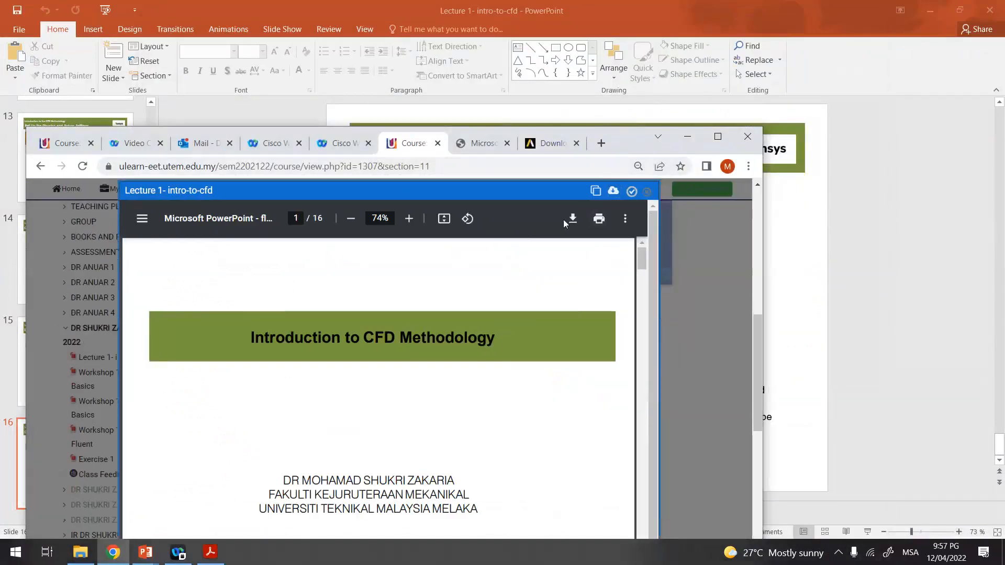
- Close the lecture preview, open the responses to the Class Feedback (Before) activity and review the submitted answers
click(646, 191)
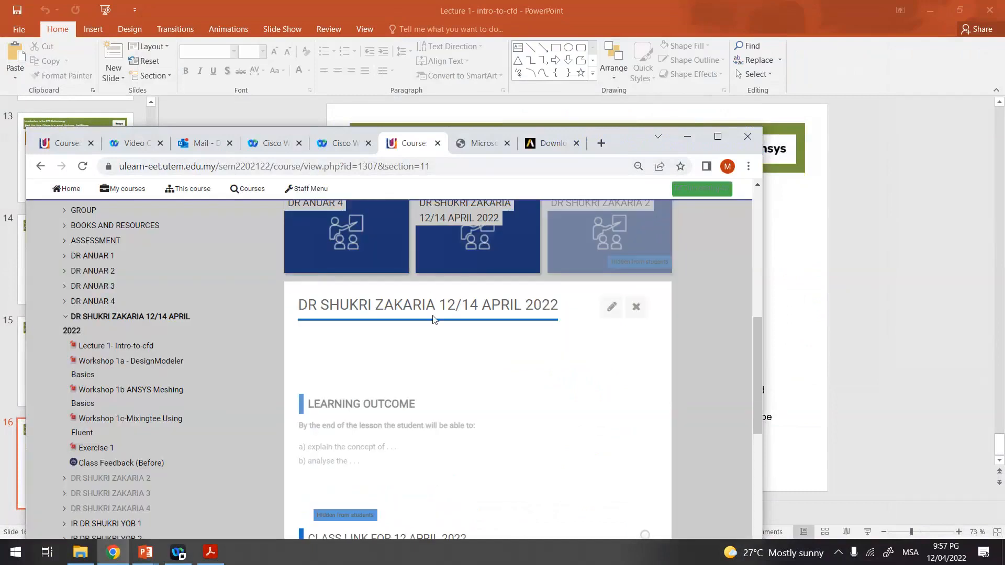
scroll(432, 319, down, 2)
scroll(432, 319, down, 5)
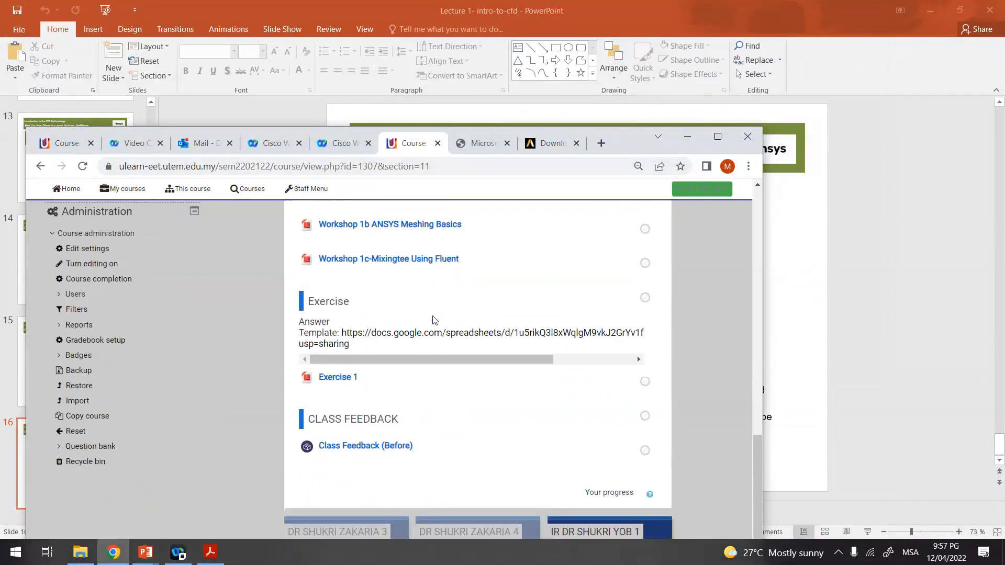
click(375, 446)
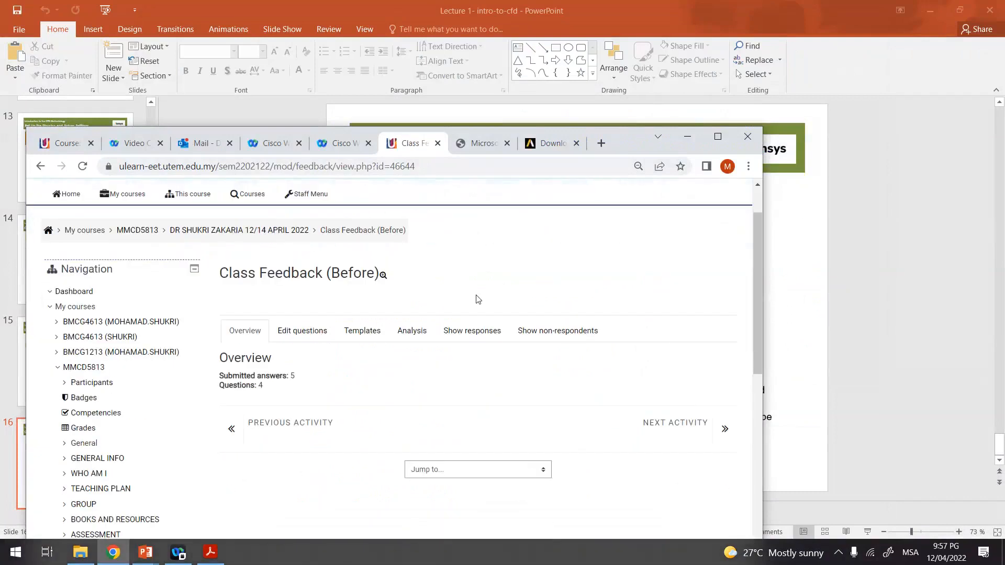
scroll(476, 296, down, 3)
click(474, 244)
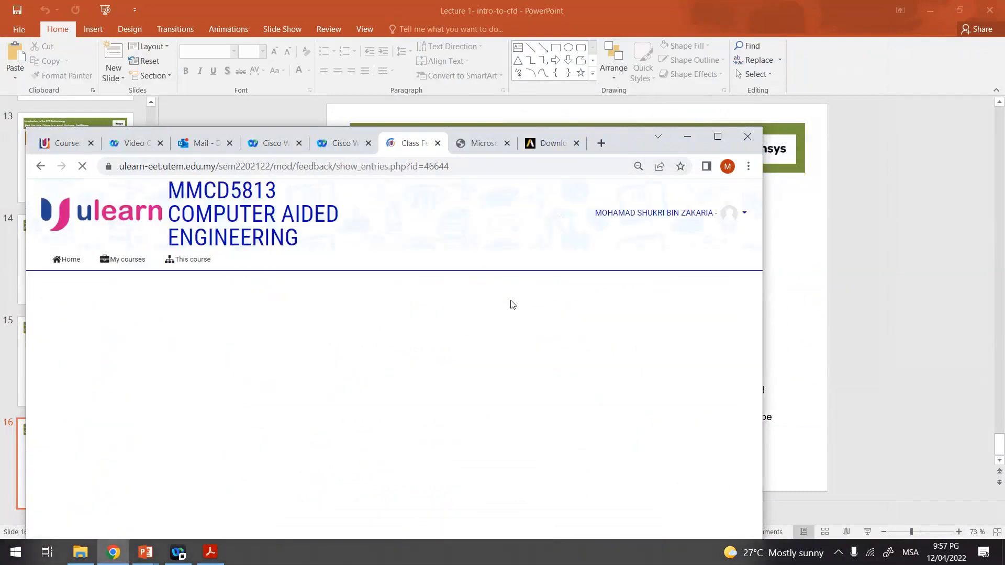
scroll(511, 309, down, 4)
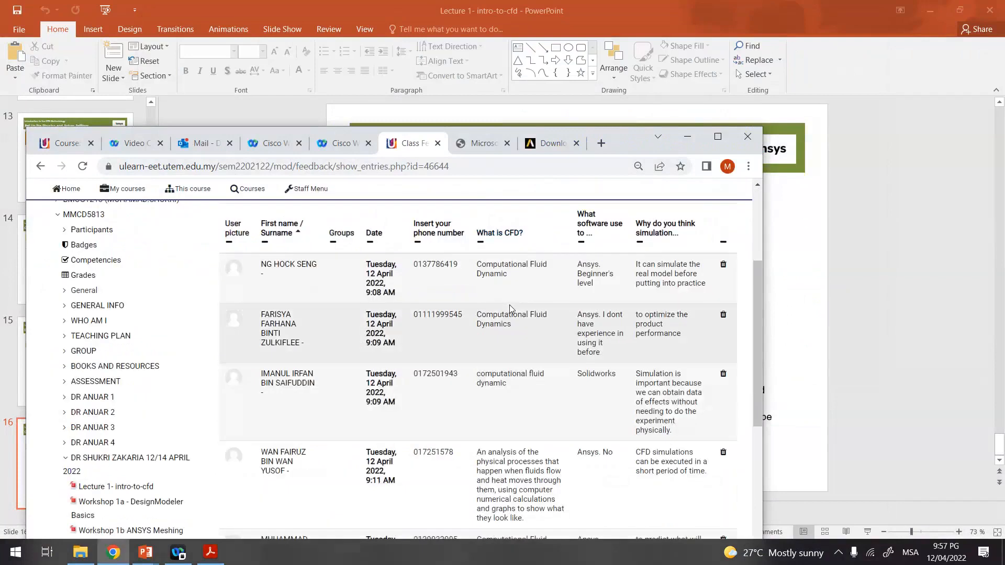
scroll(510, 309, down, 5)
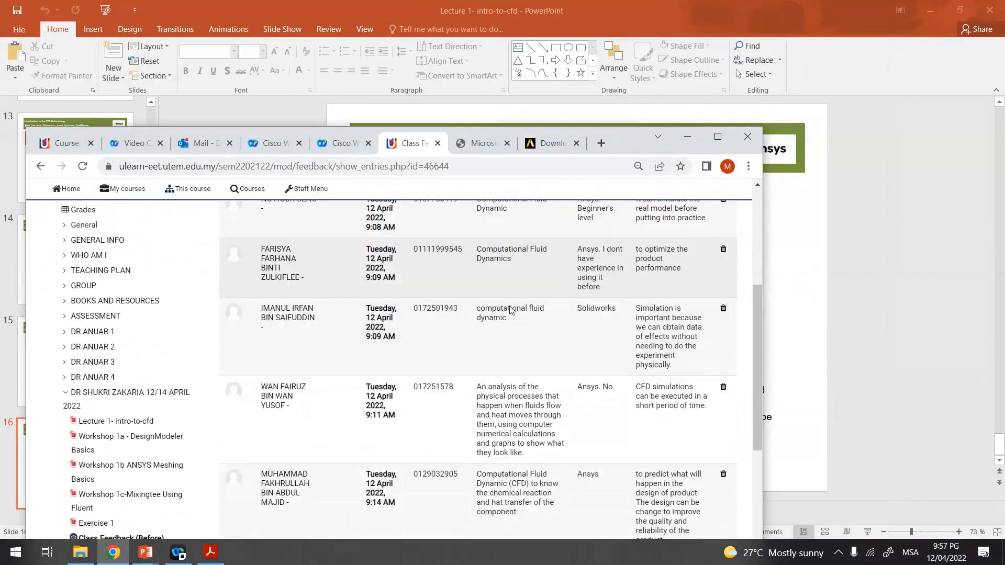
scroll(510, 306, up, 10)
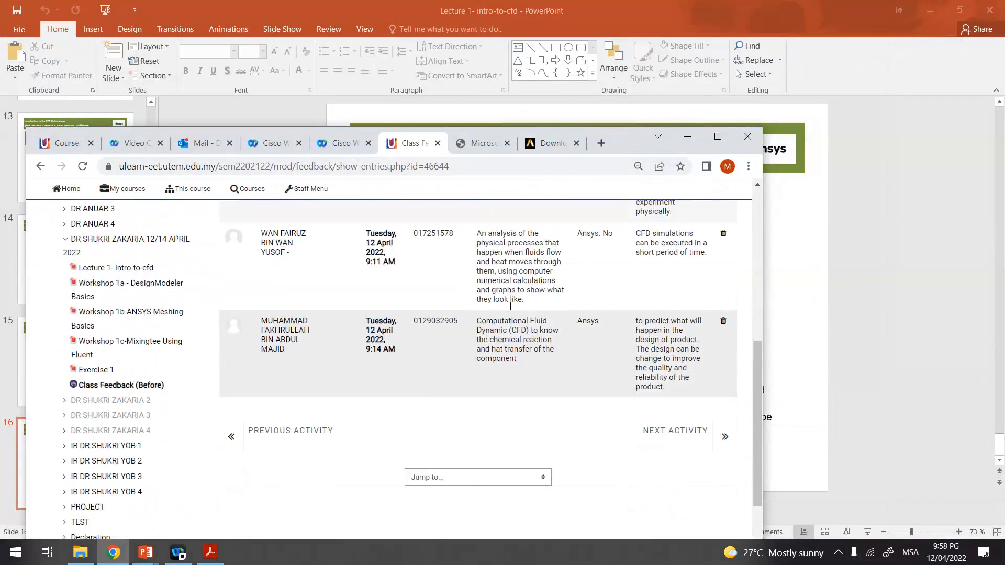
- Minimize the browser and the lecture and workshop presentations to clear the desktop
click(685, 138)
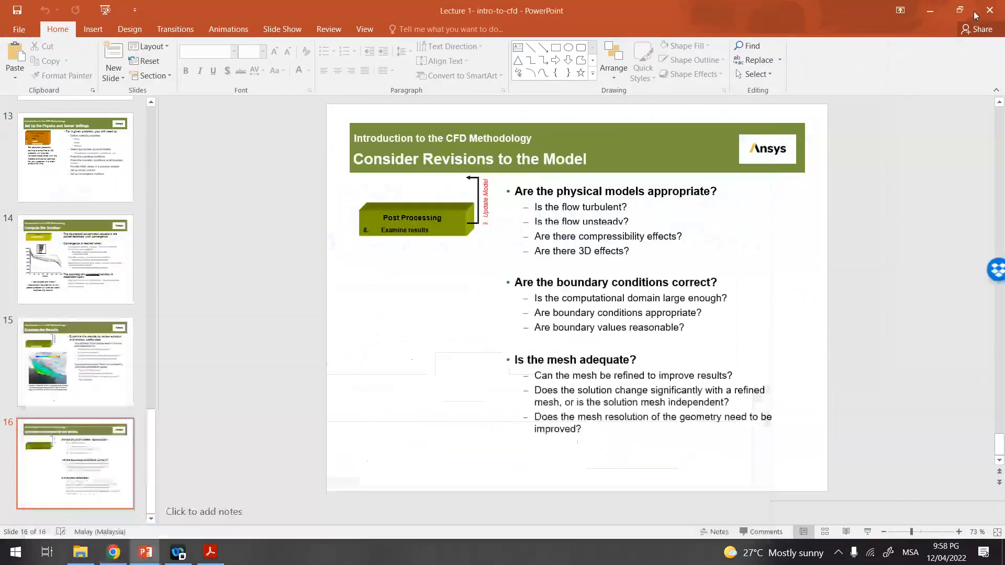
click(940, 10)
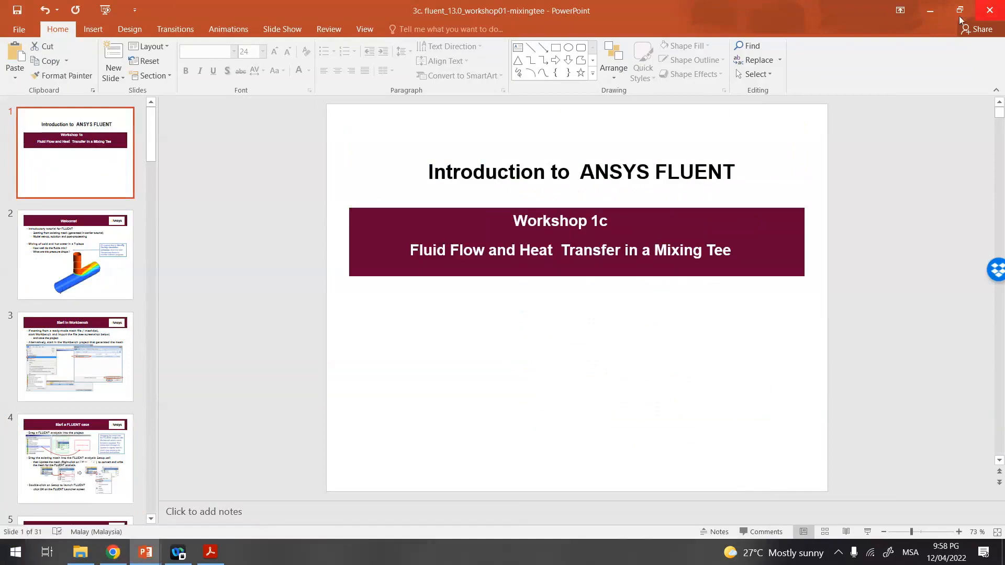
click(925, 8)
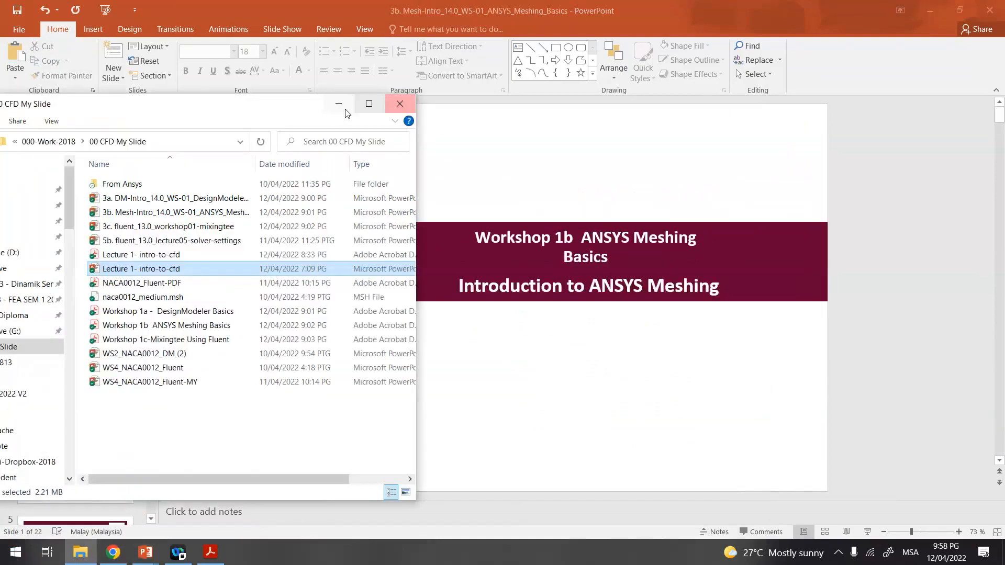
key(super+d)
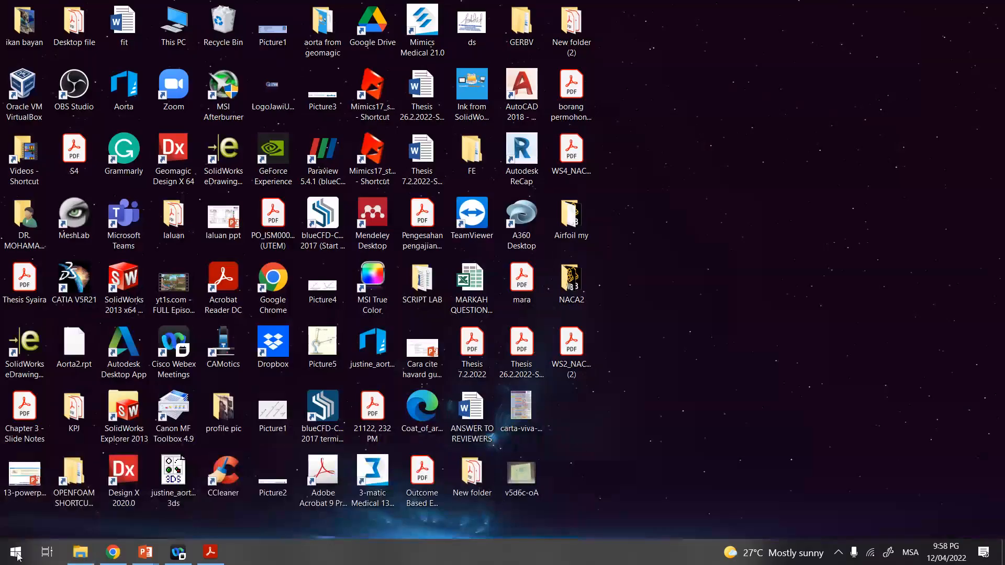
- Look through the installed Ansys 2022 R1 programs for Workbench
click(15, 554)
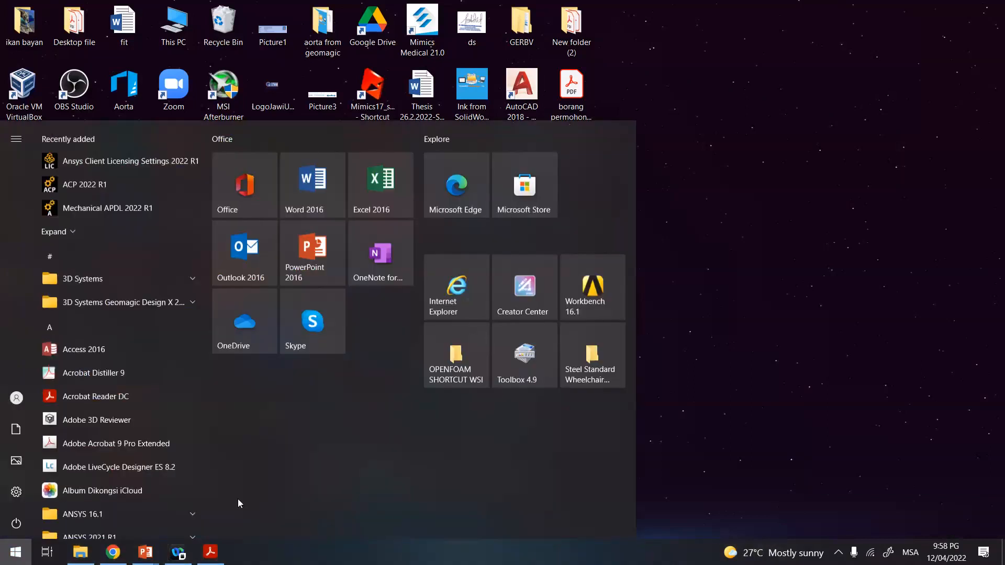
scroll(157, 488, down, 3)
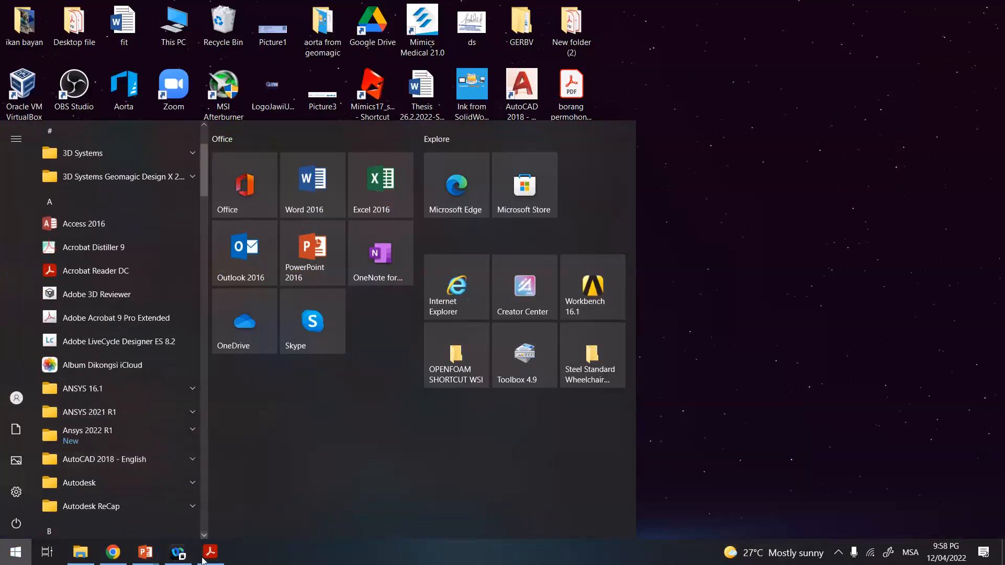
click(88, 434)
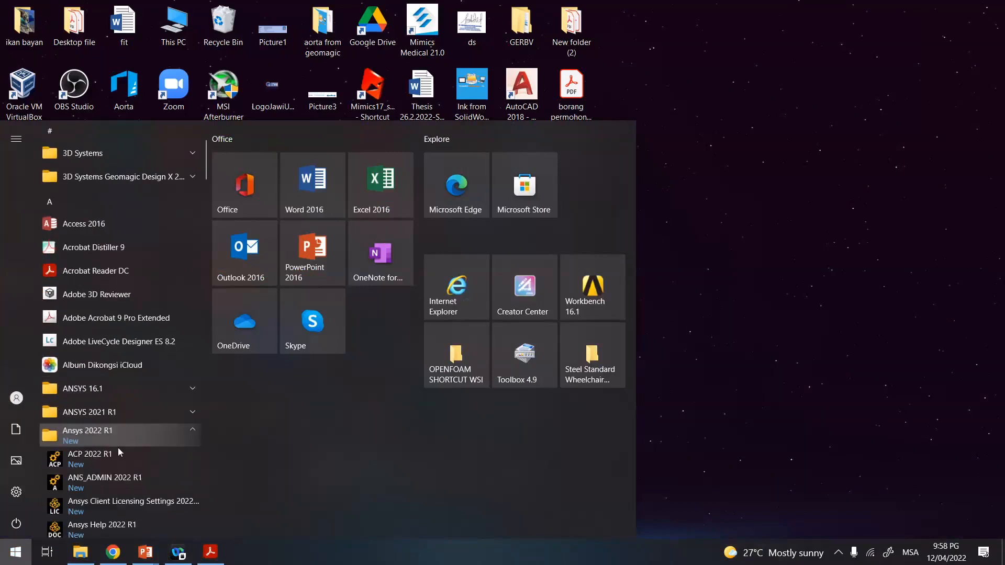
scroll(118, 447, down, 2)
scroll(118, 447, down, 6)
scroll(118, 447, down, 5)
scroll(118, 447, up, 9)
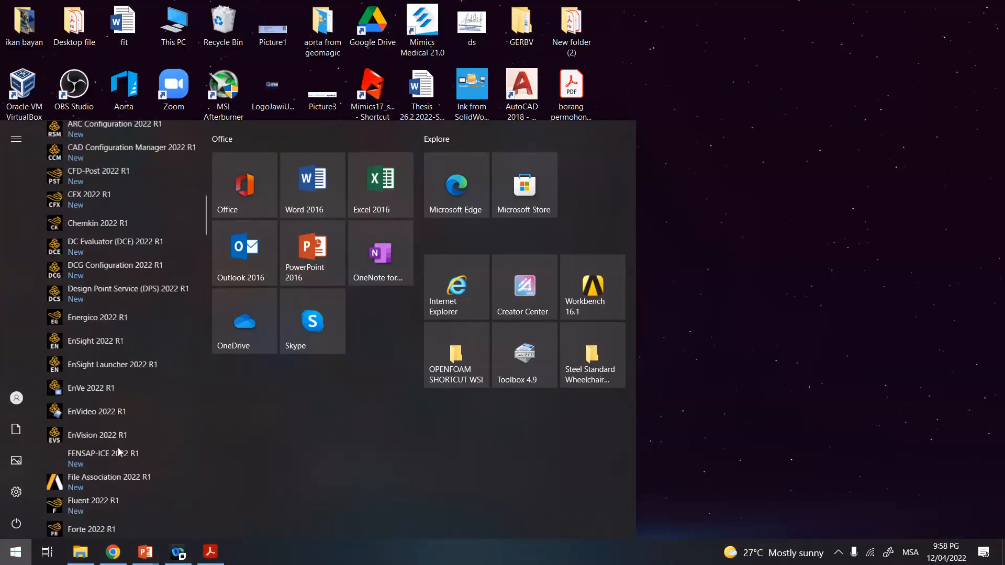
scroll(120, 442, up, 4)
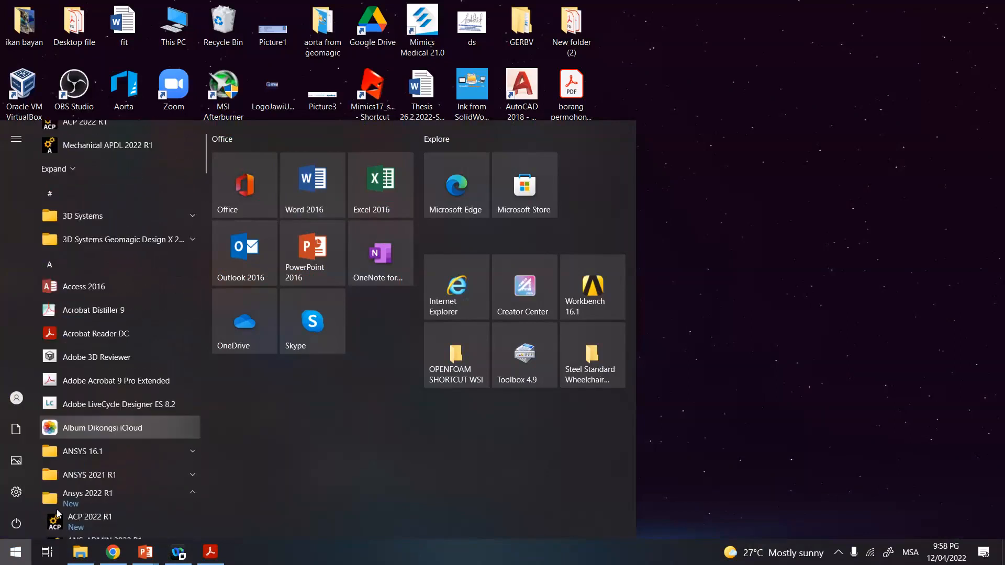
- Search the installed apps for "work", launch Workbench 2022 R1 and bring its window to the front
click(5, 555)
click(5, 555)
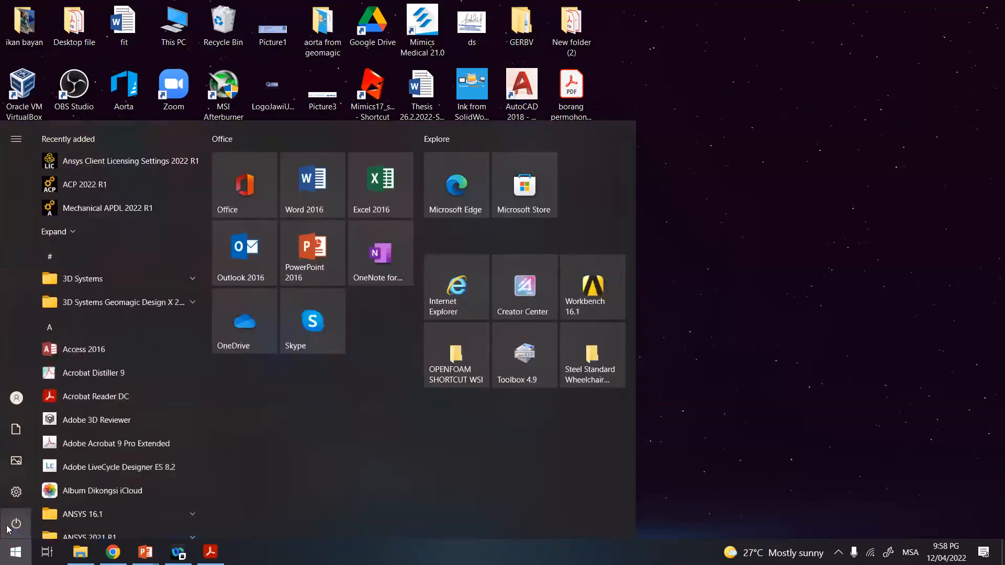
mouse_move(8, 529)
text(wo)
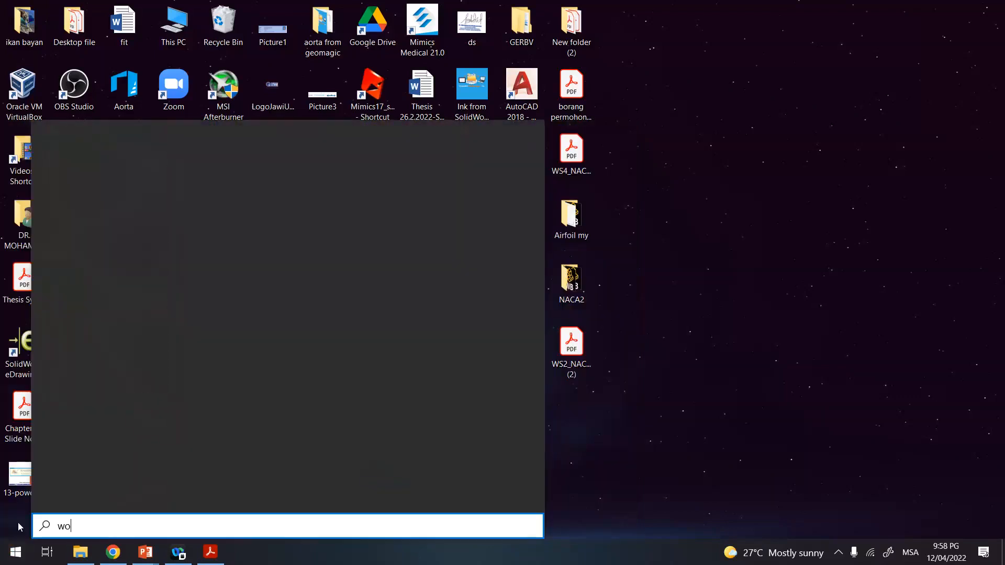
text(rk)
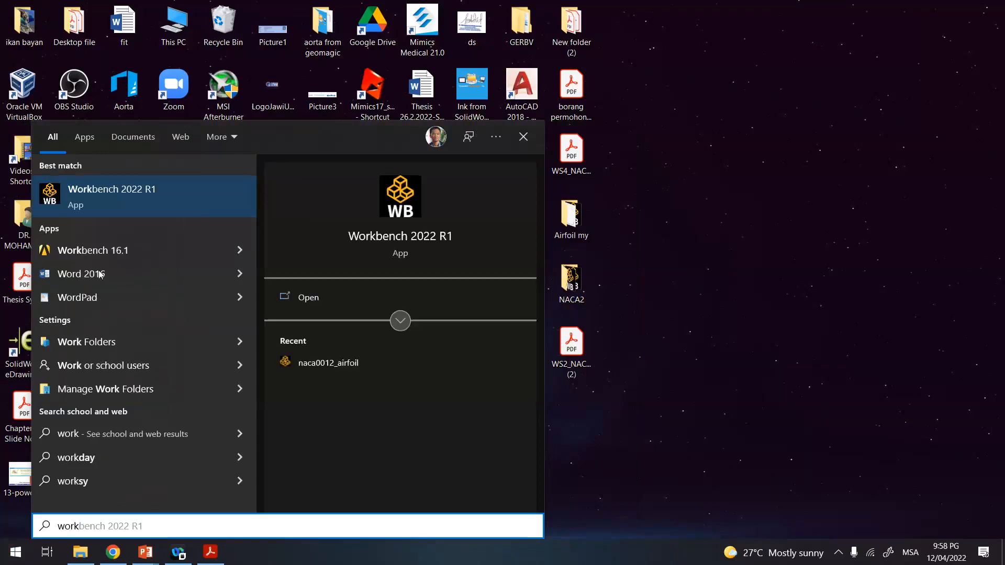
click(127, 198)
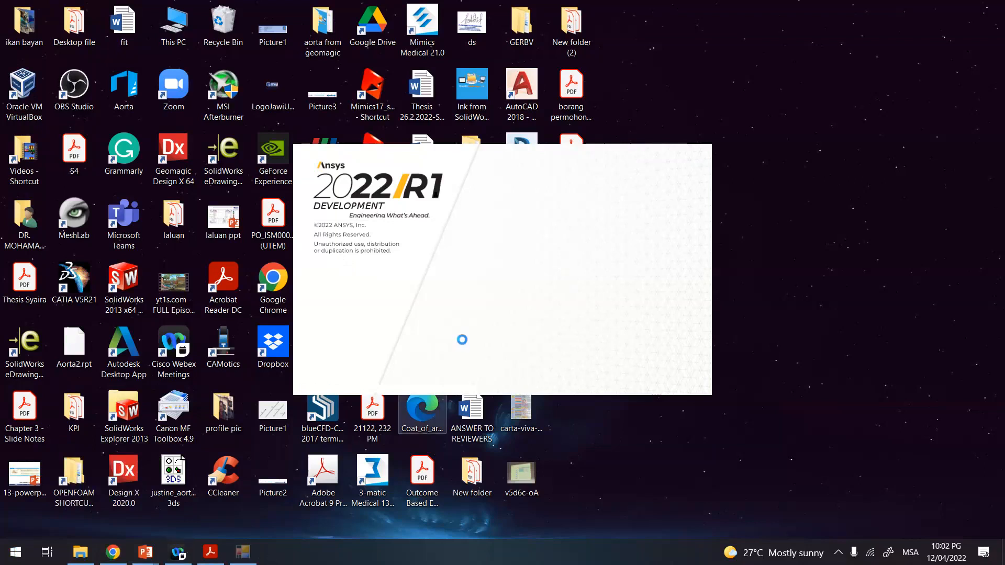
click(247, 549)
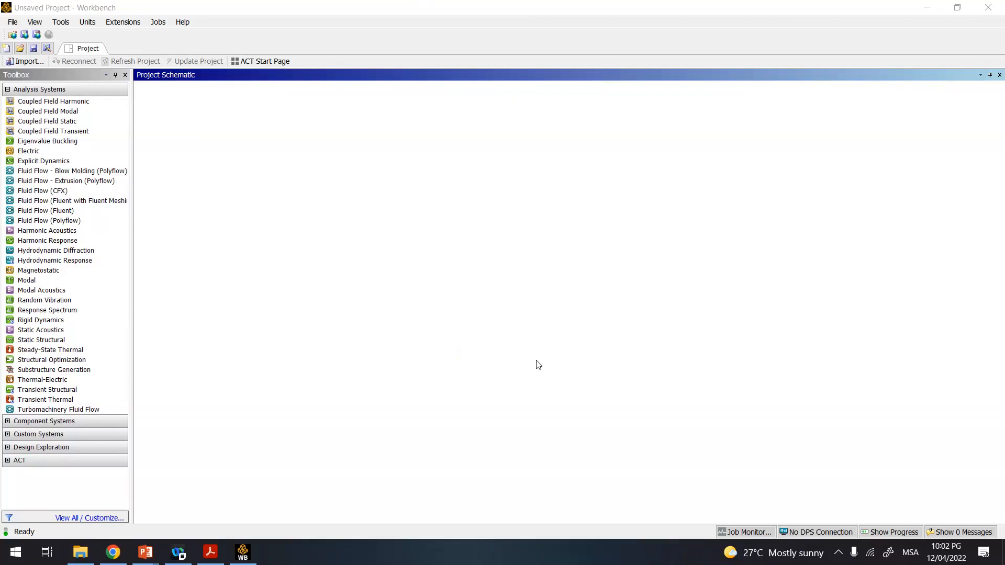
click(84, 11)
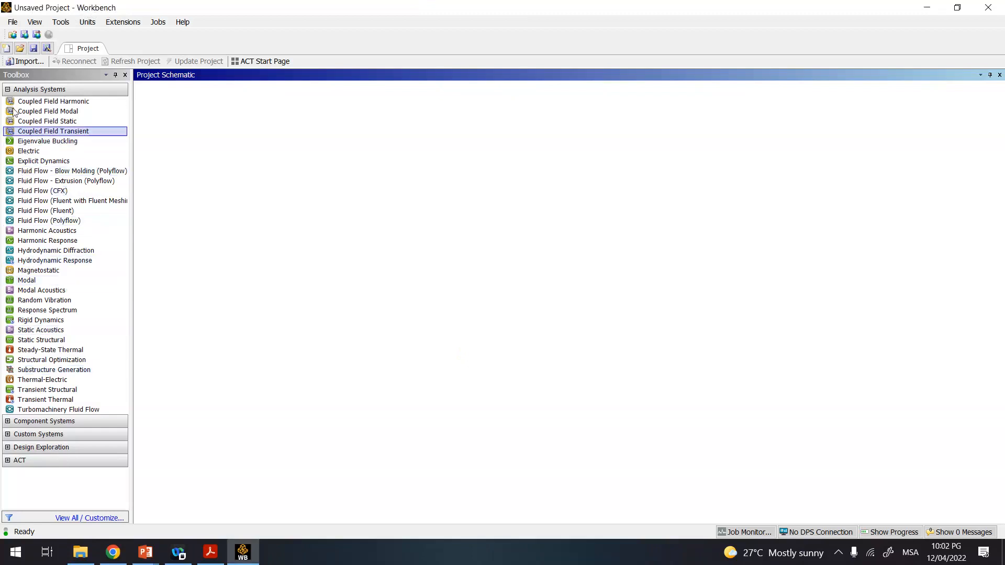
- Collapse the Analysis Systems group in the Toolbox and look through the Workbench menu commands
click(8, 90)
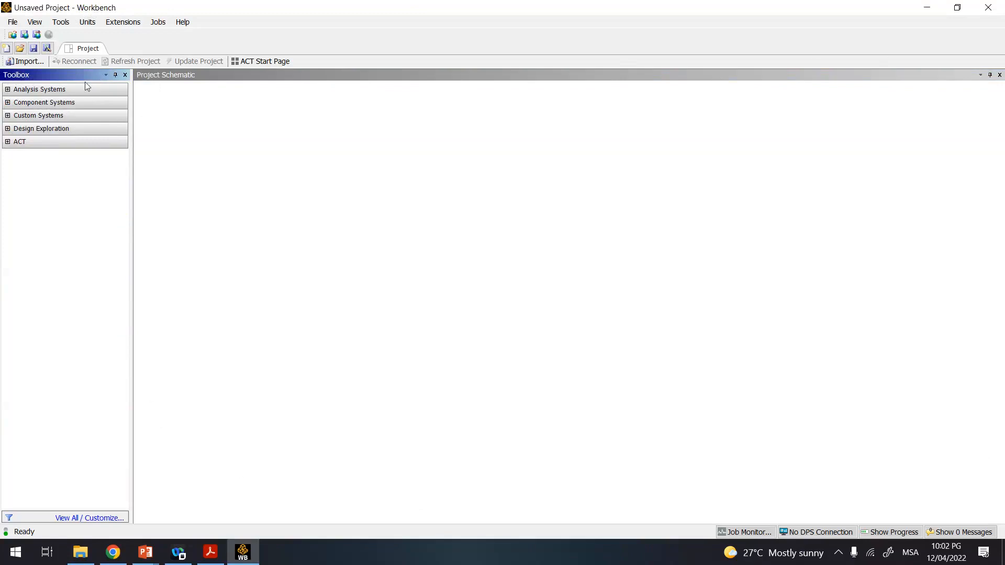
click(14, 23)
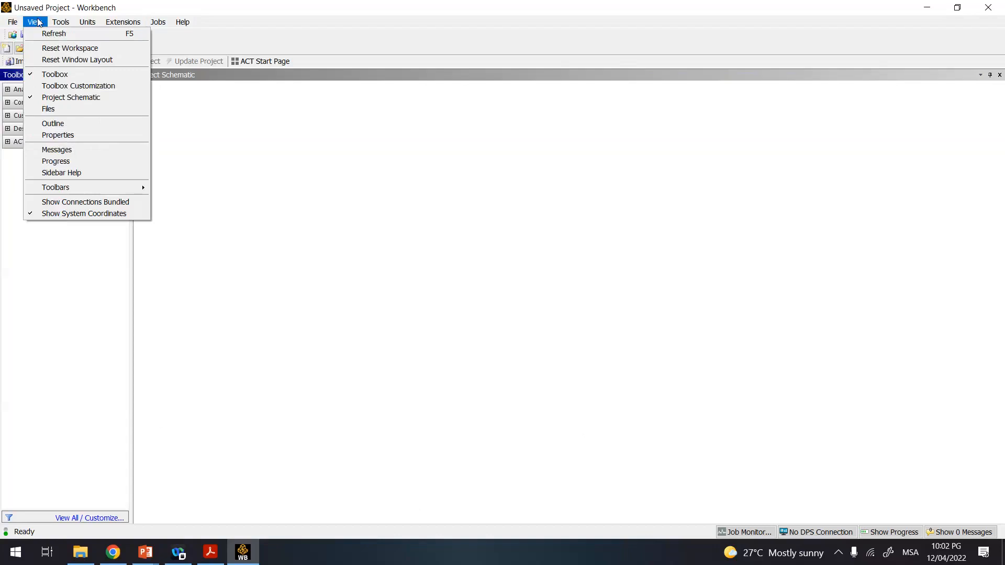
mouse_move(57, 23)
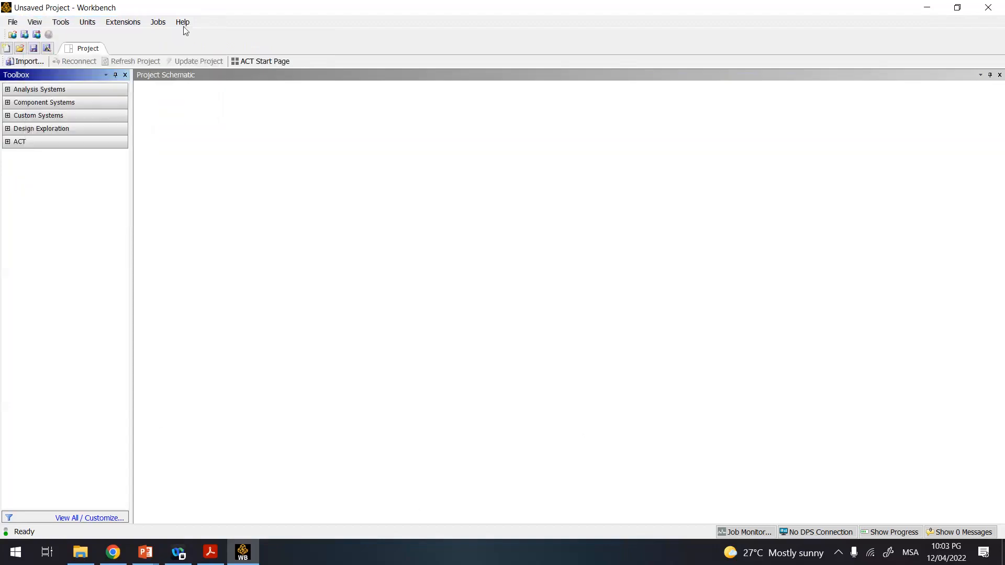
- Examine the contents of the Component Systems, Custom Systems, Design Exploration and ACT groups in the Toolbox, leaving each group collapsed
click(7, 90)
click(8, 90)
click(8, 102)
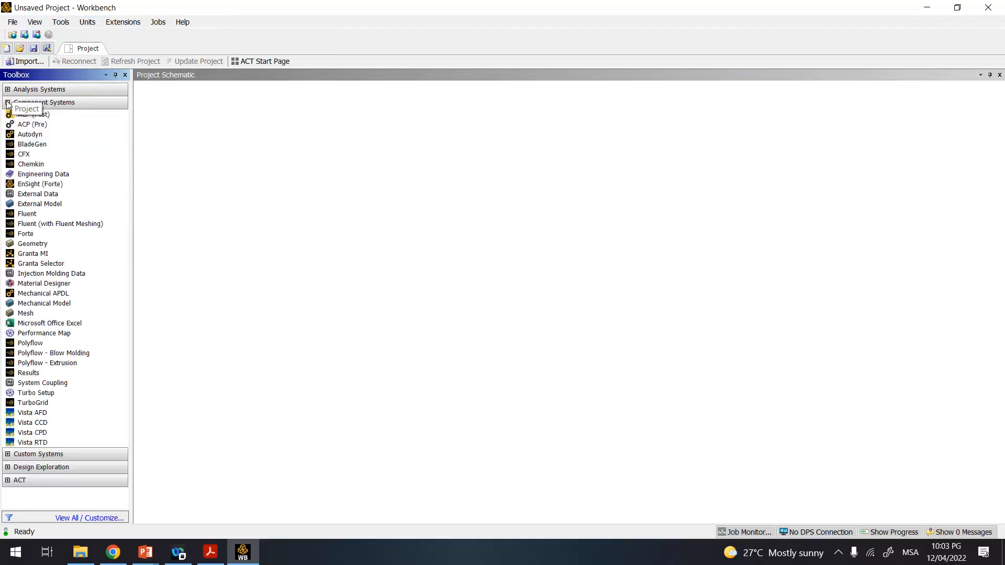
click(8, 103)
click(8, 102)
click(8, 102)
click(8, 115)
click(8, 116)
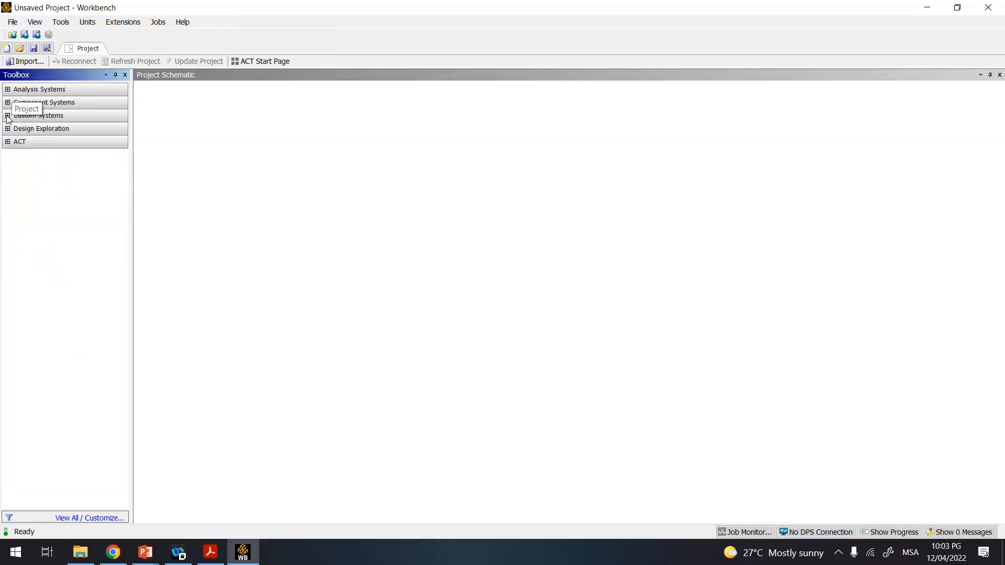
click(7, 128)
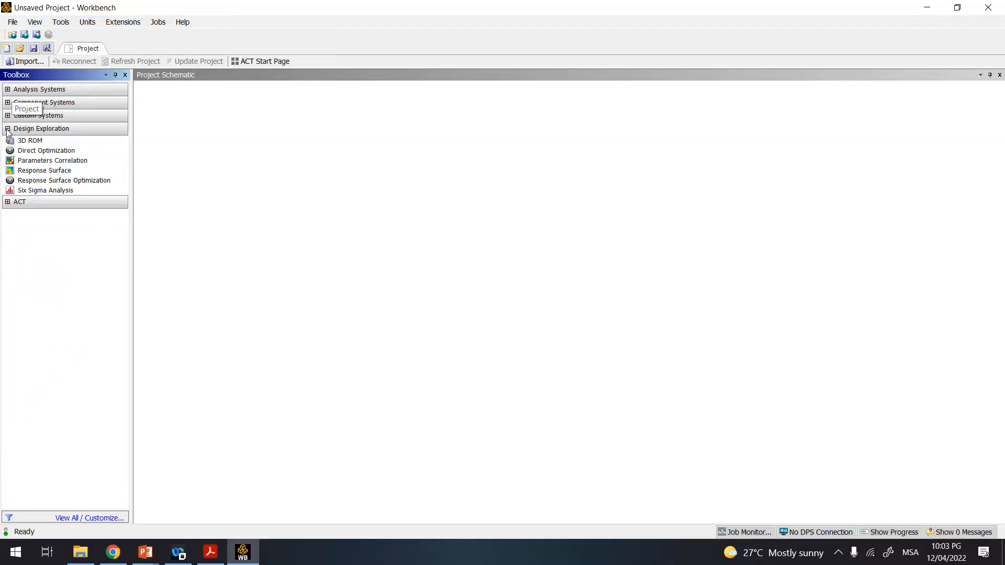
click(8, 202)
click(8, 202)
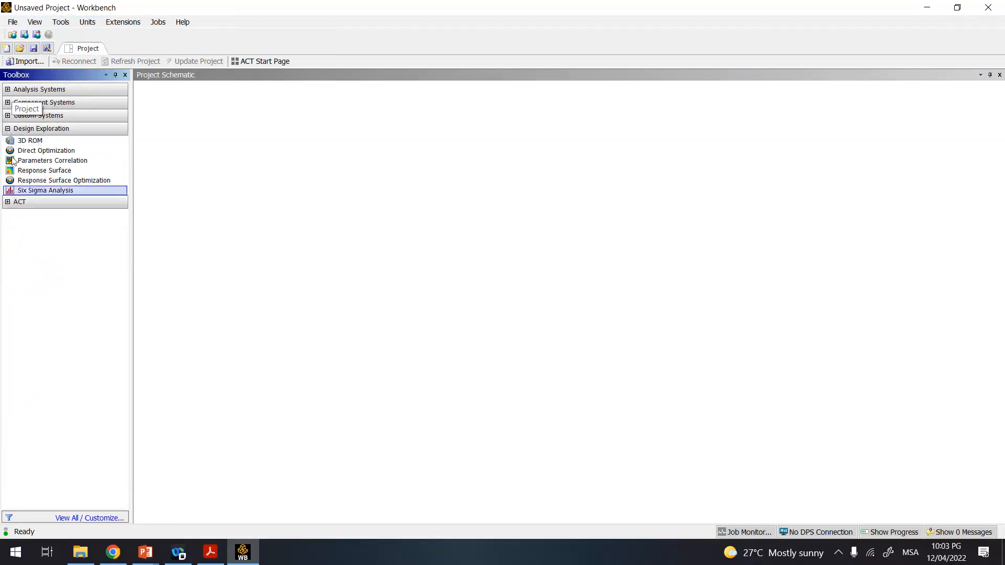
click(8, 129)
click(8, 115)
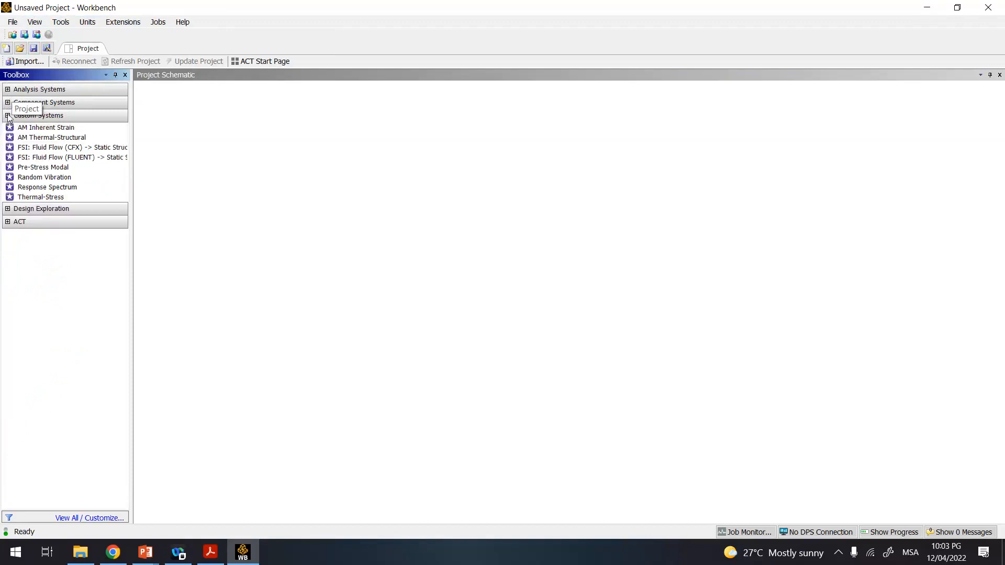
click(8, 103)
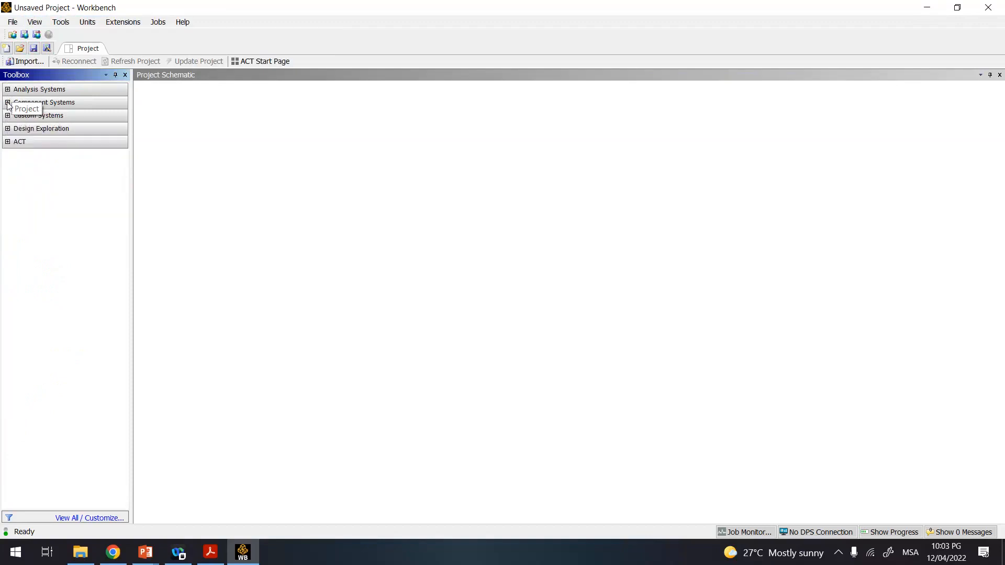
click(8, 103)
- Expand the Analysis Systems group and look through its available analysis types
click(8, 90)
key(Down)
key(Down)
key(Down)
key(Down)
key(Down)
key(Down)
key(Down)
key(Down)
key(Down)
key(Down)
key(Down)
key(Down)
key(Down)
key(Down)
key(Down)
key(Down)
key(Down)
key(Down)
key(Down)
key(Down)
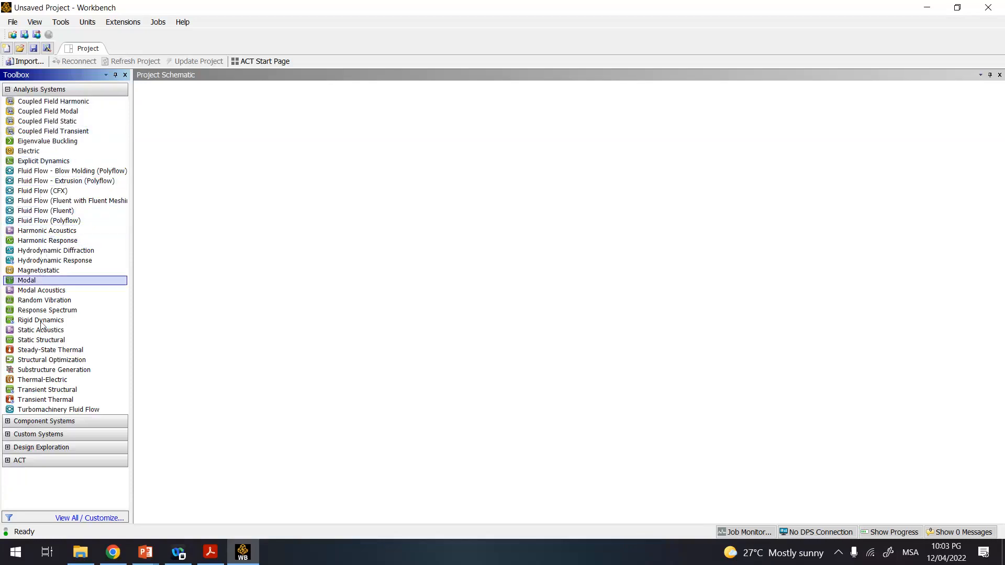
key(Up)
key(Up)
key(Up)
key(Up)
key(Up)
key(Up)
key(Up)
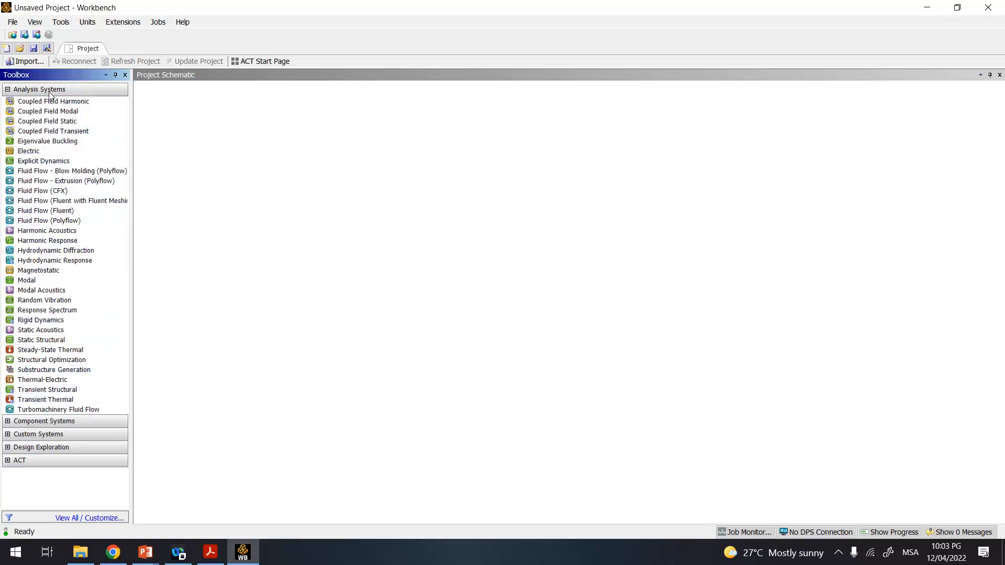
- Add a standalone Fluid Flow (Fluent) analysis system to the Project Schematic
click(84, 211)
double_click(59, 211)
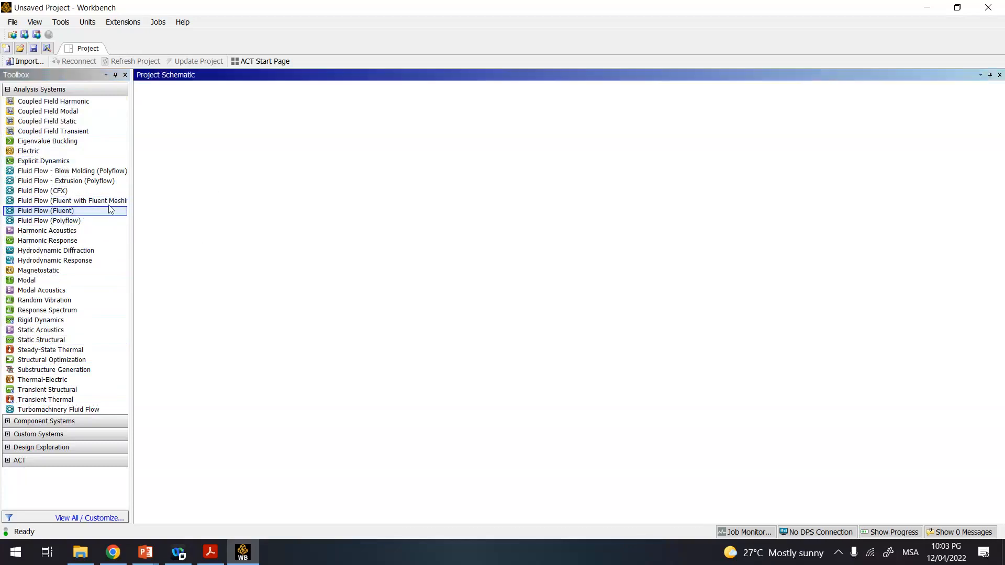
drag(57, 215, 286, 154)
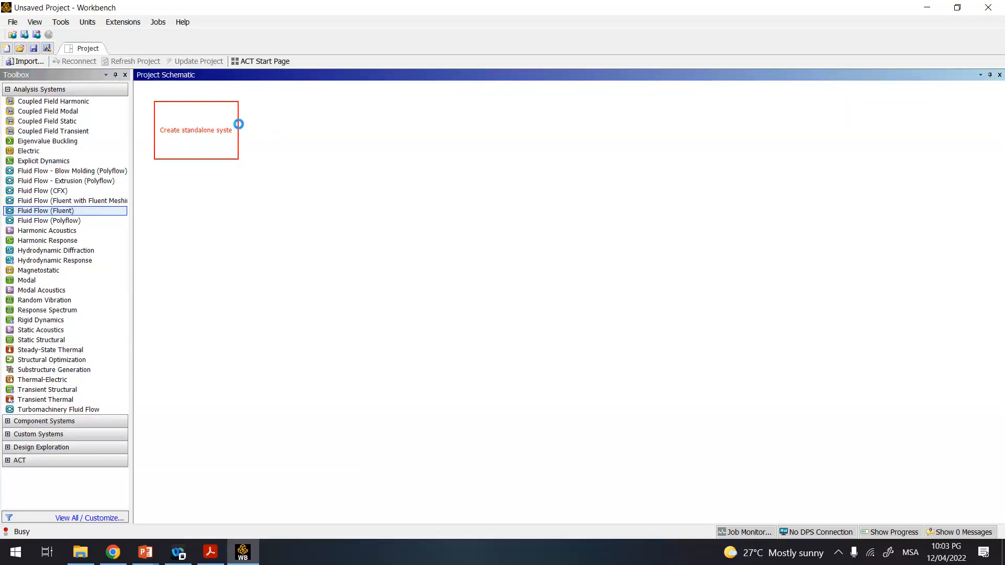
- Place the Fluid Flow (Fluent) system in the Project Schematic and go through its cells from Geometry to Results
drag(241, 129, 240, 128)
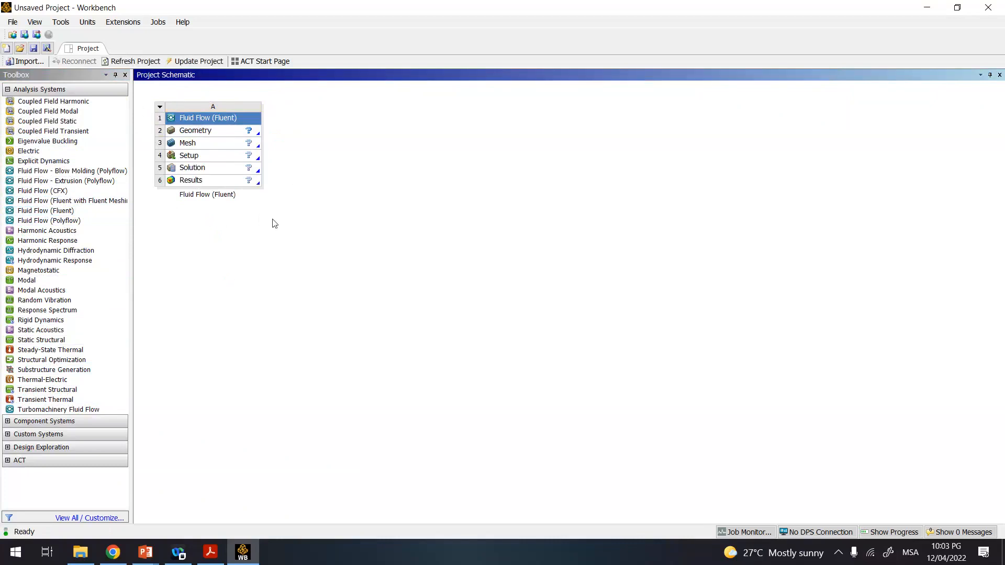
click(215, 137)
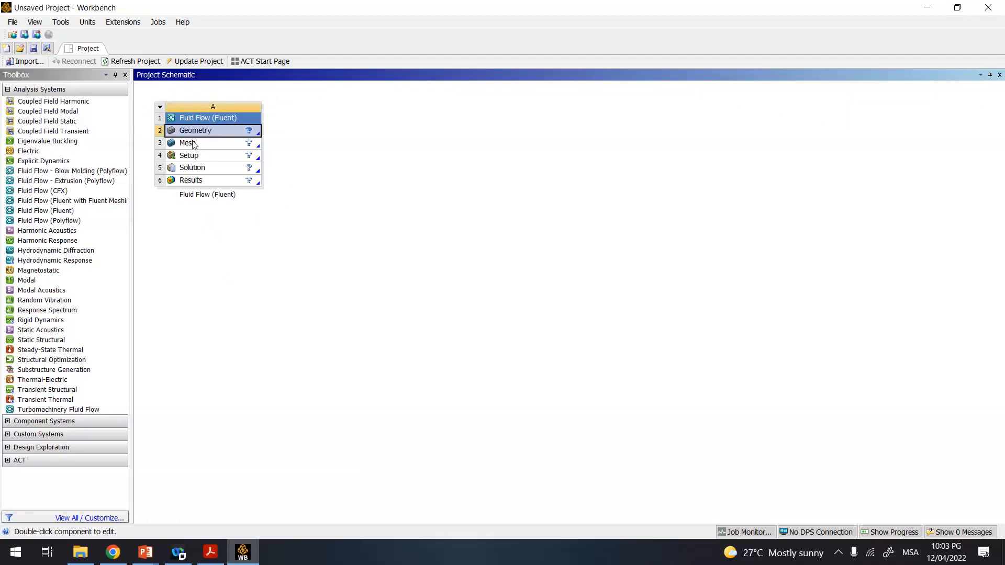
click(194, 145)
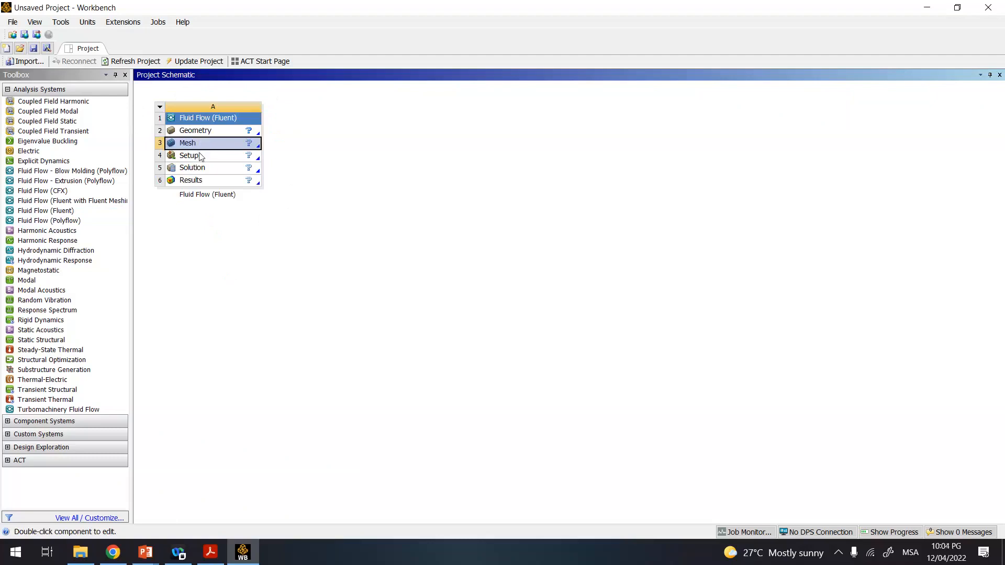
click(202, 157)
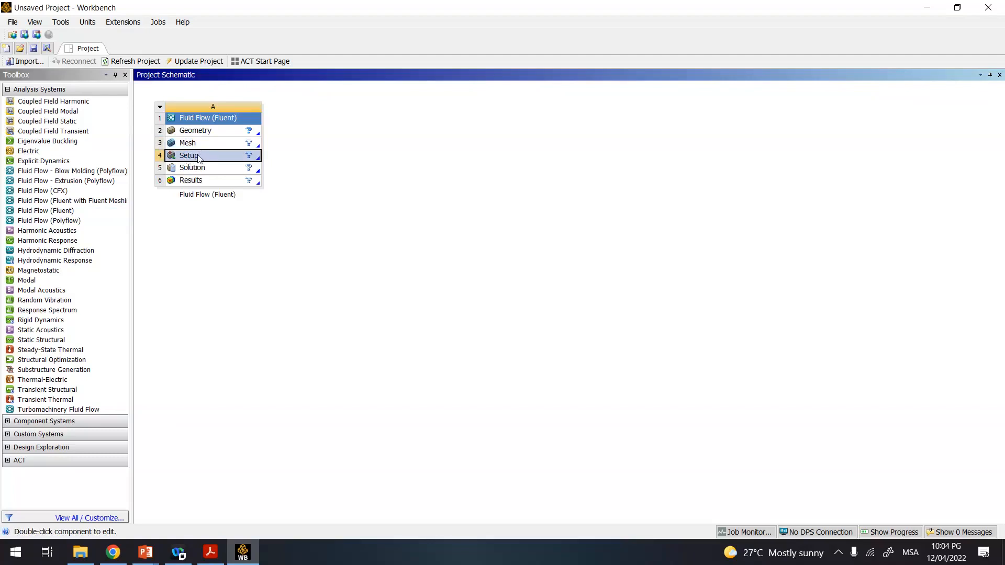
click(199, 169)
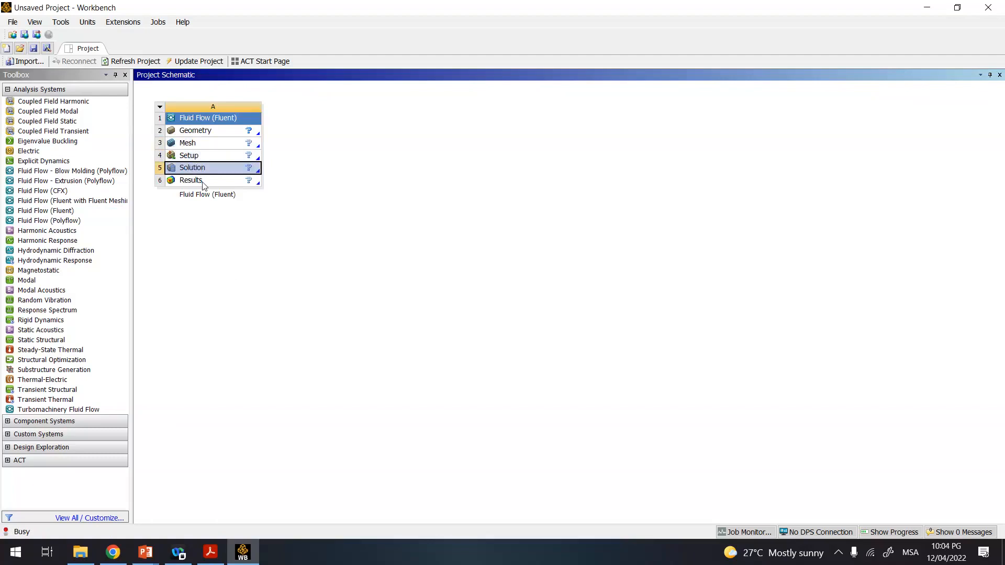
click(200, 182)
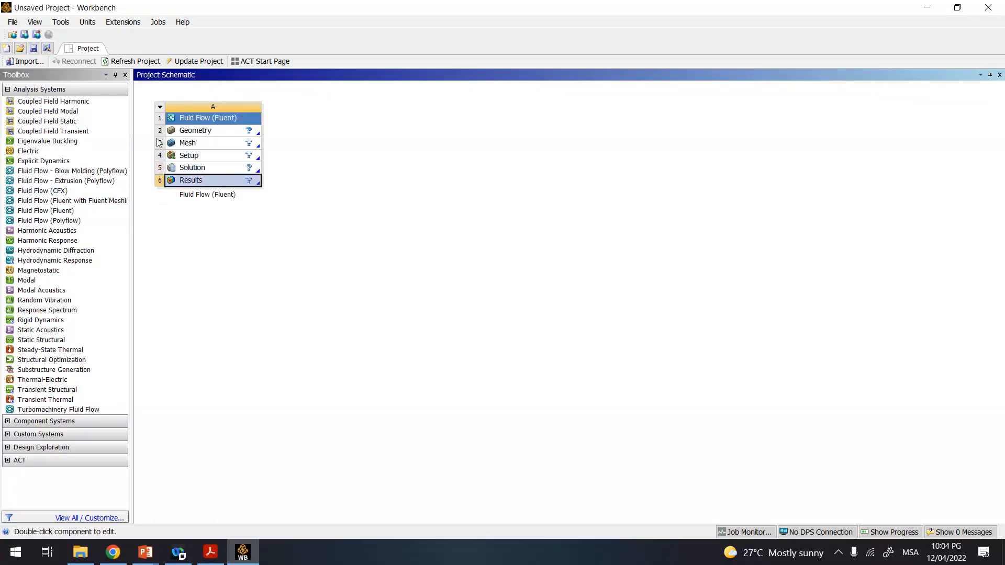
- Rename the Fluid Flow (Fluent) system as Class CAE-Turbine
double_click(201, 195)
click(220, 215)
double_click(220, 196)
click(220, 232)
double_click(214, 198)
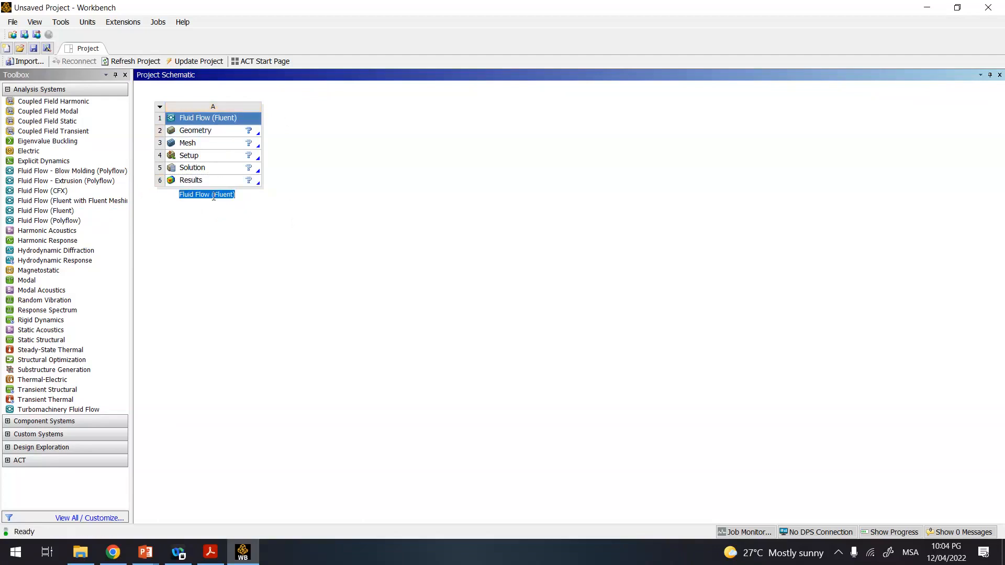
click(230, 194)
drag(224, 197, 159, 200)
text(Class CAE)
key(Return)
double_click(218, 194)
click(223, 192)
key(Return)
text(Turbine)
key(Return)
- Duplicate the Class CAE-Turbine system in the Project Schematic
click(234, 119)
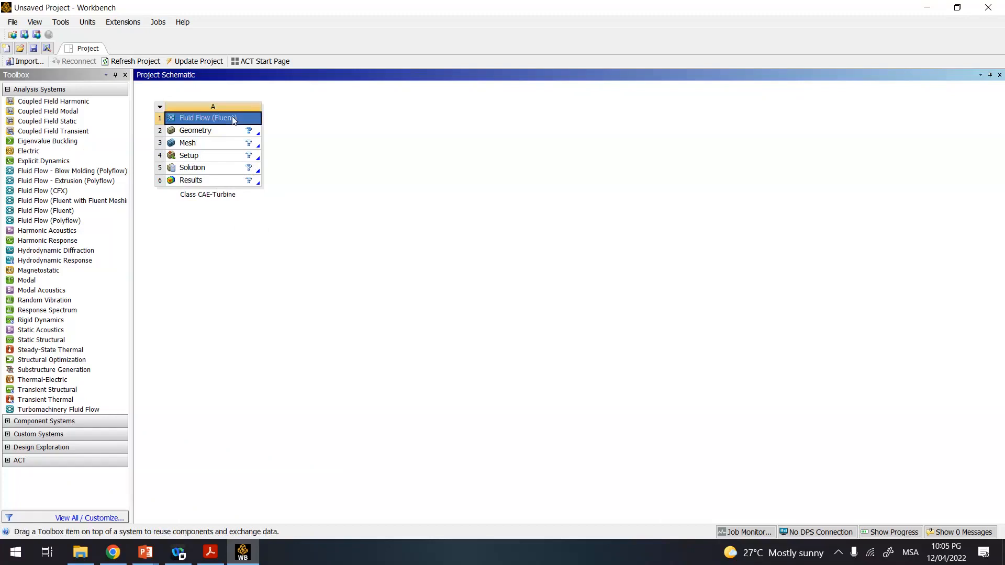
right_click(234, 120)
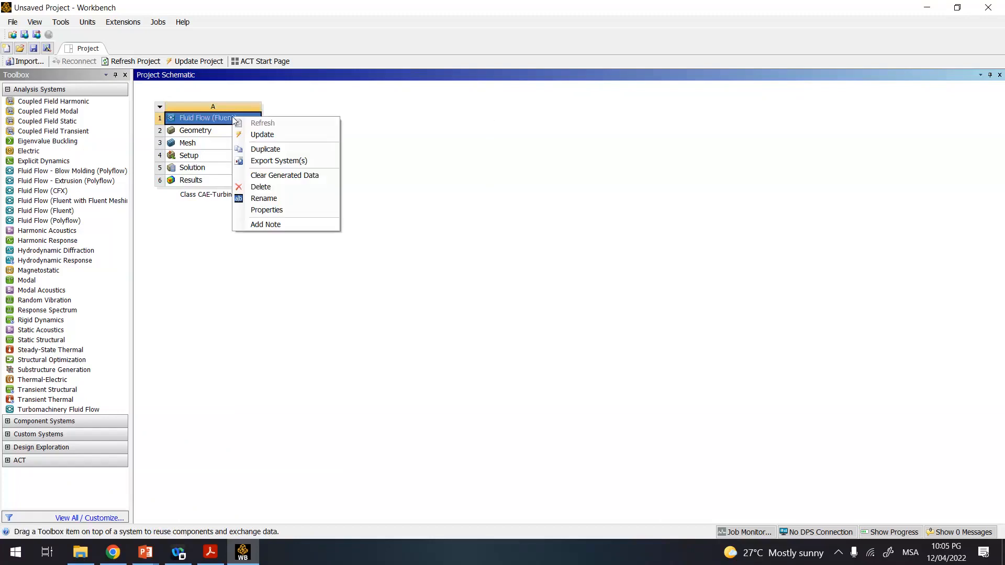
click(257, 150)
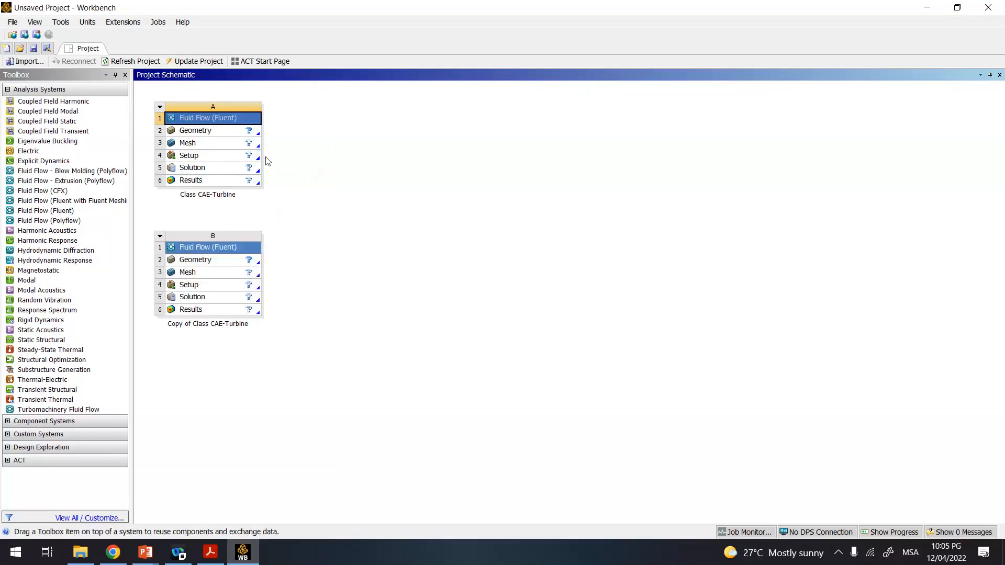
- Rename the duplicated Fluid Flow (Fluent) system as Class CAE-Turbine 2
double_click(199, 325)
click(191, 325)
drag(189, 325, 164, 325)
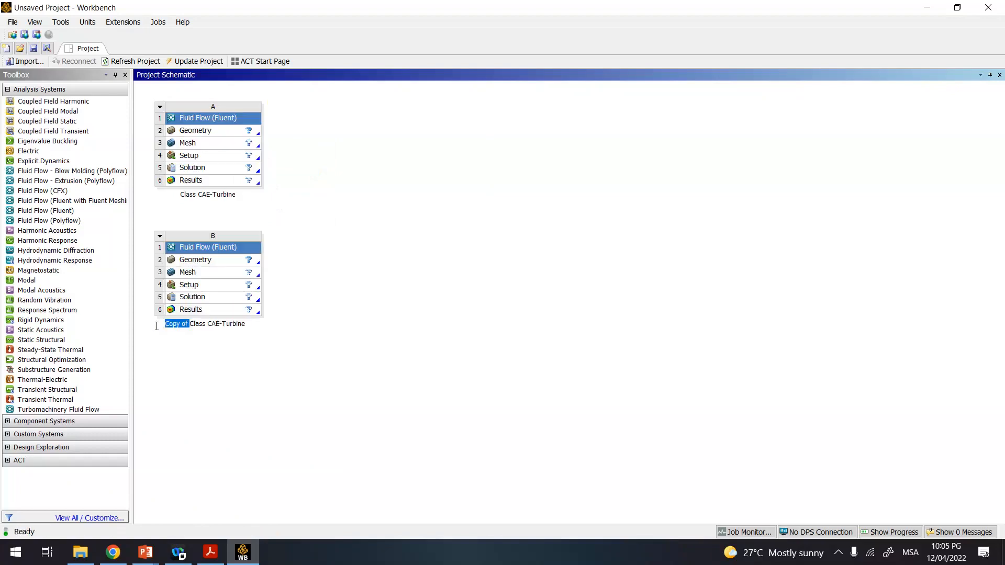
key(BackSpace)
text(2)
click(275, 336)
- Look through the project file commands and read the quick help for the Geometry cell of Class CAE-Turbine
click(13, 21)
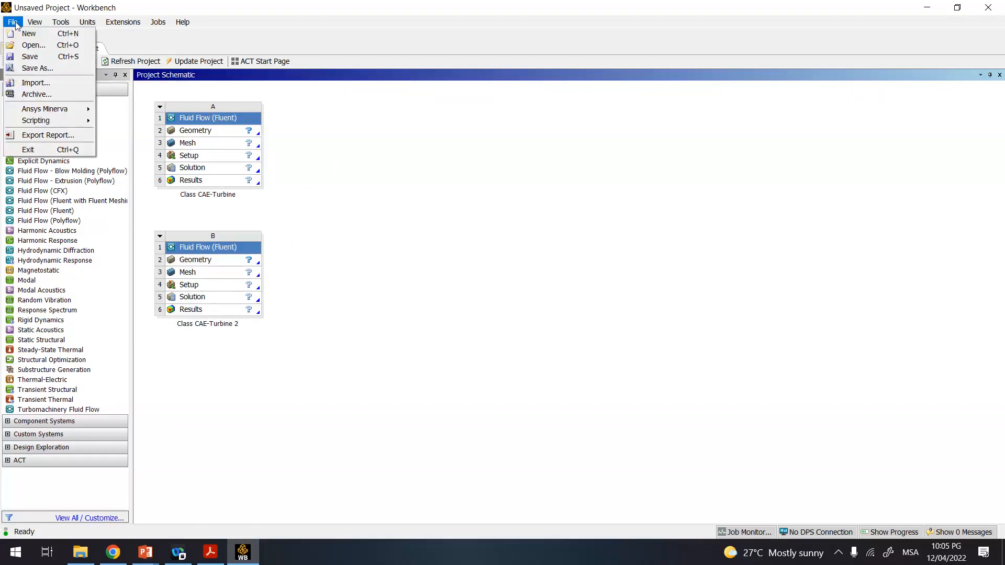
click(404, 208)
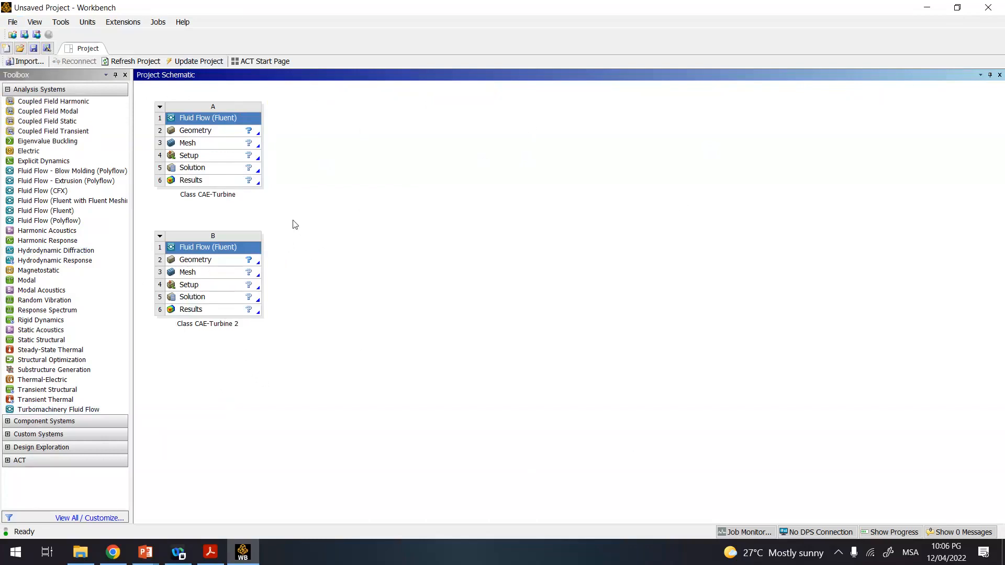
click(257, 135)
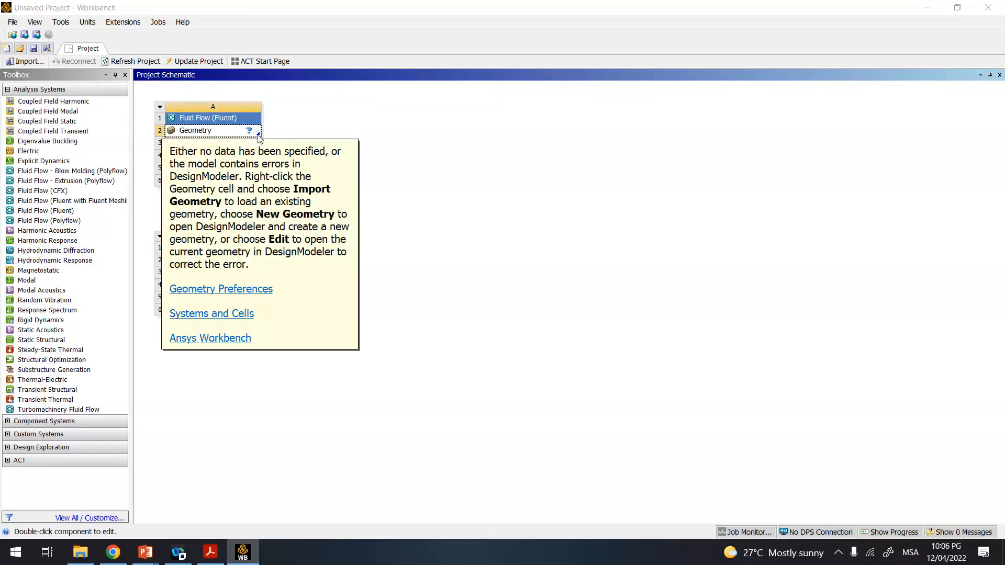
click(502, 213)
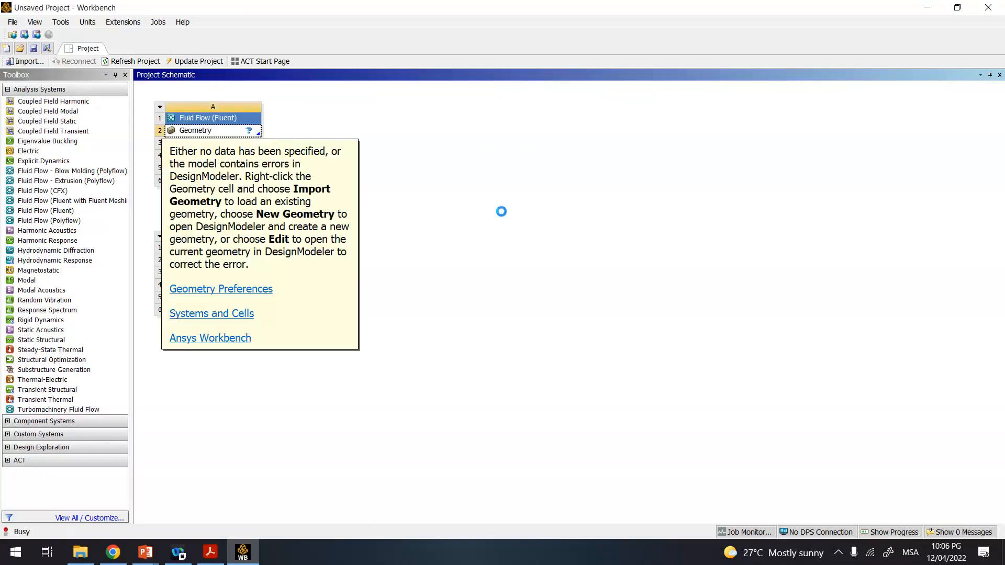
click(257, 136)
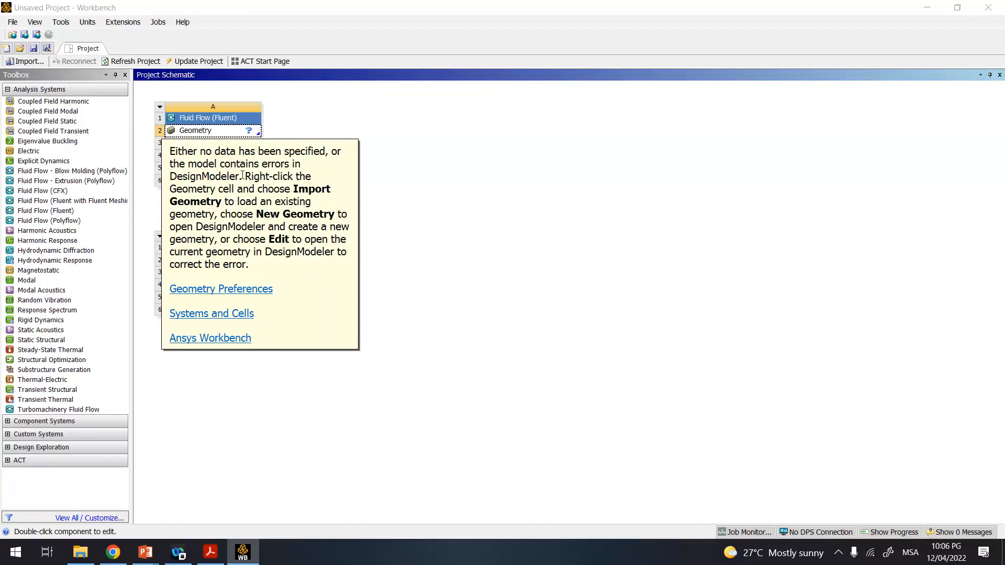
click(432, 254)
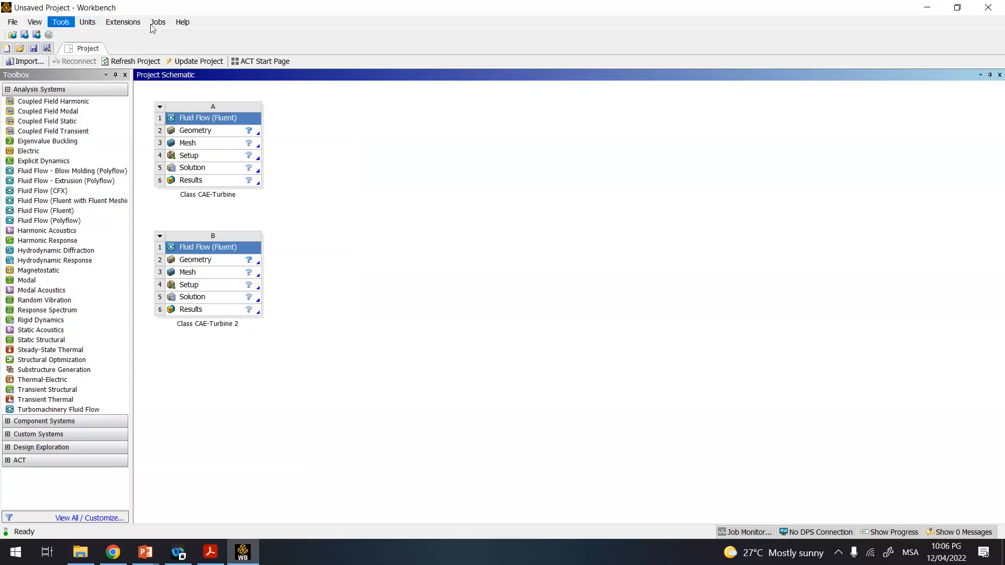
- Set the preferred geometry editor in the Geometry Import options to SpaceClaim Direct Modeler
click(61, 21)
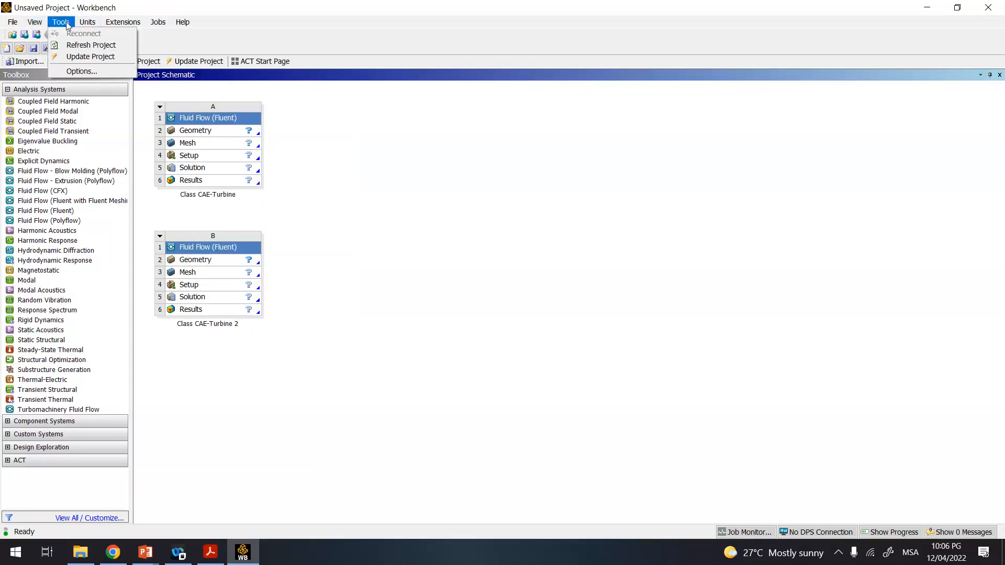
click(73, 70)
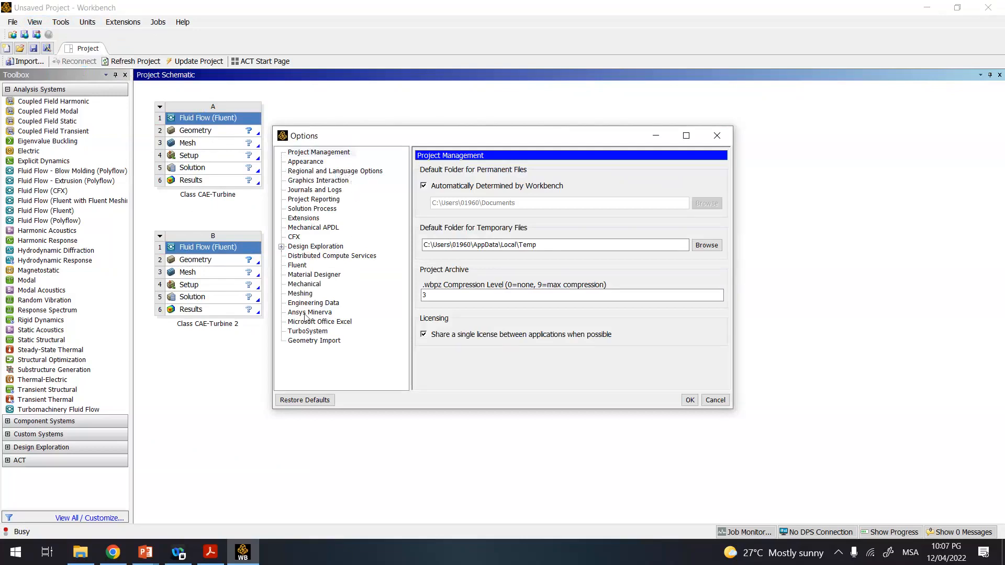
click(312, 343)
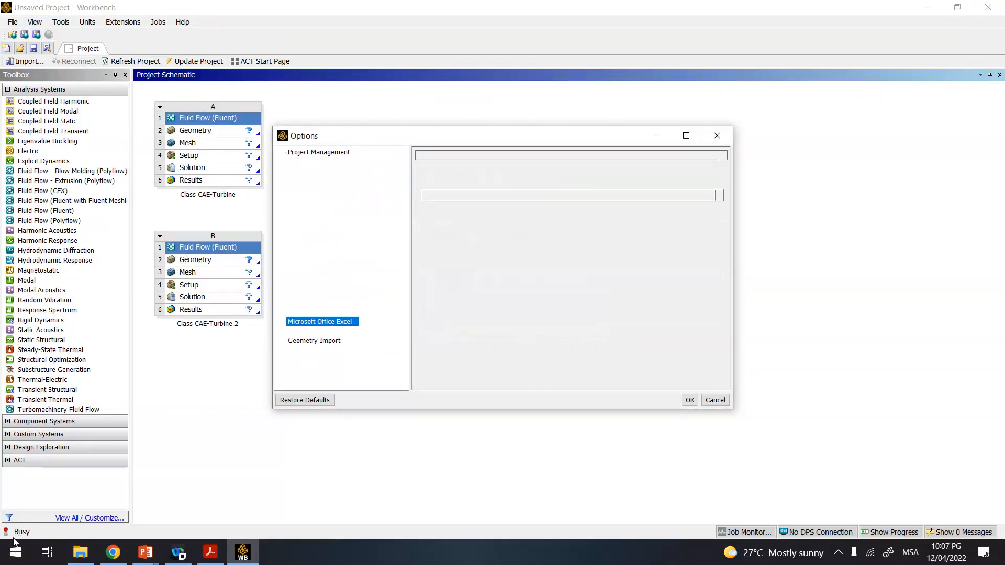
click(307, 342)
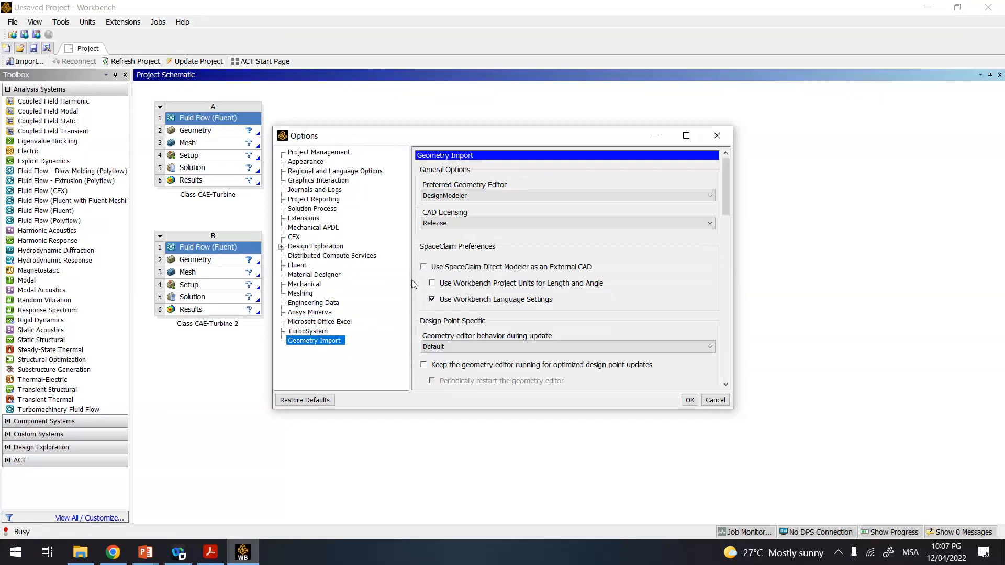
click(456, 202)
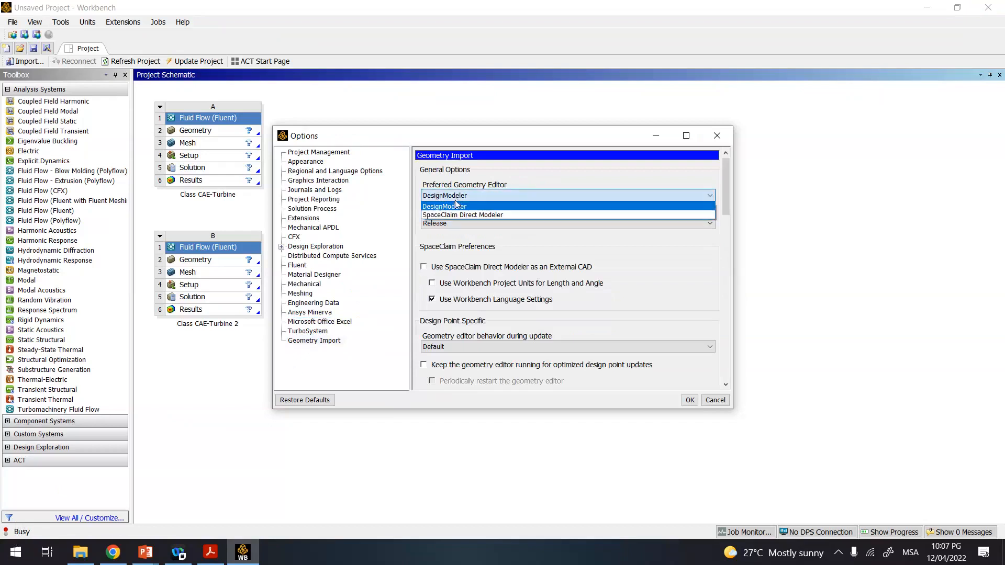
click(456, 215)
click(456, 203)
click(454, 219)
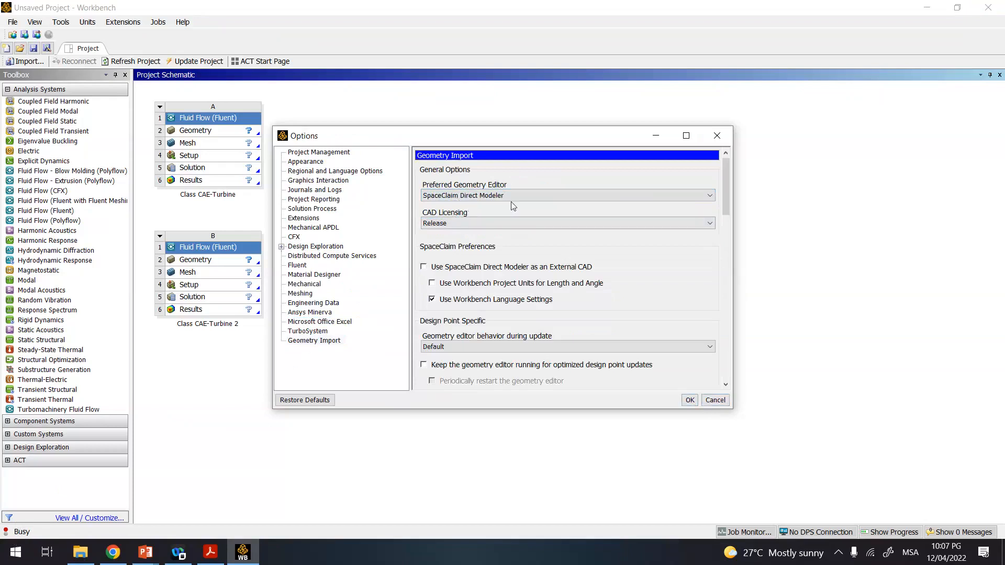
click(688, 400)
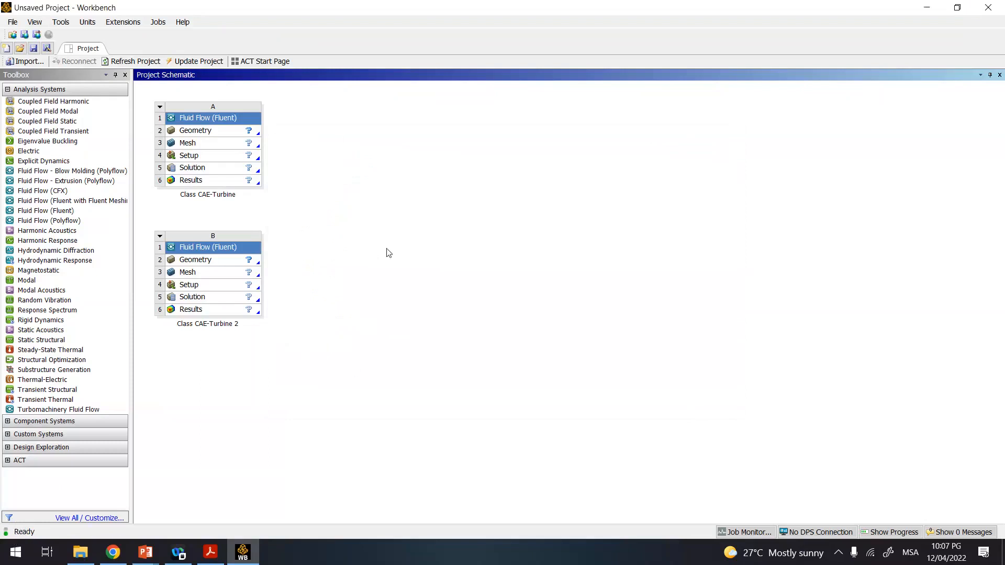
- Try to open the Geometry cell of the Class CAE-Turbine system in SpaceClaim and bring up its window
double_click(189, 134)
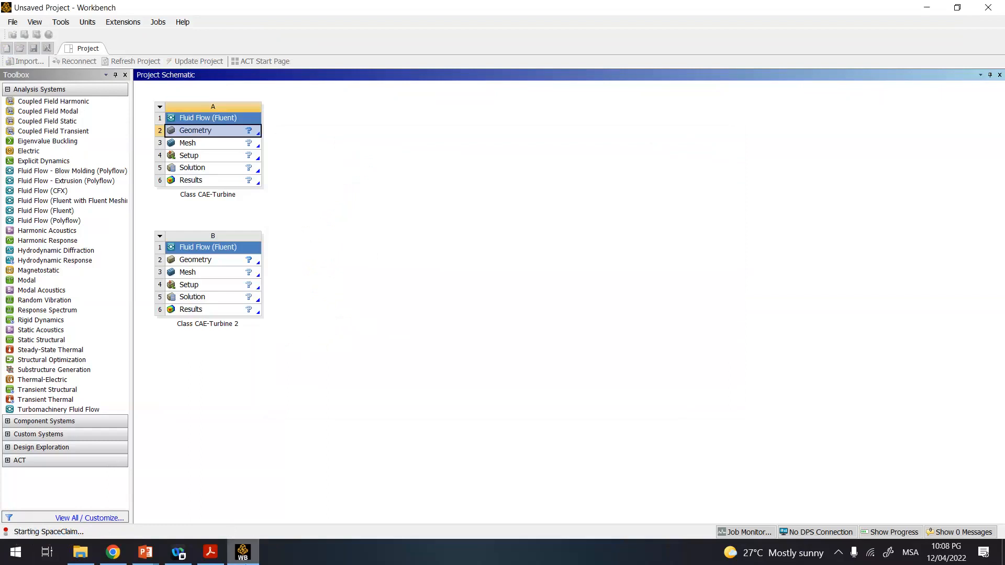
mouse_move(244, 563)
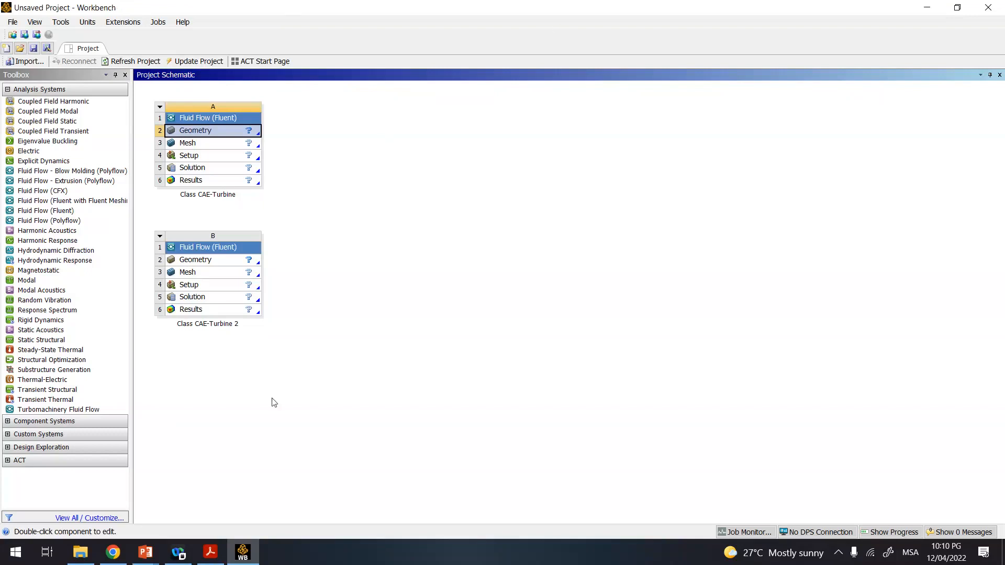
click(254, 561)
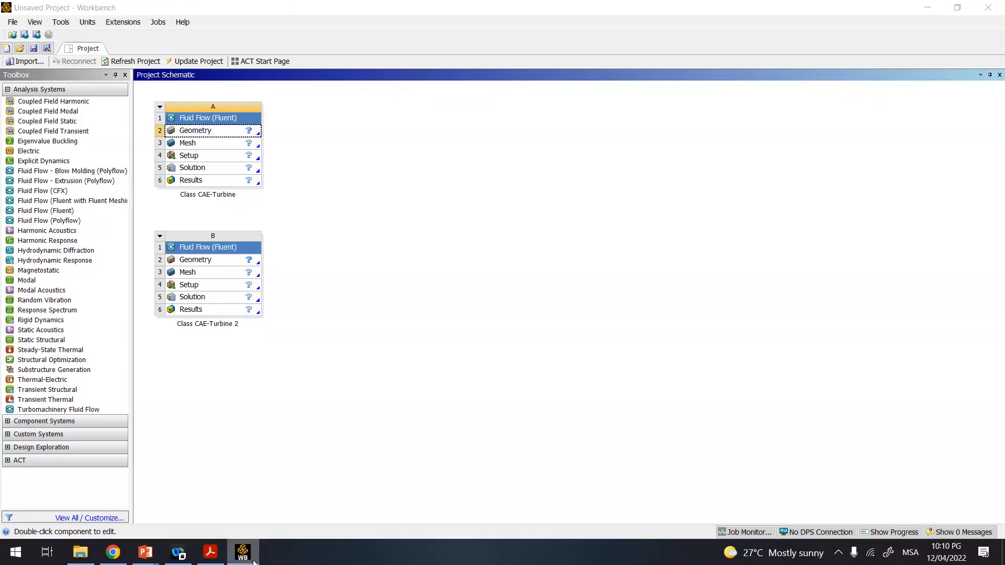
click(254, 562)
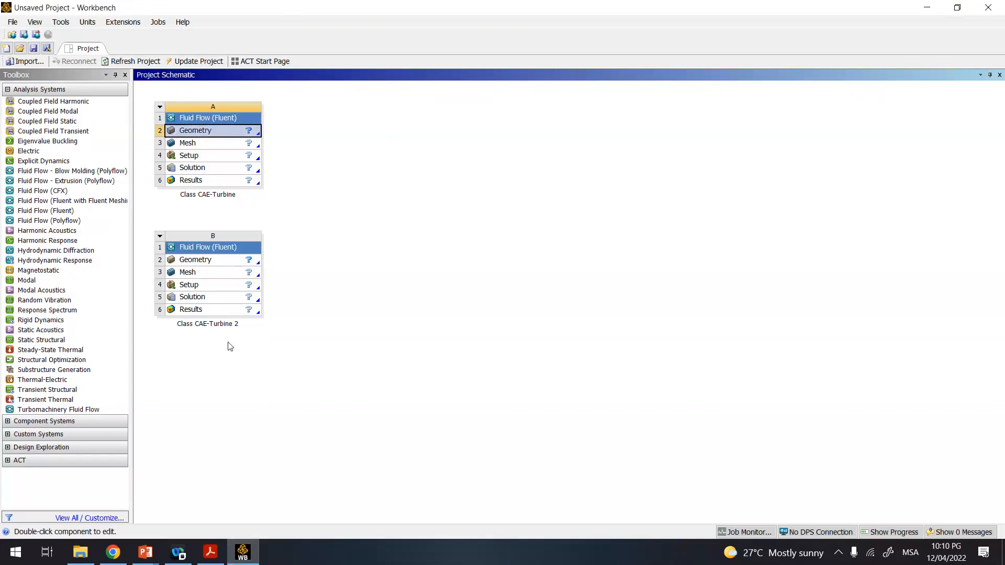
click(960, 10)
click(612, 79)
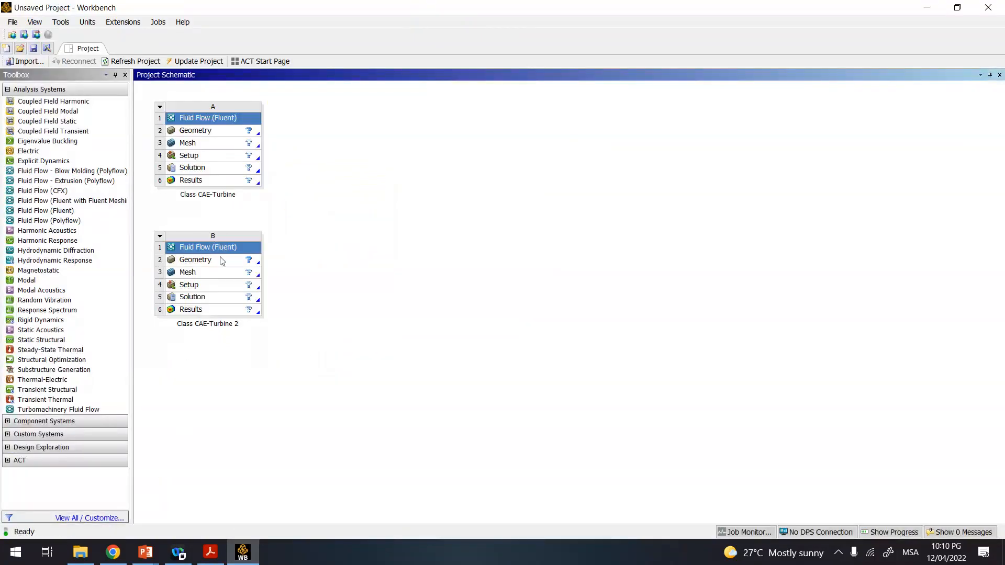
- Open the Class CAE-Turbine geometry in SpaceClaim, view the empty design and close the SpaceClaim window
double_click(219, 136)
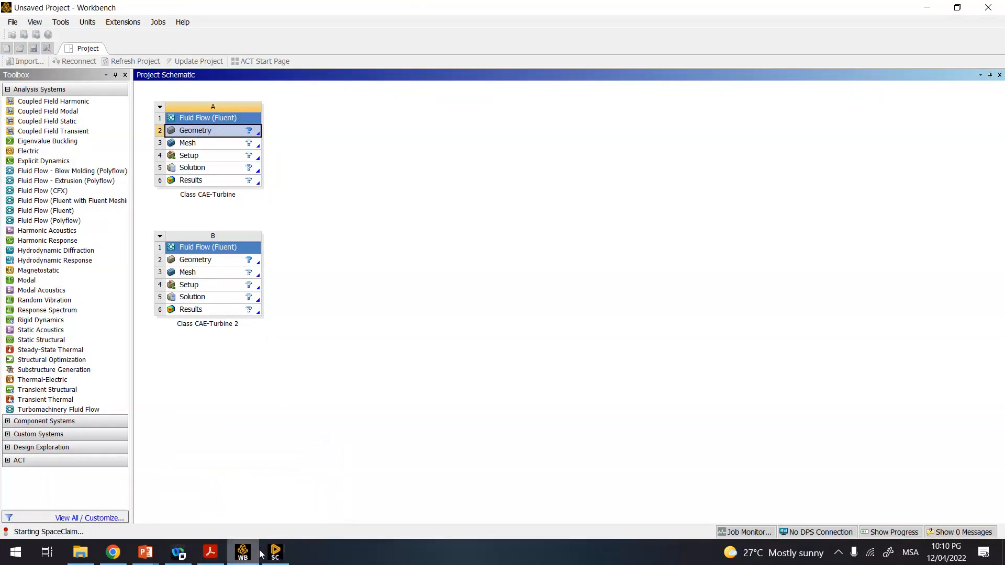
mouse_move(246, 557)
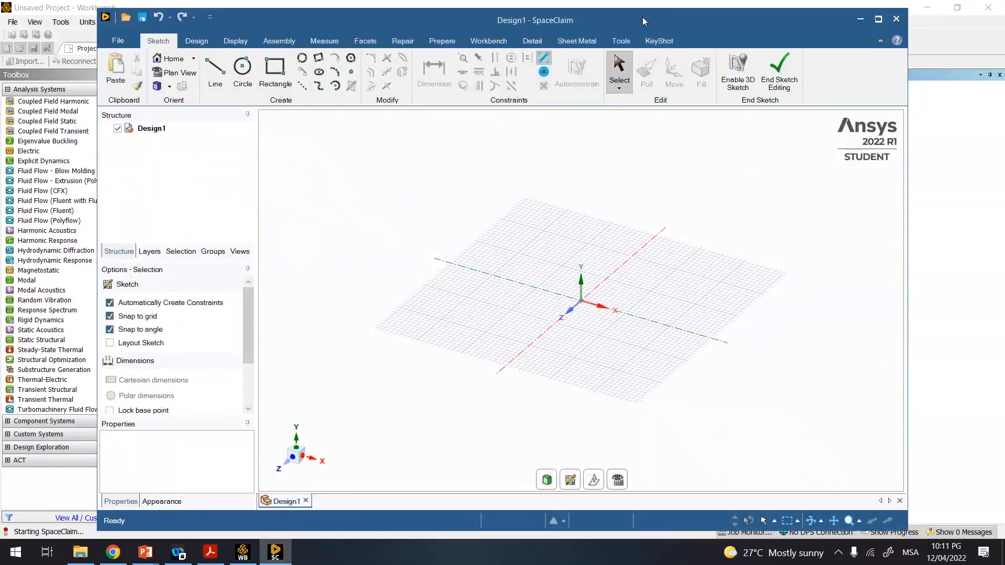
drag(641, 19, 638, 36)
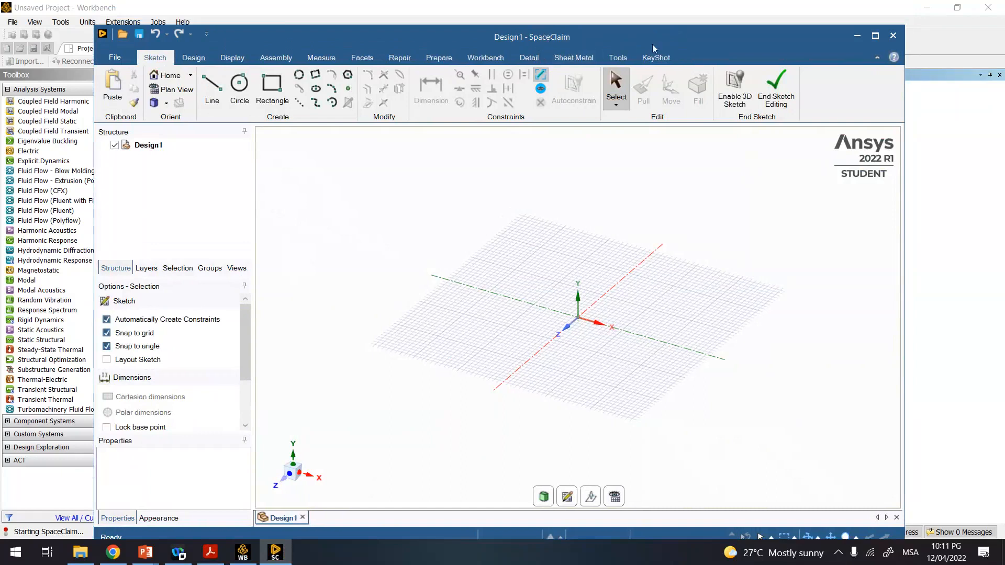
click(892, 39)
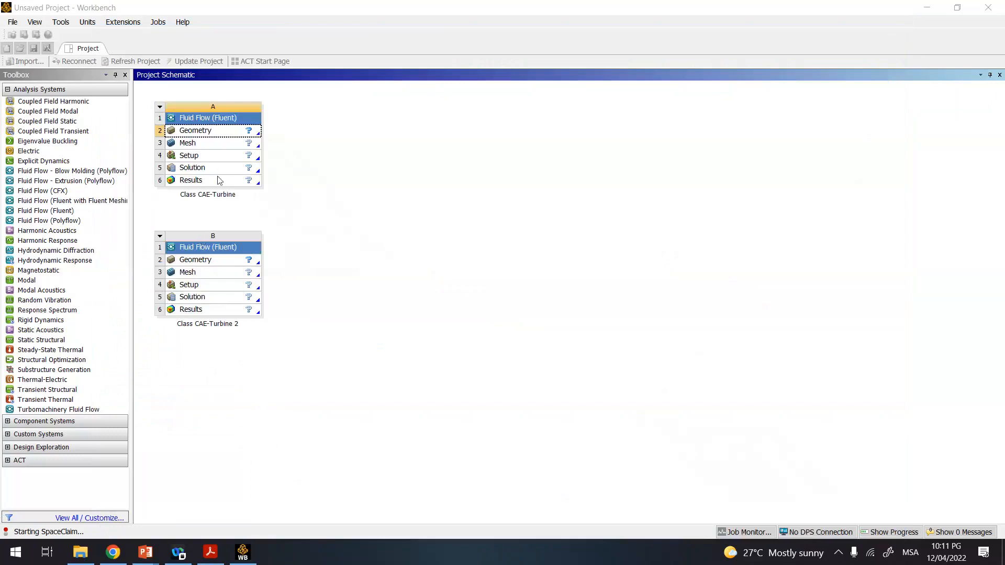
double_click(204, 141)
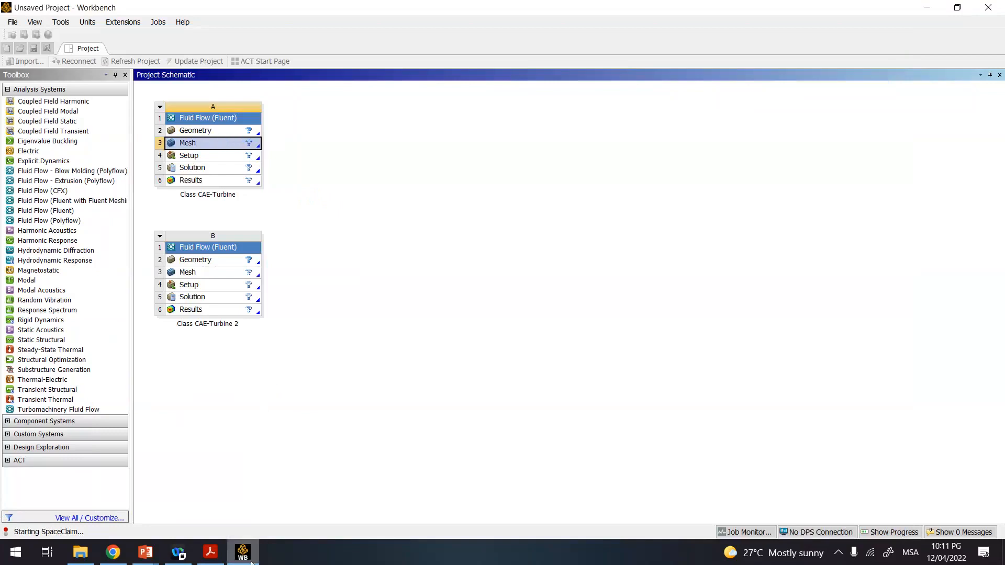
click(229, 134)
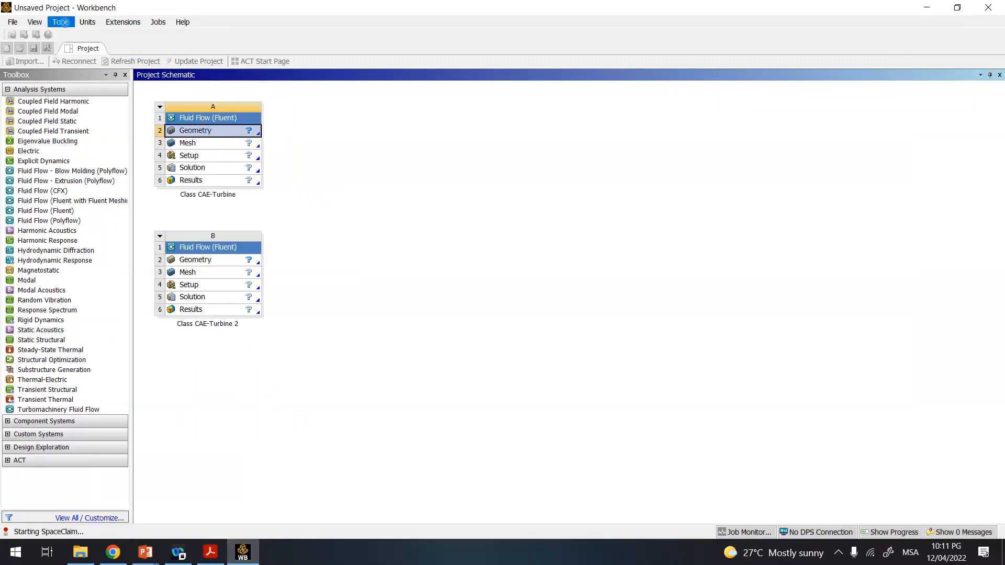
click(61, 22)
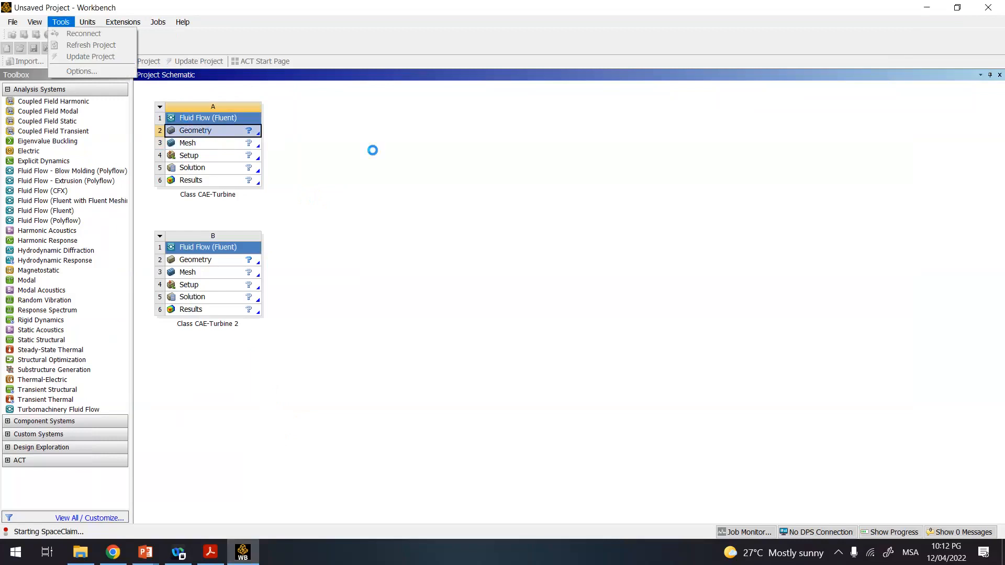
click(317, 124)
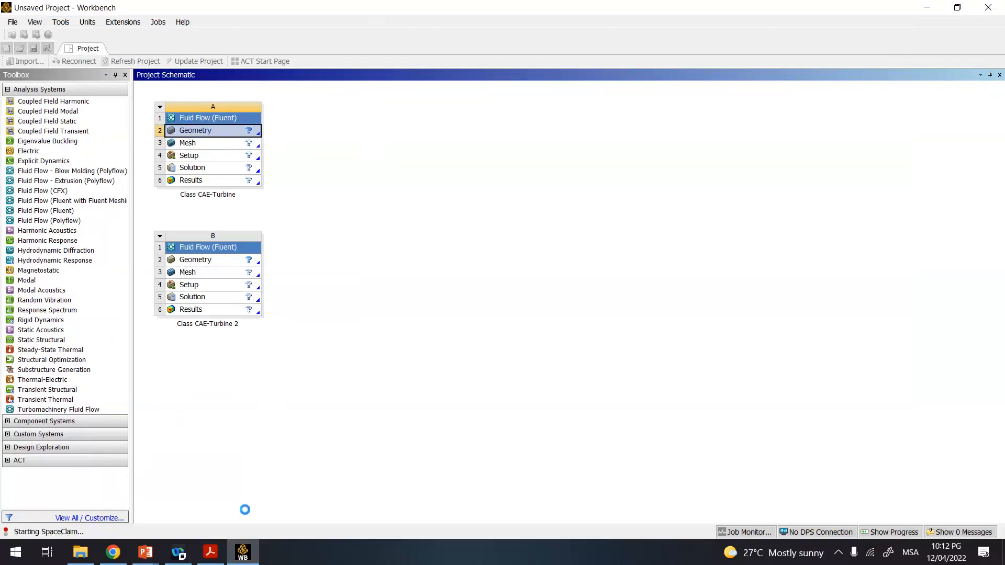
click(956, 7)
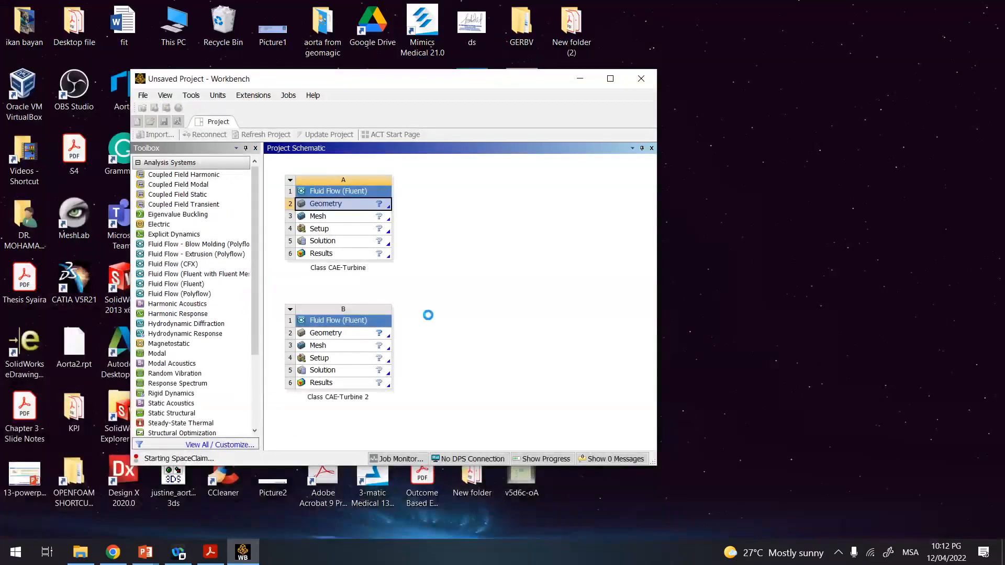
click(613, 81)
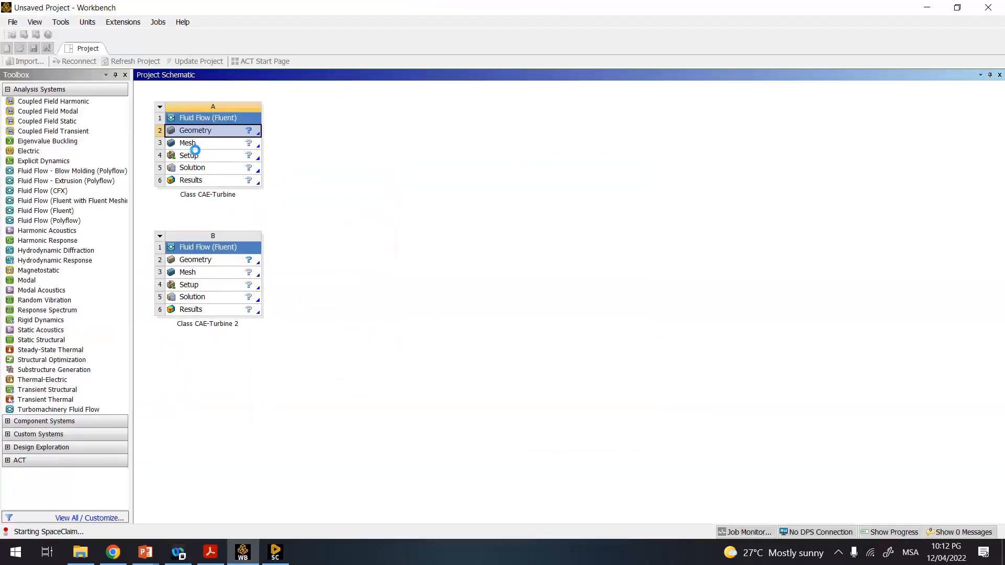
- Force the unresponsive SpaceClaim program to close and dismiss the resulting Workbench message
click(281, 562)
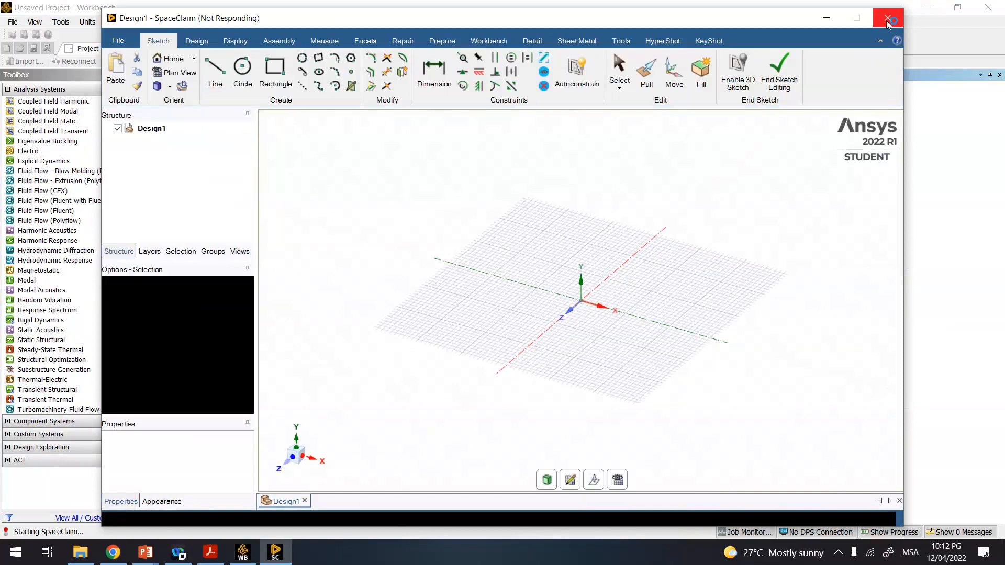
click(888, 22)
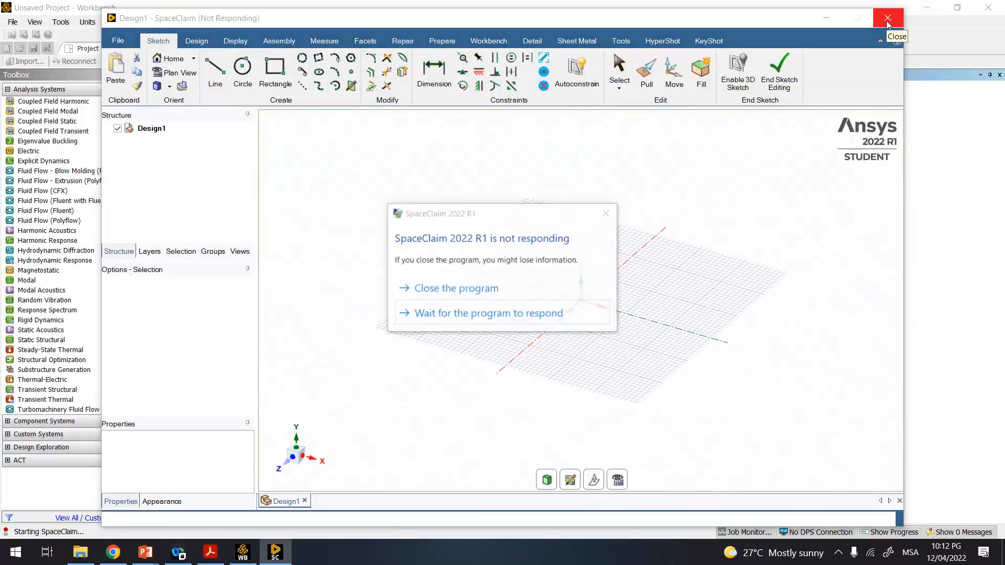
click(477, 290)
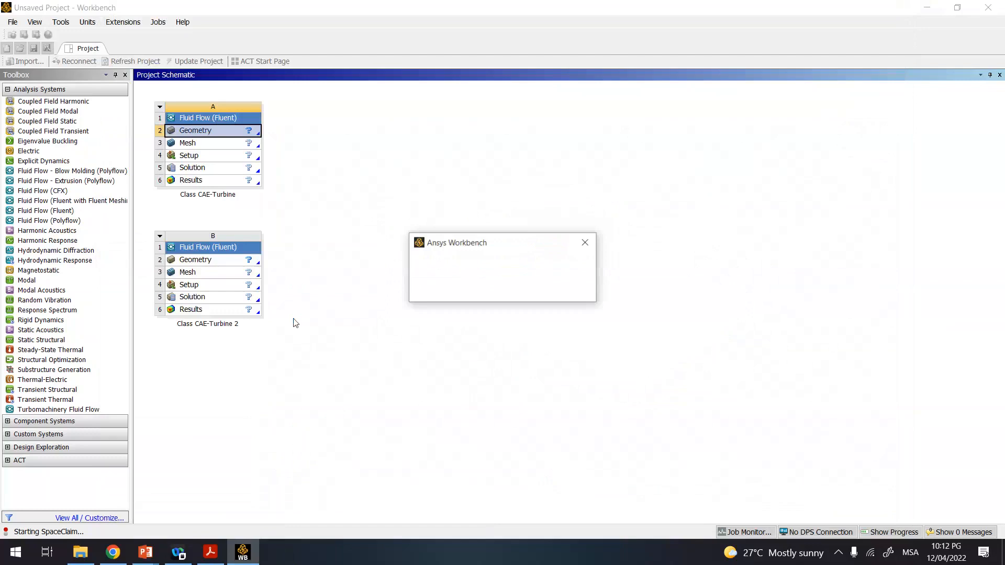
click(554, 293)
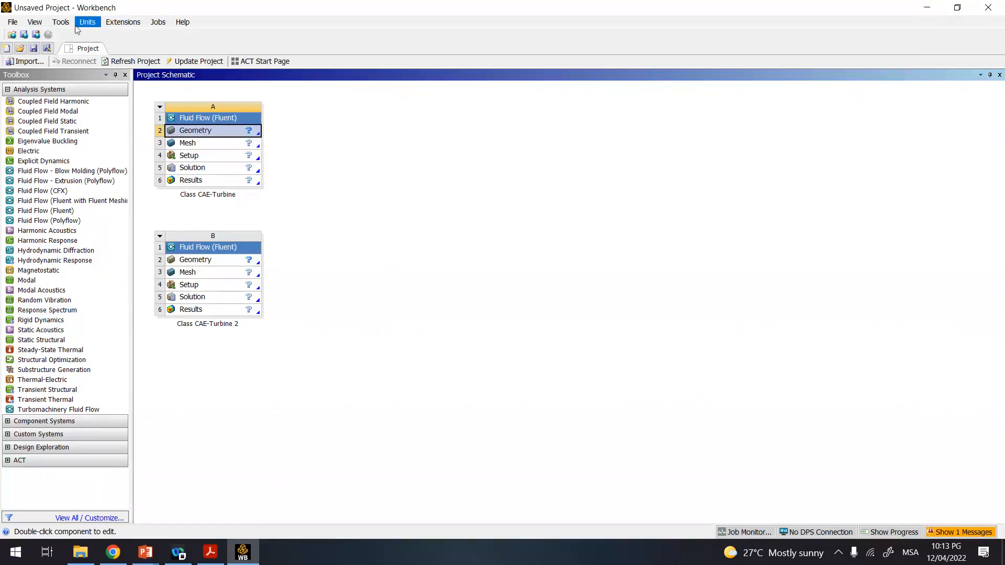
- Set the preferred geometry editor in the Geometry Import options to DesignModeler
click(61, 22)
click(75, 70)
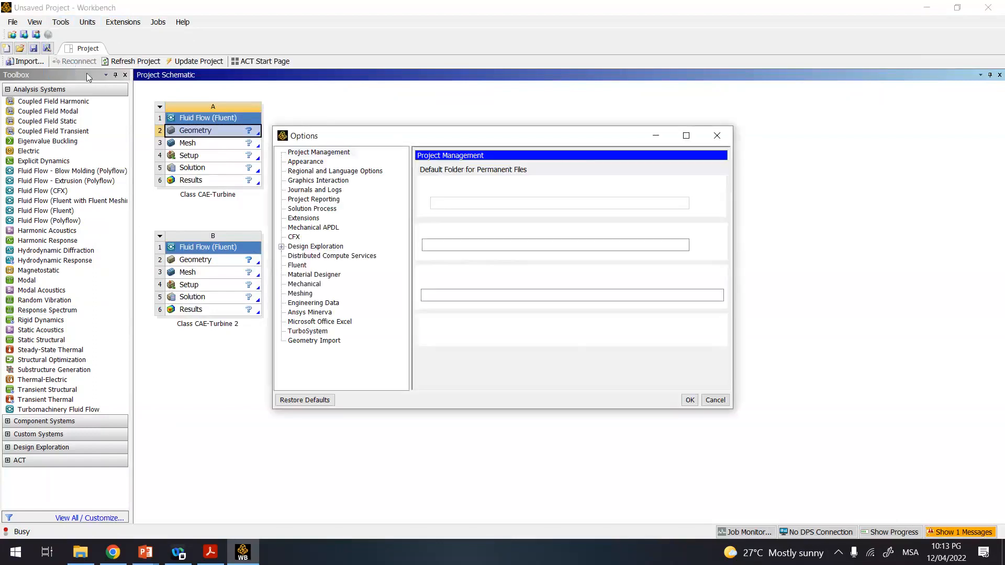
click(309, 341)
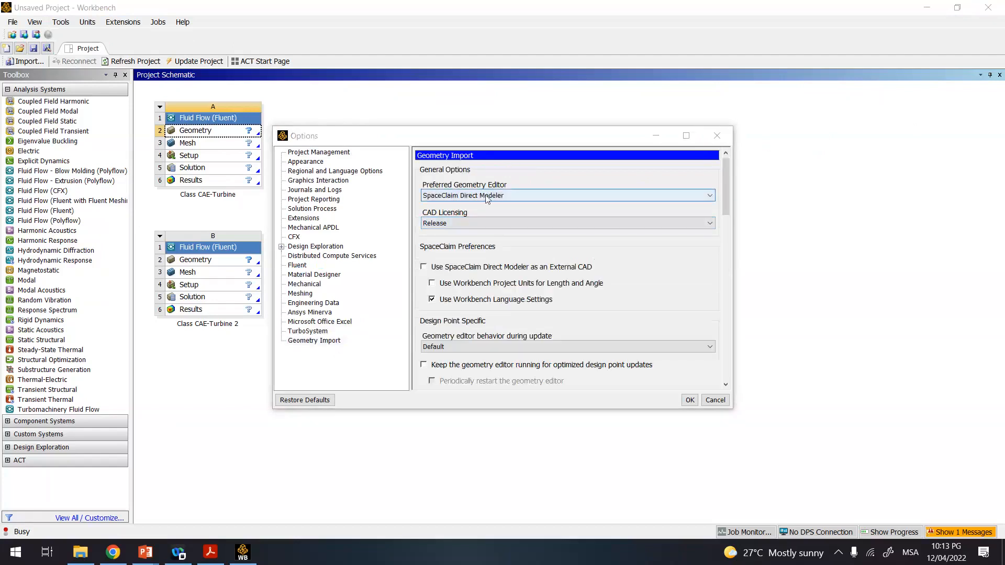
click(487, 199)
click(471, 209)
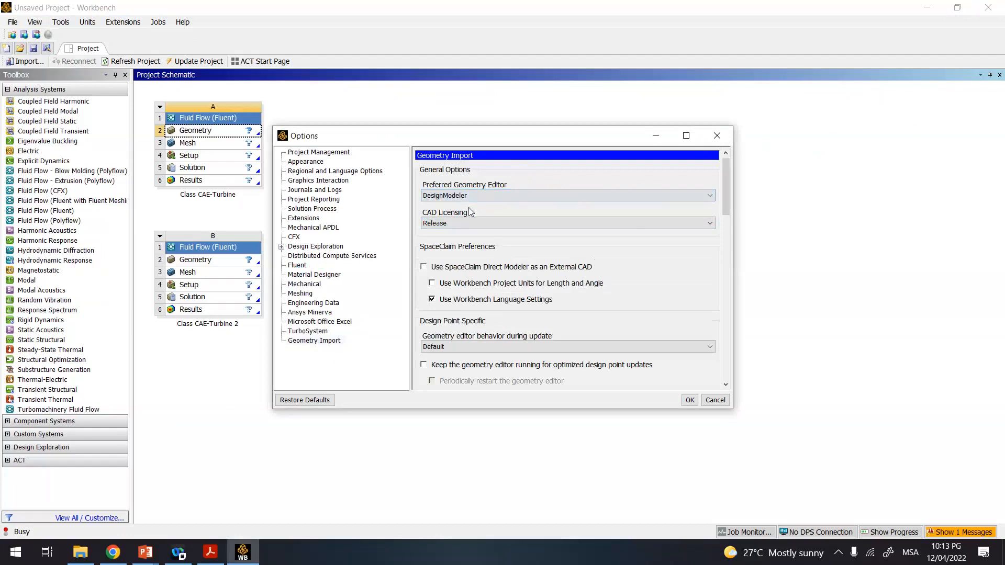
click(689, 400)
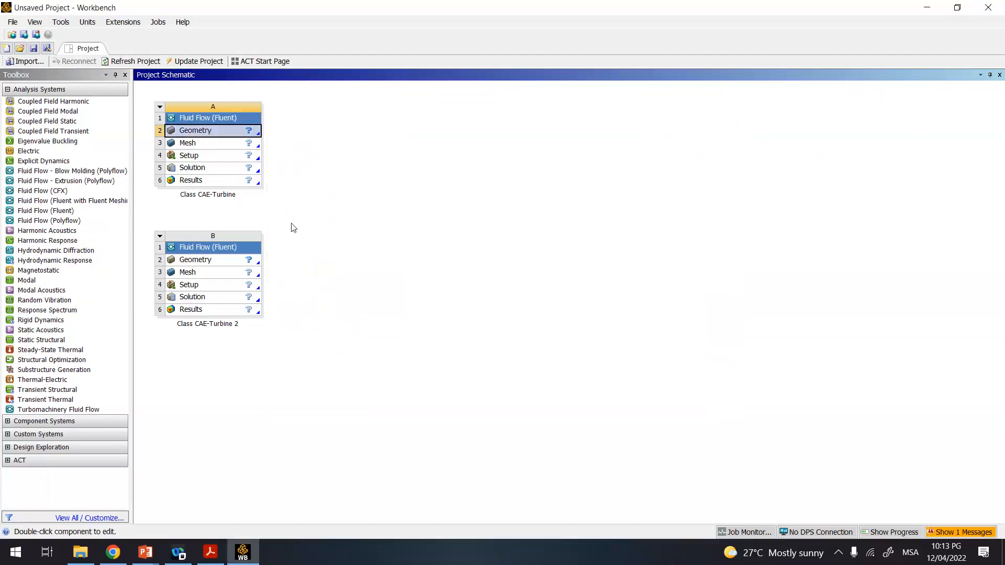
- Open the Class CAE-Turbine geometry in DesignModeler and look through its file, creation, tool and view commands
click(226, 131)
double_click(226, 131)
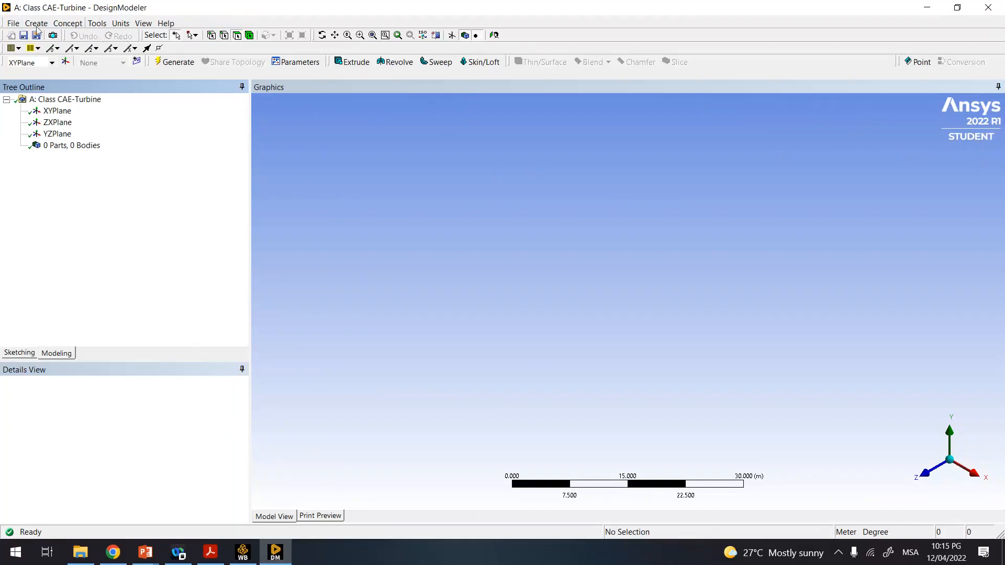
click(13, 24)
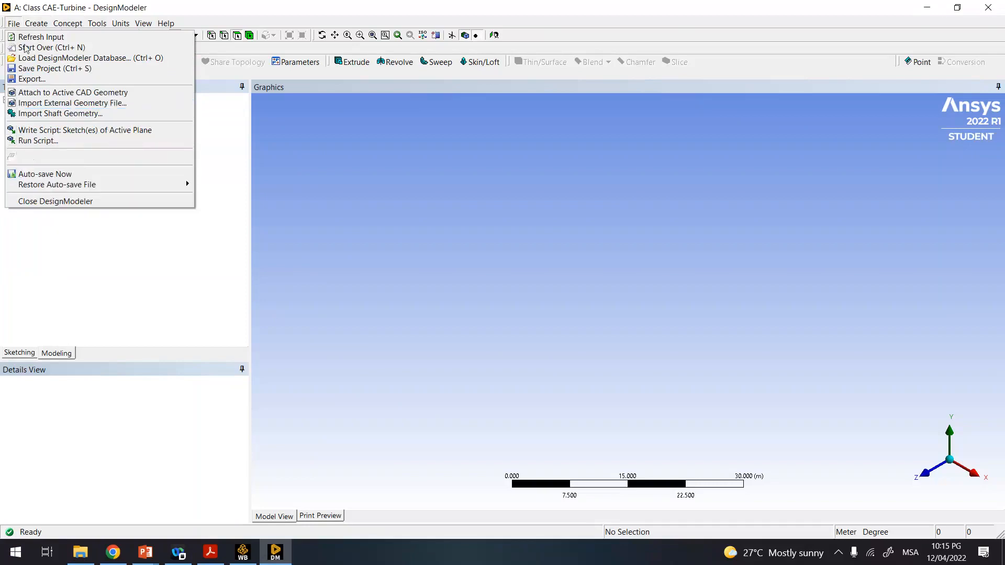
mouse_move(34, 26)
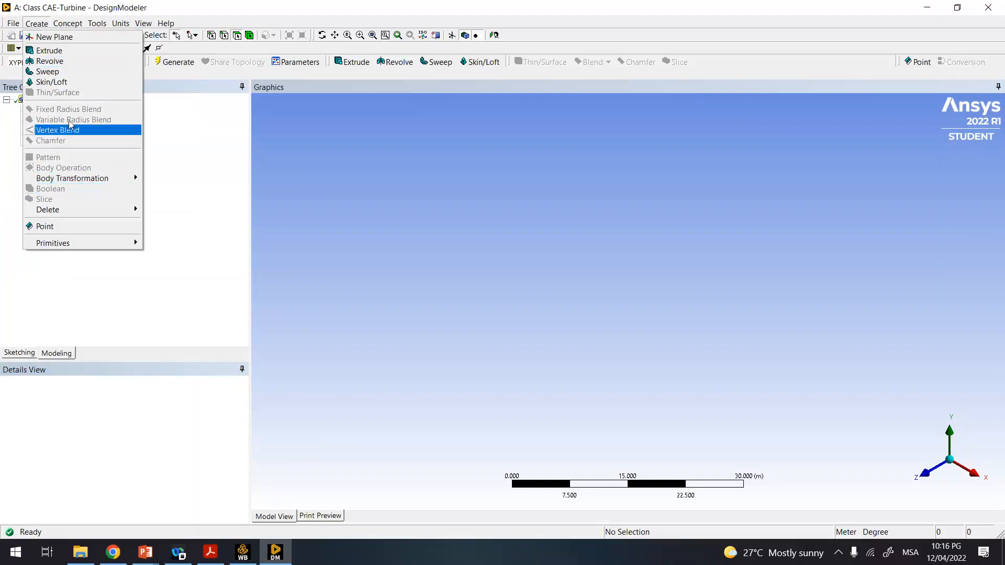
mouse_move(73, 23)
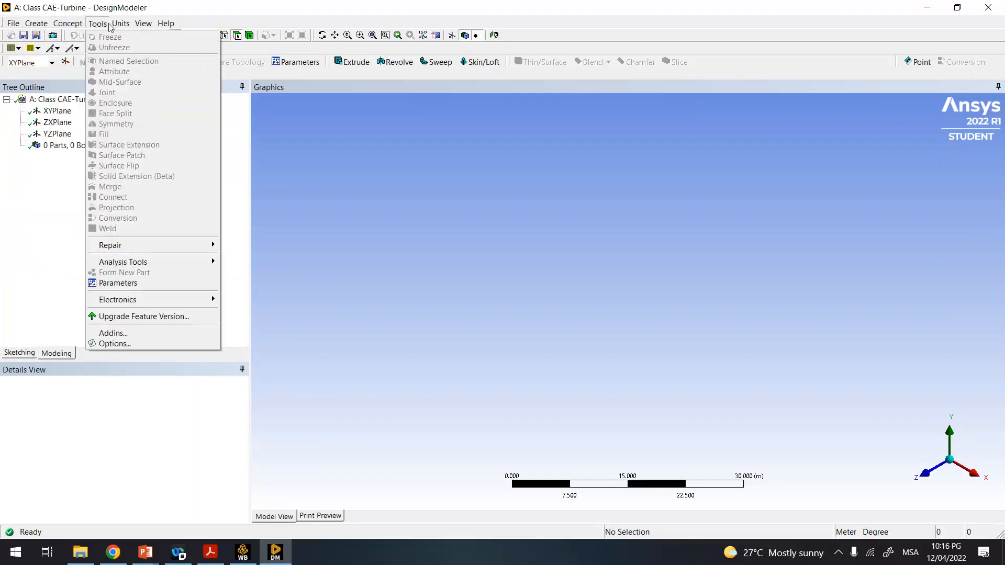
mouse_move(120, 24)
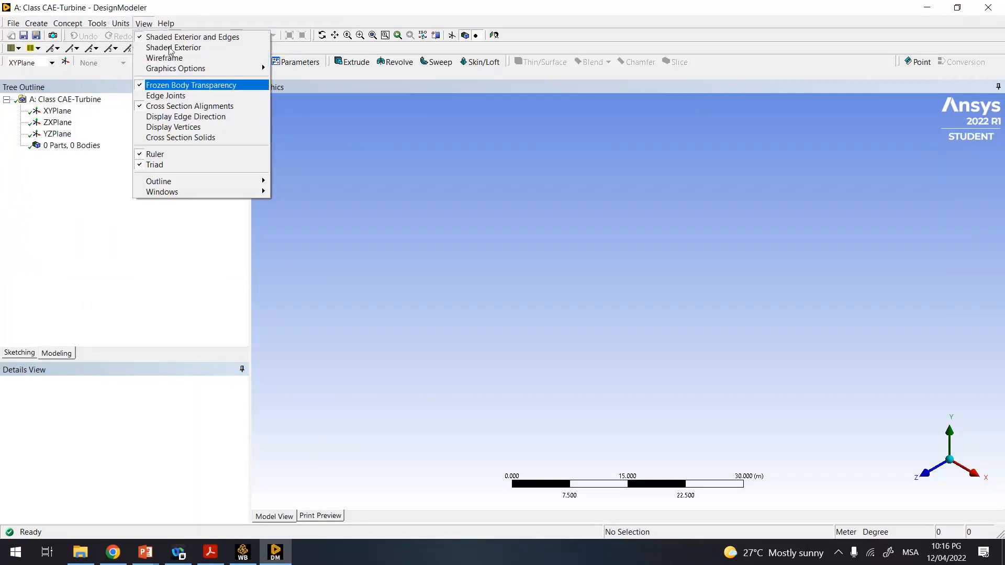
click(189, 14)
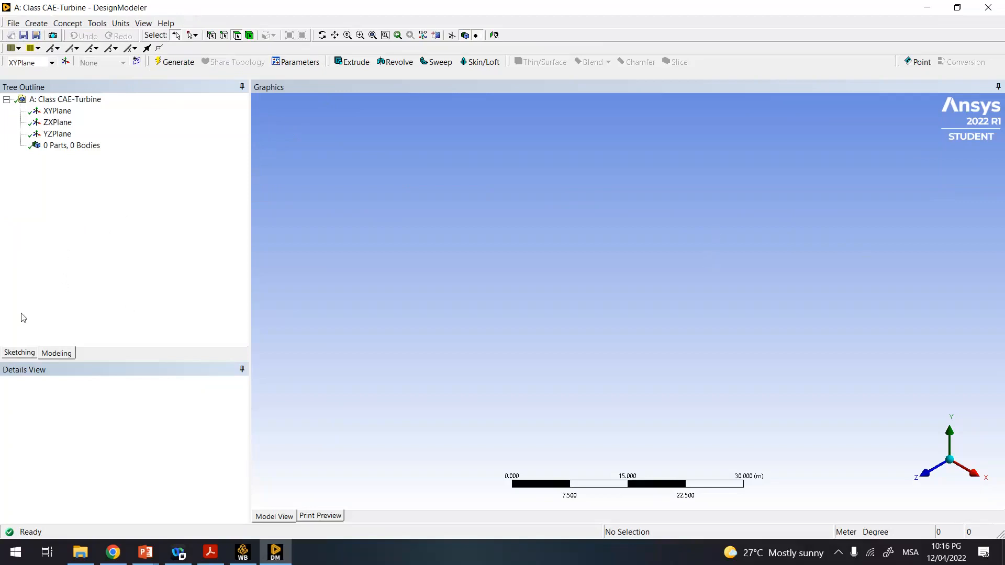
- Compare DesignModeler's sketching toolboxes with the tree outline of its modeling mode
click(20, 353)
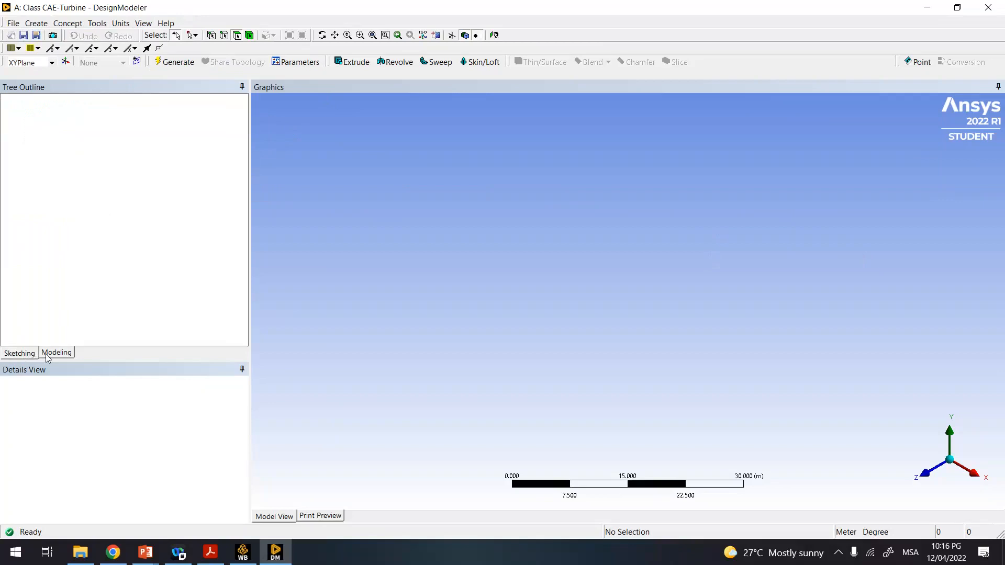
click(57, 356)
click(25, 354)
click(51, 355)
click(28, 354)
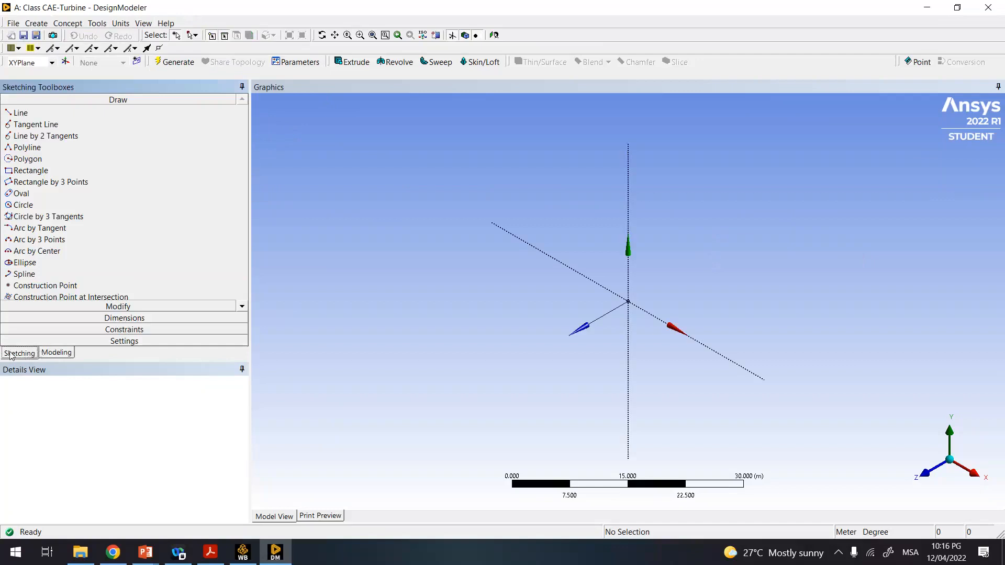
click(48, 354)
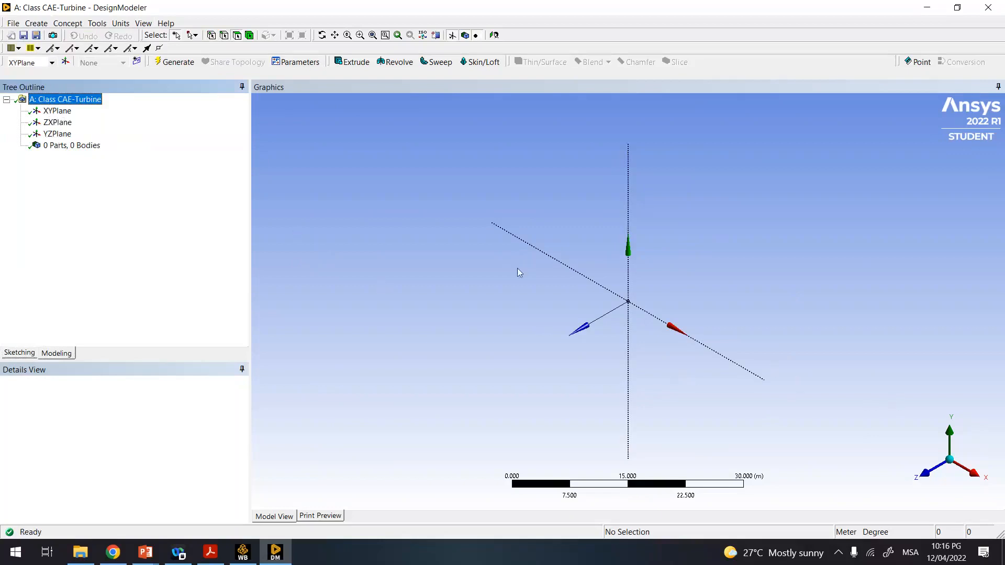
- Select the XYPlane and examine its axes along the Z, Y and X directions and in the isometric view
click(59, 112)
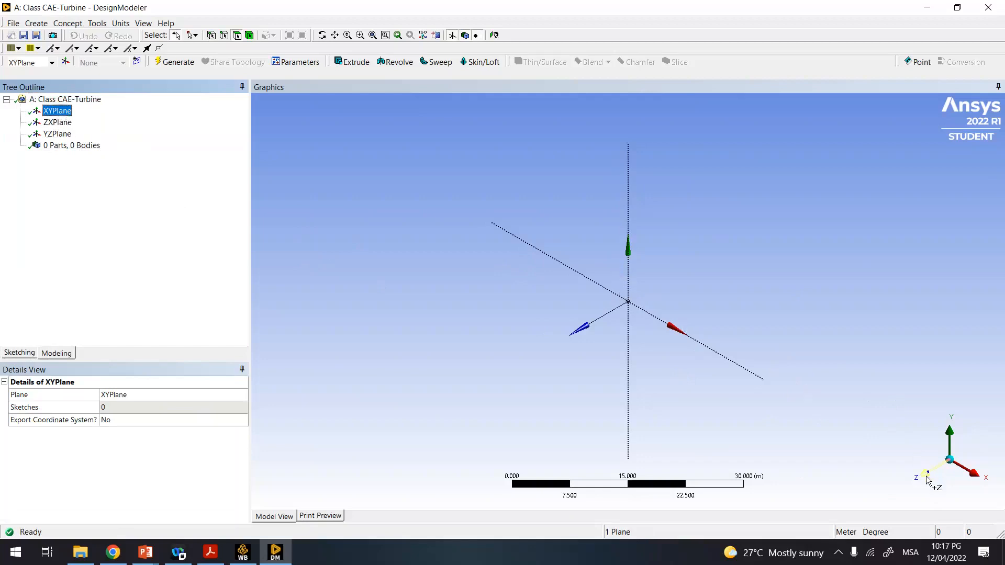
click(968, 449)
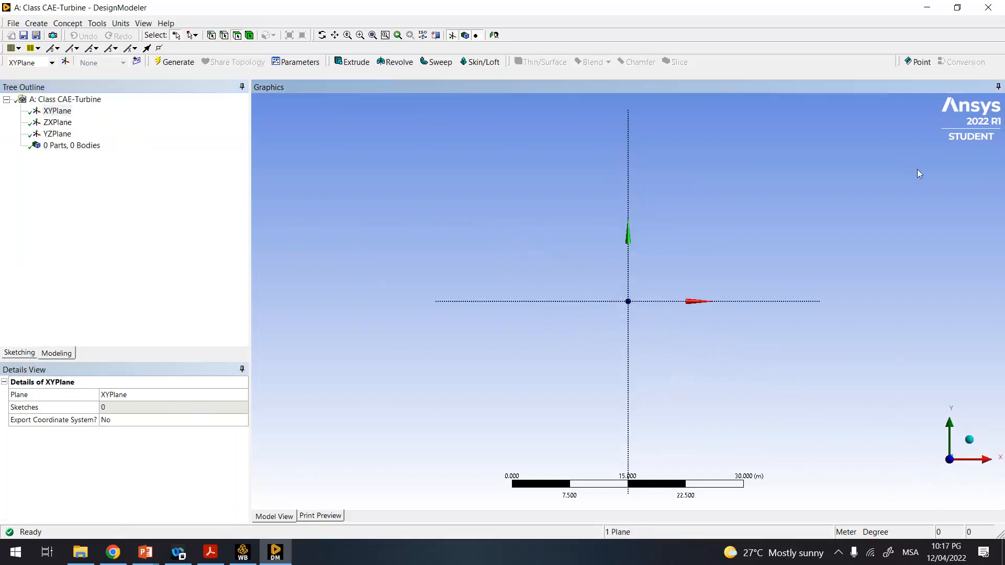
click(969, 442)
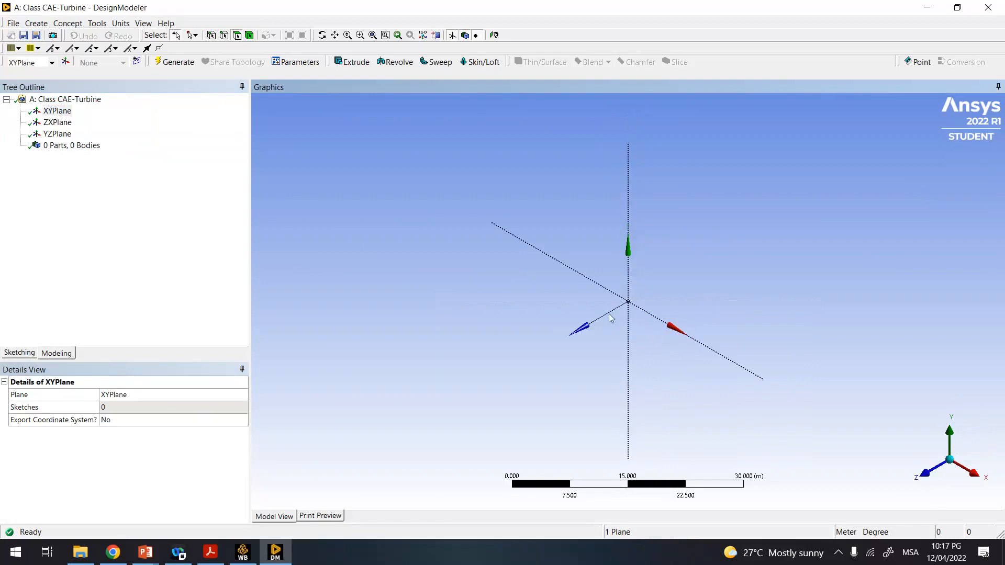
click(928, 477)
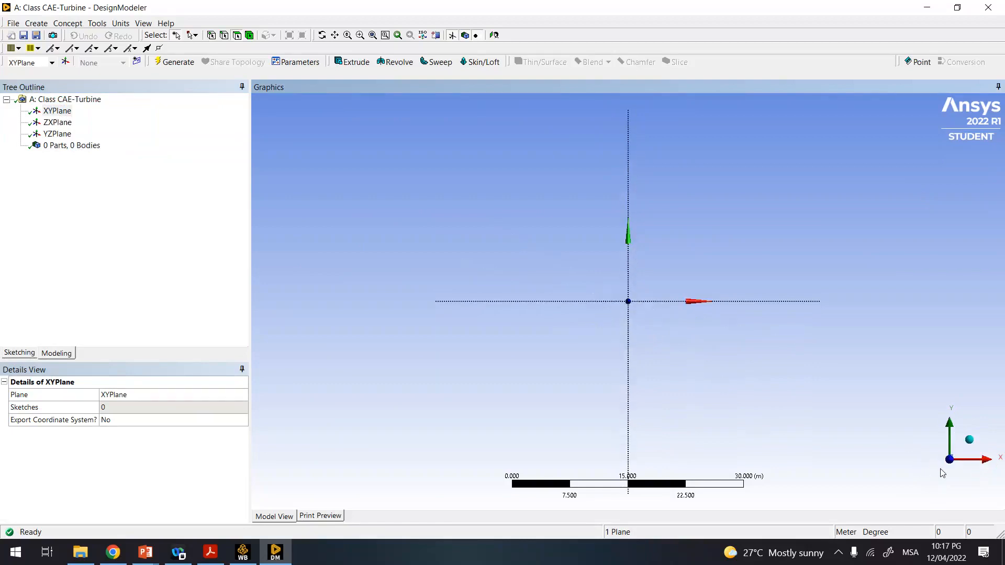
click(950, 422)
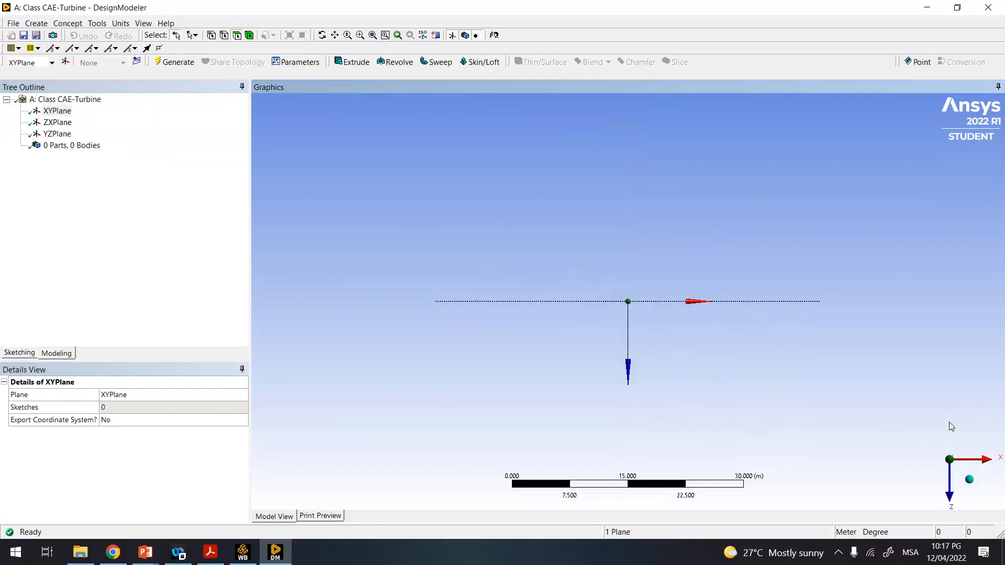
click(981, 461)
click(930, 480)
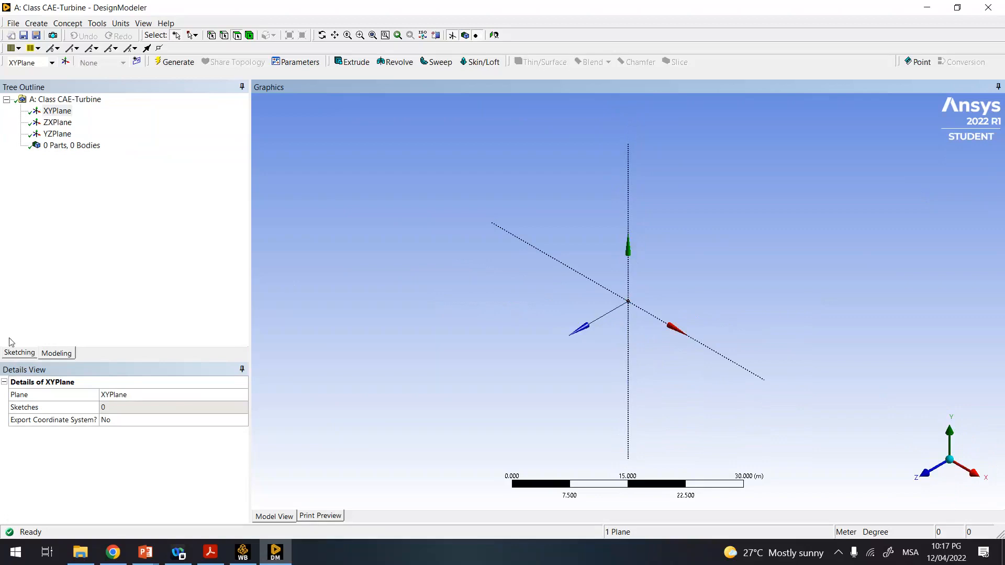
- Sketch a rectangle about 4.2 m wide and 4.6 m high on the XYPlane, with one corner at the origin
click(57, 111)
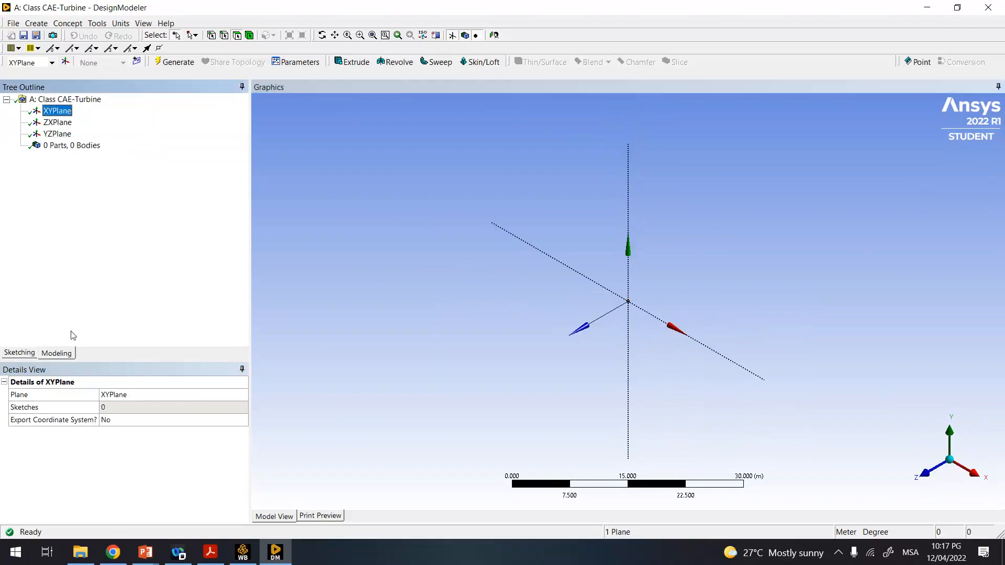
click(27, 356)
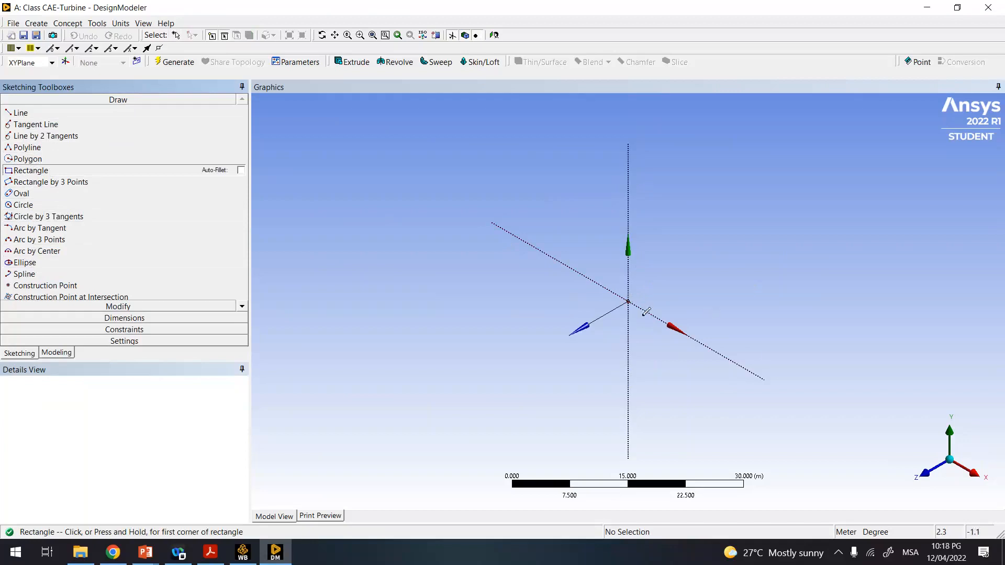
click(921, 479)
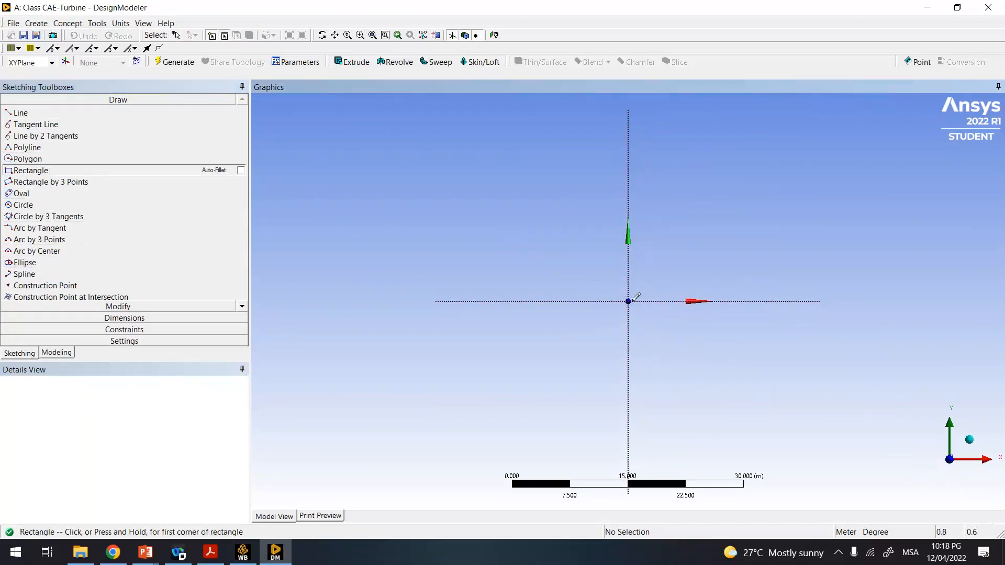
scroll(633, 296, up, 3)
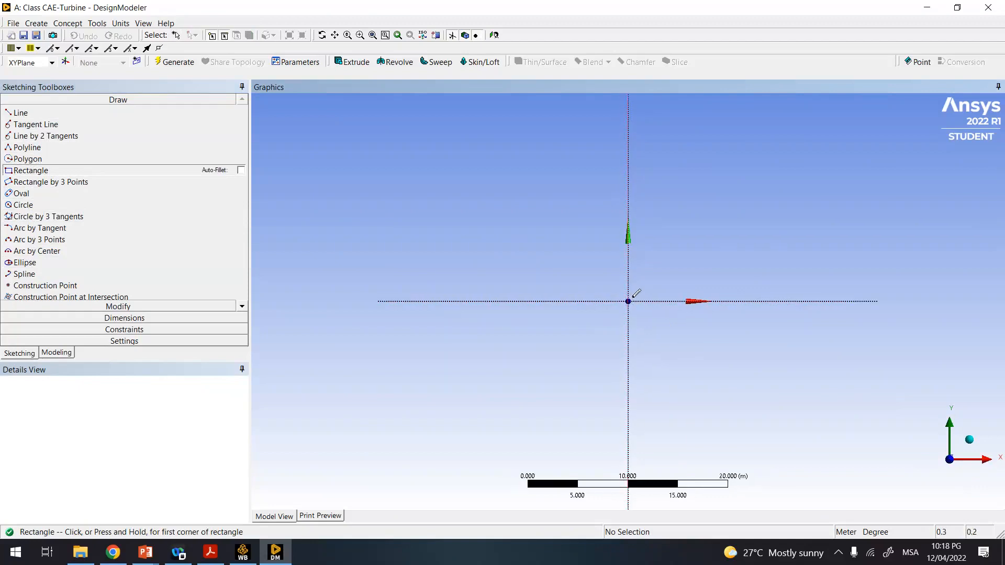
scroll(643, 288, up, 2)
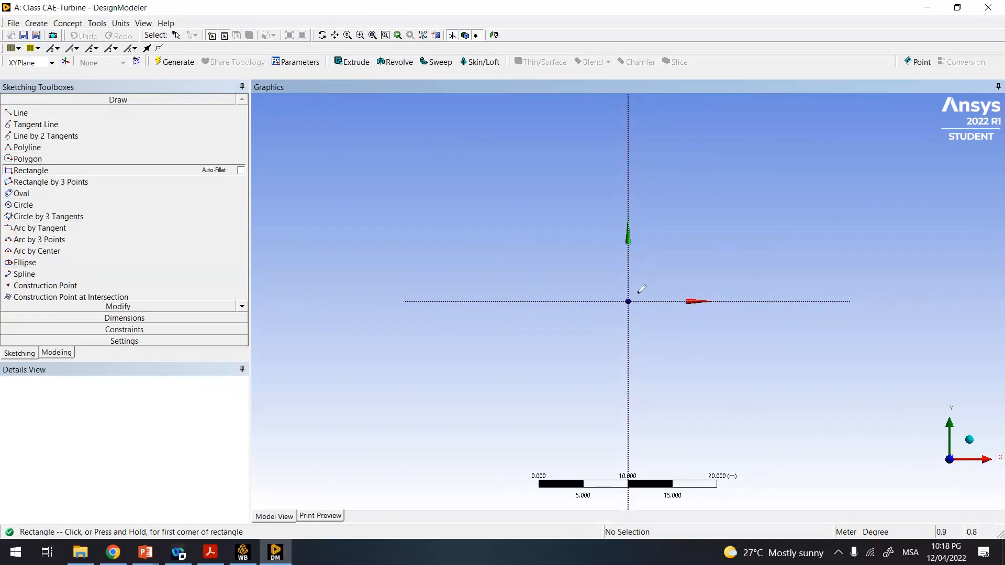
scroll(638, 292, down, 2)
scroll(639, 293, up, 4)
scroll(639, 293, down, 3)
scroll(639, 292, up, 3)
scroll(638, 292, down, 3)
scroll(638, 292, up, 3)
scroll(638, 293, down, 1)
scroll(641, 289, up, 3)
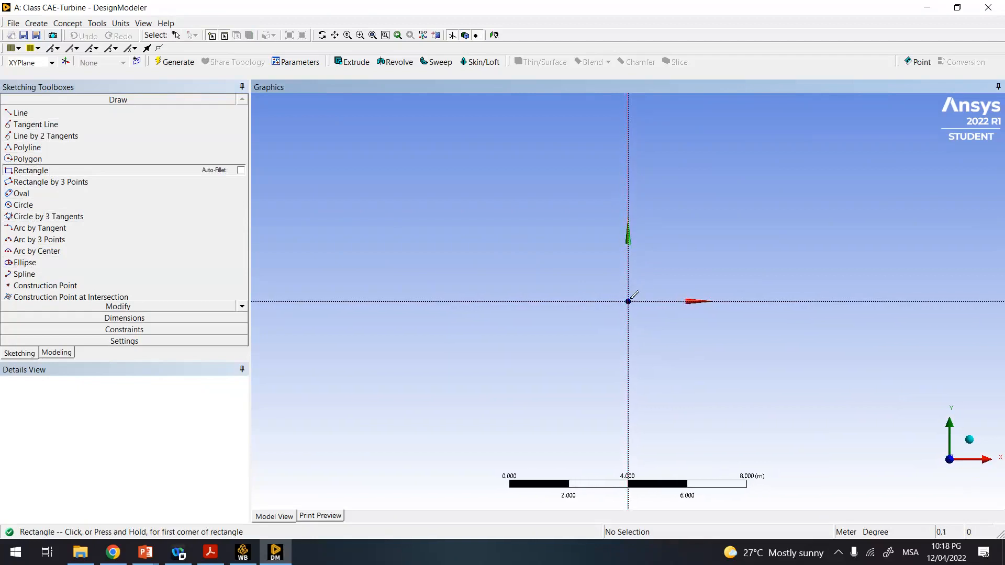
click(628, 301)
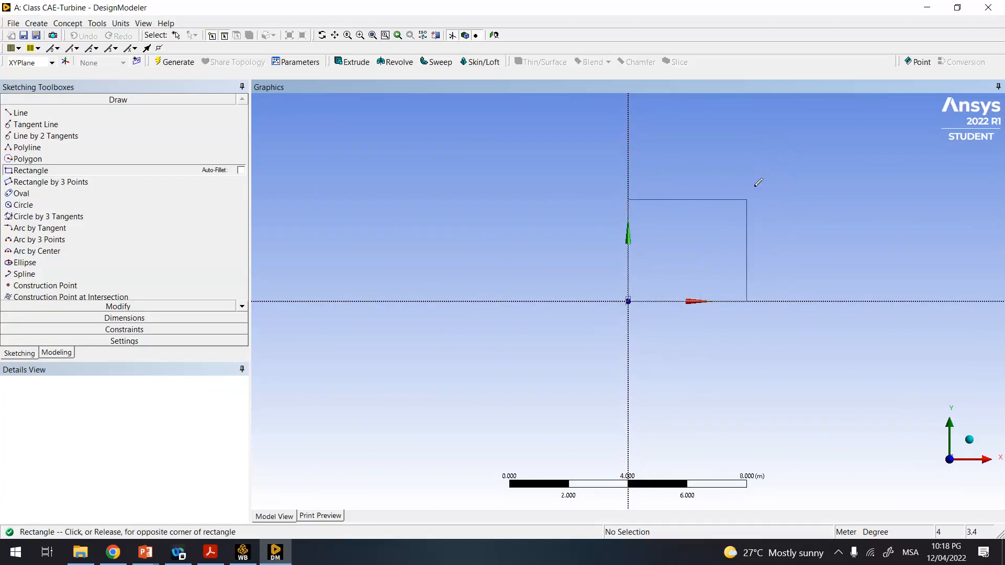
click(754, 165)
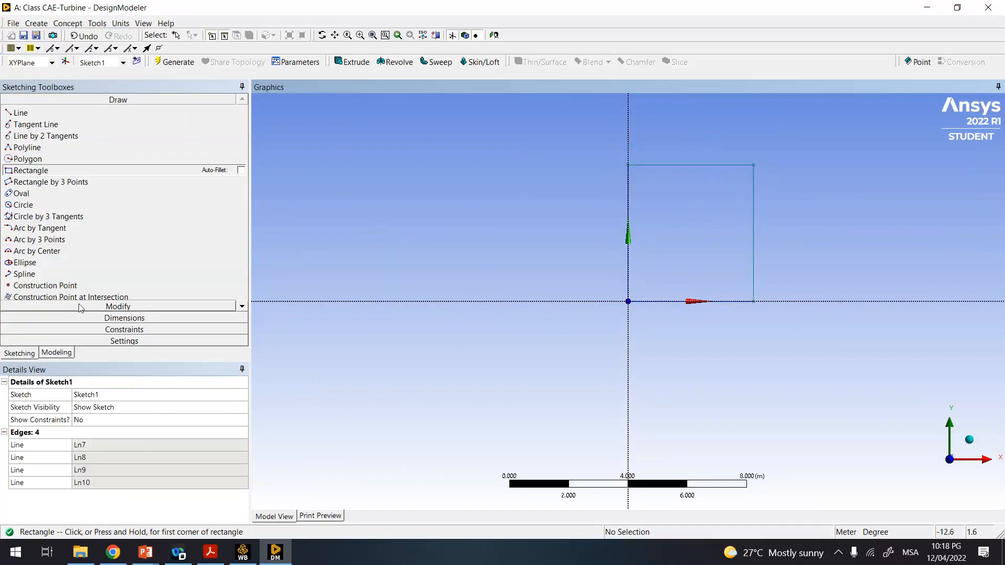
- Look through the sketching tool groups for modifying, constraints and settings, then bring up the dimension tools
click(121, 307)
click(125, 321)
click(127, 330)
click(131, 341)
click(133, 101)
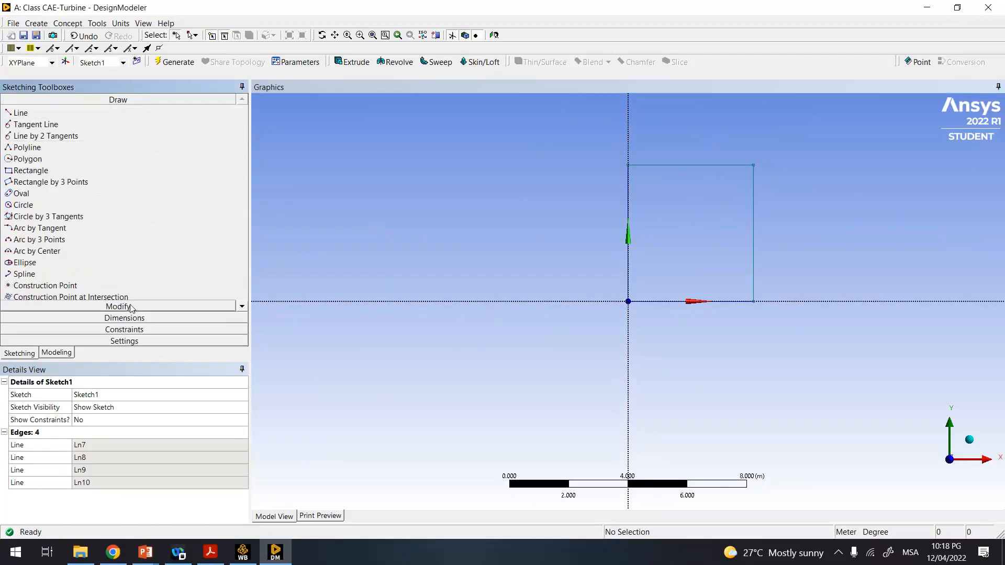
click(130, 319)
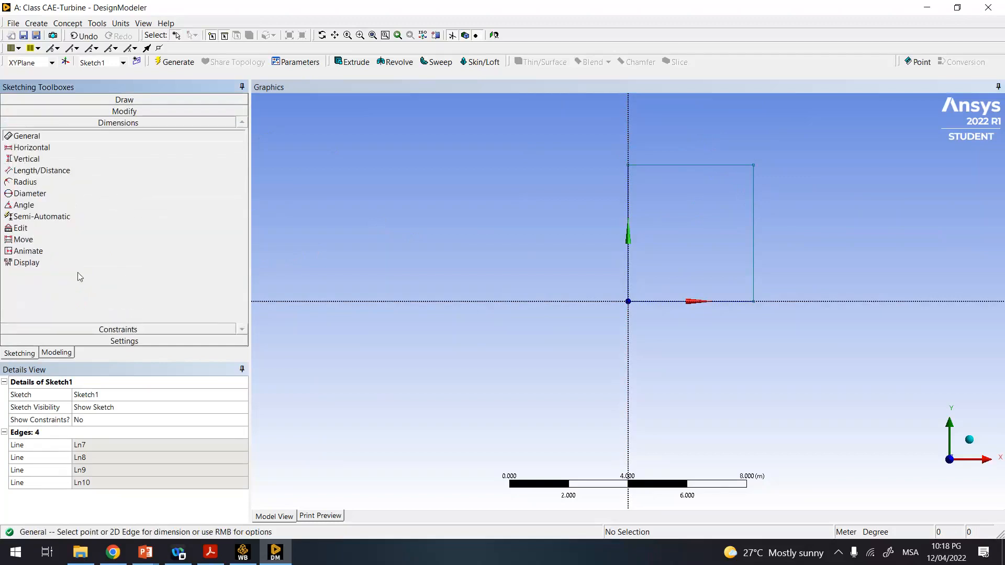
- Try to place a Horizontal dimension on the rectangle's upper edge
click(30, 148)
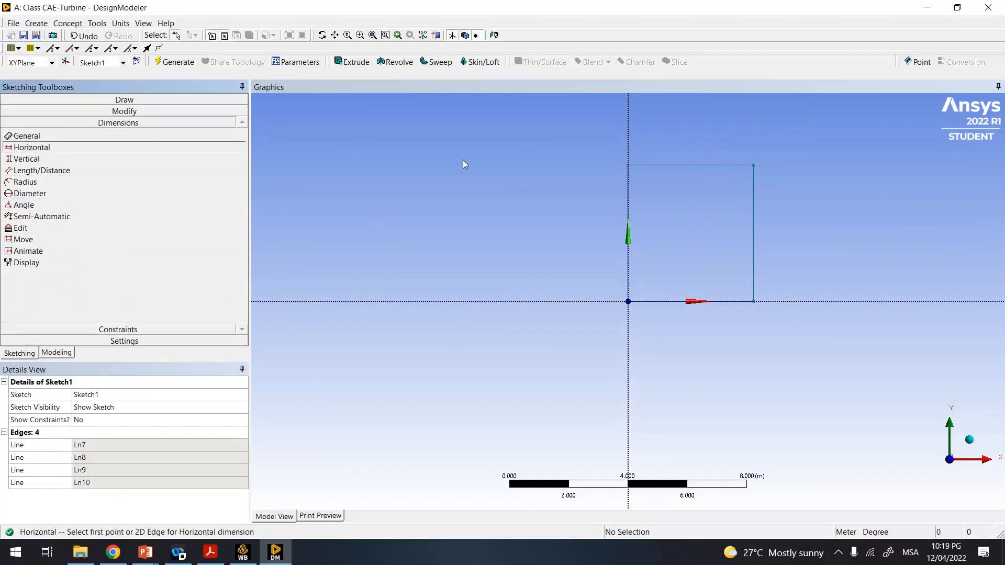
click(658, 165)
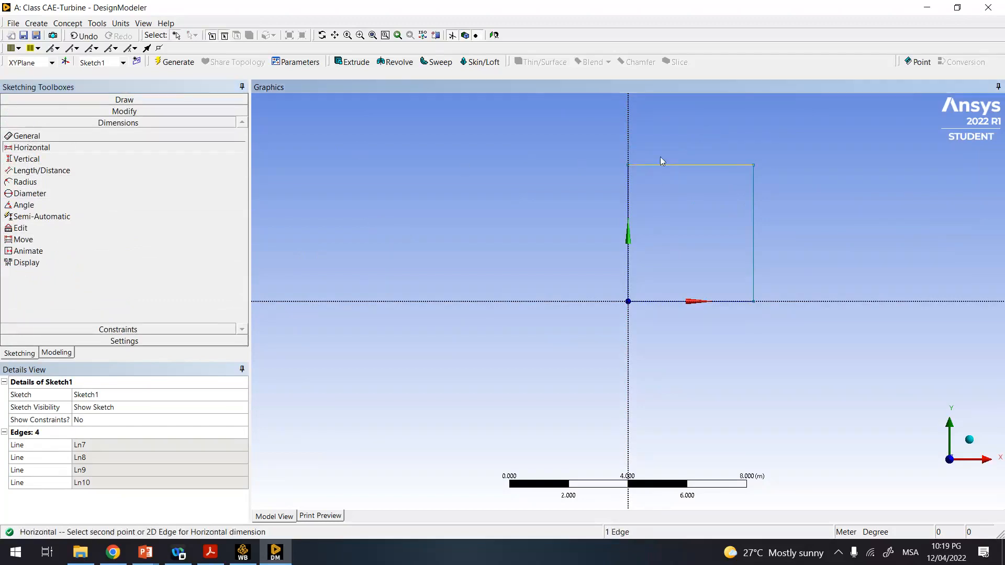
click(672, 151)
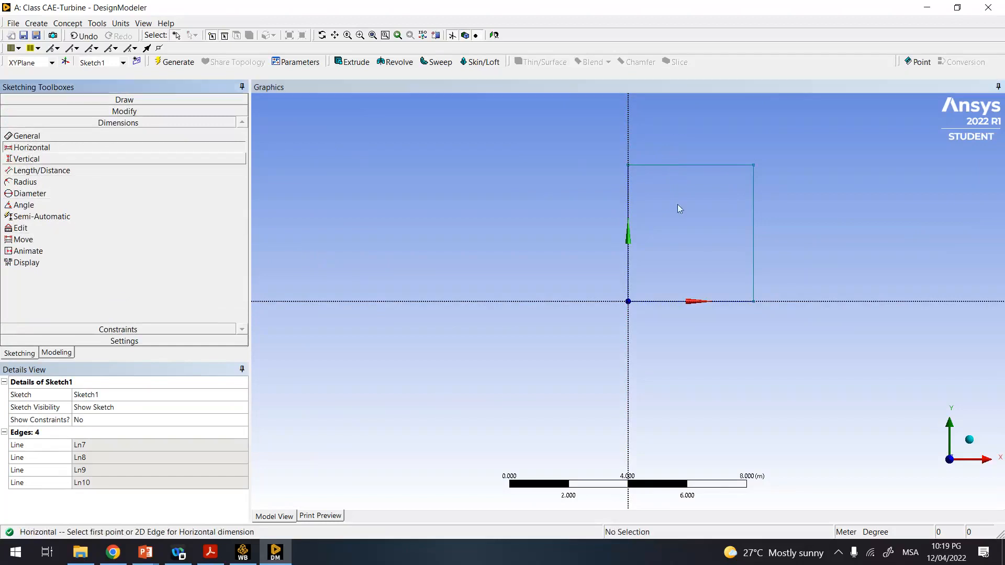
click(683, 165)
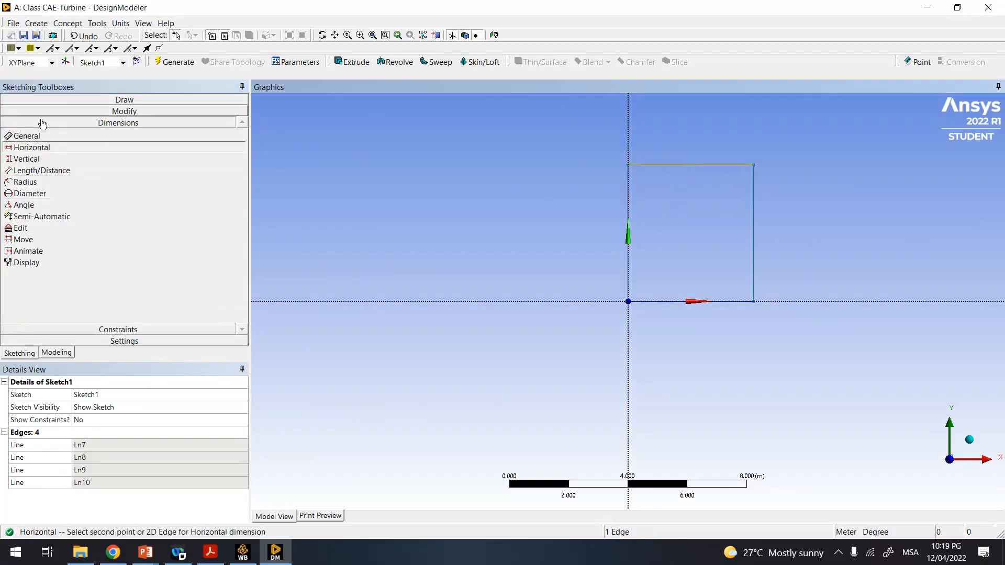
- Dimension the rectangle's width above its upper edge and its height beside its vertical edge with the General dimension tool
click(25, 135)
click(657, 166)
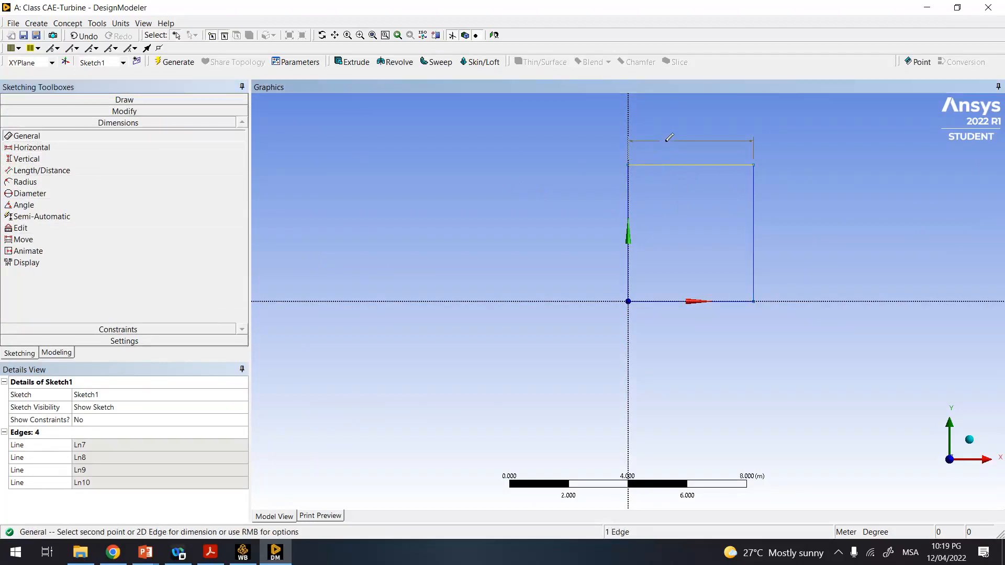
click(688, 141)
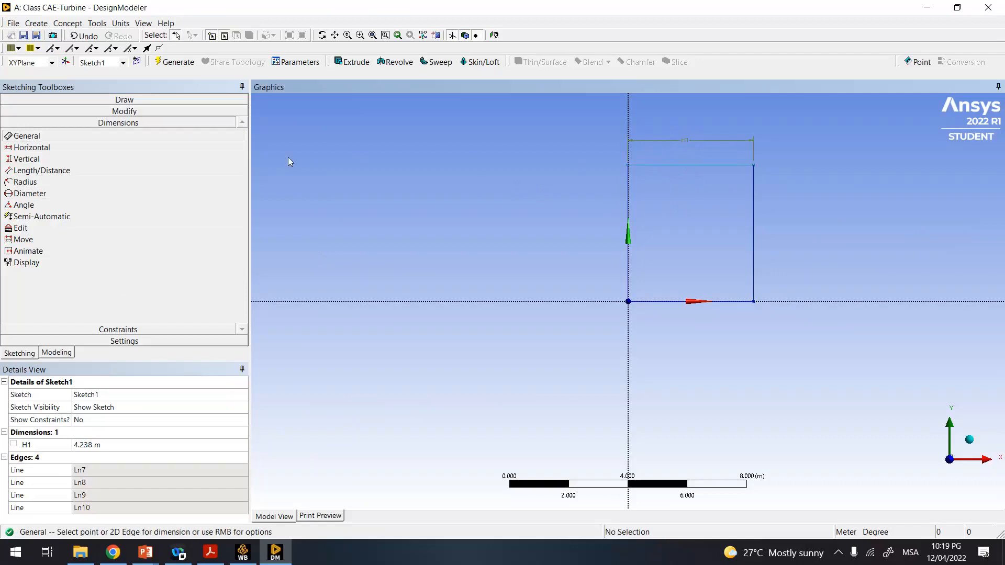
click(753, 230)
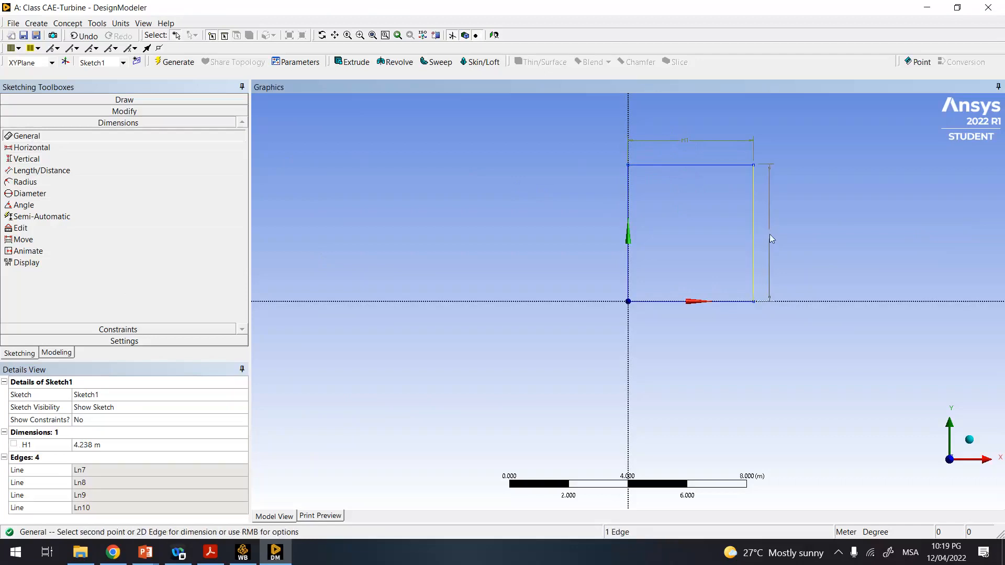
click(770, 240)
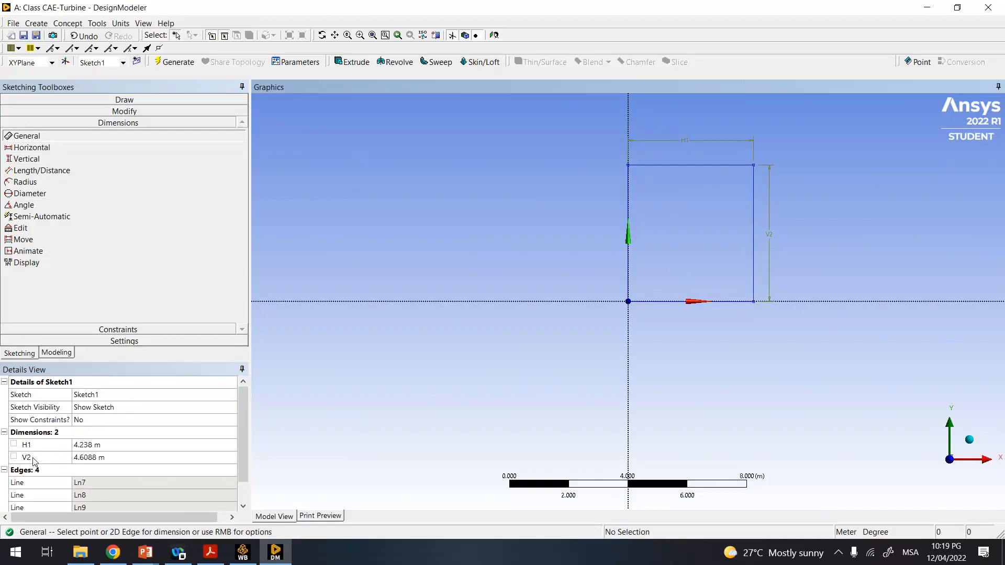
- Set both the horizontal and the vertical dimension of the rectangle to 1 m
click(90, 445)
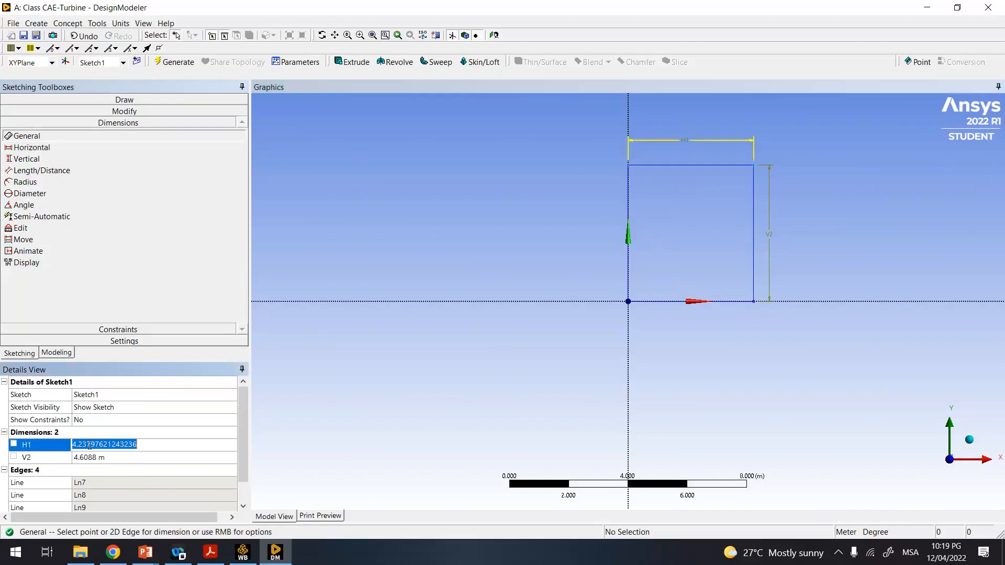
text(1)
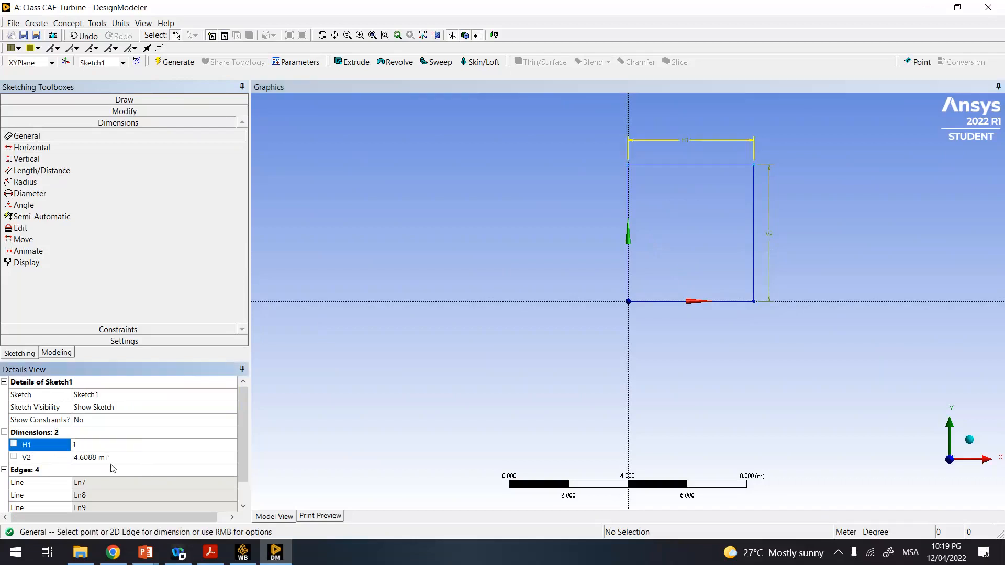
click(106, 461)
text(1)
key(Return)
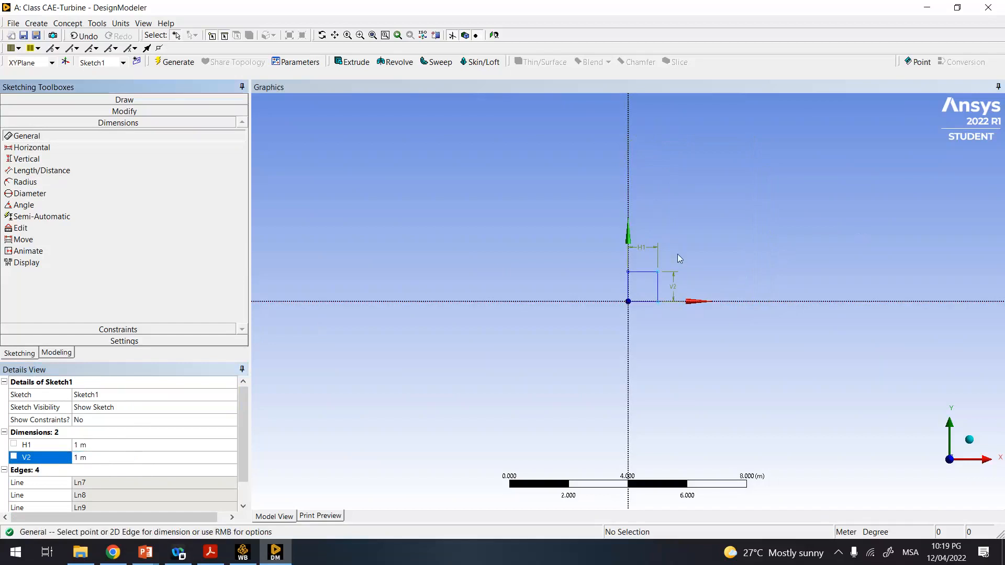
scroll(716, 269, up, 2)
scroll(718, 261, up, 2)
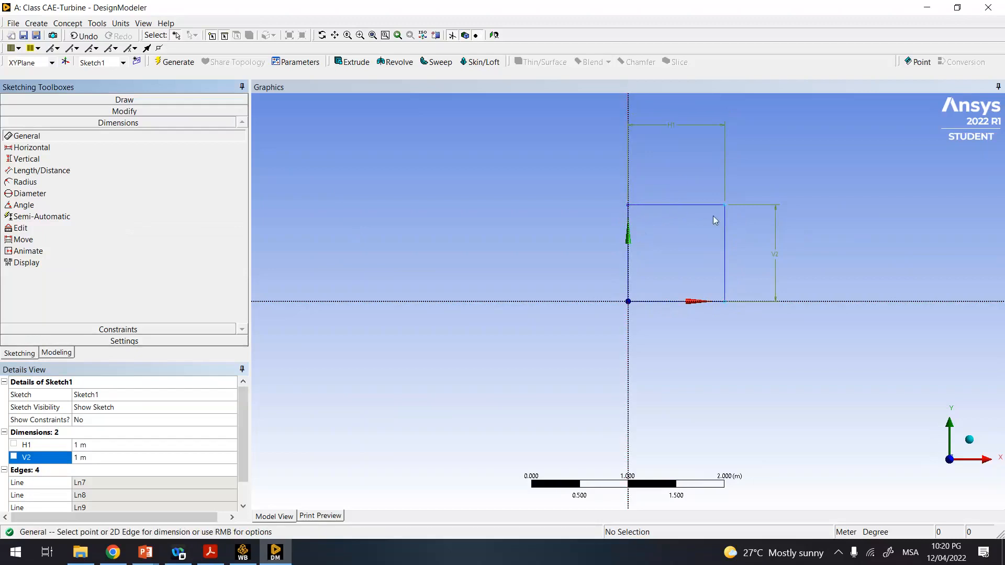
- Create a Surfaces From Sketches feature using the four edges of the square sketch as its base object
click(68, 23)
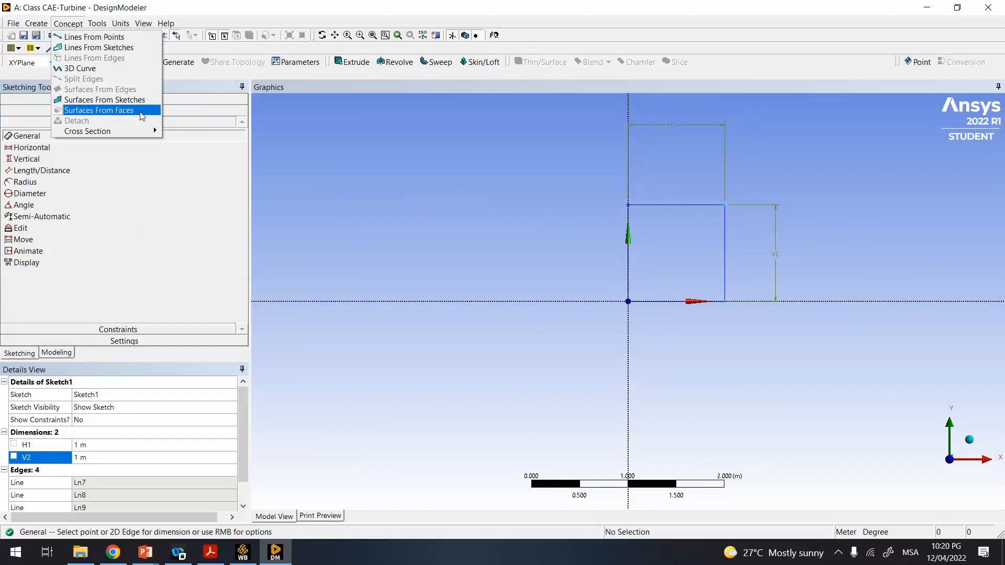
click(121, 19)
click(62, 21)
click(113, 101)
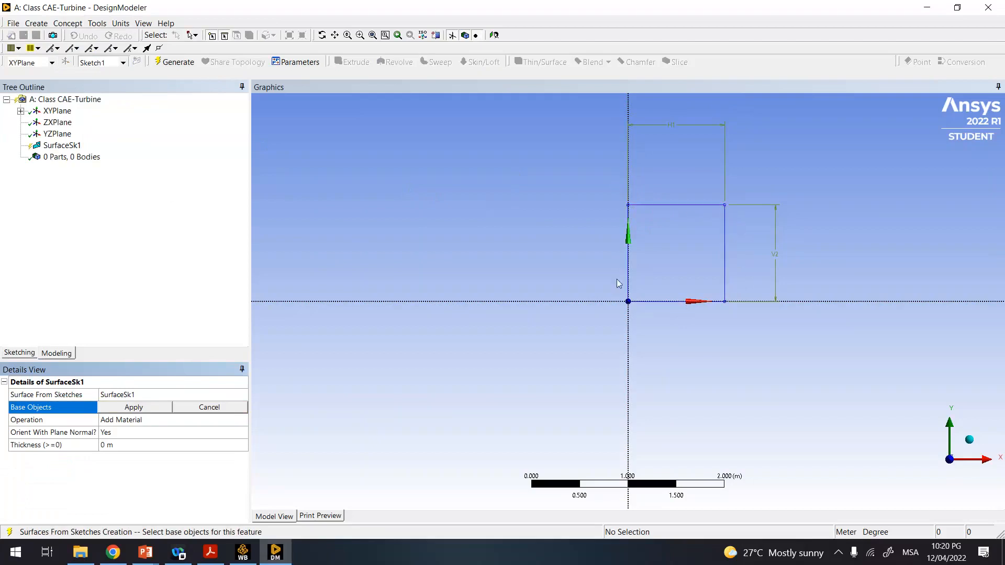
click(667, 205)
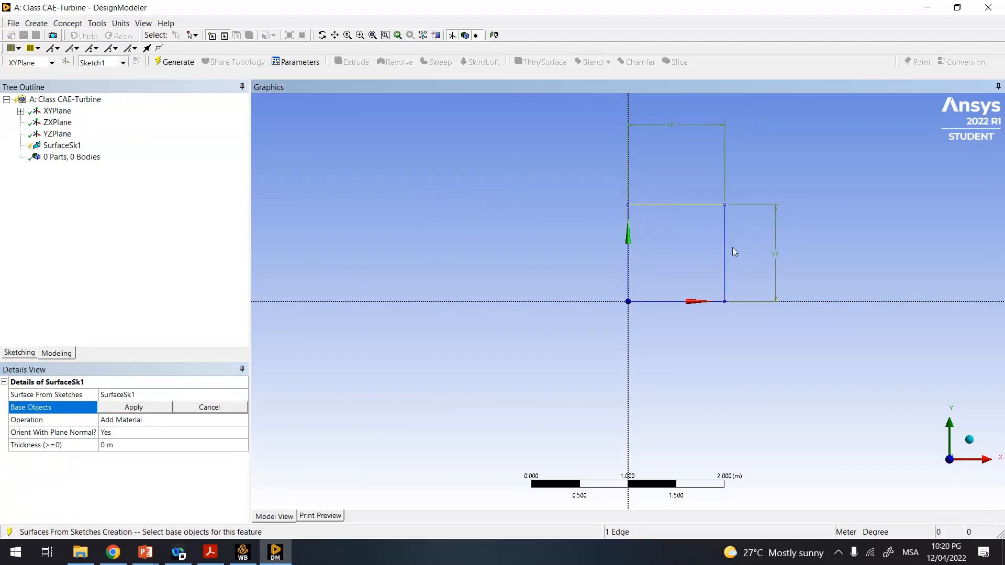
click(726, 250)
click(701, 206)
ctrl+click(662, 302)
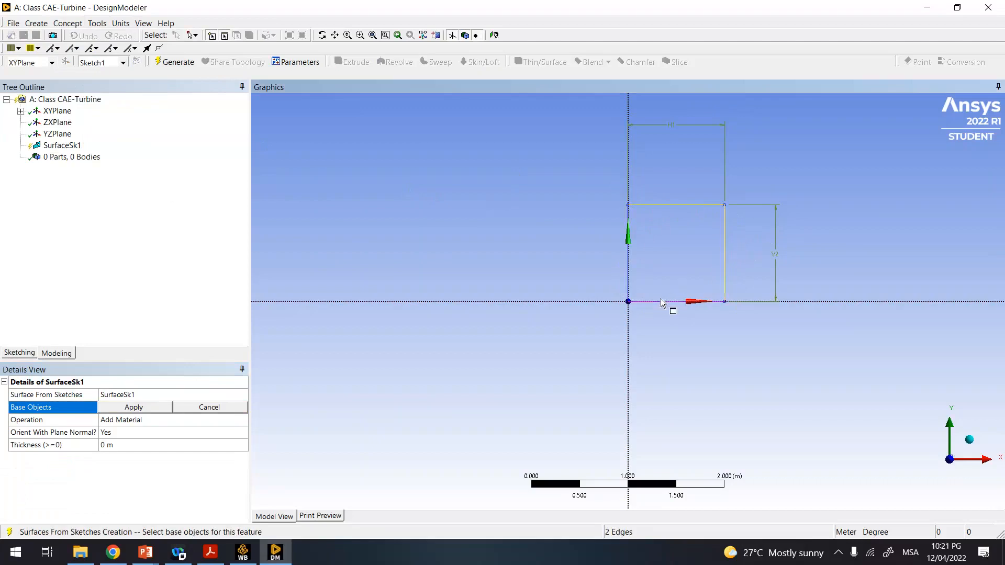
ctrl+click(628, 268)
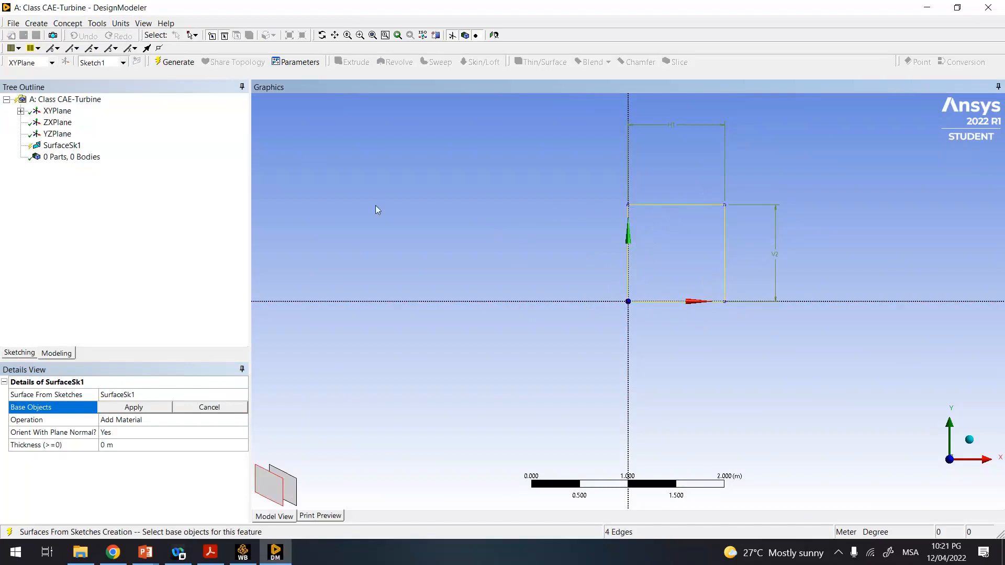
click(140, 407)
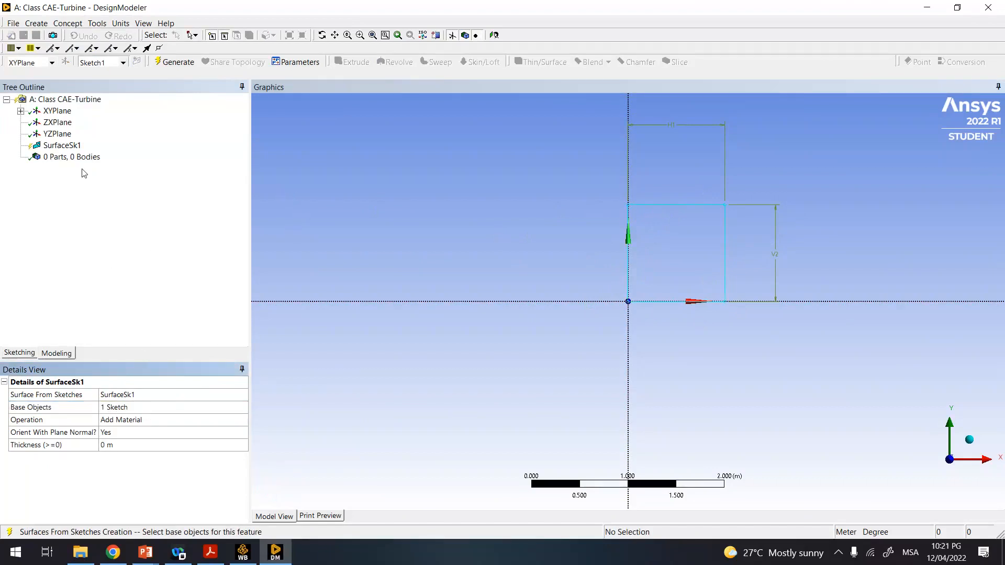
- Generate the surface feature from the square sketch
click(71, 149)
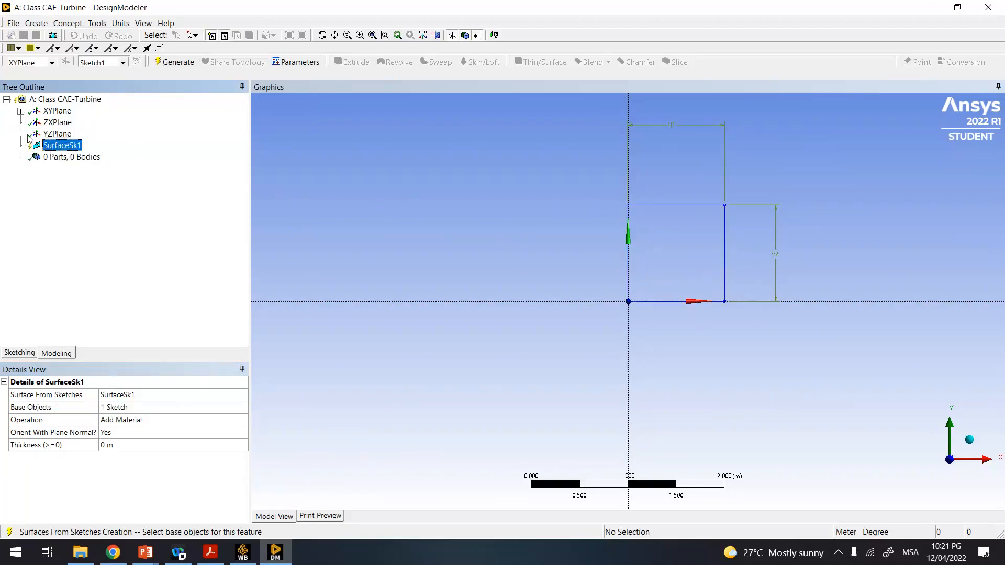
right_click(63, 149)
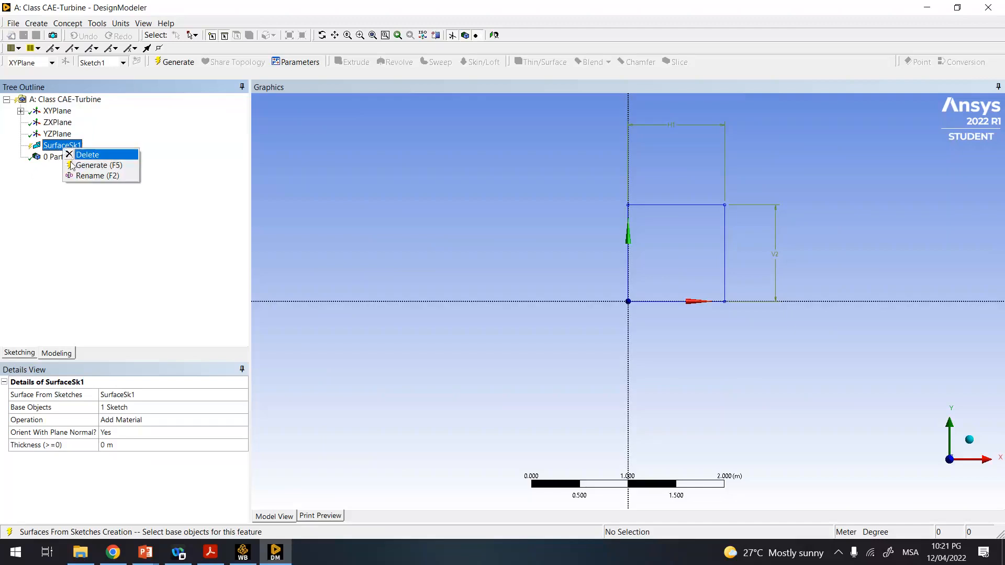
click(91, 205)
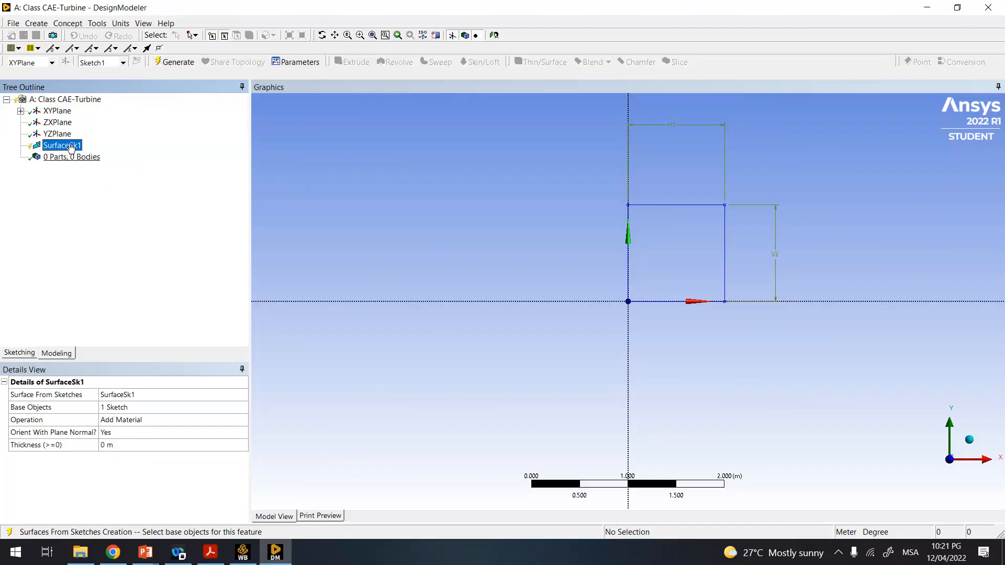
click(176, 63)
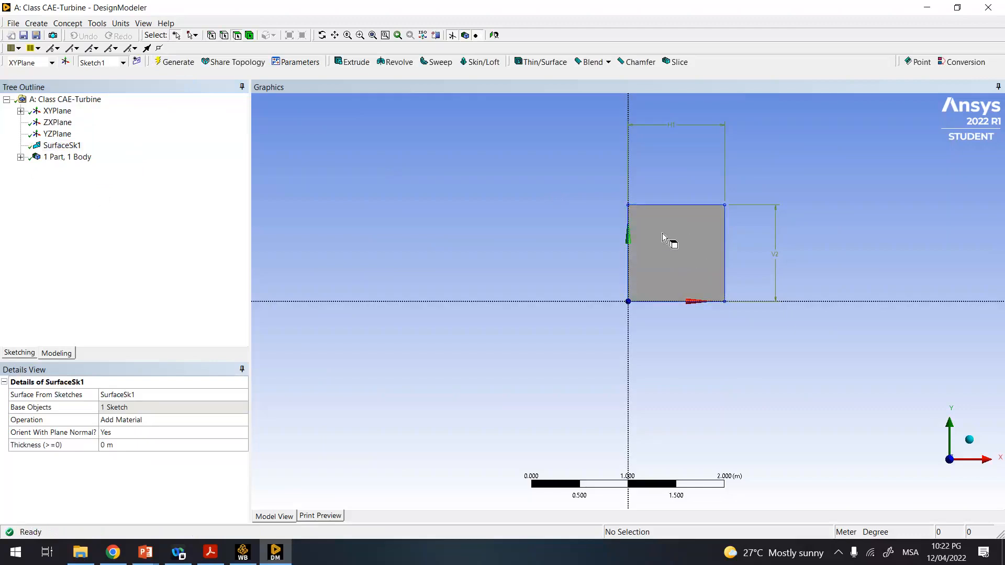
- Inspect the generated square face's details and the surface body listed under the part
click(696, 230)
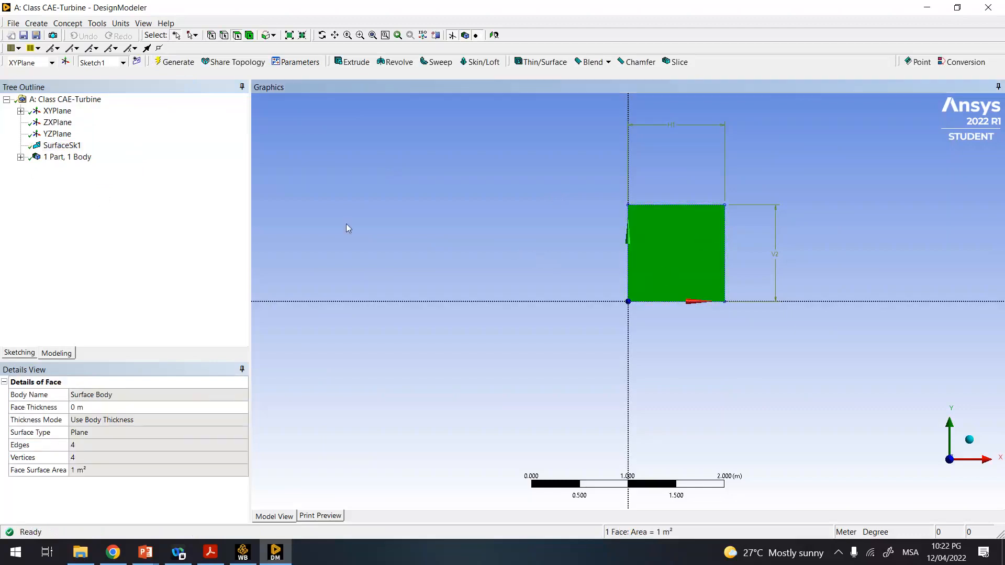
click(20, 157)
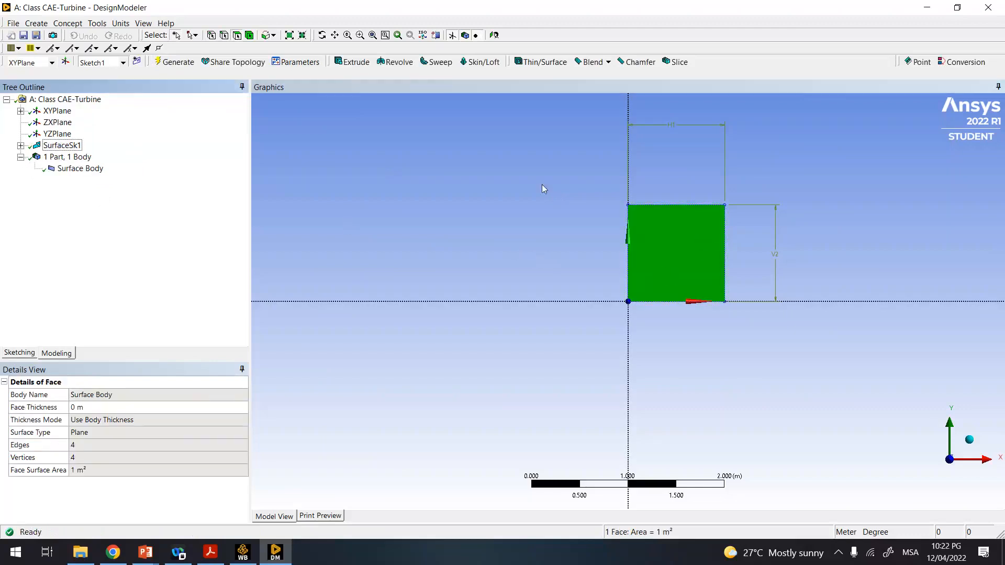
click(563, 207)
click(699, 235)
click(750, 254)
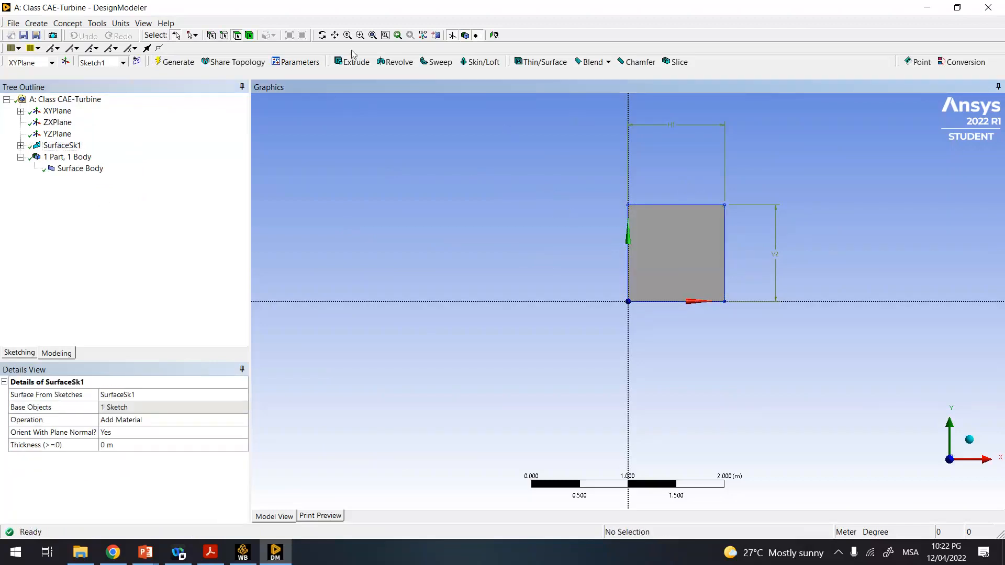
- Examine the square surface and its axes from rotated and isometric views
click(321, 35)
drag(706, 163, 720, 192)
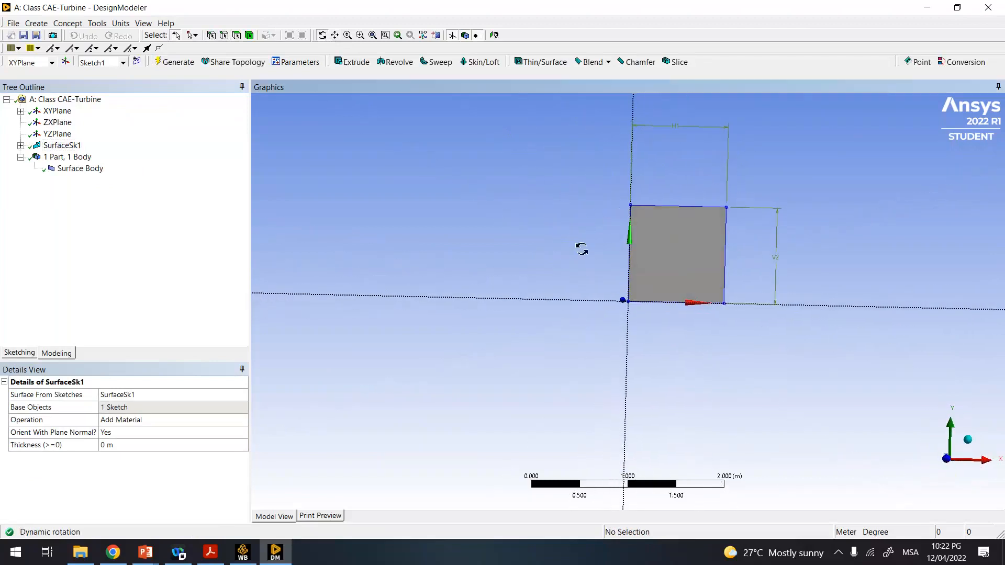
click(966, 441)
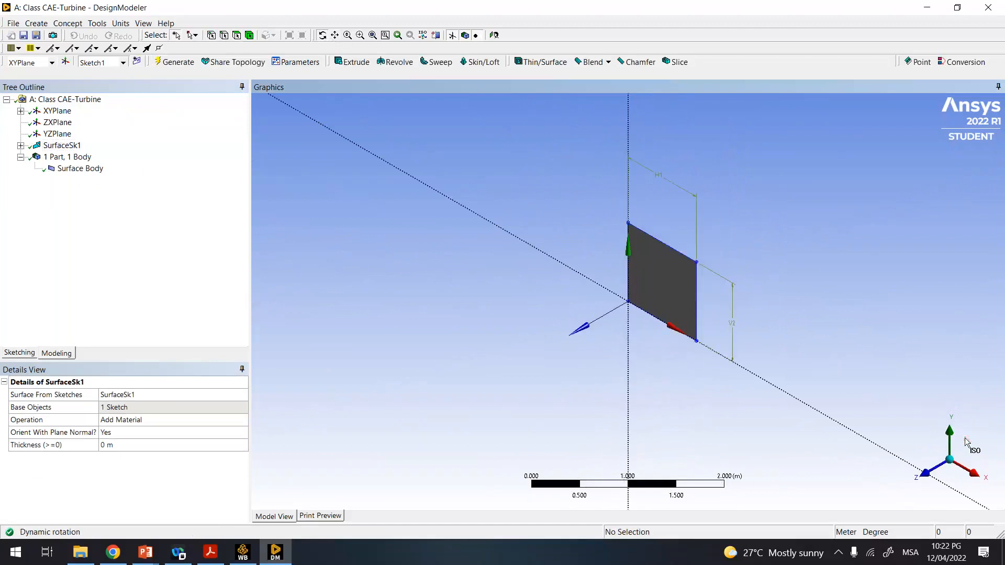
click(926, 471)
drag(623, 340, 1000, 489)
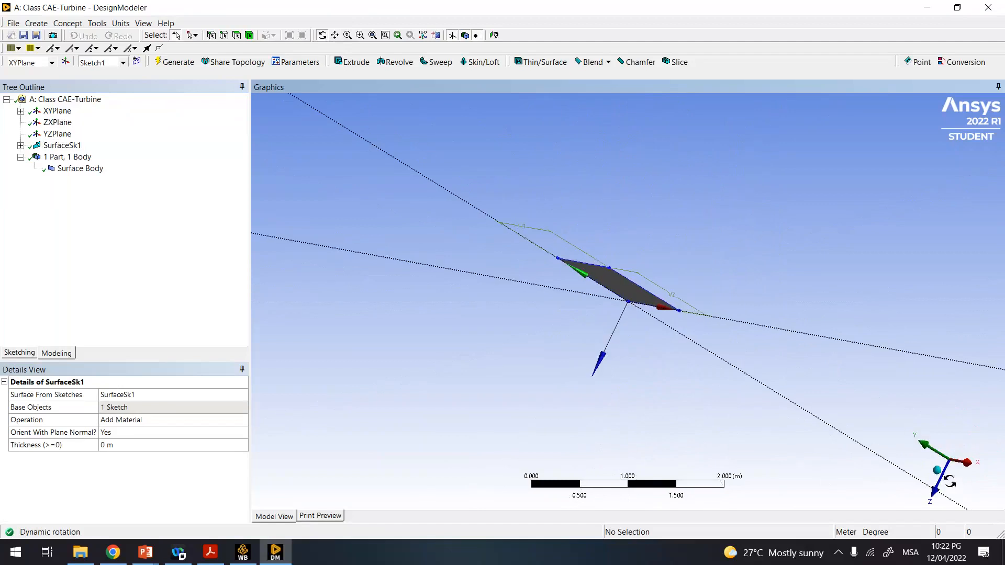
click(927, 473)
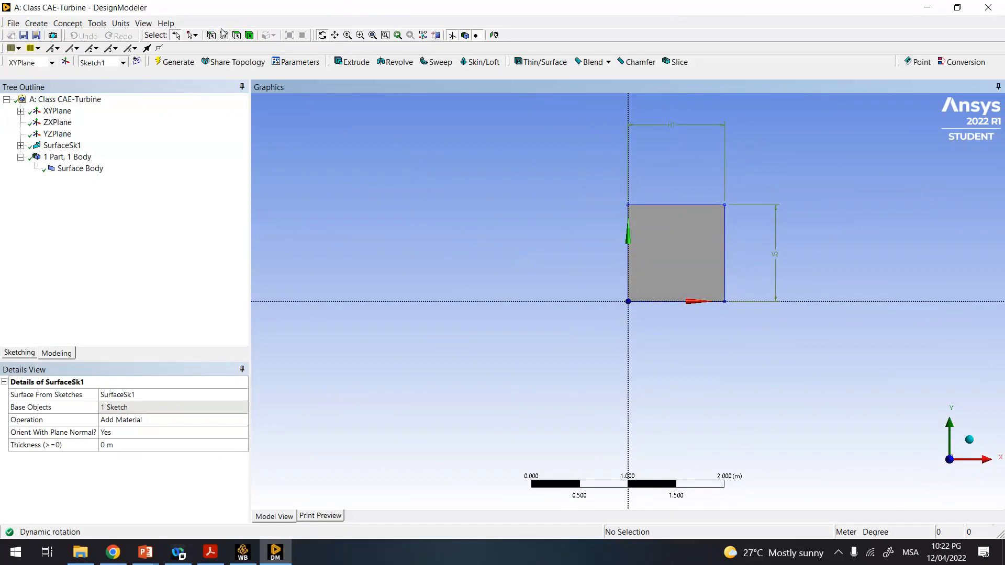
- Start an Extrude feature and select the square surface's face for its geometry
click(79, 26)
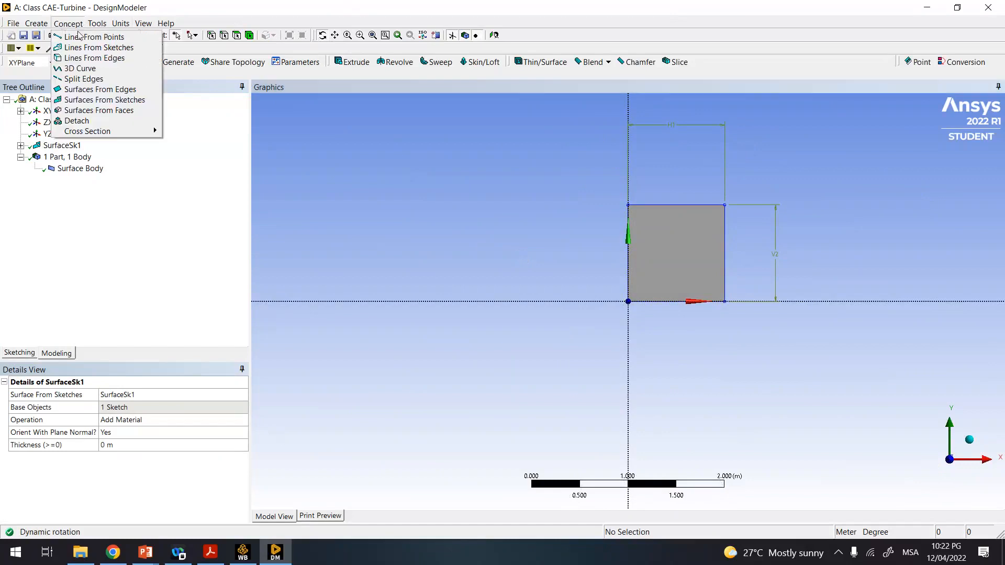
mouse_move(36, 24)
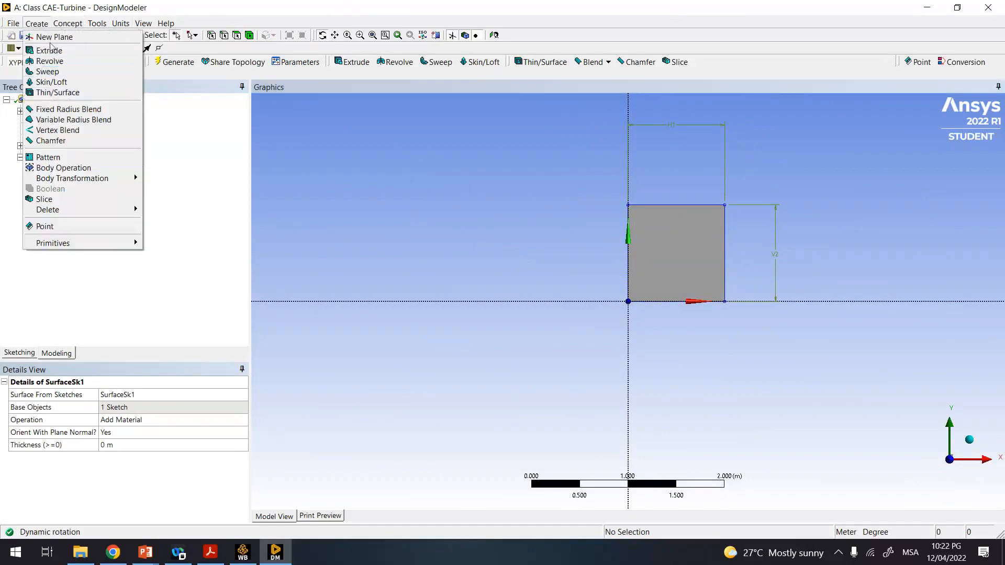
click(51, 49)
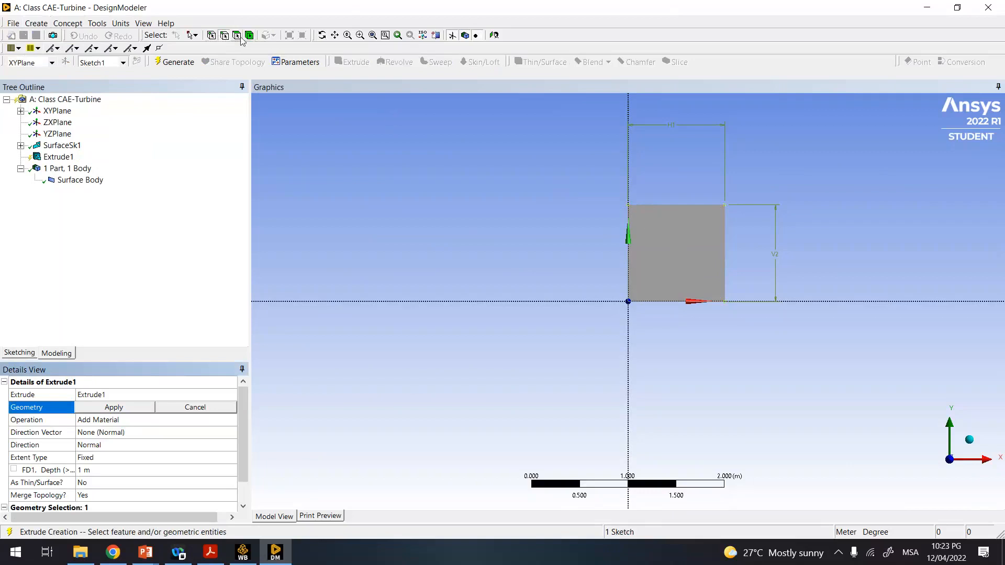
click(682, 257)
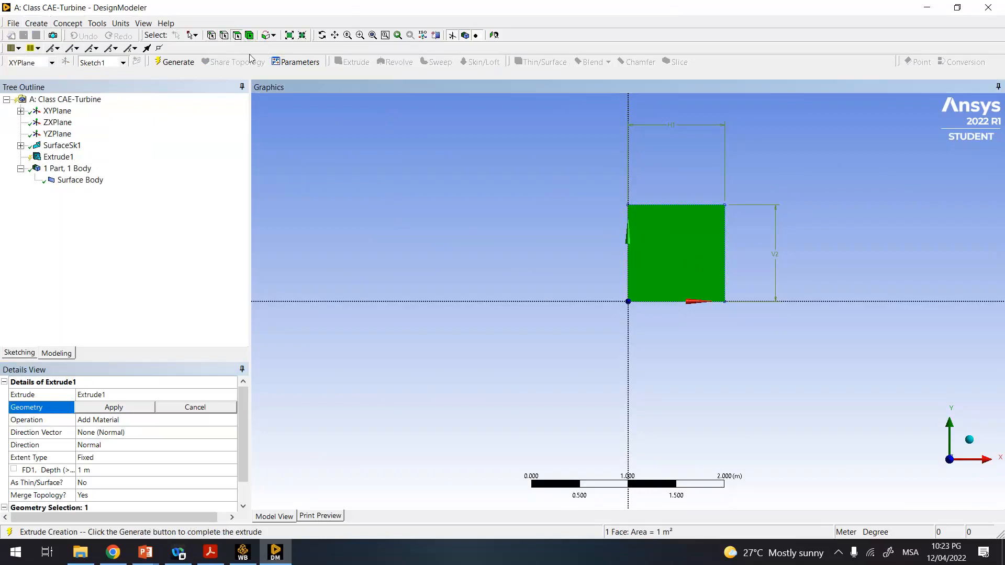
- Try selecting the square's edges and corner points instead, using the edge and point selection filters
click(228, 37)
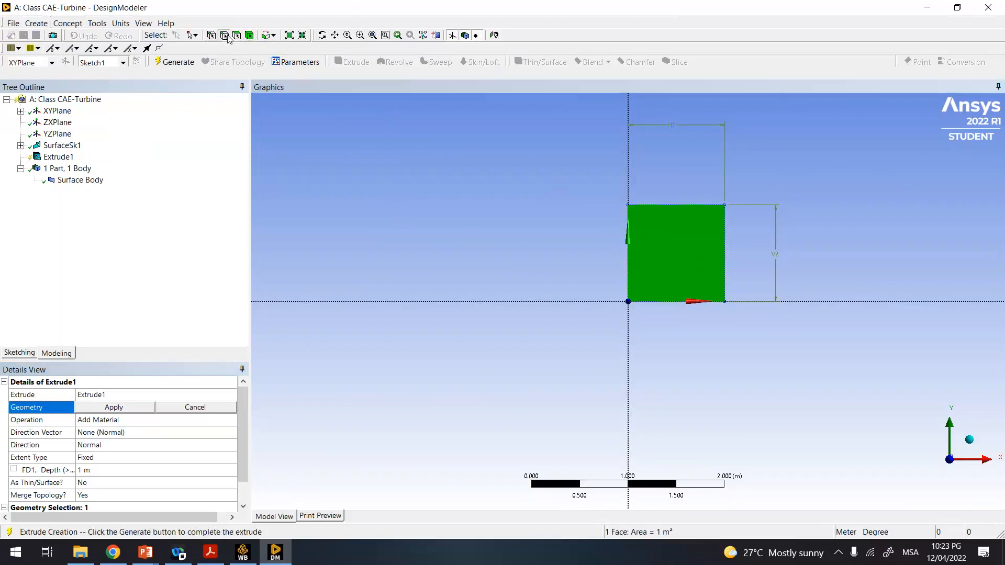
click(691, 210)
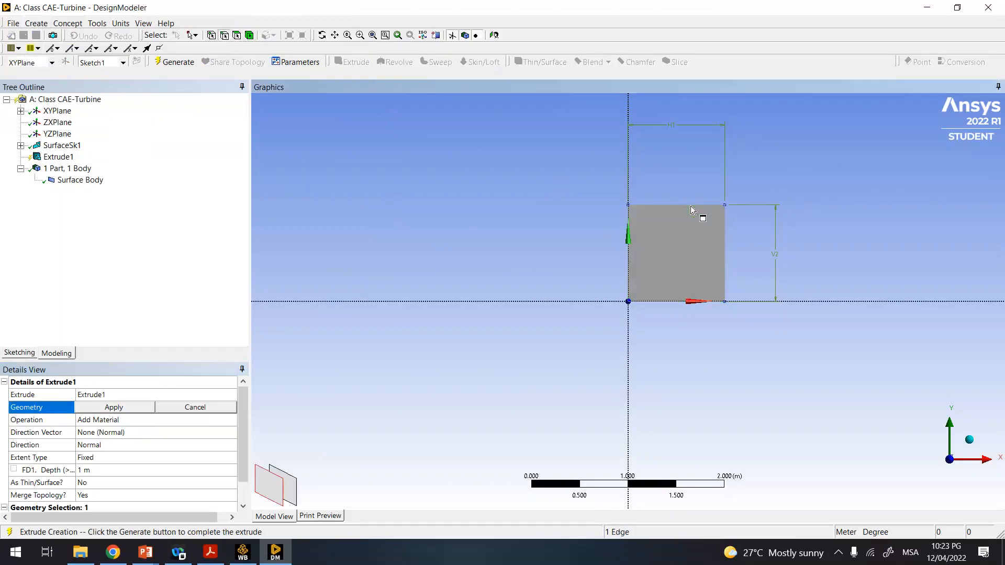
click(727, 282)
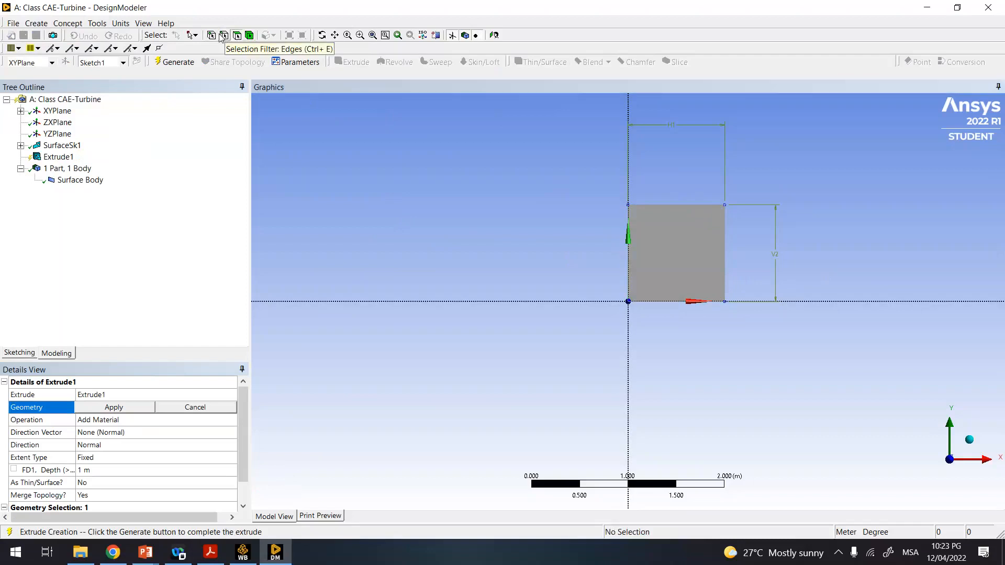
click(630, 205)
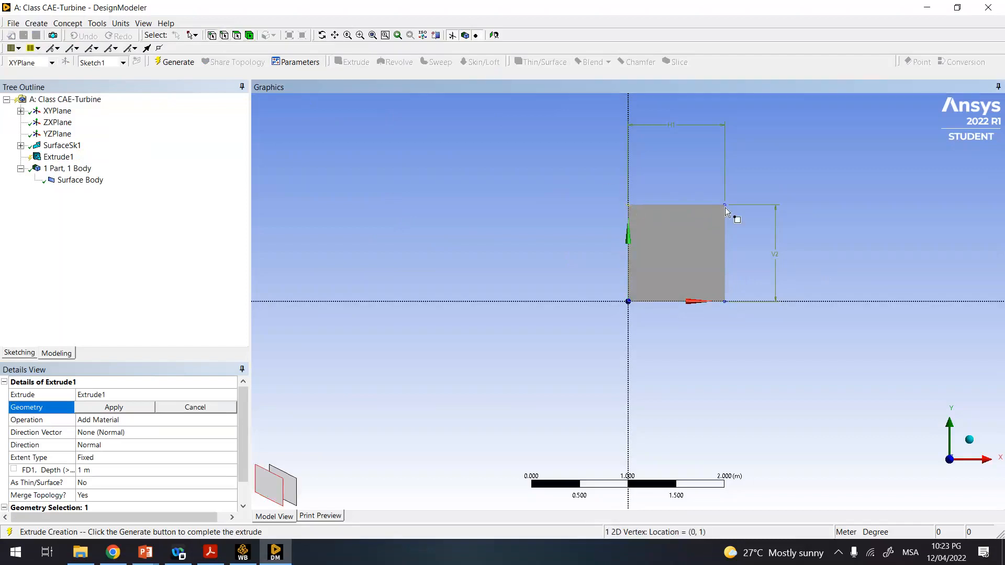
click(725, 302)
- Reselect the square's face and apply it as the geometry of the extrusion
click(210, 35)
click(678, 278)
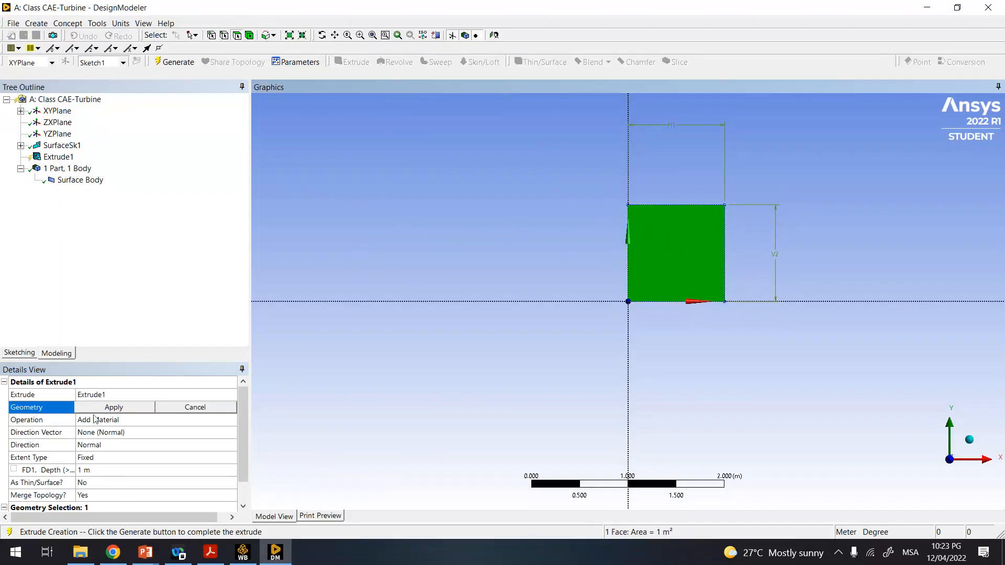
click(136, 411)
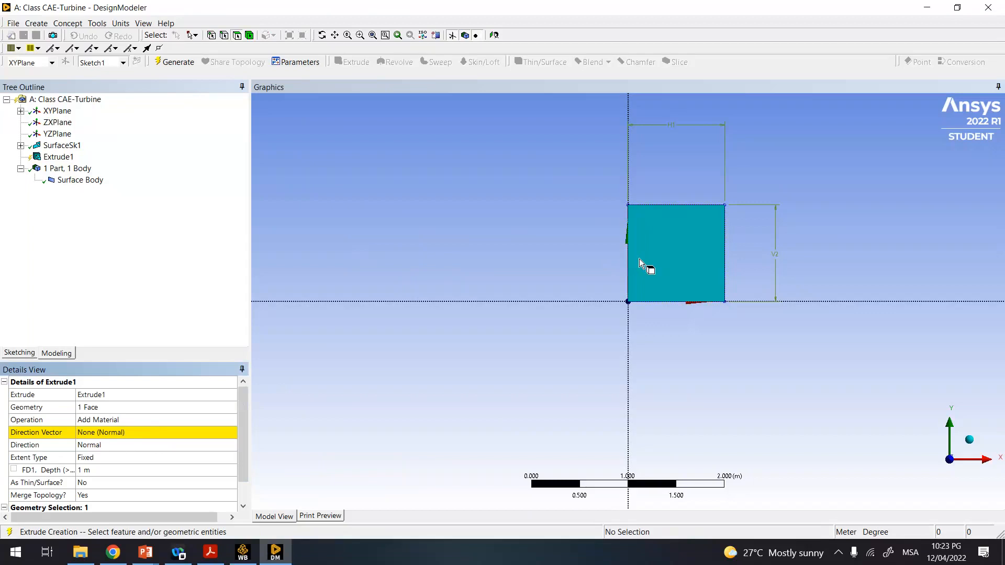
- Try to define the extrusion's direction vector with the square's vertical edge along the Y axis
click(970, 441)
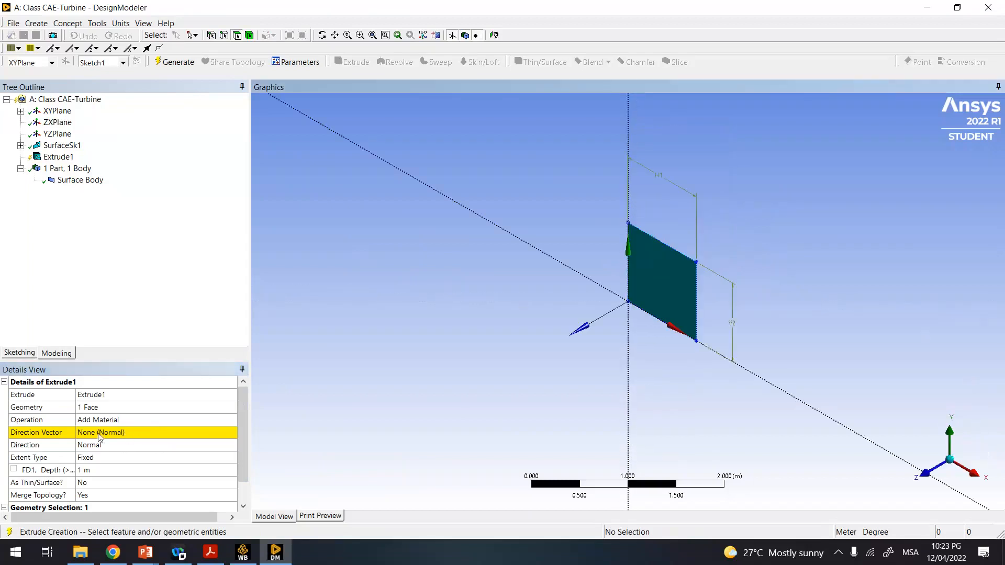
click(100, 433)
click(125, 426)
click(121, 431)
click(117, 435)
click(127, 433)
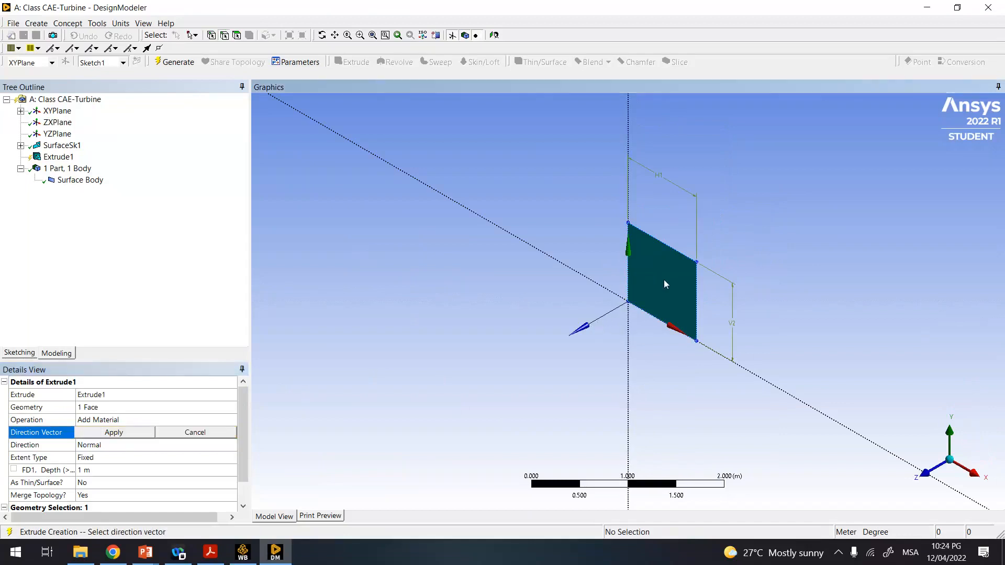
click(628, 289)
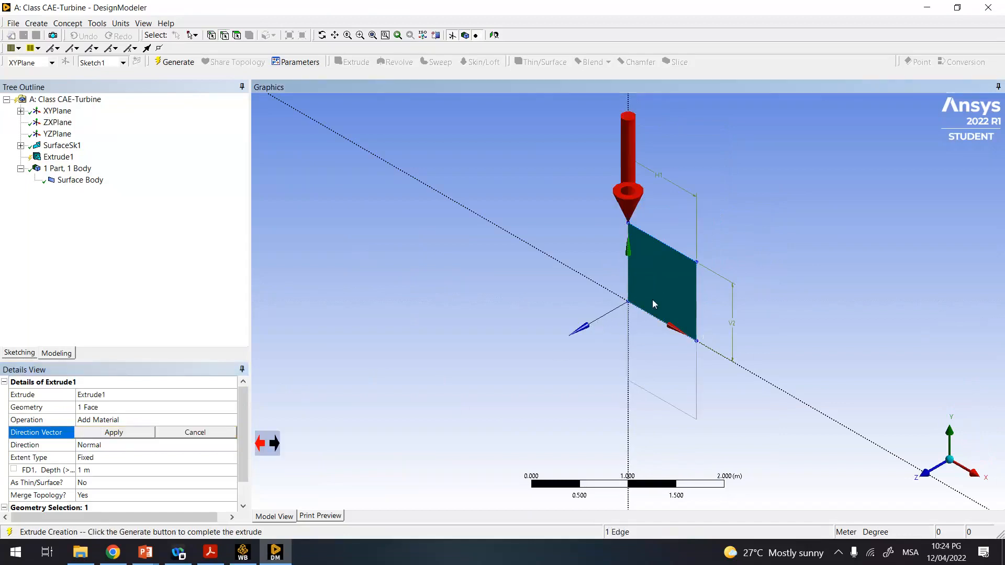
click(636, 195)
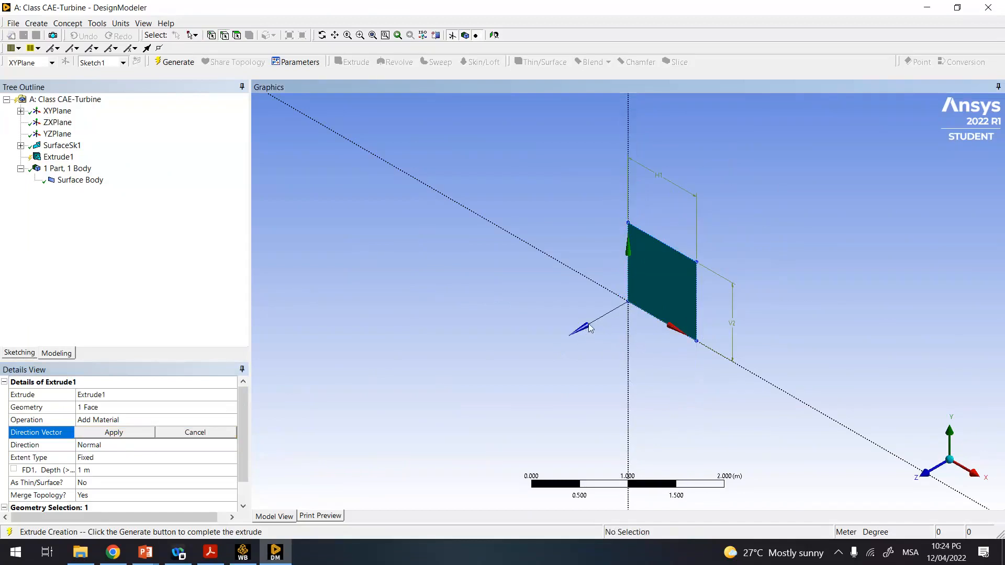
- Try again to define the direction vector, picking the square's edge along the X axis and the plane's Z axis arrow
click(128, 422)
click(127, 433)
click(119, 437)
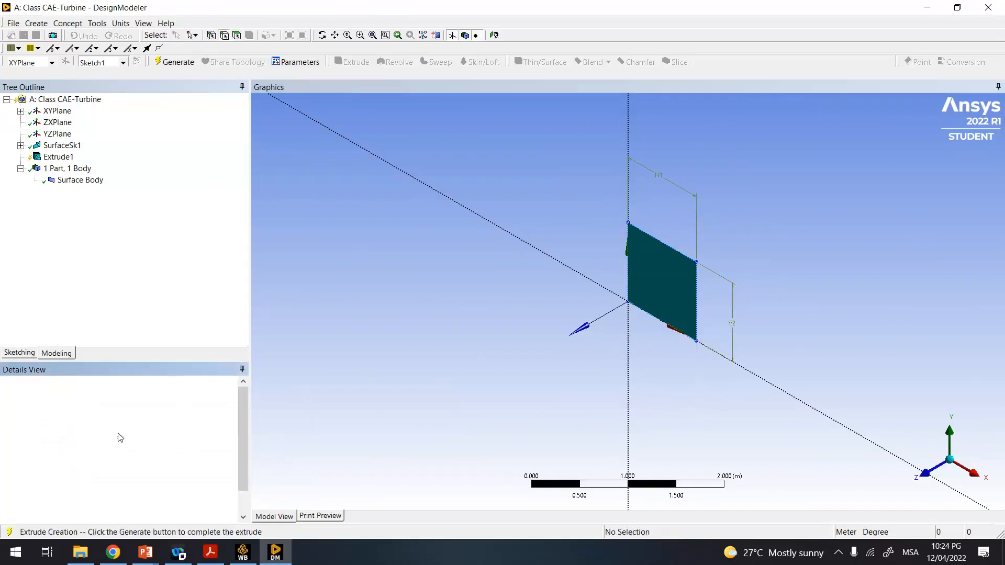
click(119, 437)
click(118, 432)
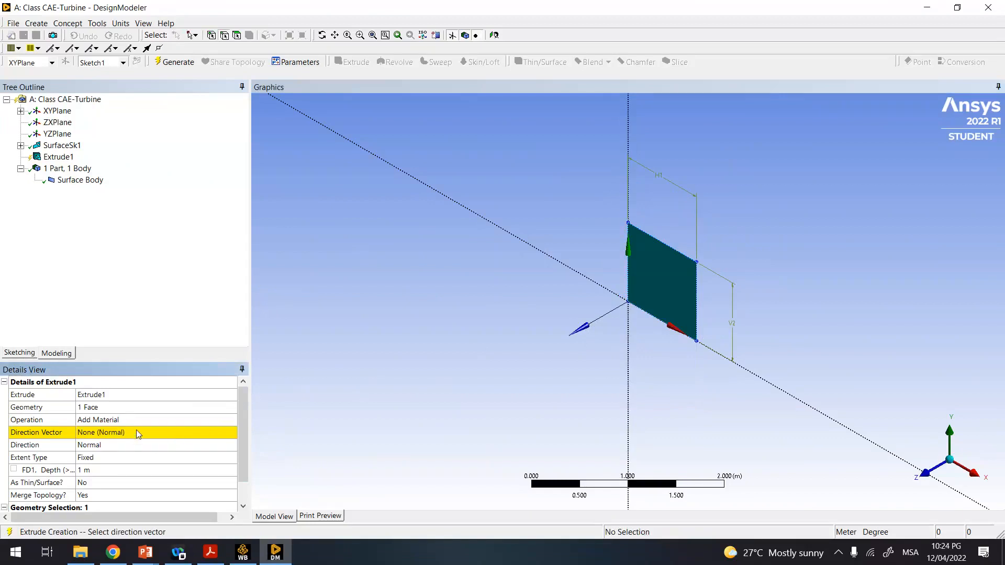
click(689, 341)
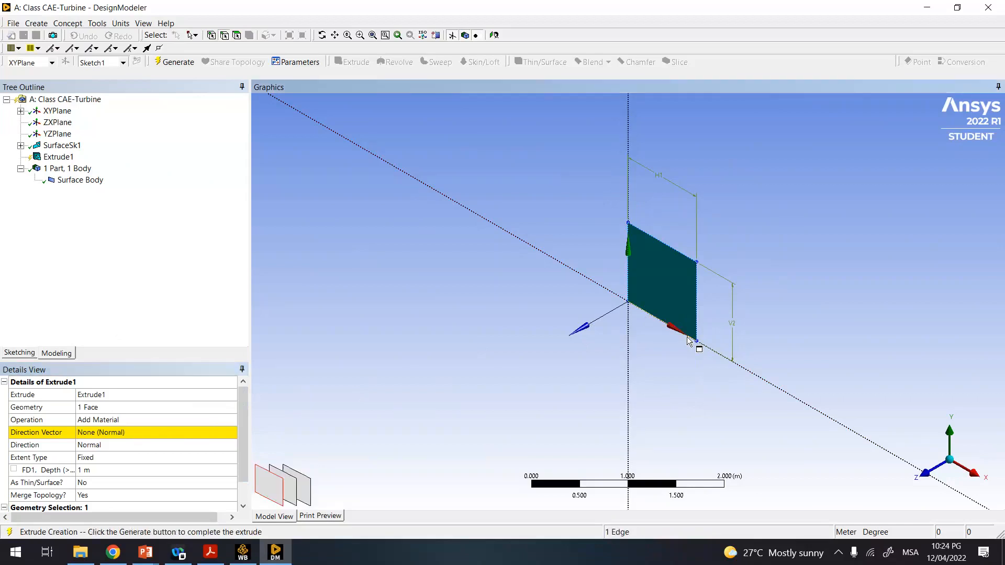
click(583, 335)
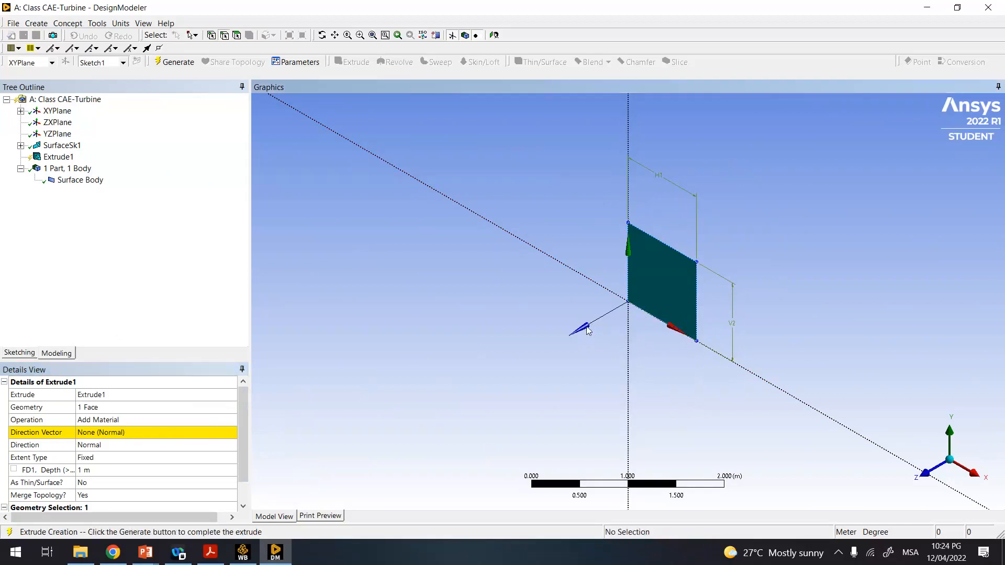
click(127, 434)
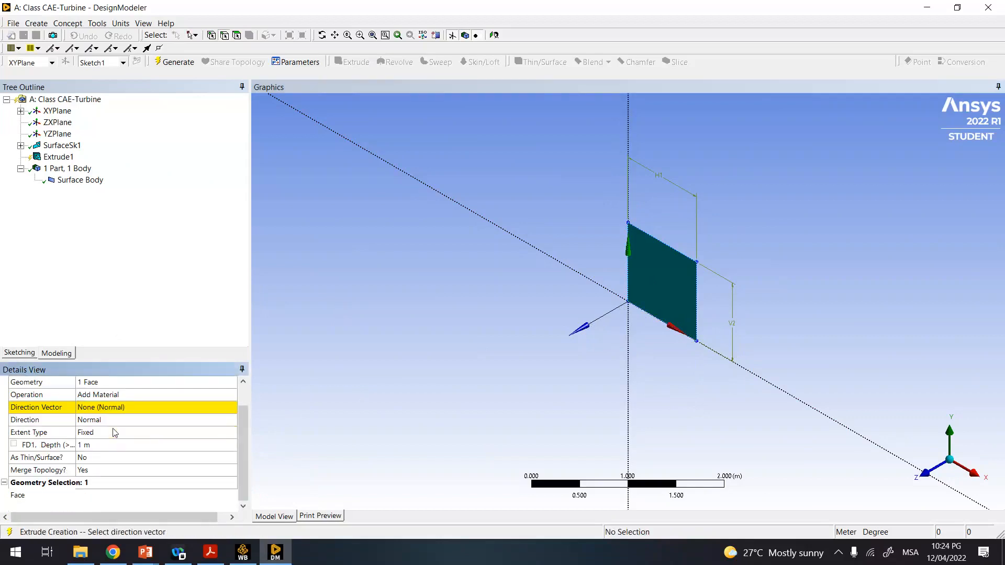
- Set the extrusion direction to Reversed and try to generate the feature
click(113, 419)
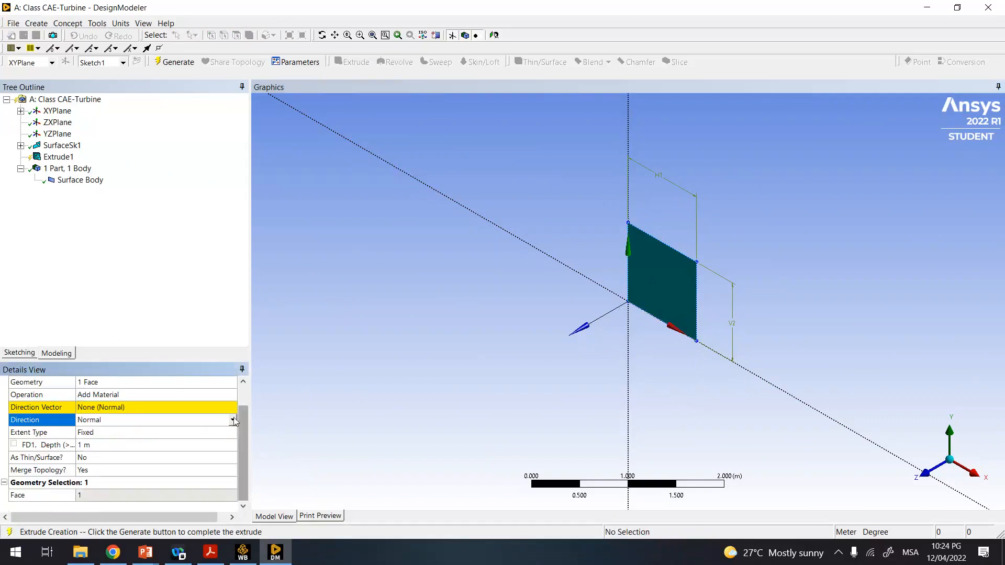
click(232, 420)
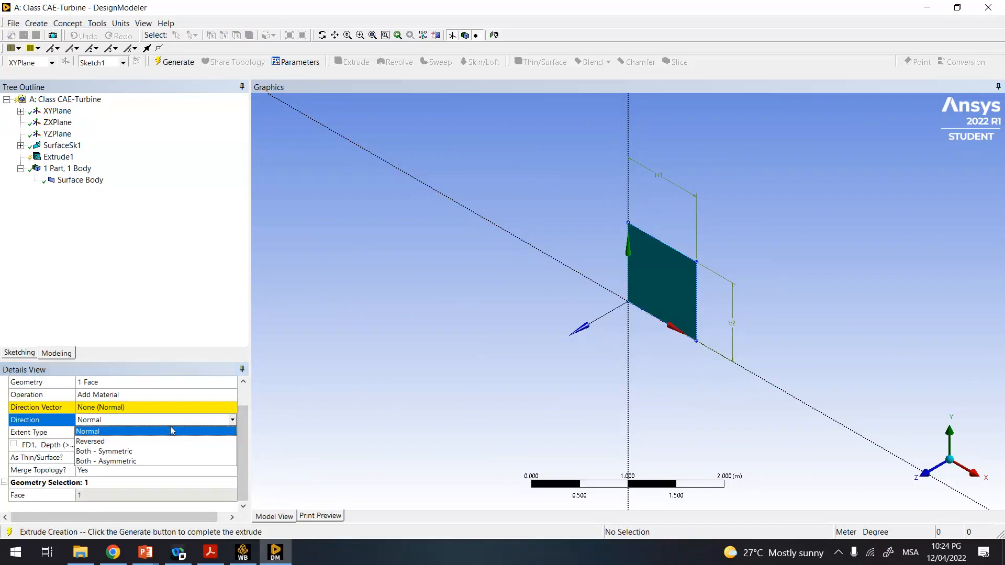
click(148, 441)
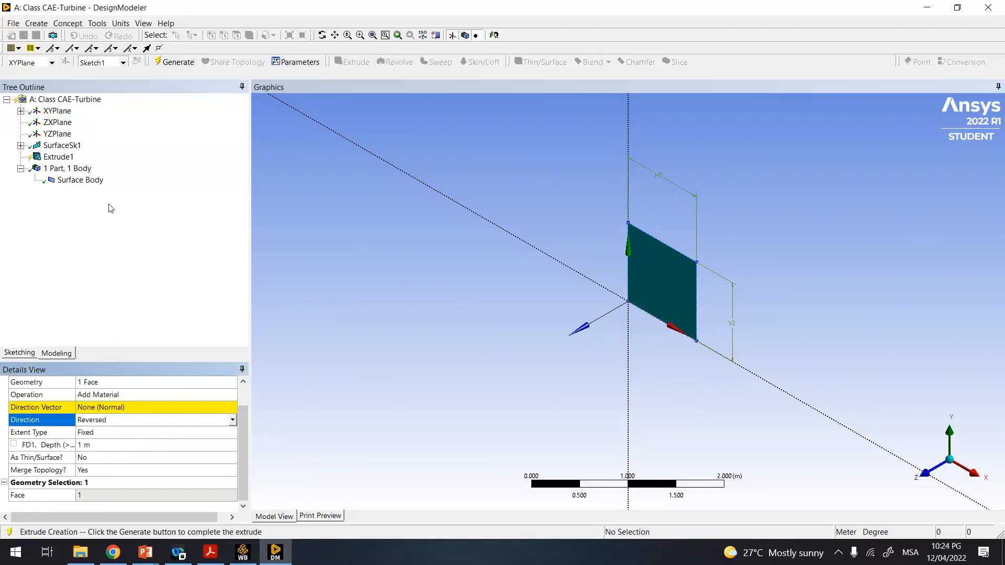
click(174, 62)
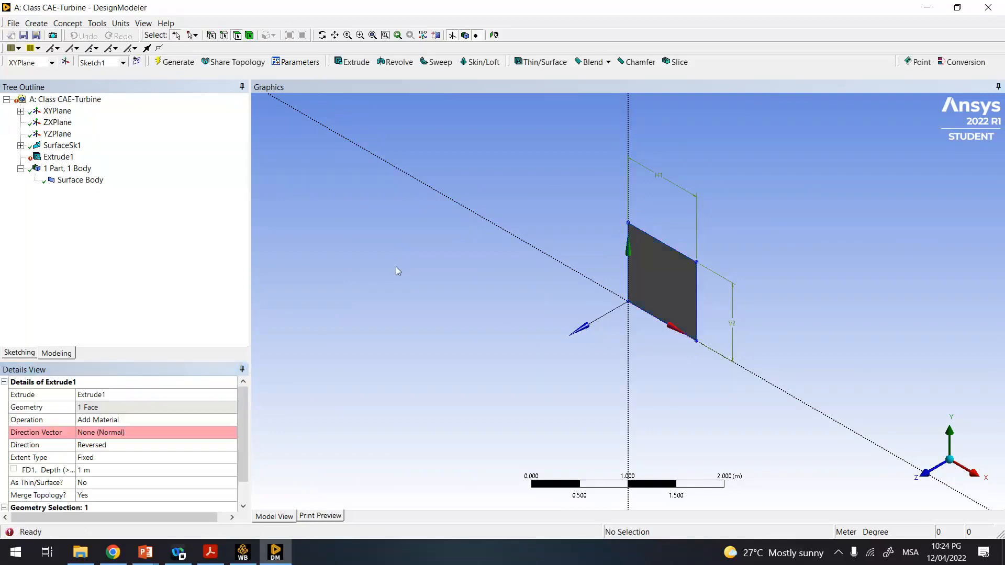
- Recheck the direction vector setting and delete the Extrude1 feature from the model
click(124, 432)
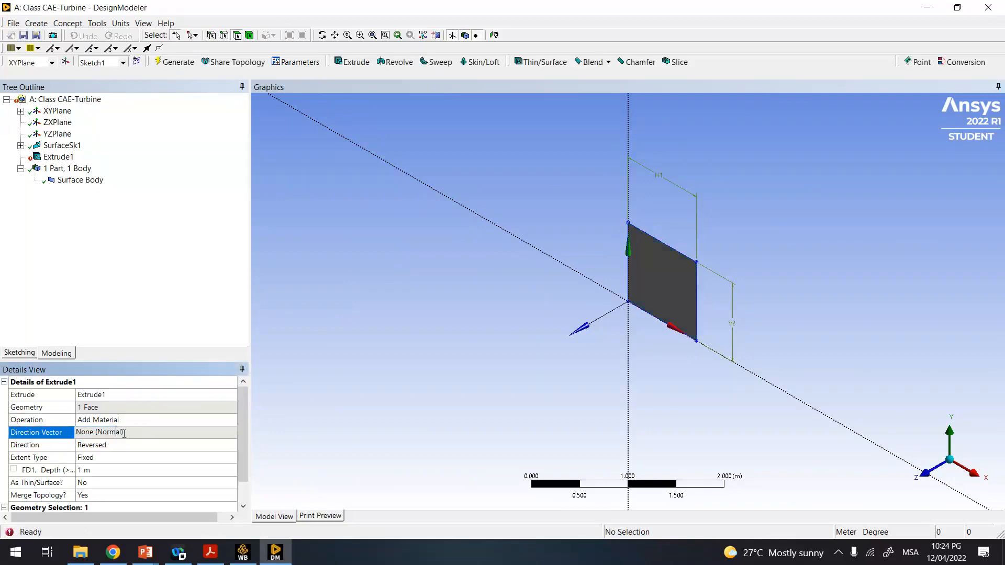
click(61, 159)
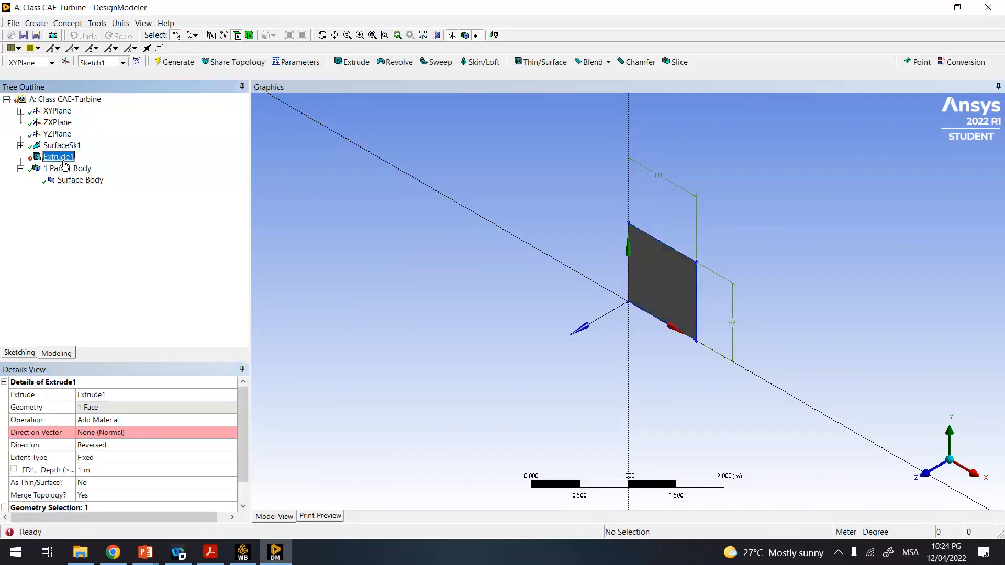
right_click(63, 162)
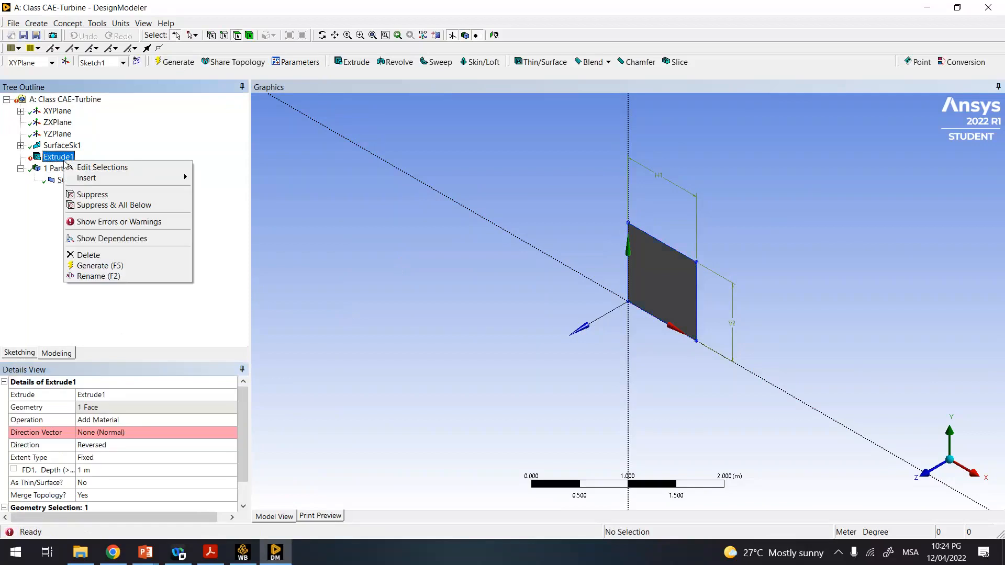
click(95, 255)
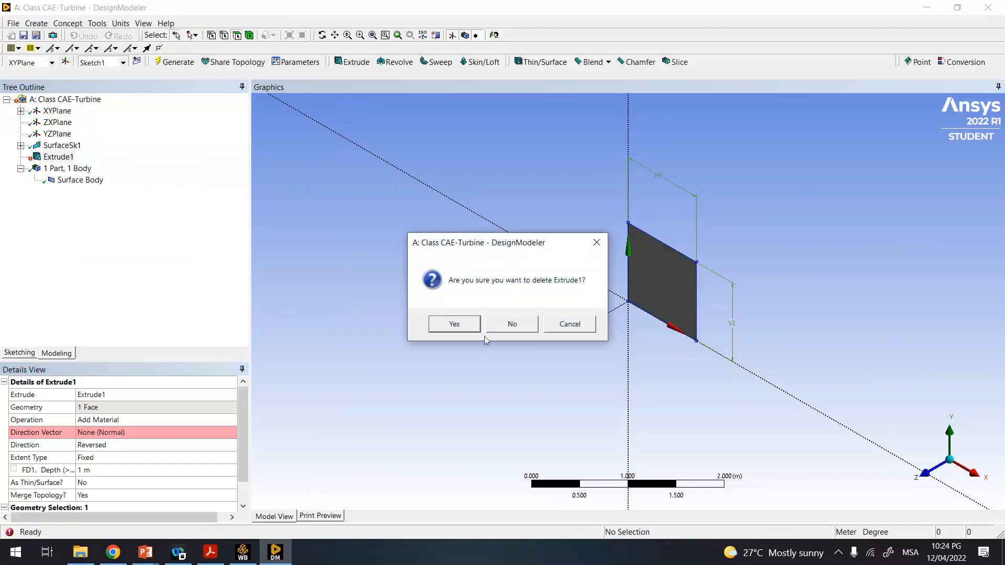
click(470, 325)
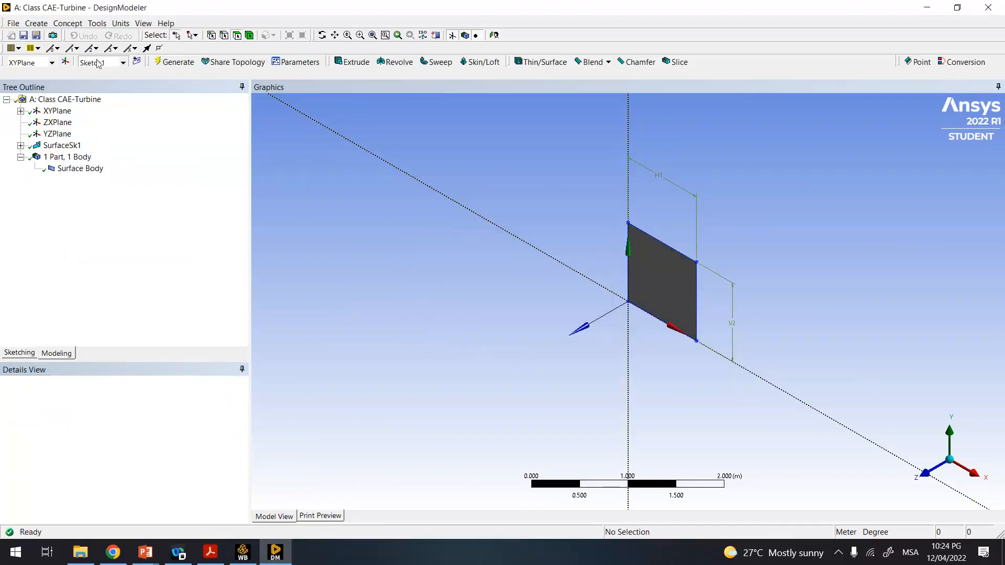
click(67, 23)
click(67, 23)
click(36, 23)
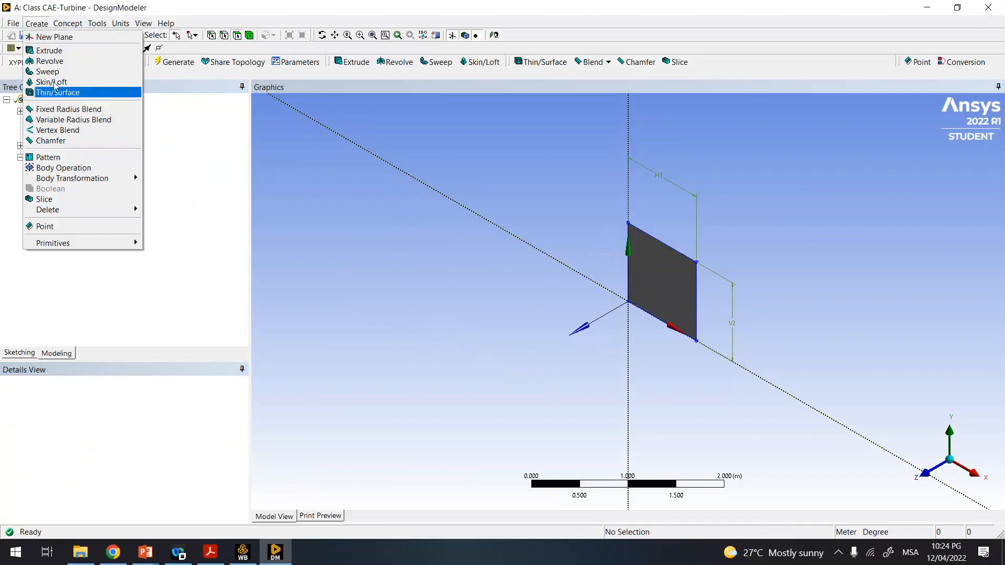
click(59, 51)
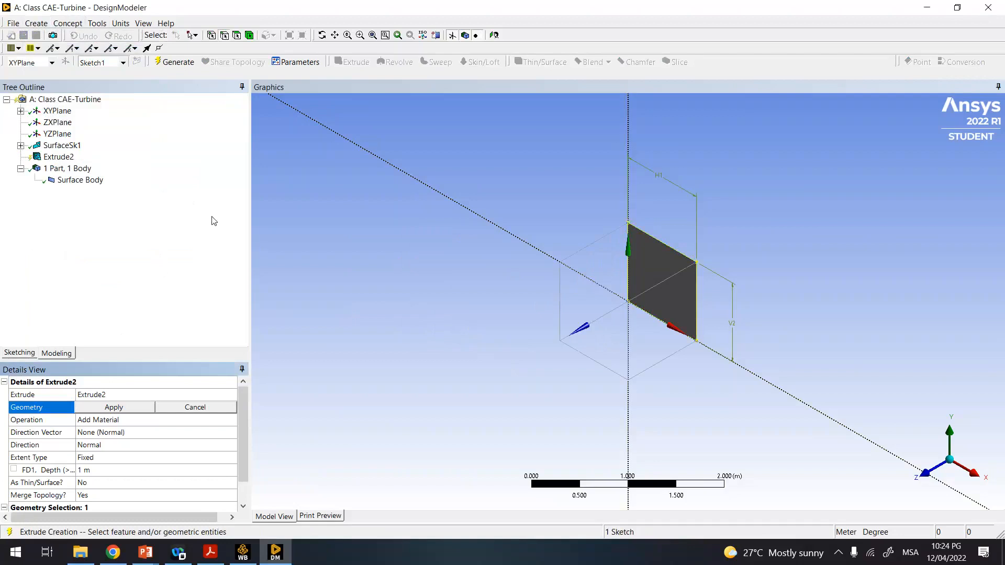
right_click(64, 159)
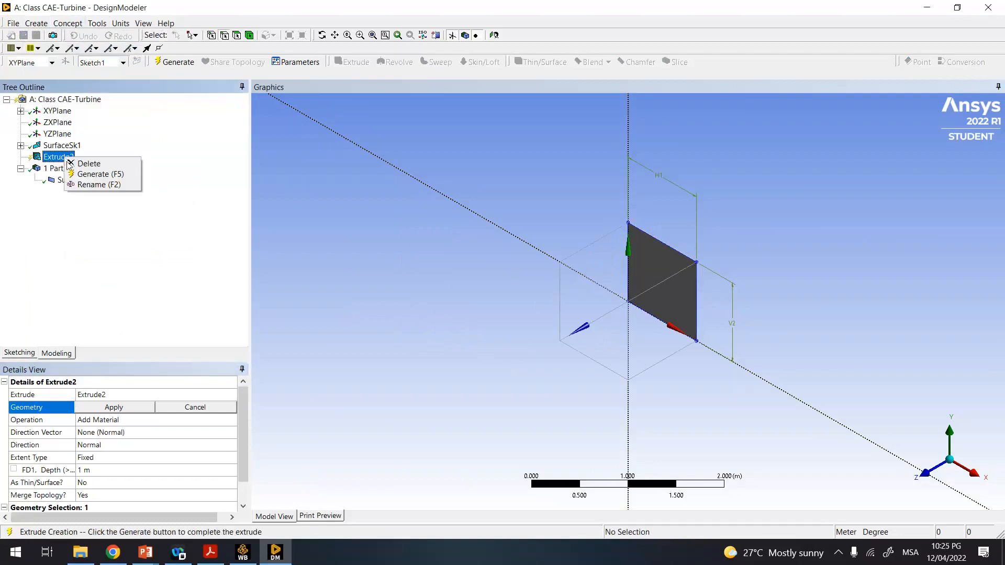
click(84, 162)
click(454, 324)
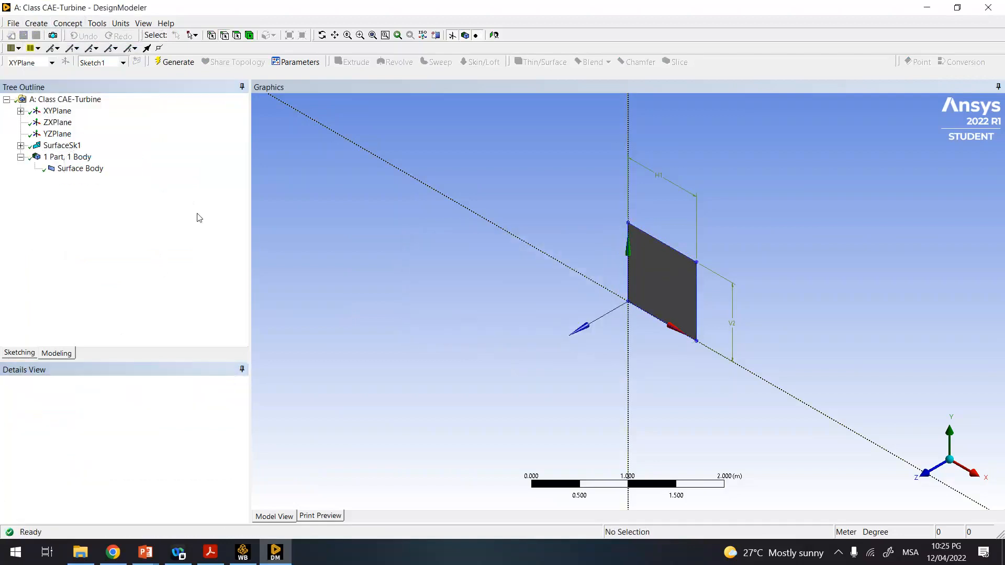
- Start an extrusion of Sketch1 and set its depth to 10 m
click(36, 23)
click(49, 50)
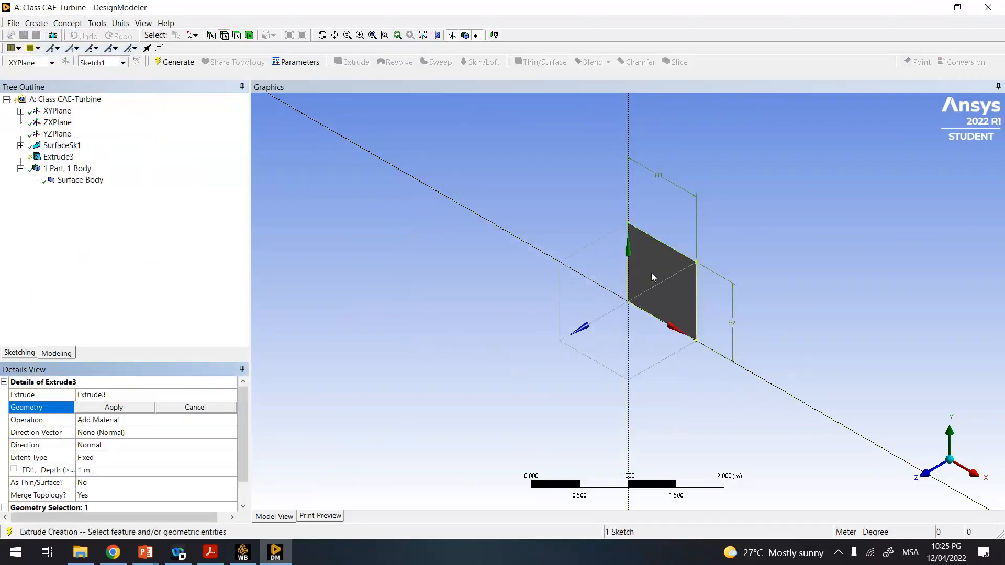
click(136, 407)
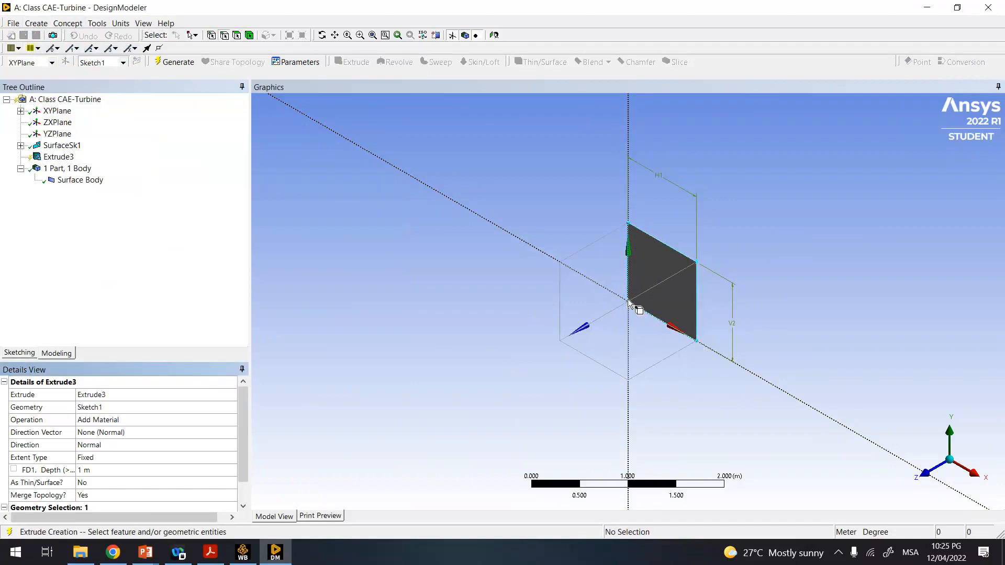
drag(242, 432, 239, 455)
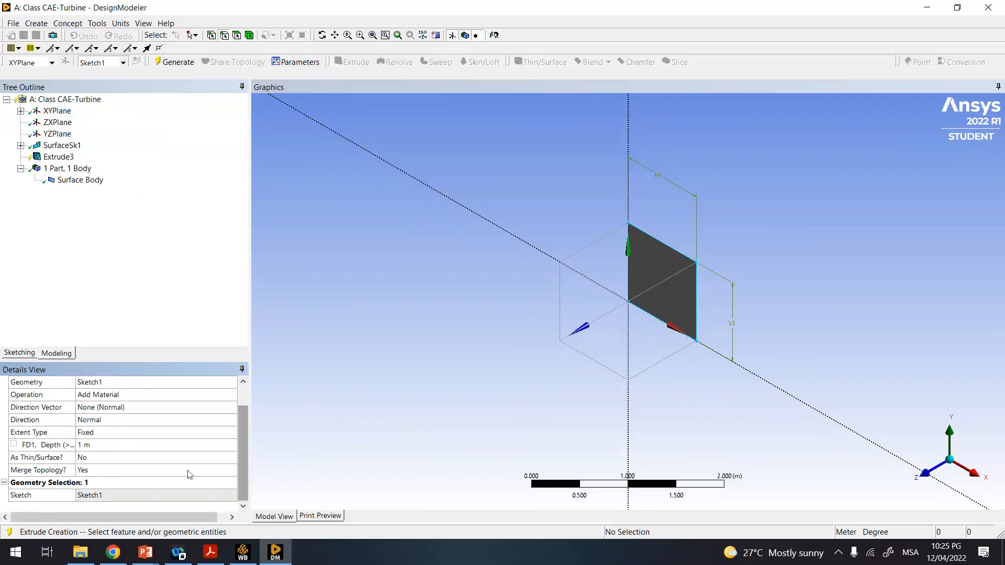
click(100, 447)
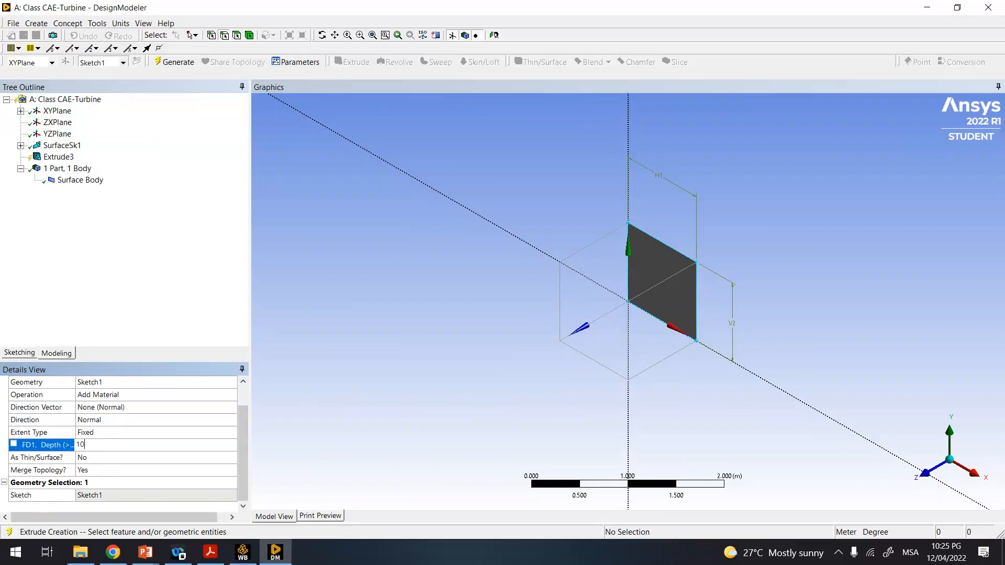
key(Return)
scroll(469, 342, down, 5)
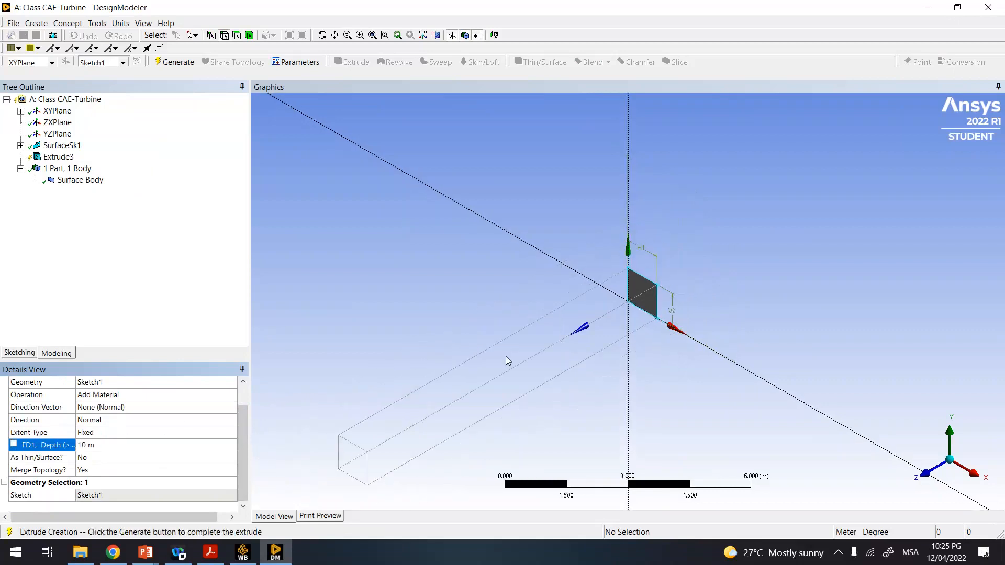
- Delete the ungenerated Extrude3 feature from the model
right_click(67, 157)
click(86, 161)
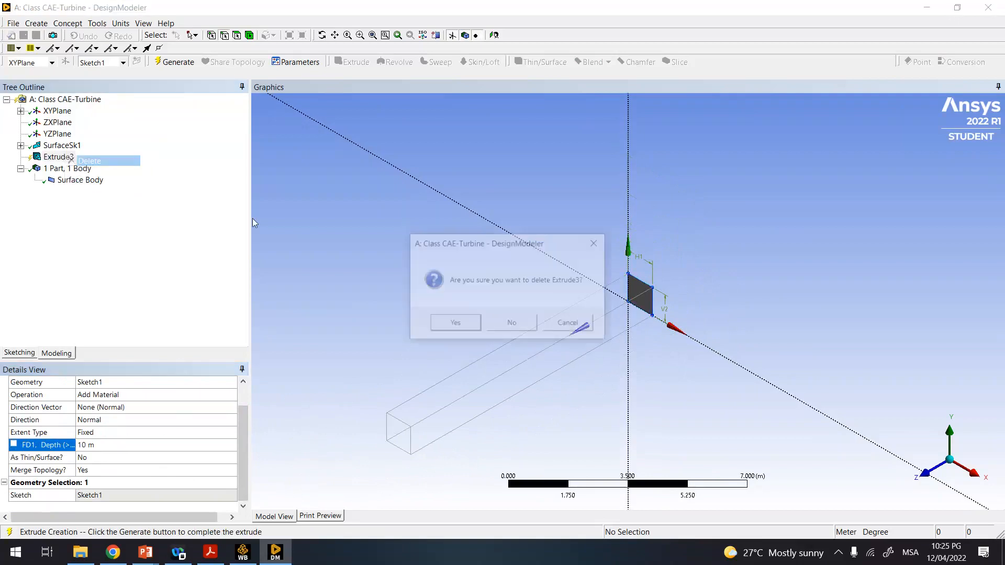
click(438, 321)
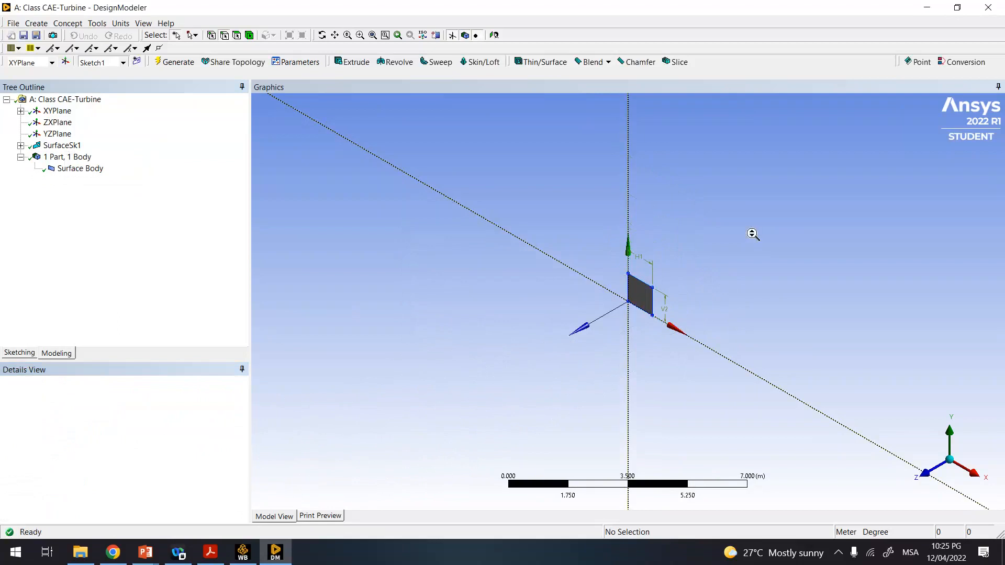
- Start a new extrusion of the square in Sketch1, keeping the 10 m depth
scroll(753, 233, up, 5)
scroll(774, 226, up, 3)
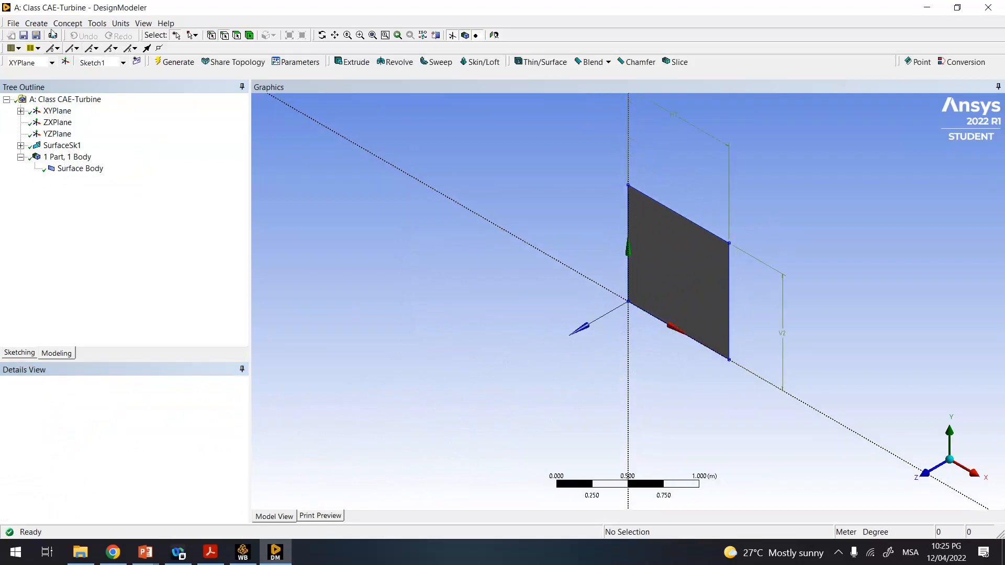
click(67, 23)
mouse_move(44, 25)
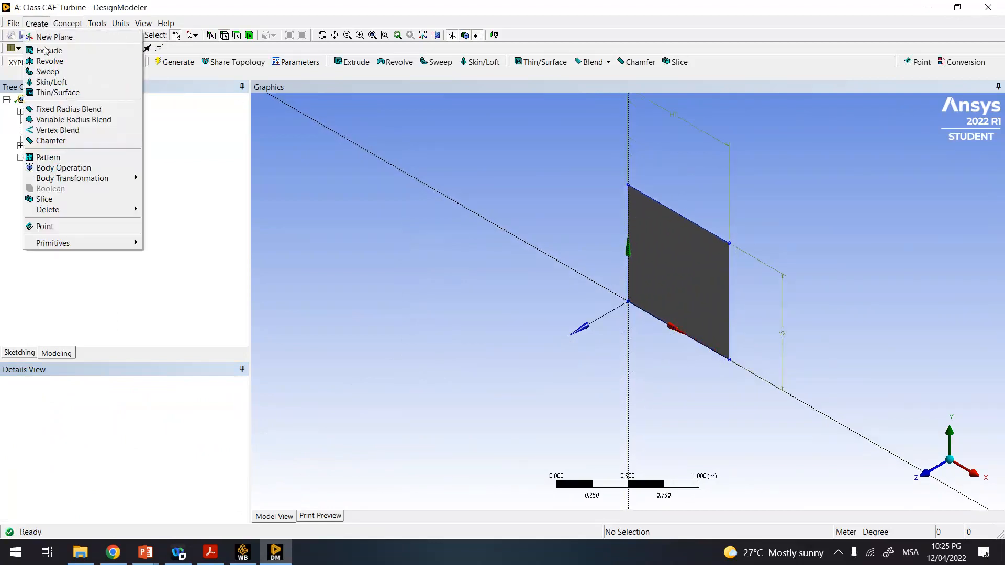
click(47, 51)
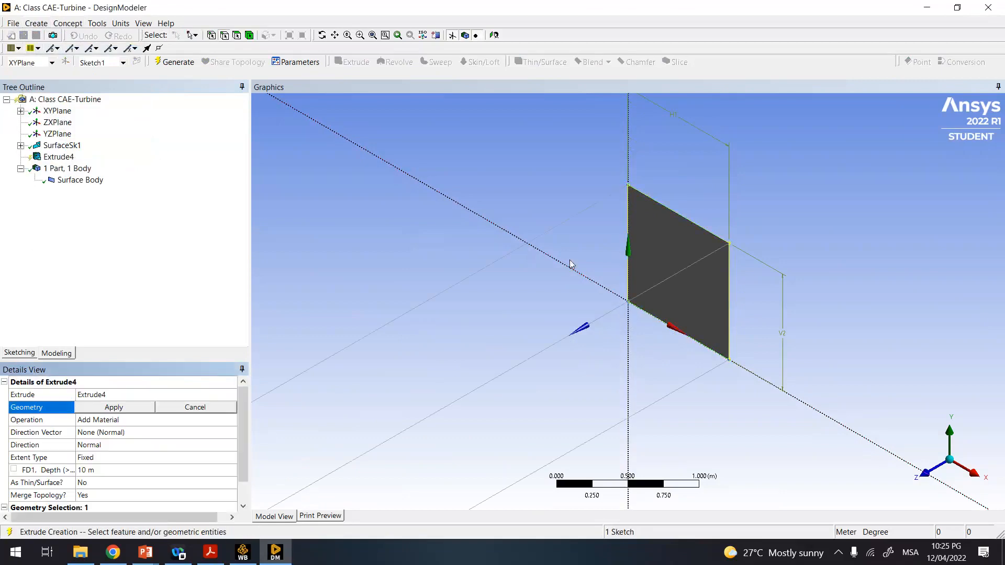
scroll(578, 265, down, 3)
scroll(659, 324, down, 5)
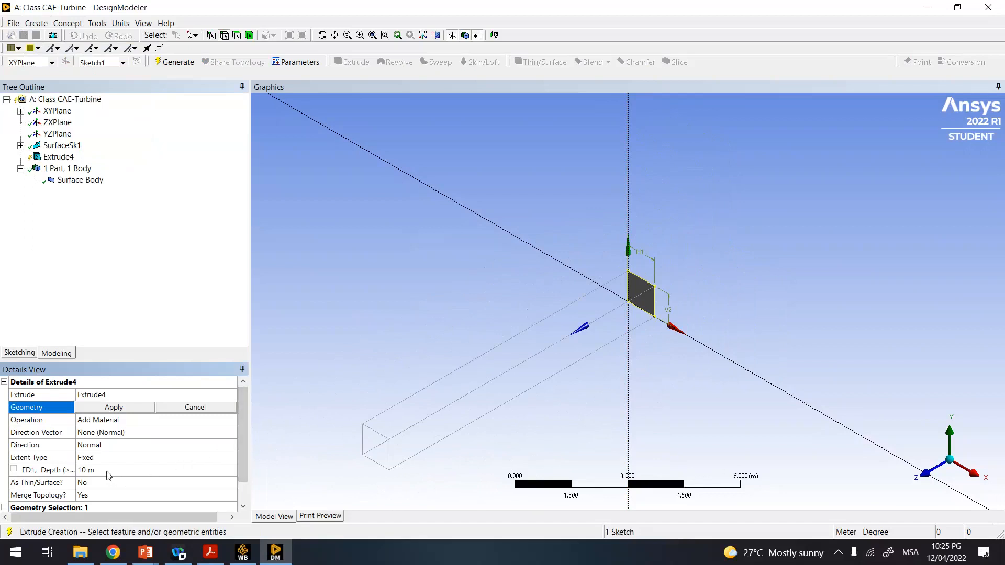
- Try the Both - Symmetric direction for the extrusion of Sketch1
click(111, 446)
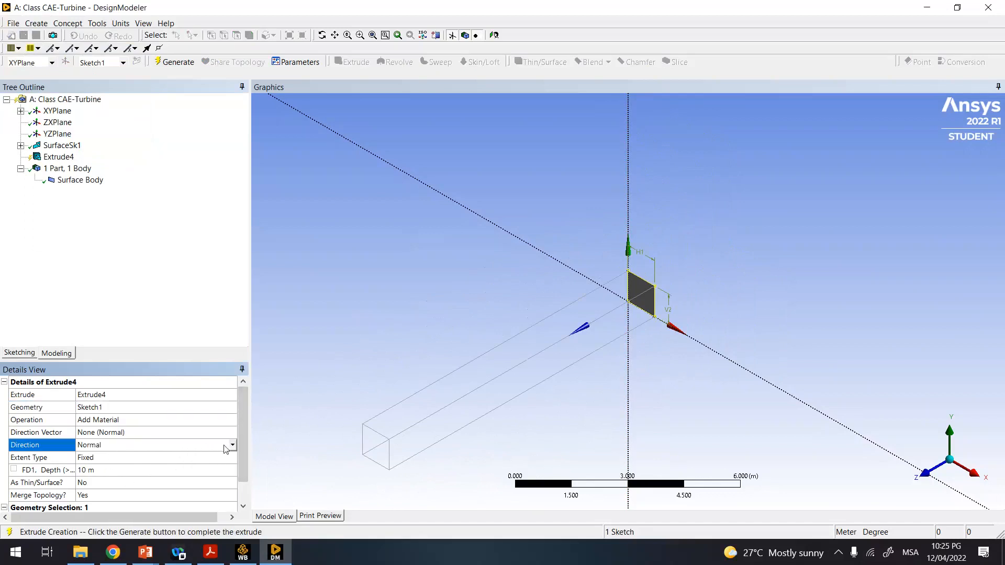
click(234, 444)
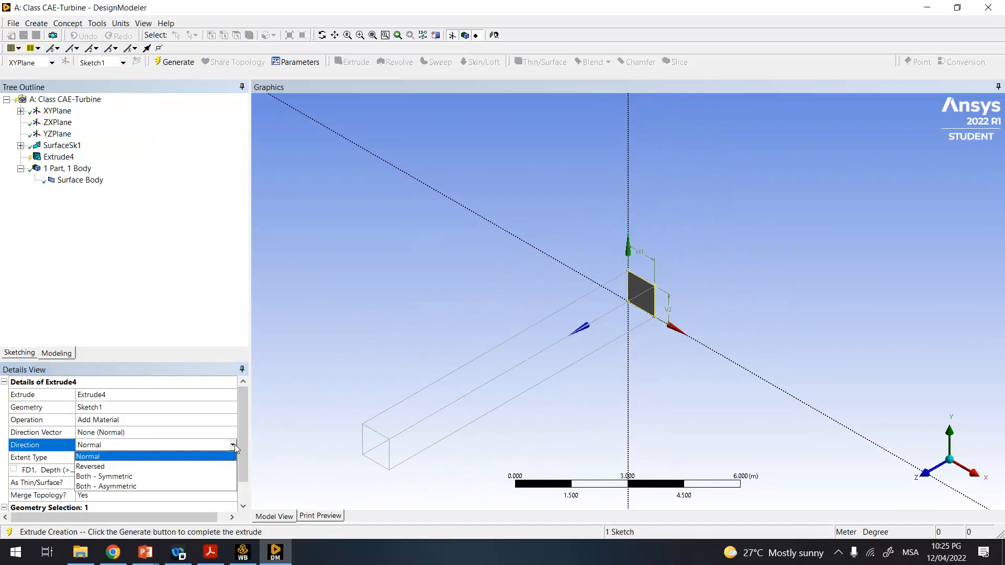
click(127, 476)
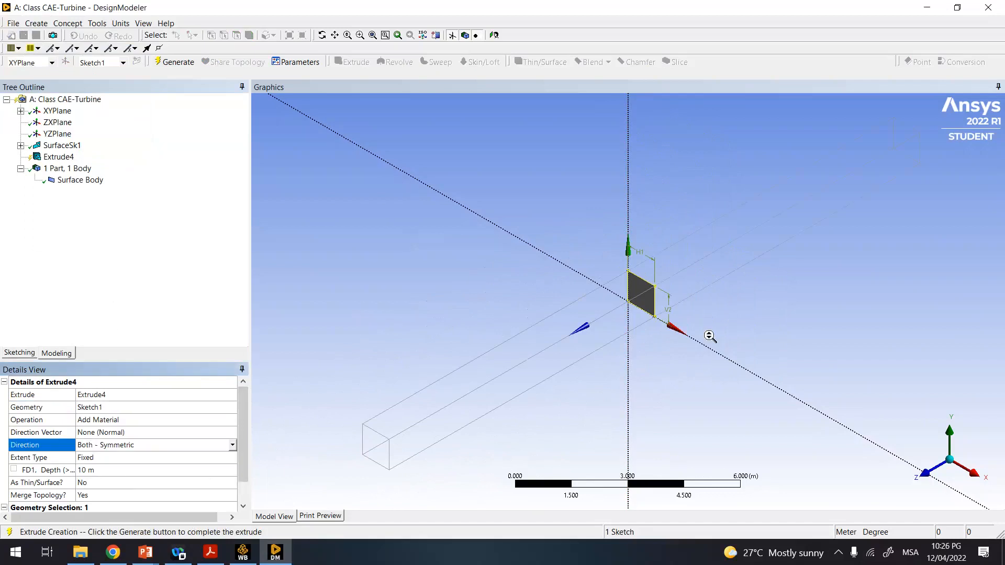
scroll(709, 332, down, 3)
scroll(645, 310, up, 1)
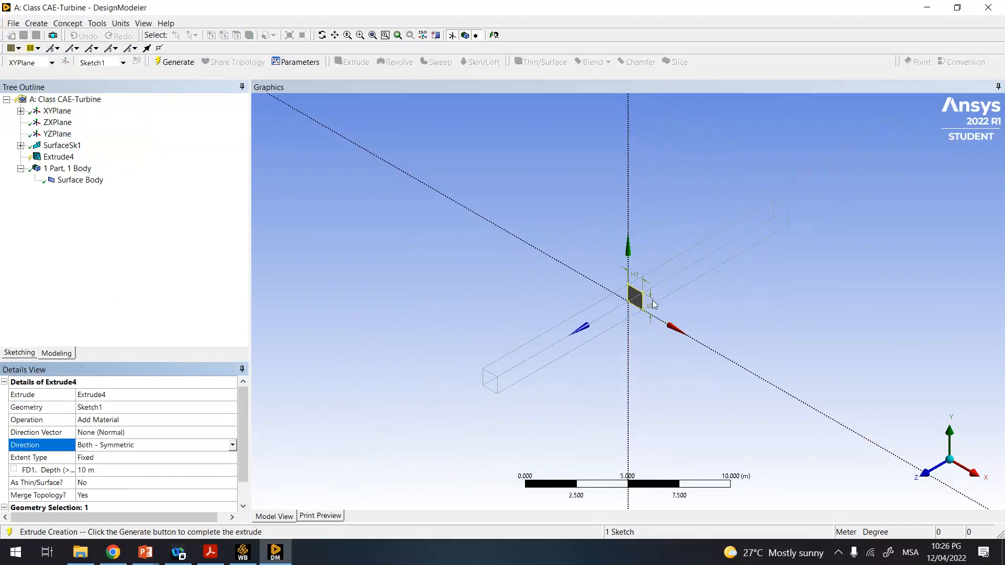
- Set the extrusion direction to Normal and generate the solid
click(232, 445)
click(162, 458)
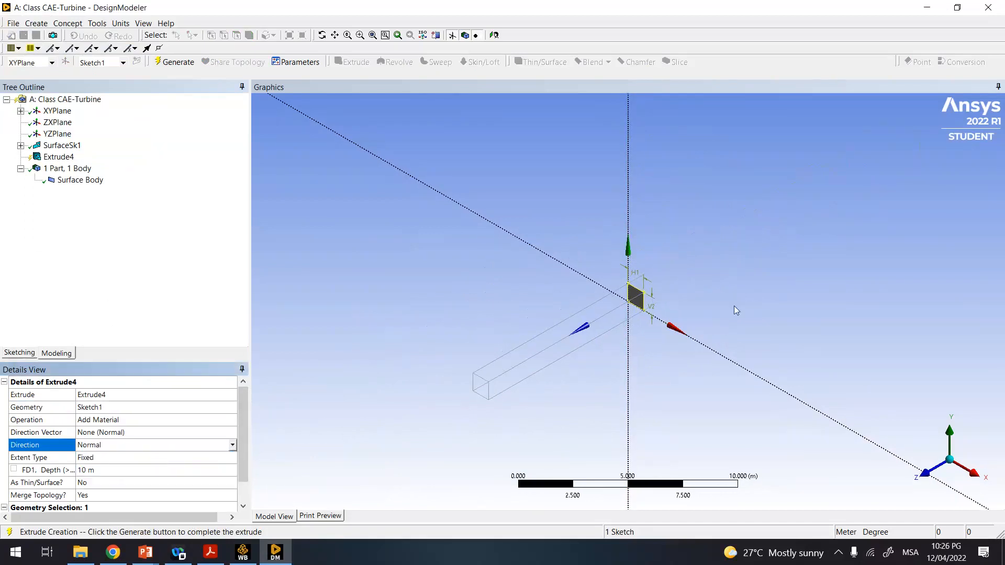
scroll(675, 361, up, 3)
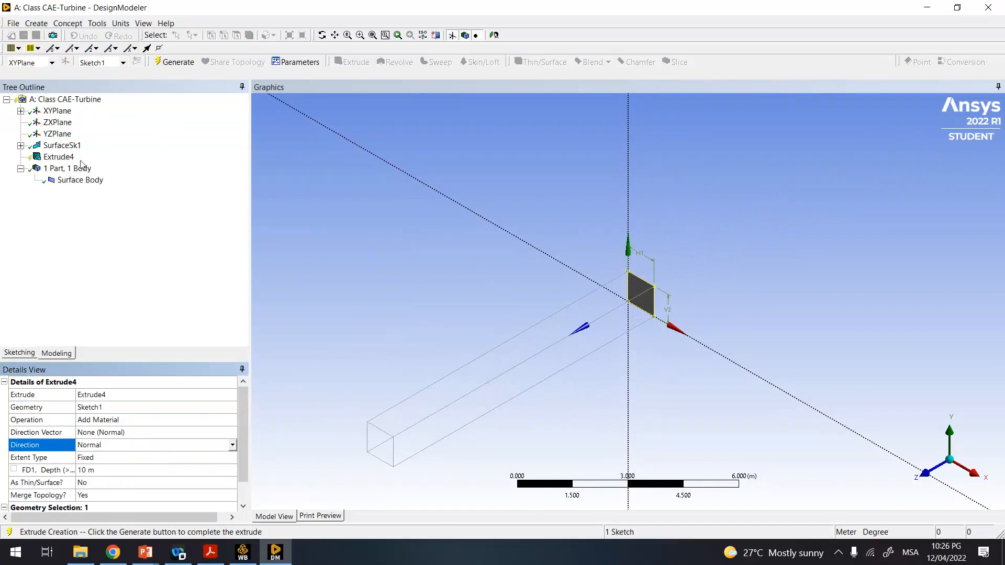
click(176, 63)
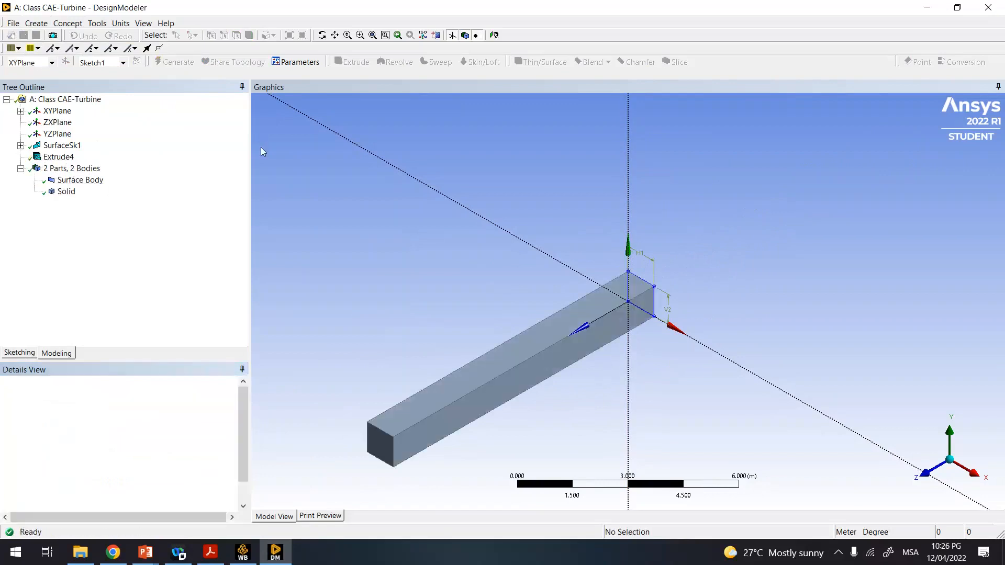
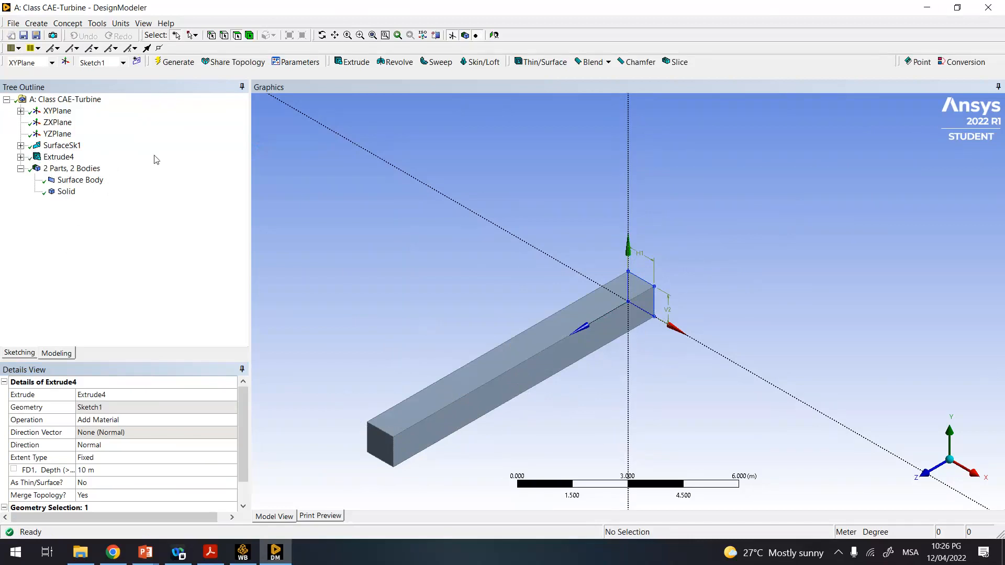
- Switch to Workbench and check the status of the Geometry and Mesh cells in the Class CAE-Turbine system
scroll(575, 309, down, 3)
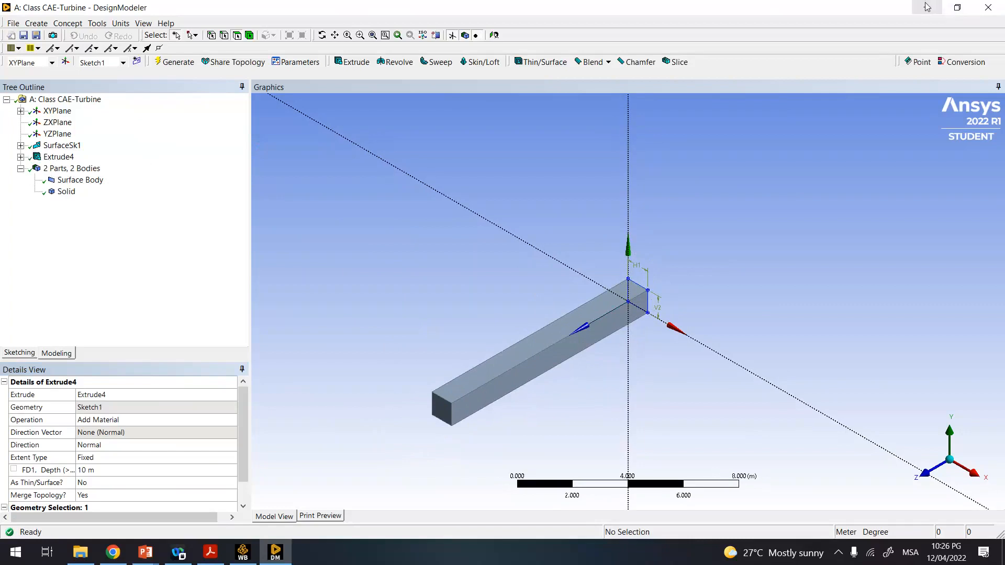
click(242, 552)
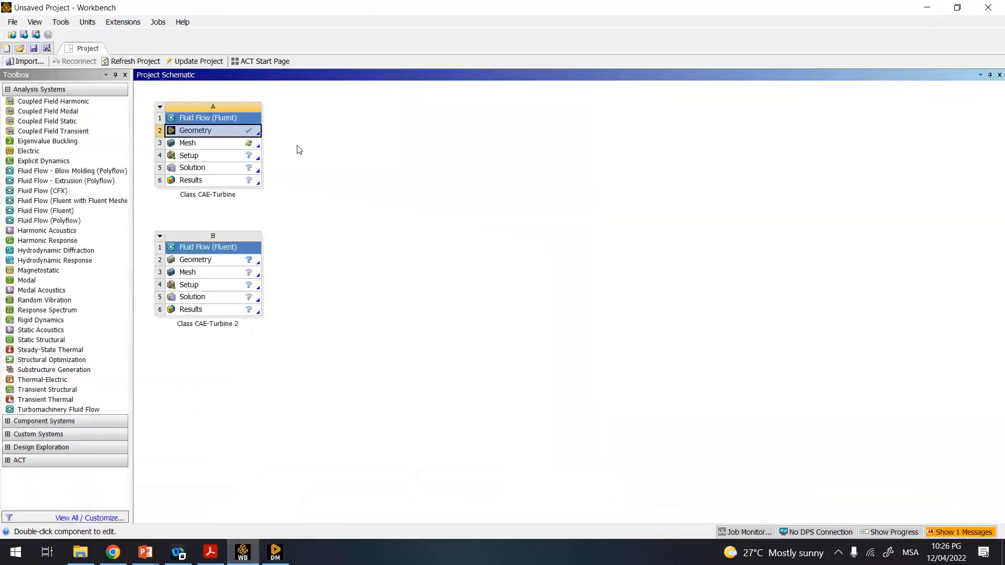
click(260, 137)
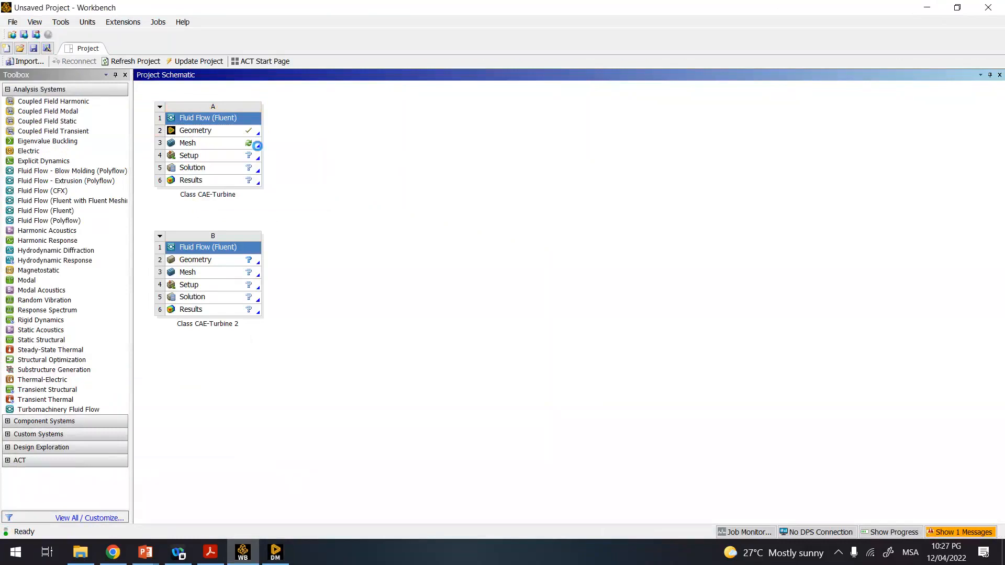
click(259, 147)
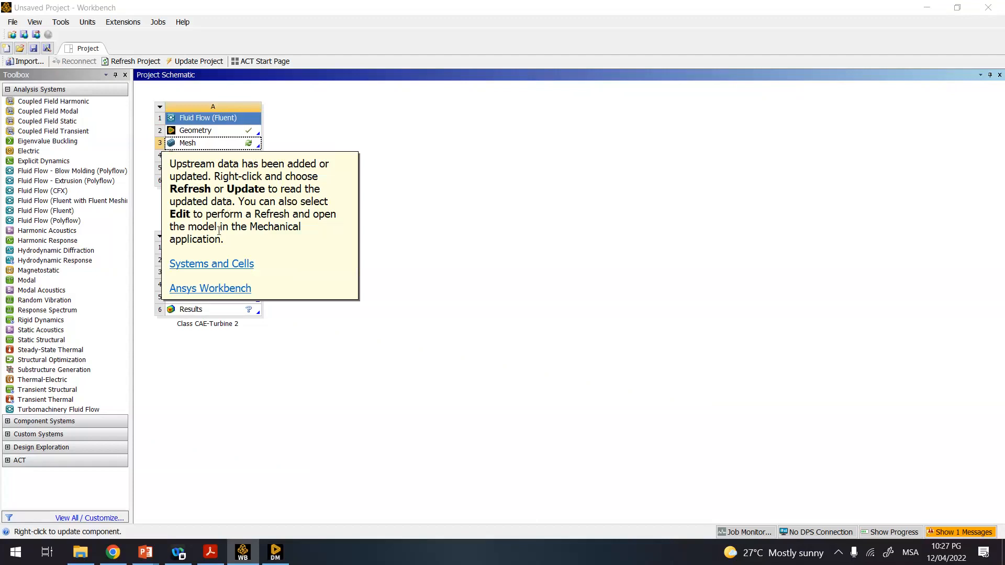
click(480, 175)
click(220, 131)
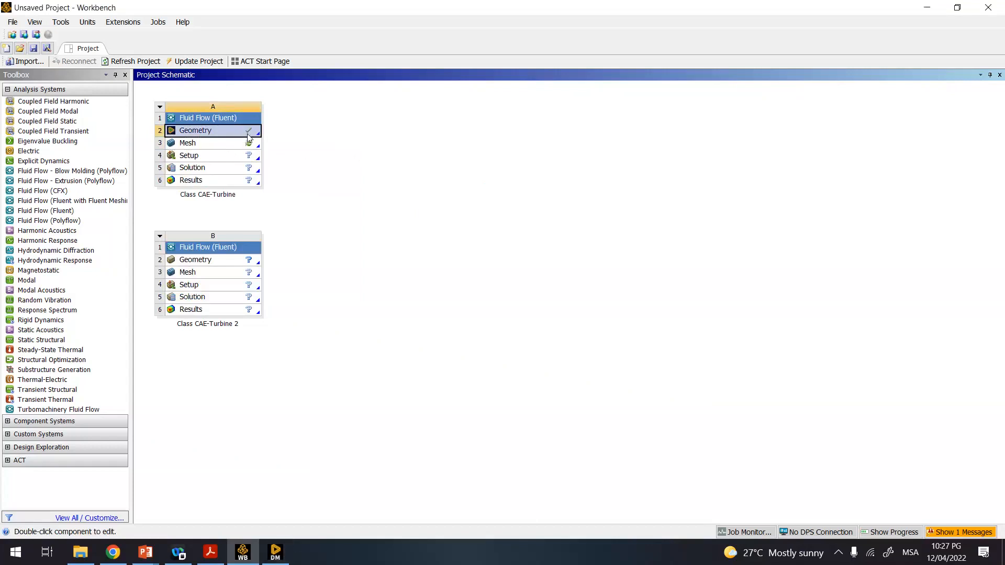
- Return to DesignModeler and review the details and available actions for the Surface Body
click(275, 563)
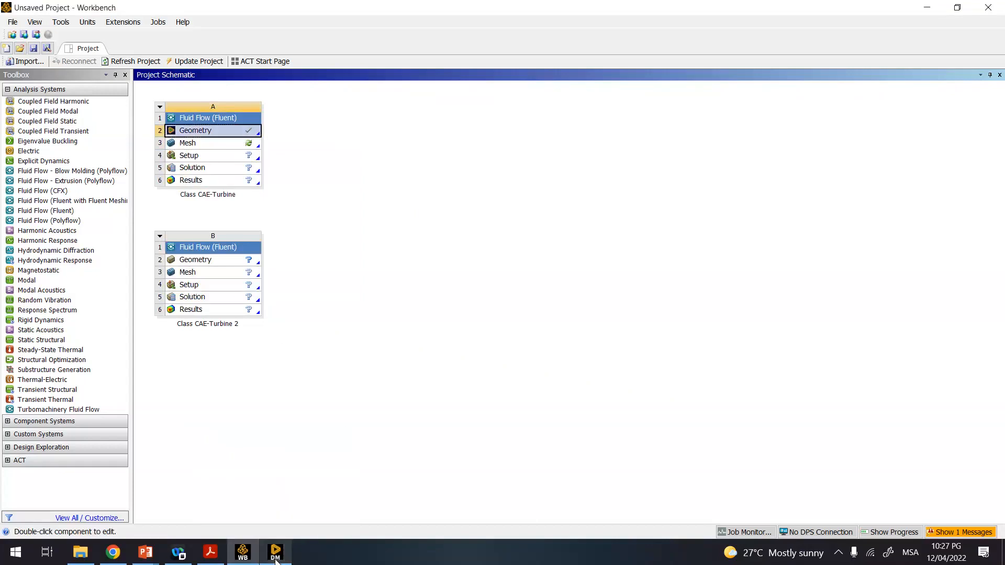
click(275, 560)
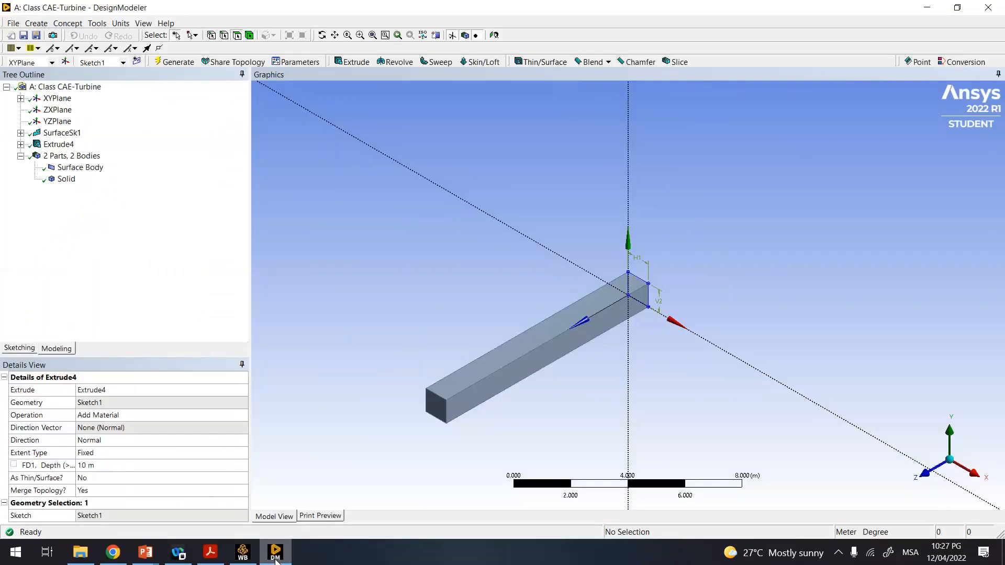
click(99, 170)
right_click(101, 174)
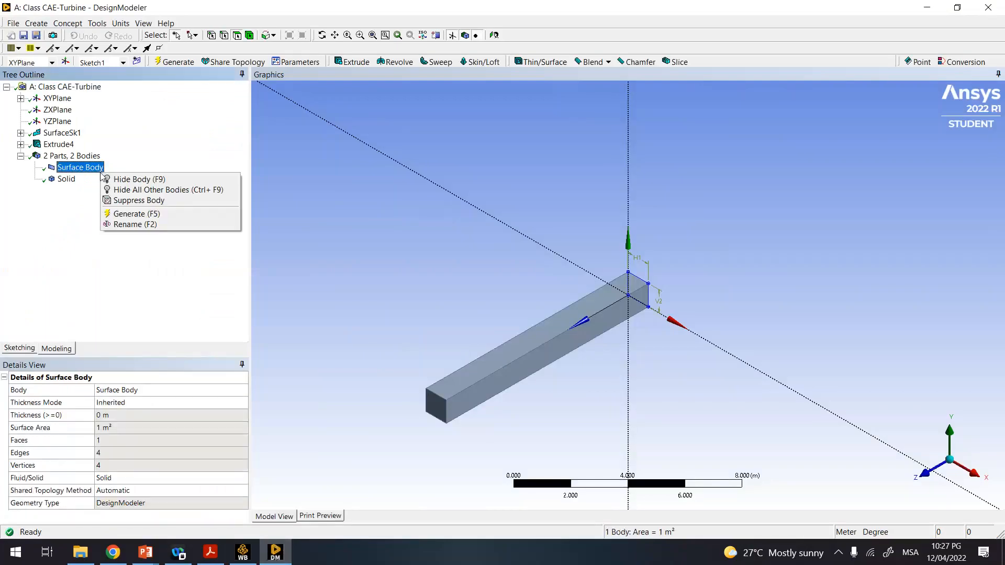
click(146, 258)
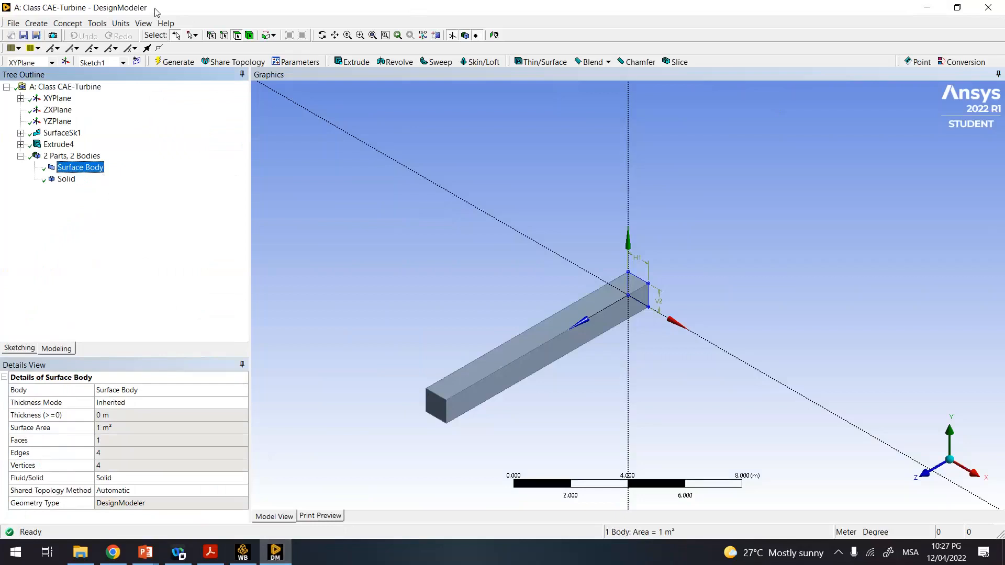
- Close DesignModeler and start a Save As of the Workbench project with the Desktop as location
click(980, 11)
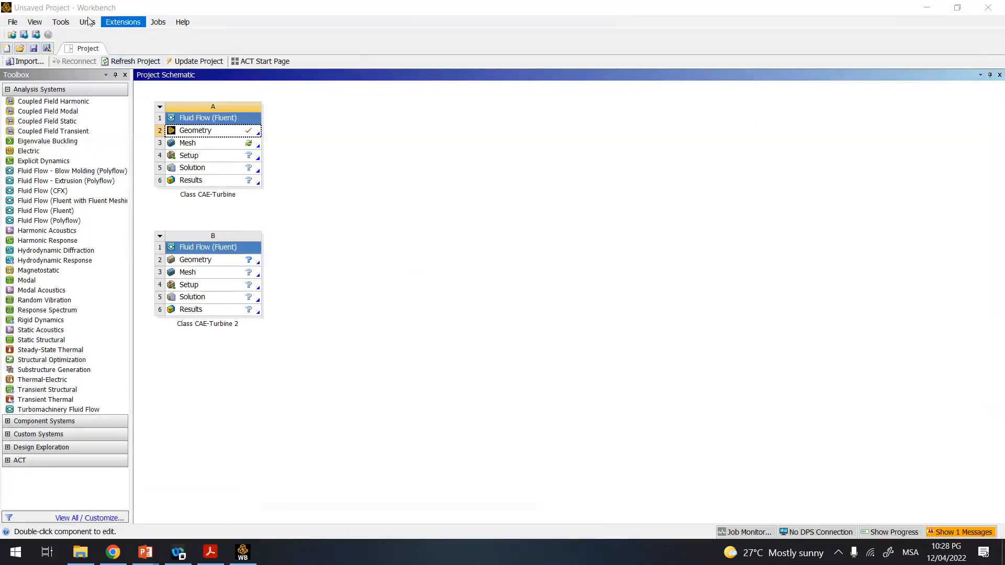
click(14, 22)
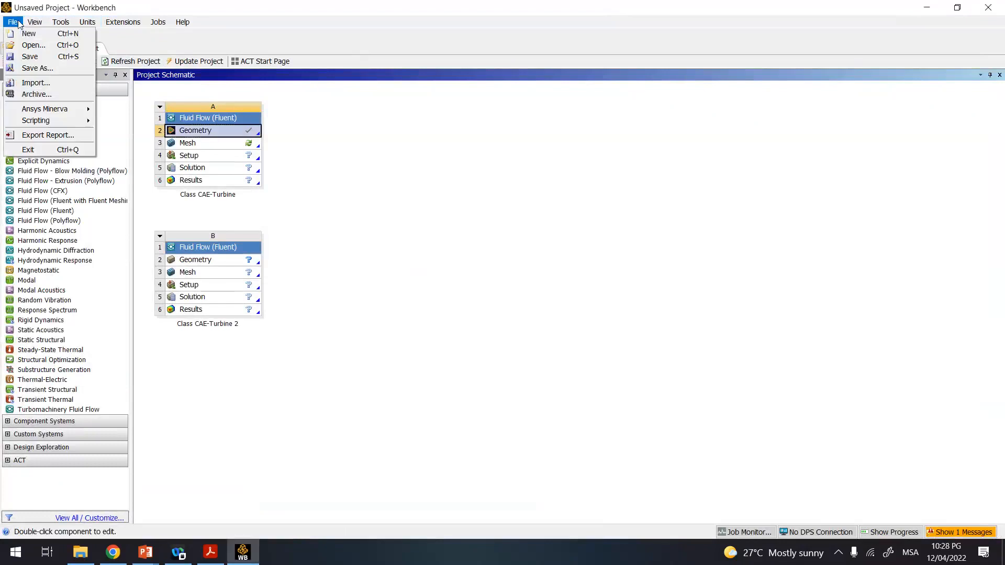
click(37, 68)
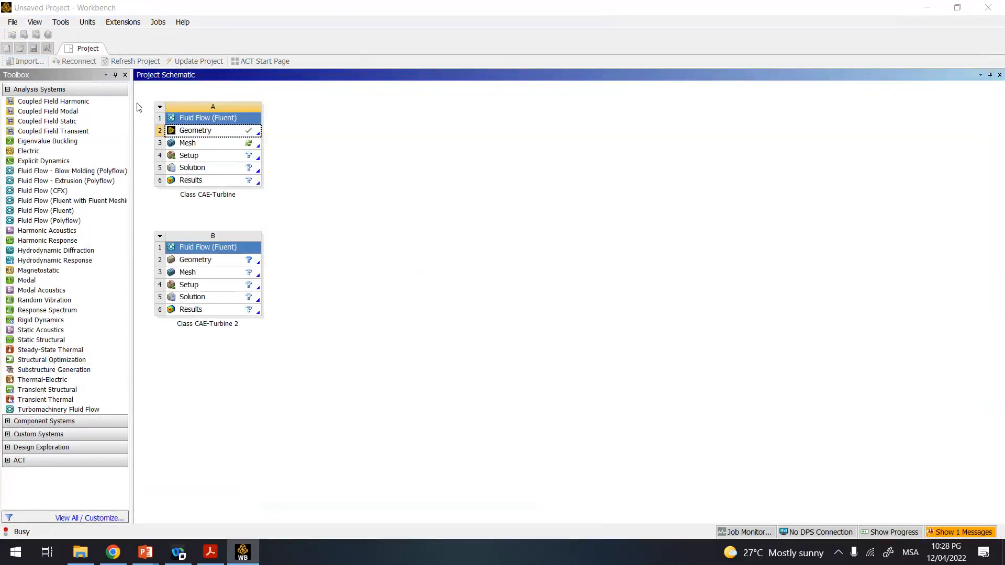
scroll(79, 157, up, 10)
click(52, 116)
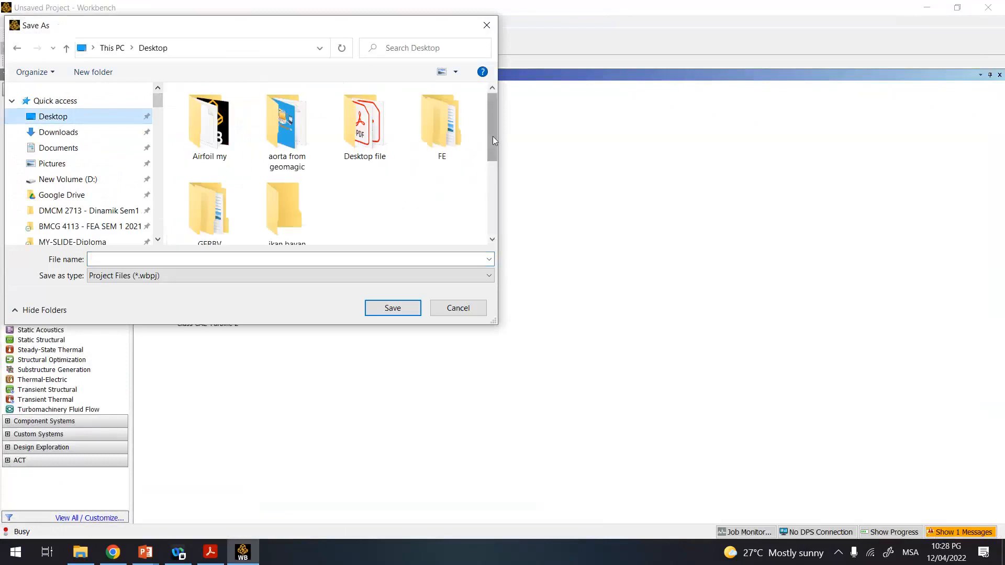
- Create a new folder named "CAE 12 apr" on the Desktop from within the Save As dialog
click(490, 168)
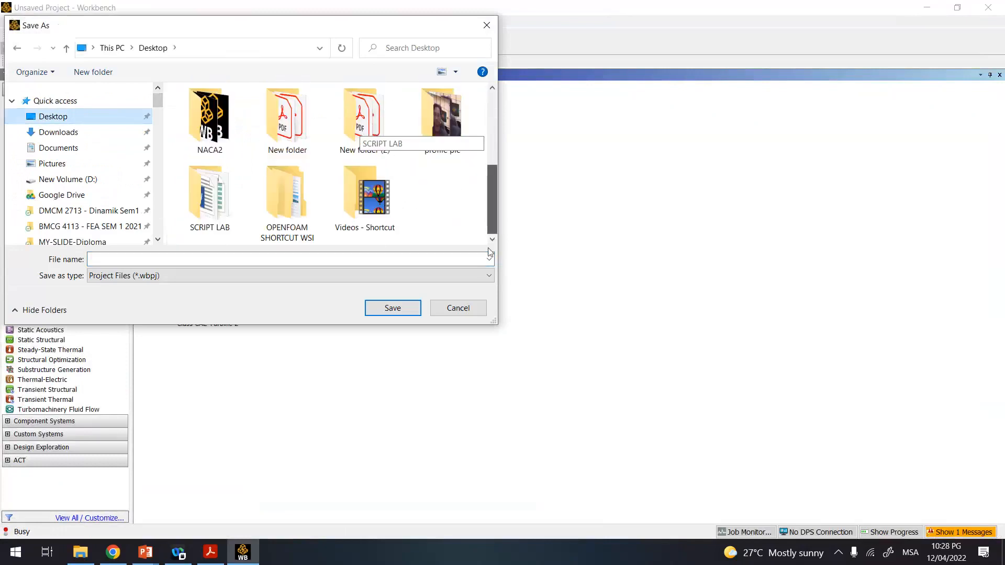
right_click(450, 213)
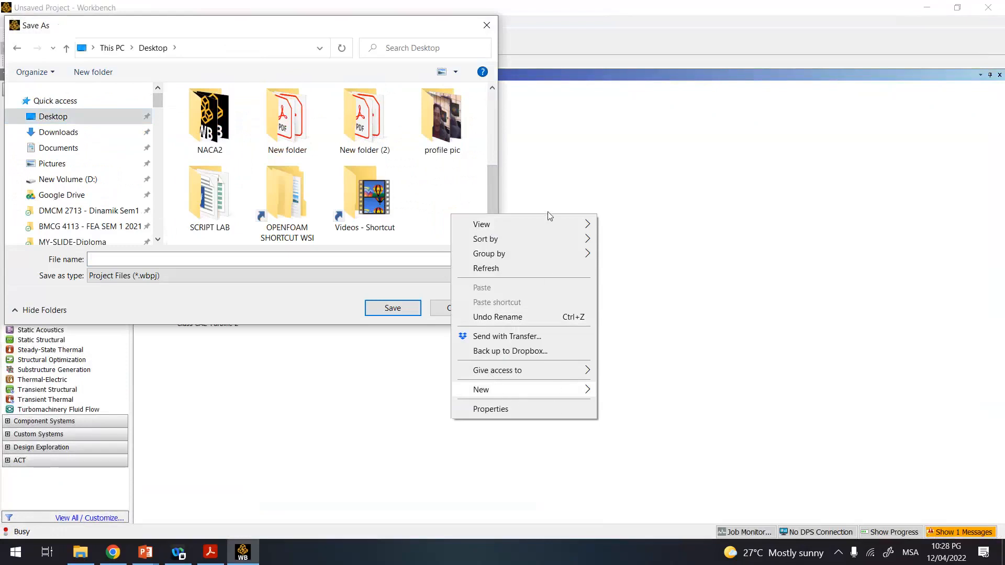
click(522, 391)
click(627, 120)
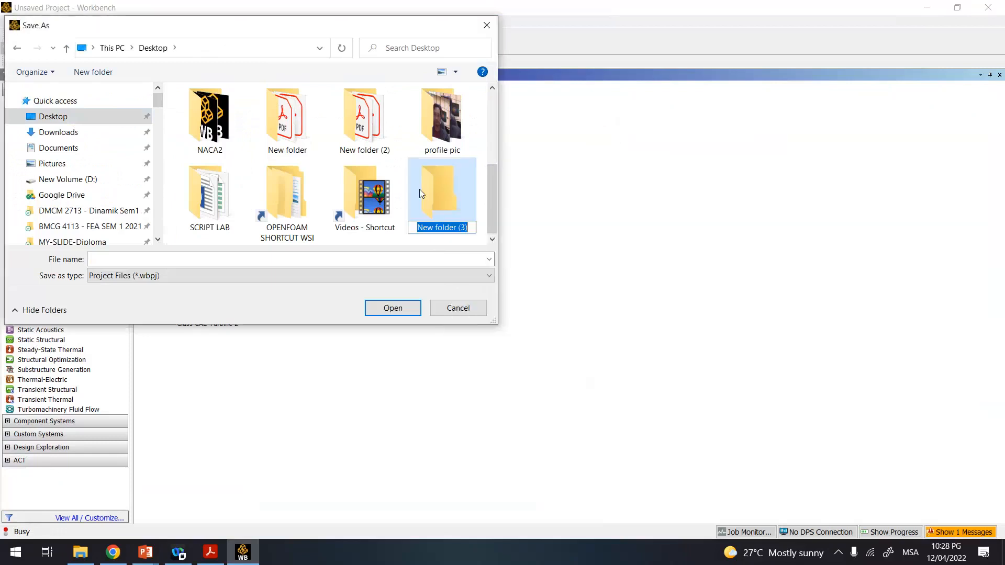
text(CA)
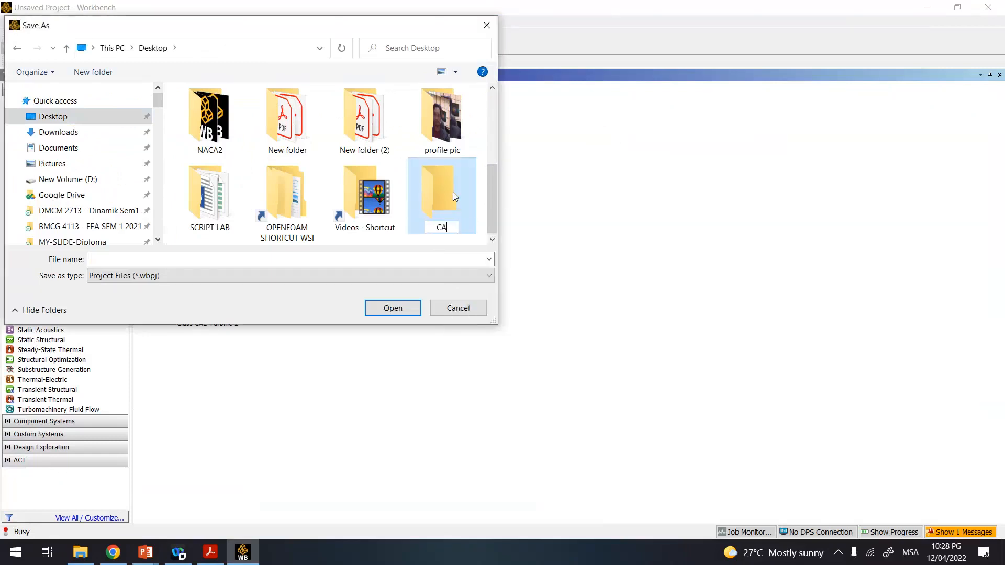
text(E 12 apr)
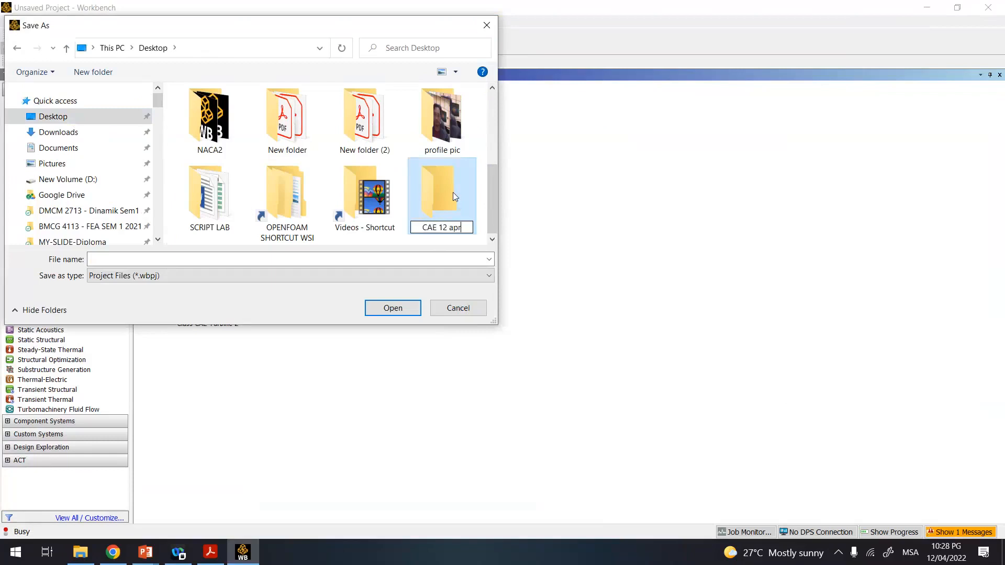
click(335, 263)
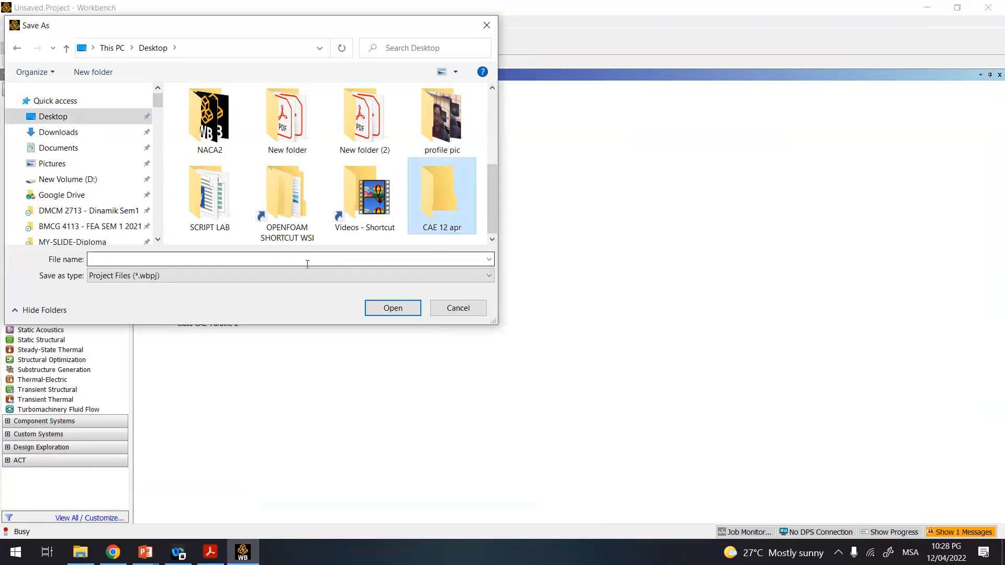
- Save the project inside the CAE 12 apr folder as "CAE CLASS Tuesday" with the Project Files (*.wbpj) type
double_click(436, 192)
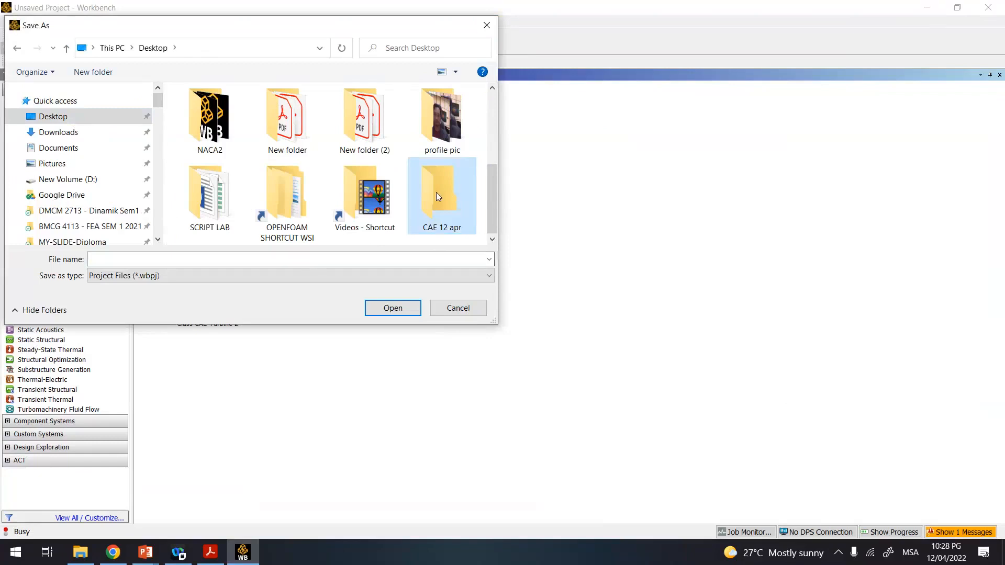
click(265, 260)
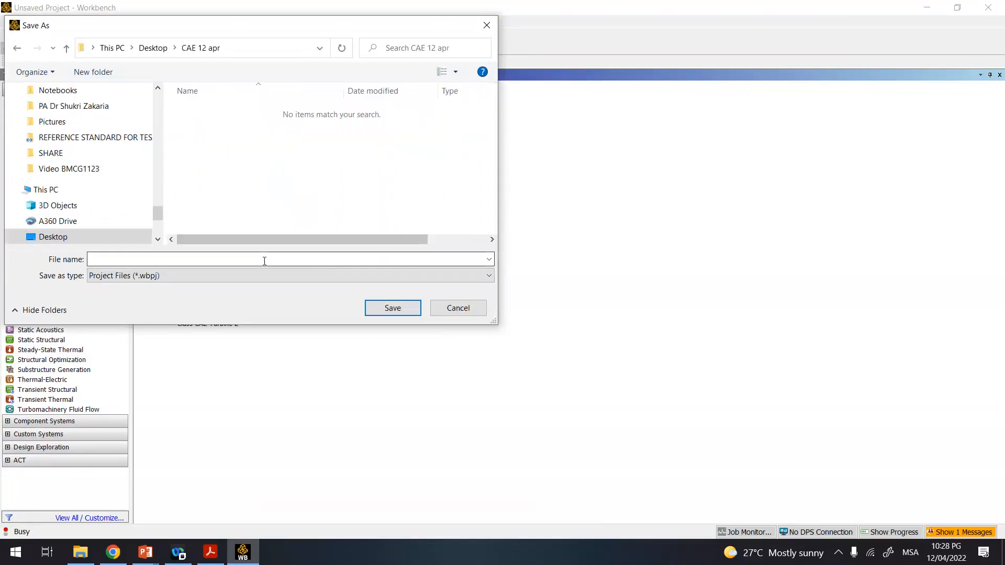
text(CAE CLASS)
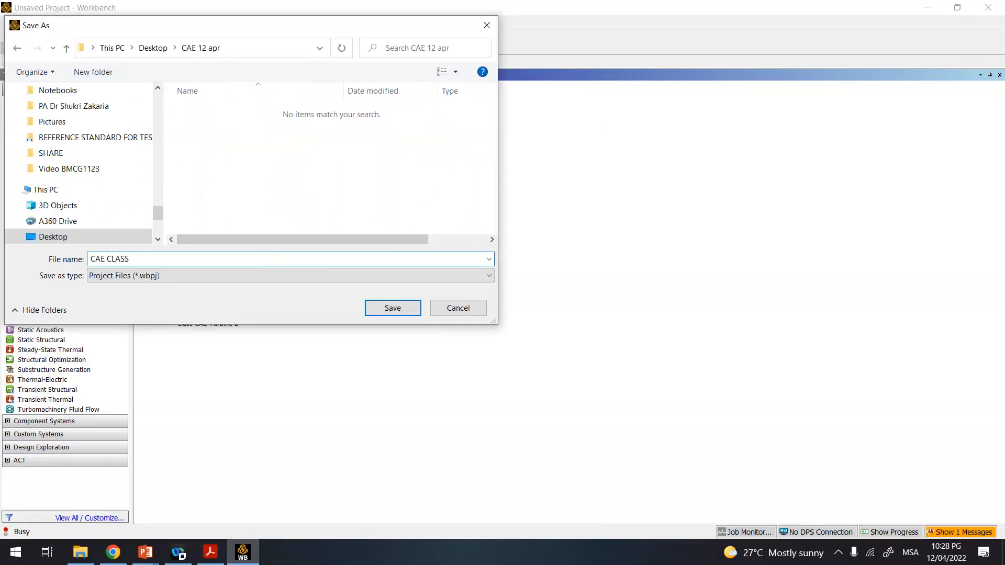
text( Tuesday)
click(106, 279)
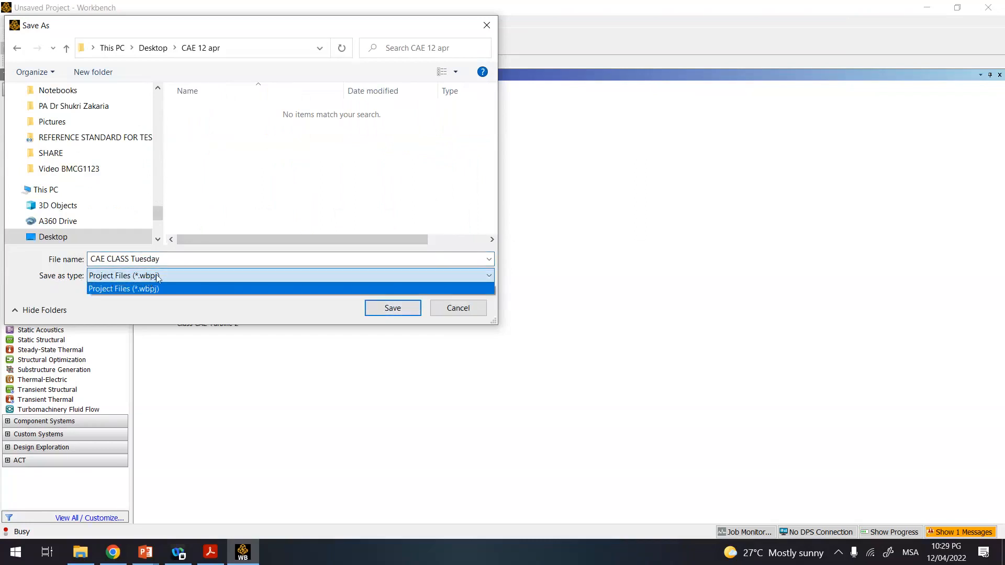
click(98, 288)
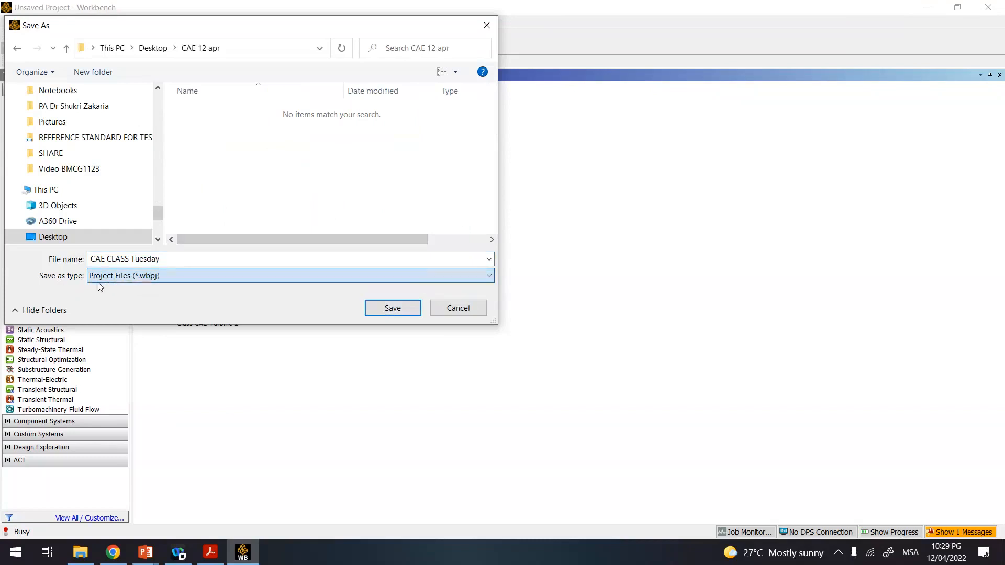
click(392, 308)
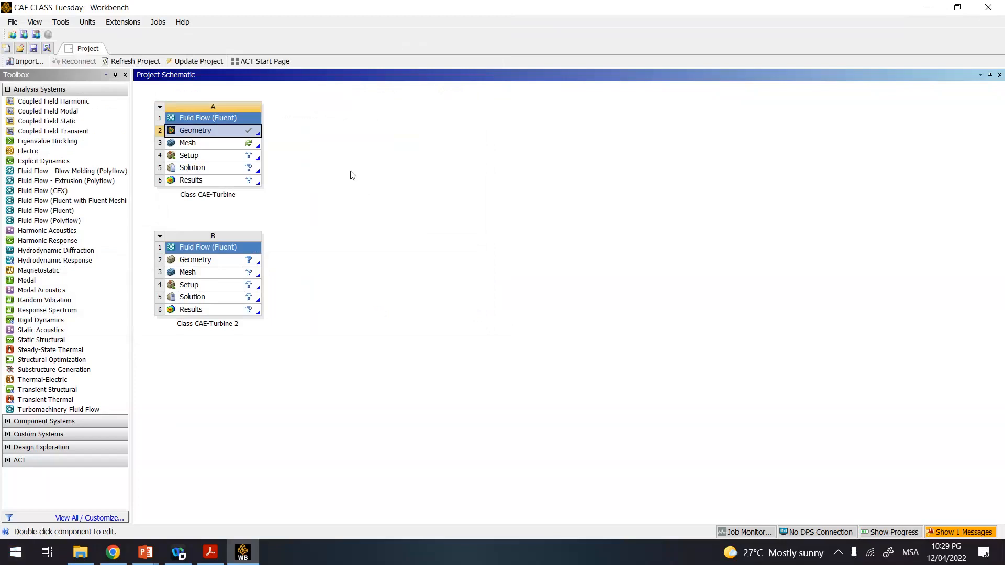
- Open the CAE 12 apr folder from the Desktop in File Explorer and examine the saved project file and its companion folder
click(926, 7)
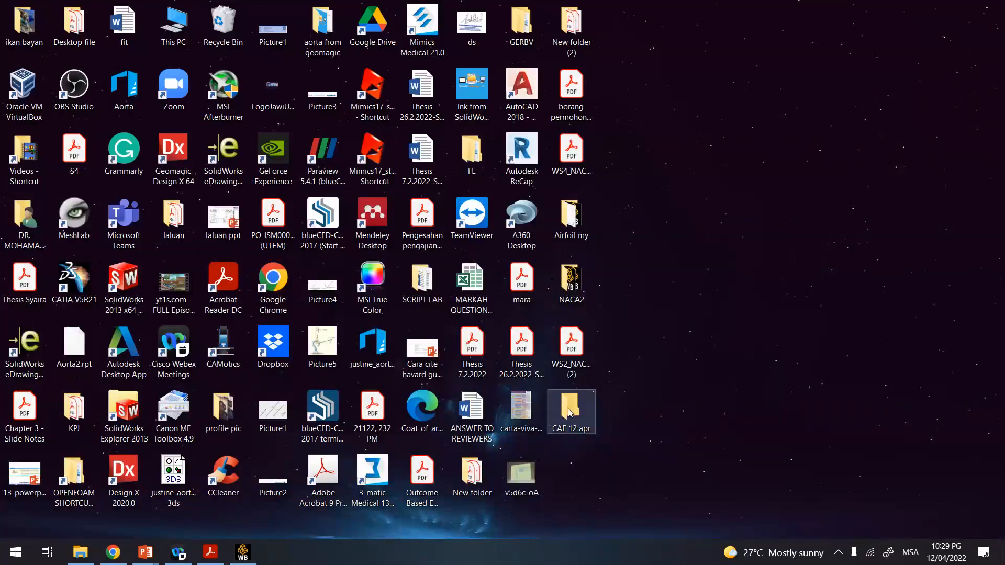
double_click(570, 413)
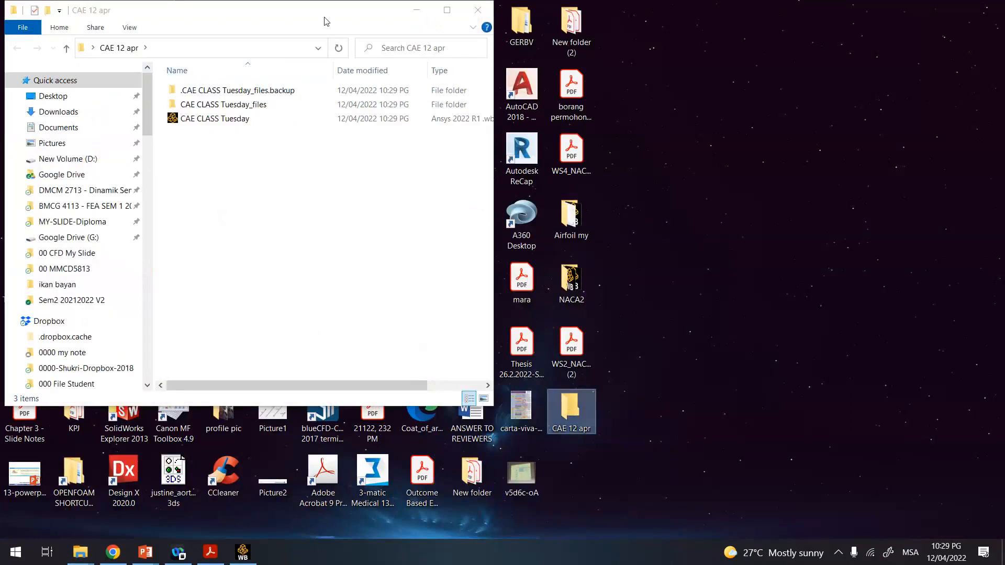
drag(323, 21, 361, 106)
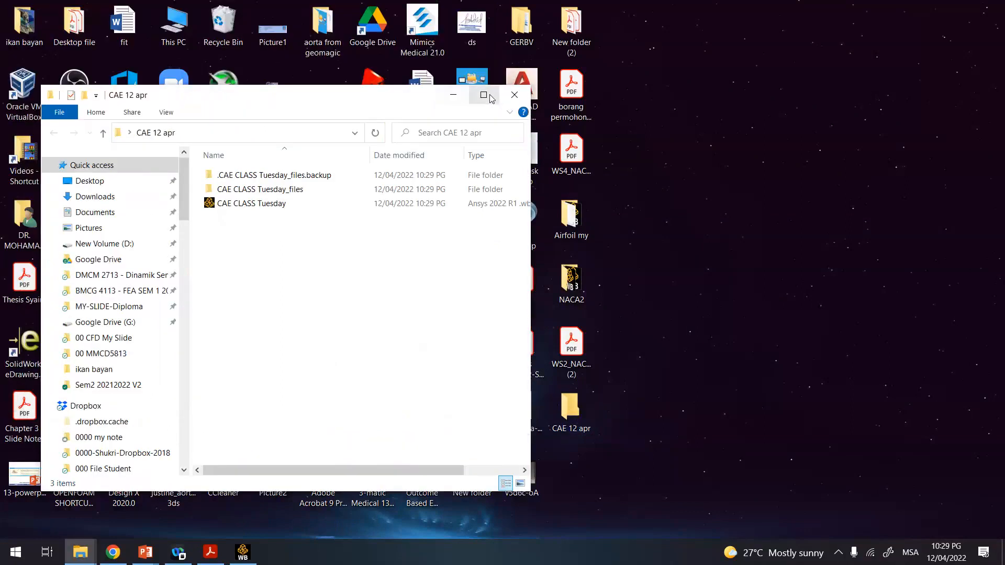
click(490, 96)
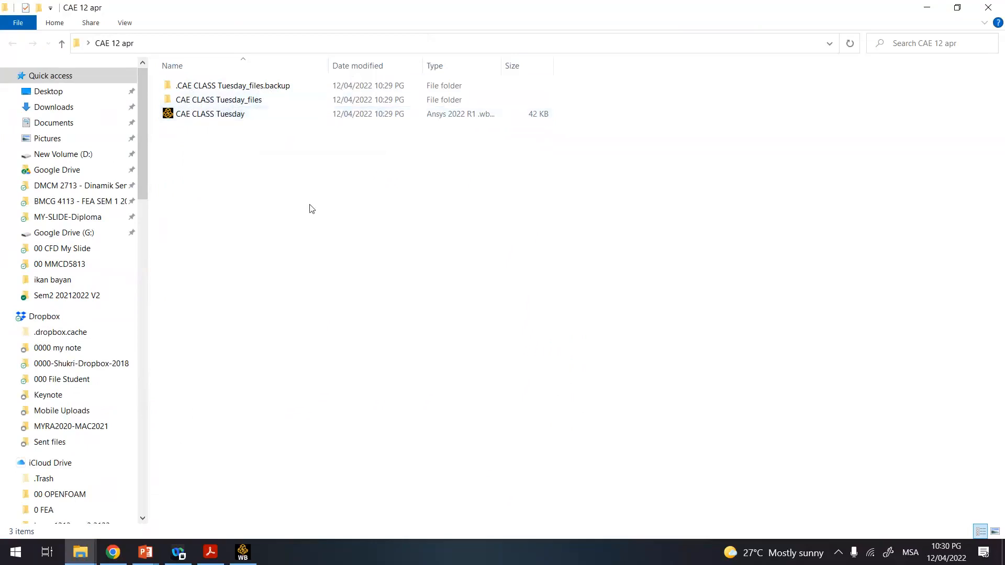
drag(249, 138, 208, 104)
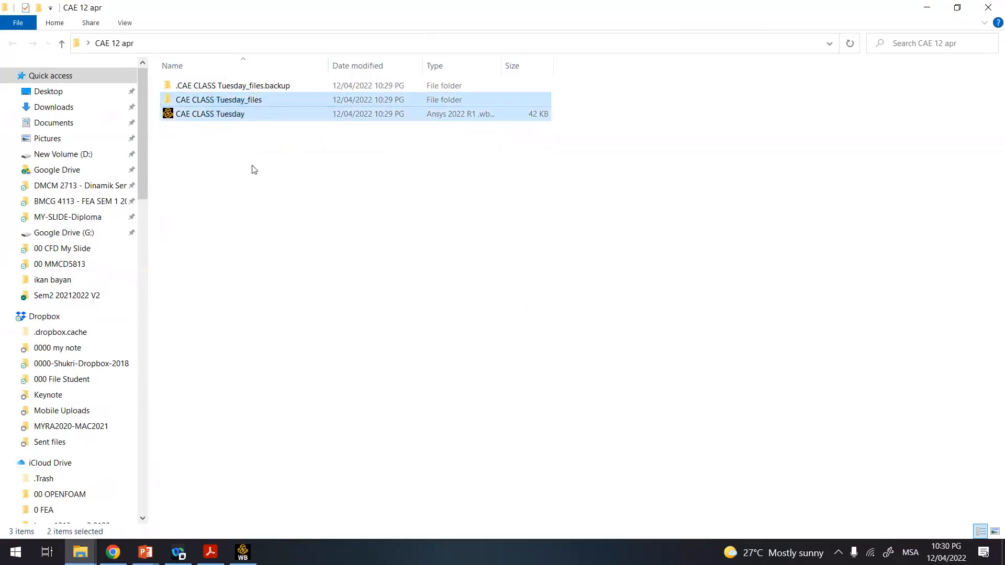
click(208, 103)
click(202, 162)
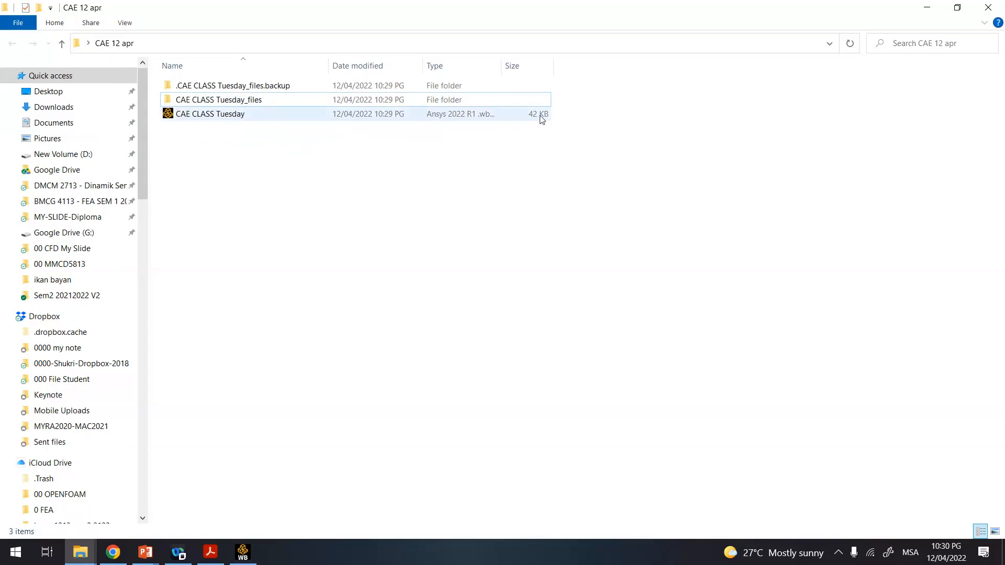
- Look through the CAE CLASS Tuesday_files folder and its dp0 subfolder, and return to the CAE 12 apr folder
click(219, 101)
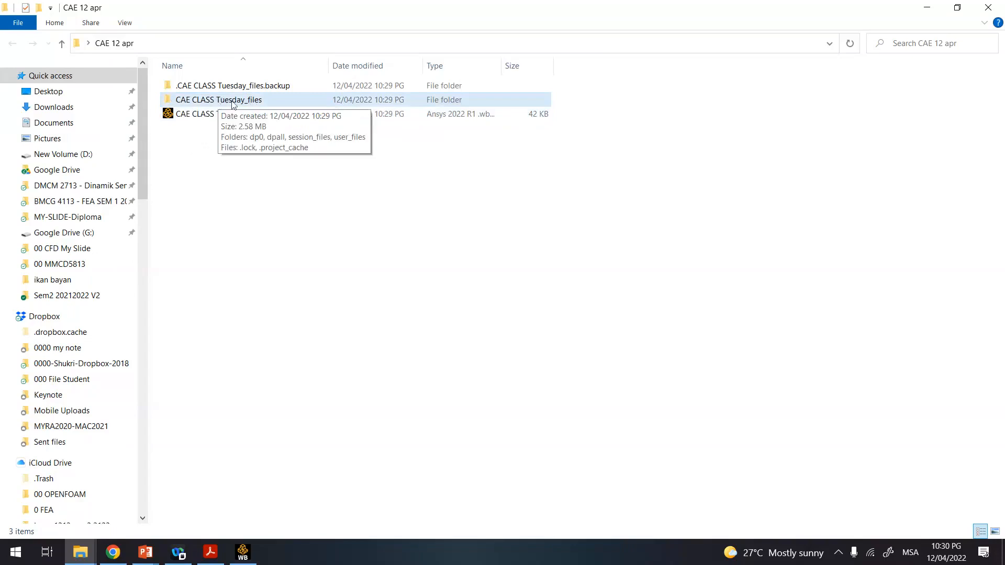
click(186, 103)
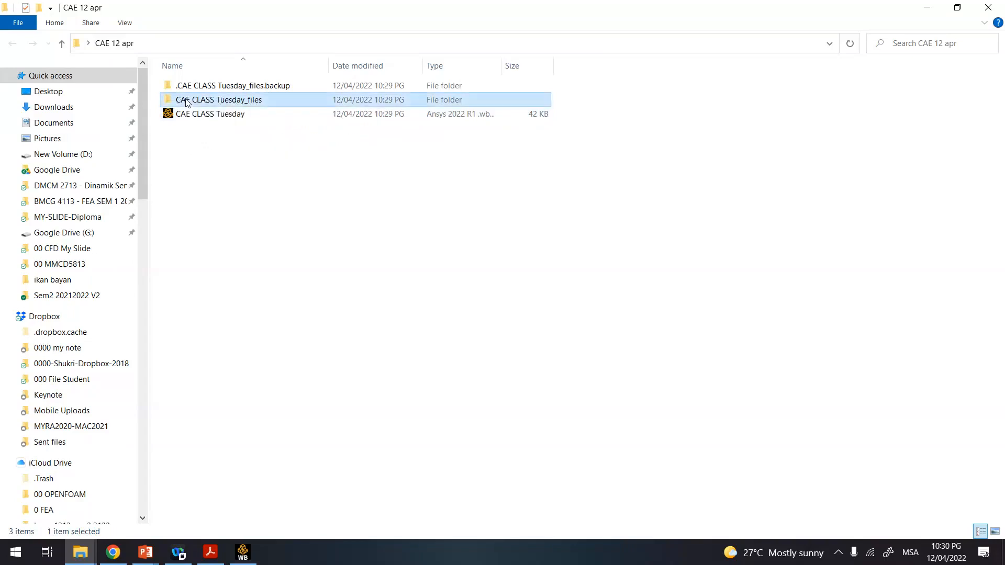
double_click(187, 103)
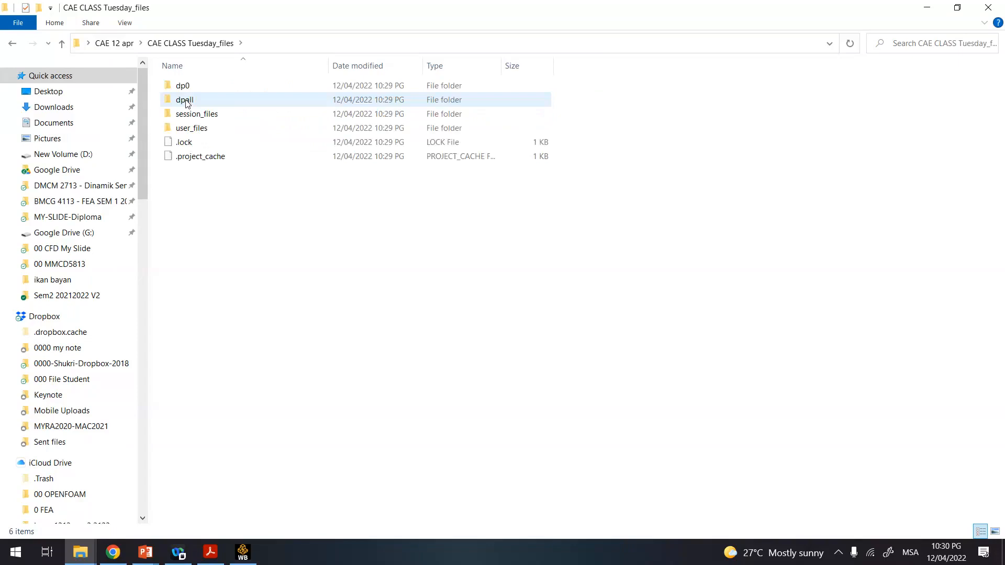
click(183, 86)
double_click(167, 86)
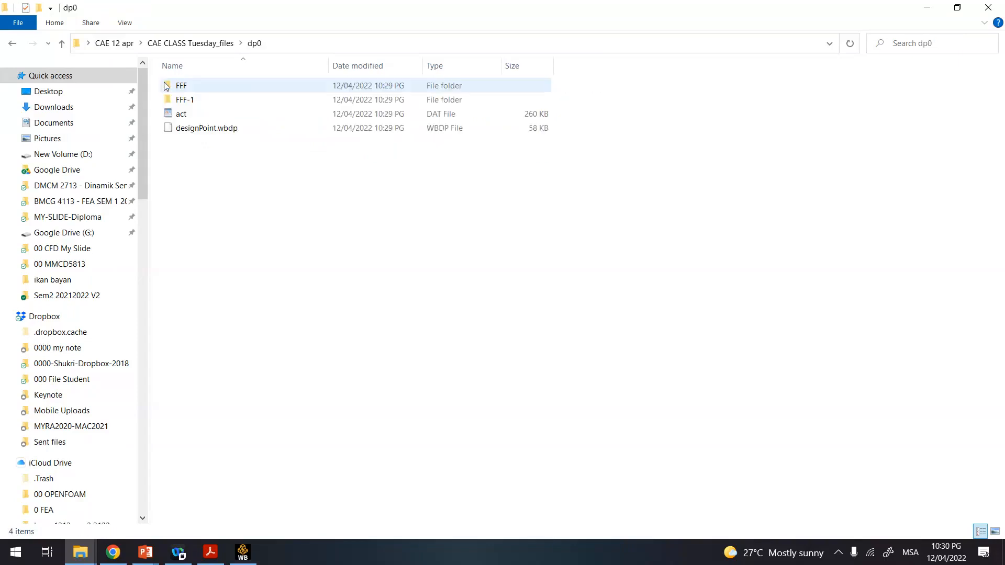
click(13, 44)
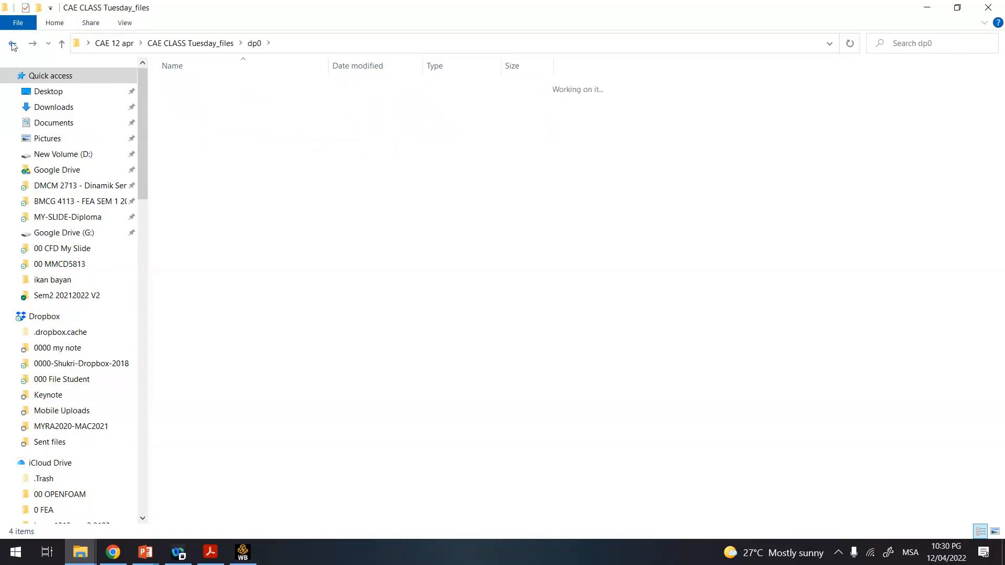
click(13, 44)
- Select the CAE CLASS Tuesday project file together with the CAE CLASS Tuesday_files folder and review the archiving actions available for them
drag(283, 173, 223, 103)
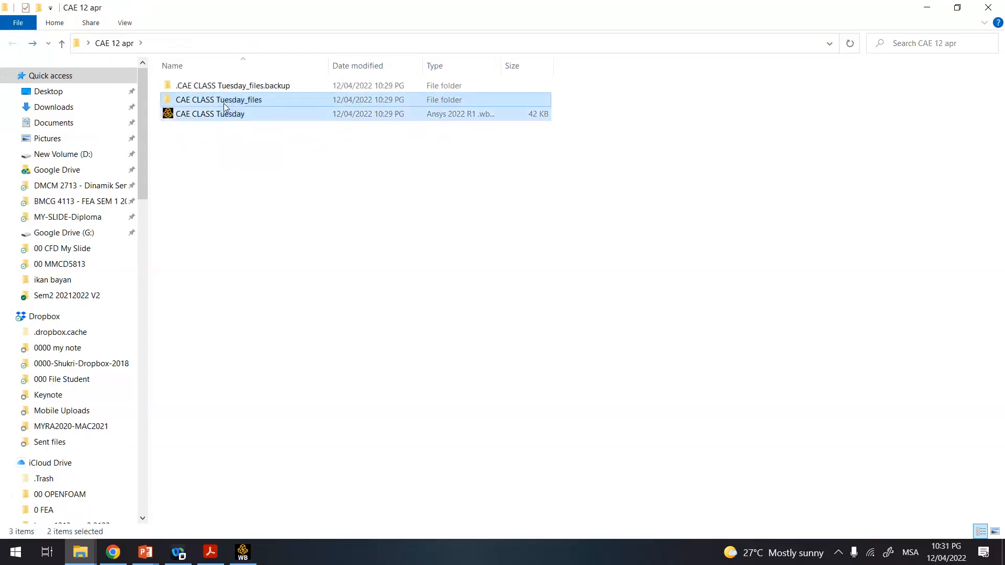
right_click(224, 102)
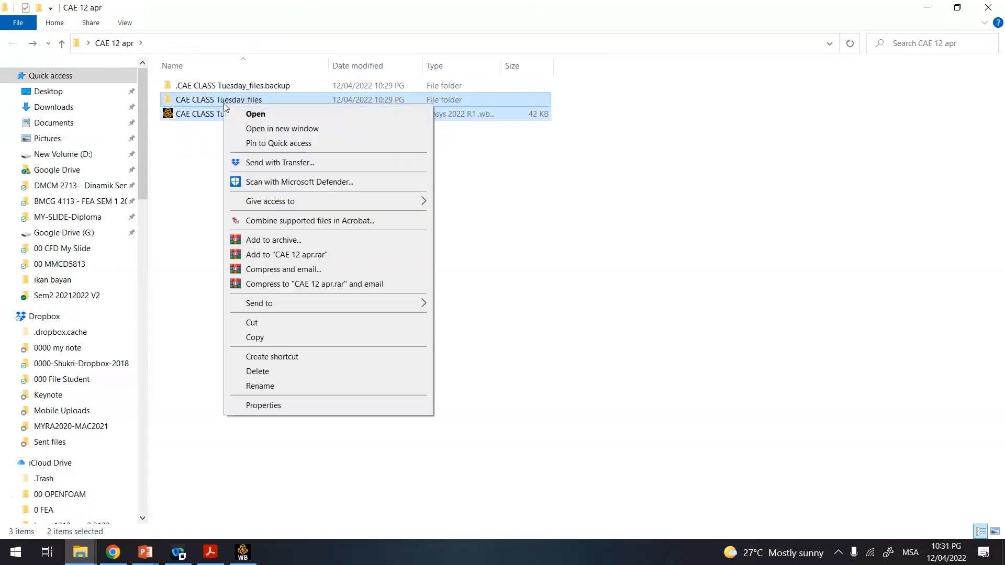
click(514, 217)
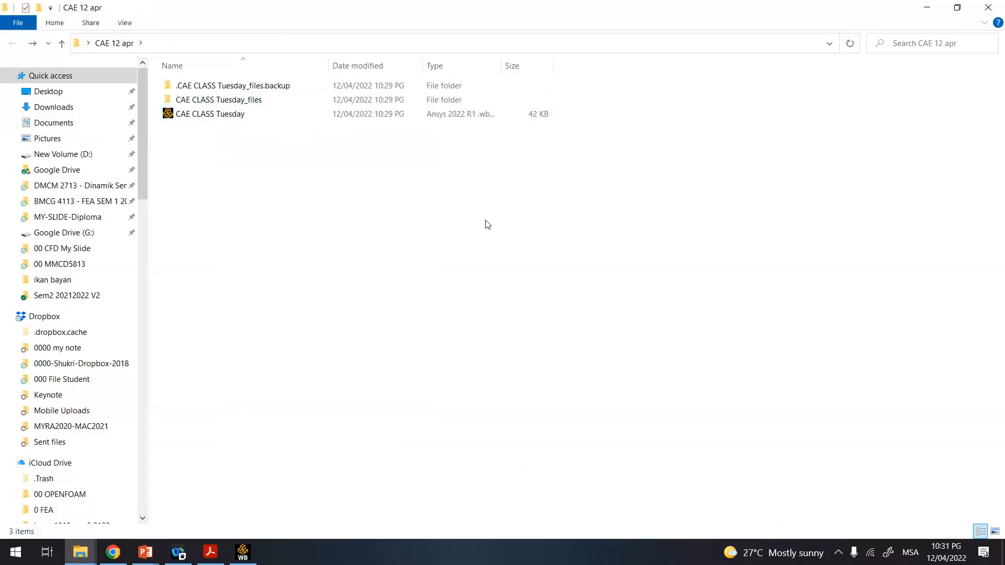
- Recheck the dp0 subfolder of CAE CLASS Tuesday_files, then minimize File Explorer and switch back to Workbench
click(227, 105)
double_click(225, 101)
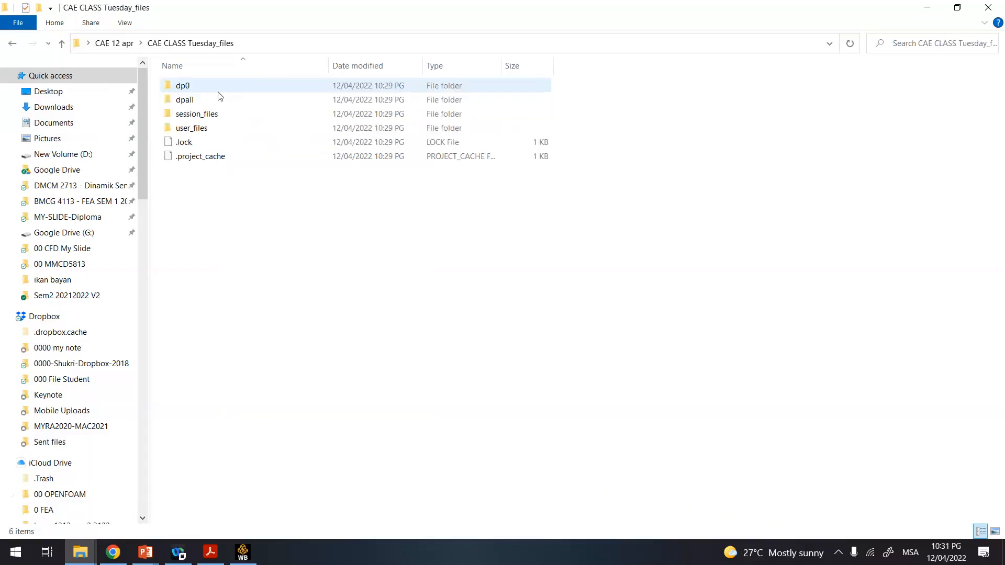
double_click(207, 88)
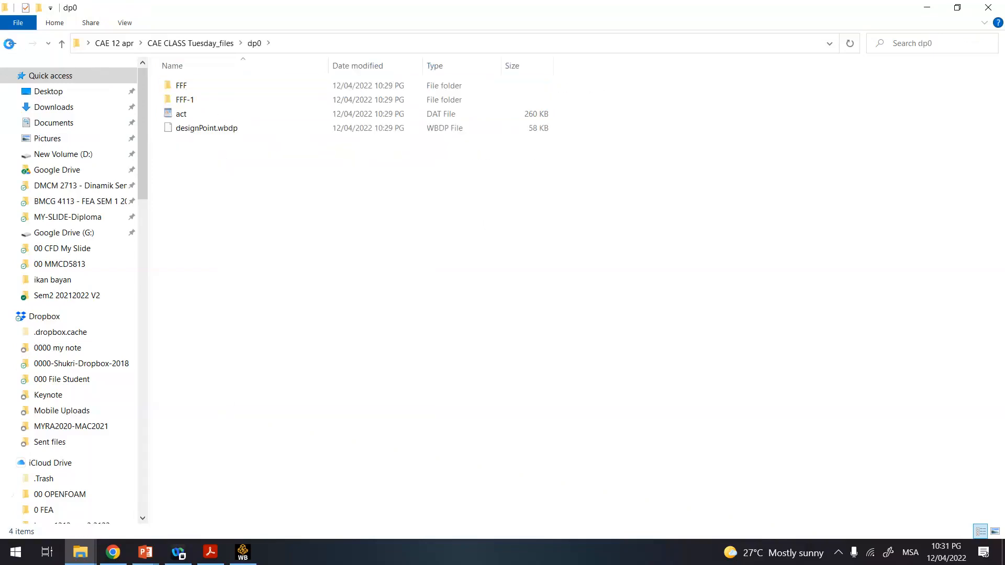
click(11, 44)
click(11, 44)
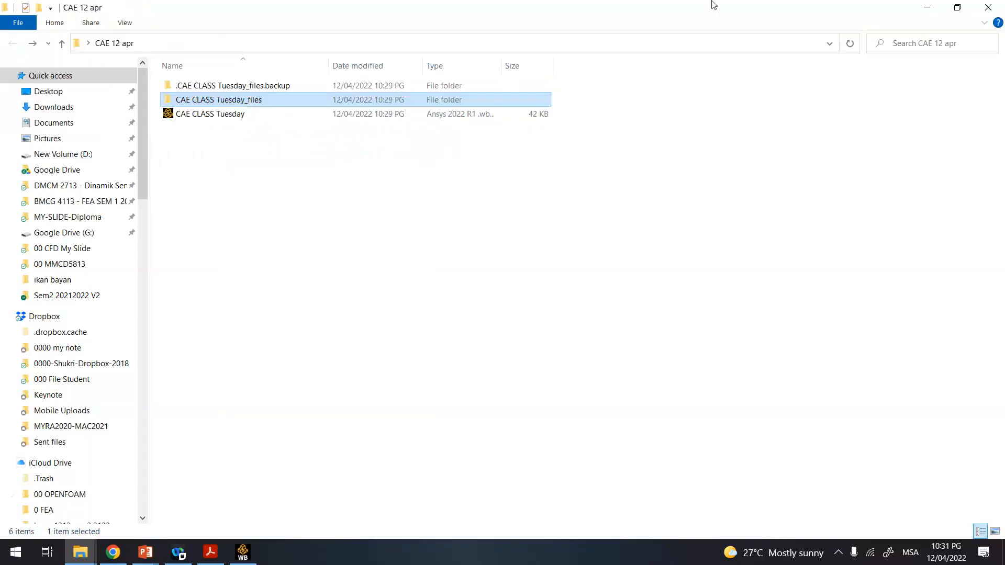
click(926, 7)
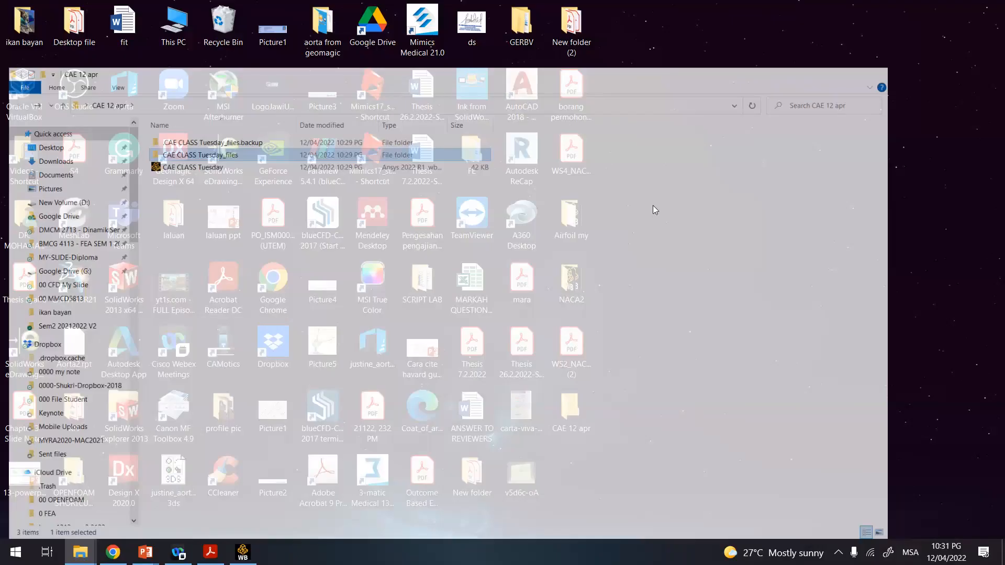
click(243, 552)
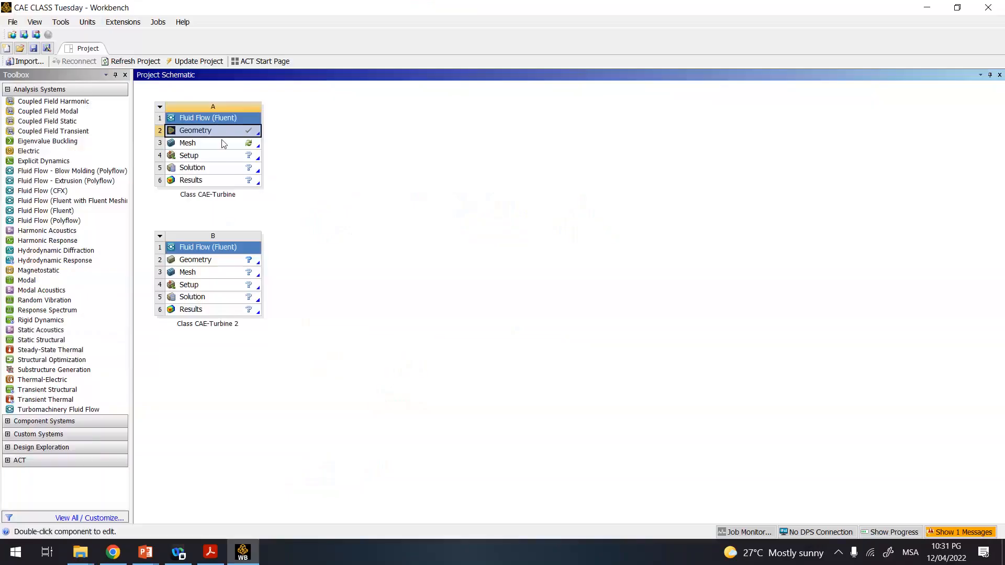
- Open the Mesh cell of the Class CAE-Turbine system in Meshing and bring the Meshing window to the front
click(352, 159)
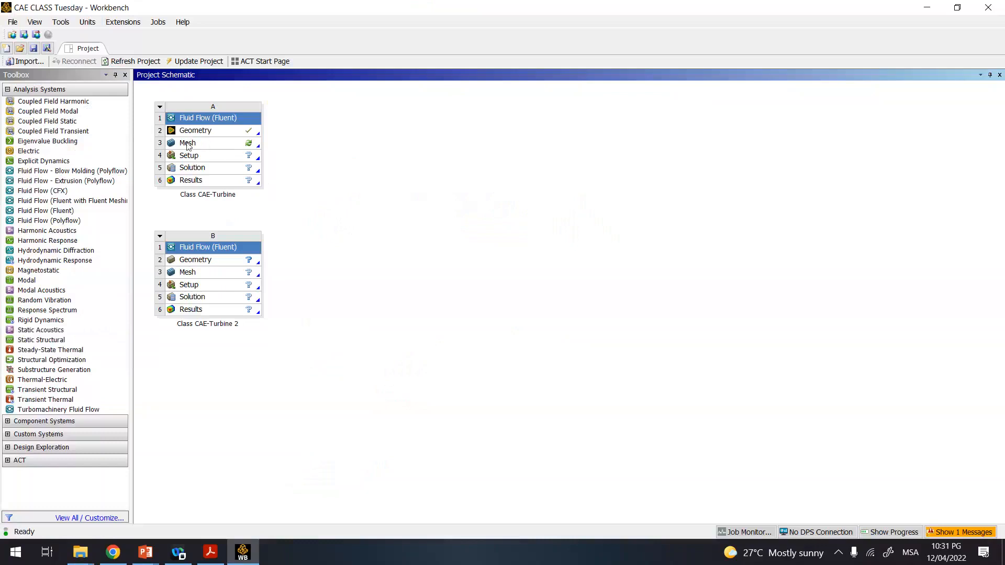
click(216, 145)
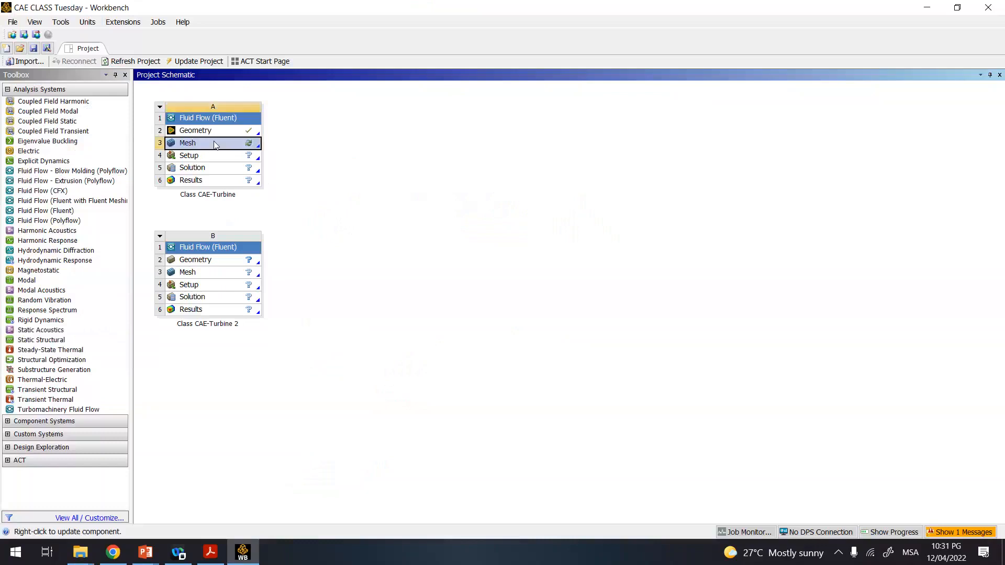
double_click(215, 144)
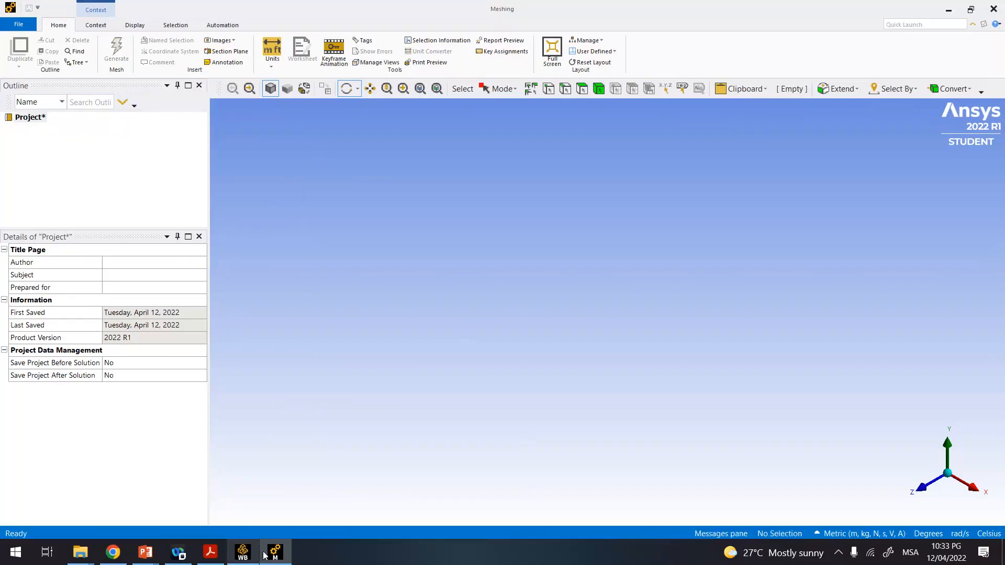
mouse_move(266, 554)
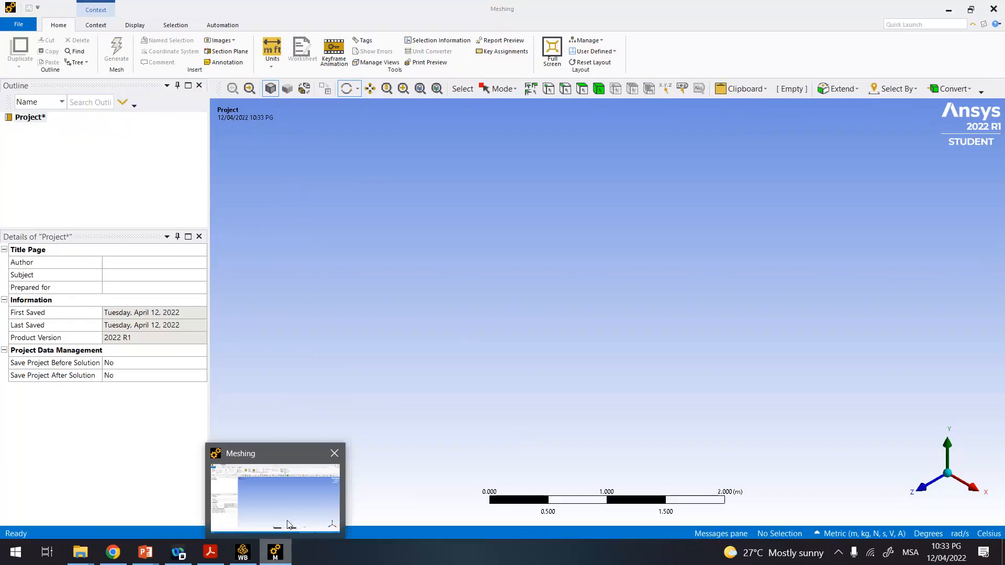
click(257, 554)
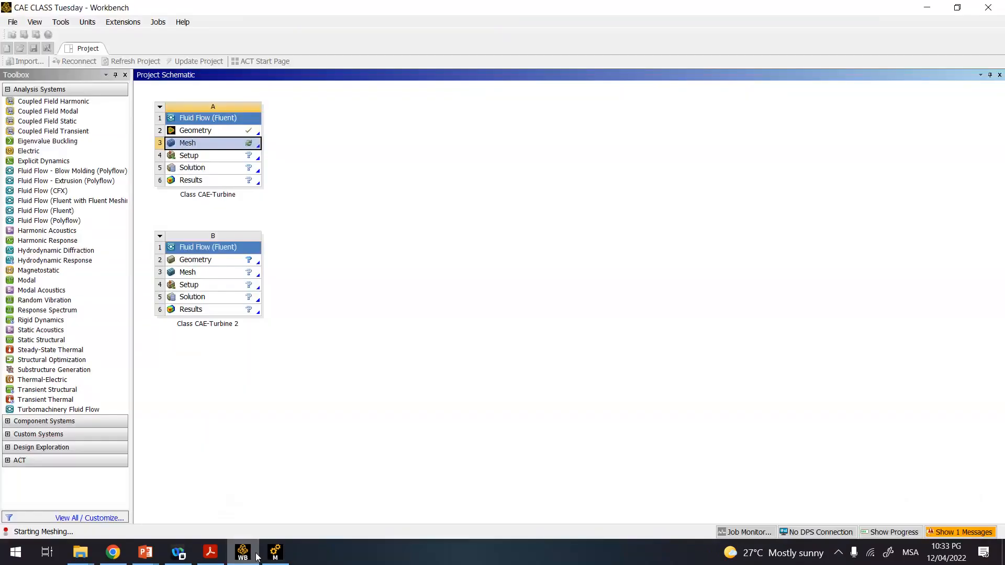
click(262, 556)
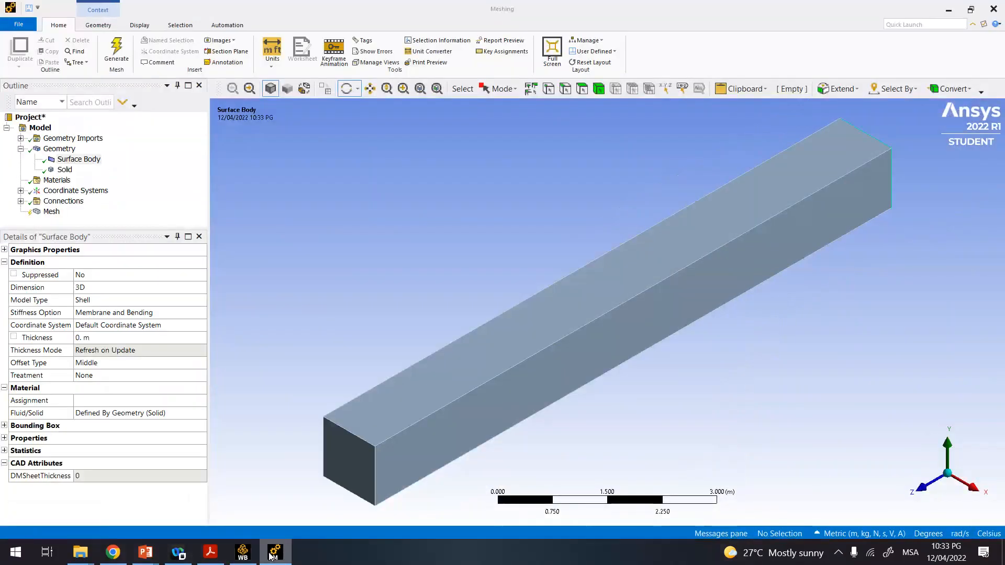
- Examine the model's Surface Body, its details and available actions, and view the duct from several angles
click(44, 129)
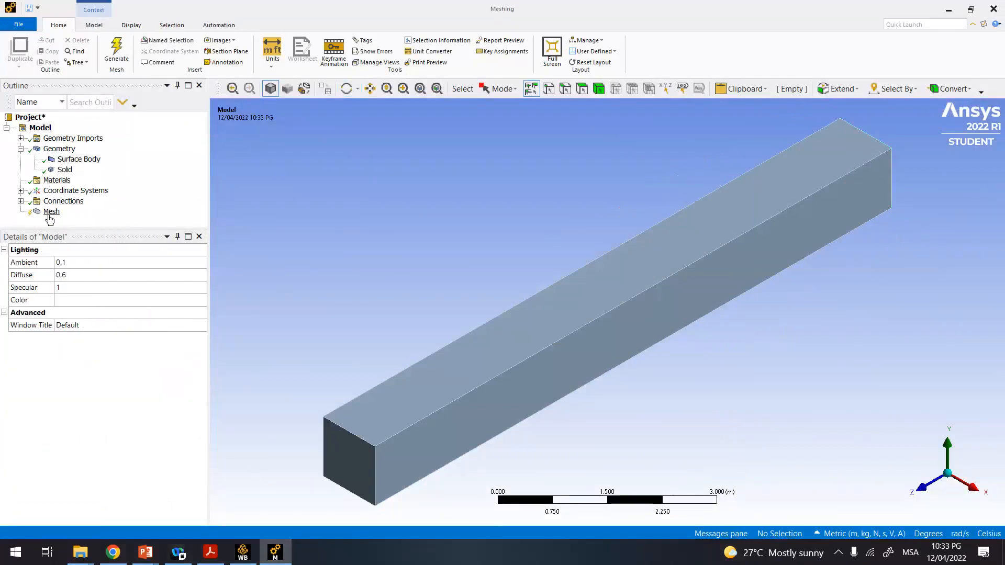
click(69, 161)
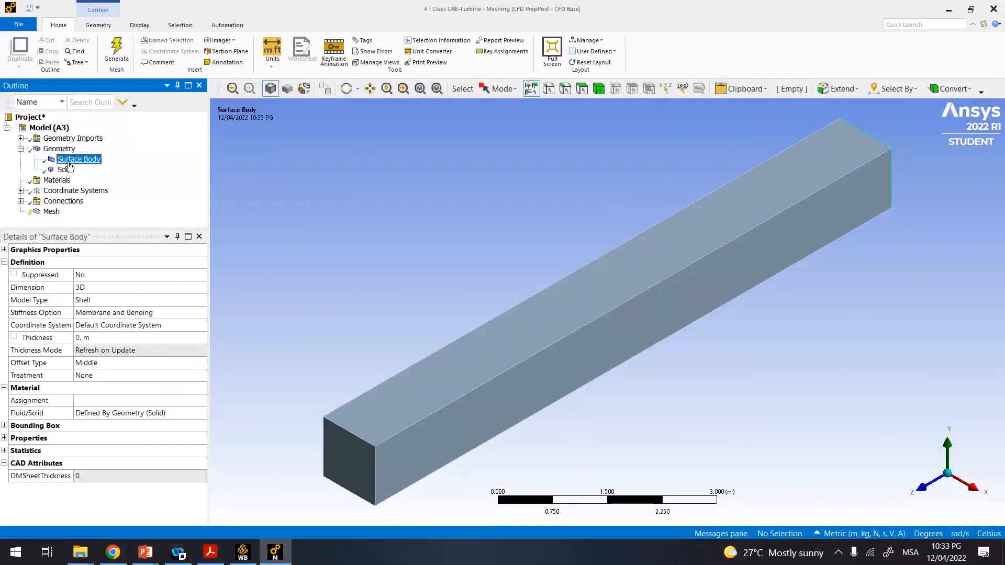
right_click(70, 165)
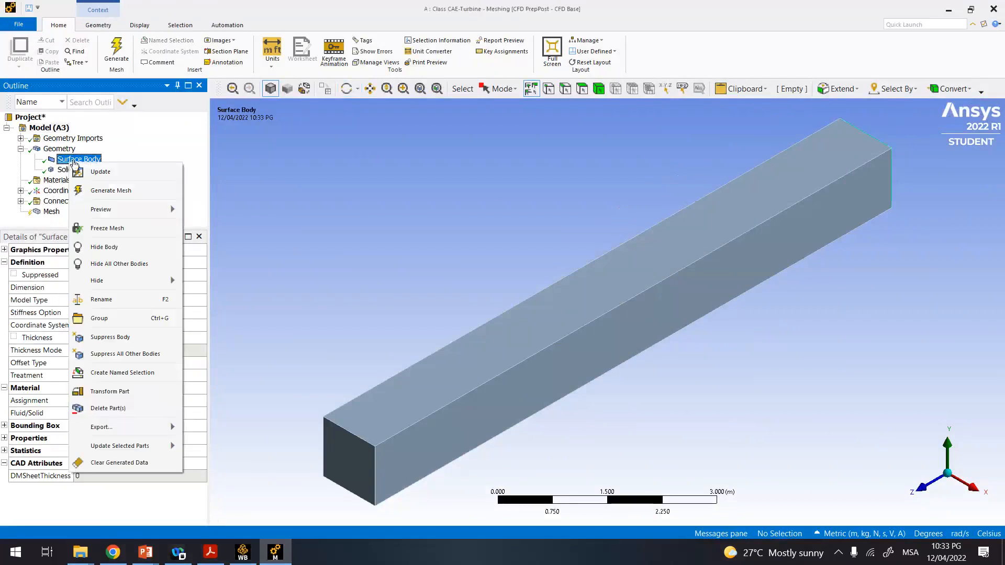
click(73, 162)
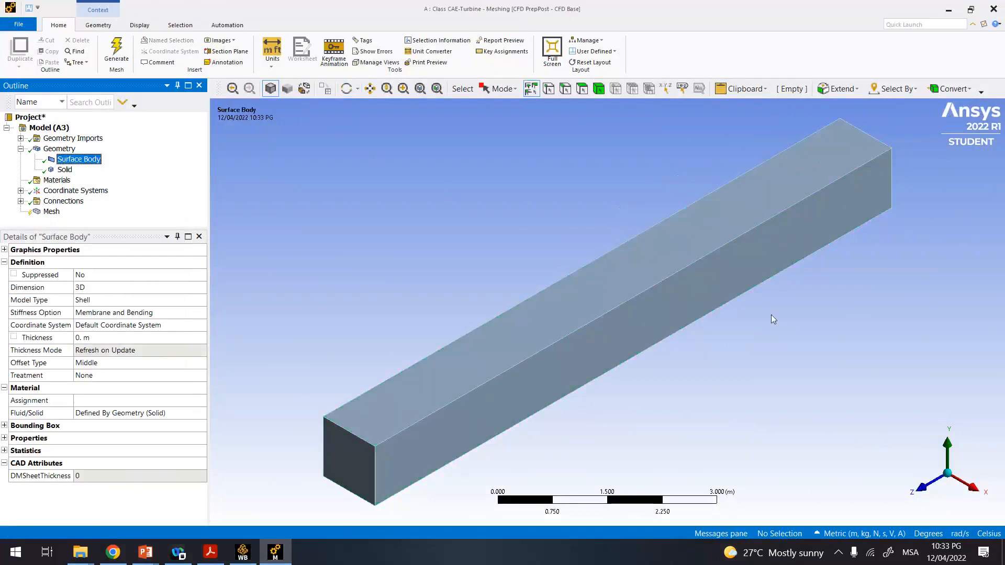
click(353, 92)
drag(424, 213, 617, 234)
drag(513, 239, 440, 190)
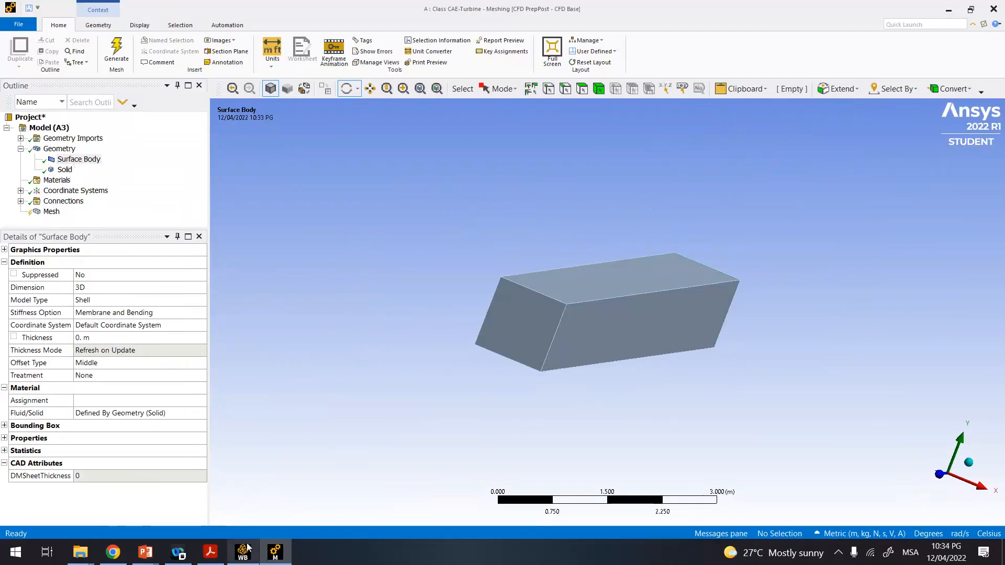
- Check the Workbench project schematic, return to Meshing, and inspect the Solid body's details and shape from different angles
mouse_move(247, 546)
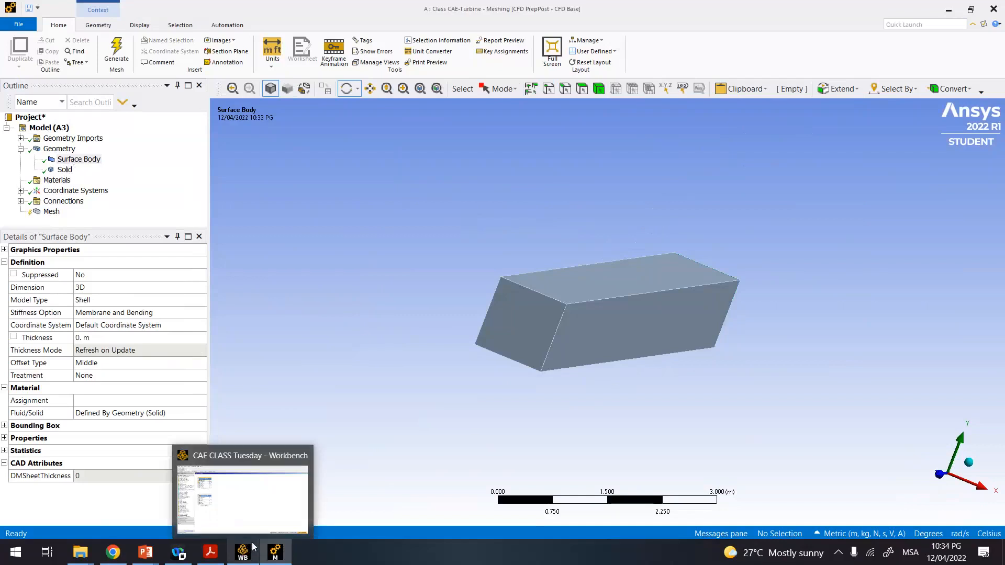
click(252, 523)
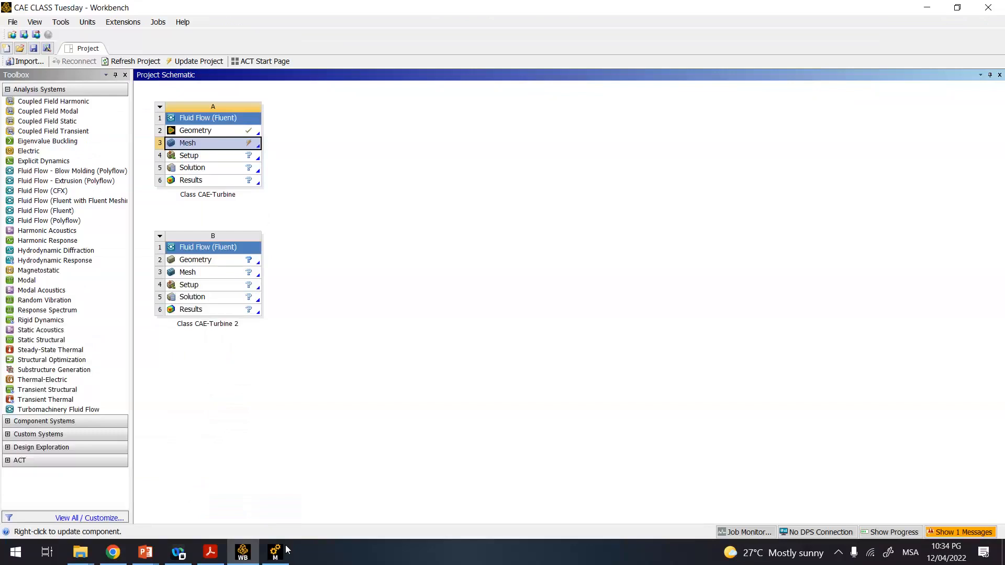
click(276, 552)
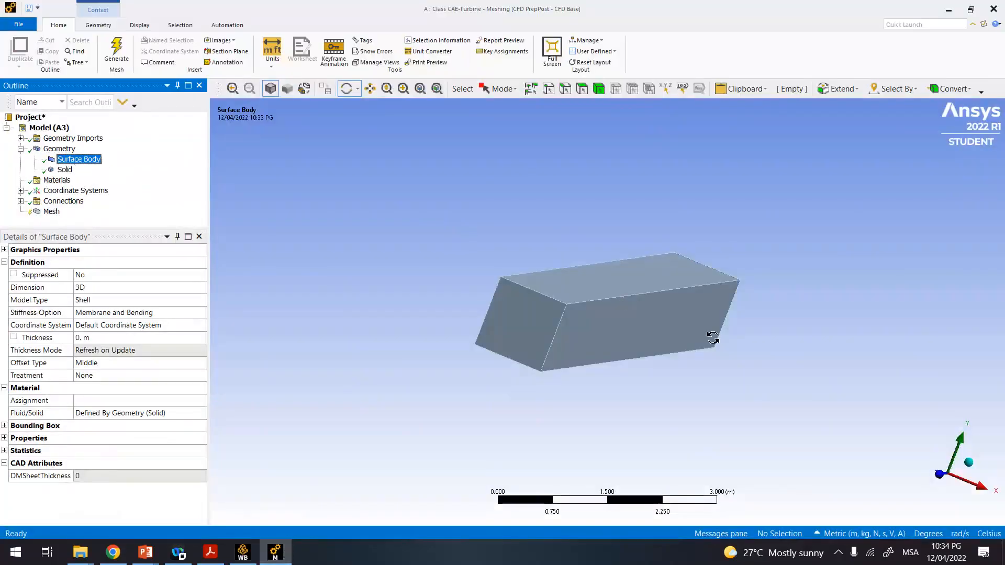
drag(708, 303, 329, 229)
click(65, 169)
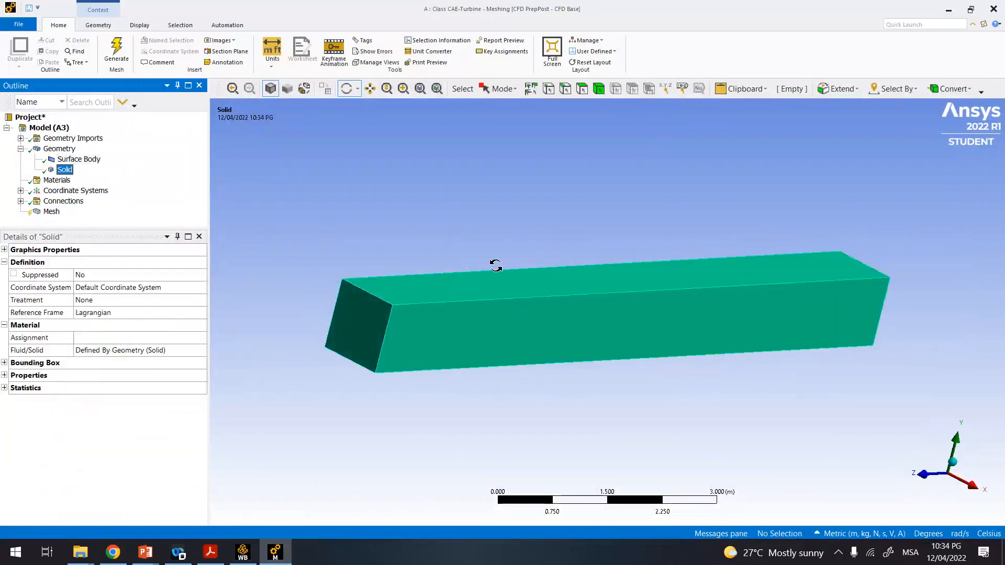
drag(502, 278, 343, 453)
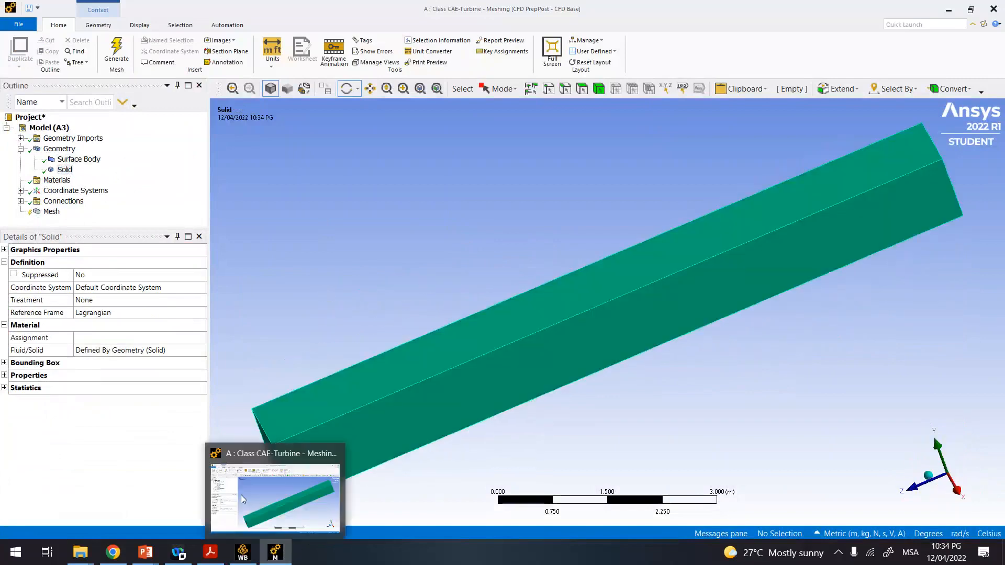
- Minimize Meshing, open the Class CAE-Turbine geometry in DesignModeler, and expand its bodies to select the Surface Body
click(948, 11)
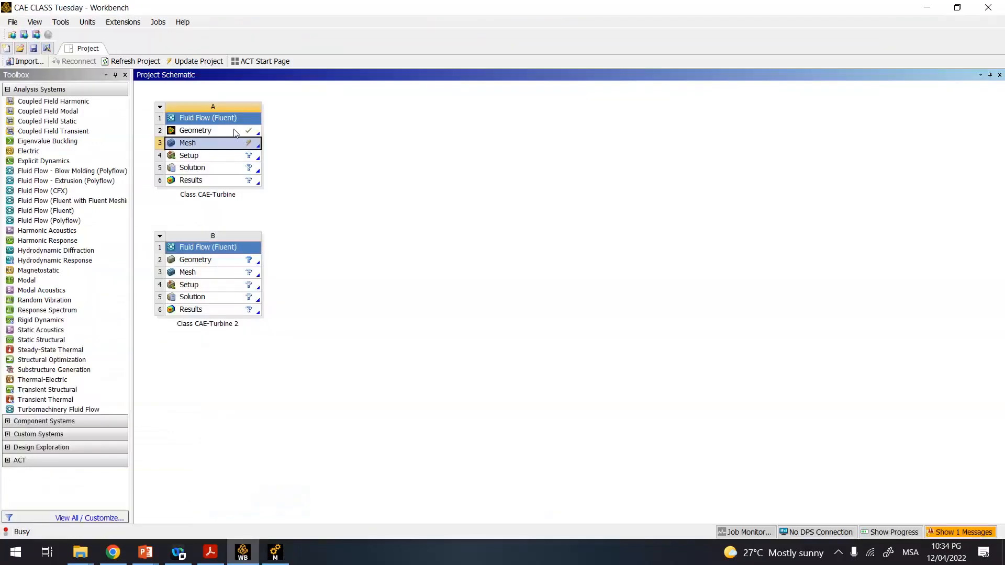
double_click(234, 132)
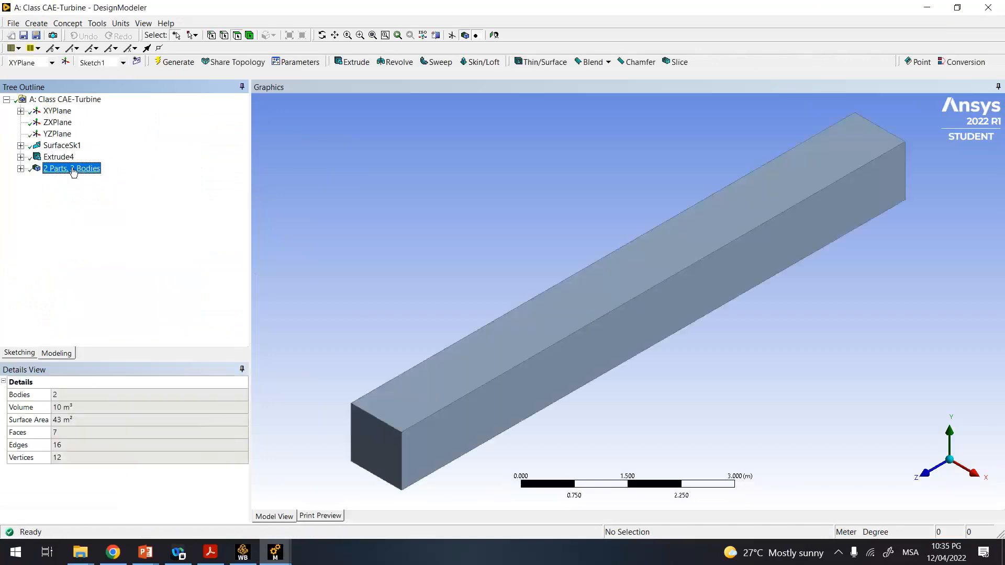
click(20, 168)
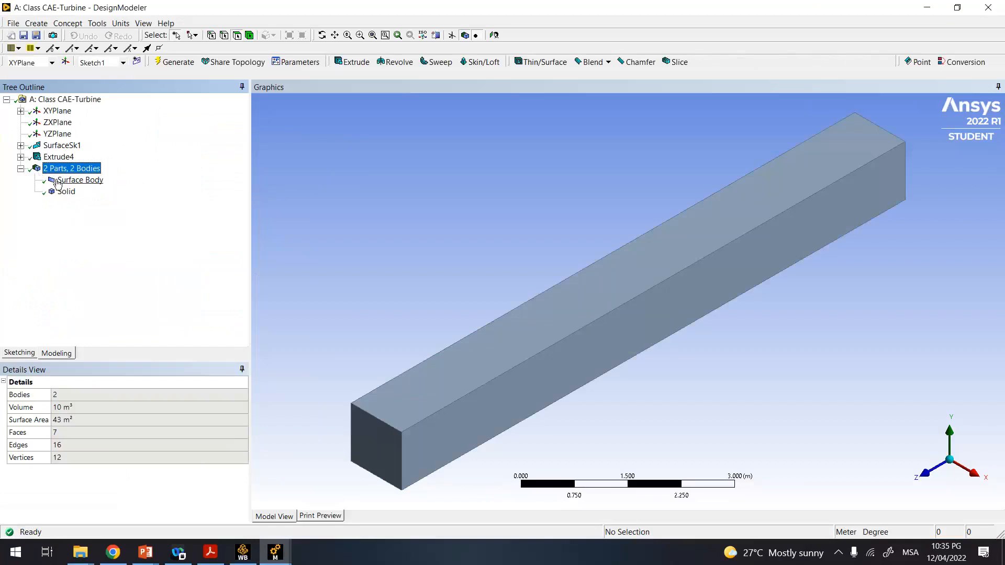
click(59, 181)
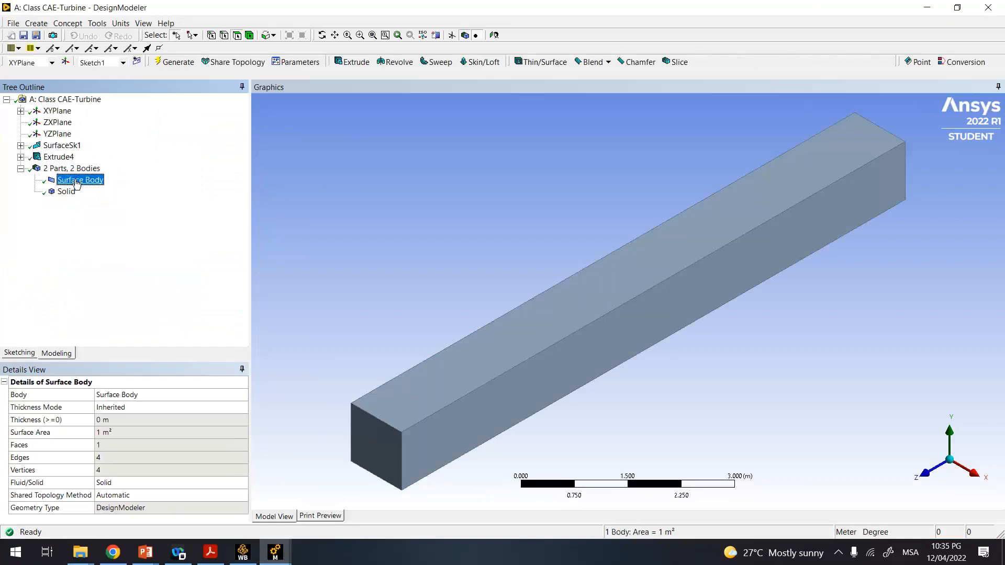
- Review the actions available for the Surface Body and the Solid in the model tree
right_click(76, 183)
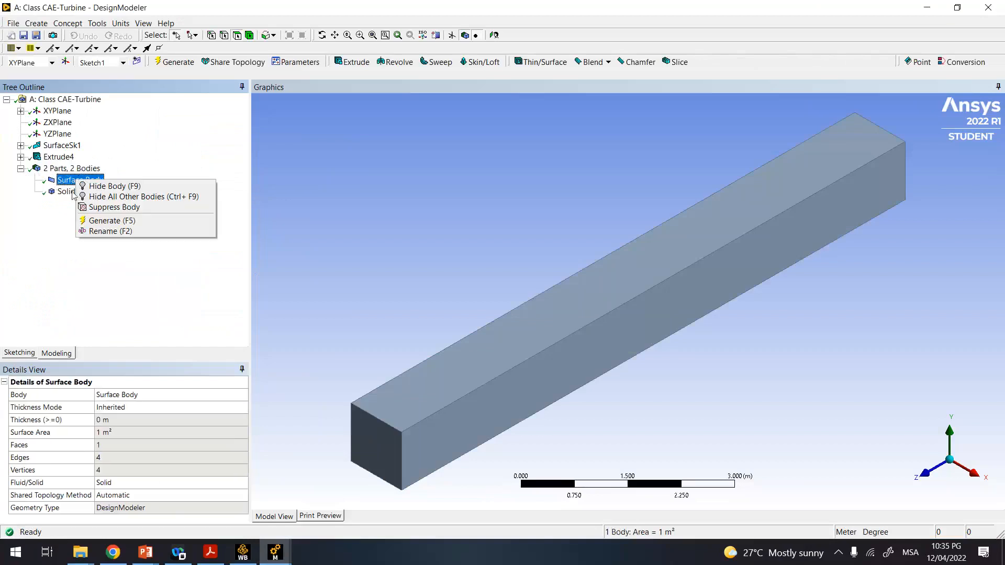
click(61, 210)
click(67, 192)
right_click(68, 192)
key(Escape)
- Delete the SurfaceSk1 feature from the Class CAE-Turbine geometry
click(66, 146)
right_click(71, 147)
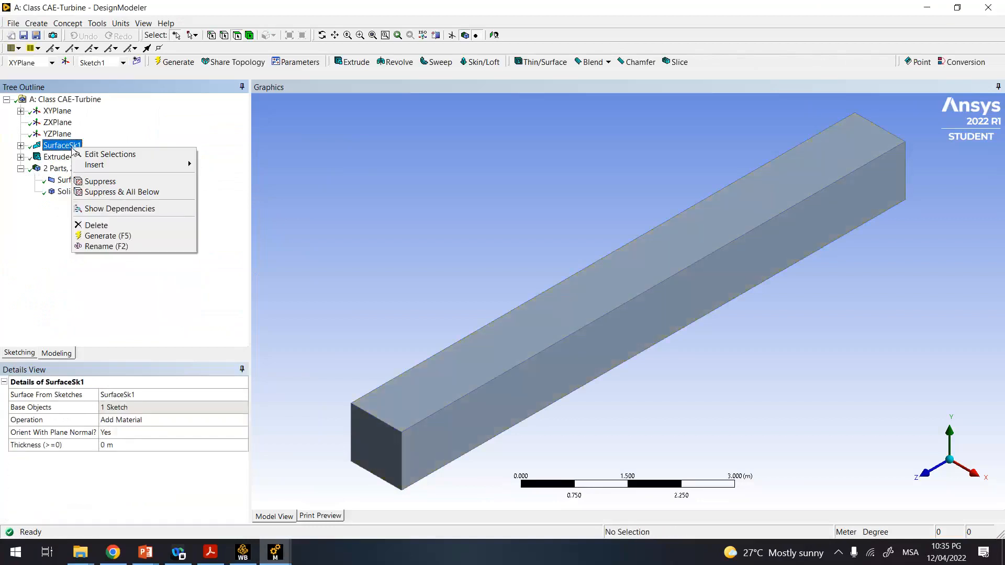
click(90, 225)
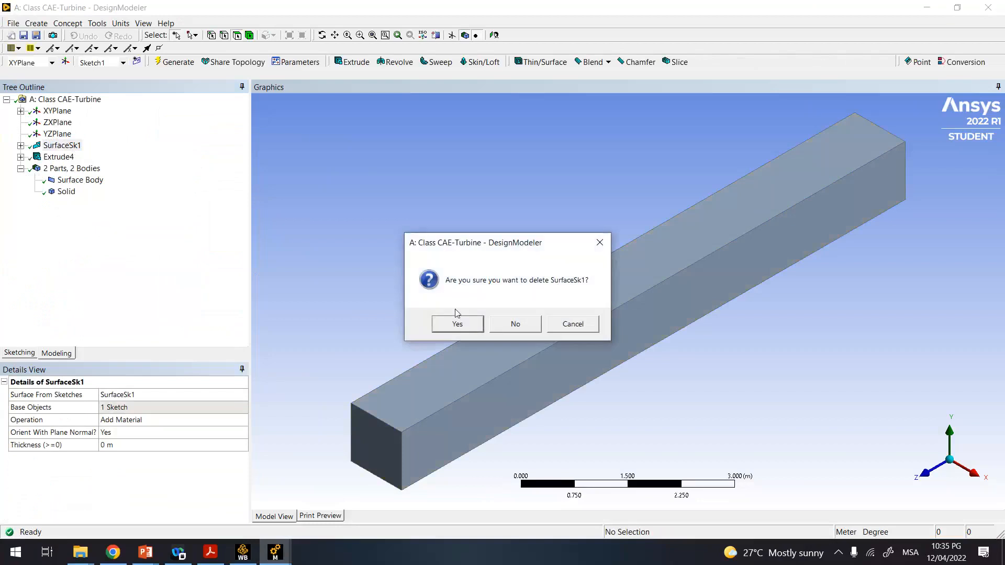
click(444, 321)
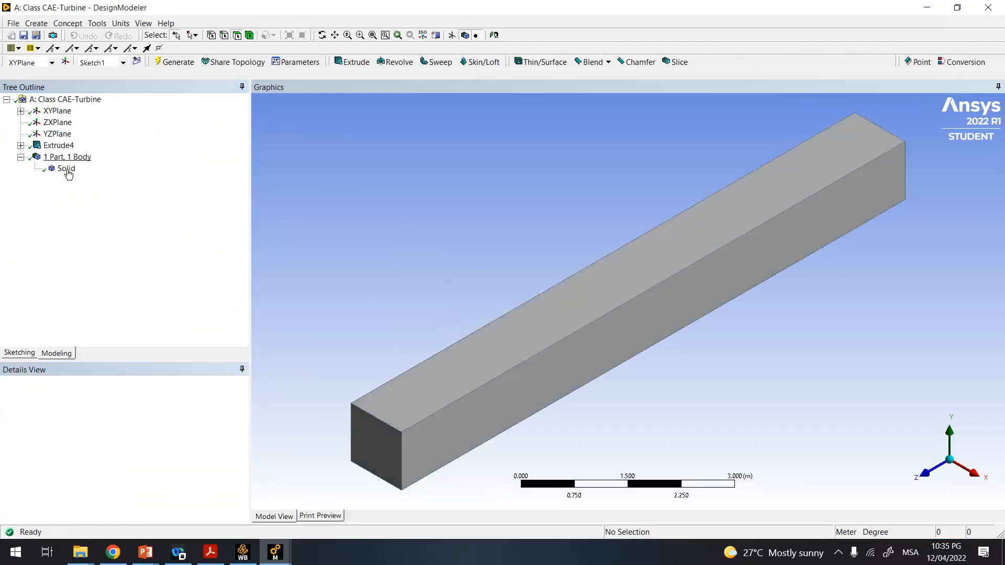
- Inspect the remaining Solid body of the duct and set its Fluid/Solid property to Fluid
click(66, 168)
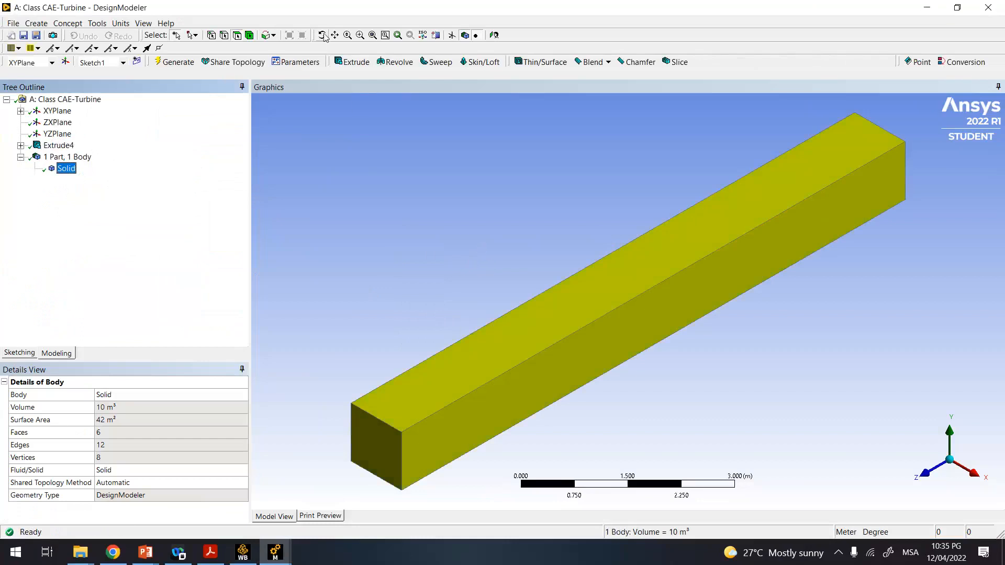
click(560, 197)
mouse_move(561, 197)
middle_down()
mouse_move(476, 230)
mouse_move(567, 202)
mouse_move(612, 168)
mouse_move(542, 200)
middle_up()
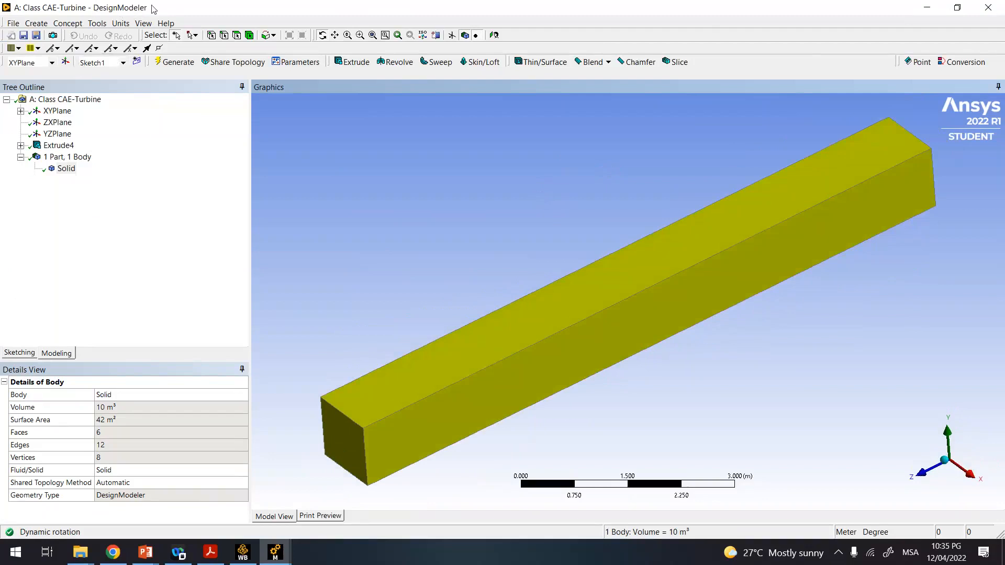
middle_drag(345, 264, 307, 267)
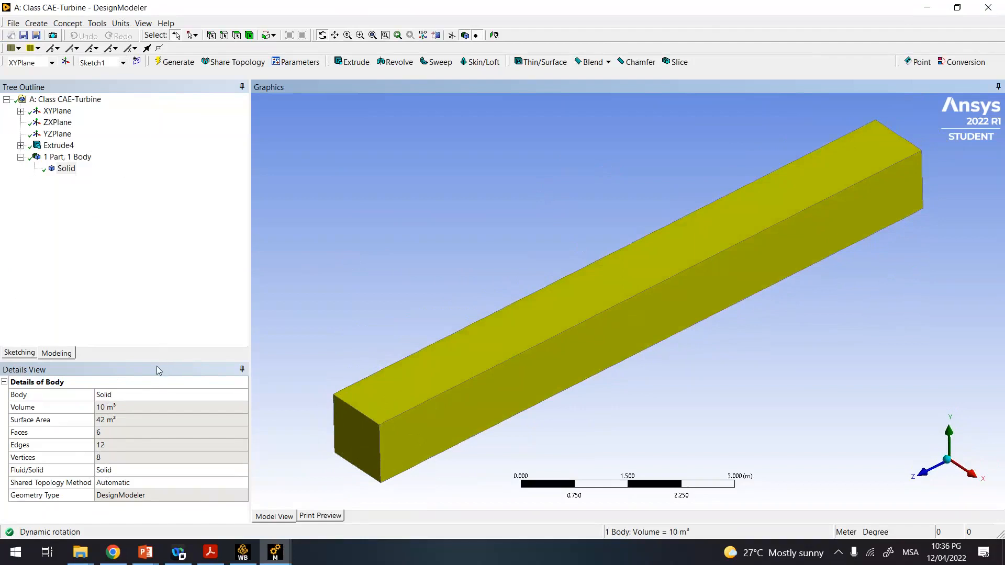
click(163, 474)
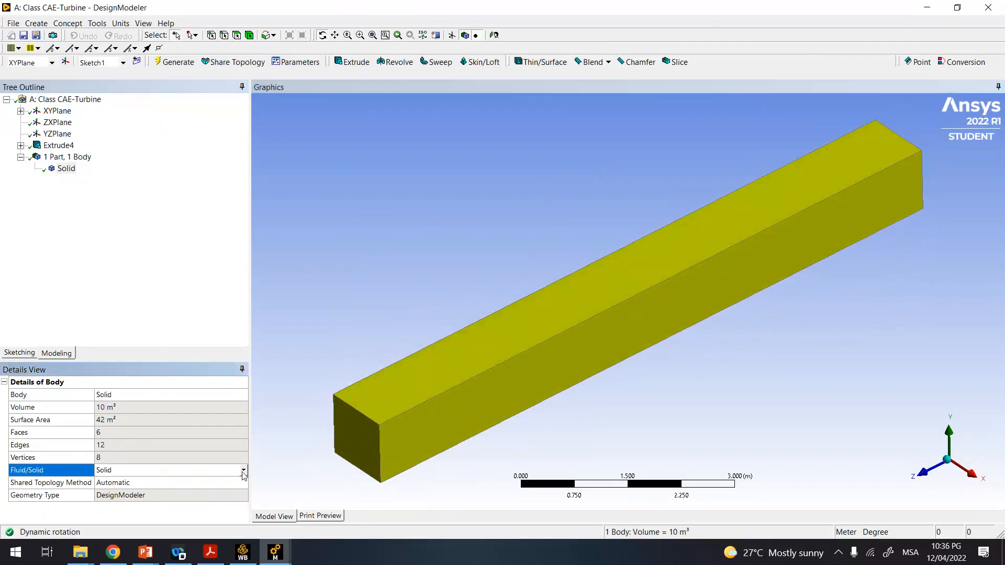
click(243, 470)
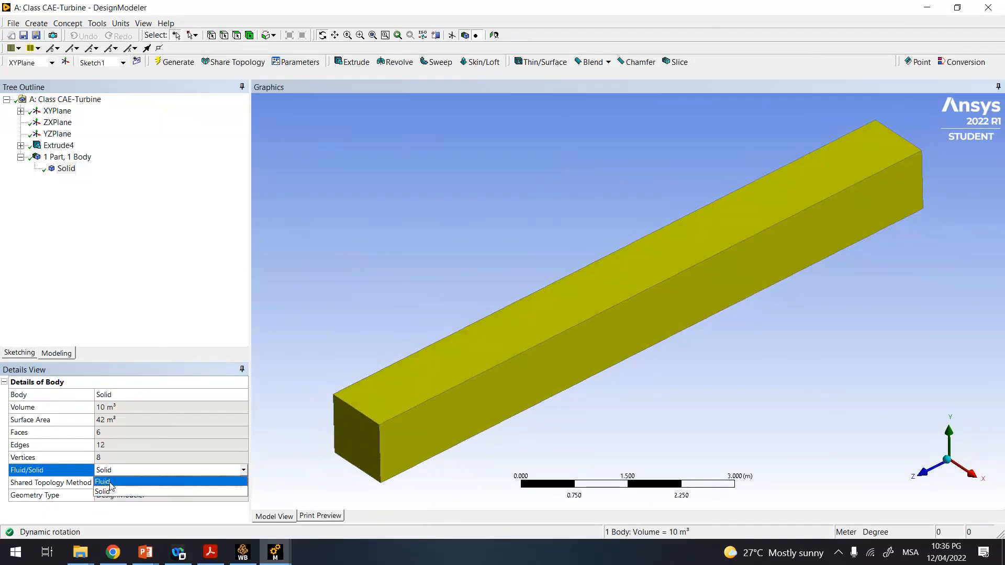
click(110, 482)
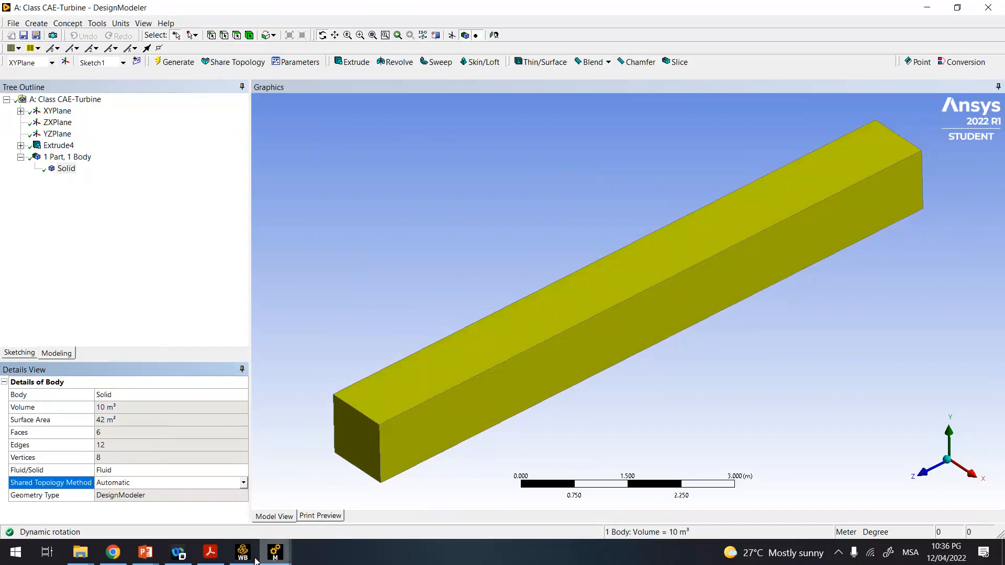
- Minimize DesignModeler, check the Workbench schematic, and switch to the Class CAE-Turbine Meshing window
click(929, 7)
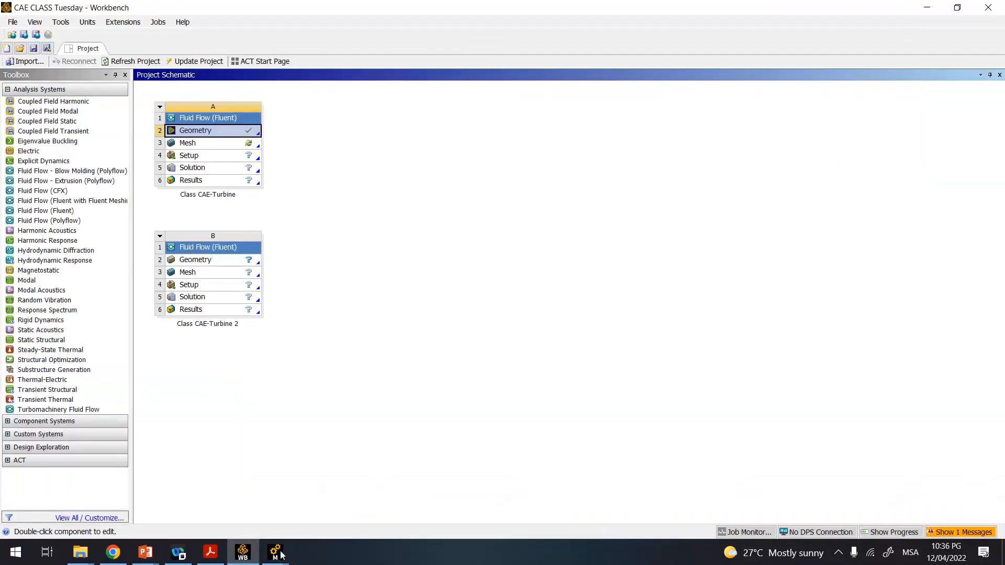
mouse_move(274, 552)
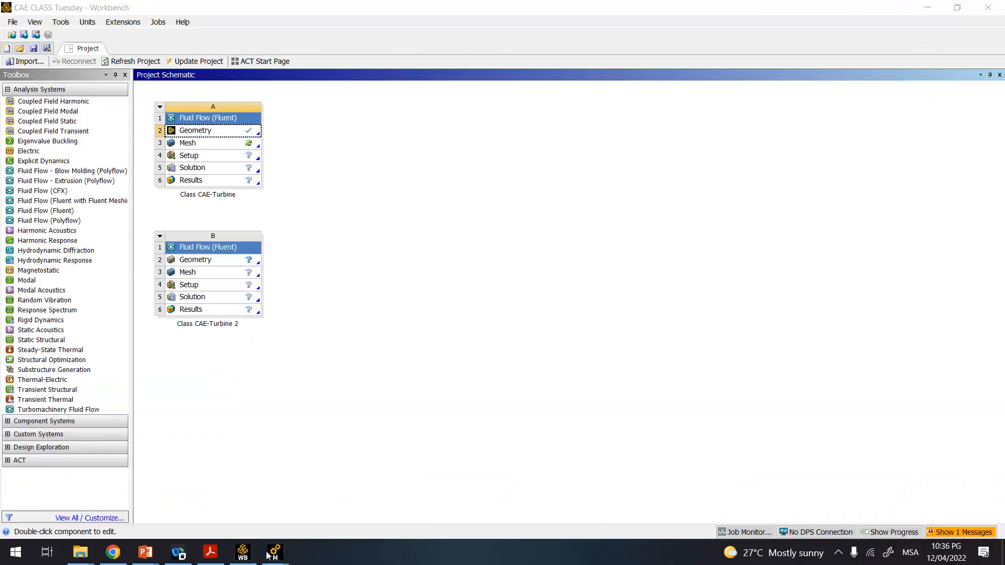
click(249, 557)
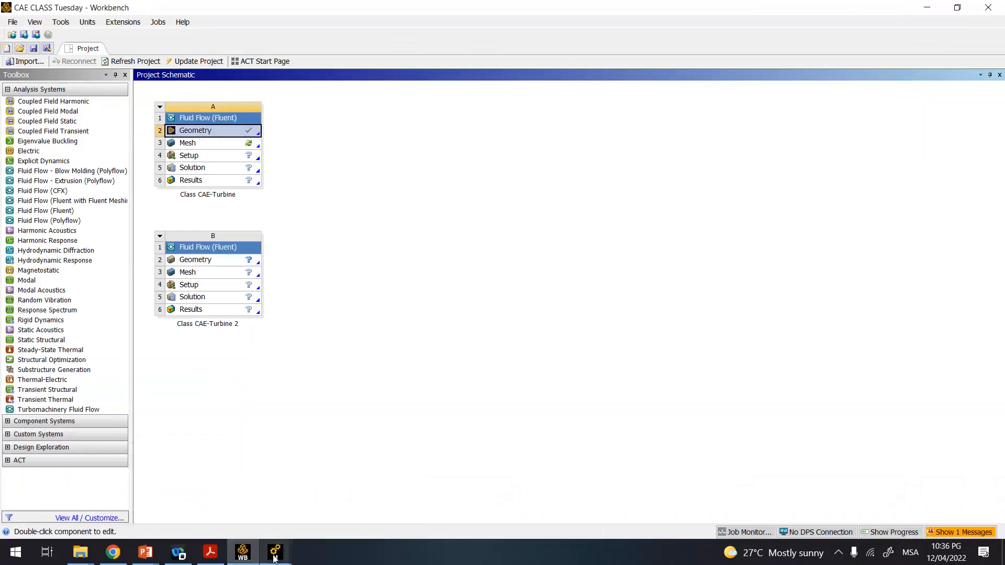
click(274, 556)
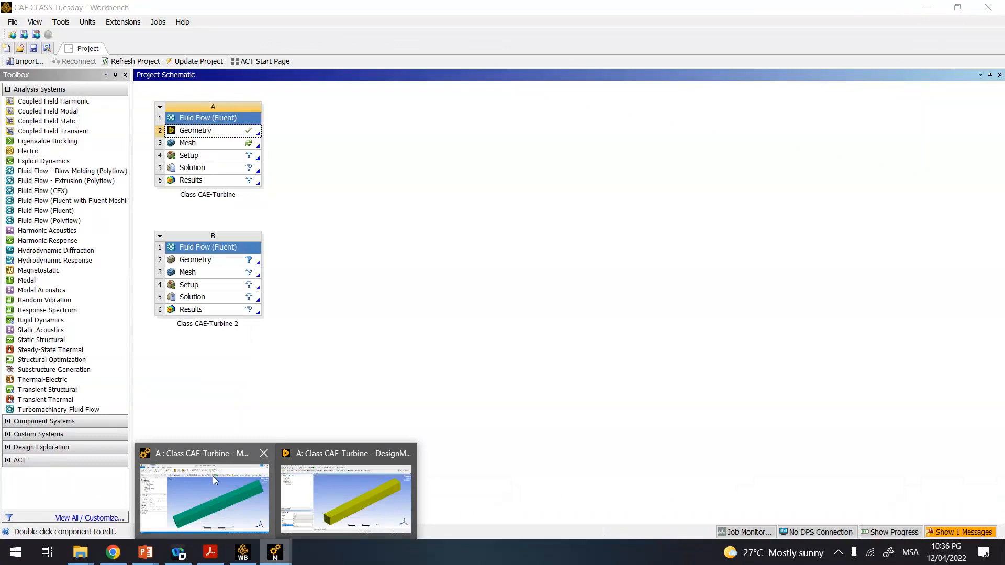
click(212, 475)
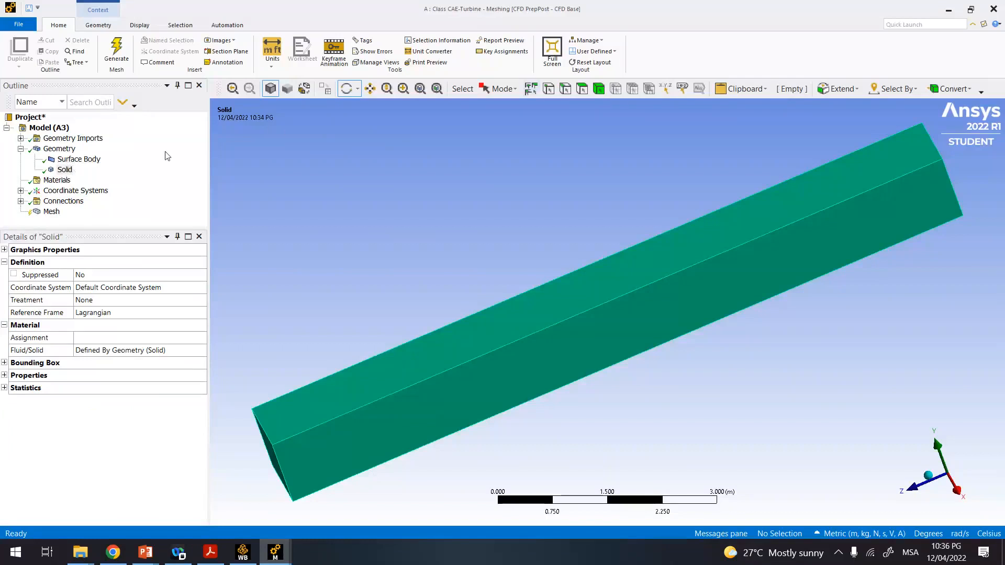
- Check the Workbench schematic, return to the Class CAE-Turbine Meshing window, and close it
click(244, 552)
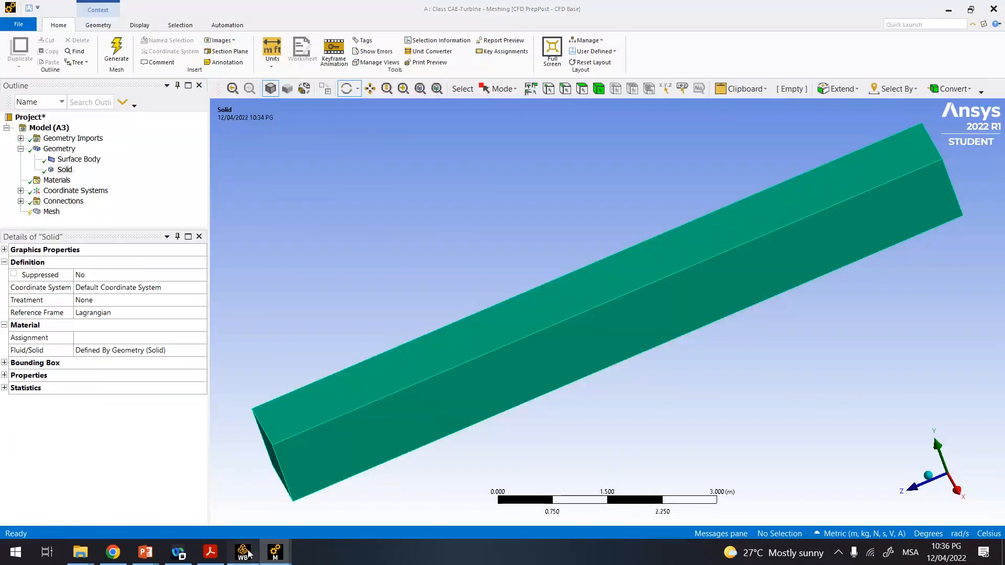
click(276, 553)
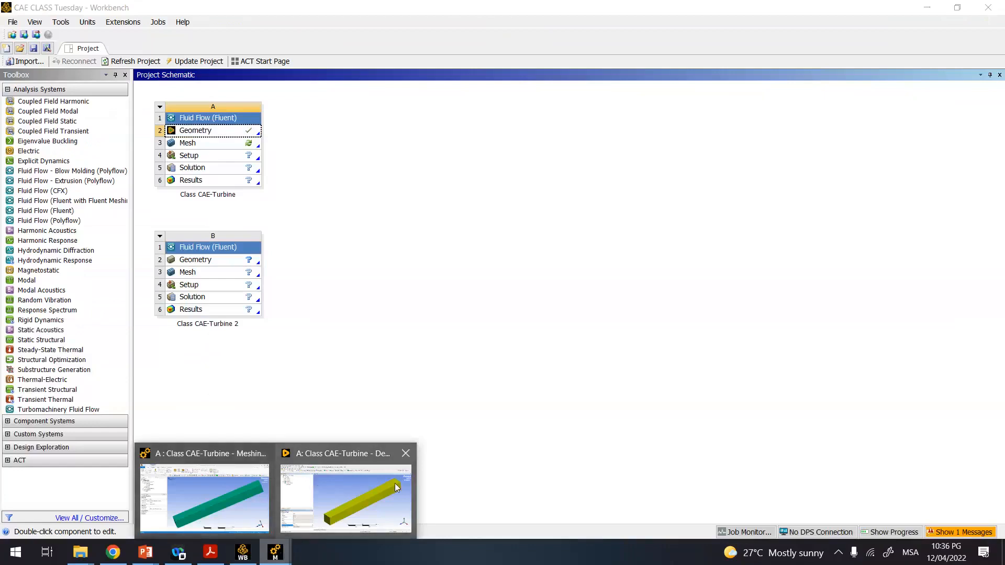
click(204, 497)
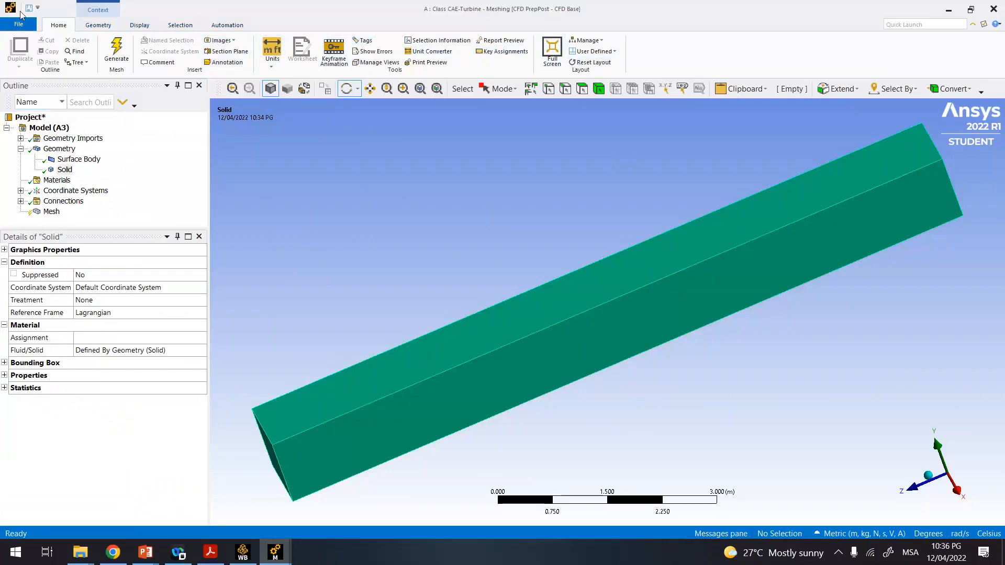
click(997, 12)
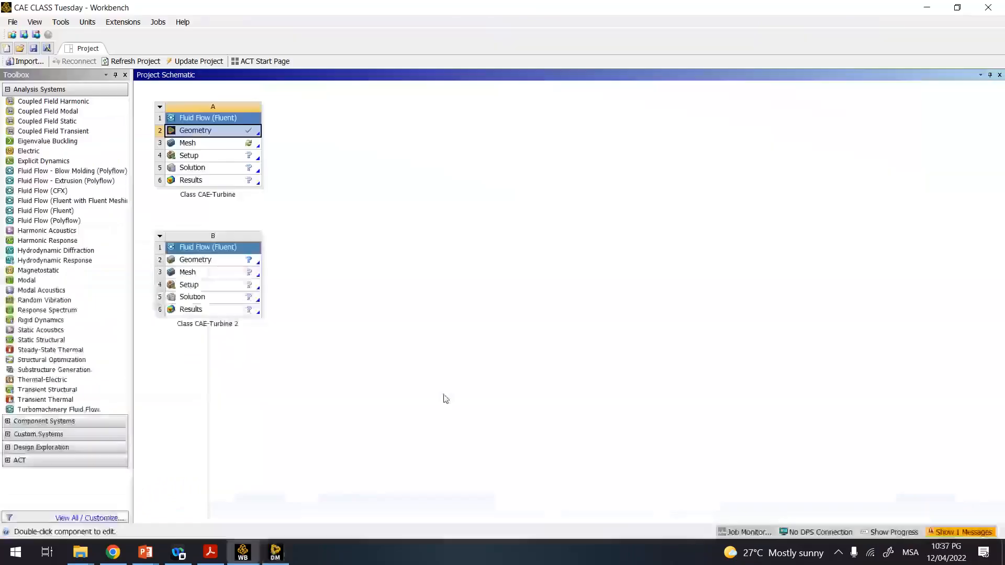
- Reopen the Class CAE-Turbine mesh from the Workbench schematic, re-reading the upstream data, and check the Workbench messages
click(225, 145)
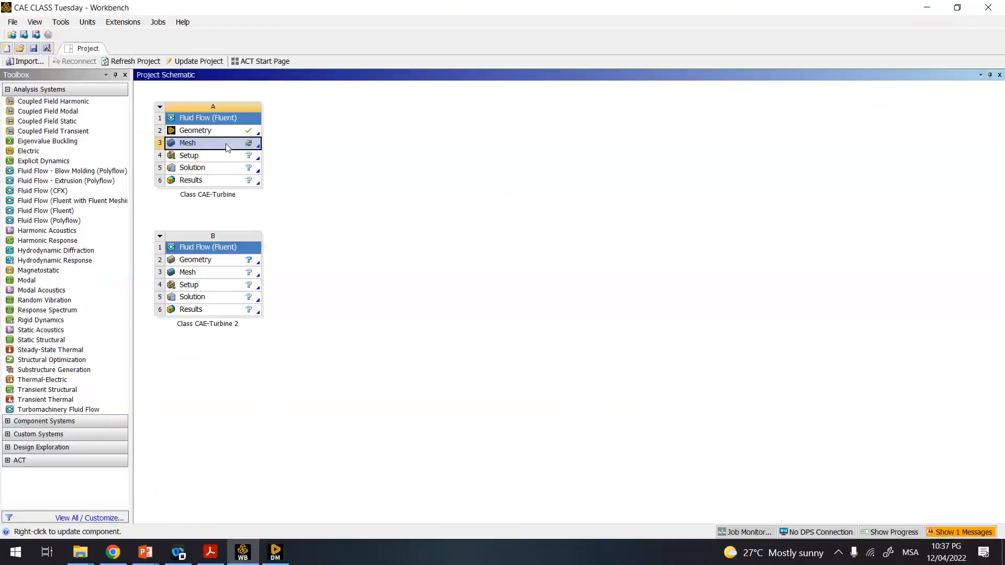
double_click(228, 145)
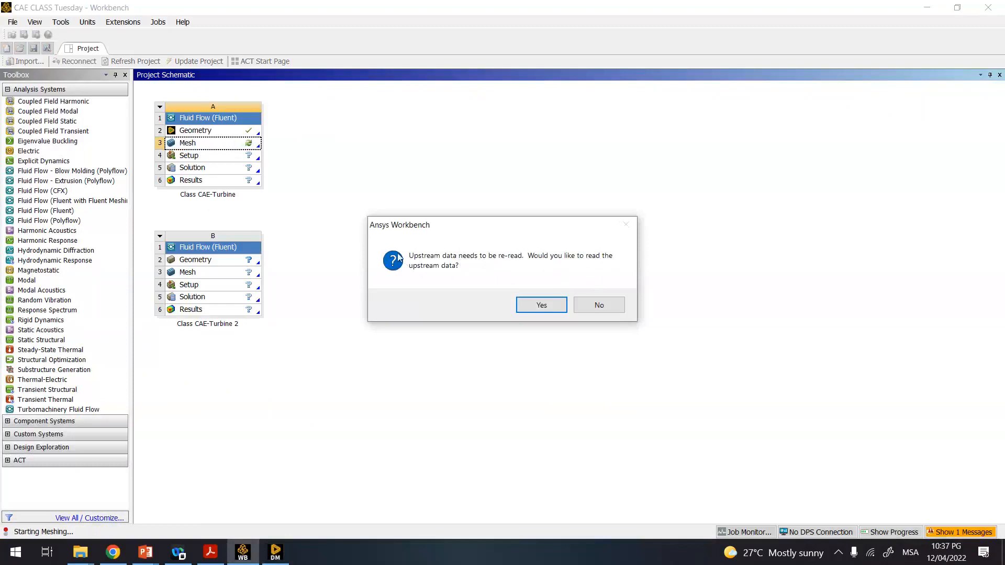
click(541, 307)
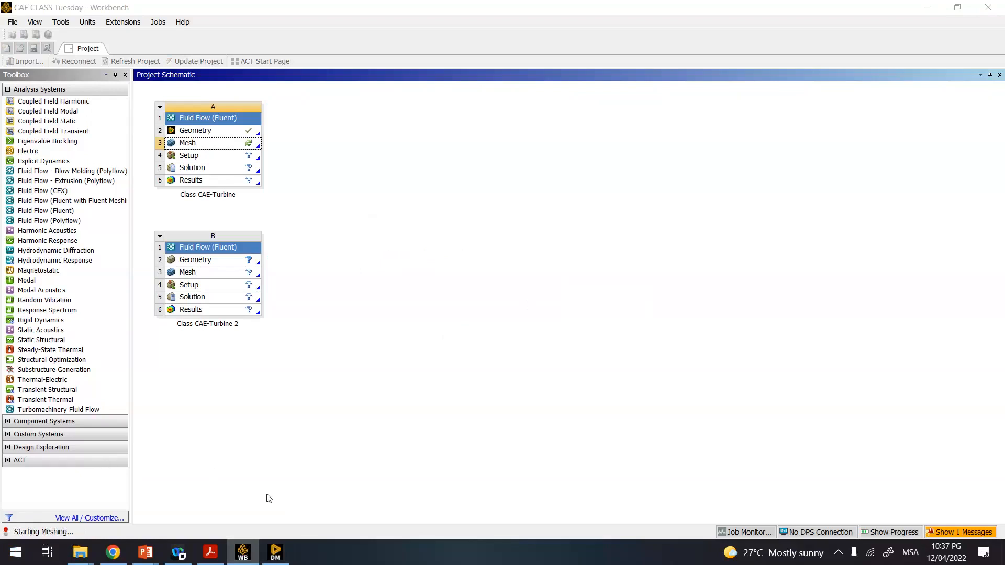
mouse_move(276, 552)
click(967, 532)
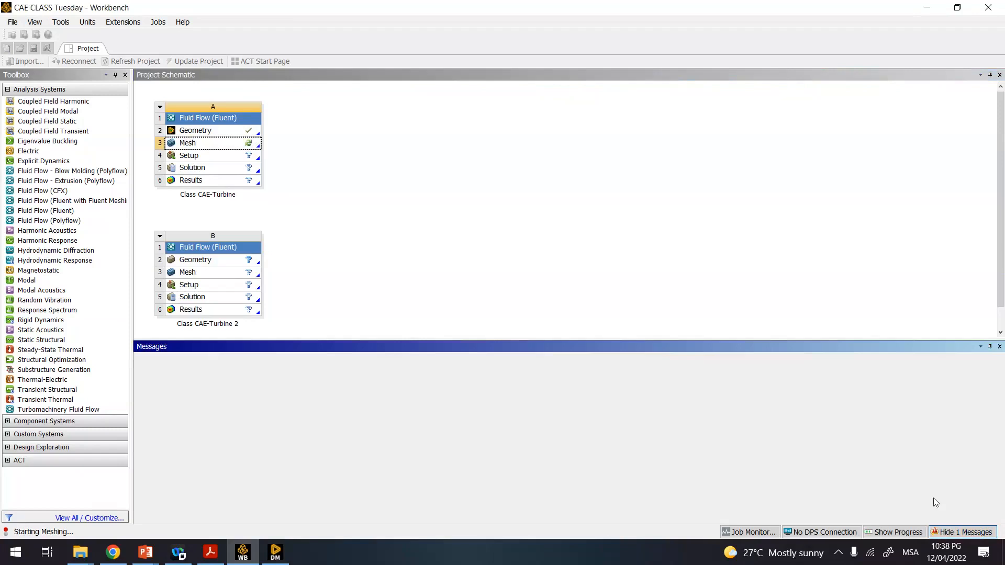
click(953, 532)
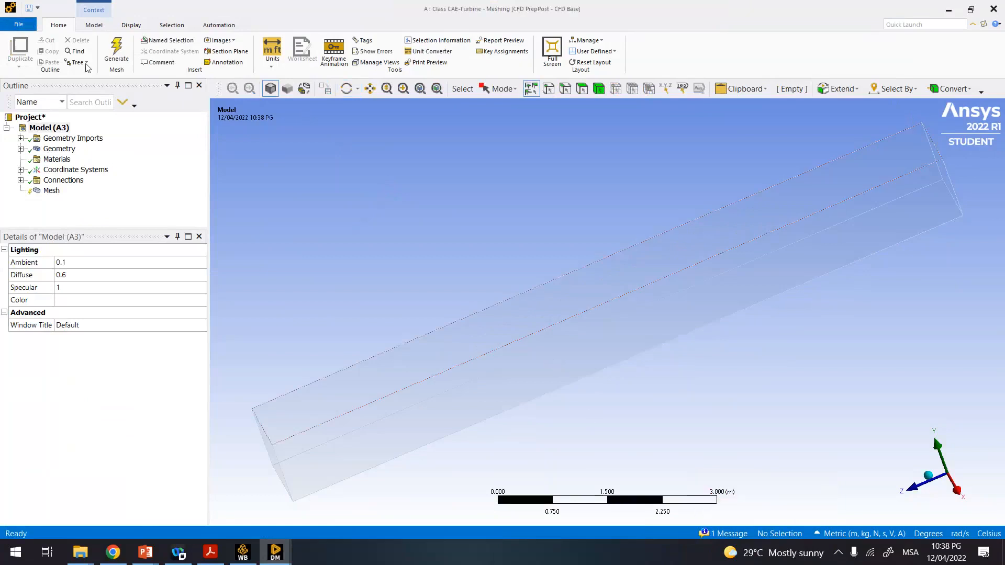
- Review the file, model, display, selection and automation commands available in Meshing
click(19, 24)
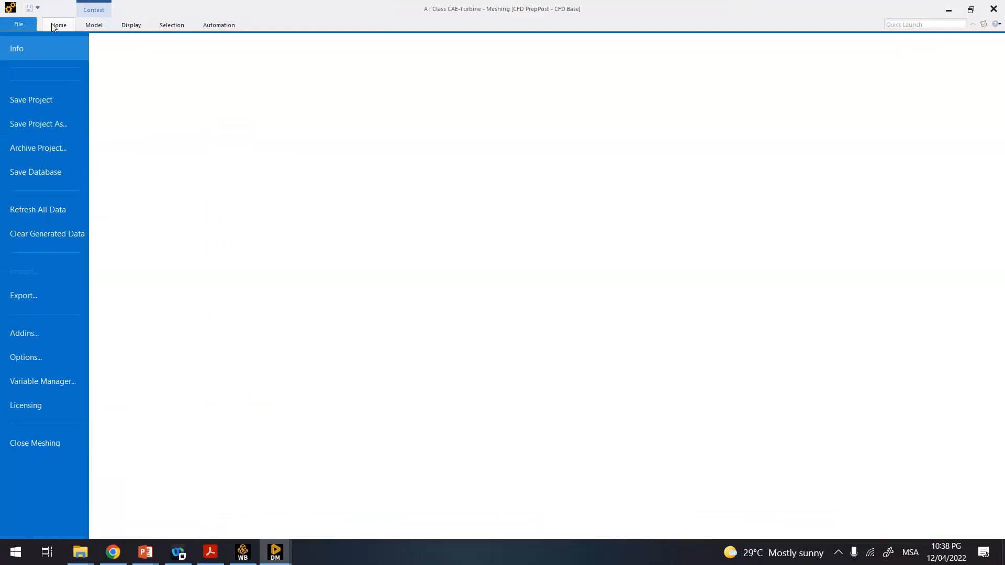
click(51, 23)
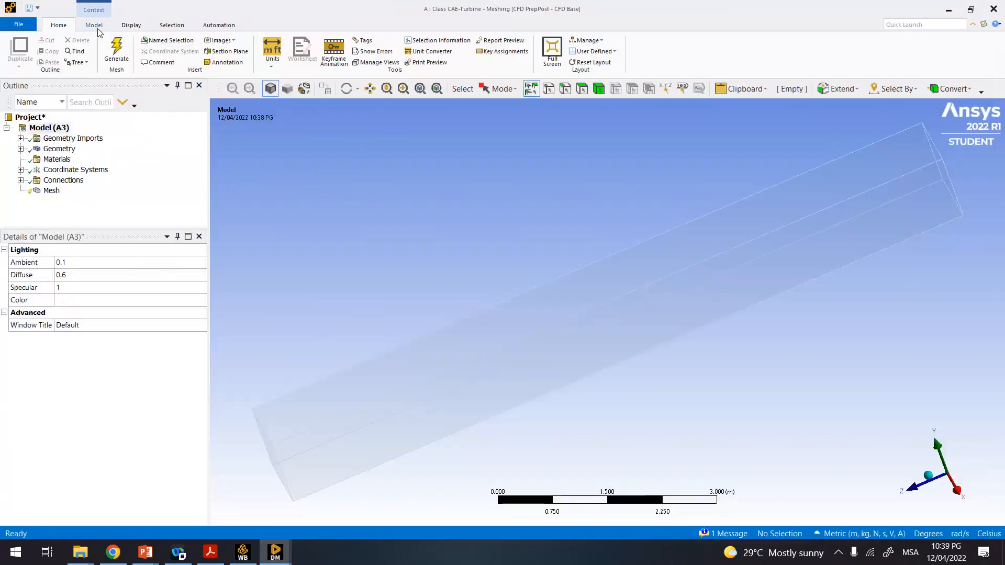
click(96, 28)
click(133, 26)
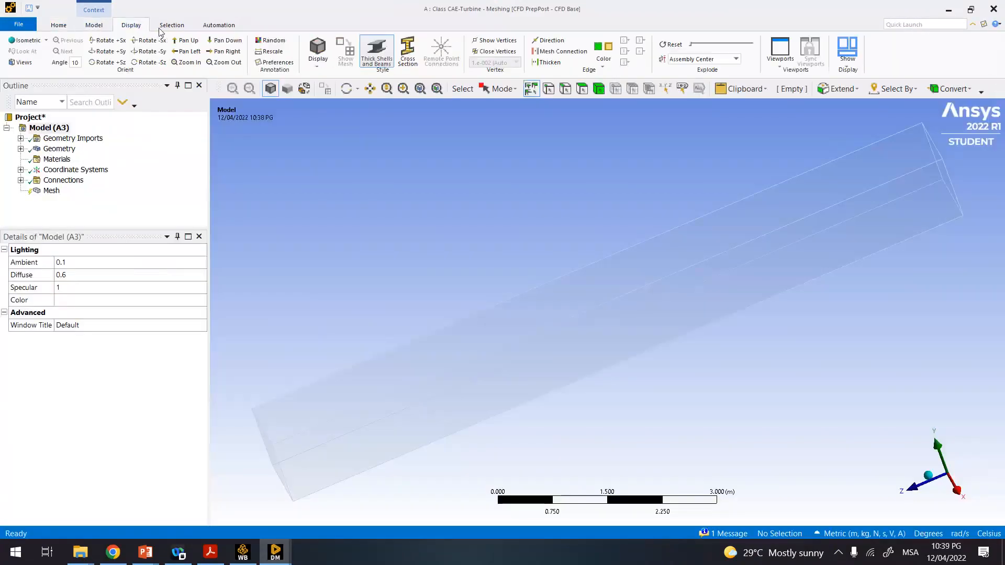
click(168, 26)
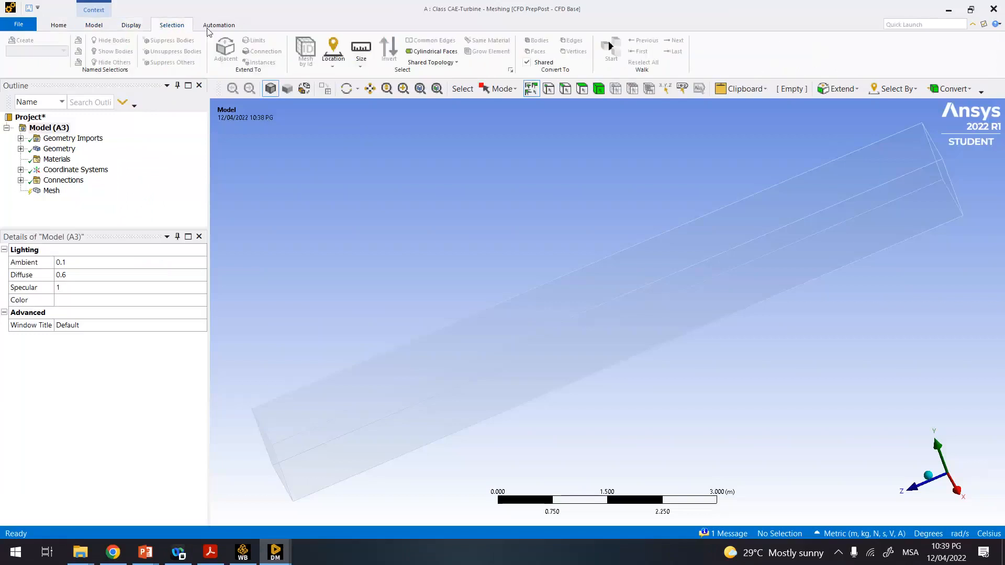
click(209, 28)
click(172, 27)
click(95, 25)
click(58, 25)
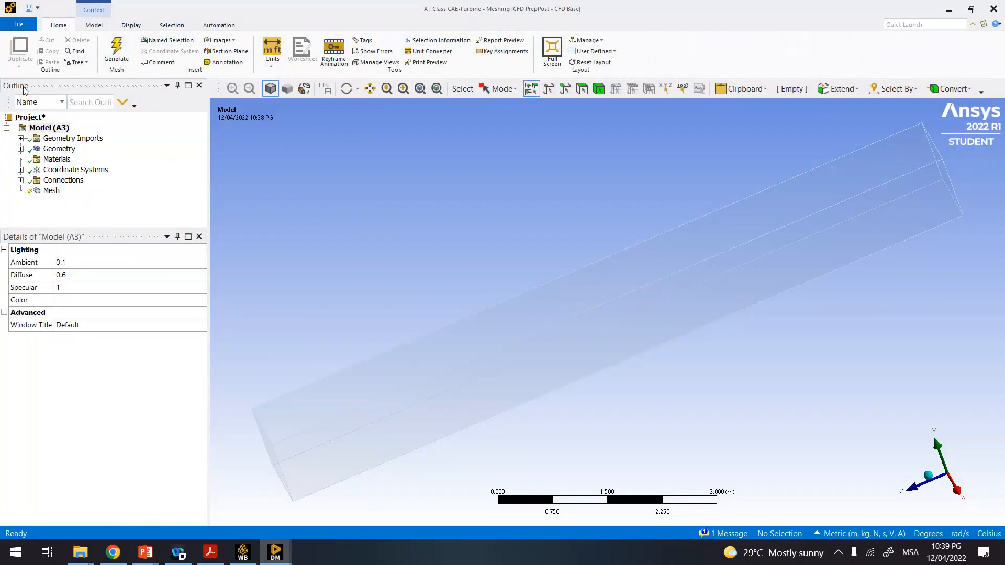
- Inspect the details of Geometry, Materials, Coordinate Systems, Connections and Mesh in the model tree
click(61, 149)
click(64, 161)
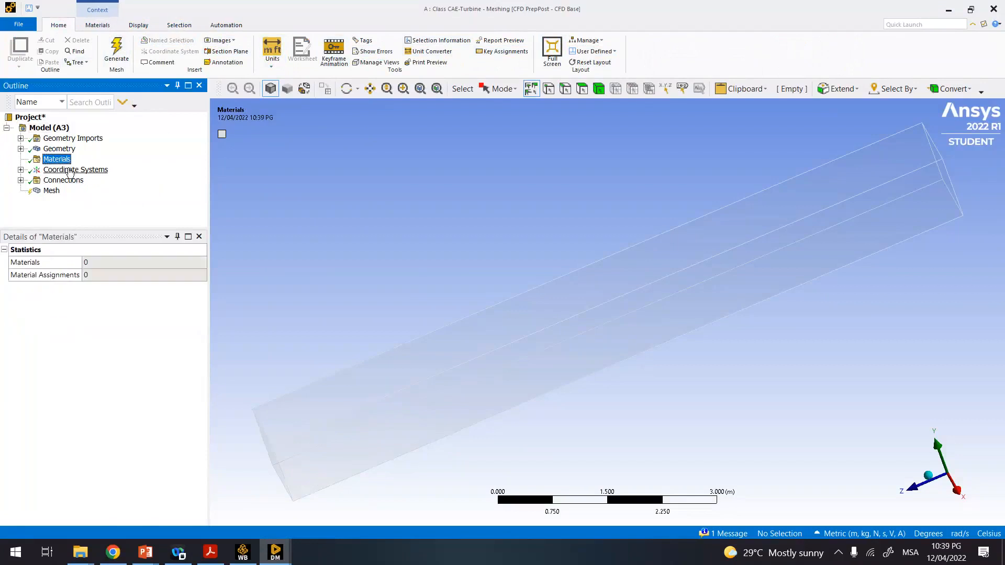
click(68, 172)
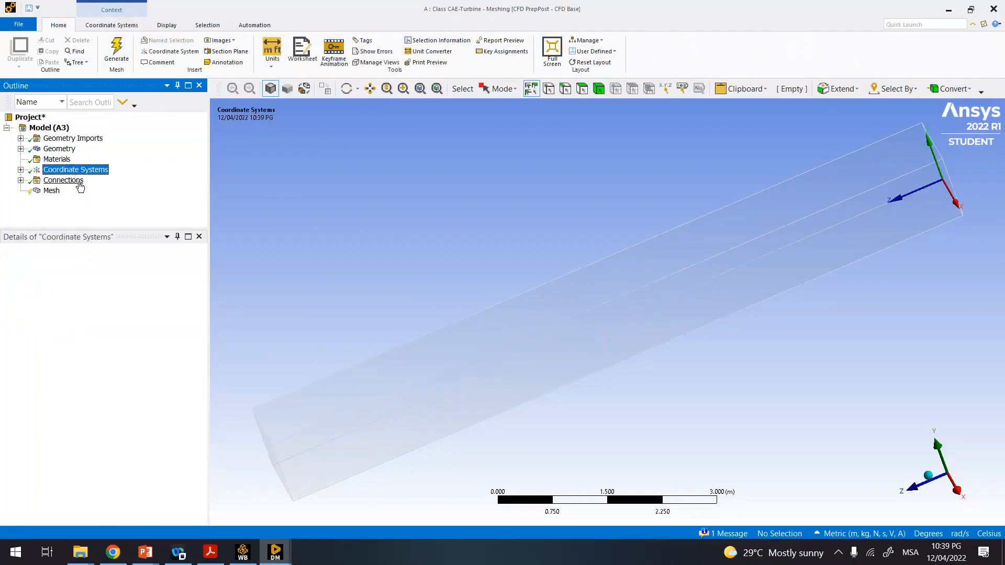
click(79, 182)
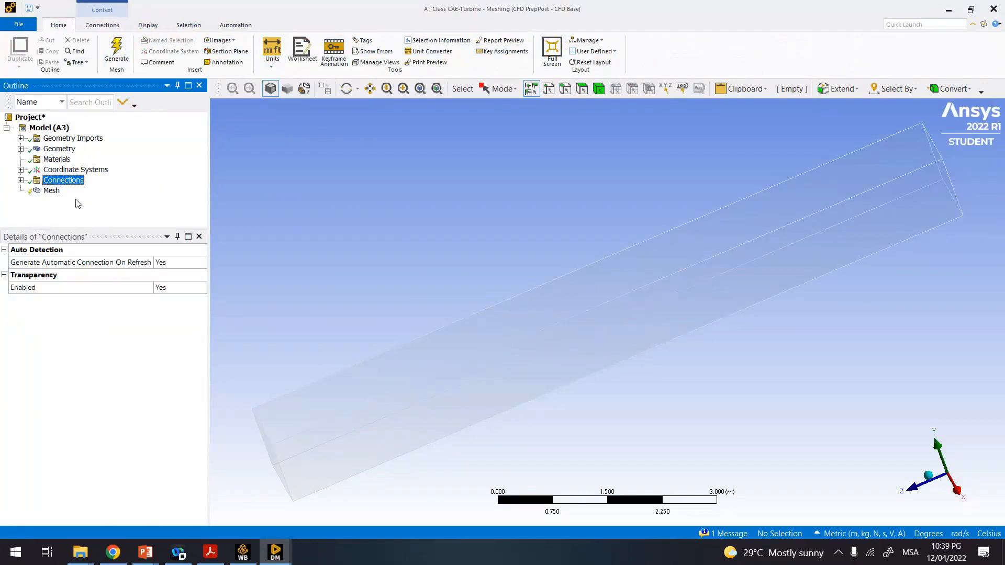
click(53, 192)
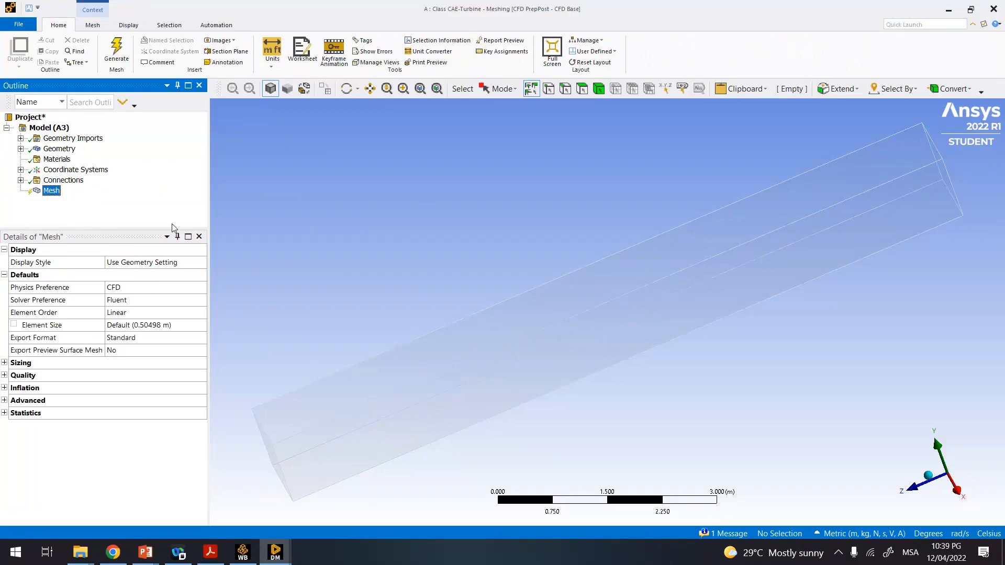
- Generate the duct mesh with the default element size
right_click(48, 196)
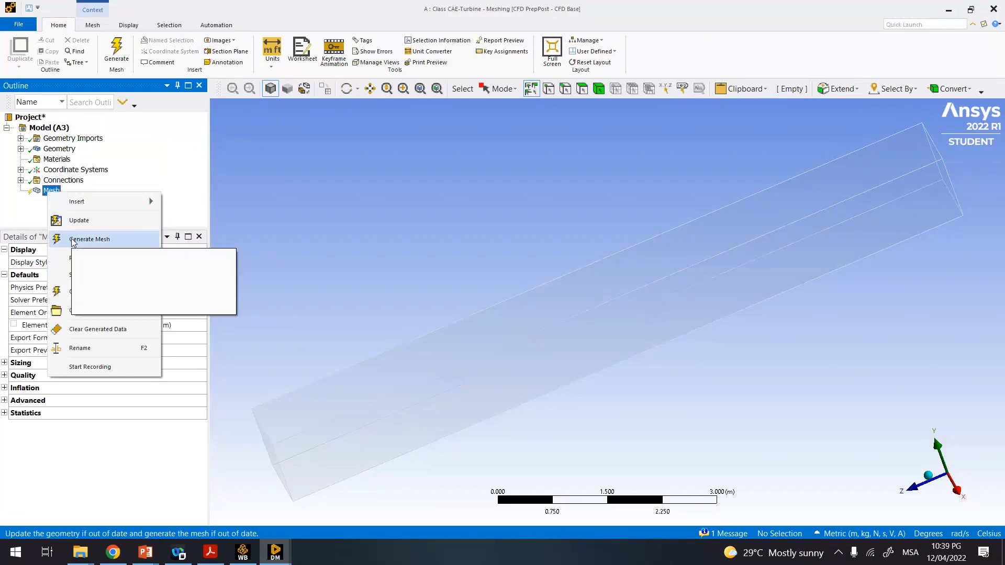
click(150, 171)
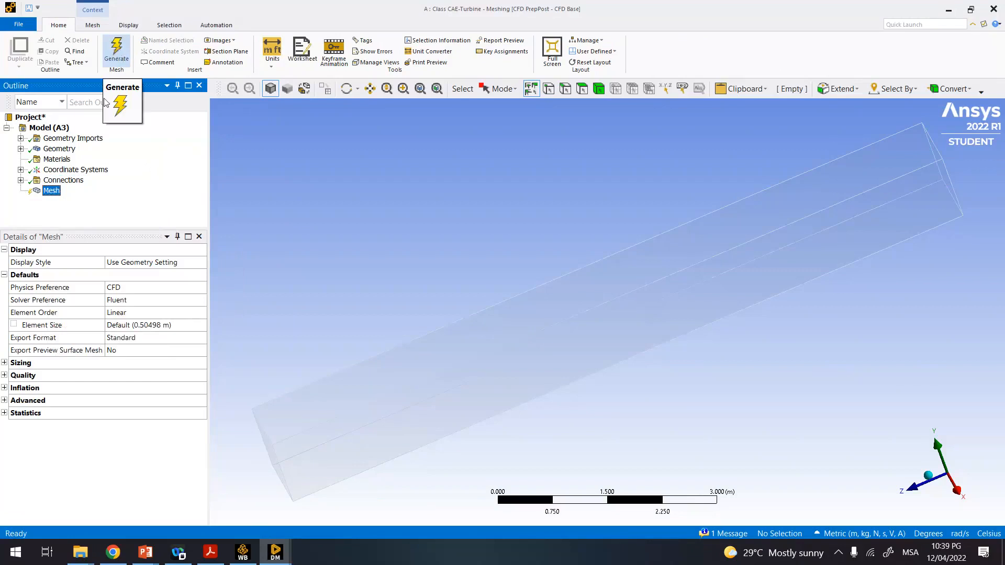
right_click(53, 192)
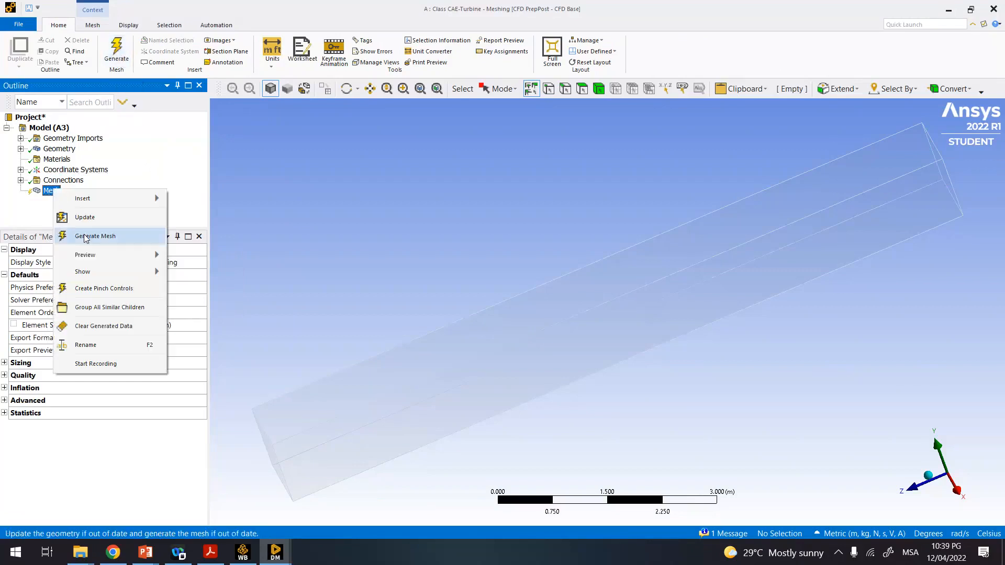
click(206, 207)
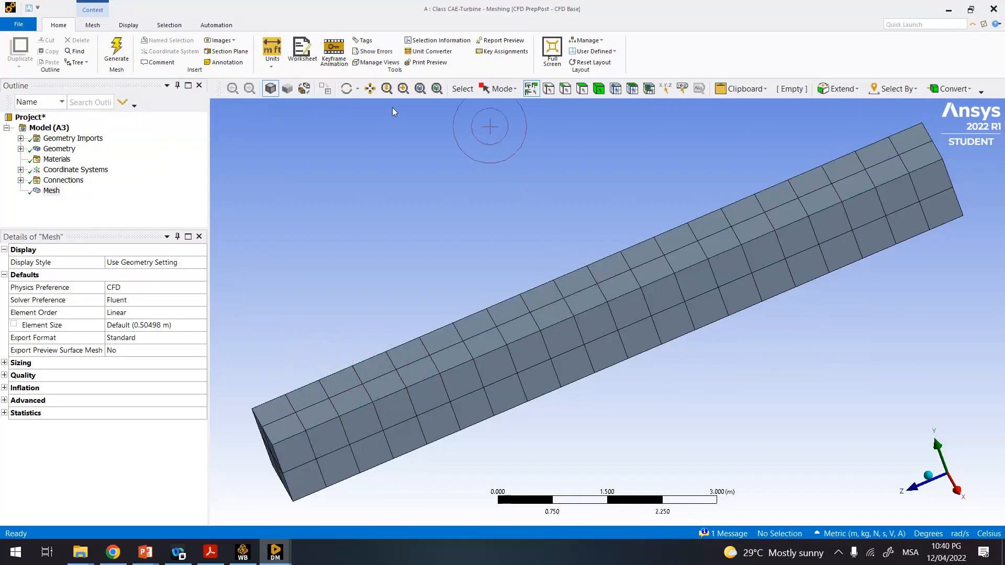
- Examine the generated duct mesh, its Sizing and Quality settings, and its node and element statistics
click(350, 93)
drag(378, 205, 418, 220)
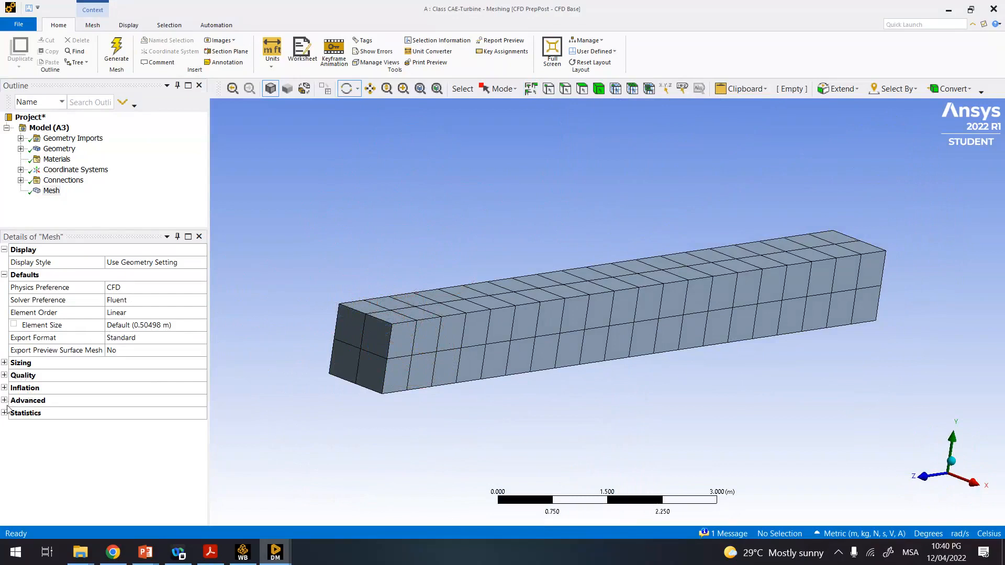
click(5, 362)
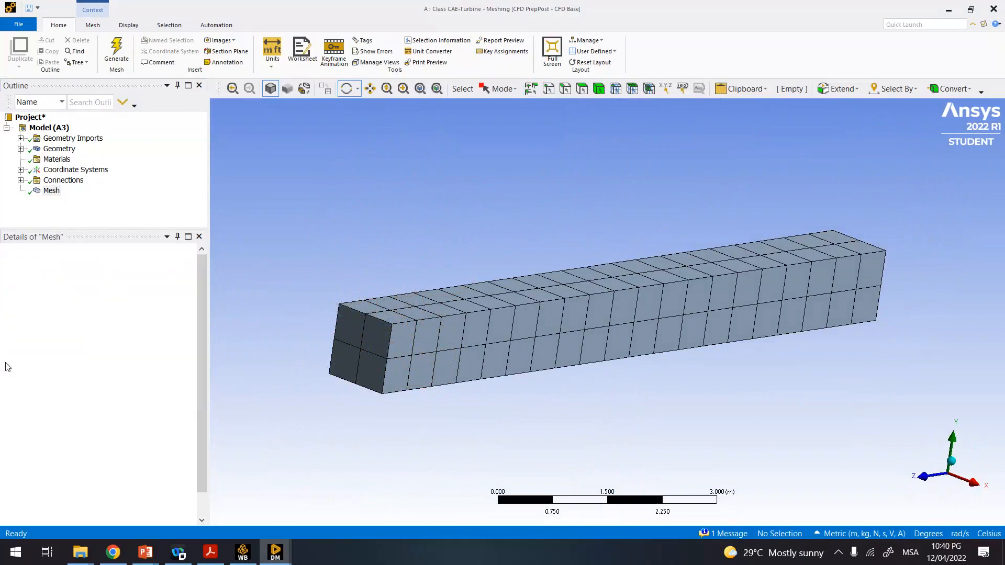
scroll(13, 366, down, 1)
click(5, 325)
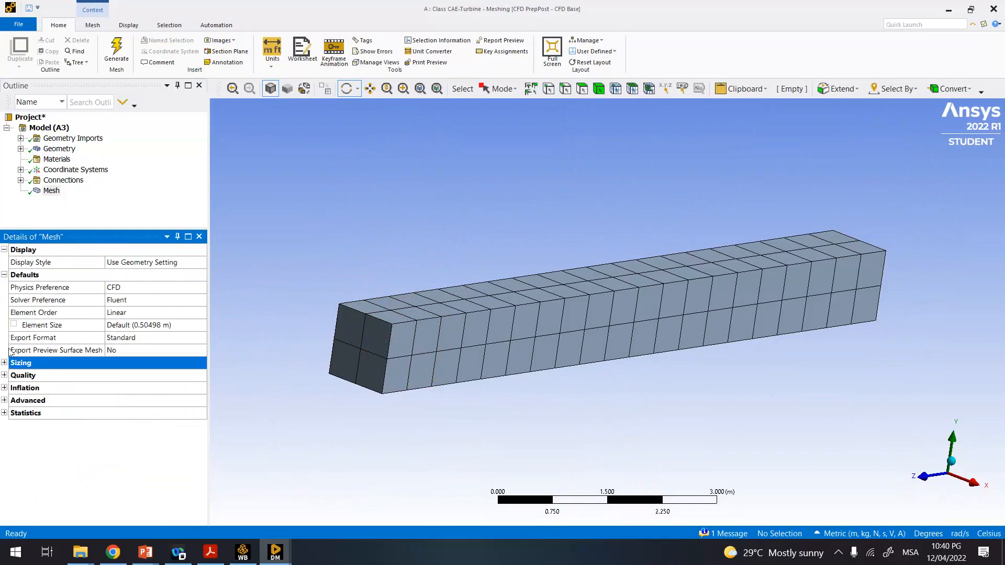
click(5, 376)
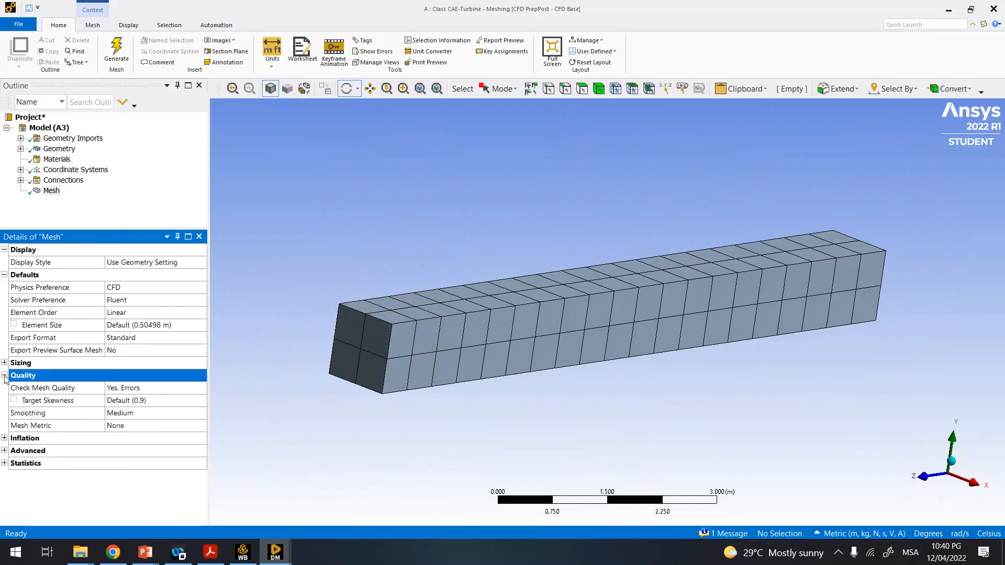
click(5, 376)
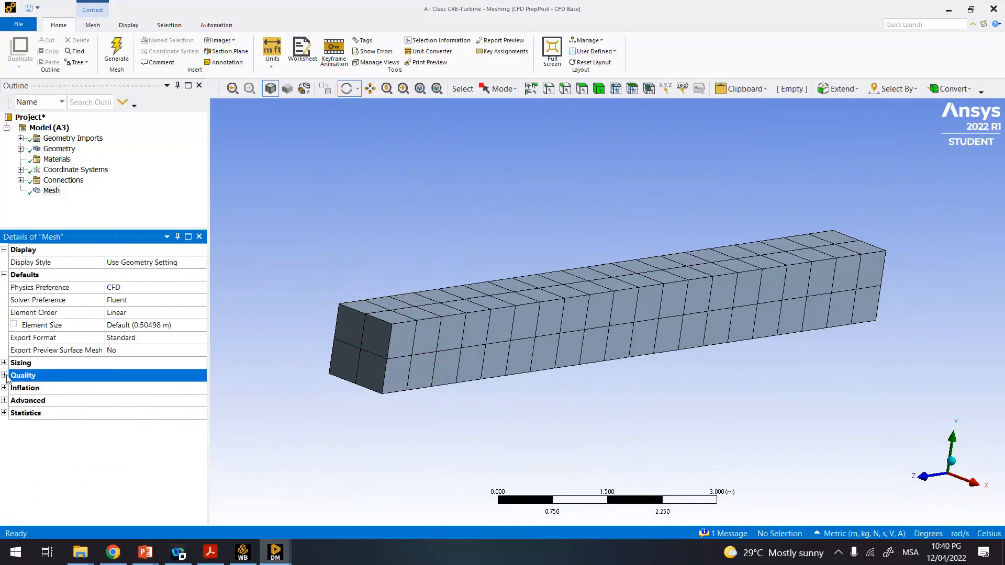
click(4, 414)
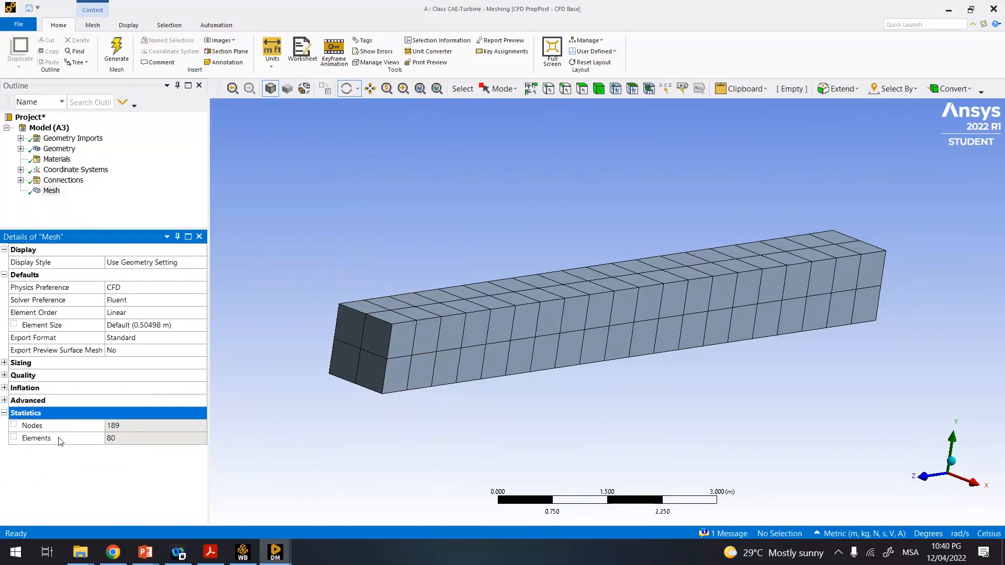
drag(329, 390, 335, 381)
click(116, 442)
click(115, 453)
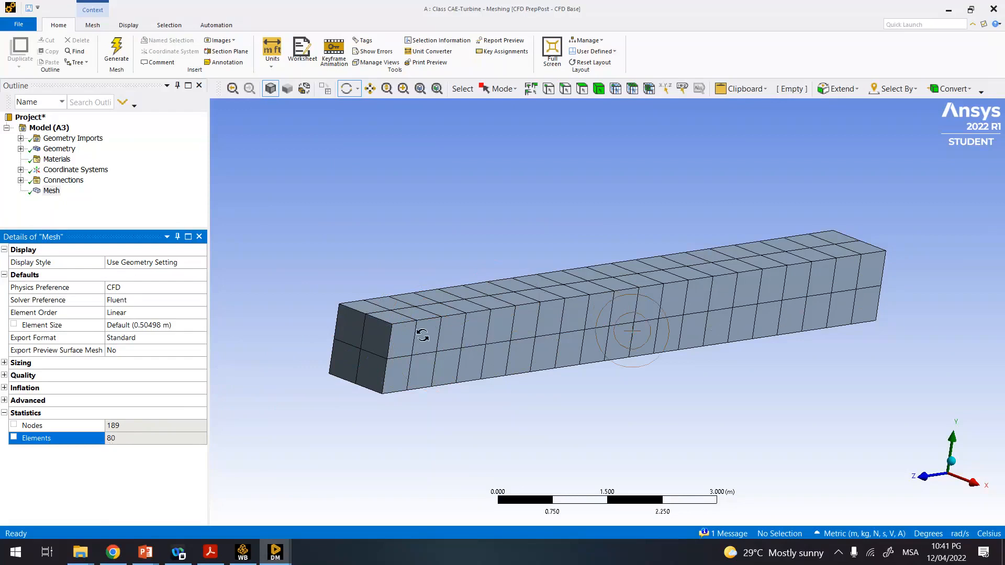
click(375, 344)
- Set the mesh element size to 0.2 m and update the duct mesh
click(147, 325)
text(0.4)
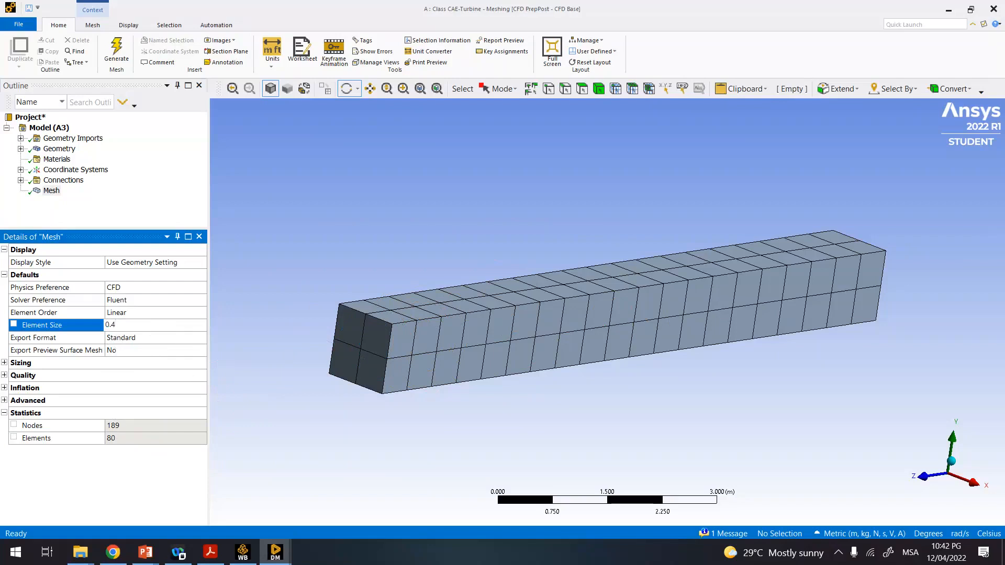
text(2)
key(Return)
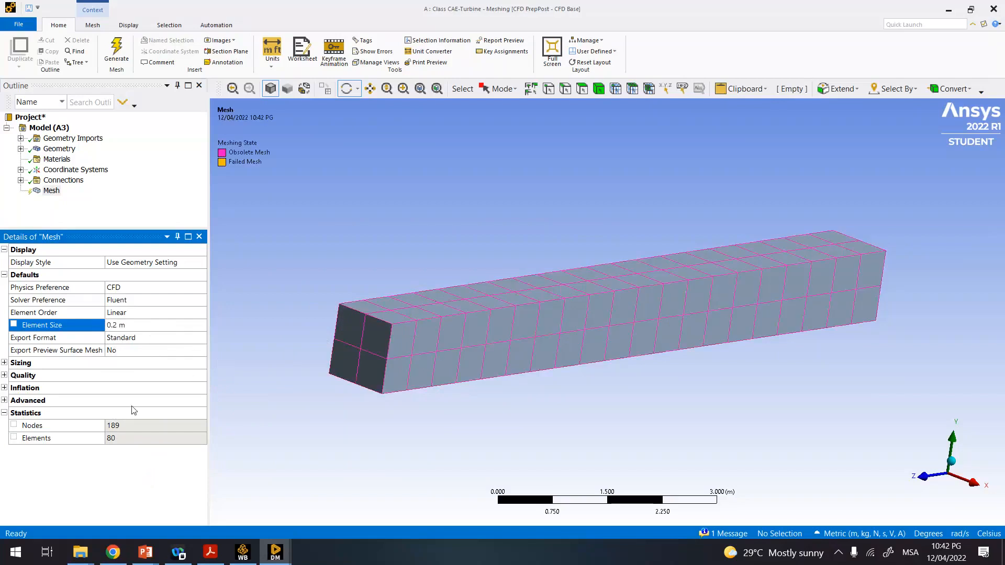
click(122, 326)
text(0.2)
key(Return)
right_click(46, 193)
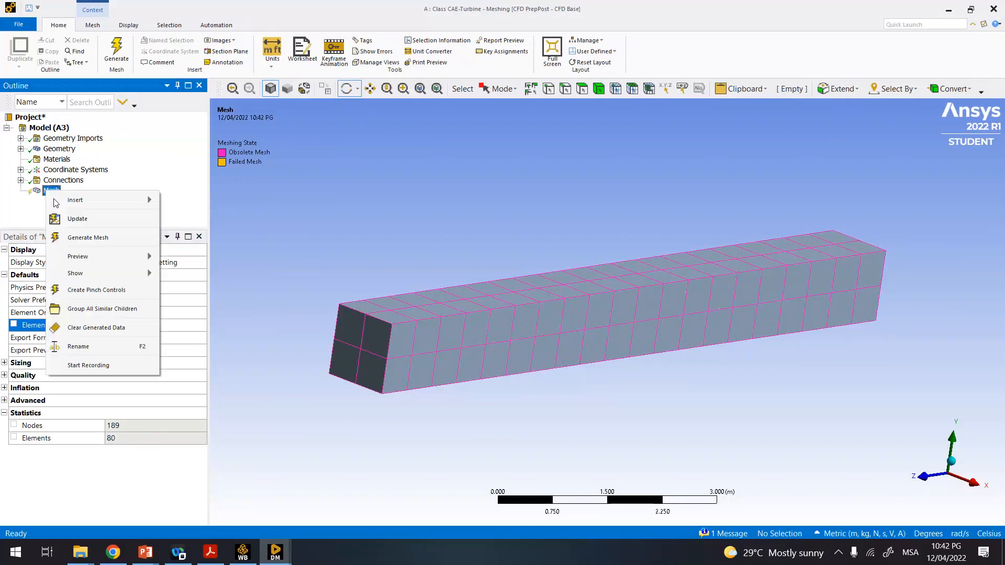
click(72, 224)
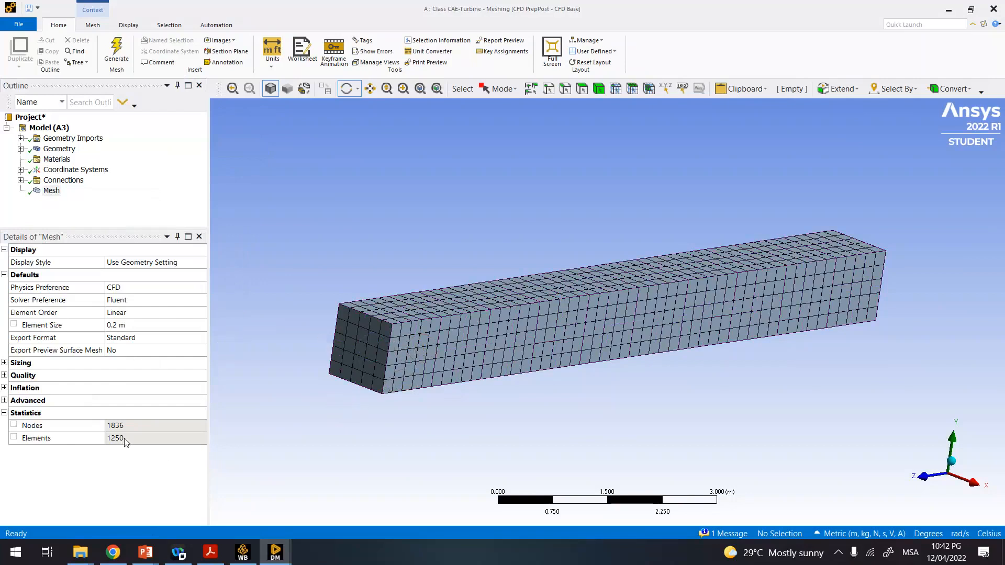
click(453, 375)
click(487, 386)
- Clear the custom element size to restore the mesh's default value
click(138, 322)
key(BackSpace)
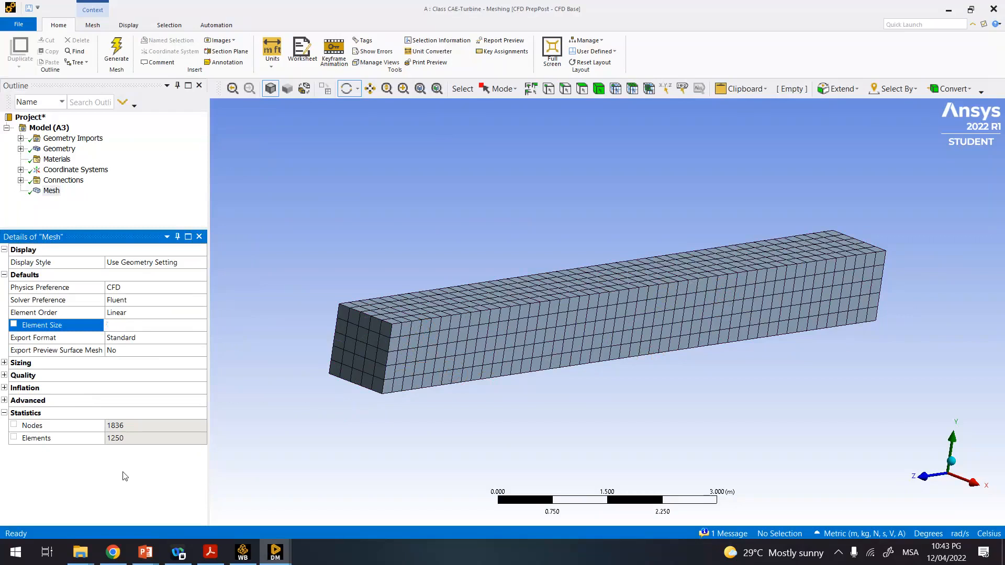
key(Return)
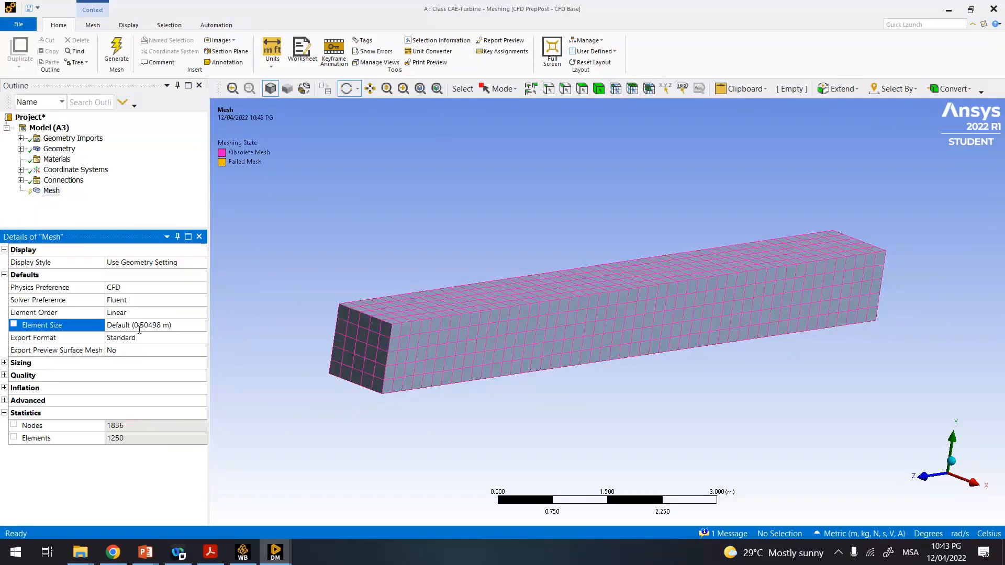
- Regenerate the duct mesh with the default element size
right_click(52, 191)
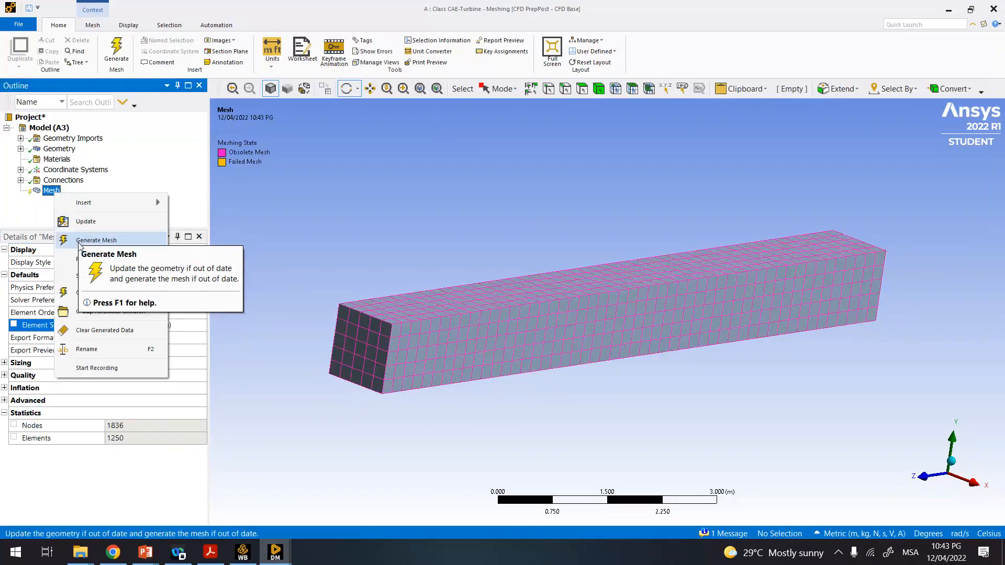
click(139, 241)
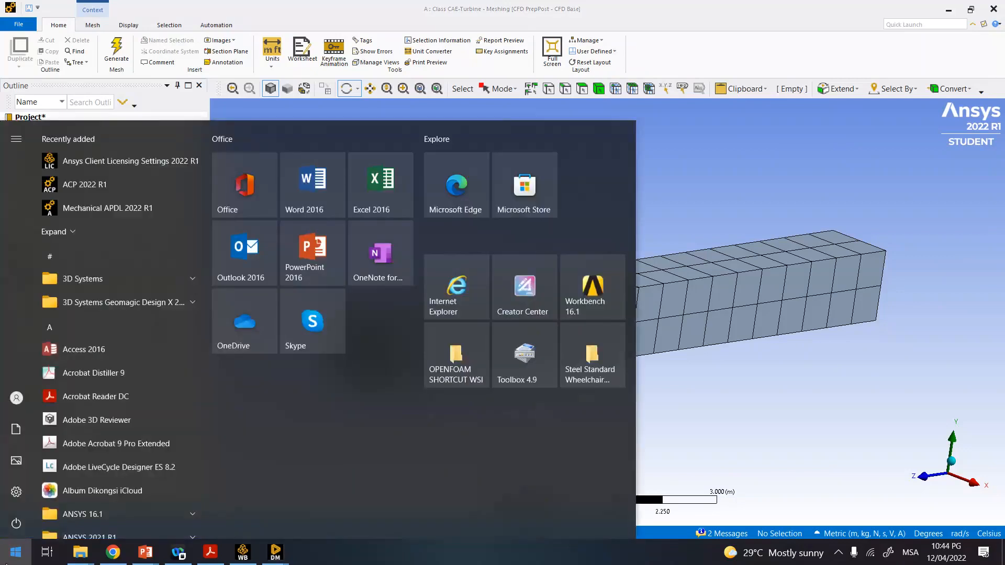
- Open a blank presentation in PowerPoint 2016 and place its reduced window over the meshing window, leaving part of the duct visible
text(pow)
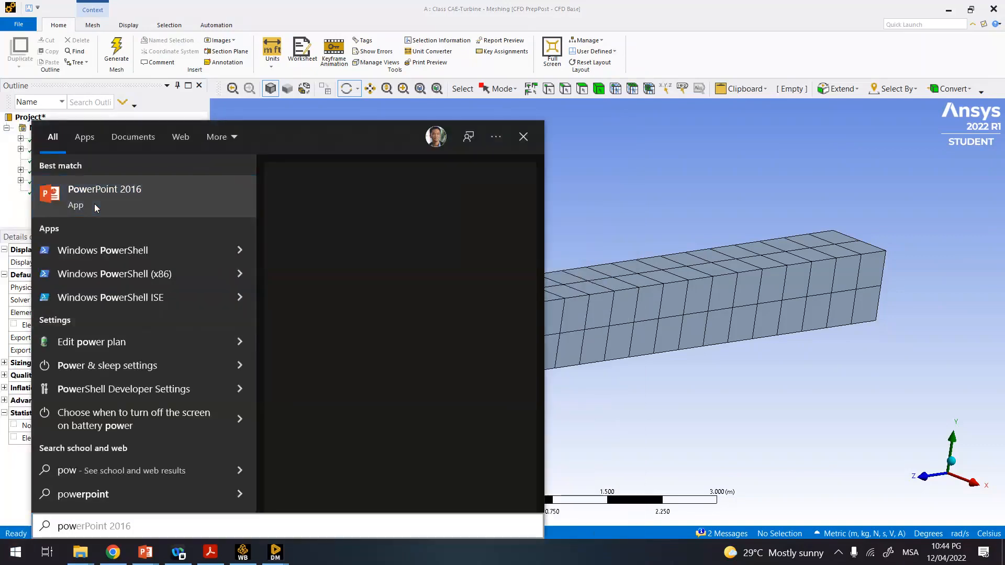
click(91, 205)
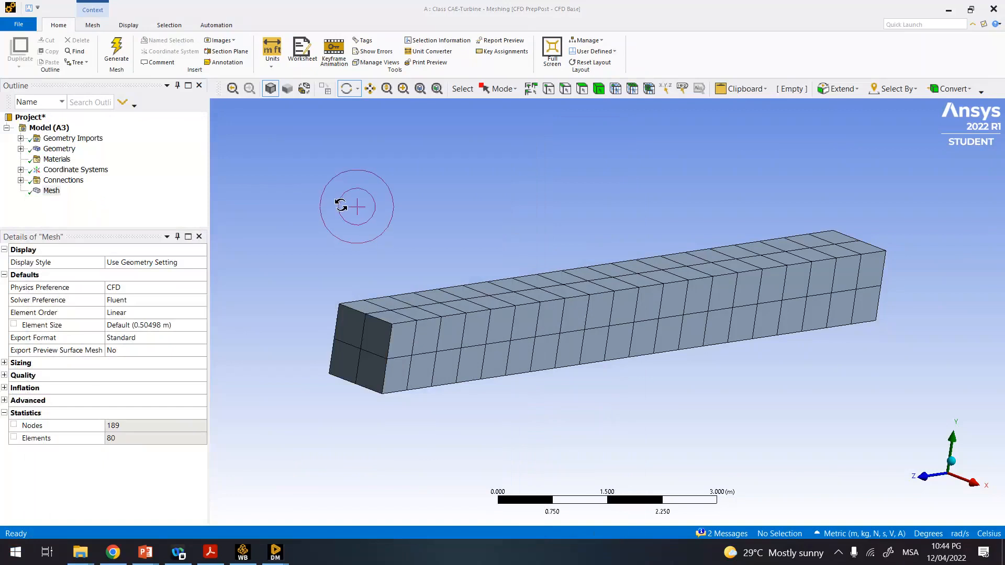
click(157, 550)
click(399, 153)
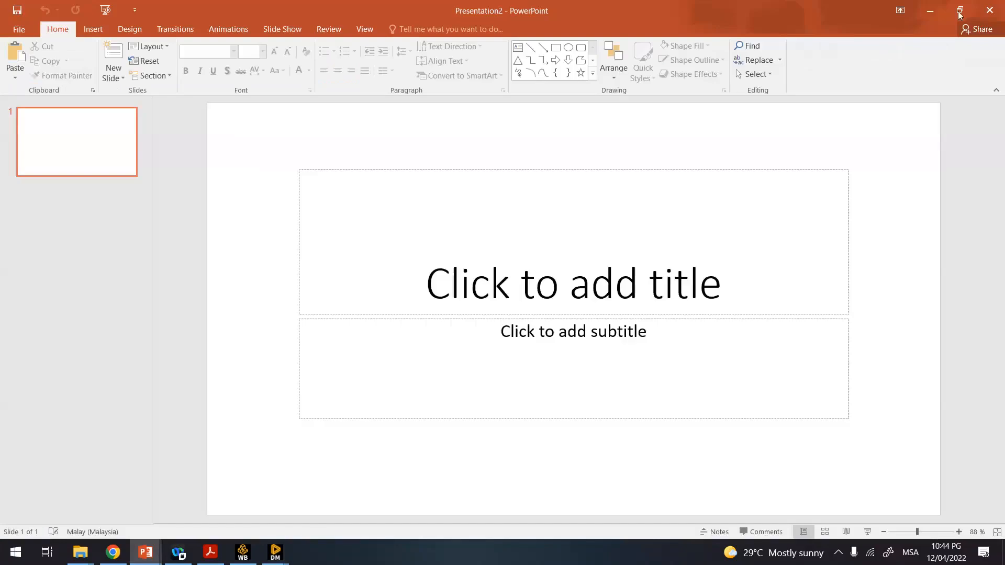
click(960, 10)
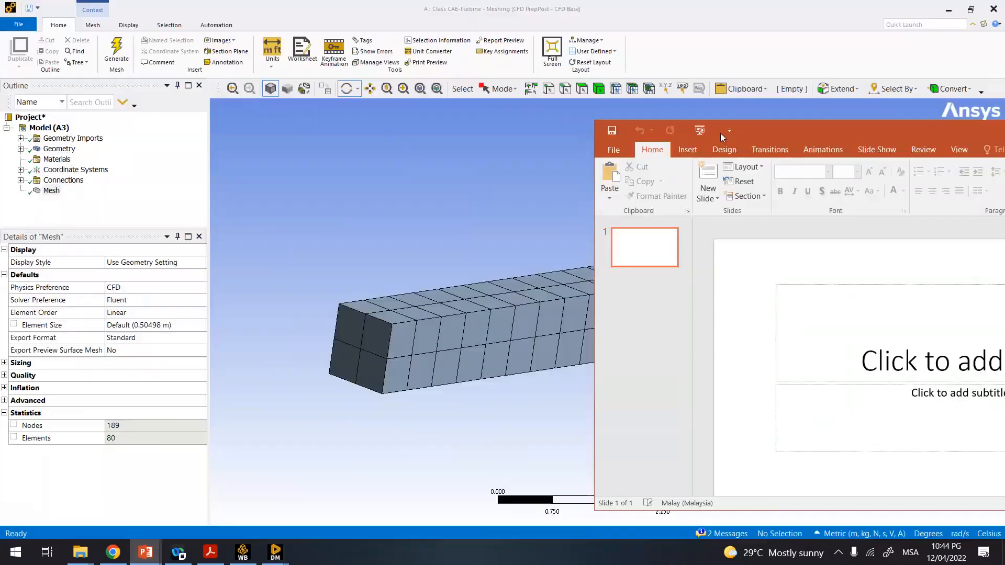
mouse_move(795, 130)
mouse_down()
mouse_move(112, 90)
mouse_move(246, 92)
mouse_up()
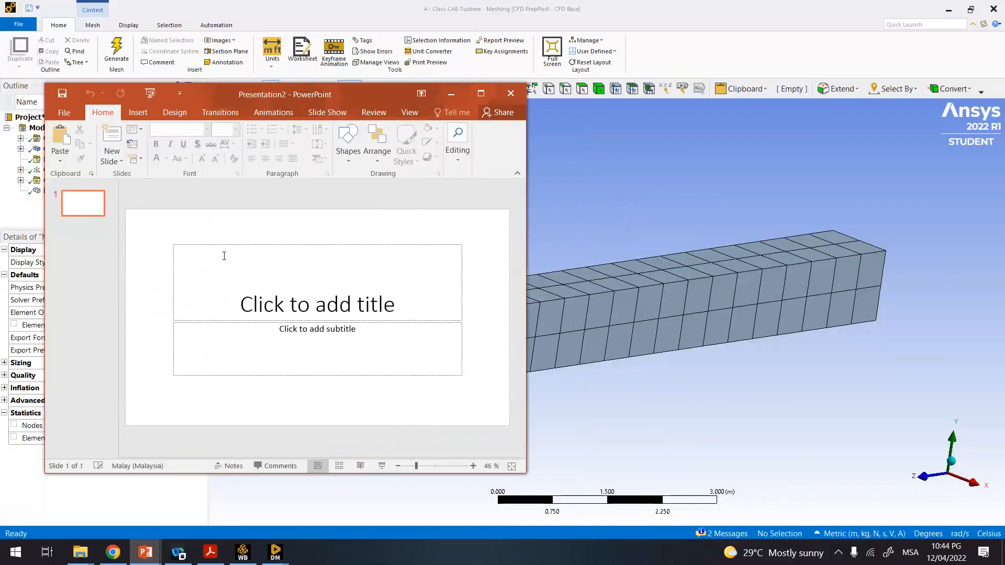
- Delete the title and subtitle placeholders from the slide
click(226, 246)
key(Delete)
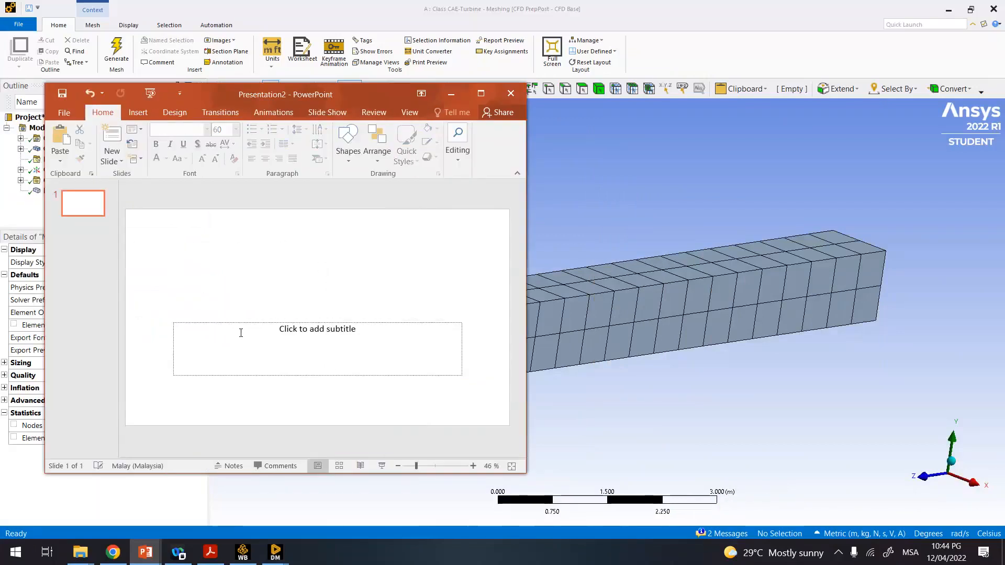
click(247, 321)
key(Delete)
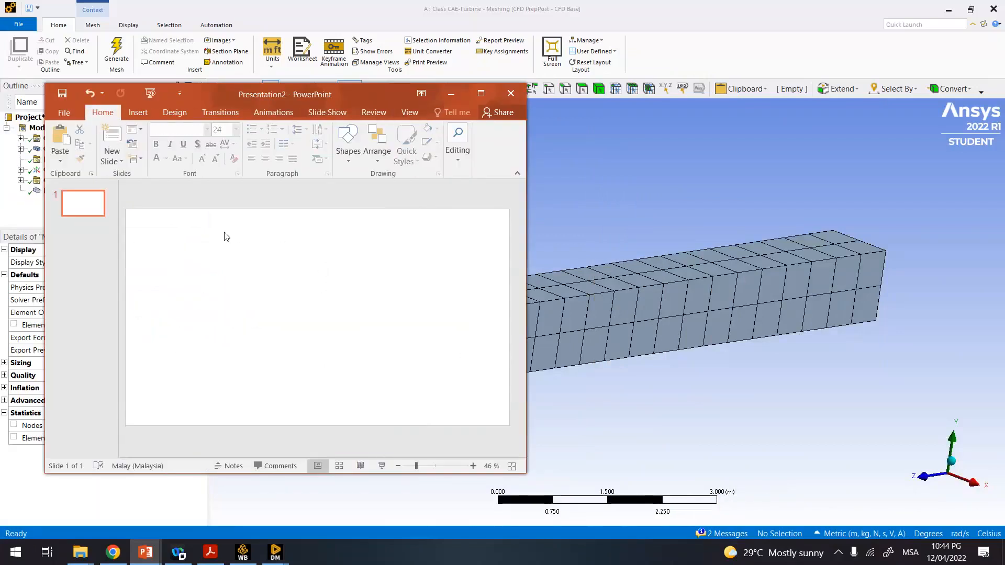
- Draw a long, thin horizontal cube shape across the middle of the slide to represent the duct
click(146, 117)
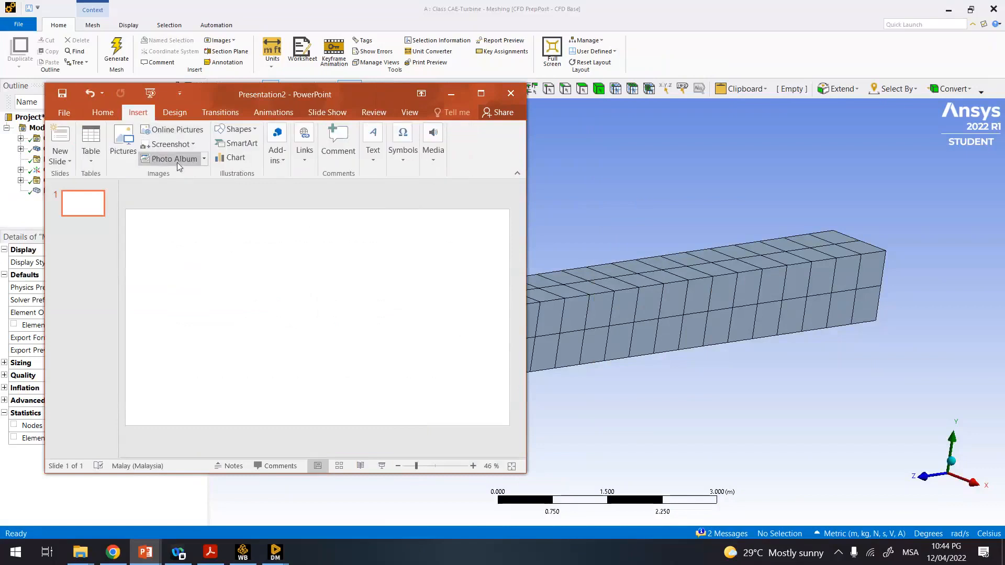
click(248, 132)
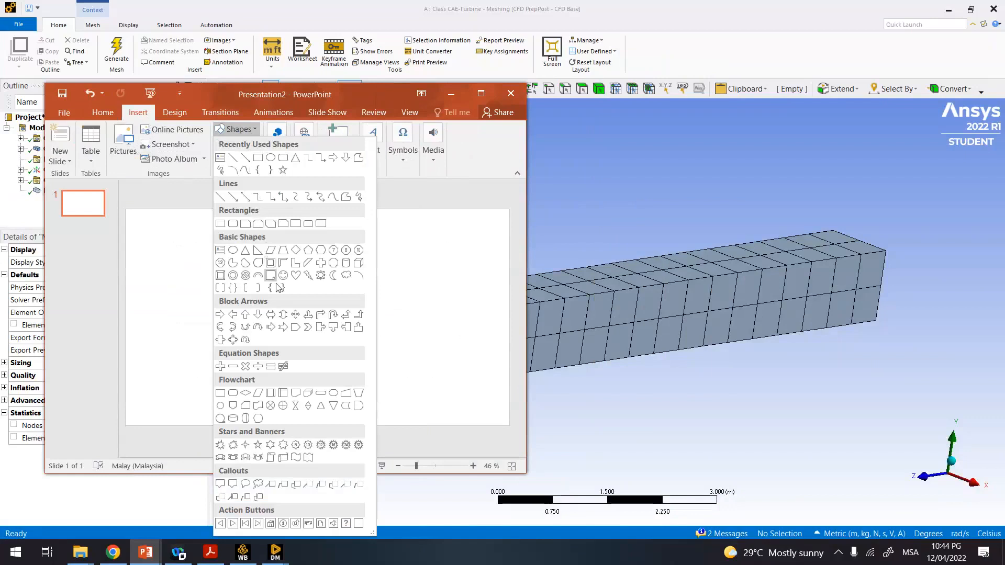
click(358, 264)
mouse_move(218, 313)
mouse_down()
mouse_move(300, 297)
mouse_move(410, 305)
mouse_move(437, 294)
mouse_up()
mouse_move(329, 270)
mouse_down()
mouse_move(328, 260)
mouse_move(366, 265)
mouse_move(325, 269)
mouse_move(332, 278)
mouse_up()
click(339, 252)
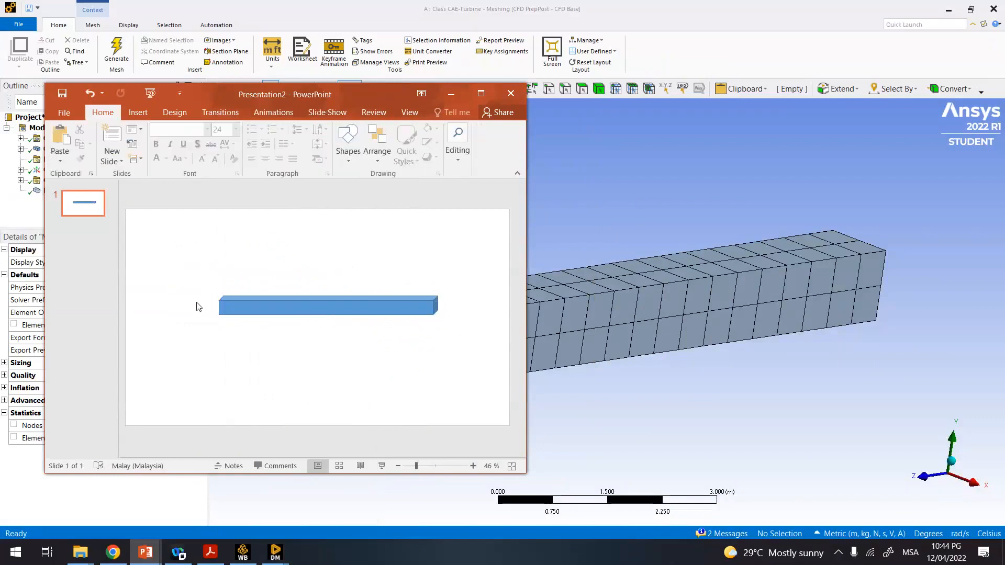
- Draw a short horizontal arrow pointing into the left end of the duct shape to mark the incoming flow
click(138, 112)
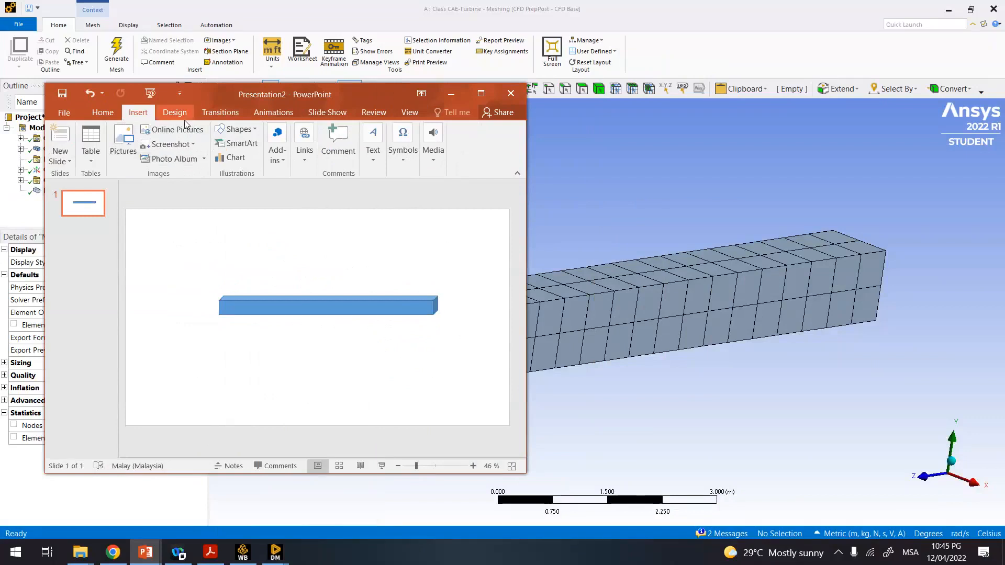
click(236, 129)
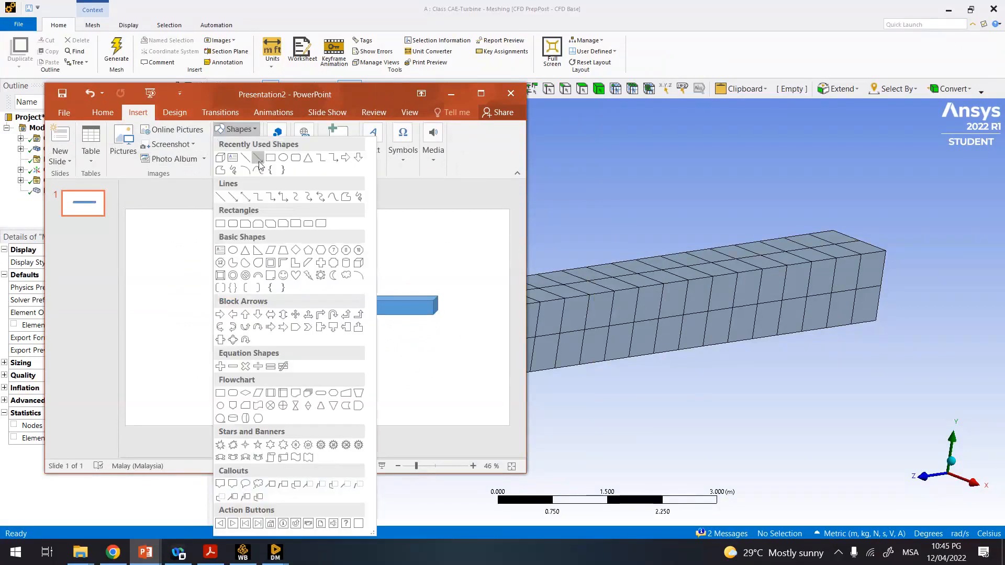
click(258, 157)
drag(165, 307, 206, 307)
click(242, 274)
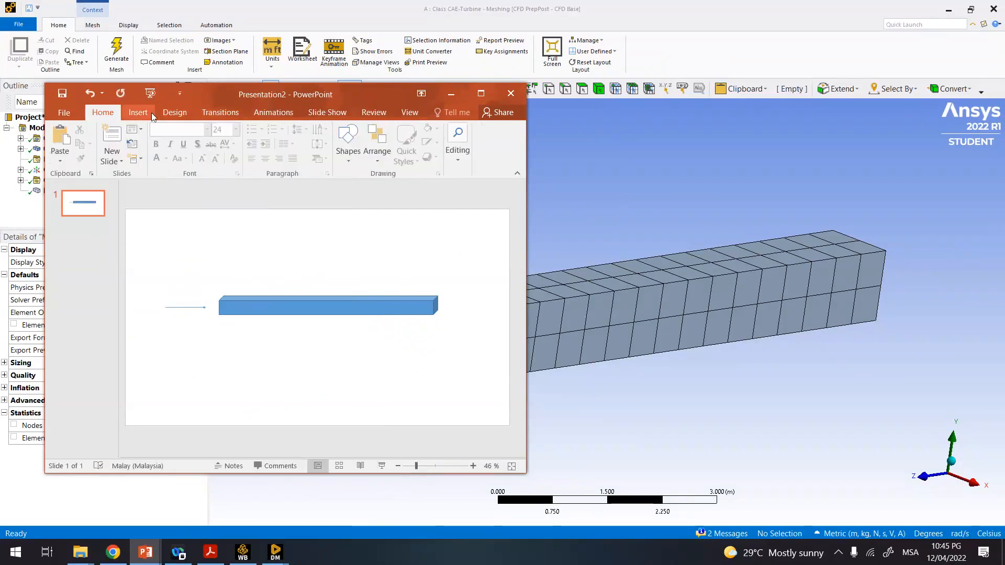
- Draw a short horizontal arrow pointing away from the right end of the duct shape to mark the outgoing flow
click(151, 112)
click(243, 131)
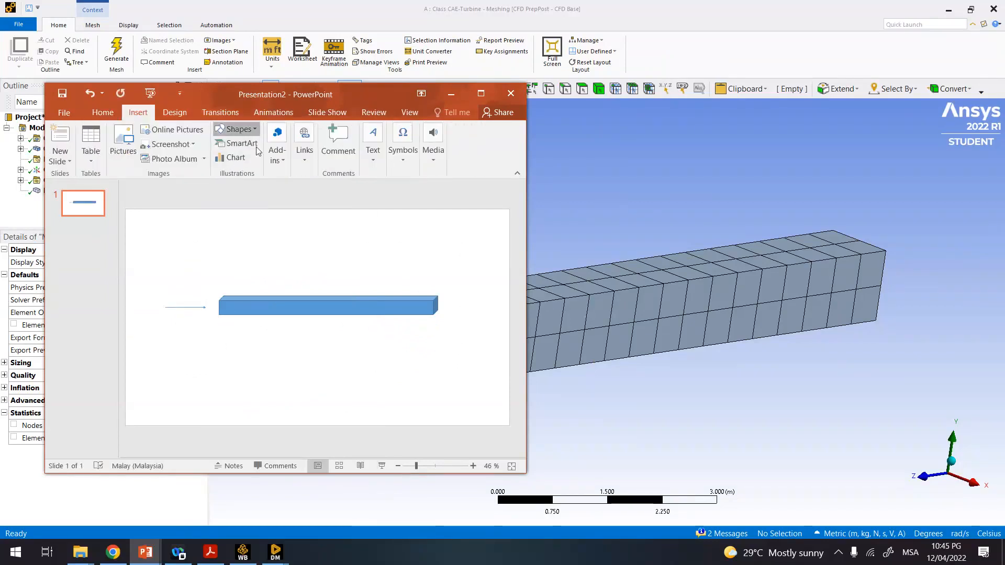
click(258, 158)
drag(446, 301, 485, 299)
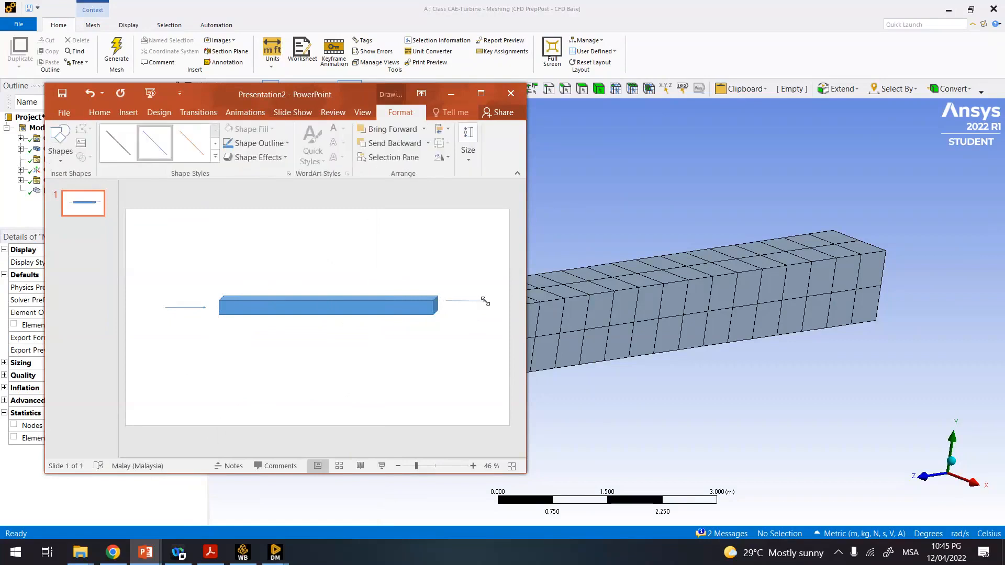
click(209, 301)
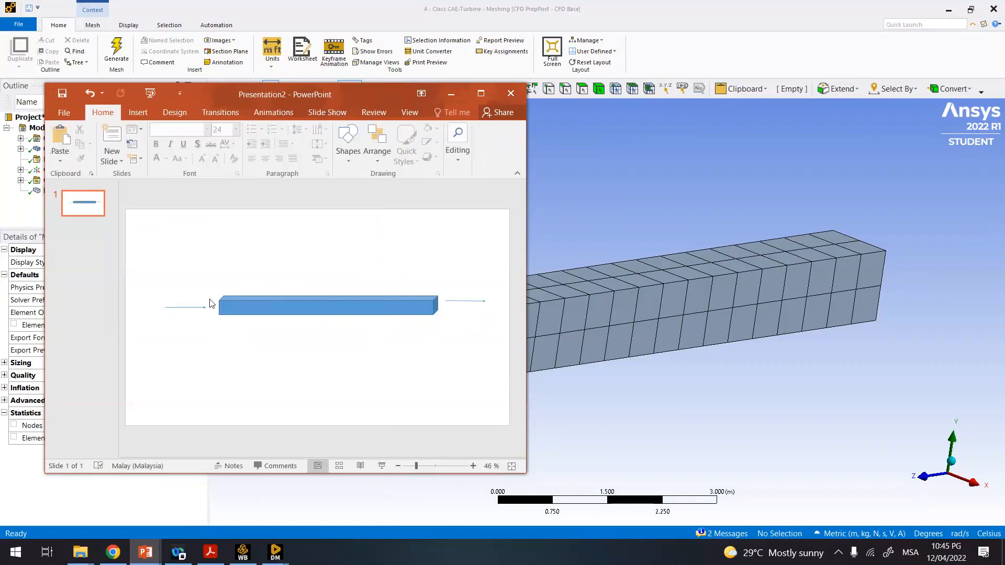
- Insert a text box above the incoming flow arrow
click(144, 116)
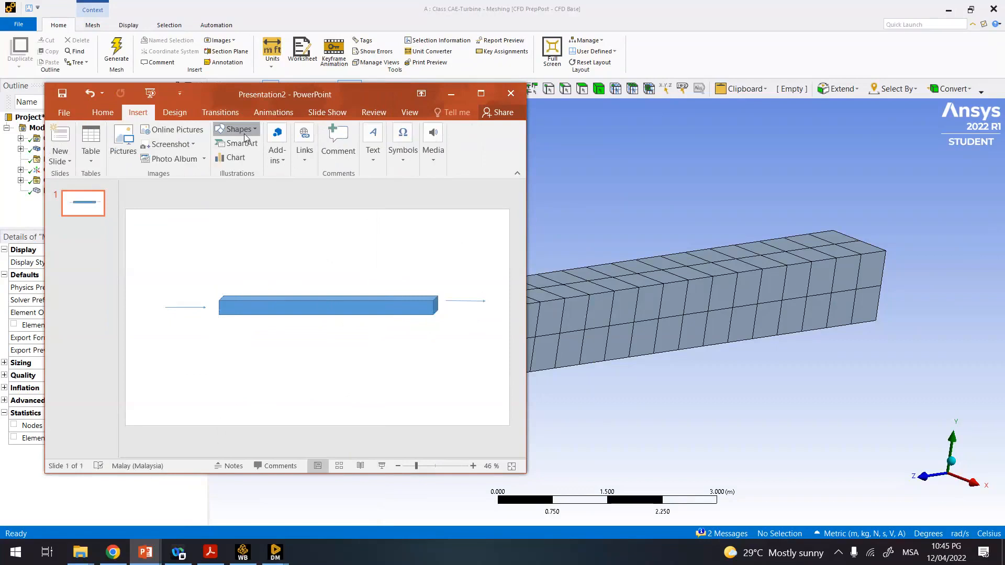
click(244, 131)
click(230, 162)
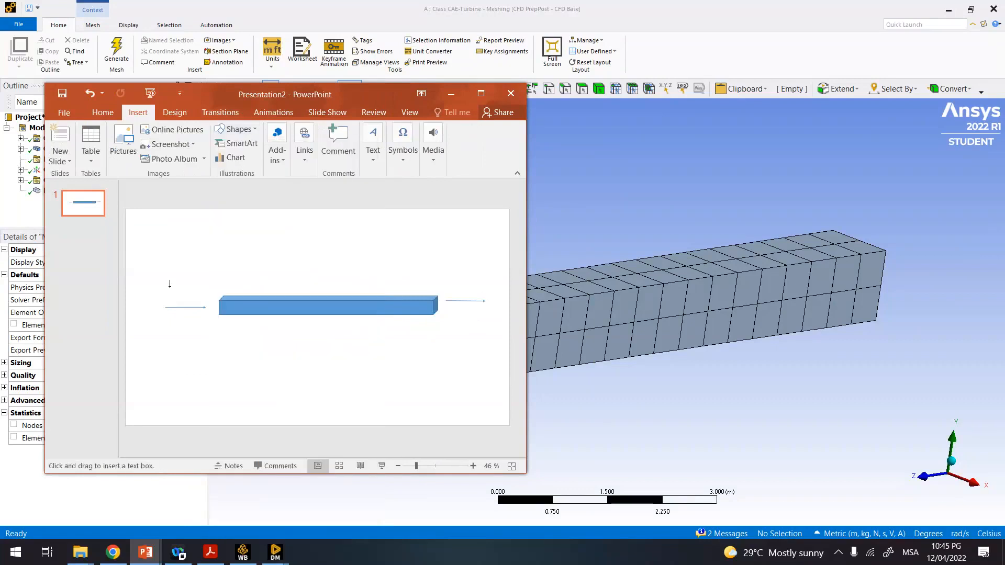
- Add a "2 m/s" text label above the inlet arrow on the slide, then return to Ansys Meshing
click(171, 288)
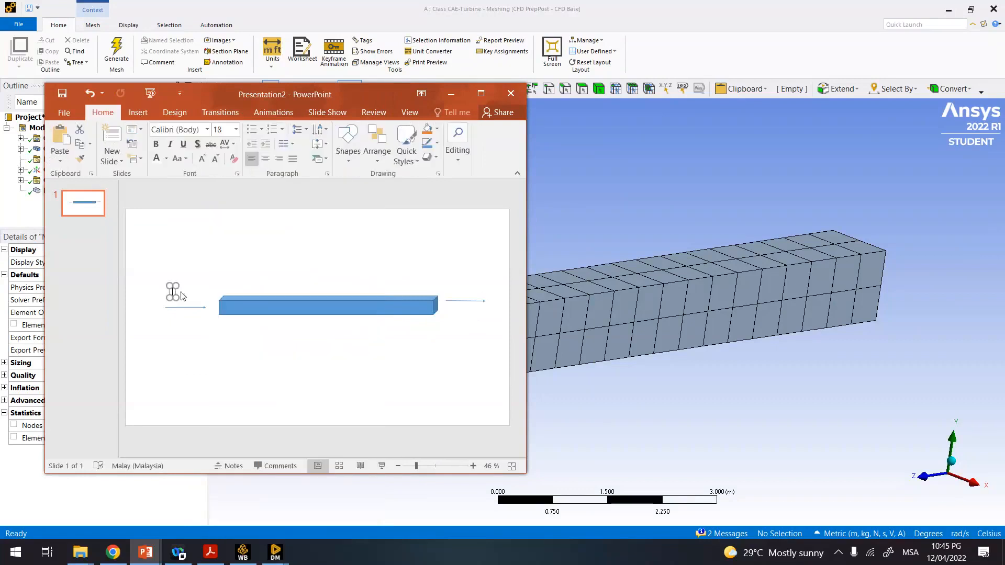
text(2 m/s)
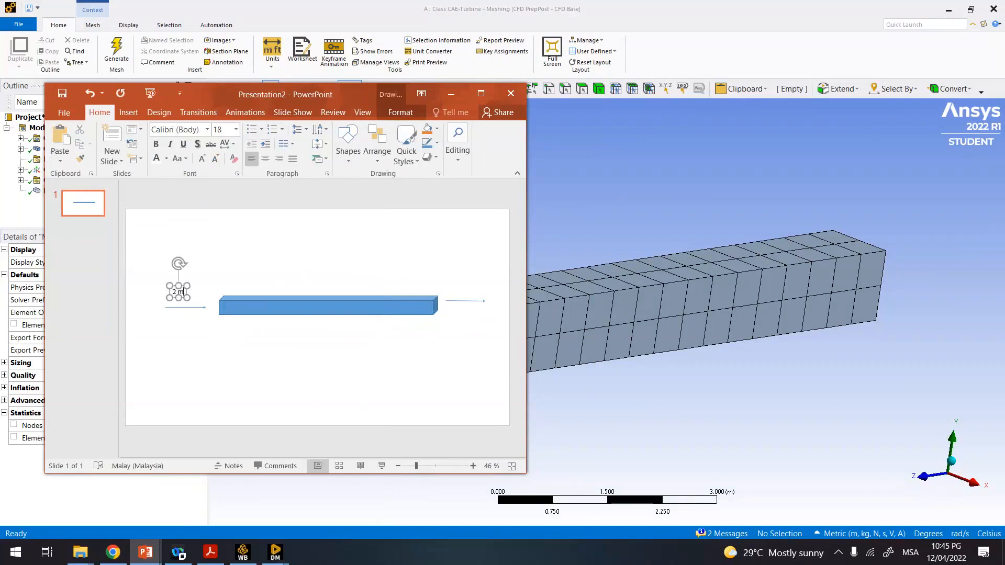
click(207, 274)
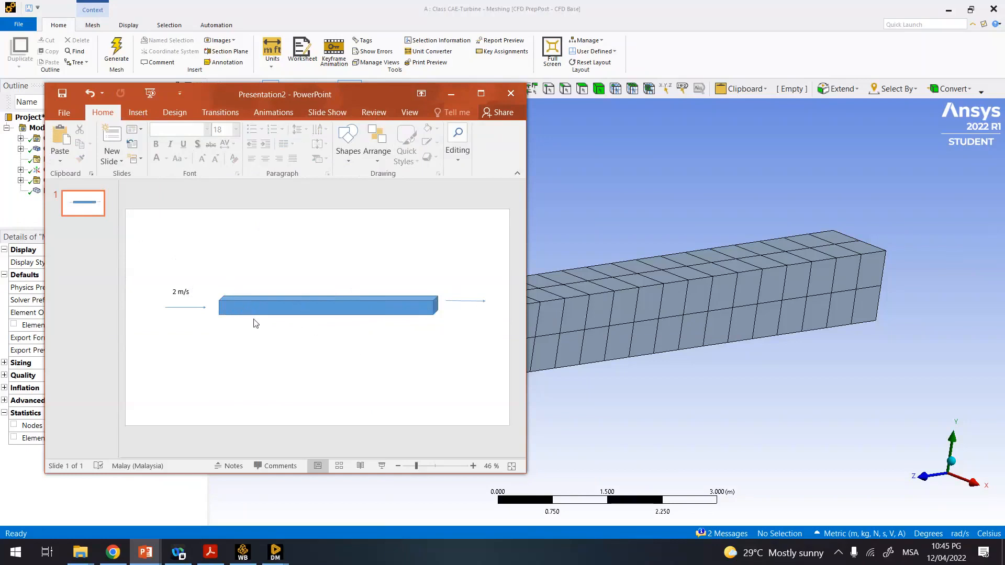
click(453, 98)
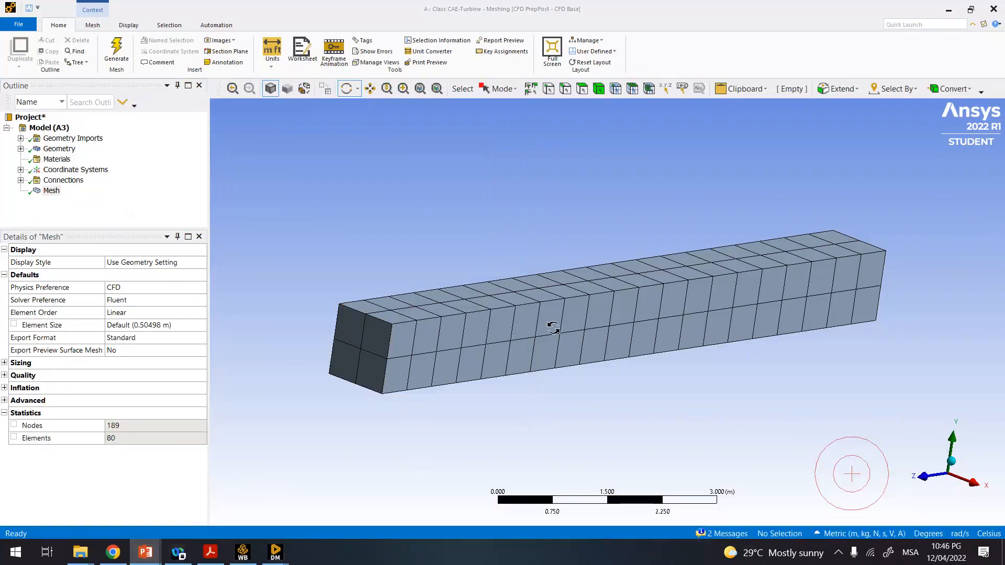
key(alt+Tab)
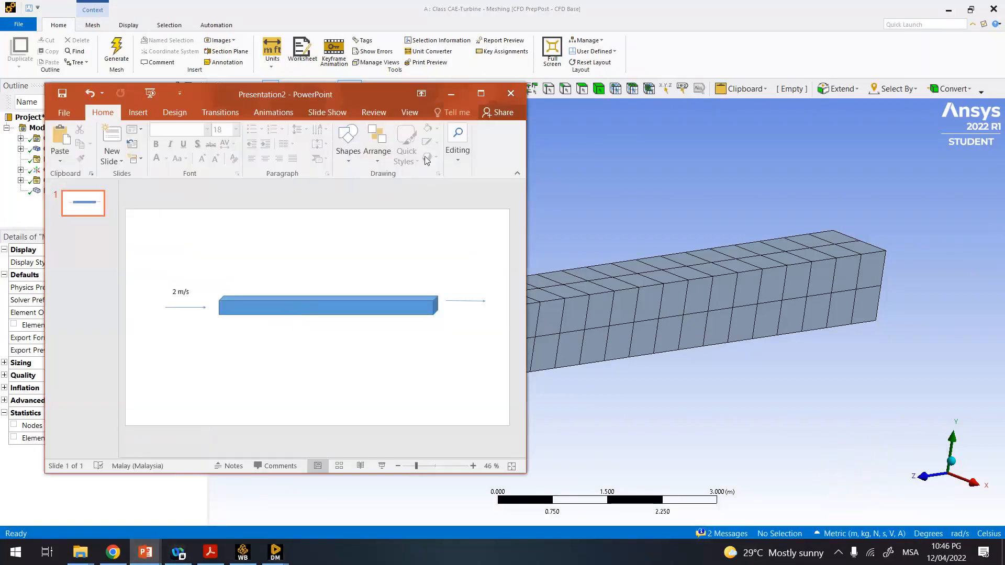
click(450, 95)
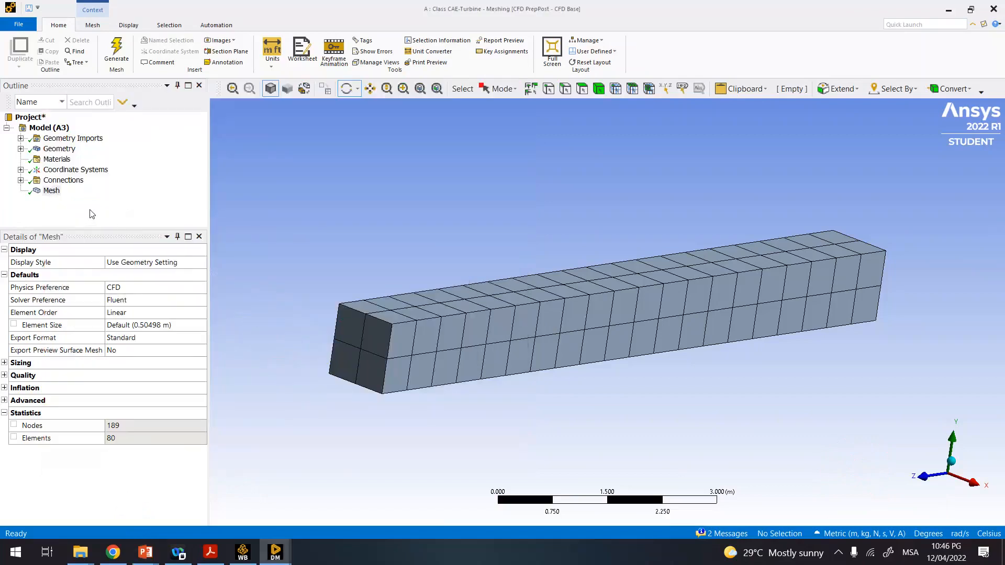
- Enable face selection and orient the duct mesh to the isometric view
click(449, 122)
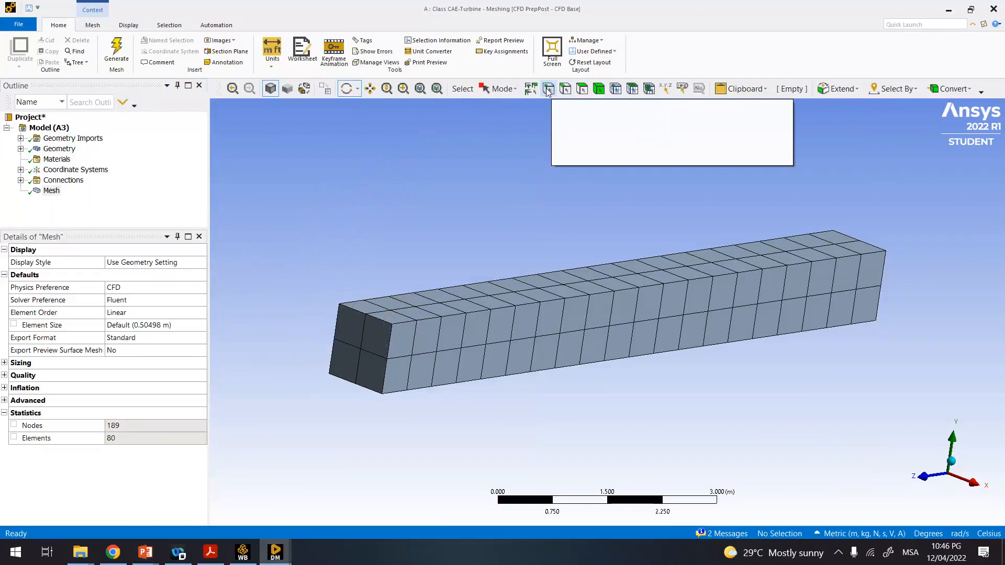
click(582, 90)
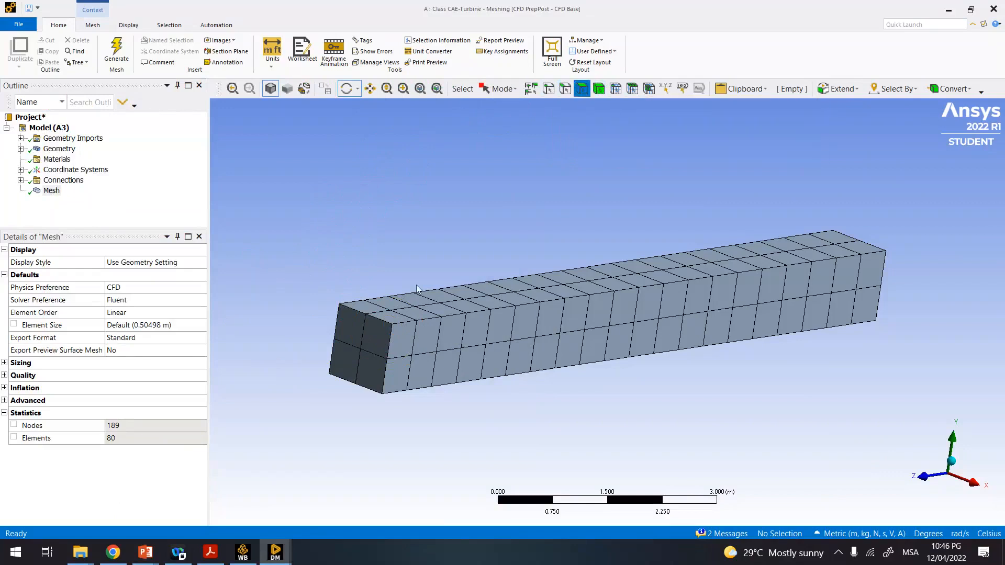
click(376, 349)
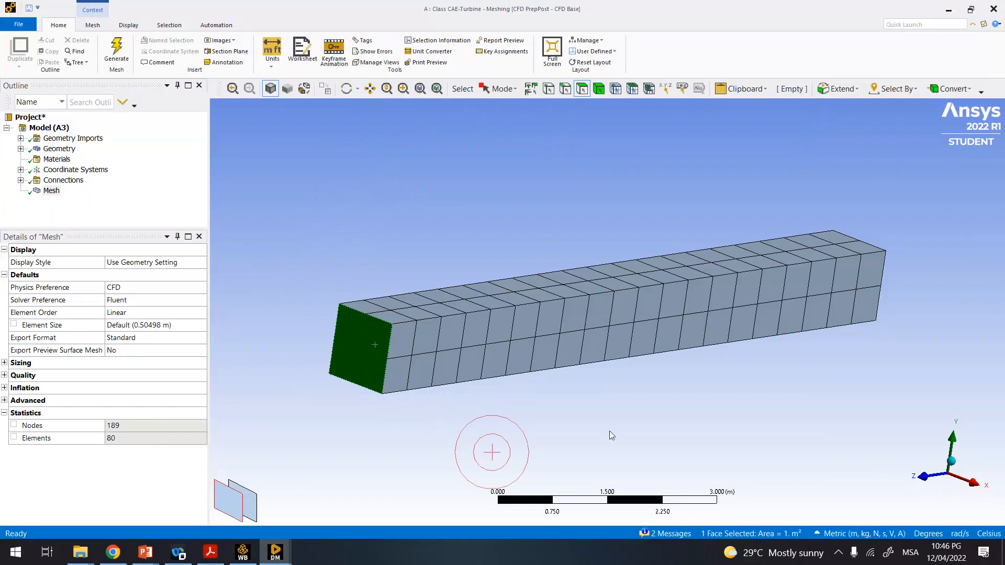
click(952, 464)
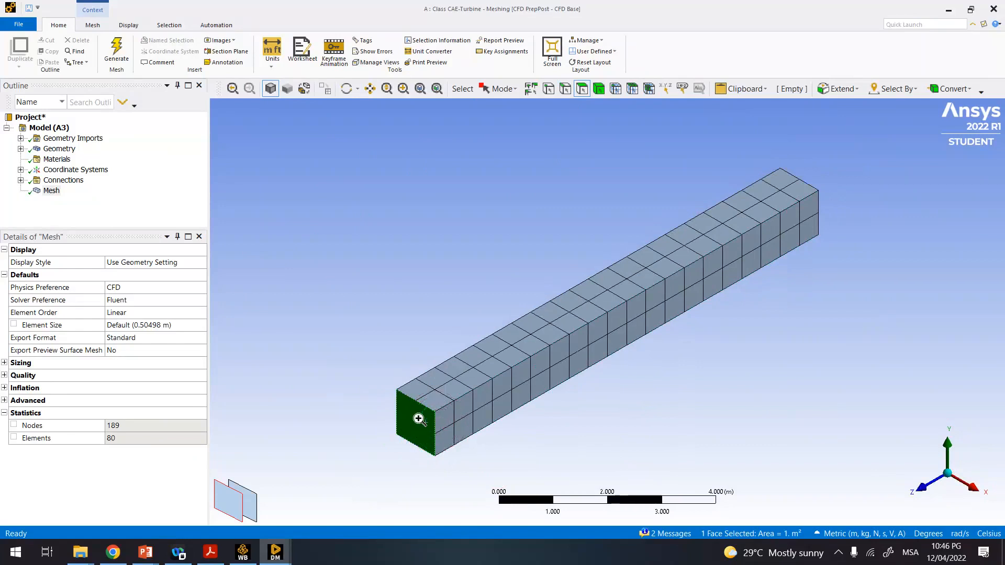
right_click(418, 419)
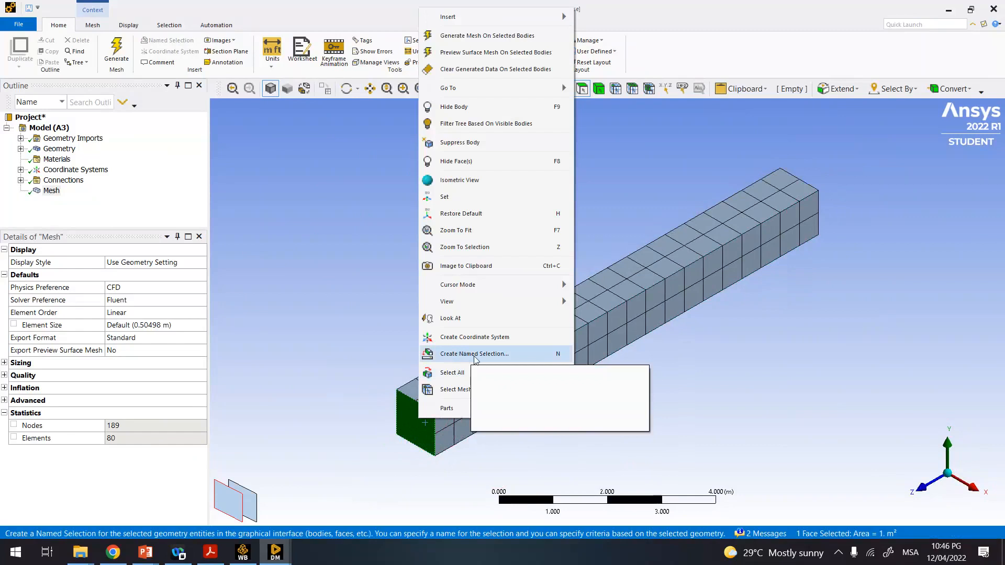
click(662, 402)
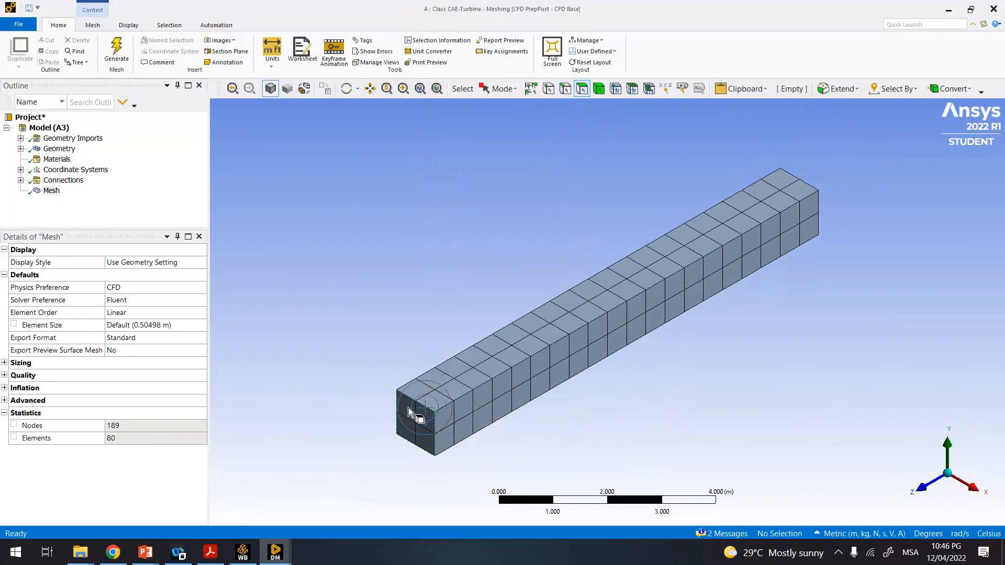
- Create a named selection called "inlet pipe" from the duct's near square end face
click(408, 407)
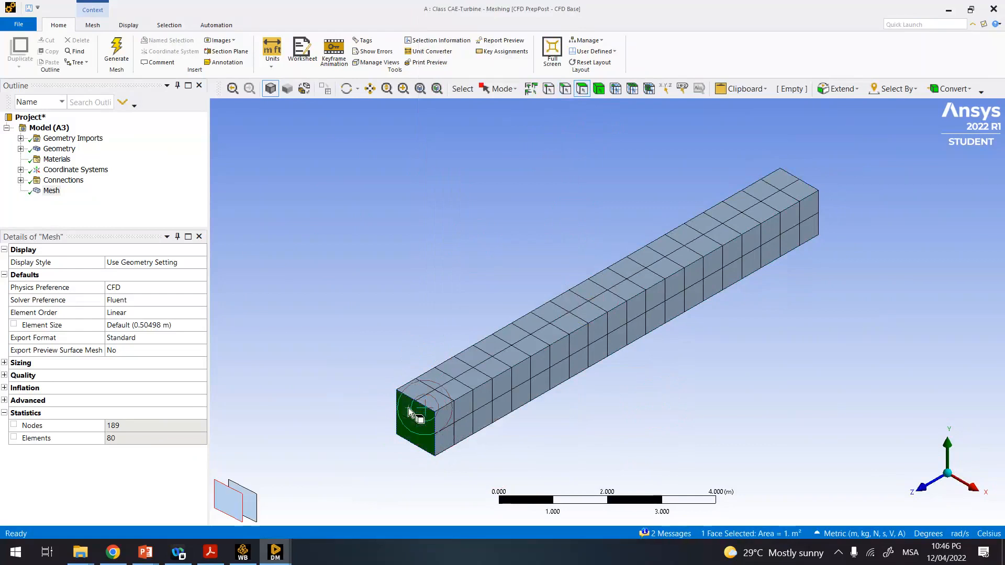
right_click(409, 412)
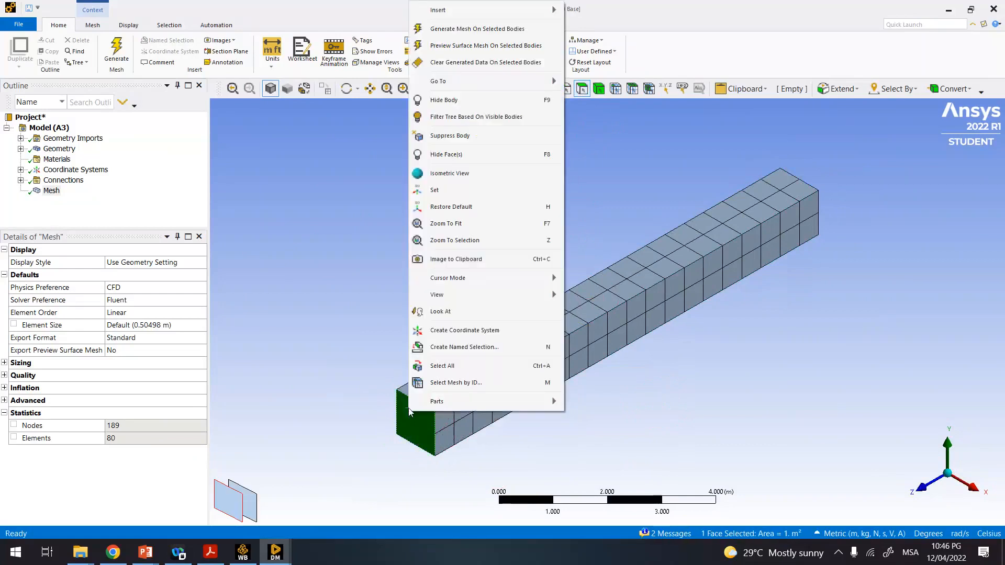
click(453, 347)
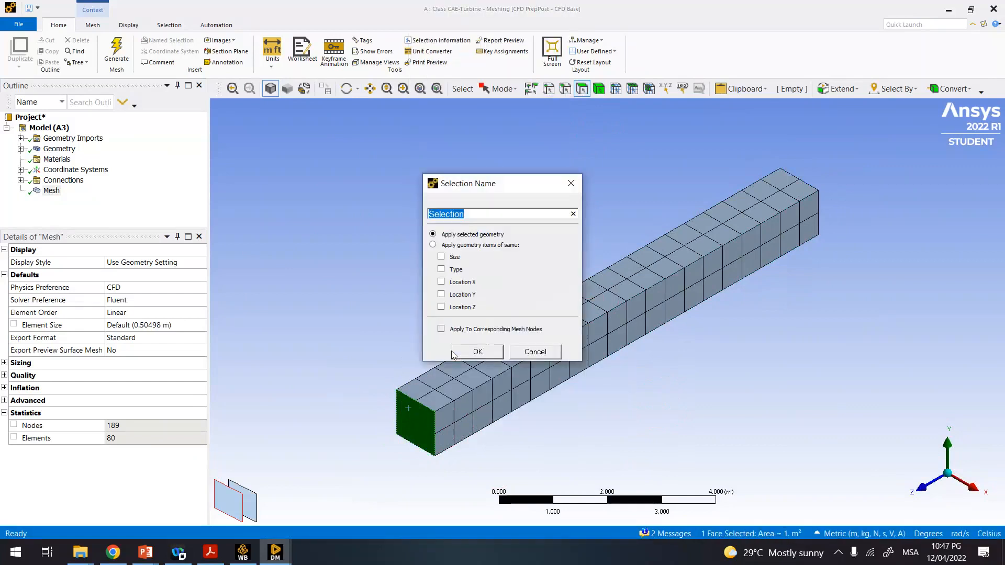
text(i)
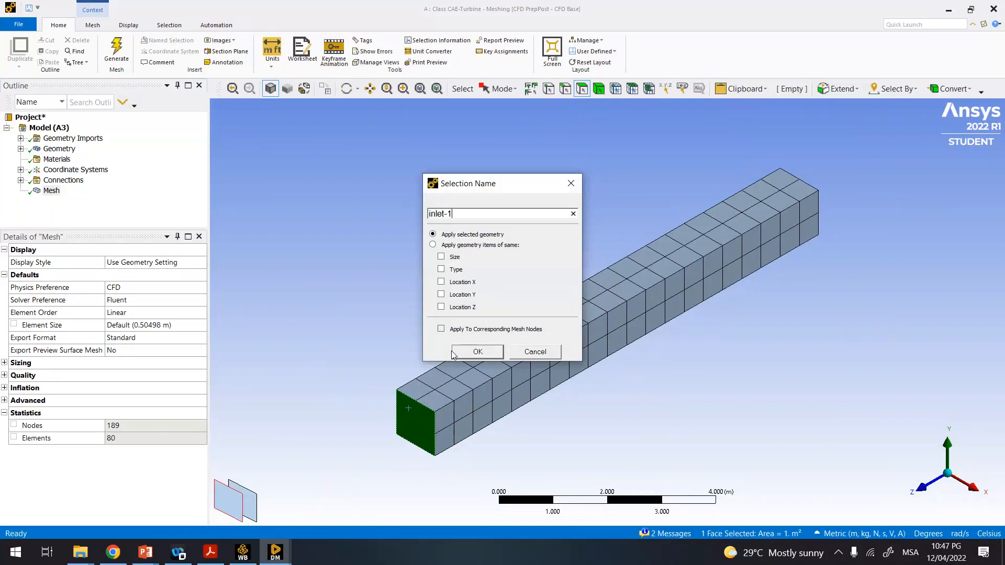
text(nlet-1)
key(BackSpace)
text(2)
text(pe)
click(464, 358)
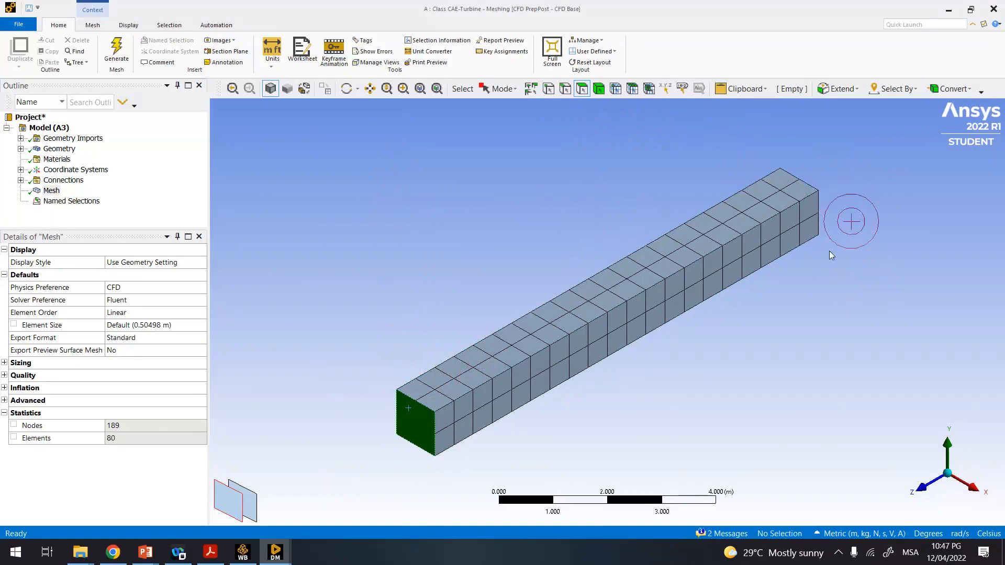
- Create a named selection called "outlet pipe" from the square face at the opposite end of the duct
click(346, 89)
drag(743, 220, 587, 218)
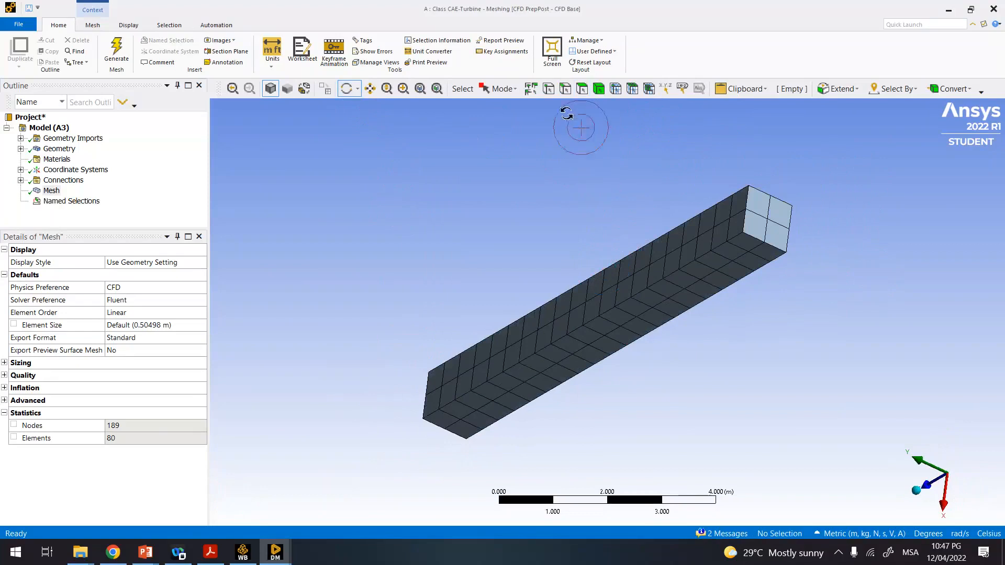
click(582, 89)
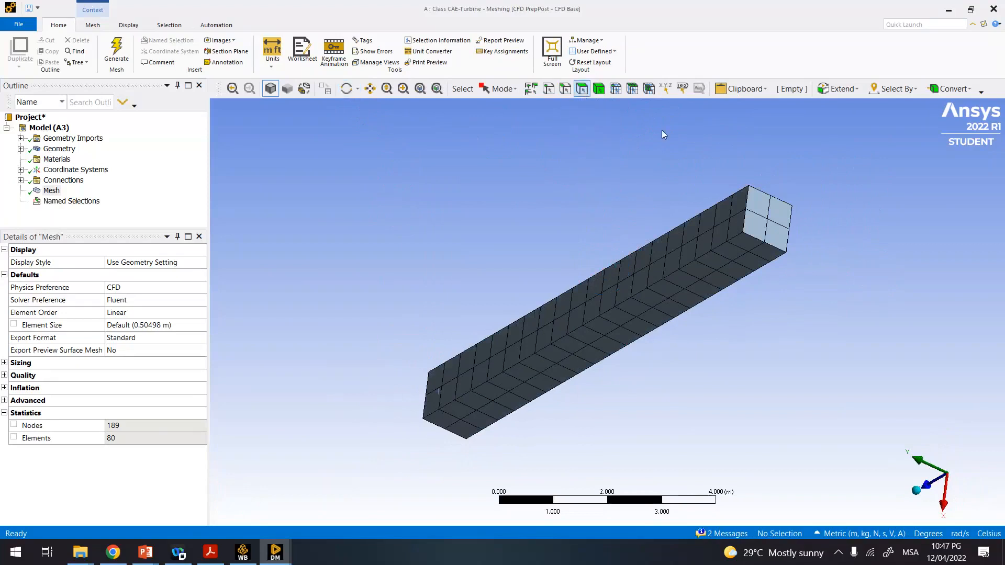
click(752, 195)
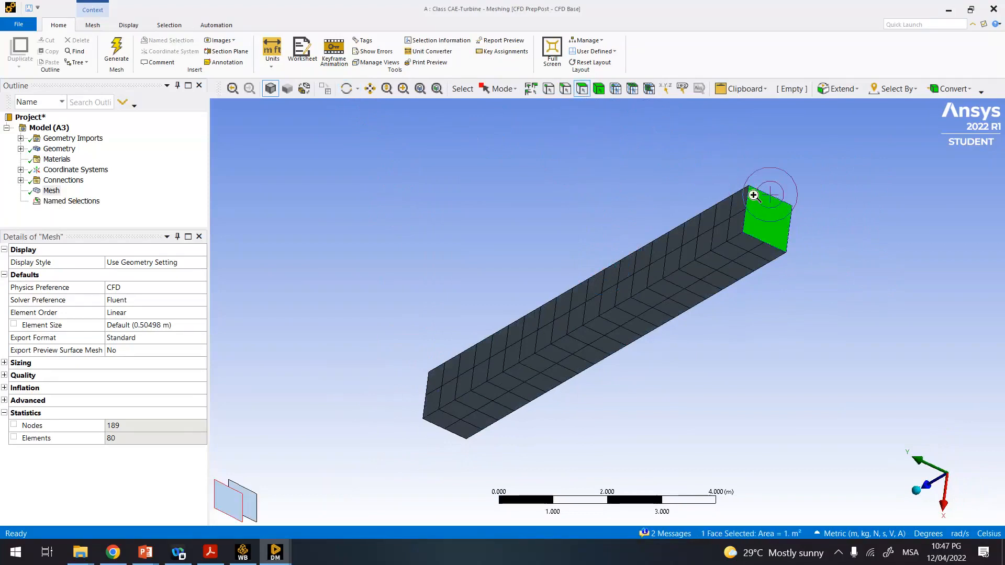
right_click(753, 195)
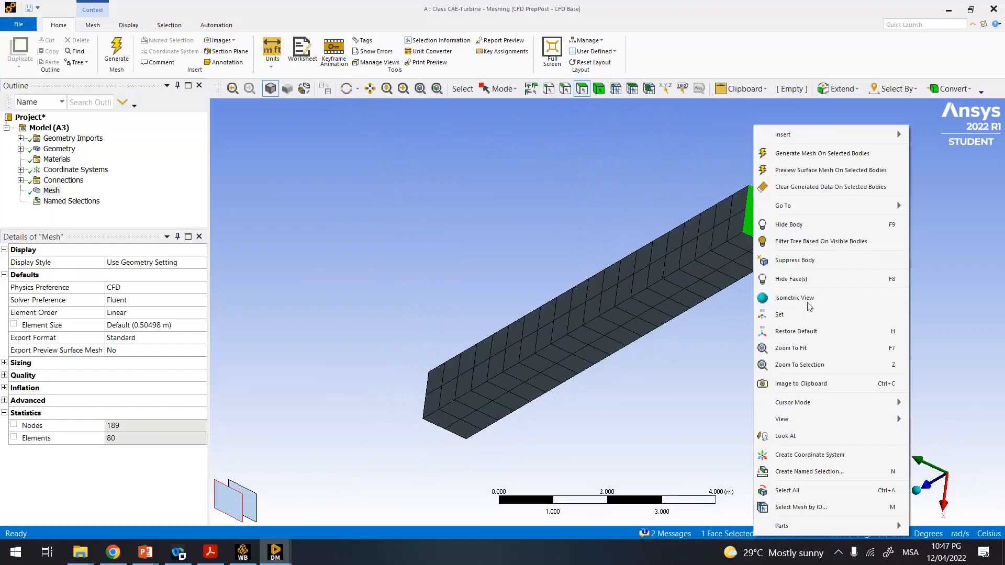
click(809, 472)
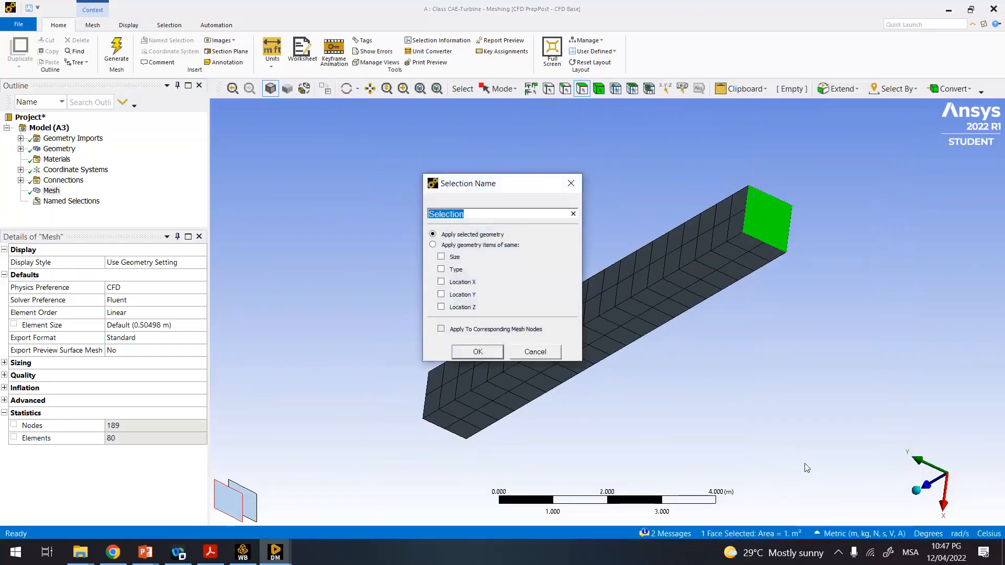
text(utlet pipe)
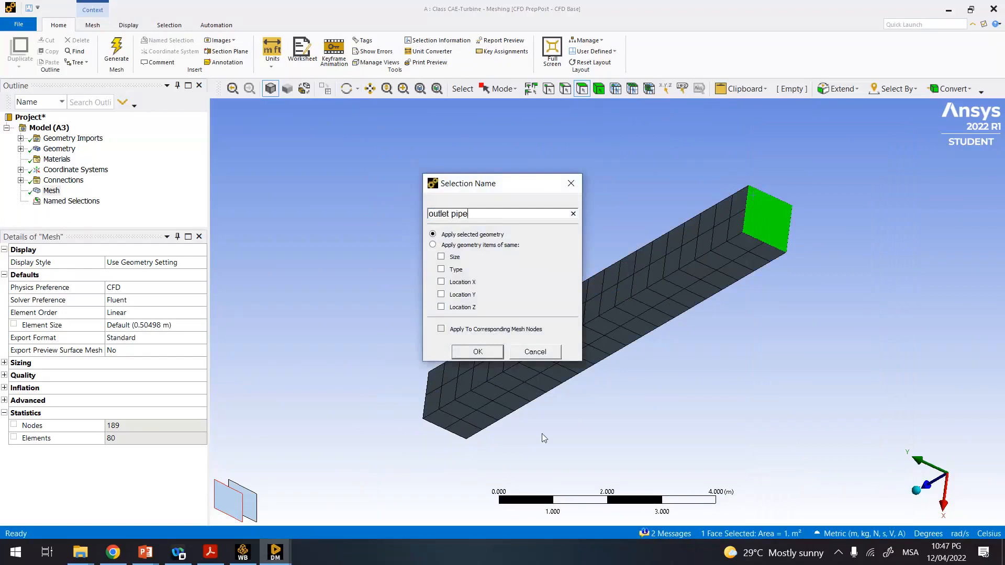
click(477, 352)
click(413, 268)
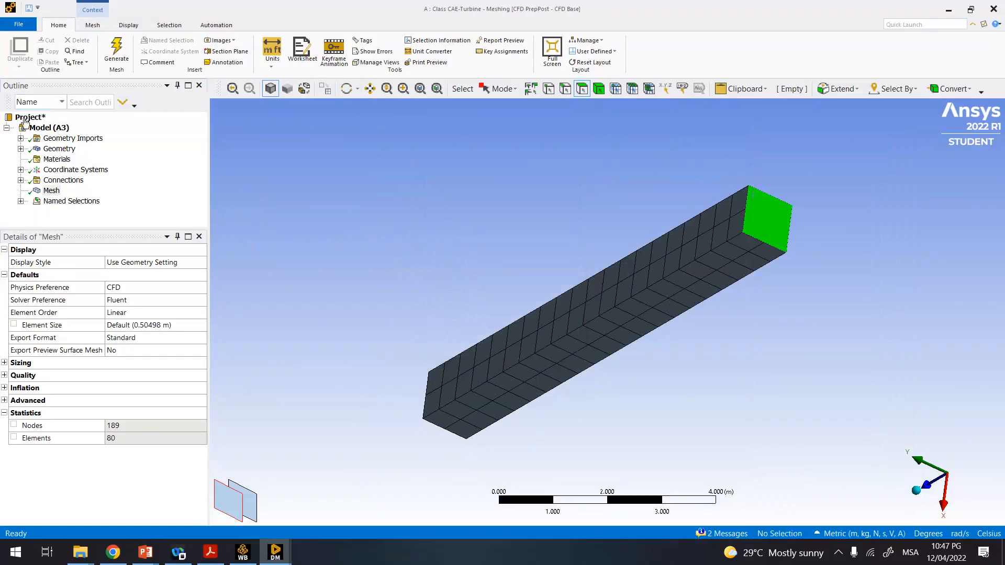
- Review which duct faces the inlet pipe and outlet pipe named selections cover, comparing them with the mesh
click(20, 202)
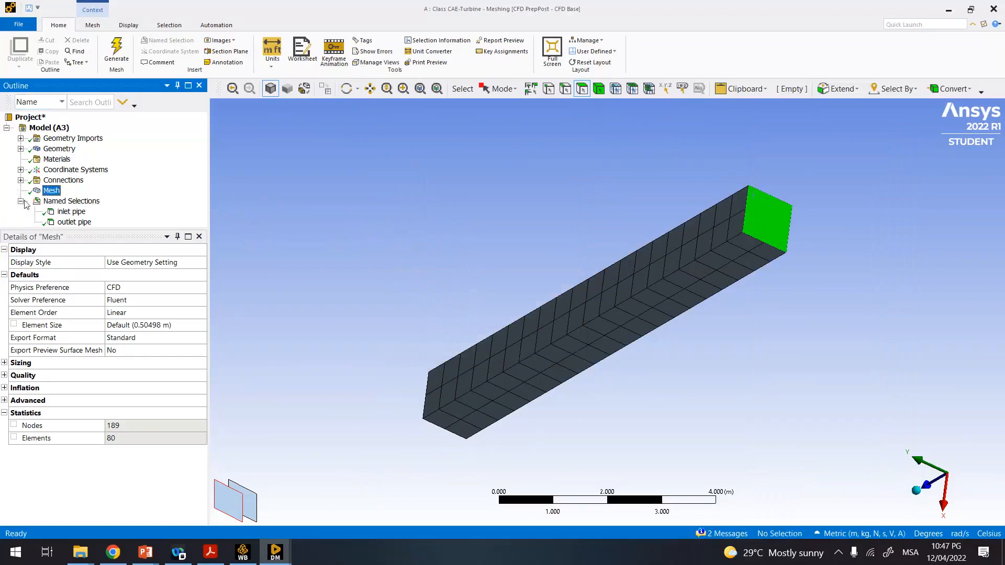
click(77, 212)
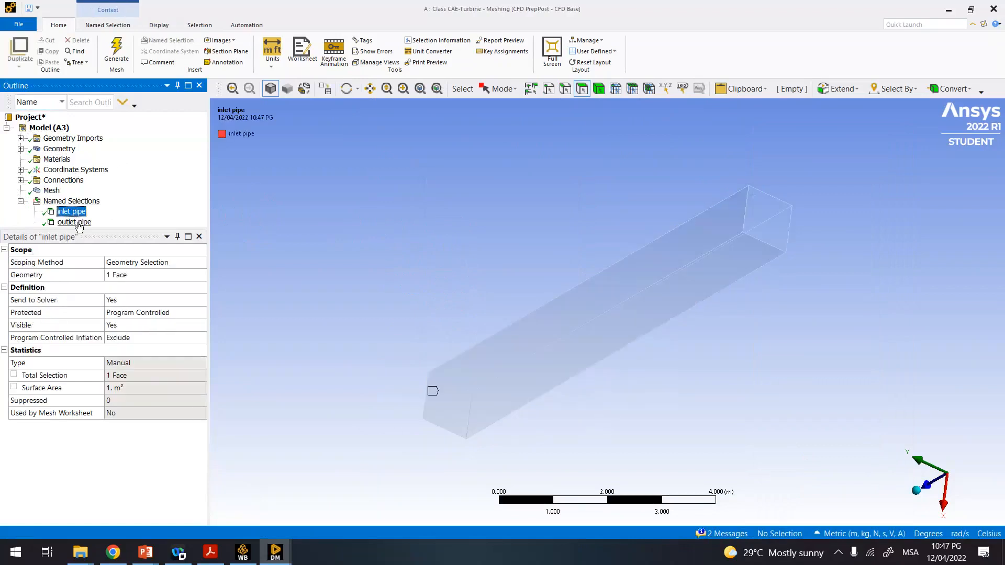
key(Down)
click(79, 212)
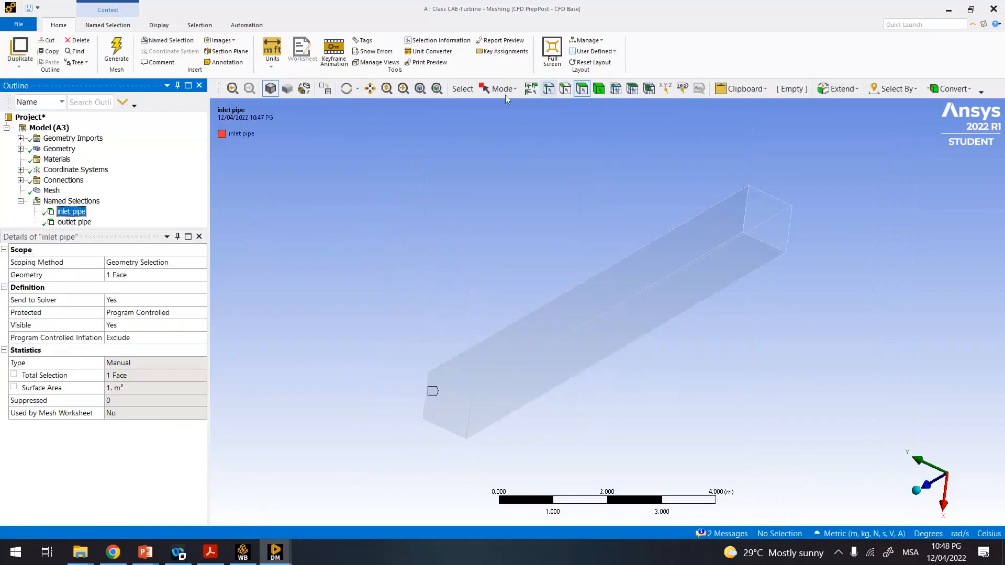
click(352, 89)
drag(447, 265, 661, 172)
click(74, 222)
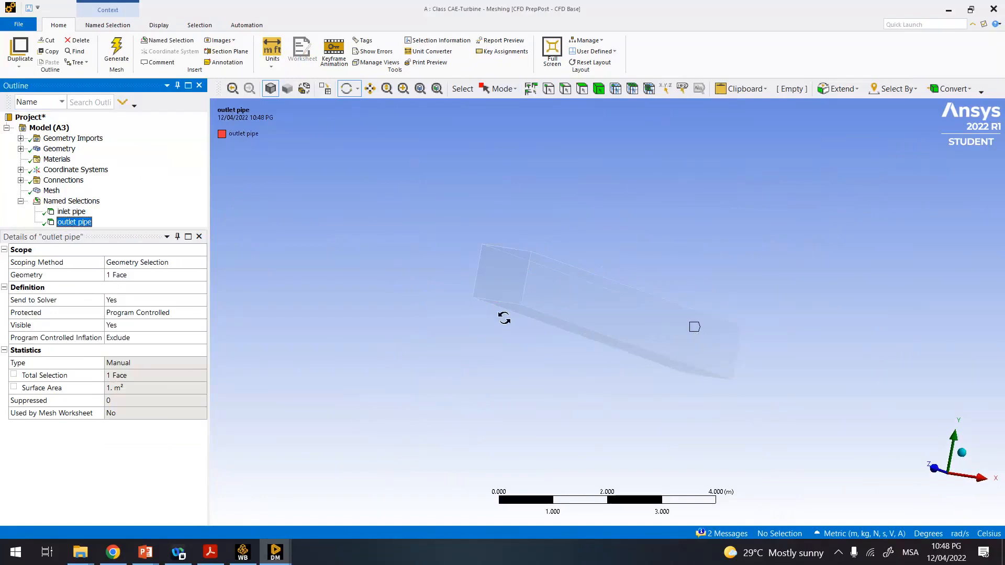
drag(464, 234, 419, 258)
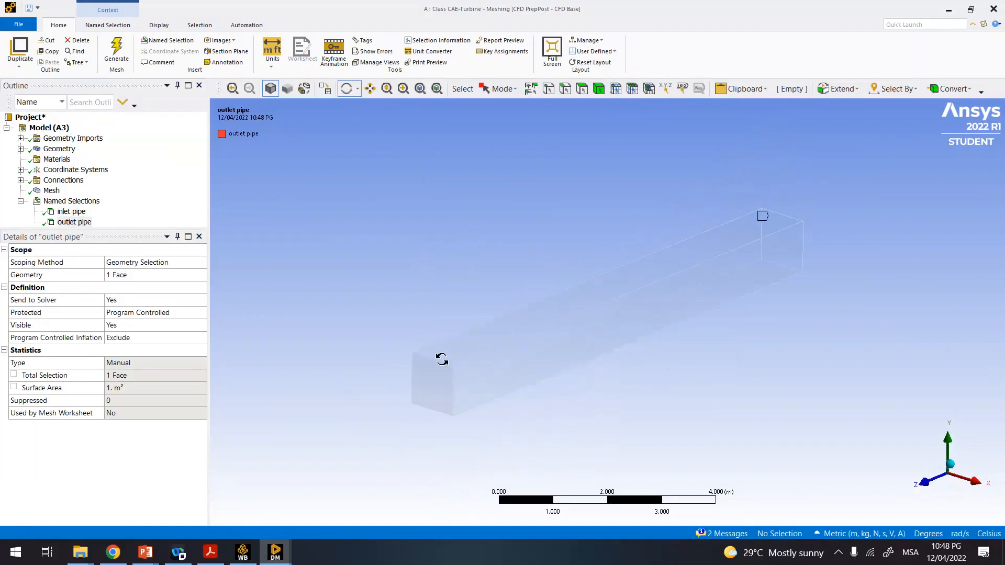
click(51, 190)
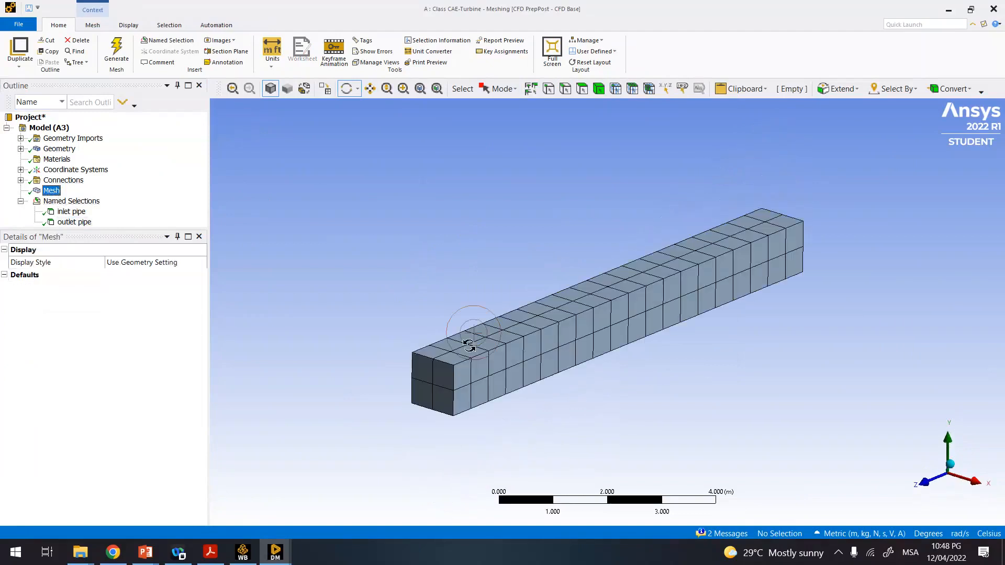
click(70, 212)
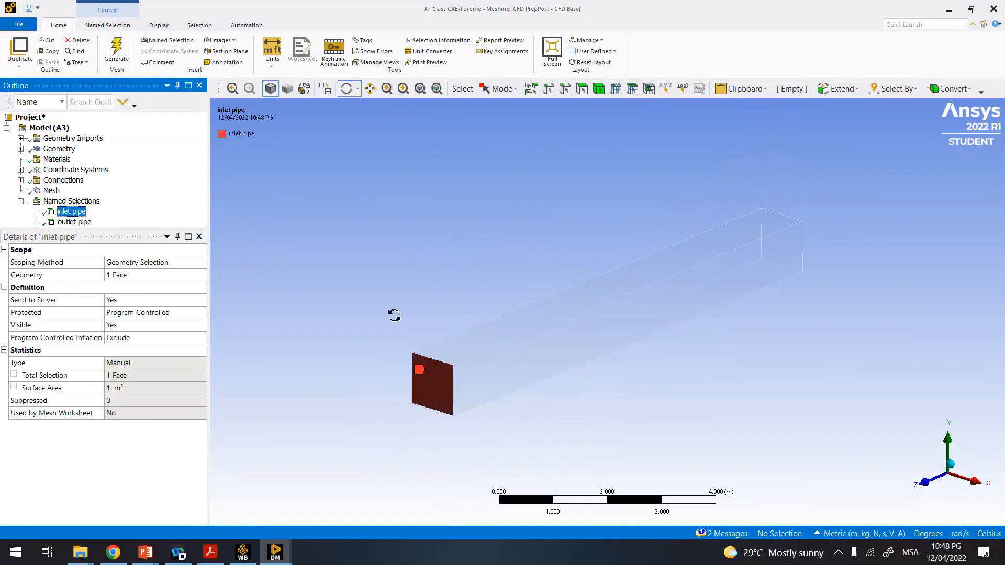
click(52, 191)
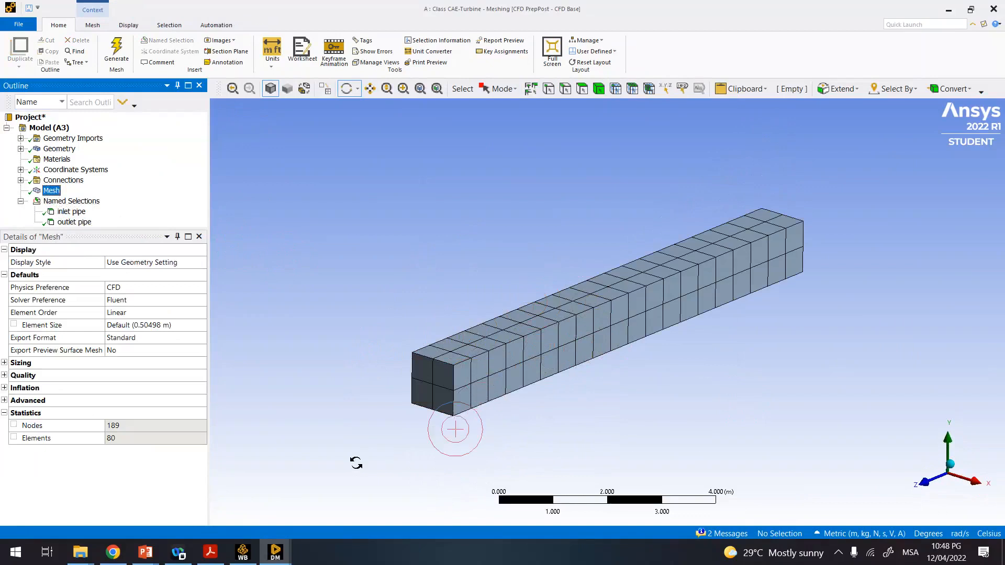
- Consult the duct sketch on the PowerPoint slide and return to Ansys Meshing
click(147, 552)
click(904, 509)
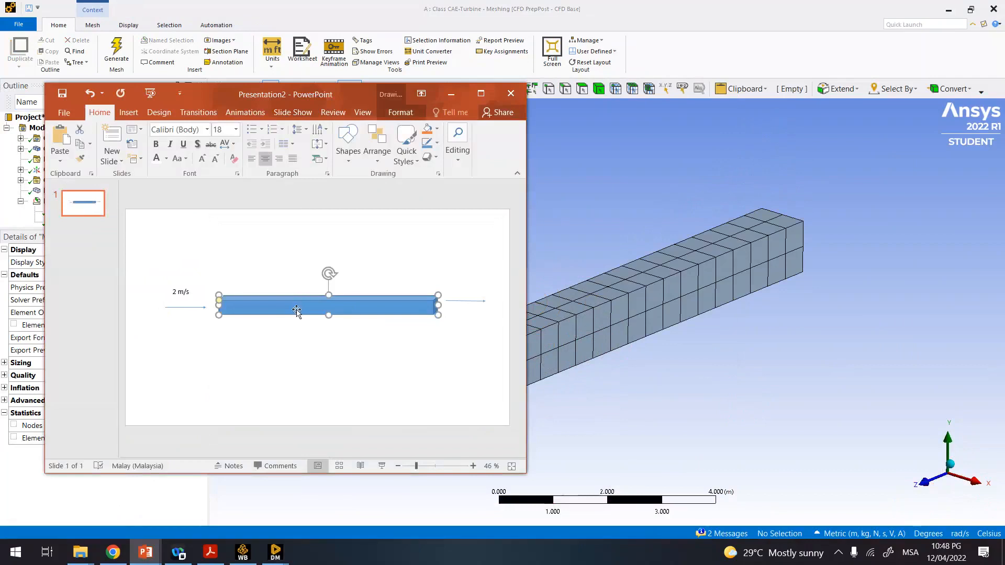
click(450, 92)
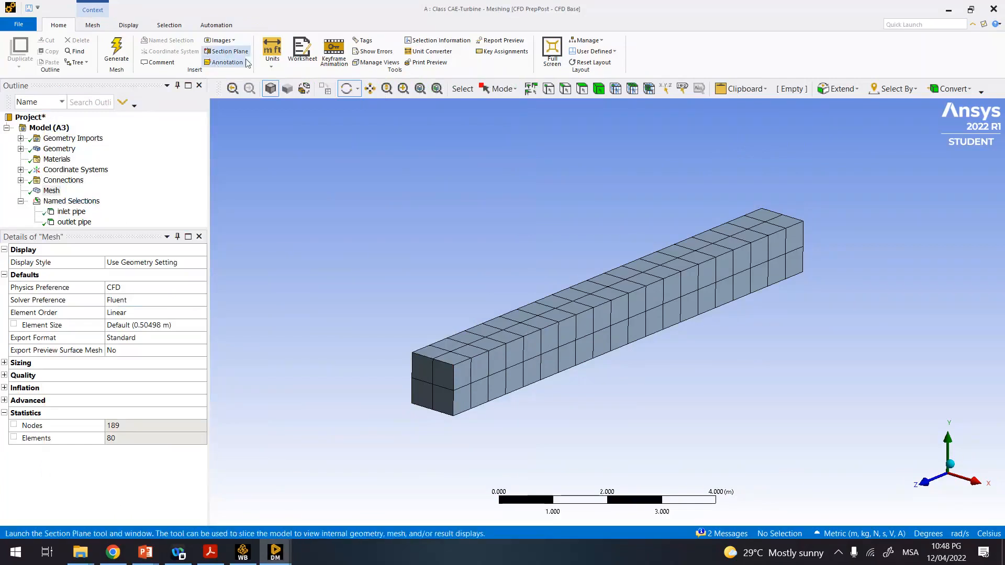
click(599, 288)
click(615, 325)
click(603, 288)
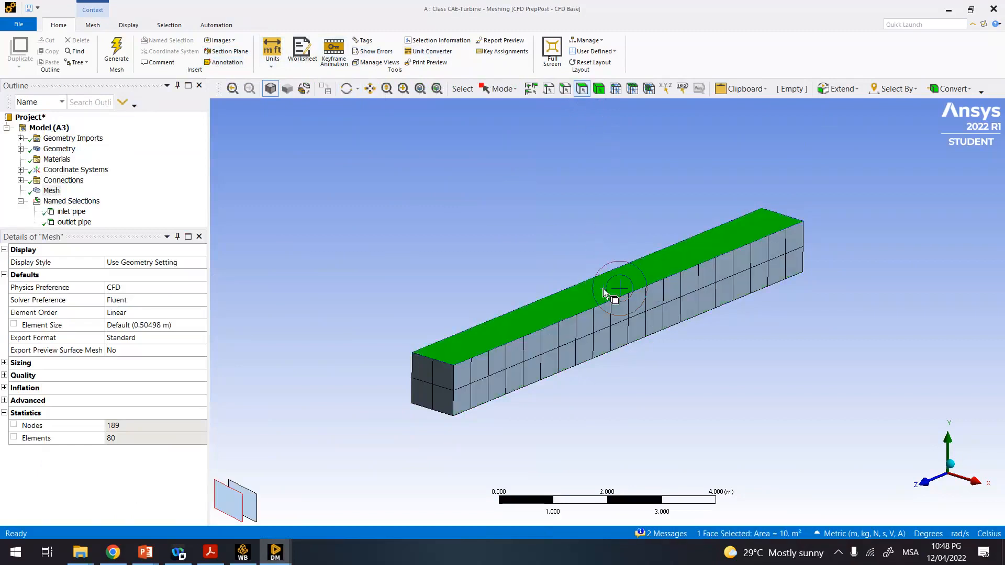
ctrl+click(607, 322)
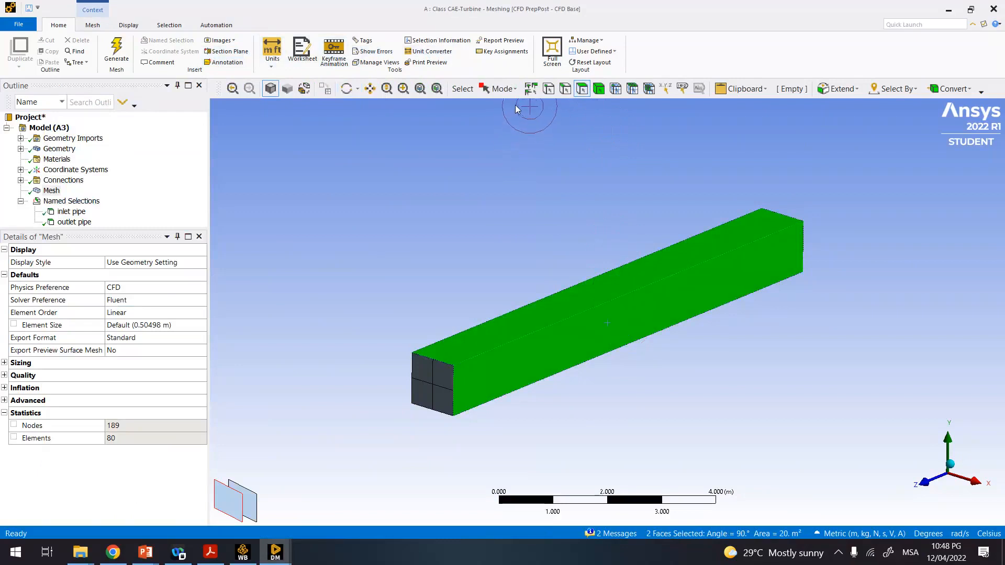
click(347, 89)
drag(566, 298, 583, 103)
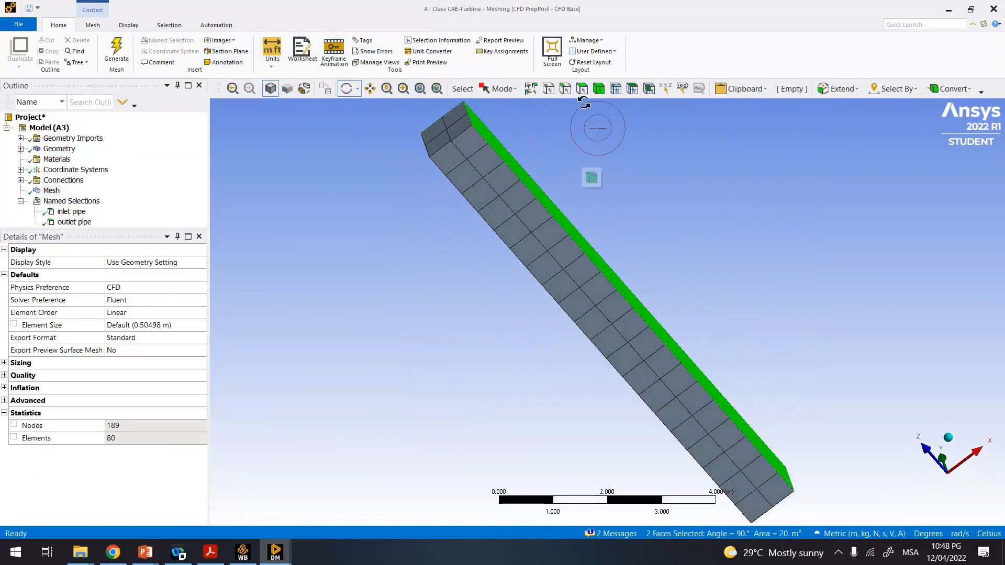
click(581, 88)
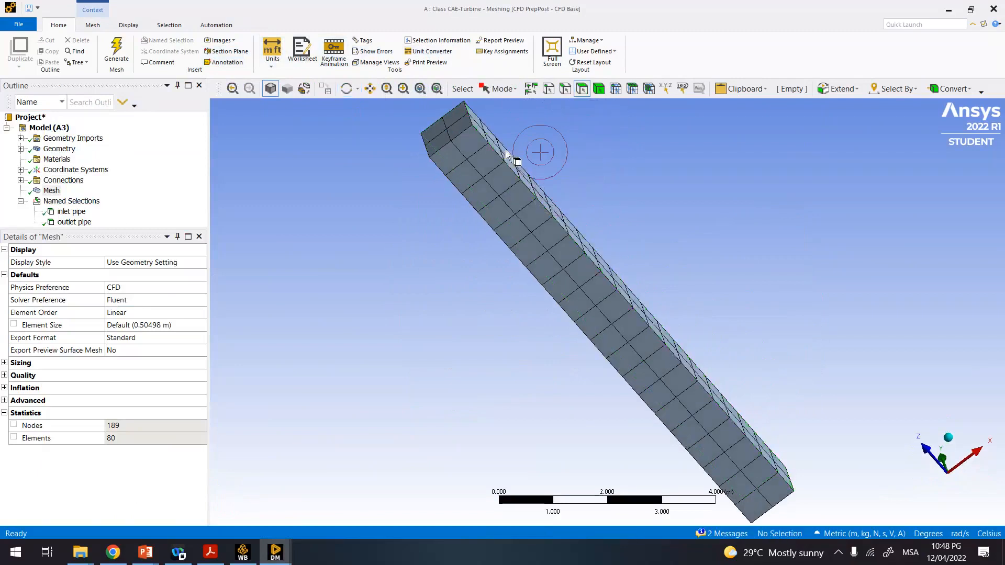
click(506, 183)
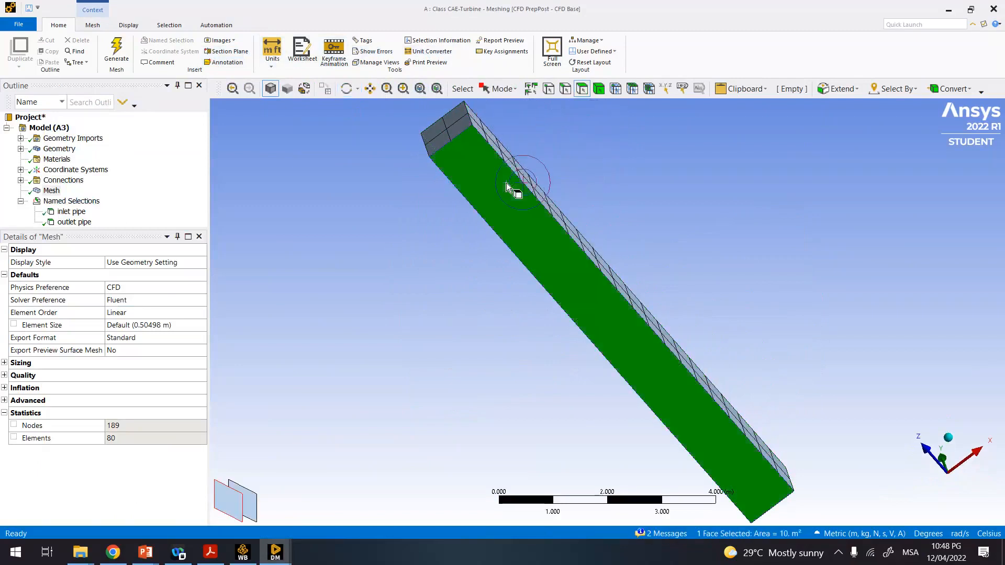
ctrl+click(527, 176)
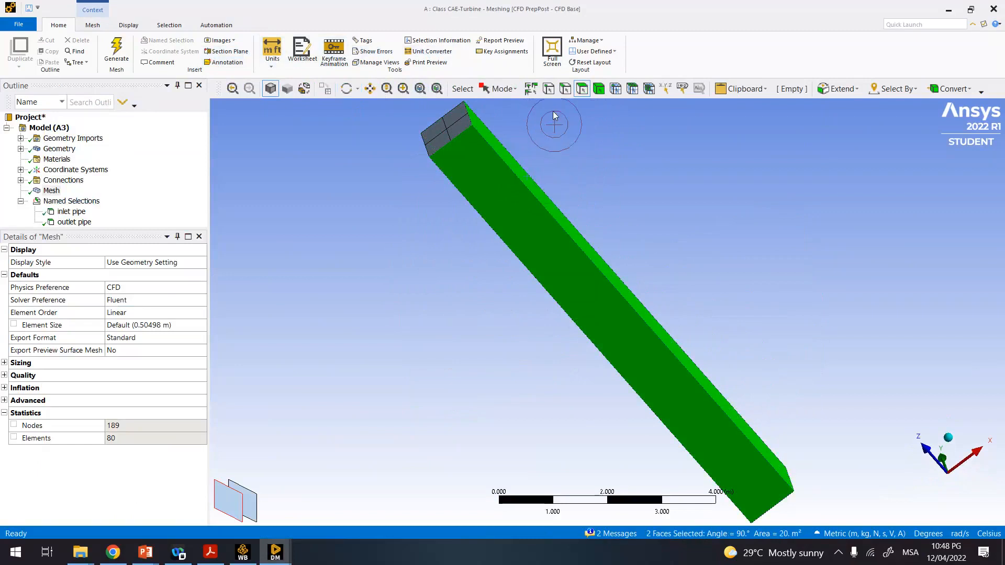
click(345, 88)
drag(499, 189, 530, 305)
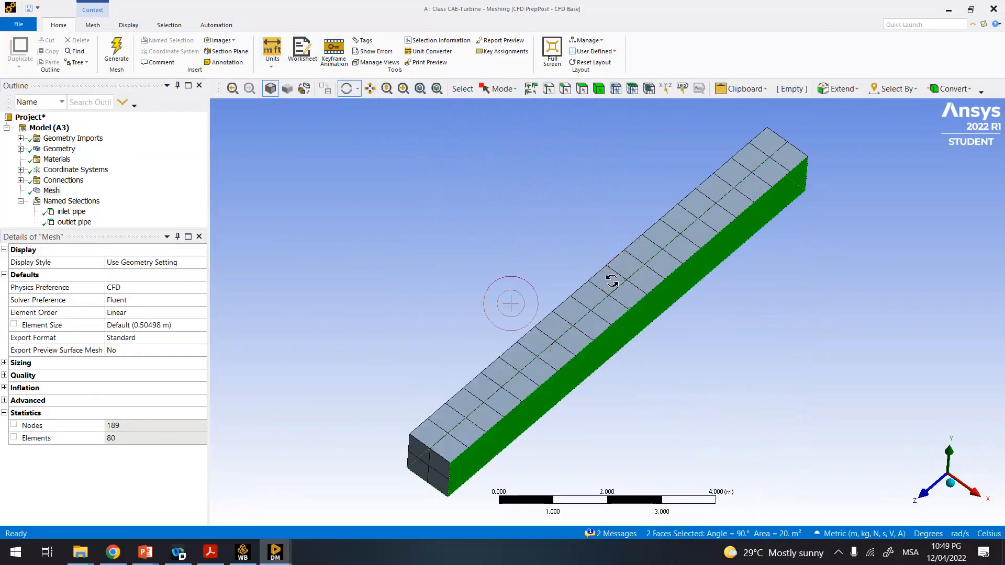
click(606, 312)
click(581, 89)
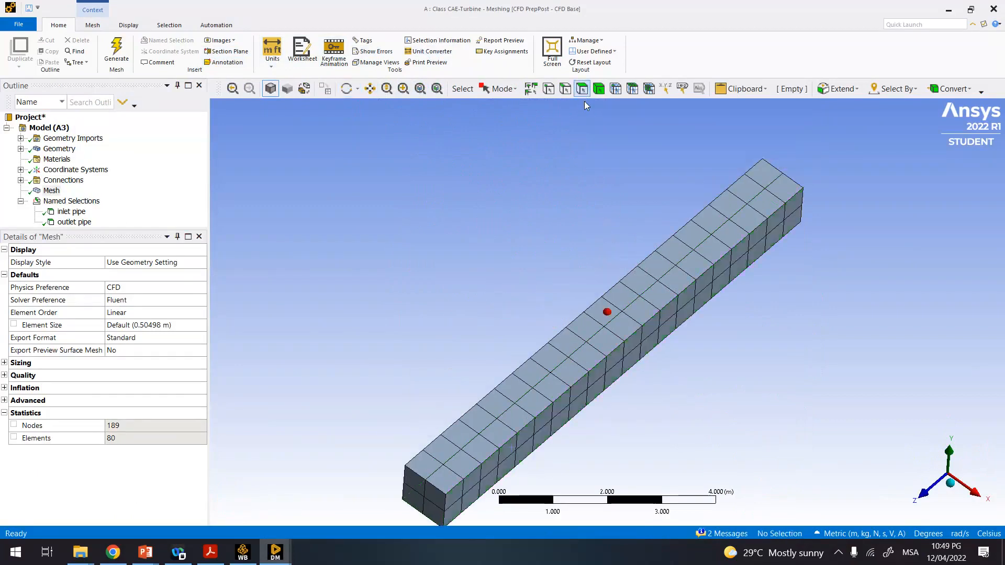
click(641, 310)
ctrl+click(657, 321)
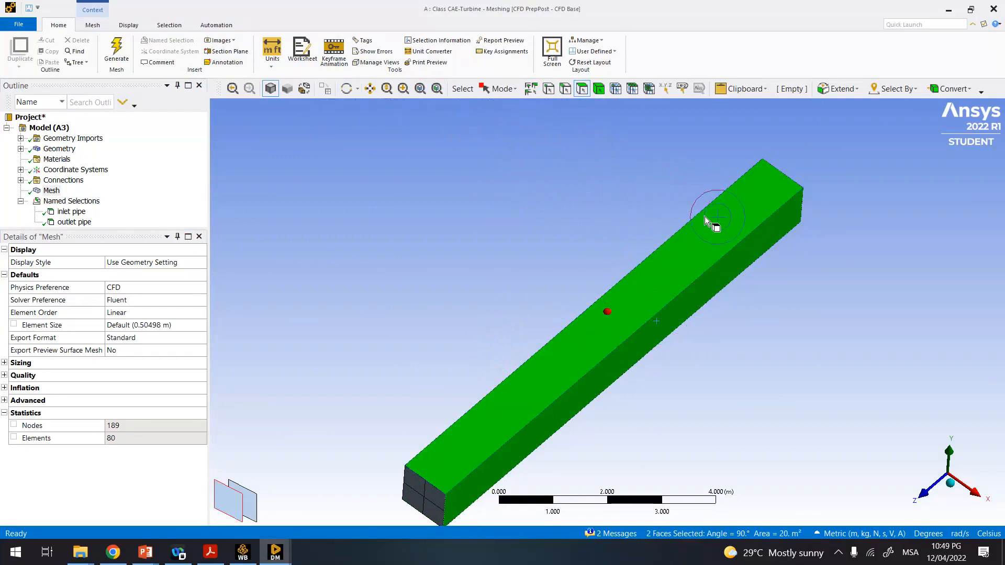
click(346, 89)
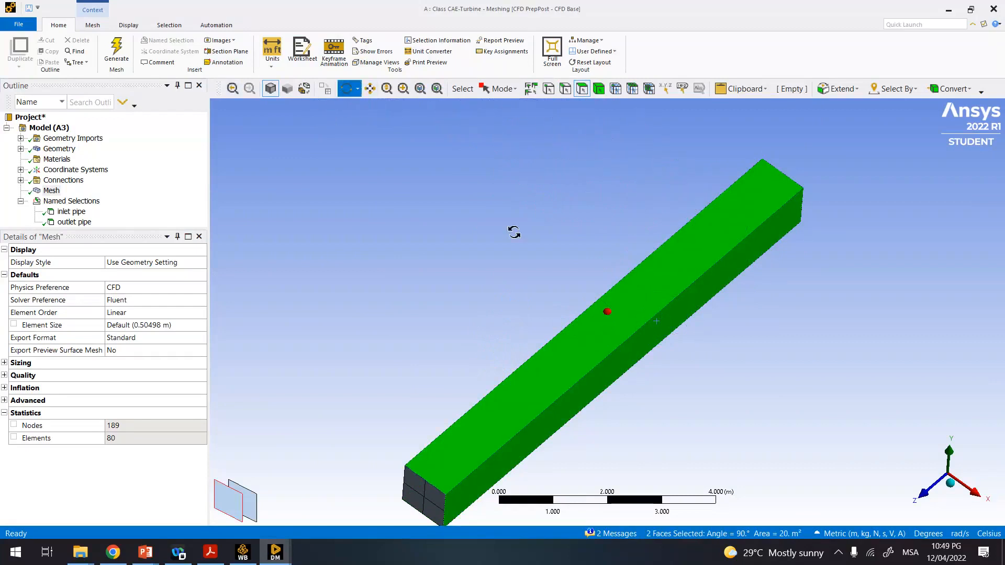
drag(513, 232, 819, 237)
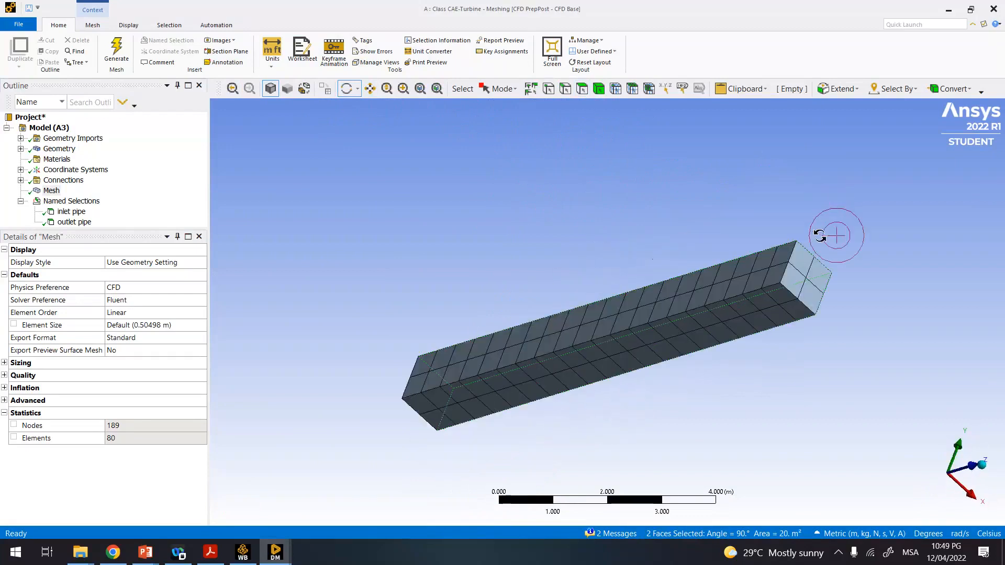
click(582, 89)
click(637, 247)
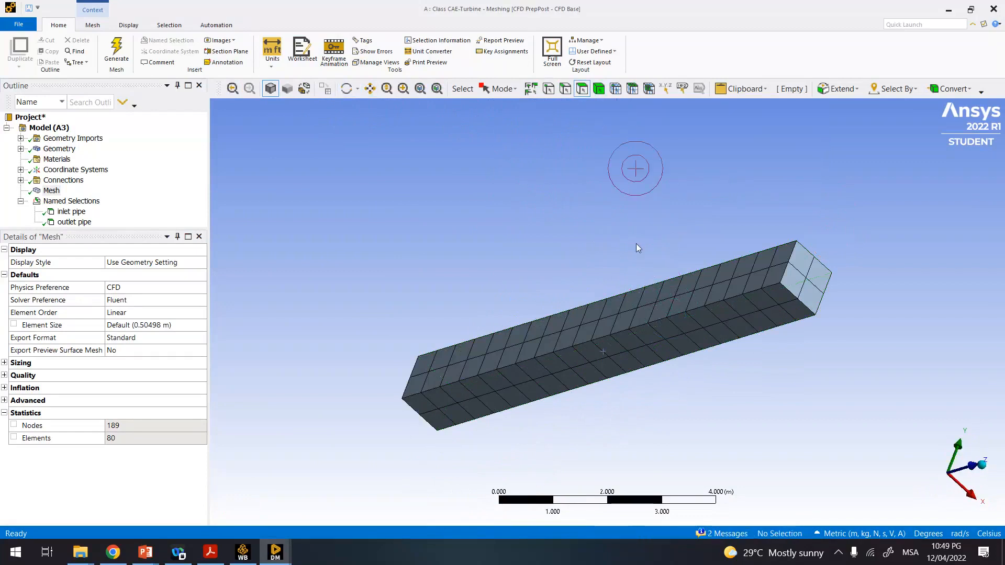
click(655, 316)
ctrl+click(659, 334)
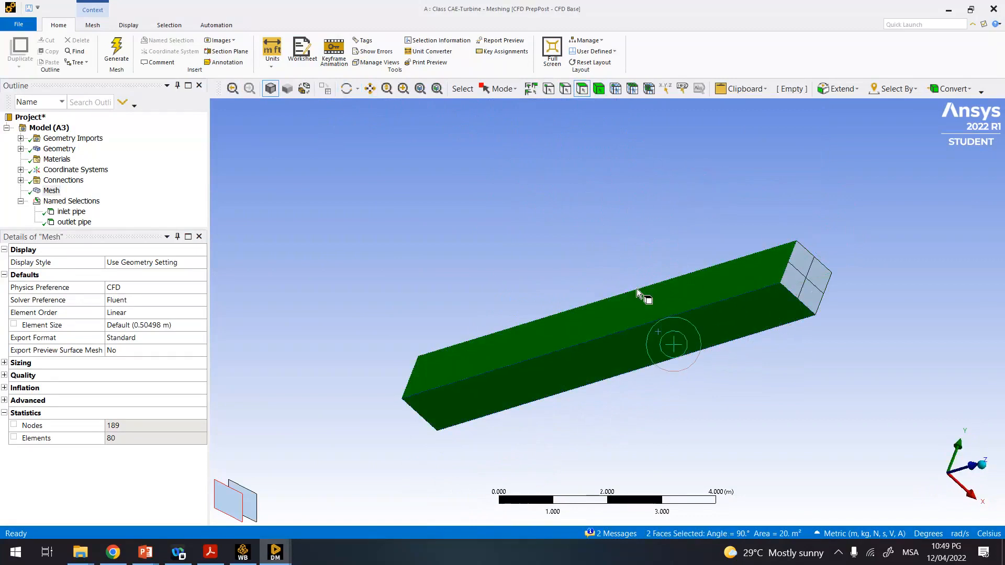
click(628, 252)
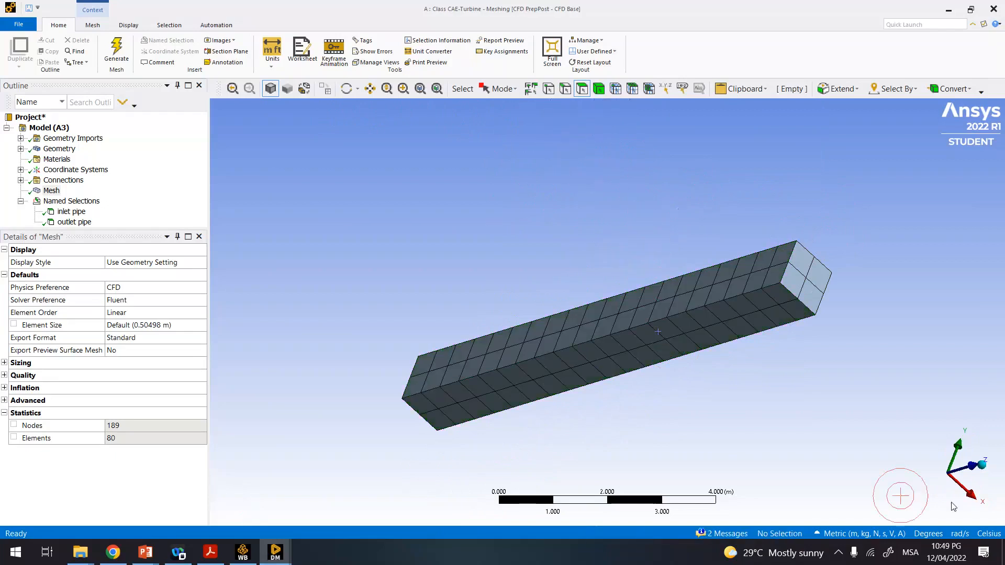
- Create a named selection called "top wall" from the duct's long upper face
click(982, 468)
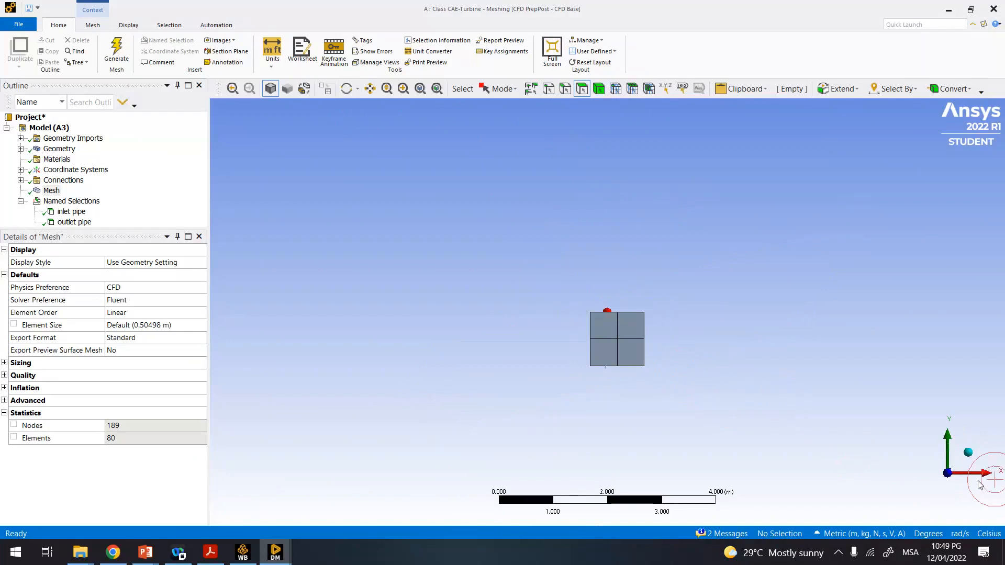
click(961, 454)
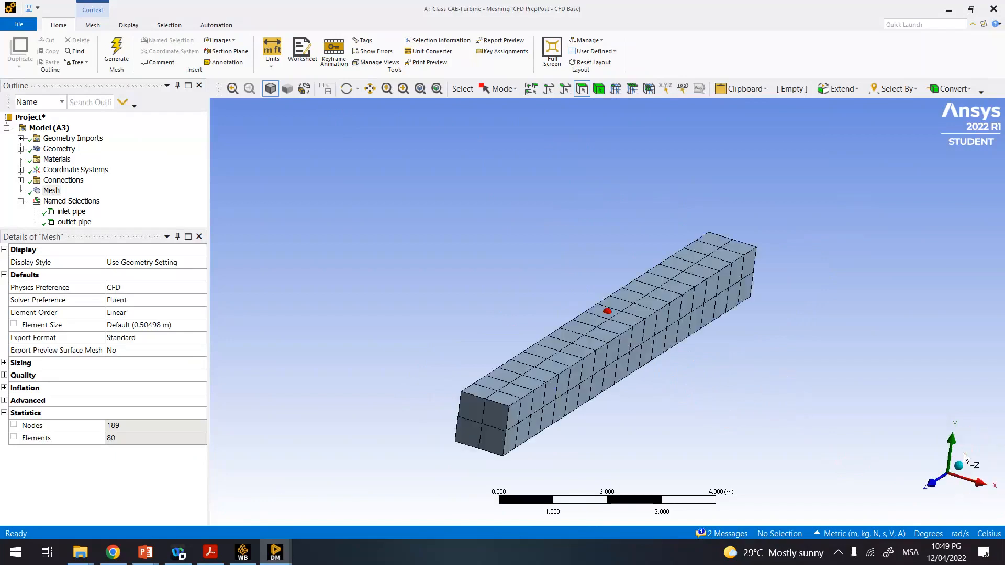
click(600, 335)
right_click(601, 334)
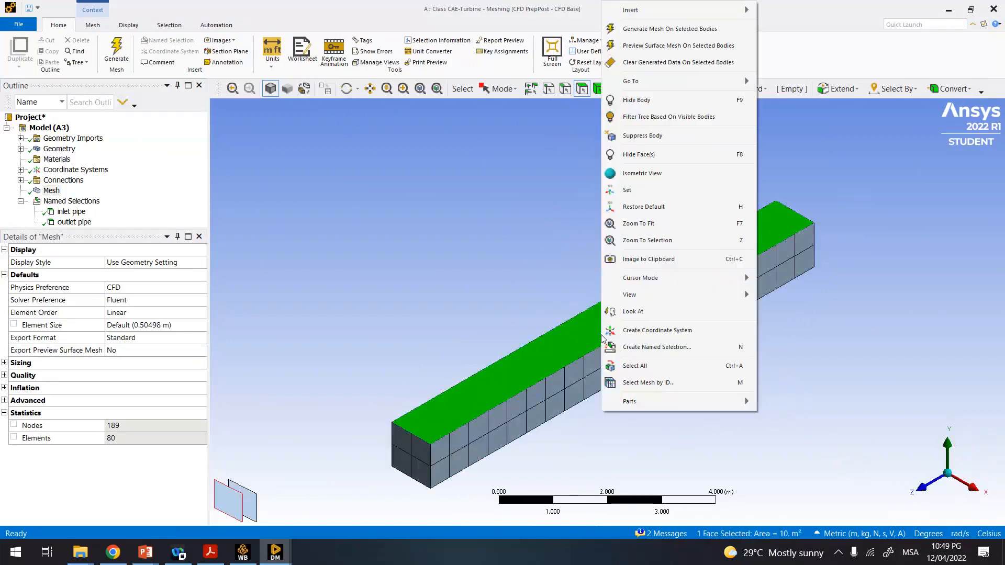
click(626, 347)
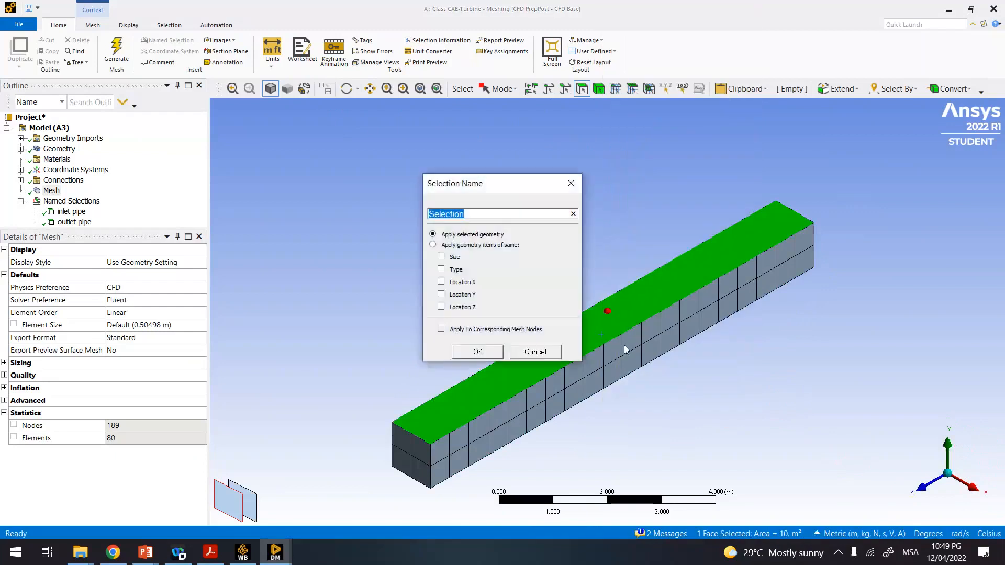
text(top wall)
click(480, 351)
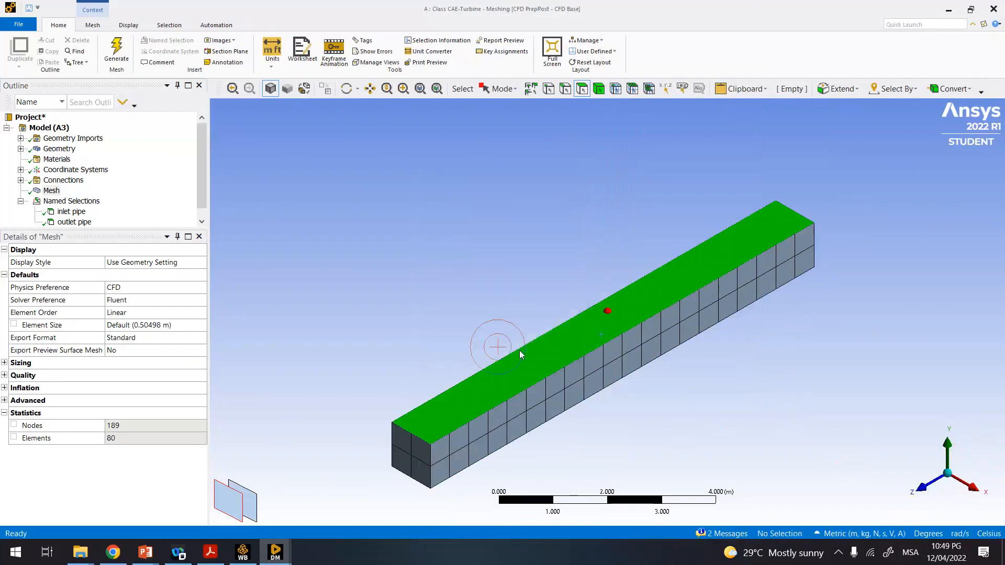
- Create a named selection called "right wall" from the duct's long side face on the +X side
click(593, 374)
right_click(593, 374)
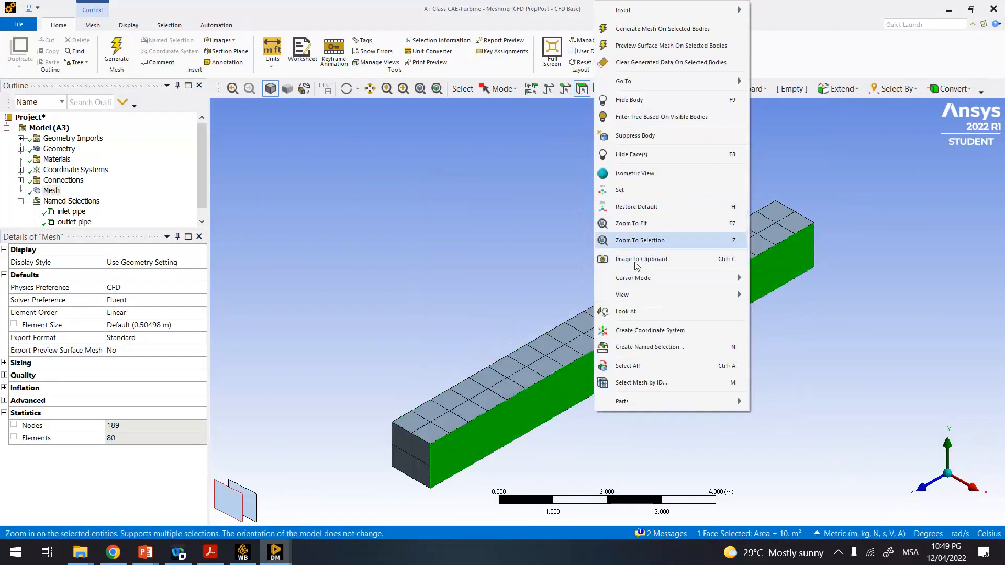
click(635, 347)
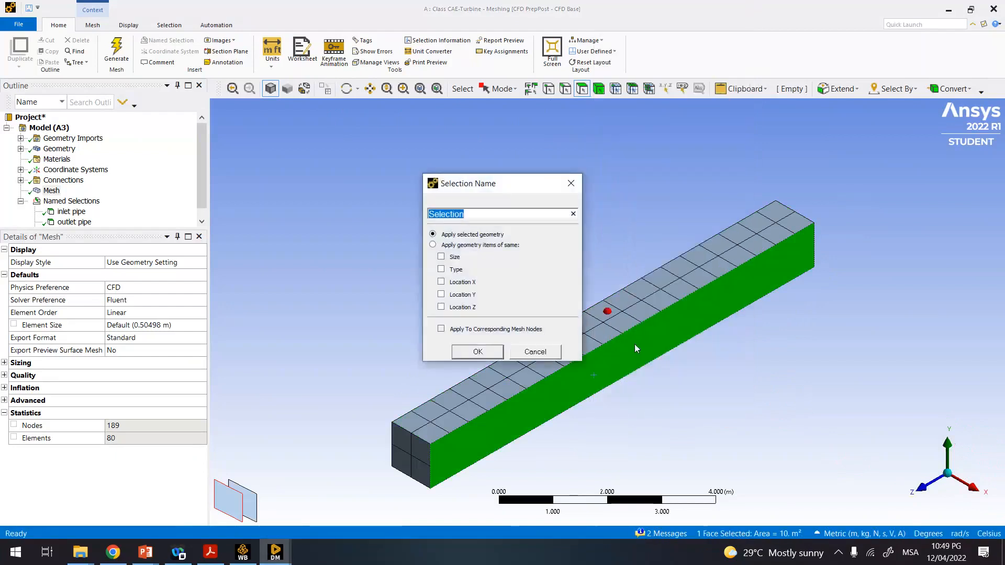
text(right wall)
click(477, 351)
- Create a named selection called "bottom wall" from the long face on the duct's underside
click(346, 89)
drag(676, 311, 607, 162)
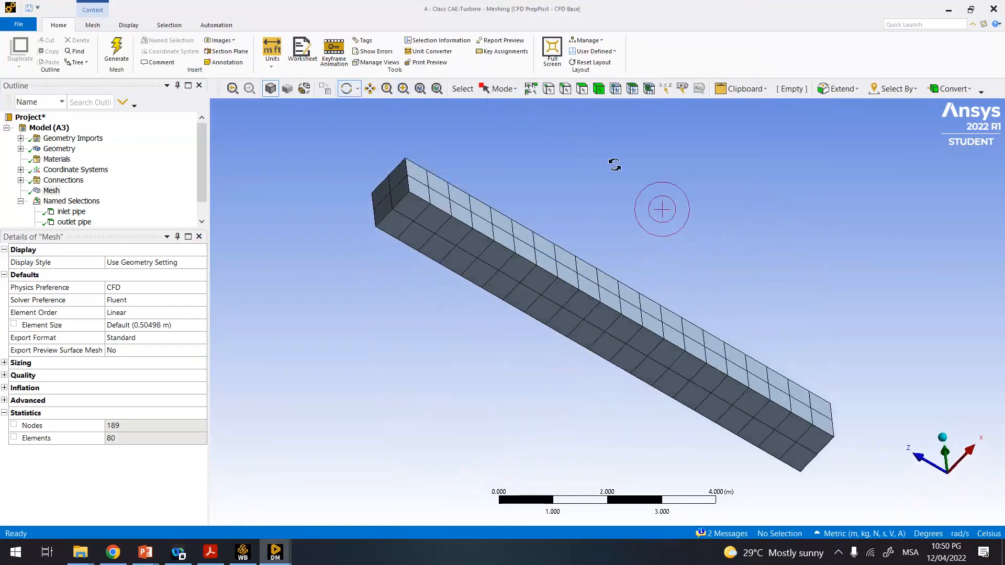
key(ctrl+f)
click(516, 268)
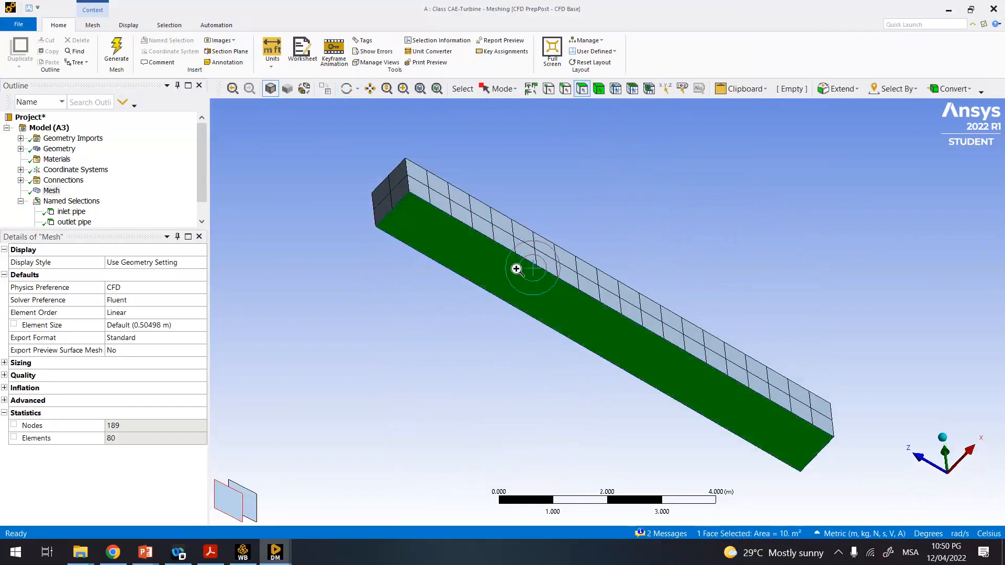
right_click(516, 269)
click(548, 345)
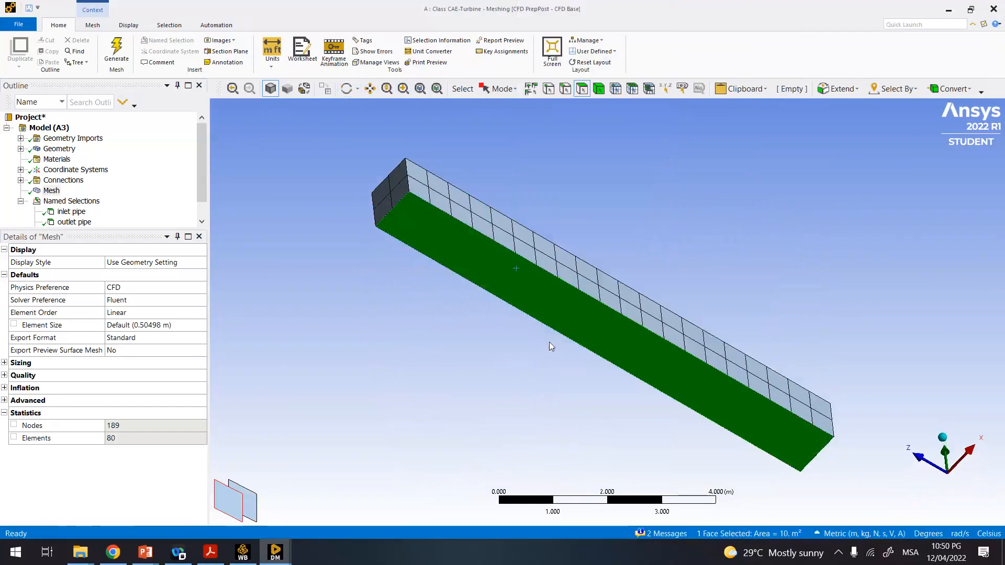
text(bottom wall)
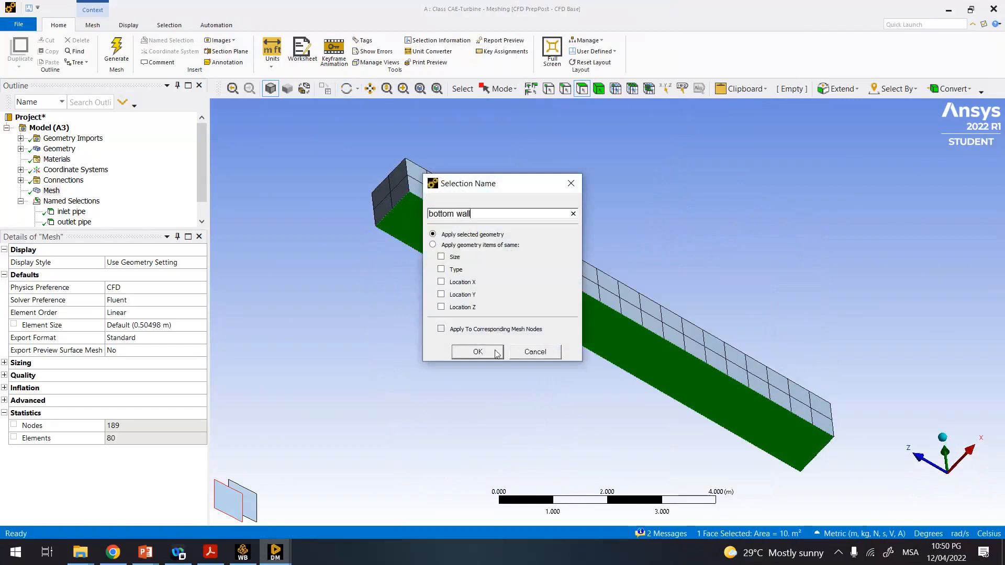
click(478, 351)
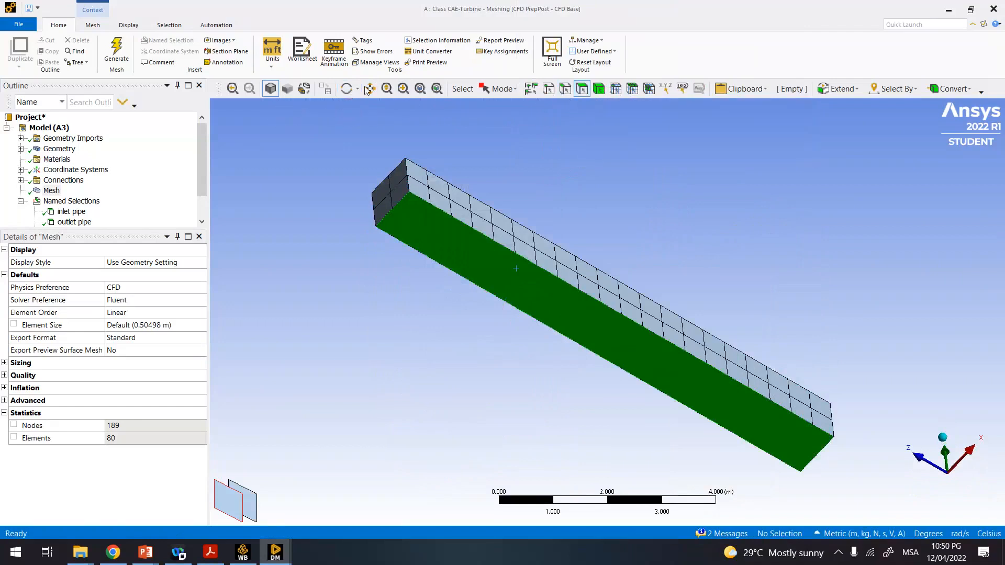
- Create a named selection called "left wall" from the long side face opposite the right wall
middle_drag(646, 265, 658, 128)
click(581, 88)
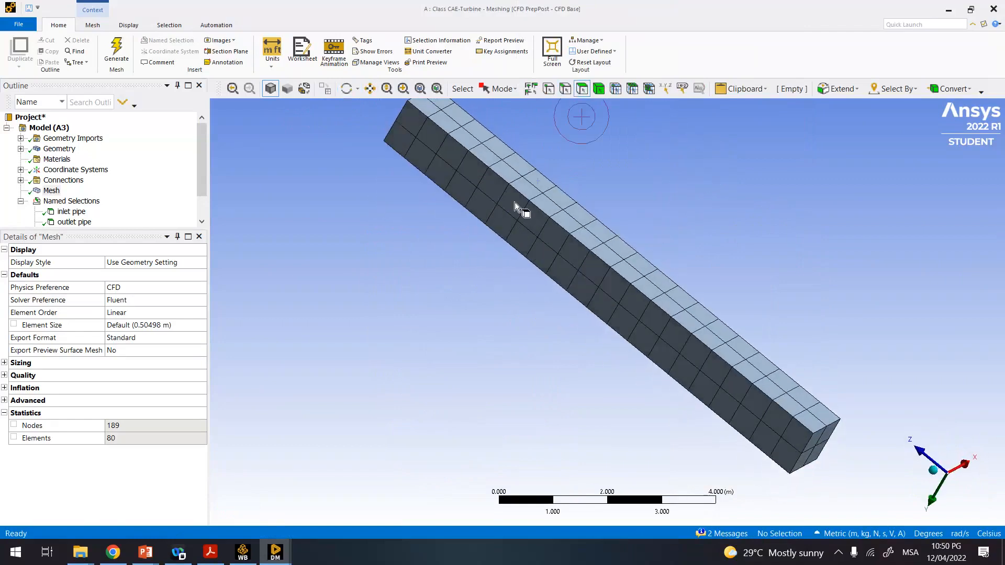
click(517, 212)
right_click(517, 211)
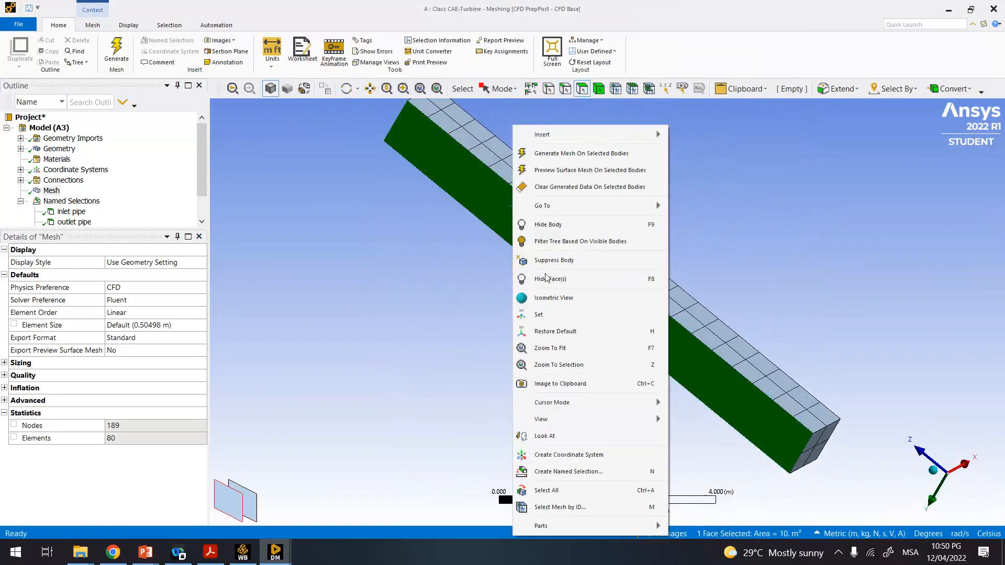
click(566, 470)
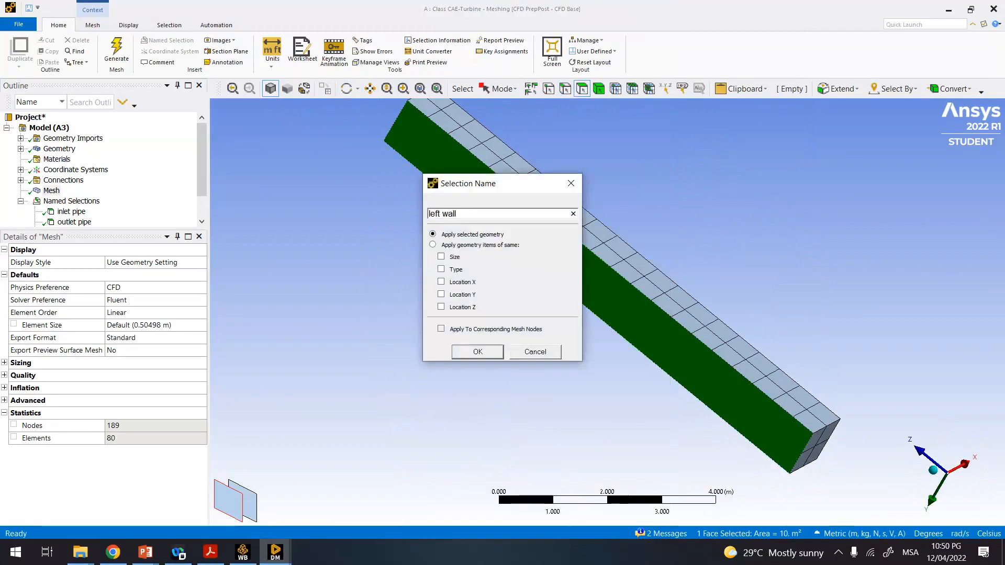
click(478, 351)
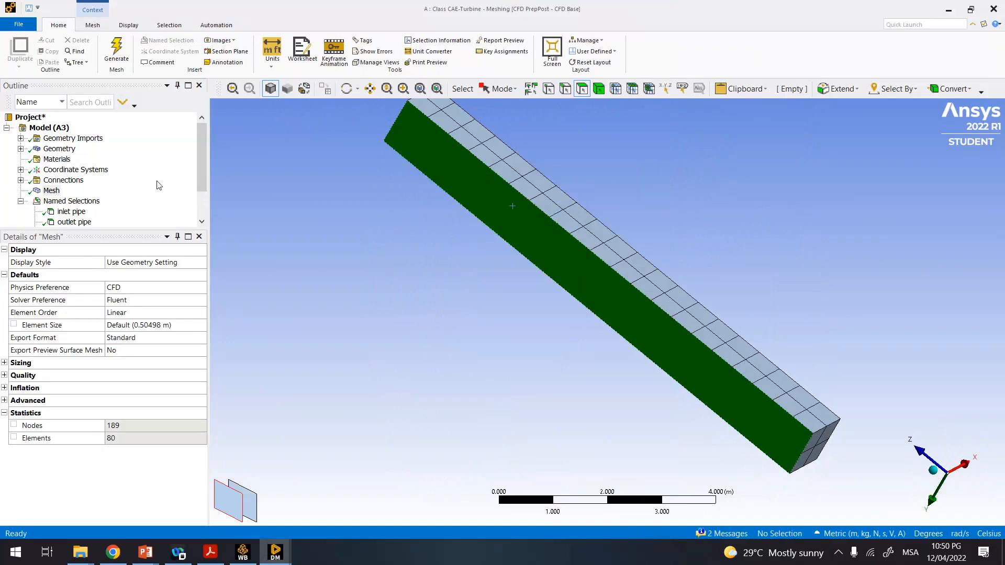
- Review which duct face each of the six named selections covers, from inlet pipe through left wall
drag(198, 180, 197, 209)
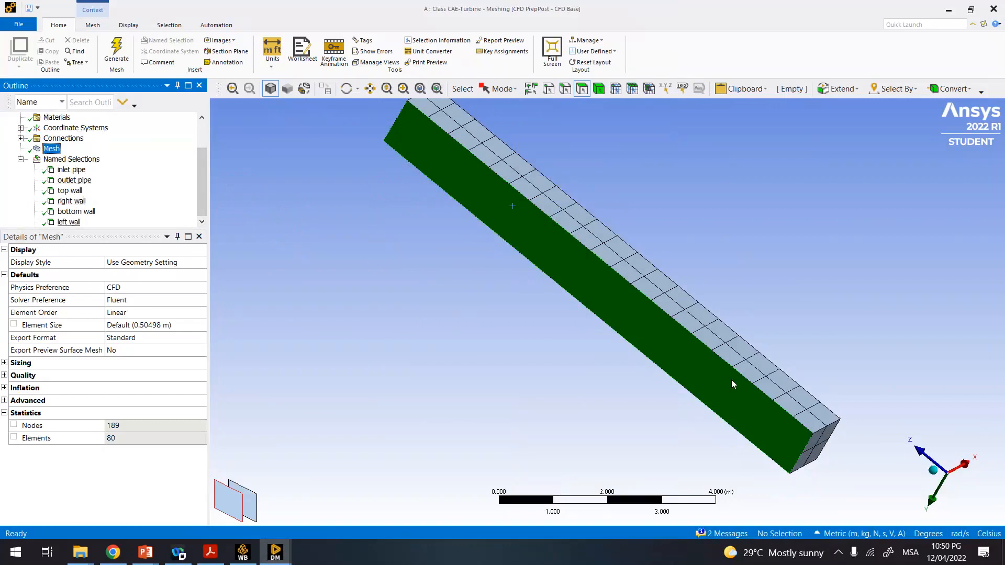
click(925, 473)
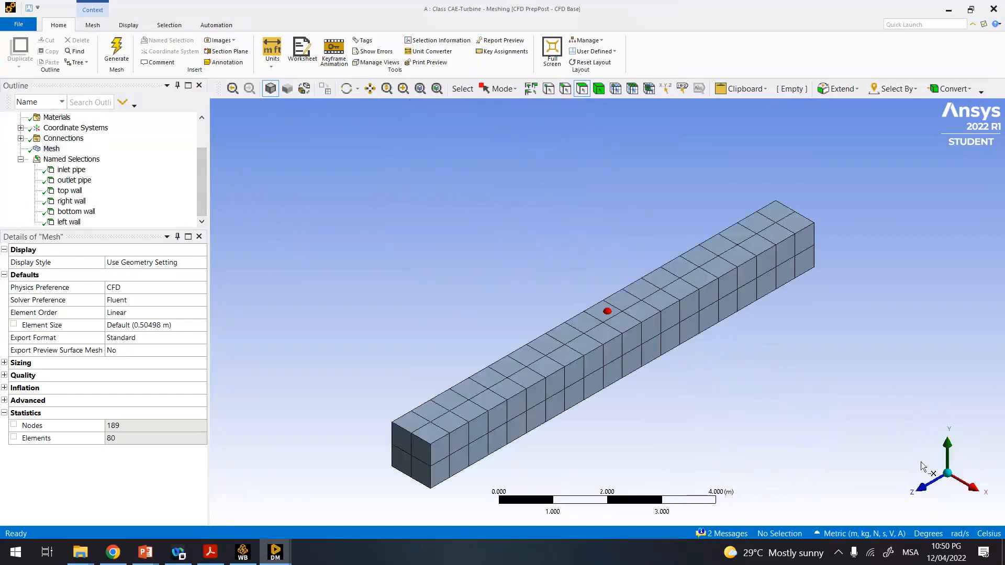
click(72, 169)
click(73, 180)
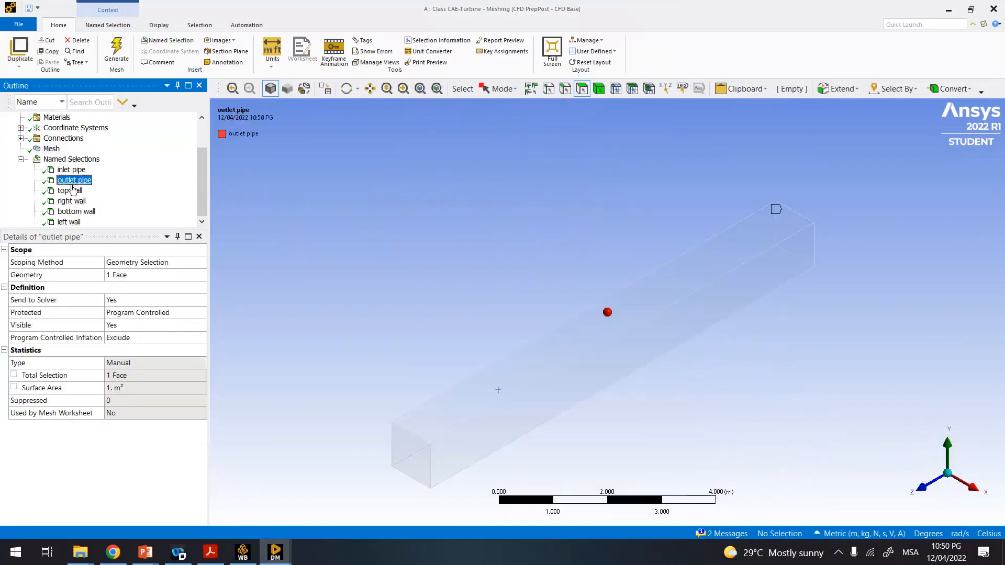
click(72, 194)
click(72, 202)
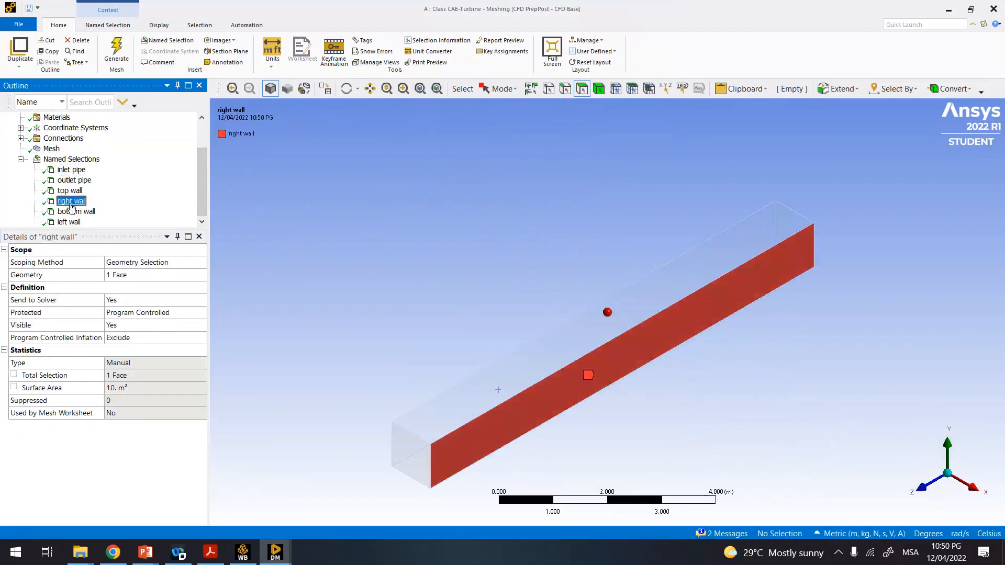
click(72, 211)
click(70, 222)
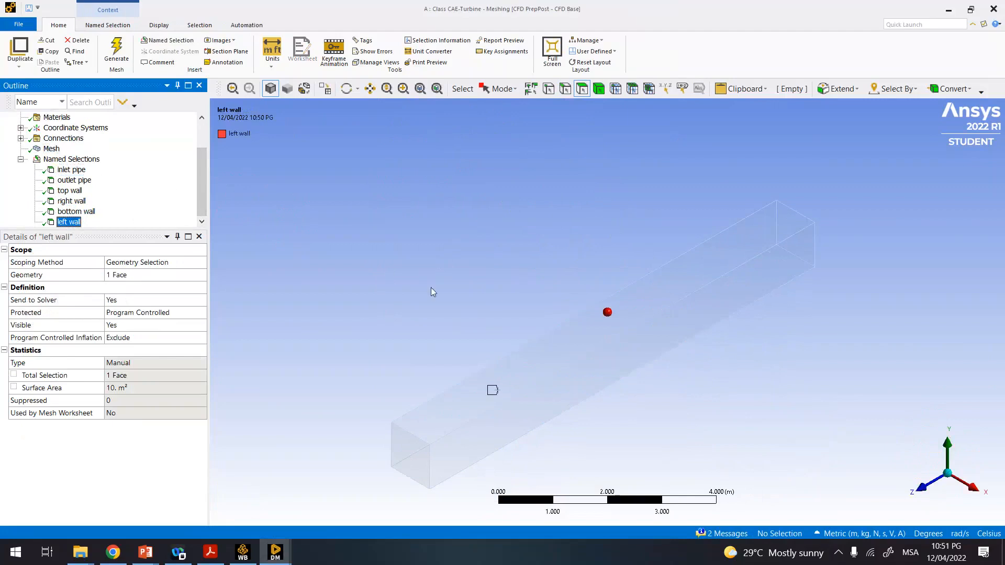
- Switch to Workbench and update the Mesh component of the Class CAE-Turbine fluid flow system
scroll(431, 292, up, 2)
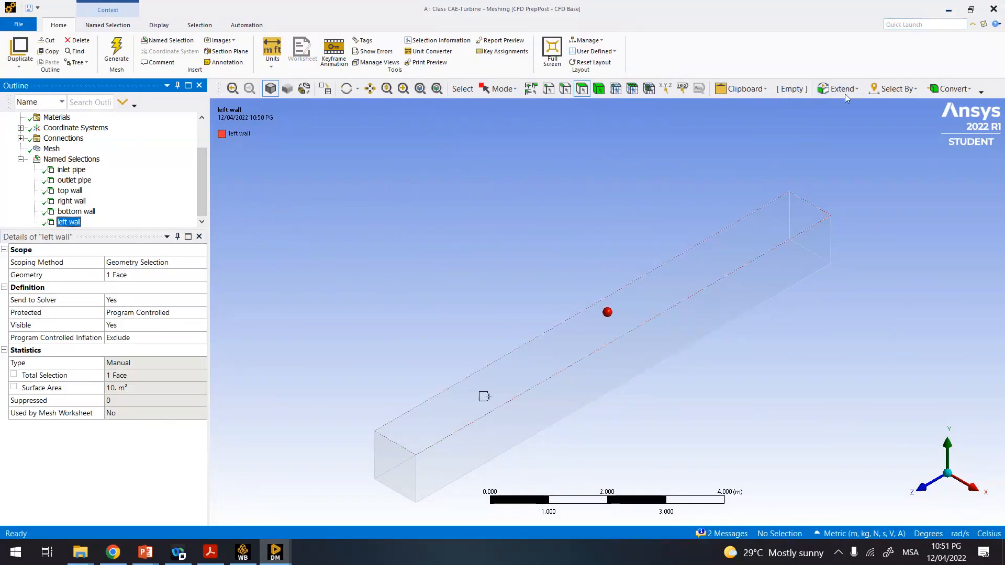
click(950, 11)
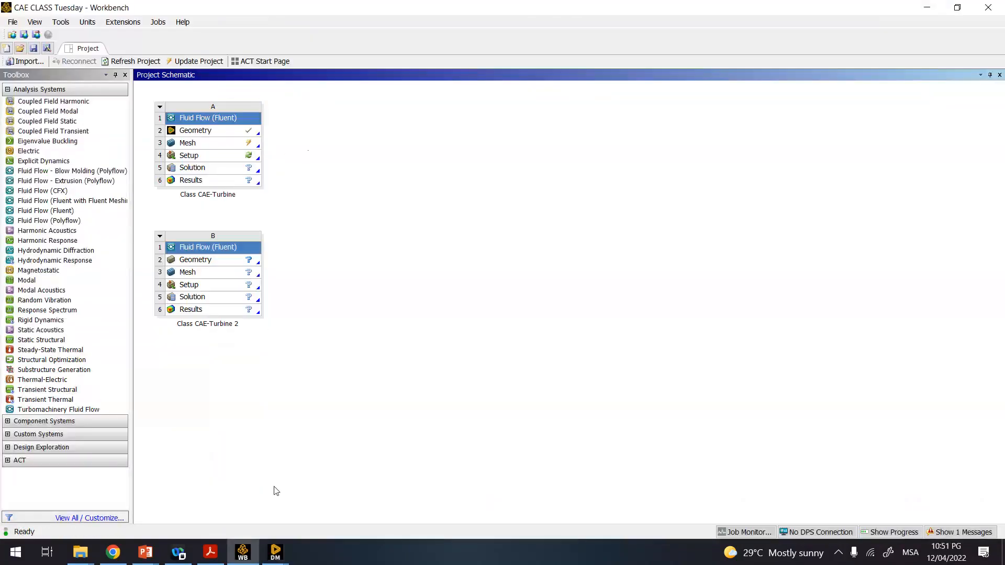
click(274, 556)
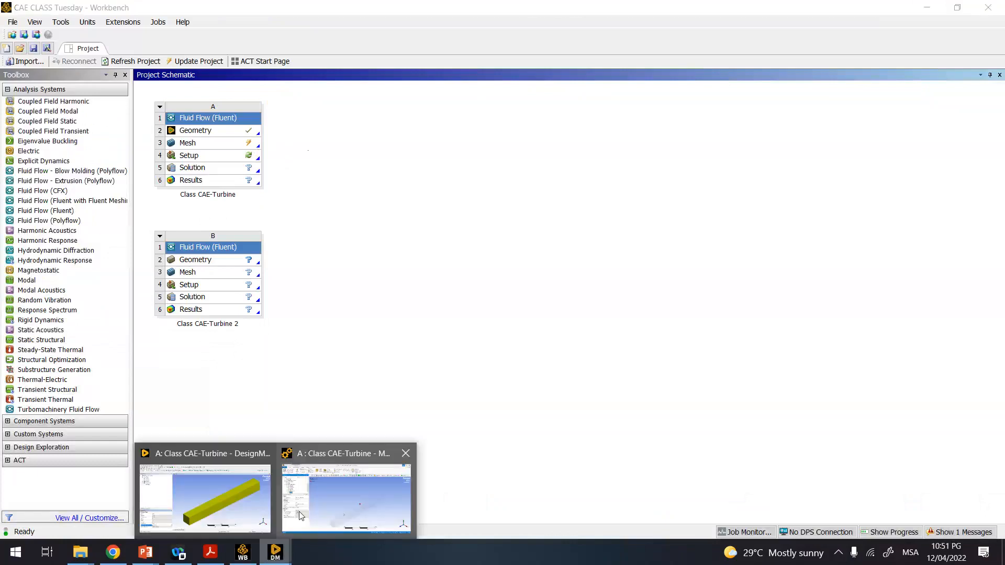
right_click(236, 143)
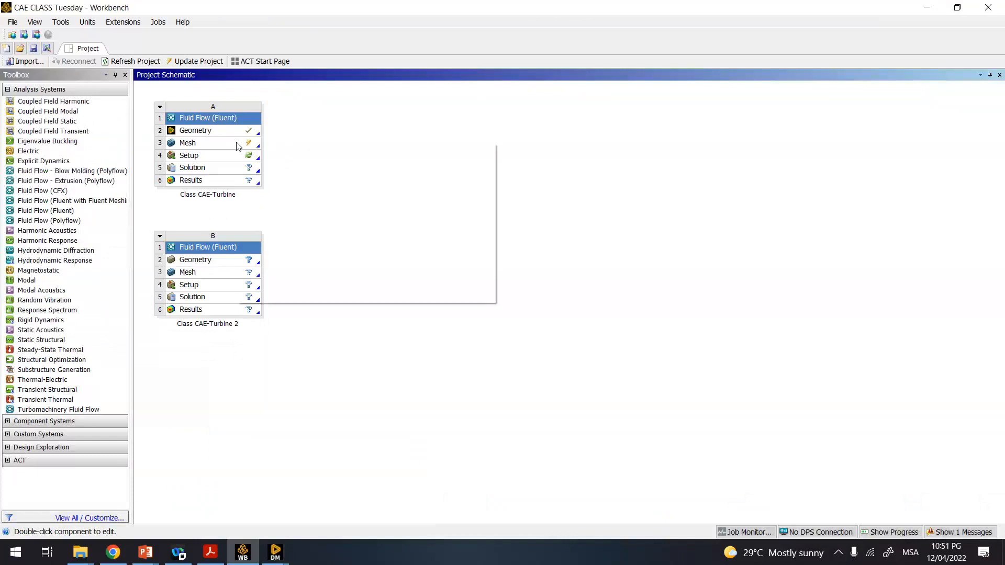
click(263, 202)
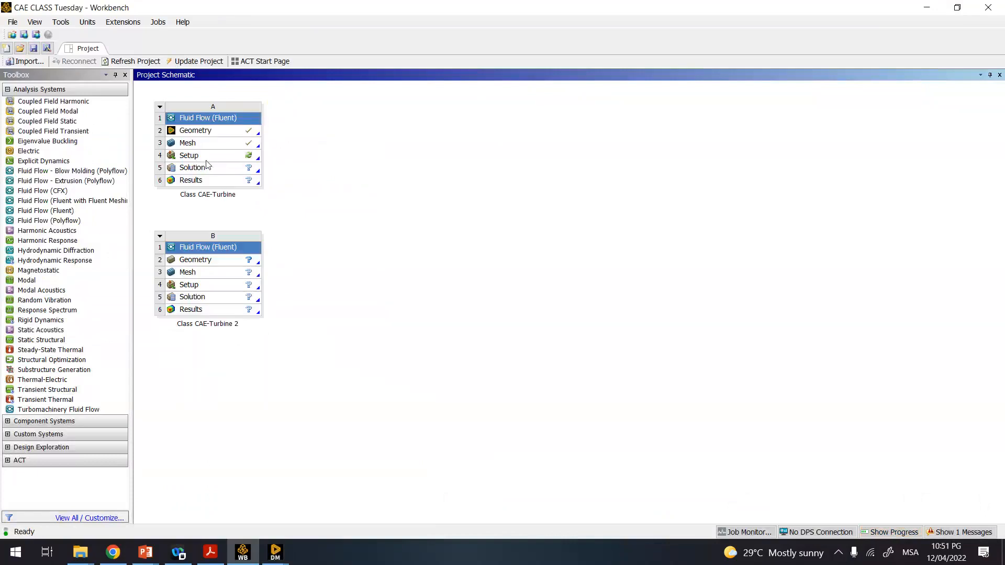
- Launch Fluent from the Setup component of Class CAE-Turbine with one solver process and mesh display after reading, and dismiss the behavioral changes notice
click(208, 161)
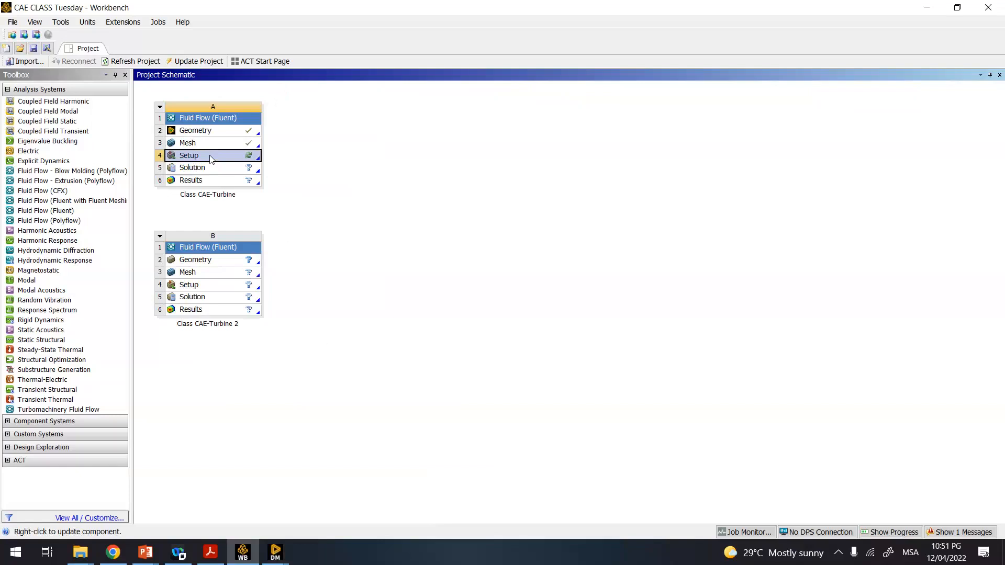
double_click(211, 160)
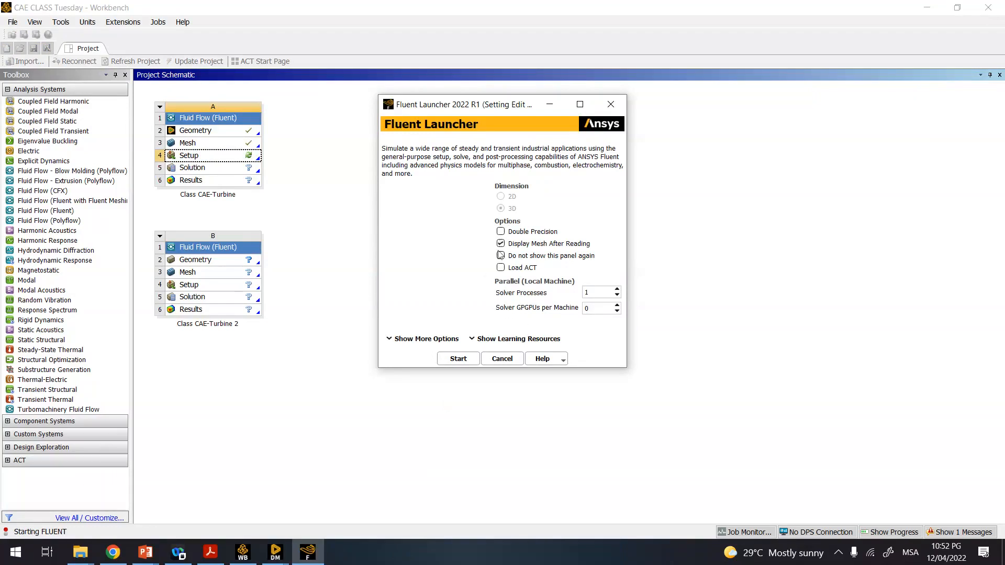
click(462, 362)
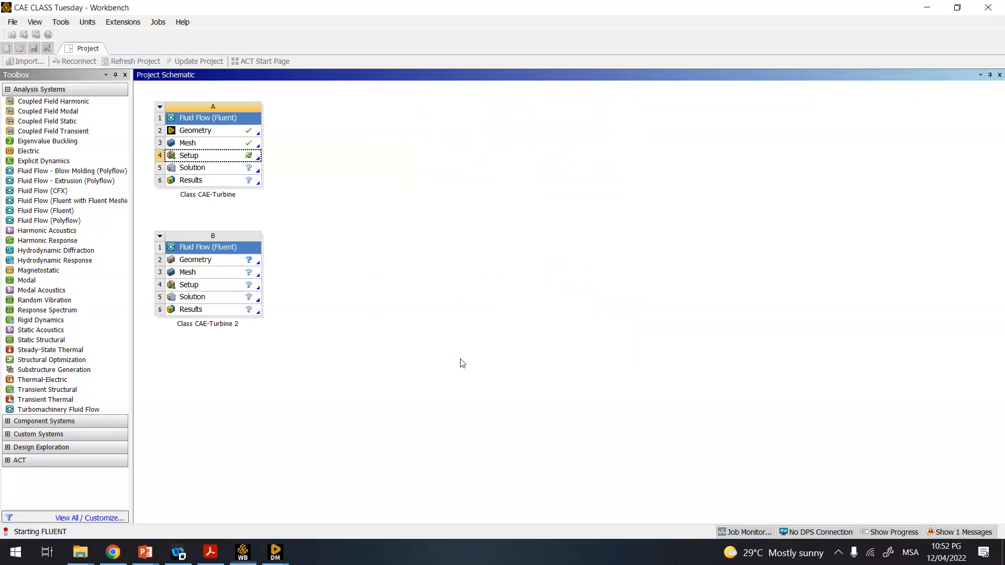
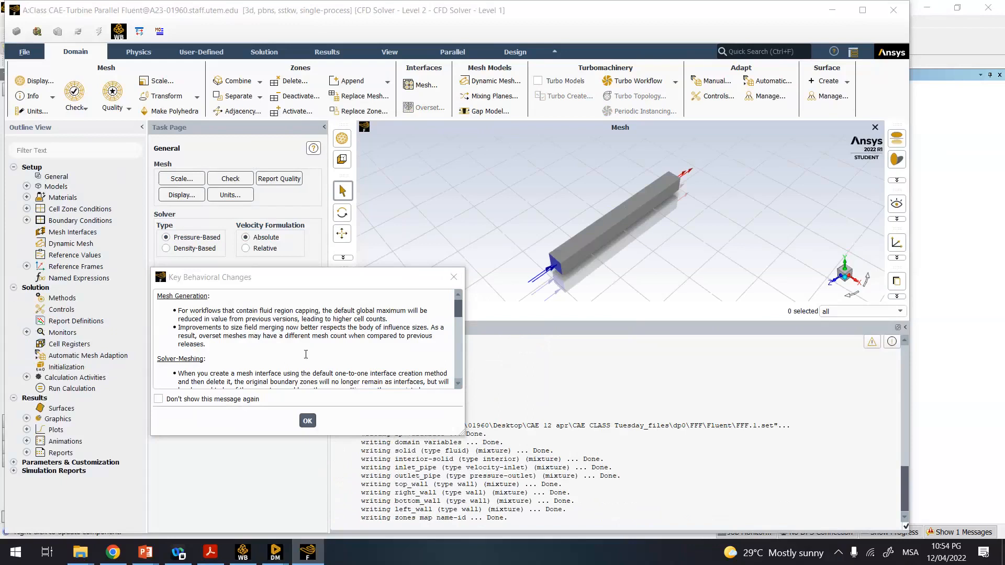
click(308, 421)
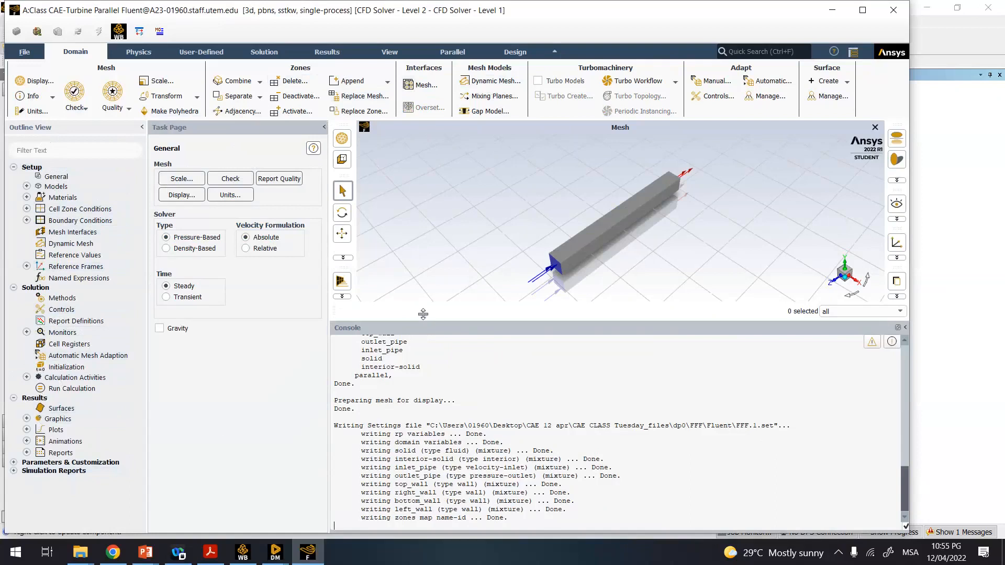
- Enlarge the console and maximize the Fluent window to examine the startup log and the mesh file scan
drag(423, 314, 423, 301)
scroll(478, 361, up, 4)
scroll(479, 360, up, 15)
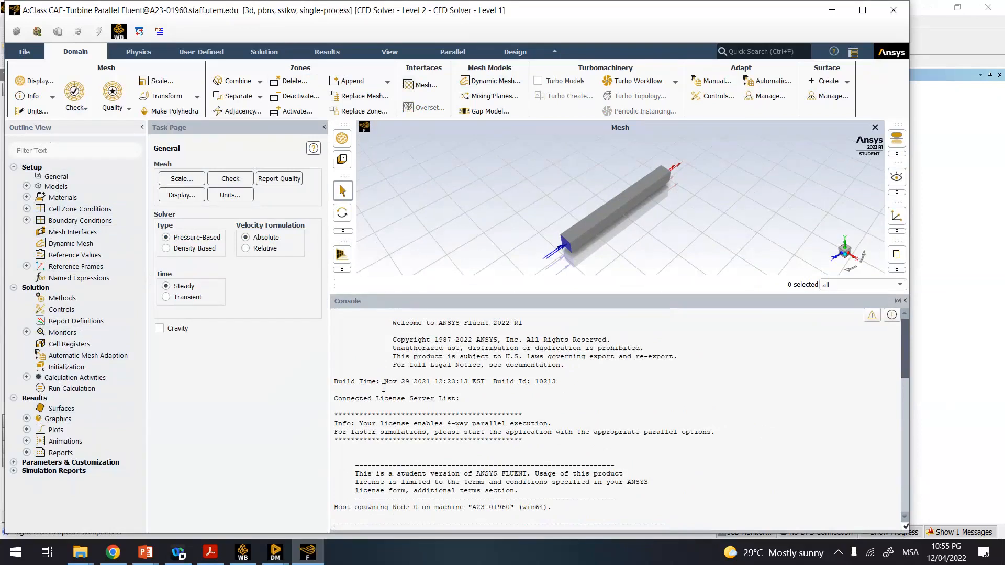
scroll(419, 387, down, 1)
scroll(429, 398, down, 6)
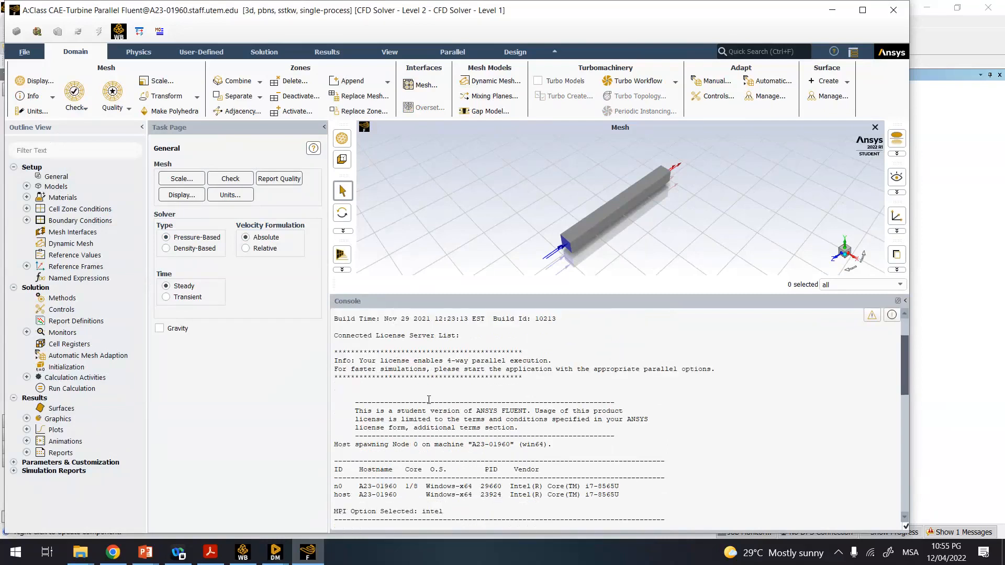
scroll(428, 399, down, 2)
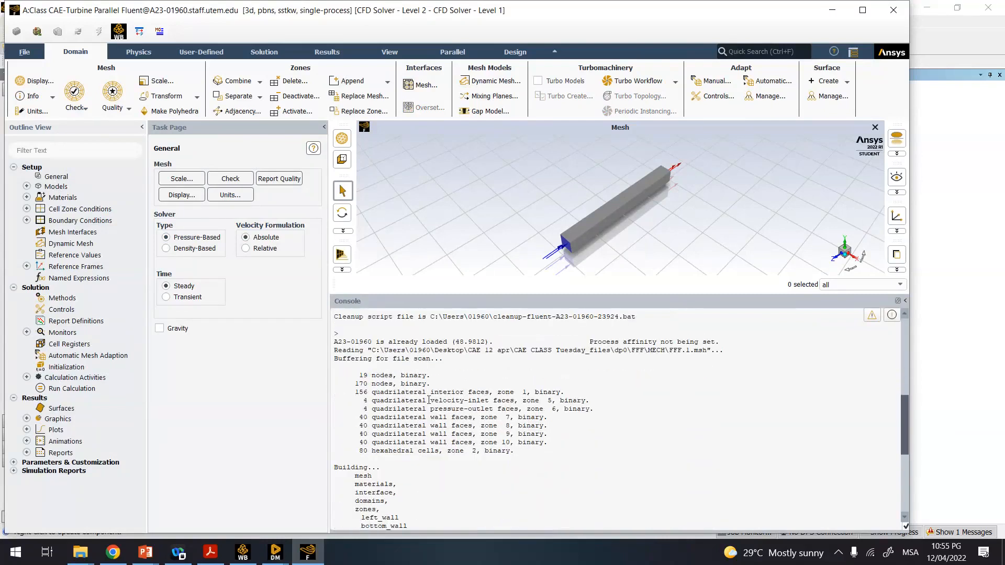
drag(358, 375, 531, 451)
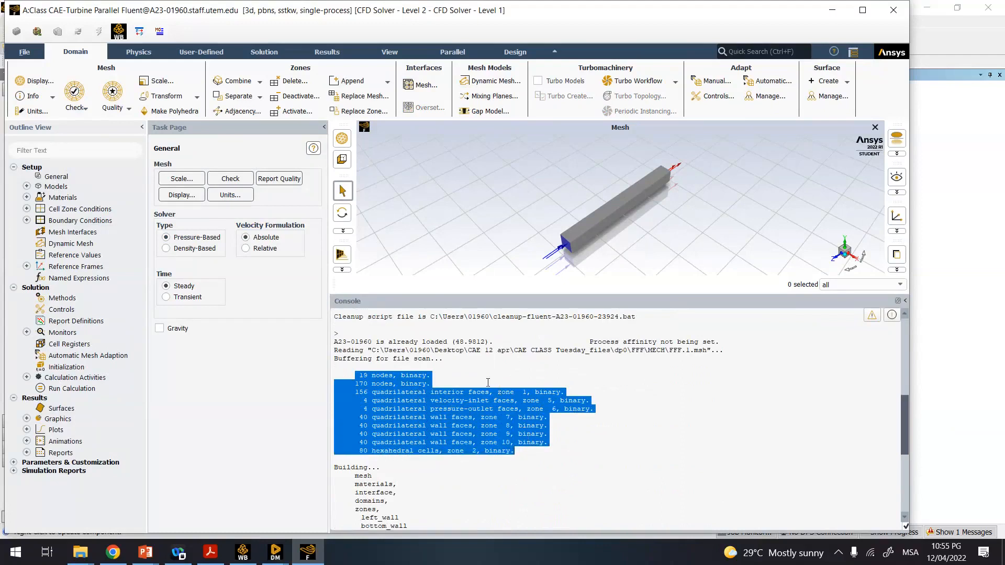
click(864, 13)
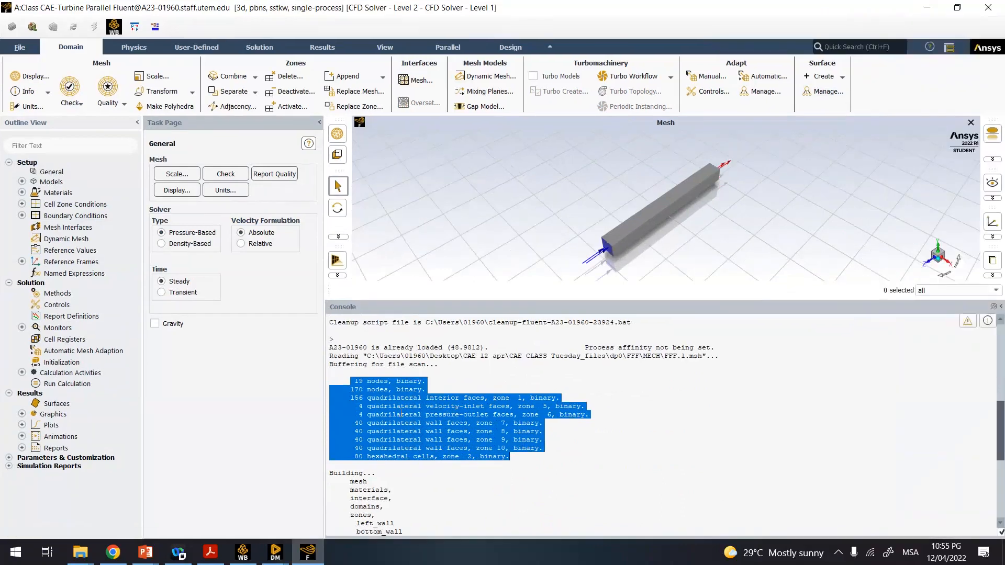
- Examine the console's node and face entries, the list of built zones and the boundary types written to the settings file
click(396, 406)
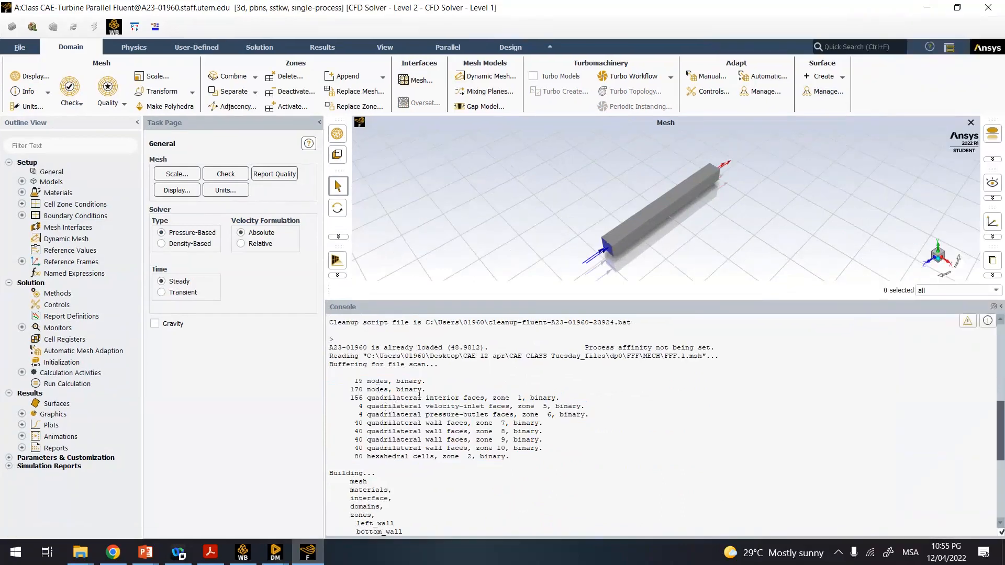
drag(422, 390, 351, 383)
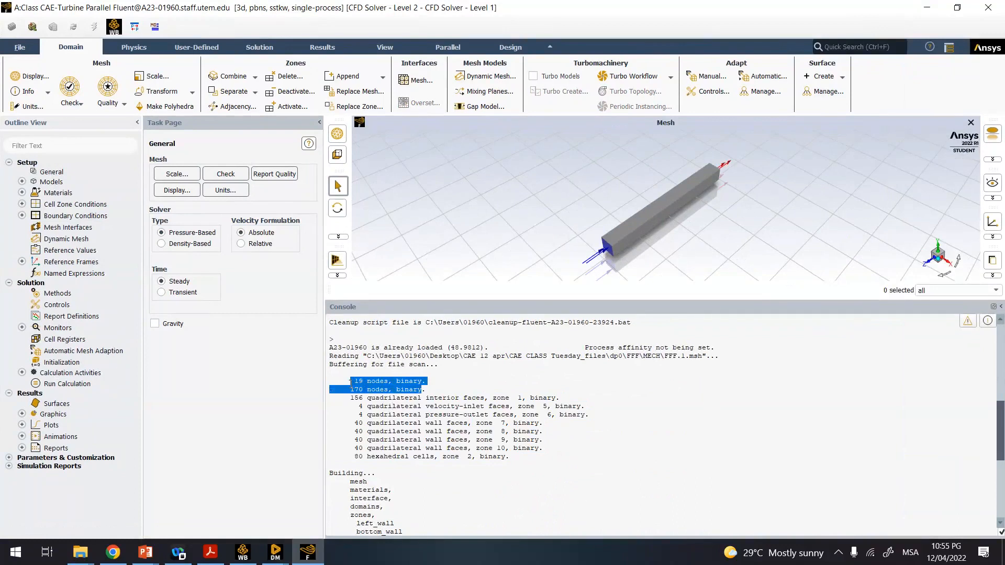
click(400, 423)
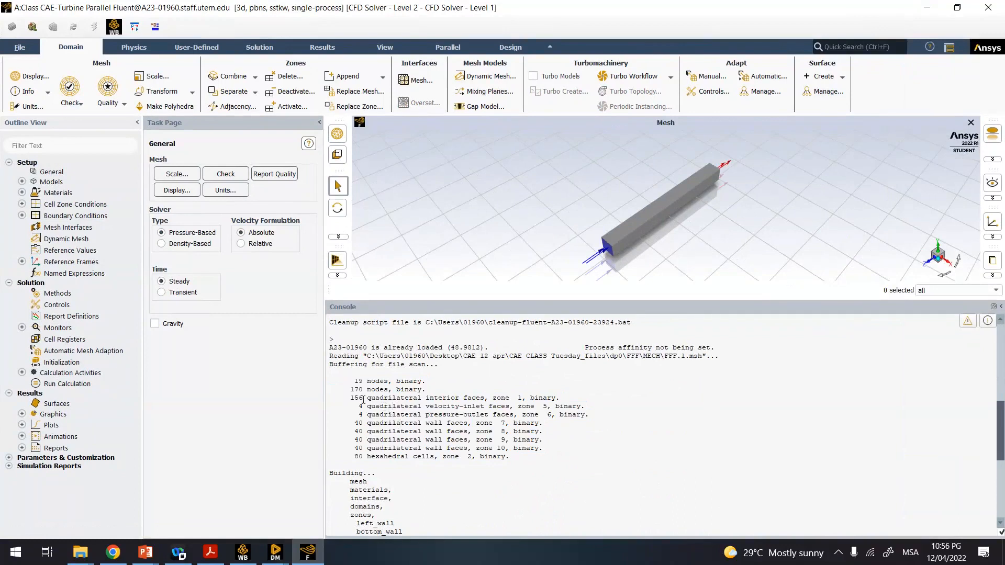
drag(360, 398, 365, 450)
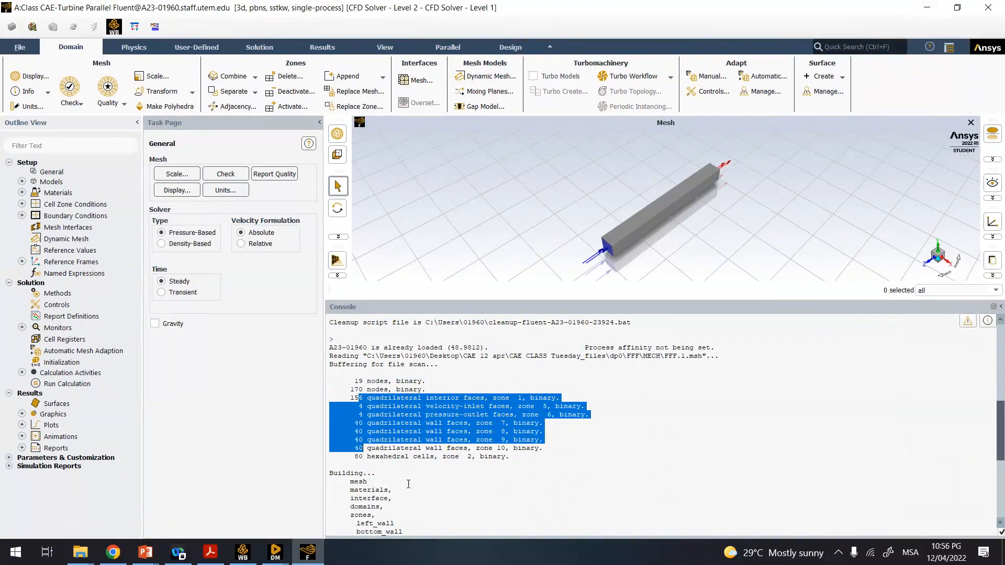
scroll(408, 484, down, 5)
scroll(406, 477, down, 3)
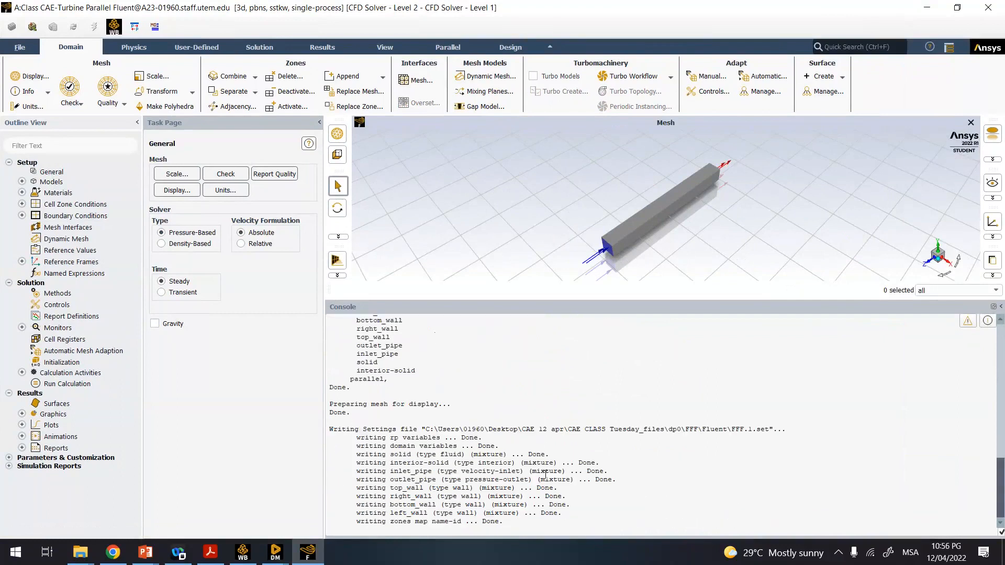
scroll(471, 466, up, 14)
scroll(481, 455, down, 12)
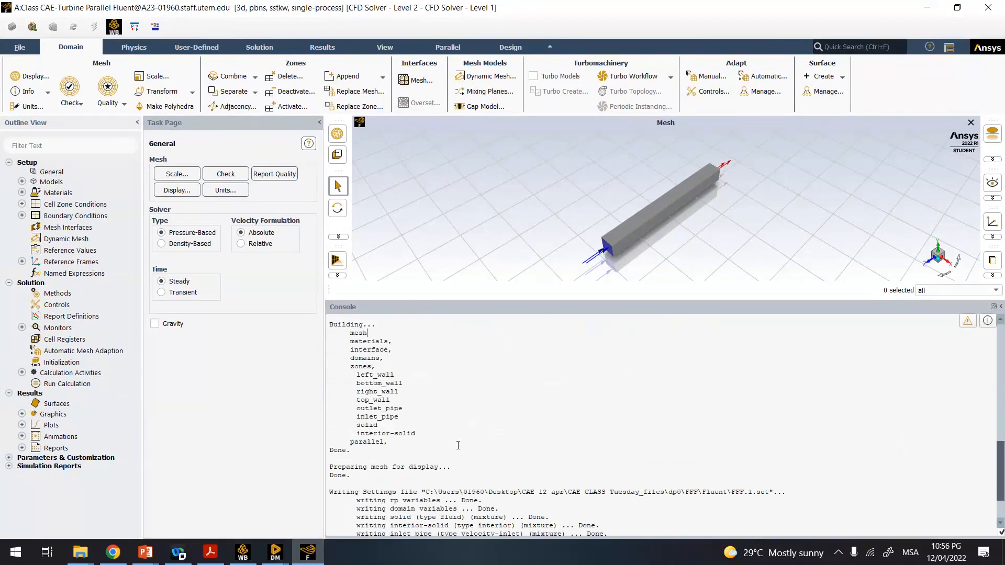
scroll(458, 445, up, 4)
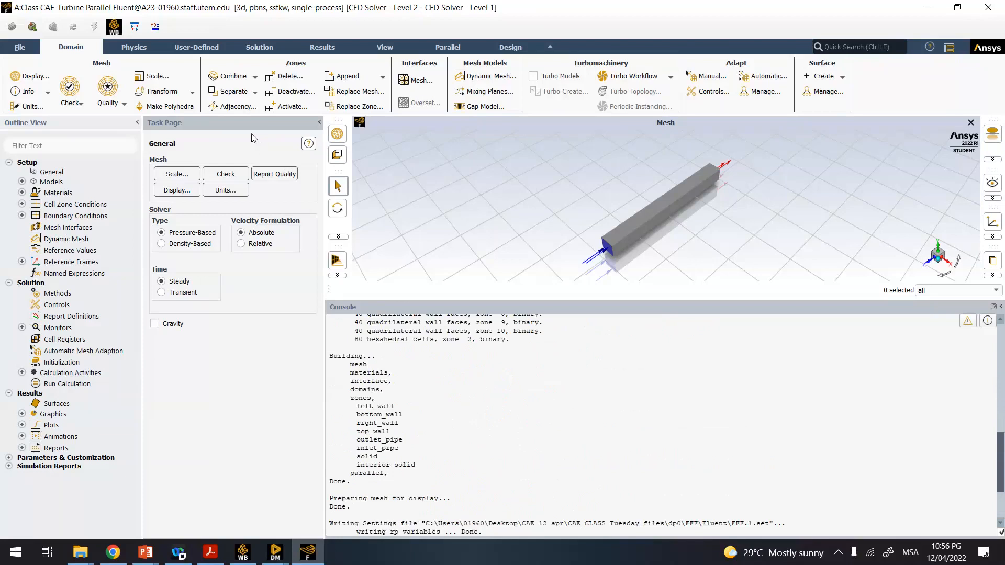
- Open the General setup page and run a mesh check on the duct
click(320, 123)
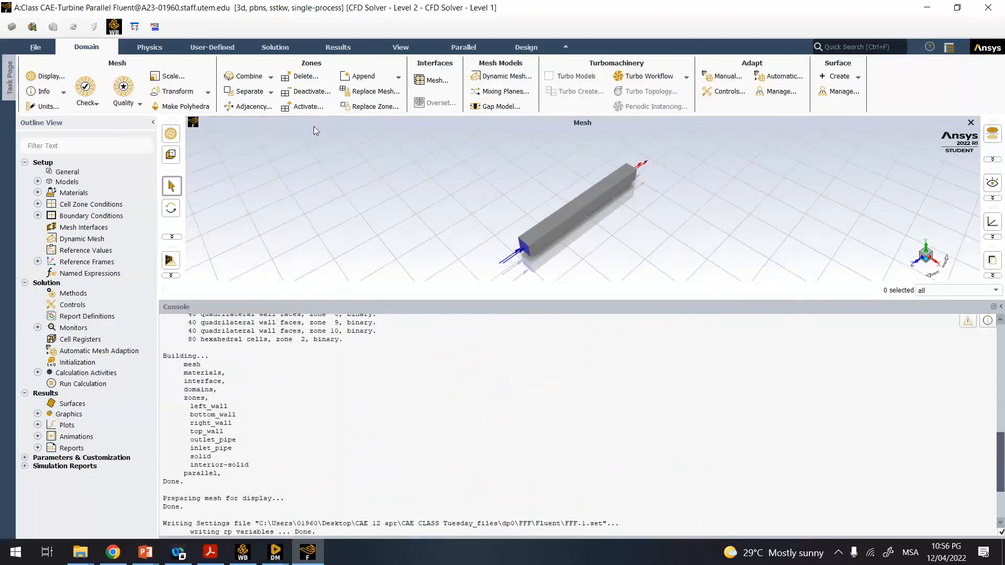
double_click(70, 172)
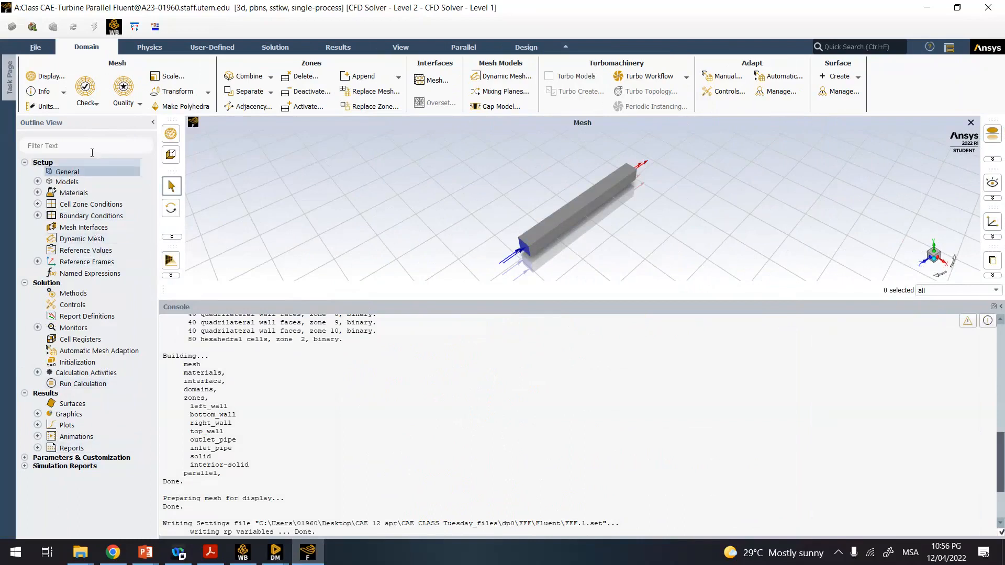
double_click(68, 174)
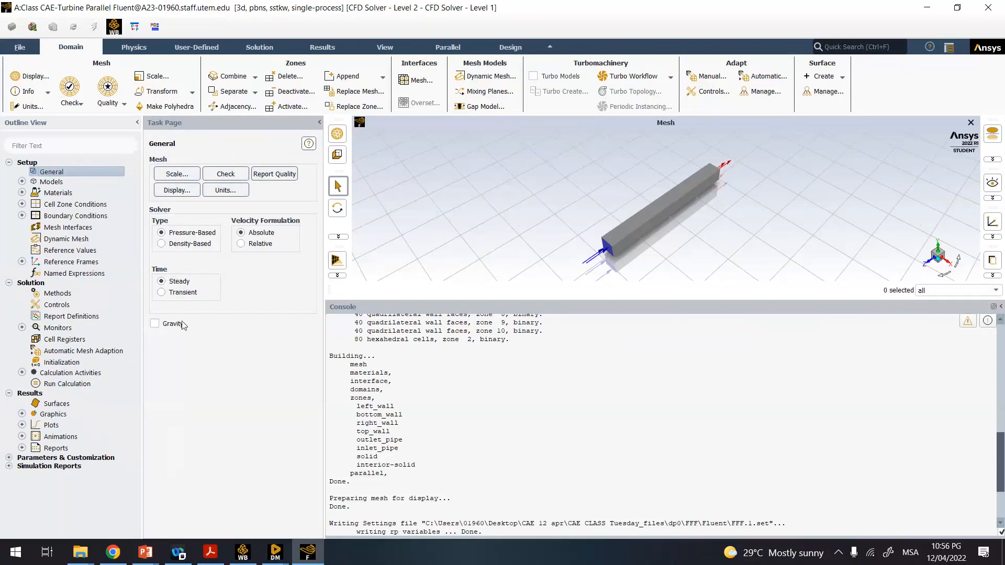
click(226, 173)
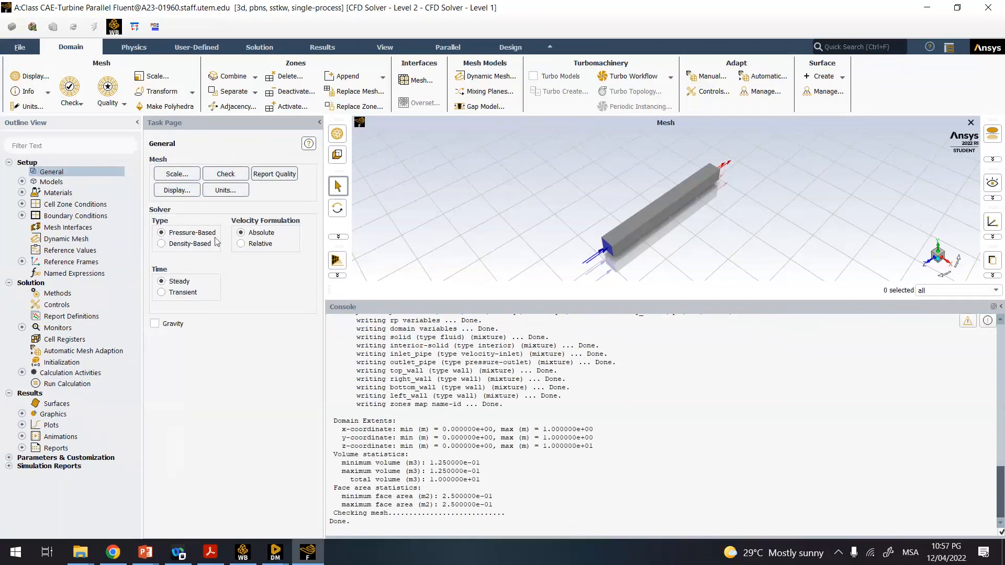
- Set the temperature unit to C in the solver's unit settings
click(214, 191)
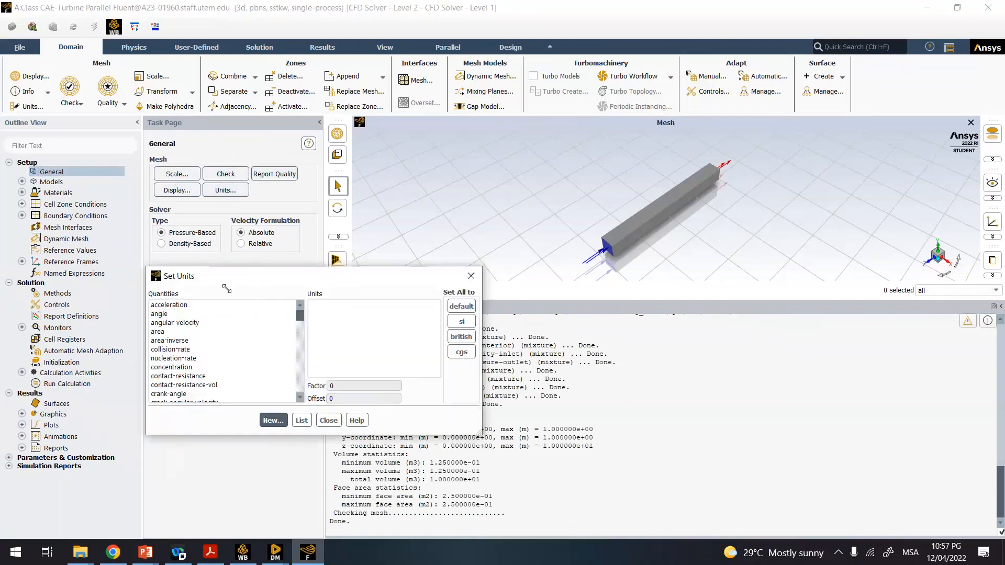
drag(302, 319, 299, 382)
scroll(265, 376, up, 4)
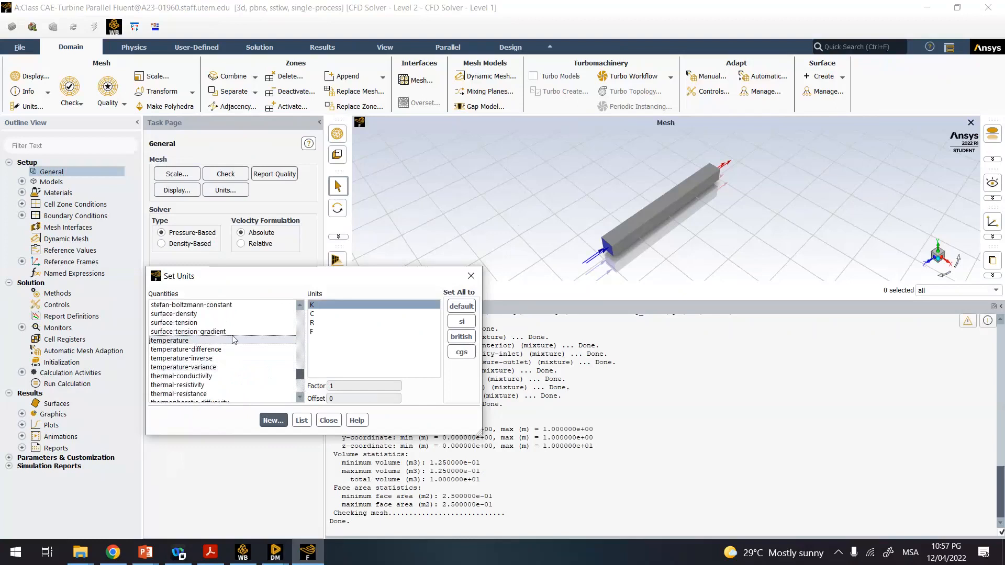
click(234, 340)
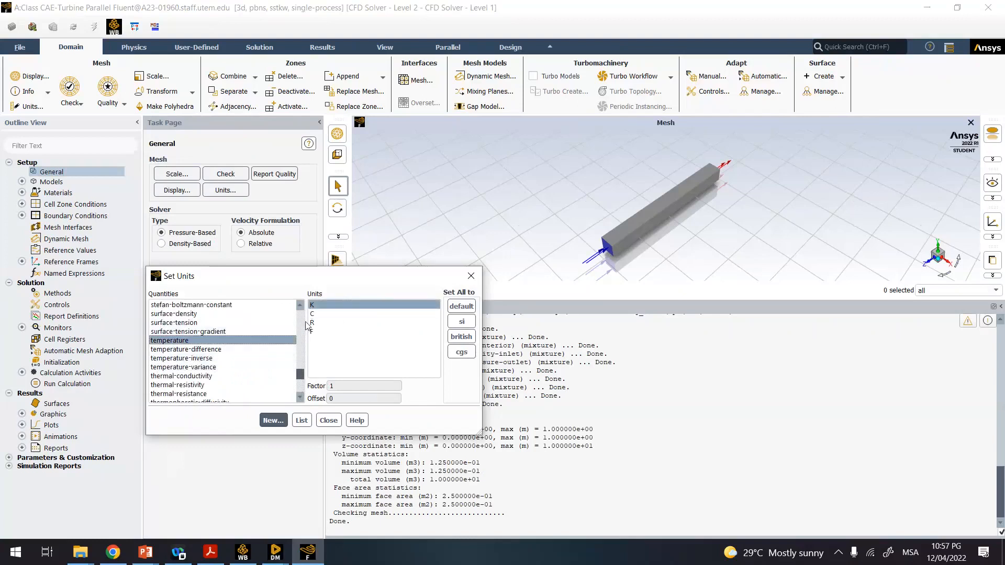
click(313, 315)
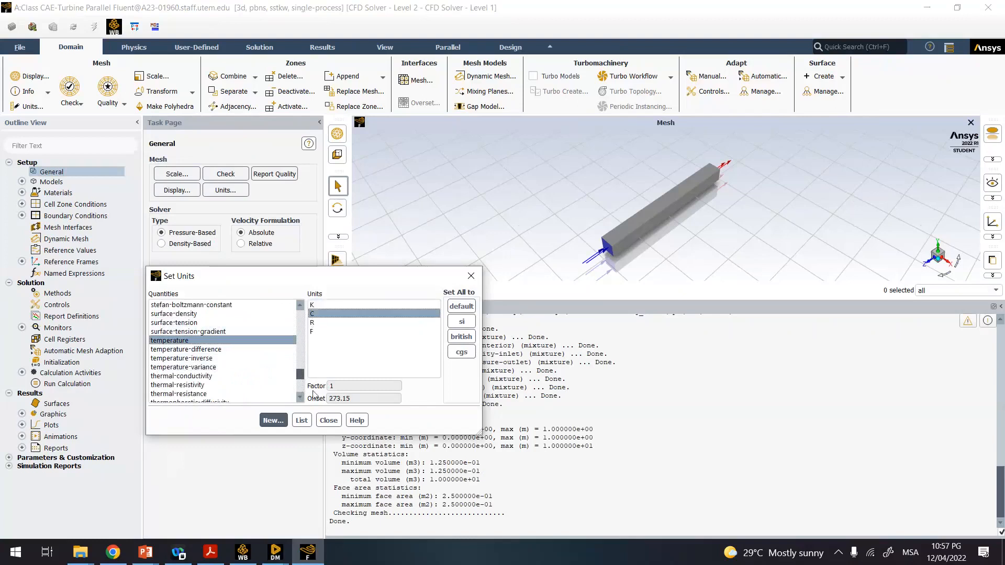
click(276, 421)
click(268, 275)
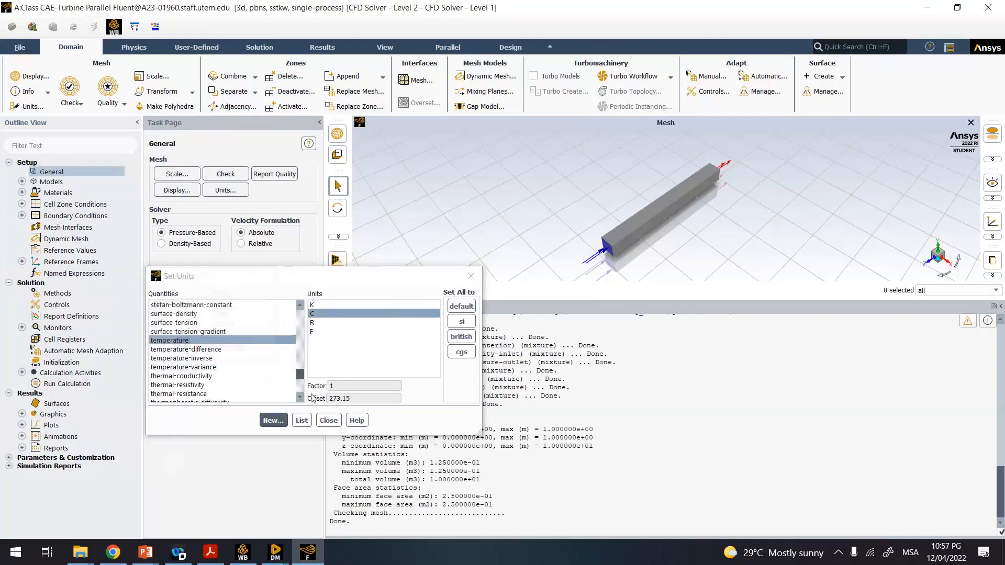
click(328, 422)
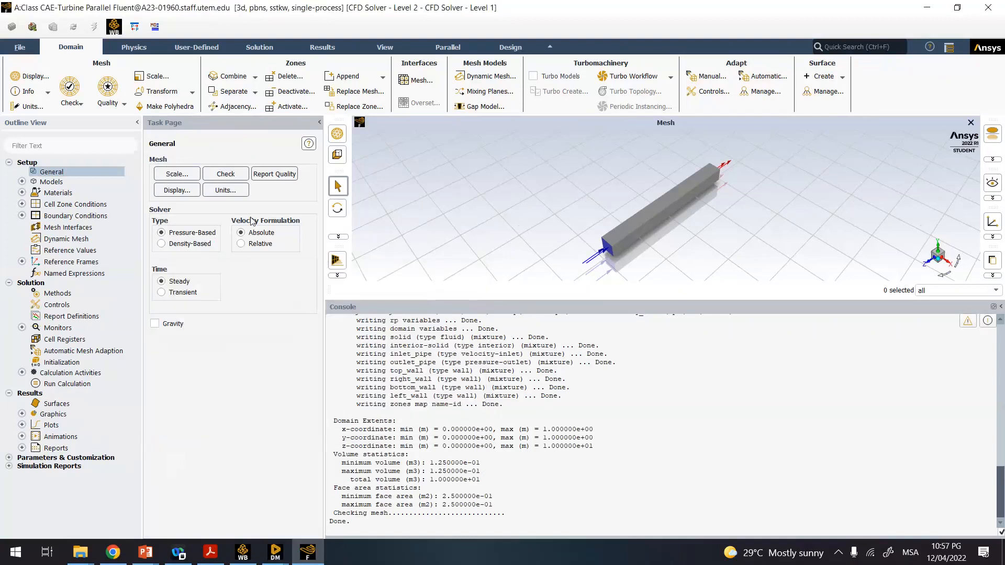
- Report the mesh quality and switch to the Meshing window of Class CAE-Turbine
click(266, 177)
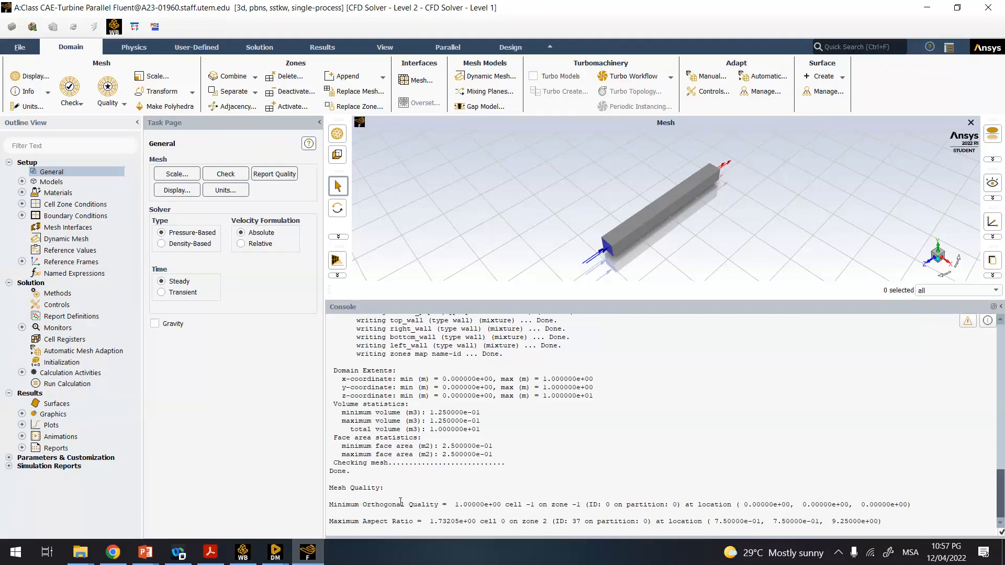
mouse_move(279, 558)
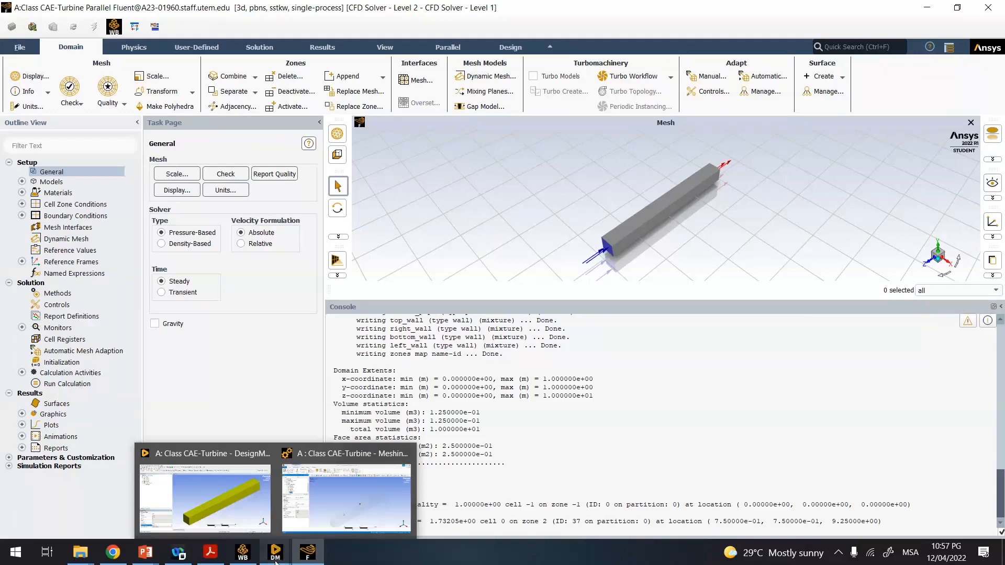
click(303, 518)
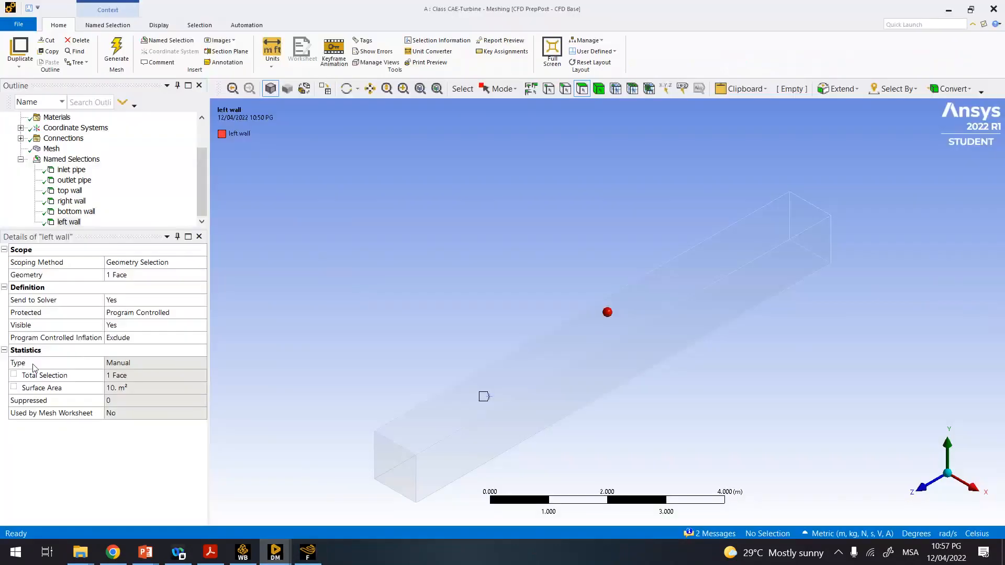
- Review the quality settings of the mesh, including the mesh quality check and mesh metric options
click(53, 149)
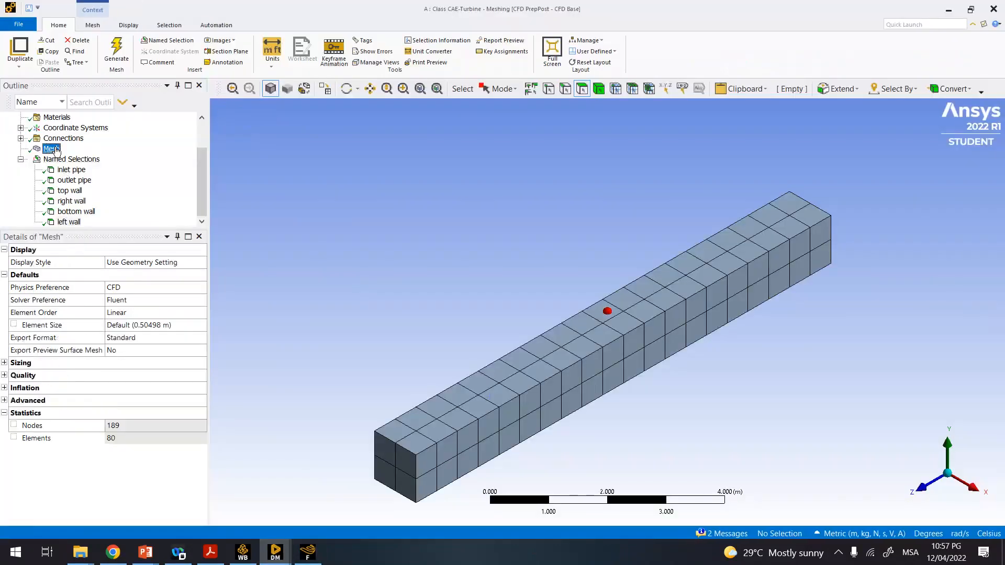
click(4, 375)
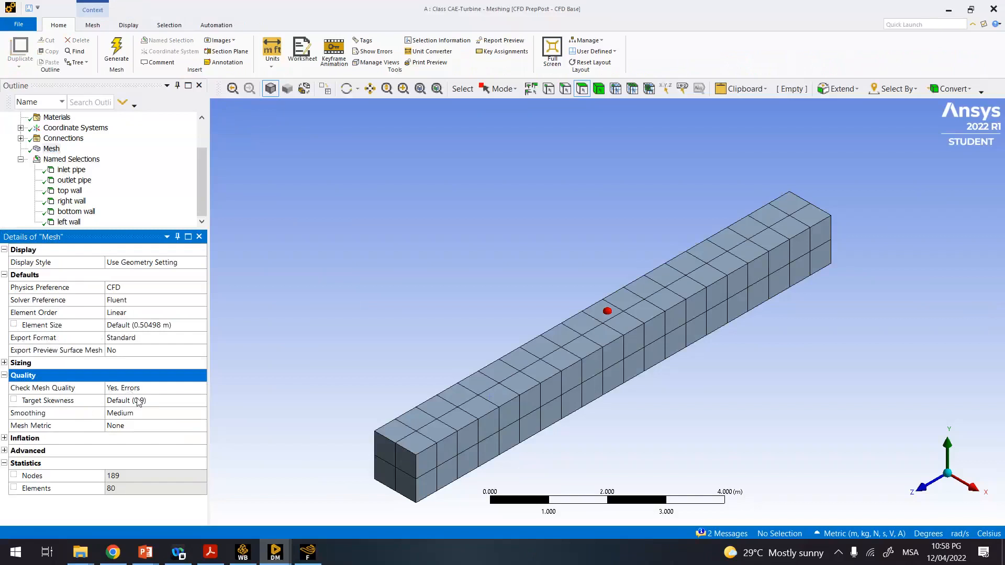
click(153, 401)
click(154, 388)
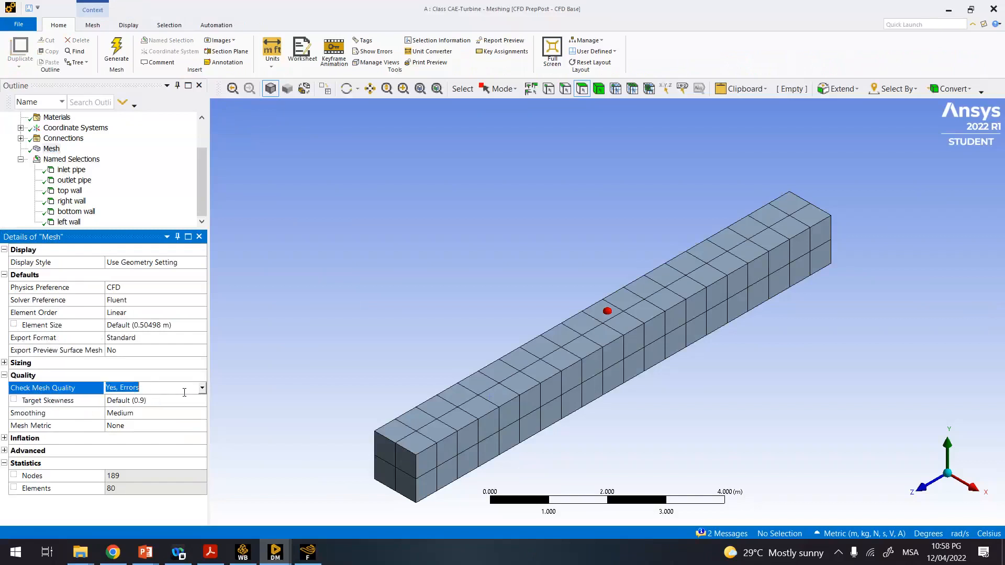
click(94, 423)
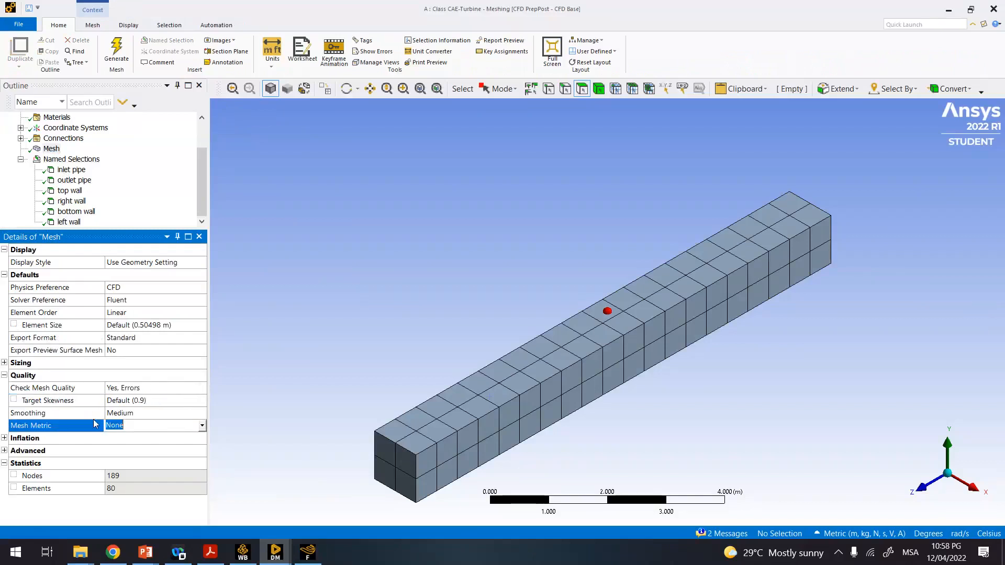
click(5, 375)
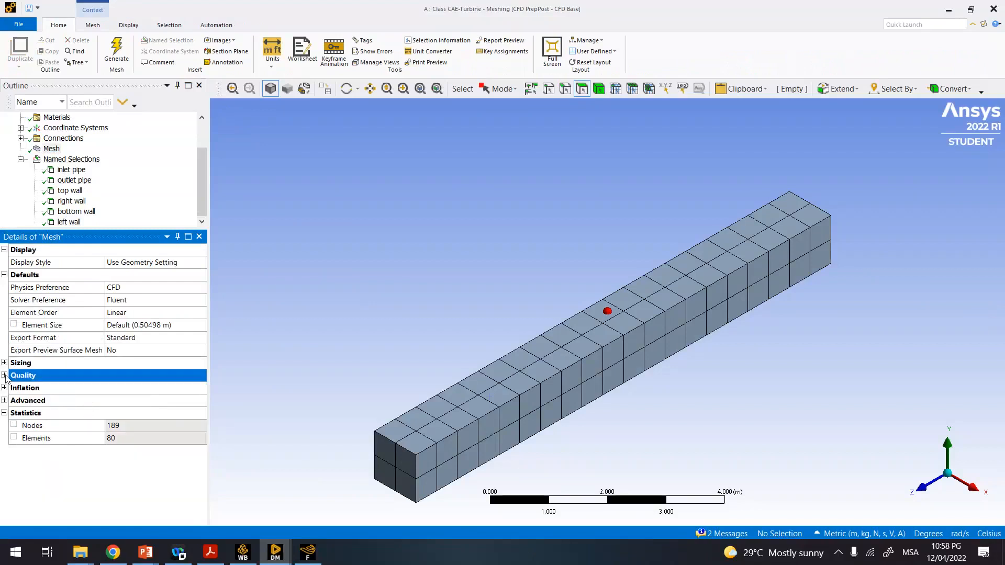
click(51, 150)
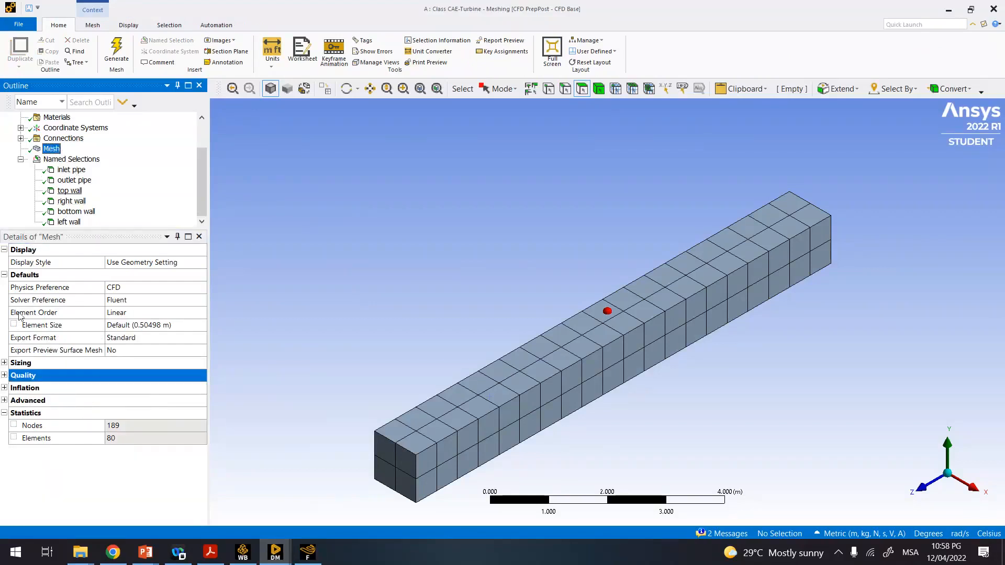
- Evaluate the duct mesh with the Skewness metric, followed by the Orthogonal Quality metric
click(5, 375)
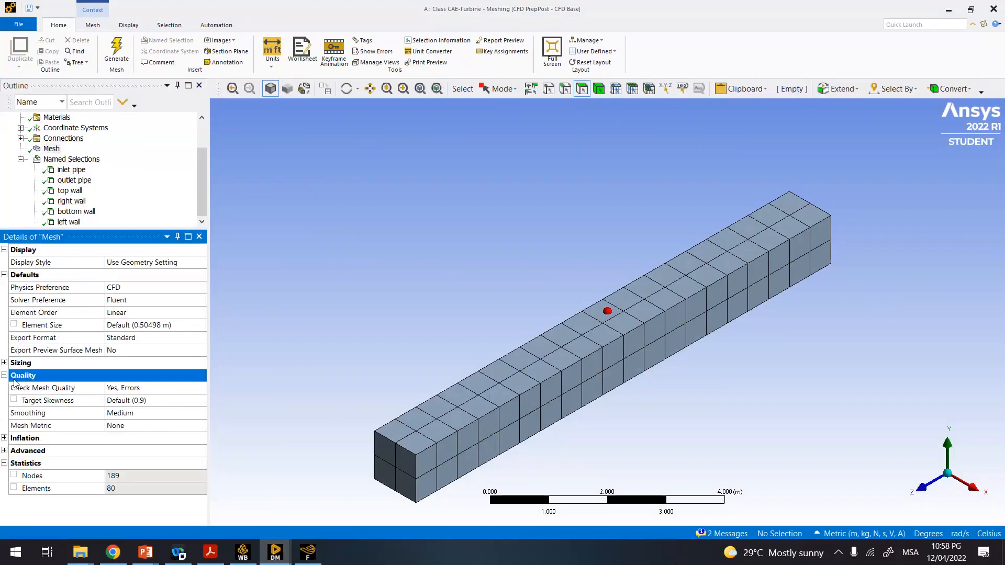
click(132, 429)
click(201, 426)
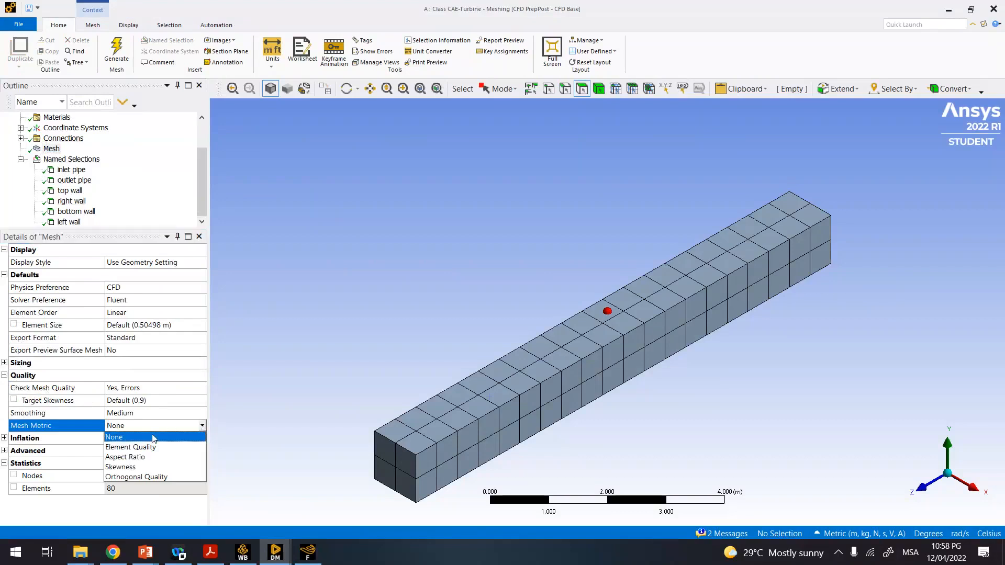
click(126, 471)
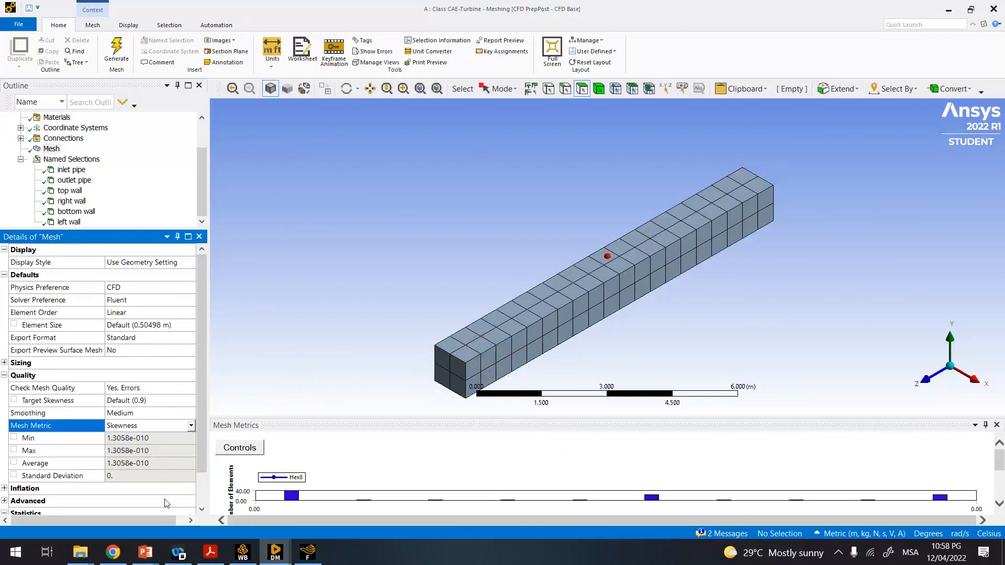
click(192, 427)
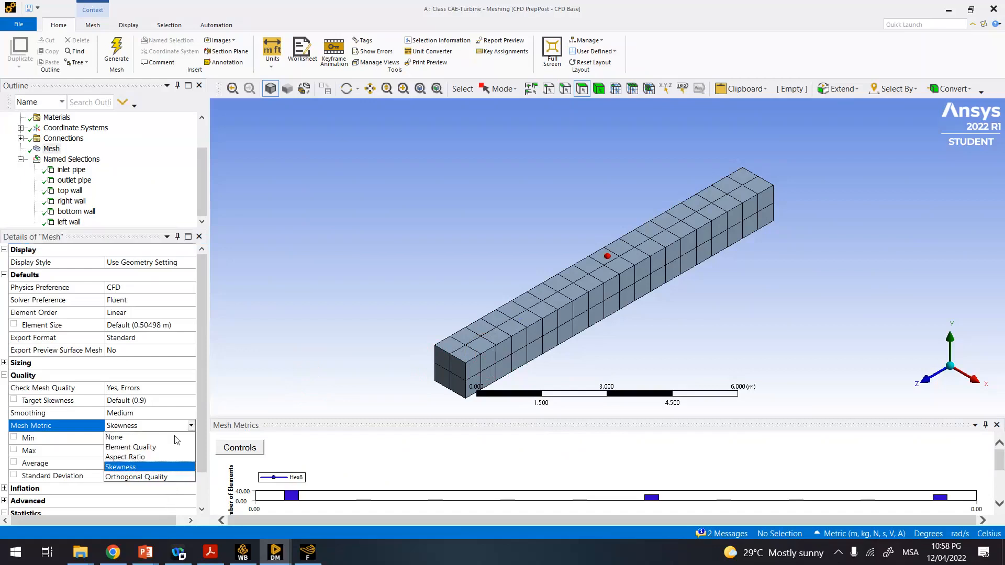
click(149, 477)
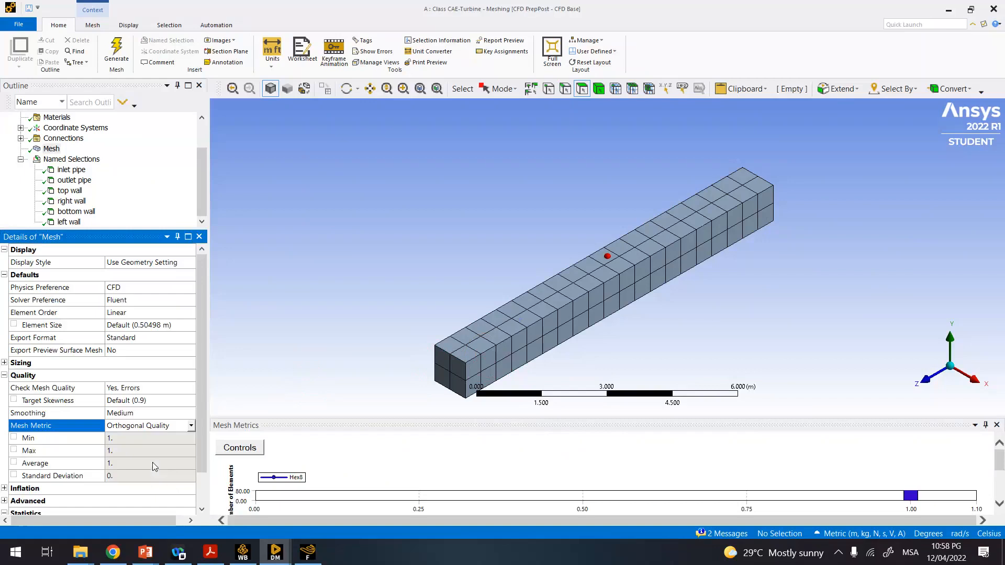
- Switch to Presentation2 in PowerPoint and add a text box below the duct reading "Max Skewness = 0.95" and "Orthongonality > 0.01"
click(151, 554)
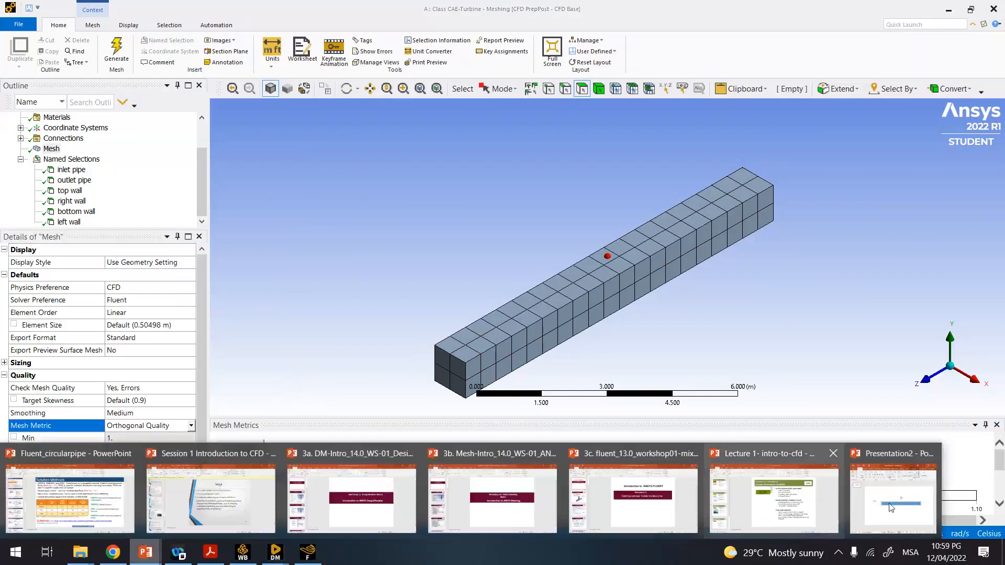
click(807, 471)
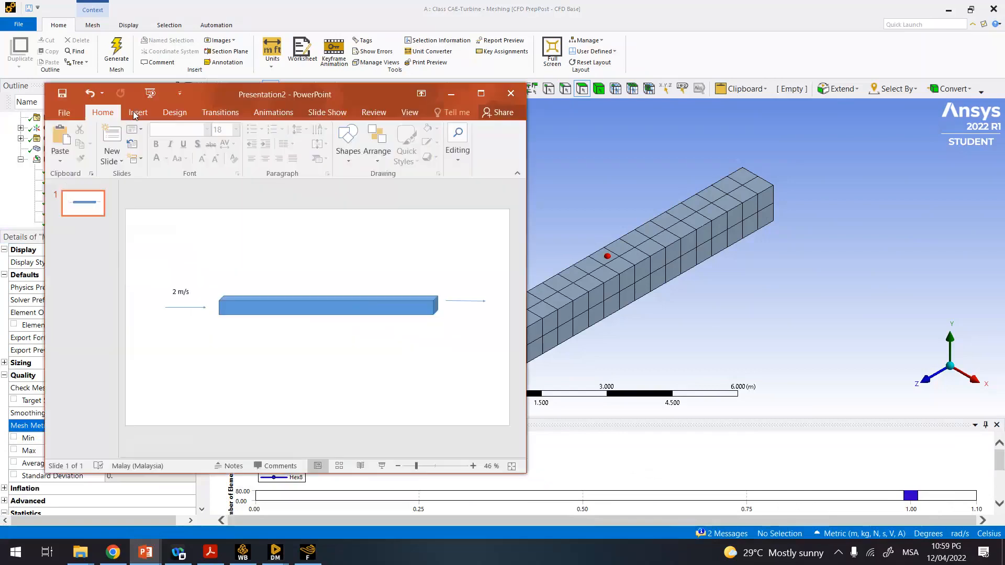
click(139, 112)
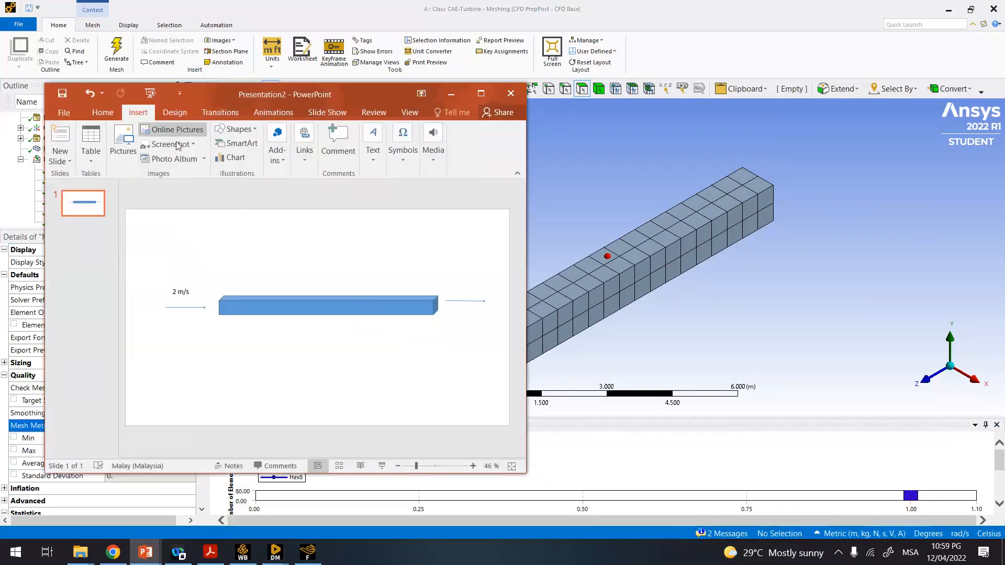
click(254, 131)
click(230, 157)
click(211, 349)
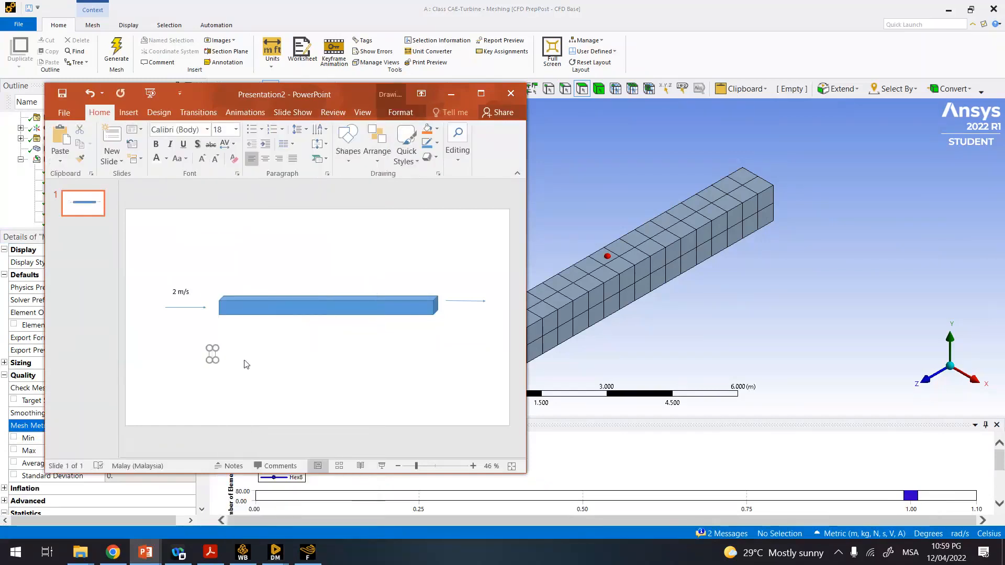
text(Max Skewness)
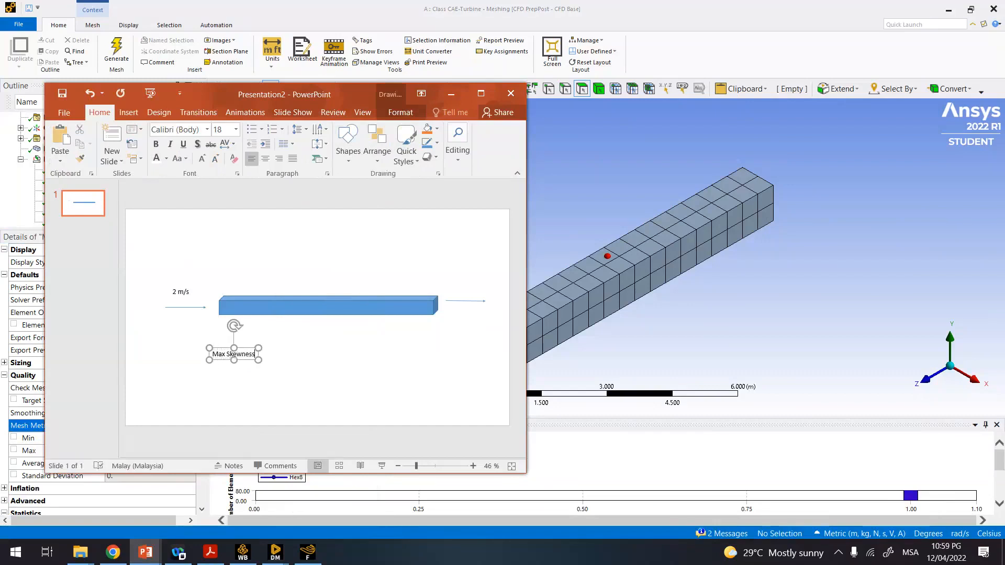
text( = 0.95)
key(Return)
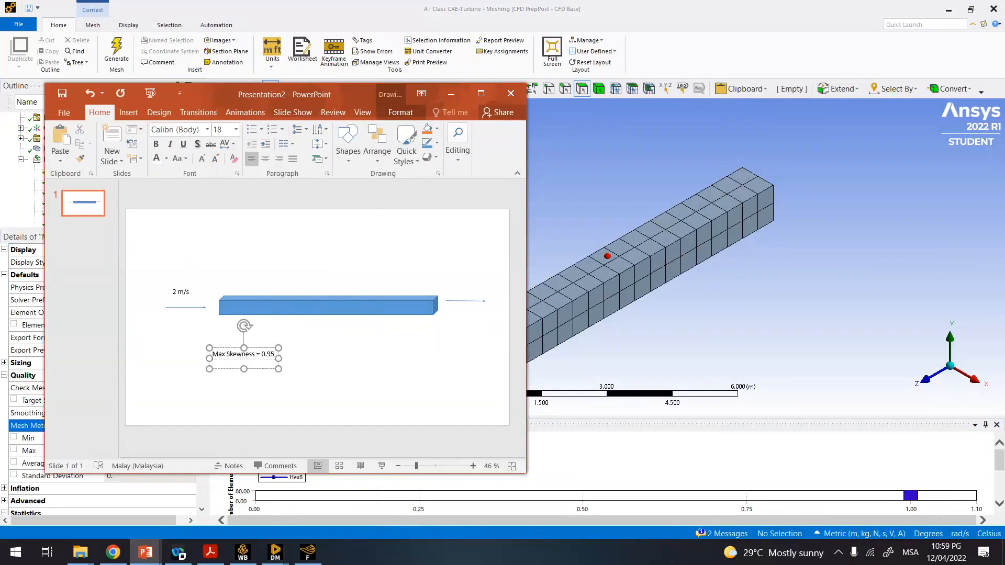
text(Orthongonality > 0.01)
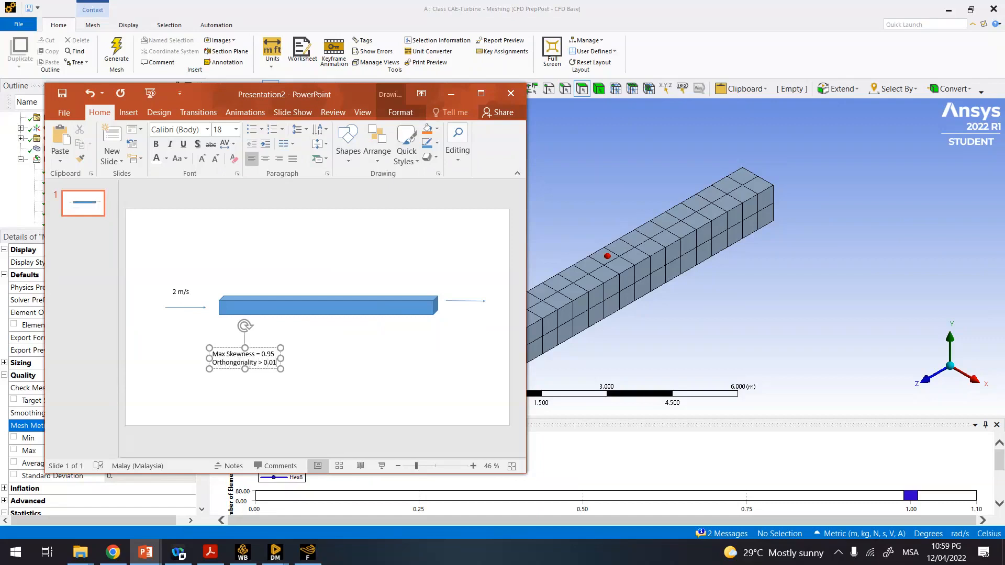
- Change the first line of the mesh criteria note to "Skewness < 0.95"
double_click(214, 354)
key(Delete)
double_click(239, 355)
drag(245, 356, 247, 355)
click(245, 355)
key(BackSpace)
text(<)
click(366, 350)
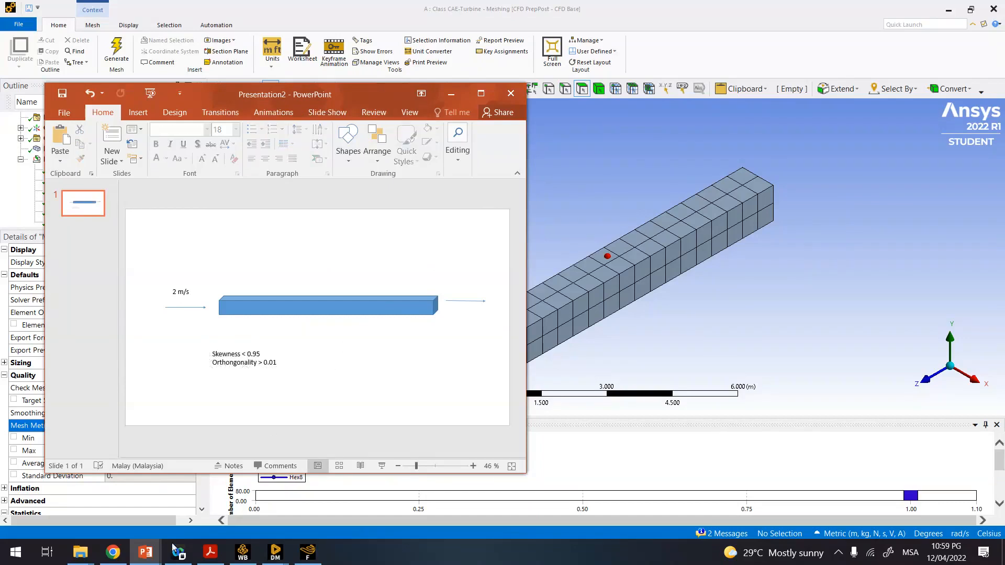
- Switch to the Fluent window and open the list of physics models
click(280, 557)
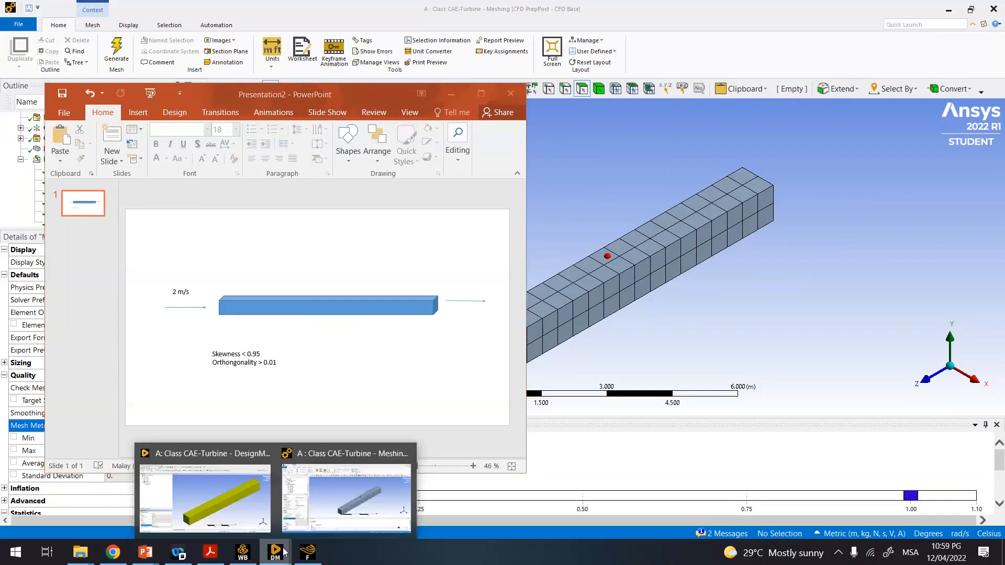
click(310, 512)
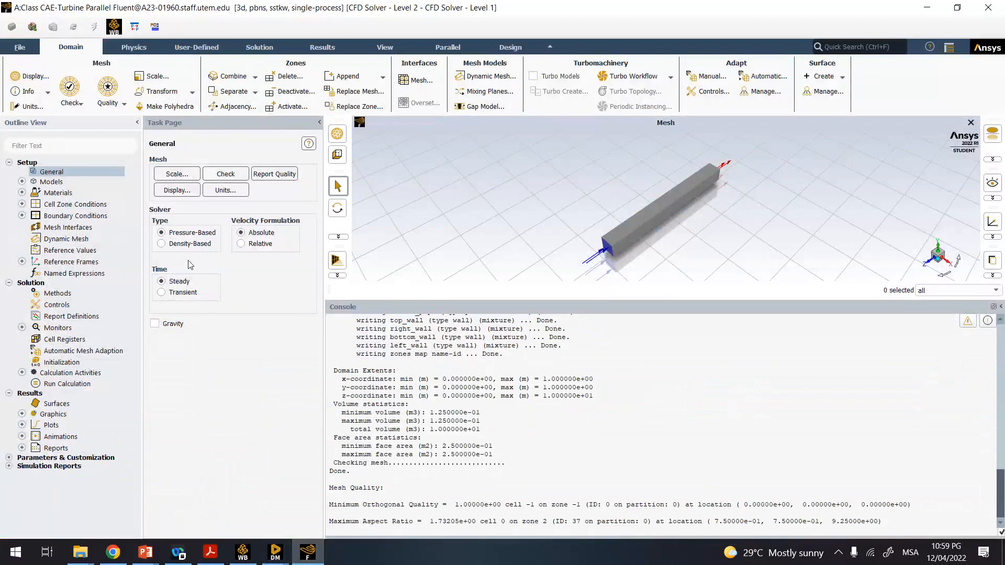
click(21, 182)
click(22, 182)
click(21, 182)
click(21, 182)
click(22, 183)
click(21, 183)
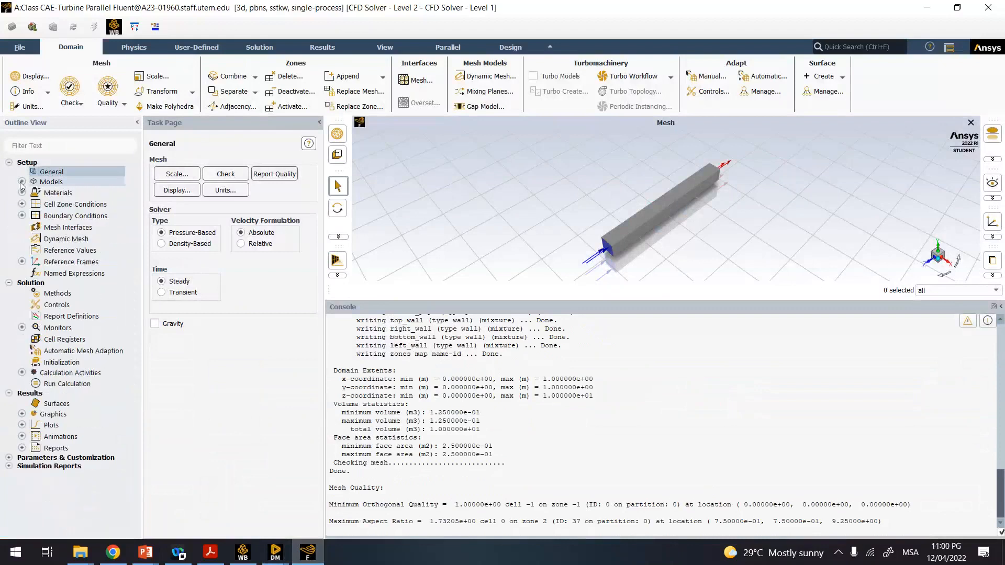
double_click(57, 186)
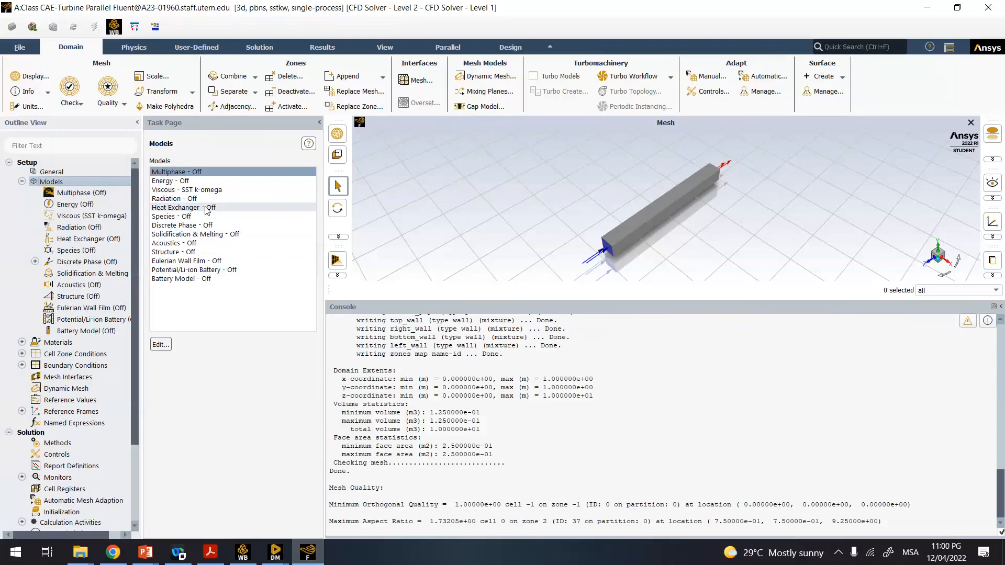
- Open the Energy model settings and accept them with the energy equation turned off
click(176, 182)
double_click(176, 184)
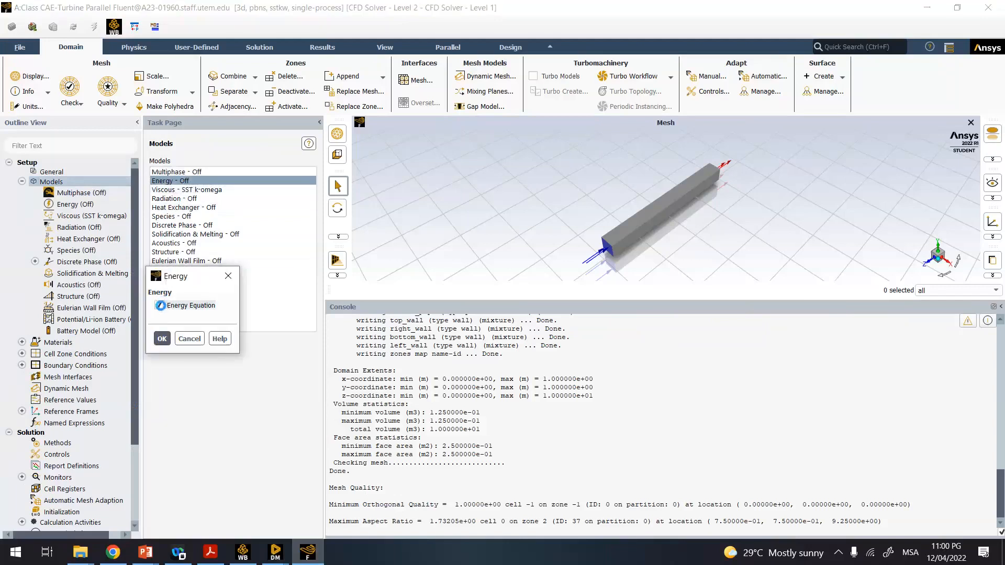
click(160, 307)
click(165, 336)
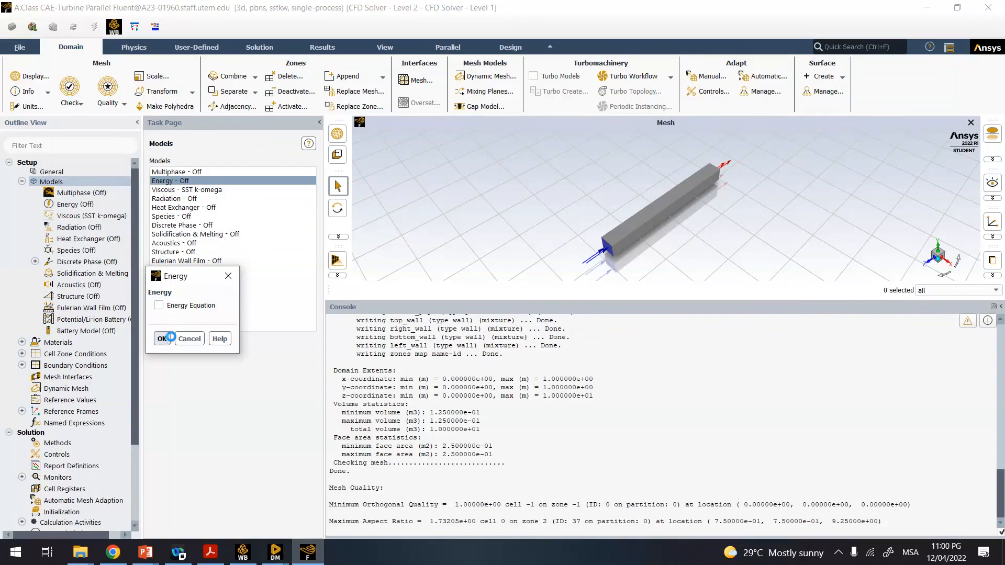
- Set the viscous model to Laminar
click(205, 188)
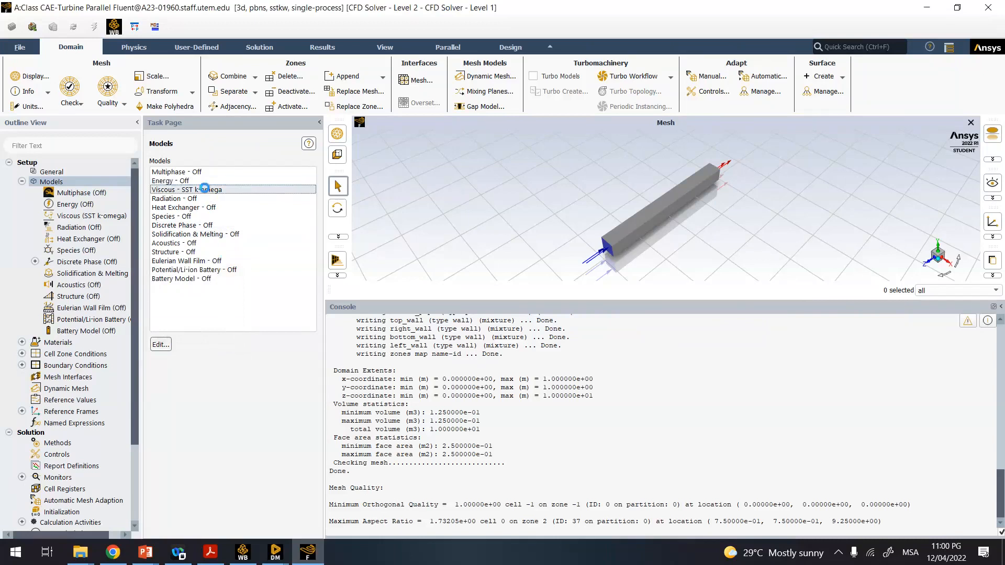
double_click(205, 189)
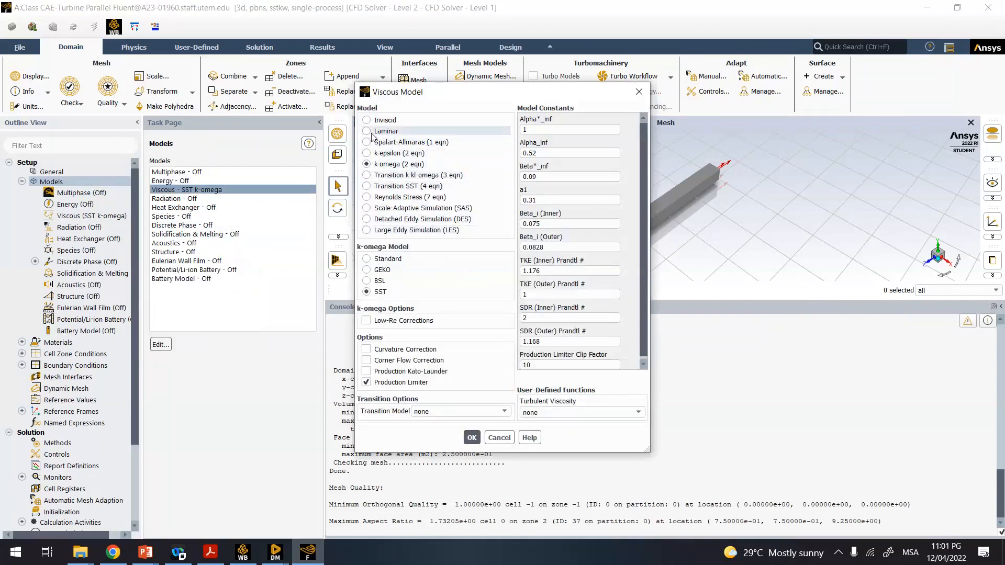
click(370, 132)
click(390, 254)
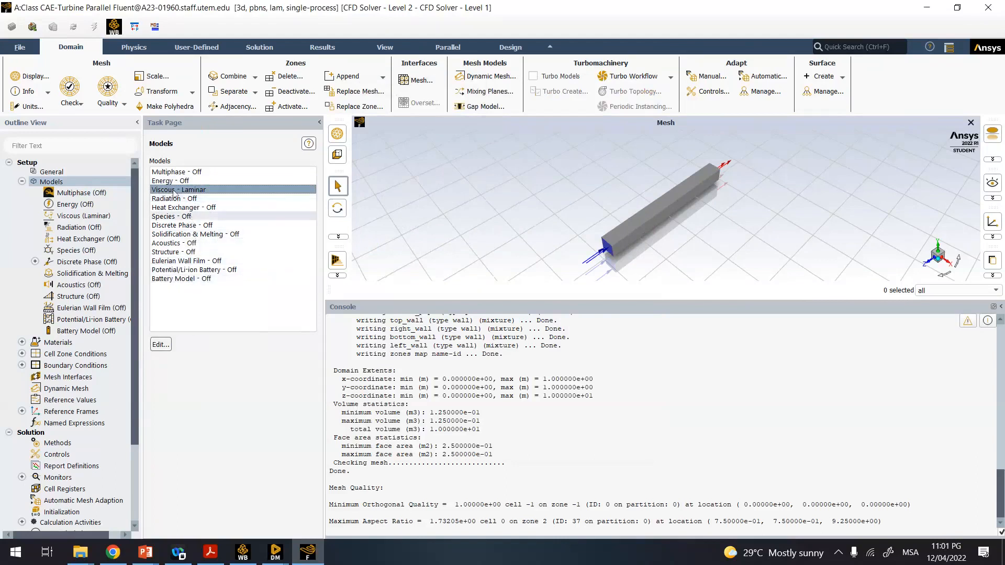
- Open the fluid material air for editing
click(22, 182)
click(22, 193)
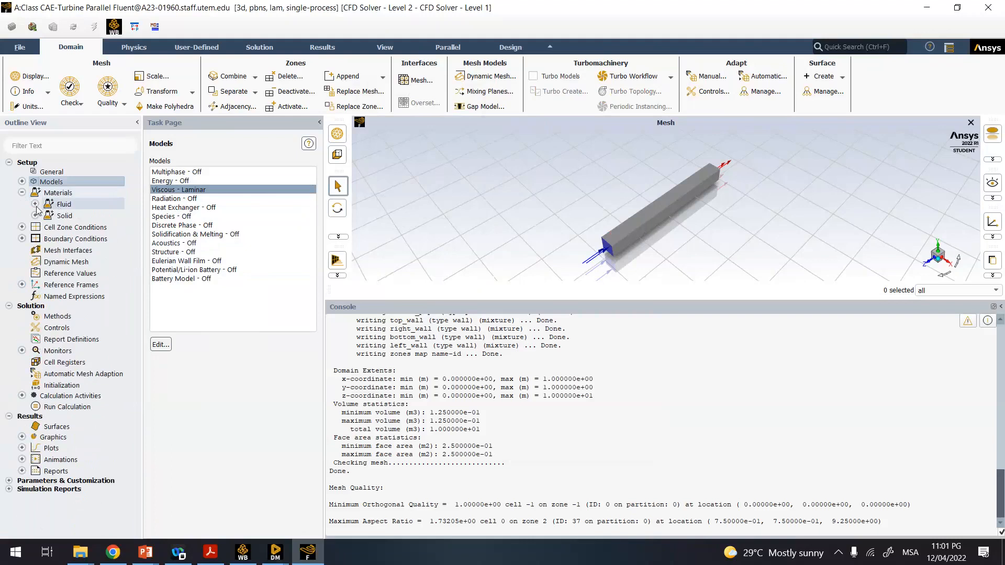
click(35, 205)
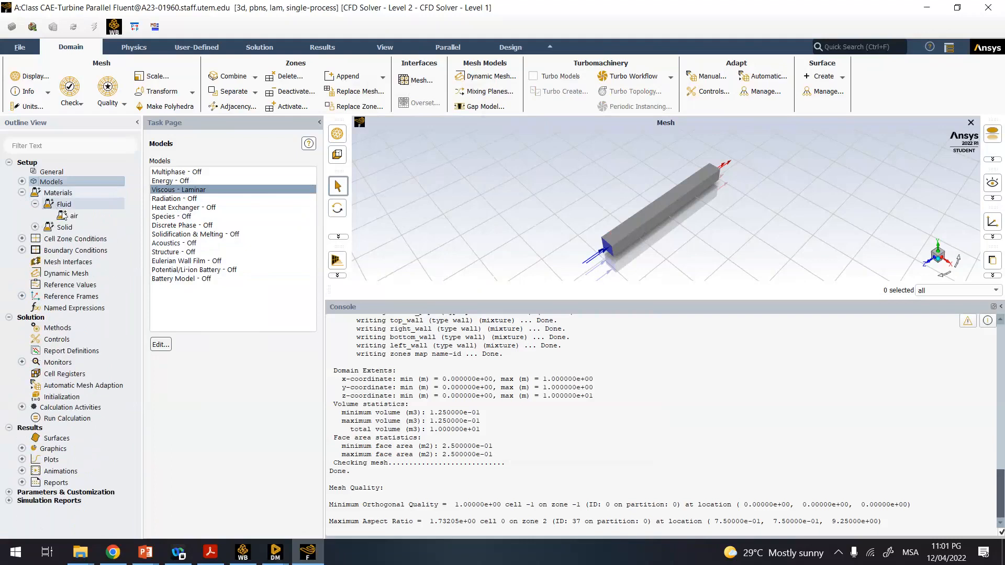
double_click(66, 206)
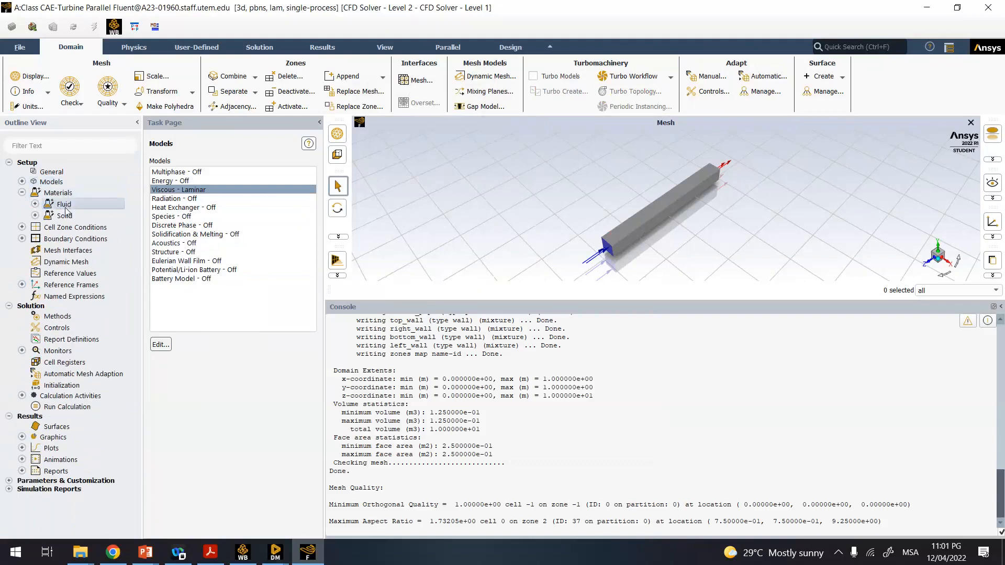
double_click(66, 207)
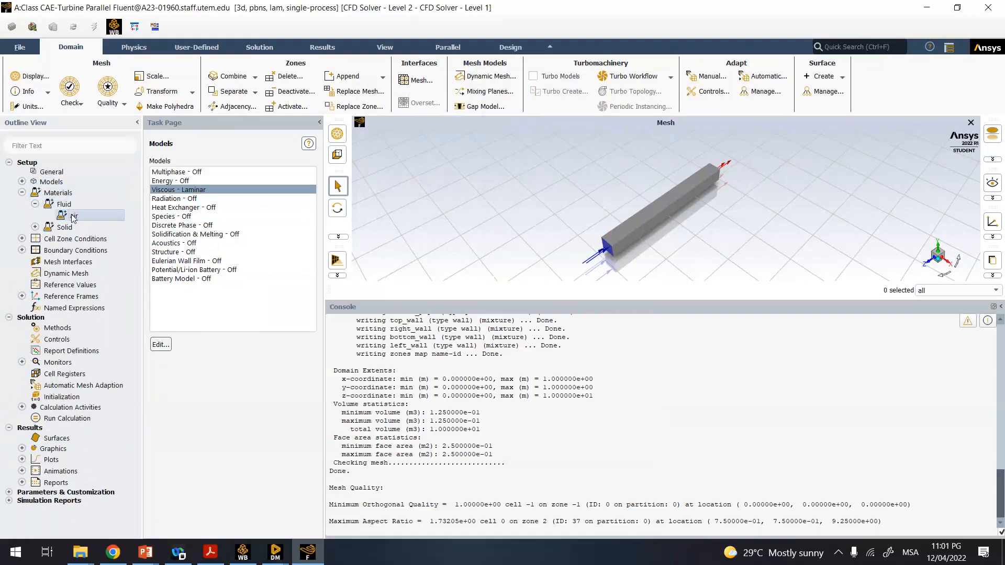
double_click(72, 215)
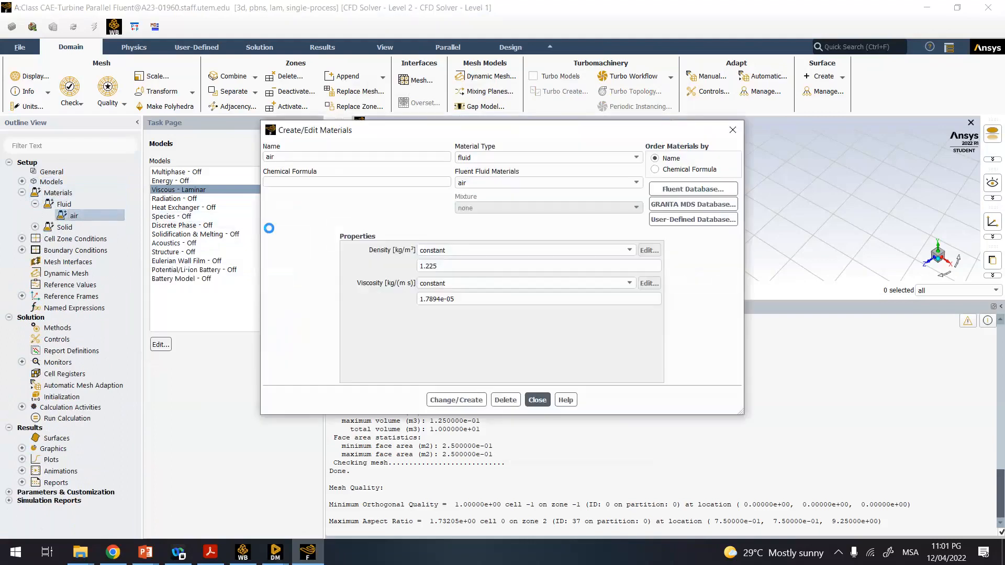
- Copy water-liquid (h2o<l>) from the Fluent database into the case's fluid materials and close the material dialogs
click(486, 181)
click(484, 159)
click(485, 159)
click(430, 203)
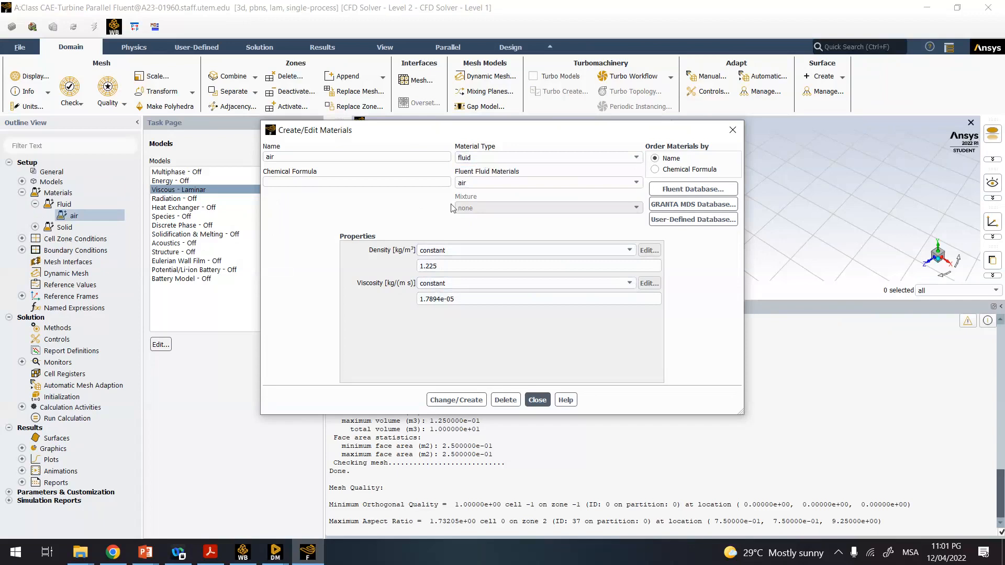
click(676, 192)
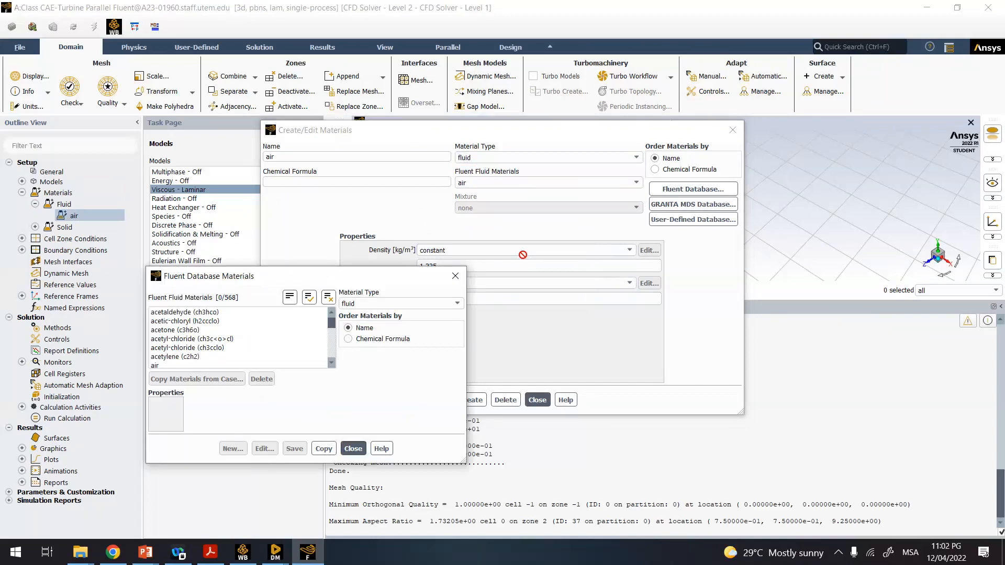
drag(331, 324, 327, 355)
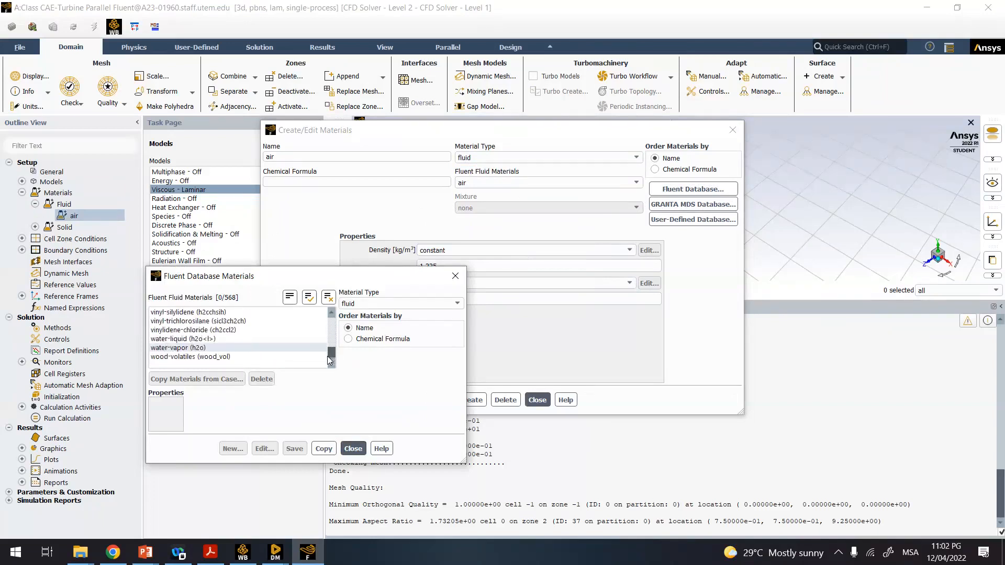
click(231, 338)
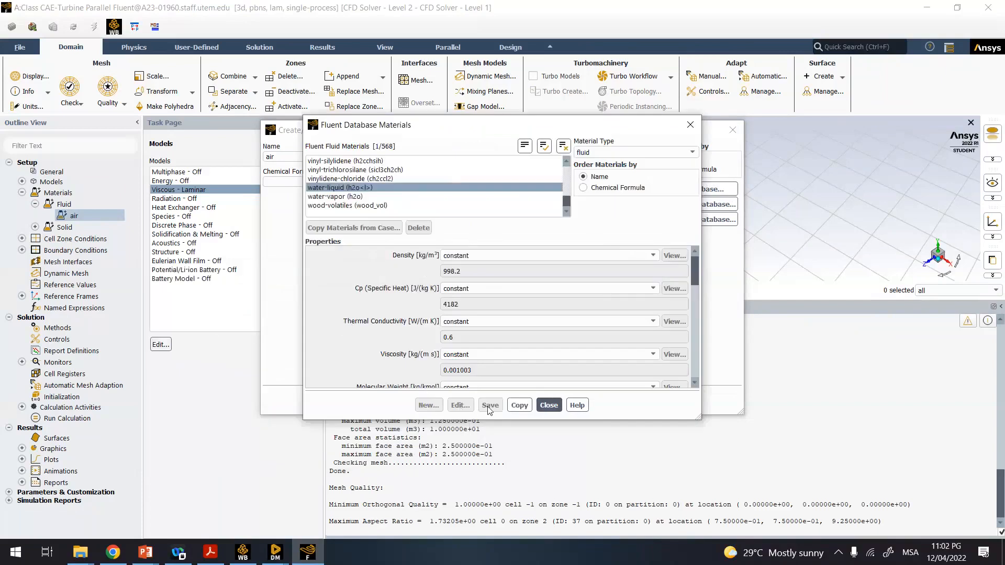
click(519, 405)
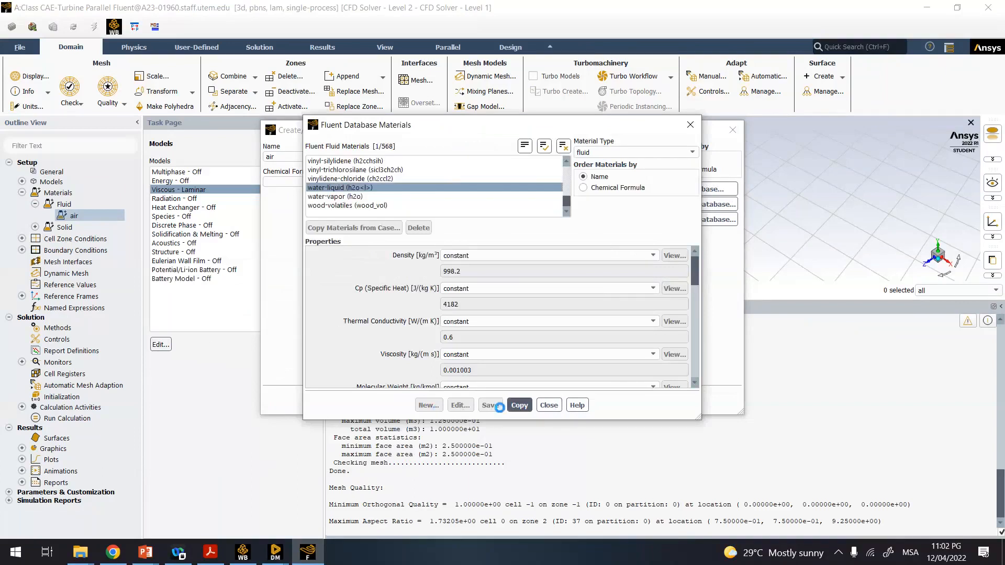
click(690, 125)
click(731, 131)
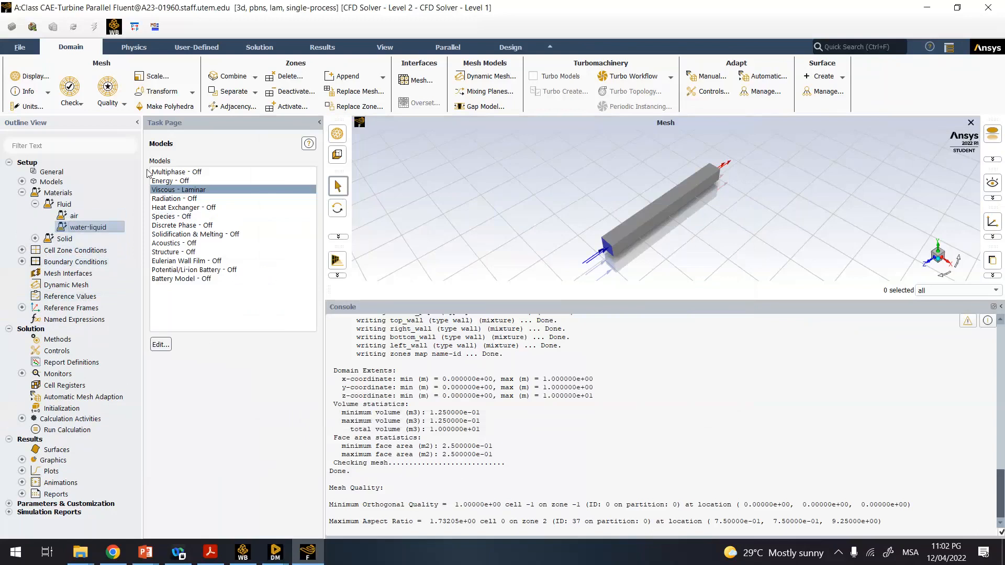
- Open the solid cell zone's fluid conditions and assign water-liquid as its material
click(35, 204)
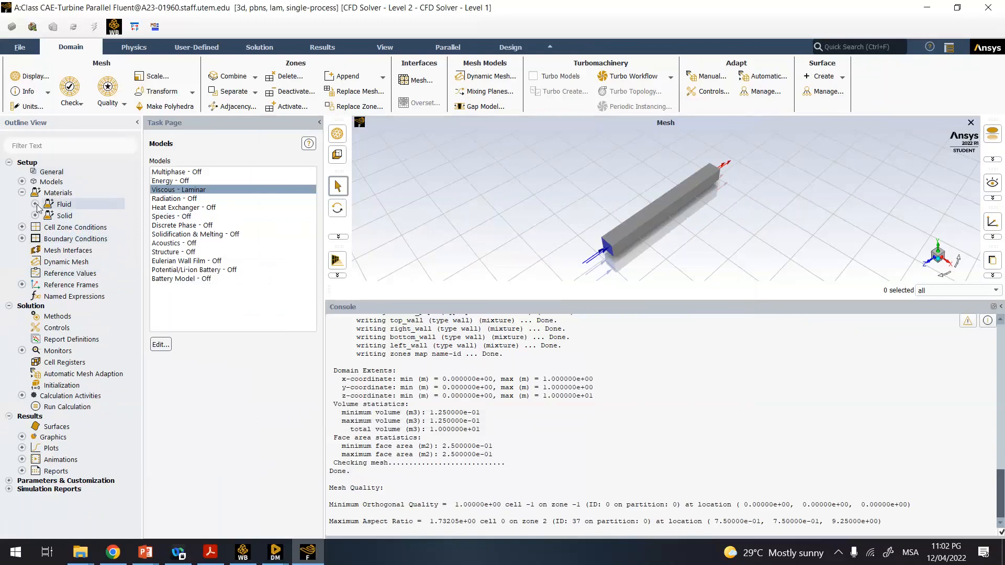
click(22, 192)
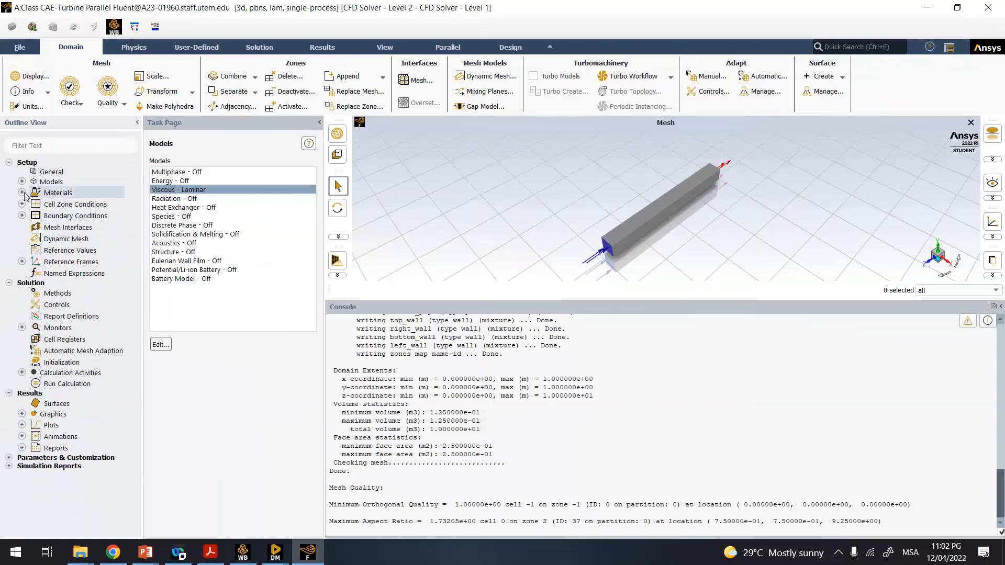
double_click(79, 206)
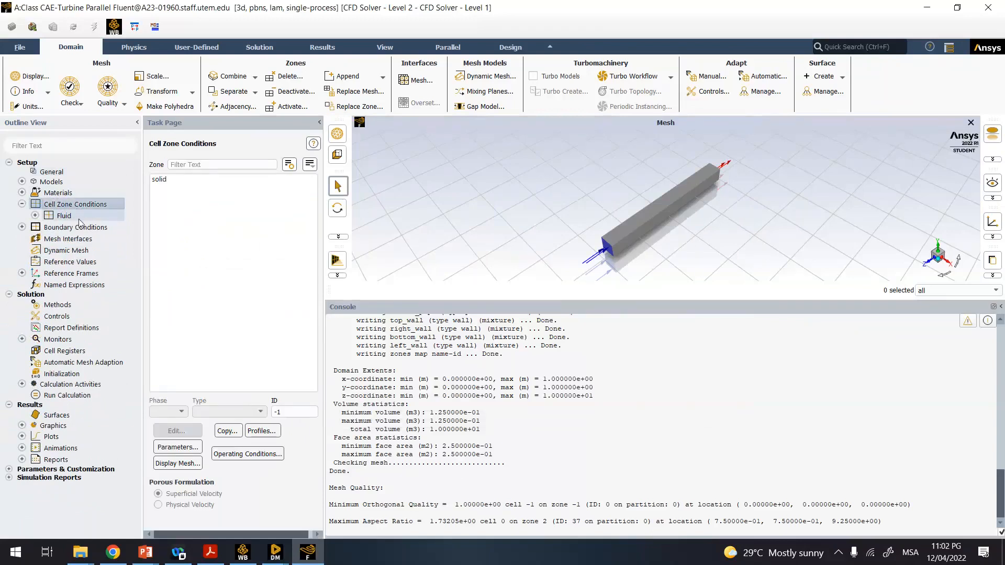
click(68, 215)
double_click(69, 215)
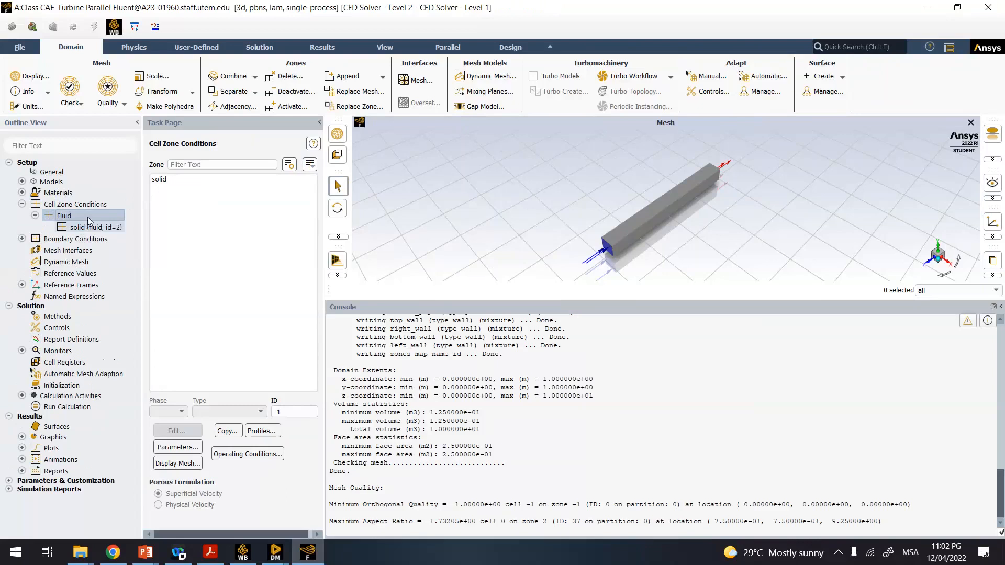
double_click(159, 179)
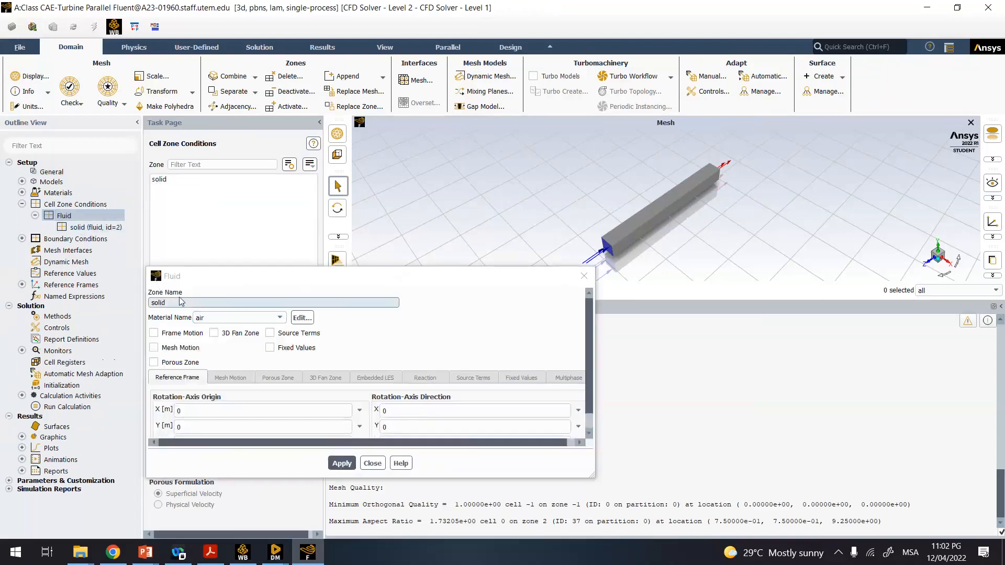
click(226, 321)
click(226, 331)
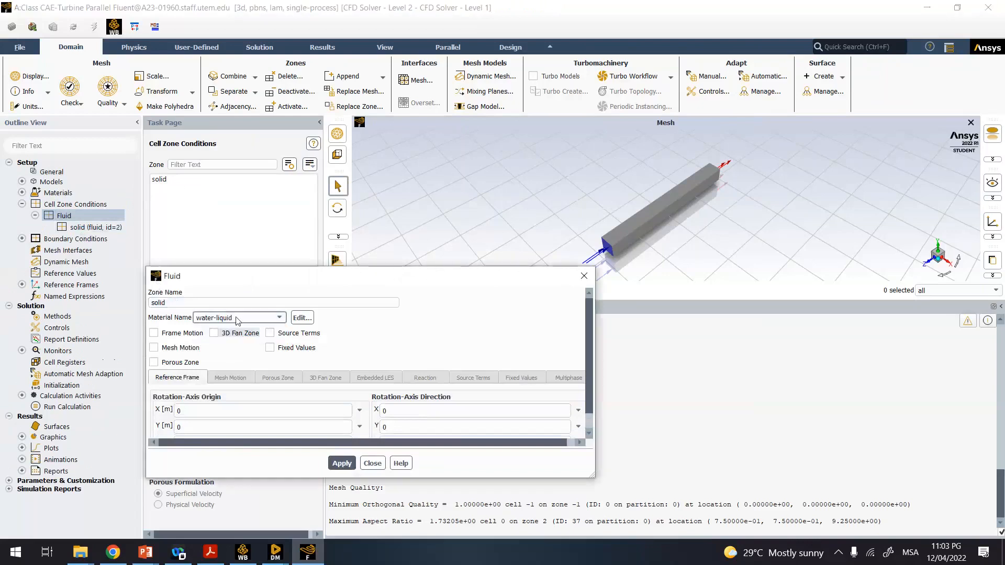
- Rename the cell zone to pipe, apply the zone settings, and reopen them briefly to check
click(180, 303)
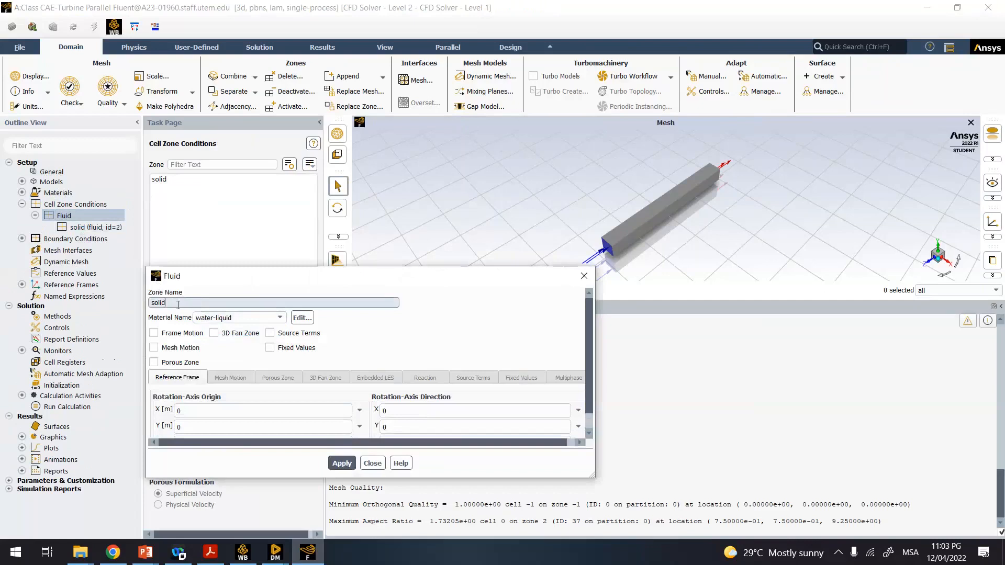
drag(179, 303, 145, 304)
text(pipe)
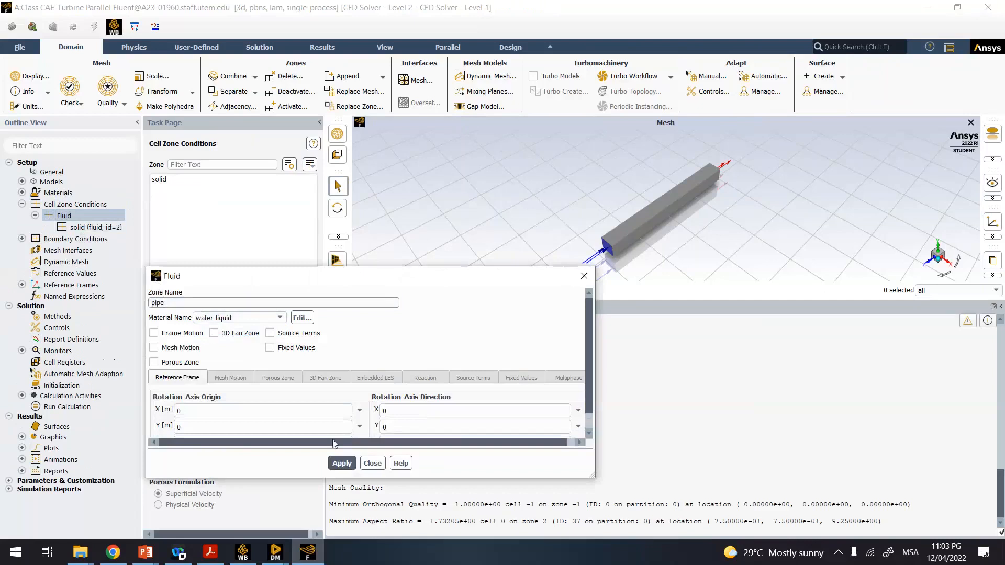
click(337, 463)
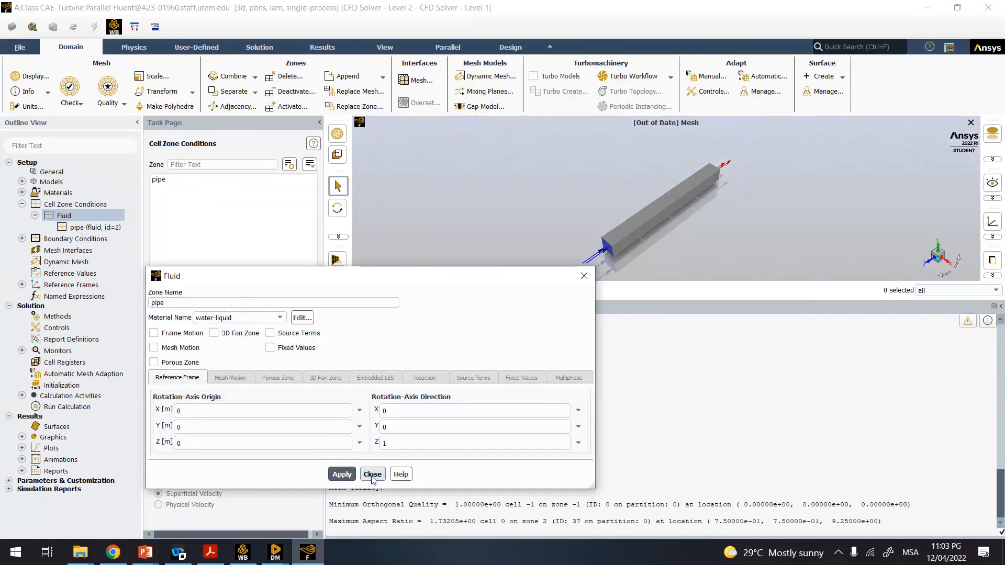
click(372, 474)
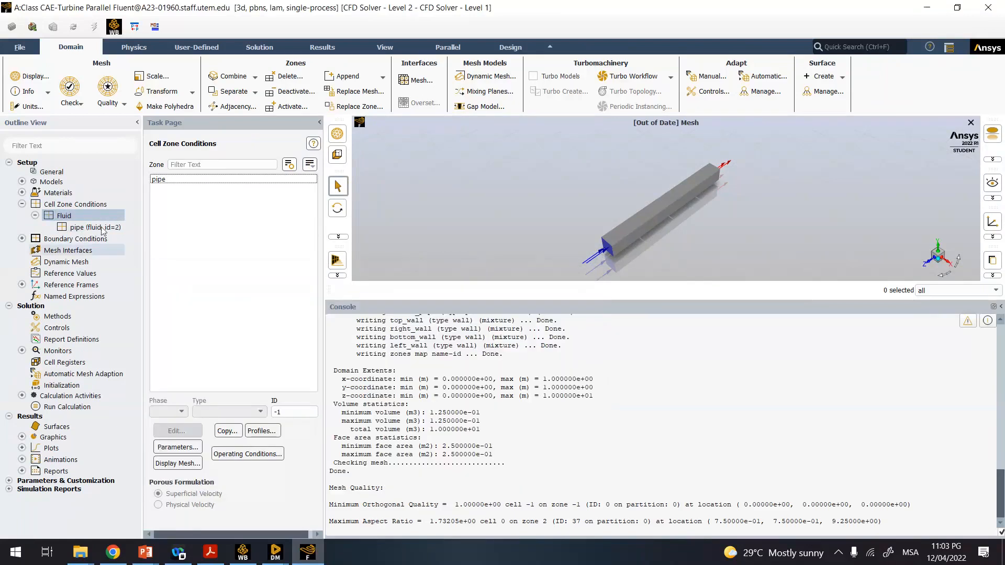
double_click(117, 227)
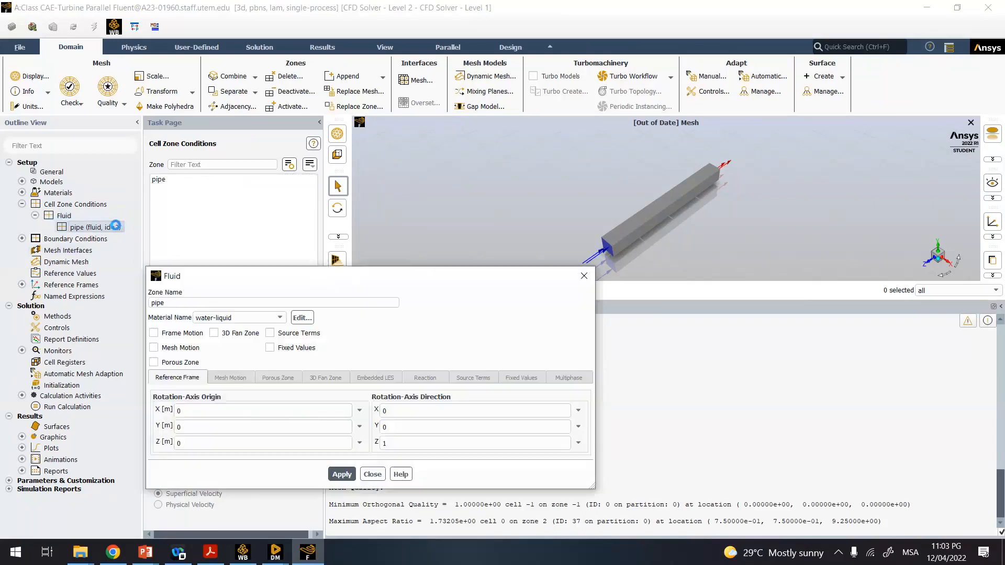
click(367, 477)
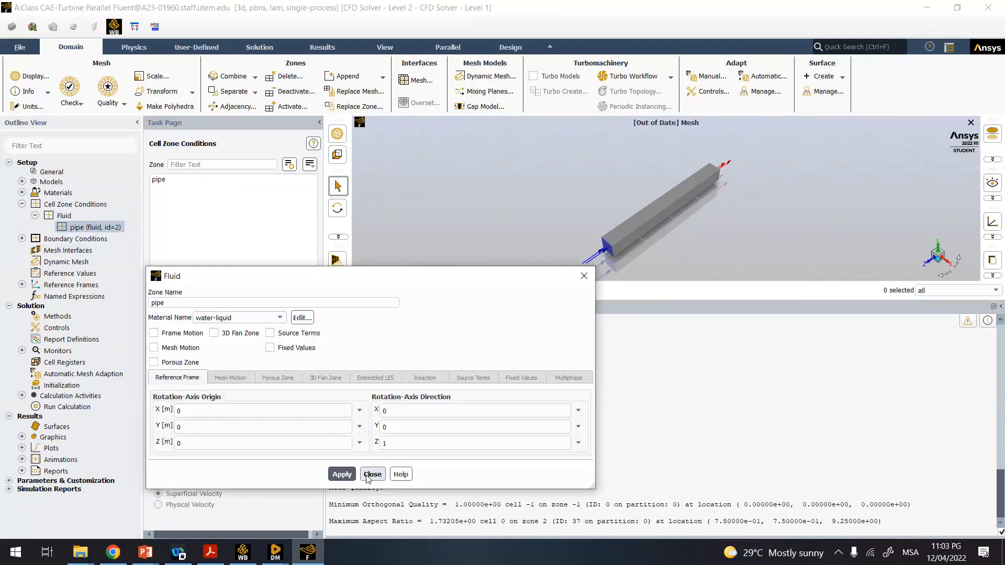
- Set the velocity magnitude of the inlet_pipe boundary to 2 m/s and apply it
click(22, 239)
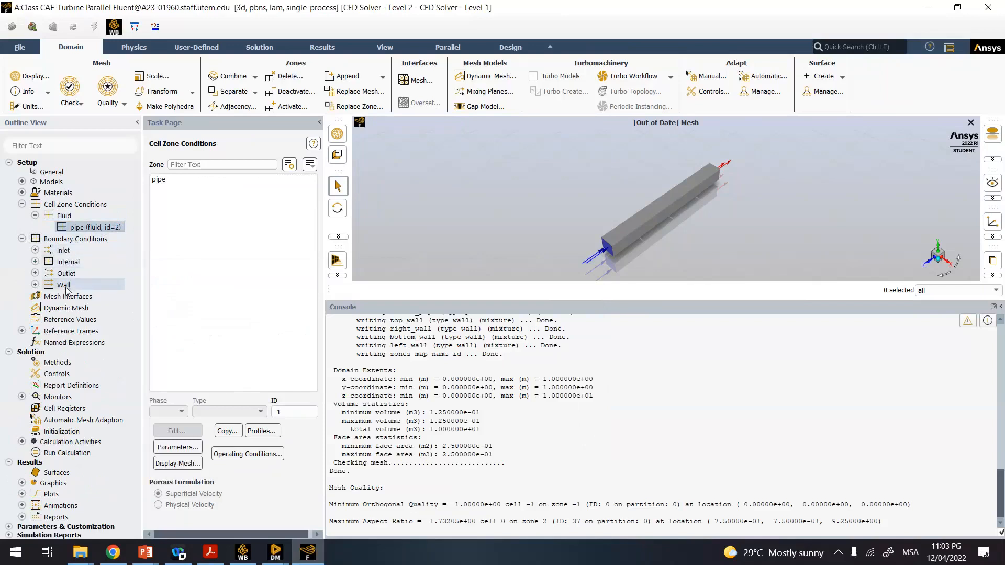
click(35, 285)
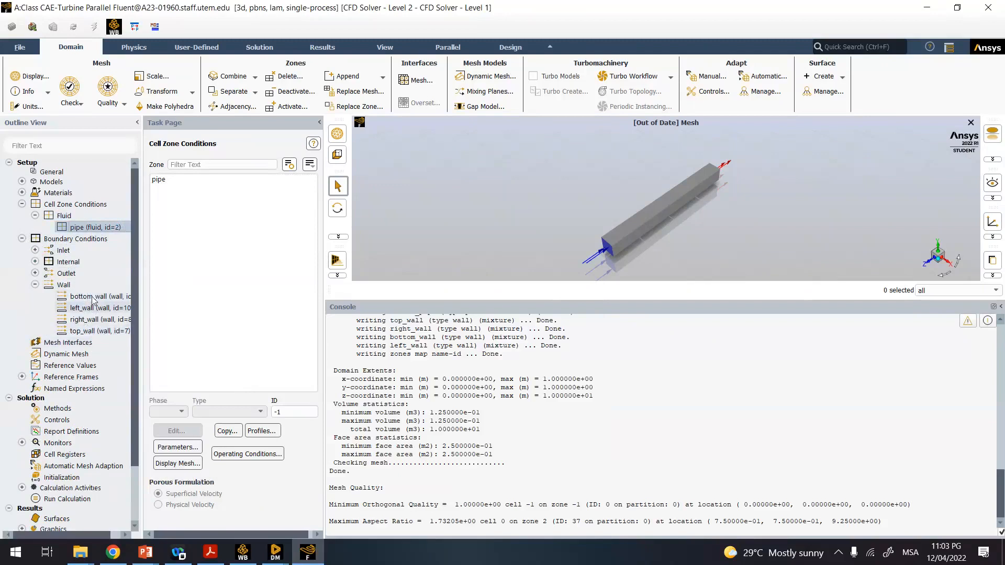
click(35, 250)
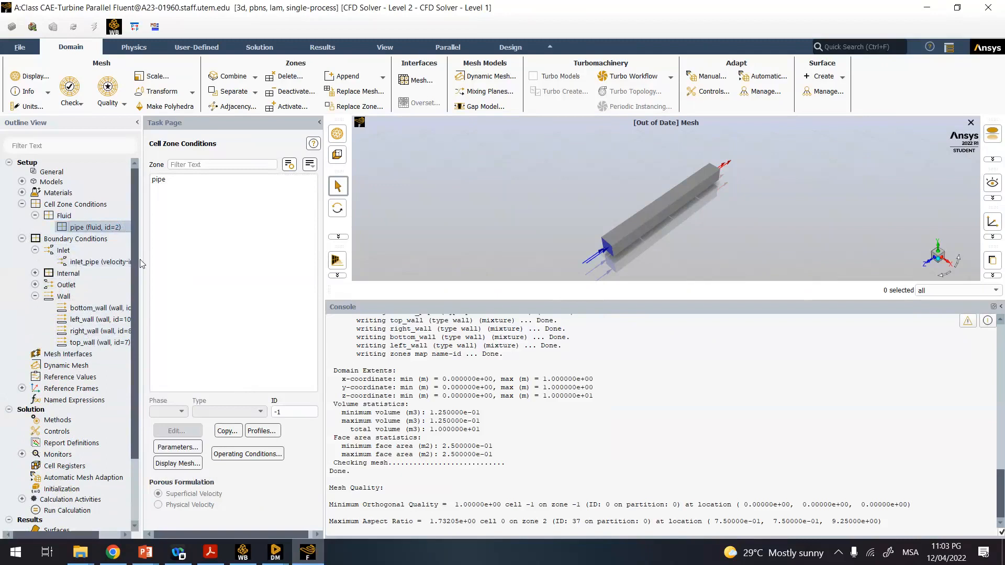
drag(142, 272, 170, 273)
click(120, 263)
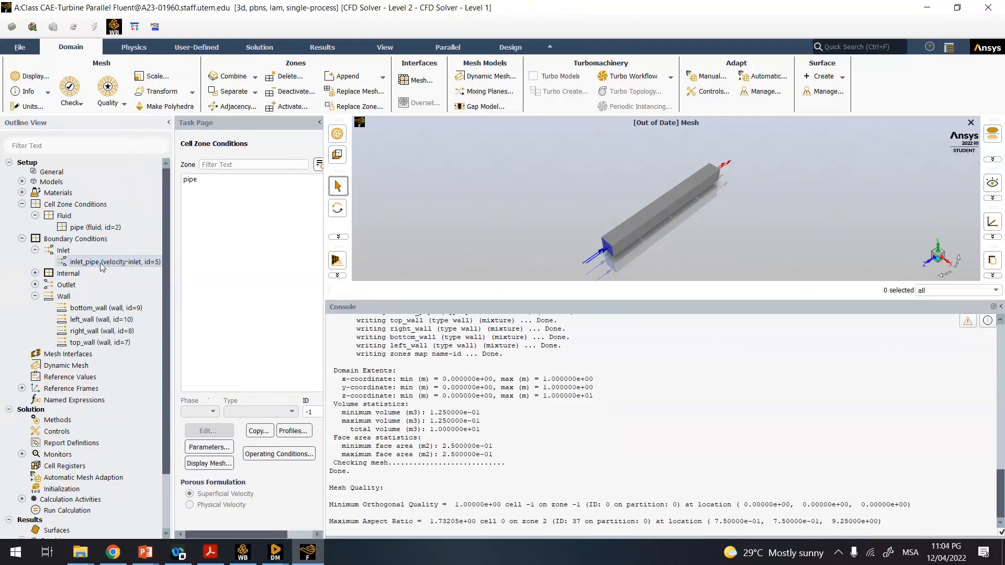
double_click(101, 265)
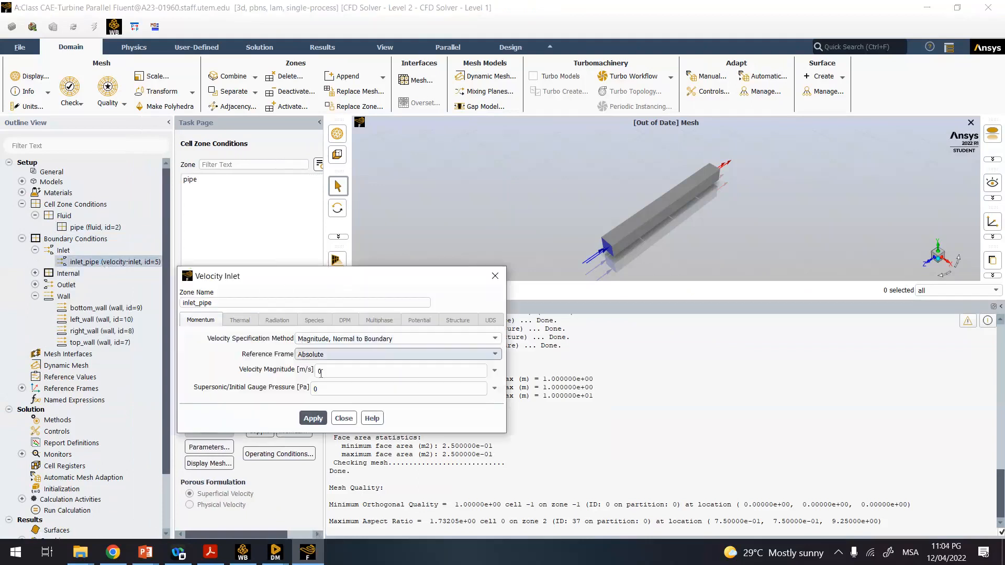
double_click(329, 375)
click(339, 373)
double_click(323, 371)
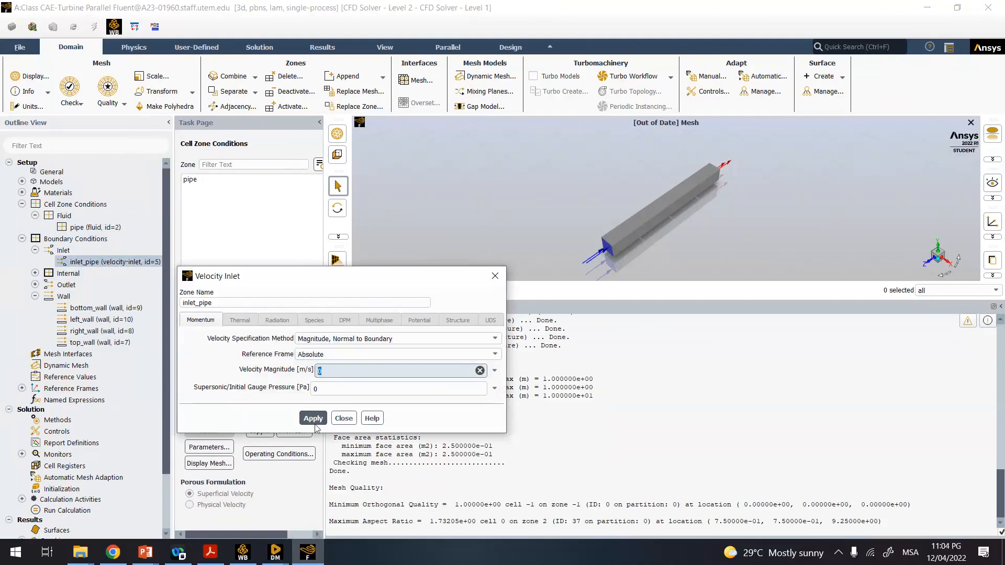
click(156, 556)
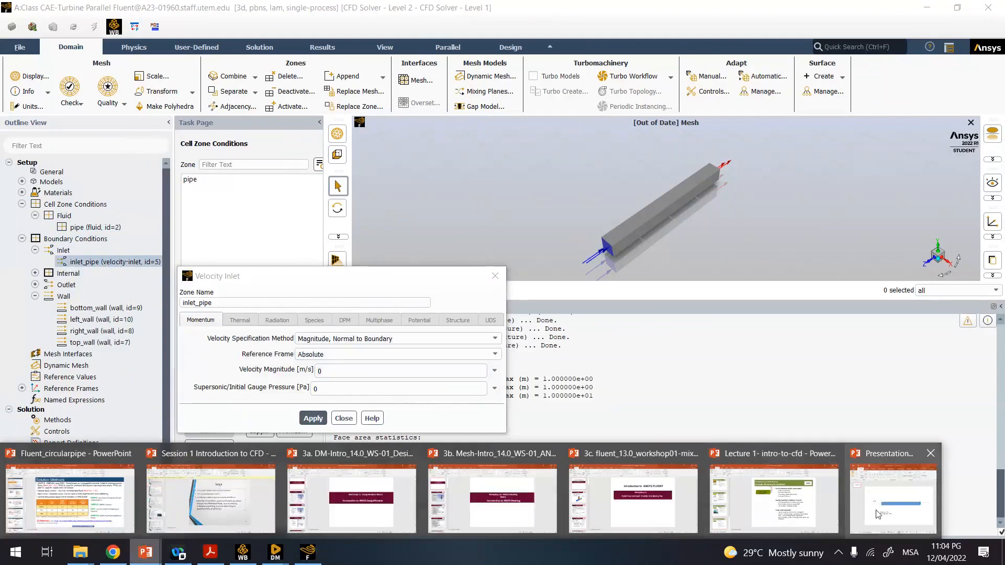
double_click(321, 371)
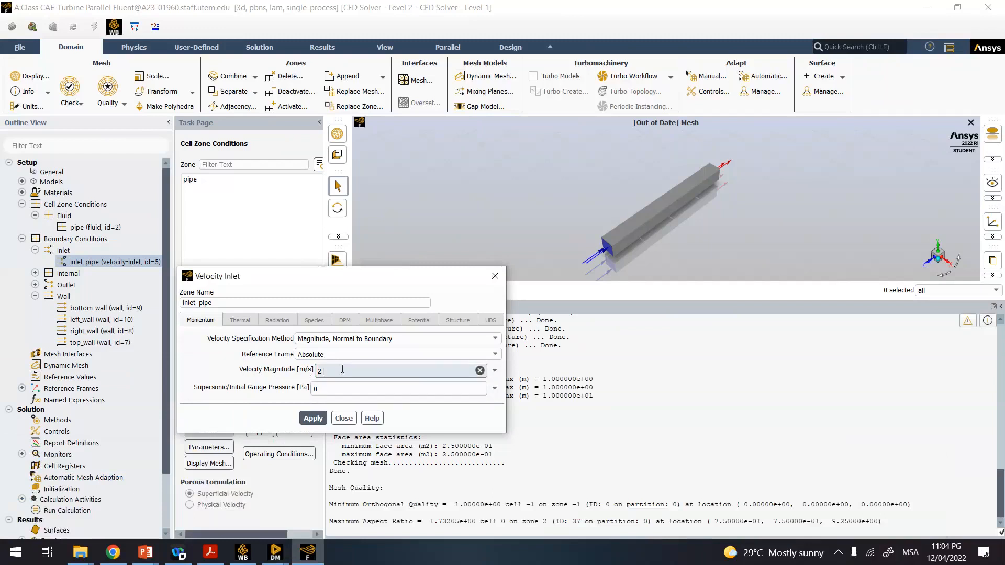
click(320, 419)
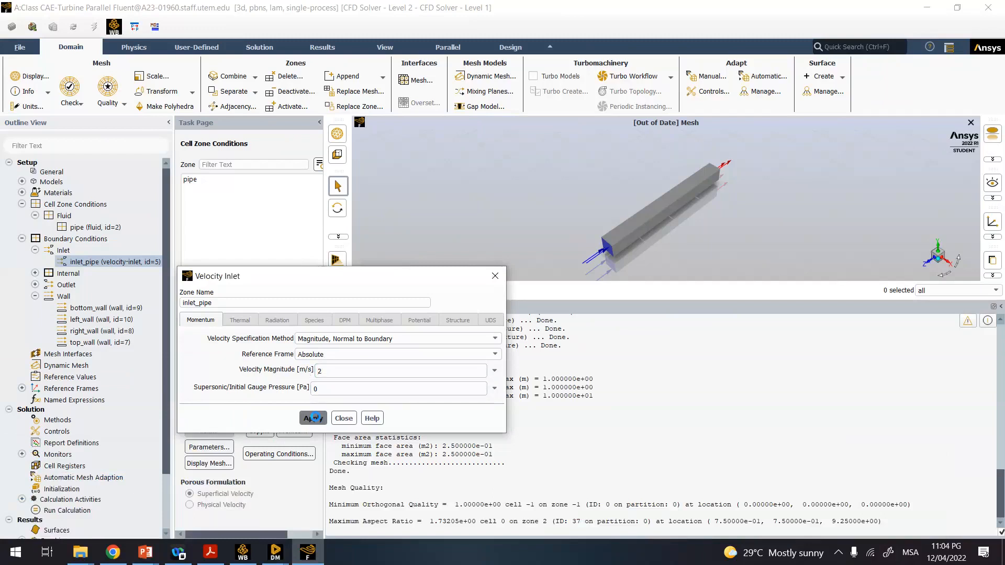
click(343, 418)
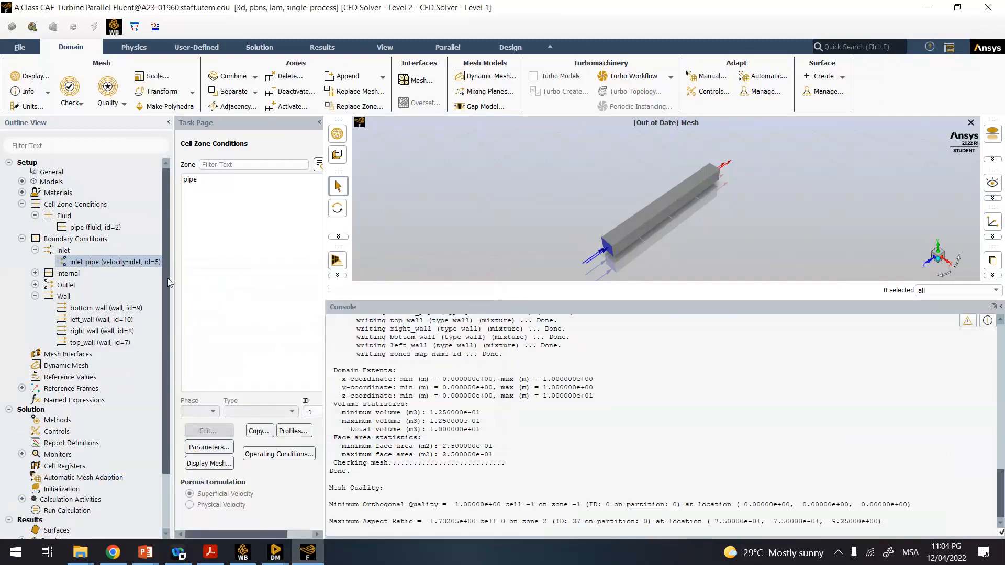
- Open the outlet_pipe pressure outlet and apply it with a gauge pressure of 0 Pa
double_click(66, 286)
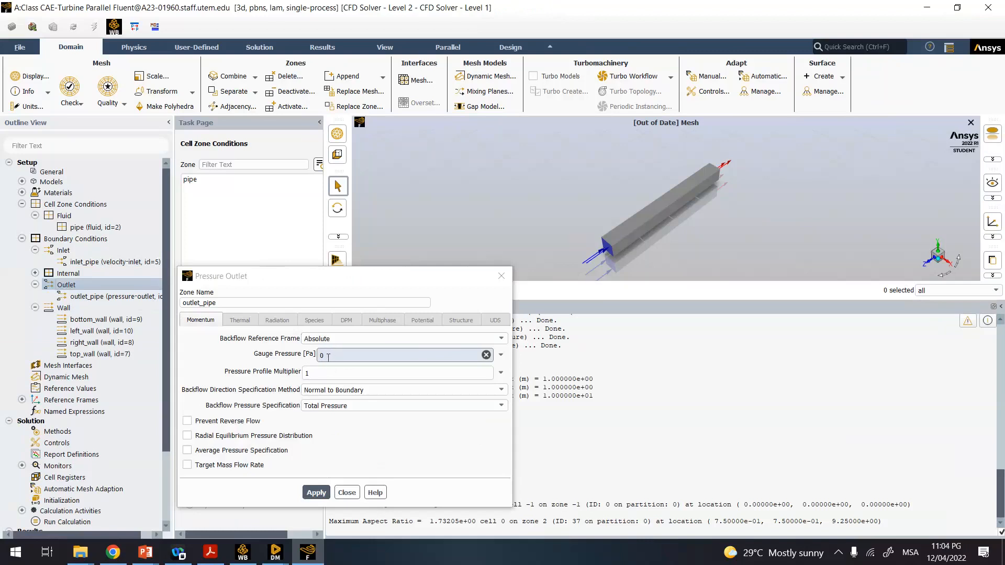
click(317, 492)
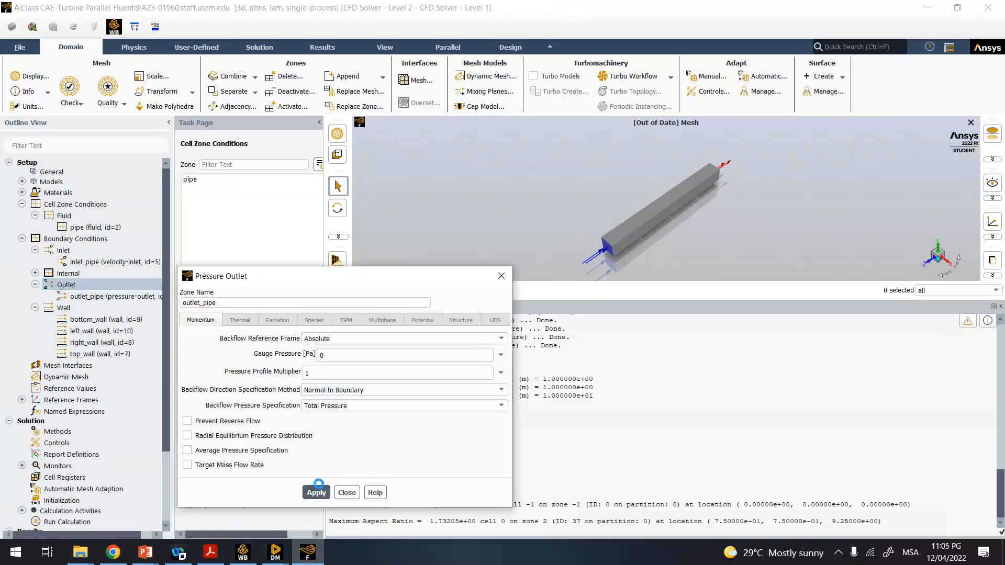
click(344, 494)
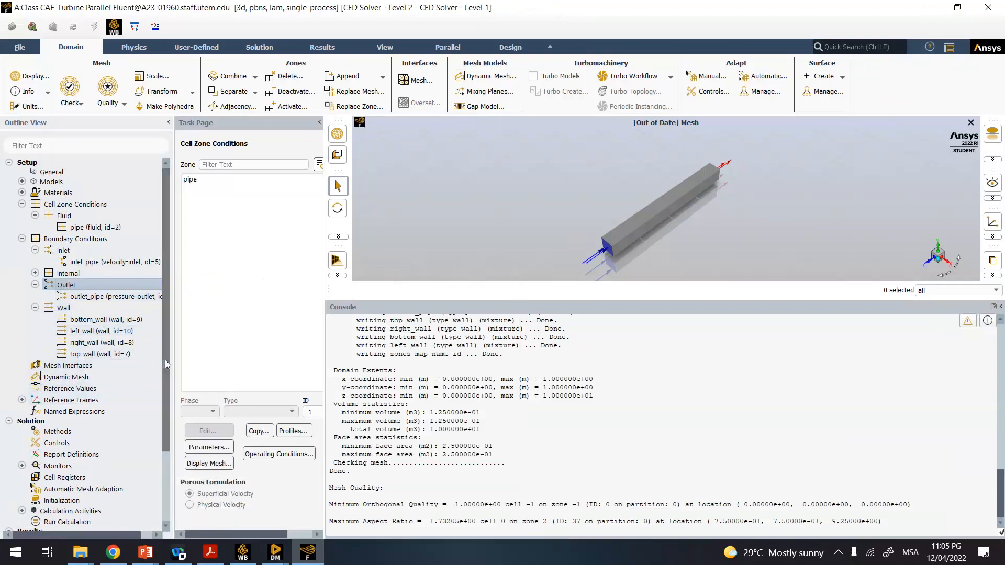
- Initialize the solution with the Hybrid Initialization method
scroll(164, 379, down, 3)
scroll(160, 404, down, 2)
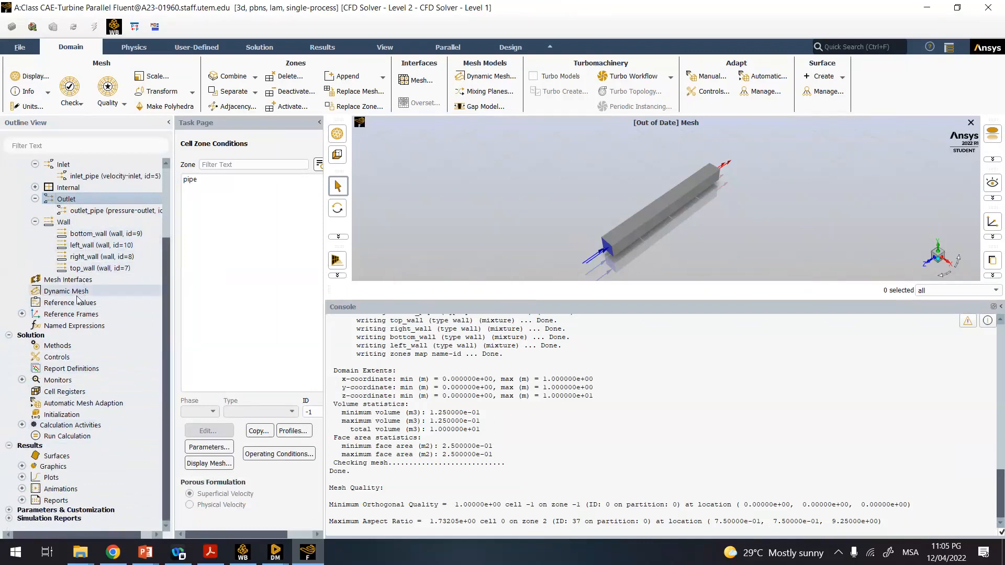
double_click(64, 414)
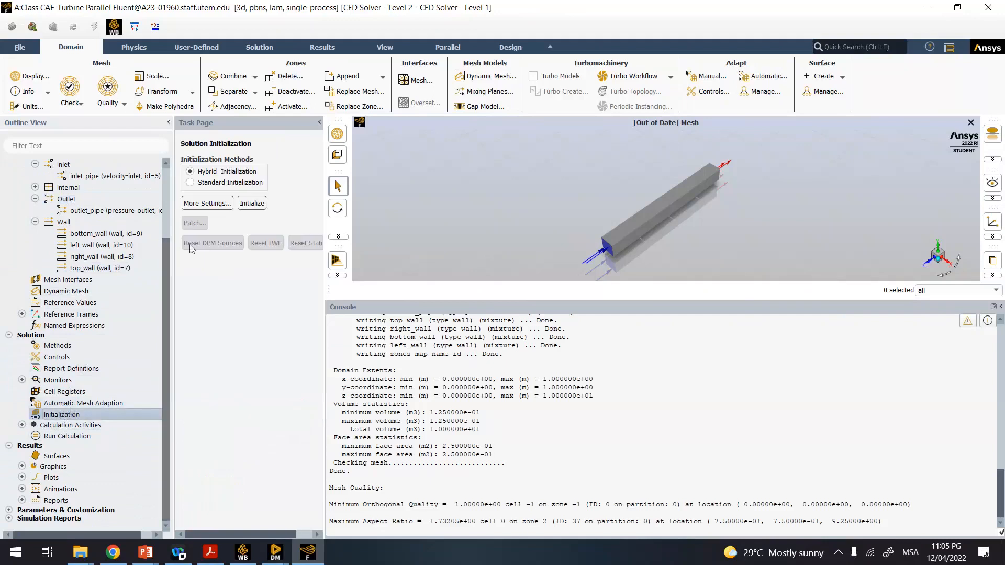
click(245, 203)
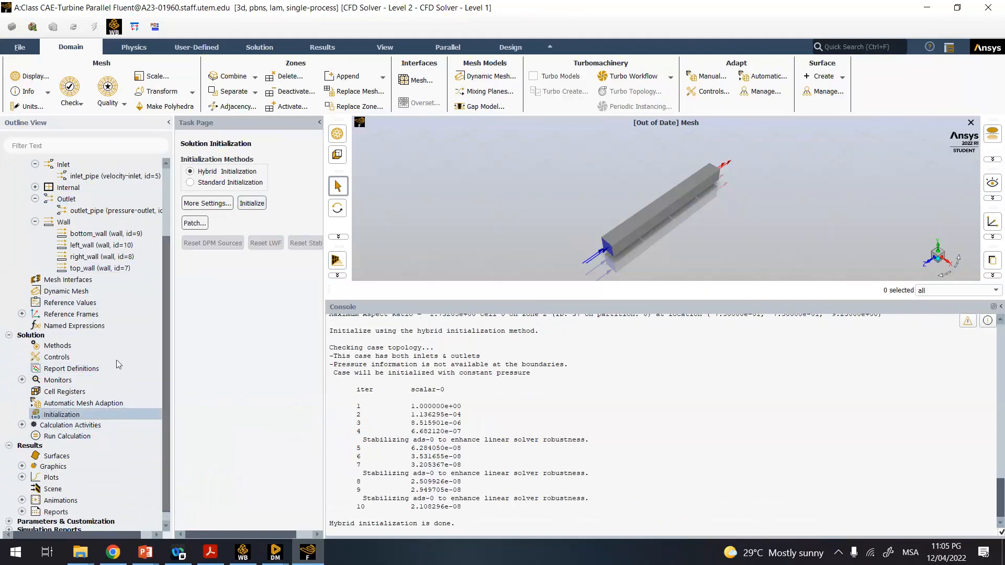
- Set the number of iterations to 100, run the calculation and close the completion notice
click(71, 436)
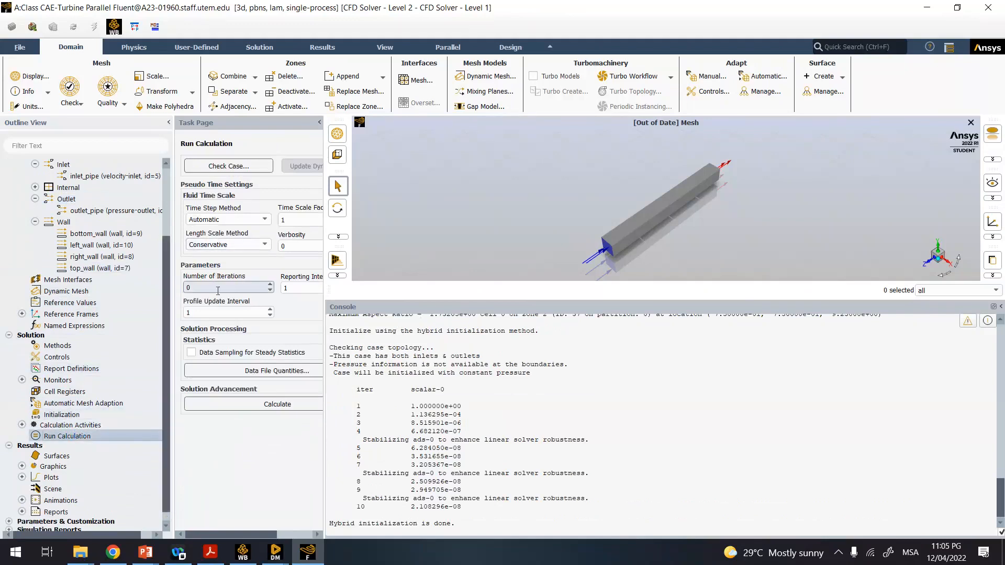
click(234, 288)
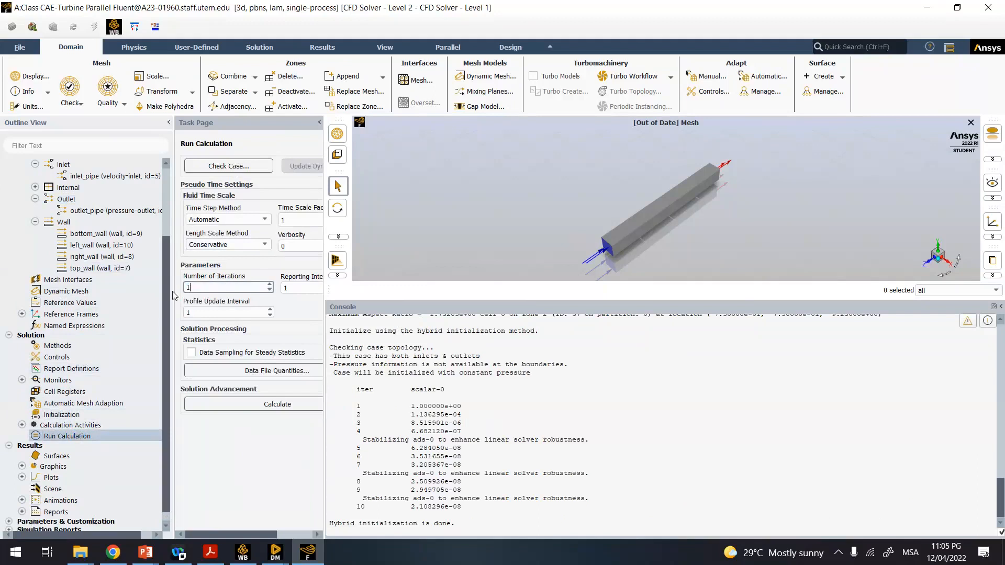
click(237, 449)
scroll(161, 426, down, 1)
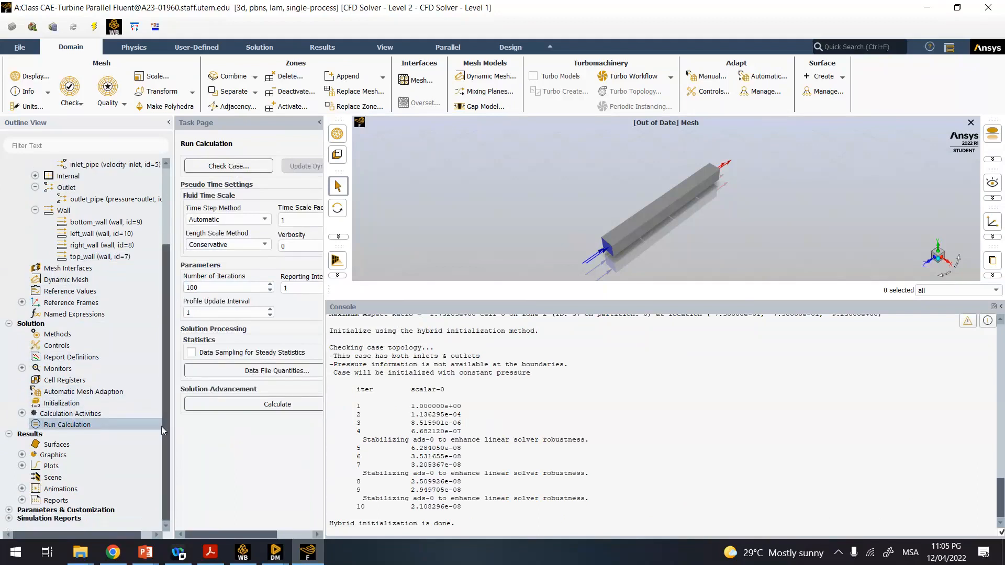
click(209, 403)
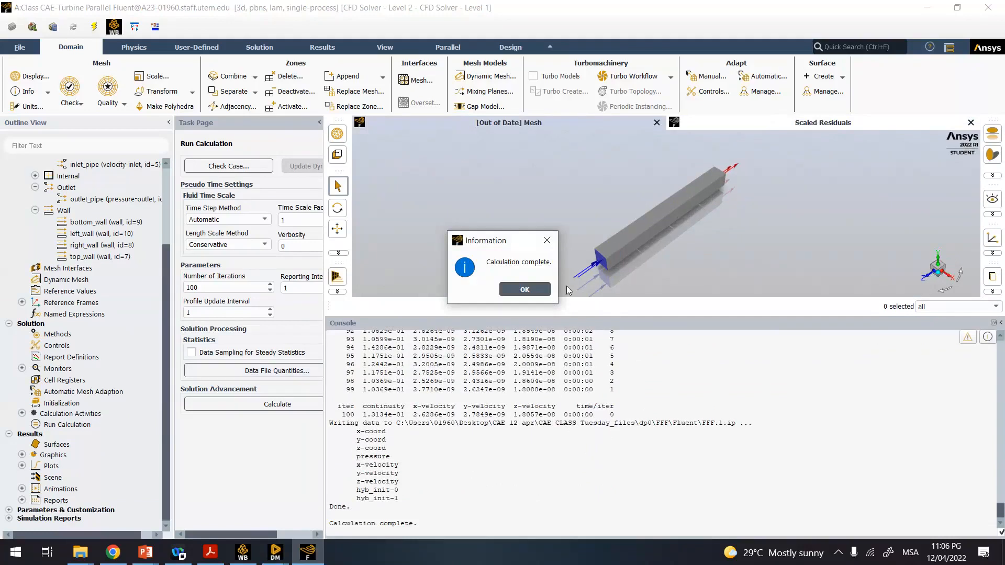
click(525, 290)
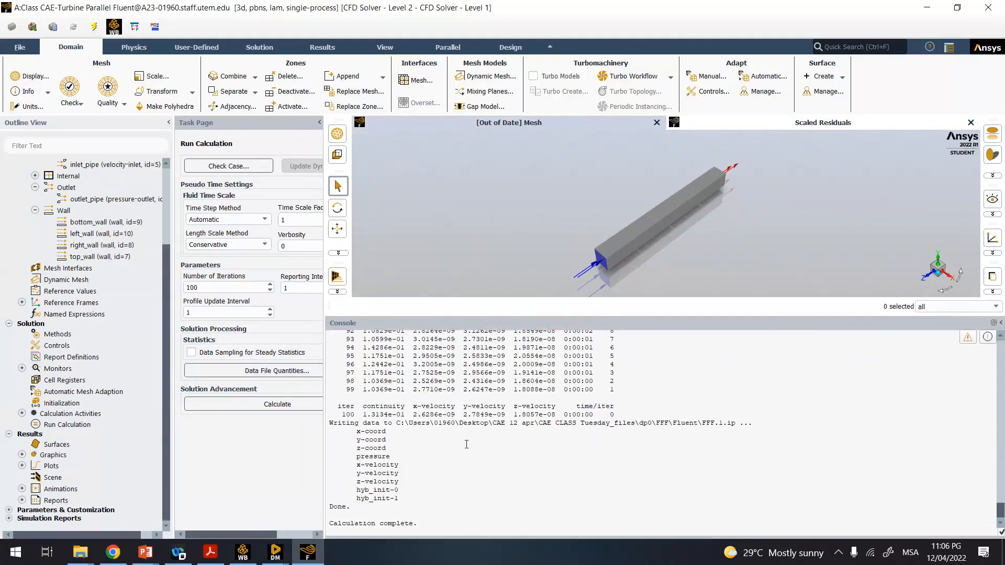
scroll(424, 527, down, 1)
drag(417, 522, 341, 522)
click(503, 505)
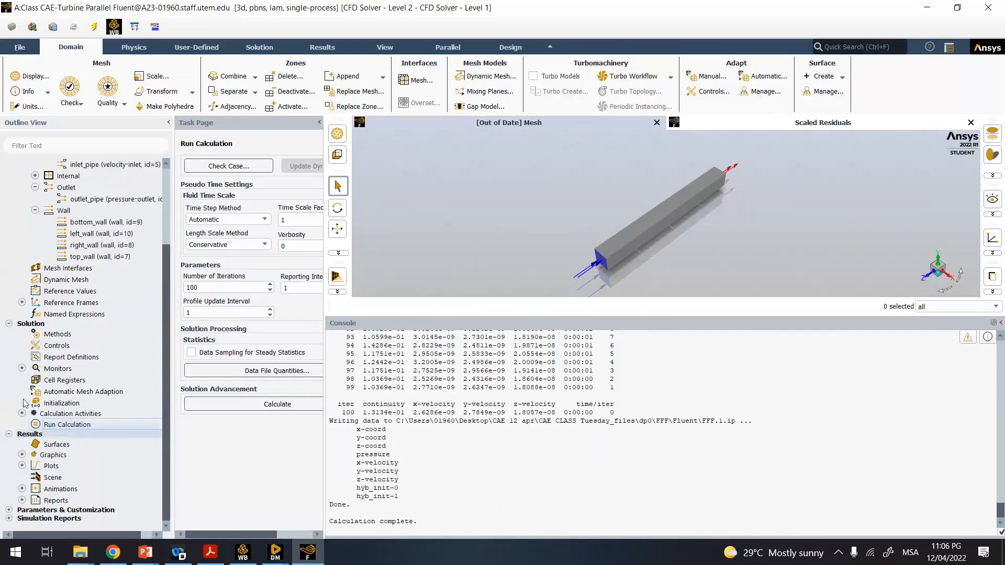
- Collapse the Cell Zone Conditions, Boundary Conditions and Solution branches of the outline and expand Graphics under Results
scroll(66, 302, up, 3)
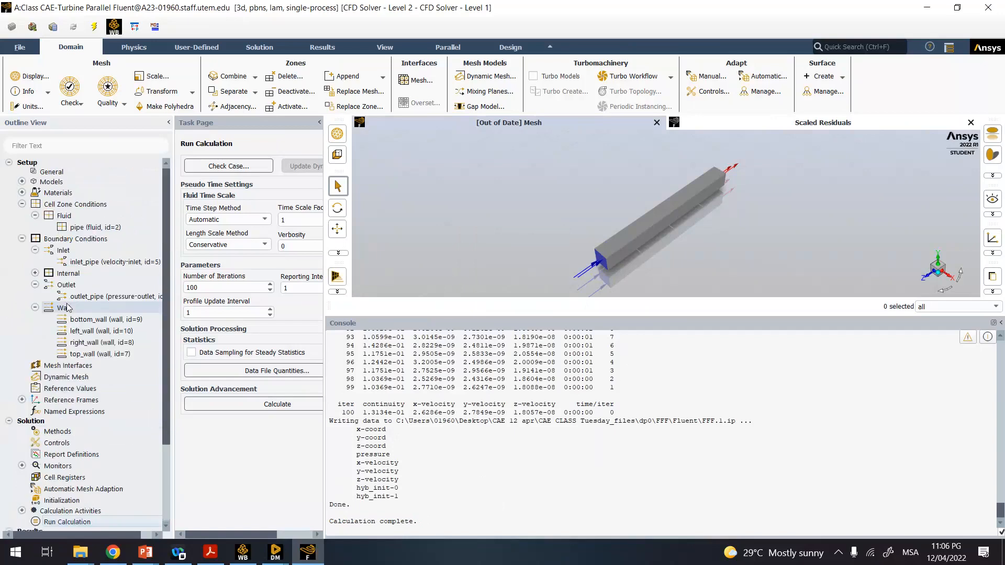
click(21, 205)
click(22, 216)
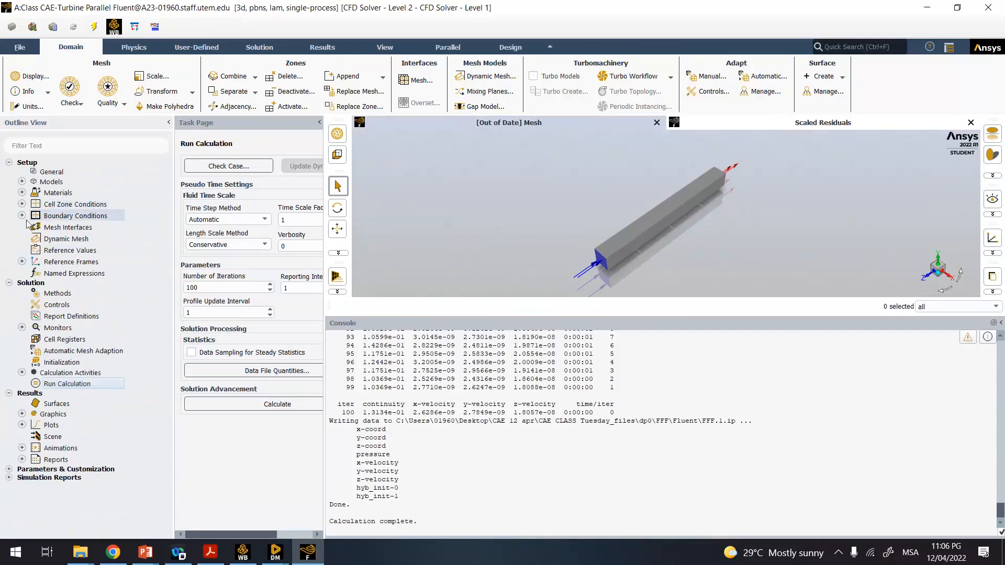
click(9, 283)
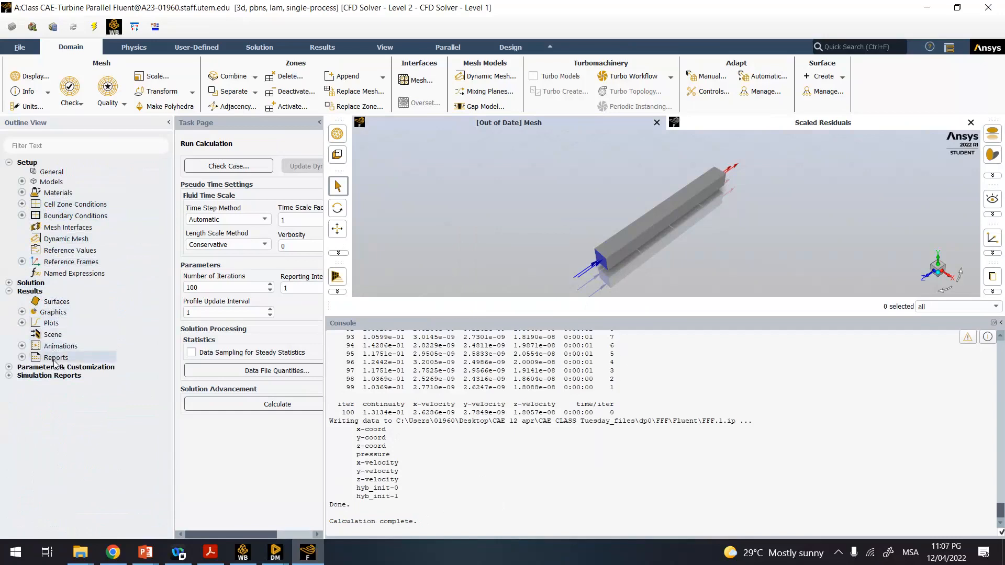
click(22, 312)
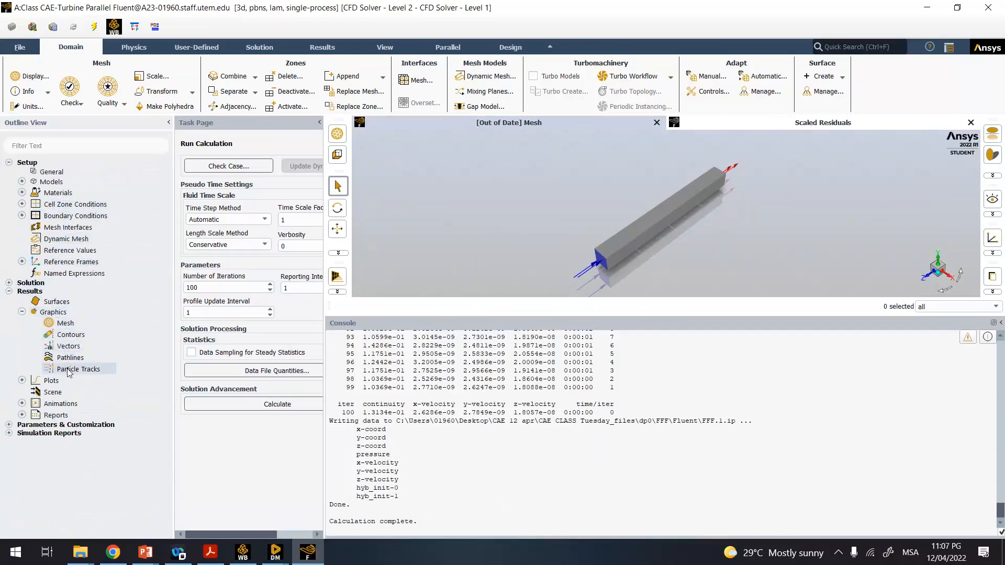
double_click(68, 335)
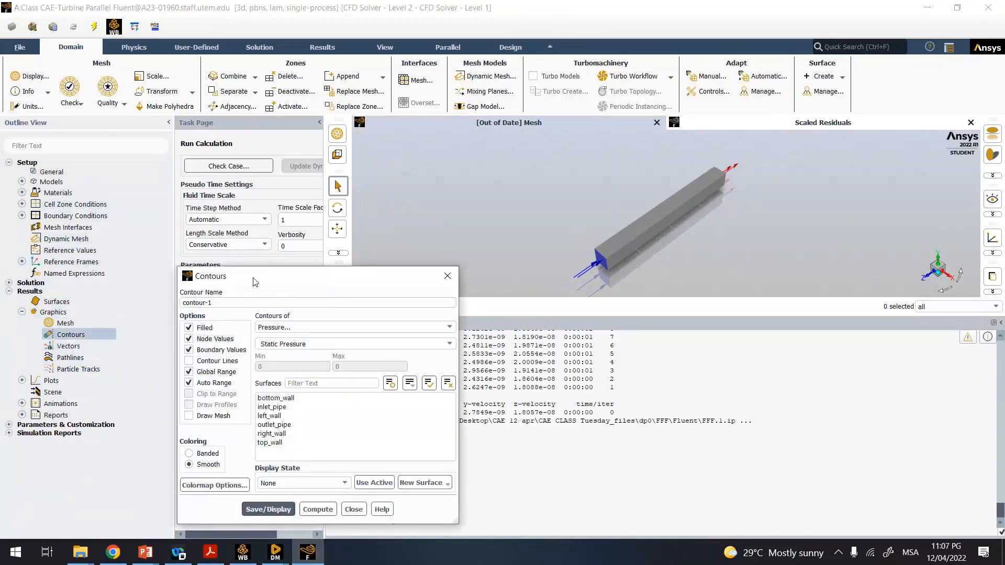
drag(254, 281, 221, 195)
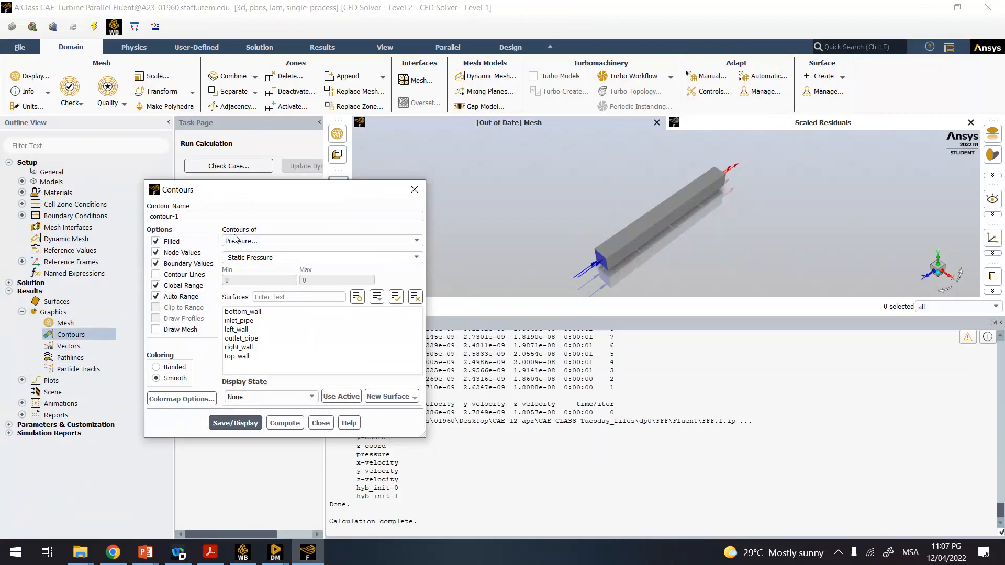
drag(292, 198, 205, 132)
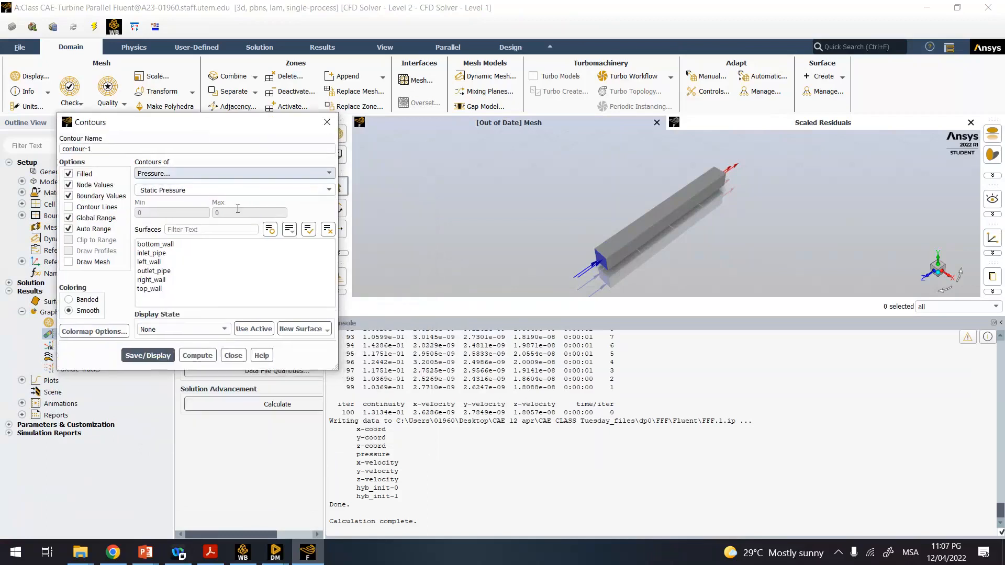
click(576, 311)
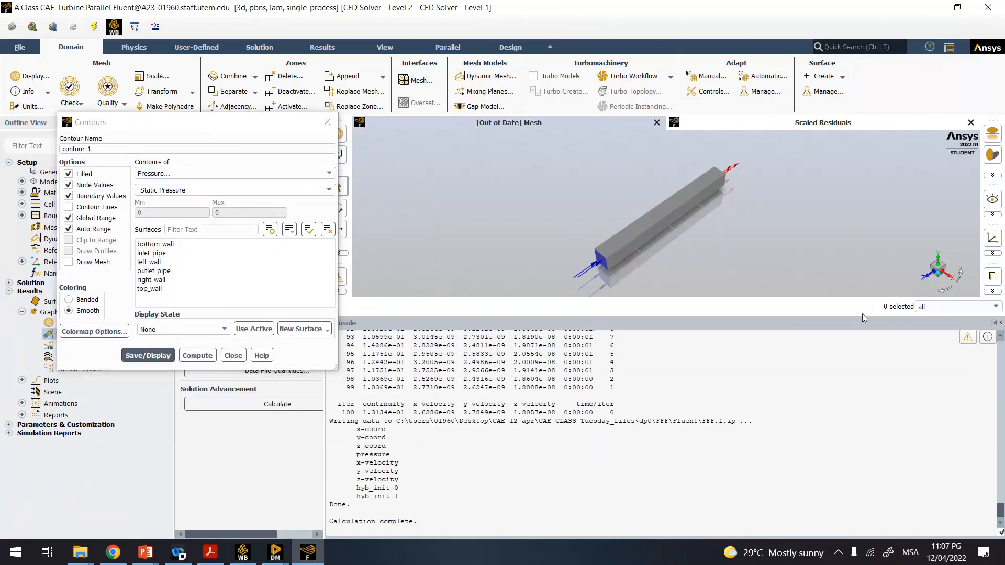
scroll(595, 270, down, 1)
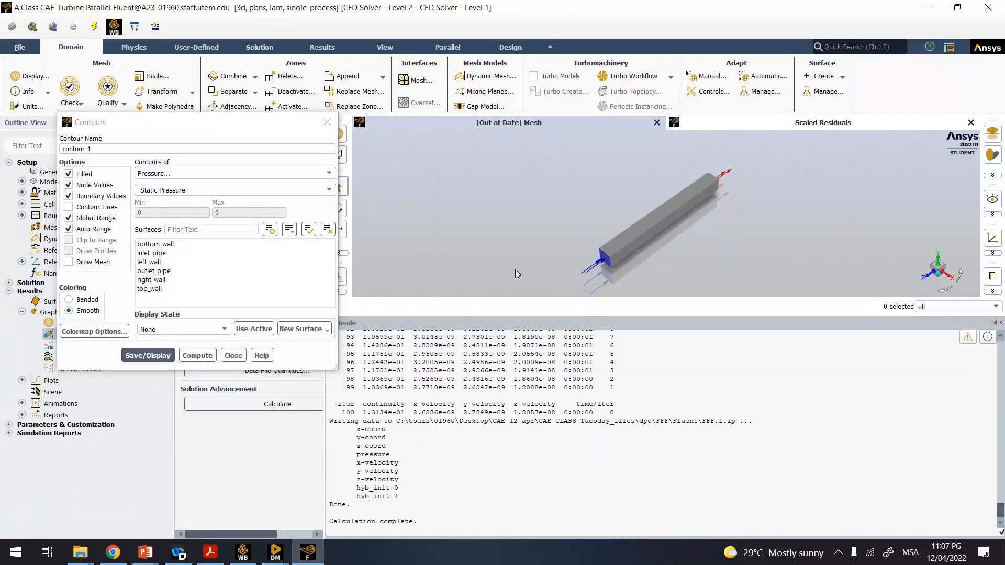
scroll(515, 273, up, 1)
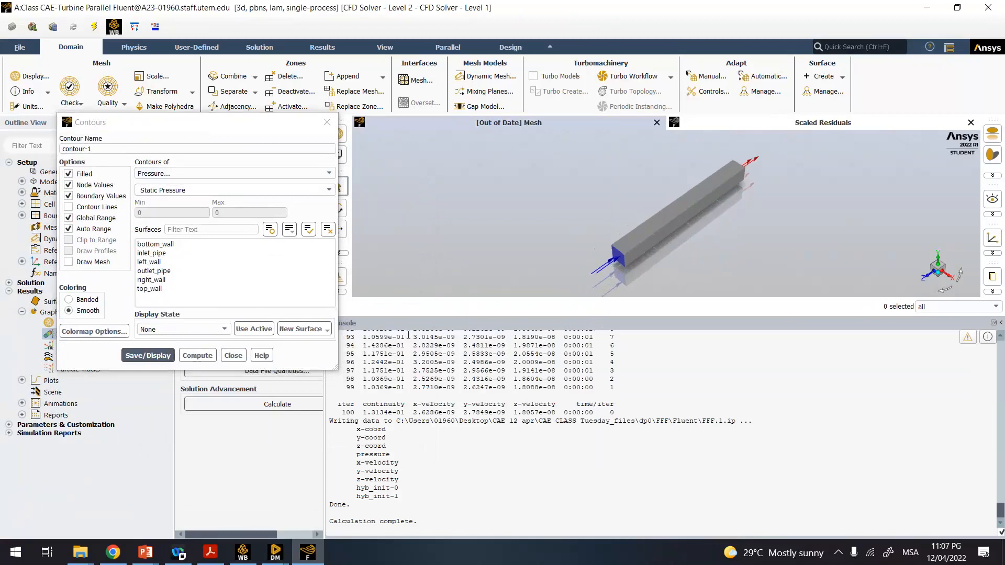
click(328, 122)
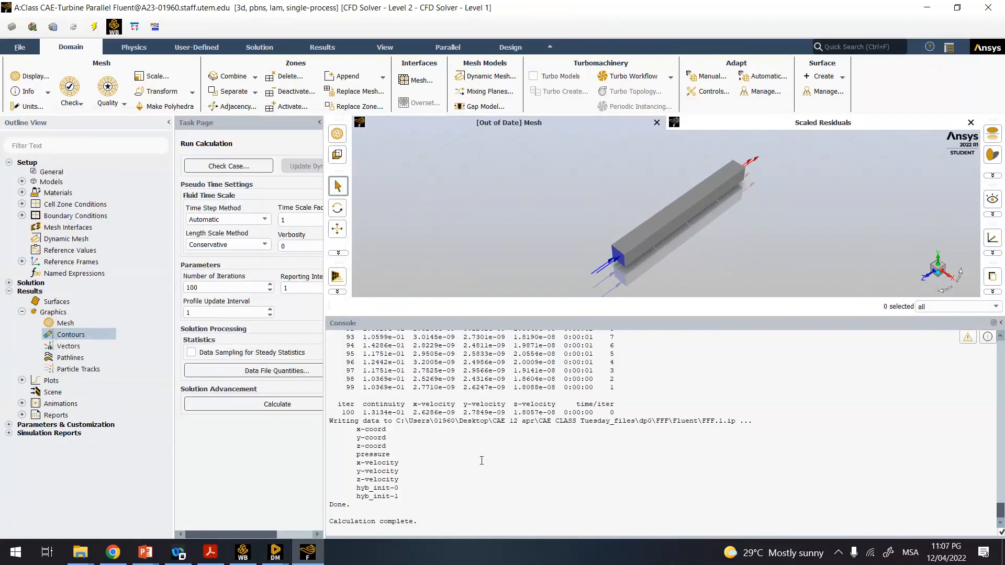
- Undock the console from beneath the graphics window and auto-hide it so that the model view fills the space
scroll(412, 328, up, 2)
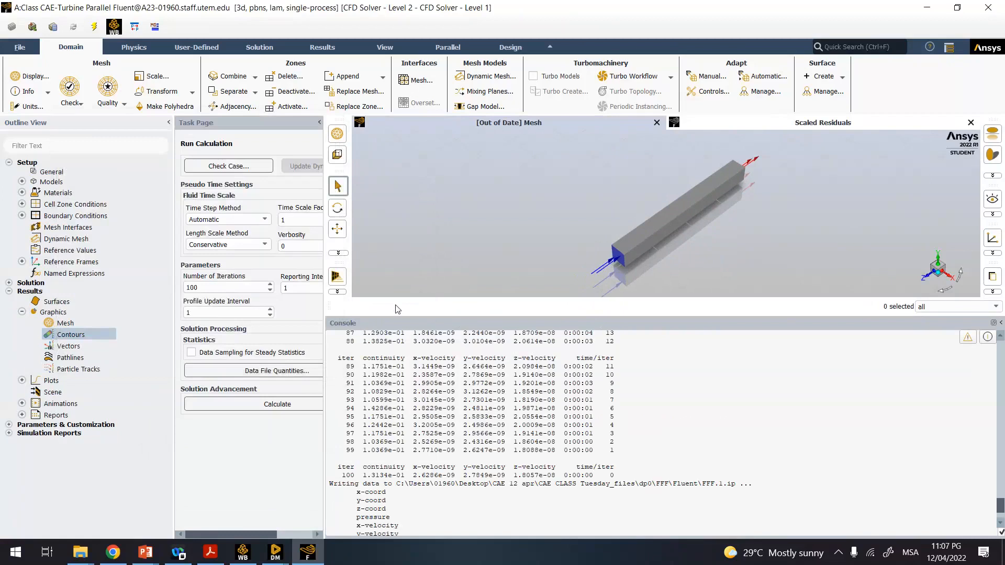
click(344, 293)
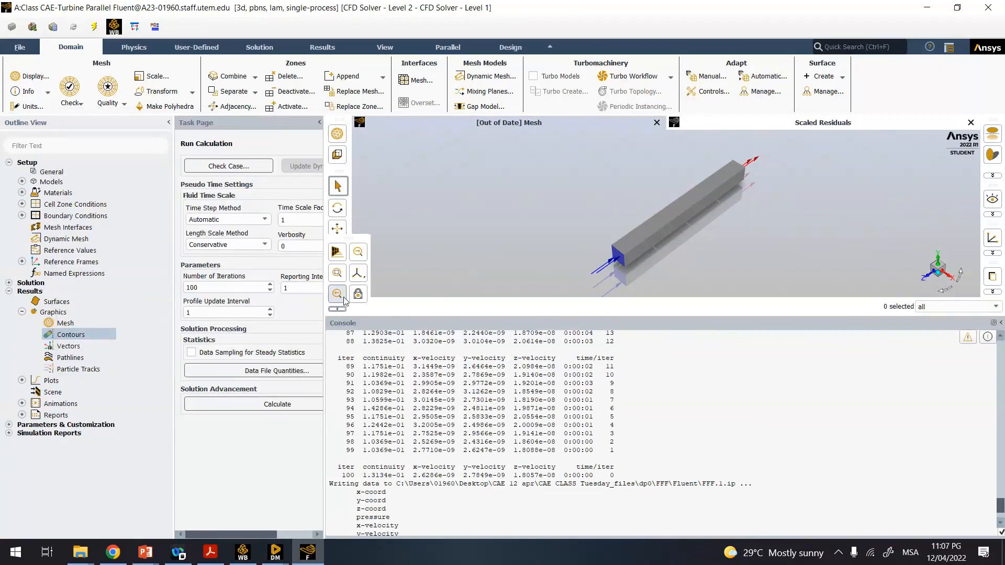
click(397, 289)
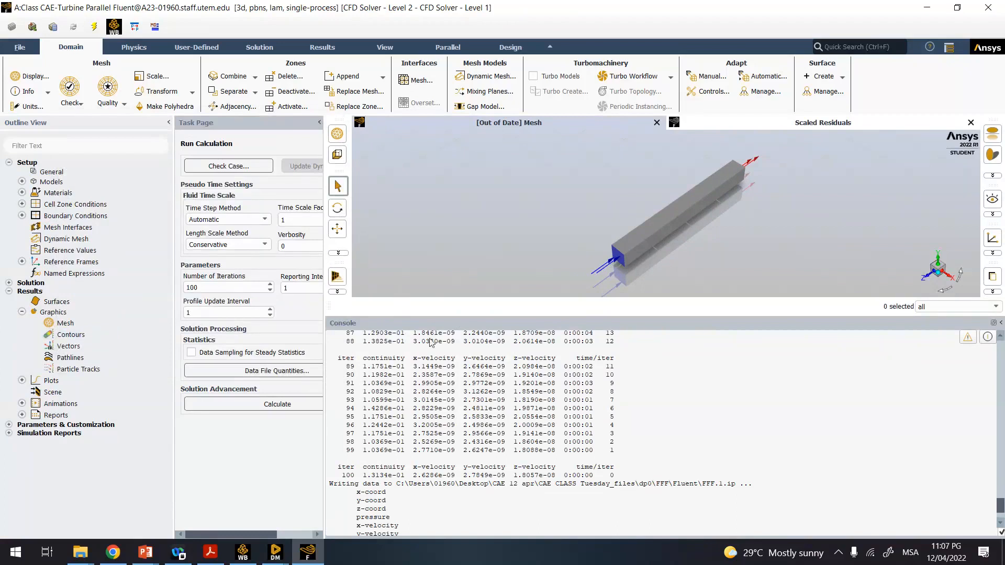
drag(429, 338, 492, 416)
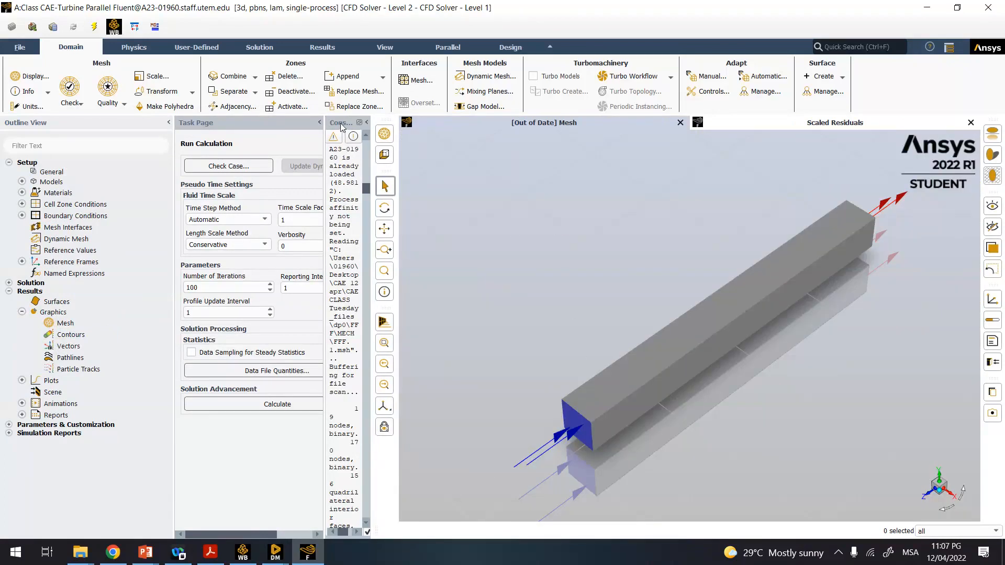
drag(342, 127, 526, 526)
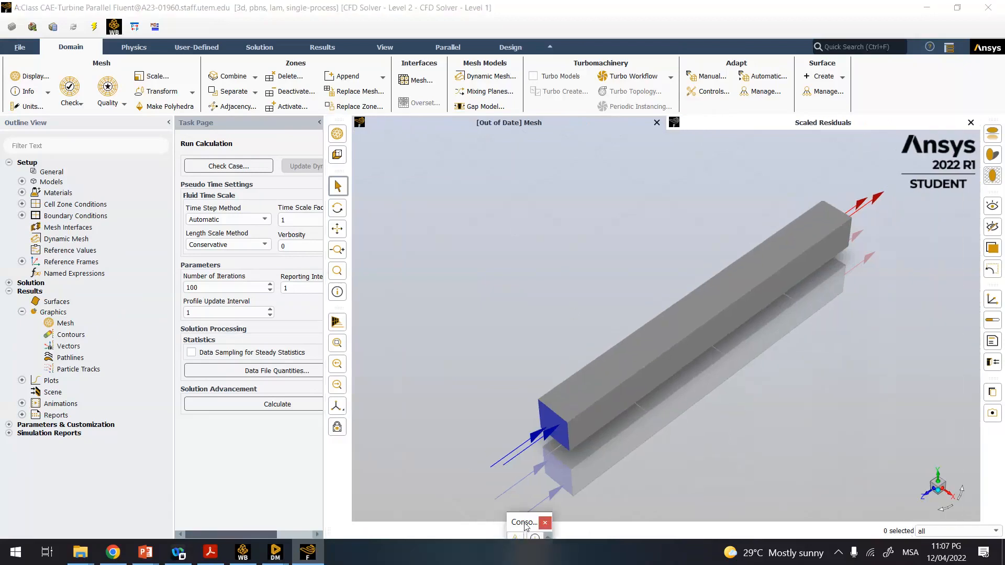
double_click(525, 526)
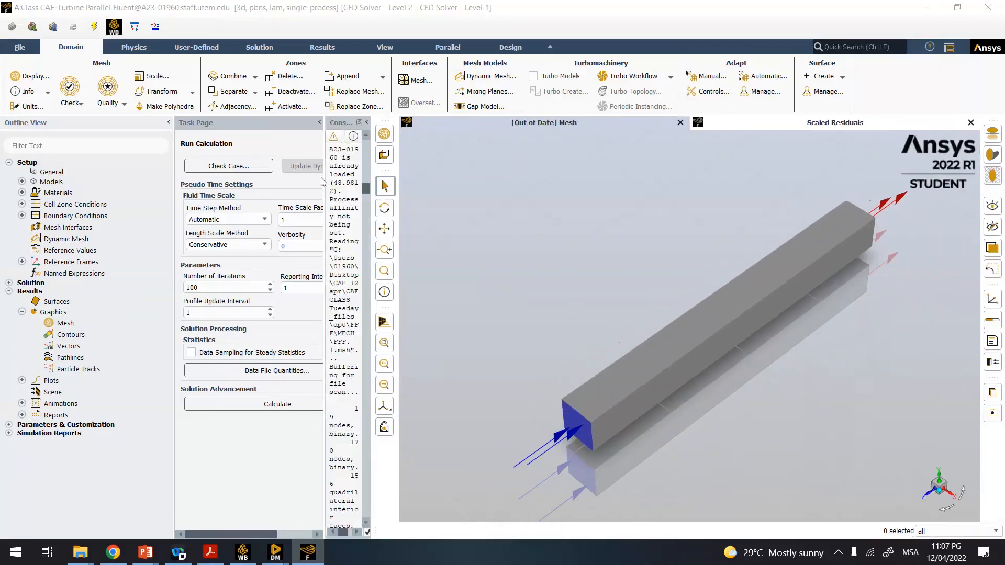
click(359, 122)
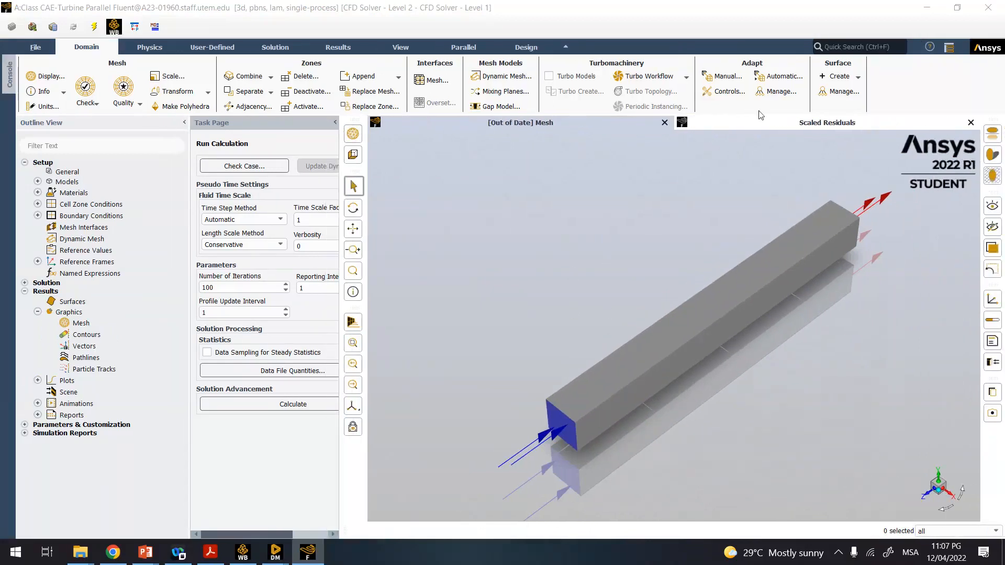
scroll(442, 468, up, 4)
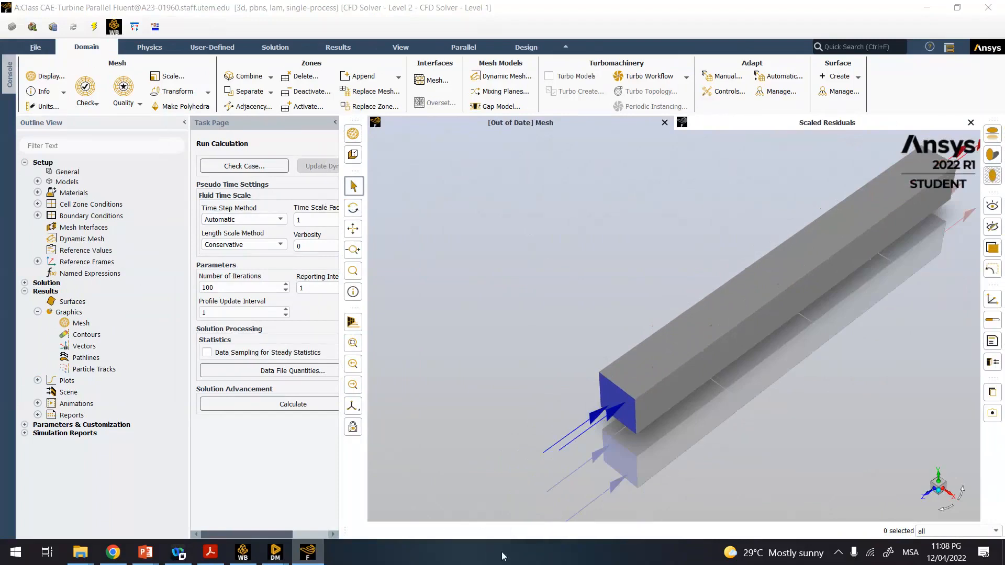
click(345, 529)
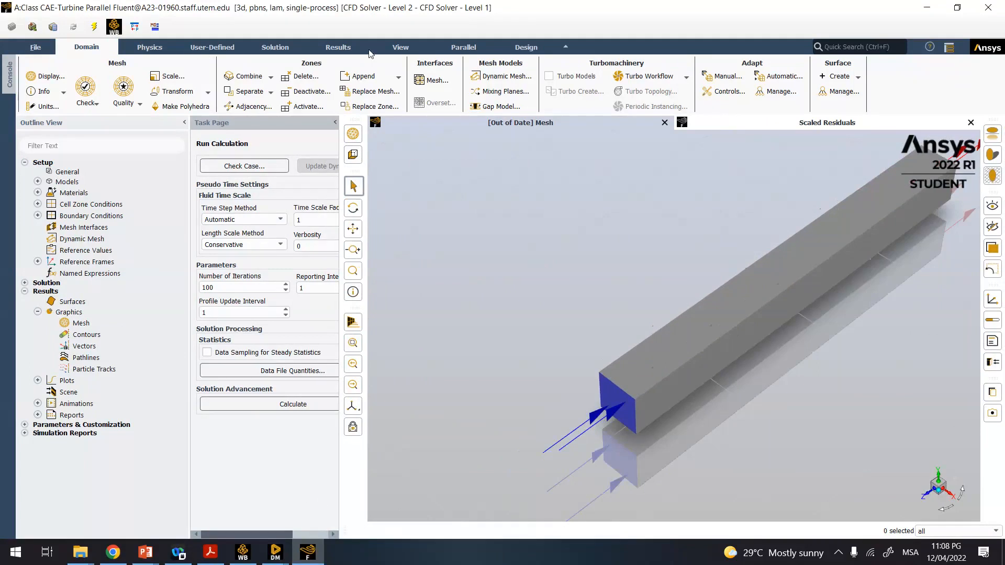
click(404, 52)
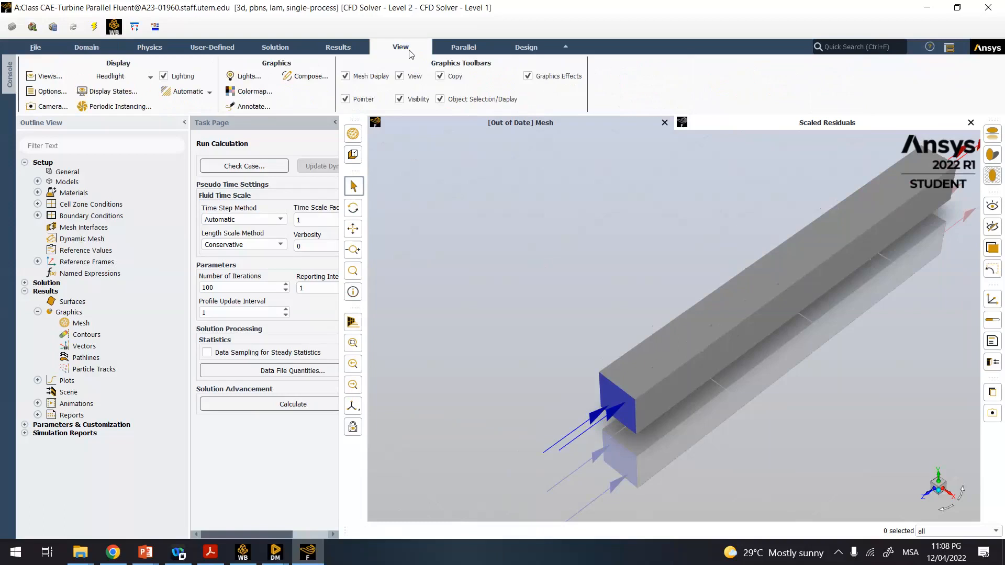
click(351, 49)
click(404, 51)
scroll(751, 324, up, 3)
scroll(751, 323, down, 3)
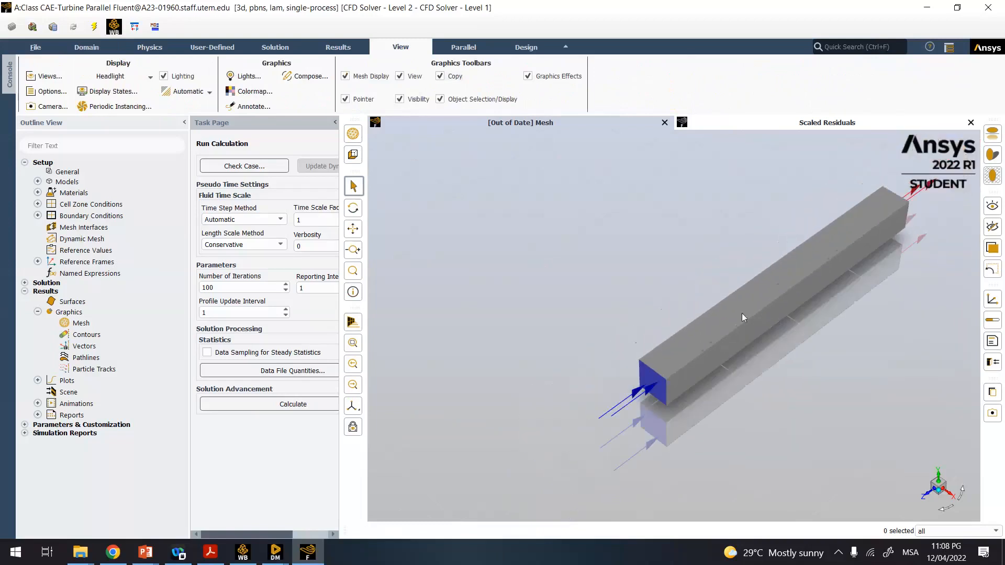
- Start a Static Pressure contour and select the surfaces bottom_wall, inlet_pipe, left_wall, outlet_pipe, right_wall and top_wall
double_click(84, 335)
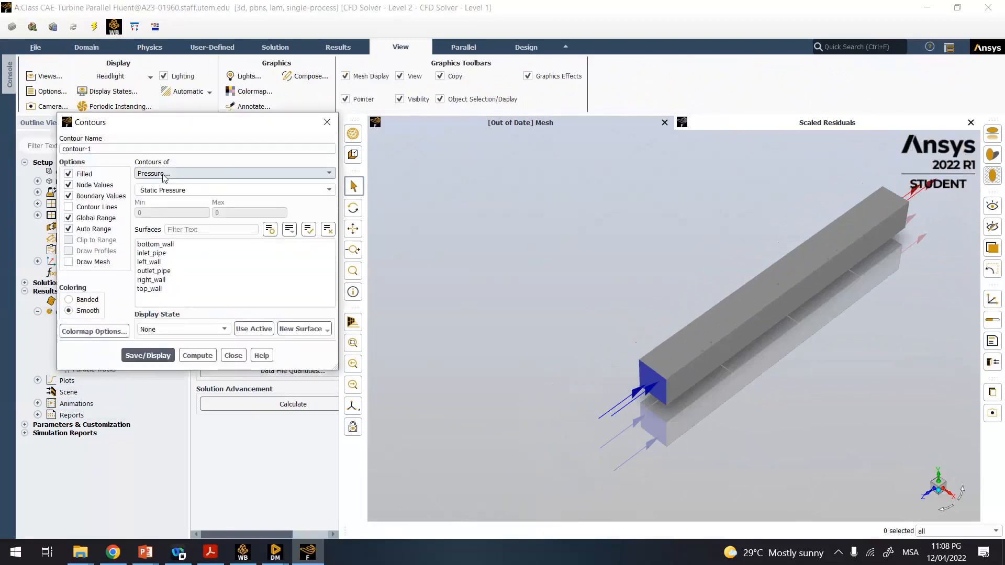
click(157, 356)
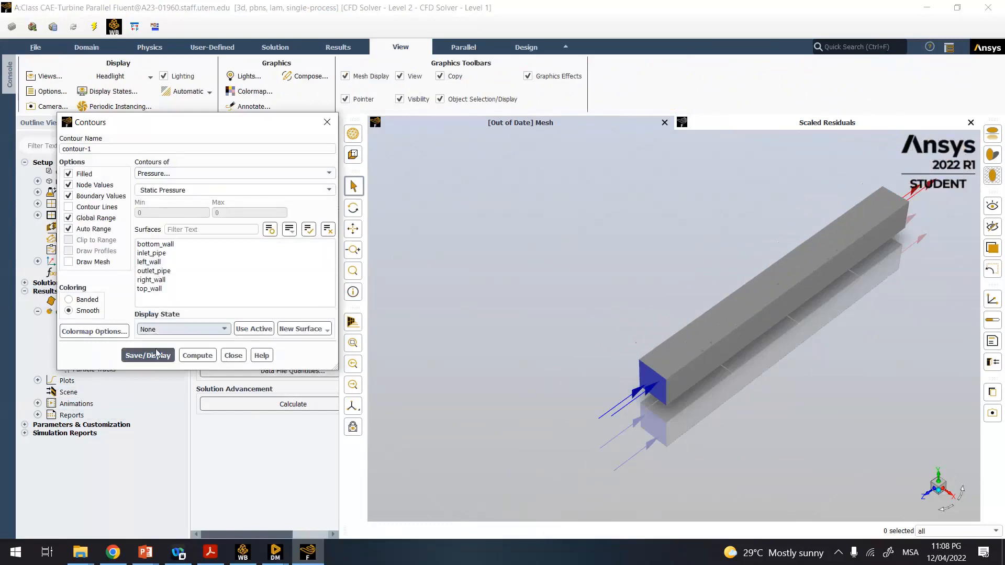
click(155, 243)
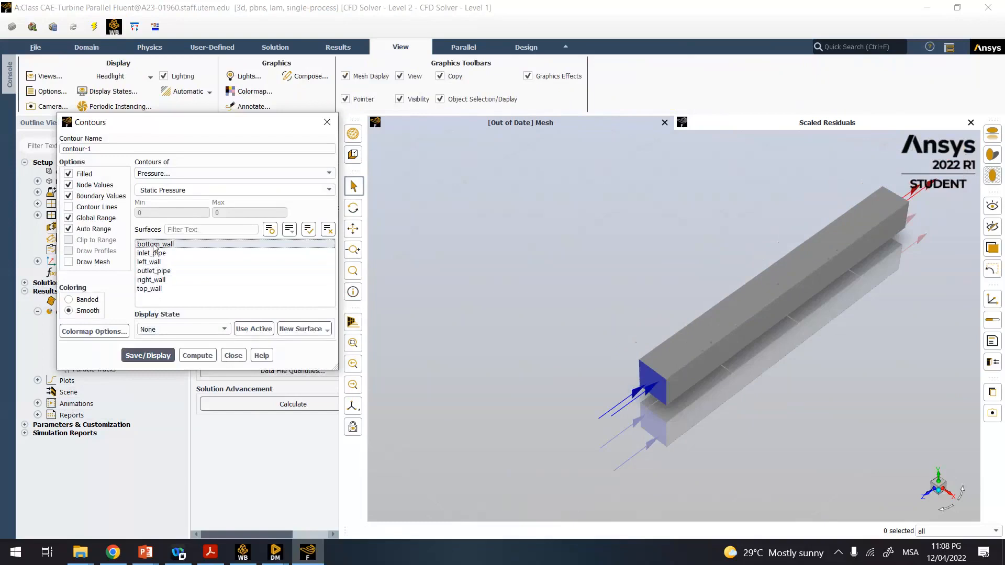
click(154, 254)
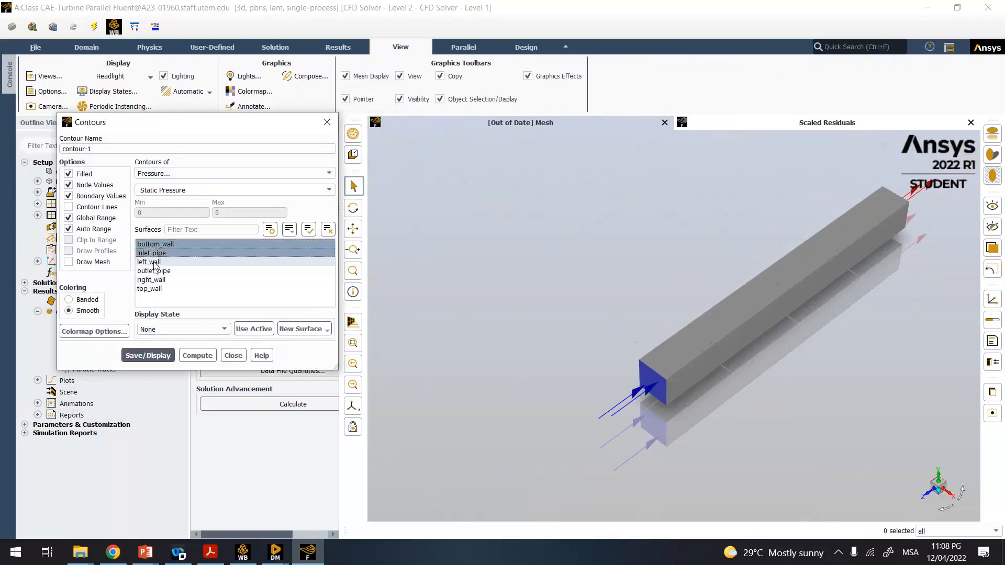
click(155, 262)
click(156, 270)
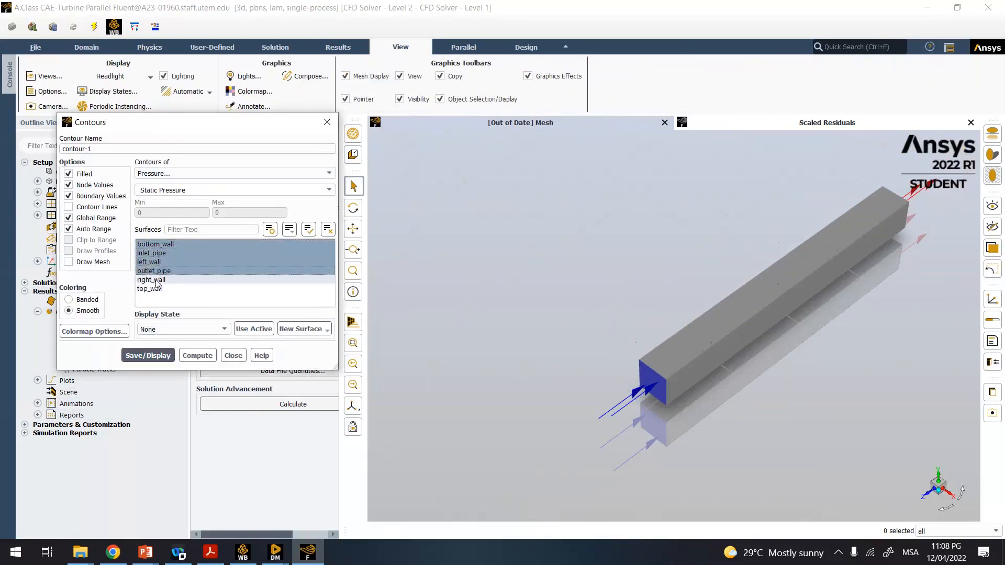
click(156, 281)
click(156, 288)
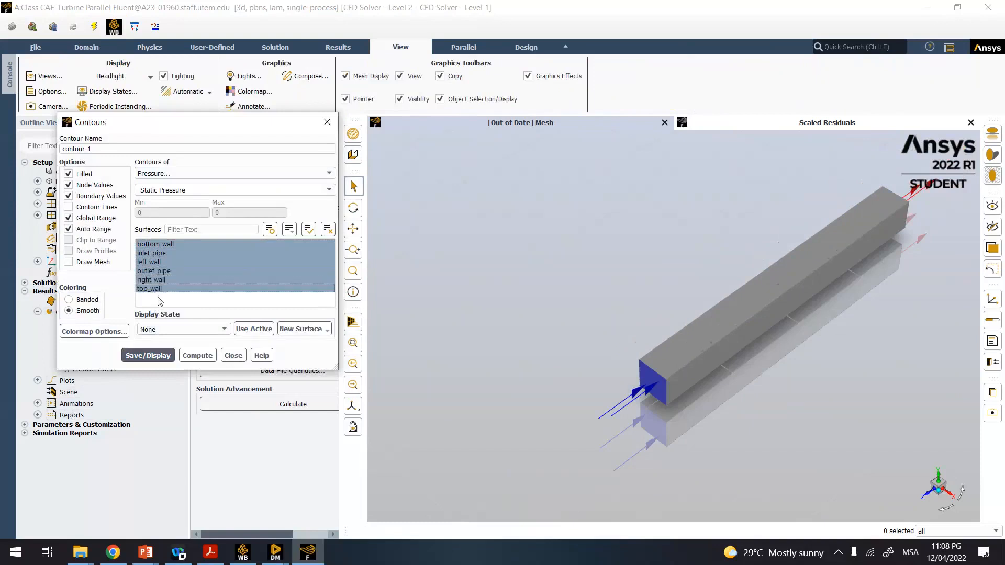
- Keep all six duct surfaces selected in contour-1 and display its filled Static Pressure contour
click(171, 245)
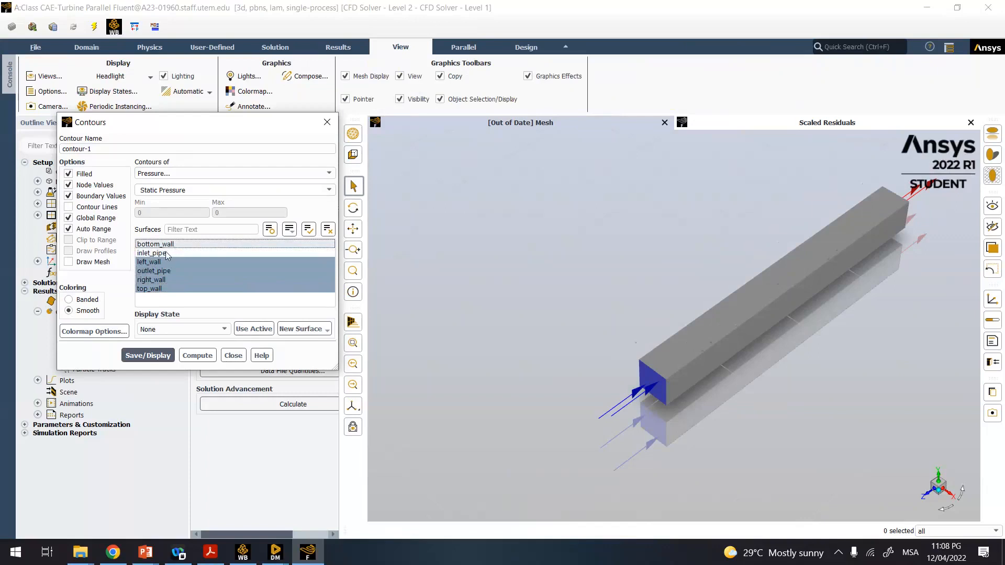
click(168, 245)
click(161, 254)
click(146, 356)
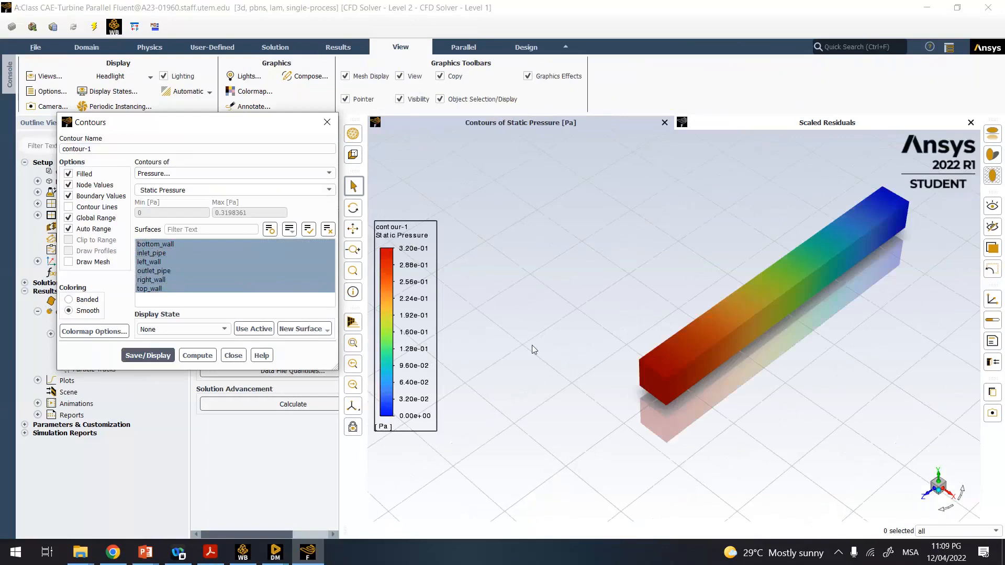
- Reduce the contour's surfaces to inlet_pipe only and display the static pressure there
click(152, 279)
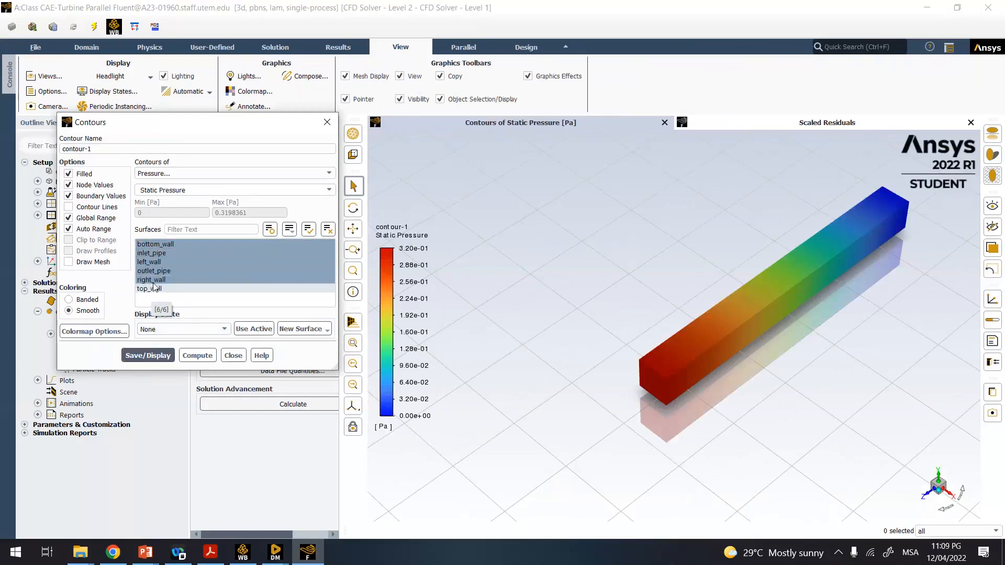
click(154, 244)
click(156, 262)
click(157, 271)
click(160, 279)
click(163, 288)
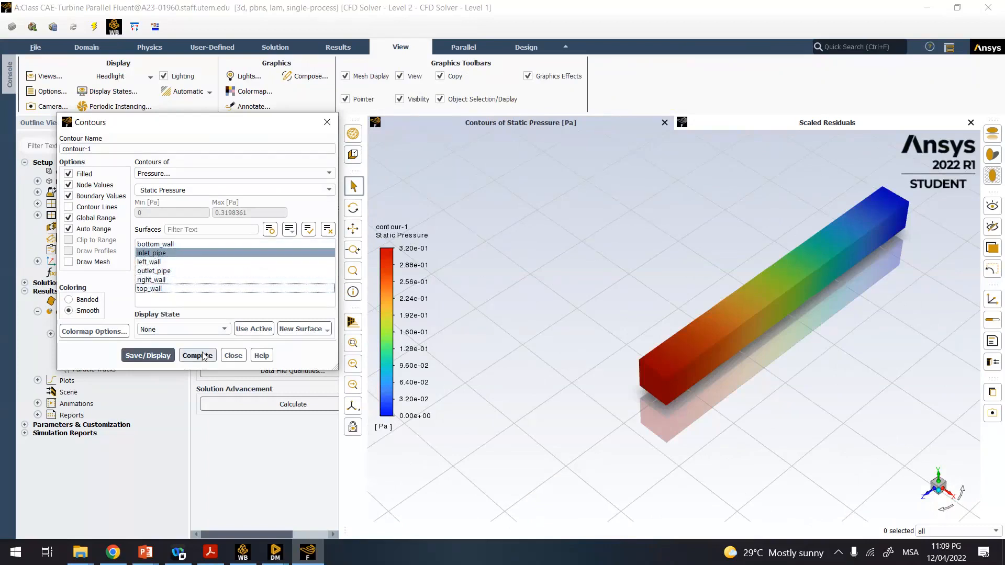
click(155, 355)
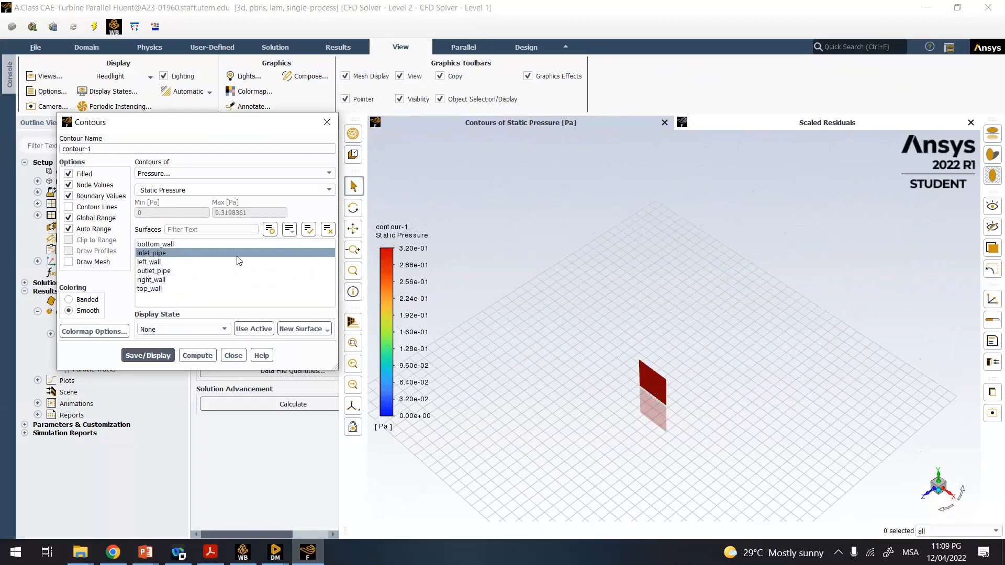
- Replace inlet_pipe with bottom_wall, left_wall, right_wall and top_wall and display the static pressure on these four walls
click(144, 255)
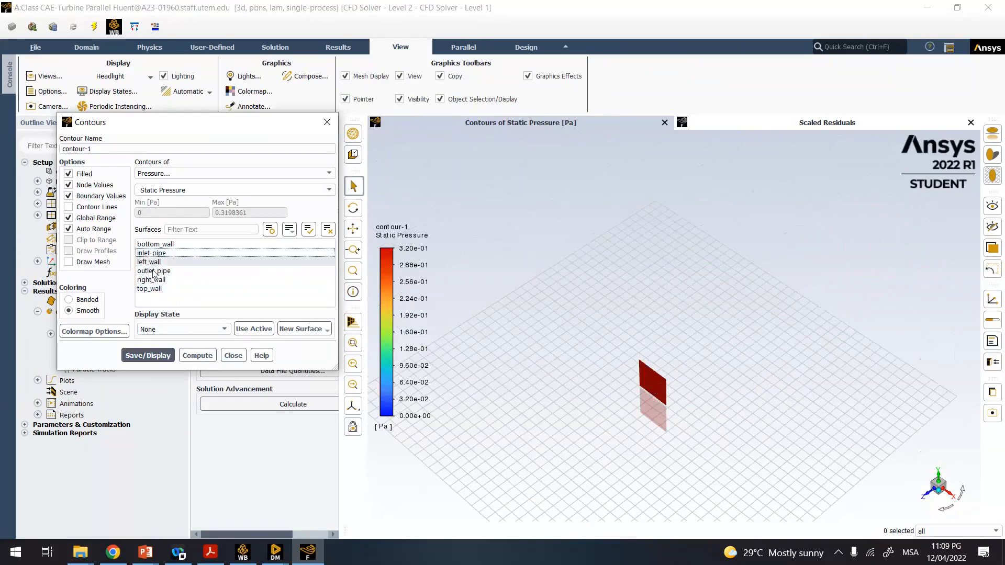
click(160, 289)
click(158, 281)
click(156, 261)
click(157, 244)
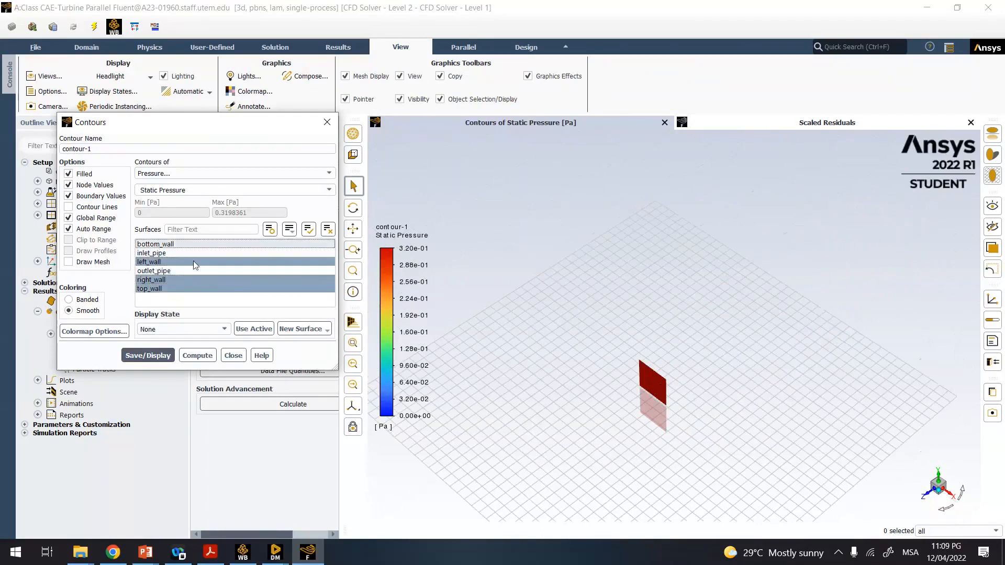
click(152, 356)
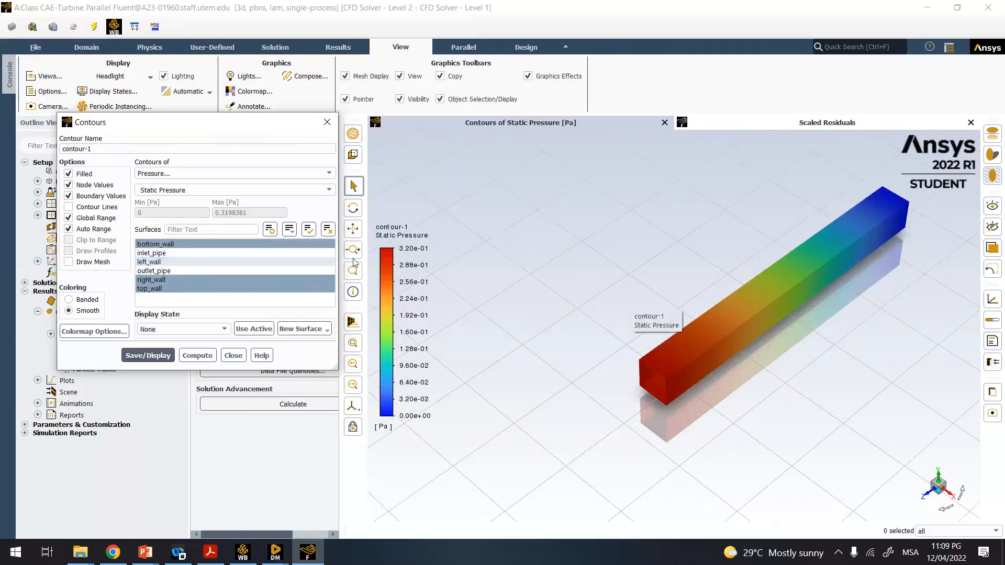
- Change the contour quantity to Velocity Magnitude and display it on the four walls
click(167, 178)
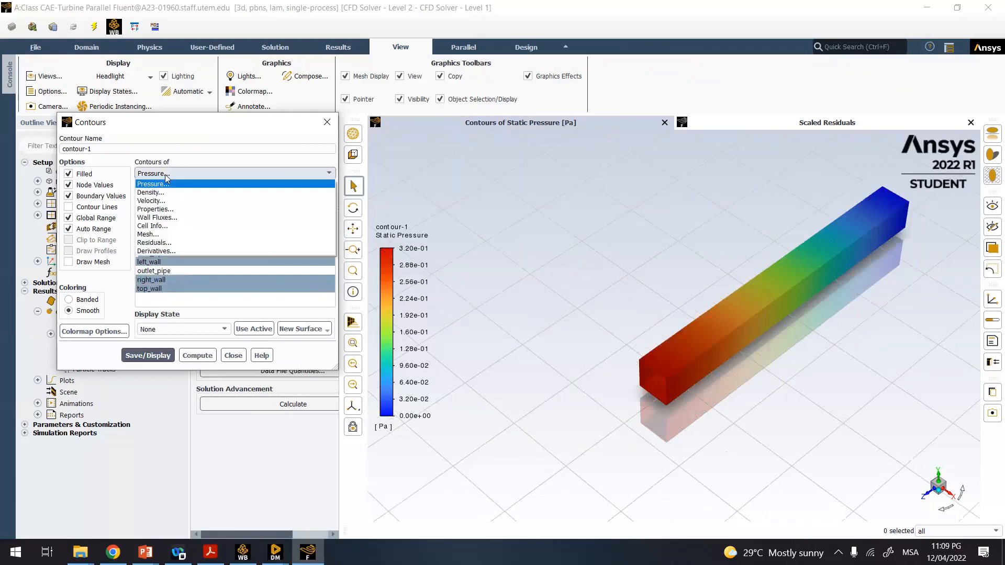
click(163, 203)
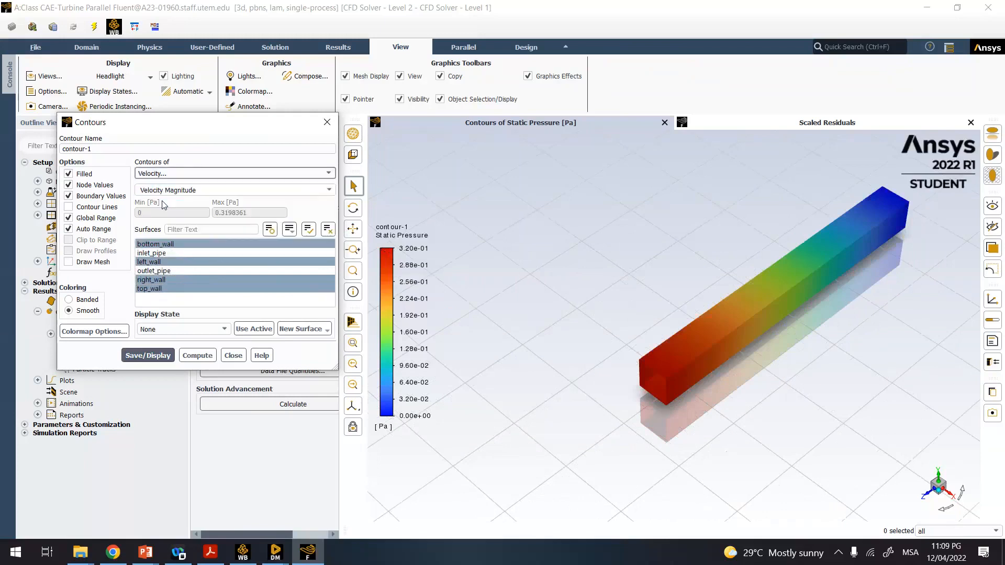
click(165, 357)
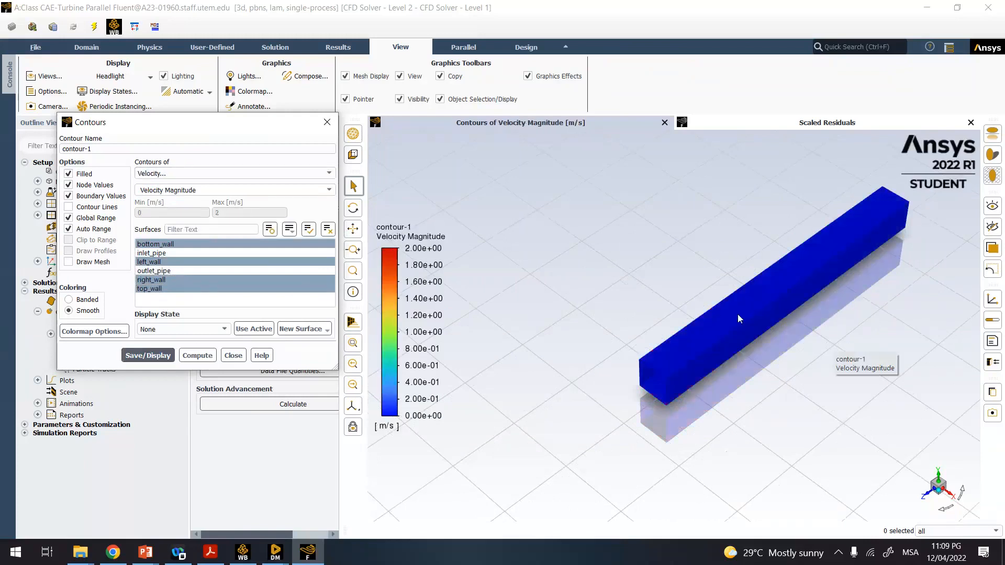
- Display the velocity magnitude contour on outlet_pipe only and close the contour settings
click(157, 191)
click(163, 176)
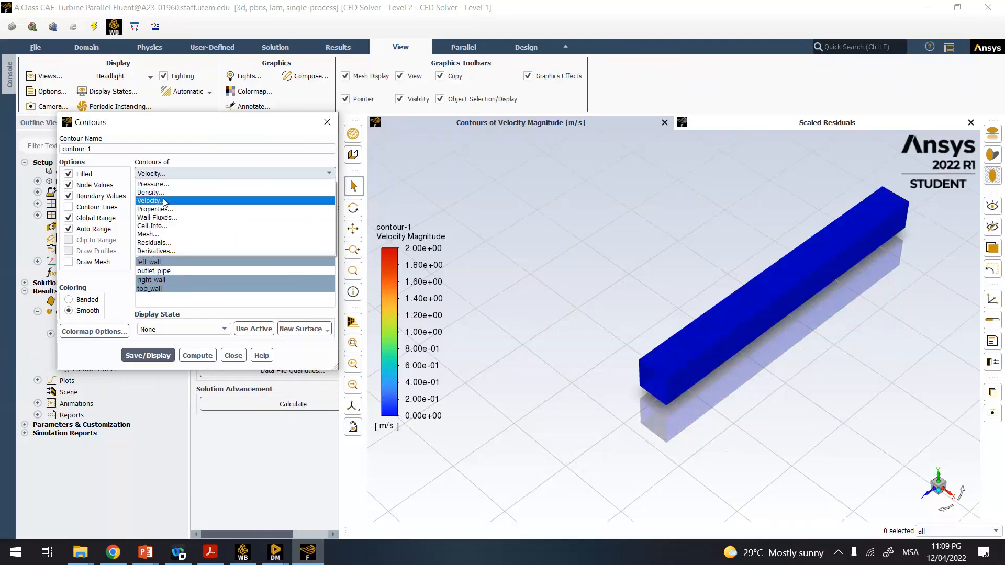
click(164, 202)
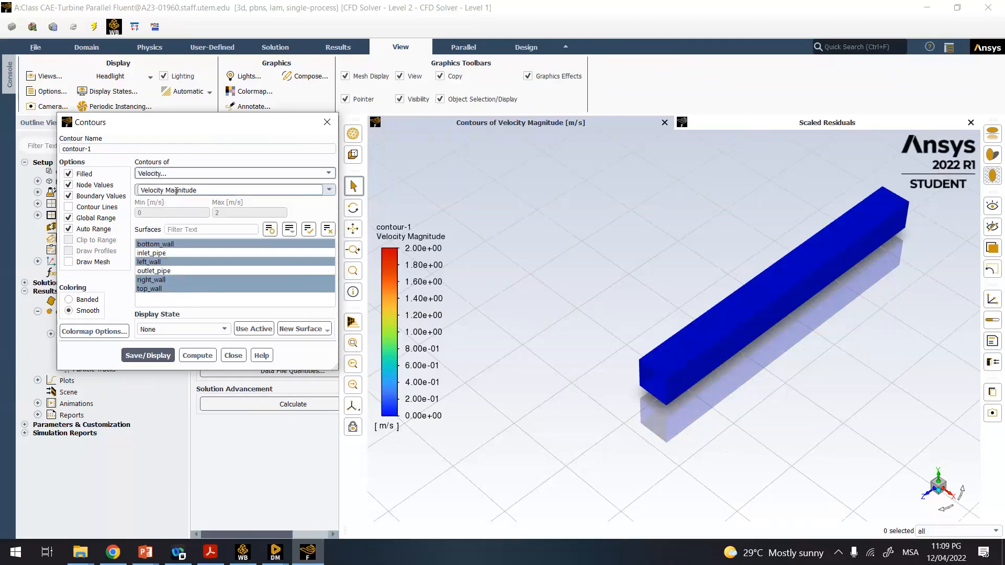
click(166, 245)
mouse_move(164, 262)
mouse_down()
mouse_move(157, 285)
mouse_move(157, 272)
mouse_up()
click(157, 271)
click(148, 356)
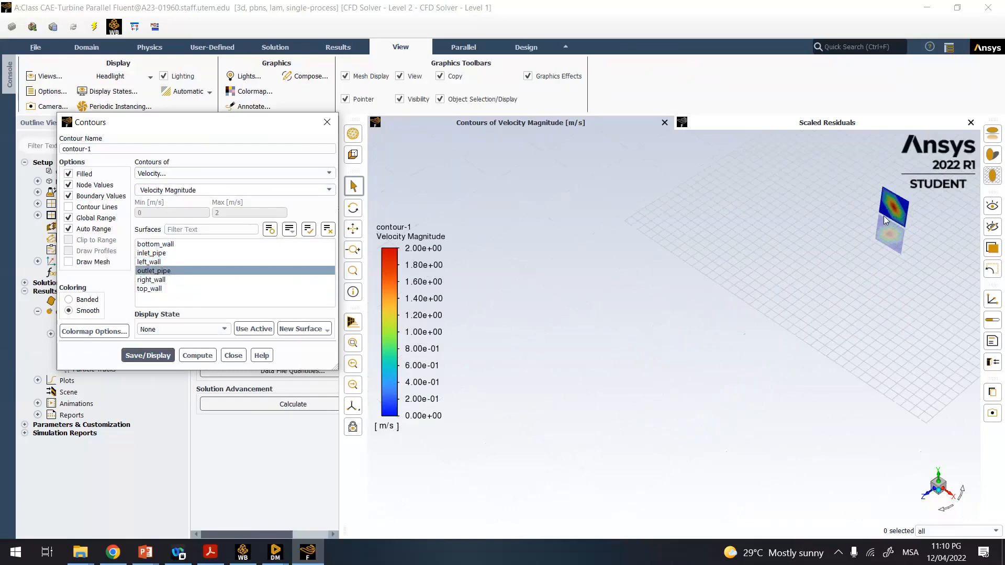
click(327, 122)
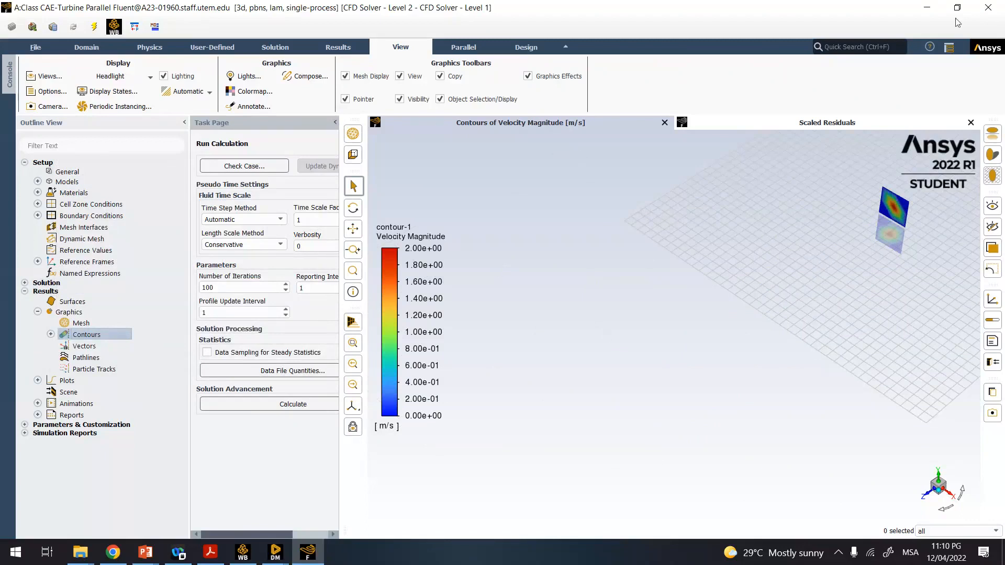
- Switch to Workbench and open the Results of the Class CAE-Turbine system in CFD-Post
click(927, 9)
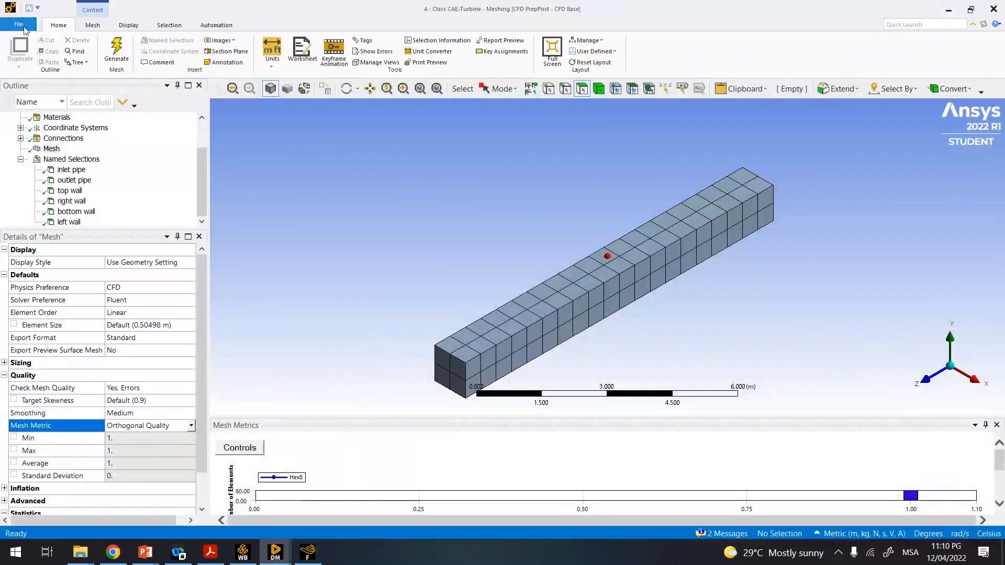
click(309, 559)
click(250, 556)
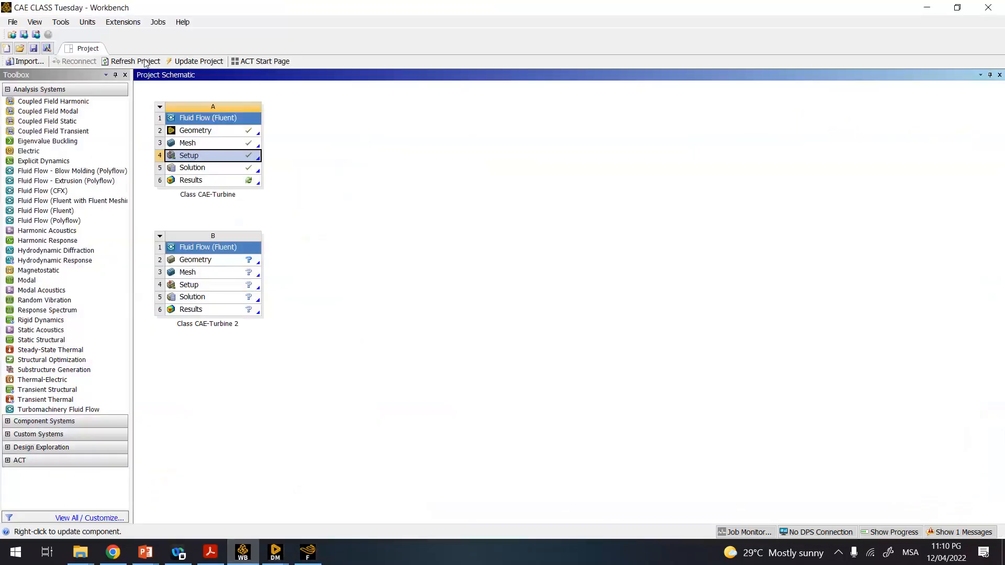
click(13, 22)
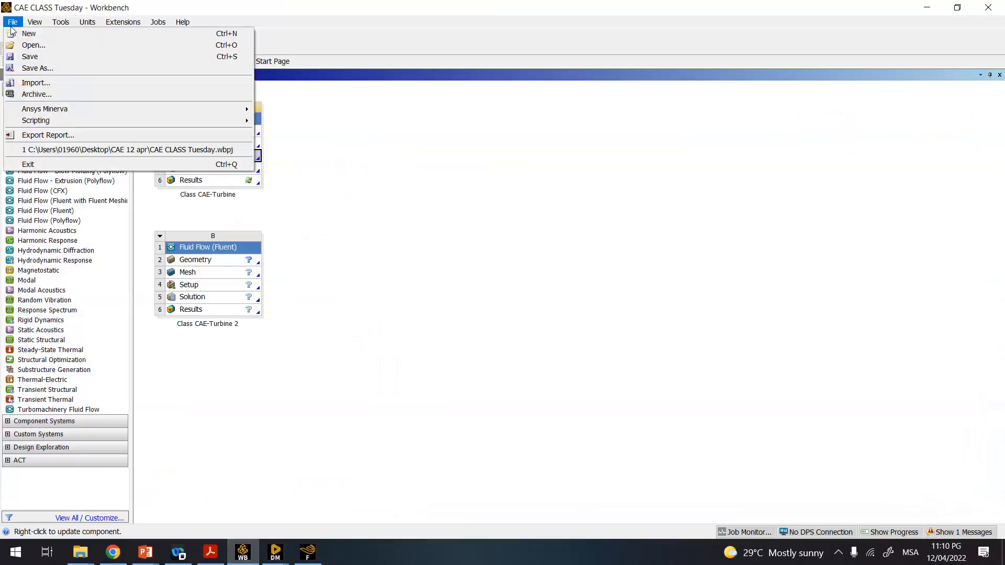
click(348, 178)
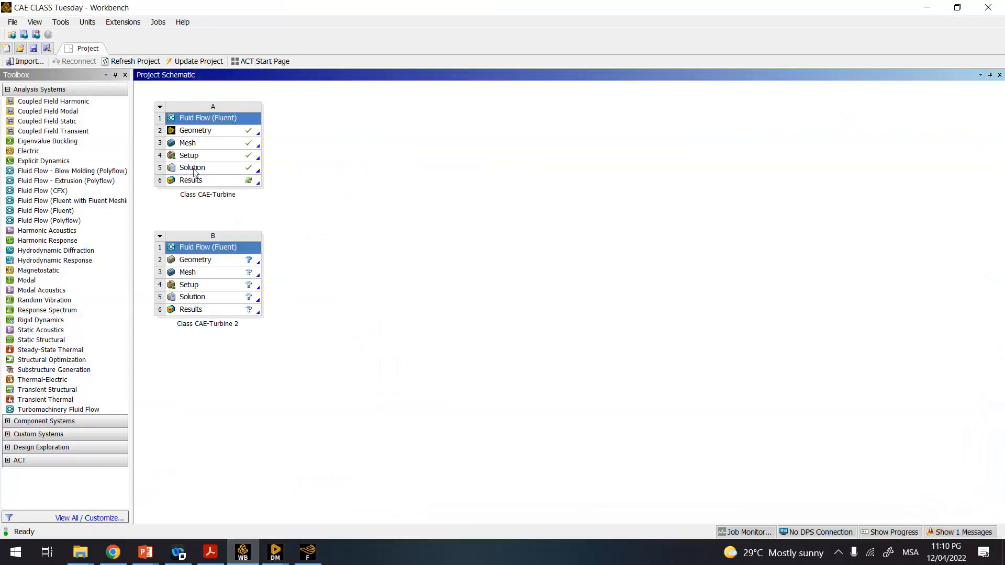
click(12, 23)
click(339, 197)
click(190, 181)
double_click(190, 182)
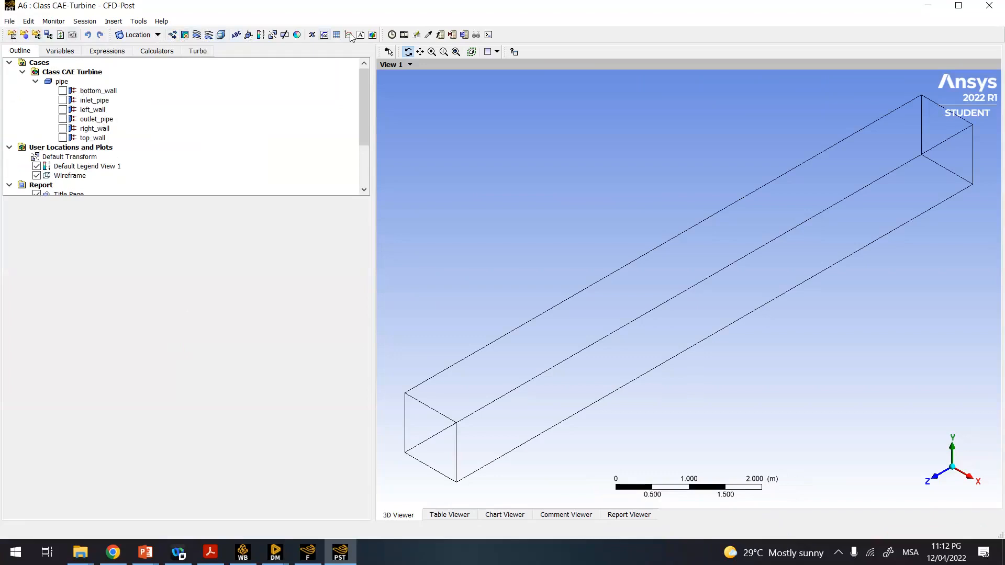
- Enlarge the outline area and add a Pressure contour on bottom_wall with Global range and 11 contours
drag(363, 126, 366, 178)
drag(303, 197, 265, 341)
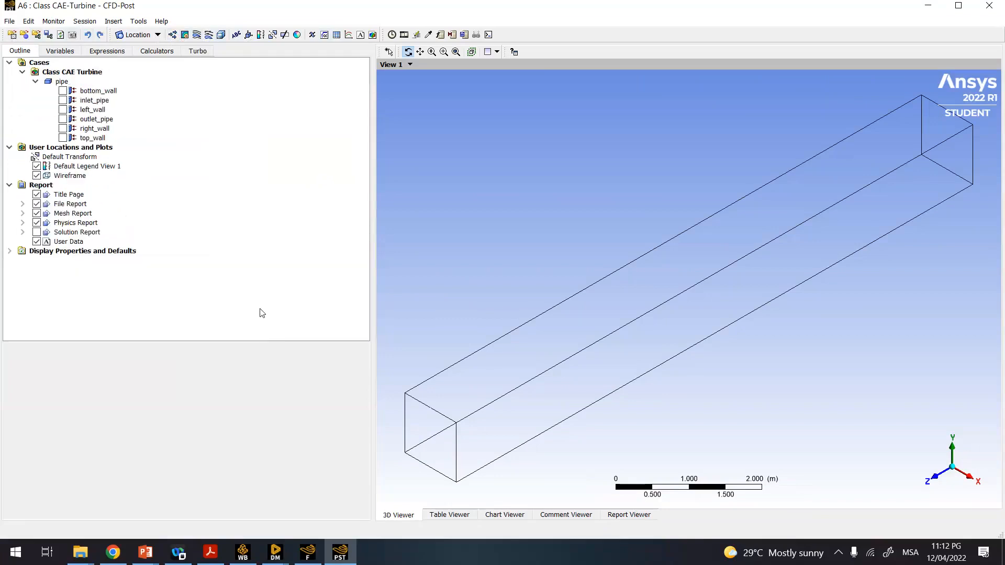
click(186, 38)
click(210, 90)
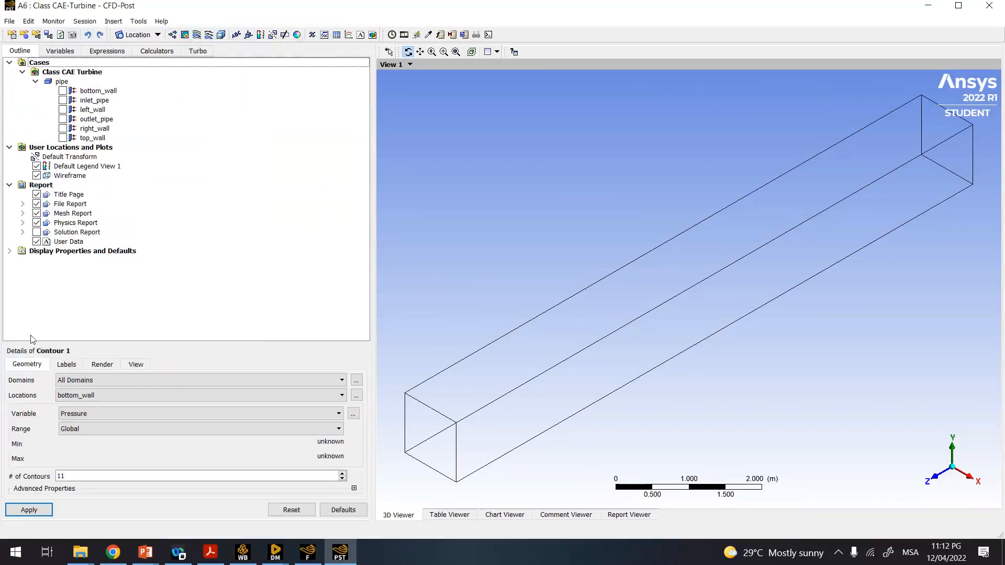
click(81, 399)
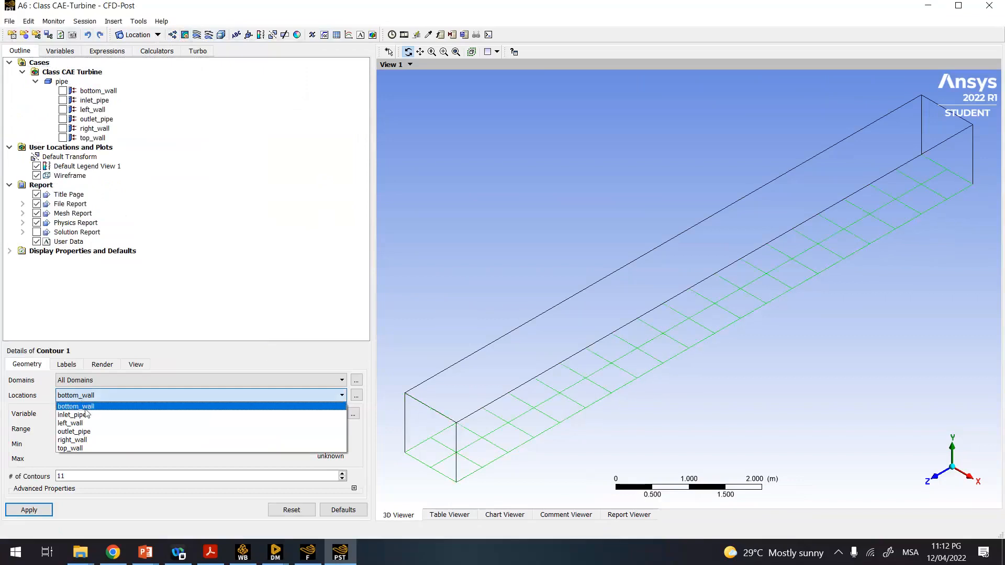
click(86, 410)
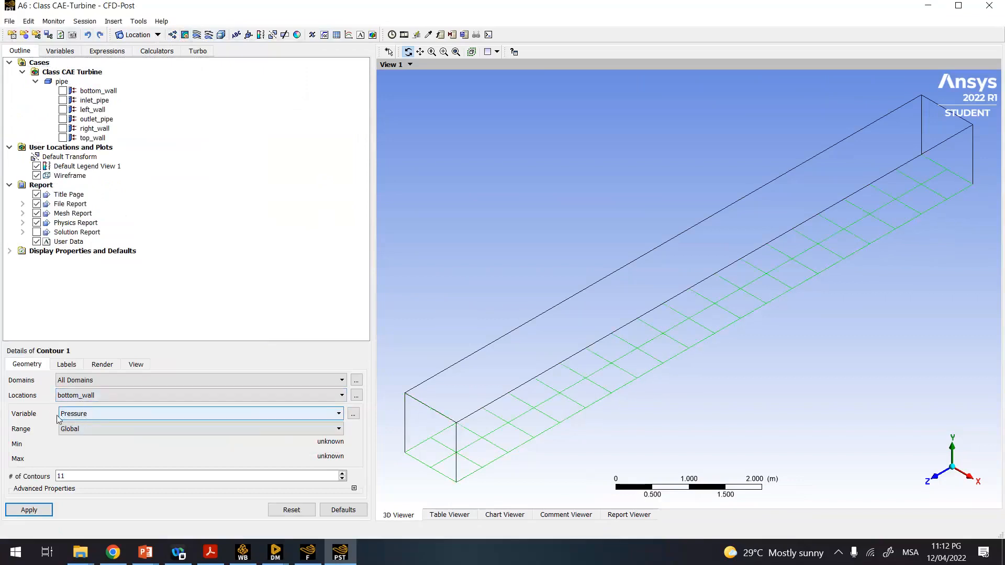
click(22, 508)
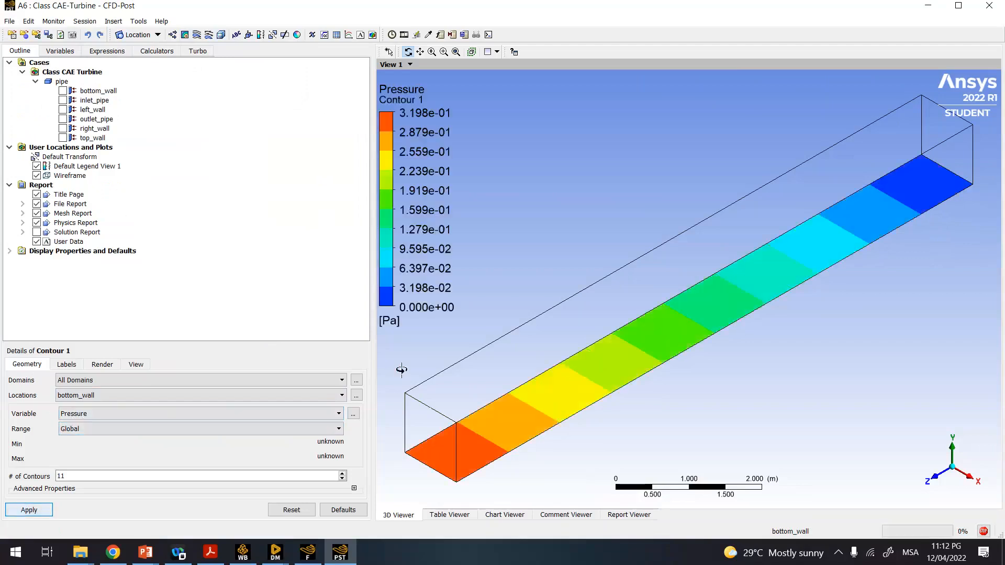
- Set the contour's location to inlet_pipe and its variable to Velocity, applying each change
click(79, 399)
click(79, 417)
click(31, 507)
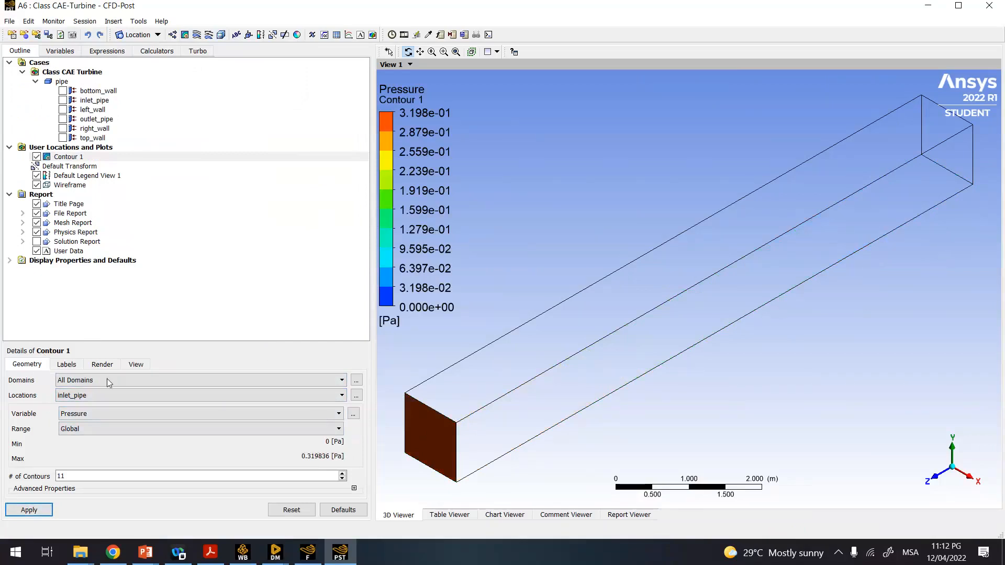
click(87, 414)
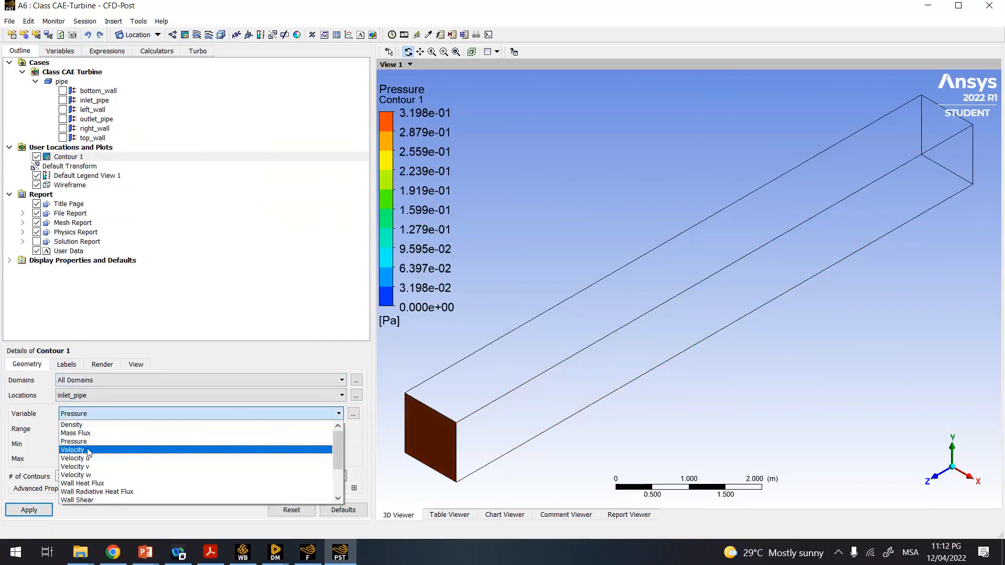
click(74, 447)
click(43, 511)
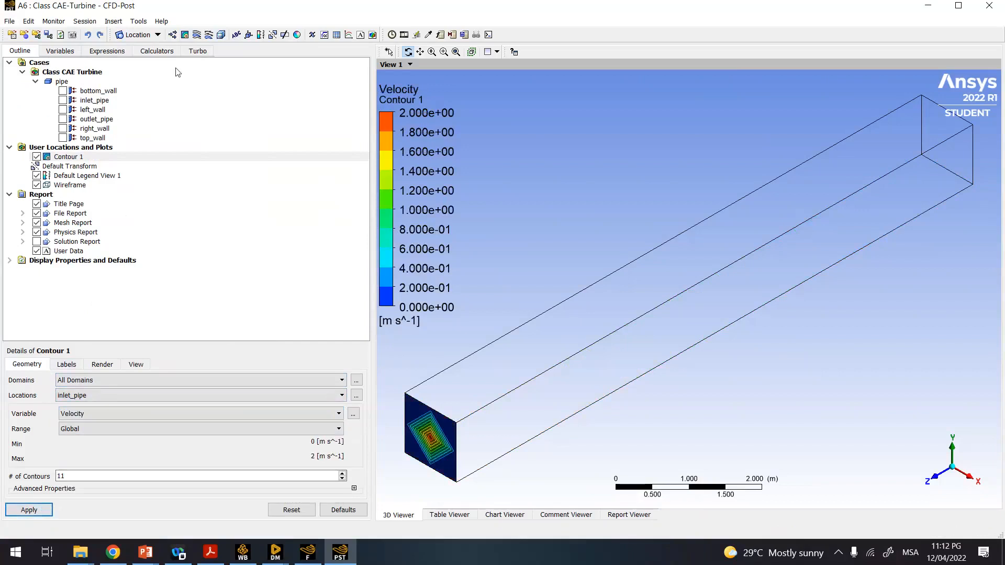
- Switch to Chrome and open the MMCD5813 course section for 12/14 April 2022 at its course material and exercise
click(926, 8)
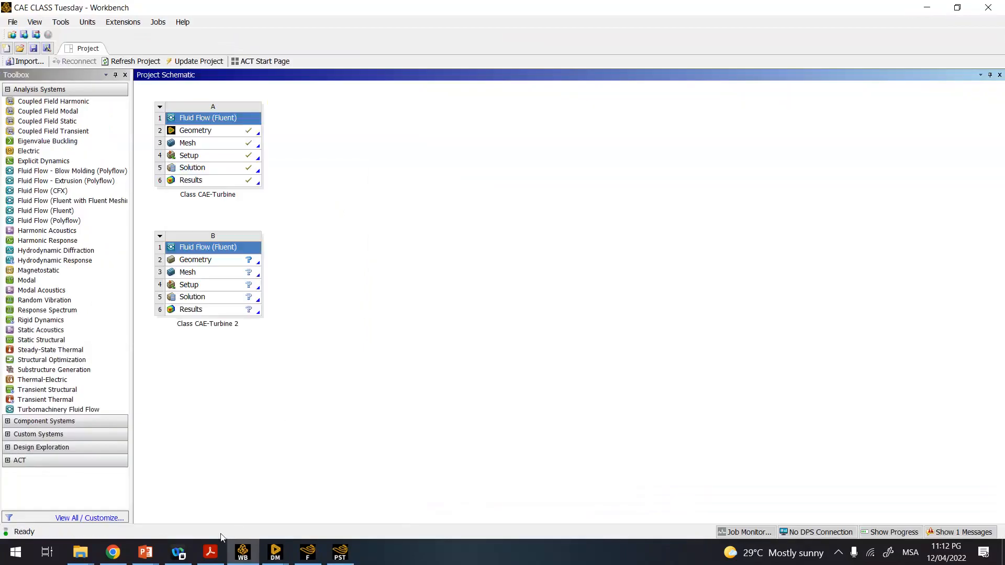
mouse_move(202, 540)
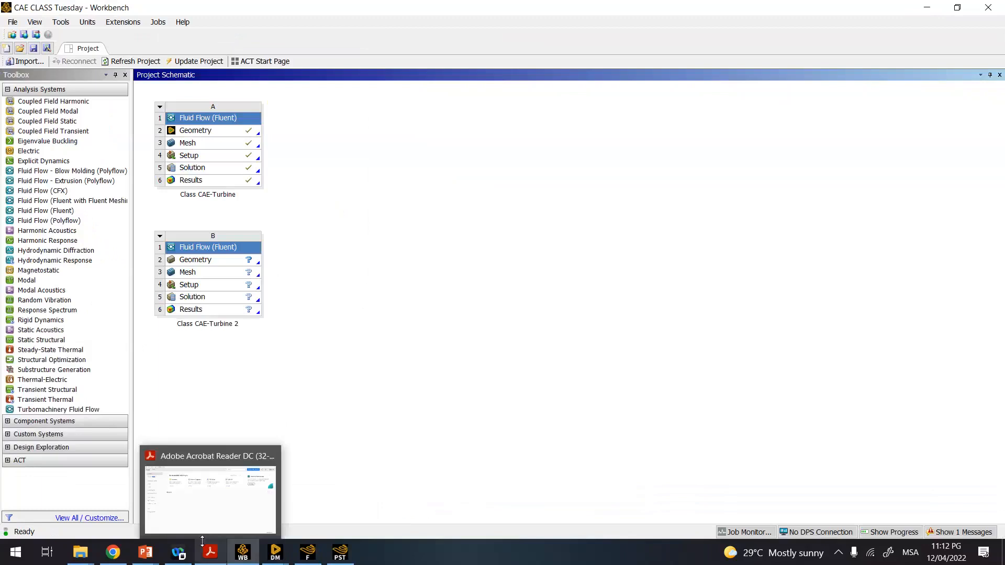
click(114, 552)
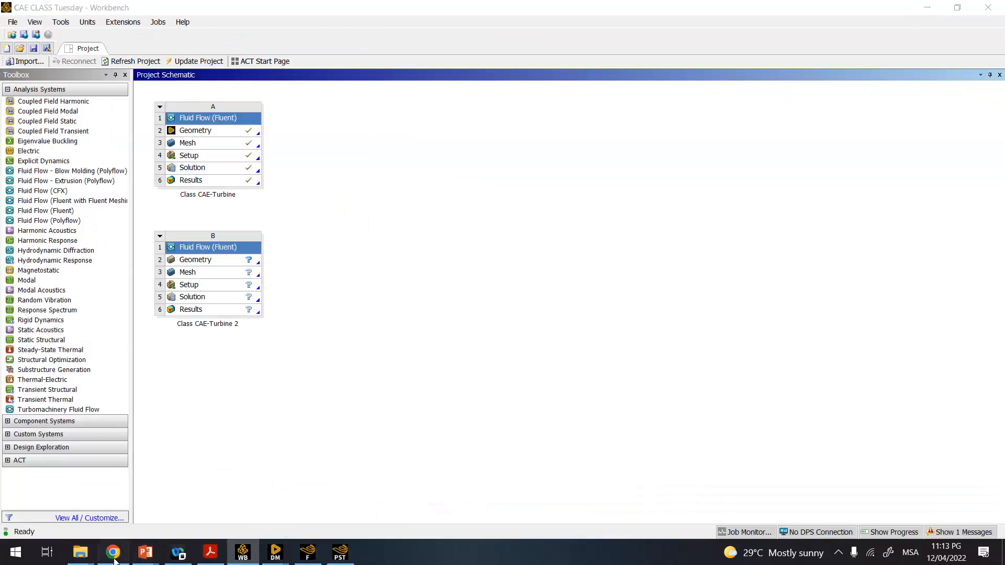
click(704, 142)
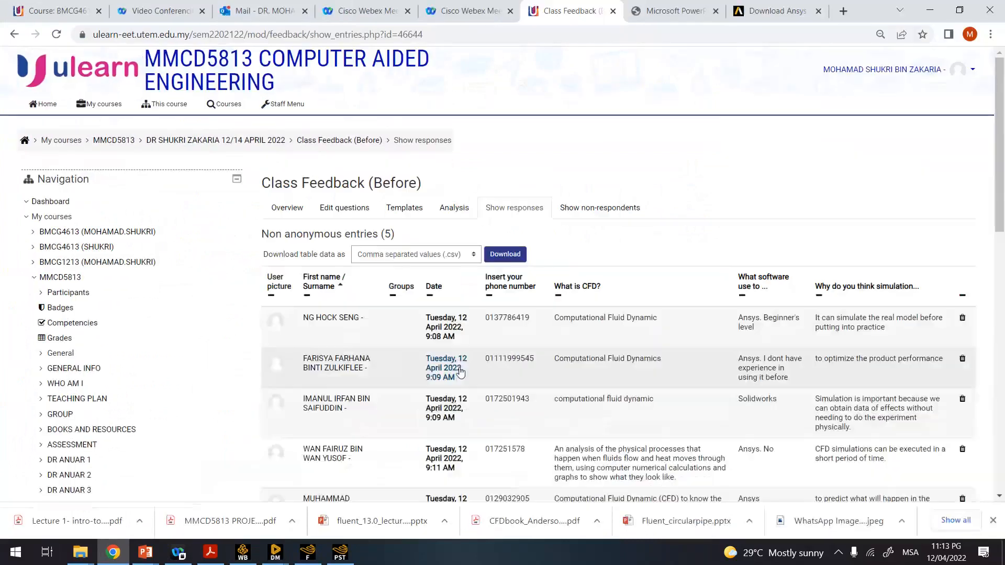
scroll(460, 372, down, 5)
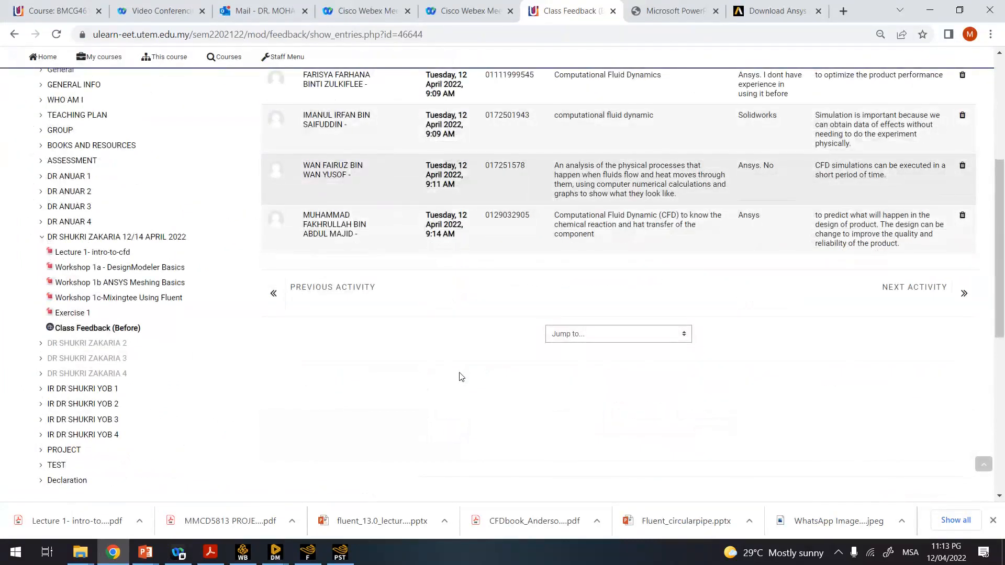
scroll(460, 377, up, 5)
click(216, 140)
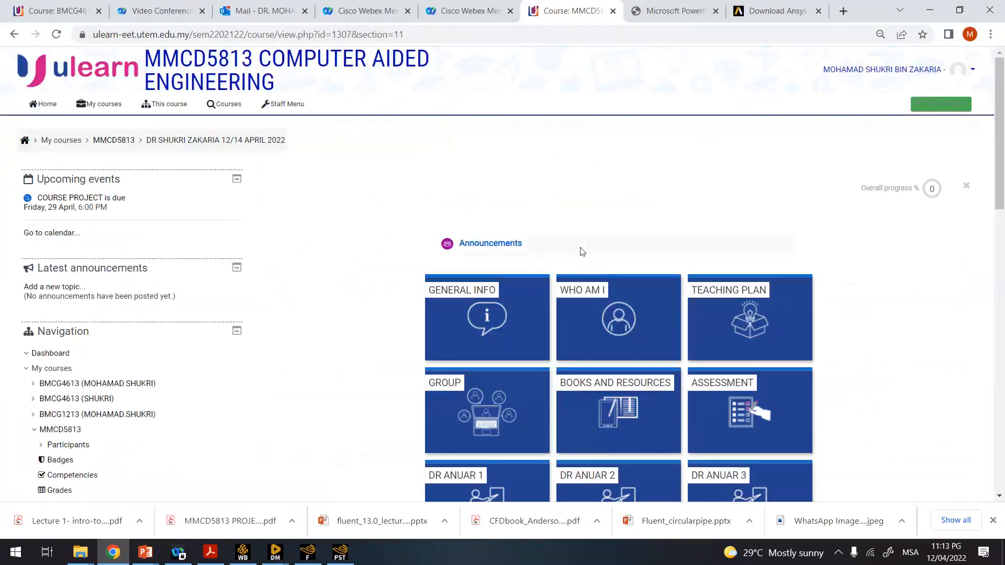
scroll(543, 282, down, 5)
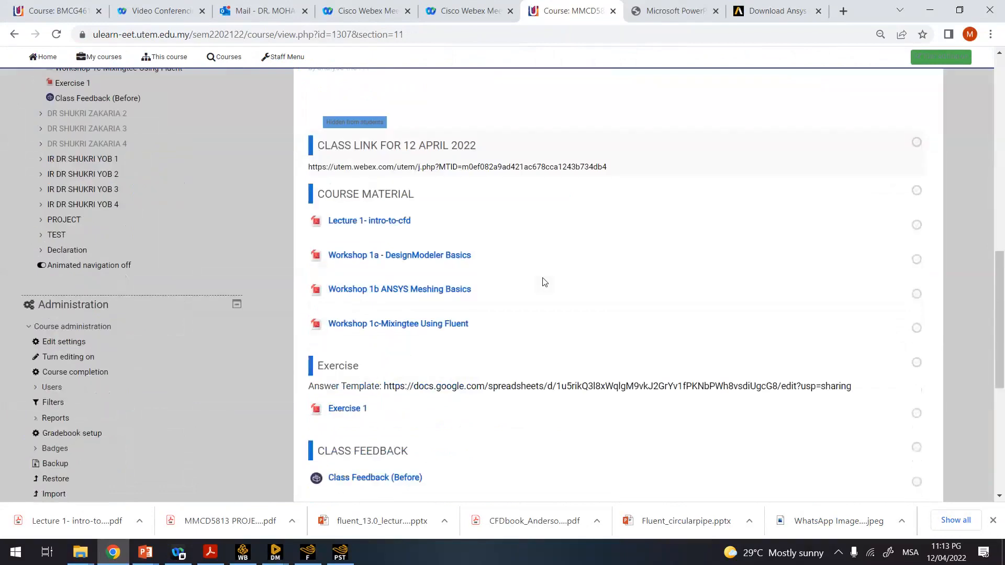
- Open Workshop 1a - DesignModeler Basics from the course material and view the Identify Goal slide of the mixing tee
scroll(542, 282, down, 3)
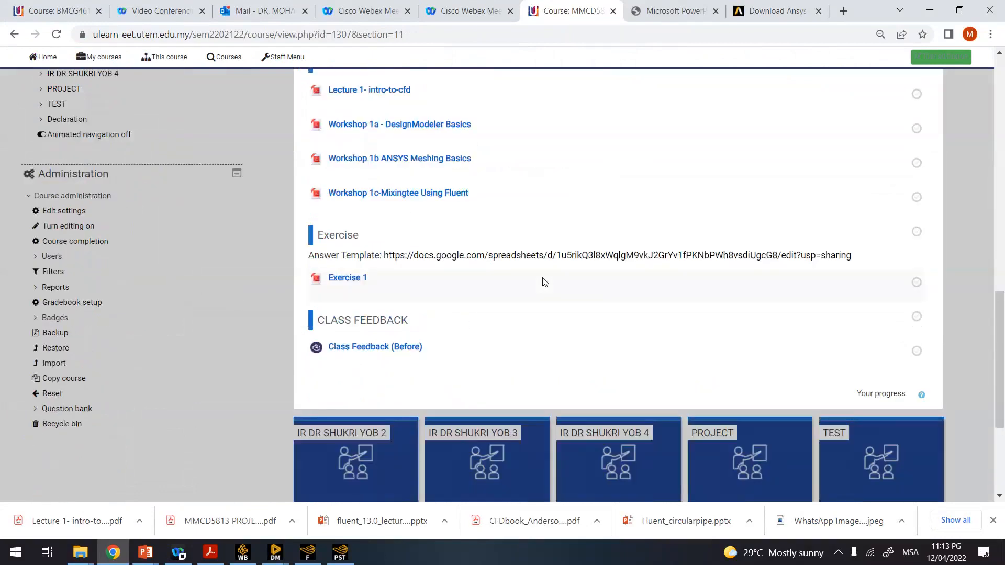
scroll(542, 282, up, 3)
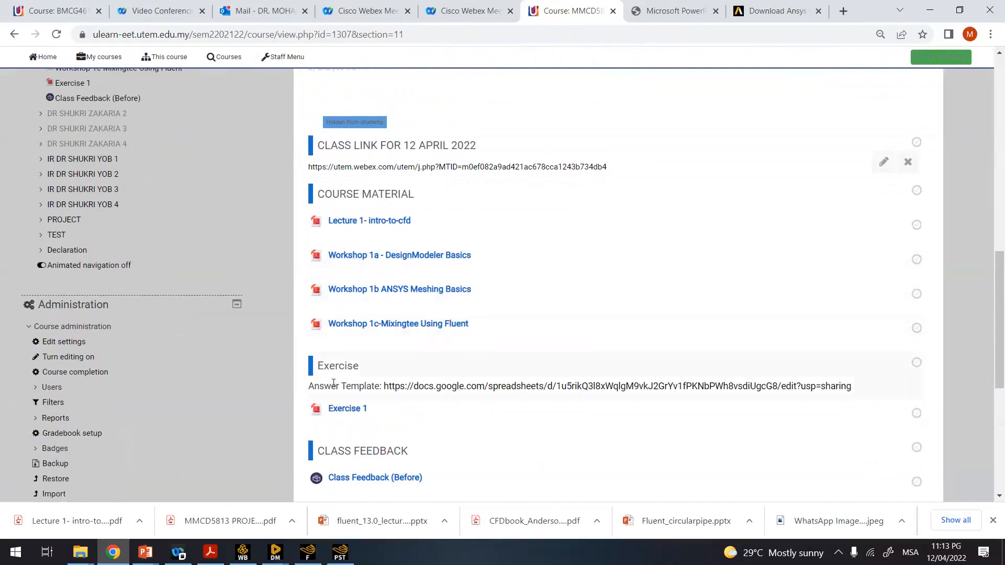
click(364, 256)
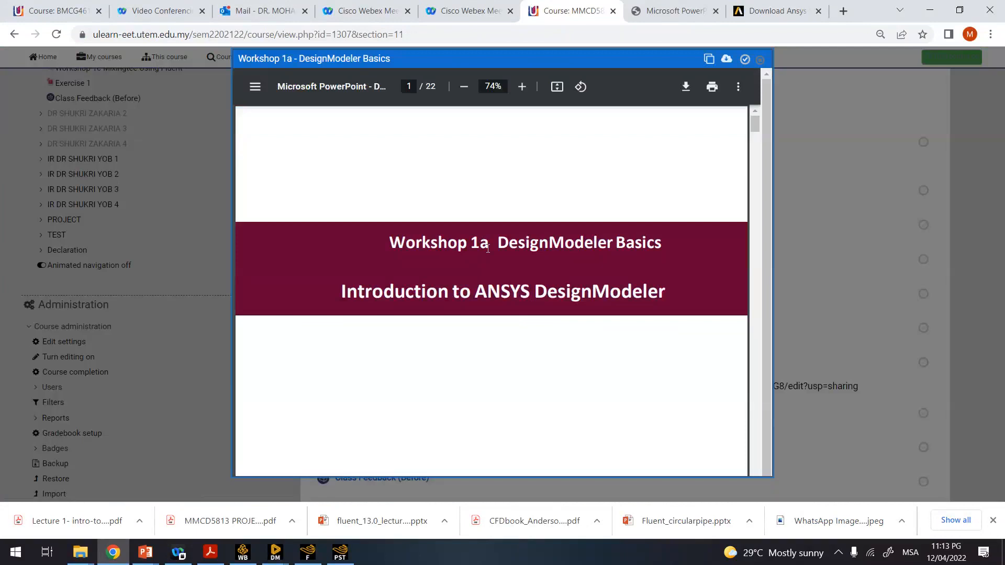
scroll(489, 256, down, 6)
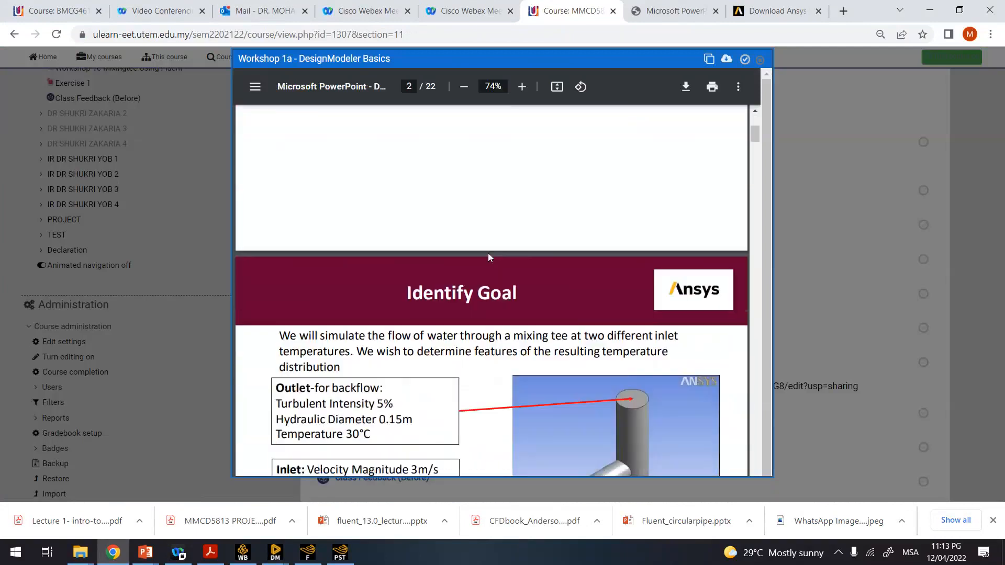
scroll(489, 255, down, 1)
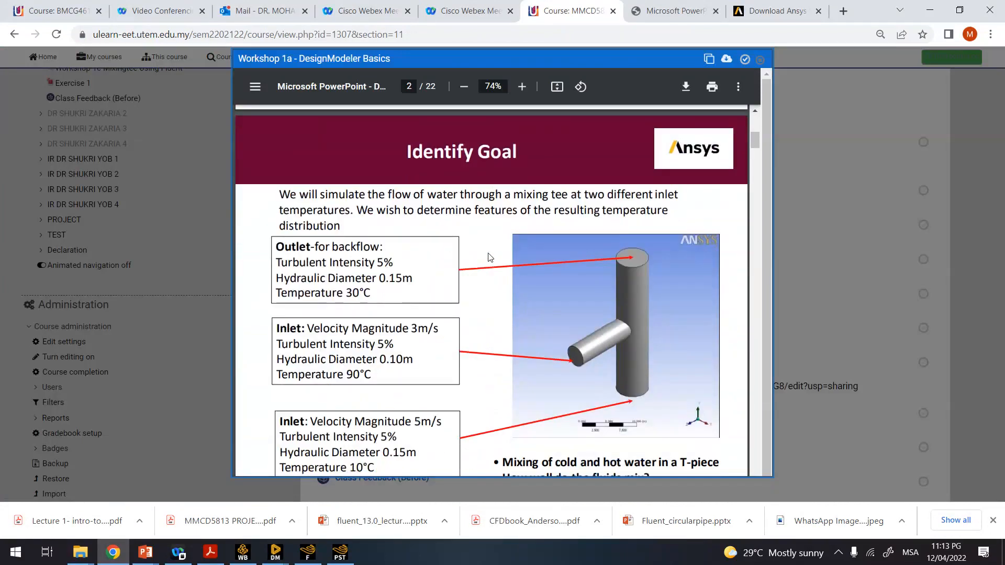
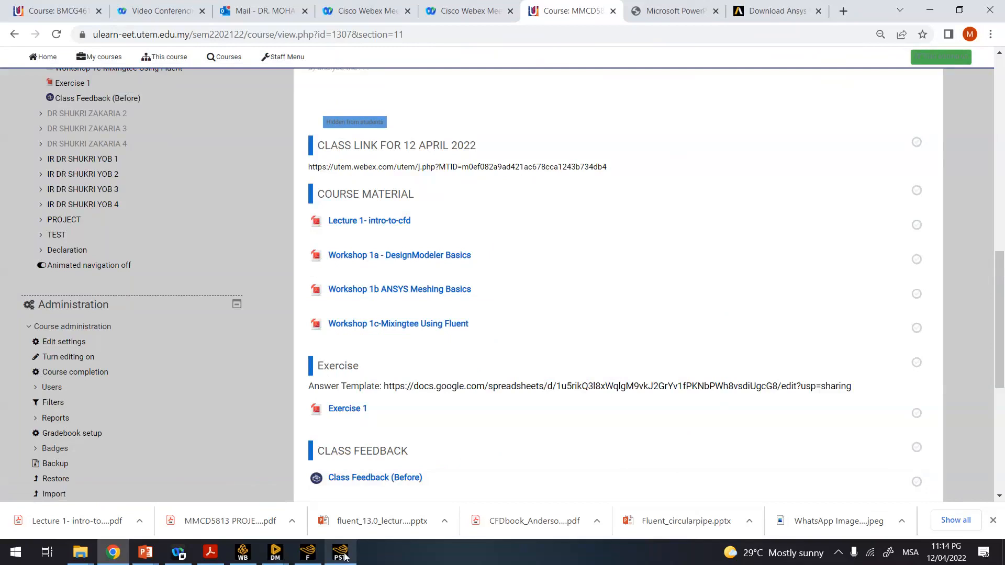
click(343, 554)
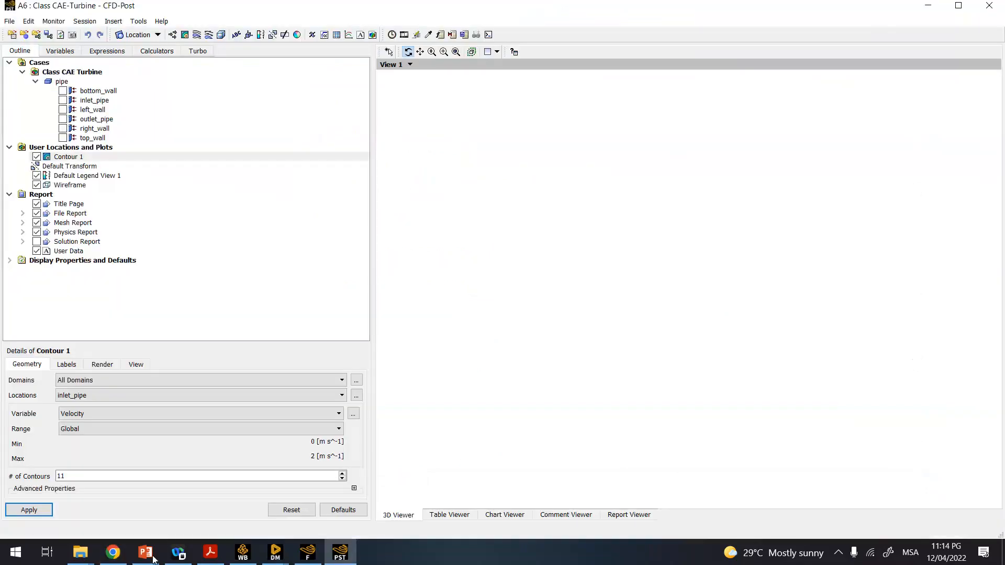
click(116, 555)
click(691, 6)
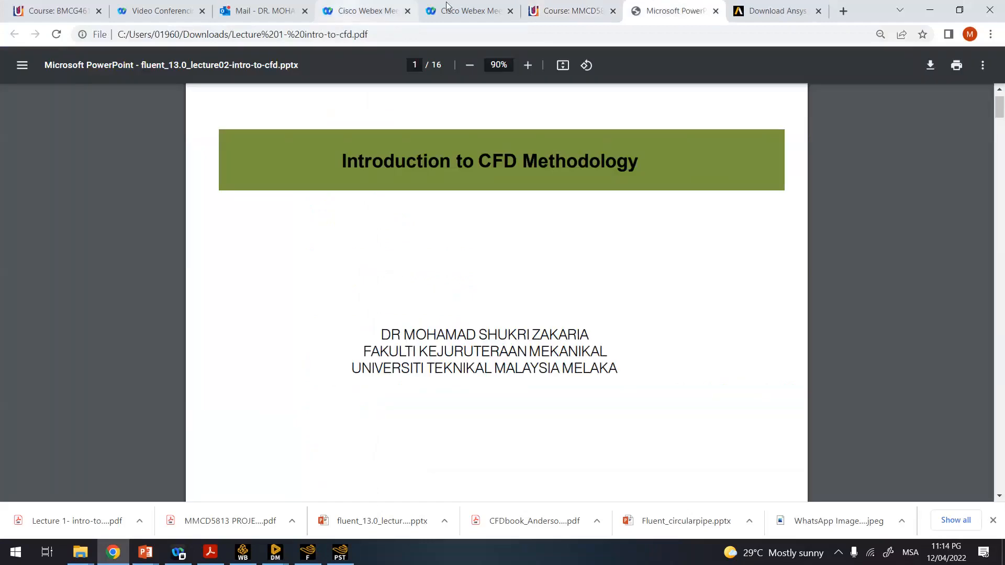
click(575, 11)
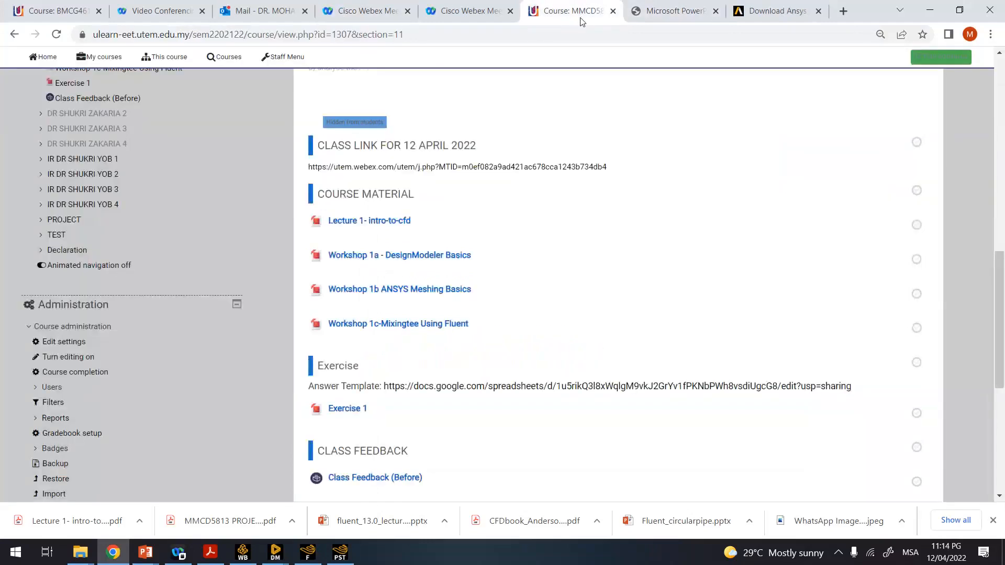
click(491, 15)
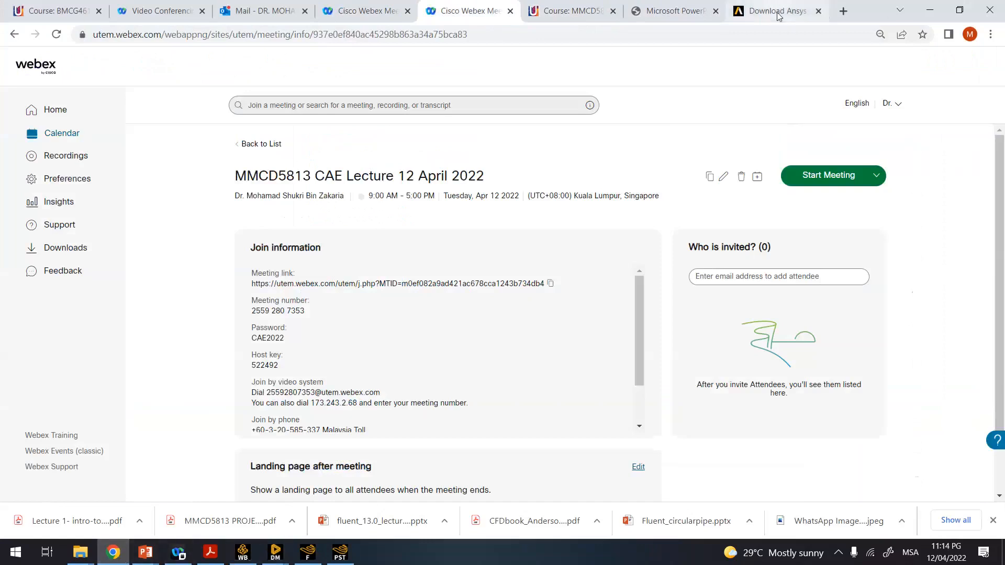
click(675, 12)
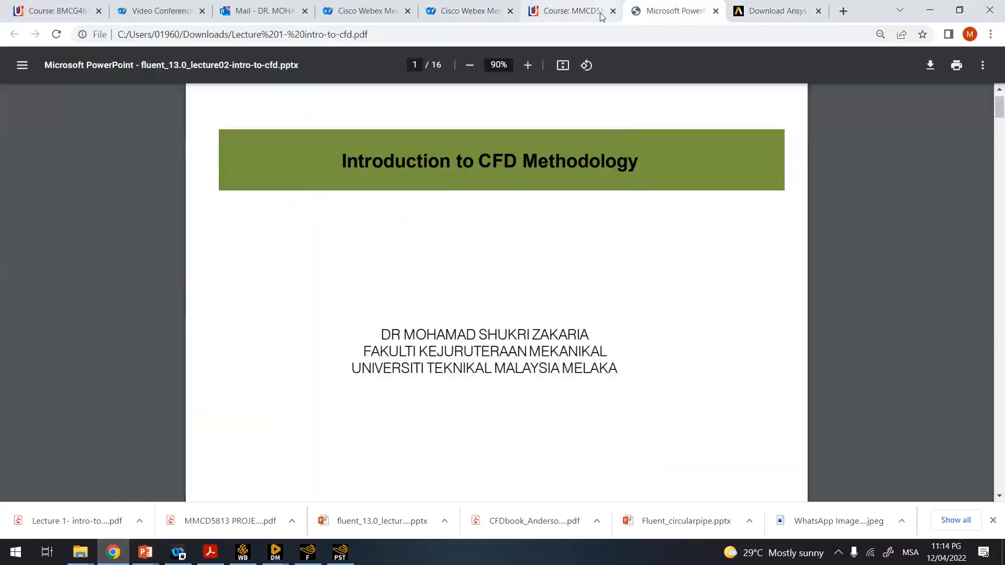
click(571, 12)
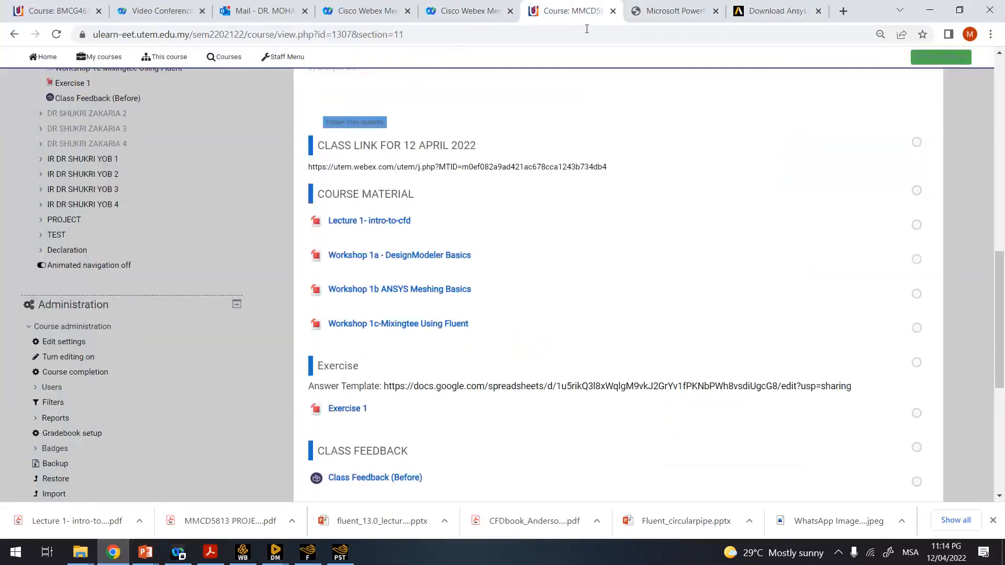
- Reopen the Workshop 1a - DesignModeler Basics document and read its Project Startup and unit-setting slides
click(364, 256)
scroll(691, 180, down, 20)
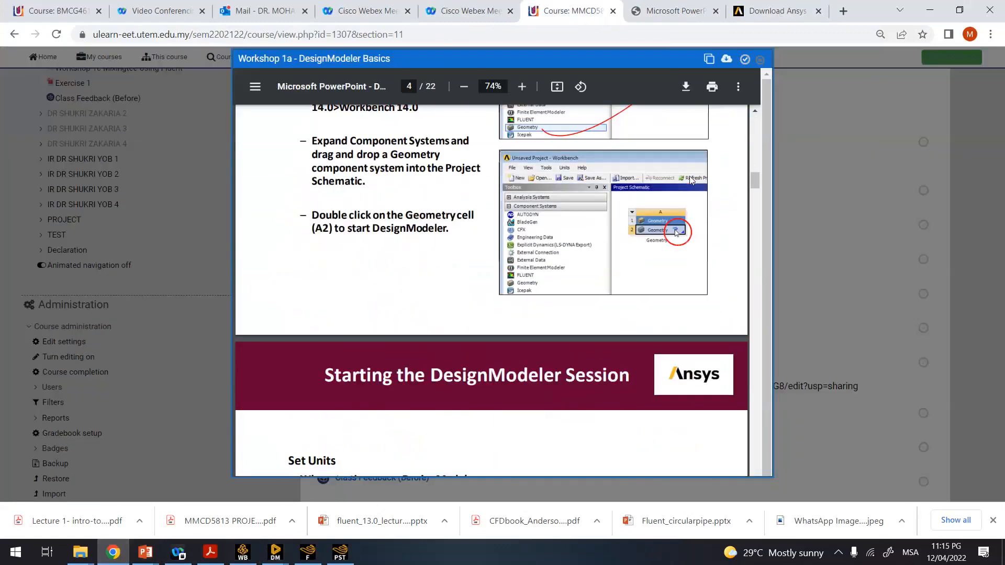
scroll(690, 181, down, 5)
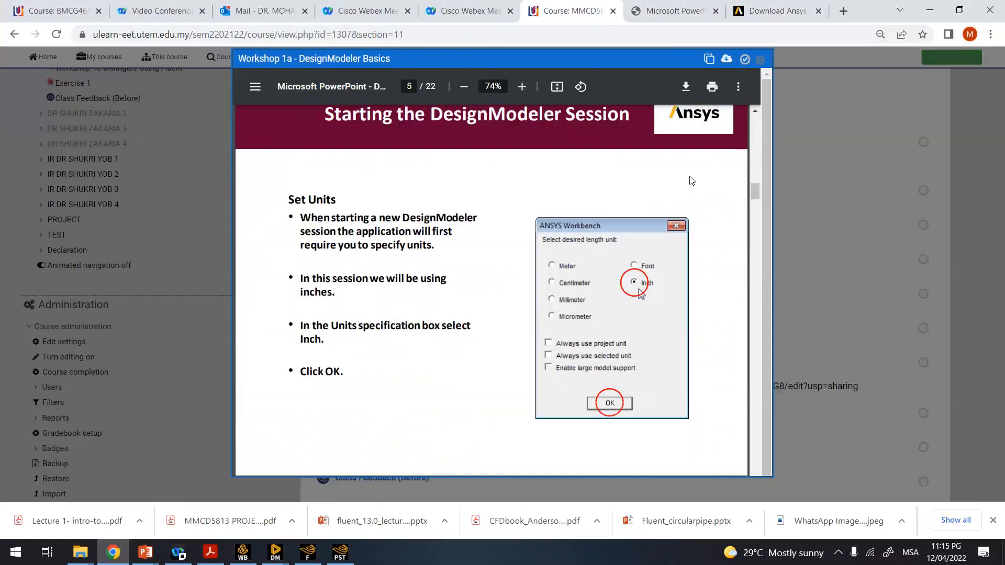
scroll(691, 180, up, 6)
scroll(690, 180, up, 1)
scroll(690, 181, down, 7)
scroll(690, 181, up, 6)
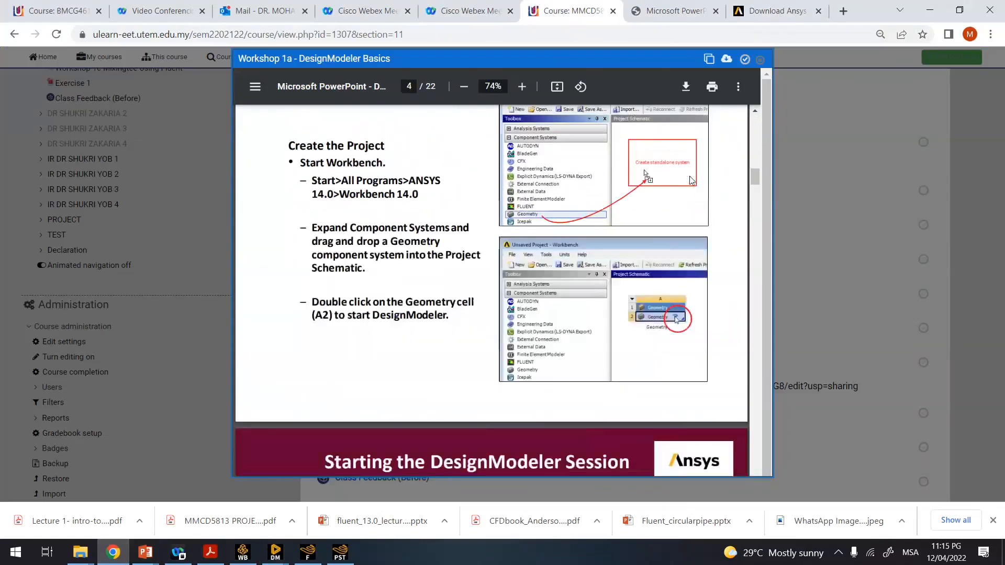
scroll(691, 180, up, 1)
scroll(690, 179, up, 1)
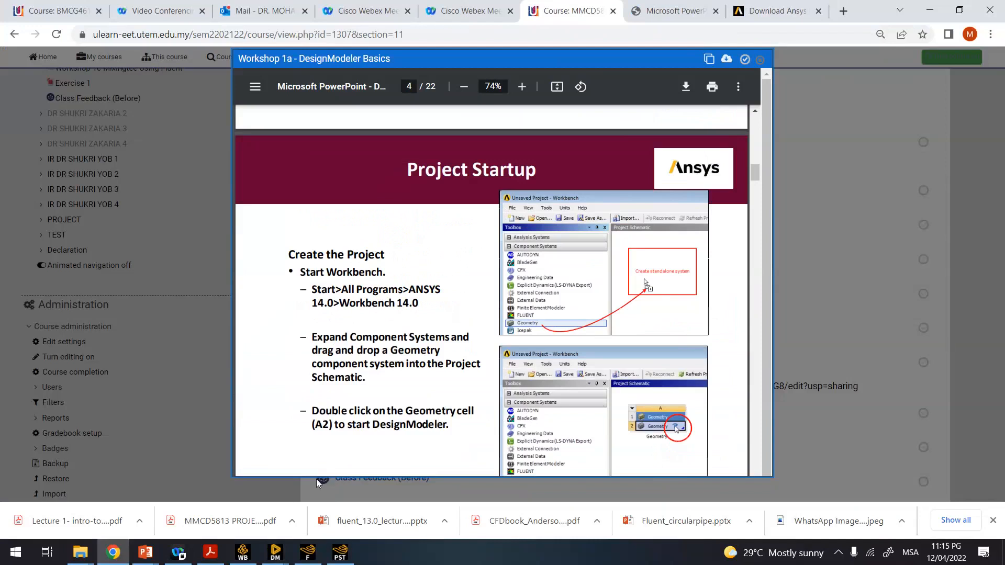
- Switch to Workbench and add a standalone Geometry component system to the Project Schematic, beside the Class CAE-Turbine system
mouse_move(242, 551)
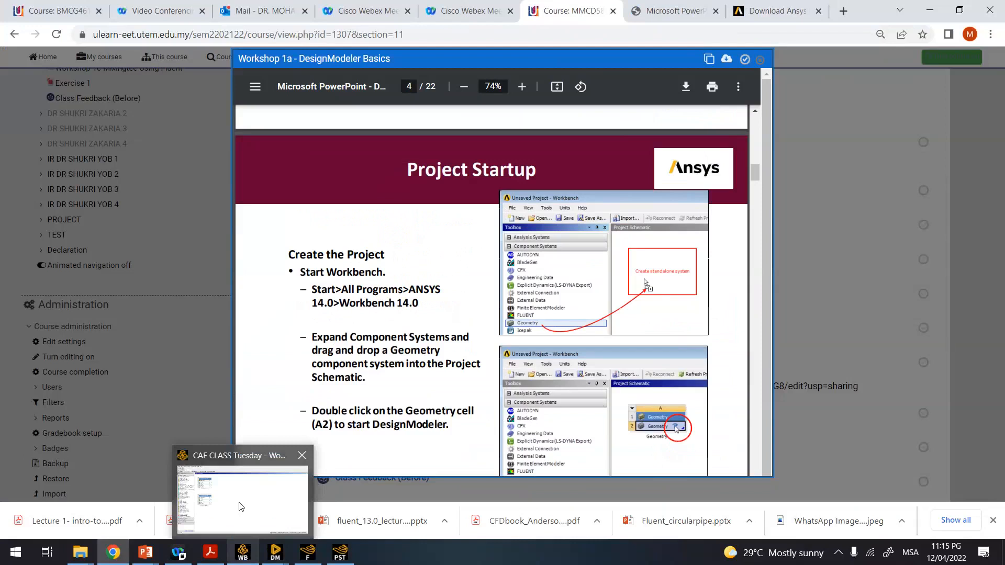
click(241, 507)
click(25, 422)
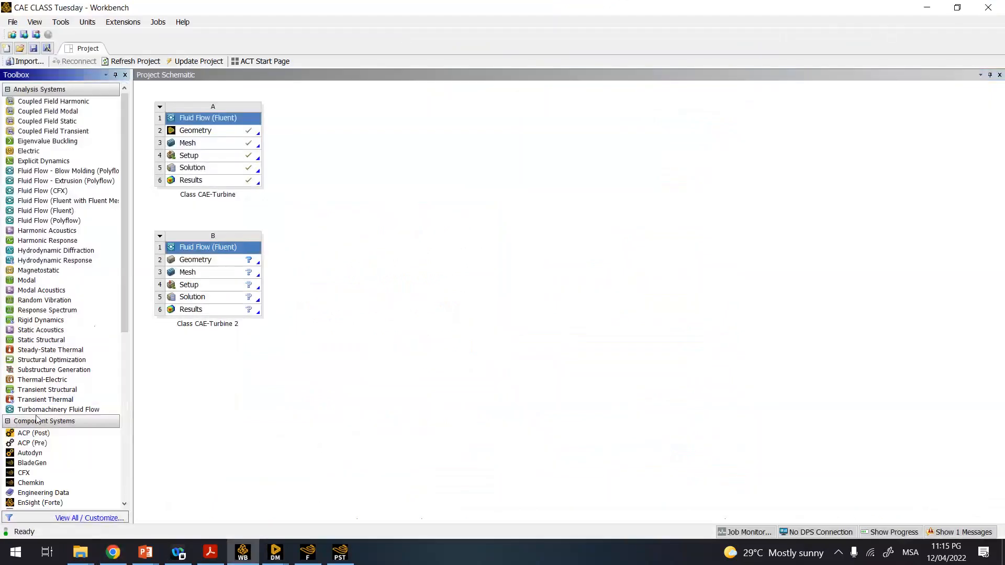
scroll(31, 421, down, 6)
drag(32, 384, 364, 144)
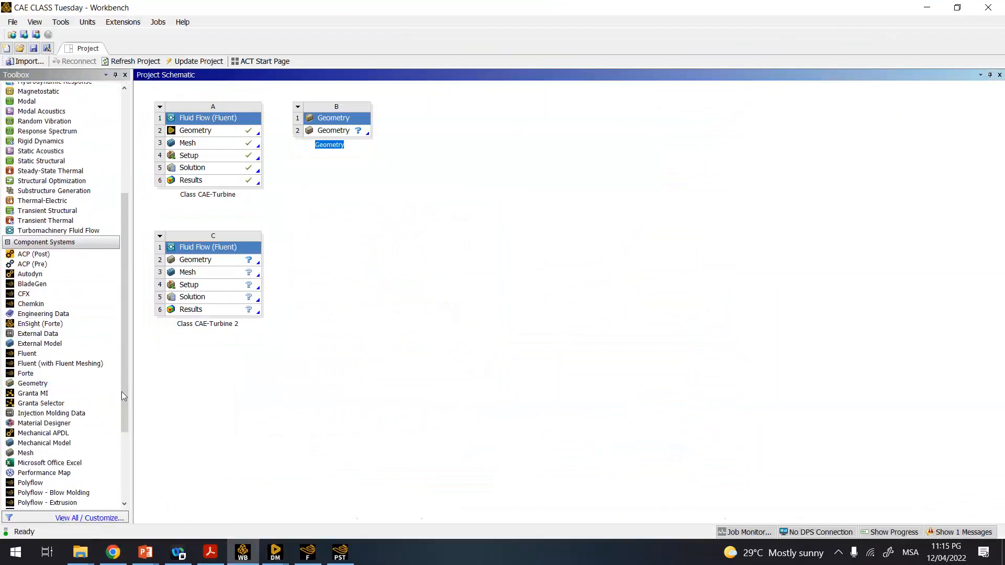
- Add a Mesh component system linked to the standalone Geometry and a Fluent component system linked to that Mesh
drag(26, 452, 343, 135)
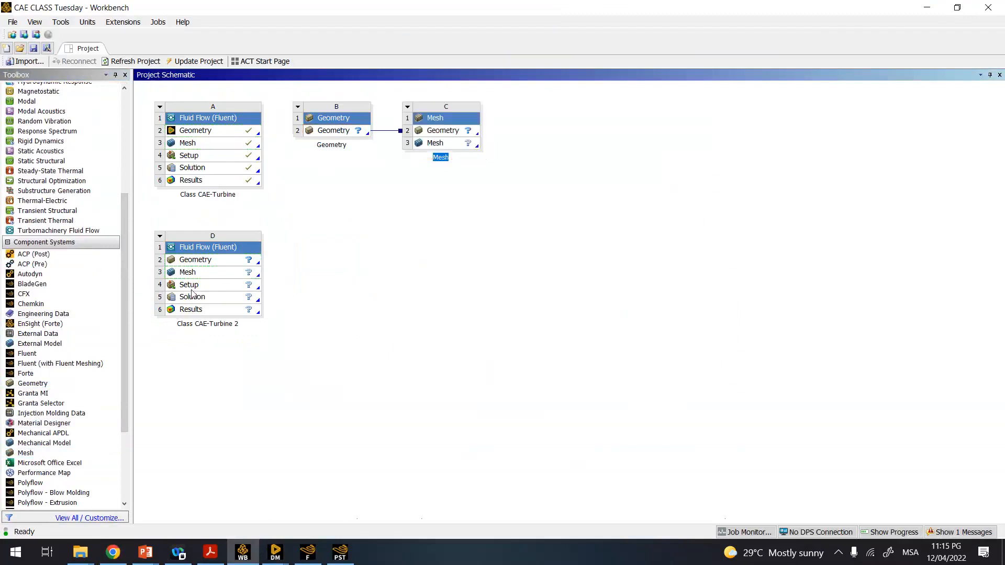
drag(125, 369, 114, 428)
drag(76, 236, 435, 152)
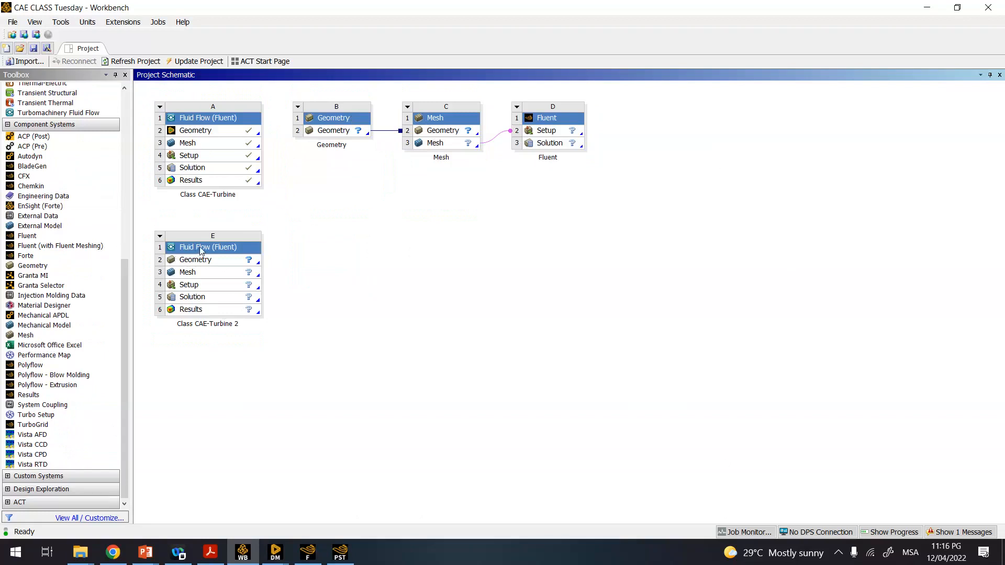
- Rename the Class CAE-Turbine 2 Fluid Flow (Fluent) system as Mixing Tee
double_click(220, 324)
text(mixing Tee)
drag(194, 325, 191, 325)
text(M)
click(385, 361)
- Switch to Chrome and read the workshop slide on setting units when starting the DesignModeler session
click(124, 555)
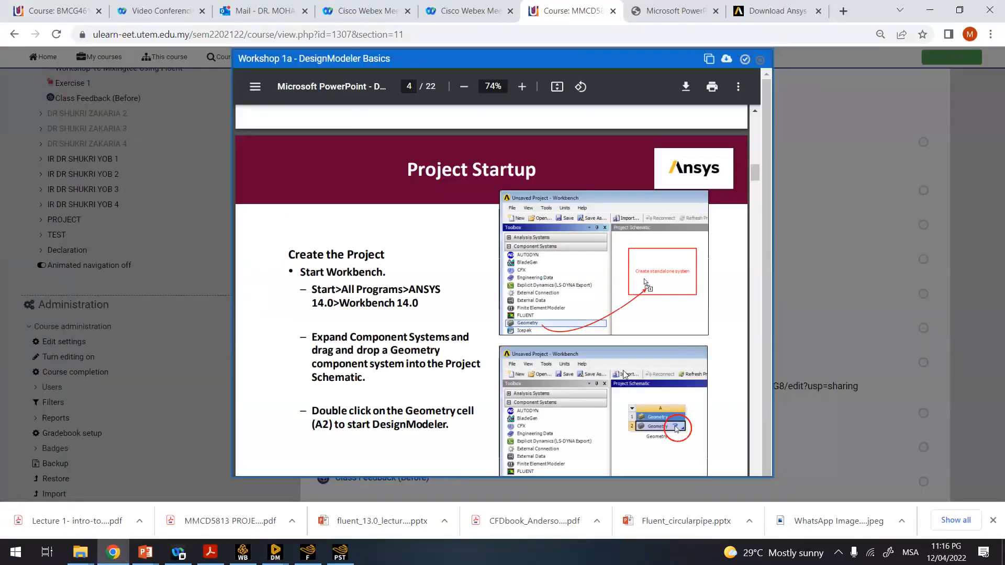
scroll(624, 372, down, 8)
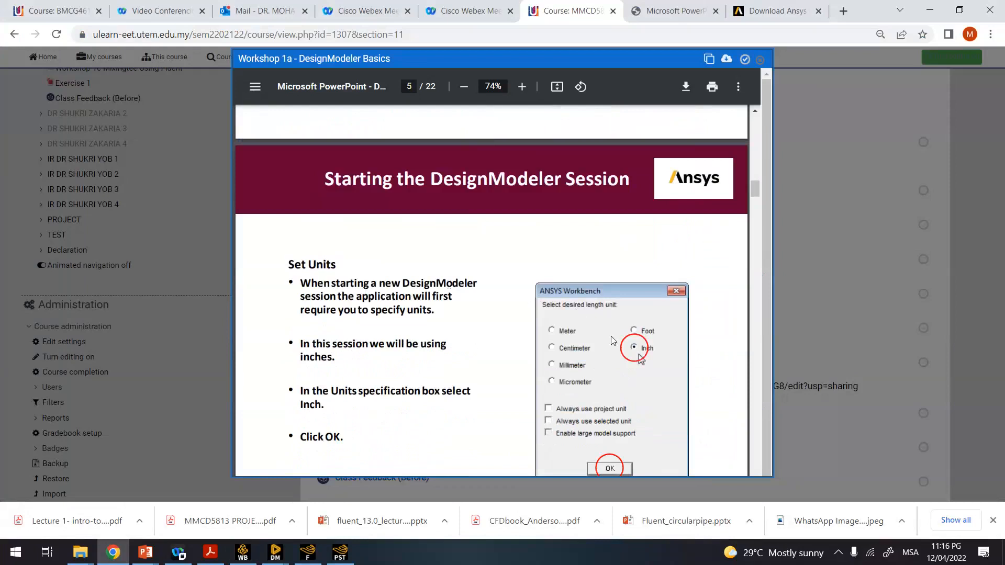
scroll(624, 335, down, 1)
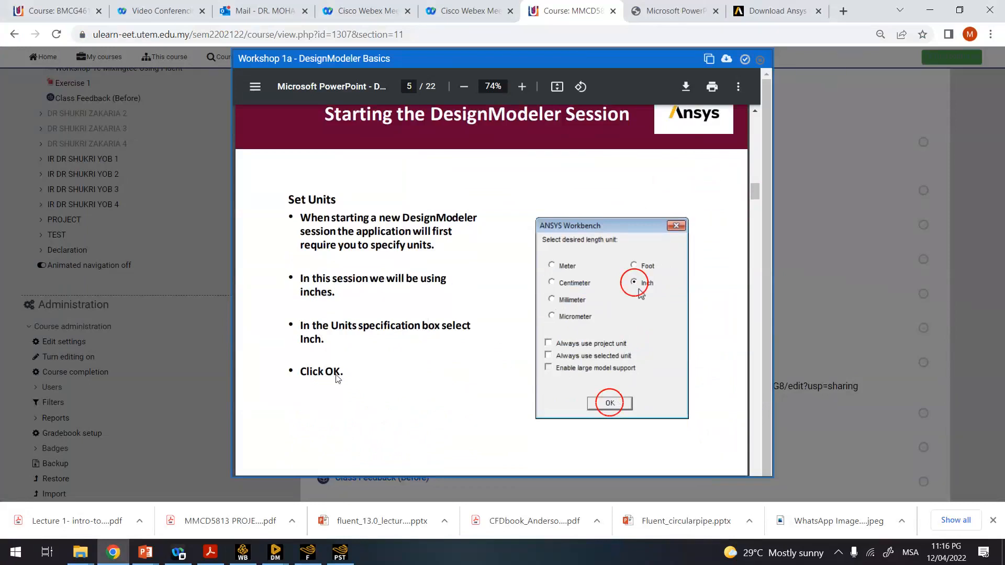
- Close the Workshop 1a document and open Exercise 1 from the course page in a maximized browser window
click(82, 13)
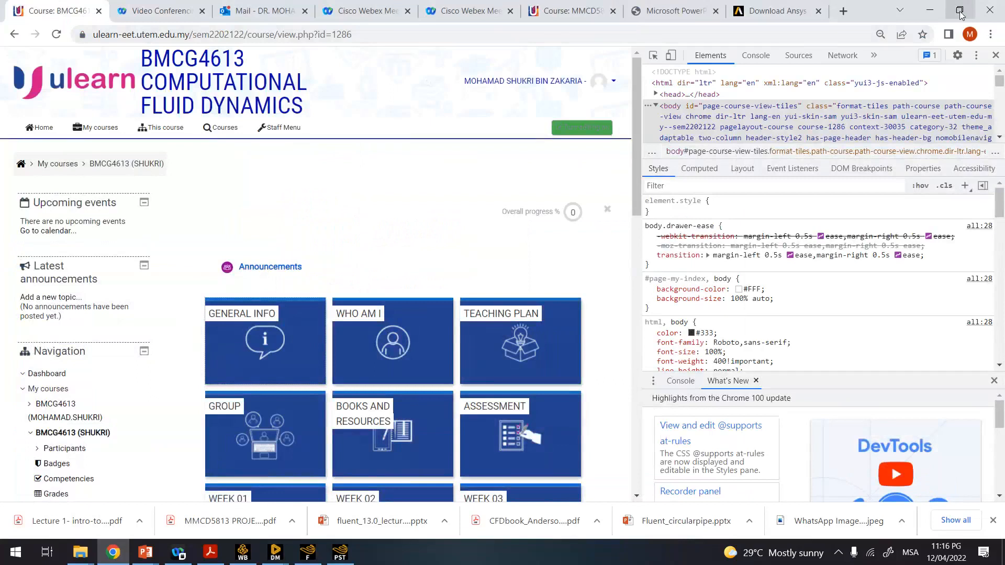
click(959, 11)
click(405, 144)
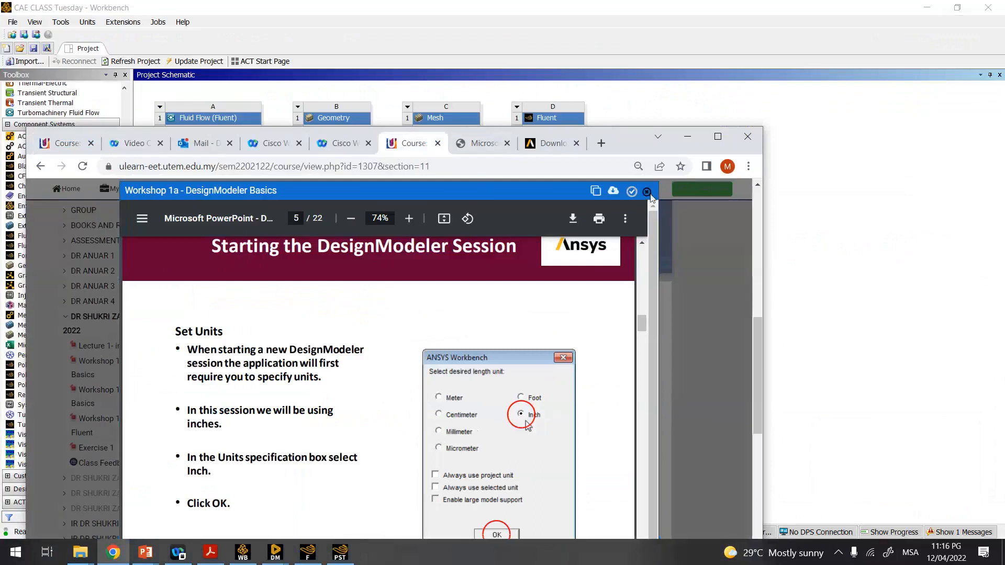
click(482, 182)
scroll(443, 365, down, 5)
scroll(442, 364, down, 3)
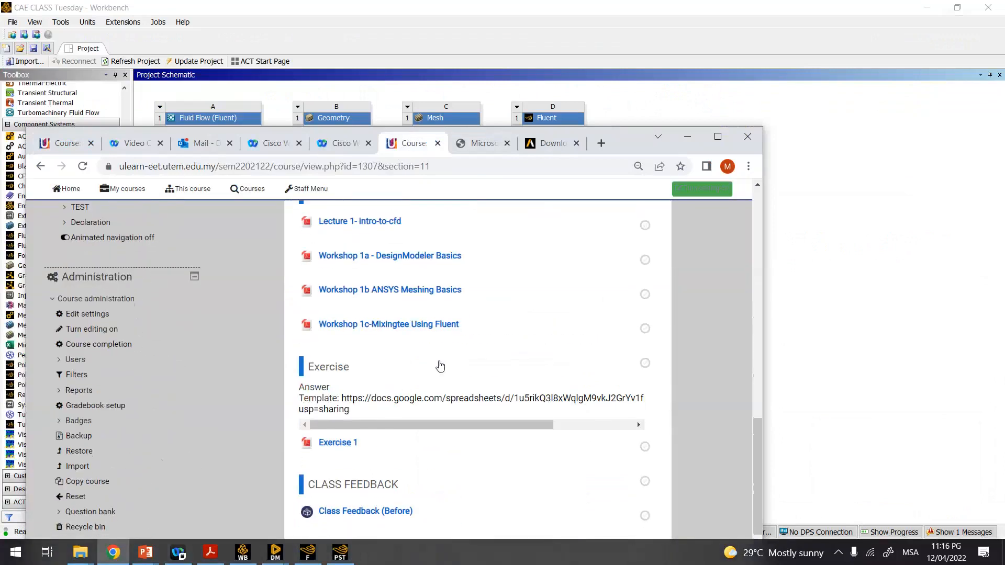
scroll(440, 366, down, 1)
click(356, 377)
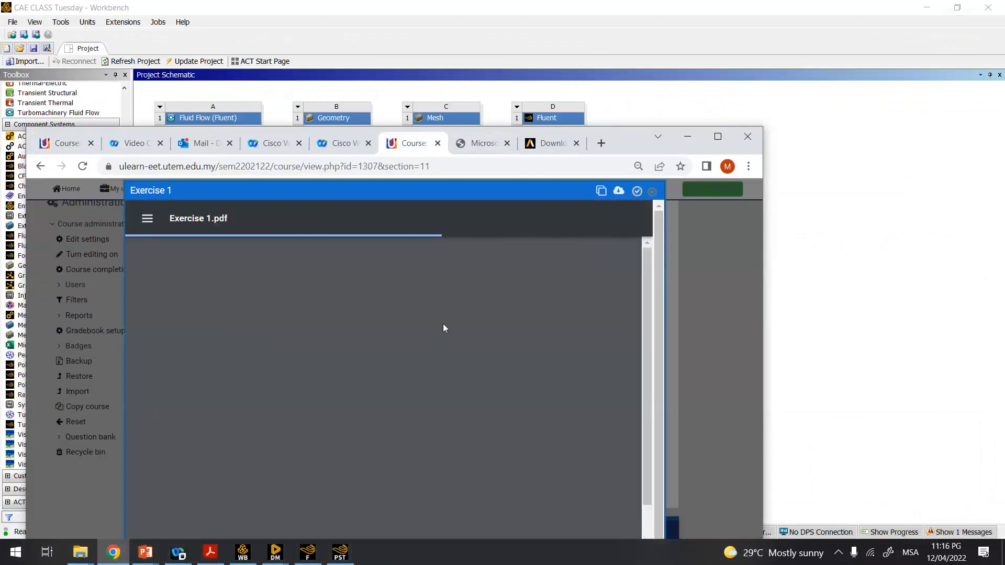
click(718, 137)
- Examine the mixing tee figure, the student parameter table and the task list in Exercise 1
scroll(472, 325, down, 3)
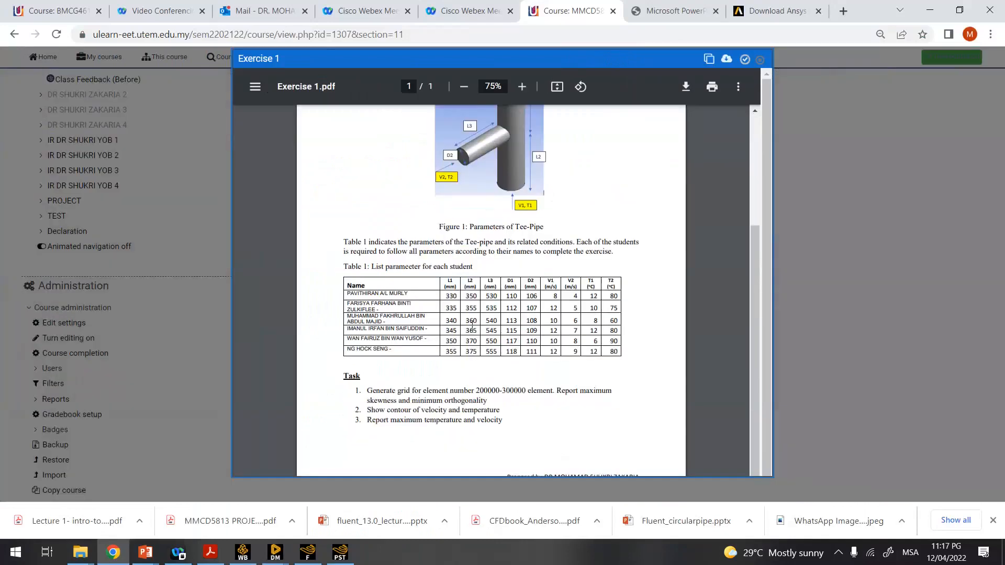
scroll(472, 326, up, 5)
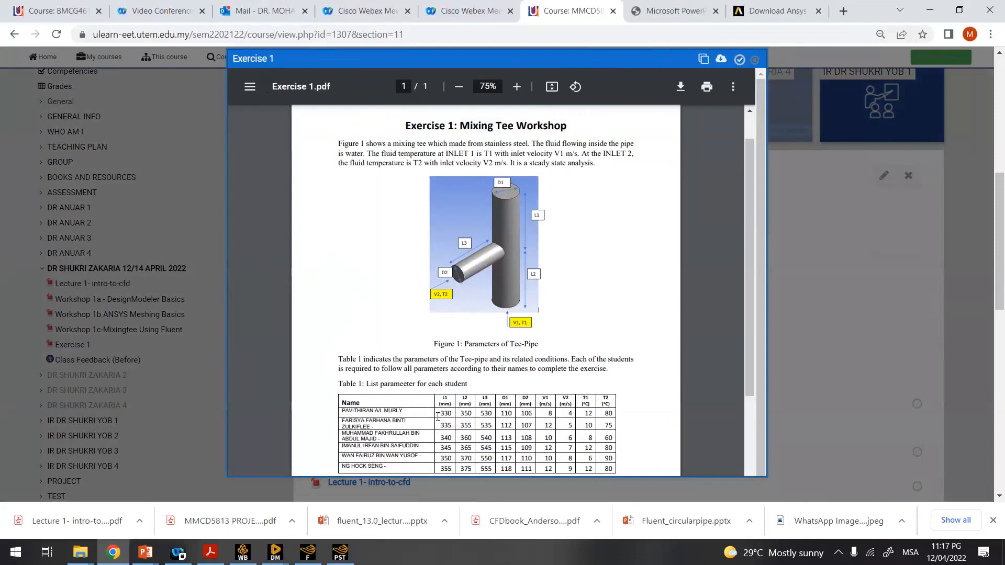
scroll(440, 411, down, 1)
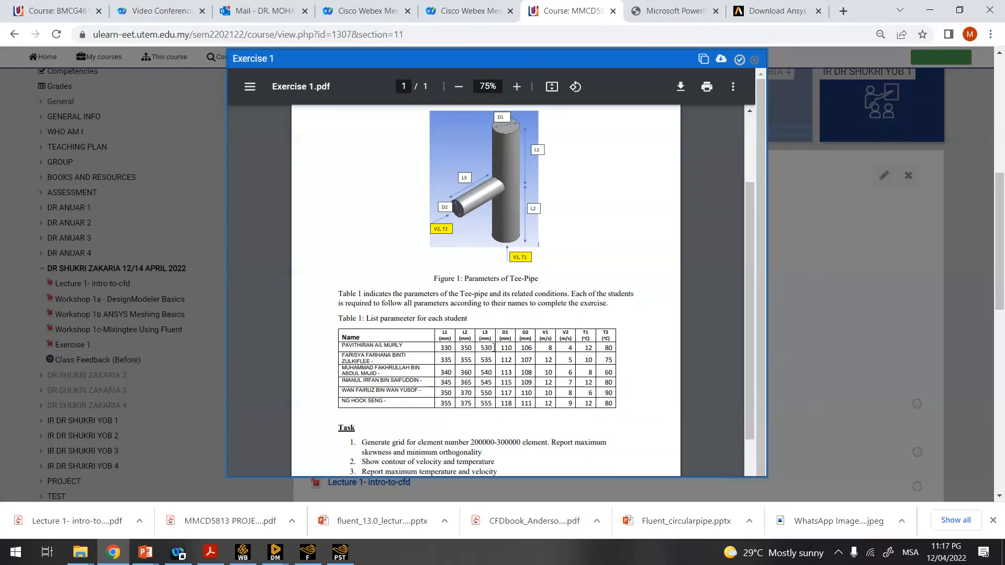
scroll(514, 356, down, 1)
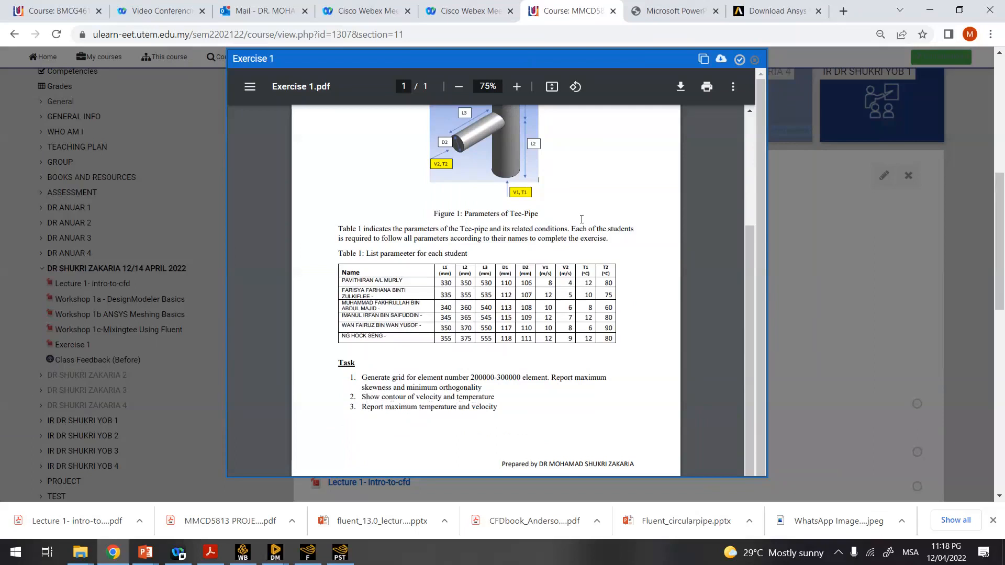
- Close Exercise 1 and open the answer template spreadsheet linked in the course page's Exercise section
click(755, 61)
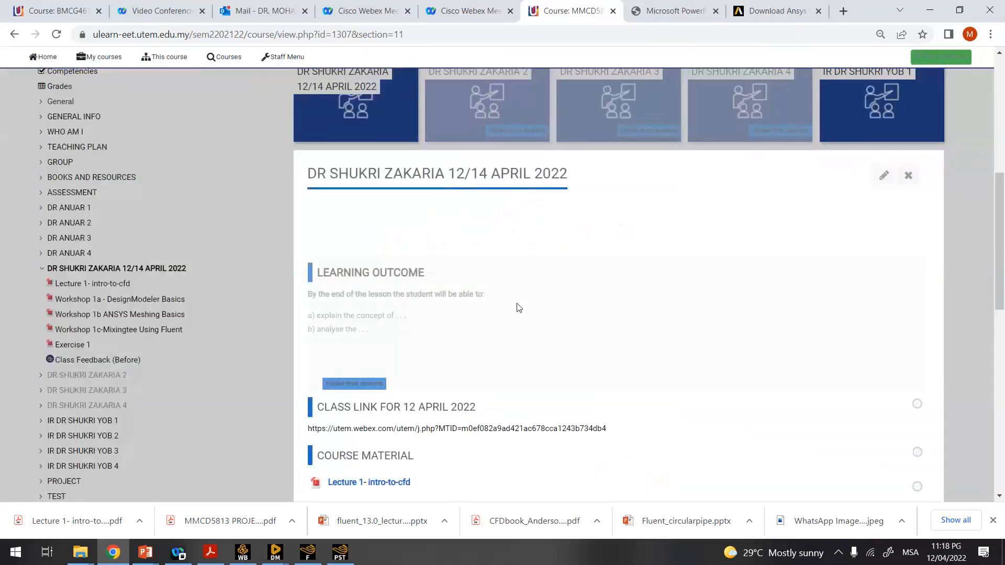
scroll(517, 308, down, 5)
scroll(517, 308, down, 3)
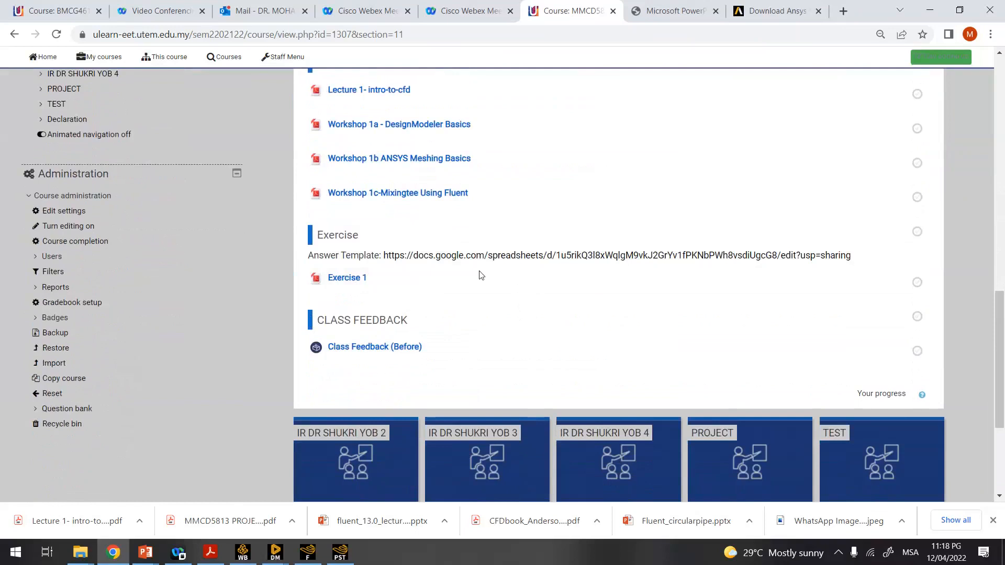
click(440, 258)
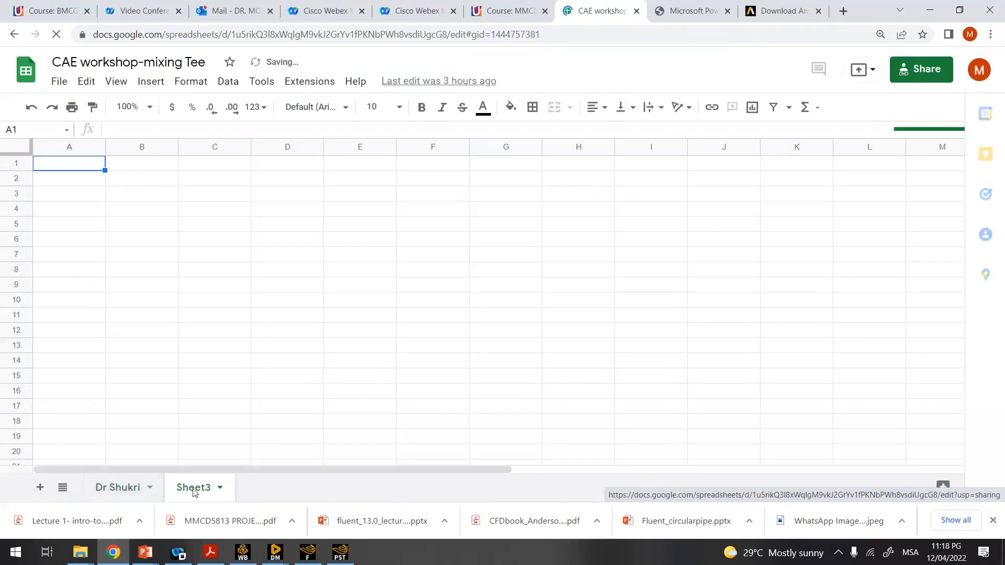
- Rename Sheet3 to "student 1"
double_click(193, 487)
text(student 1)
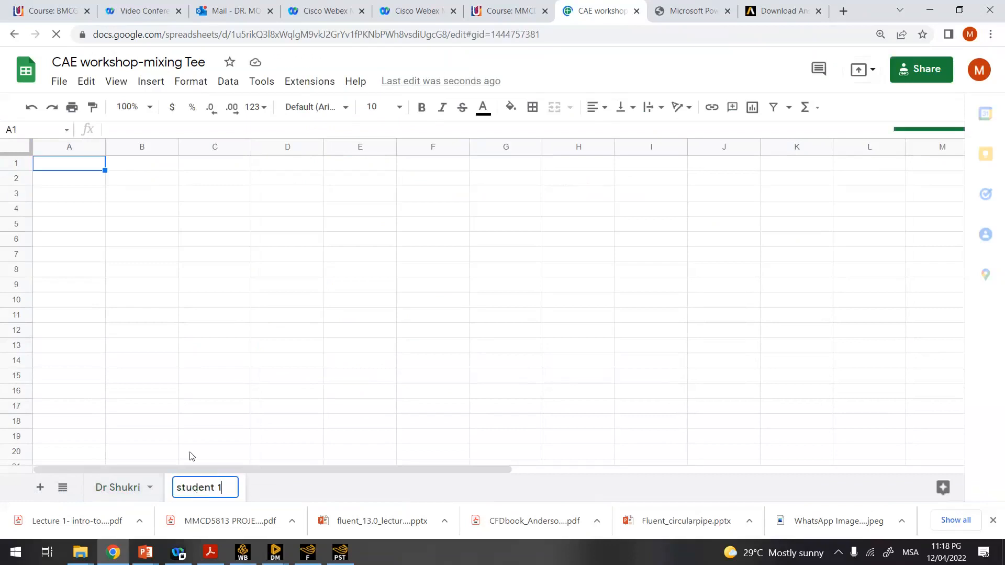
click(188, 454)
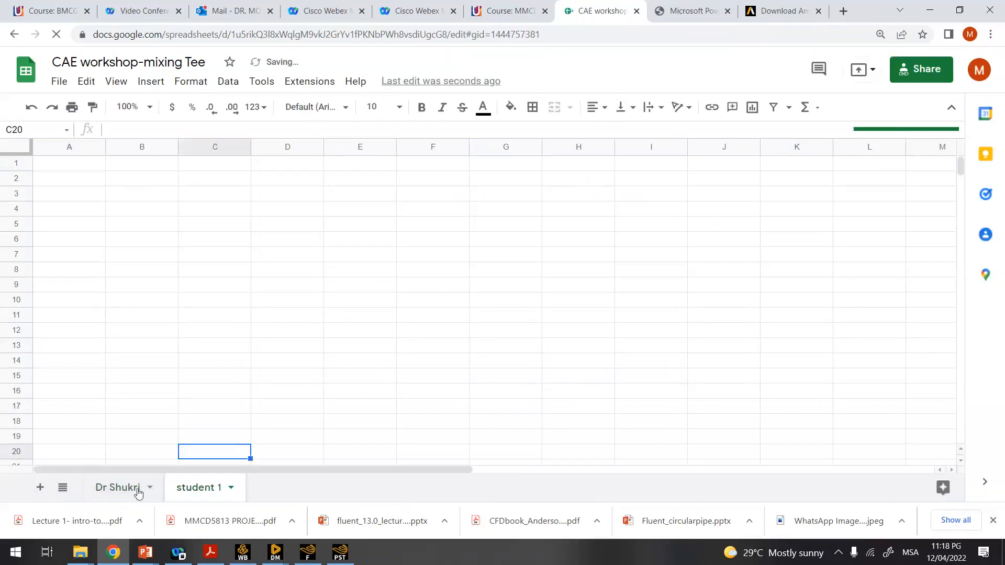
- Delete the mixing tee picture from the Geometry cell on the instructor's sheet
click(117, 487)
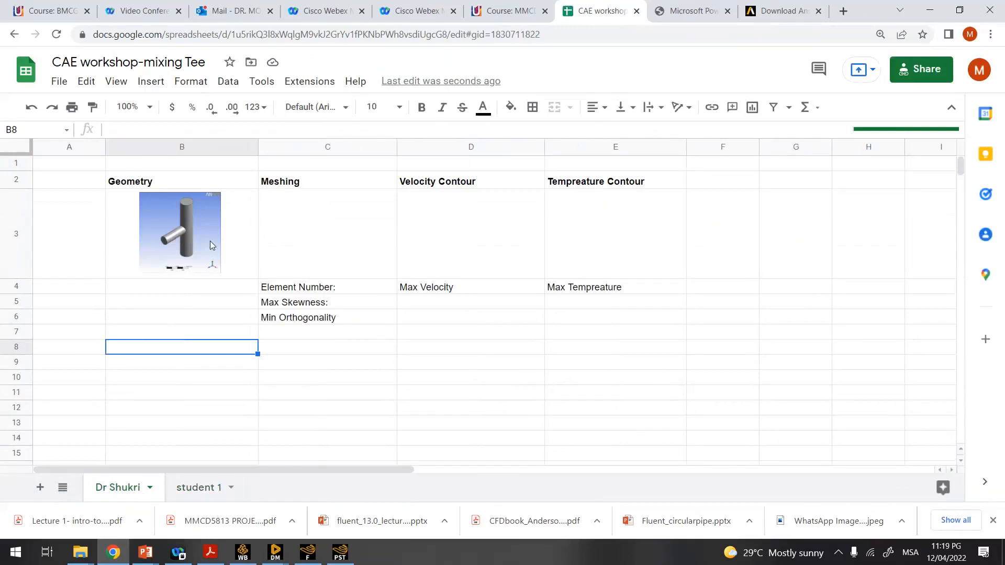
click(190, 227)
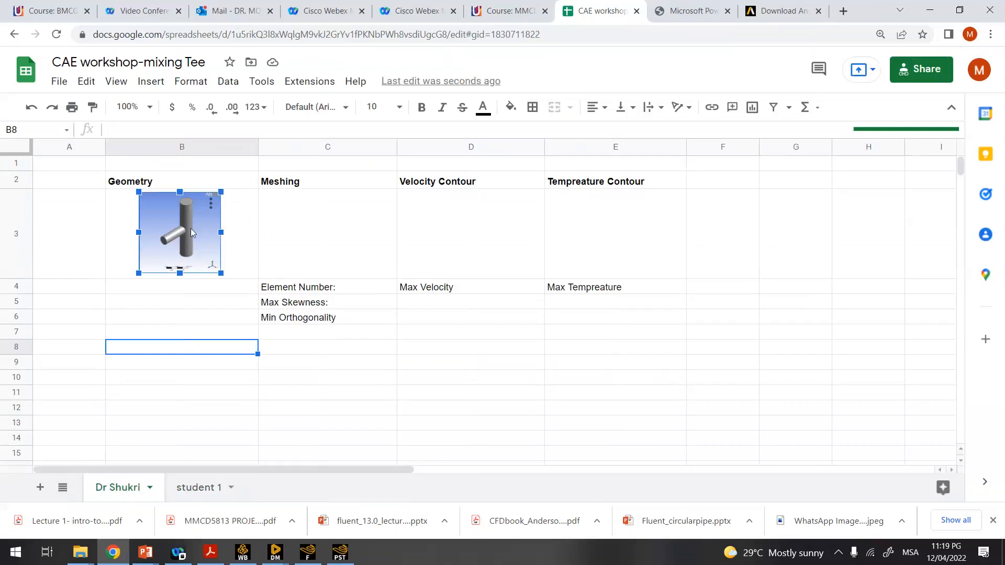
key(Delete)
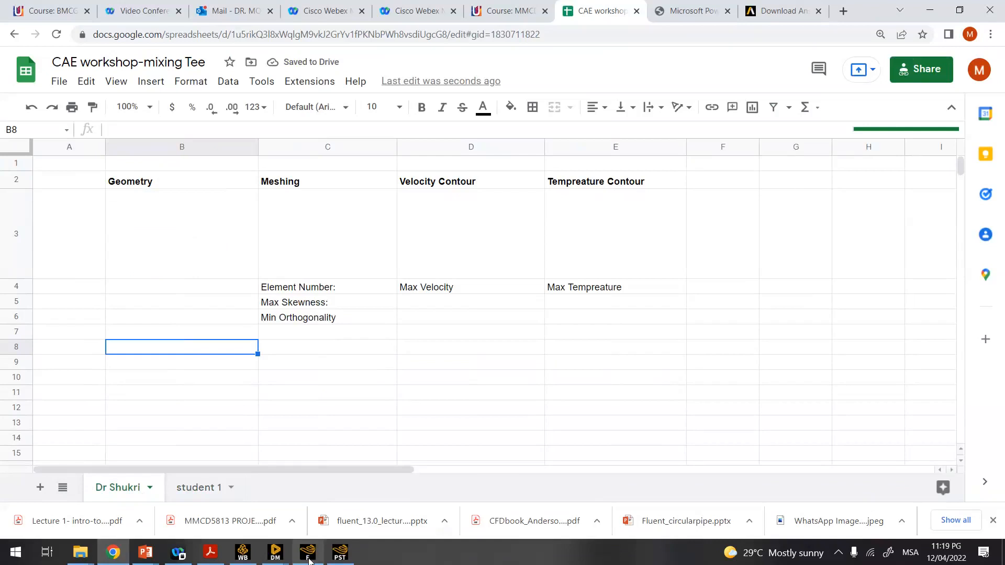
- Switch to the Class CAE-Turbine DesignModeler window and capture the bar geometry with Snipping Tool
mouse_move(275, 552)
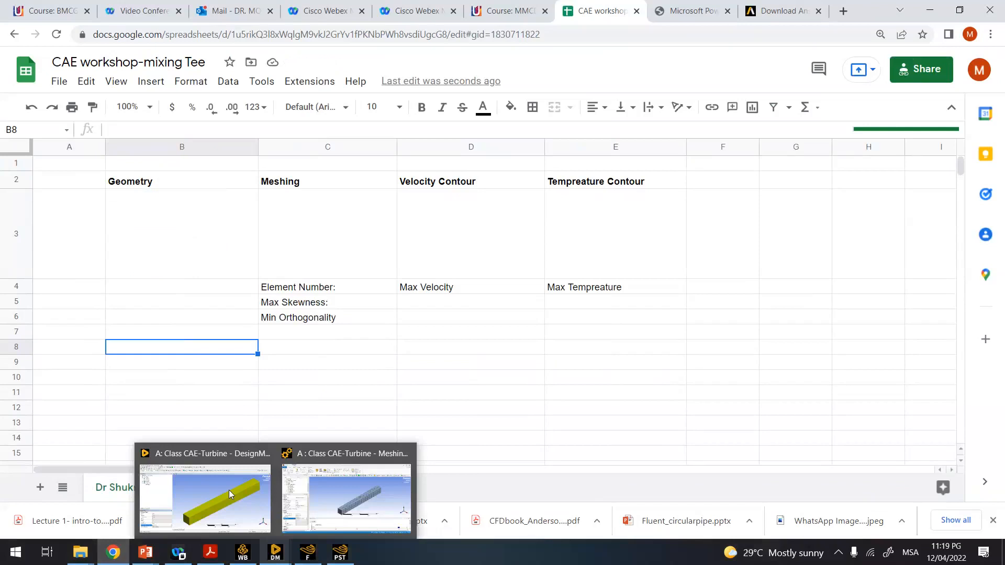
click(228, 493)
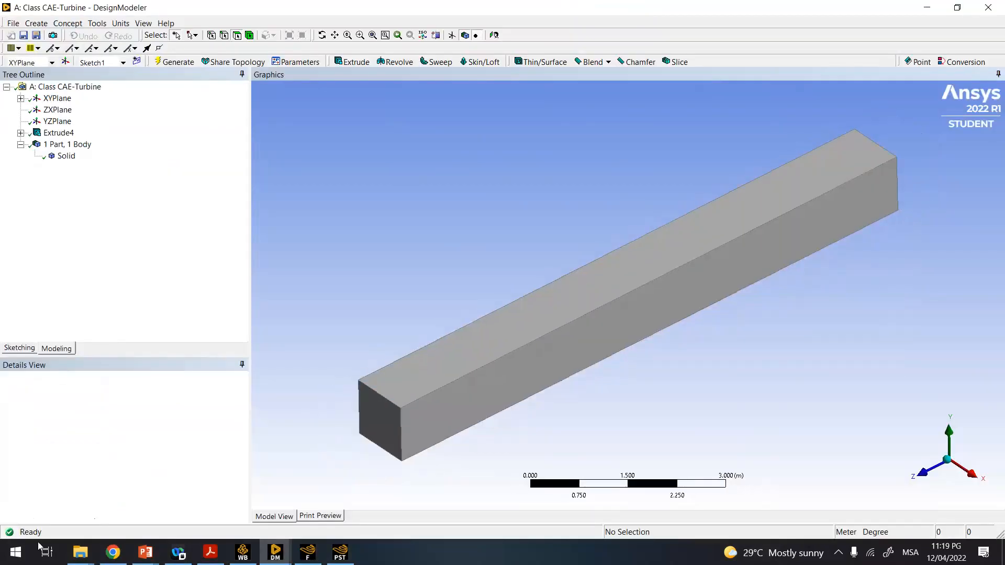
key(super)
text(snip)
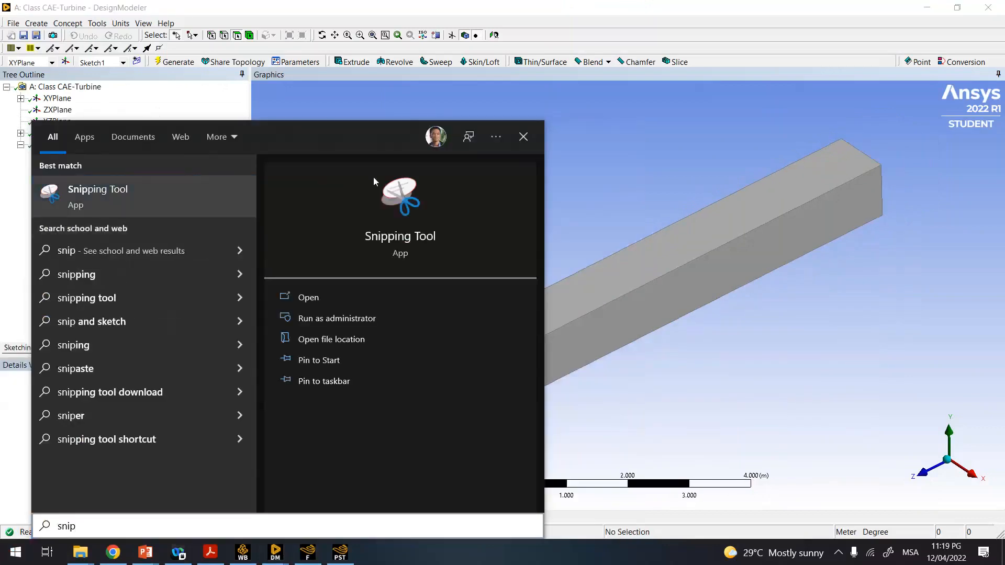
key(Return)
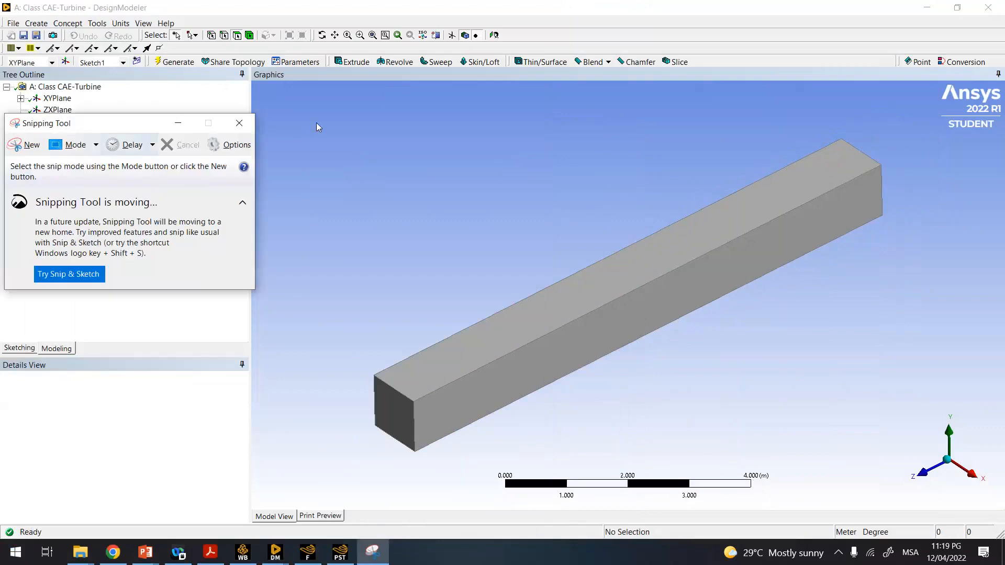
key(ctrl+n)
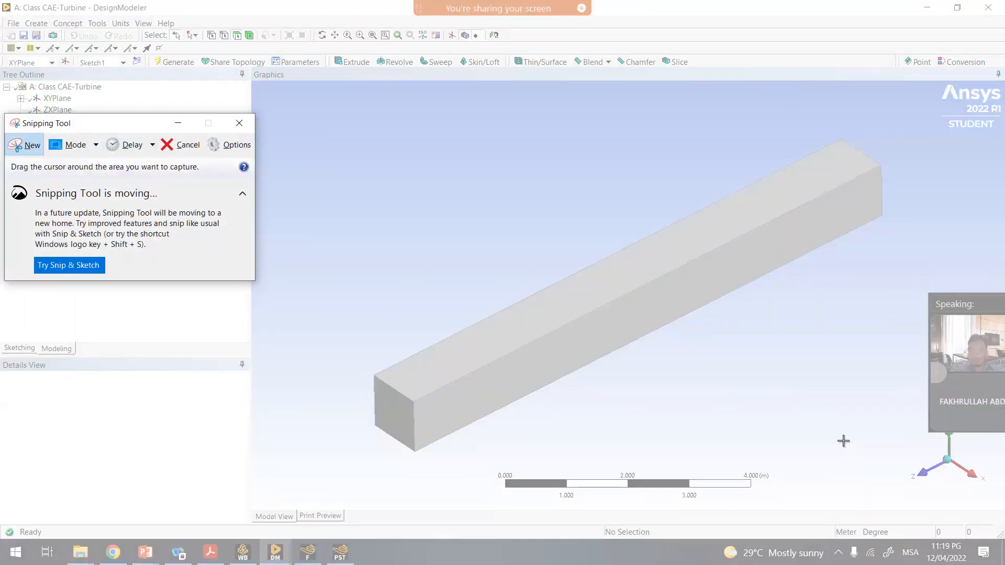
drag(319, 116, 874, 455)
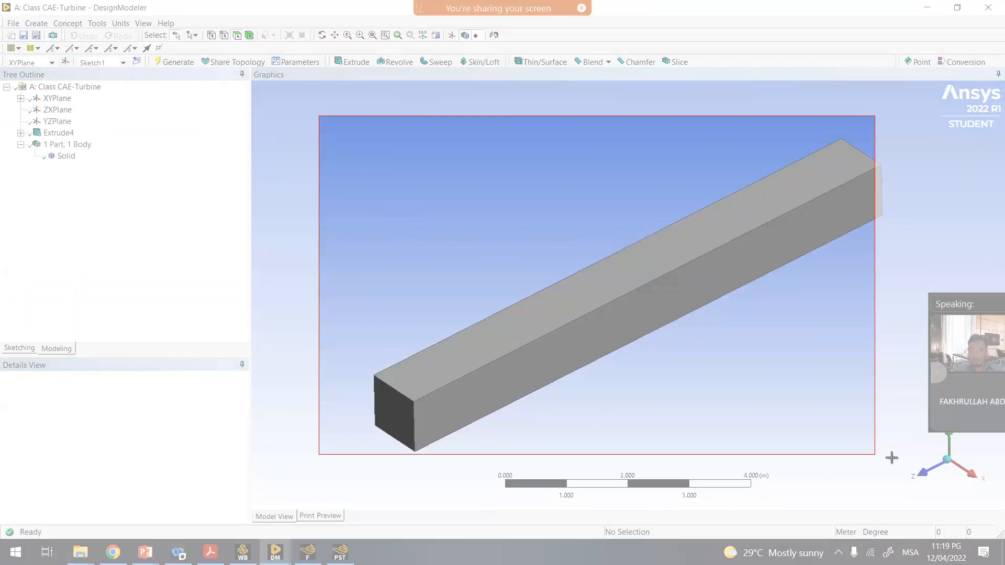
drag(891, 457, 898, 458)
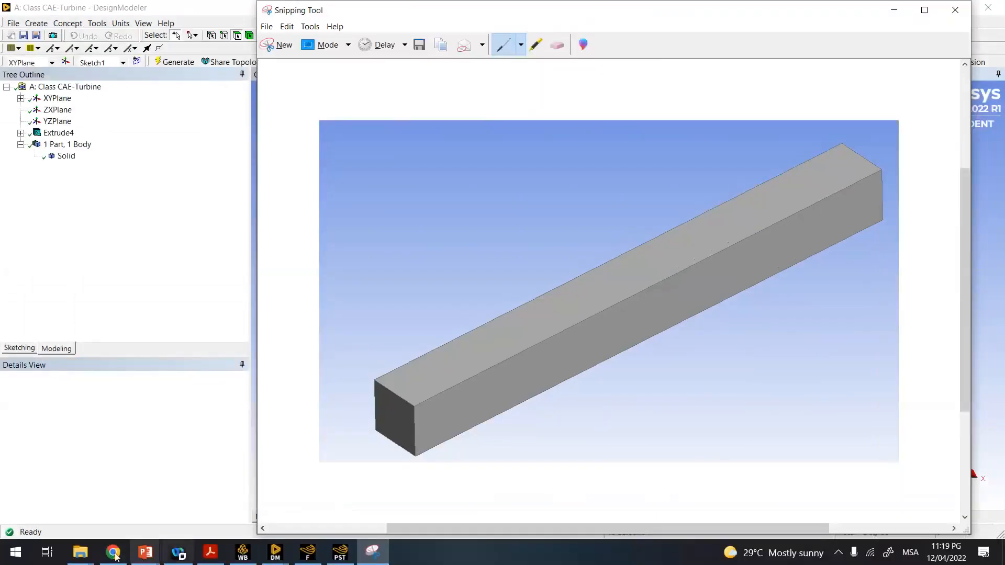
- Switch to Chrome, paste the geometry snip into the spreadsheet, and shrink and position it inside cell B3 under Geometry
click(113, 552)
click(160, 225)
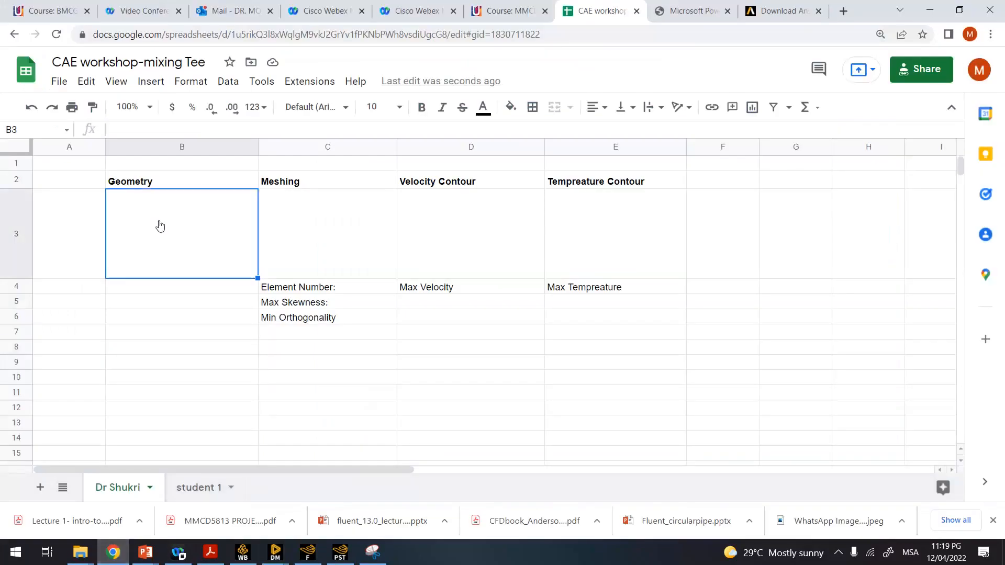
right_click(160, 225)
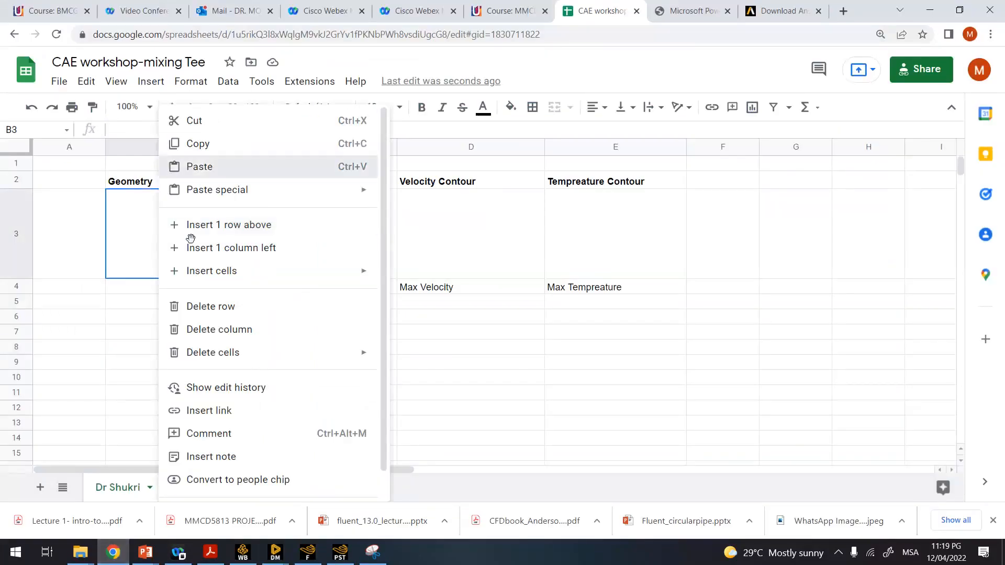
click(199, 166)
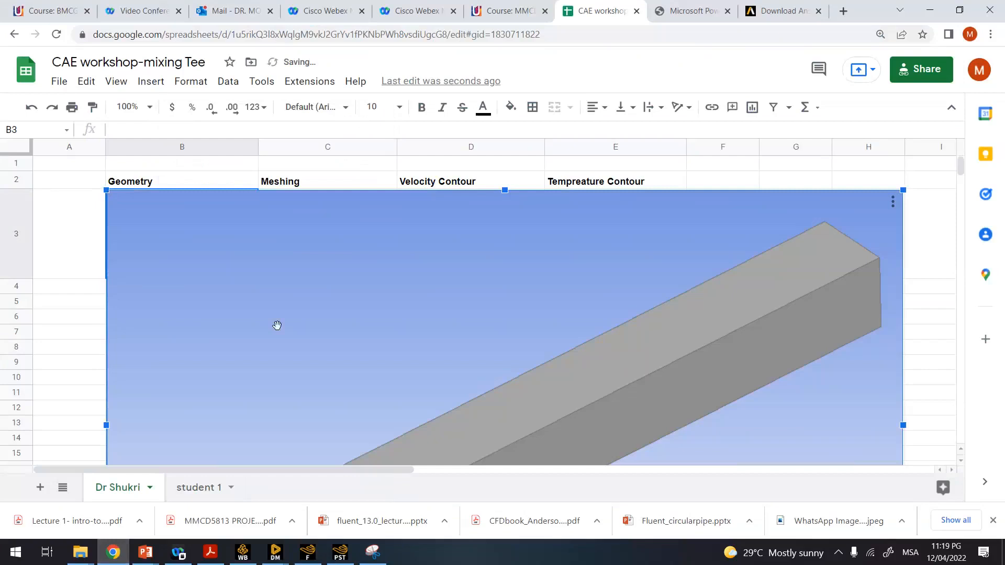
drag(277, 325, 646, 461)
drag(355, 337, 558, 457)
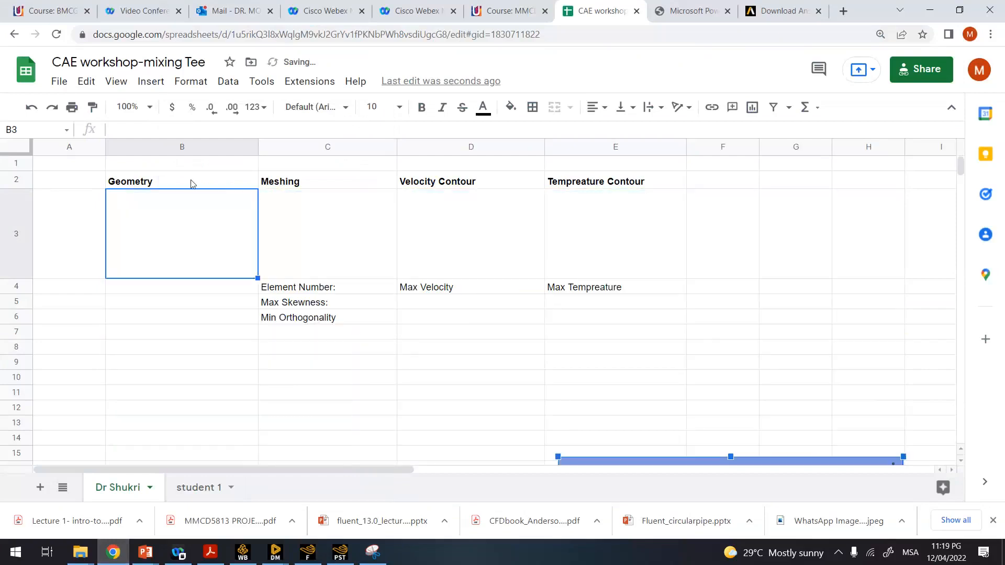
drag(662, 460, 245, 273)
drag(140, 189, 399, 343)
drag(138, 226, 118, 184)
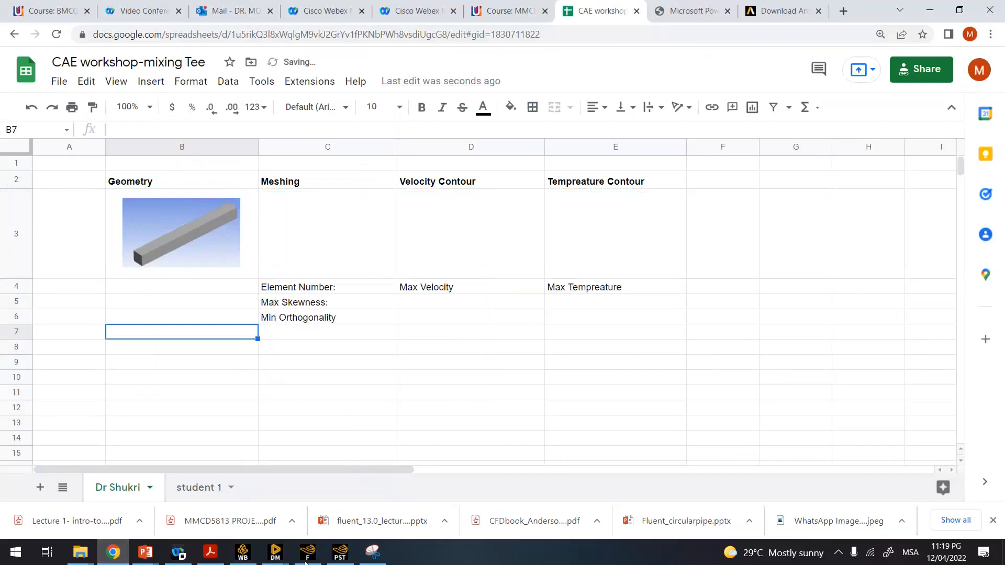
- Switch to the Meshing window and capture the meshed bar with a new Snipping Tool snip
click(305, 562)
click(373, 555)
click(290, 47)
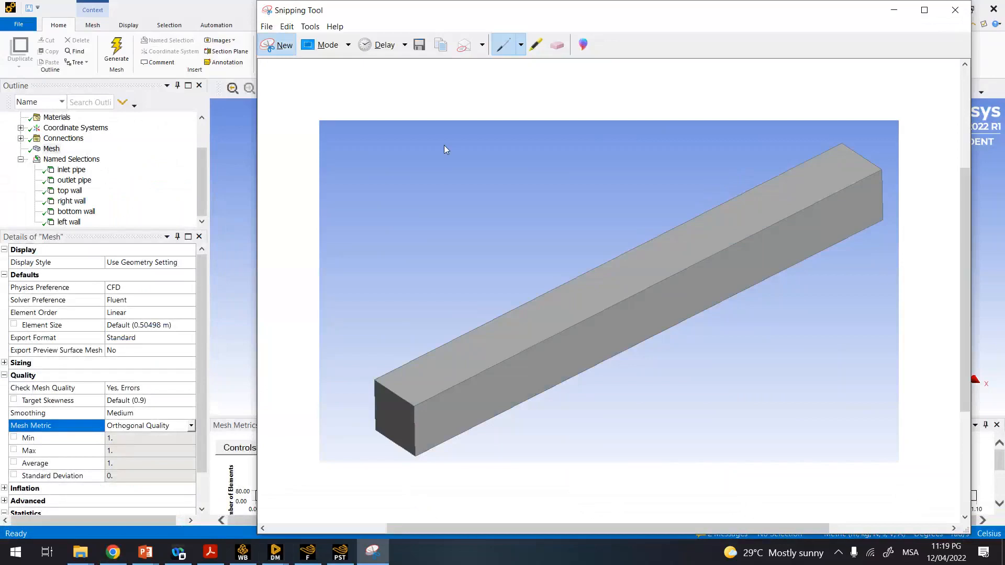
drag(395, 134, 818, 396)
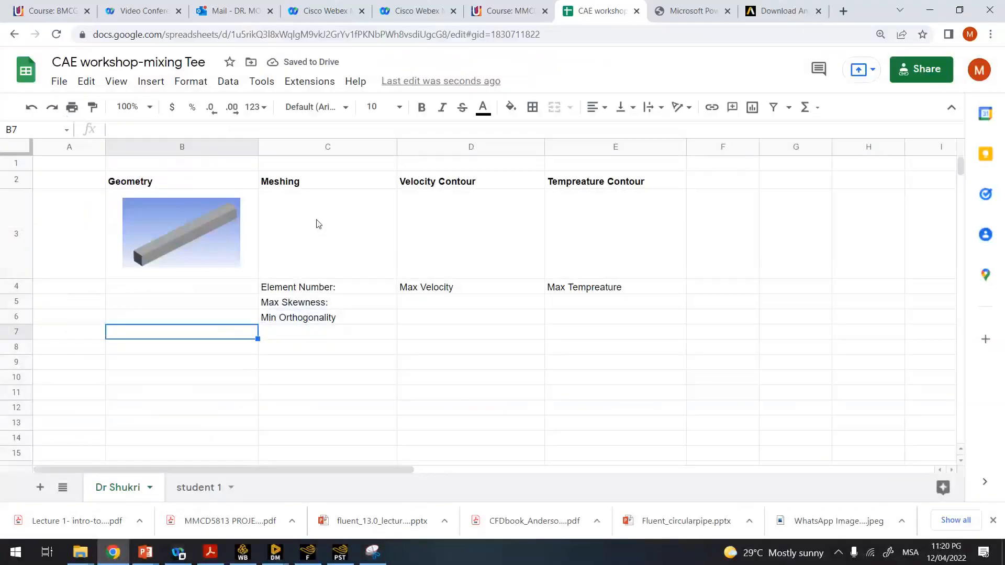
- Paste the mesh snip into the spreadsheet and shrink it to fit cell C3 under Meshing
click(319, 226)
right_click(353, 182)
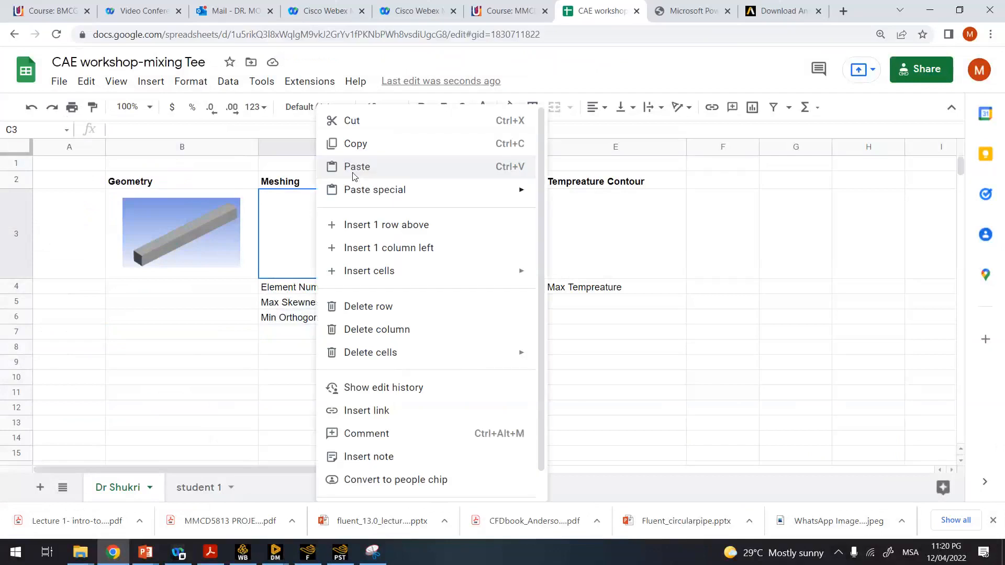
click(355, 167)
drag(260, 192, 285, 218)
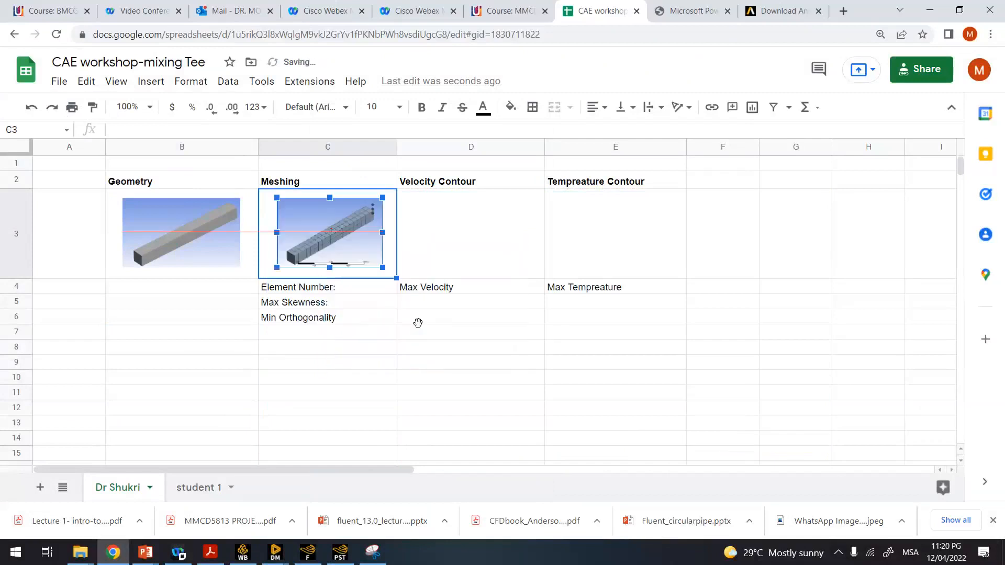
click(417, 322)
click(442, 194)
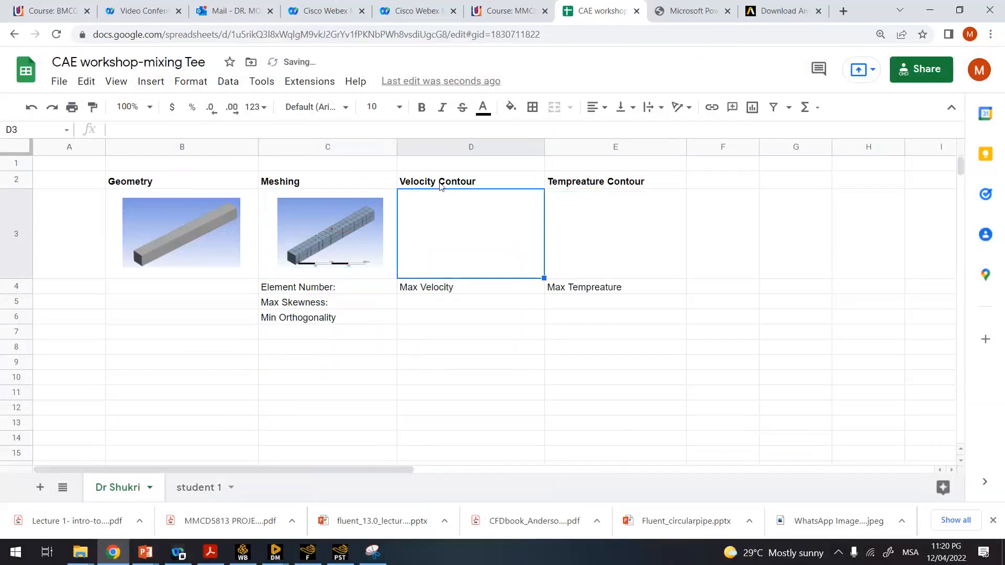
click(433, 182)
double_click(412, 182)
drag(437, 182, 399, 182)
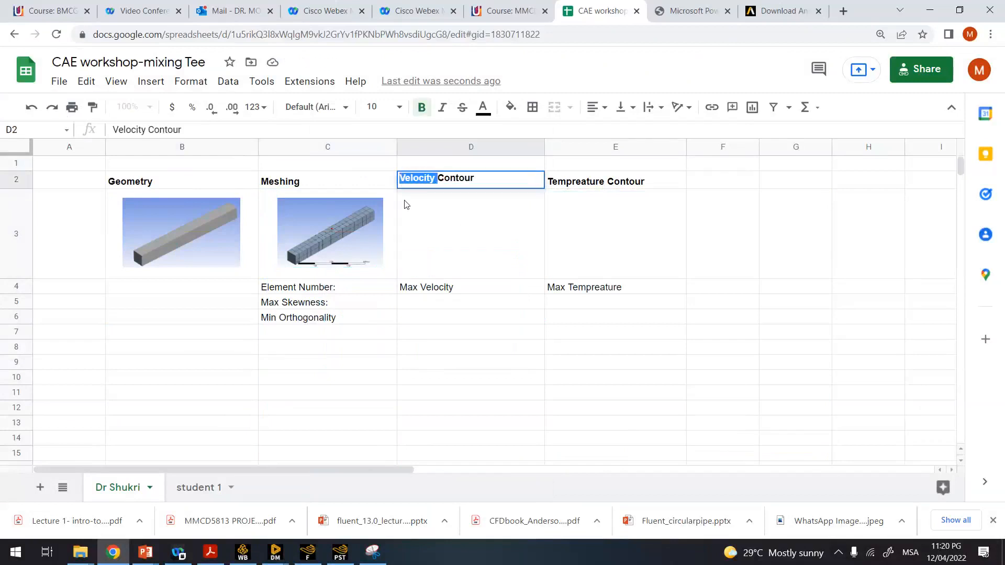
click(484, 413)
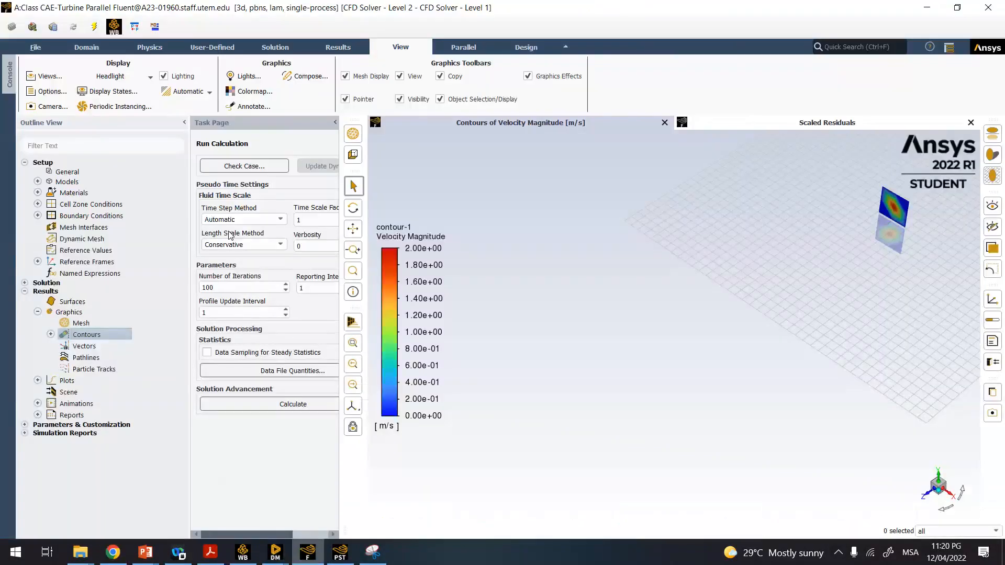
- In Fluent, create and display a static pressure contour on all six surfaces from bottom_wall to top_wall
double_click(101, 335)
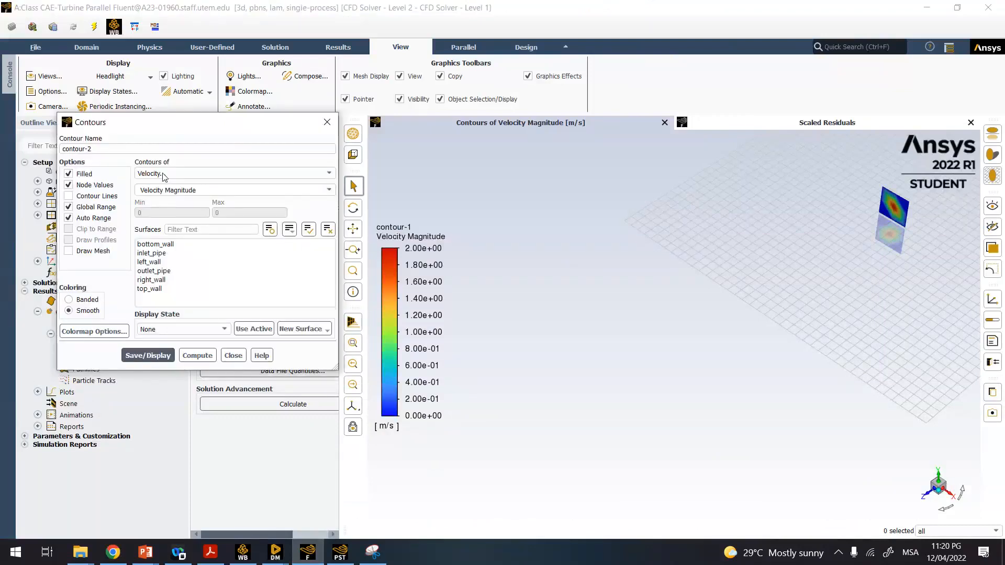
click(164, 174)
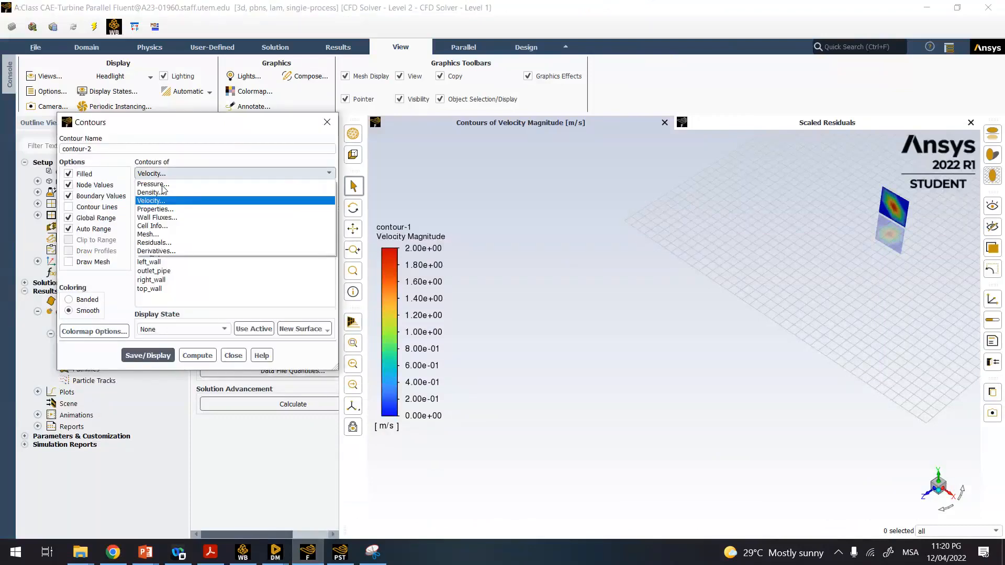
click(157, 184)
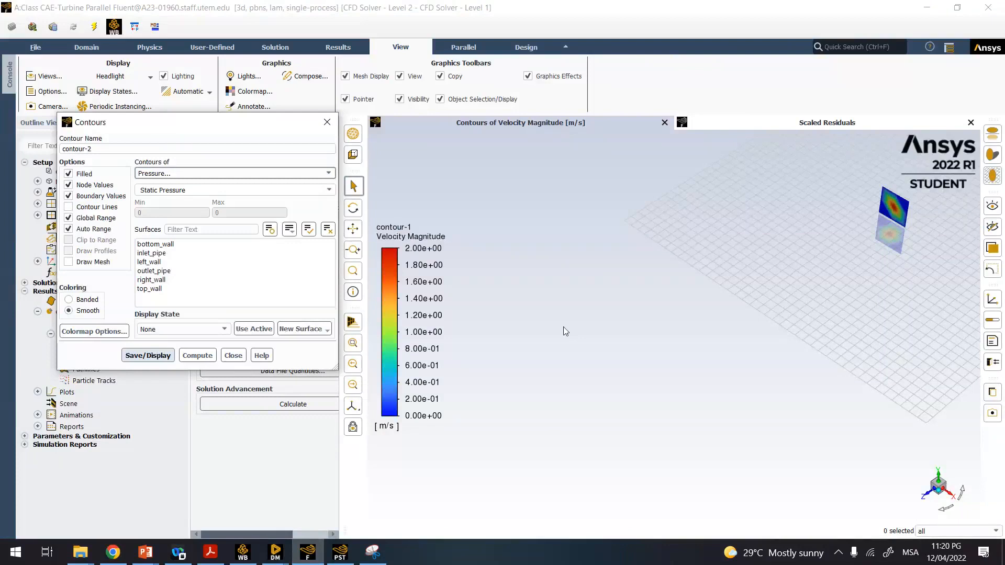
shift+click(155, 262)
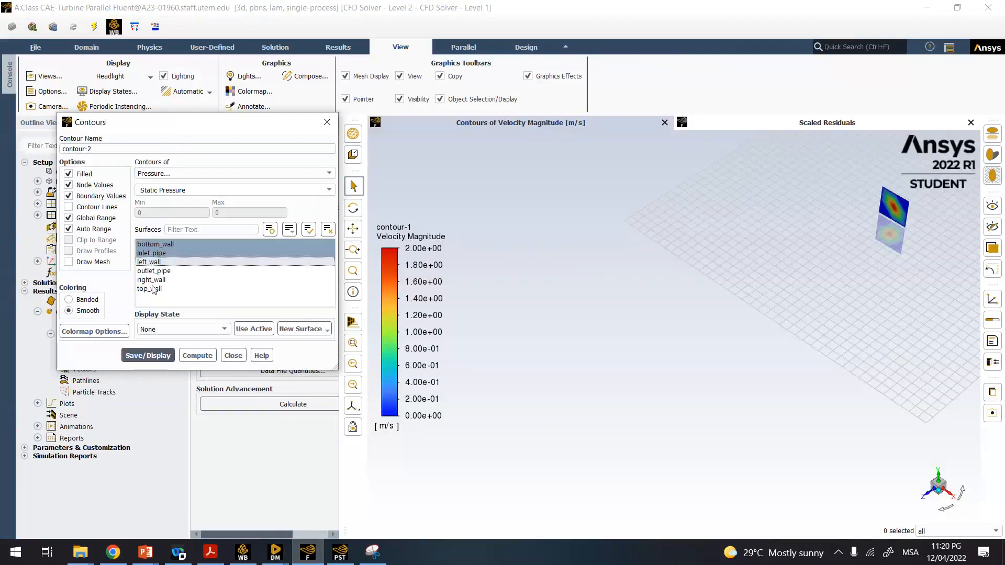
shift+click(152, 289)
click(160, 360)
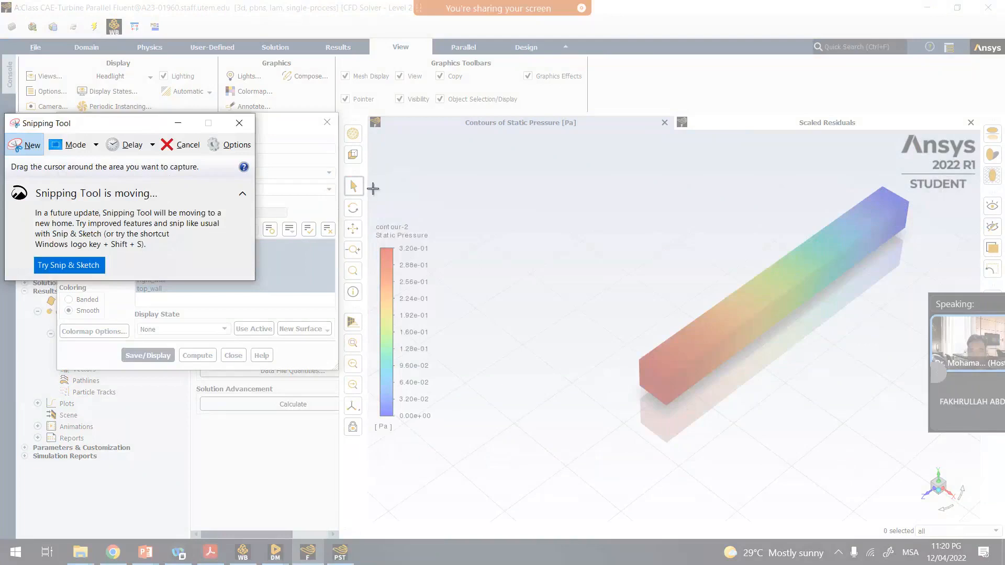
- Capture the pressure contour with its legend in Snipping Tool and paste it into spreadsheet cell D3 in Chrome
drag(372, 188, 924, 464)
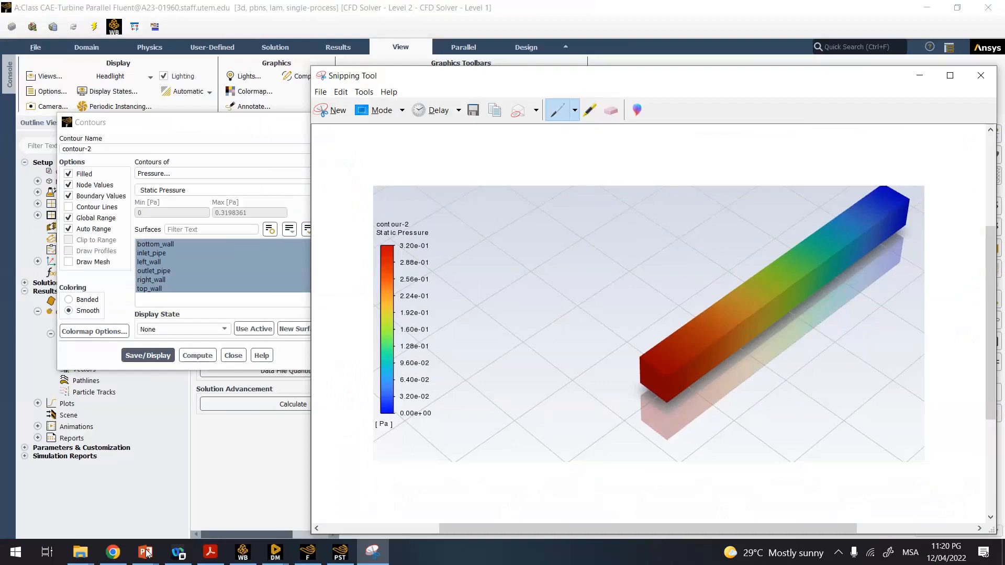
click(113, 552)
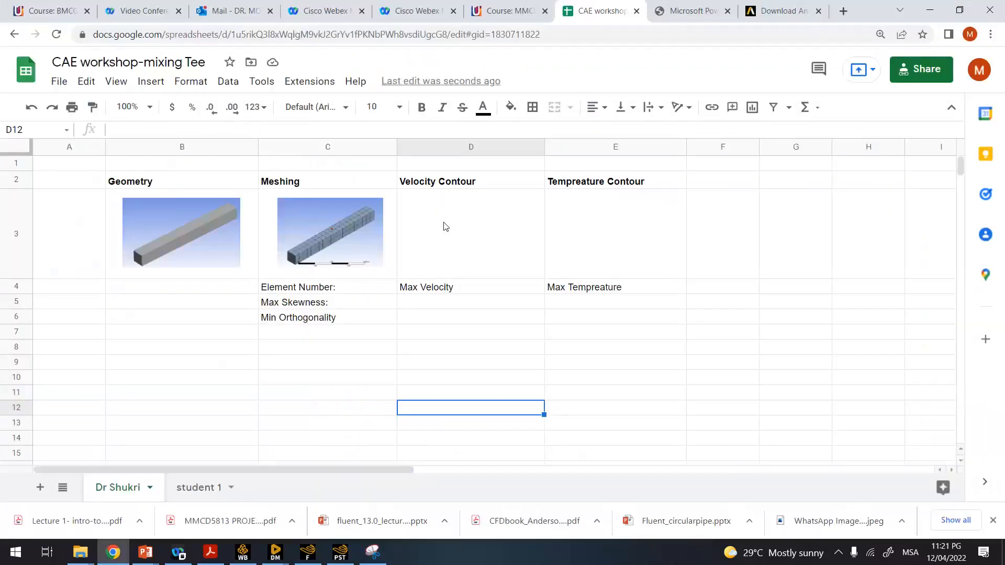
click(461, 209)
right_click(486, 187)
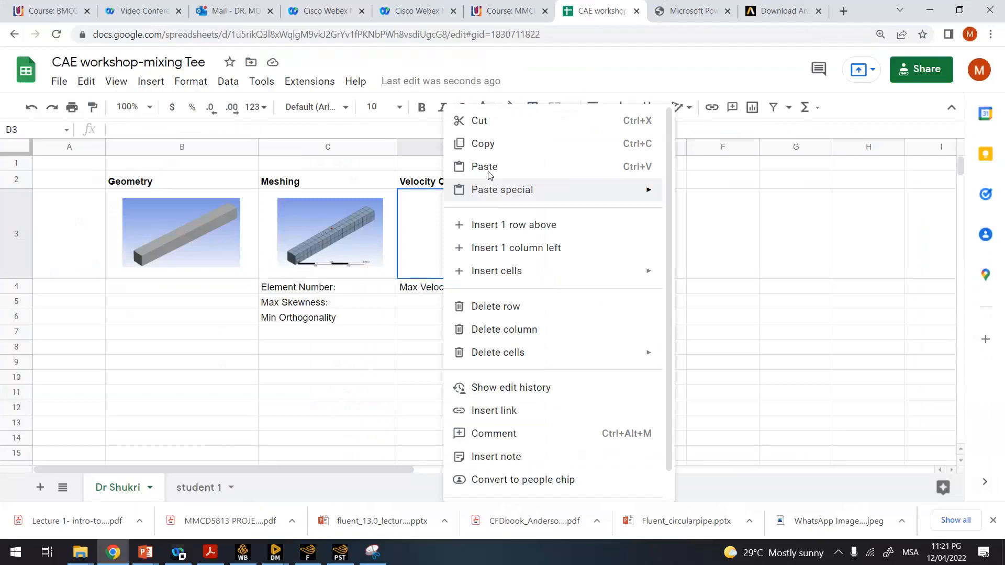
click(485, 166)
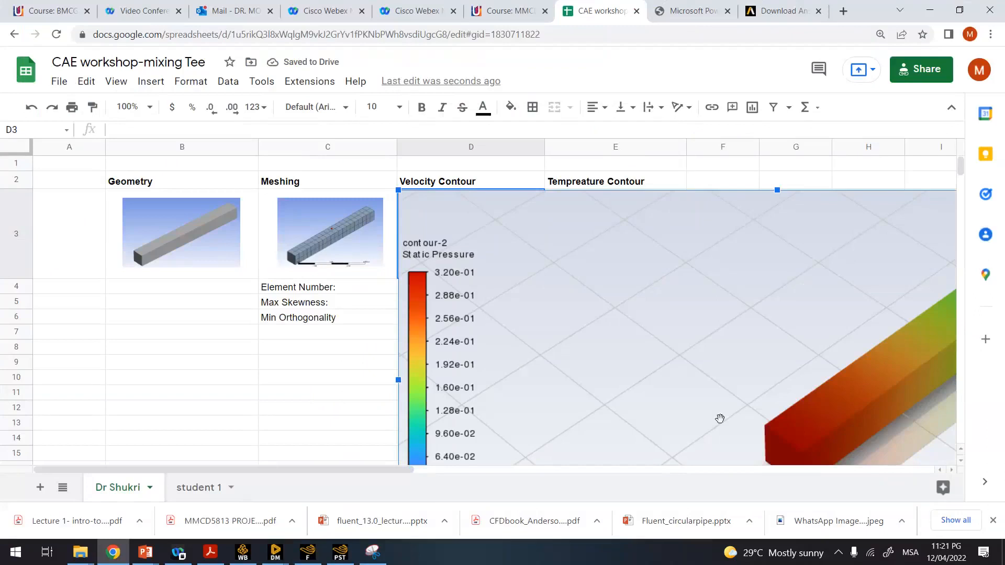
- Shrink the pasted contour picture and position it in cell D3 under Velocity Contour, level with the other pictures
drag(398, 190, 720, 418)
drag(747, 365, 839, 411)
drag(890, 439, 433, 182)
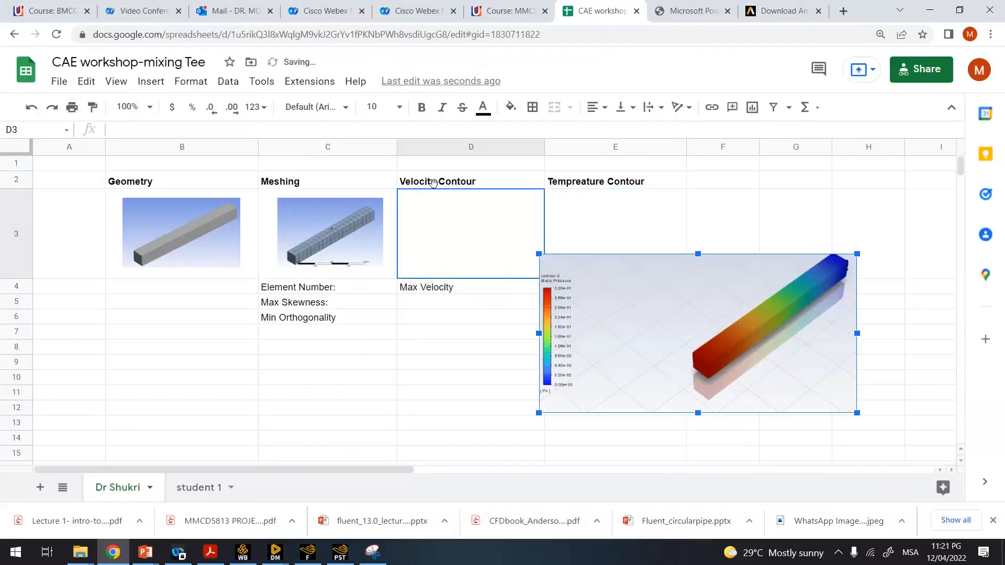
drag(678, 363, 569, 293)
drag(430, 184, 391, 227)
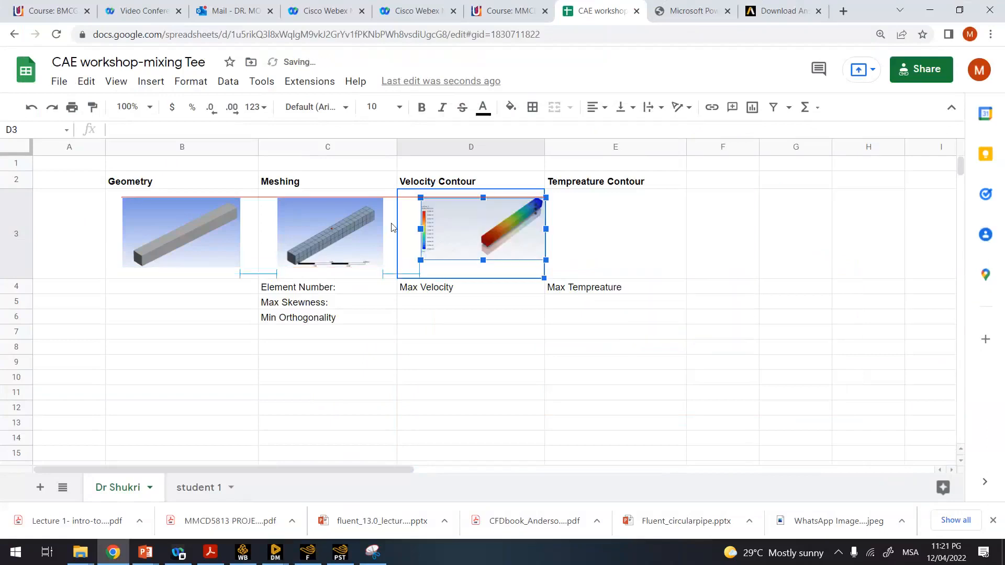
- Change the heading in cell D2 to "pressure Contour"
click(601, 302)
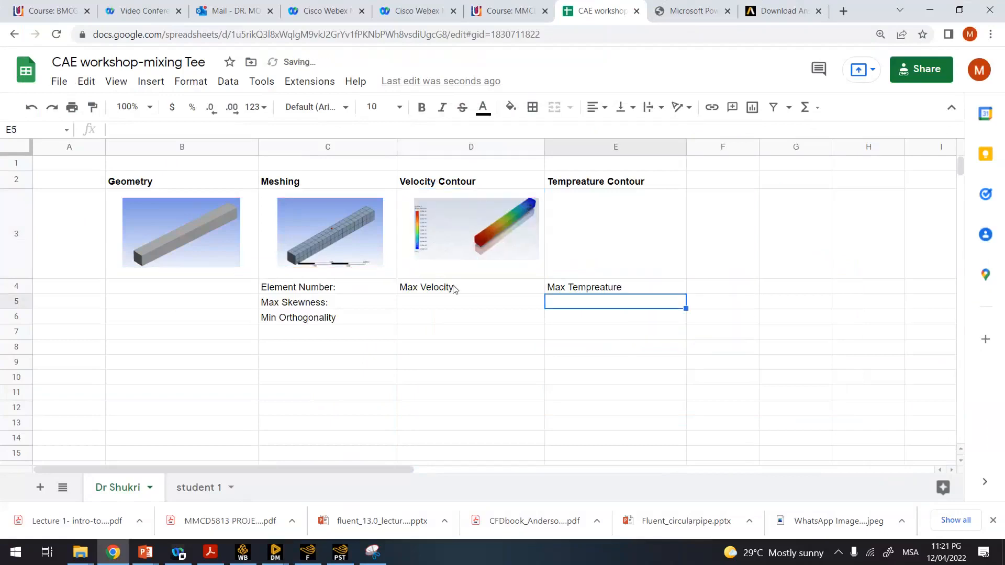
double_click(433, 181)
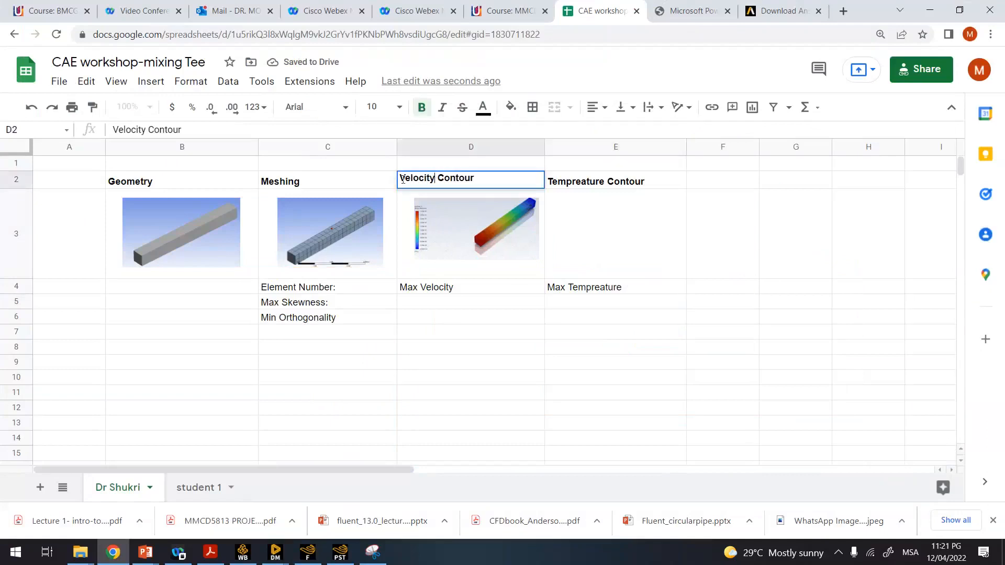
double_click(402, 180)
text(pressure)
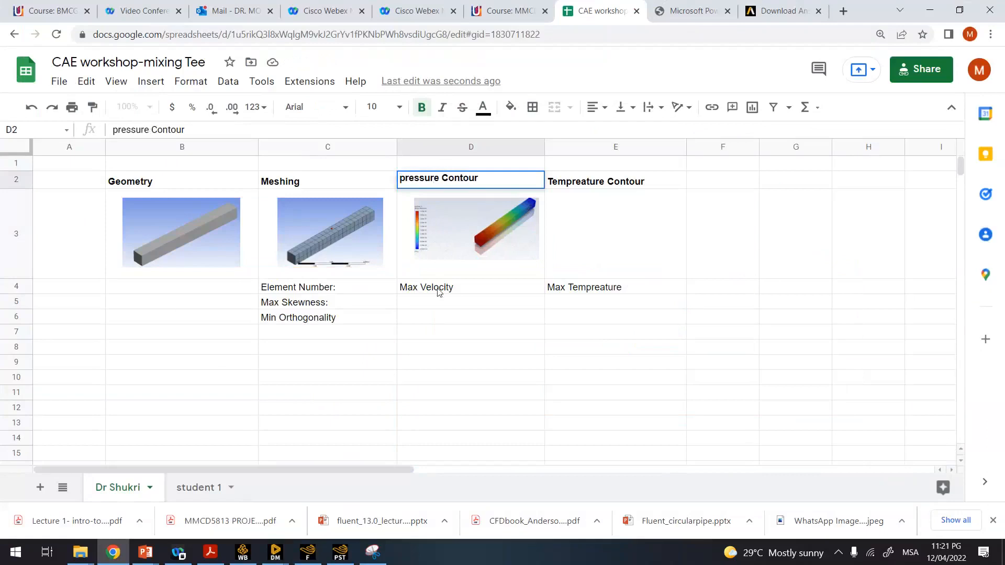
- Change the label in cell D4 to "Max pressure"
click(445, 290)
double_click(446, 290)
drag(452, 290, 421, 292)
text(pressu)
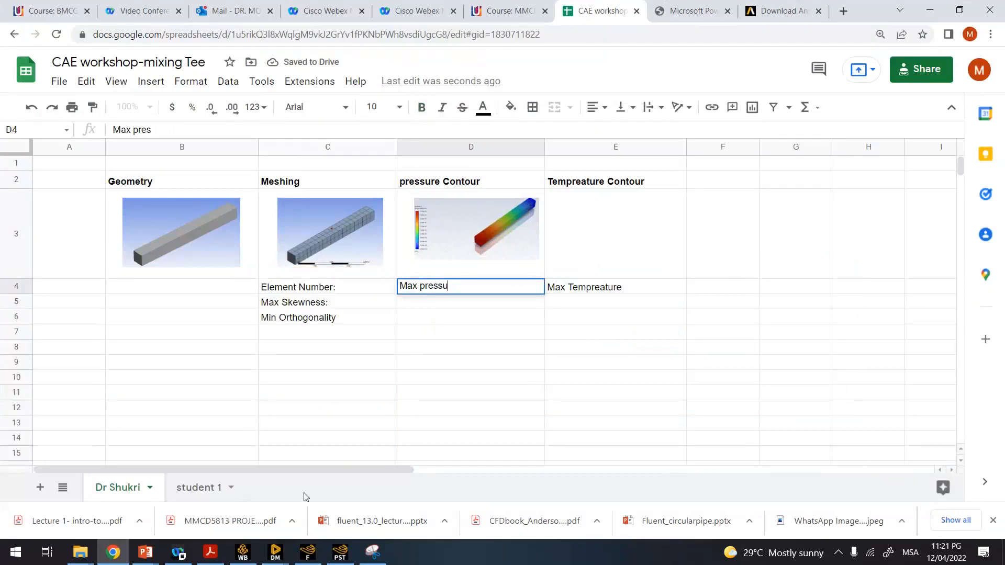
- Check the maximum static pressure on the contour legend in Fluent and complete spreadsheet cell D4 in Chrome with "= 0.32 Pa"
click(340, 552)
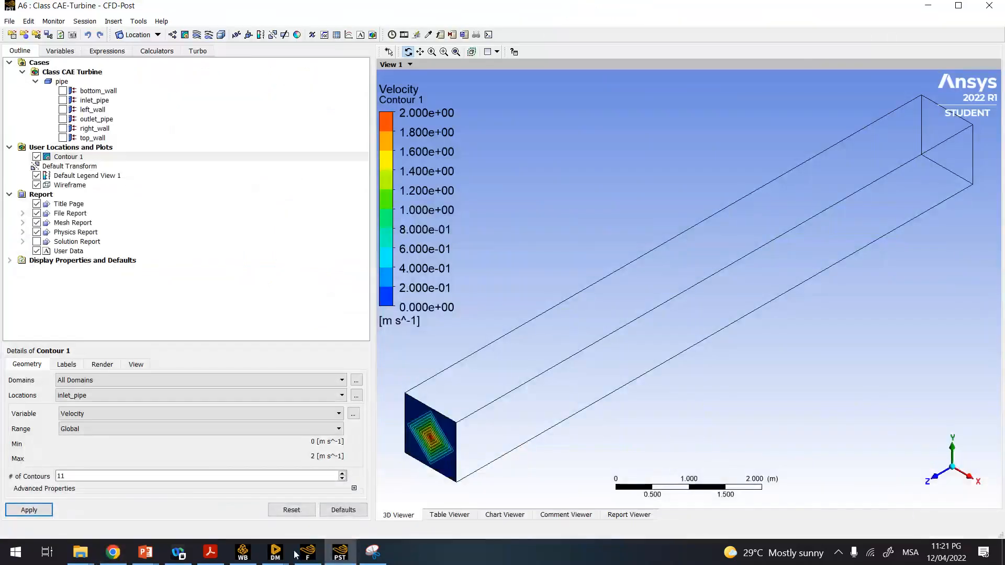
click(308, 552)
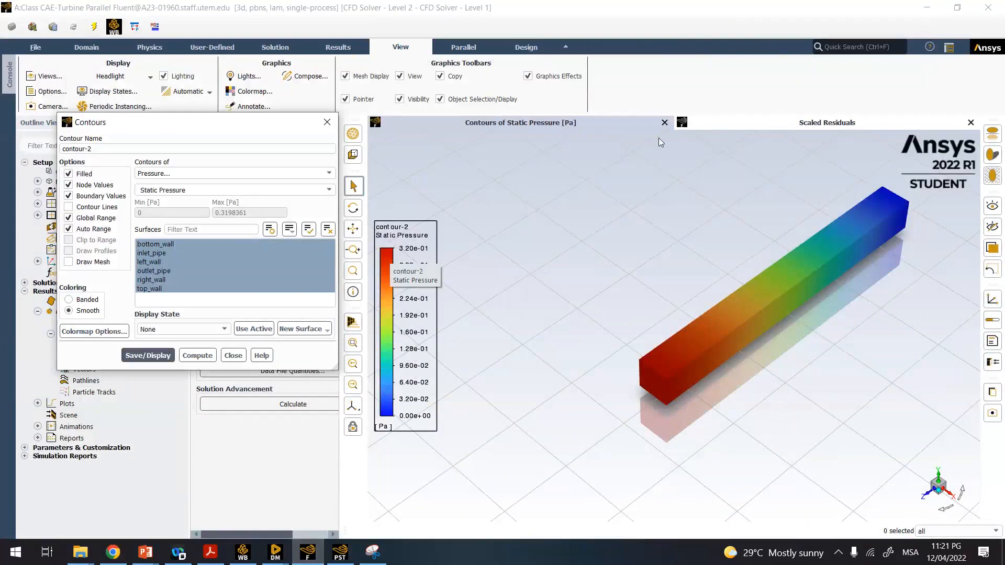
click(936, 14)
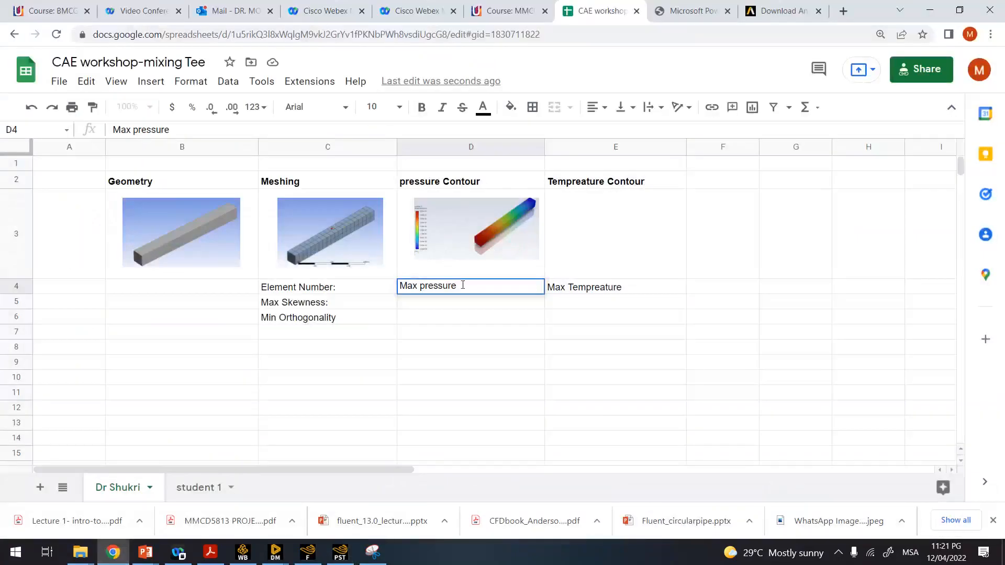
text(= 0.32 Pa)
click(628, 333)
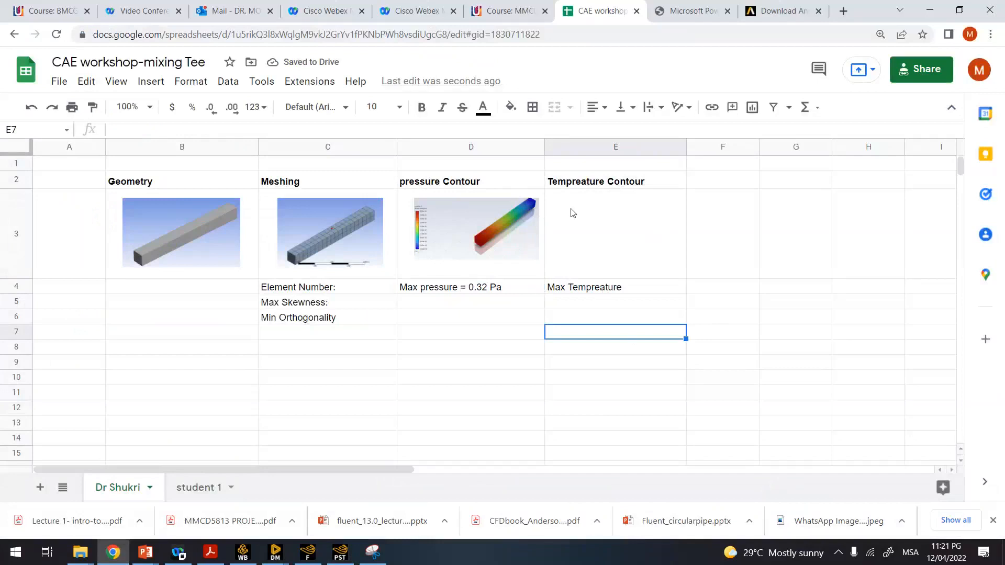
- Open the Element Number cell C4 for editing and look up the element count in the mesh statistics in Ansys Meshing
double_click(321, 289)
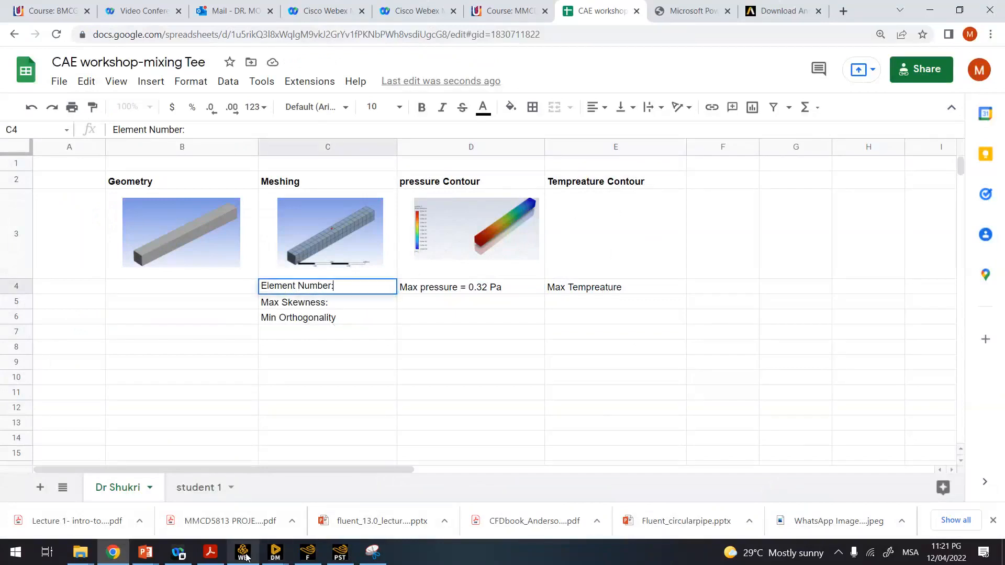
mouse_move(275, 552)
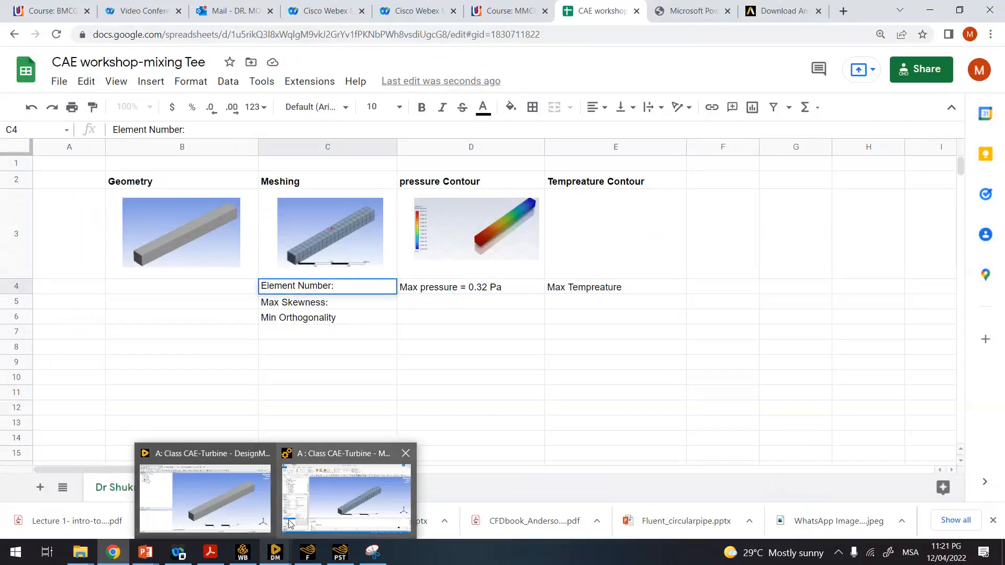
click(289, 523)
scroll(194, 460, down, 1)
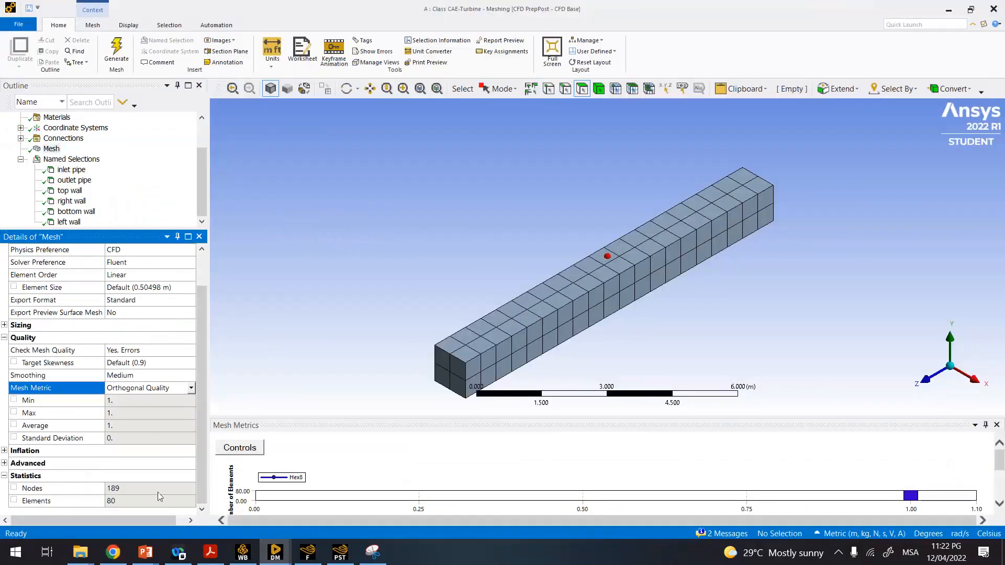
- Switch to the Google Sheets results workbook and enter 80 as the Element Number under Meshing
click(947, 10)
text(80)
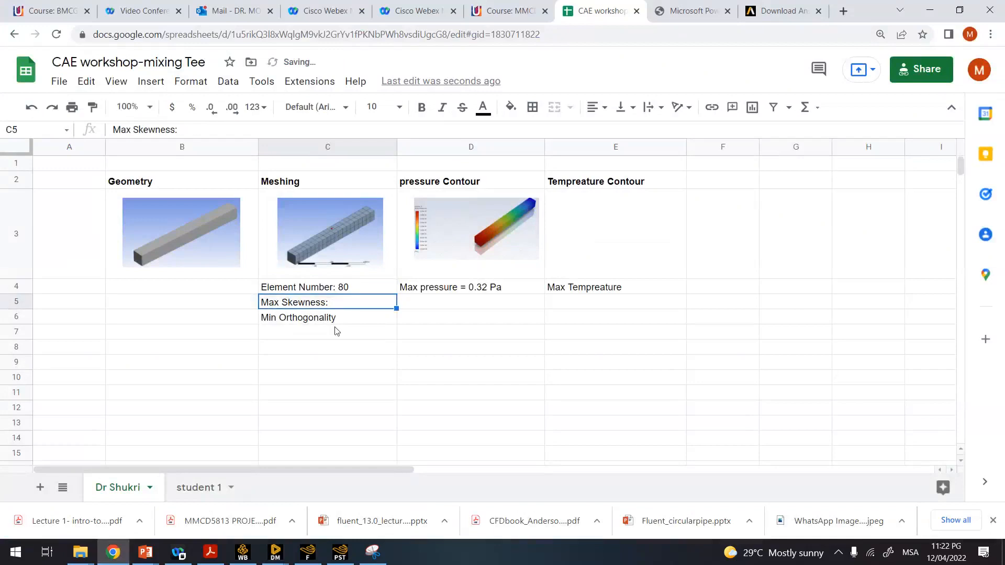
key(Return)
- Switch to Ansys Meshing and set the Mesh Metric to Skewness
mouse_move(276, 552)
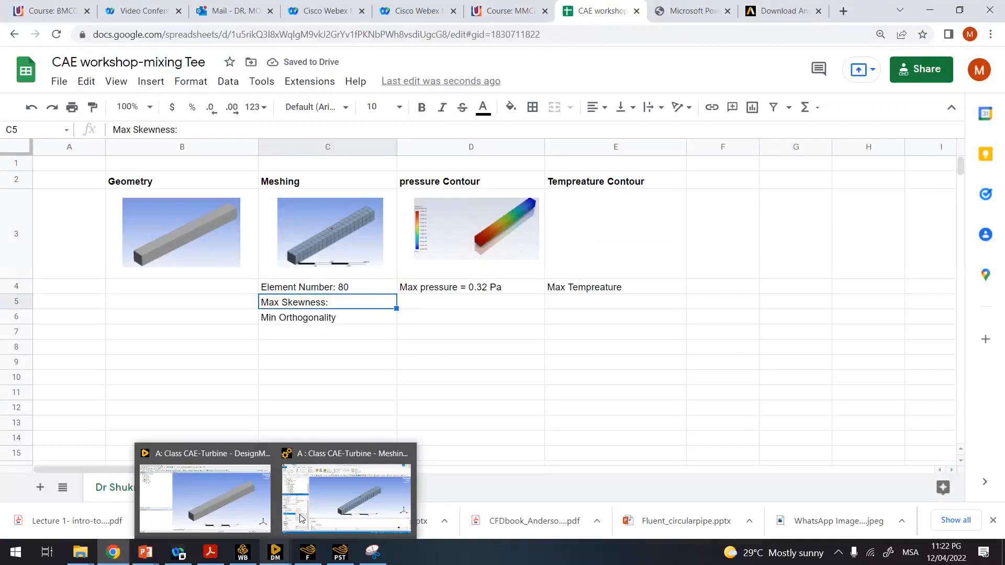
click(300, 518)
click(191, 387)
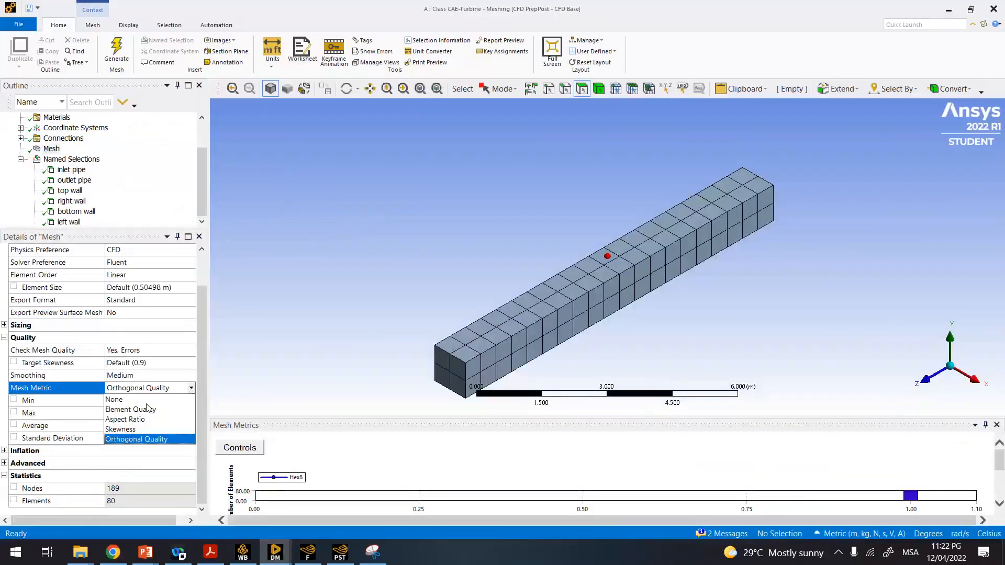
click(125, 429)
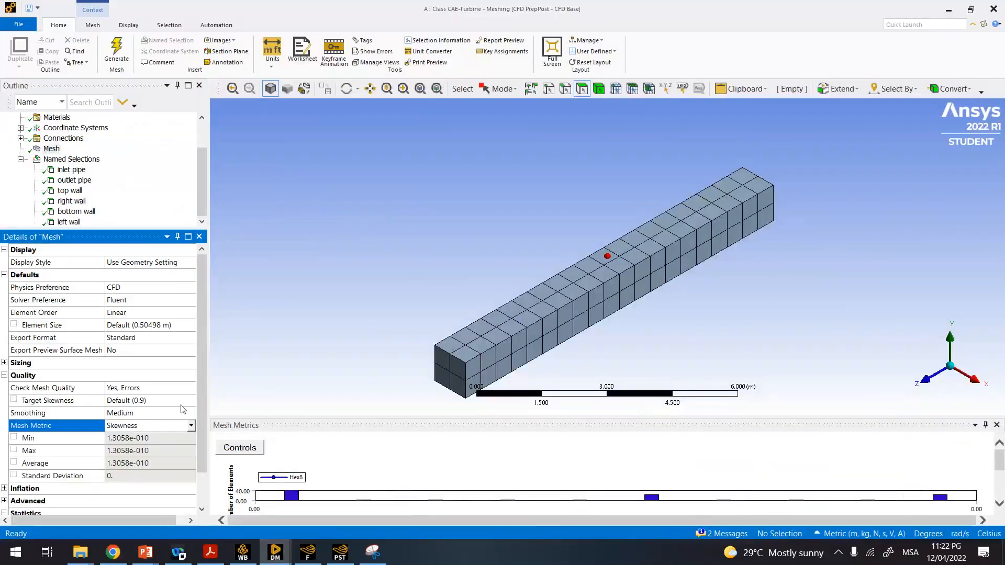
- Return to the Google Sheets workbook and add 1.3e-10 to the Max Skewness entry
click(946, 8)
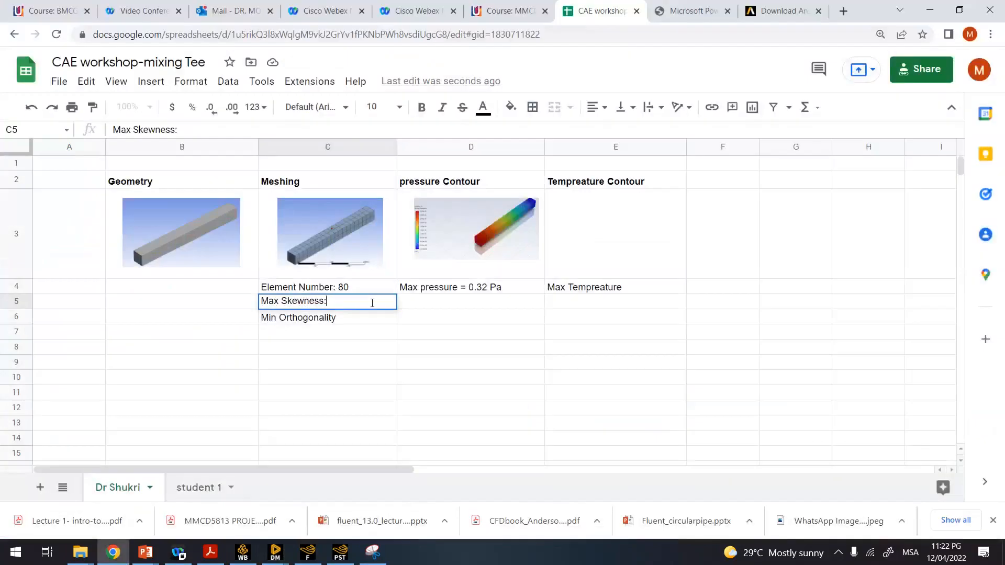
text(.)
key(BackSpace)
text(1.3e-10)
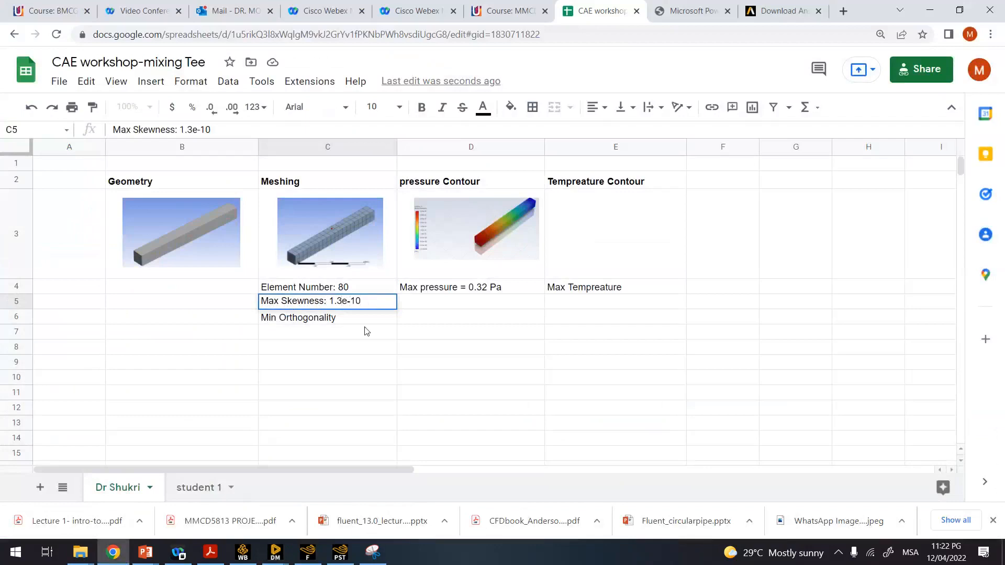
- Complete the Min Orthogonality entry in the Meshing column with = 1
double_click(357, 318)
text(= 1)
click(388, 361)
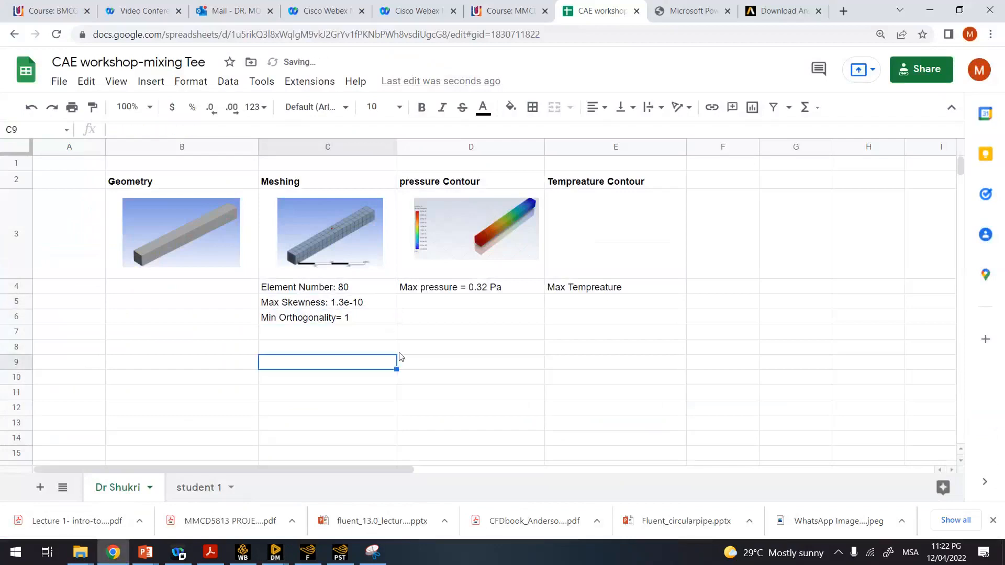
click(410, 347)
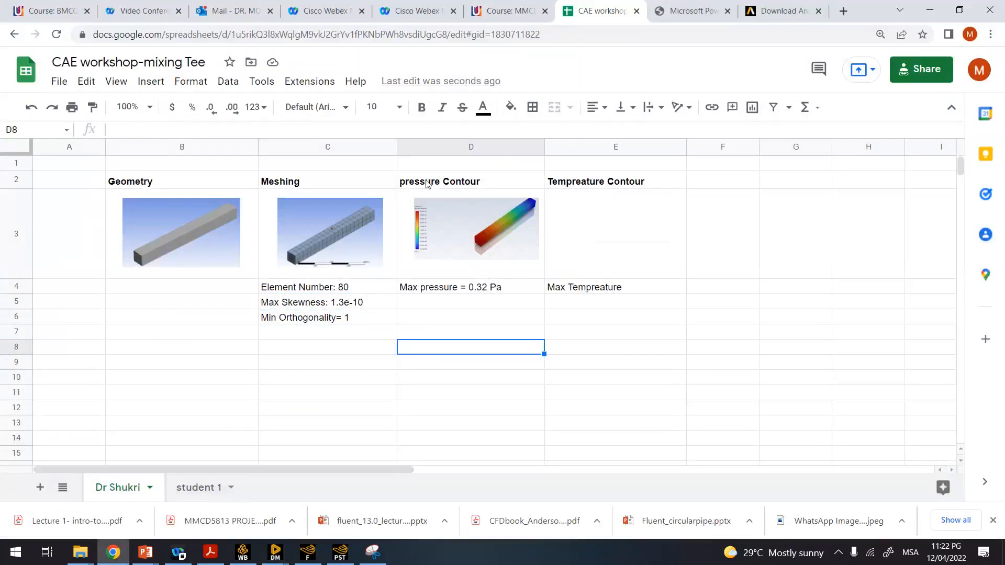
- Change the heading in cell D2 to Velocity Contour
double_click(407, 181)
drag(408, 180, 398, 186)
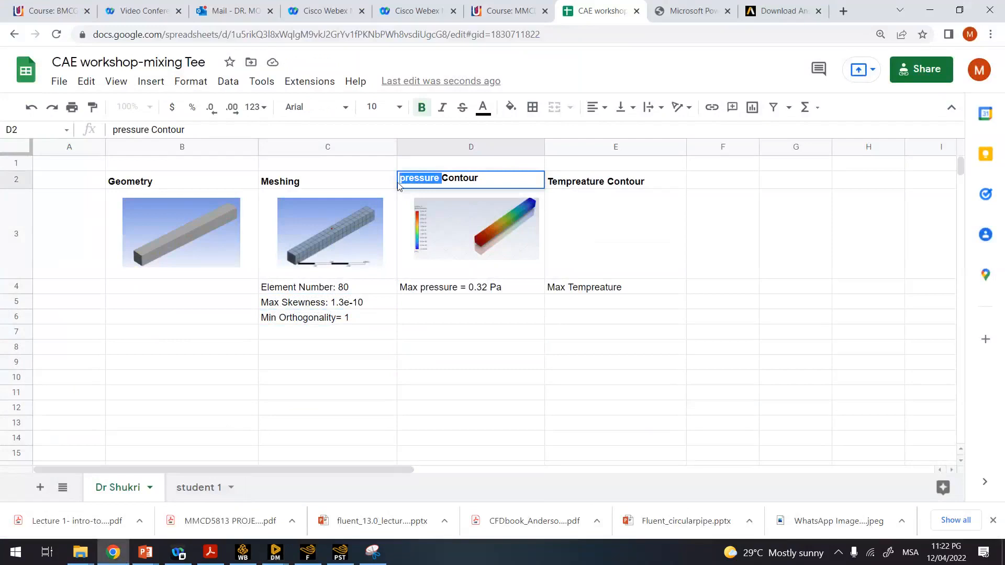
text(Velocity)
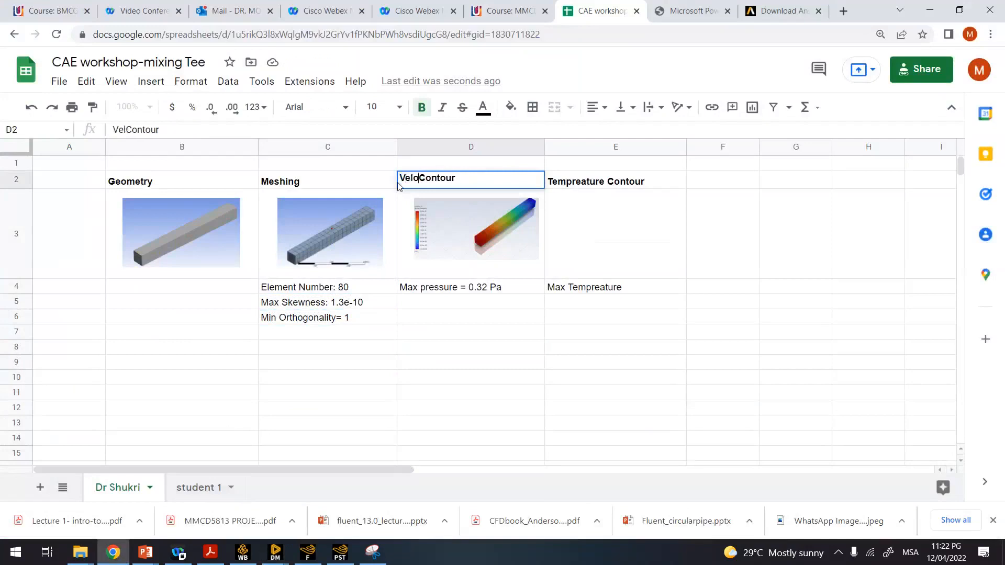
click(587, 307)
- Duplicate the current results sheet within the same workbook
right_click(124, 495)
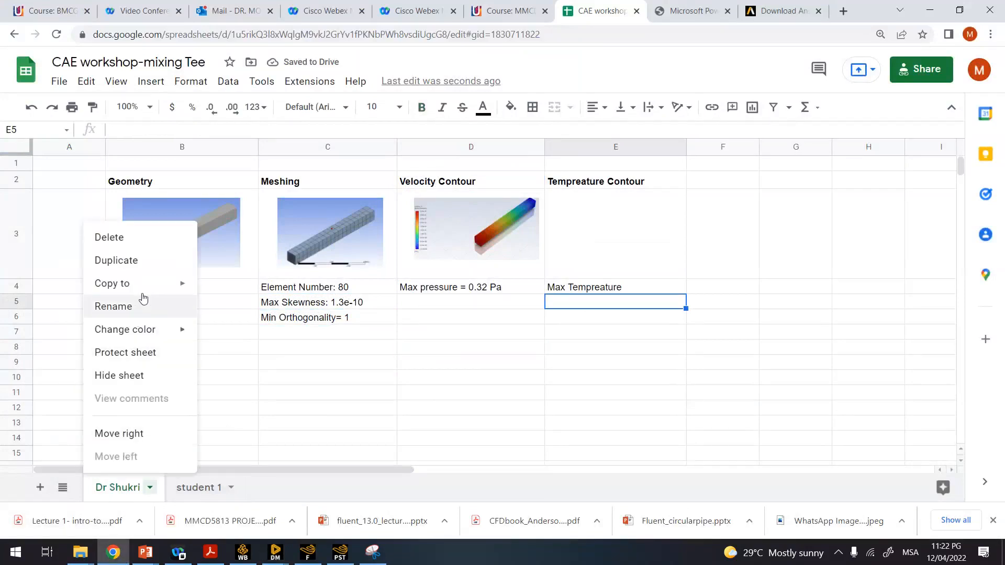
mouse_move(146, 293)
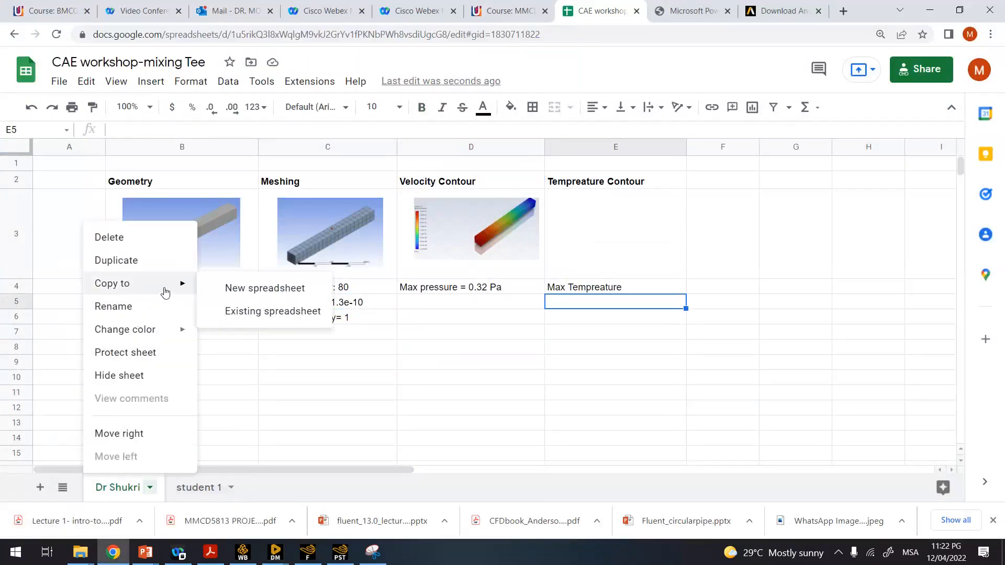
click(158, 259)
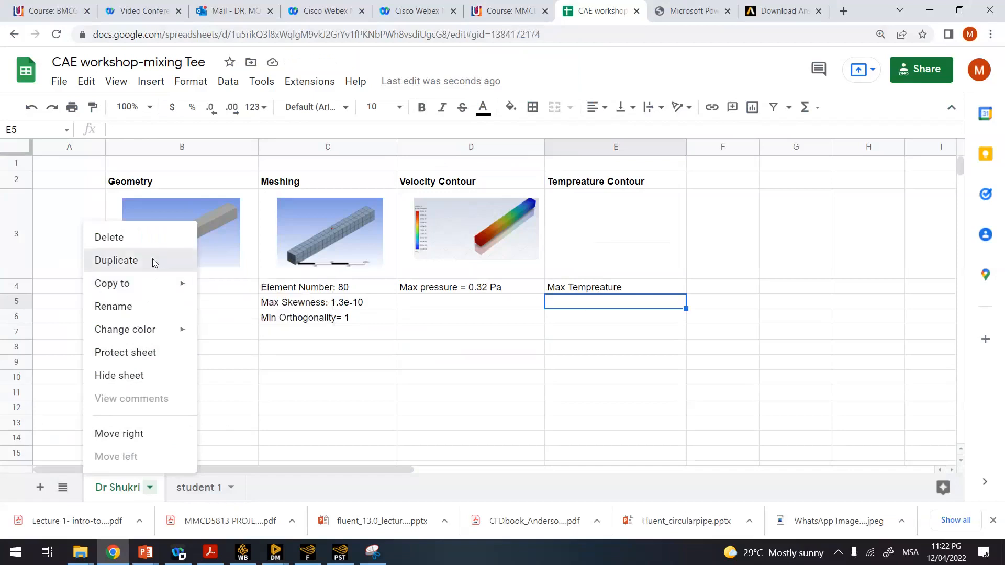
click(152, 261)
- Rename the duplicated sheet as Student 2
double_click(218, 488)
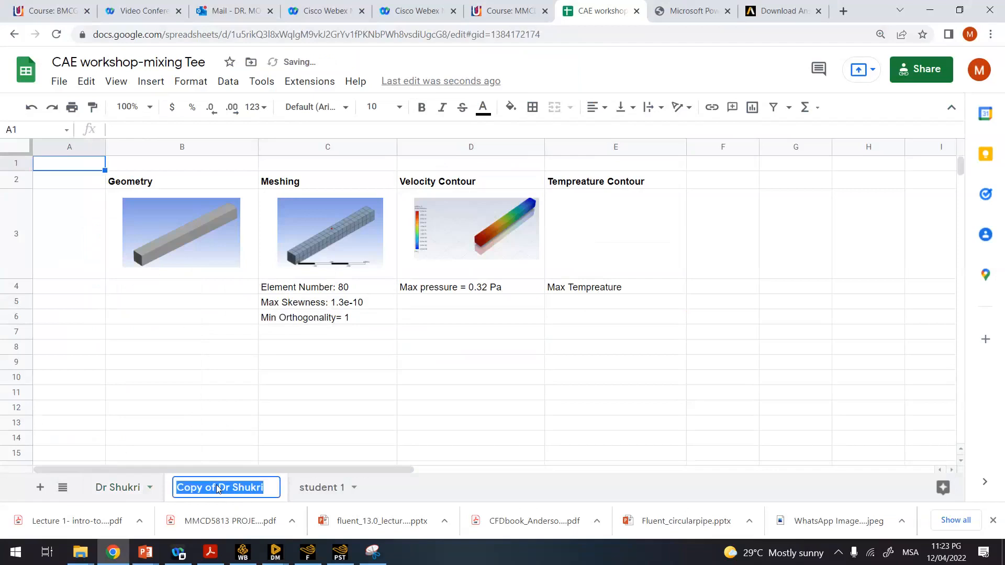
text(Student 1)
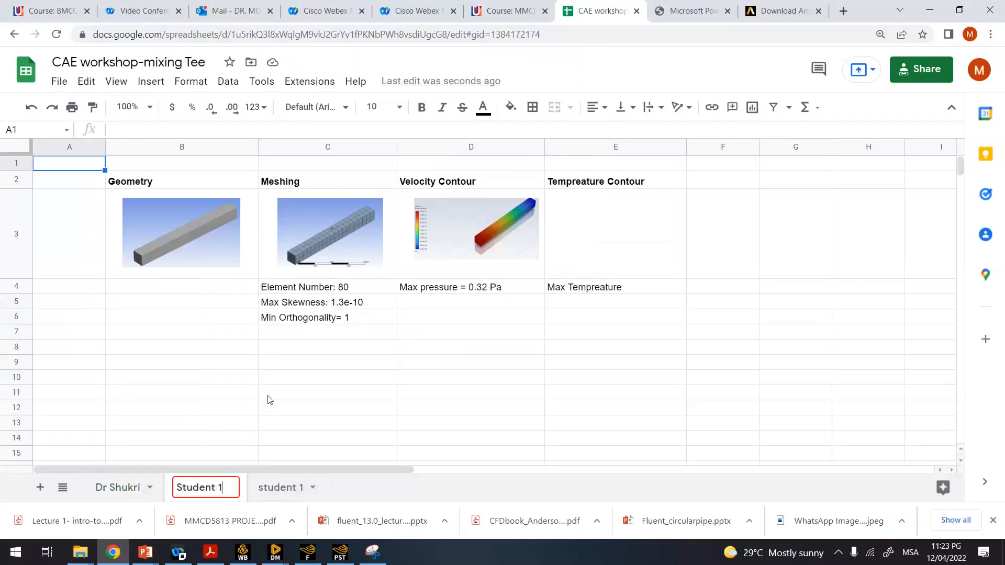
click(252, 383)
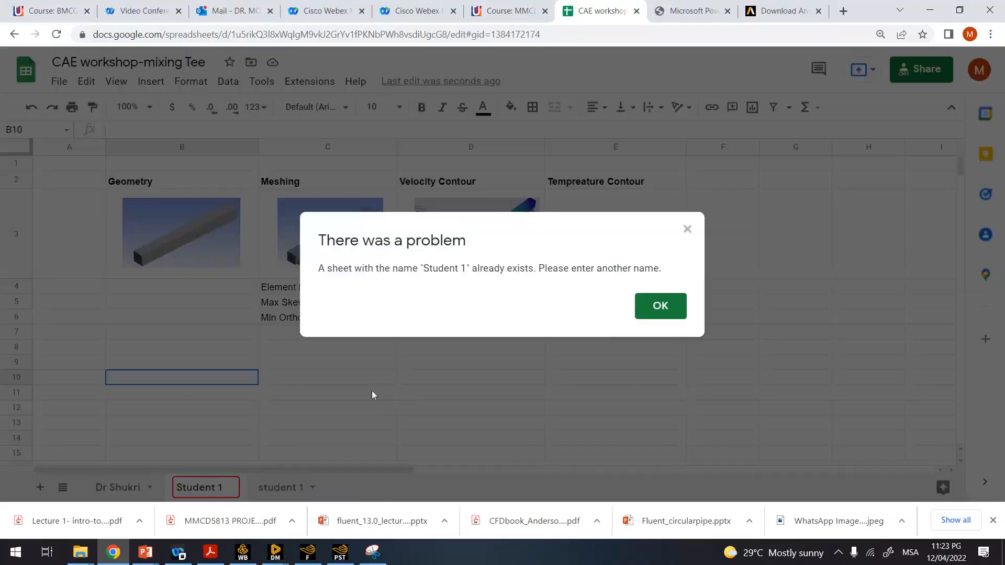
click(645, 306)
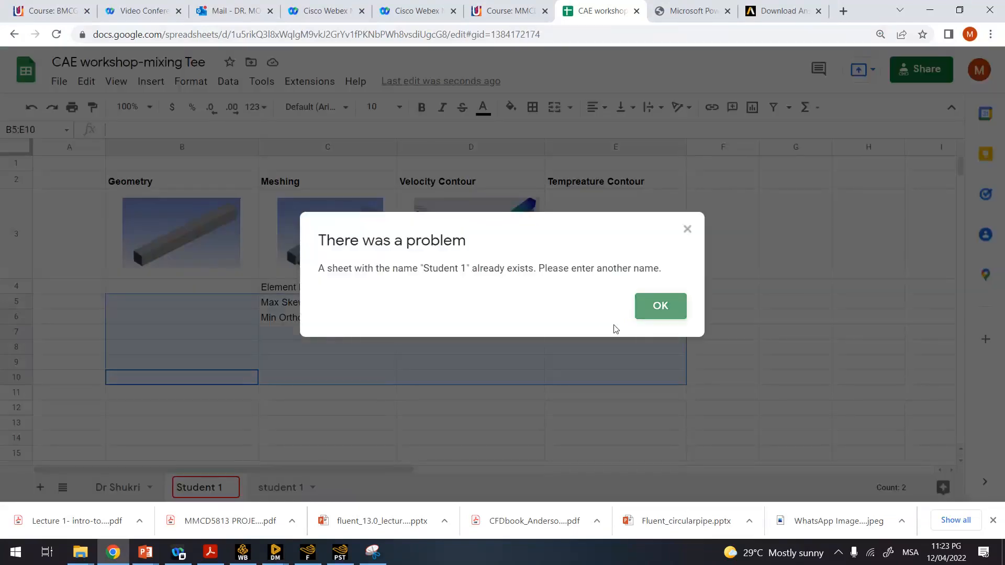
click(221, 489)
key(BackSpace)
text(2)
click(321, 437)
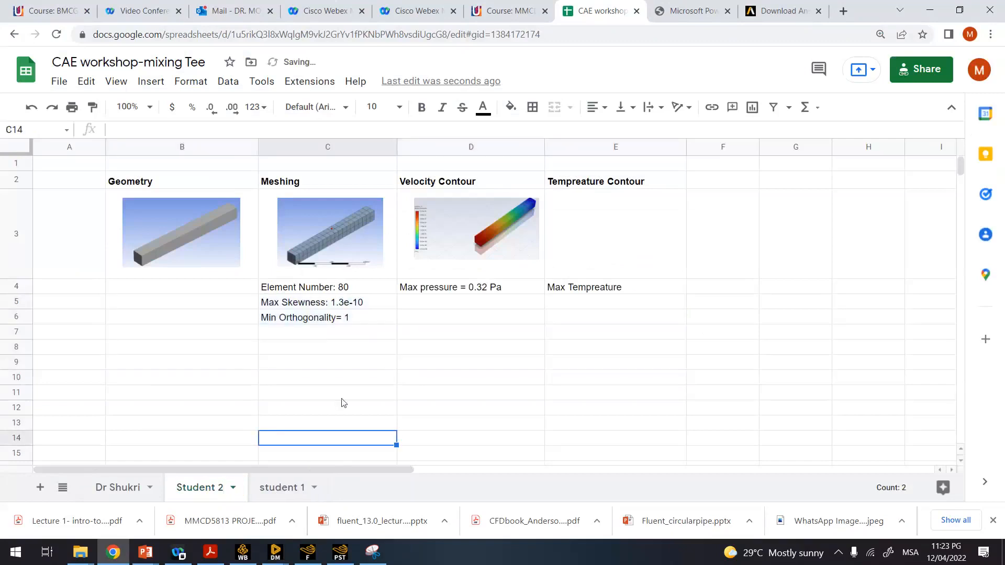
click(342, 399)
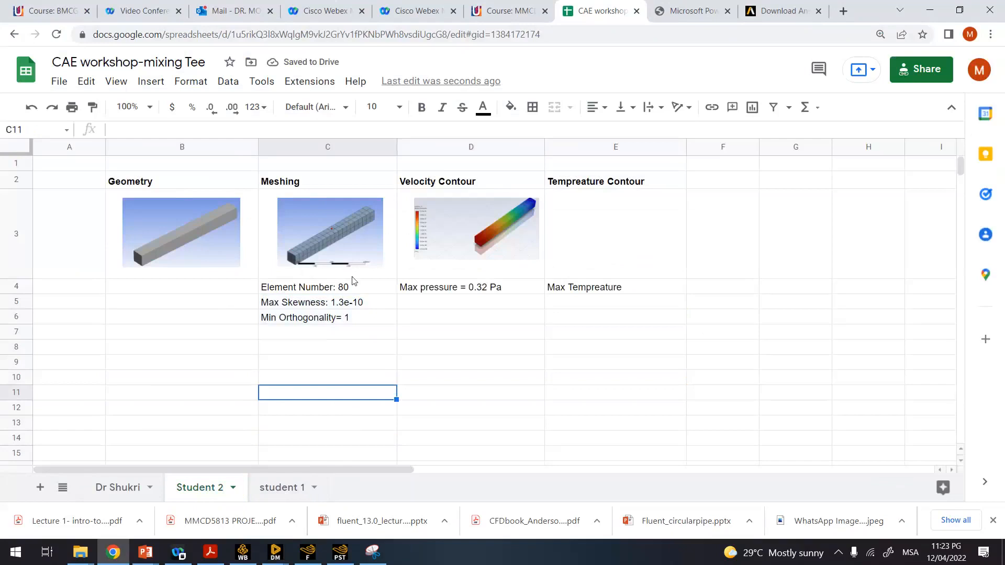
click(444, 336)
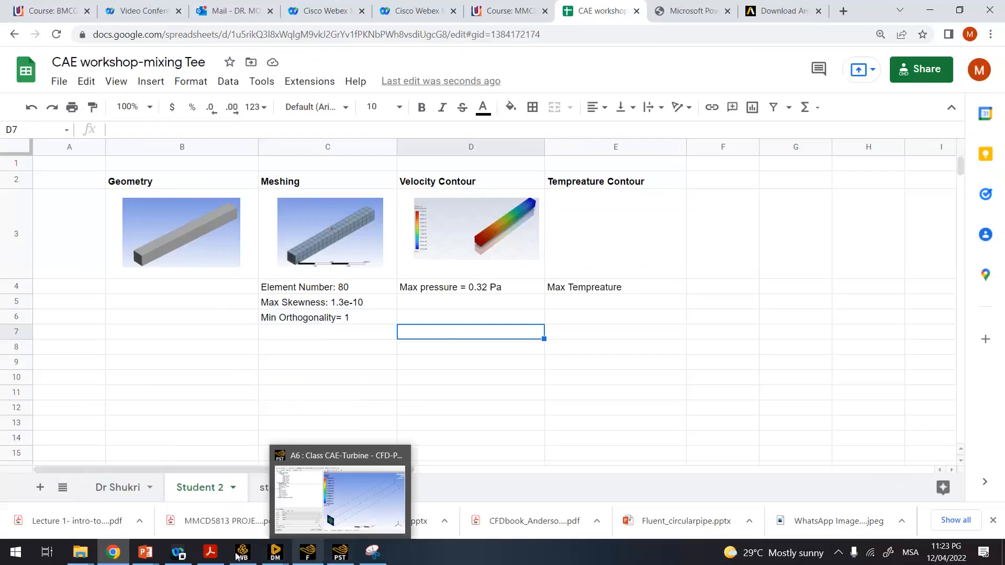
mouse_move(215, 556)
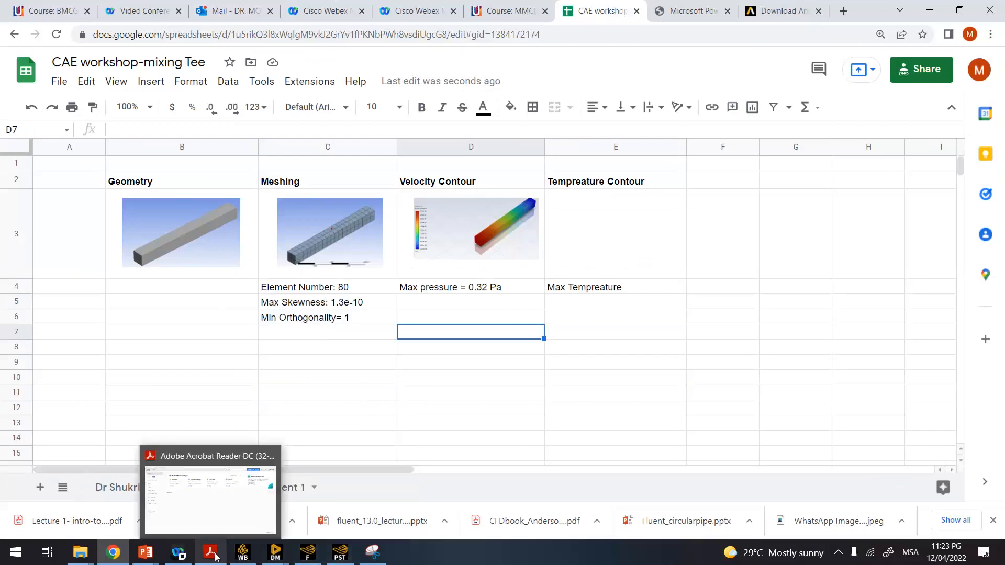
mouse_move(114, 552)
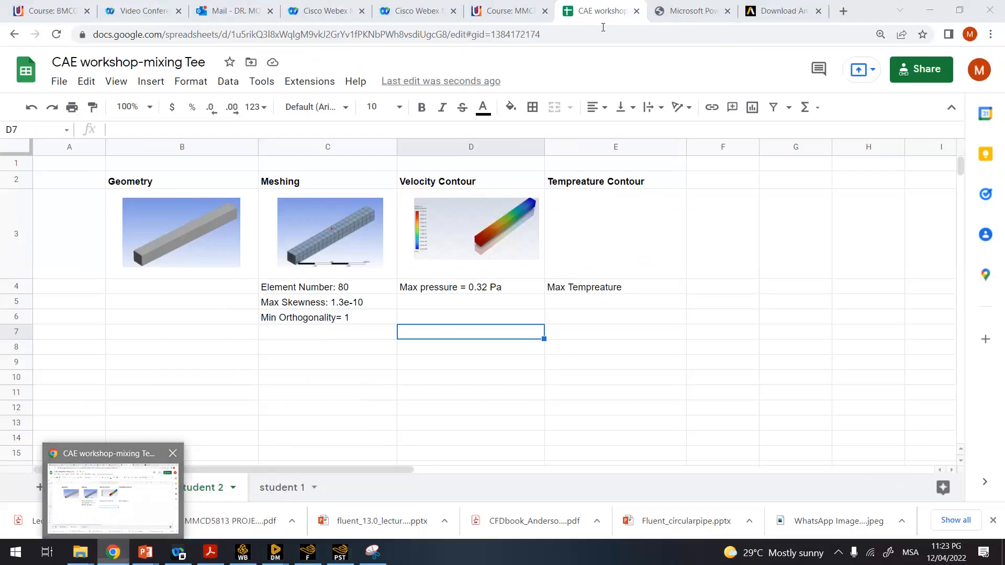
- Switch to the MMCD5813 course page and open the Workshop 1a - DesignModeler Basics document
click(691, 10)
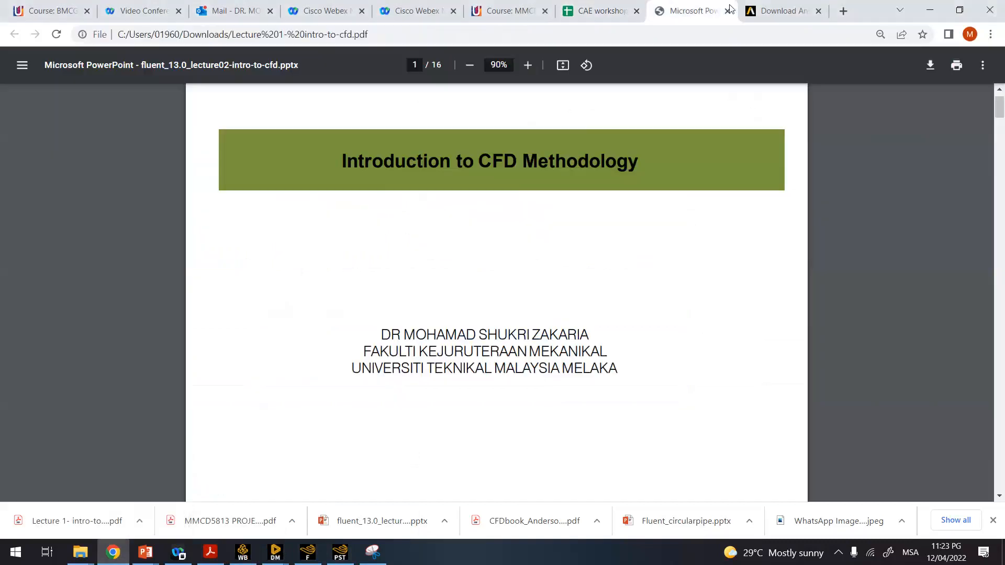
click(967, 12)
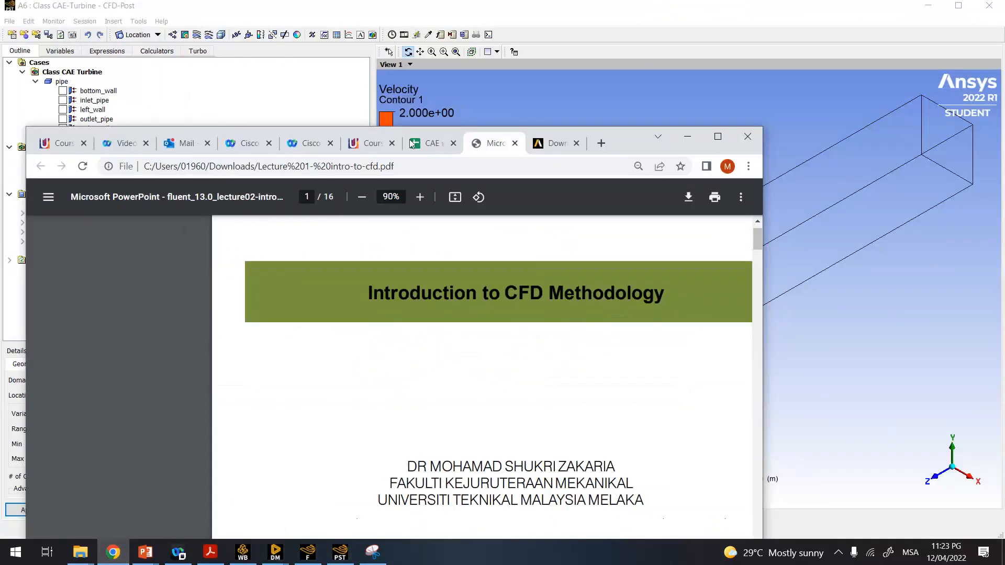
click(370, 144)
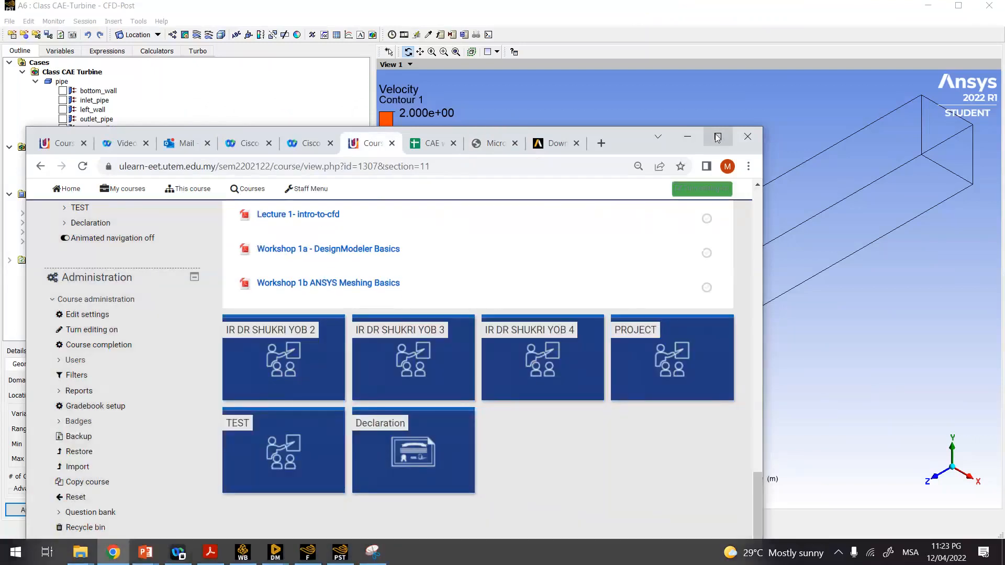
click(717, 137)
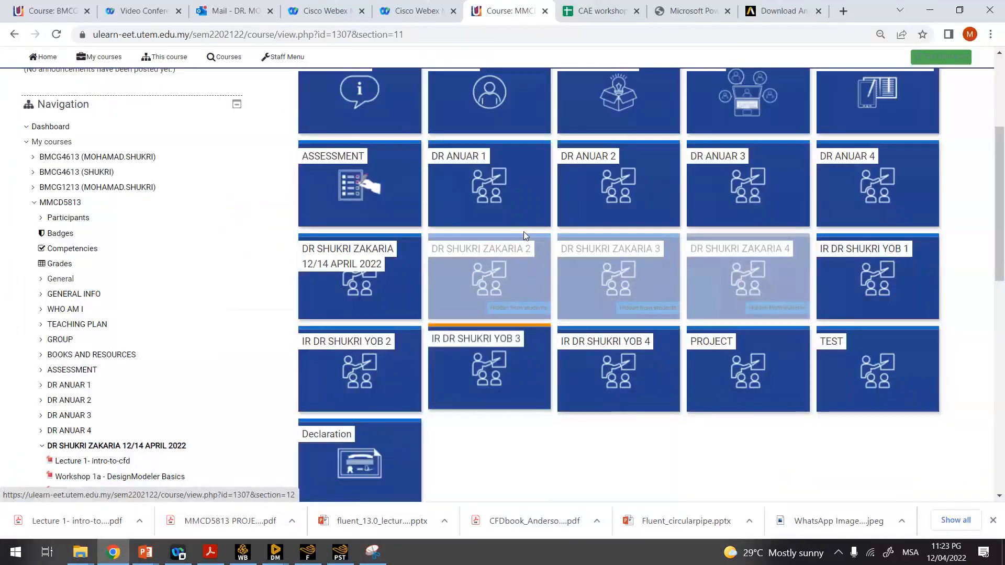
click(523, 233)
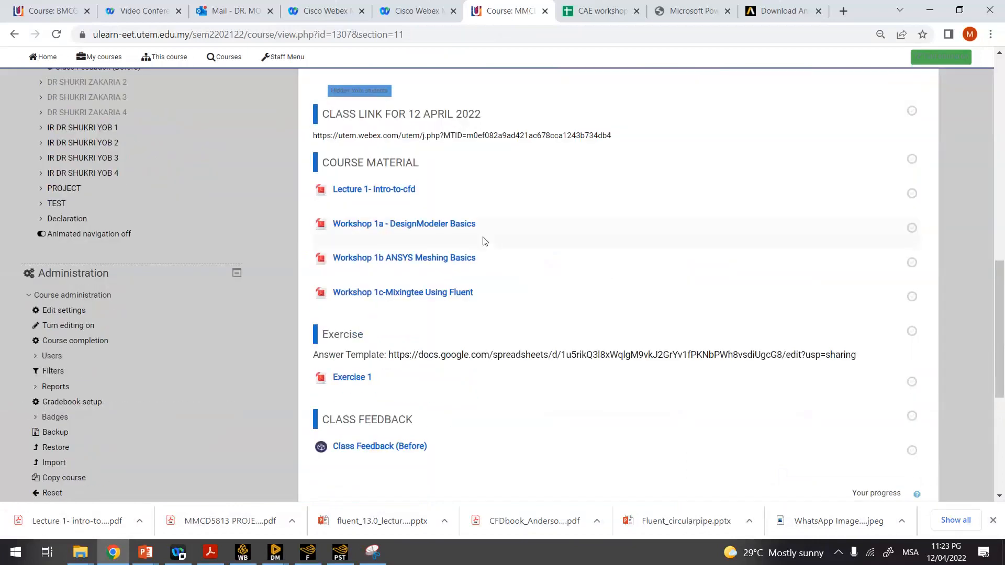
scroll(428, 176, down, 1)
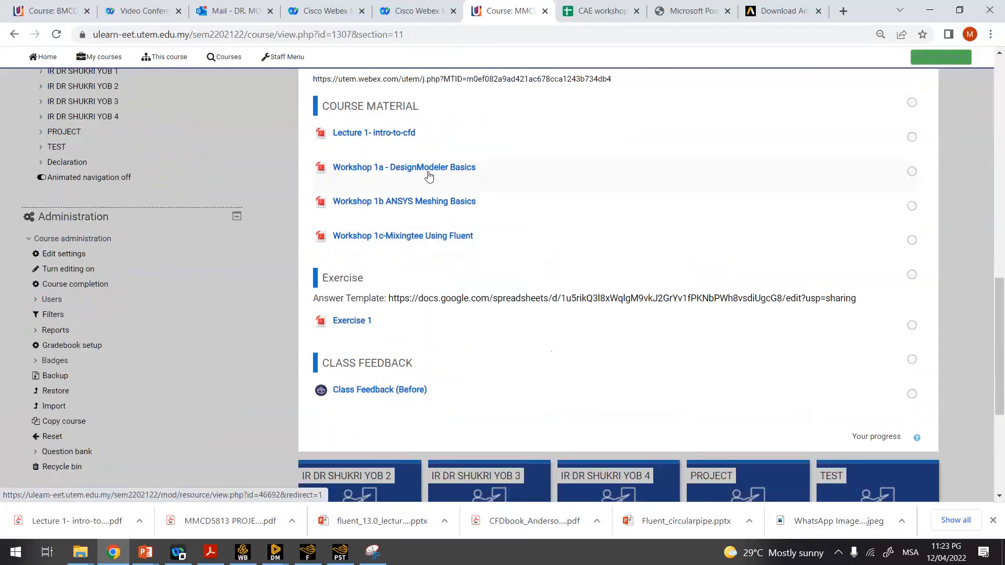
click(428, 173)
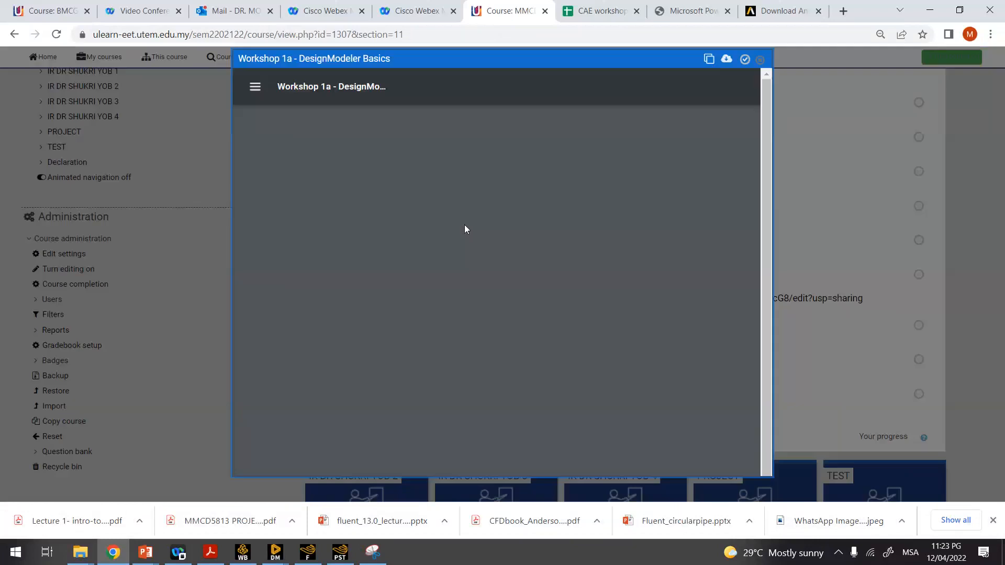
- Review the workshop's slides on the mixing tee goal, project startup, geometry planning and sketch creation
scroll(478, 256, down, 5)
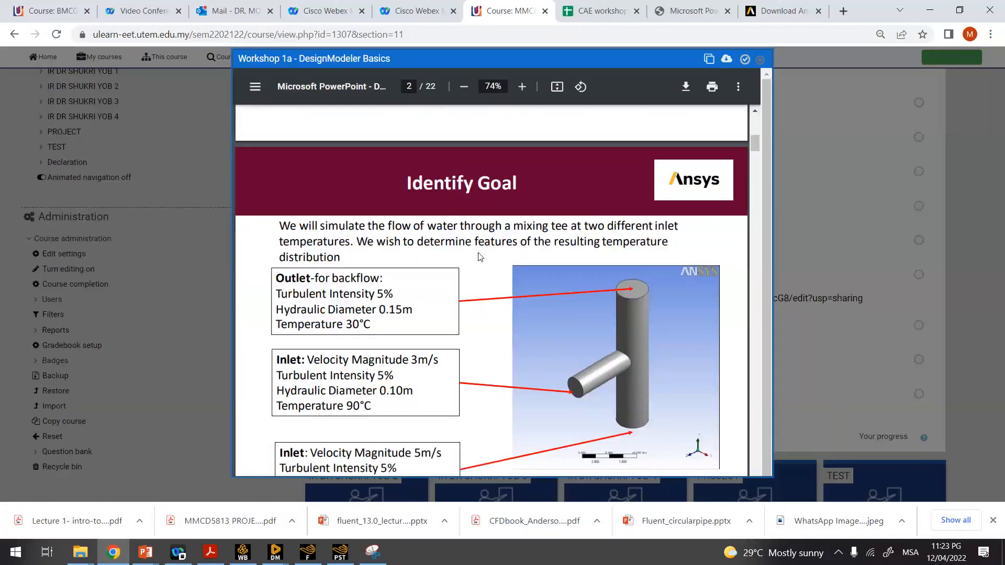
scroll(478, 256, down, 5)
scroll(478, 256, down, 5)
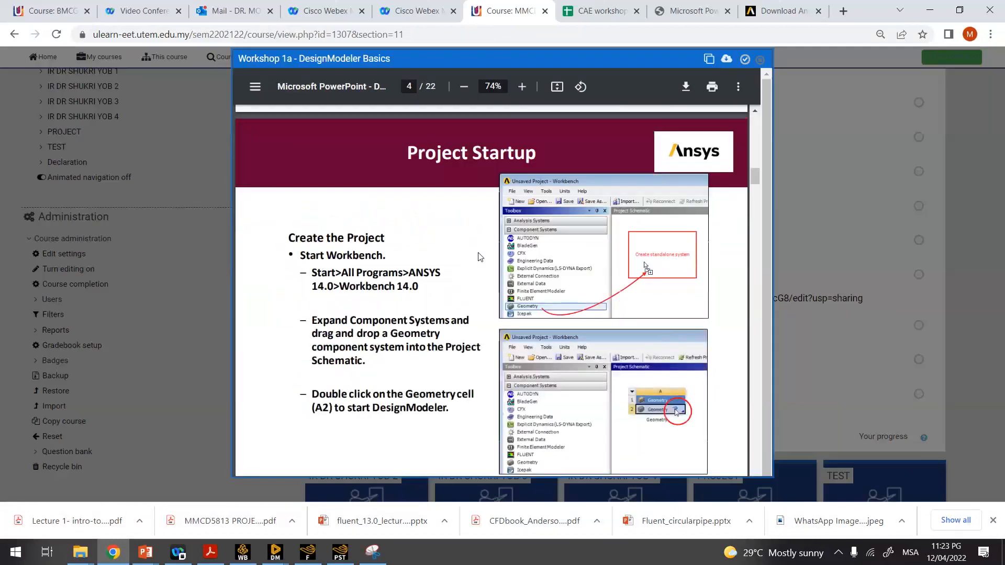
scroll(480, 257, down, 5)
scroll(480, 257, down, 5)
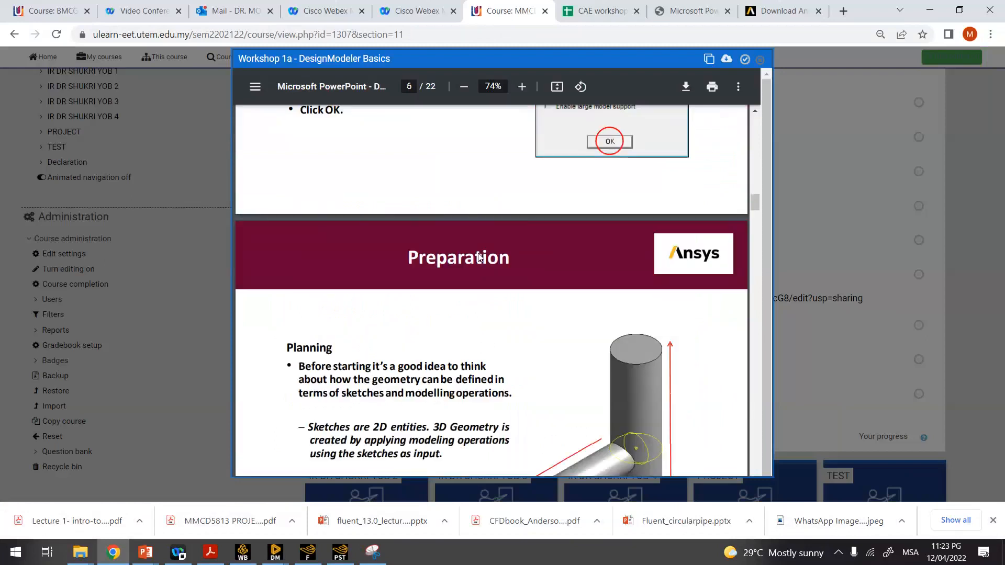
scroll(483, 251, down, 5)
scroll(483, 250, down, 5)
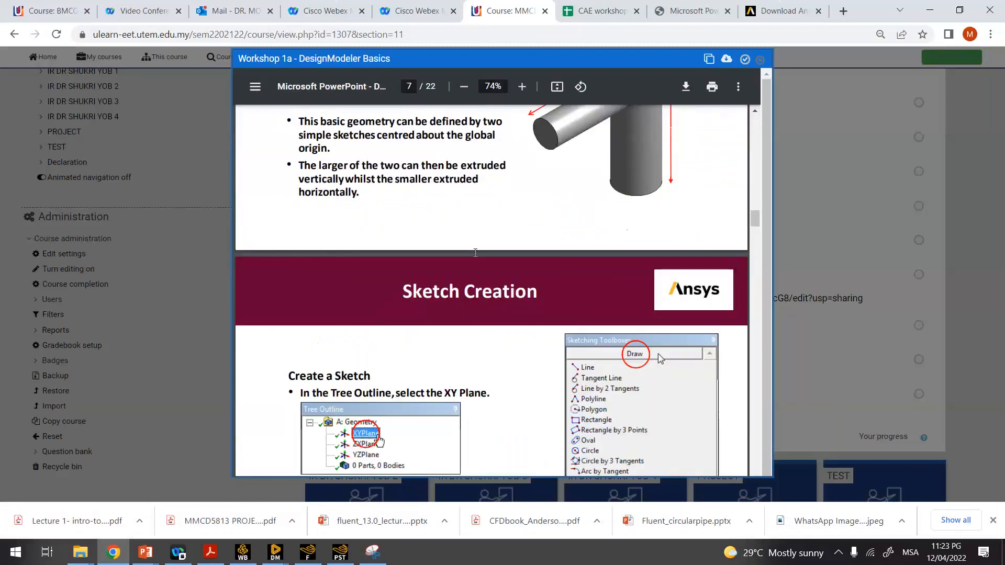
scroll(475, 253, down, 1)
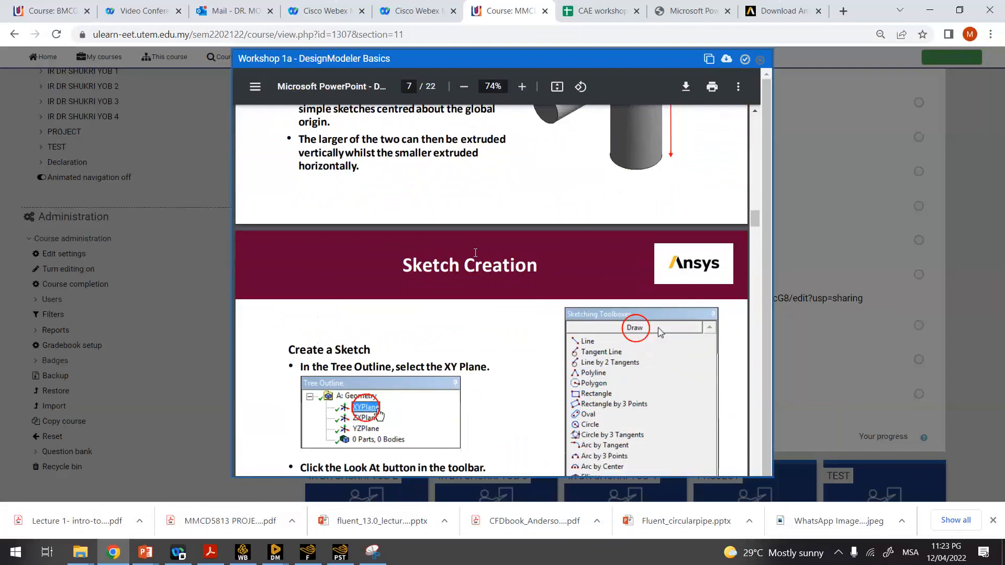
scroll(439, 265, up, 3)
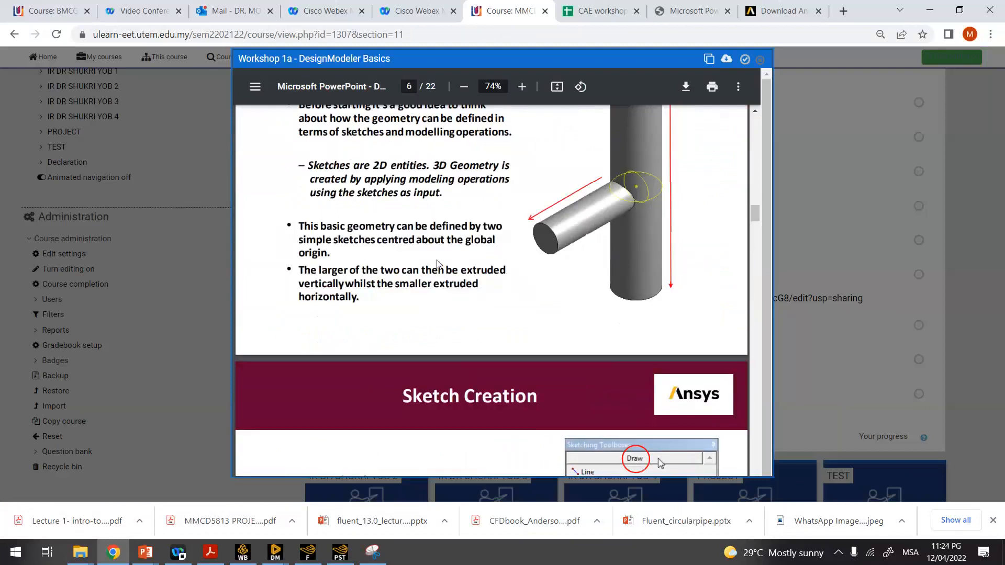
- Revisit the Preparation slide and the slides on starting the DesignModeler session and setting units
scroll(438, 264, up, 3)
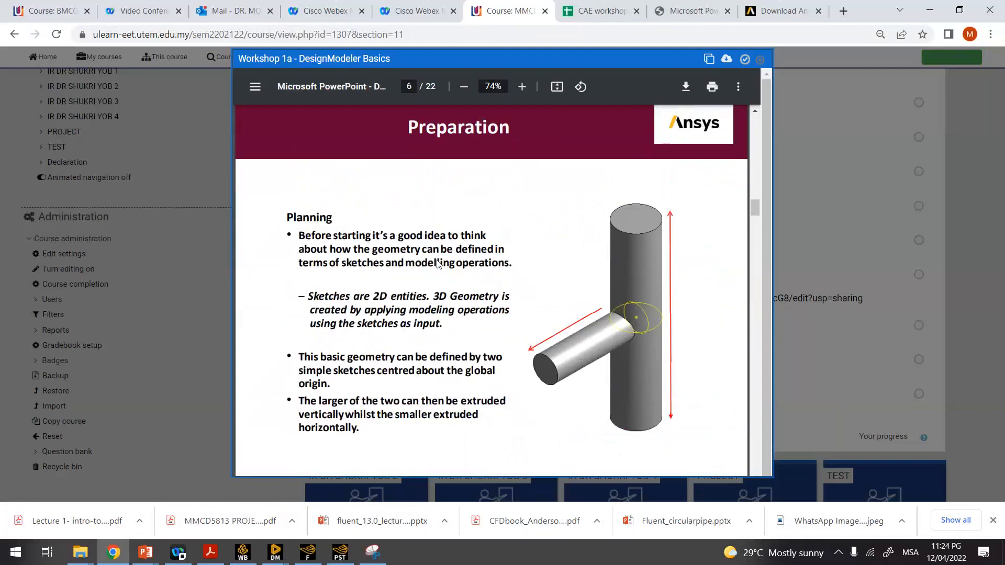
scroll(466, 291, up, 3)
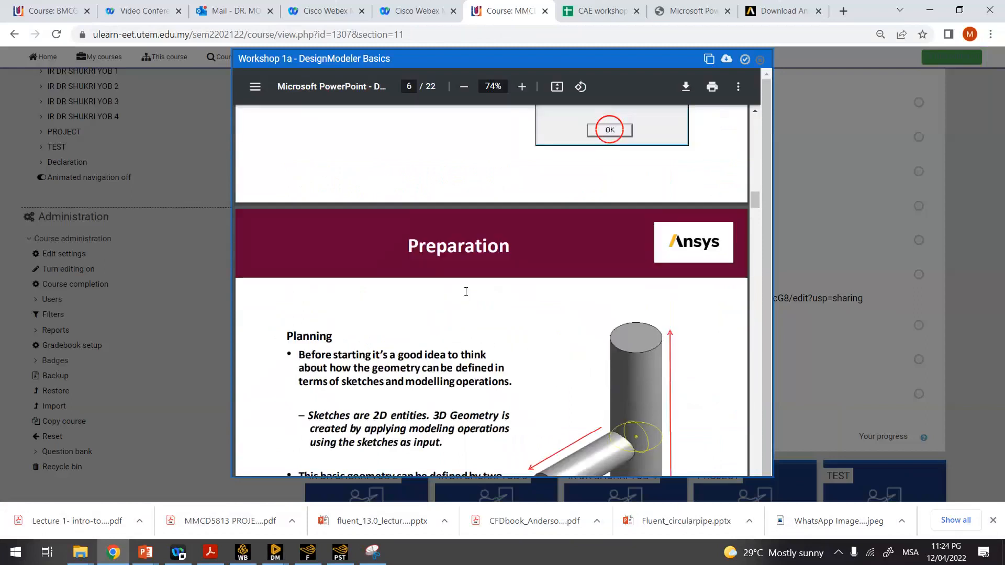
scroll(466, 291, up, 7)
scroll(424, 482, up, 1)
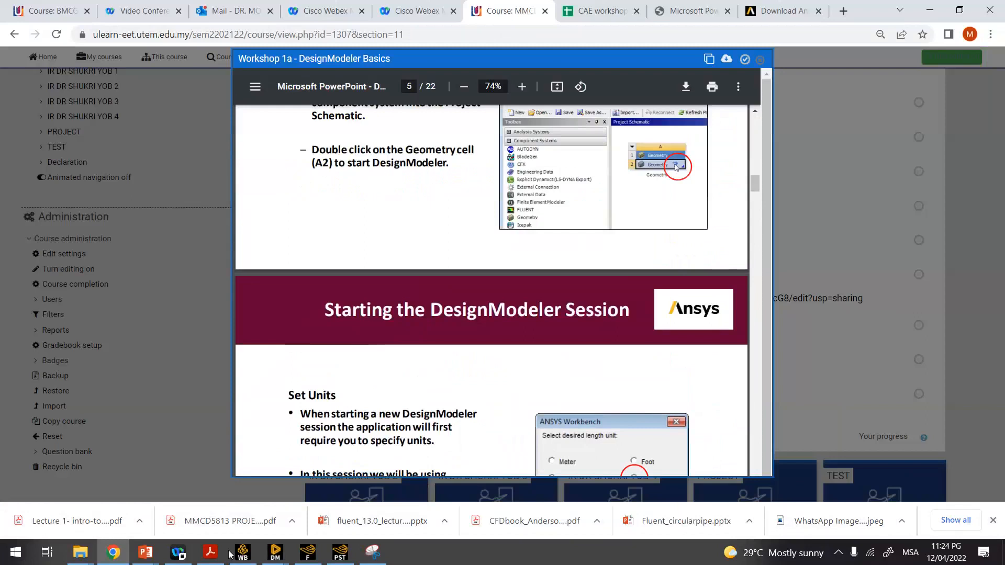
- Switch to Ansys Fluent and quit it using the settings changes, and close Snipping Tool without saving the snip
click(238, 552)
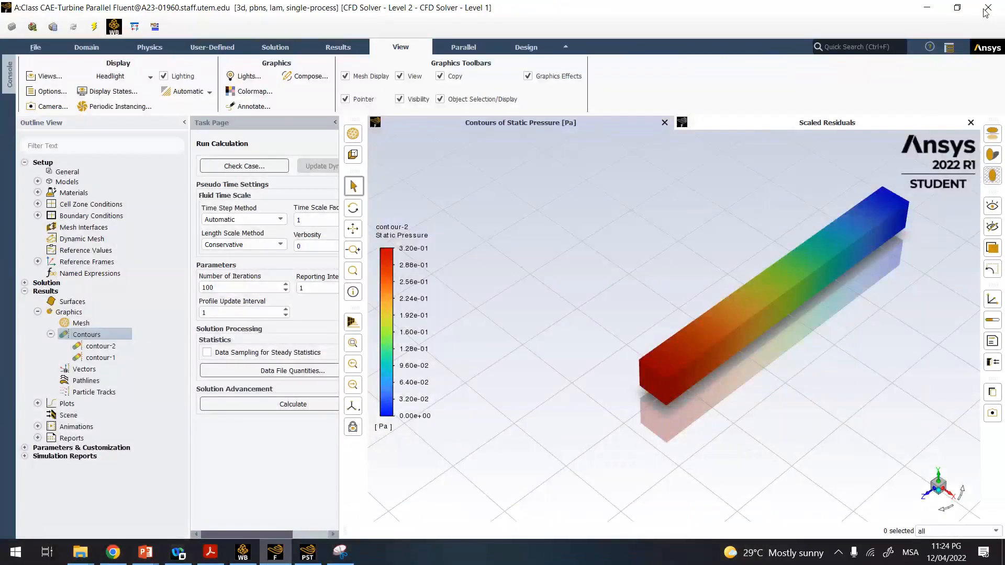
click(988, 7)
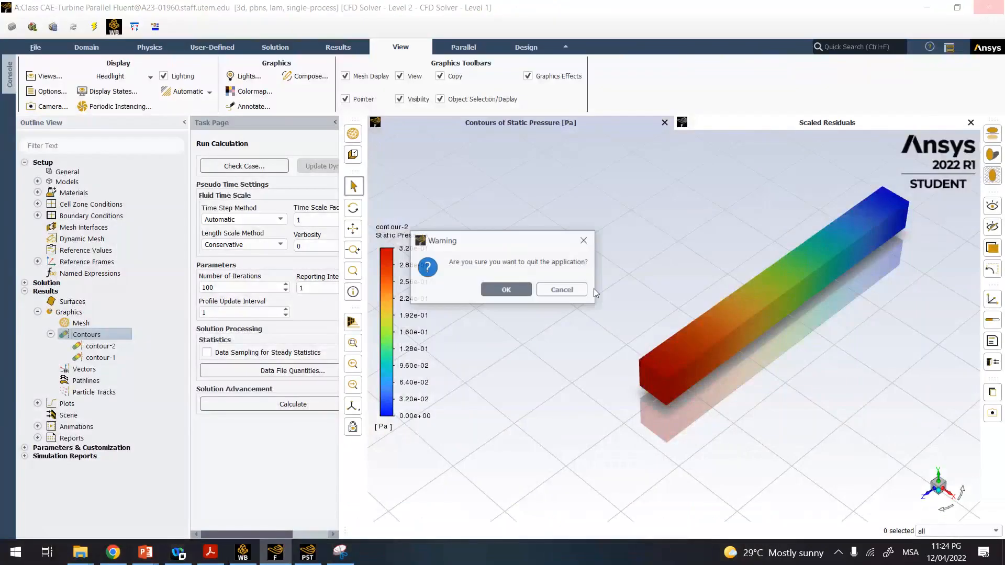
click(506, 289)
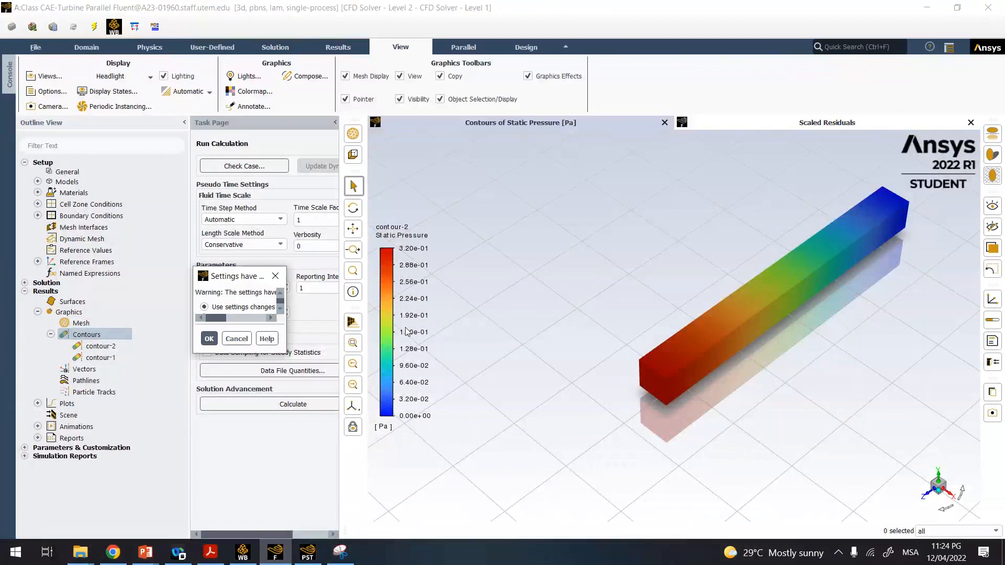
click(209, 338)
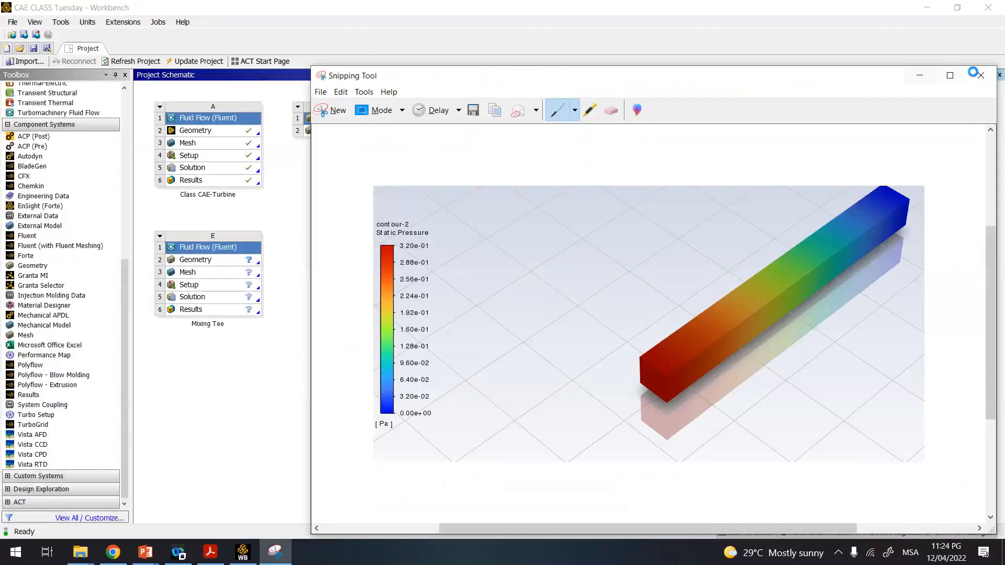
click(979, 75)
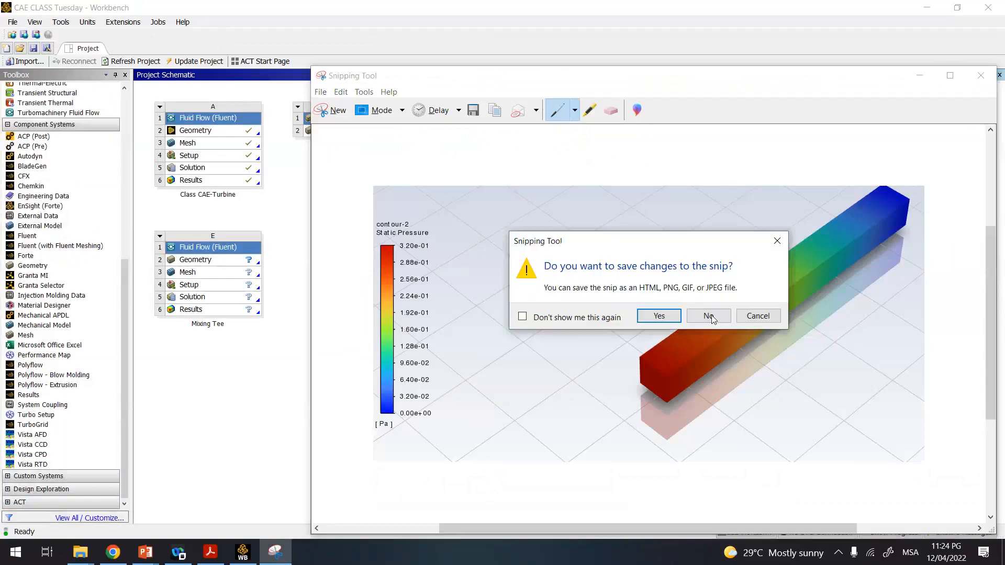
click(710, 317)
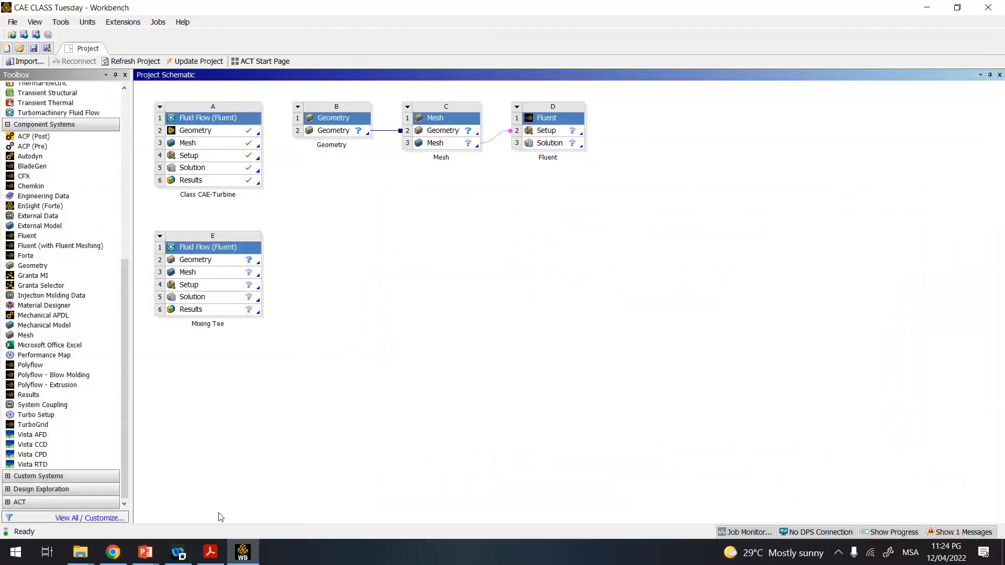
- Open the Mixing Tee system's geometry in DesignModeler, and minimize the DesignModeler and browser windows
double_click(210, 261)
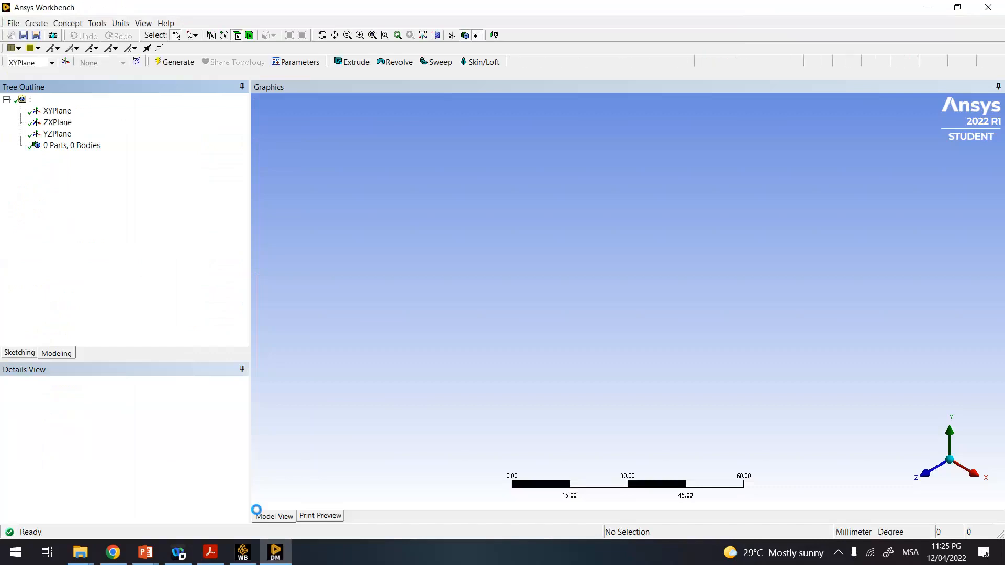
click(927, 10)
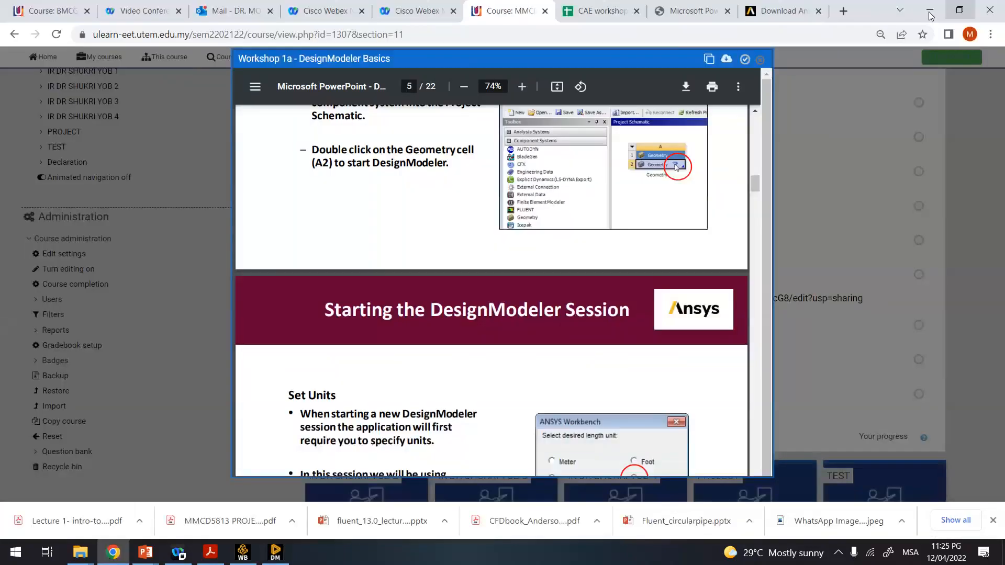
click(930, 13)
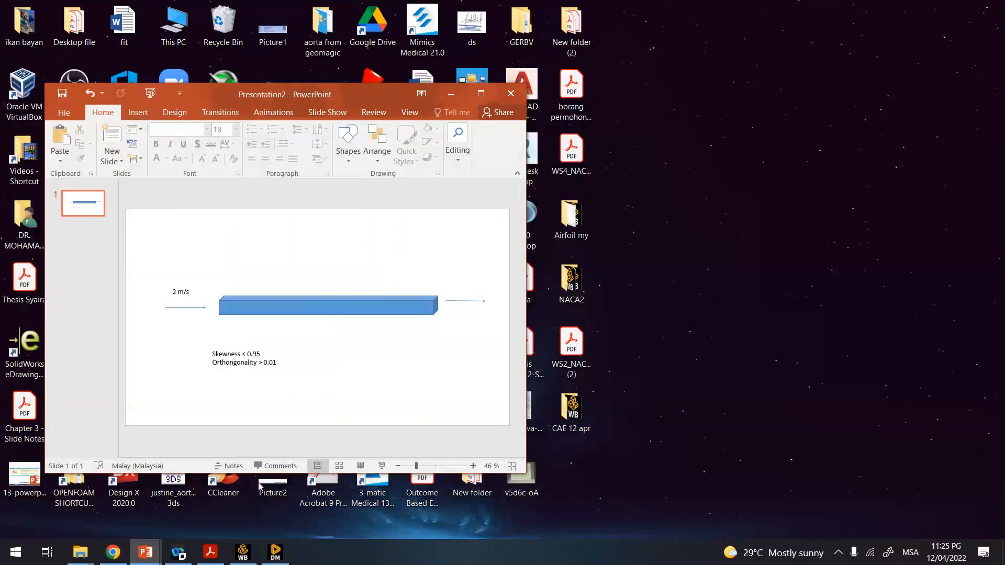
- Switch to Cisco Webex Meetings and view the shared Workbench window with its empty project schematic
click(187, 553)
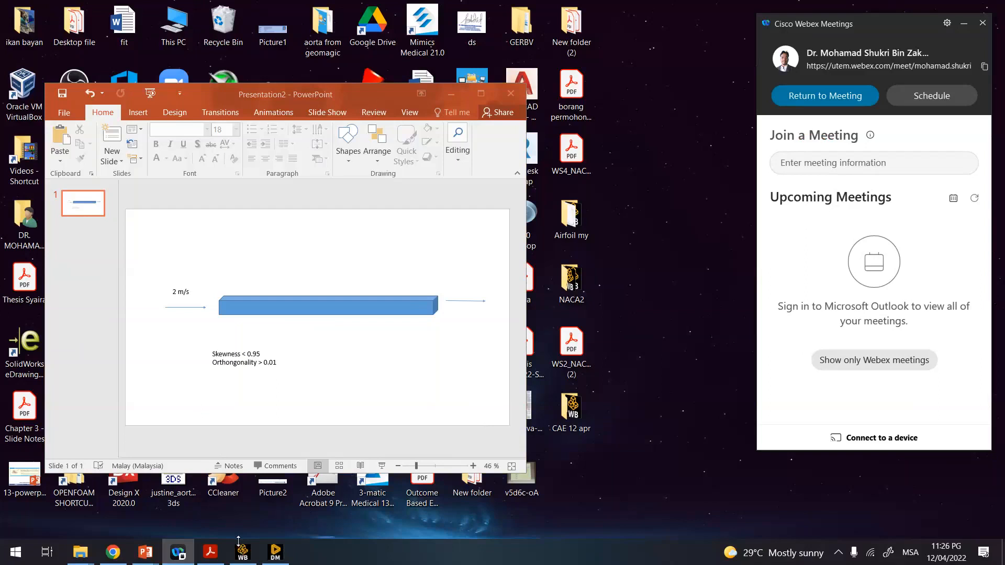
mouse_move(224, 548)
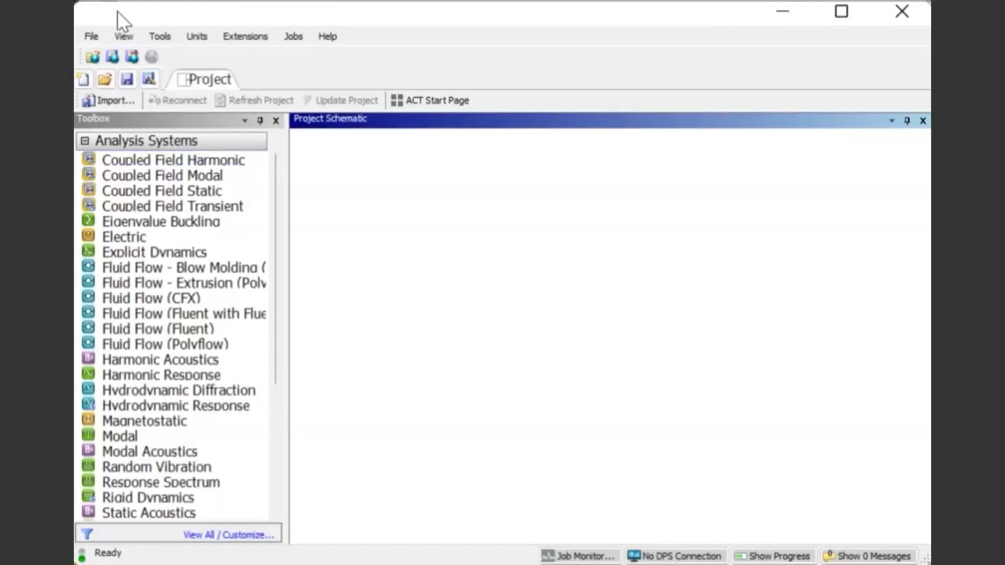
right_click(293, 178)
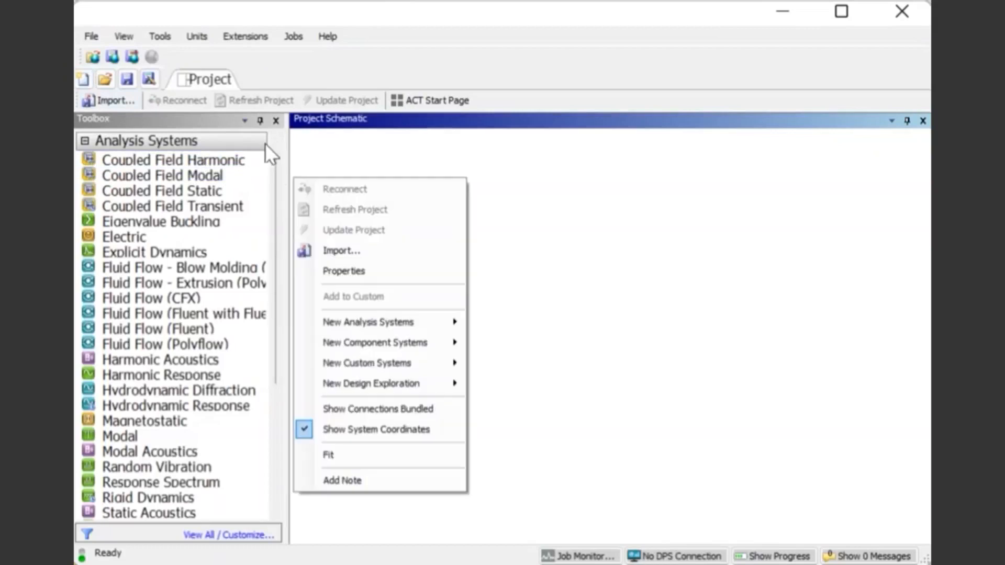
click(380, 163)
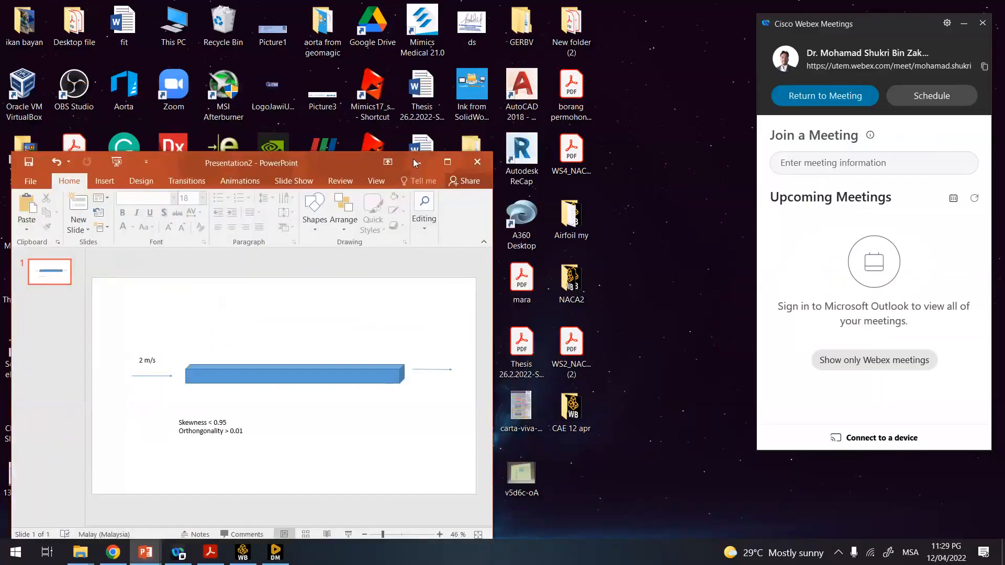
- Minimize the PowerPoint and Webex windows, and return to the Workshop 1a document in Chrome at its opening slides
click(416, 162)
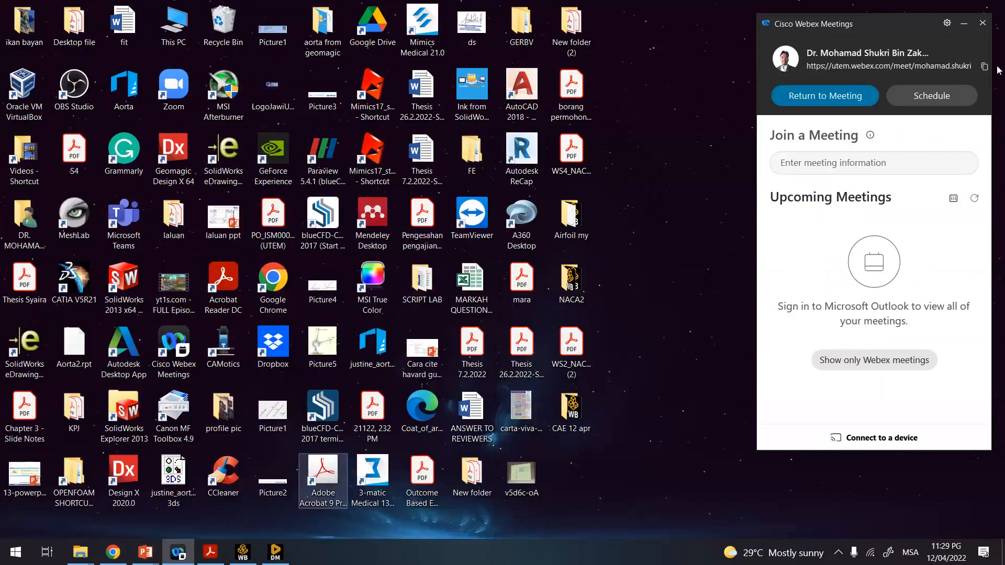
click(965, 26)
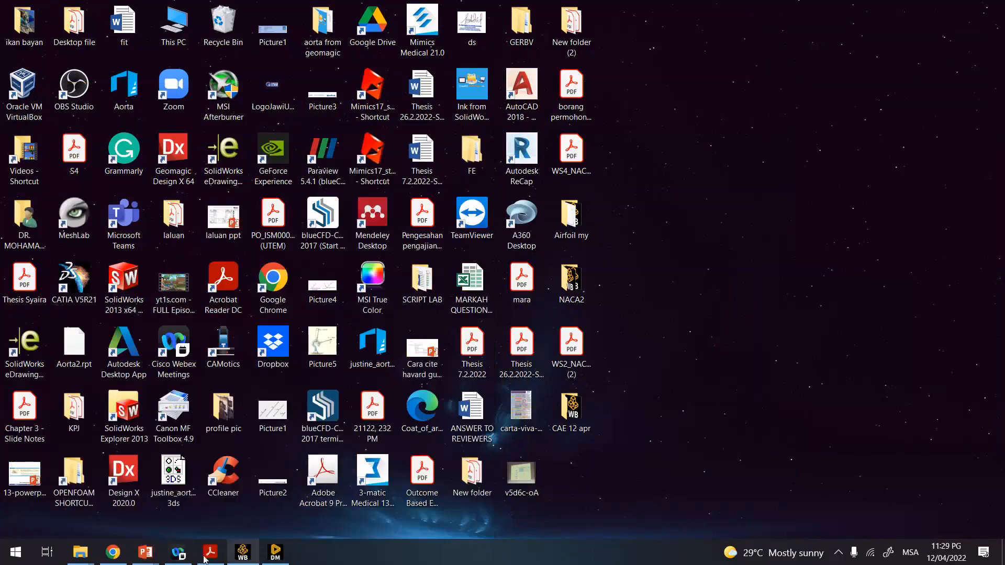
click(113, 553)
scroll(459, 264, up, 10)
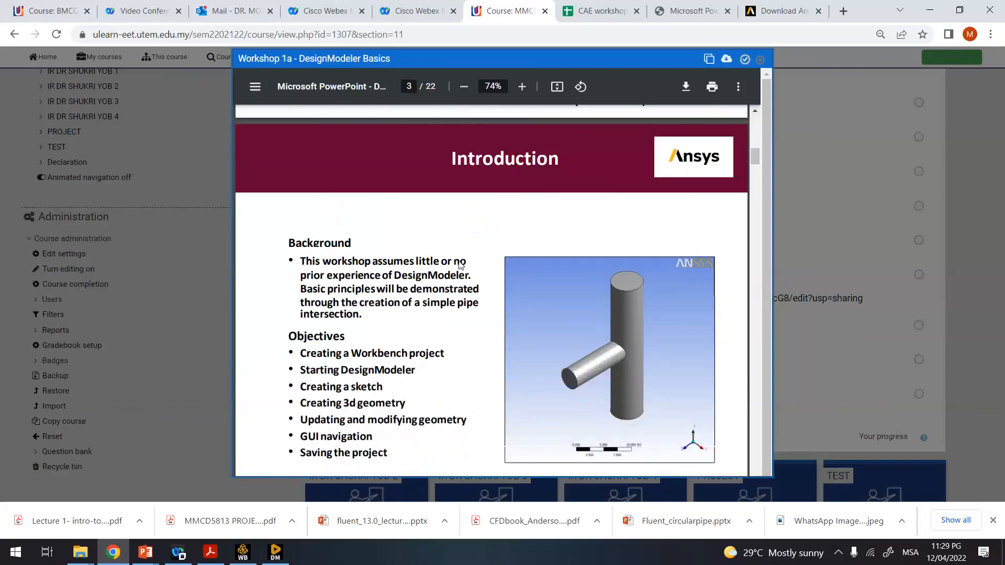
- Close the Mixing Tee DesignModeler session and delete the Mixing Tee system from the Workbench project
click(277, 552)
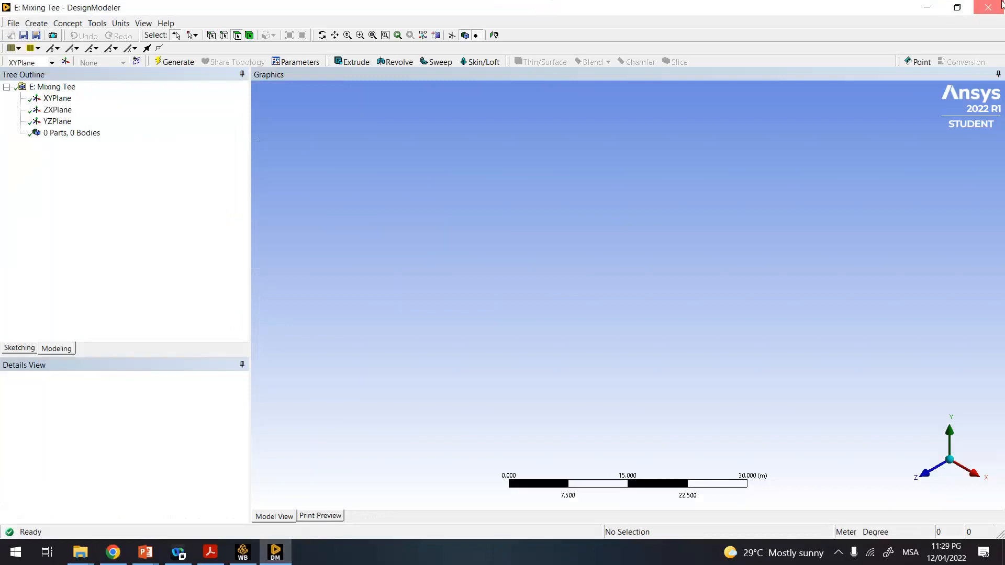
click(1000, 6)
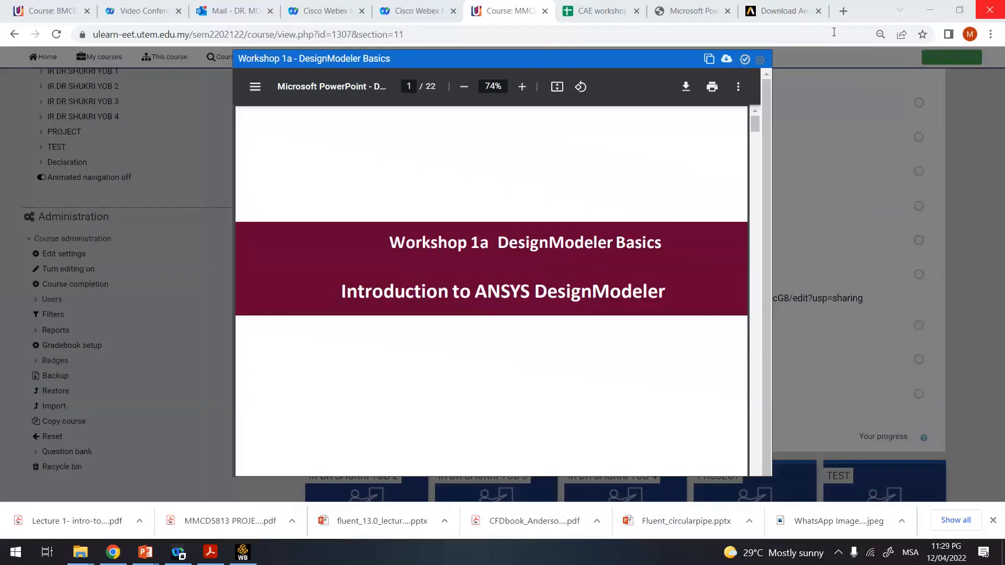
click(241, 552)
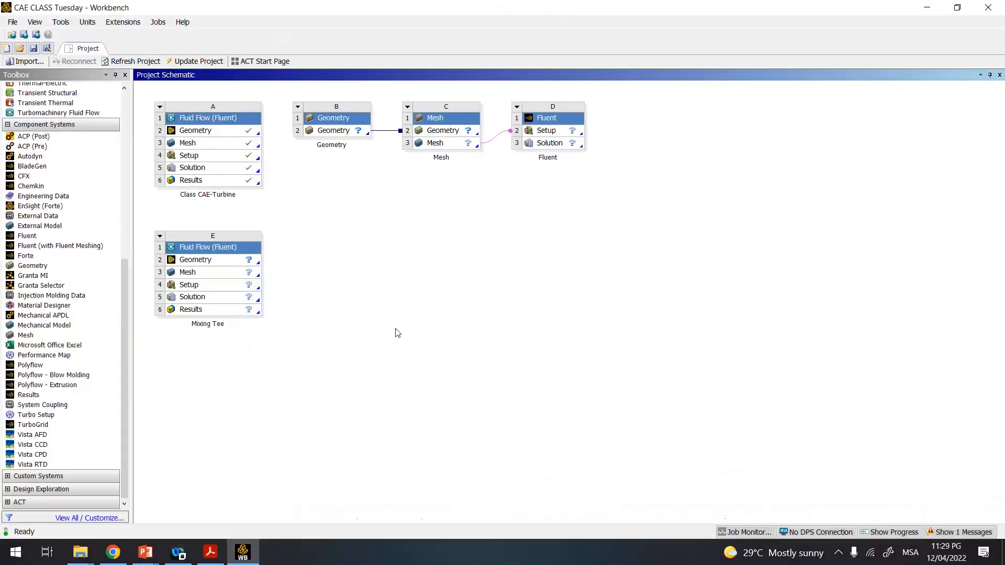
click(215, 249)
right_click(215, 250)
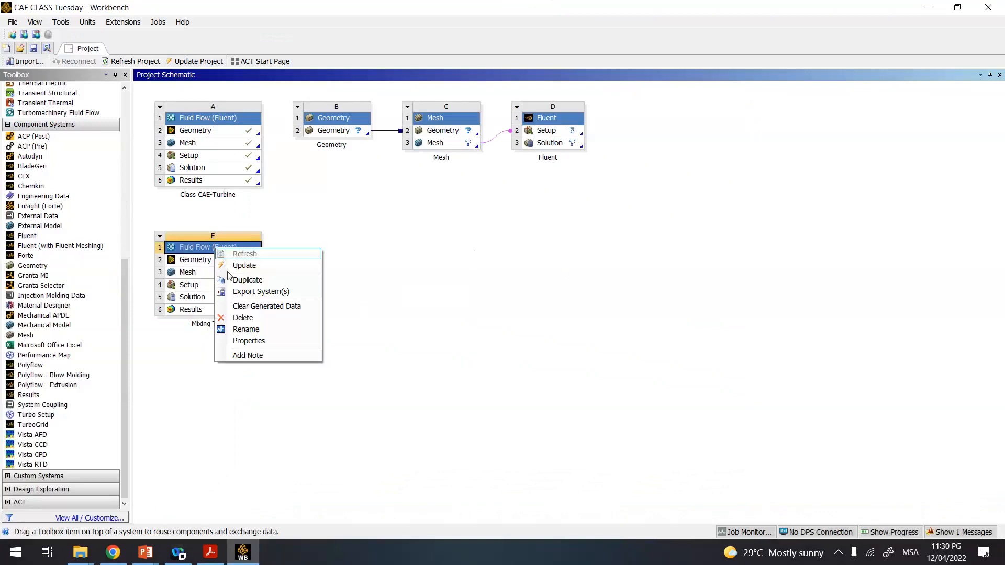
click(238, 319)
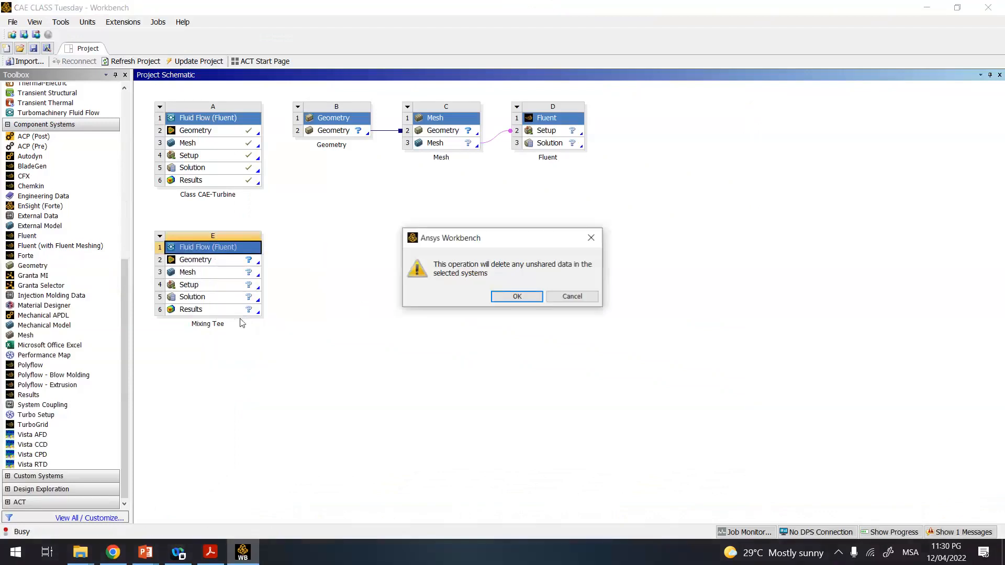
click(497, 298)
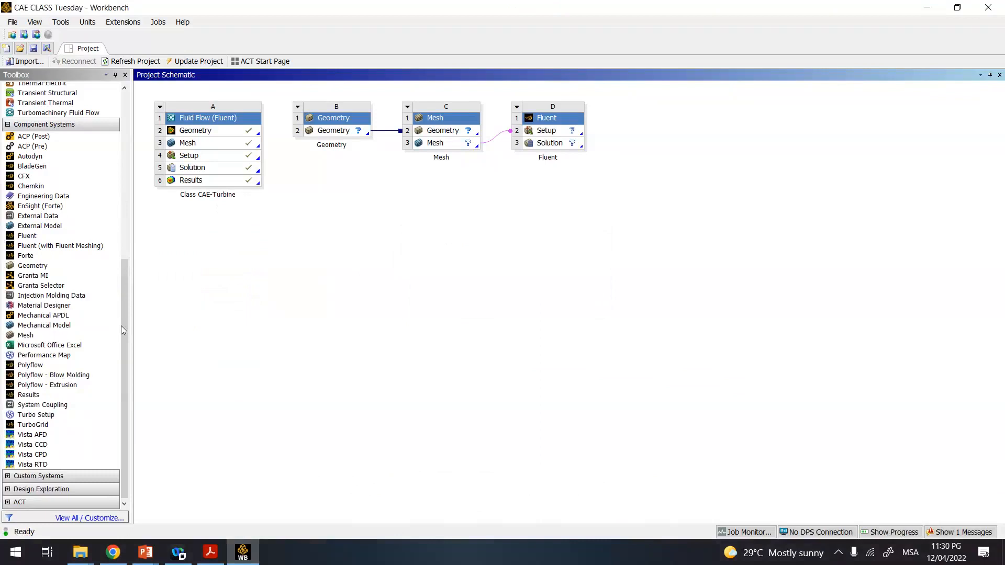
- Add a standalone Fluid Flow (Fluent) system to the project schematic beside the Fluent component and name it Exercise 1
scroll(120, 325, up, 7)
scroll(125, 131, up, 3)
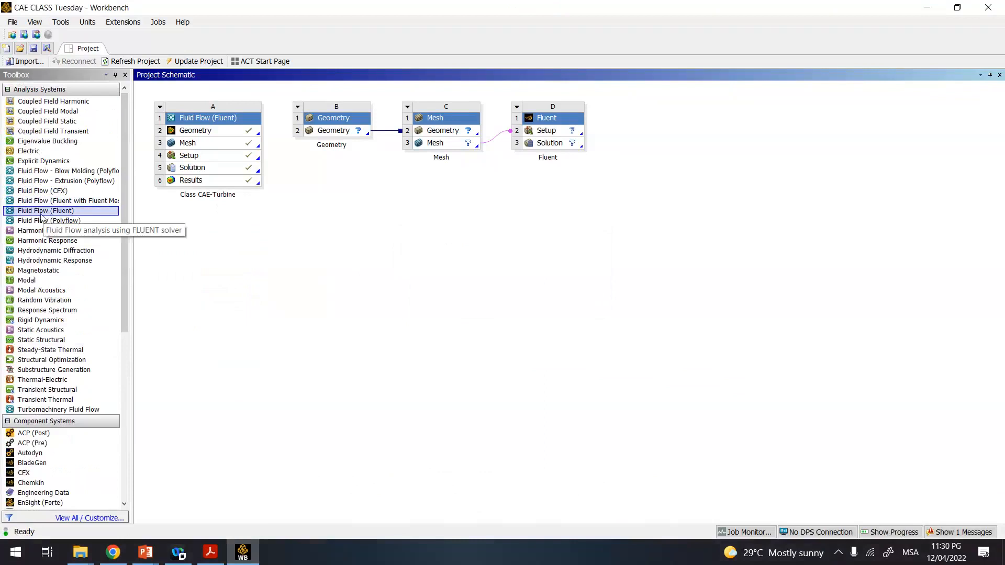
drag(30, 213, 663, 137)
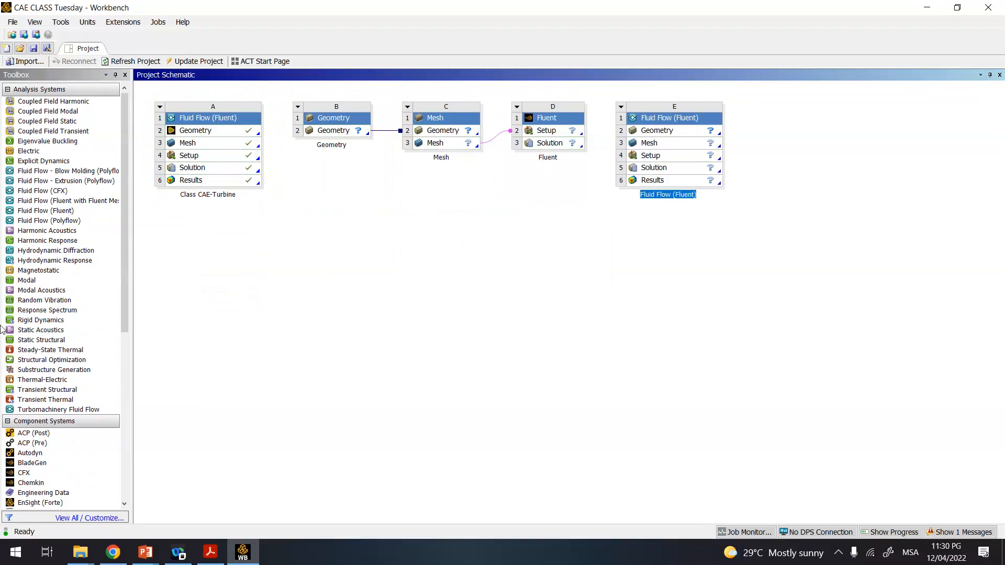
text(Exercise 1)
click(482, 309)
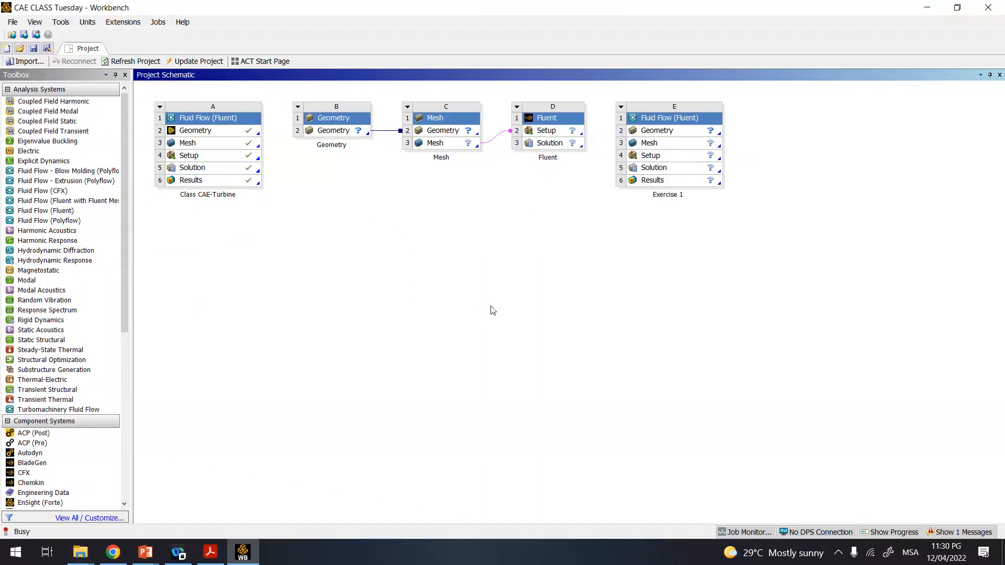
- Set the preferred geometry editor to DesignModeler in the Workbench Geometry Import options
click(674, 134)
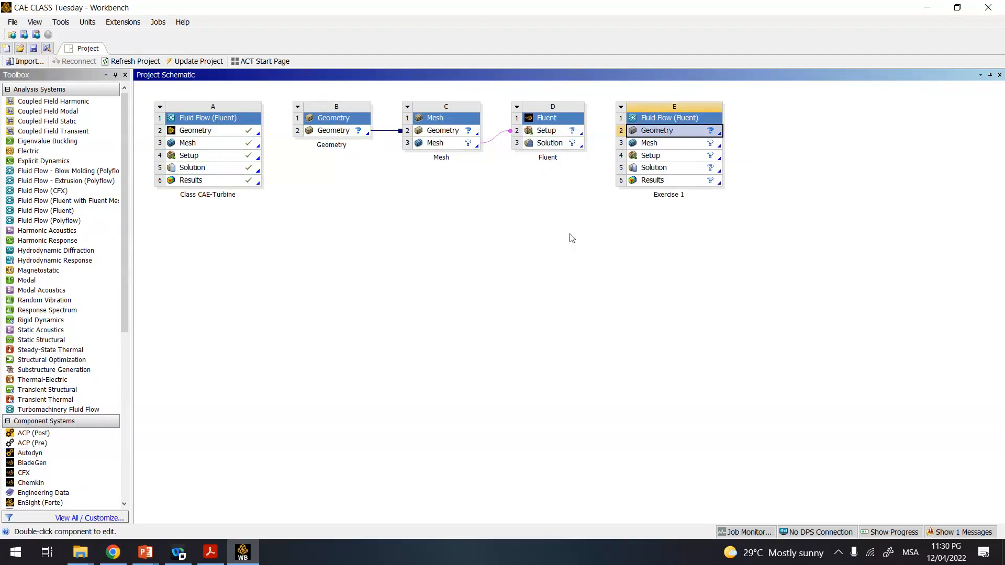
click(65, 26)
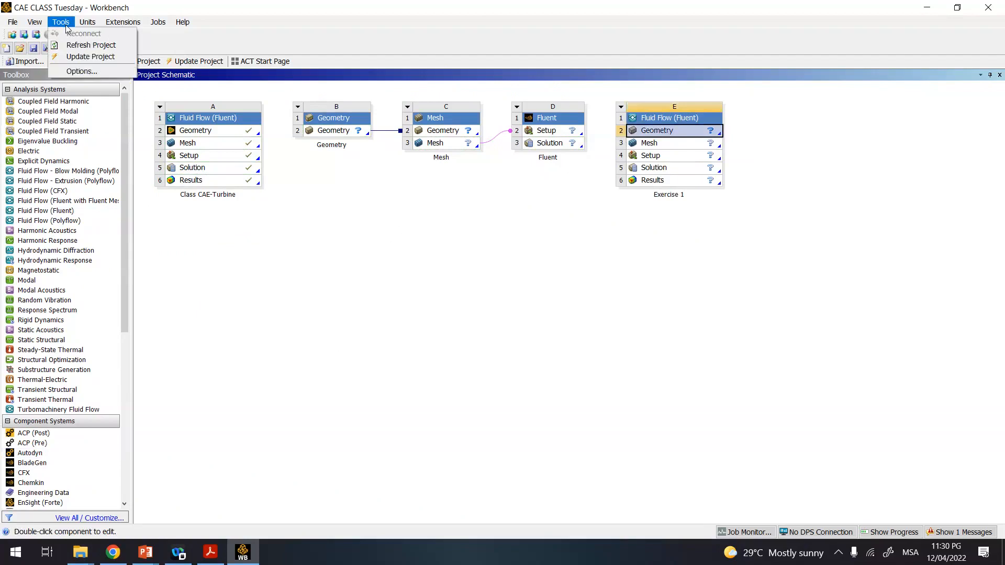
click(71, 71)
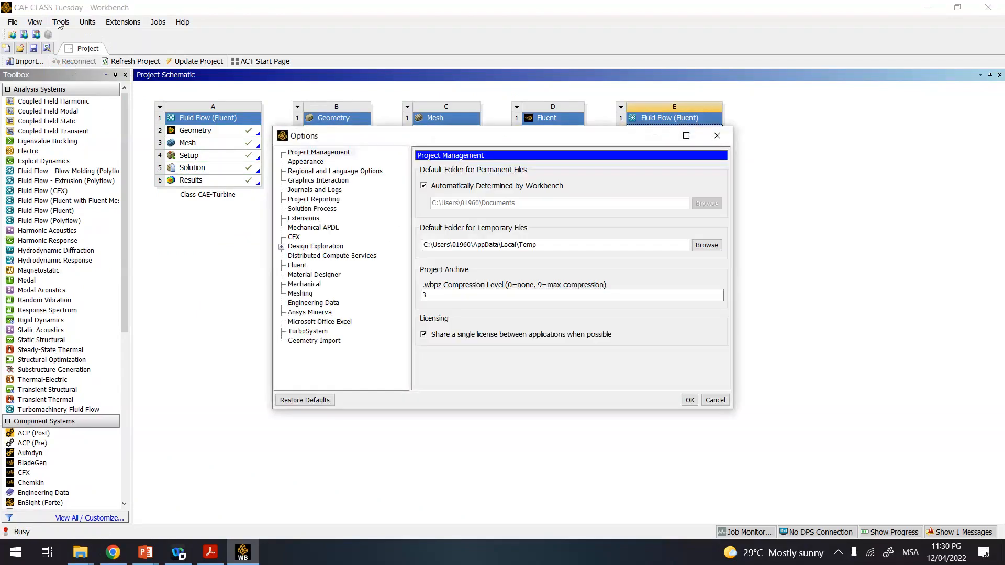
click(309, 341)
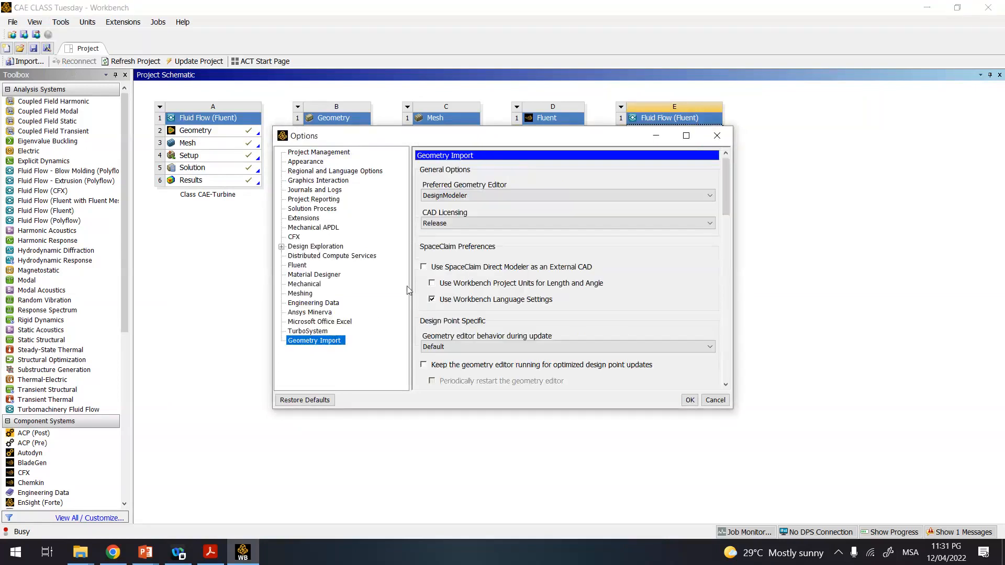
click(462, 196)
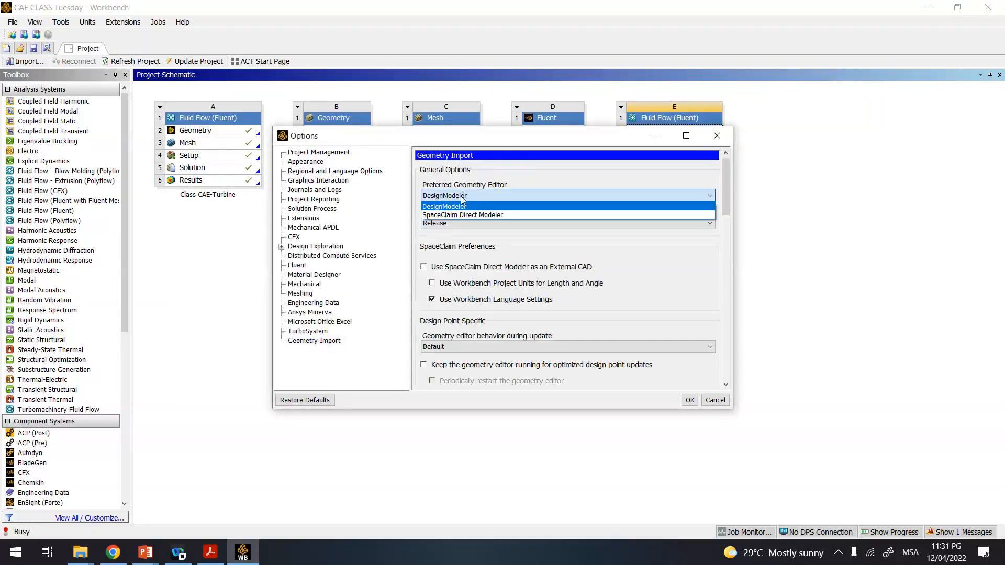
click(460, 207)
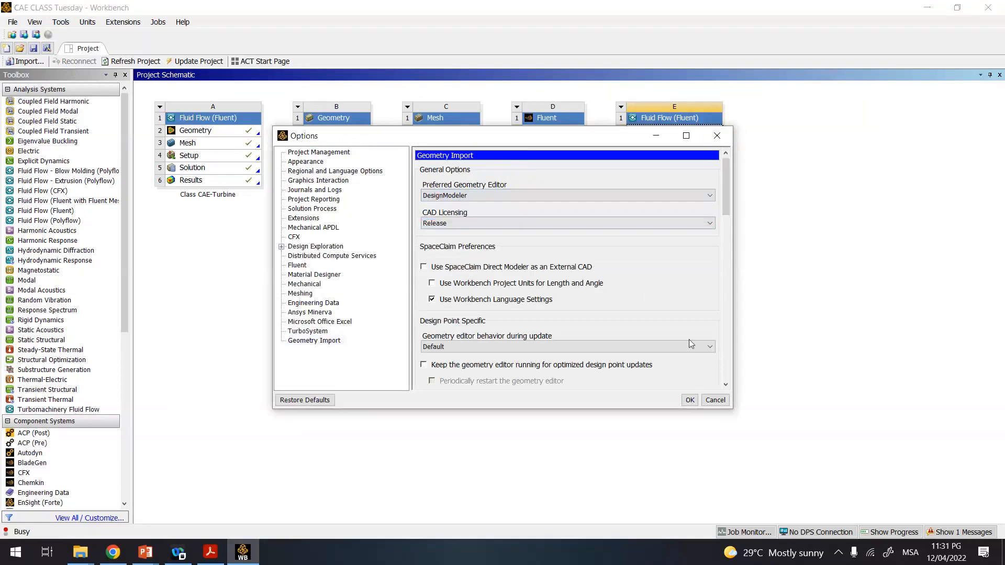
click(689, 400)
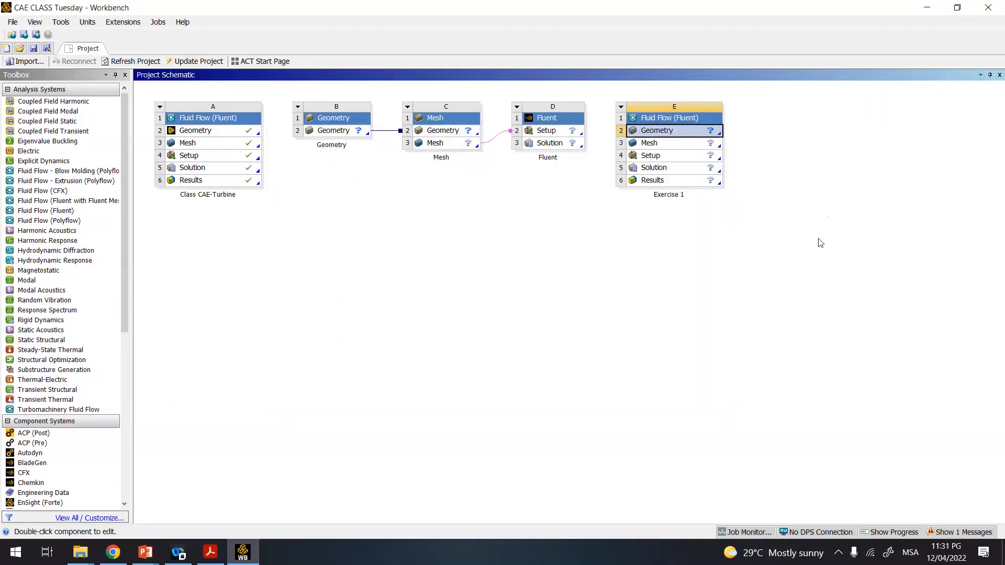
- Open the Exercise 1 geometry in DesignModeler and take the Workbench window out of full screen, moving it aside
double_click(672, 131)
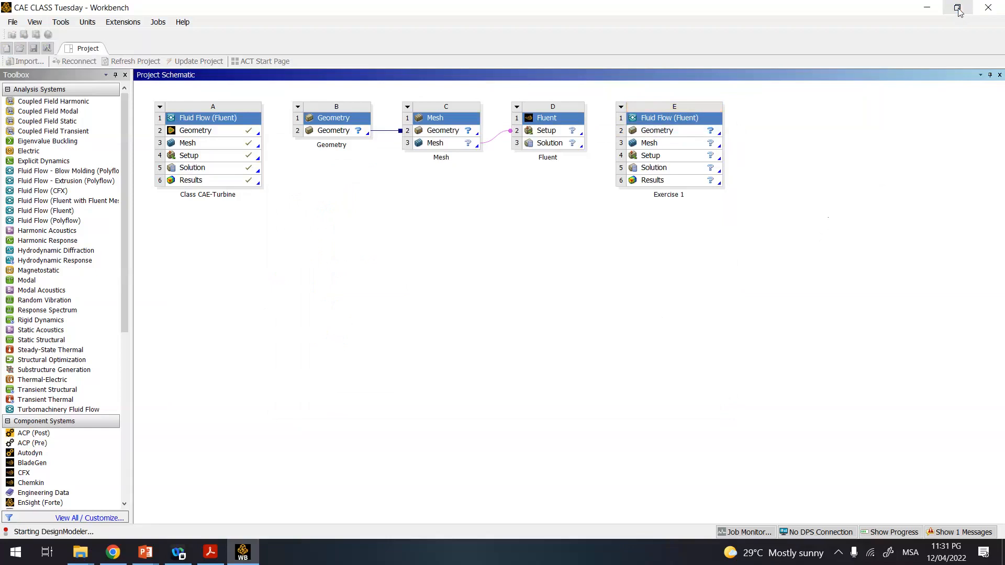
click(958, 12)
drag(475, 85, 769, 120)
- Download the Workshop 1a PDF from Chrome, and reduce the Chrome window to a narrower floating one
click(727, 59)
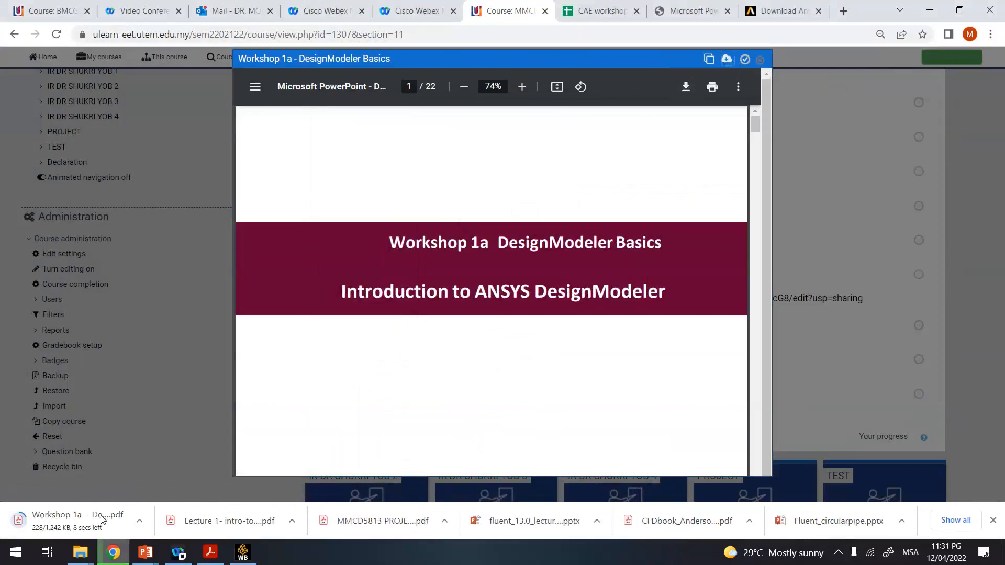
click(959, 11)
drag(633, 142, 548, 54)
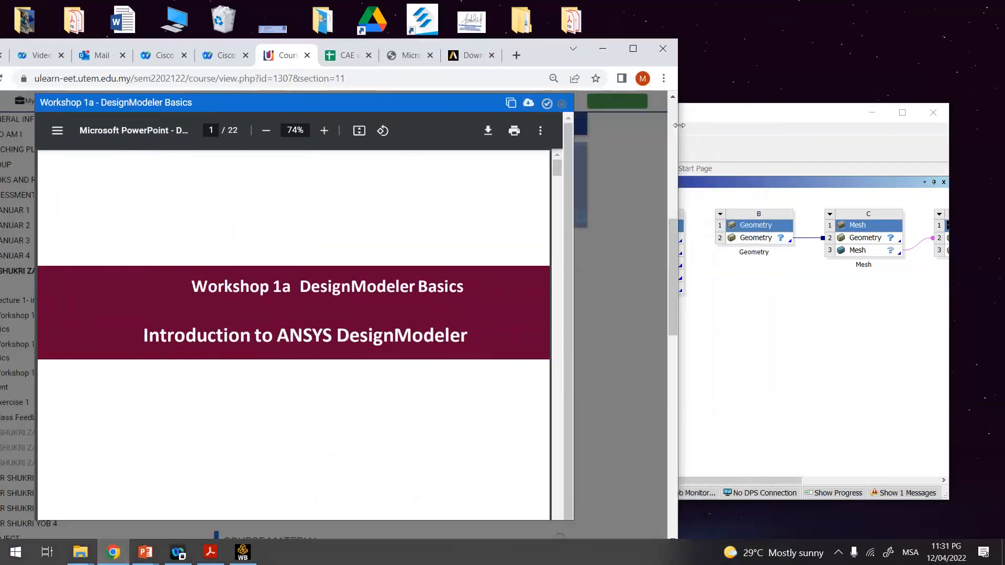
drag(679, 126, 507, 126)
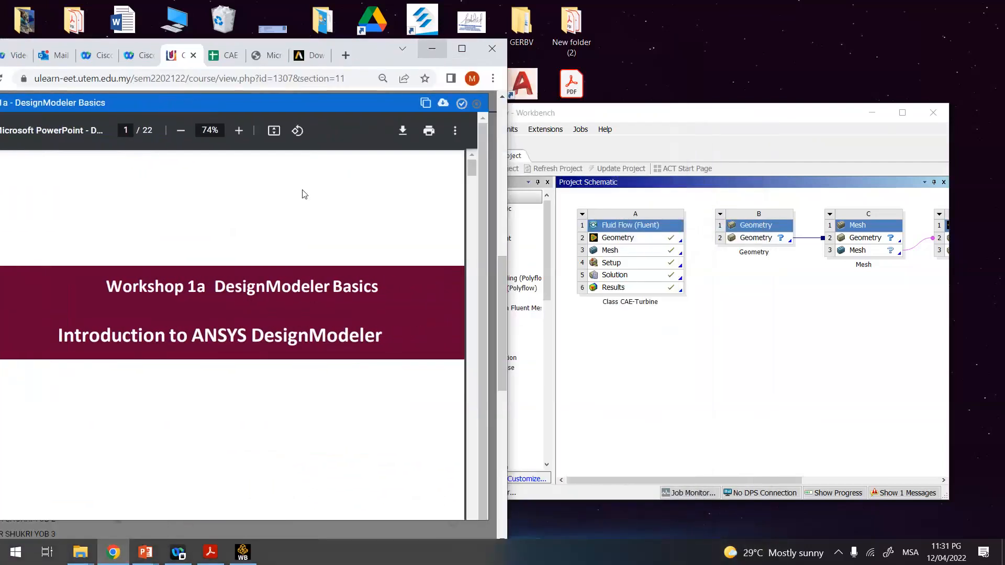
- Fit Chrome into a narrow strip at the desktop's left edge with the document at 50% zoom on the Identify Goal slide
scroll(269, 268, down, 2)
scroll(269, 268, down, 2)
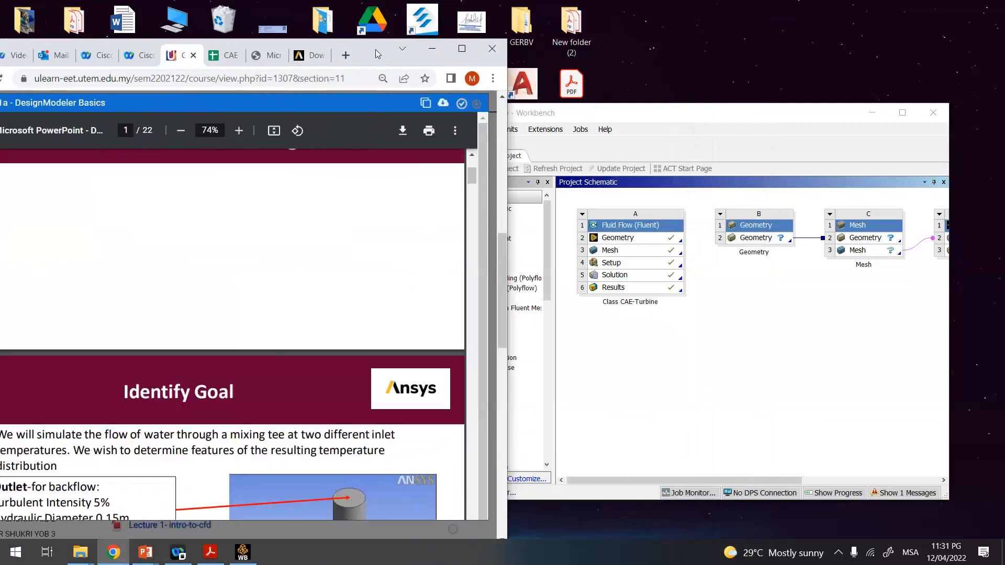
drag(375, 49, 439, 20)
click(245, 101)
click(244, 102)
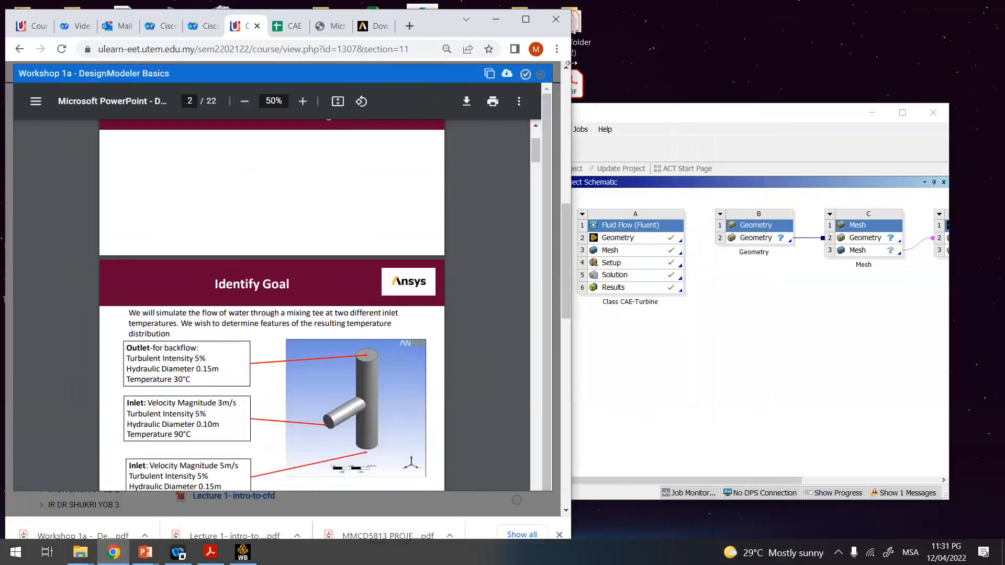
drag(572, 62, 461, 49)
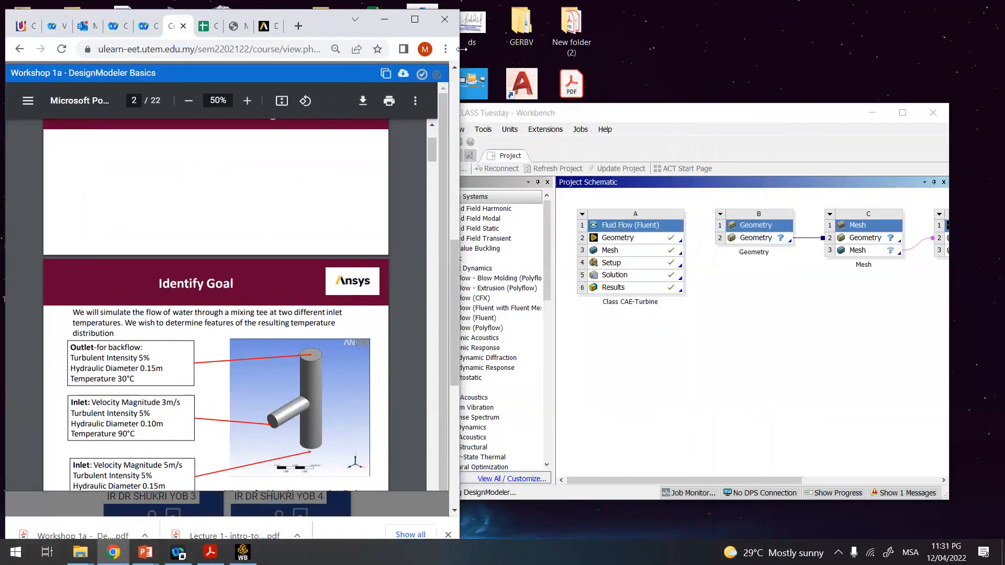
drag(461, 48, 382, 49)
scroll(250, 301, down, 1)
scroll(250, 301, down, 1)
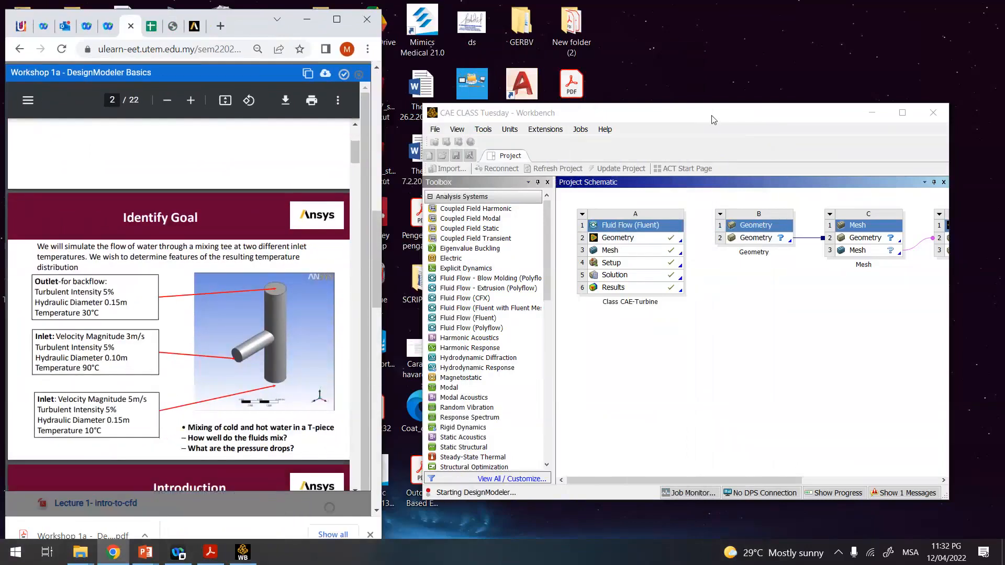
- Fit the Workbench window at full height beside the narrowed Chrome window, with the Exercise 1 system in view
drag(711, 119, 673, 25)
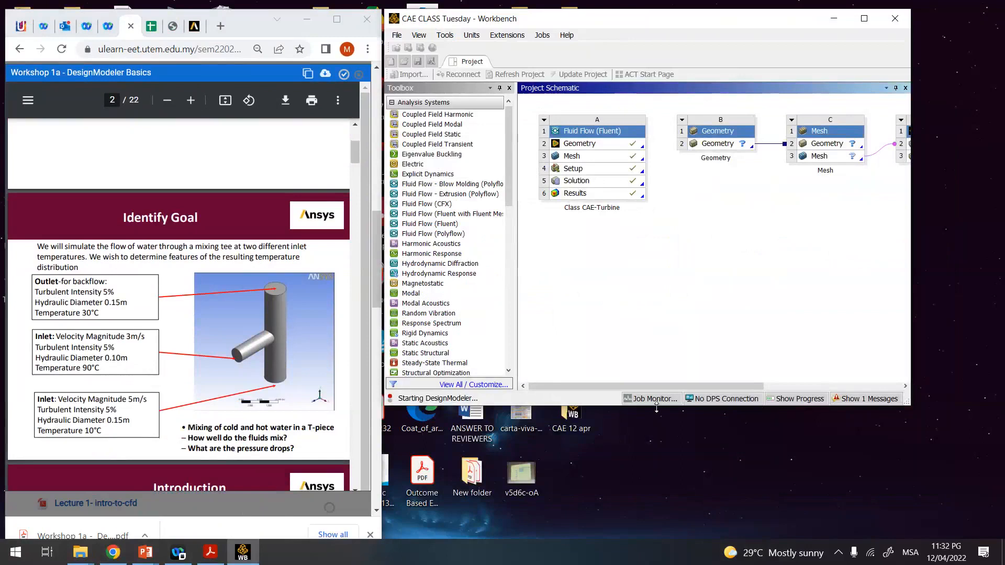
double_click(656, 406)
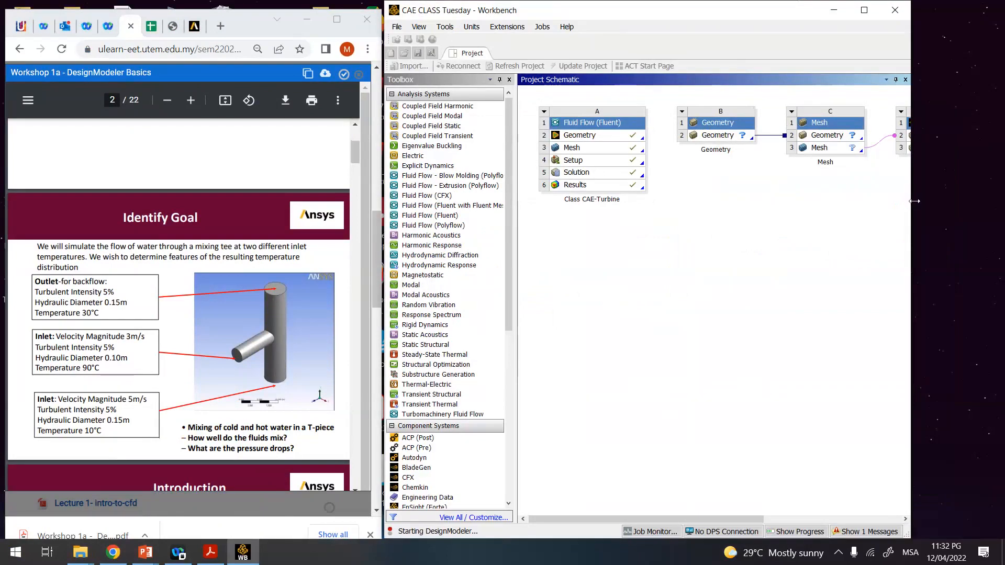
drag(913, 200, 974, 200)
drag(735, 518, 858, 512)
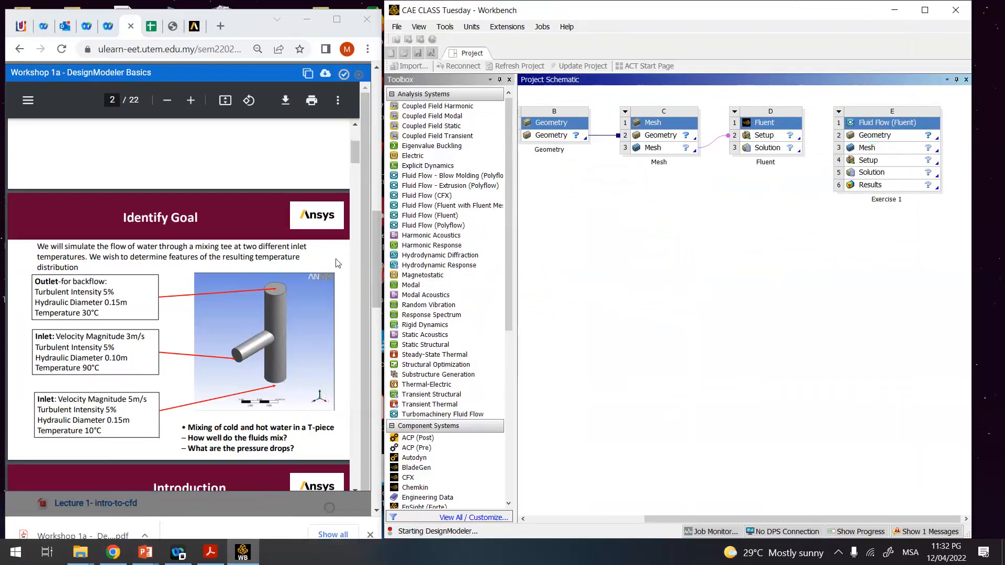
scroll(348, 219, down, 1)
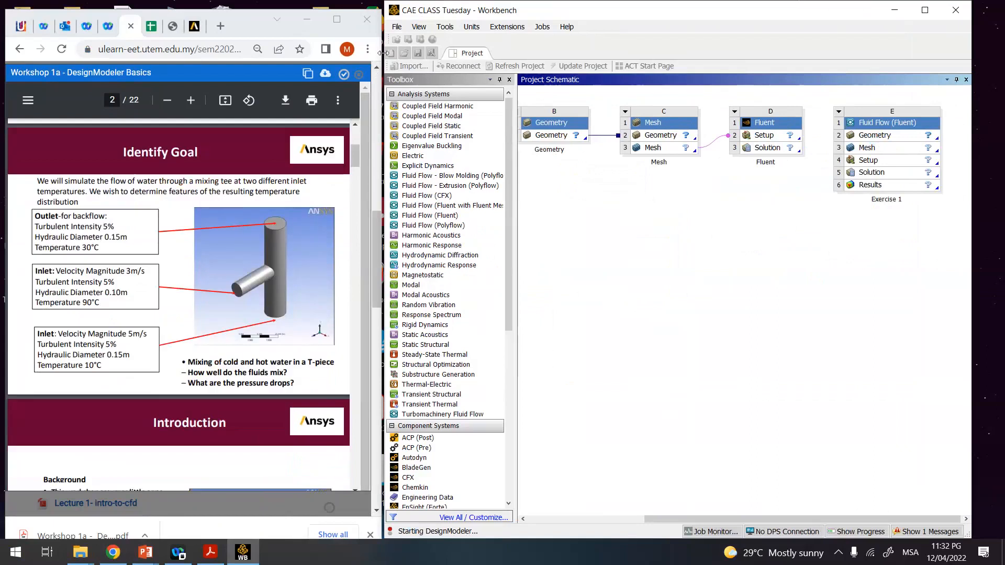
drag(383, 53, 372, 53)
click(259, 23)
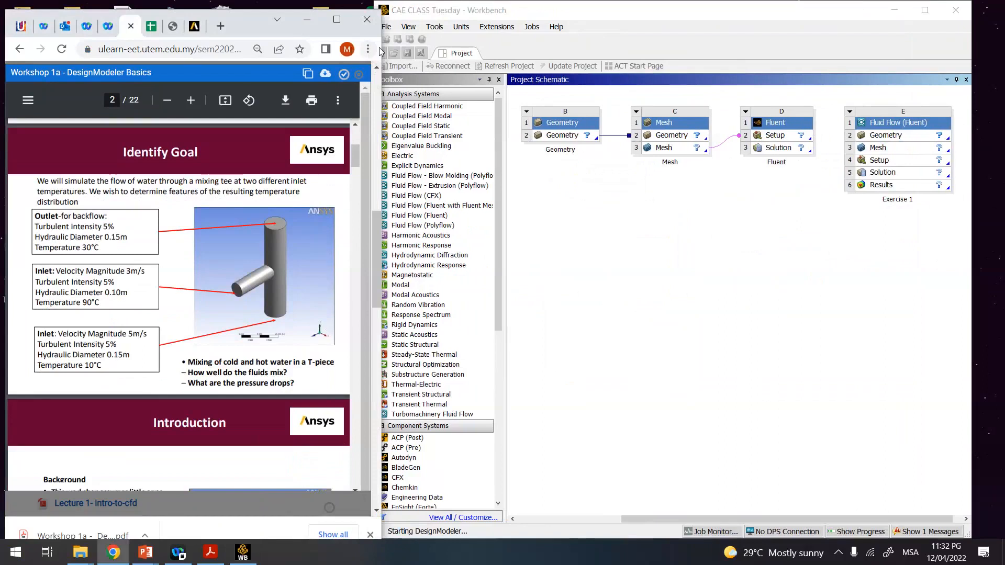
drag(367, 48, 358, 48)
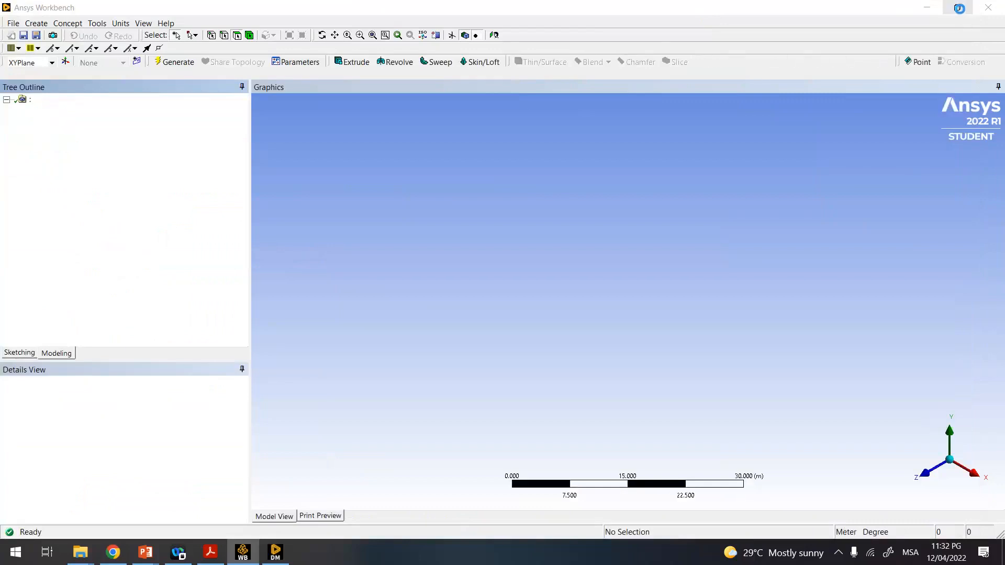
- Take DesignModeler out of full screen and resize it to fill the area beside the workshop document
click(958, 8)
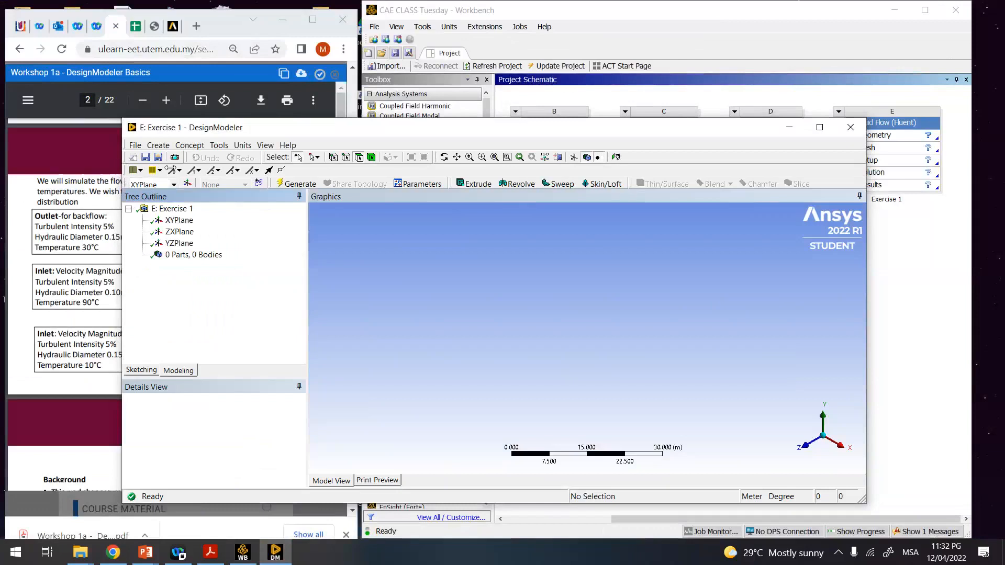
drag(296, 180, 390, 176)
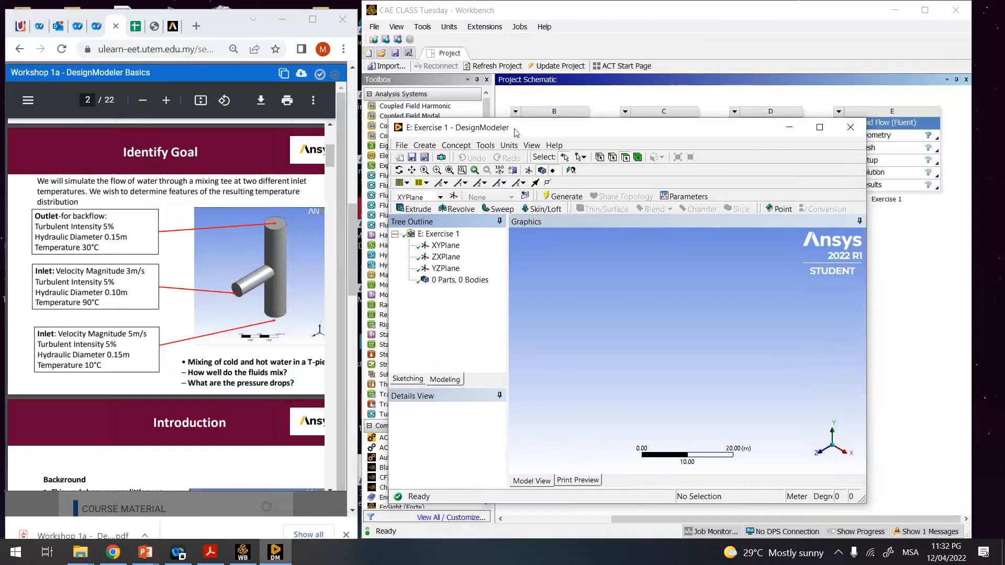
drag(514, 129, 489, 15)
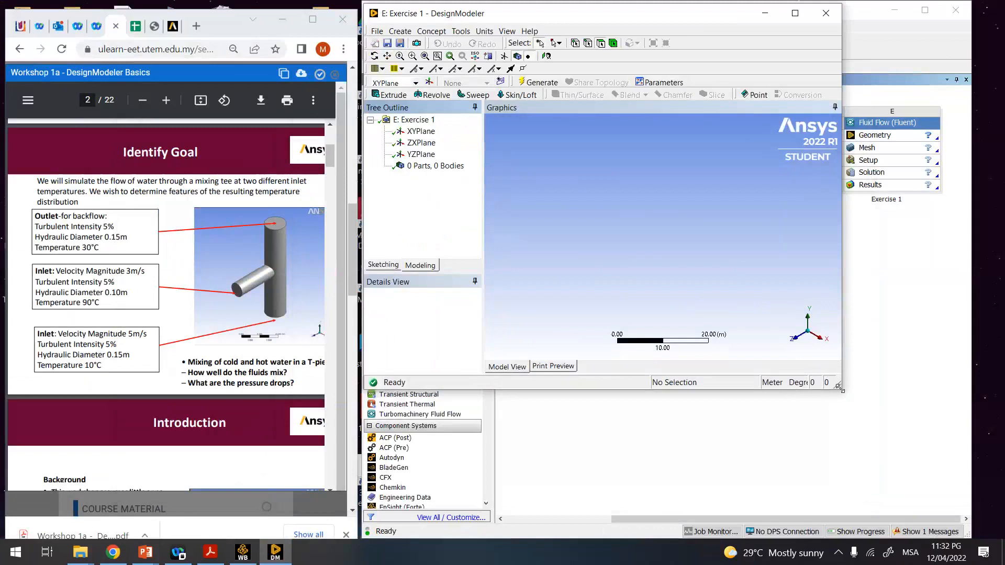
drag(838, 387, 981, 509)
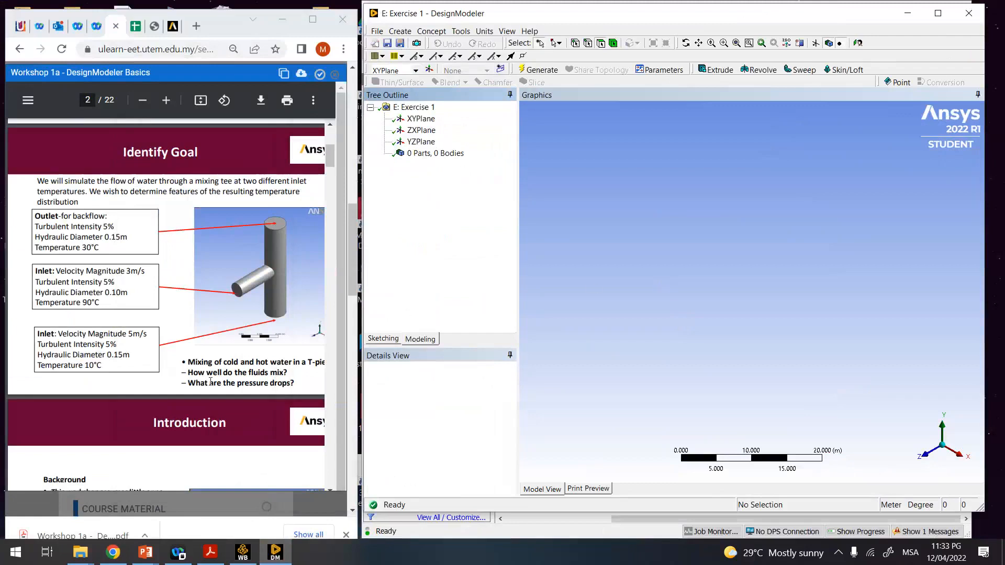
- Go to the Set Units slide in the workshop document and set the DesignModeler length unit to Millimeter
scroll(210, 382, down, 8)
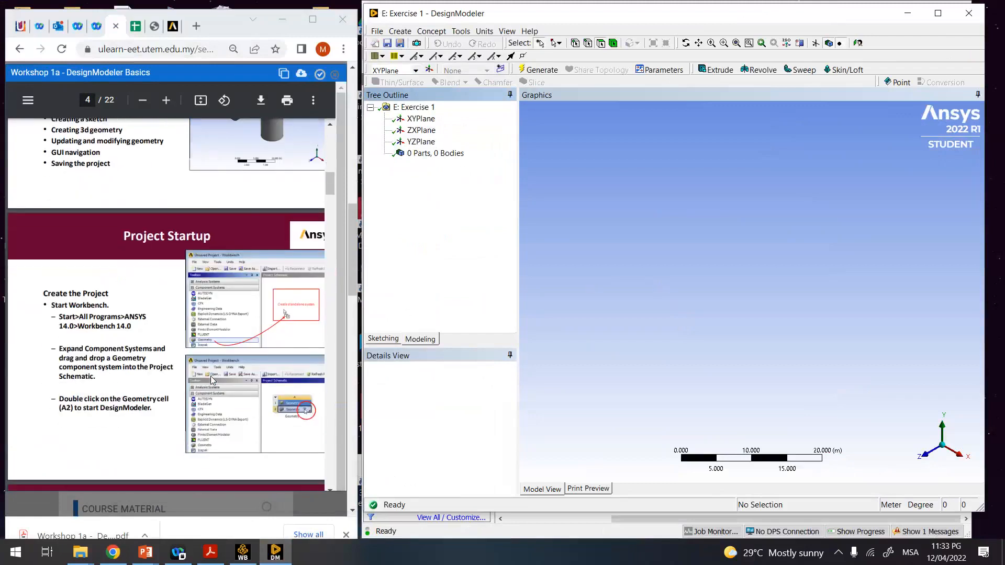
scroll(211, 381, down, 4)
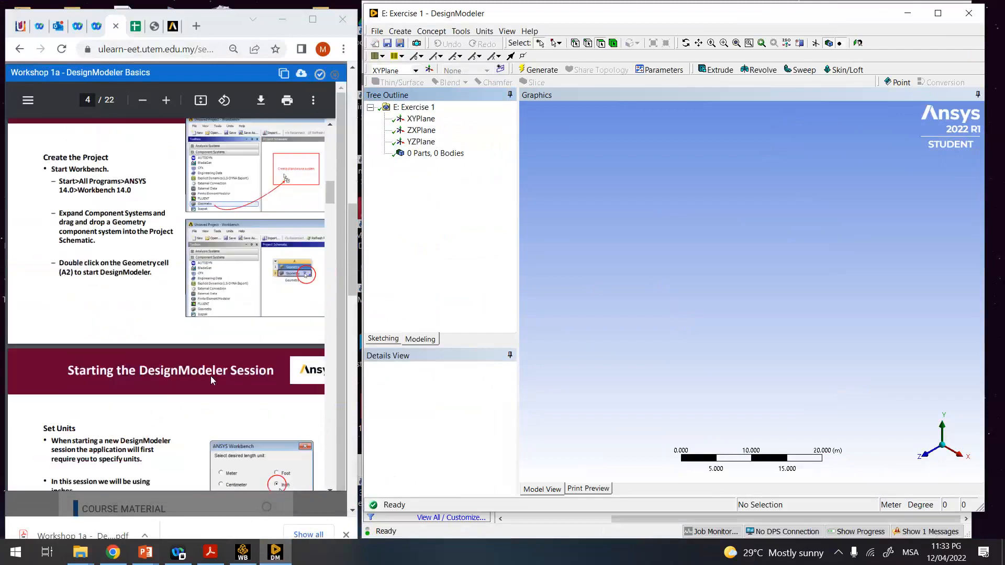
scroll(212, 381, down, 1)
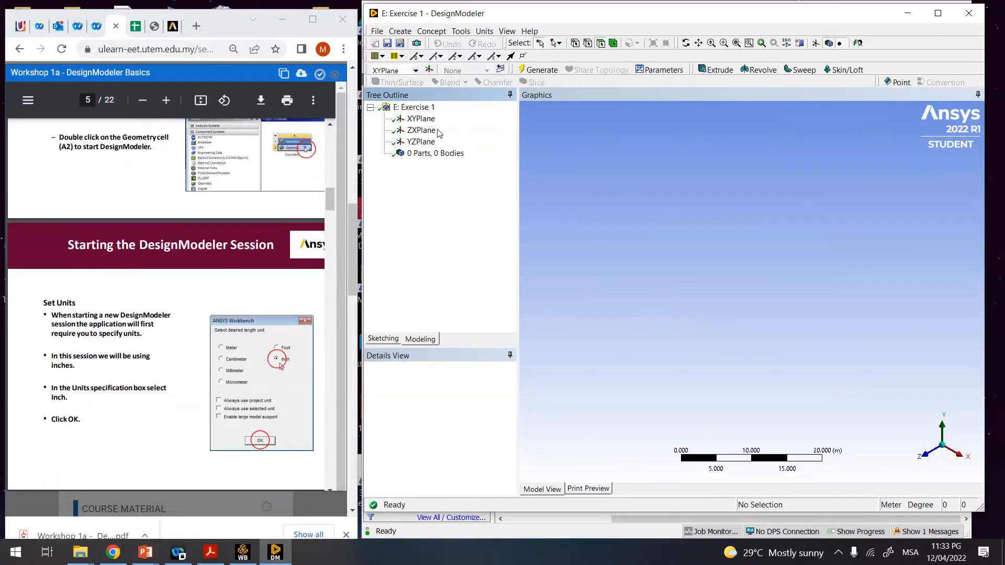
click(485, 32)
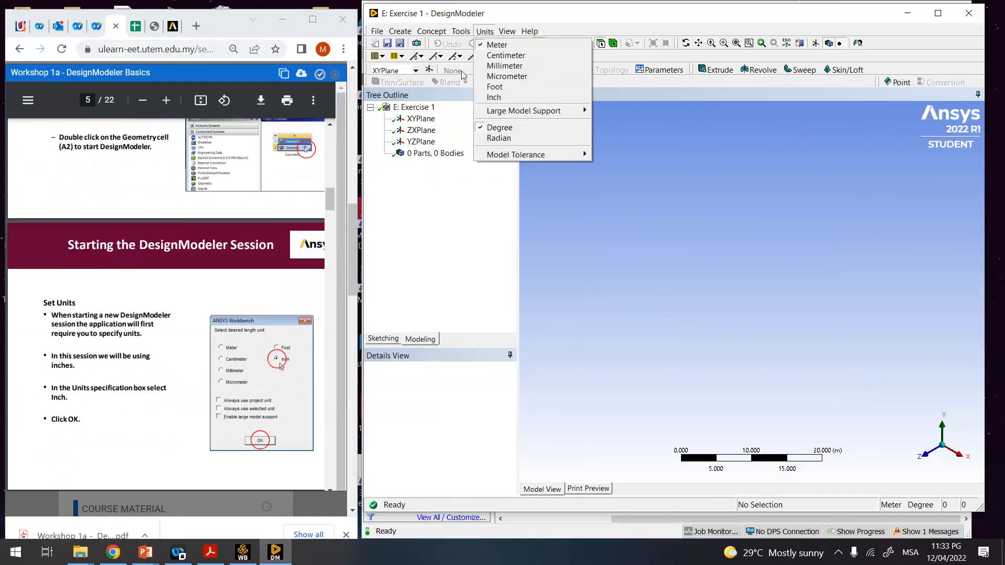
click(502, 67)
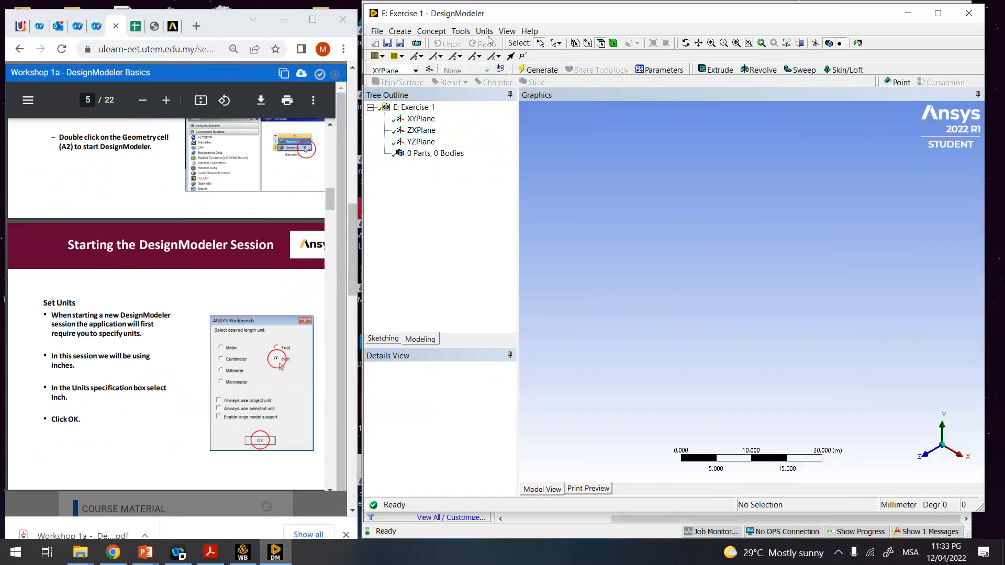
click(485, 31)
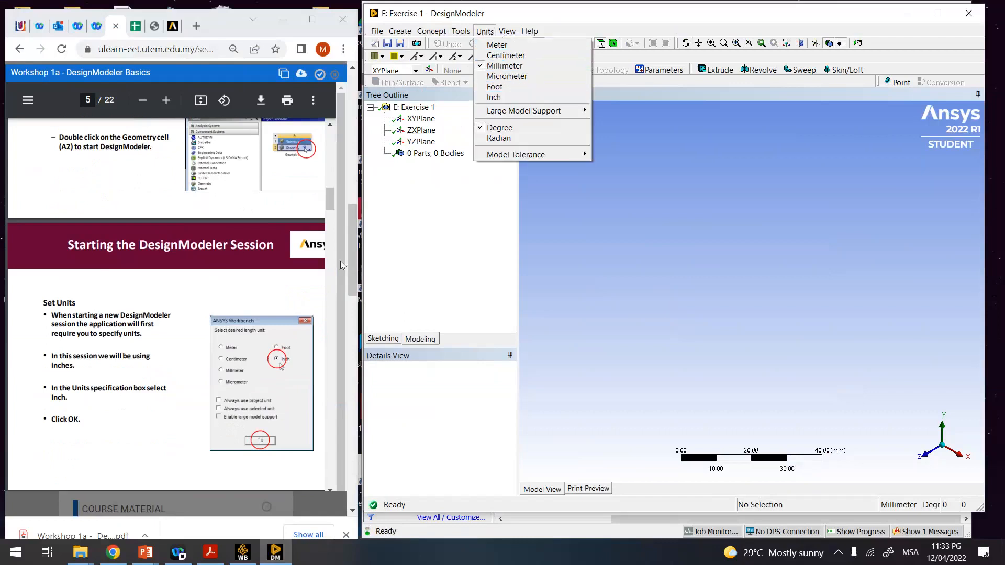
click(637, 64)
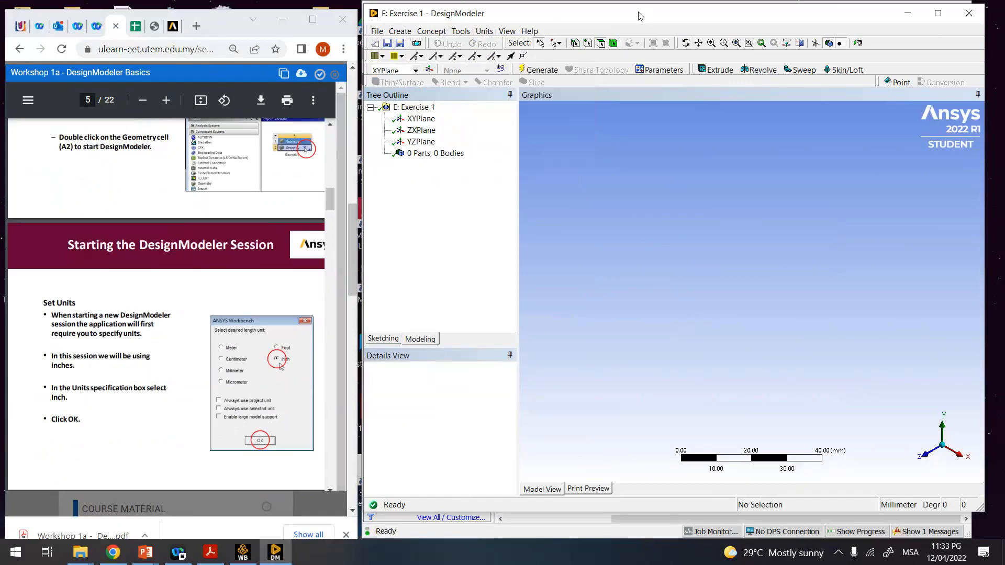
- Set the DesignModeler length unit to Inch as the workshop specifies, and return to the document
click(484, 32)
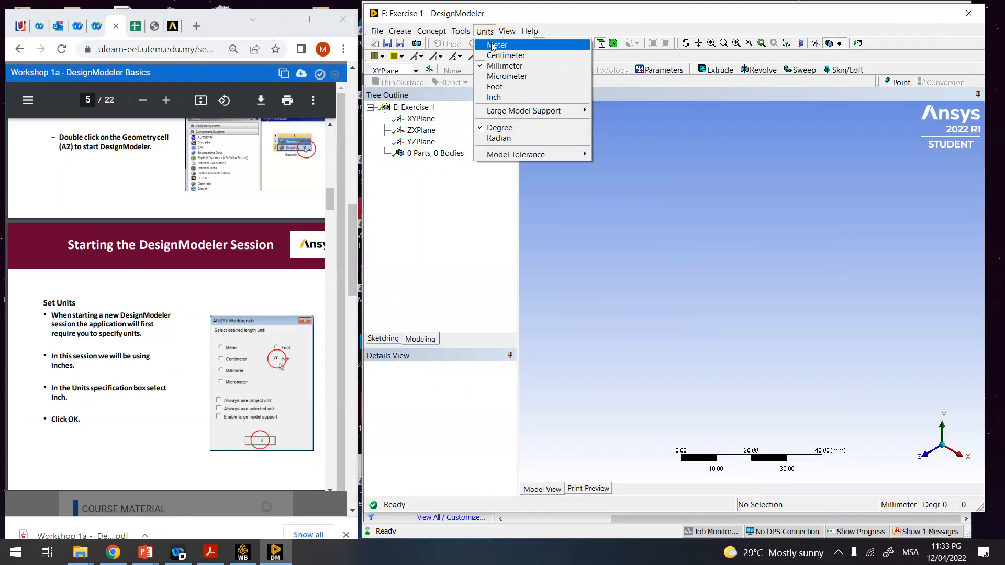
click(492, 98)
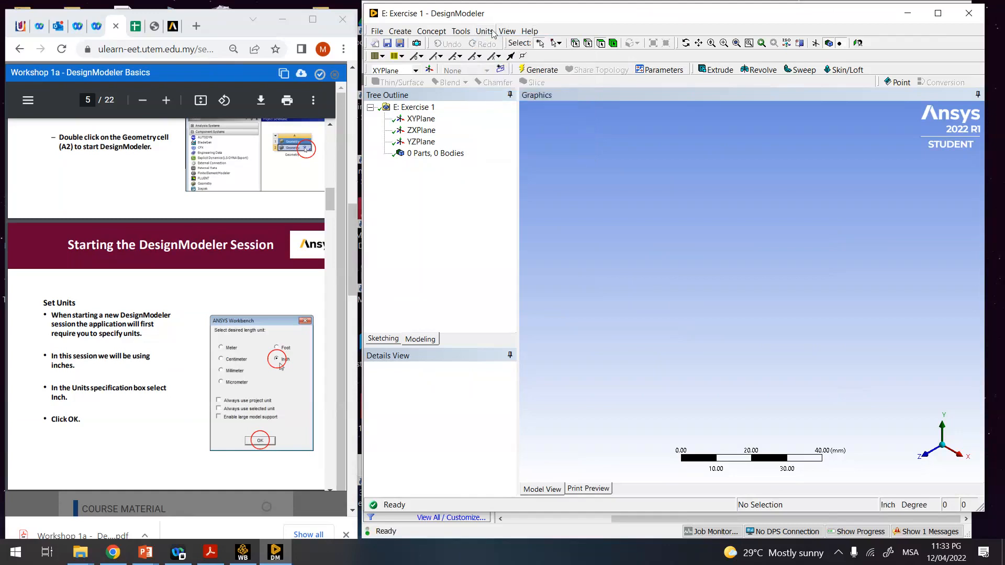
click(484, 31)
click(284, 283)
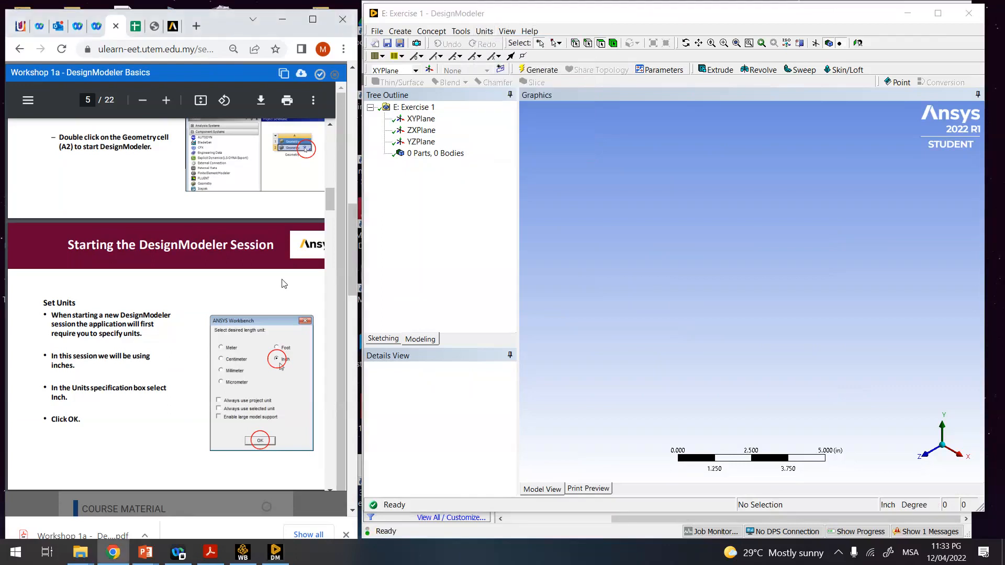
- Following the Sketch Creation slide, select the XYPlane and switch DesignModeler to Sketching mode, dismissing the CCleaner update popup
scroll(284, 283, down, 5)
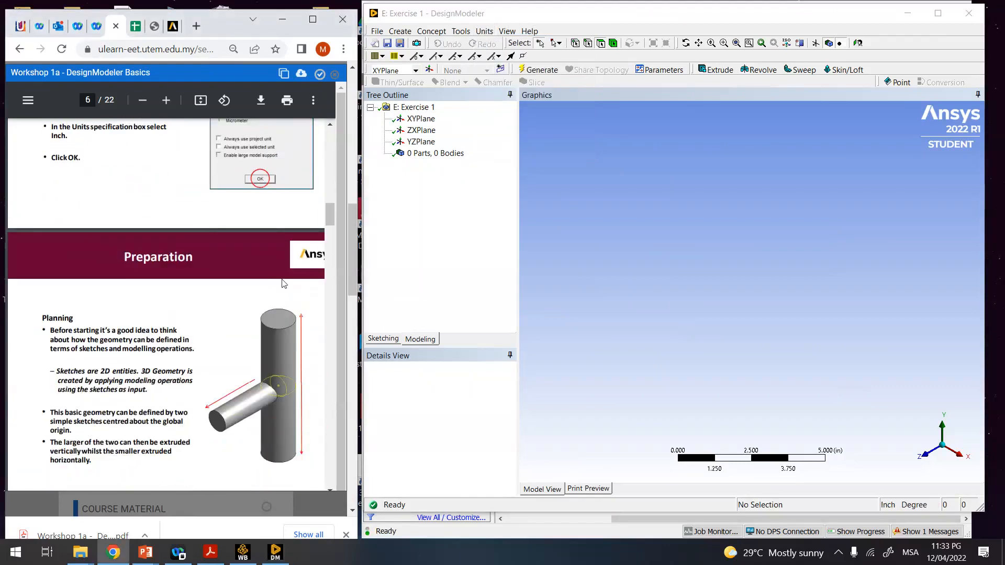
scroll(284, 283, down, 1)
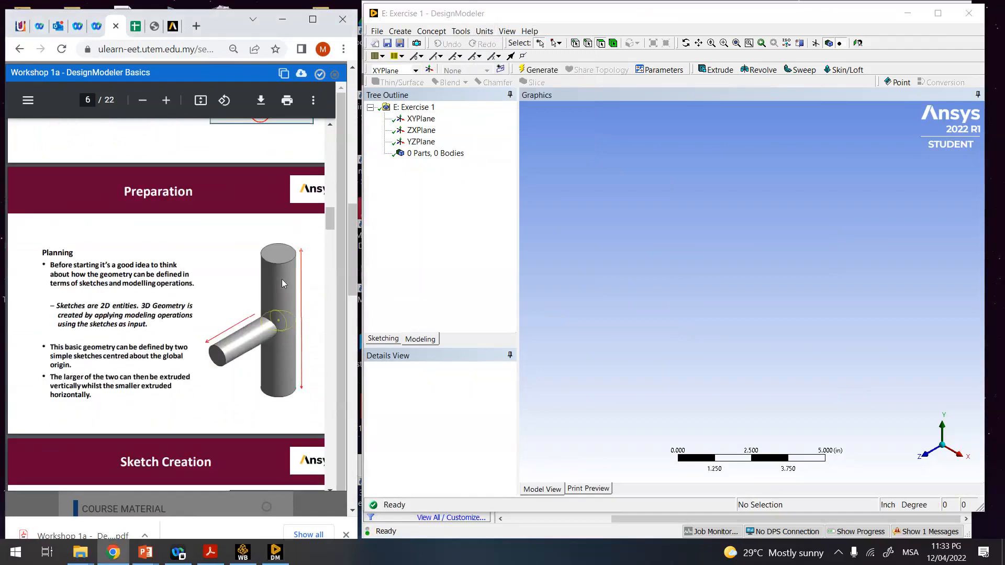
scroll(282, 279, down, 3)
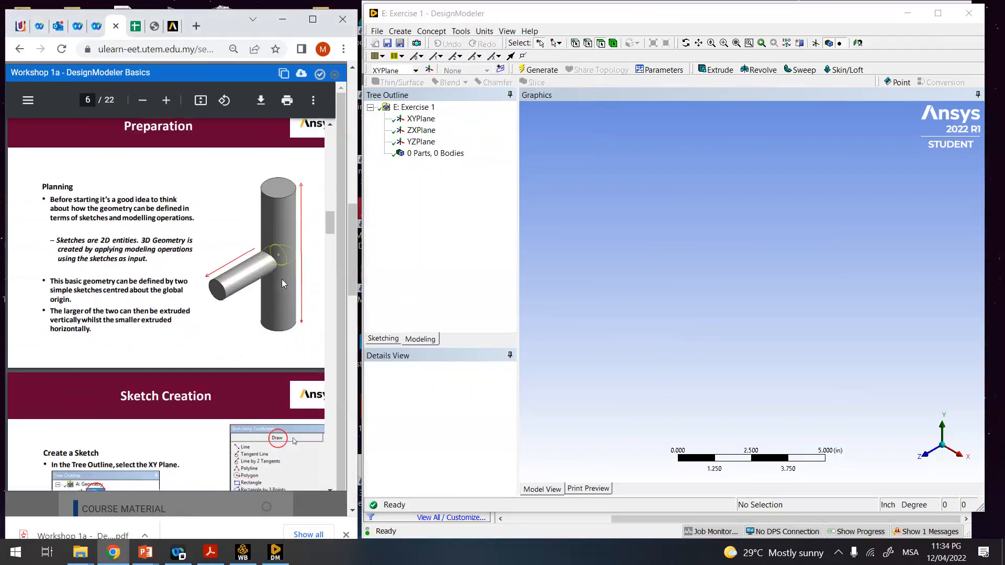
scroll(282, 283, down, 1)
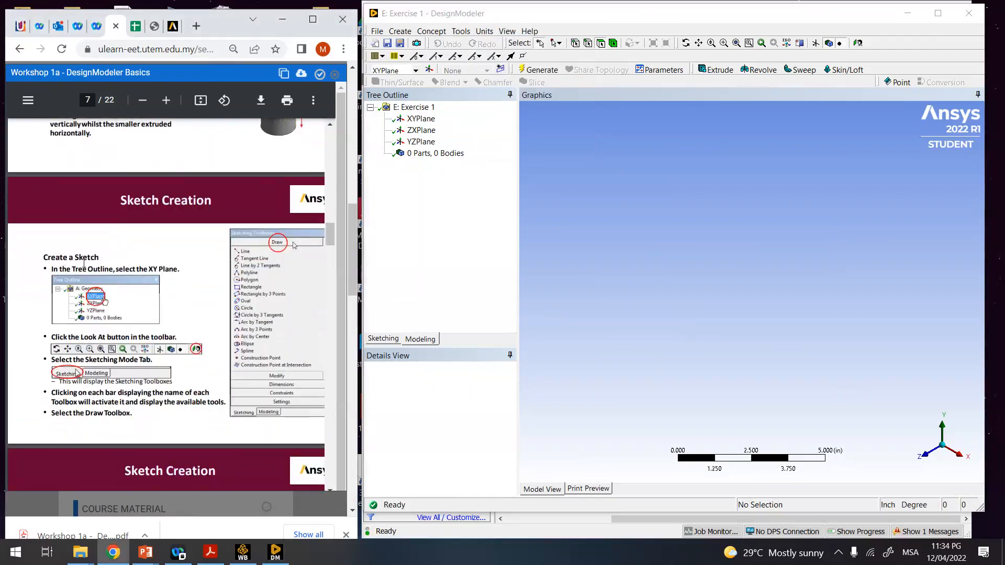
drag(85, 268, 149, 270)
click(422, 119)
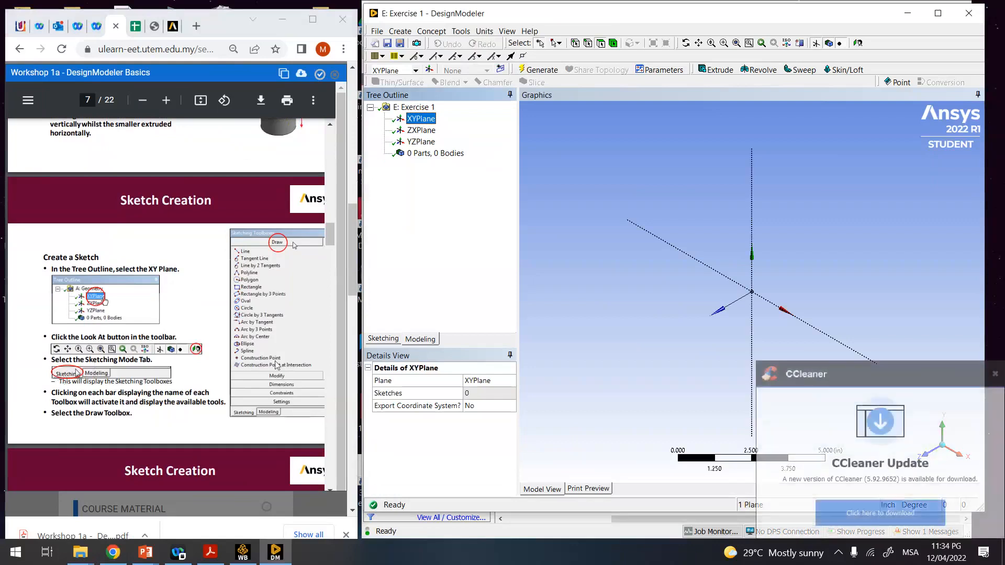
click(994, 374)
click(382, 339)
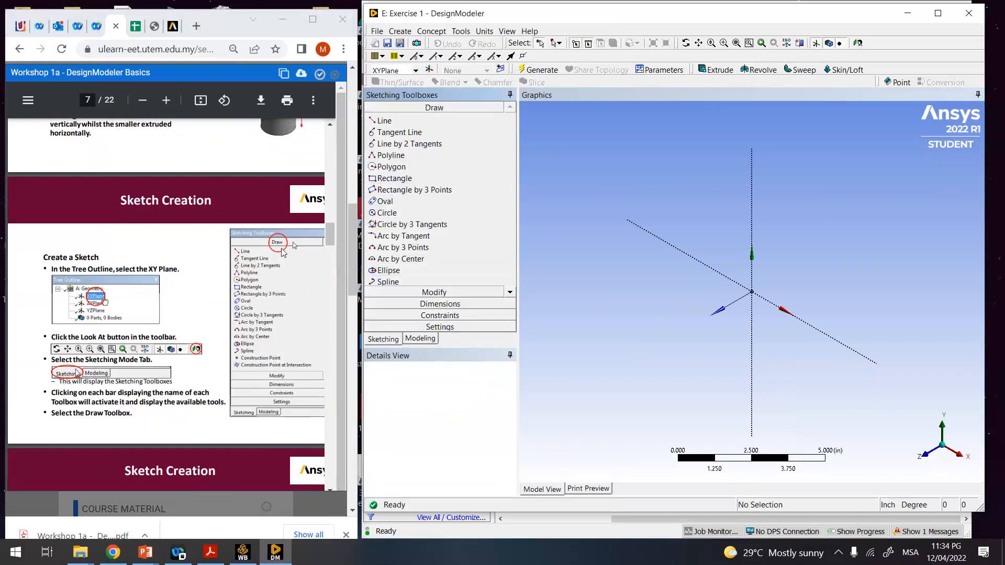
scroll(266, 287, down, 1)
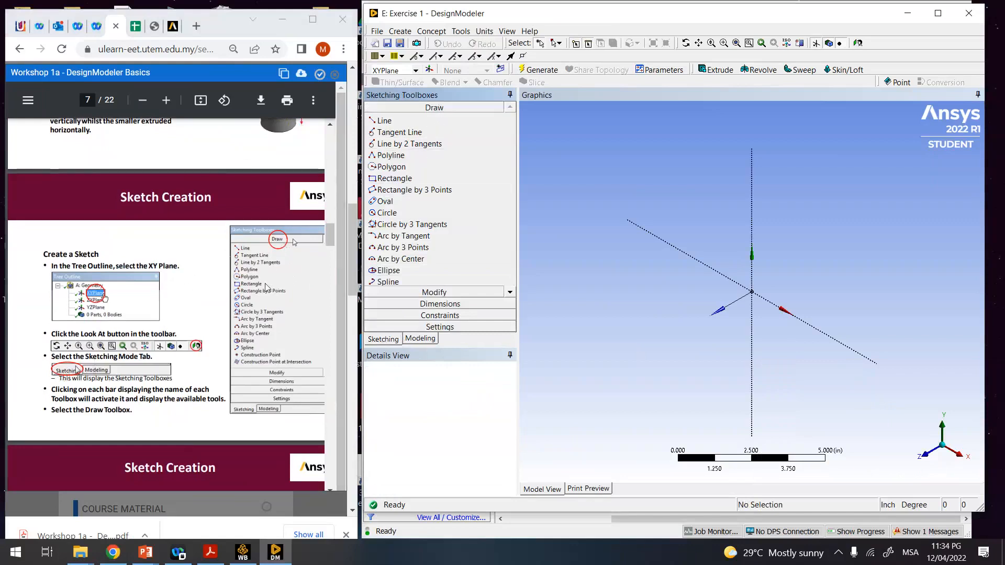
- Following the workshop's Sketch Creation slide, draw a circle about 5.7 in in diameter centred on the XYPlane origin
scroll(266, 287, down, 6)
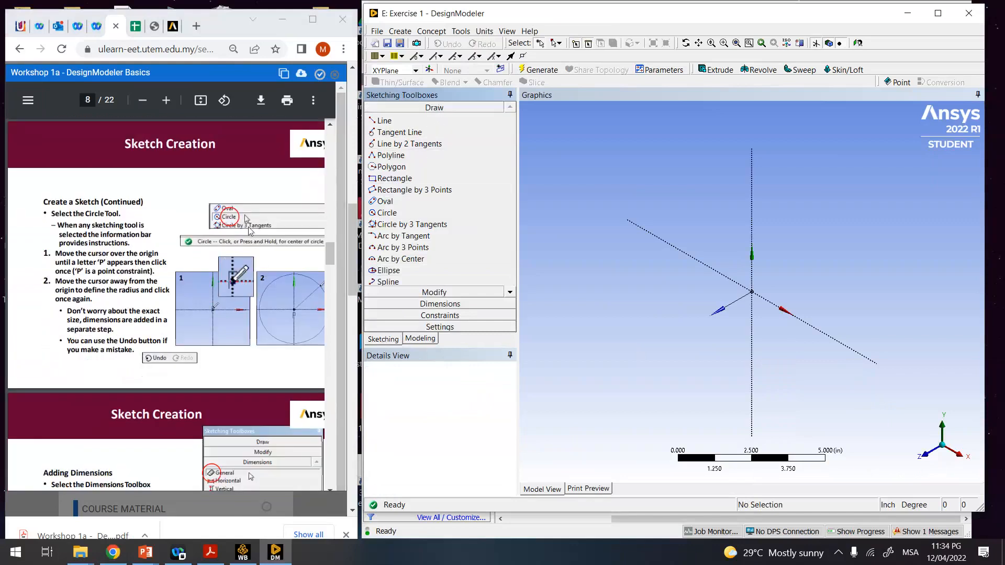
click(385, 212)
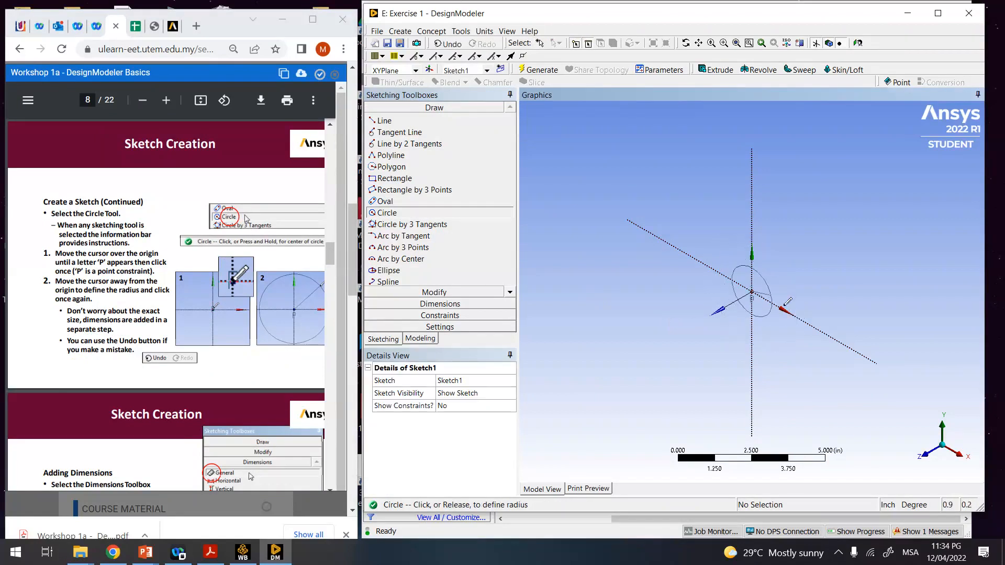
click(814, 312)
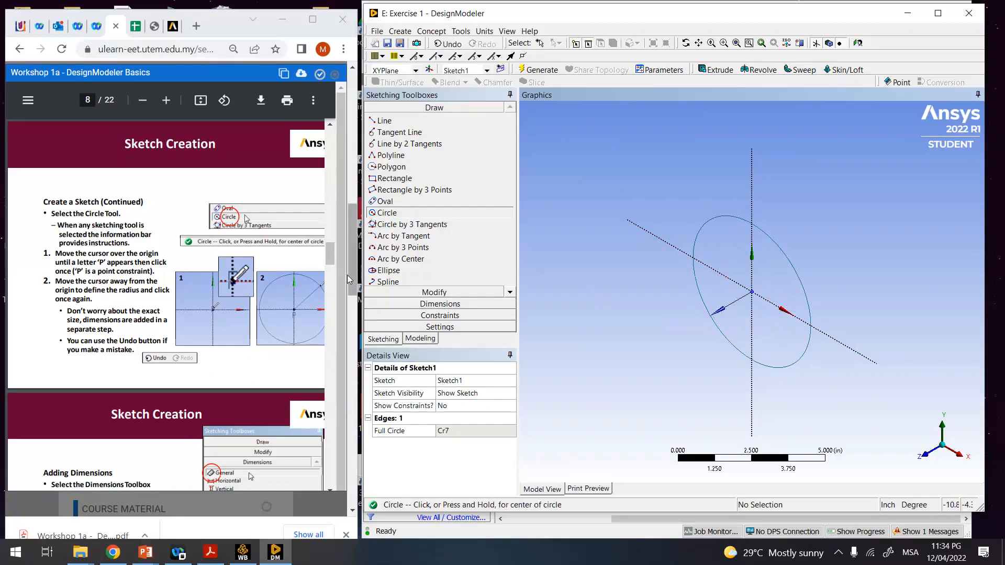
- Following the workshop's Adding Dimensions slide, place a General dimension on the XYPlane circle
drag(332, 260, 331, 274)
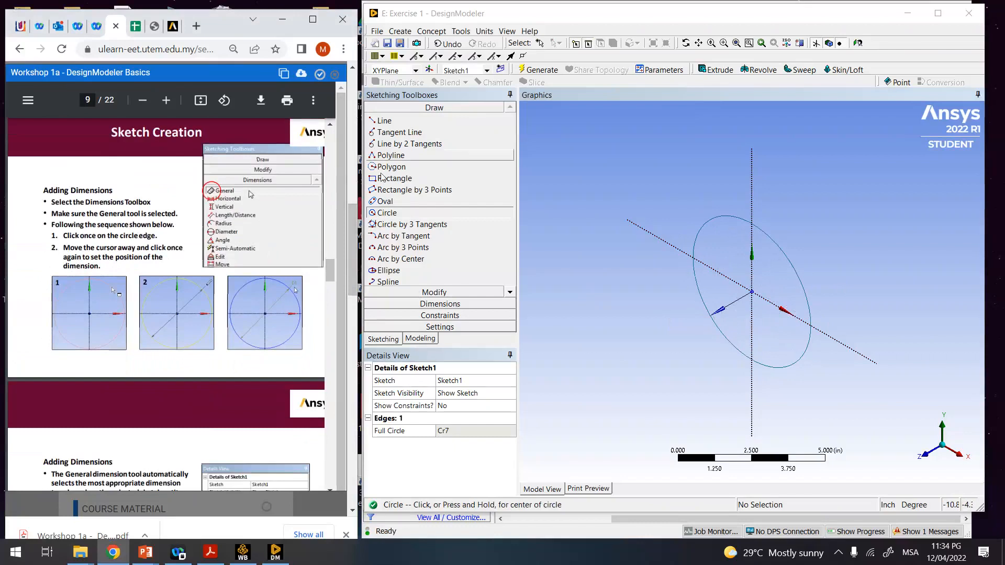
click(398, 305)
click(402, 145)
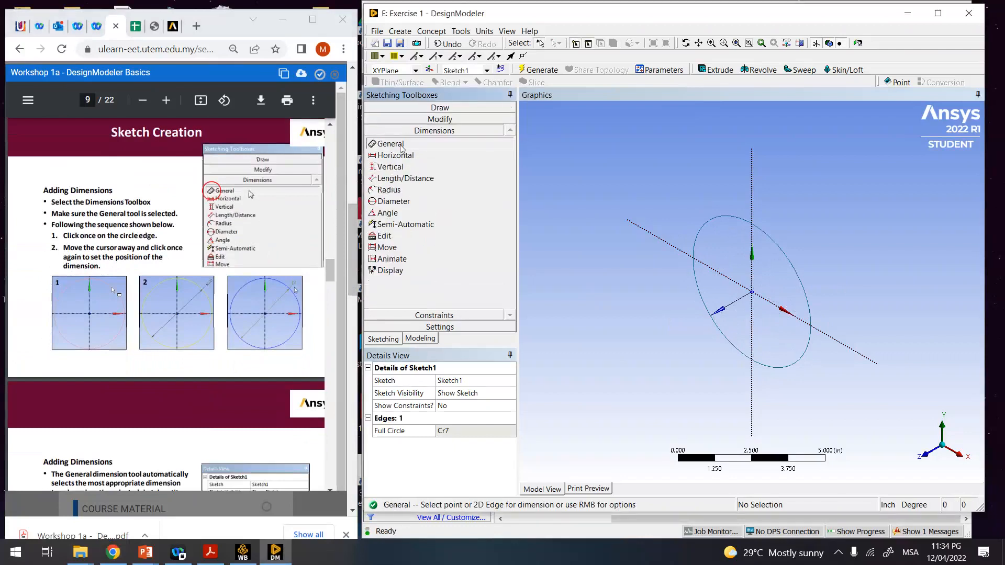
click(790, 262)
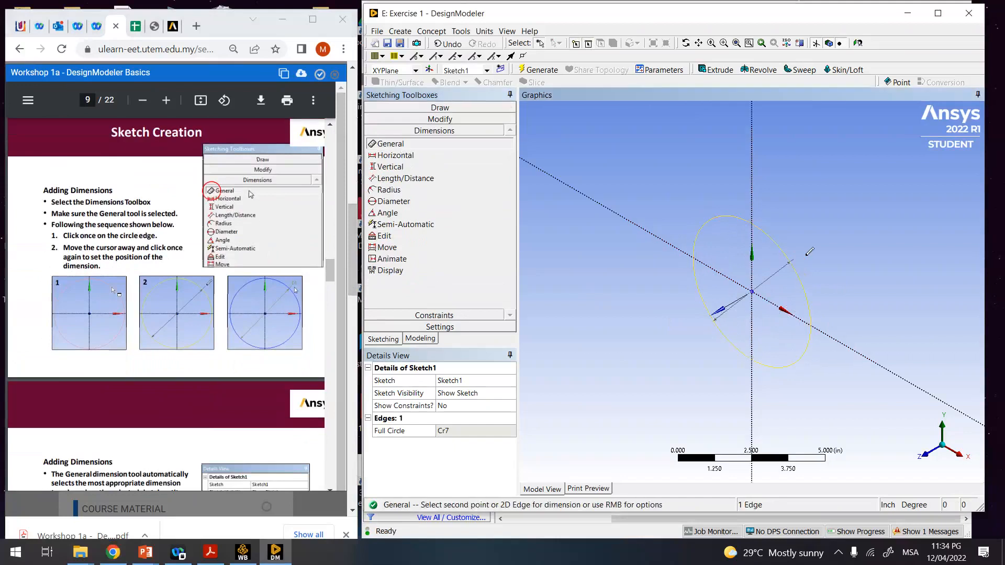
click(809, 253)
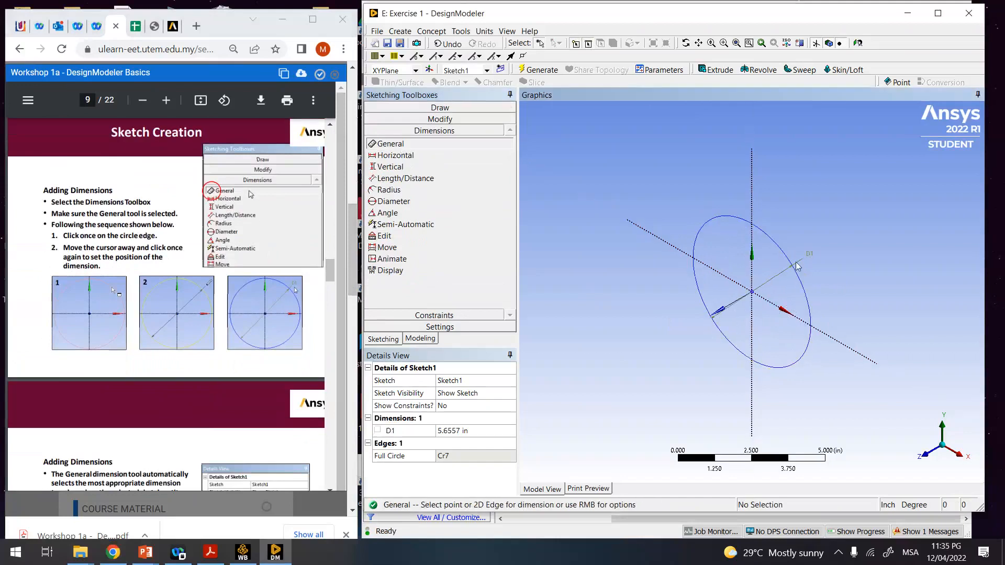
- Set the XYPlane circle's diameter dimension D1 to 4 in, as the workshop document specifies
drag(331, 262, 331, 278)
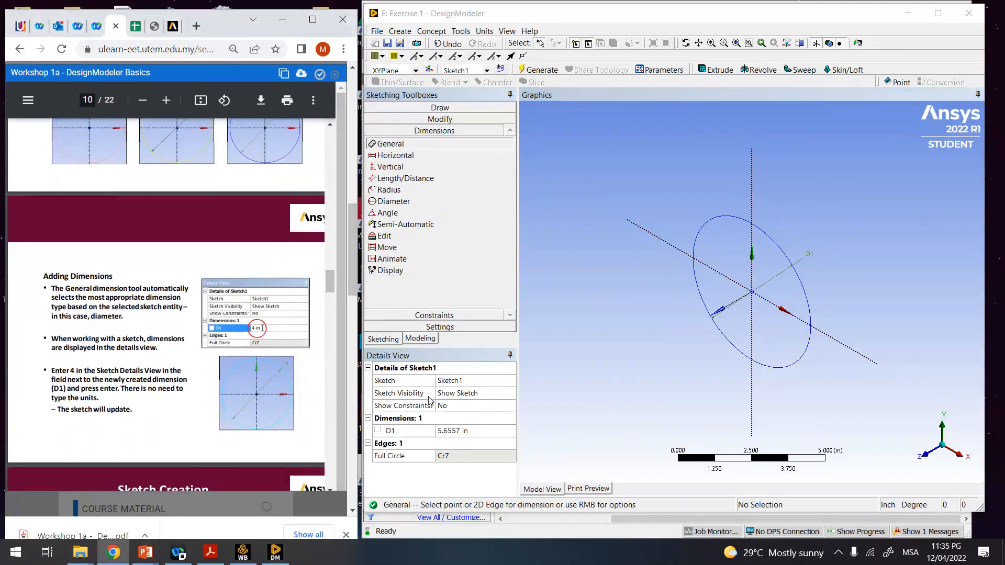
click(458, 430)
click(467, 430)
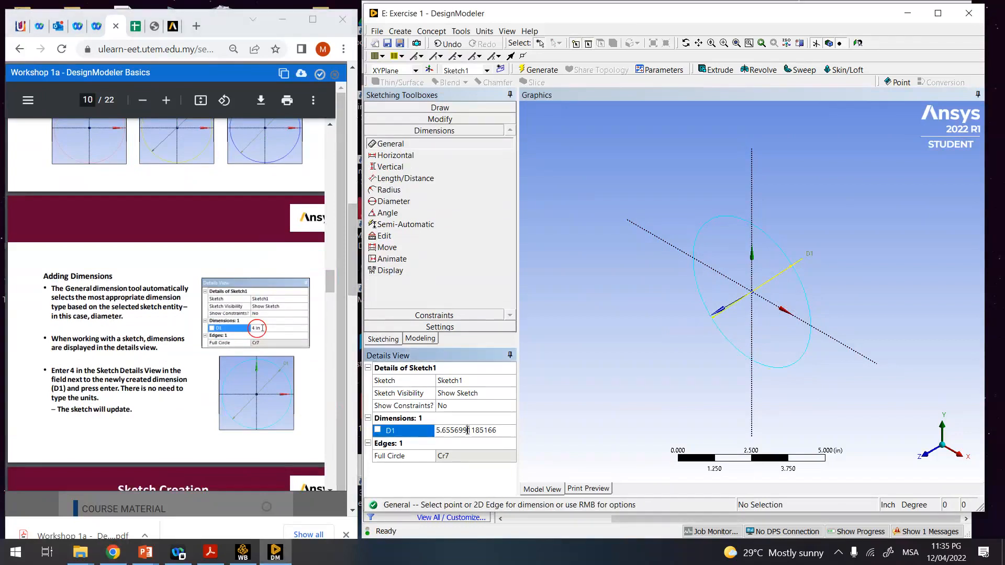
double_click(472, 430)
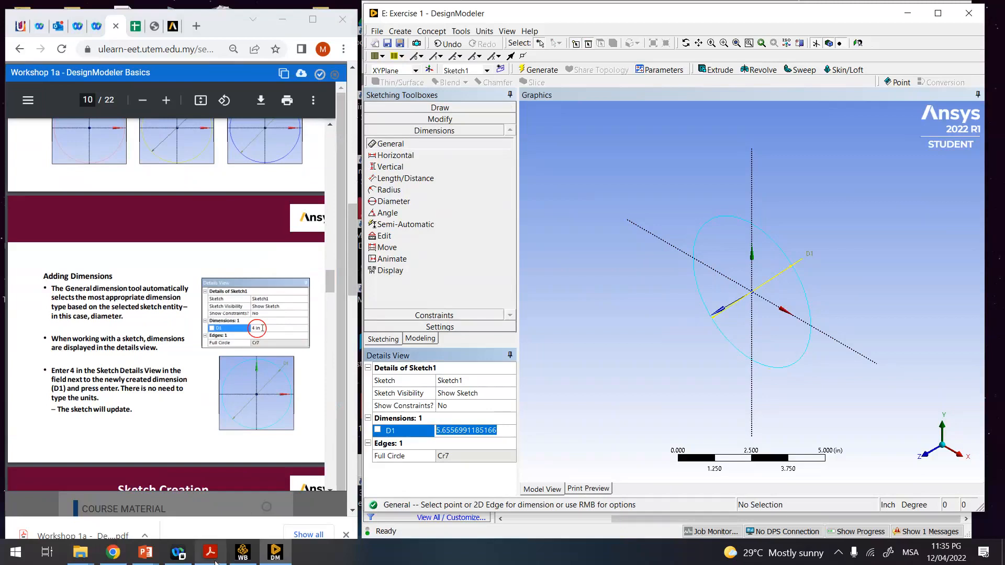
mouse_move(213, 558)
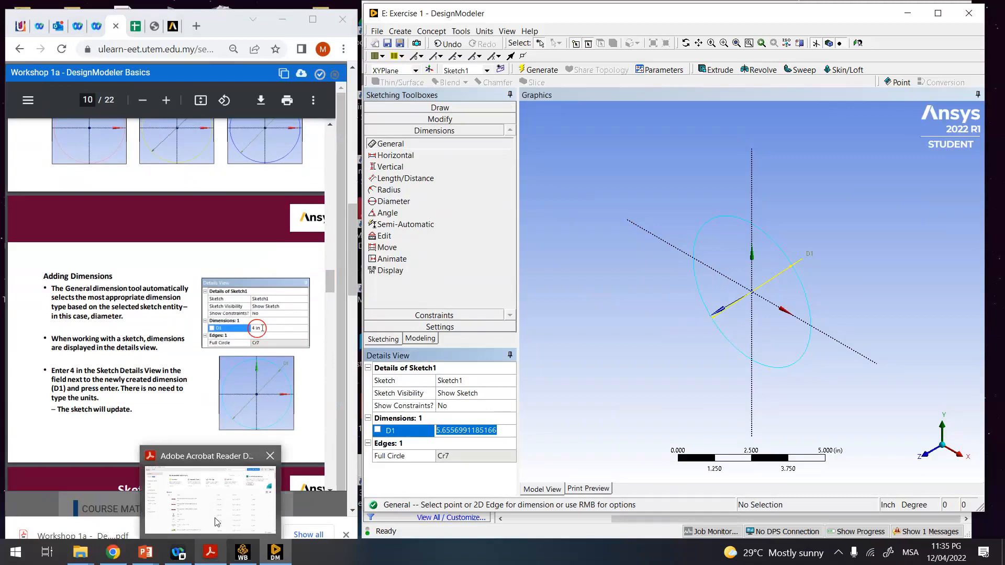
mouse_move(82, 562)
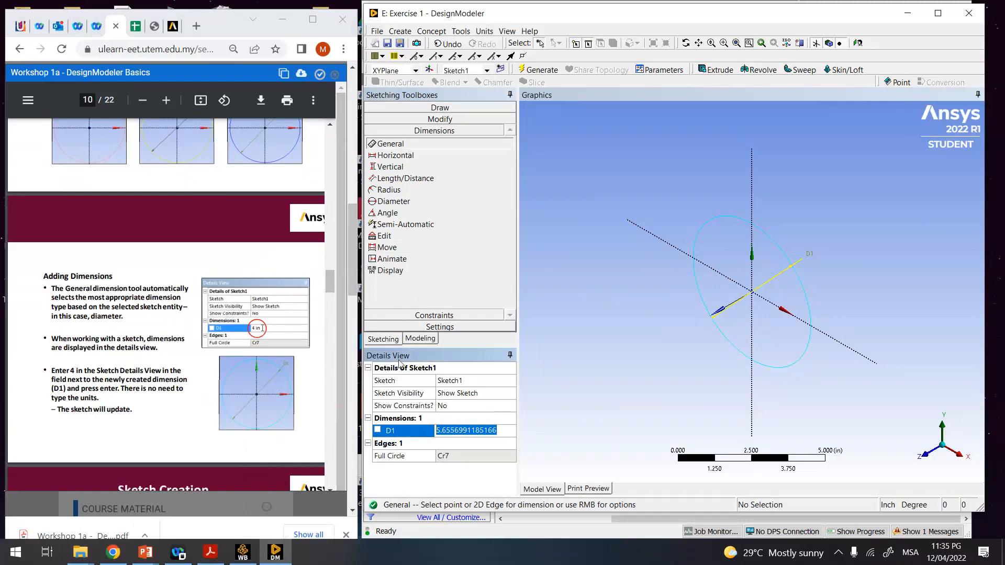
text(4)
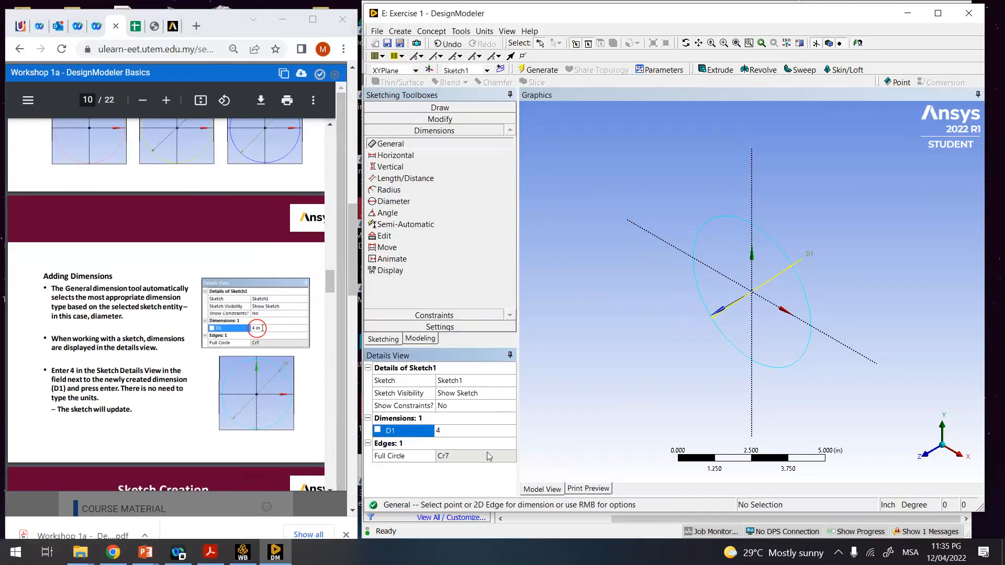
key(Return)
- Following the Create the Second Sketch slide, set the isometric view and make ZXPlane the active plane
drag(331, 291, 331, 305)
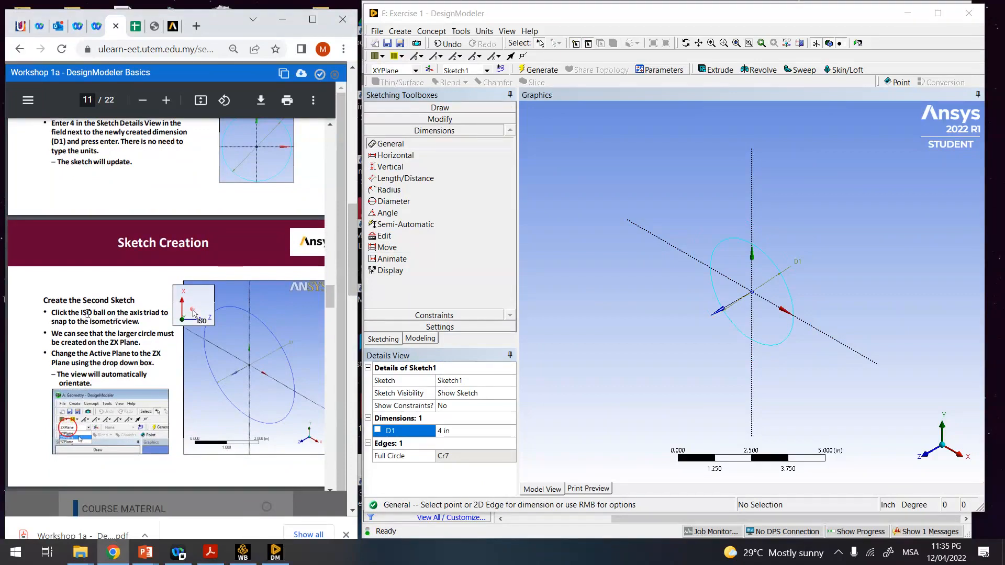
click(961, 373)
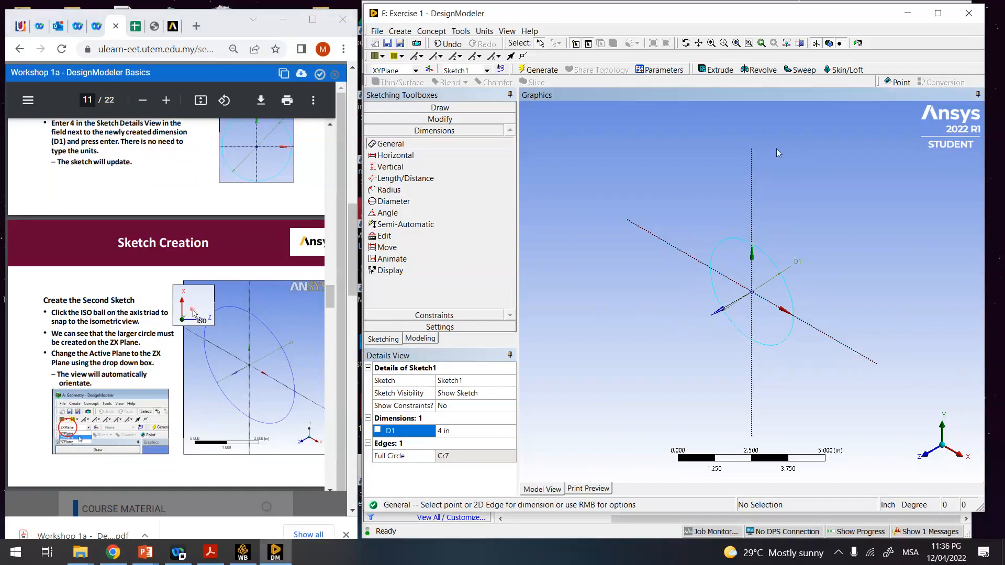
click(416, 70)
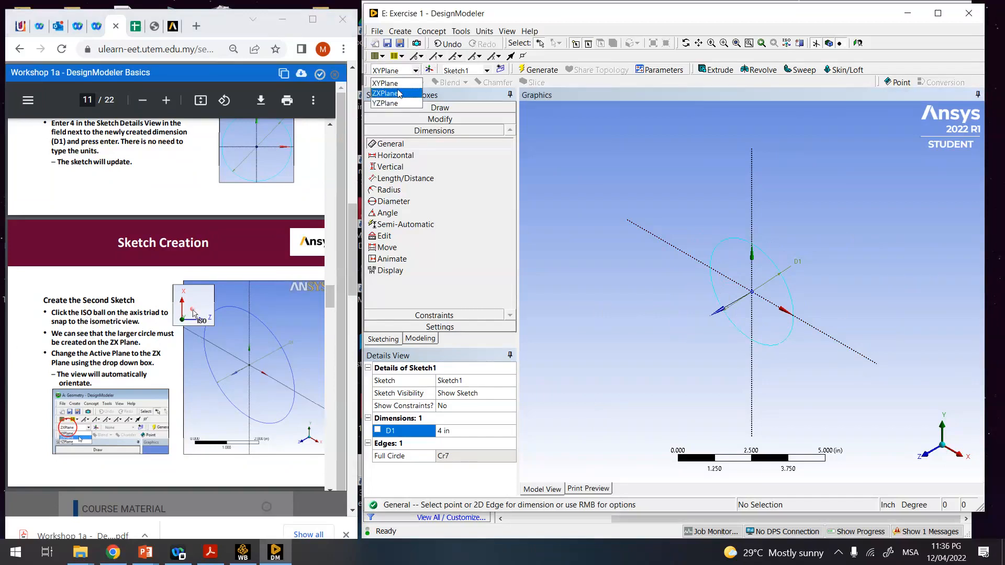
click(388, 93)
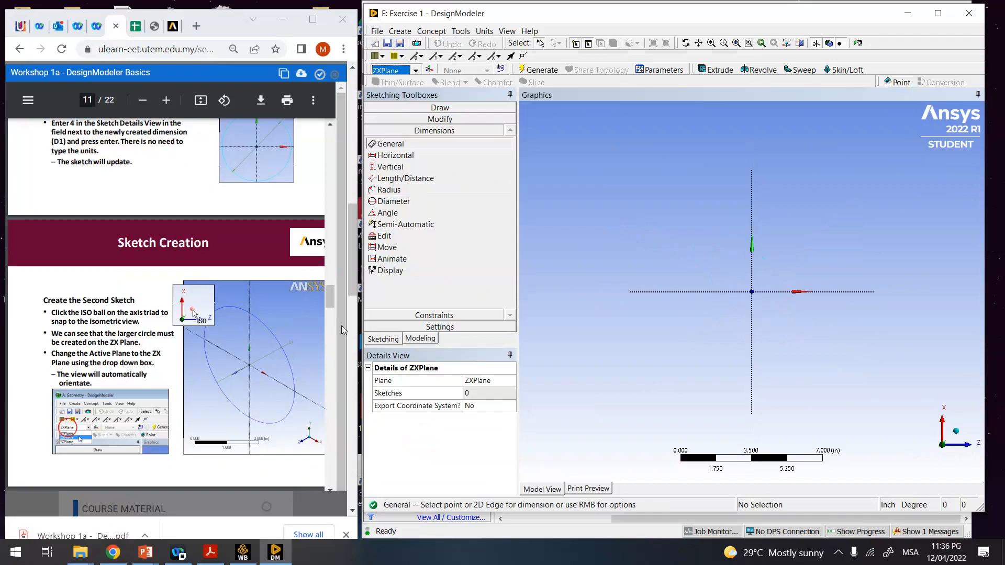
- Go to the workshop's second-sketch instructions and draw a circle about 5.7 in in diameter centred on the ZXPlane origin
drag(330, 306, 328, 319)
scroll(328, 319, down, 1)
scroll(328, 319, down, 1)
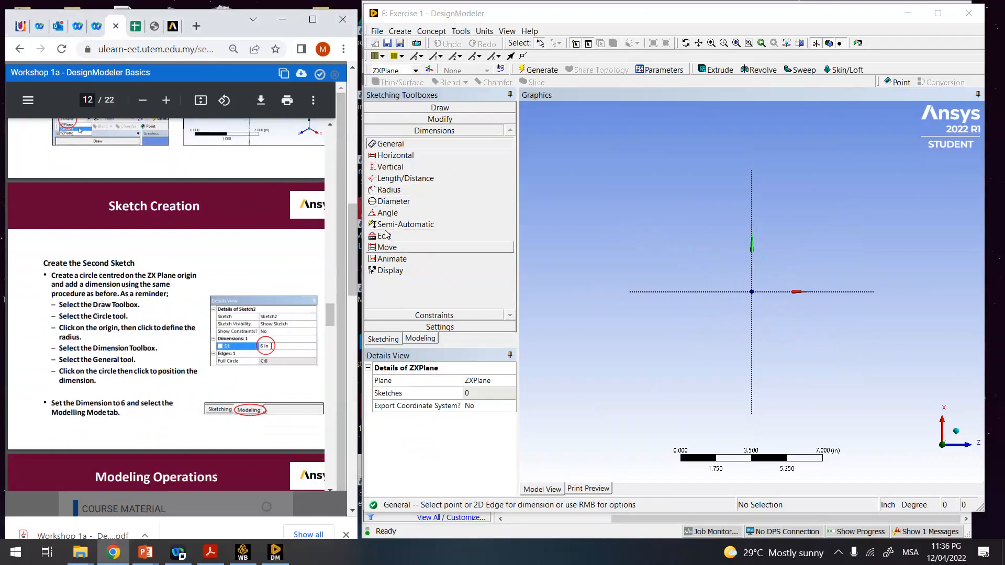
click(440, 108)
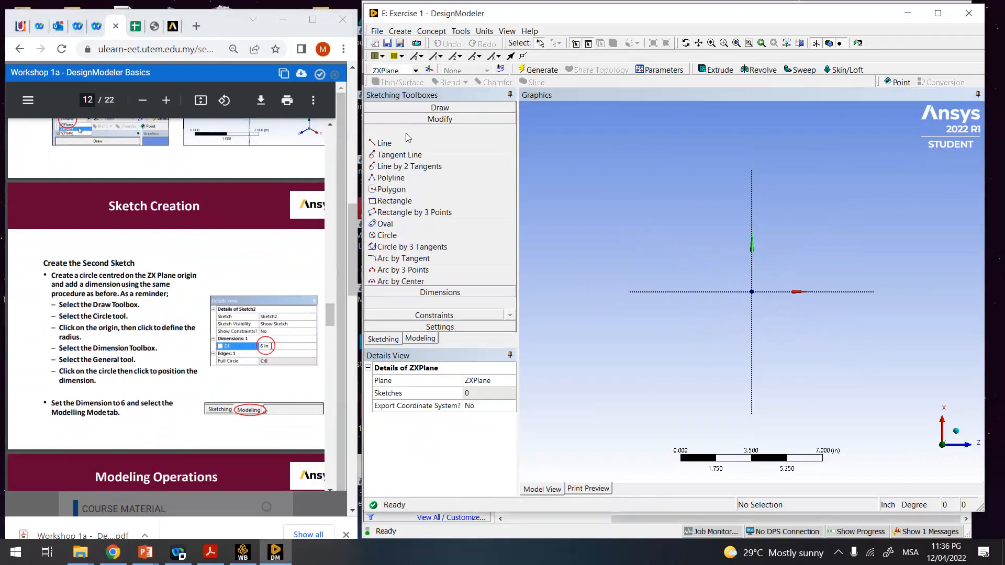
click(387, 213)
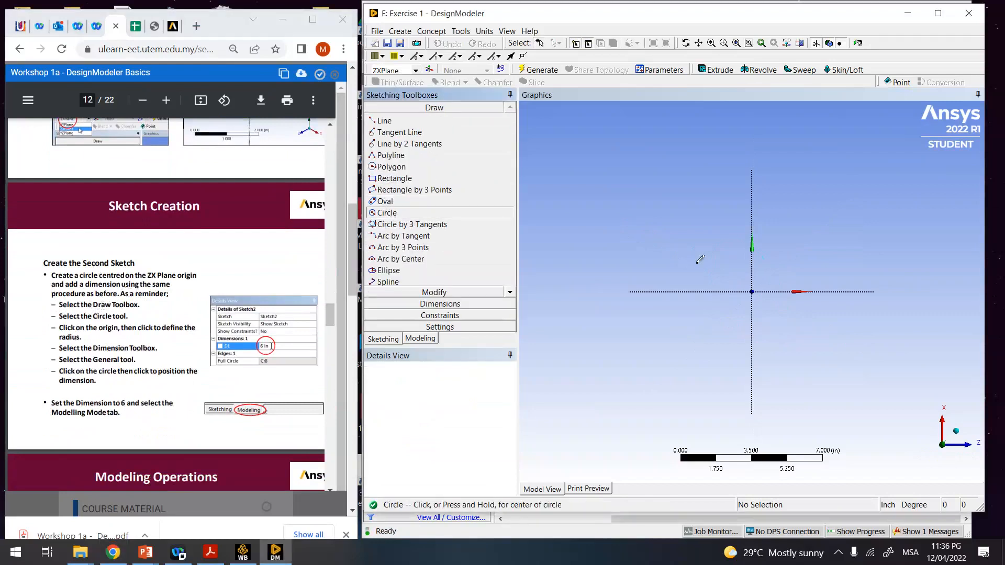
click(752, 291)
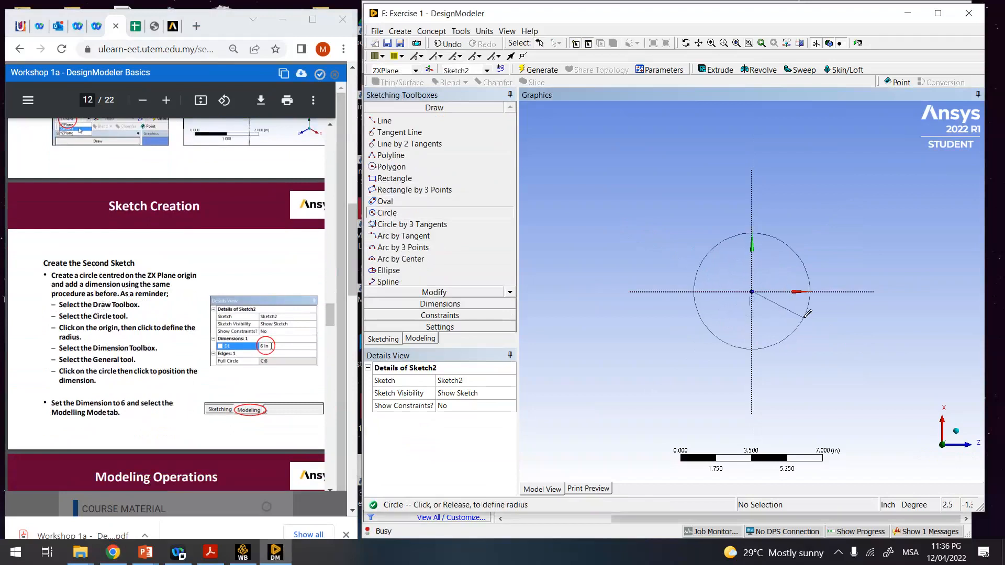
click(804, 314)
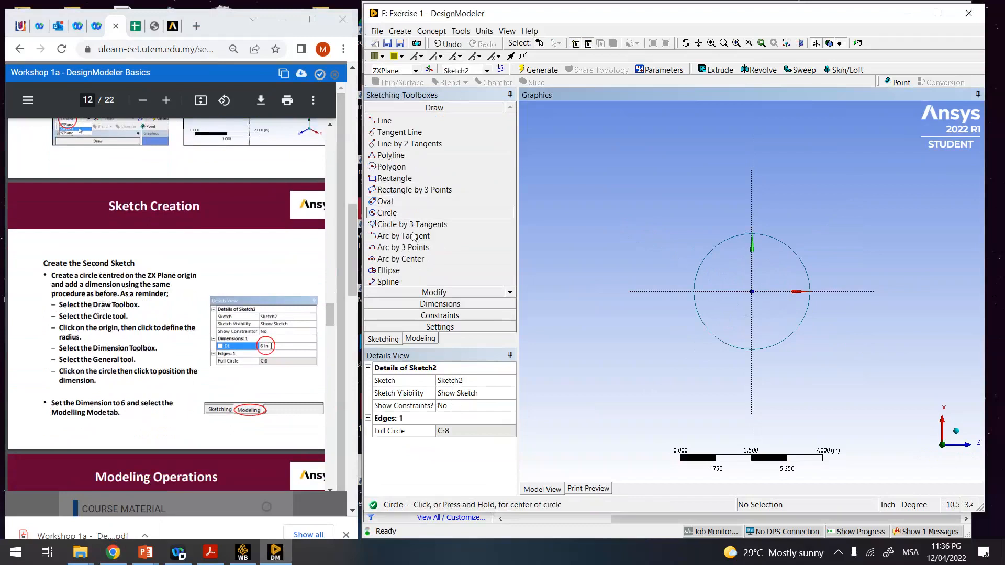
- Add a General dimension to the ZXPlane circle and set its diameter to 6 in
click(434, 304)
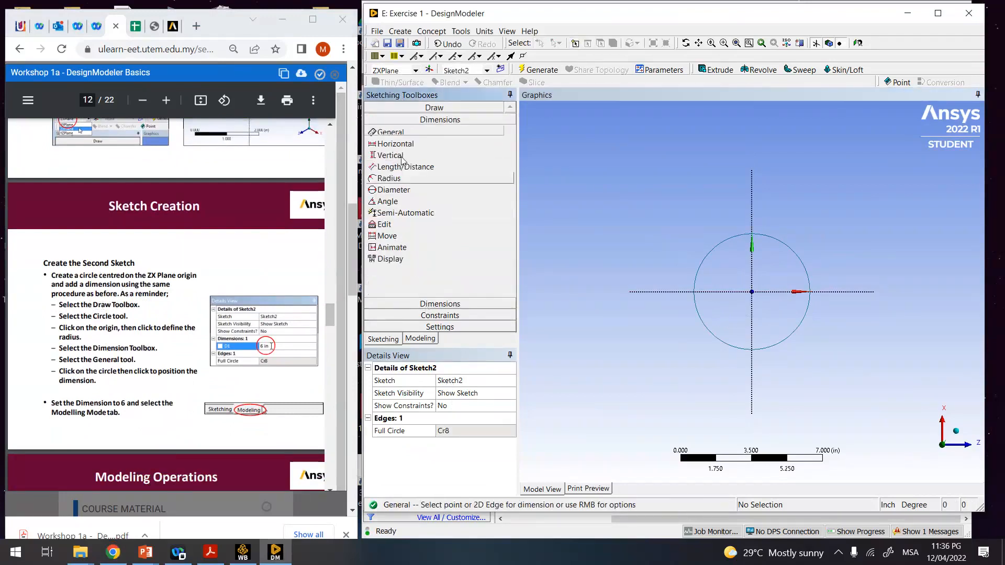
click(799, 258)
click(819, 249)
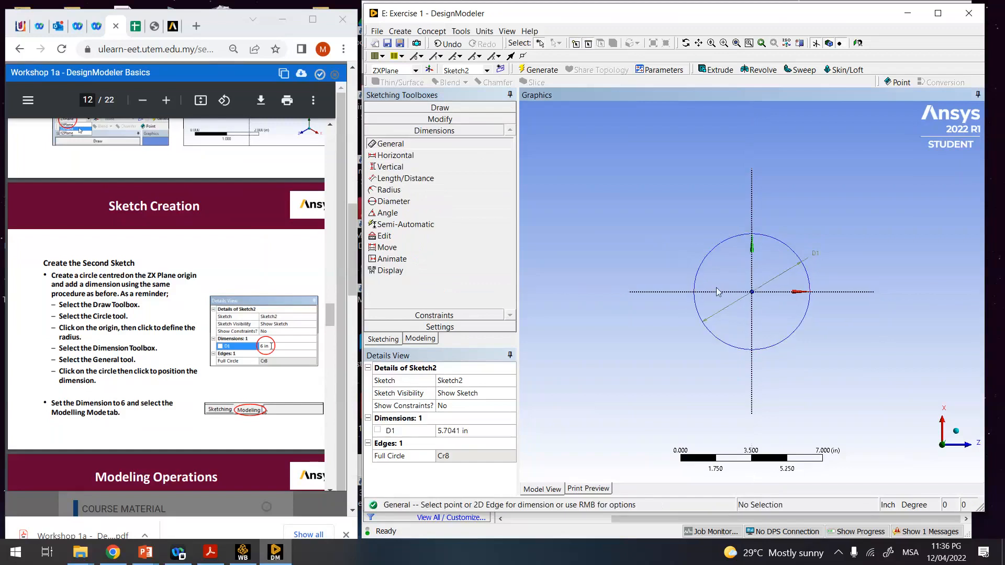
click(465, 430)
text(6)
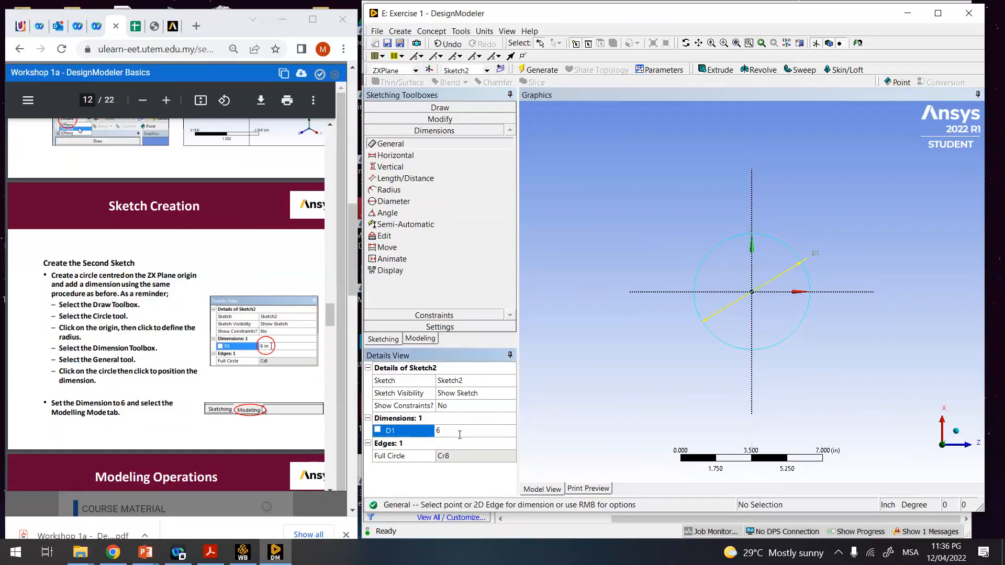
key(Return)
- Following the View Both Sketches slide, switch to Modeling mode and expand XYPlane and ZXPlane in the tree outline
drag(327, 319, 330, 331)
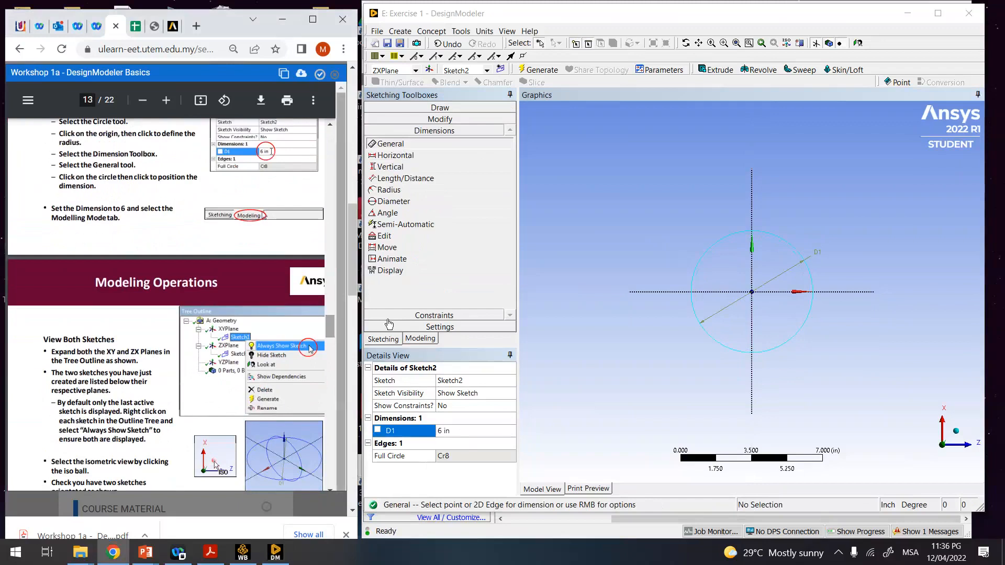
click(420, 339)
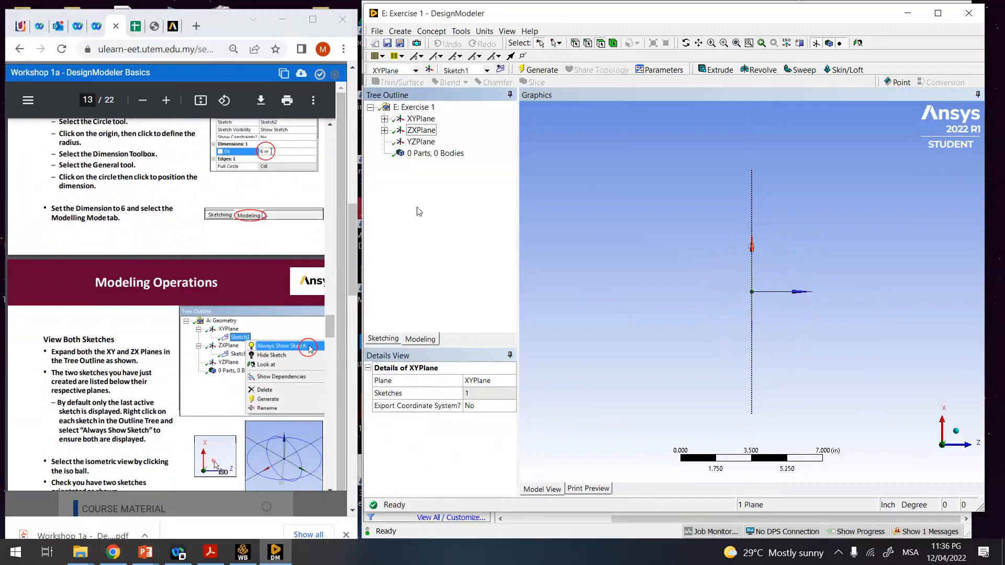
click(384, 130)
click(384, 119)
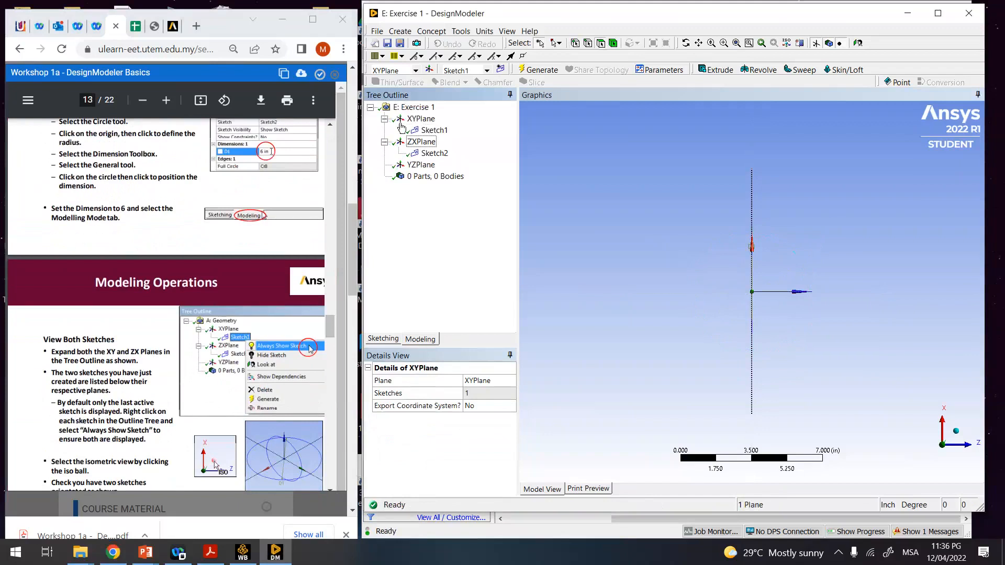
- Set both Sketch1 and Sketch2 to Always Show Sketch and look at them in the isometric view
click(443, 153)
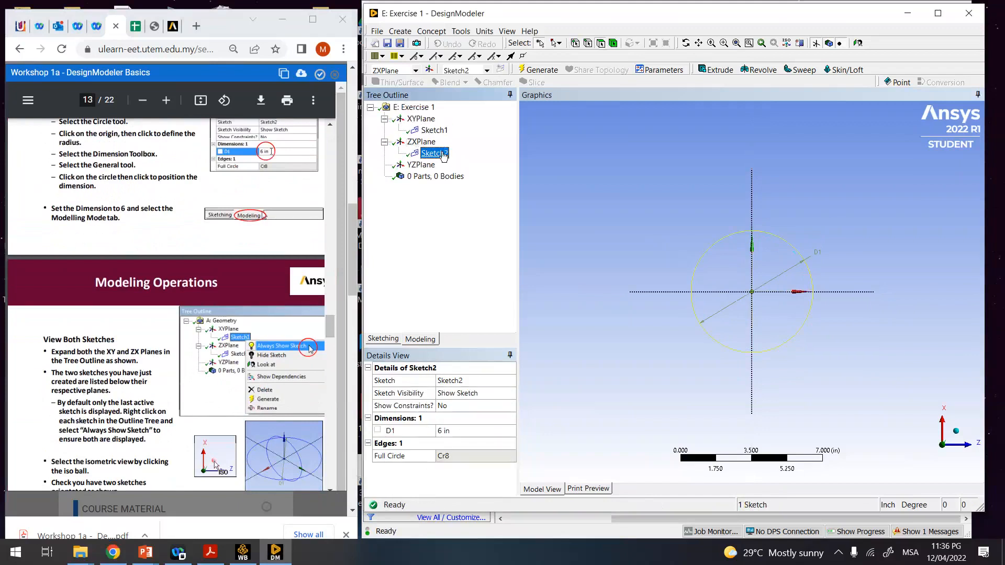
click(441, 132)
right_click(442, 133)
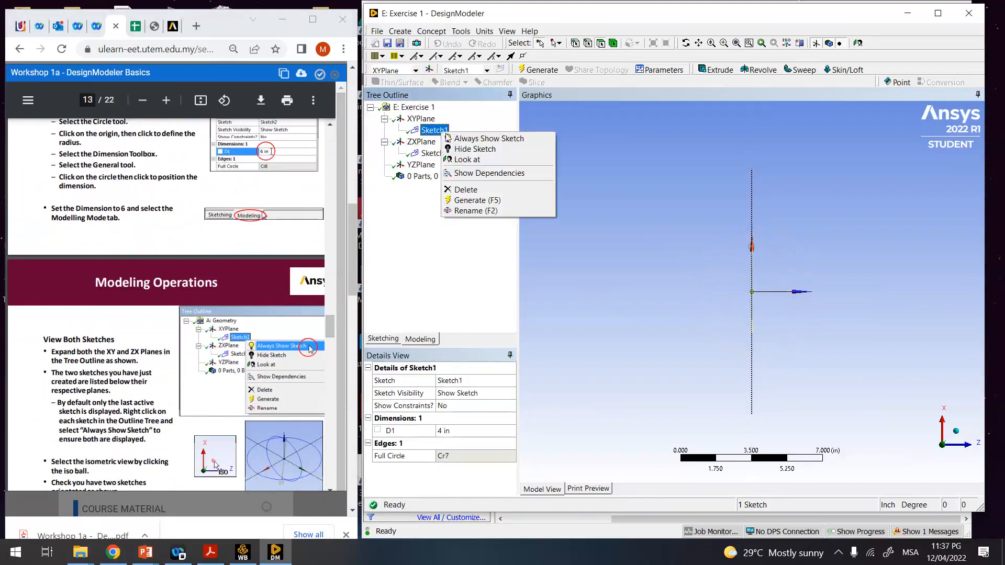
click(471, 139)
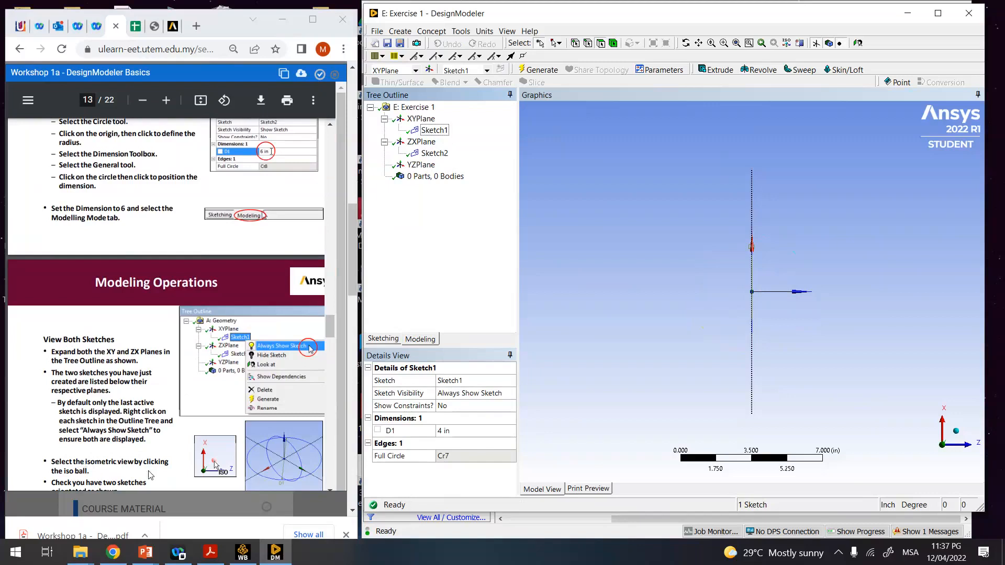
click(954, 433)
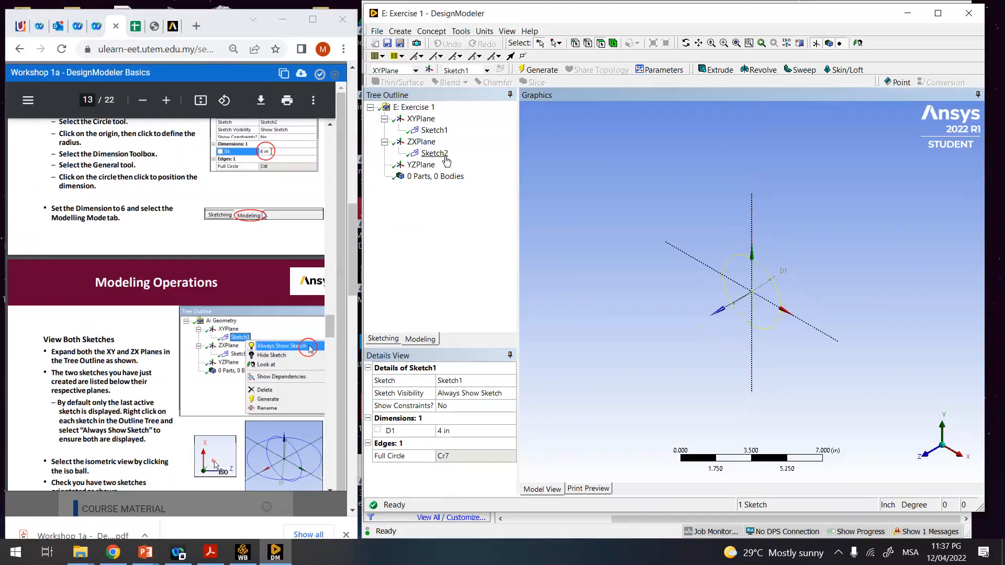
right_click(423, 153)
click(471, 159)
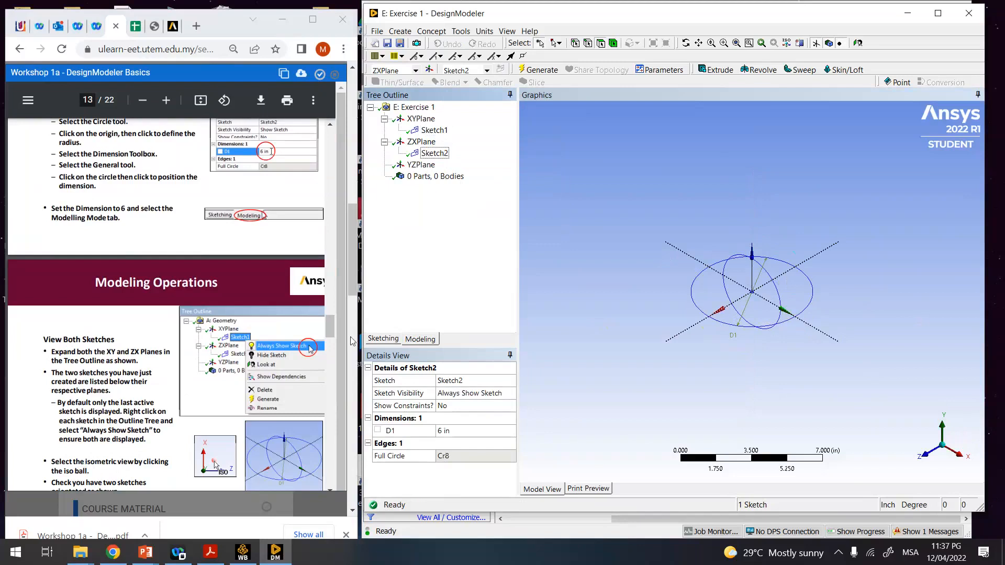
- Following the Add a Modeling Feature slide, select Sketch1 under XYPlane and start an Extrude feature from it
drag(332, 320, 332, 341)
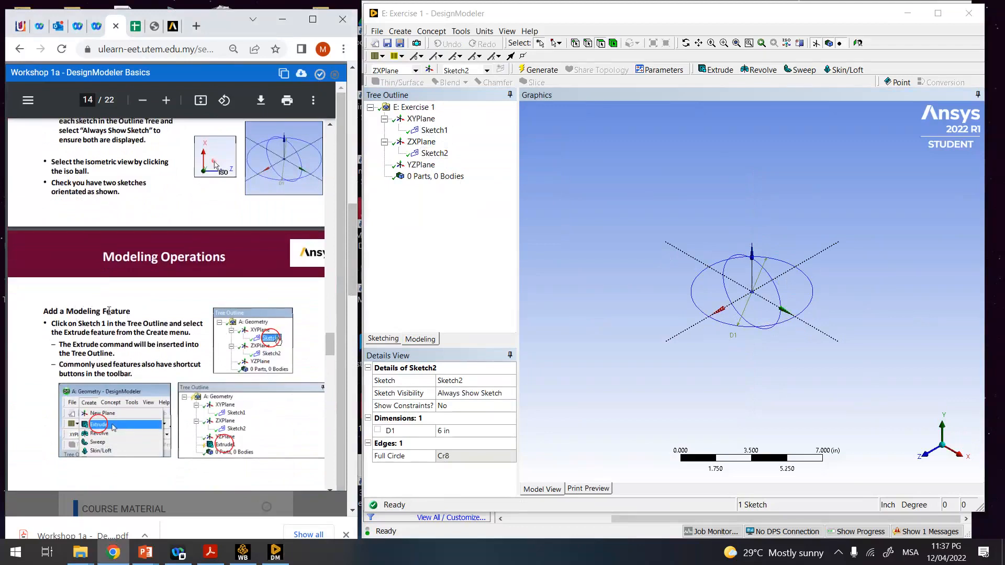
drag(50, 324, 126, 324)
click(432, 131)
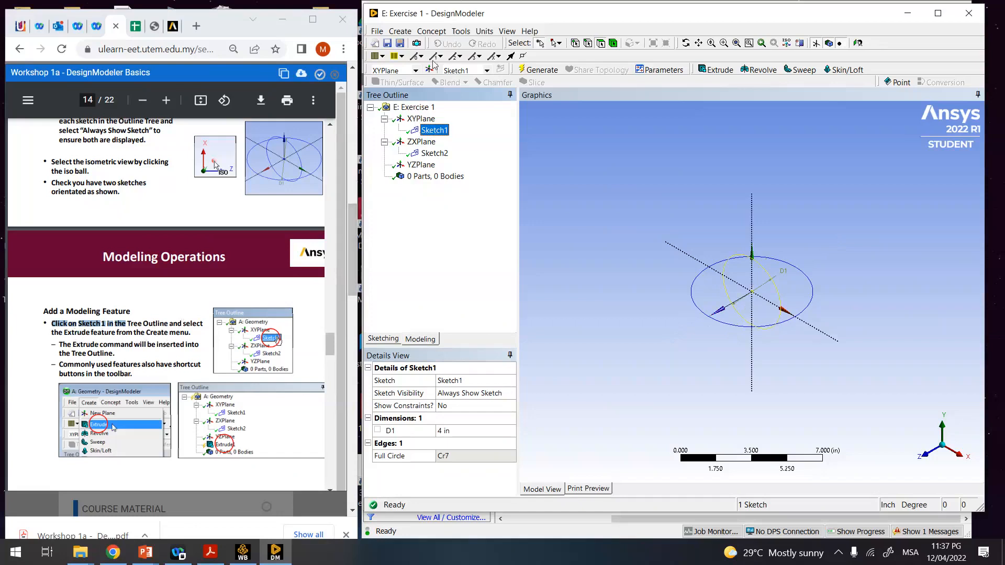
click(439, 33)
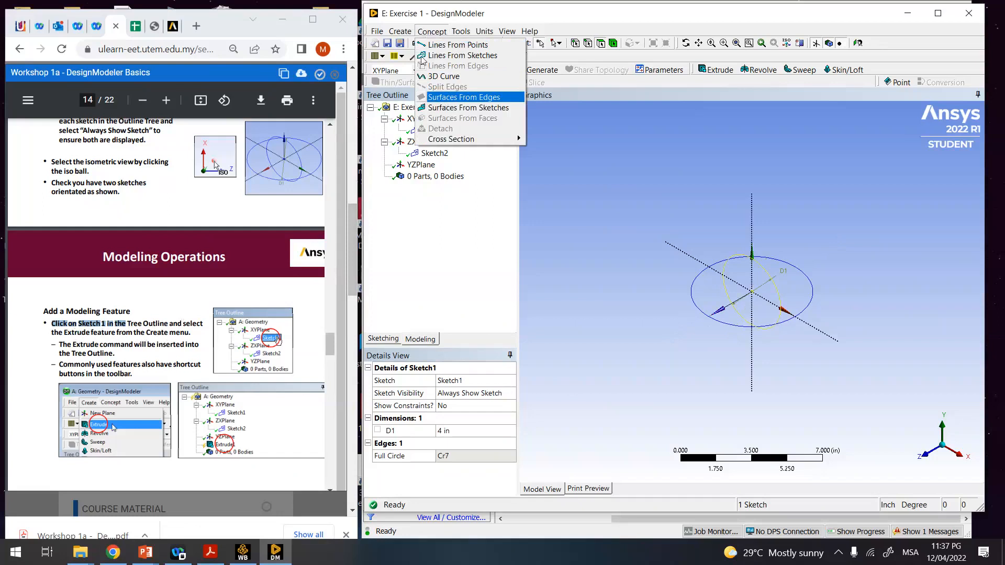
click(400, 31)
click(410, 59)
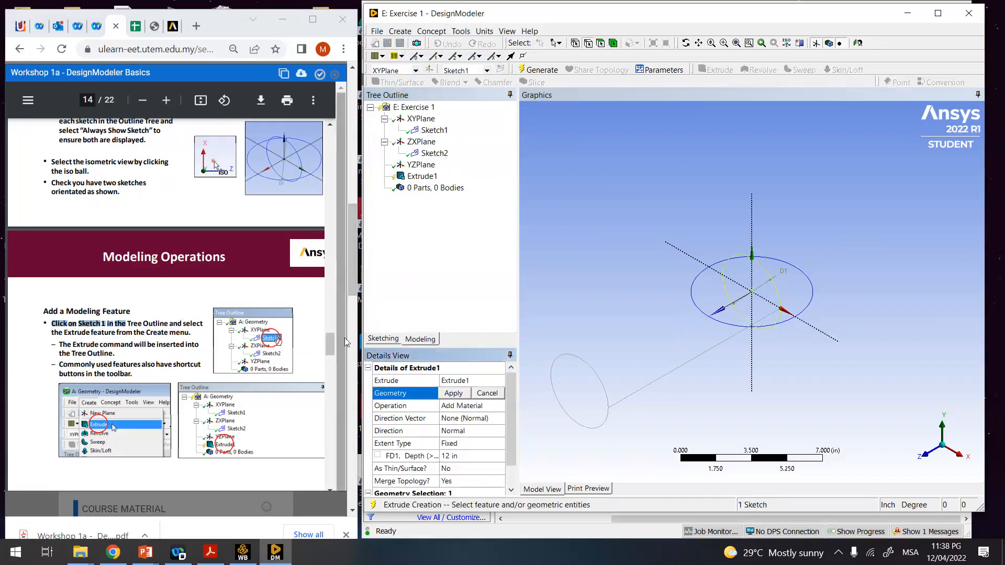
- Use Sketch1 as the extrusion's geometry, set its depth to 14.75 in as the workshop states, and generate the cylinder
drag(328, 337, 325, 359)
scroll(325, 360, down, 3)
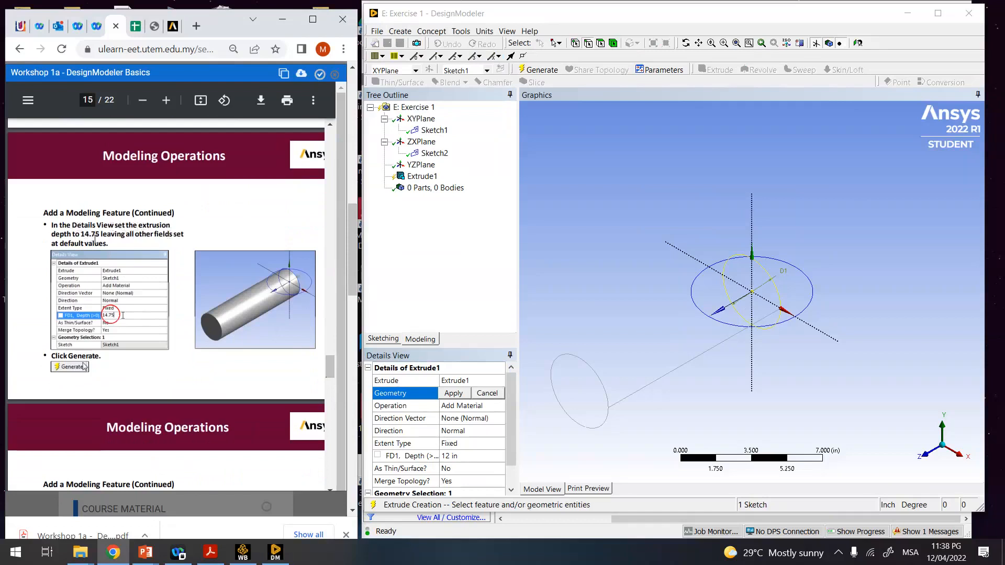
click(452, 458)
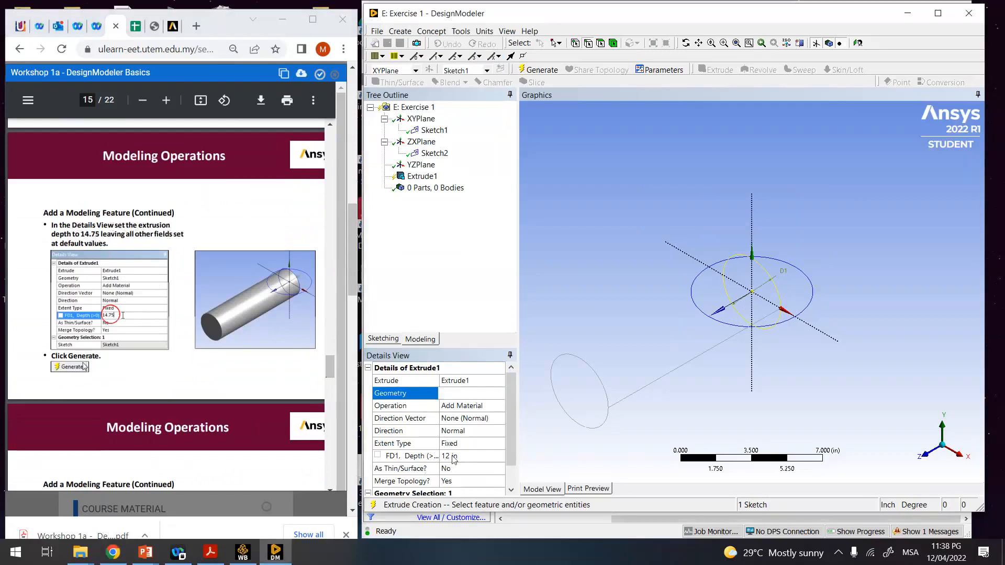
click(453, 459)
text(14.75)
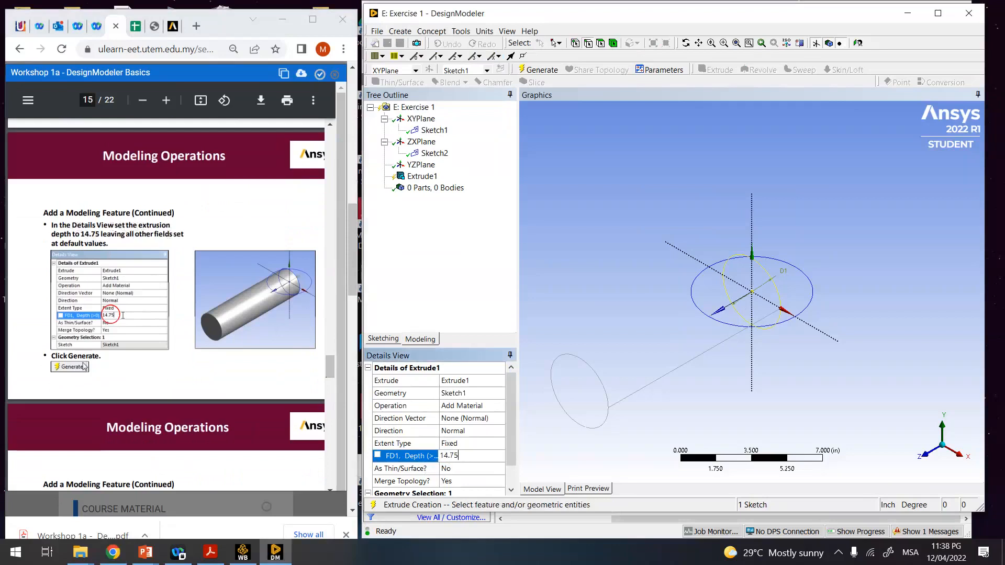
click(477, 309)
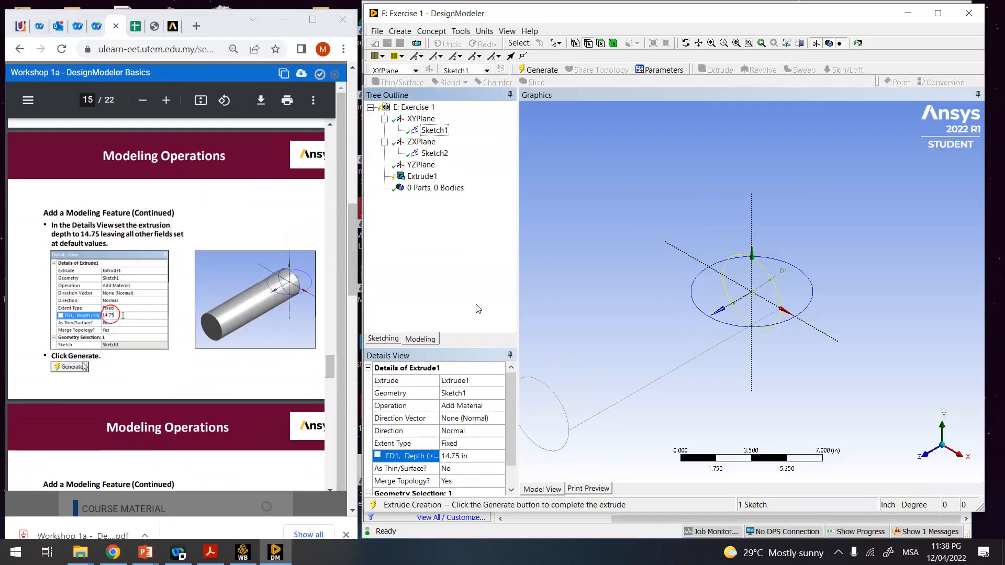
click(81, 558)
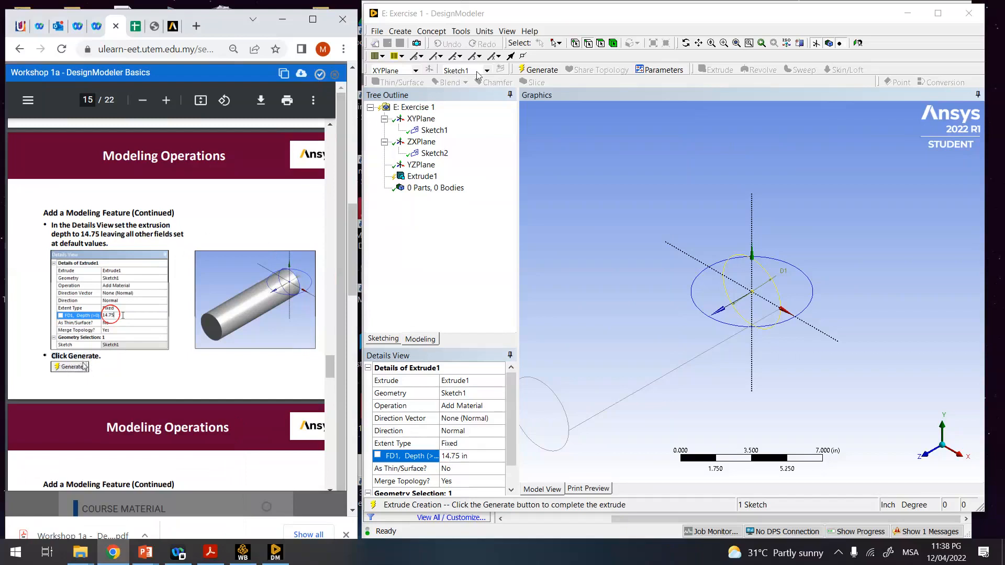
click(540, 71)
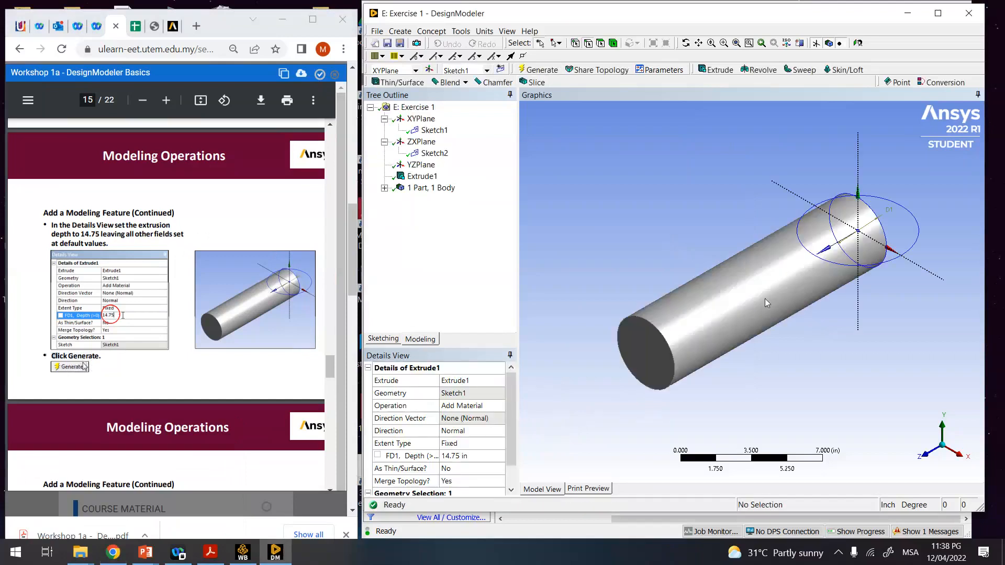
scroll(773, 293, down, 2)
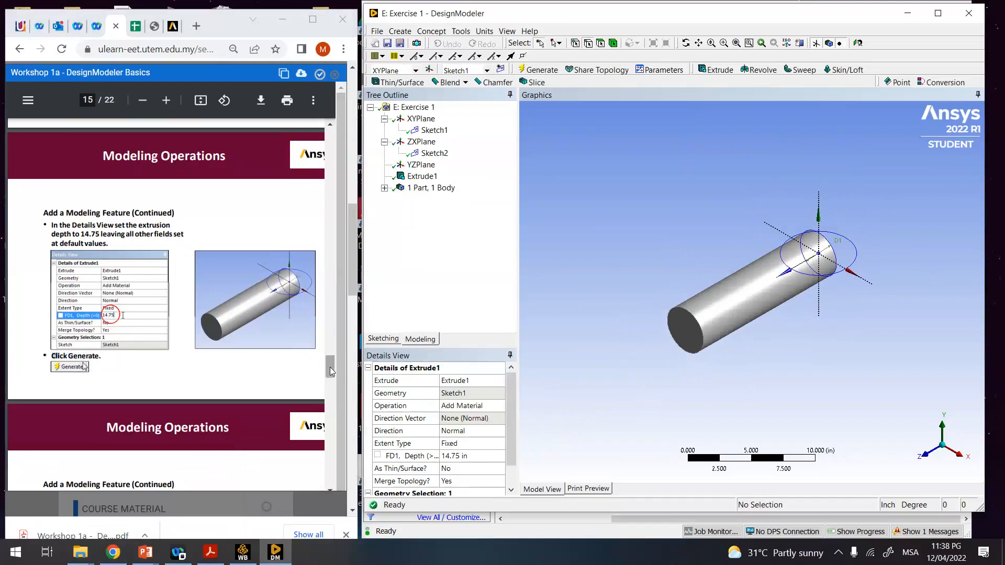
- Go to the workshop's instructions for the longer section and start a second Extrude with Sketch2 as its geometry
drag(330, 372, 331, 384)
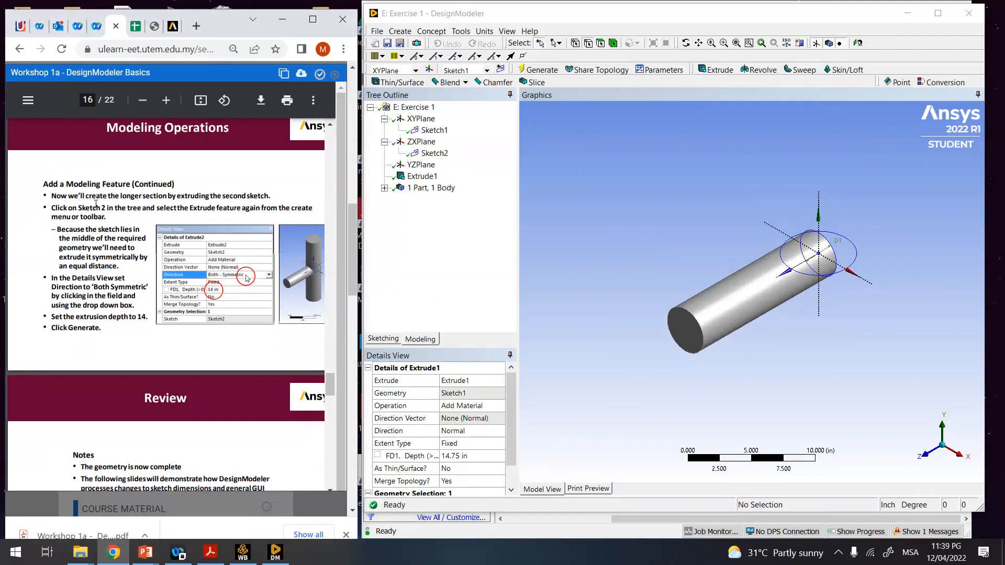
drag(78, 212, 113, 213)
click(435, 153)
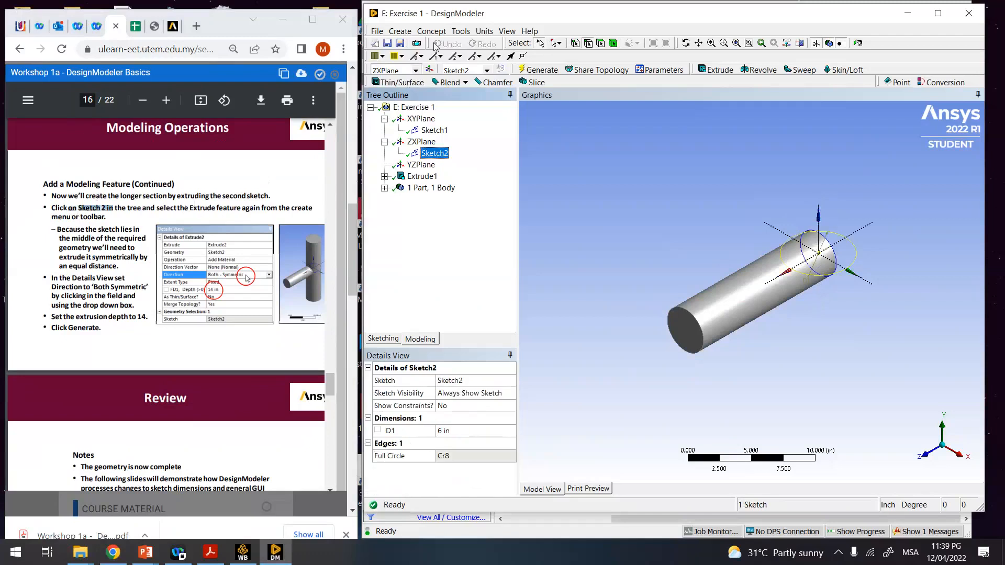
click(399, 32)
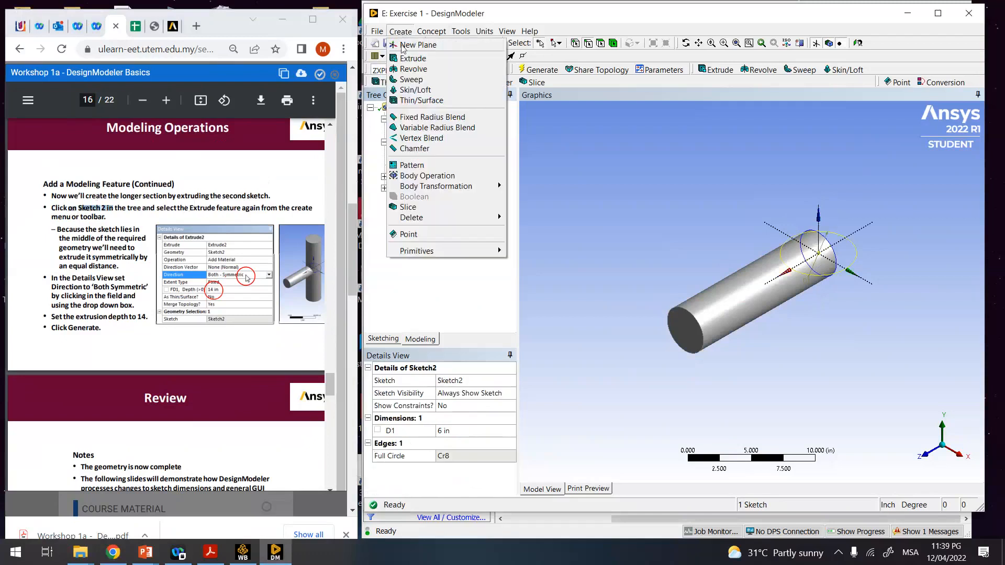
click(413, 61)
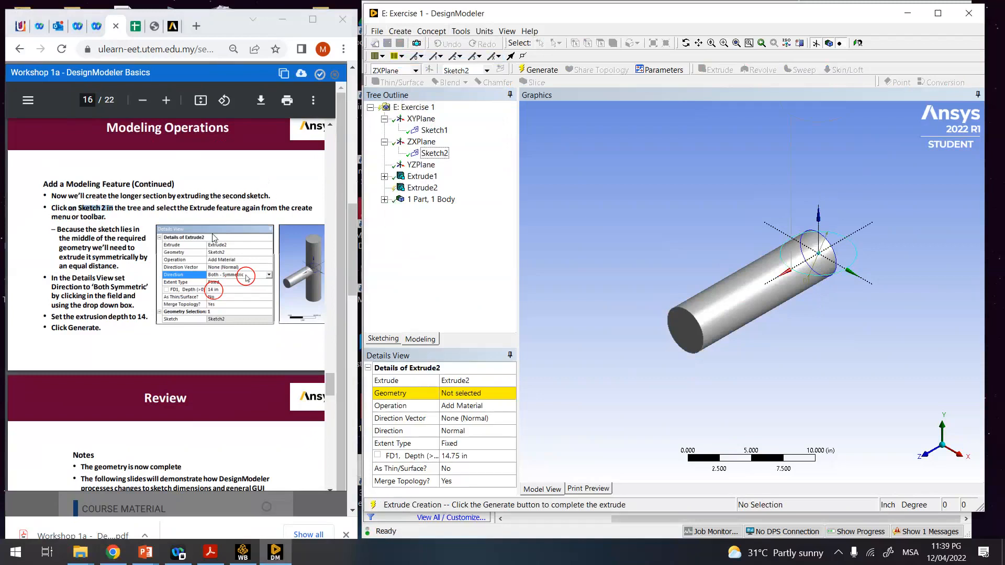
click(455, 392)
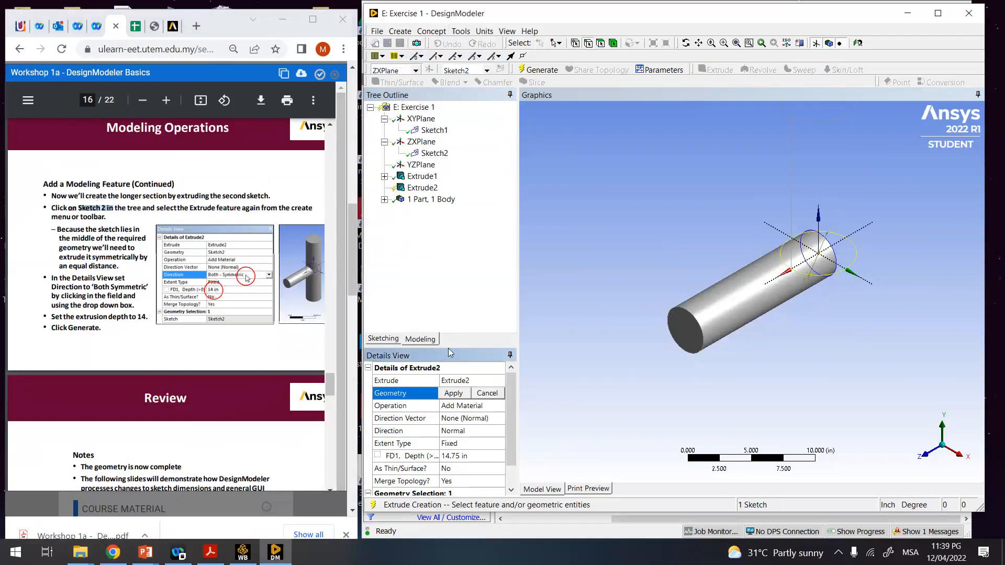
drag(448, 347, 448, 274)
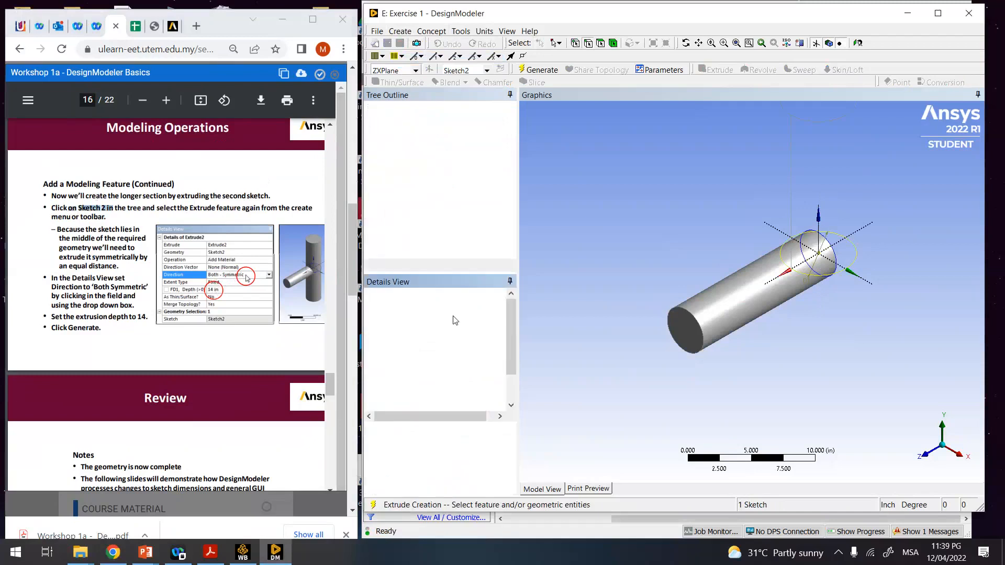
- Set the second extrusion's direction to Both - Symmetric and its depth to 14 in, and generate the tee
click(510, 359)
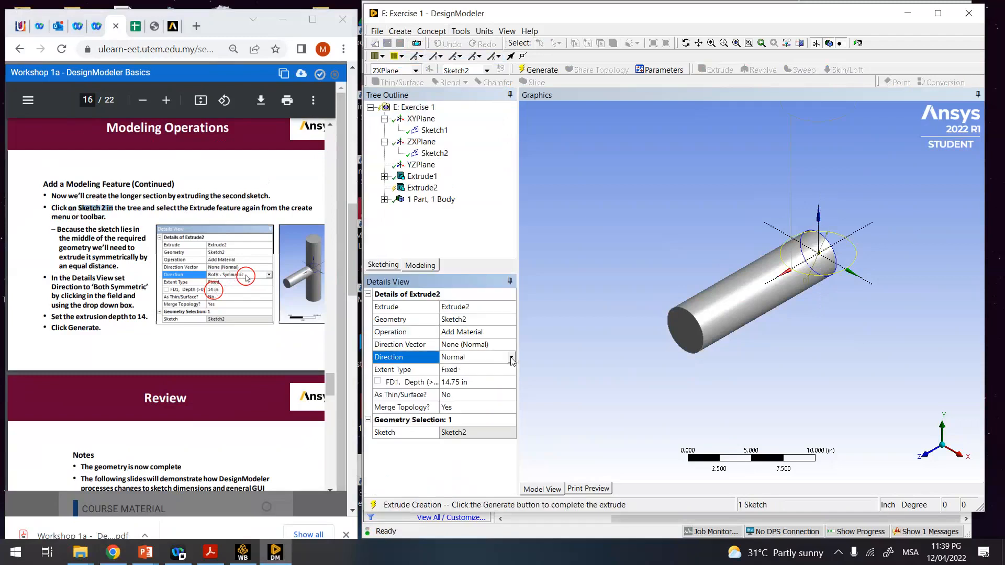
click(511, 357)
click(469, 388)
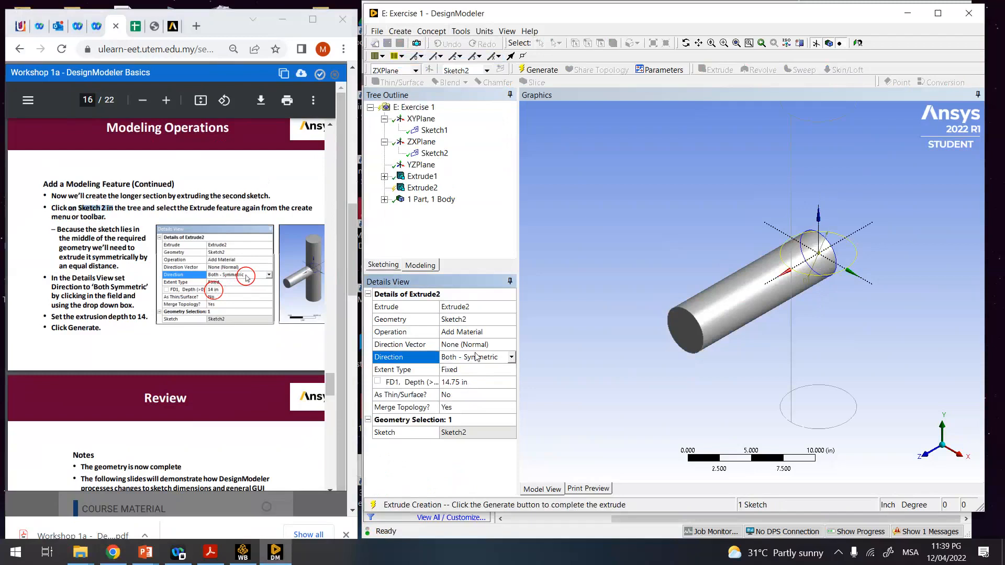
click(462, 381)
text(1)
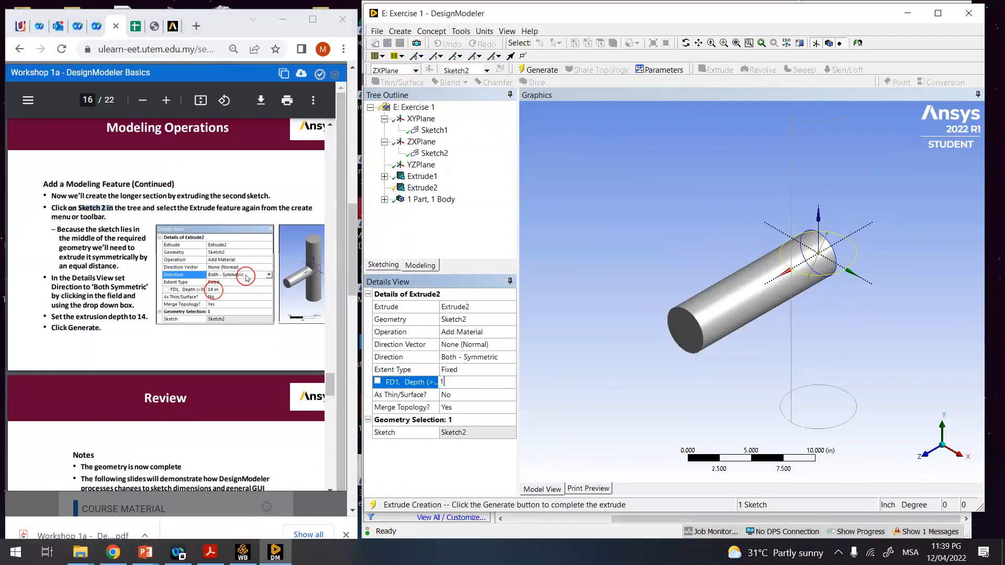
text(4)
key(Return)
click(549, 71)
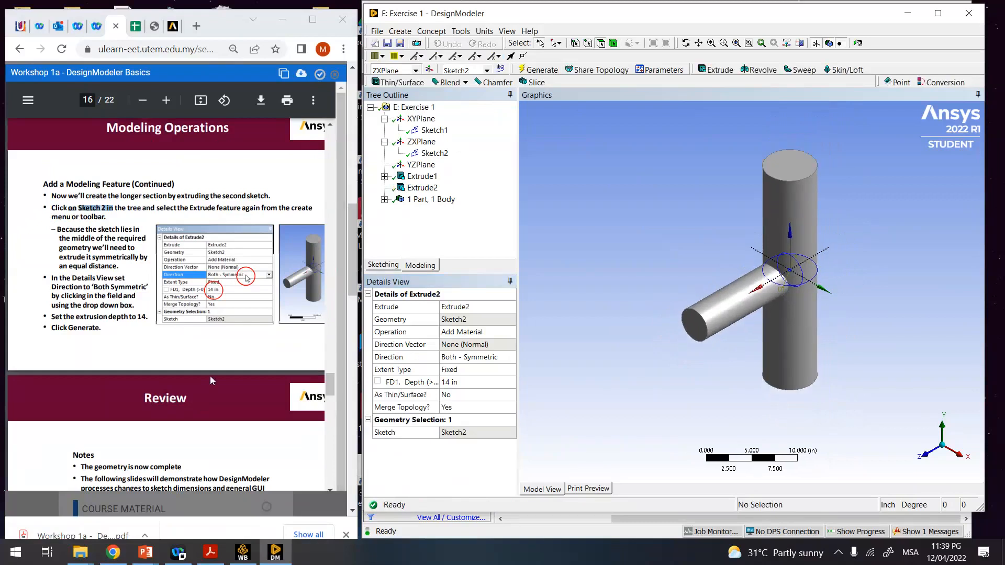
- Look through the remaining workshop slides, from Review and Modifying the Geometry to Using the GUI and Saving the Project
scroll(209, 375, down, 3)
scroll(213, 325, down, 5)
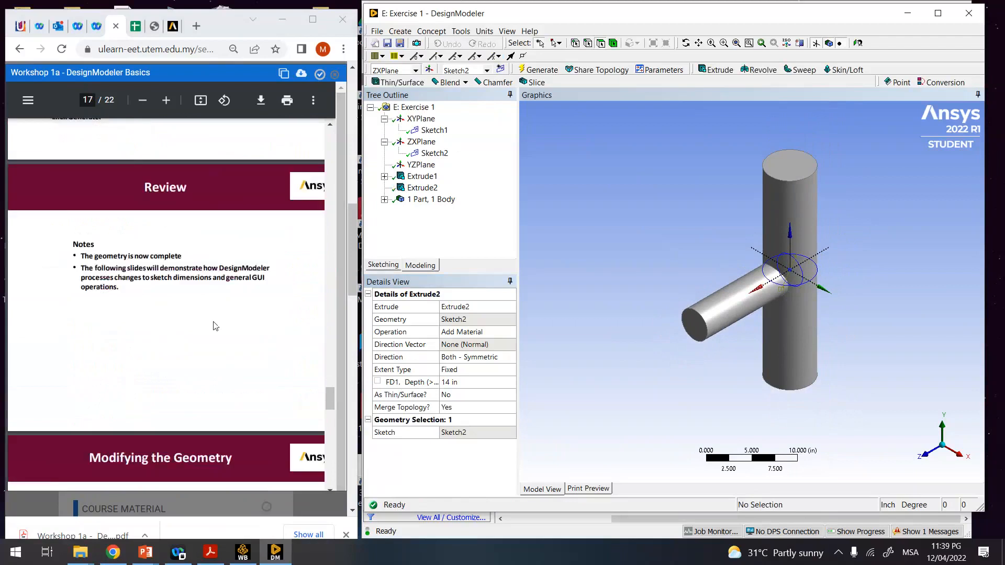
scroll(213, 325, down, 15)
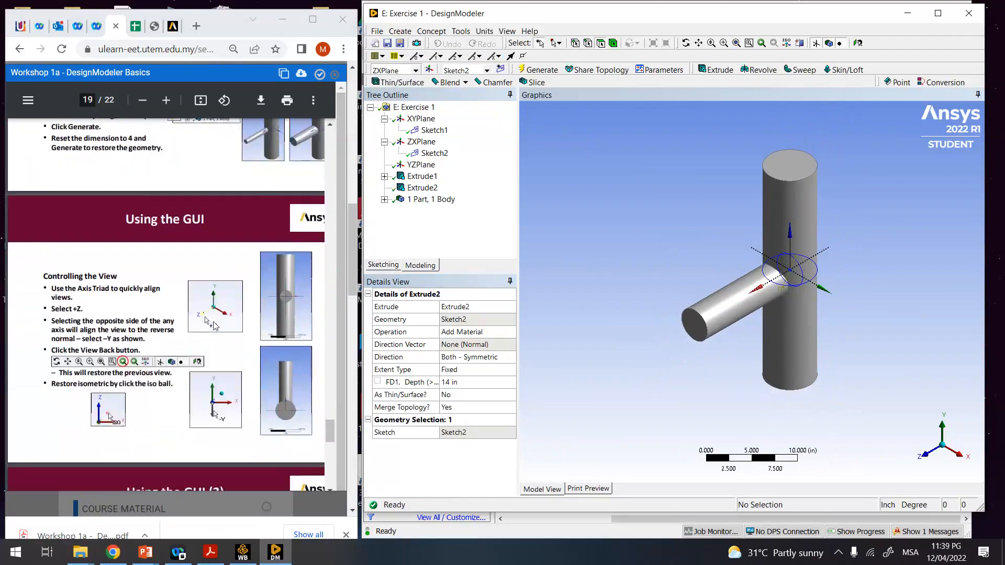
scroll(213, 325, down, 6)
scroll(212, 322, up, 5)
scroll(213, 321, up, 5)
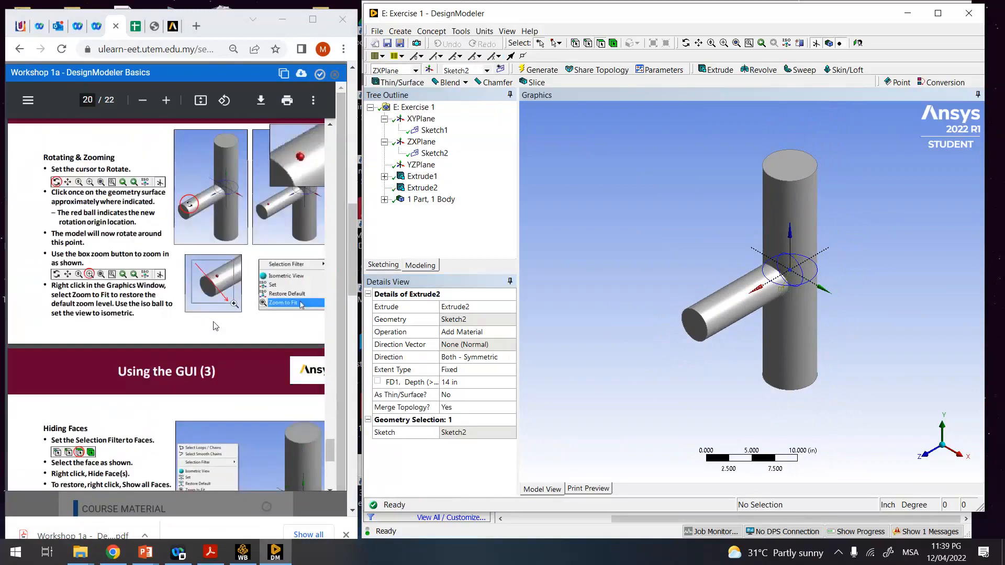
scroll(213, 325, up, 3)
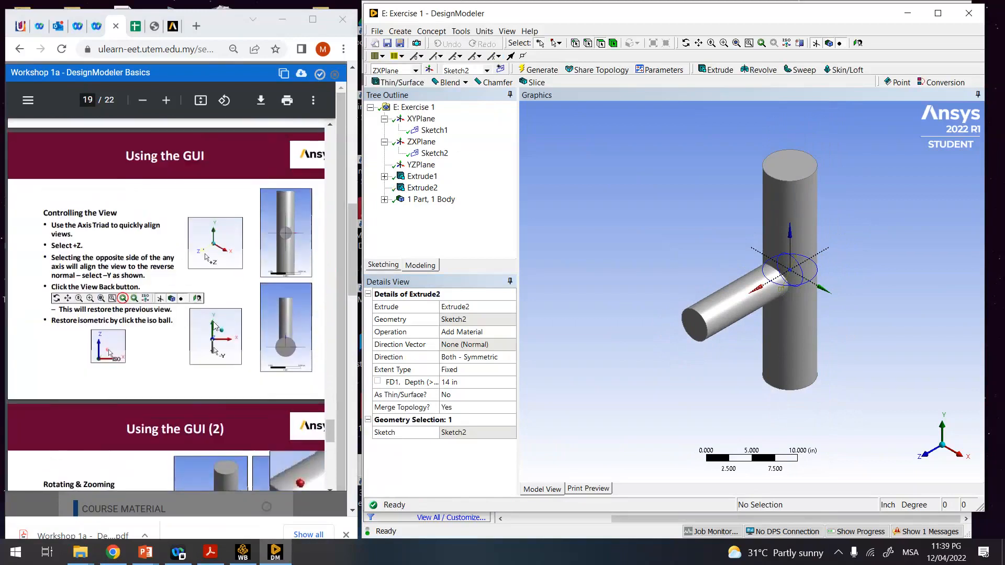
scroll(214, 326, up, 5)
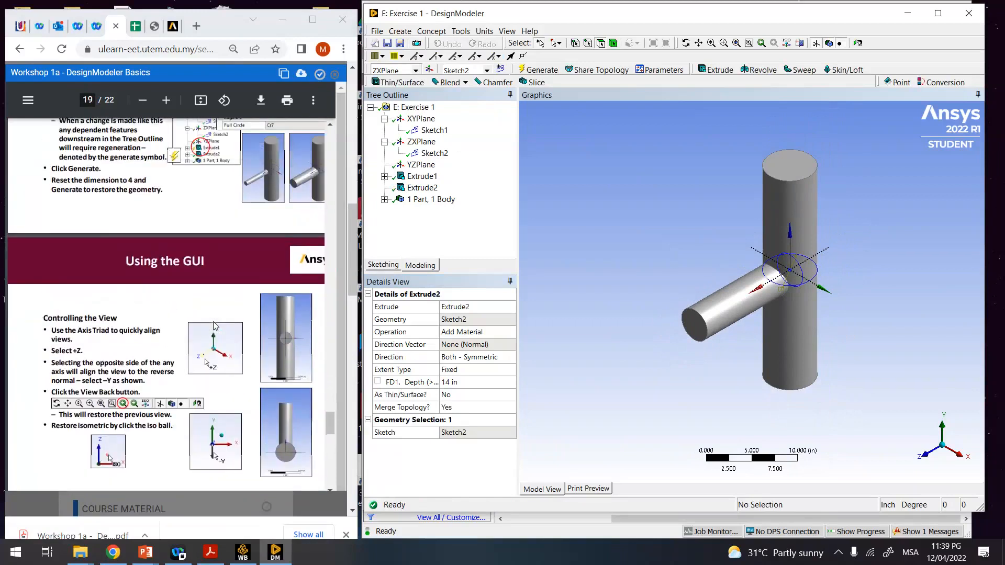
scroll(213, 326, up, 5)
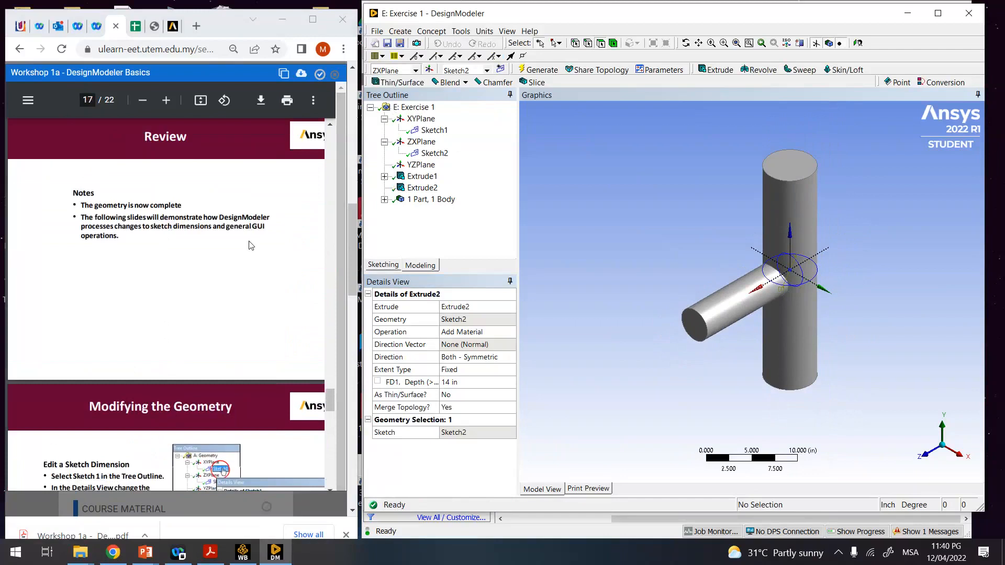
scroll(248, 276, down, 10)
scroll(246, 277, down, 15)
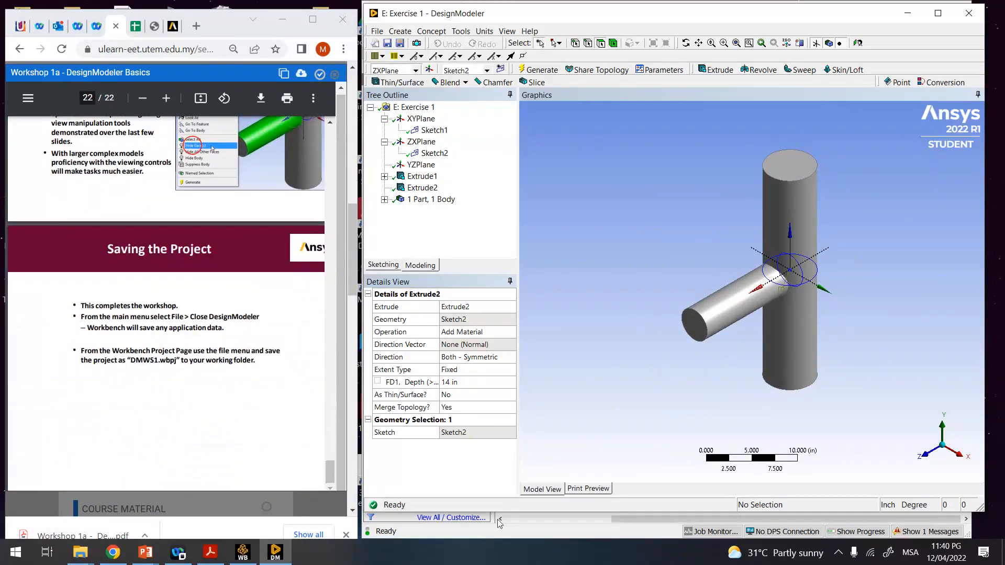
- Open Snipping Tool, capture the finished tee in the graphics view and copy the snip
click(16, 552)
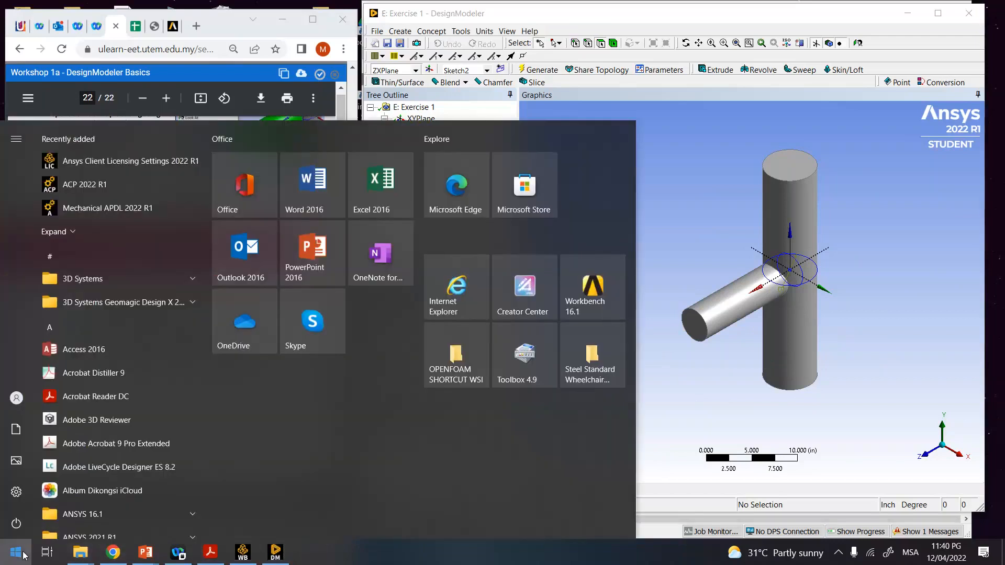
text(sn)
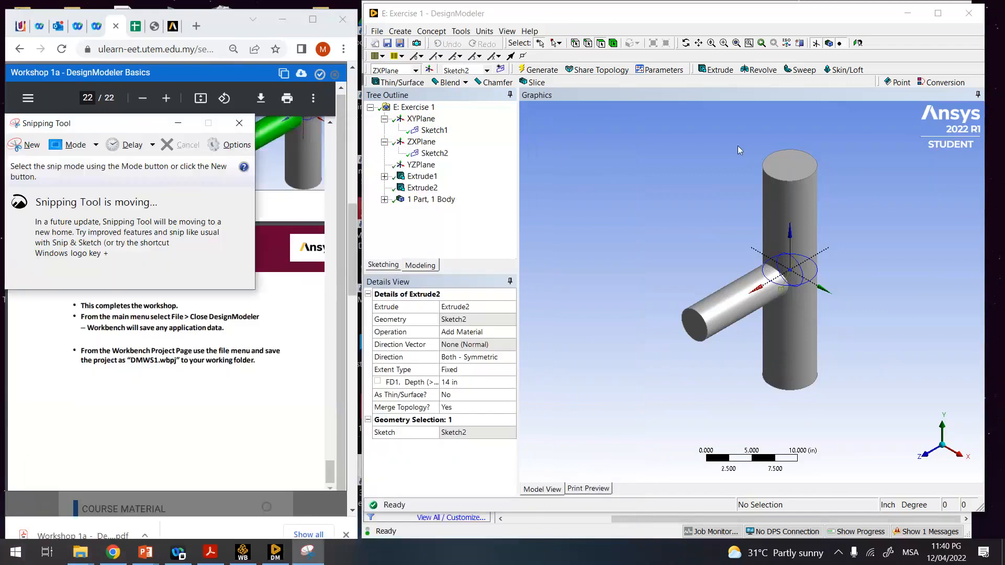
click(23, 144)
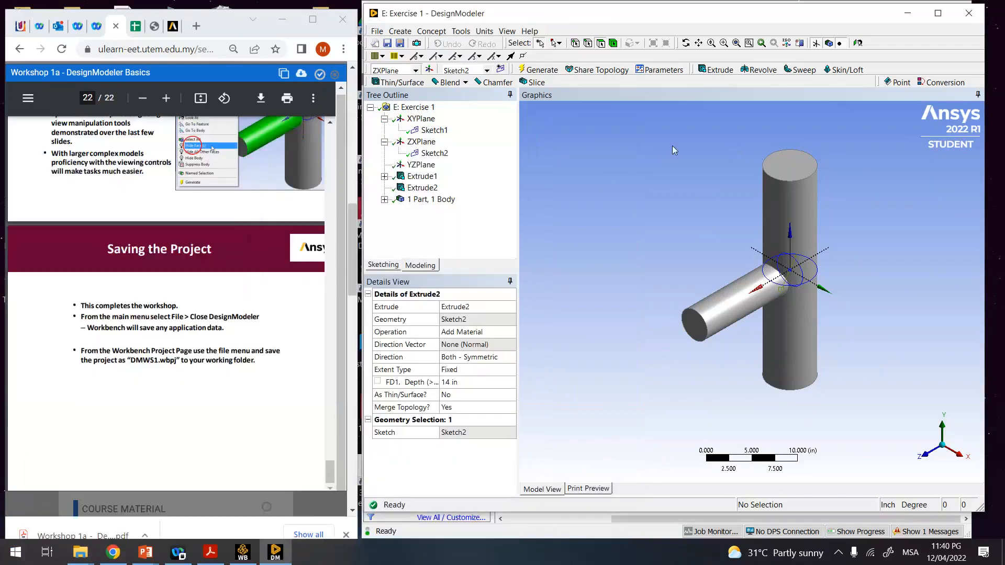
drag(683, 136, 843, 410)
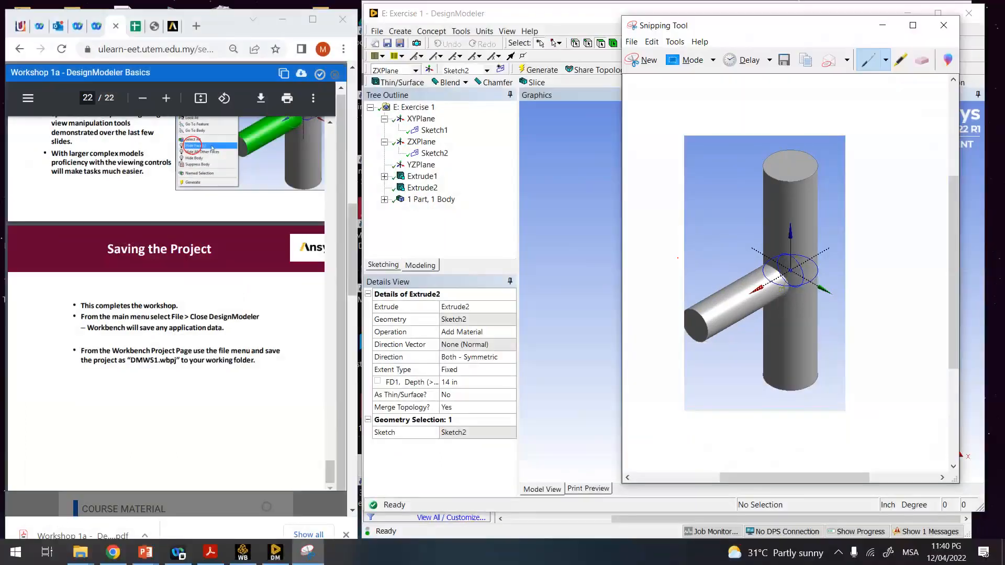
right_click(745, 246)
click(759, 263)
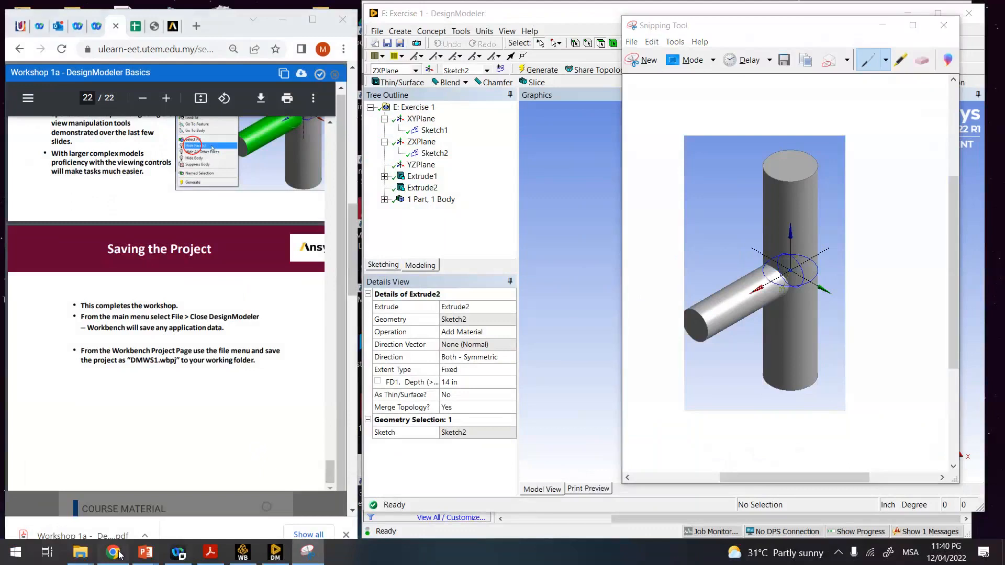
- Switch to the shared Google Sheets spreadsheet in Chrome and delete the old Geometry picture from the instructor's sheet
click(119, 550)
click(135, 26)
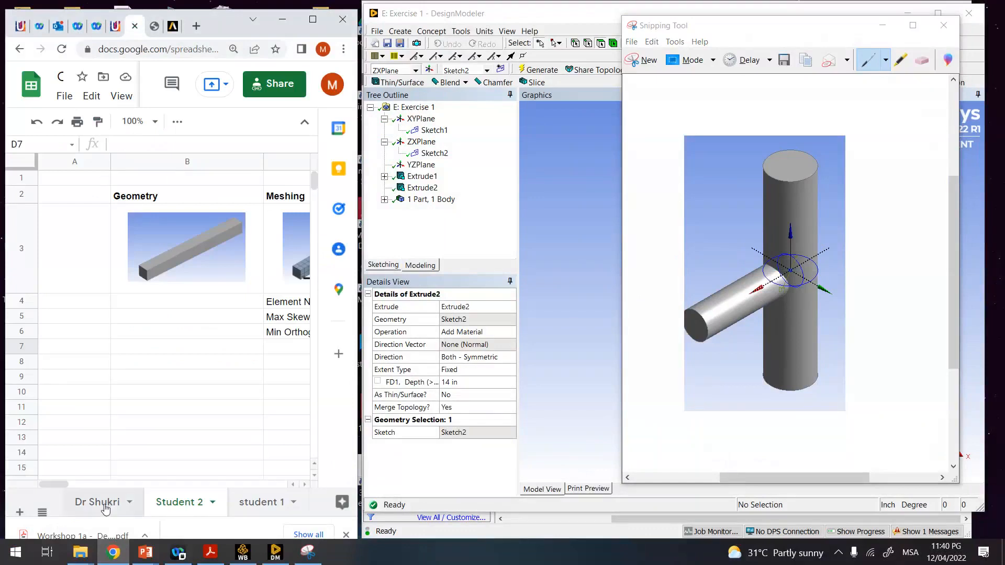
click(97, 502)
click(172, 262)
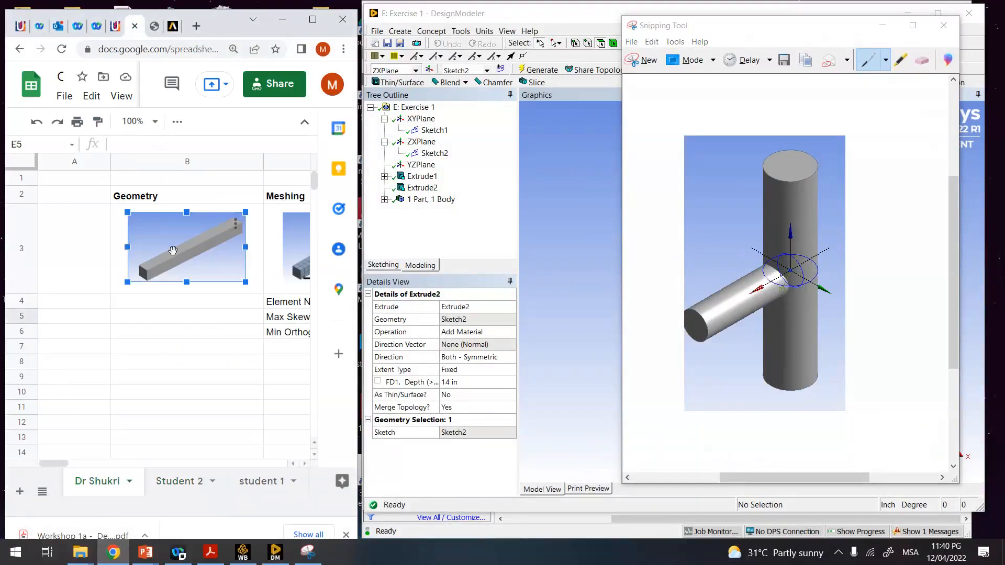
key(Delete)
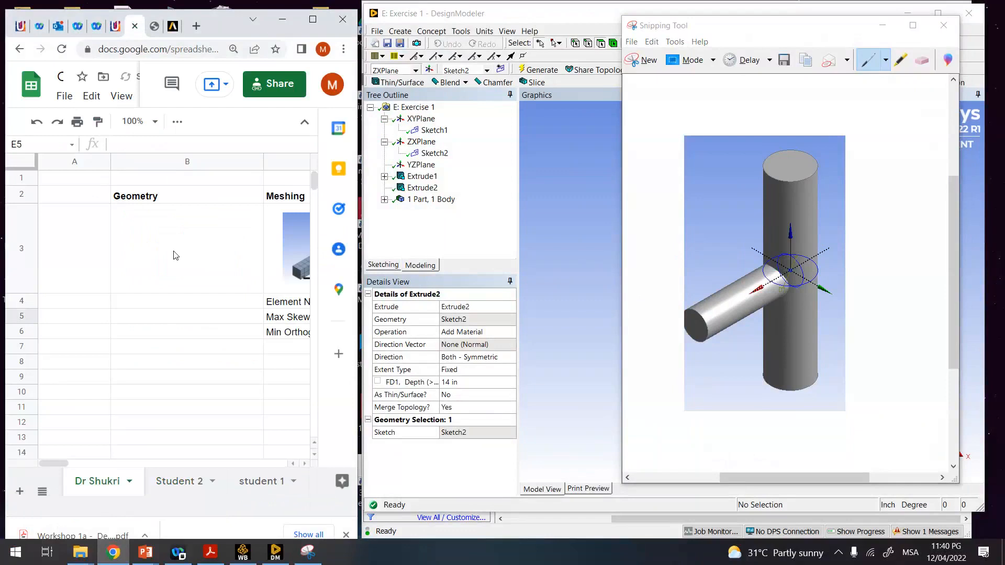
- Paste the tee snip into cell B3, place it directly beneath the Geometry heading, and minimize Snipping Tool
click(176, 255)
right_click(175, 255)
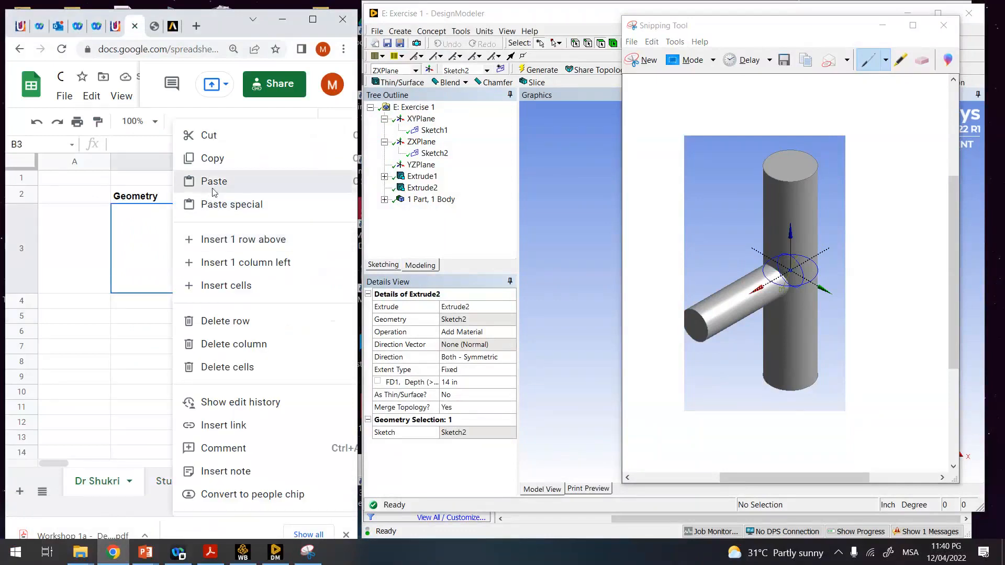
click(212, 182)
drag(202, 321, 149, 229)
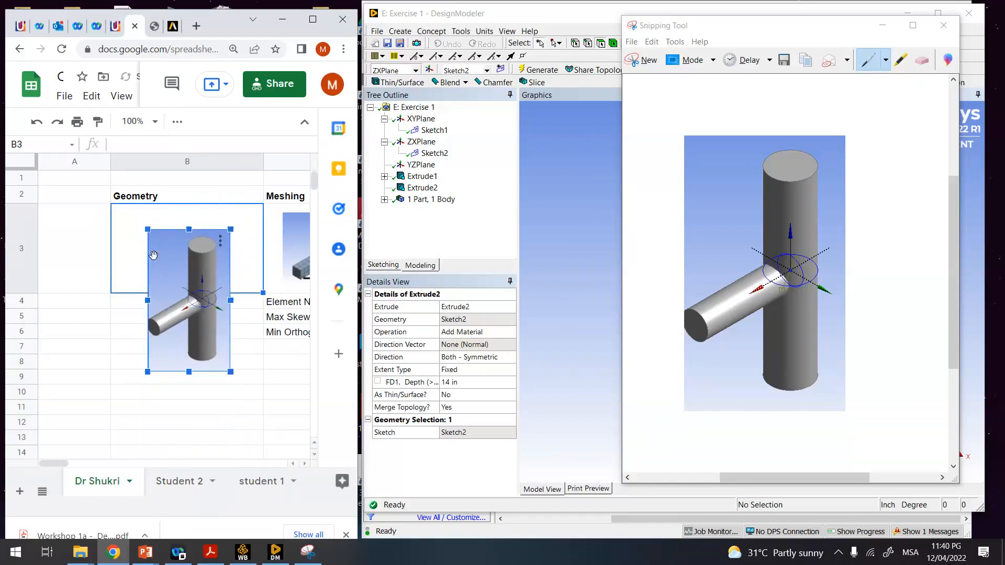
click(253, 396)
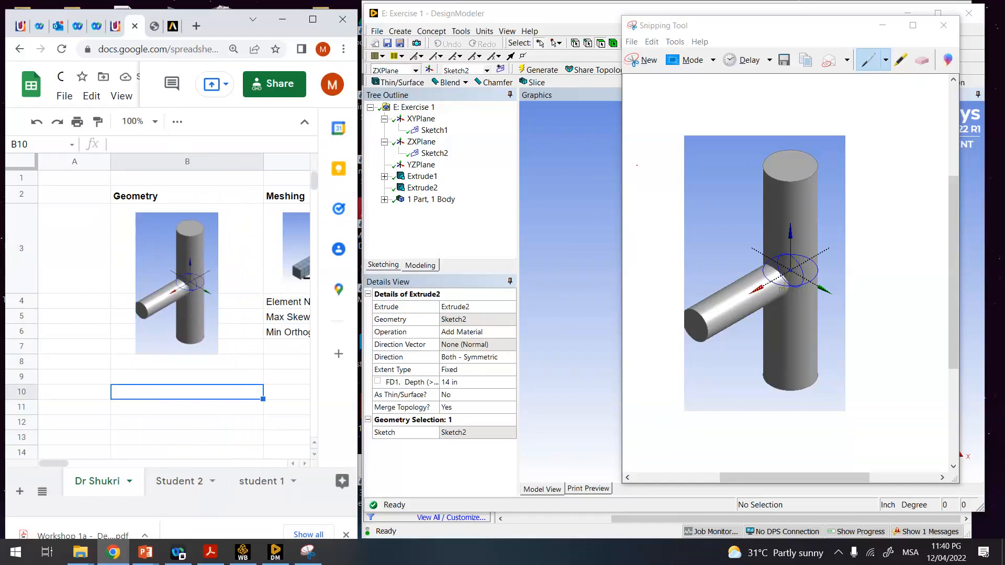
click(882, 26)
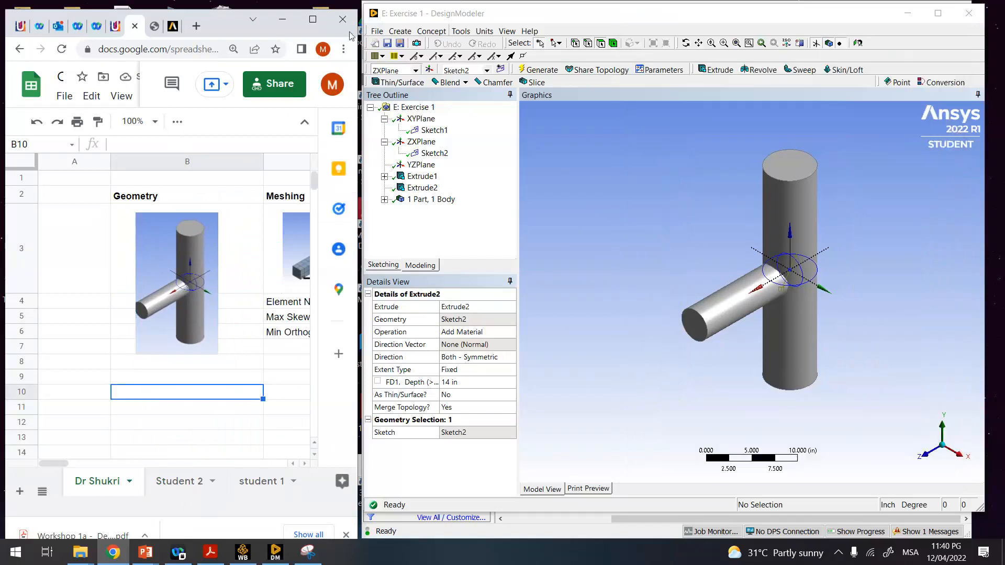
- Return to the course page, close the Workshop 1a document and open Workshop 1b ANSYS Meshing Basics
click(116, 29)
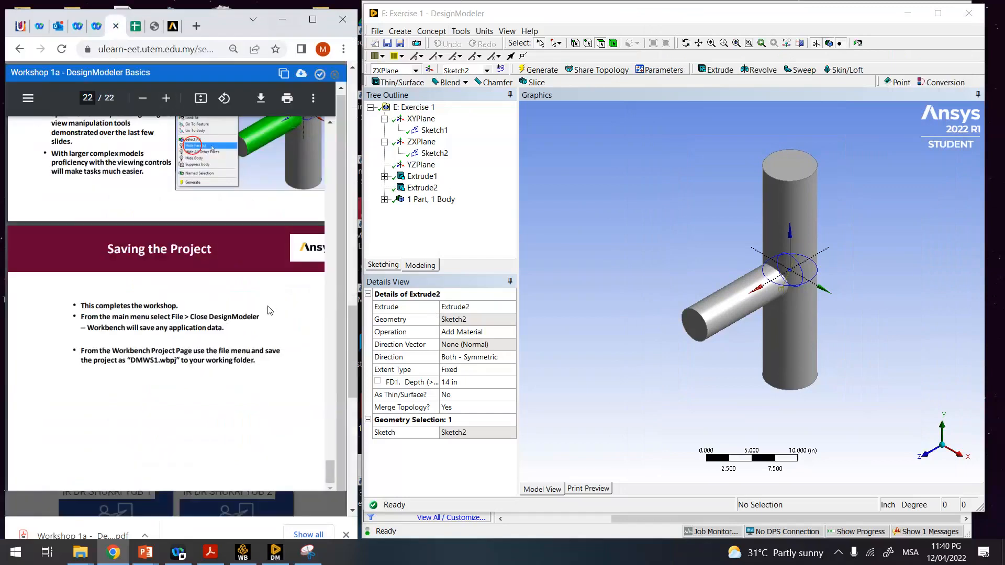
scroll(268, 310, up, 5)
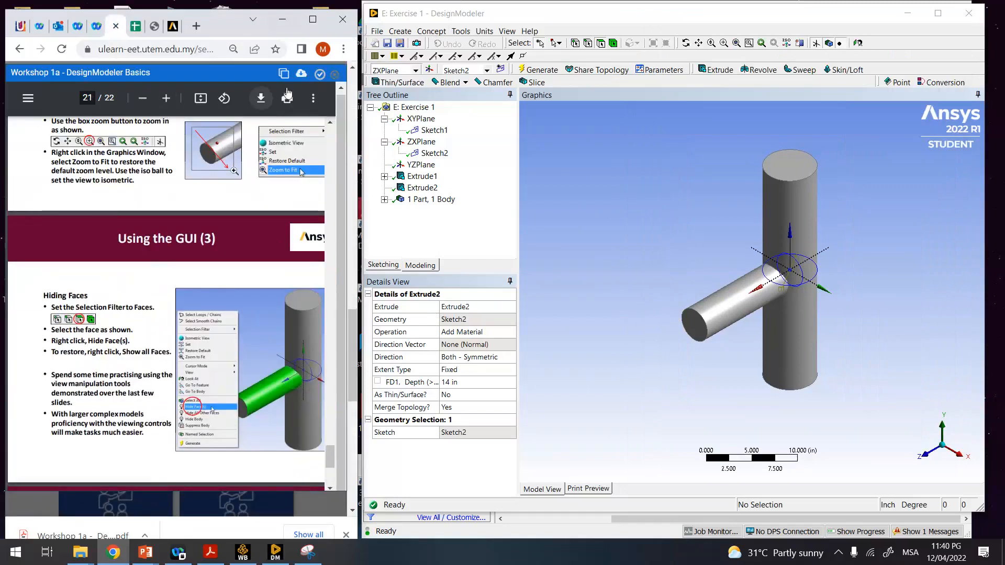
click(336, 74)
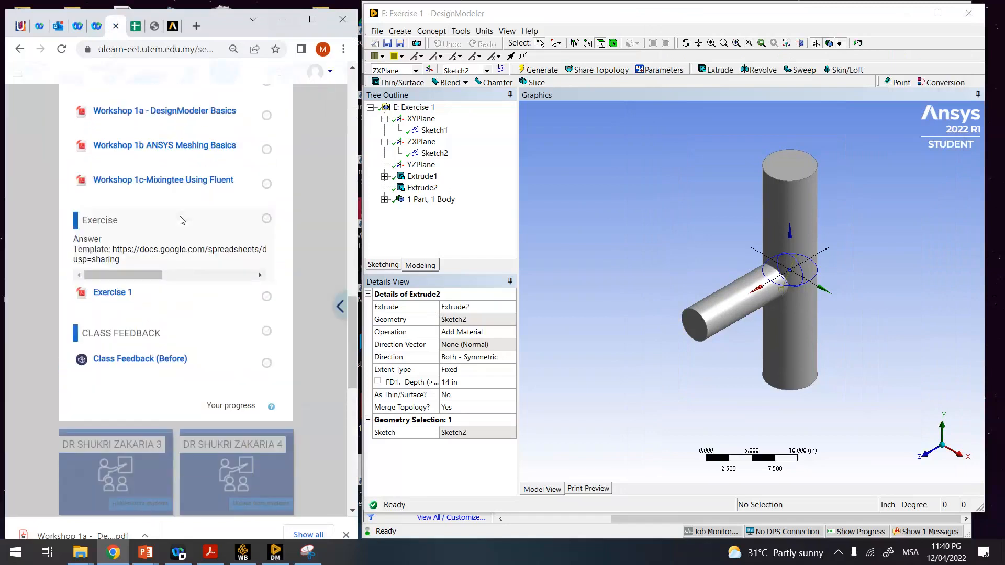
click(171, 149)
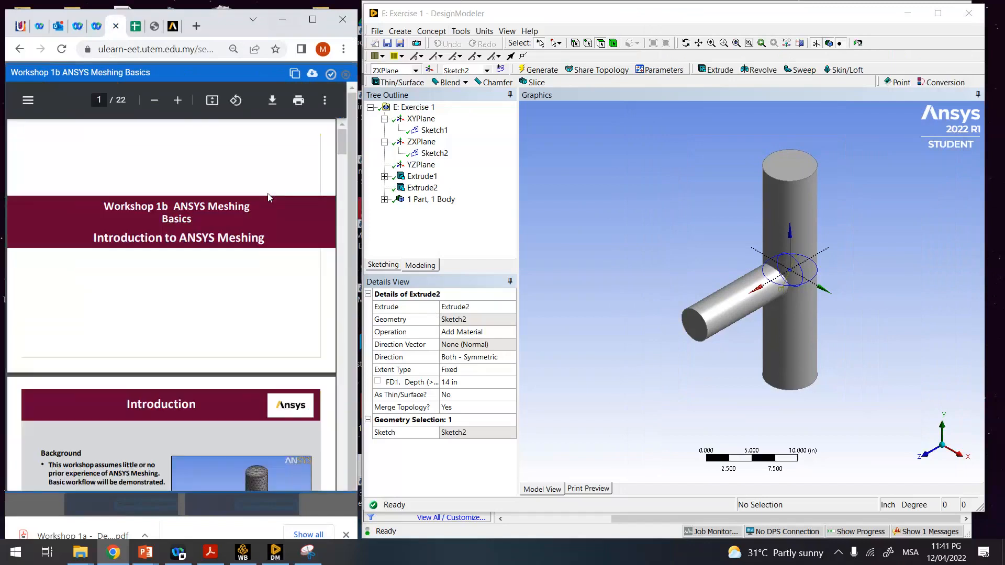
- Look through the Workshop 1b slides from Introduction through Project Startup and Units to Defaults
scroll(240, 212, down, 5)
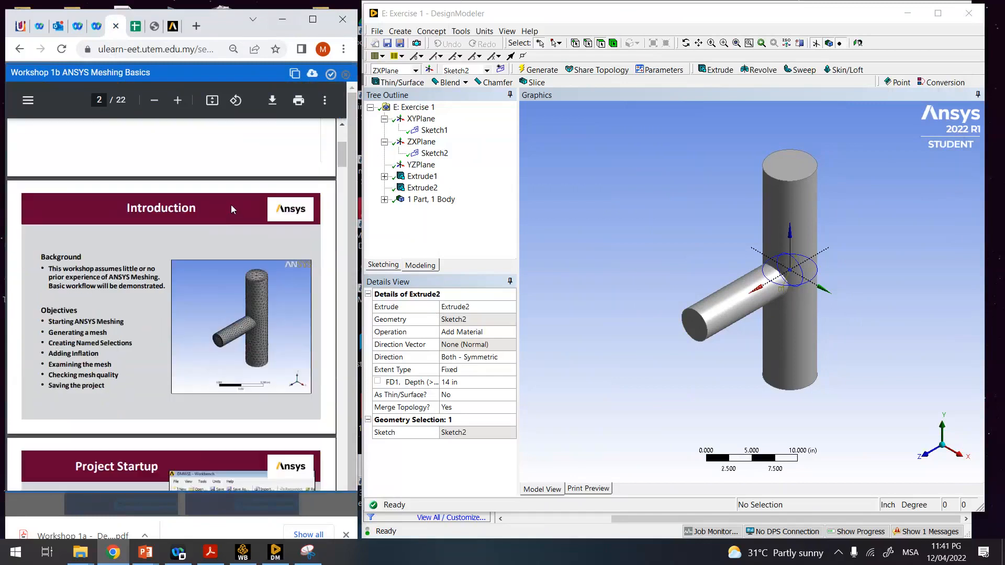
scroll(230, 204, down, 4)
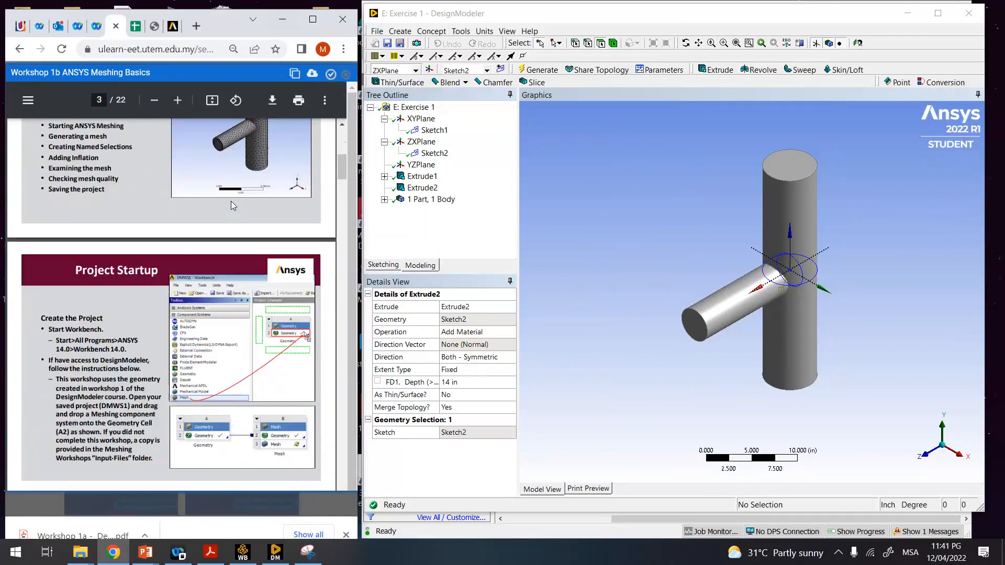
scroll(231, 204, down, 4)
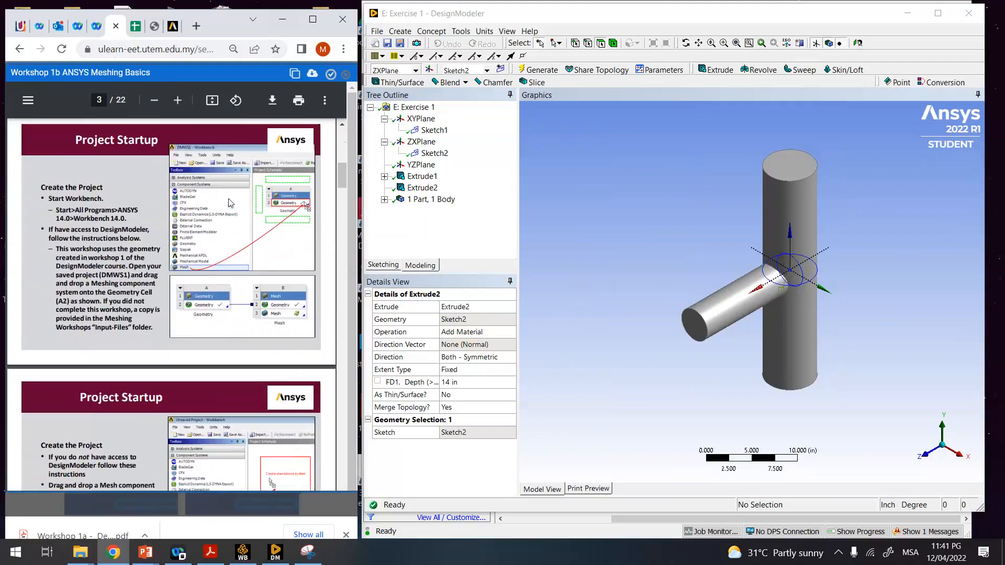
scroll(226, 204, down, 5)
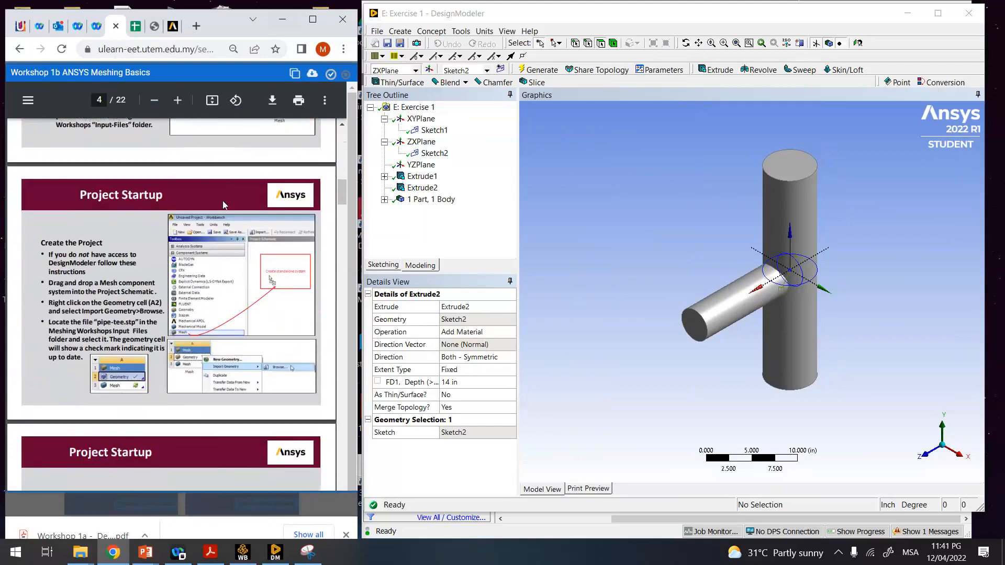
scroll(223, 198, down, 1)
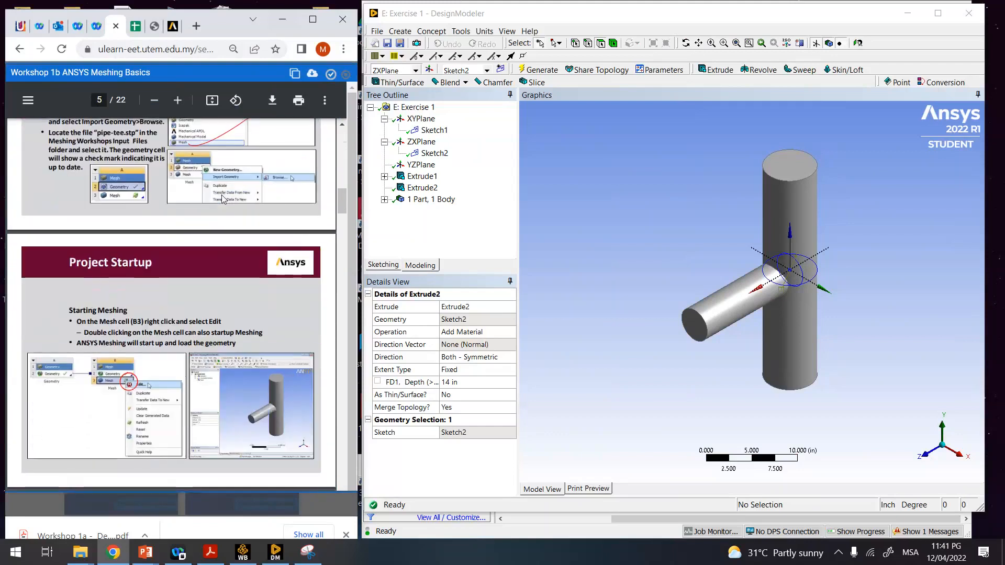
scroll(223, 198, down, 2)
scroll(222, 198, down, 2)
scroll(222, 196, down, 1)
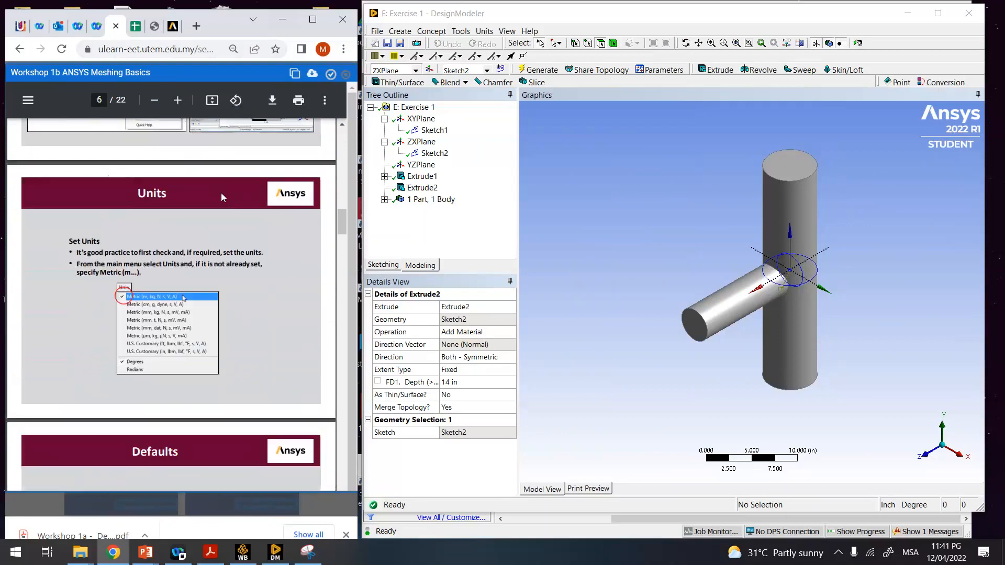
scroll(221, 197, down, 3)
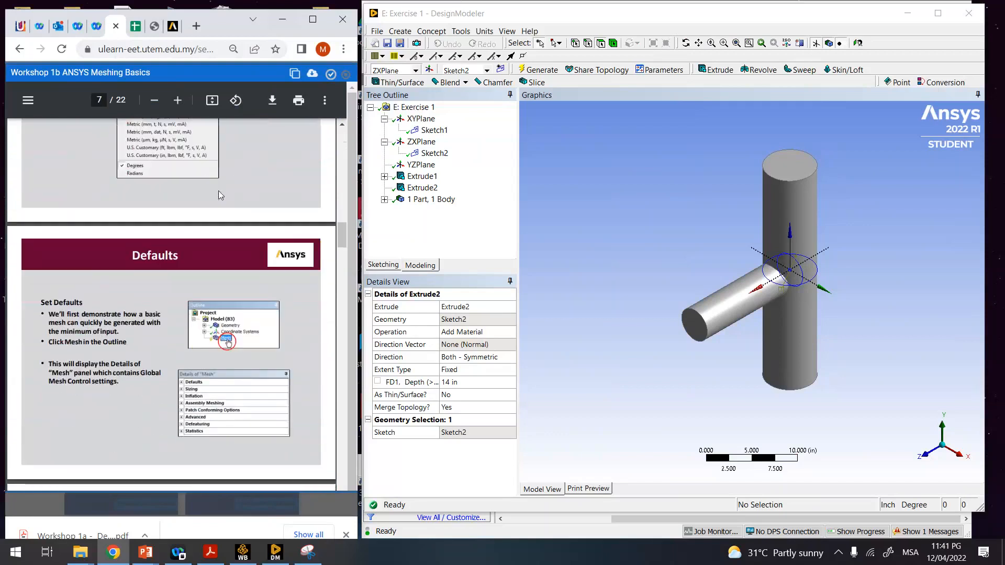
scroll(219, 193, up, 1)
scroll(218, 193, down, 2)
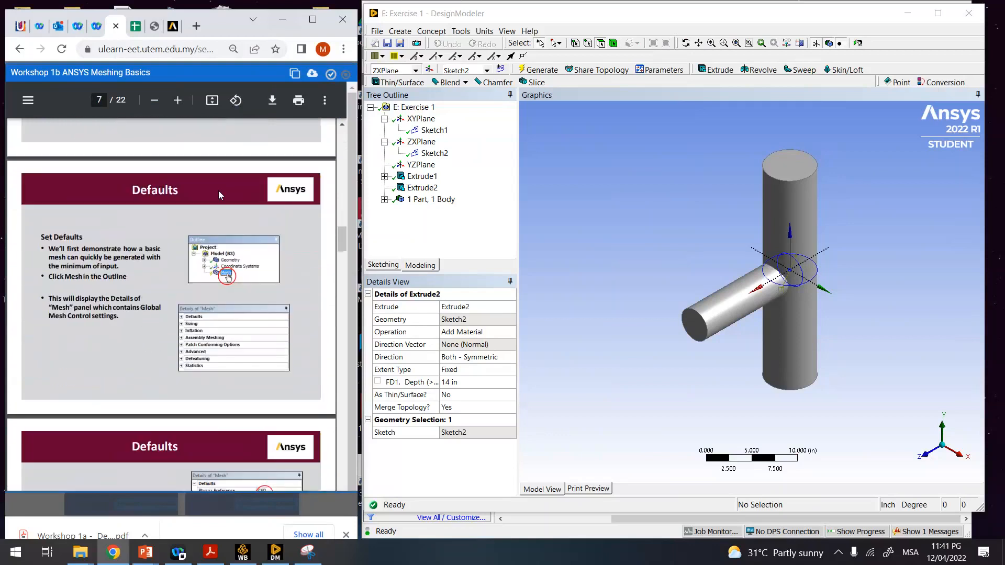
- Minimize DesignModeler and open the Mesh cell of the Exercise 1 Fluid Flow (Fluent) system in Workbench
click(884, 19)
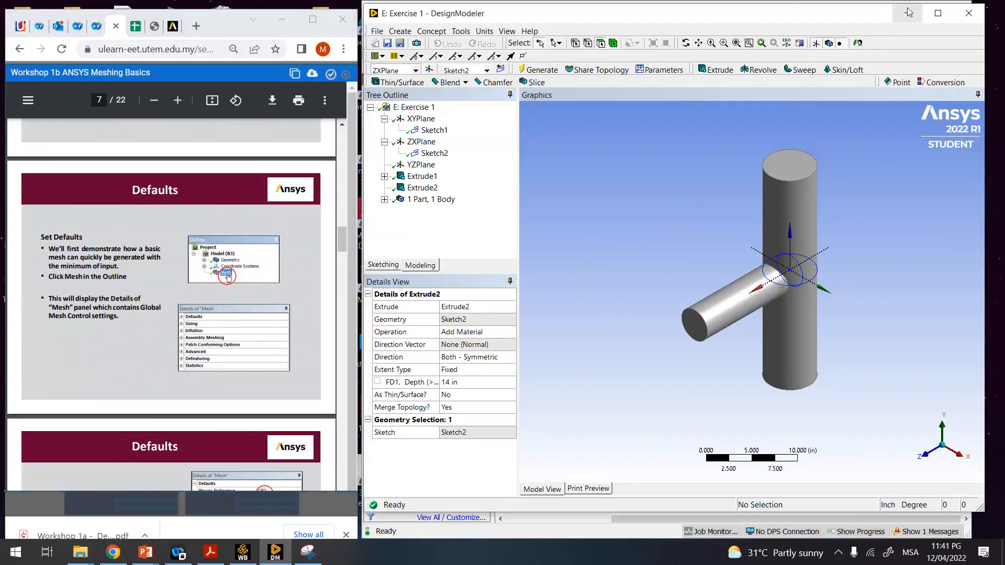
click(908, 11)
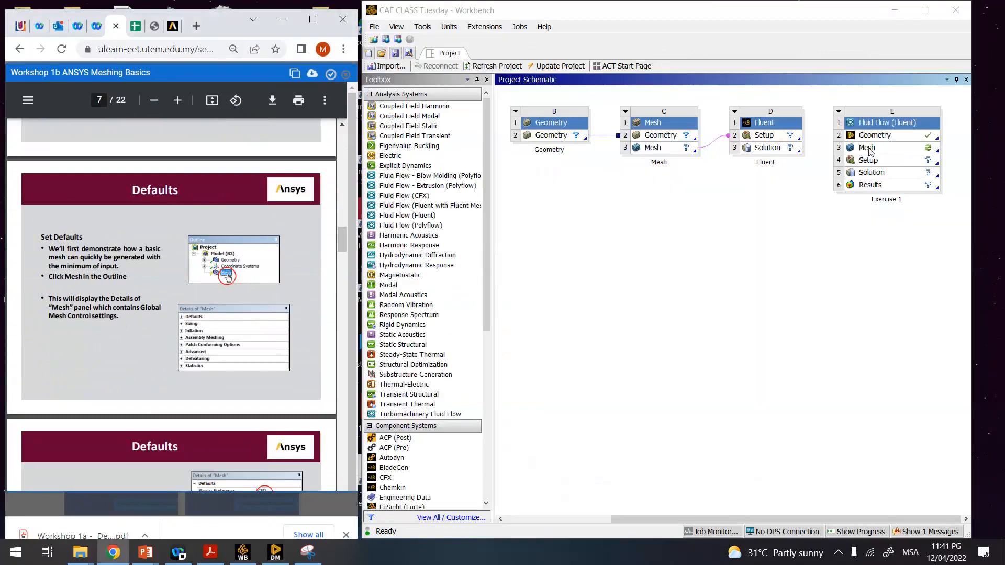
double_click(870, 150)
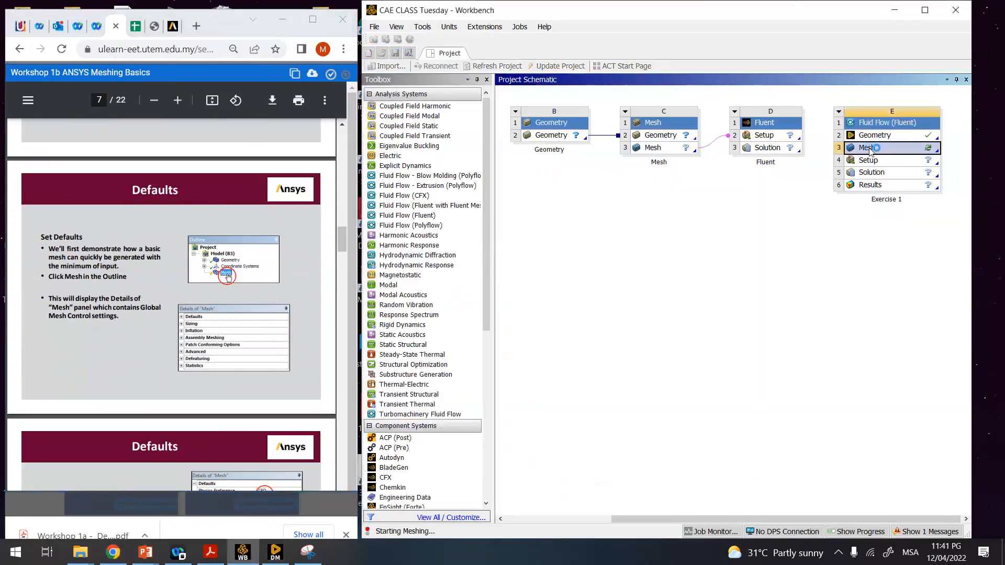
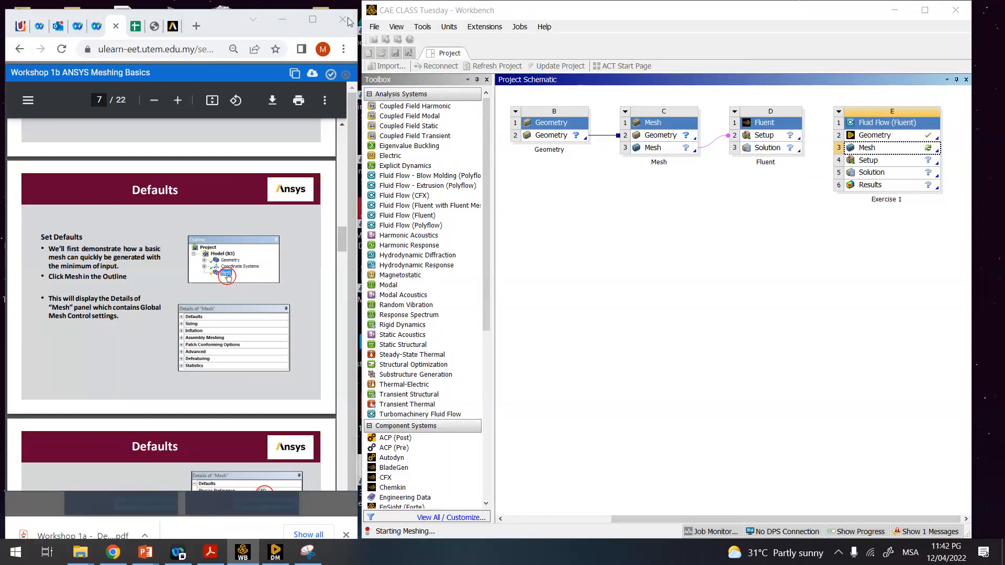
- Close the Workshop 1b document, maximize the browser window and turn on editing for the MMCD5813 course page
click(345, 75)
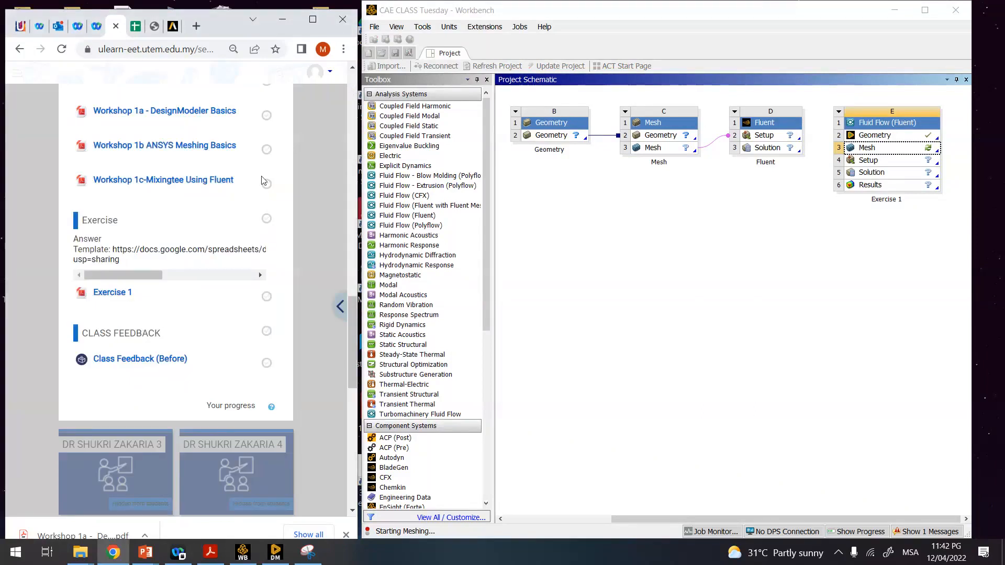
scroll(192, 313, up, 4)
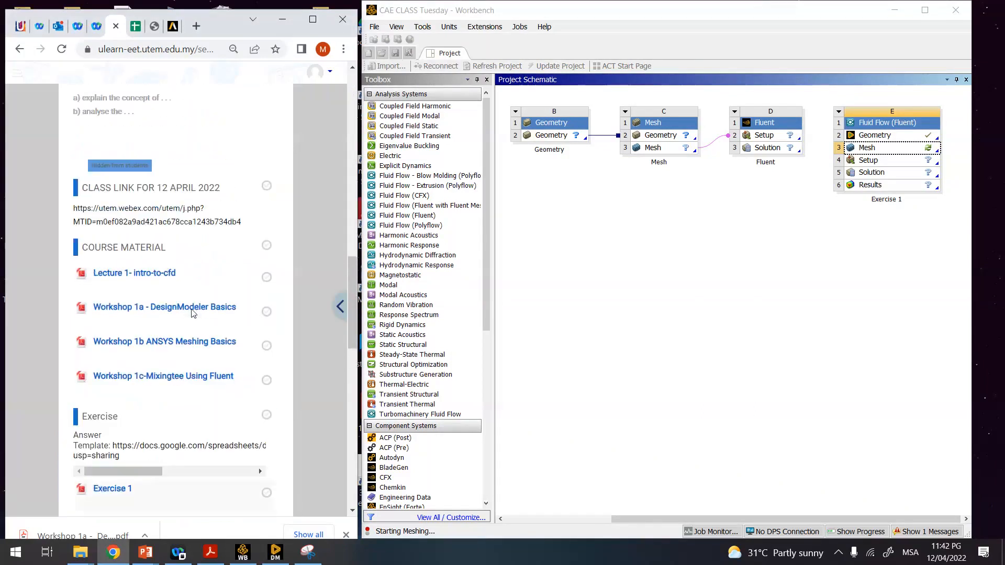
scroll(192, 313, down, 2)
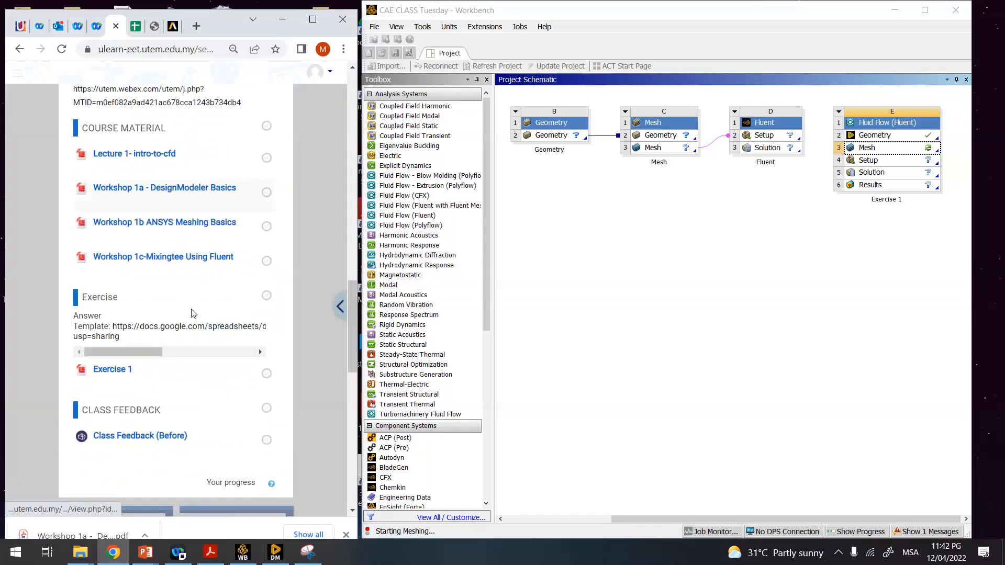
scroll(192, 313, up, 7)
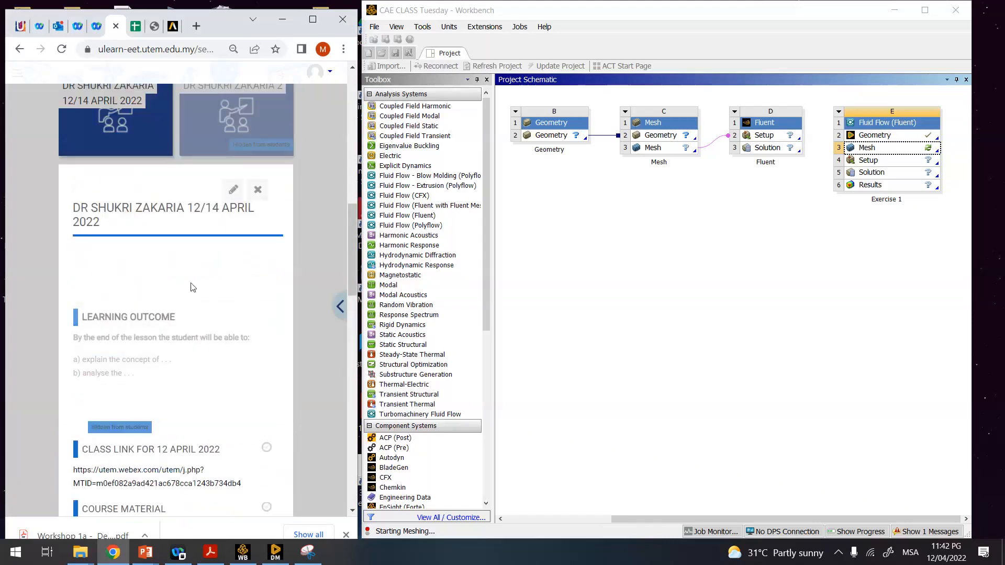
scroll(193, 287, down, 1)
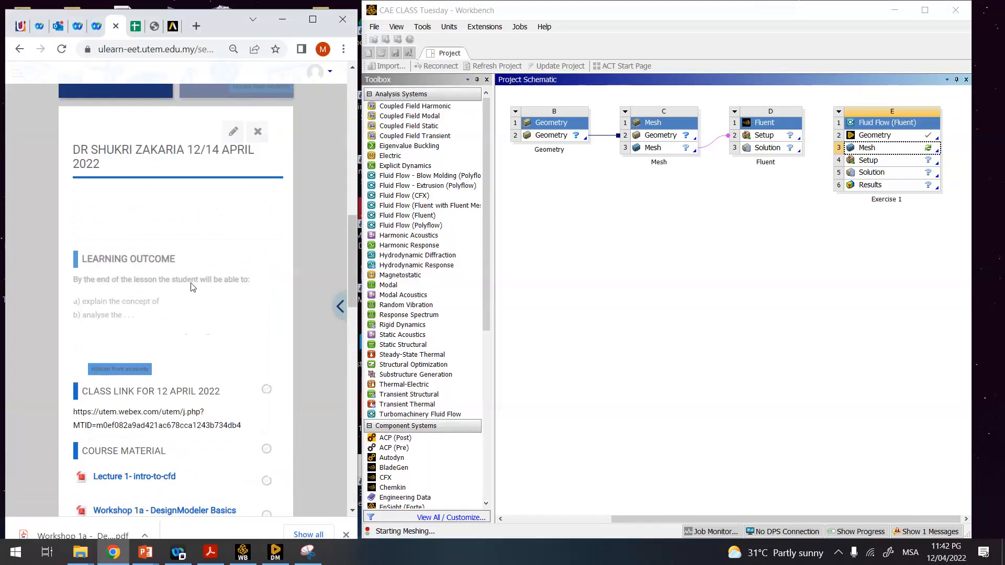
click(312, 20)
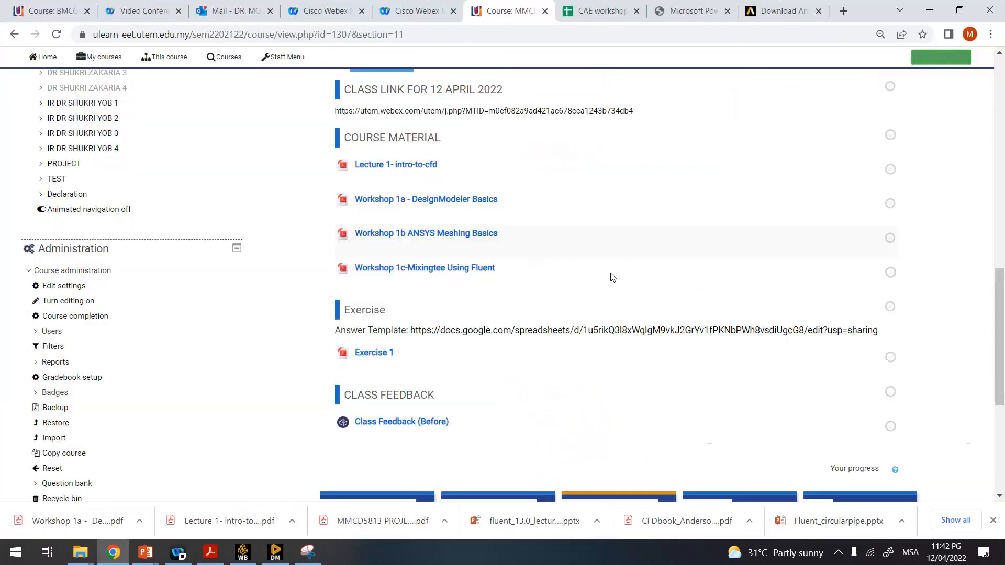
scroll(613, 278, up, 4)
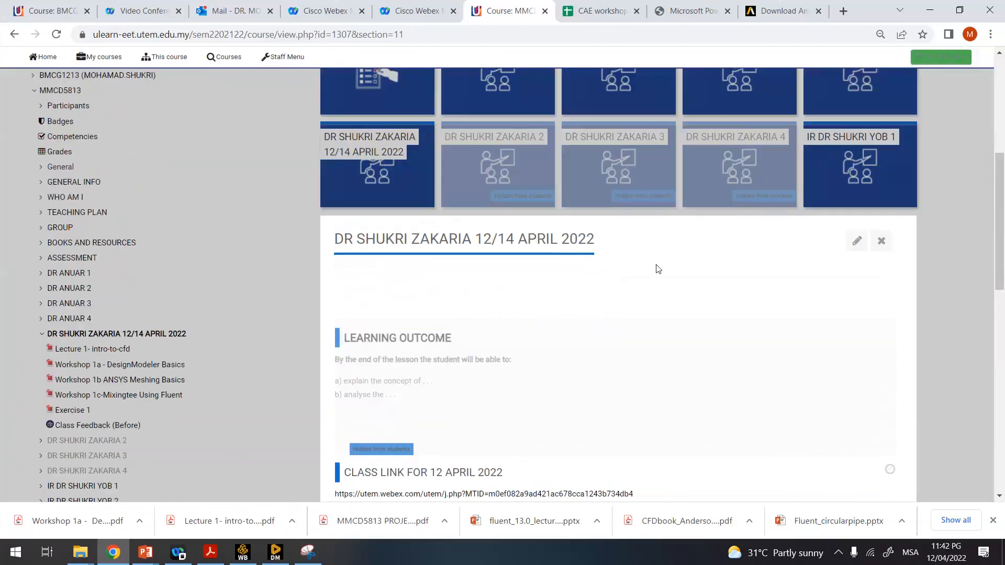
click(934, 42)
click(936, 57)
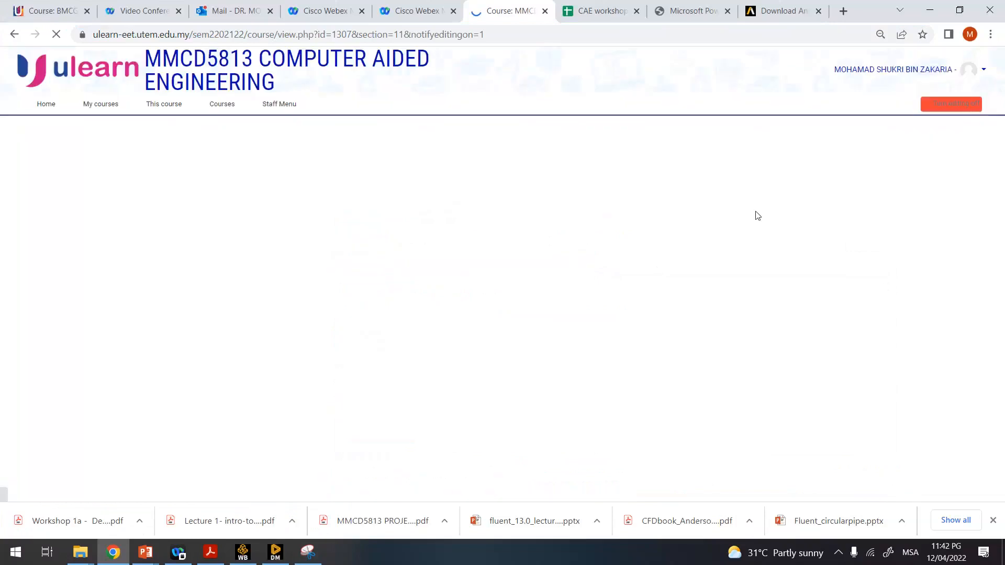
- Add a new Label to the 12/14 April 2022 course section and enter "Phone number :" followed by the contact's phone number
scroll(787, 249, down, 8)
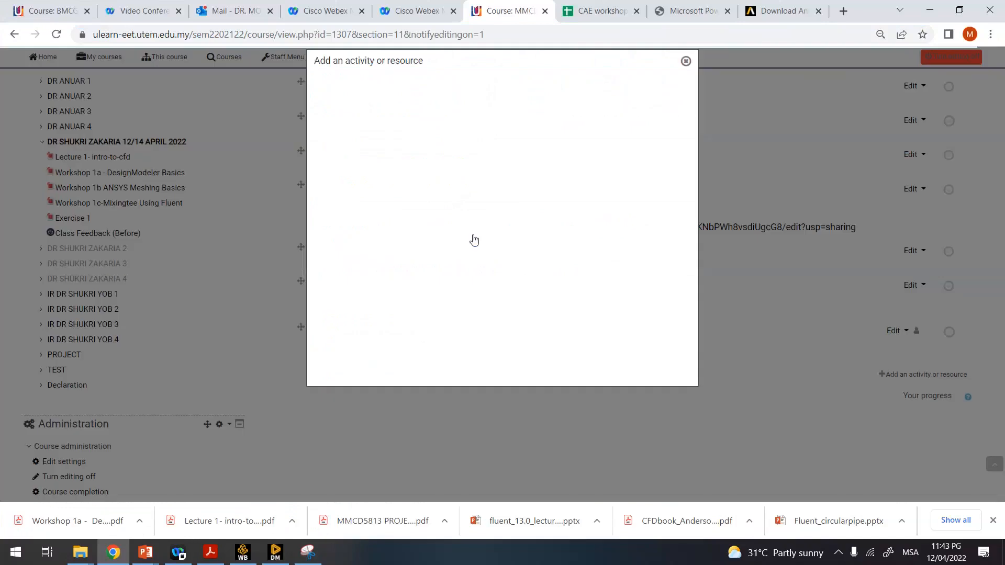
click(427, 266)
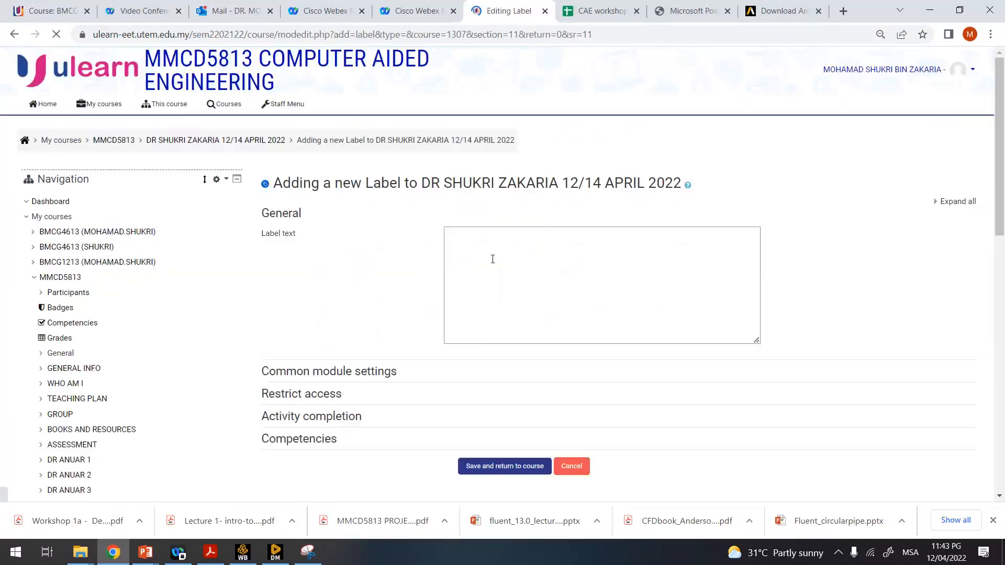
click(492, 259)
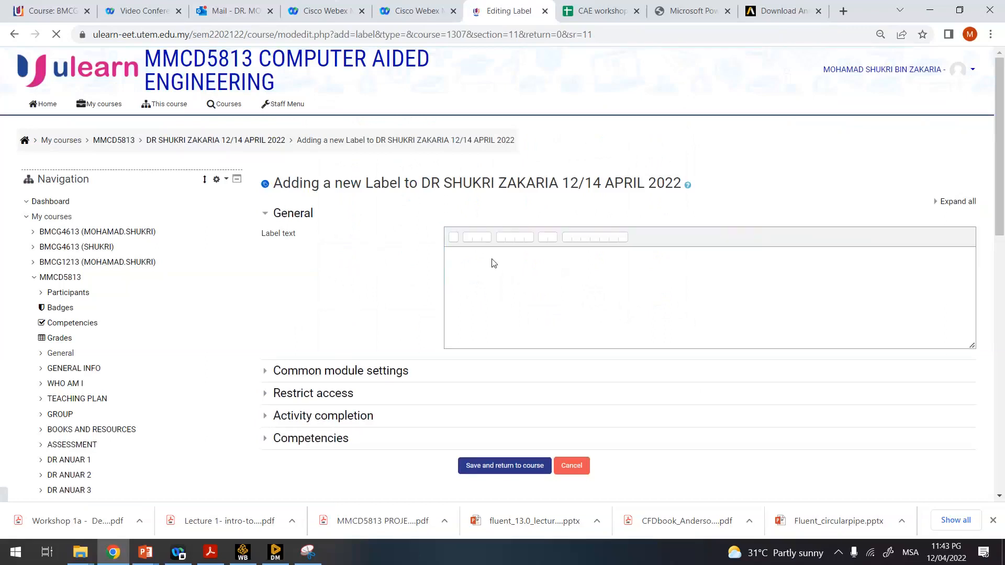
scroll(484, 273, down, 8)
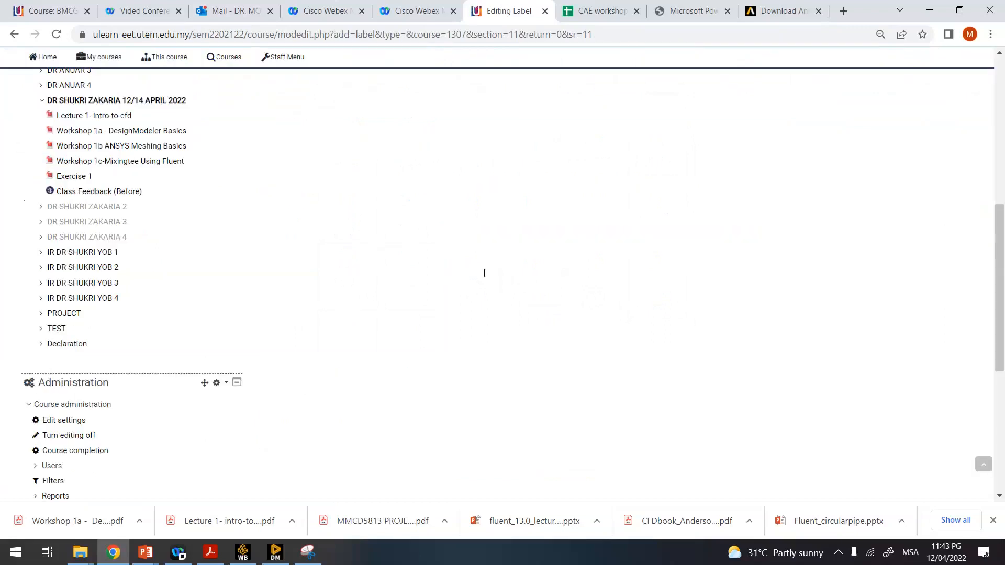
scroll(484, 273, up, 8)
click(484, 272)
text(Phone )
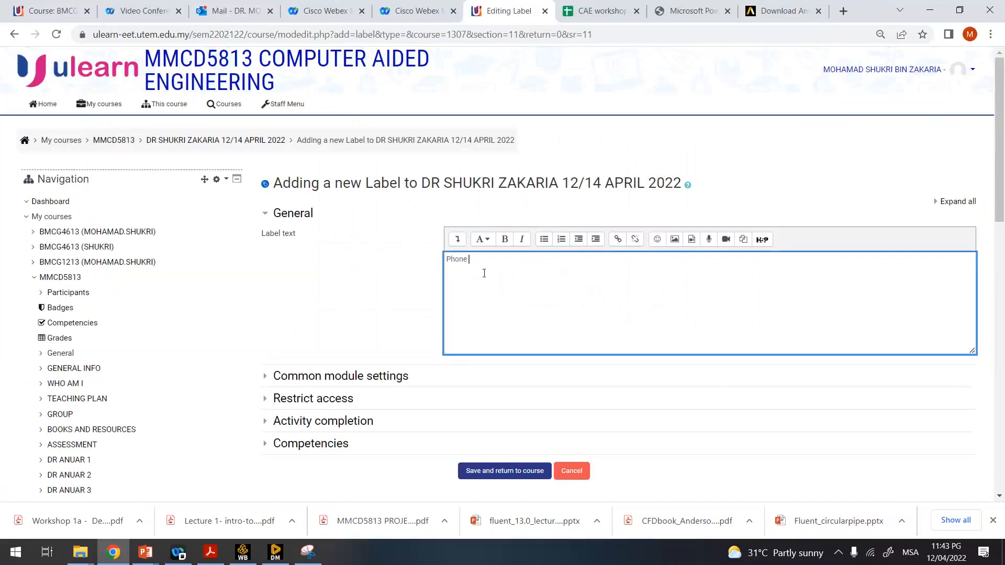
text(number)
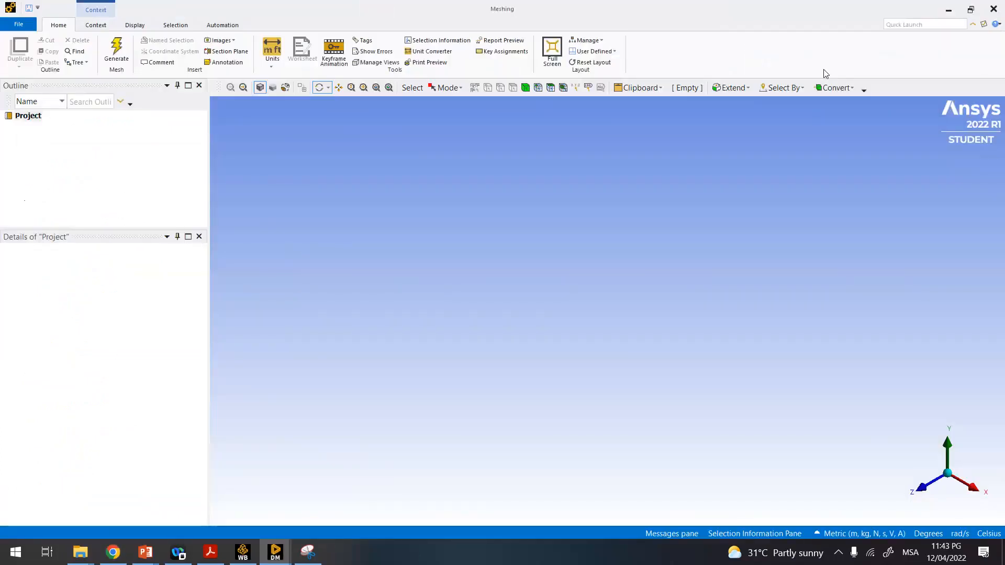
click(119, 561)
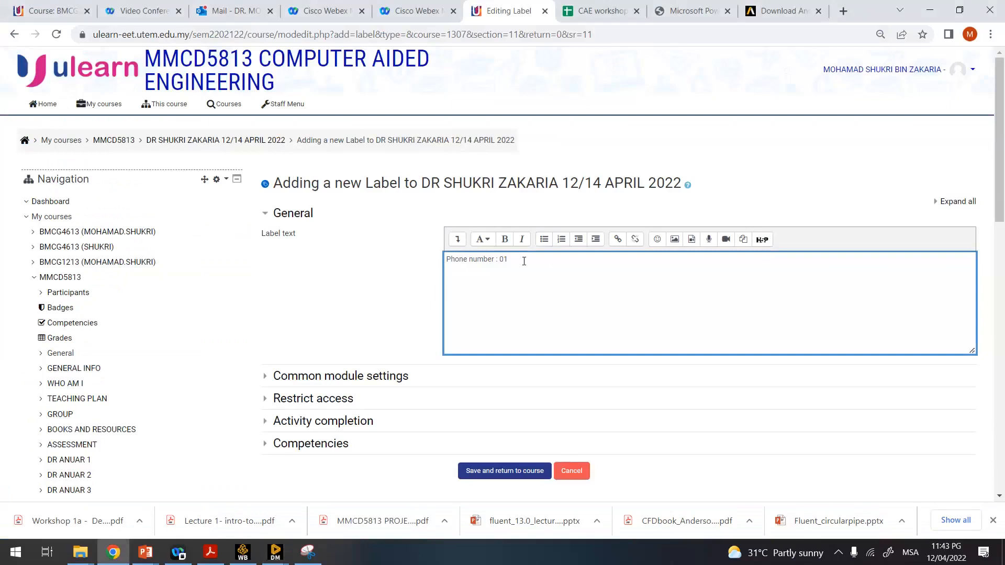
text(77225414)
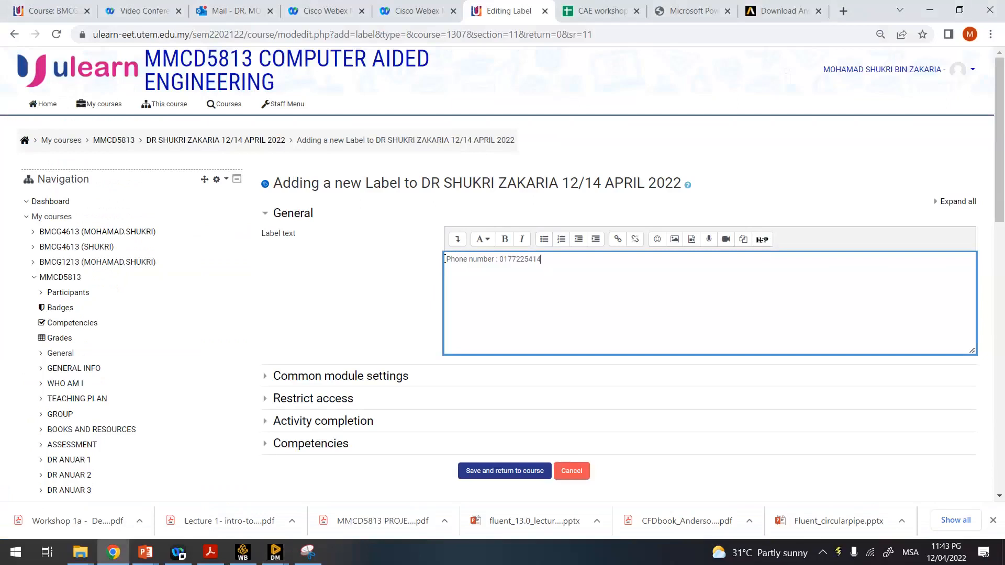
- Format the label's phone number line as Heading (medium), save the label and return to the course
drag(444, 259, 540, 259)
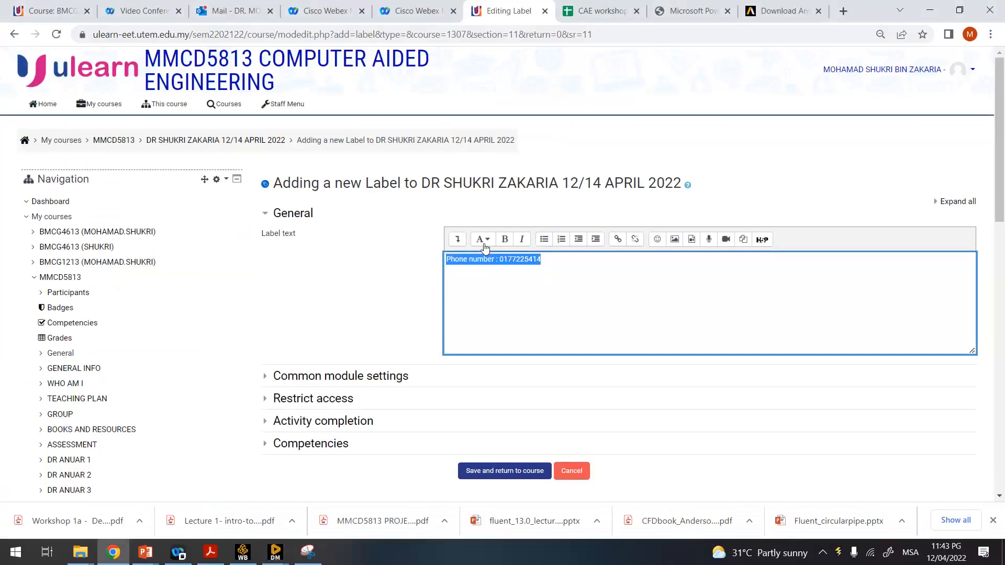
click(484, 242)
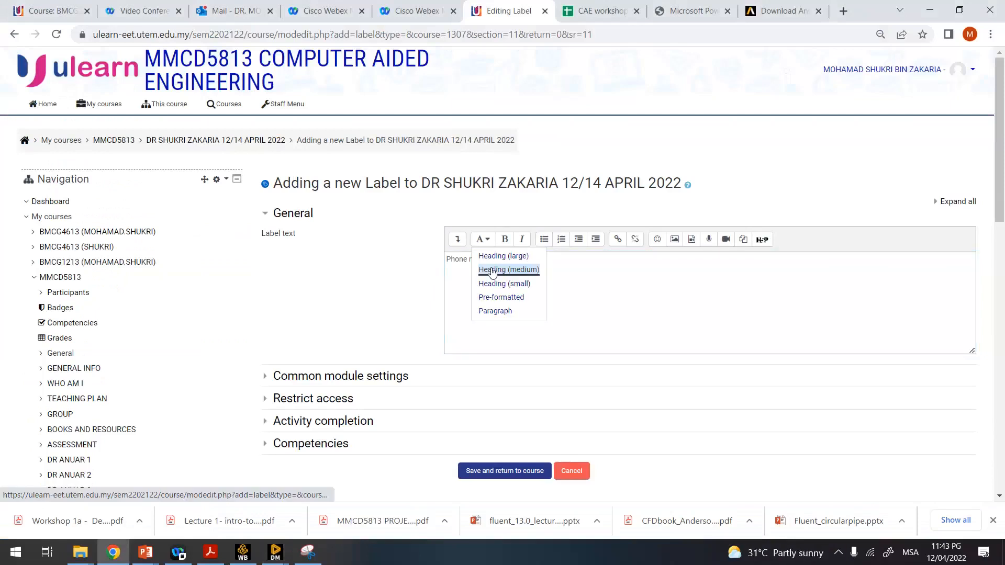
click(492, 270)
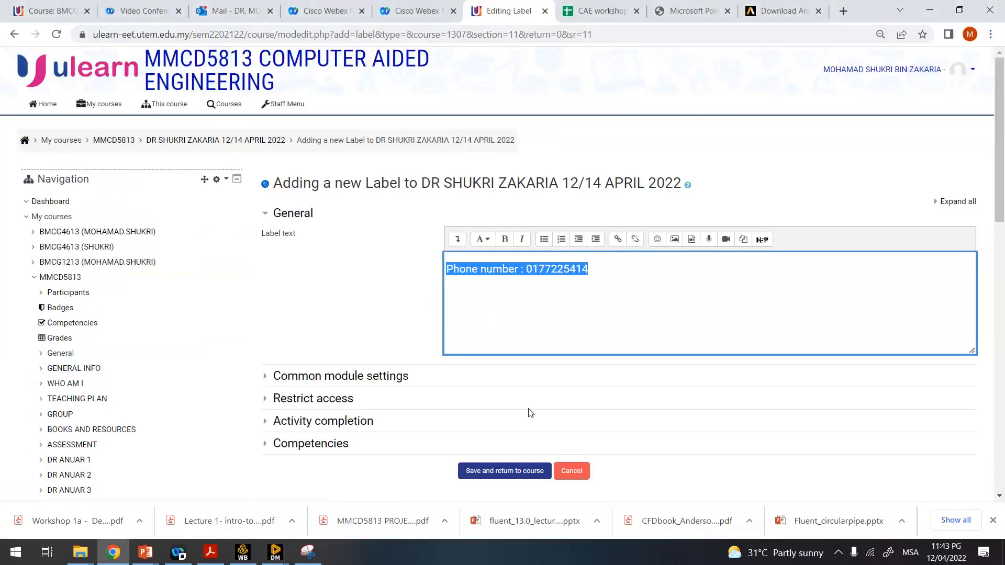
click(530, 478)
click(529, 473)
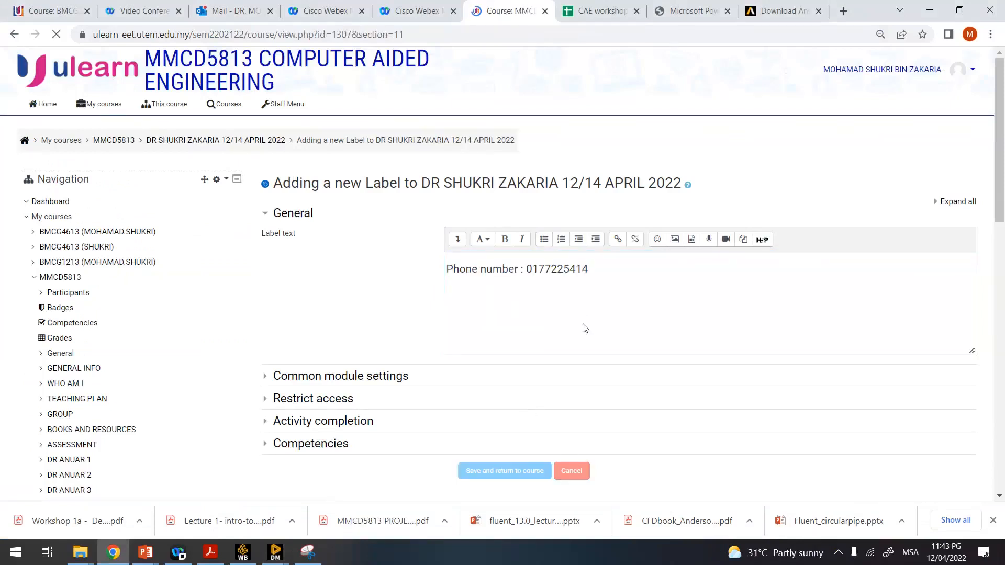
scroll(584, 328, down, 8)
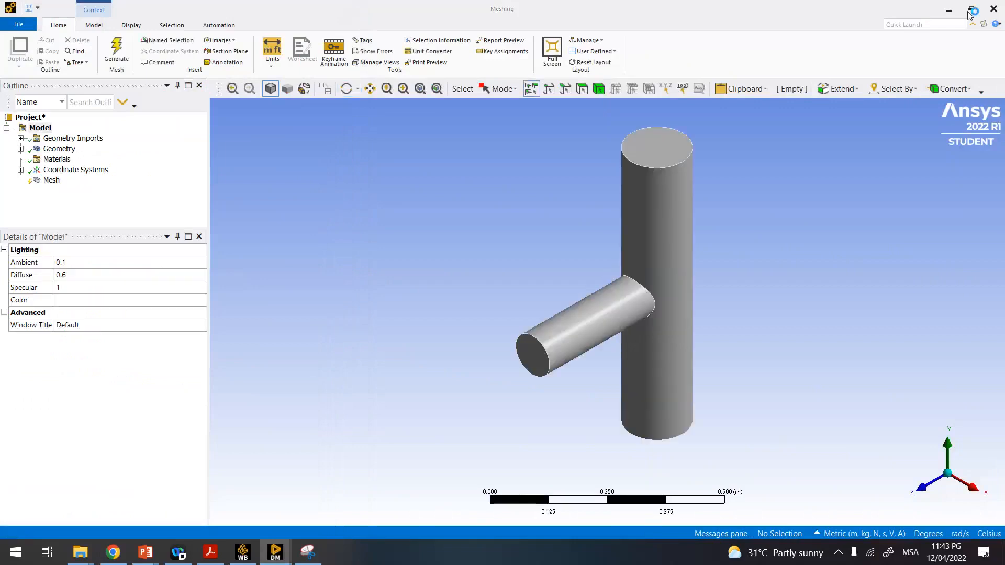
- Restore the Meshing window to a smaller size and arrange it beside the Workshop 1b document so both stay readable
click(971, 10)
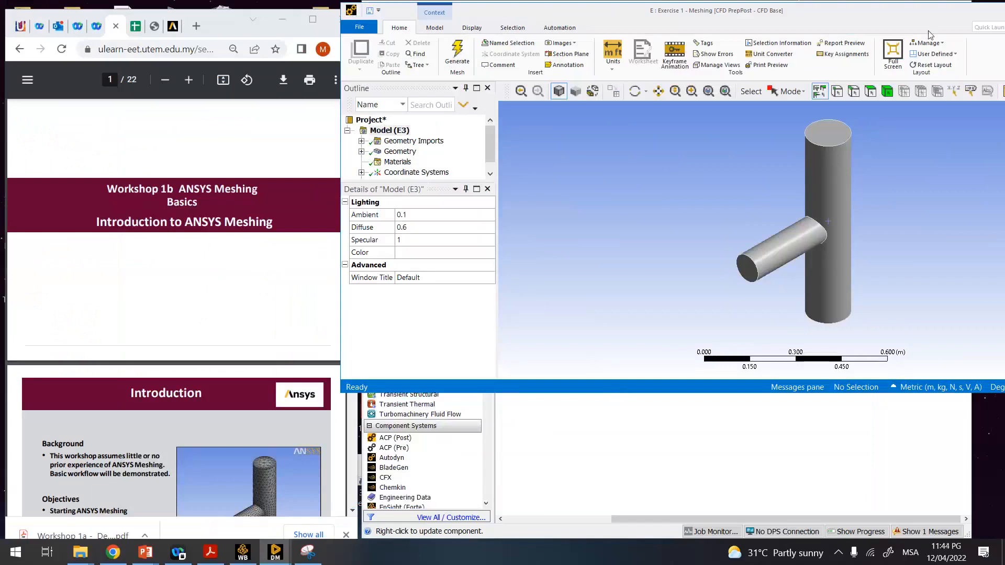
drag(913, 12, 754, 86)
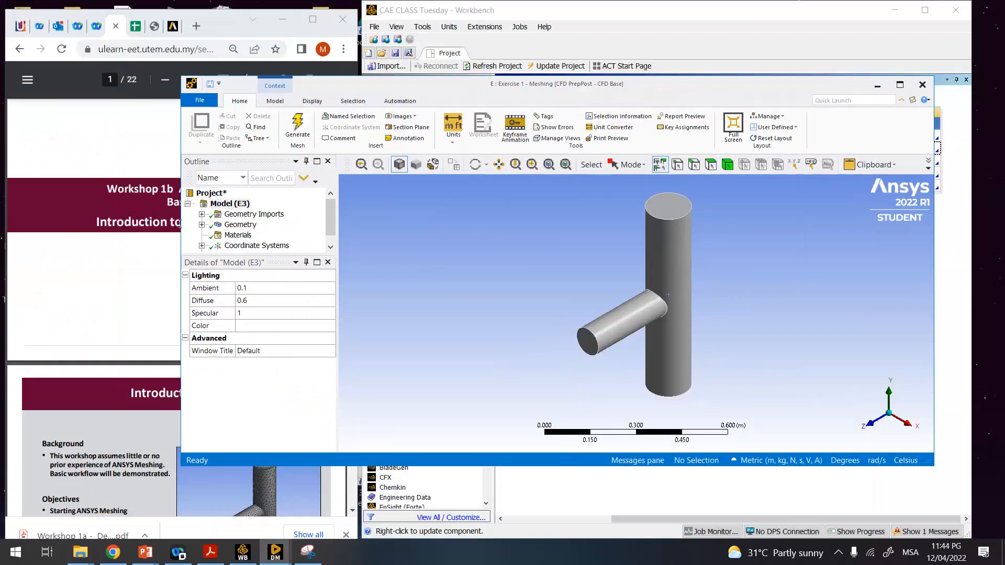
click(180, 224)
click(572, 239)
drag(182, 222, 365, 222)
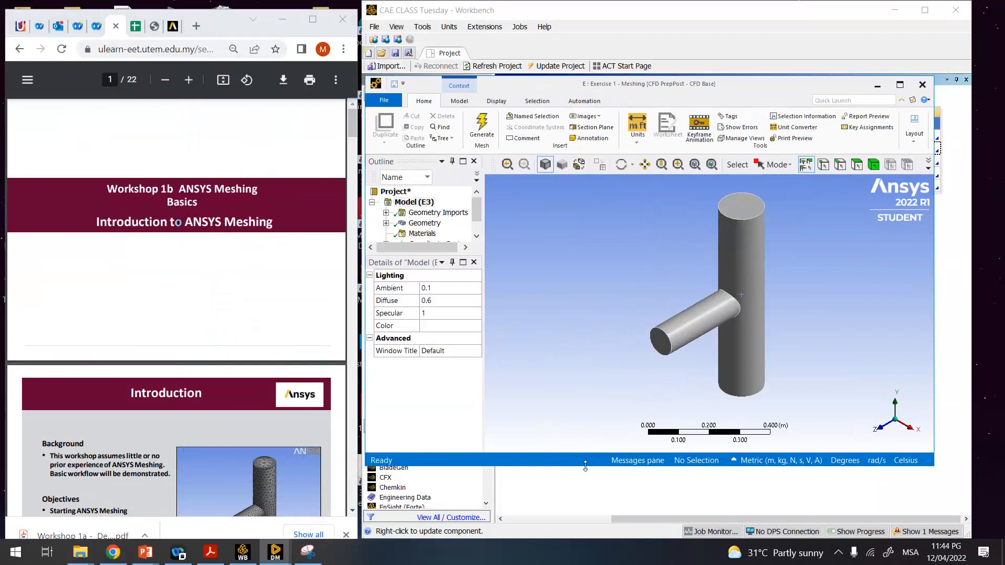
drag(585, 465, 585, 518)
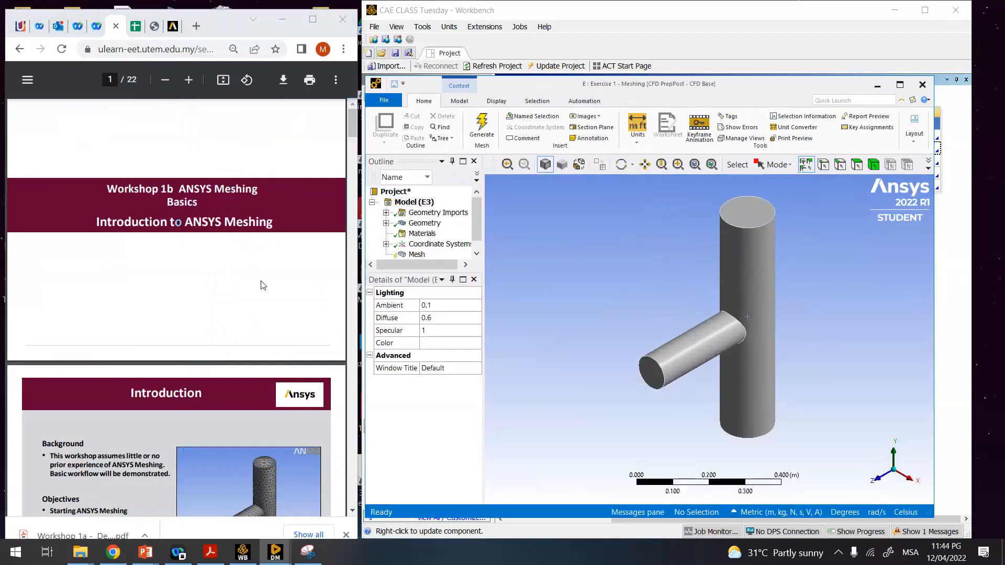
- Follow the Workshop 1b document to its Set Defaults slide, enlarge the Meshing outline area and select Mesh to show its details
scroll(263, 286, down, 3)
scroll(261, 282, down, 5)
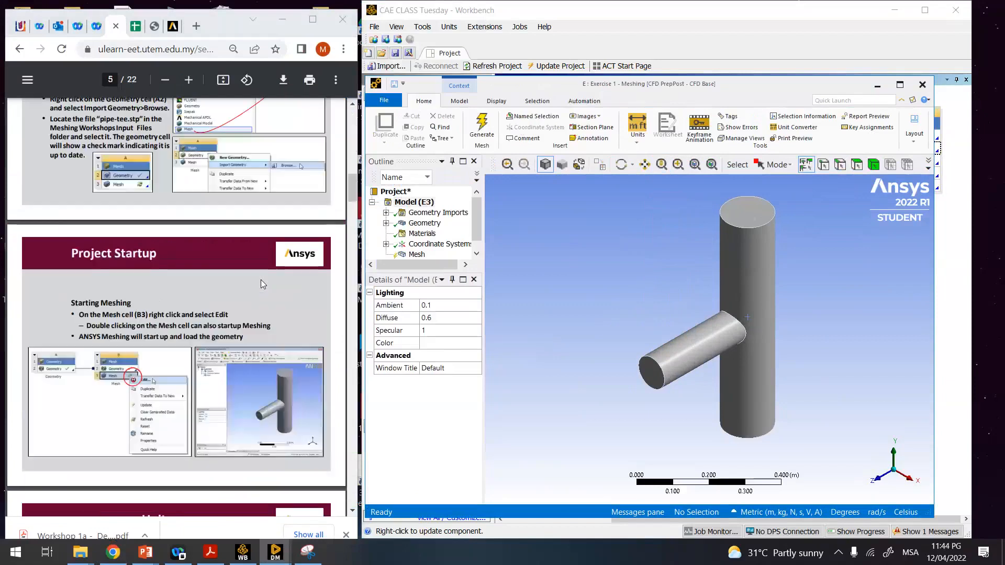
scroll(261, 281, down, 15)
scroll(261, 281, down, 4)
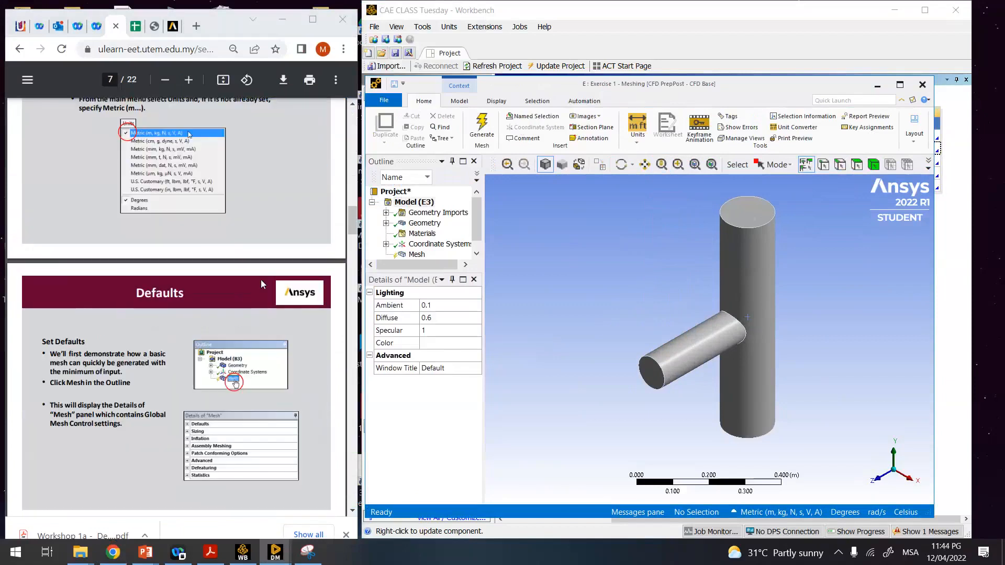
scroll(260, 279, down, 1)
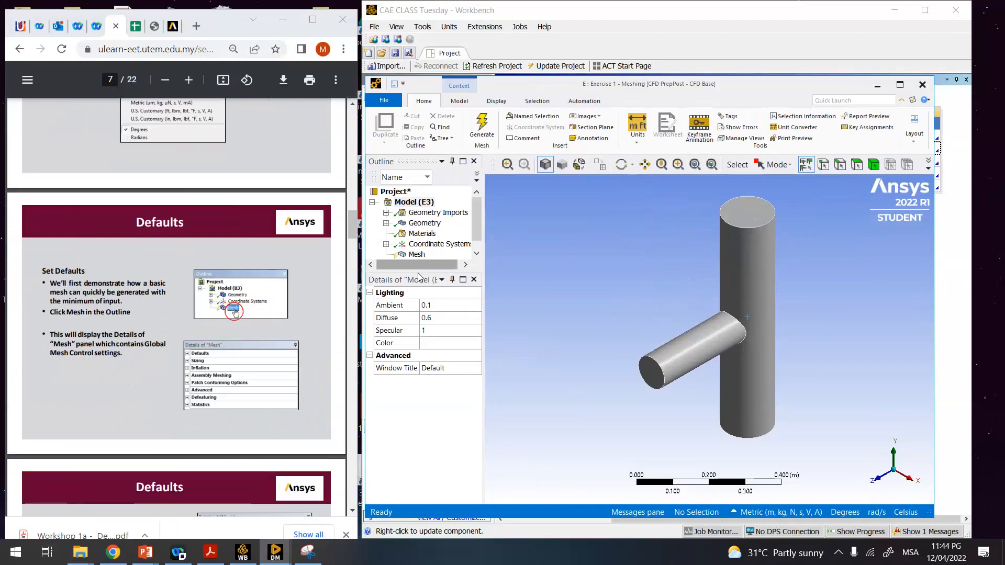
drag(419, 276, 426, 346)
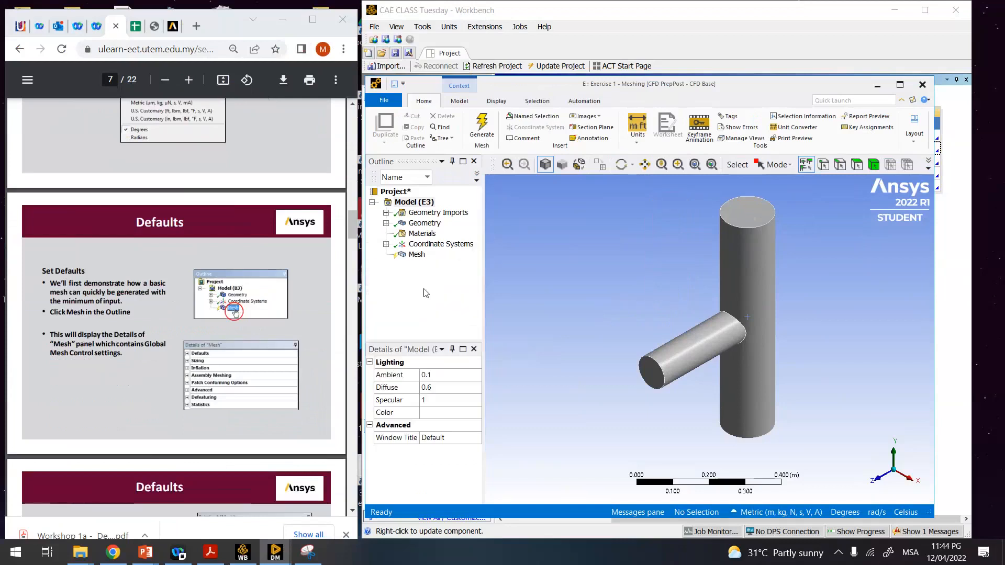
right_click(420, 258)
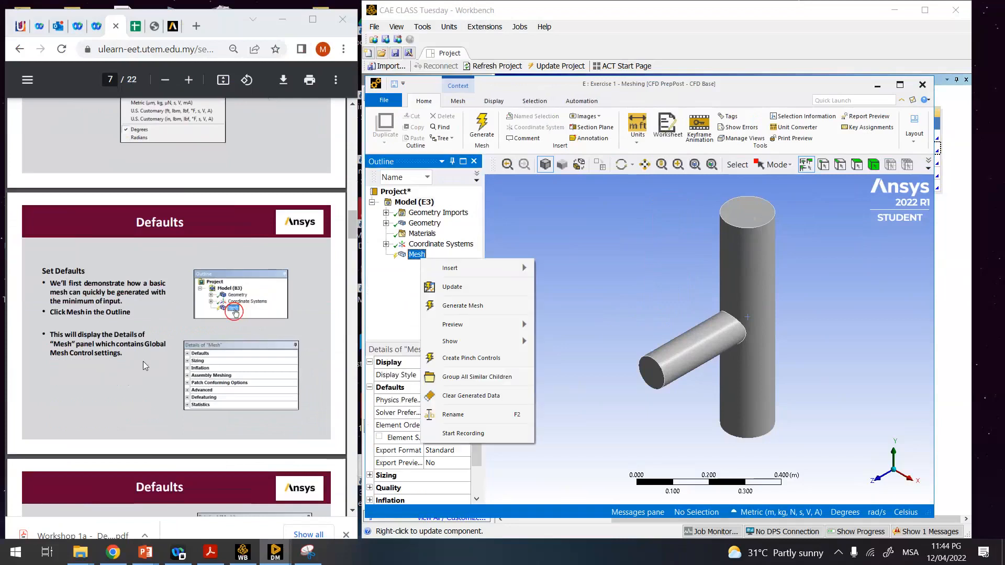
click(150, 355)
- Consult the second Defaults slide and generate the mesh for the tee geometry
scroll(150, 355, down, 3)
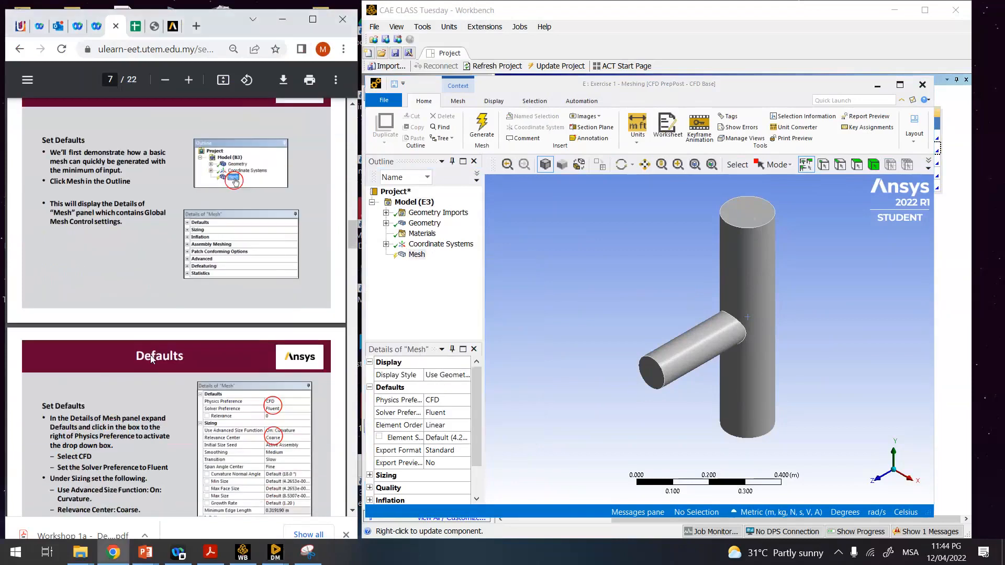
scroll(151, 357, down, 1)
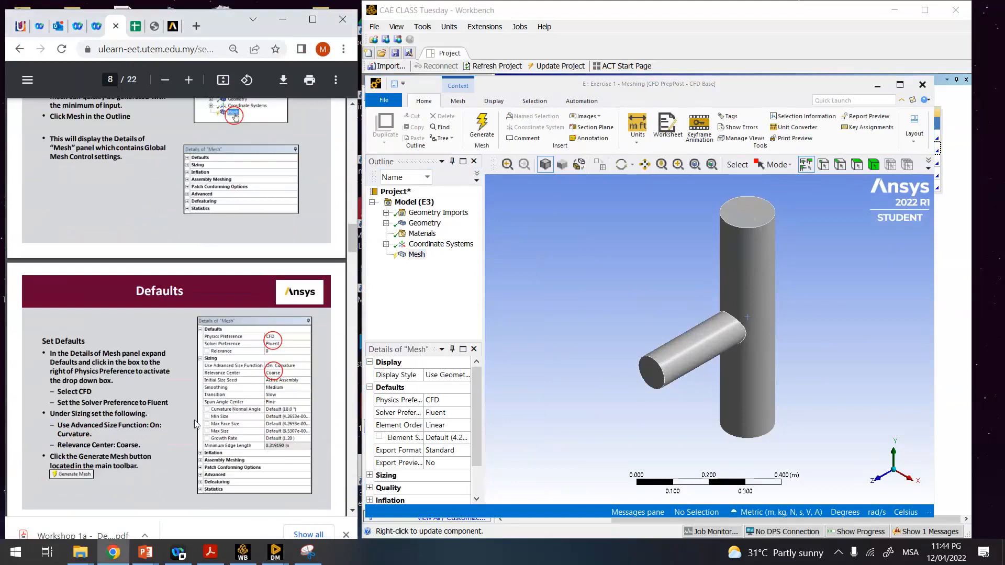
scroll(195, 424, down, 4)
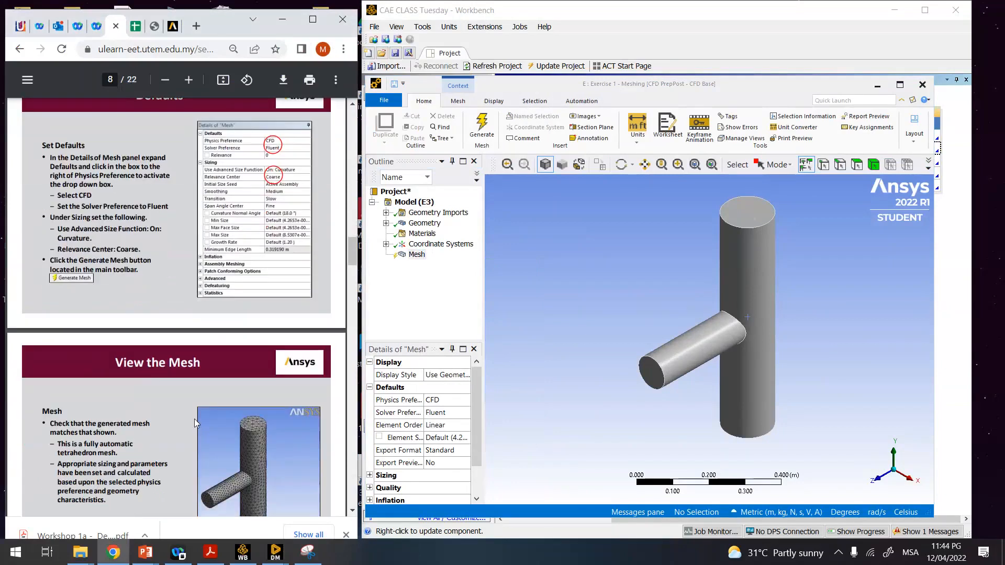
scroll(224, 396, up, 1)
right_click(417, 254)
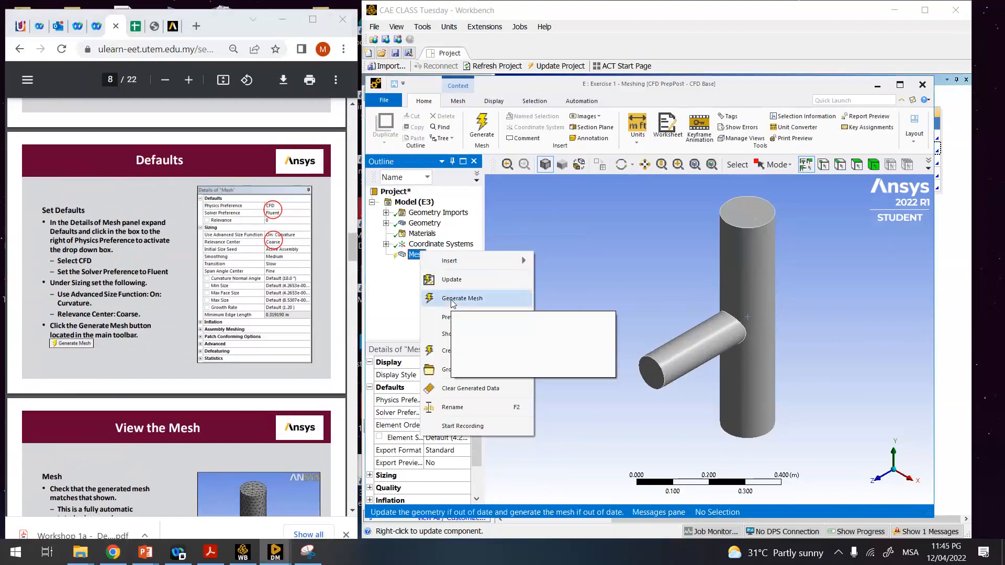
click(486, 137)
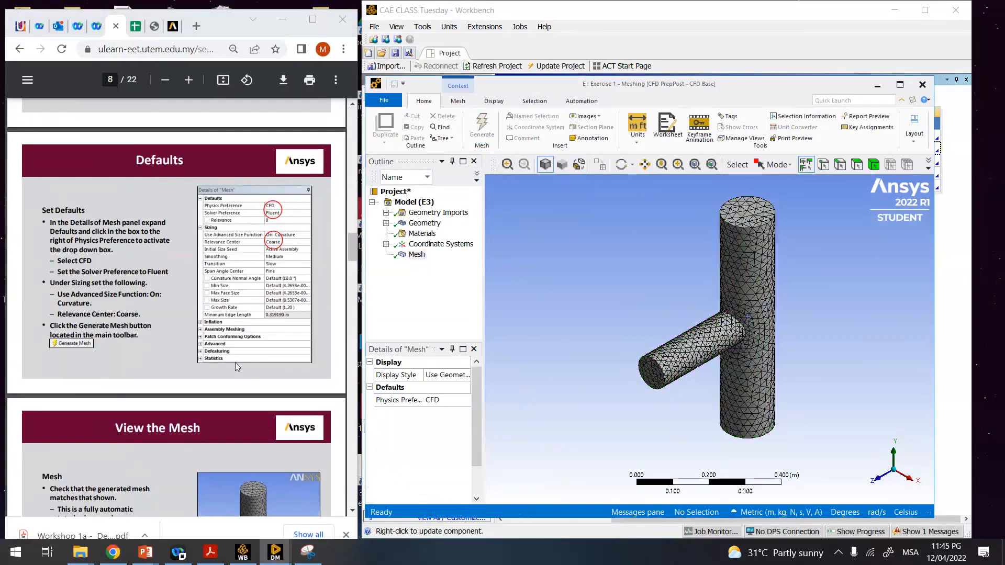
- Follow the Workshop 1b document to its first Named Selections slide and activate the face selection filter in Meshing
scroll(302, 340, down, 4)
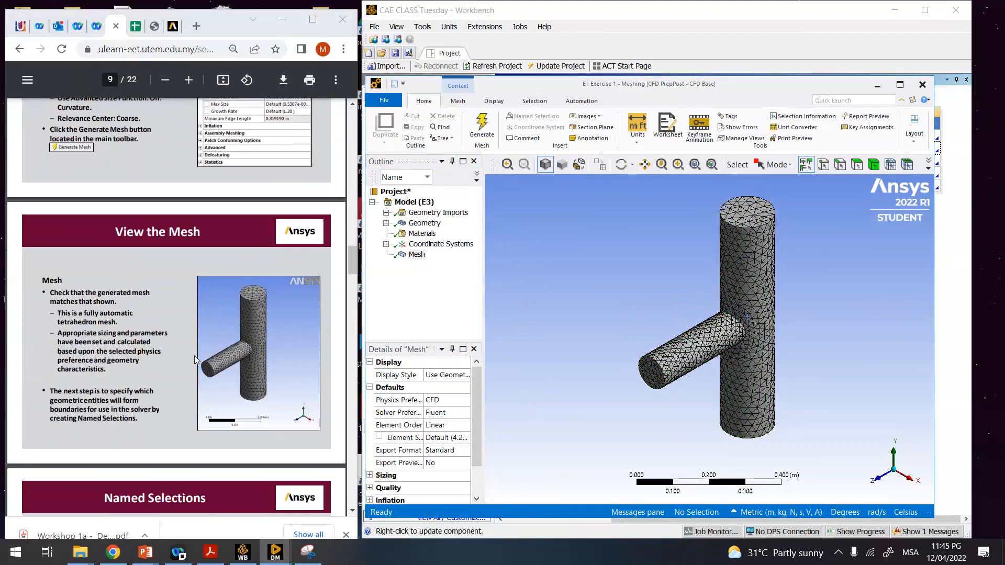
scroll(194, 356, down, 3)
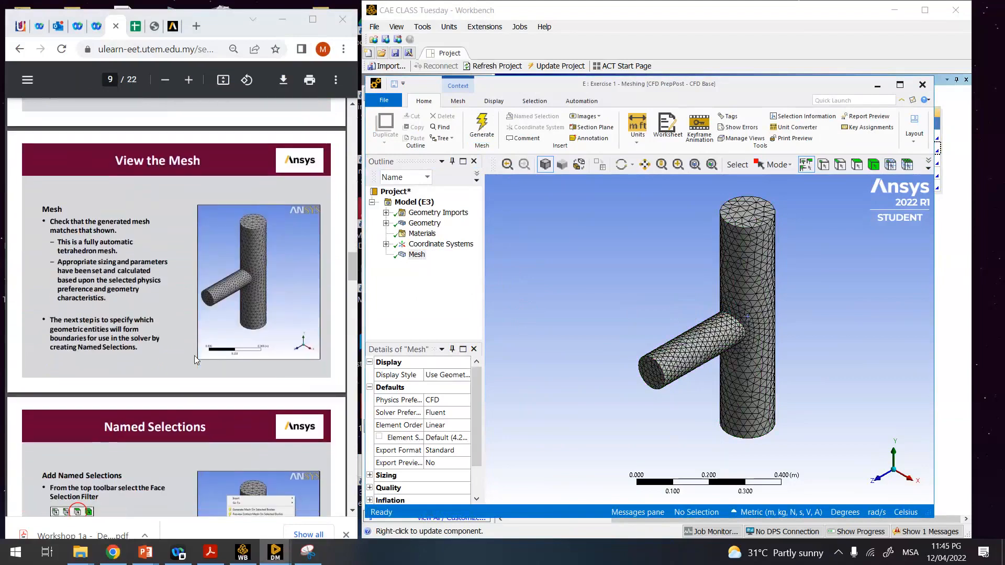
scroll(195, 360, down, 1)
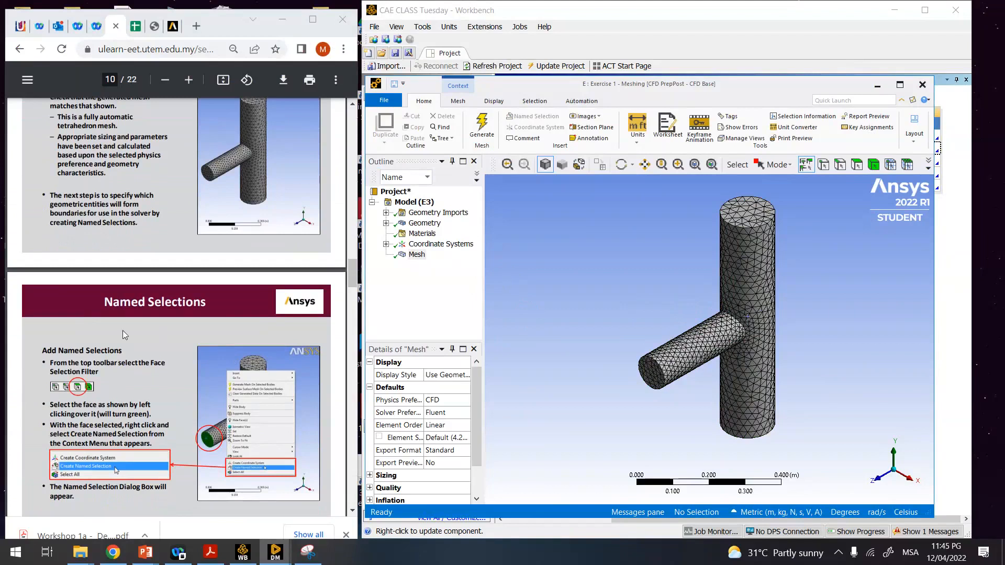
drag(42, 351, 127, 352)
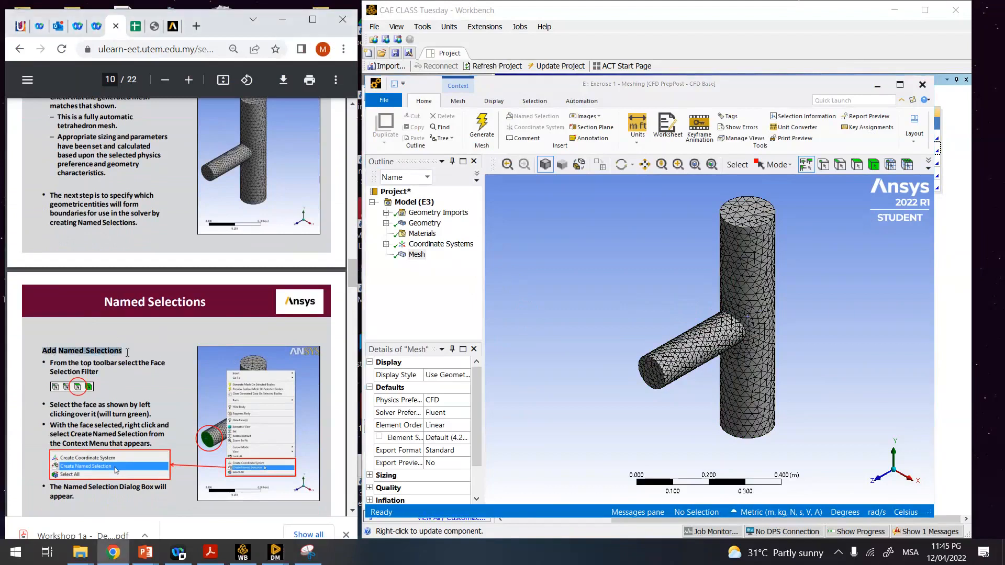
drag(50, 363, 162, 362)
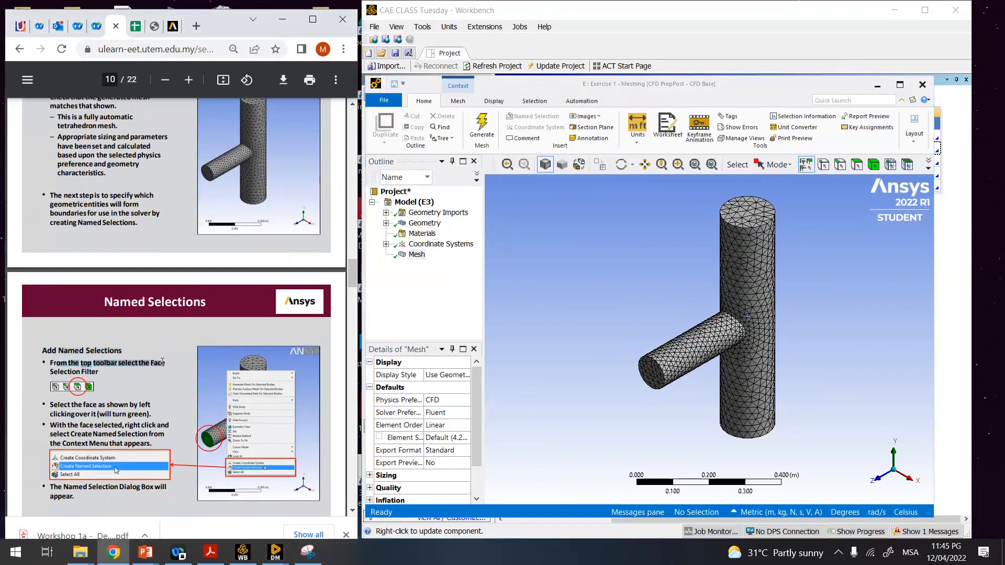
click(107, 375)
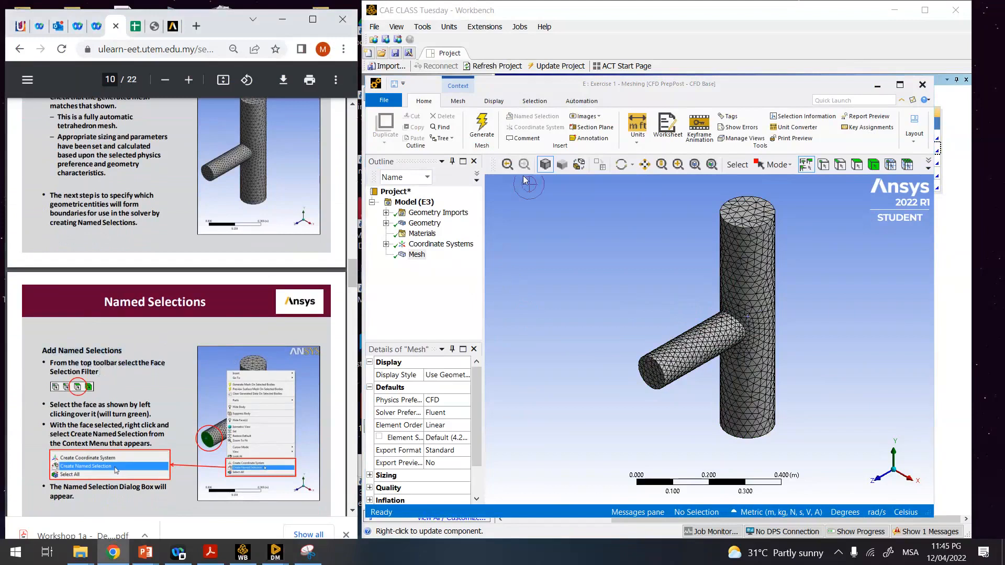
click(857, 166)
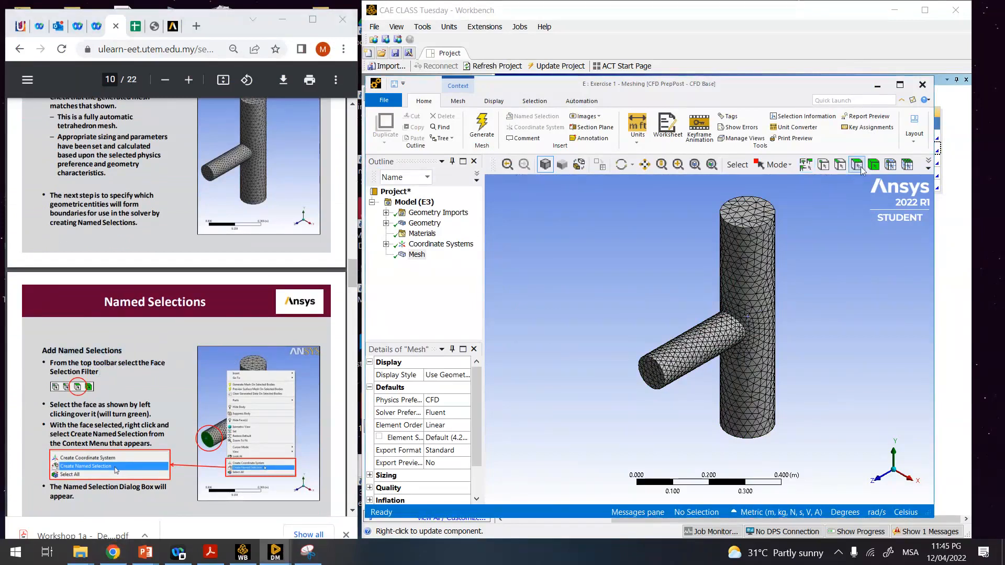
click(745, 214)
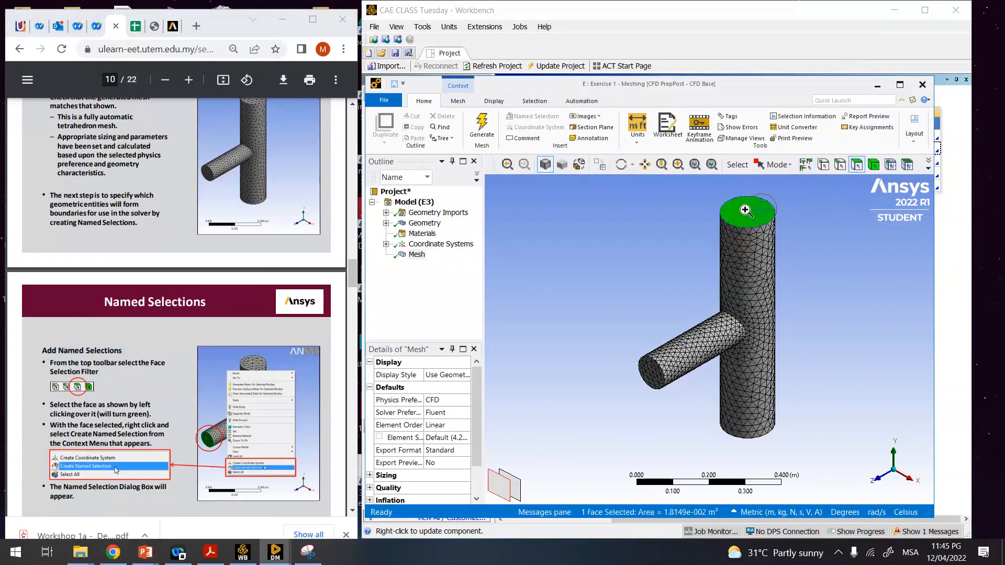
right_click(745, 215)
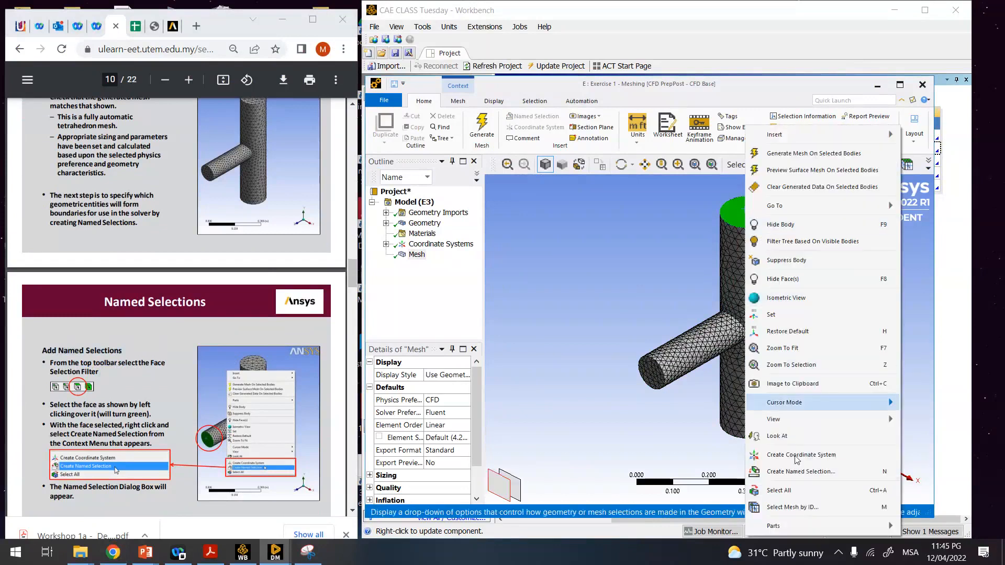
click(799, 472)
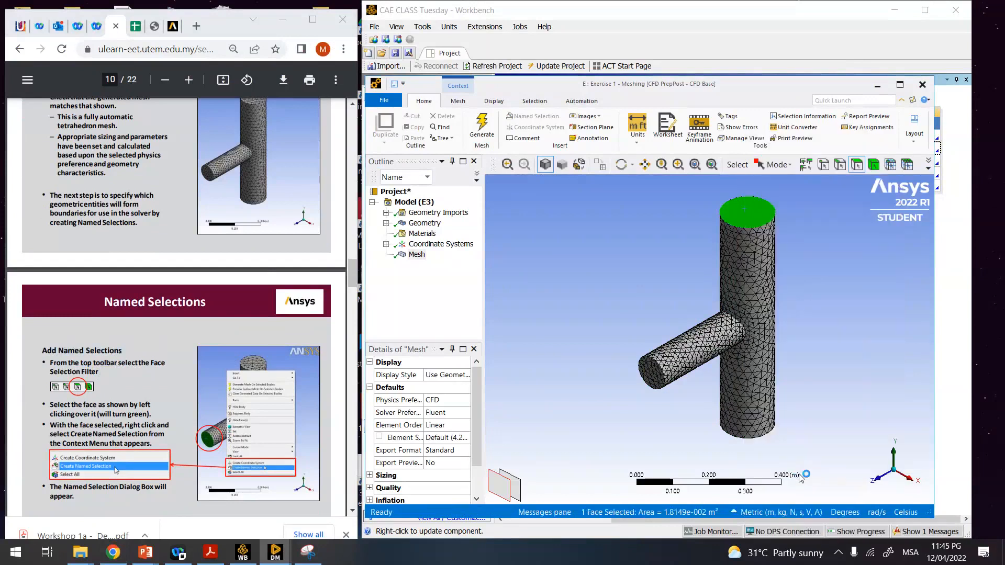
drag(356, 269, 356, 283)
scroll(356, 284, down, 2)
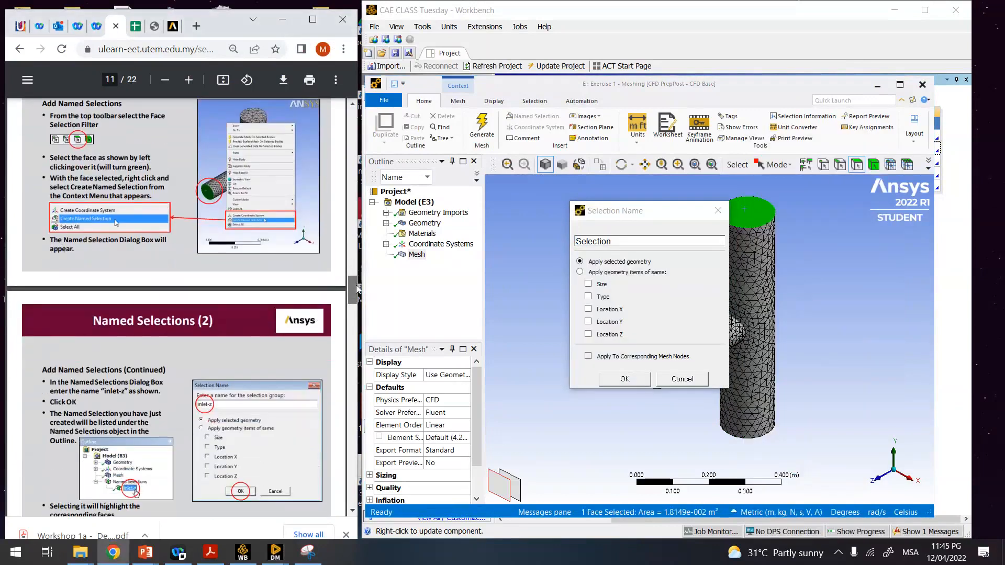
click(616, 241)
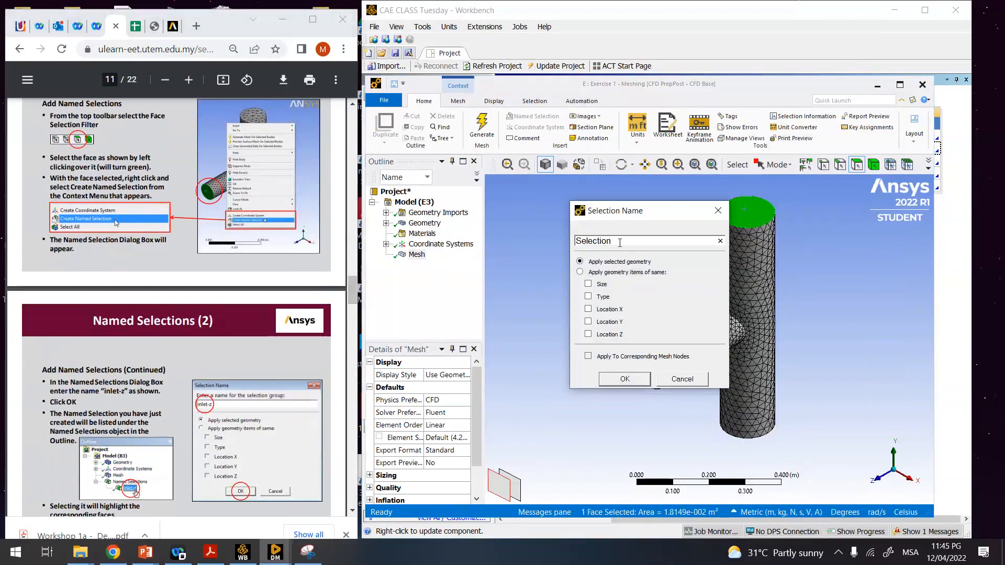
click(717, 211)
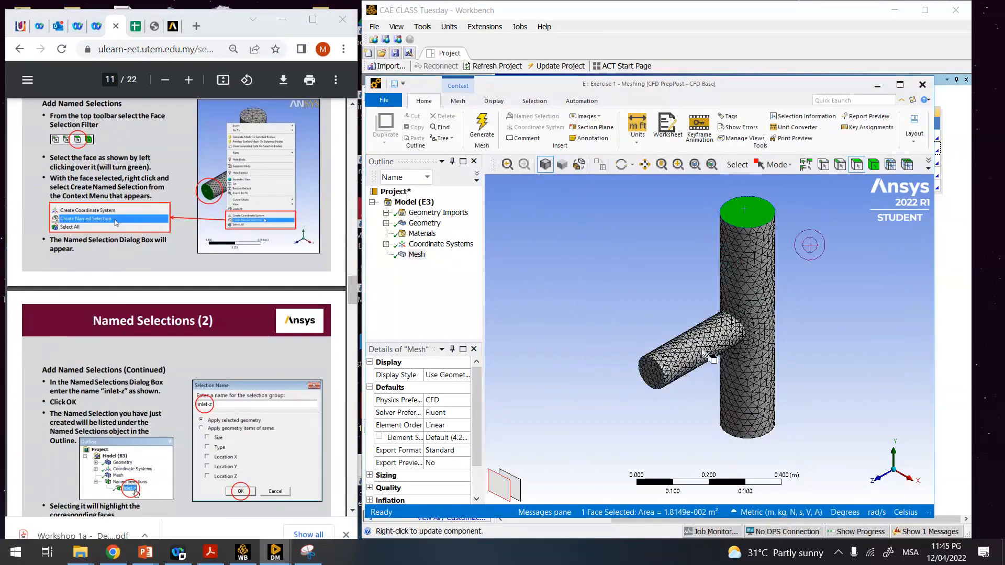
- Create a named selection called inlet-z on the end face of the tee's side branch
click(654, 375)
right_click(653, 376)
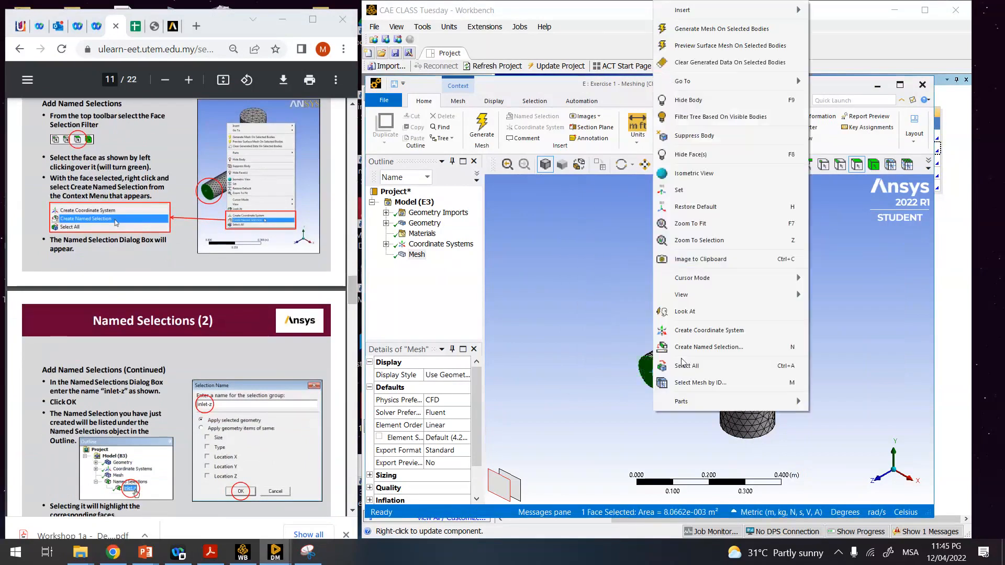
click(694, 346)
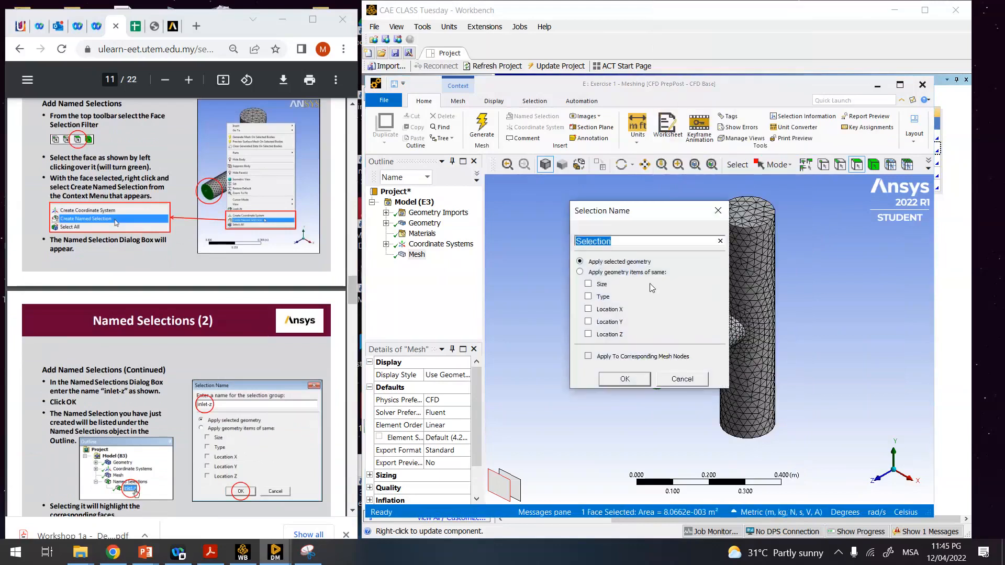
text(inlet-z)
click(624, 378)
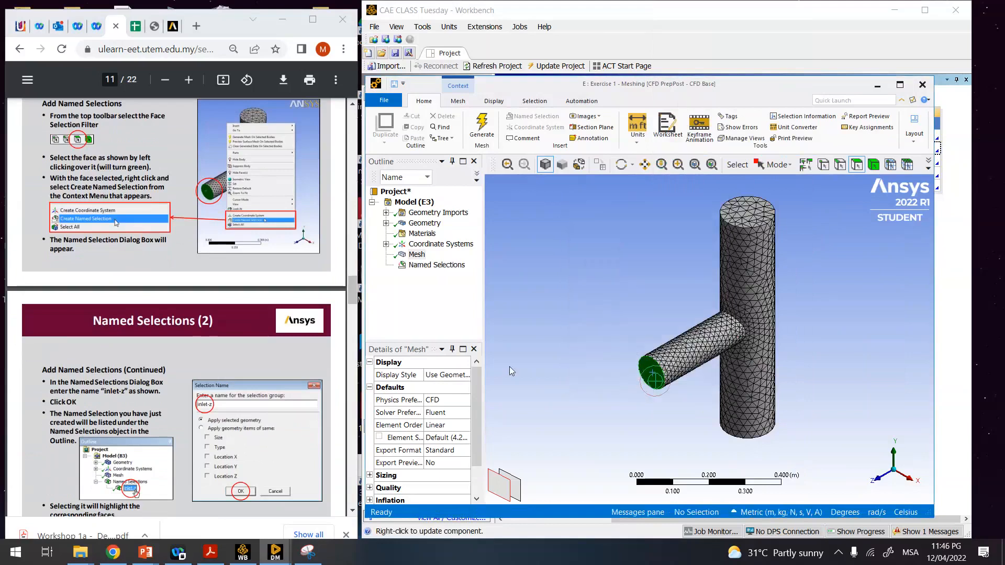
- Consult the Named Selections (3) slide and create a named selection called outlet-y on the main pipe's top face
scroll(201, 368, down, 3)
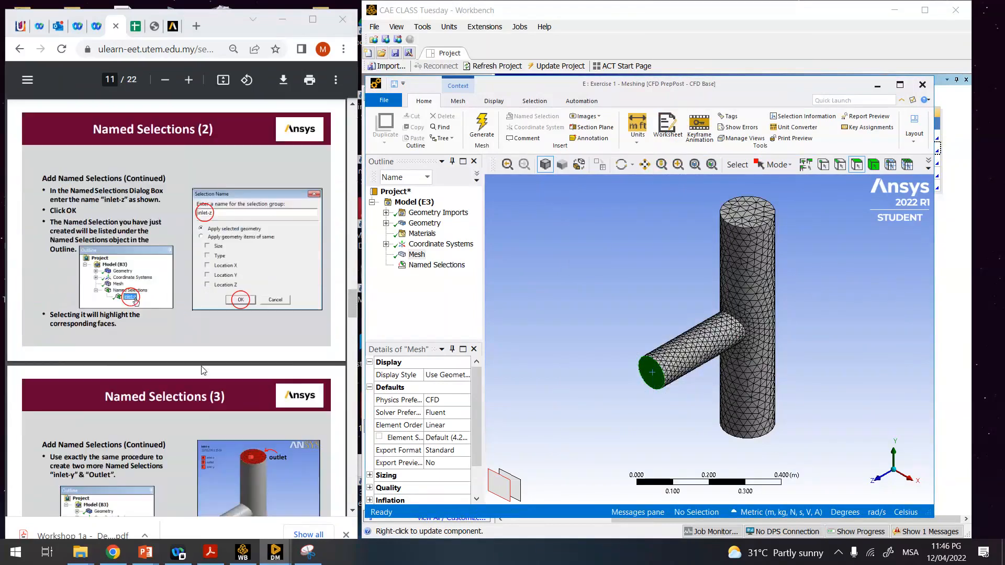
scroll(203, 370, down, 1)
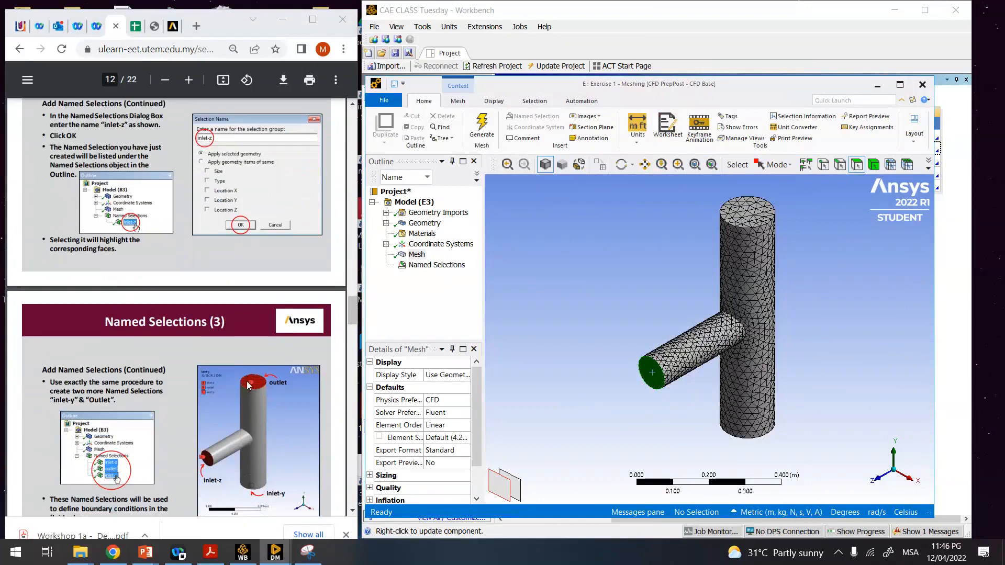
scroll(248, 385, down, 1)
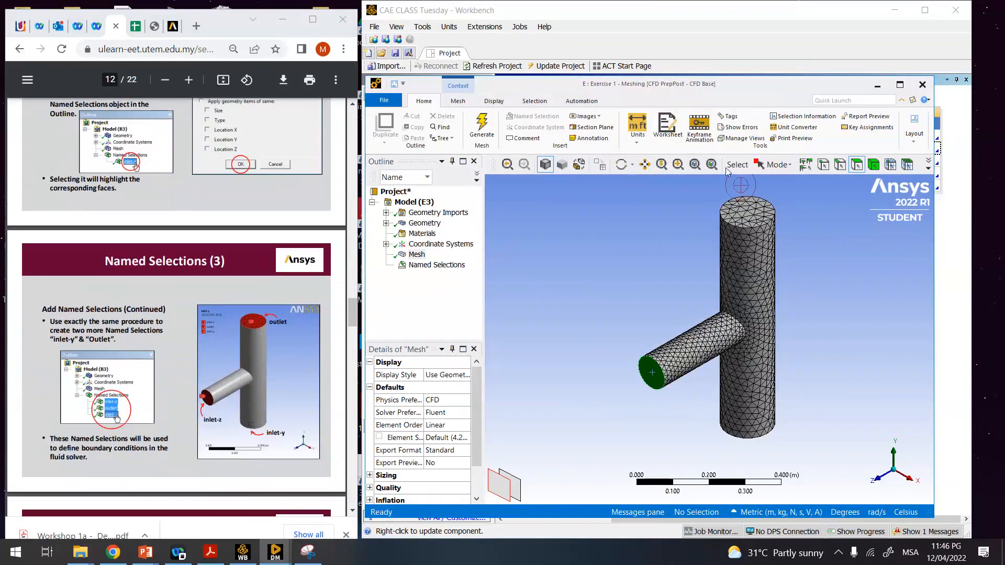
click(743, 218)
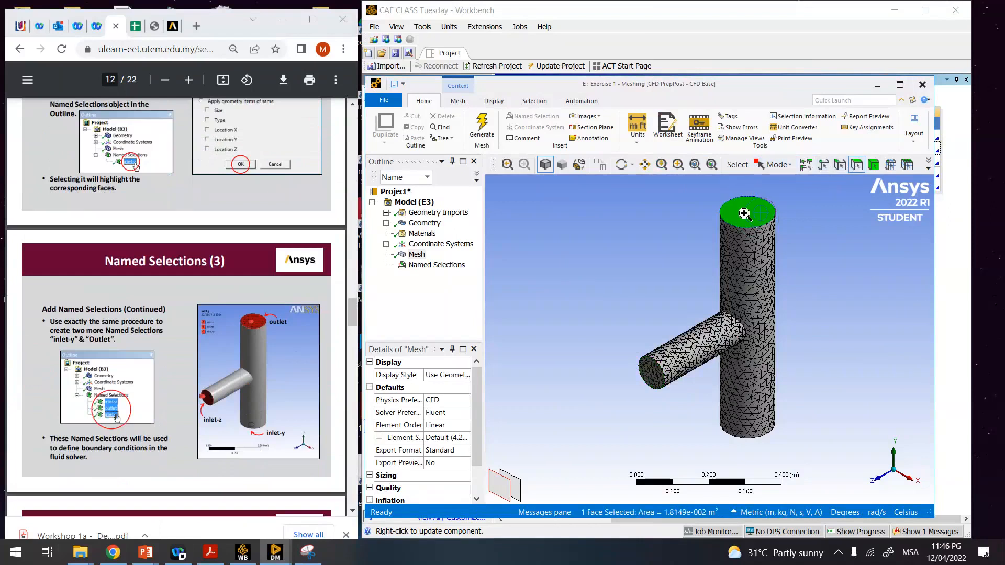
right_click(744, 214)
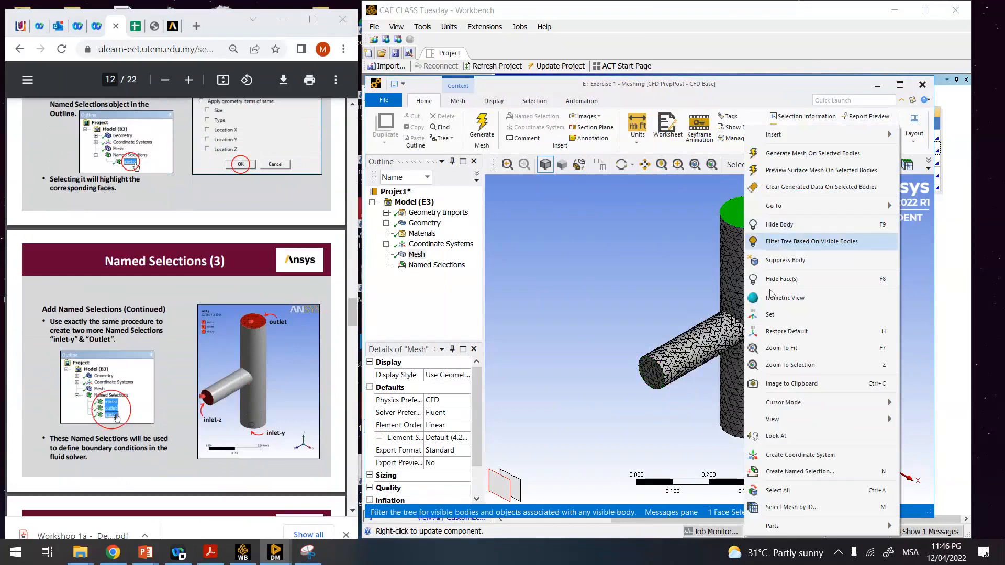
click(796, 471)
text(outlet-y)
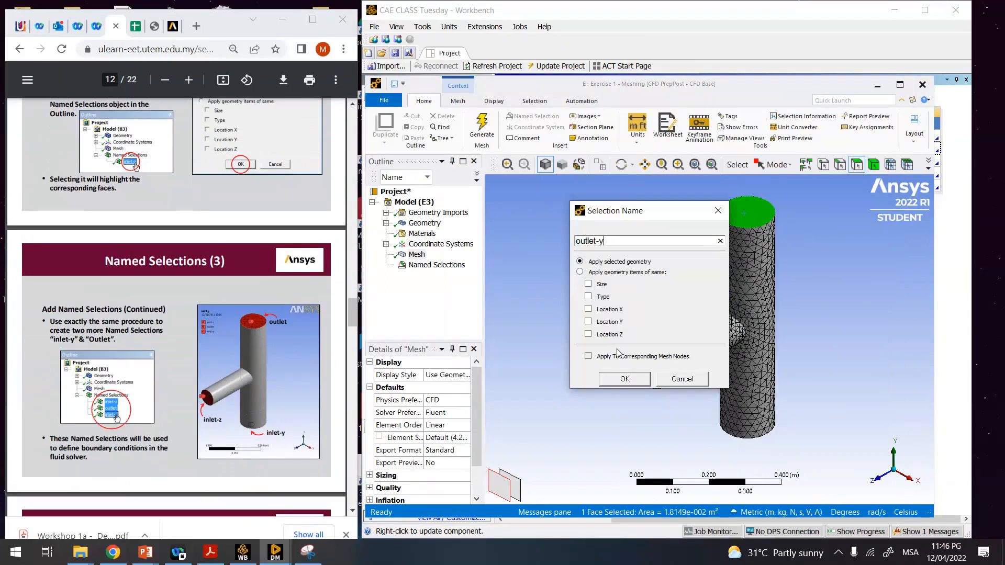
click(624, 378)
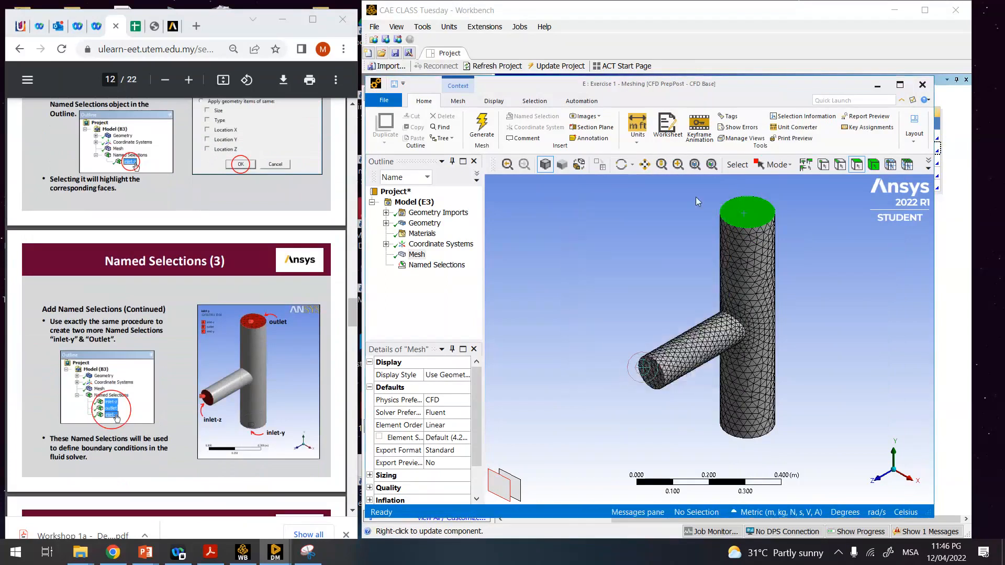
- Create a named selection called inlet-y on the bottom end face of the main pipe
click(621, 165)
drag(790, 326, 773, 242)
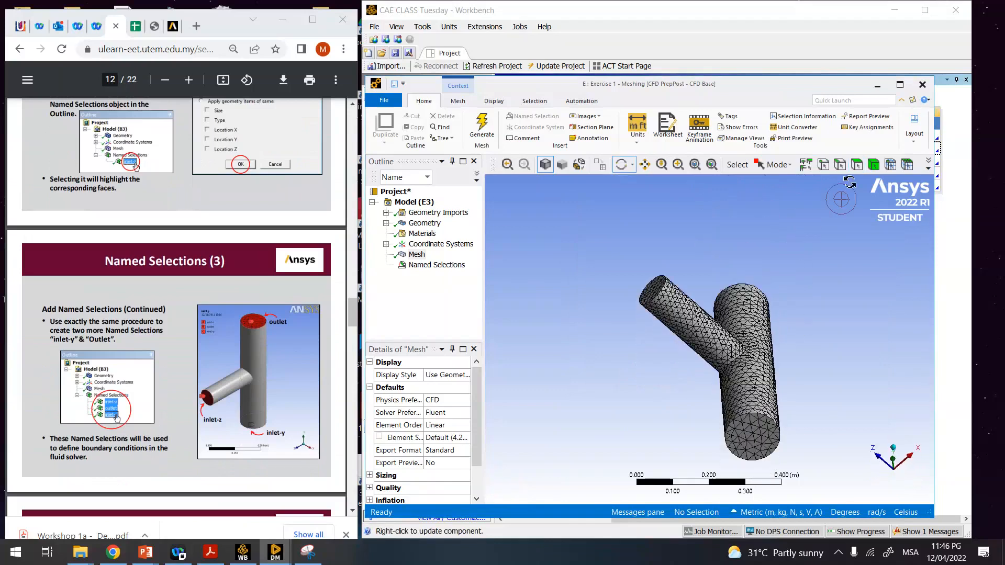
click(856, 165)
click(759, 417)
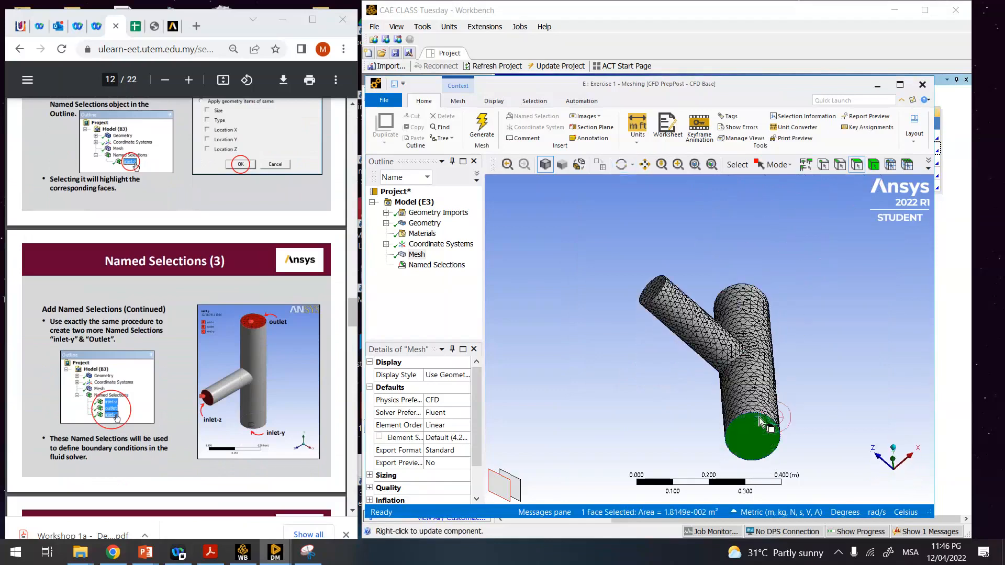
right_click(759, 417)
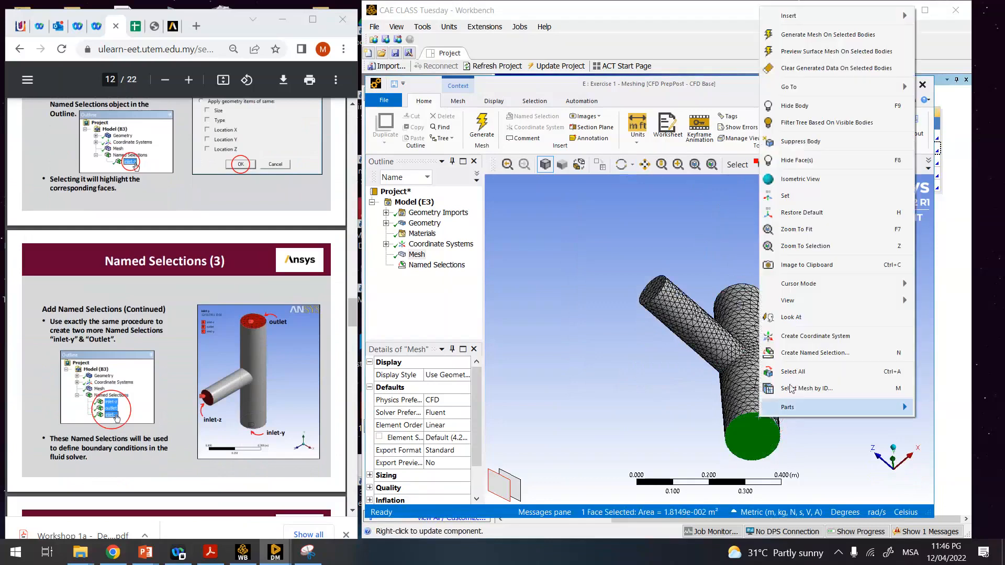
click(799, 349)
text(inlet-y)
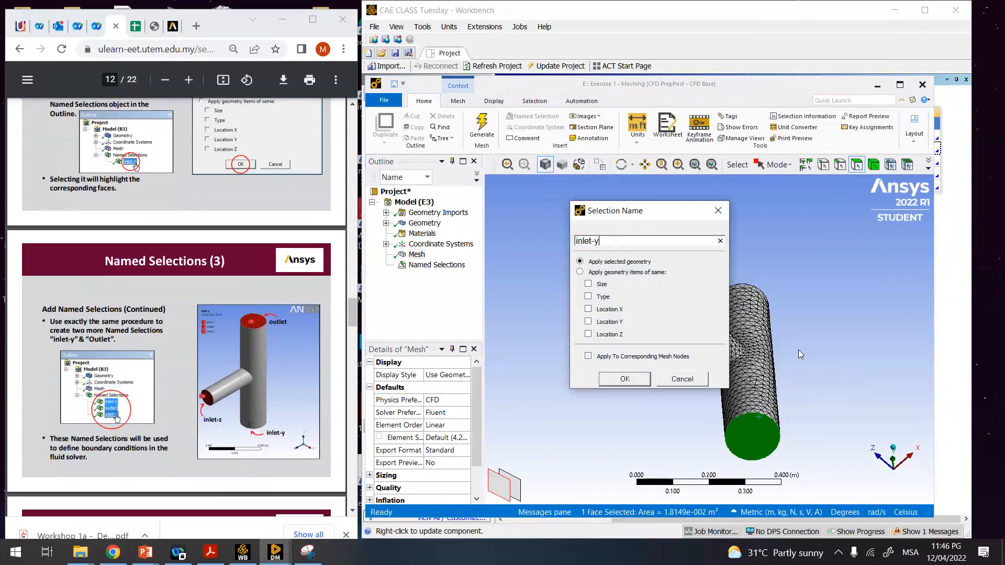
click(625, 379)
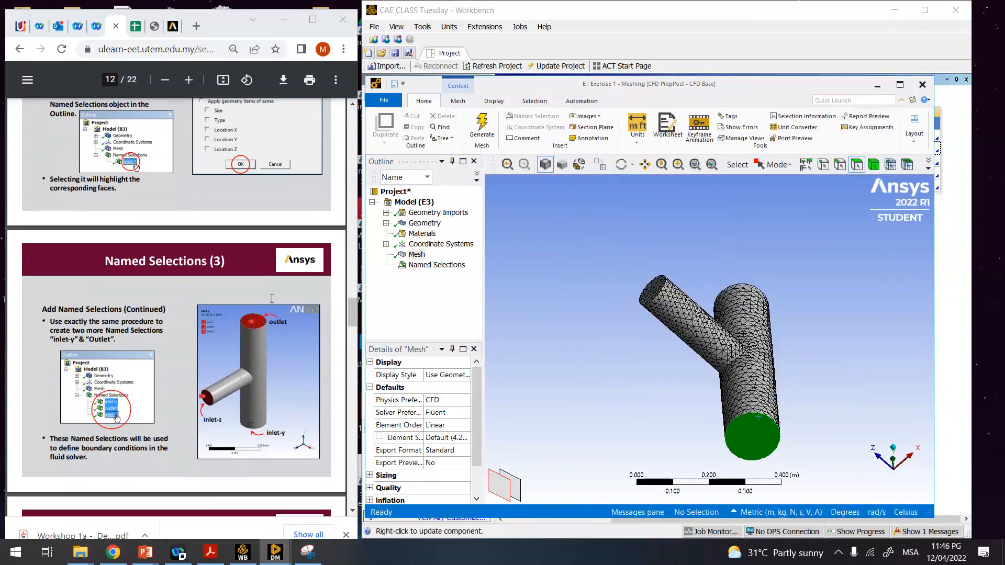
- Restore the isometric view, check the faces of inlet-z, outlet-y and inlet-y, and continue to the document's Review slide
click(893, 451)
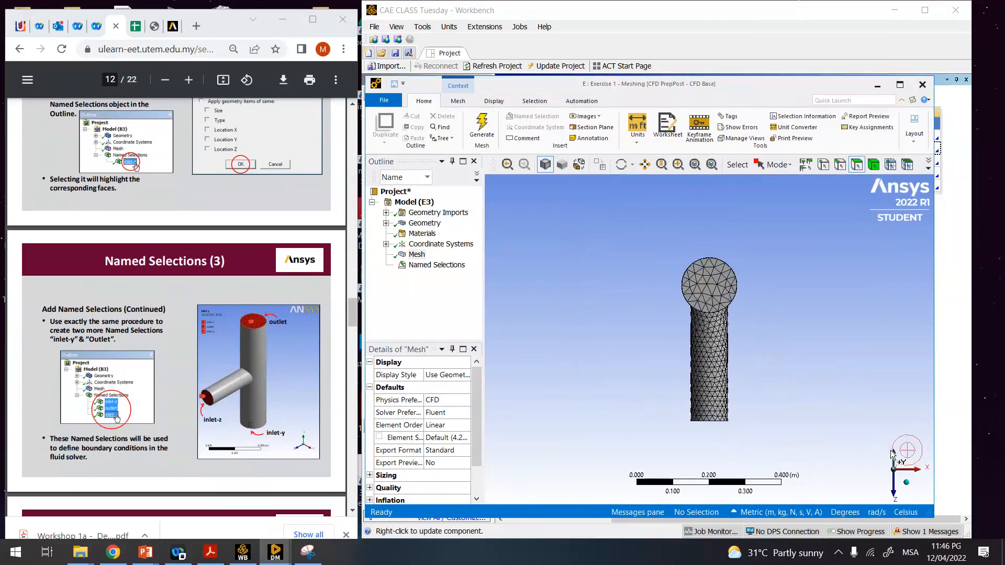
click(906, 482)
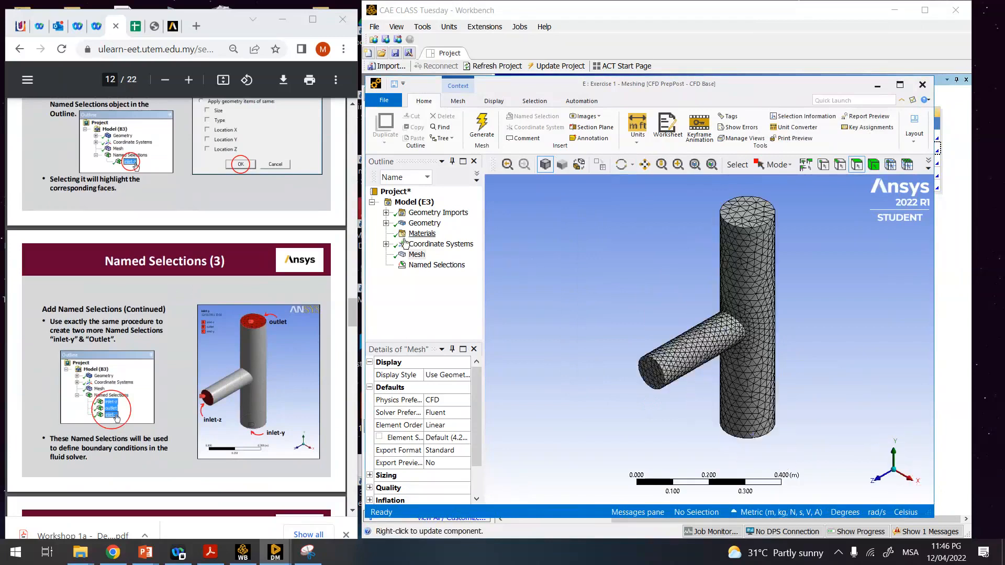
click(403, 265)
click(386, 265)
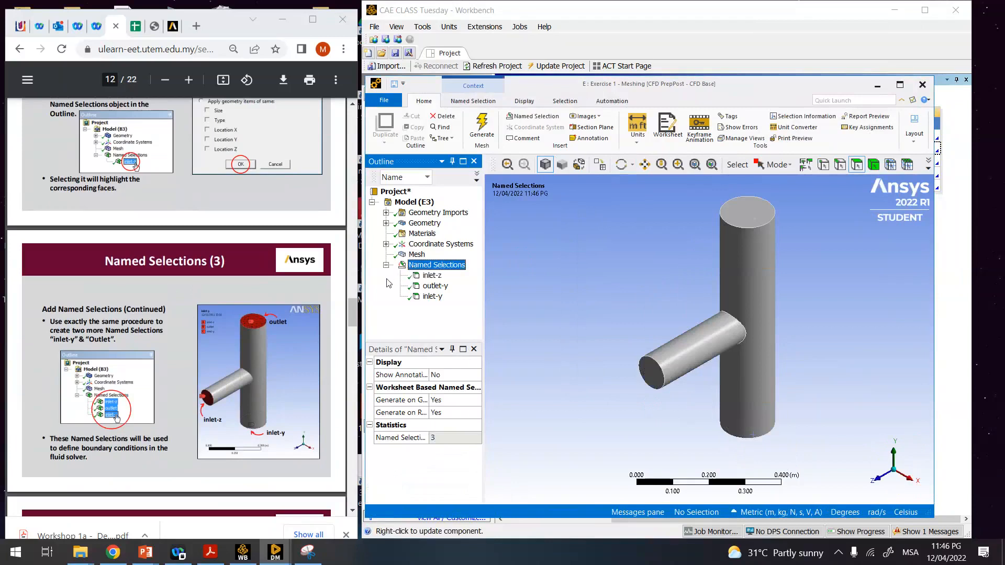
click(428, 276)
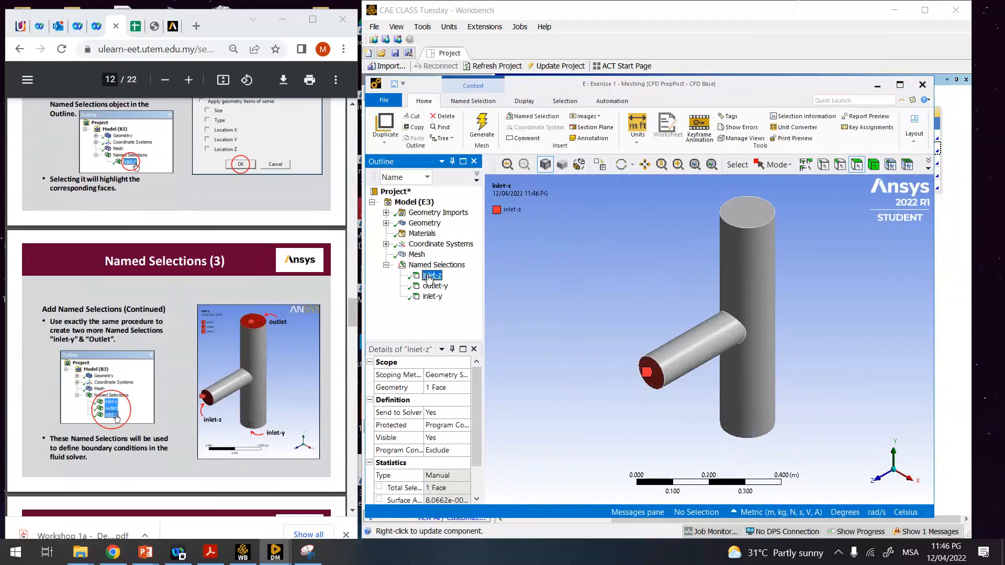
click(427, 288)
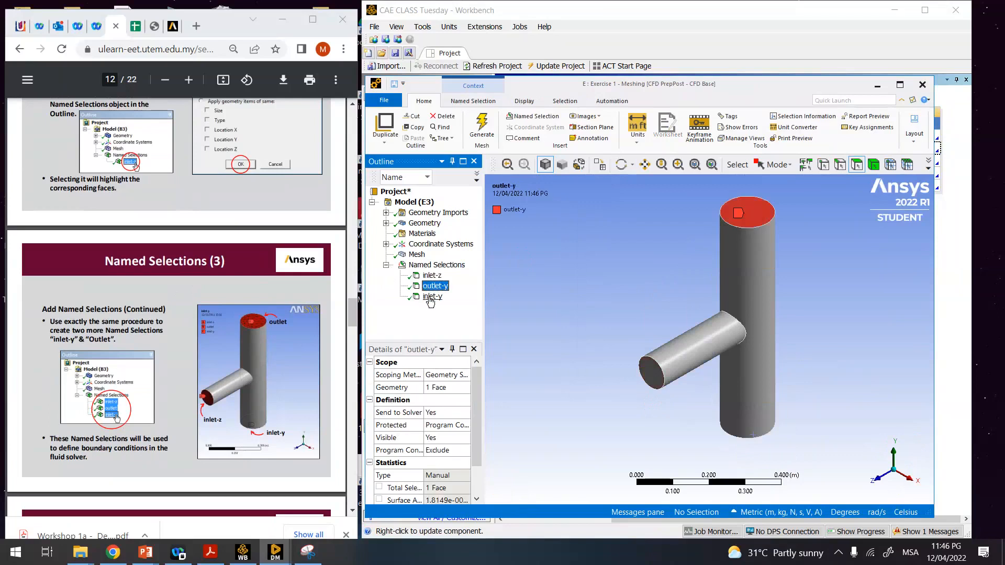
click(432, 298)
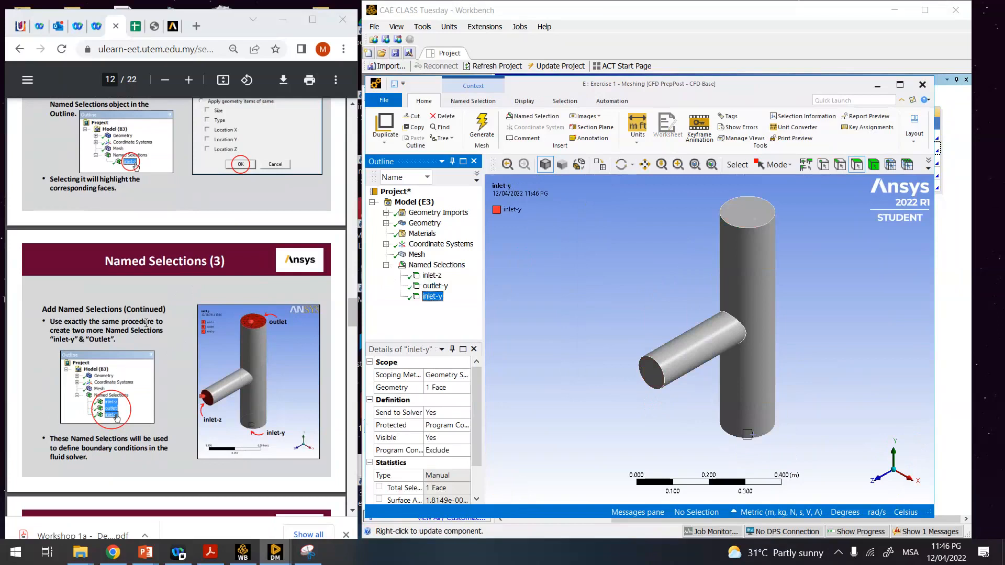
scroll(146, 322, down, 3)
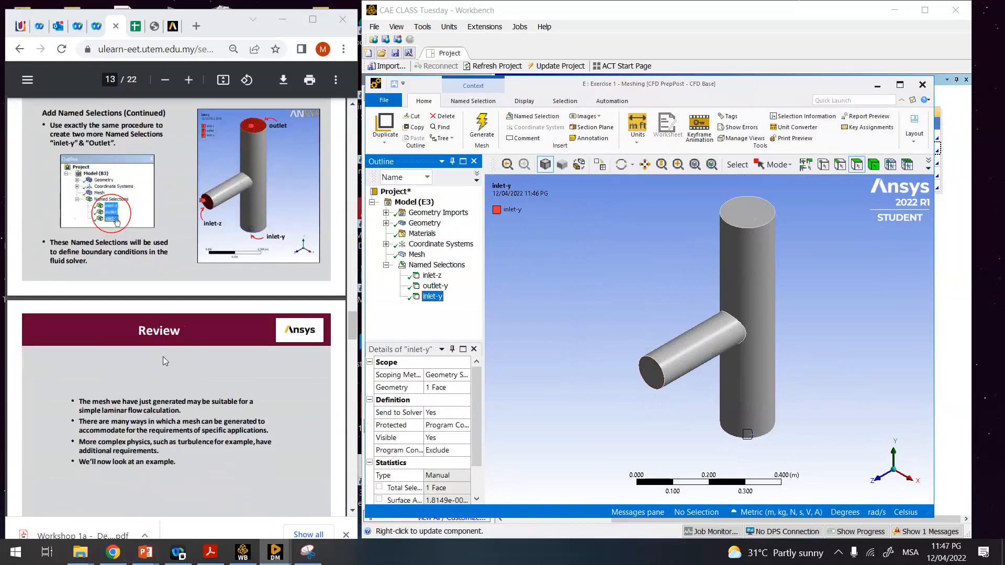
- Look through the remaining workshop slides to the Save the Project slide and return to Named Selections (3)
scroll(162, 356, down, 5)
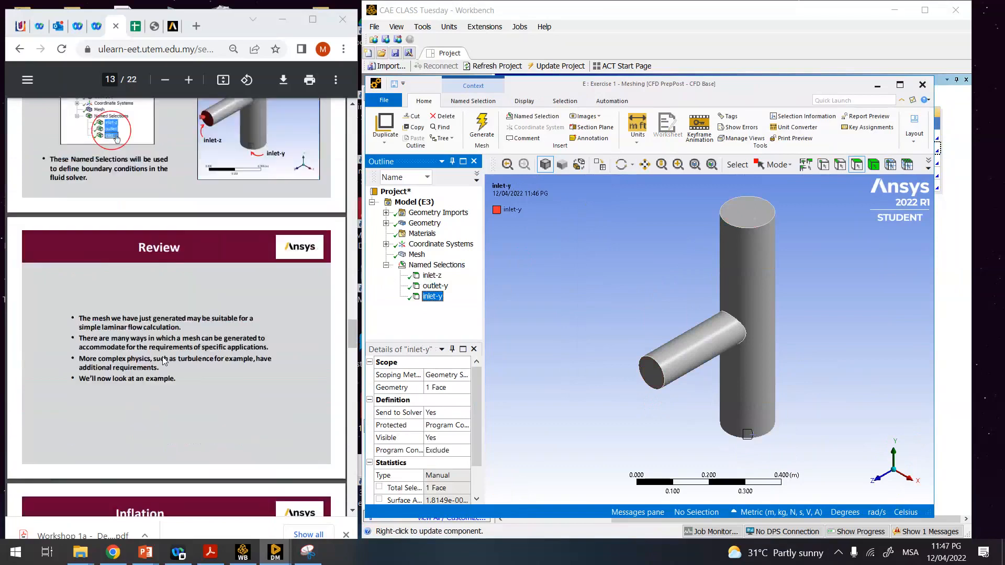
scroll(163, 360, down, 5)
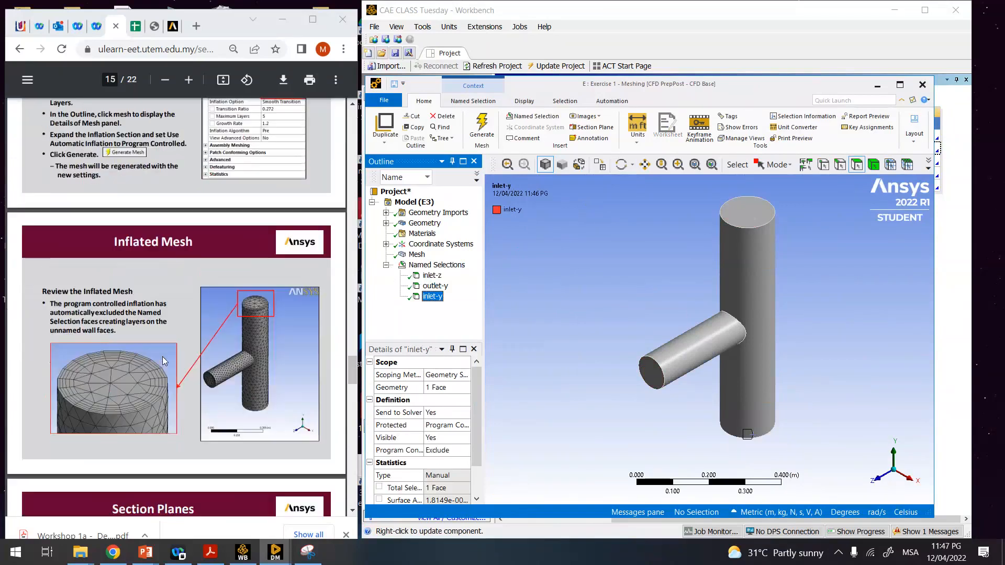
scroll(163, 361, down, 10)
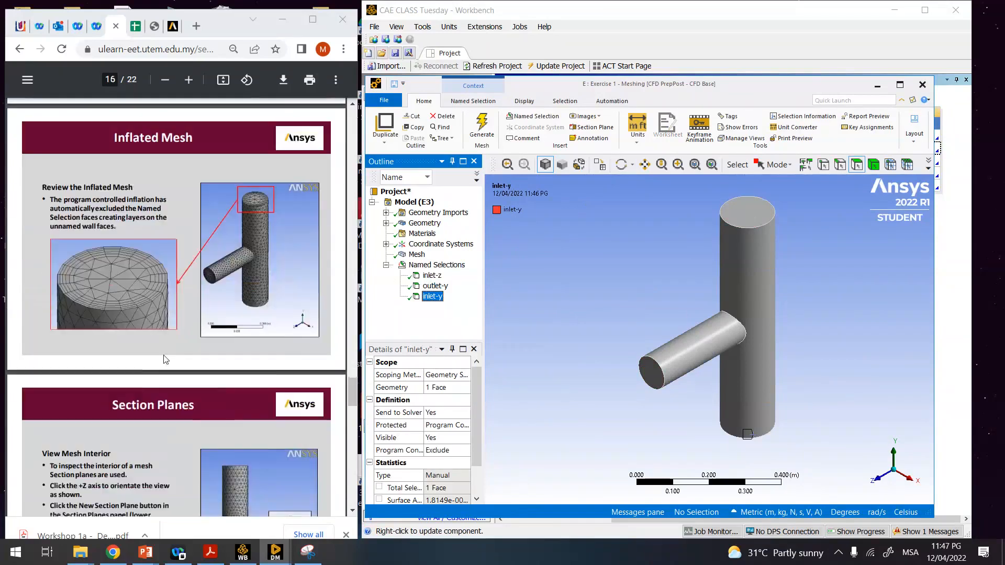
scroll(165, 358, down, 12)
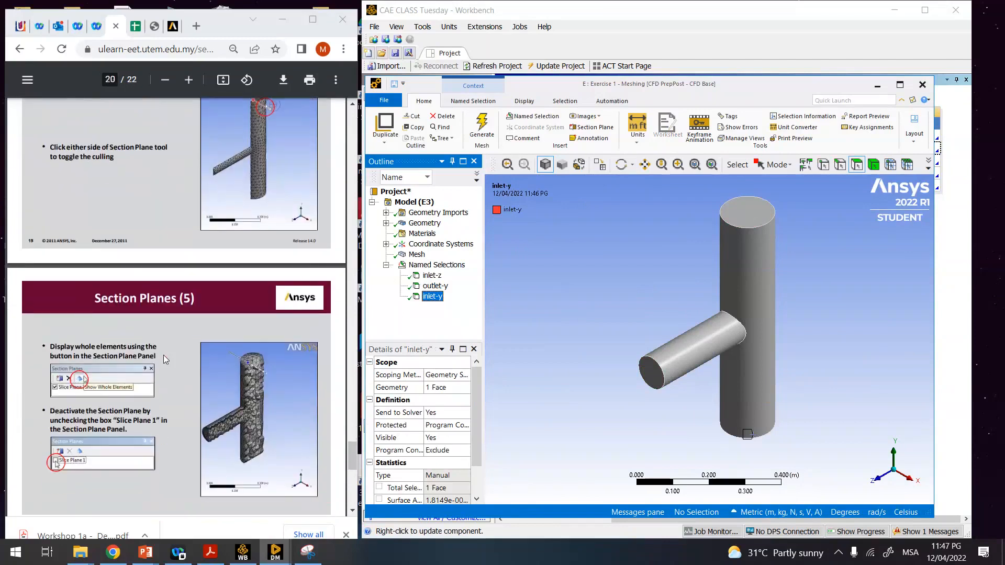
scroll(164, 356, down, 3)
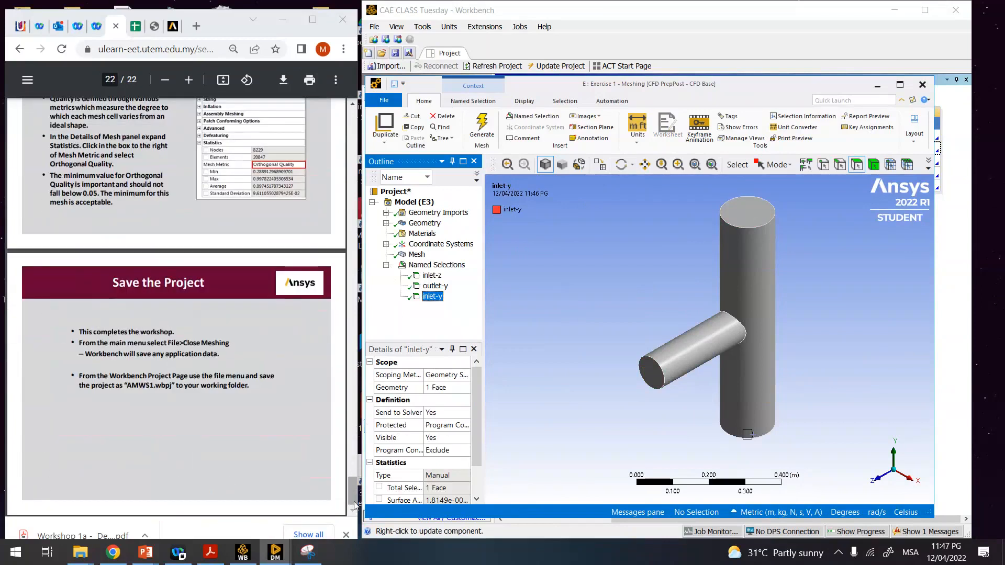
drag(351, 490, 352, 323)
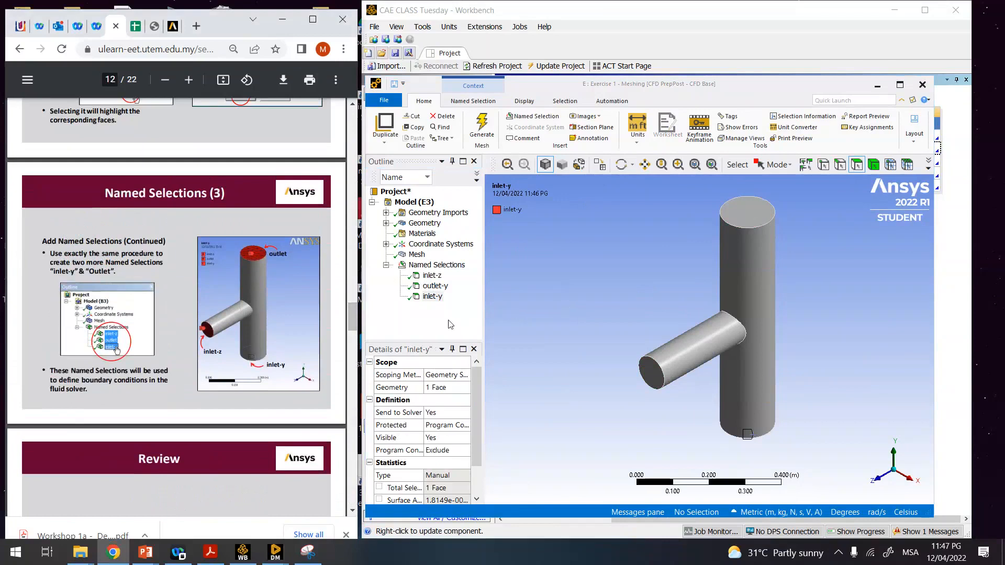
- Display the mesh details with the Statistics section expanded, enlarging the details area to make its values readable
drag(476, 391, 475, 429)
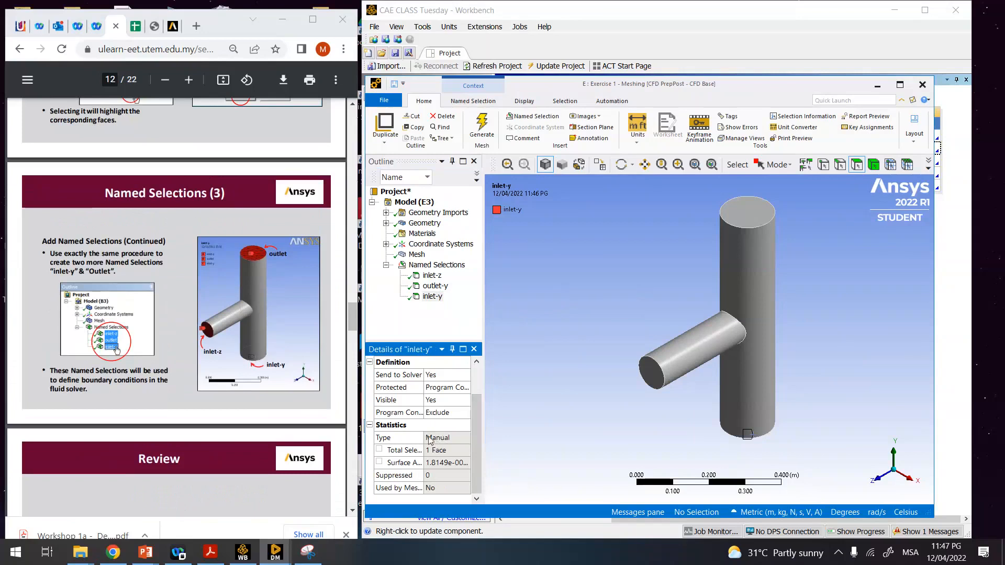
scroll(431, 445, up, 1)
click(417, 255)
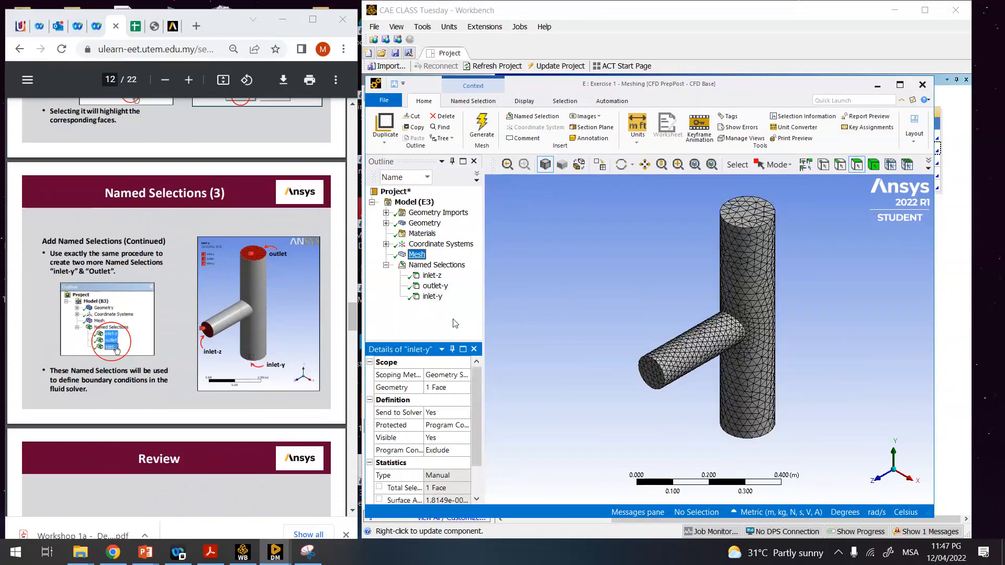
click(476, 398)
scroll(476, 401, down, 1)
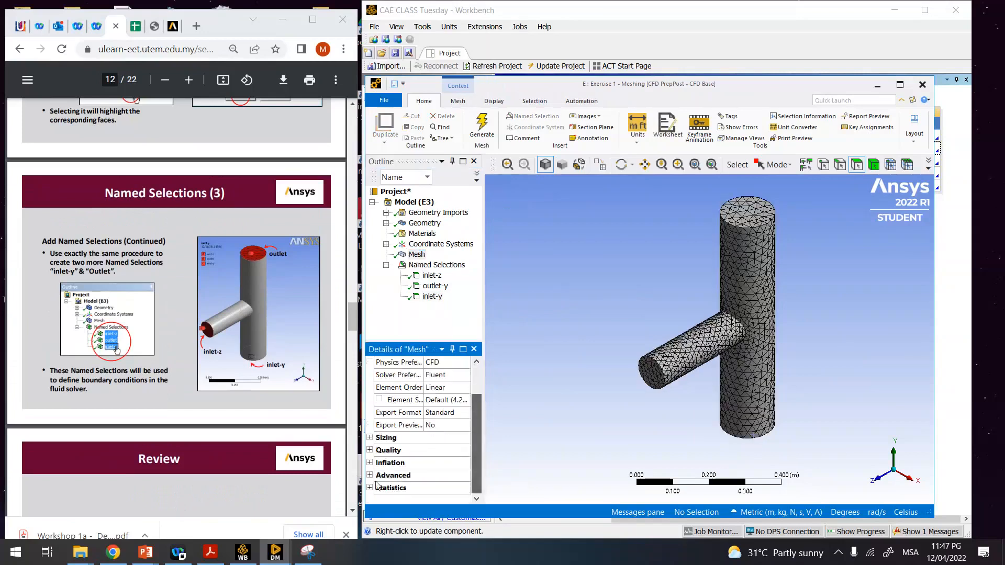
double_click(411, 487)
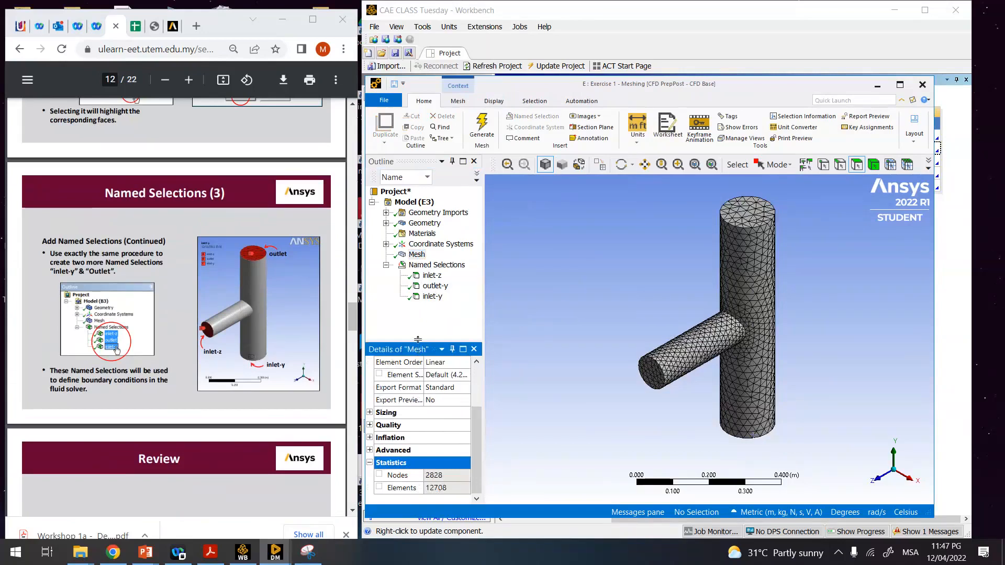
drag(418, 339, 417, 308)
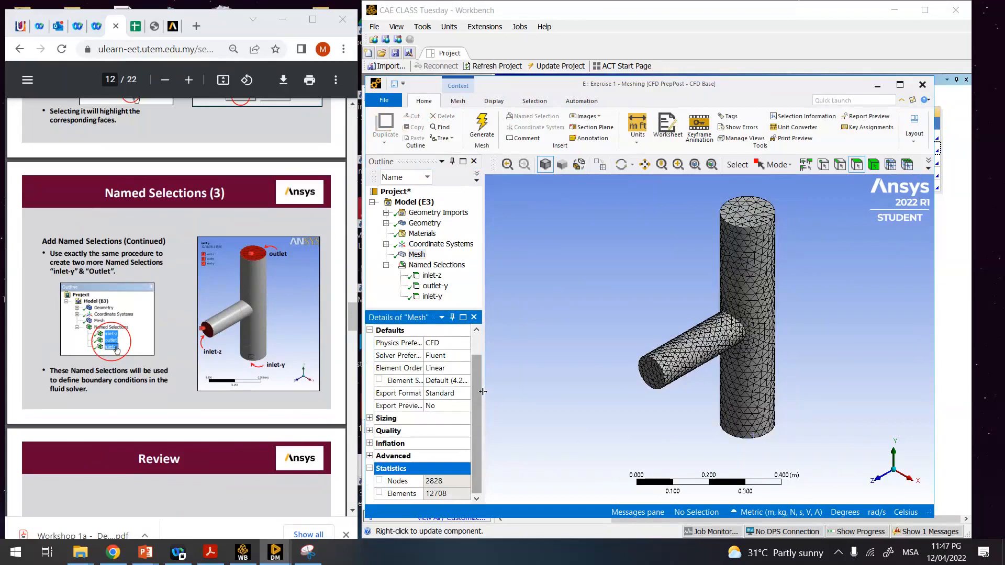
drag(482, 391, 537, 393)
- Regenerate the tee mesh with an element size of 2e-2 m and check its node and element statistics
click(470, 380)
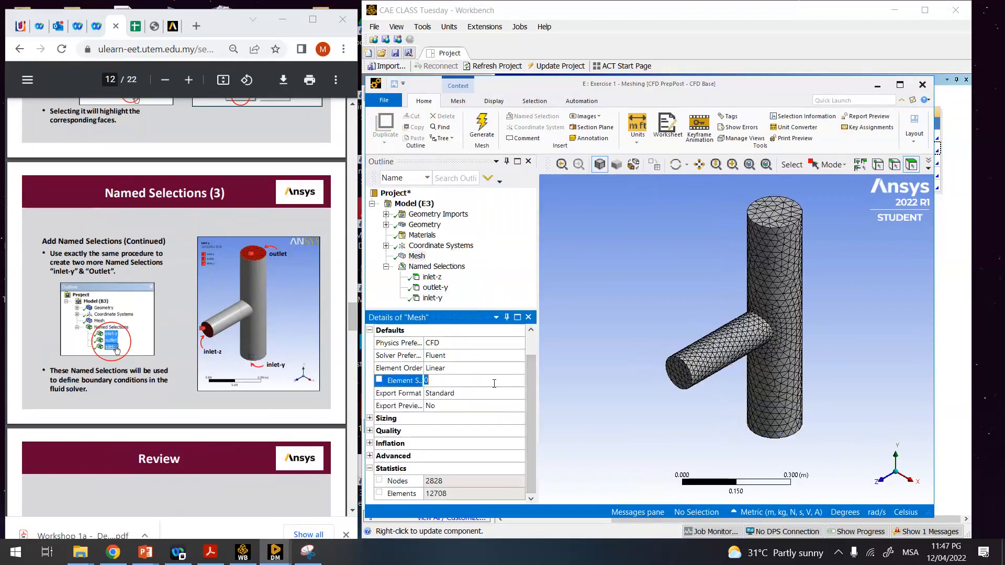
click(470, 407)
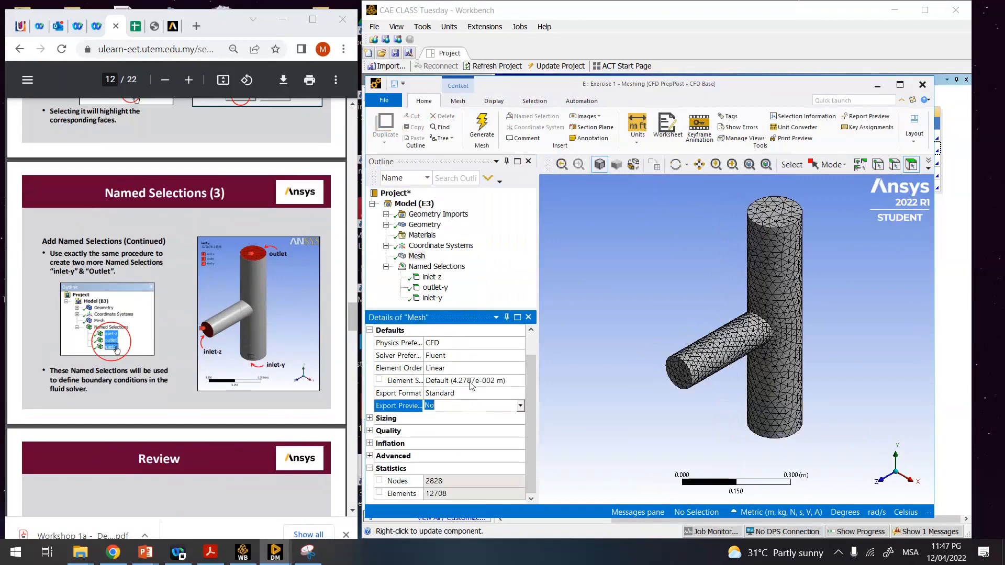
click(470, 382)
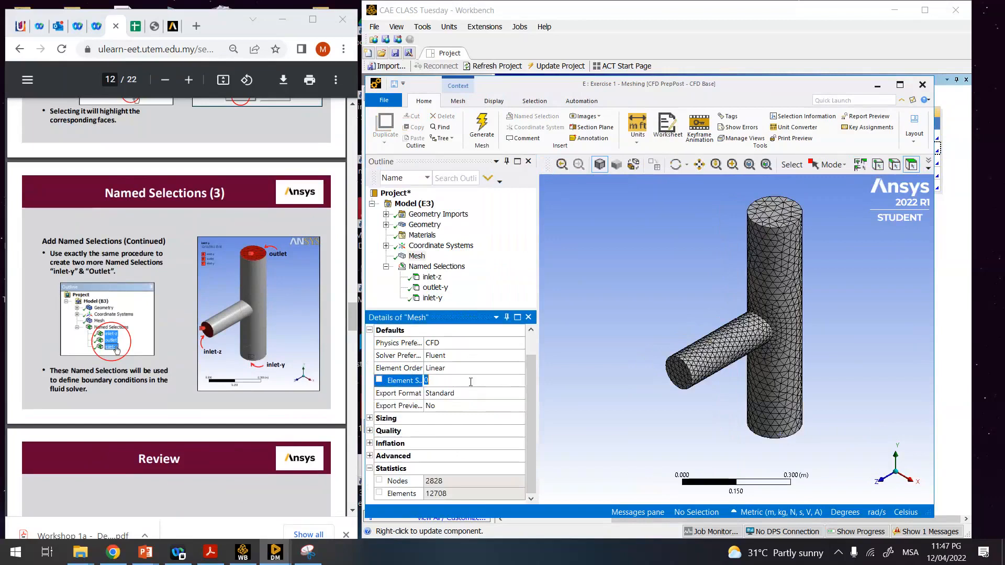
text(2e-2)
click(511, 306)
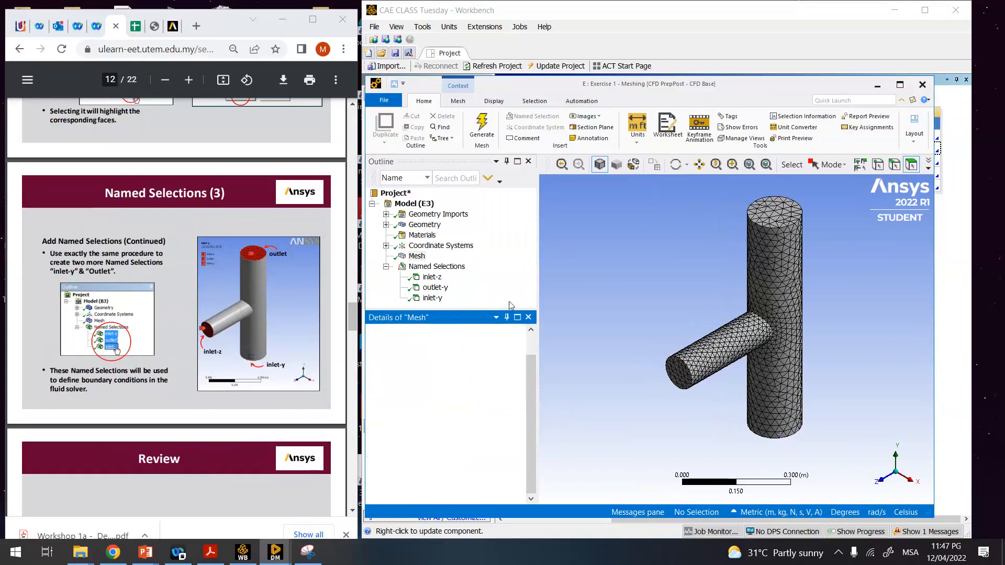
click(478, 135)
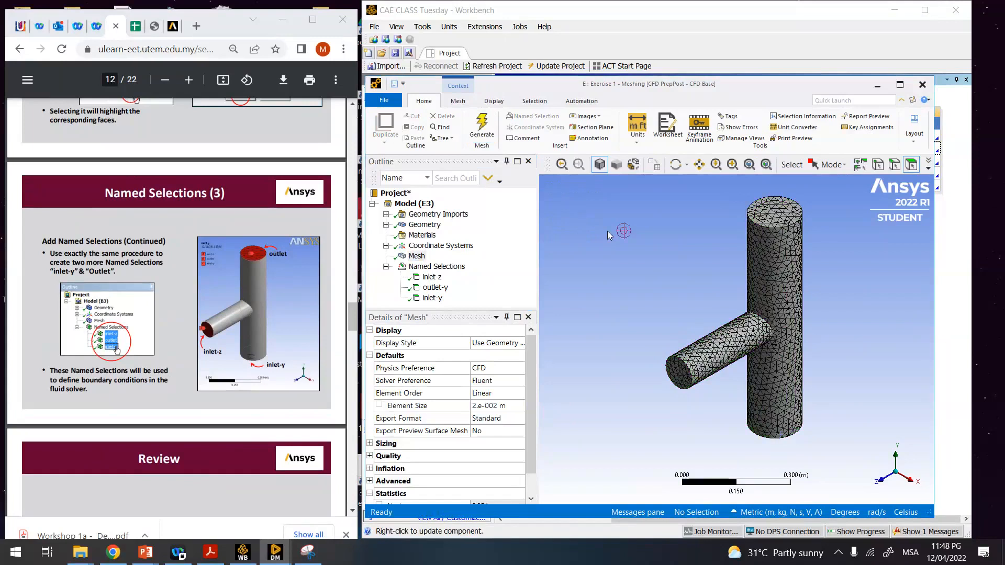
scroll(526, 379, down, 2)
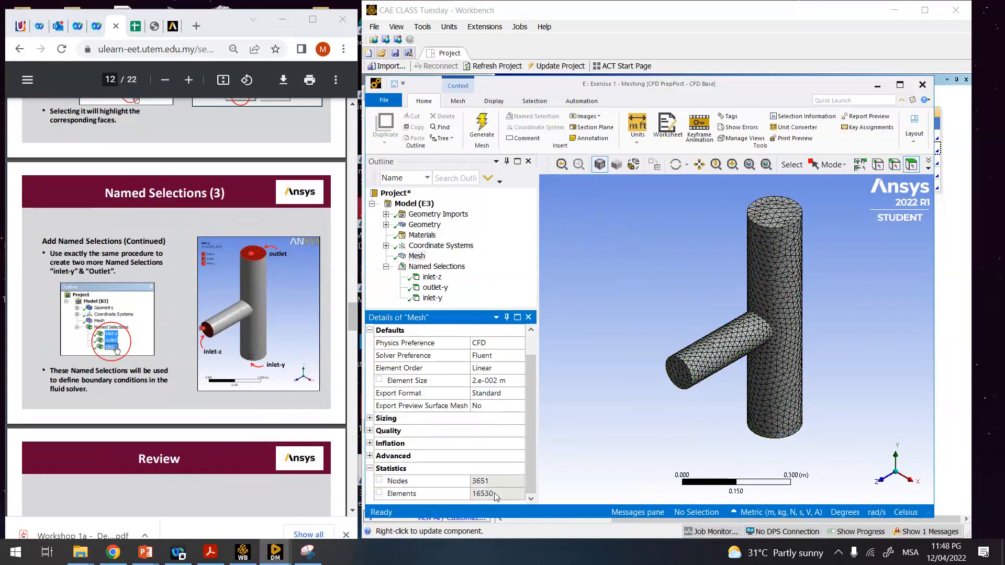
- Set the mesh element size to 1e-3 m and start generating the mesh
click(490, 380)
click(489, 381)
drag(485, 381, 481, 382)
text(01)
key(Return)
key(Return)
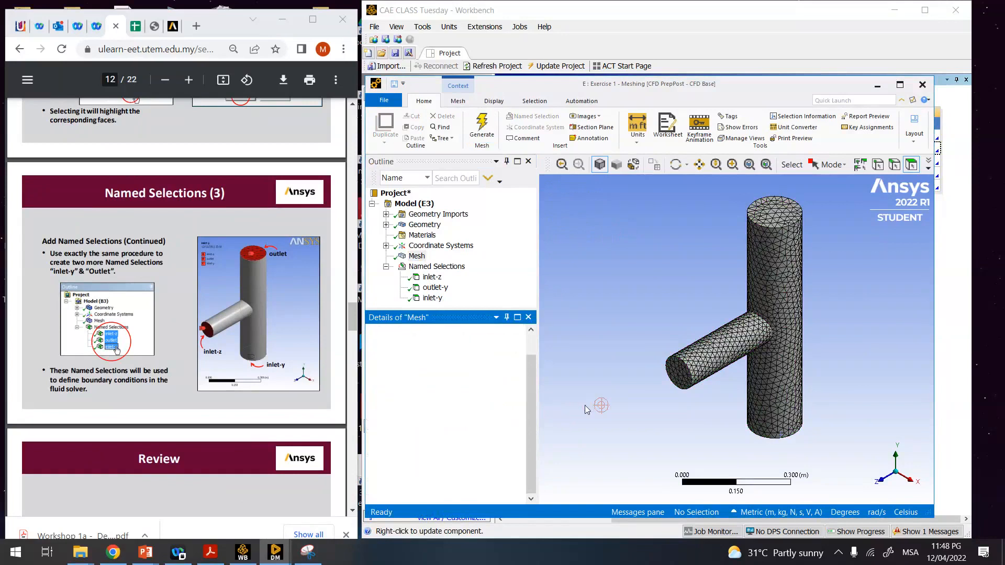
click(482, 125)
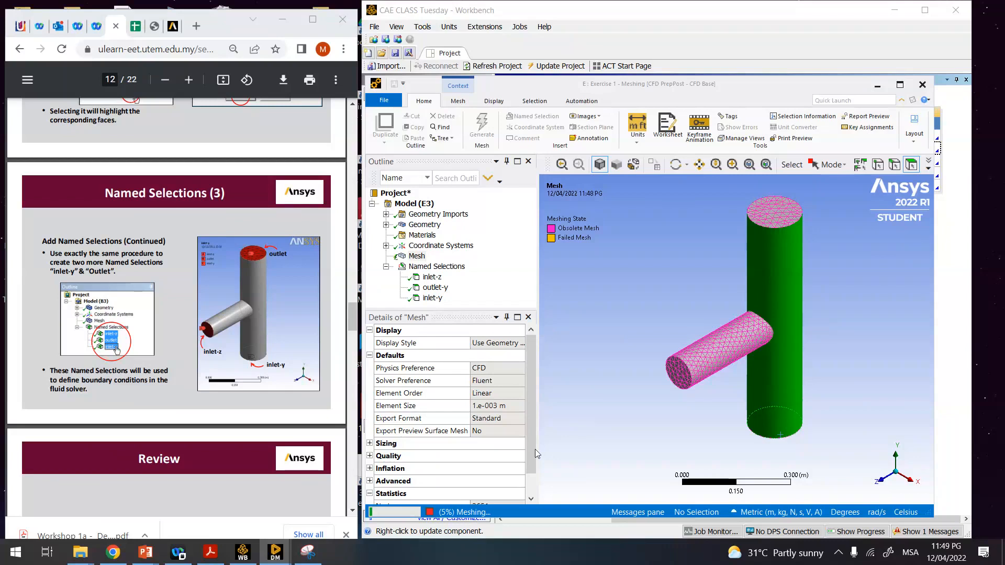
- Check the meshing progress in the mesh status window and stop the running mesh generation
click(531, 487)
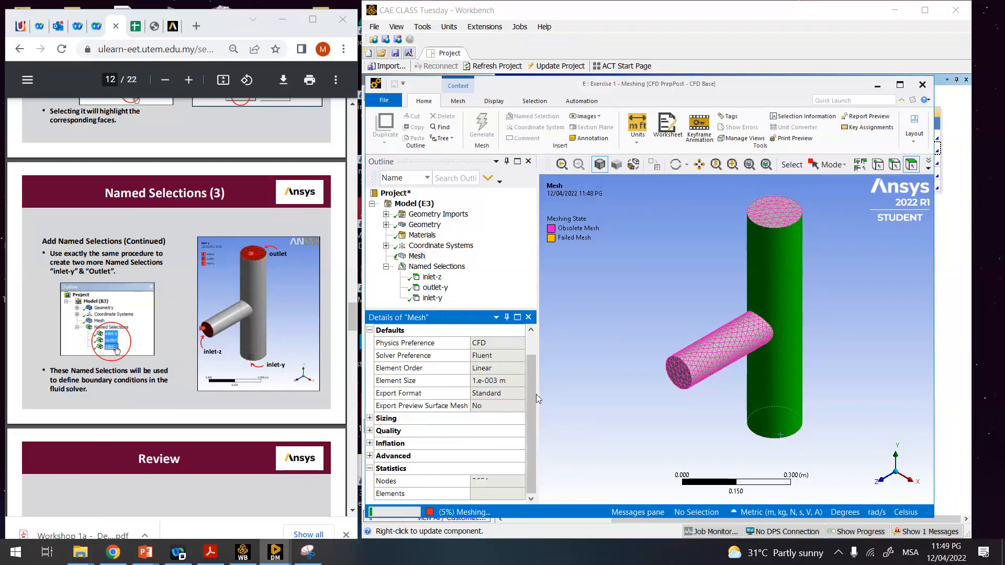
scroll(521, 376, up, 1)
scroll(520, 370, down, 1)
scroll(533, 372, up, 1)
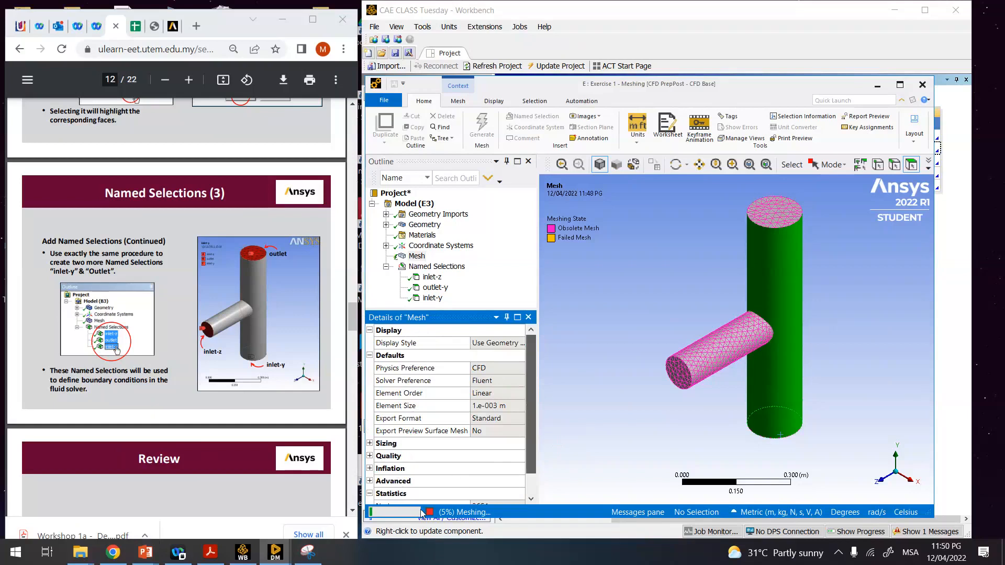
drag(421, 510, 435, 507)
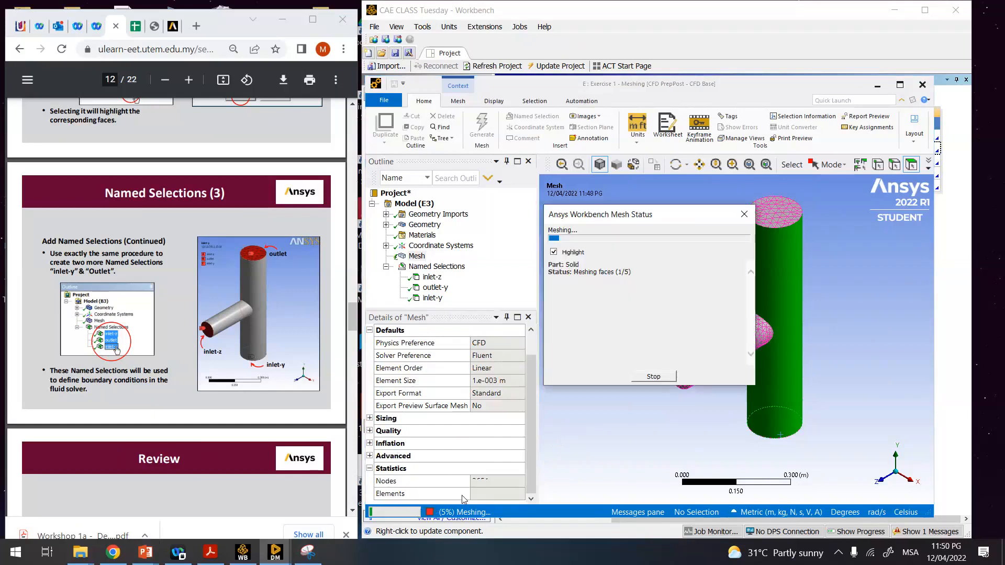
click(660, 378)
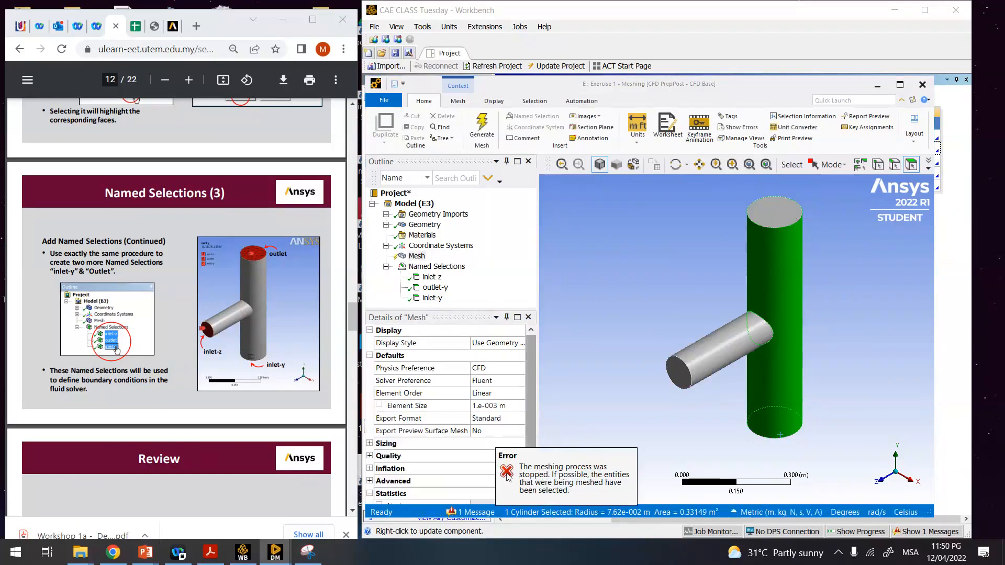
- Regenerate the tee mesh with an element size of 1e-2 m and check its statistics
click(531, 483)
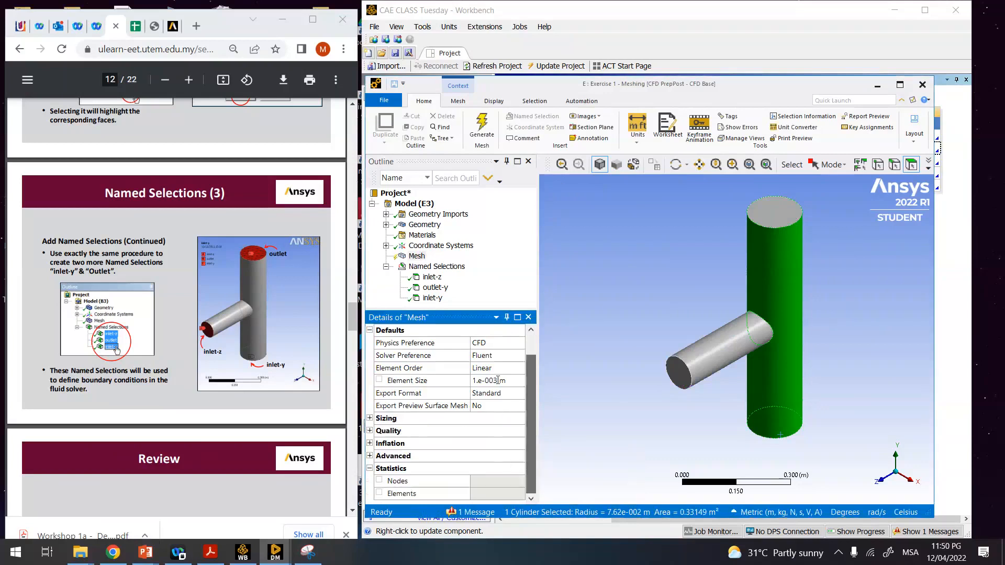
click(483, 382)
drag(489, 382, 483, 407)
text(1)
click(416, 256)
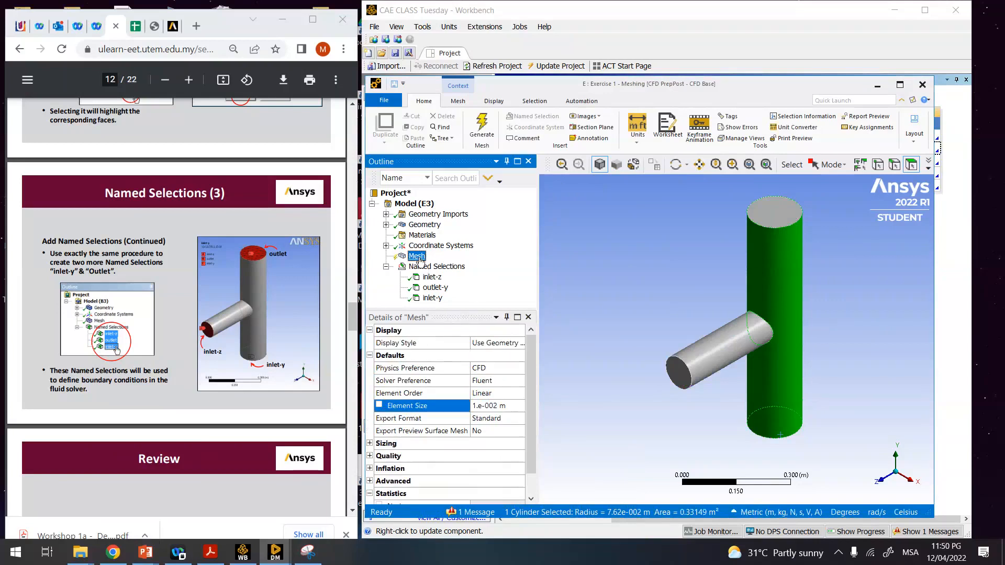
right_click(419, 258)
click(457, 304)
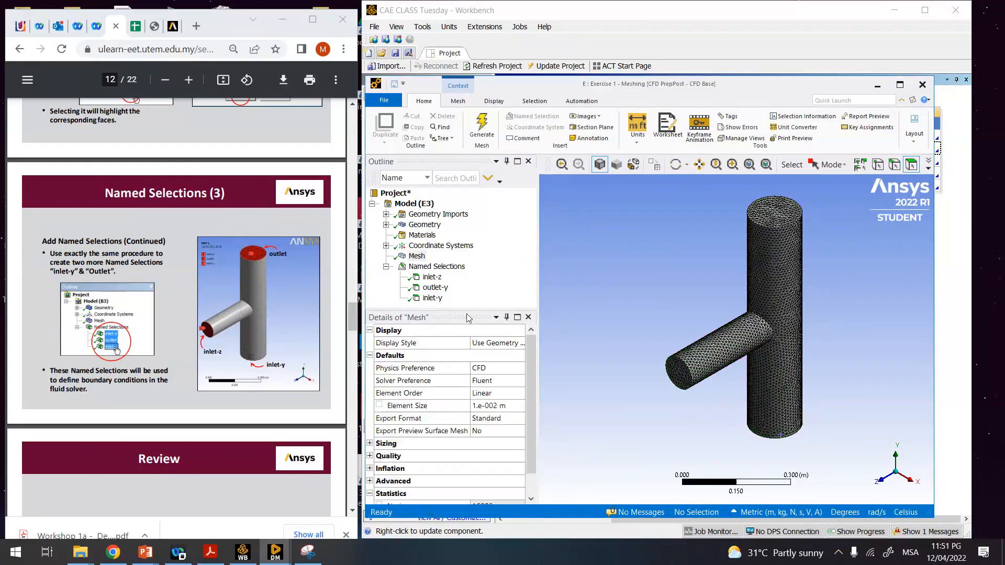
drag(530, 369, 529, 440)
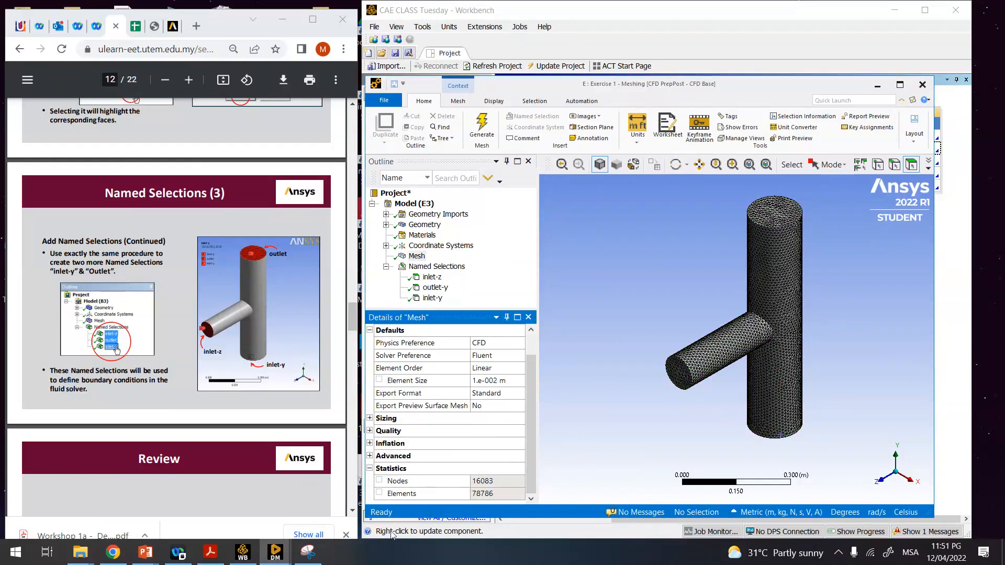
- Capture the meshed tee in the graphics area with Snipping Tool and copy the snip
click(308, 554)
drag(662, 187, 828, 450)
right_click(761, 332)
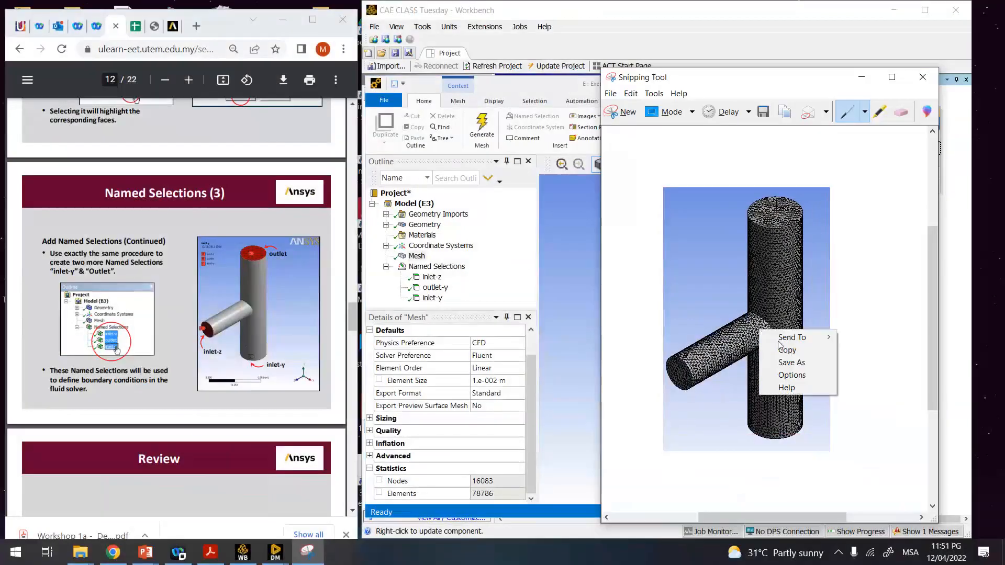
click(785, 350)
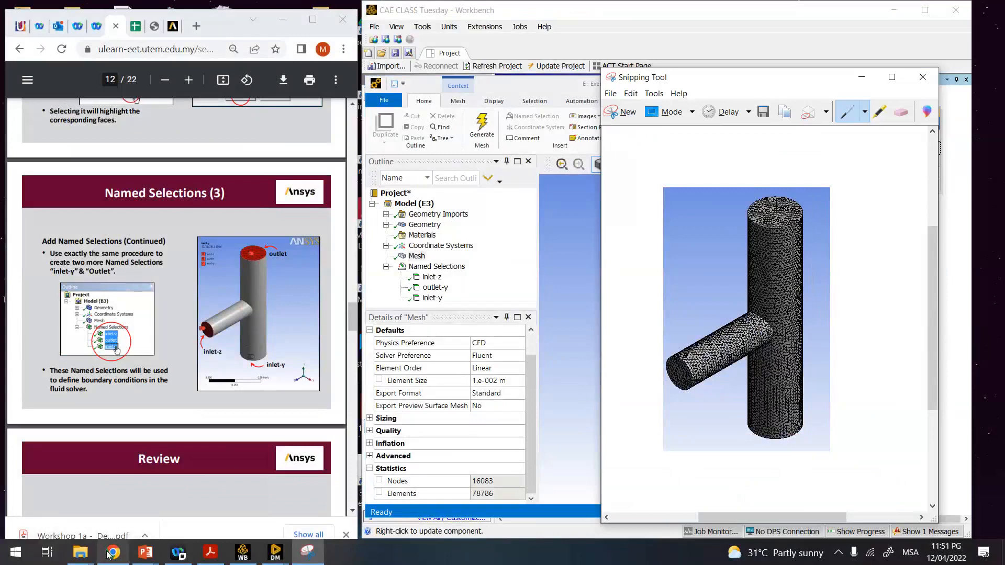
- Switch to the Google Sheets results spreadsheet in Chrome, locate the Meshing column and maximize the browser window
click(135, 26)
click(289, 276)
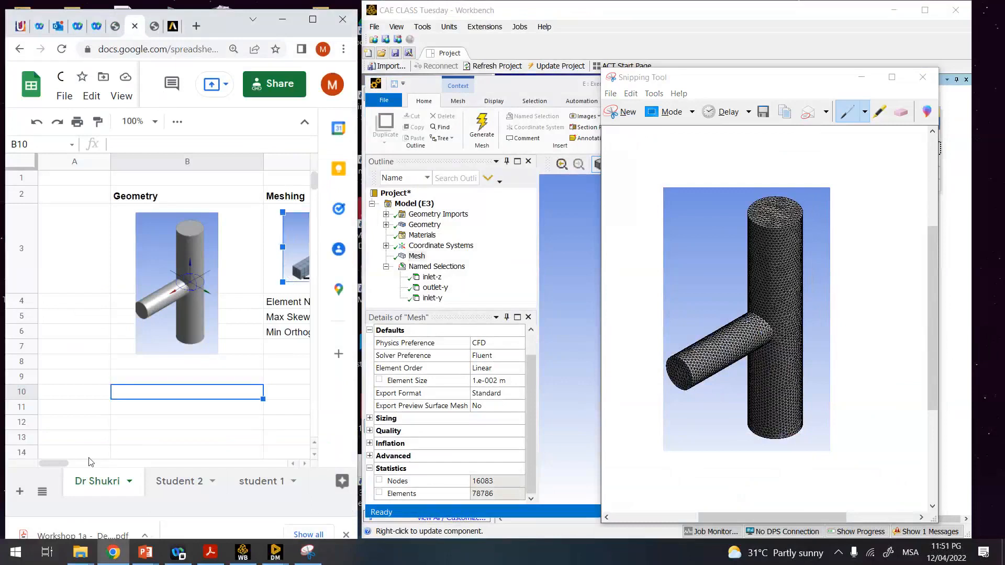
click(304, 463)
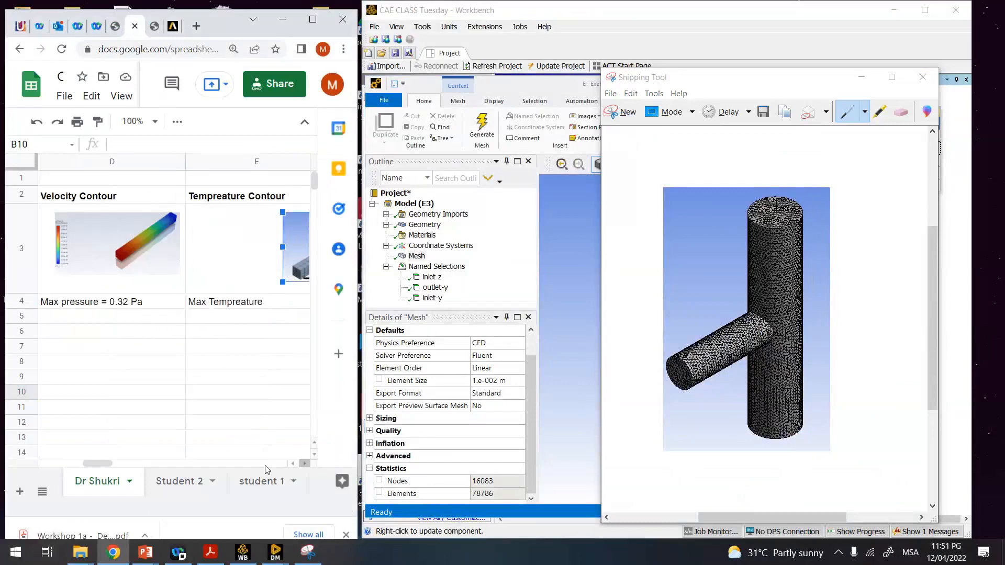
drag(81, 465, 74, 467)
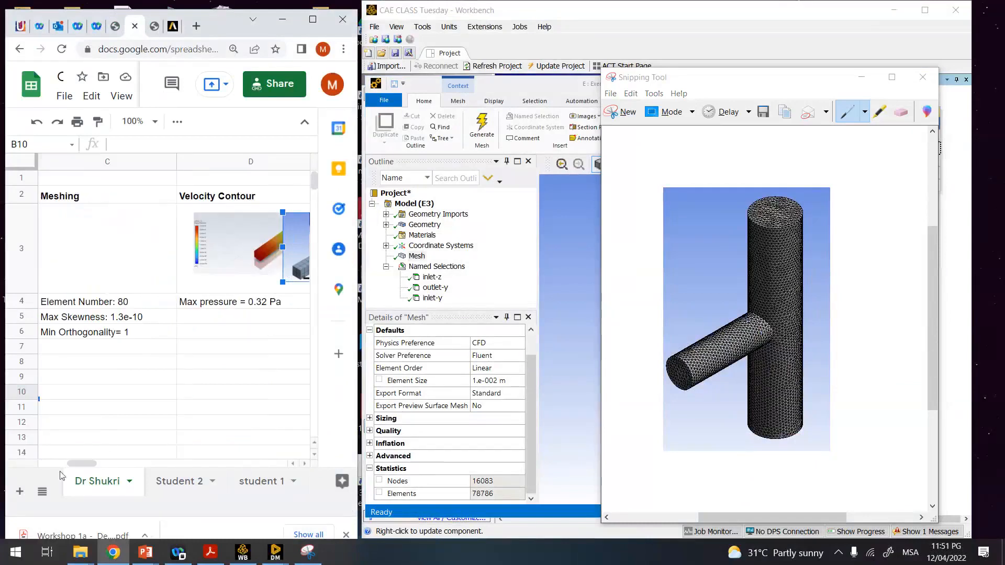
click(44, 464)
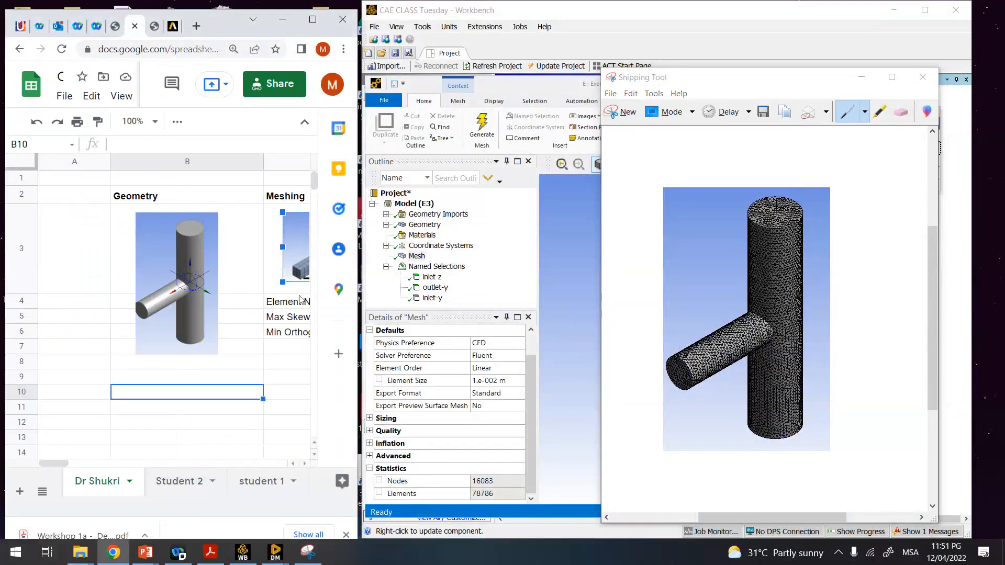
click(306, 465)
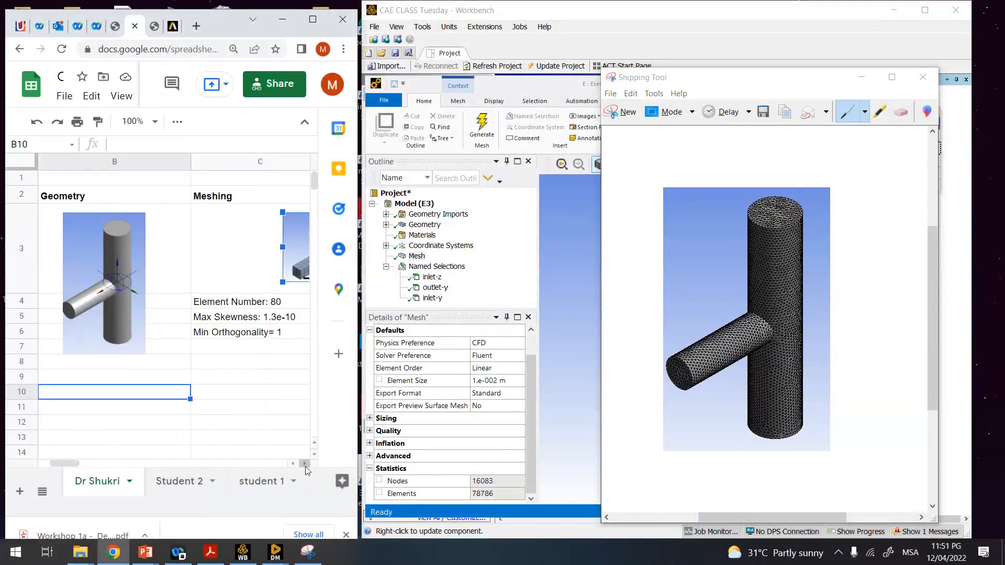
click(312, 20)
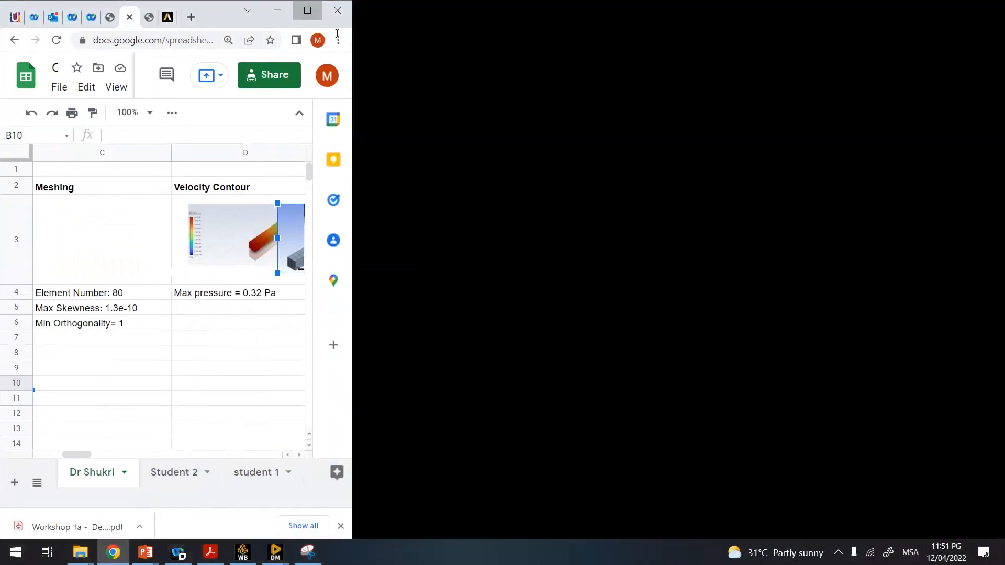
- Replace the old image under Meshing with the copied tee mesh snip, scaled down and positioned to fit cell C3
click(137, 240)
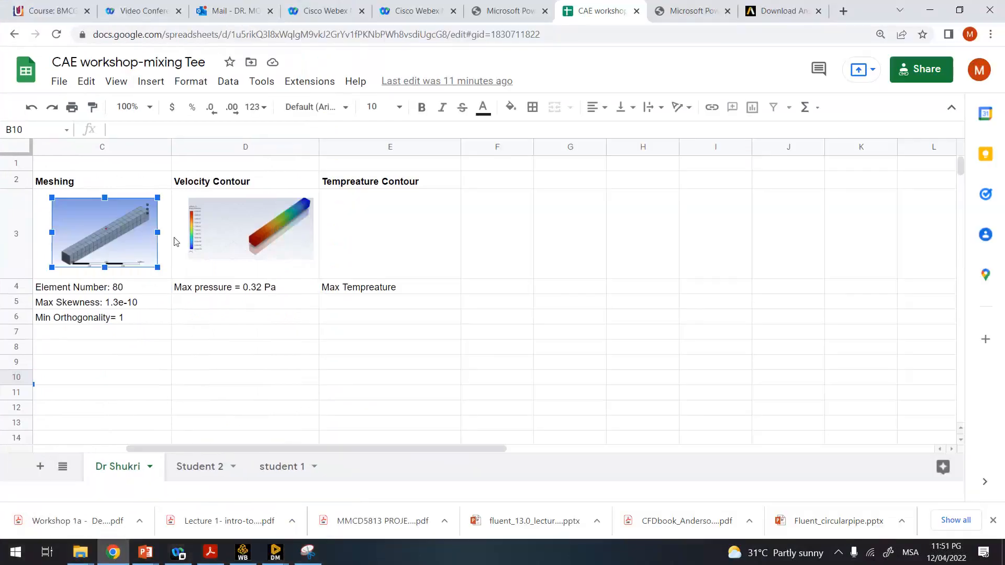
key(Delete)
right_click(123, 239)
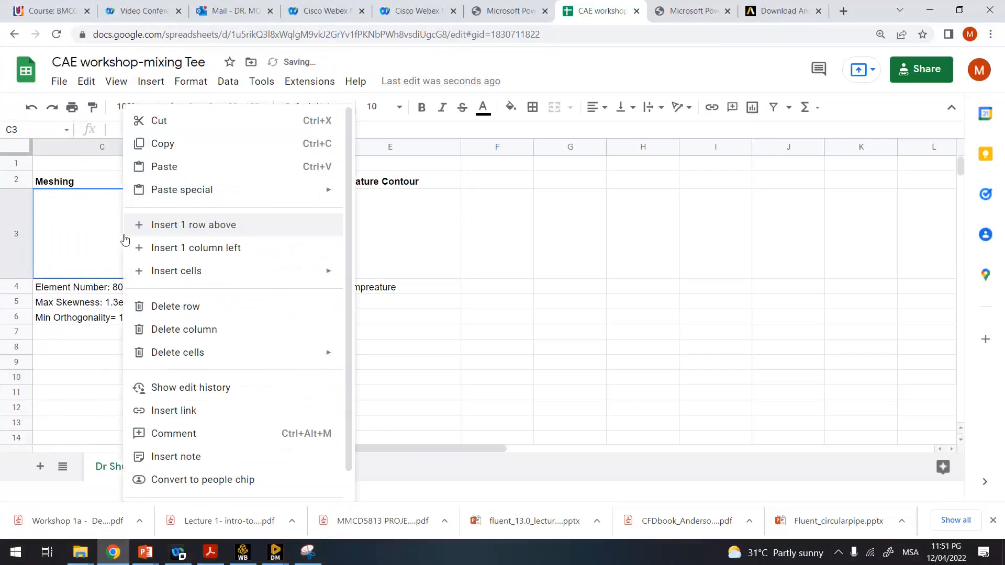
click(161, 172)
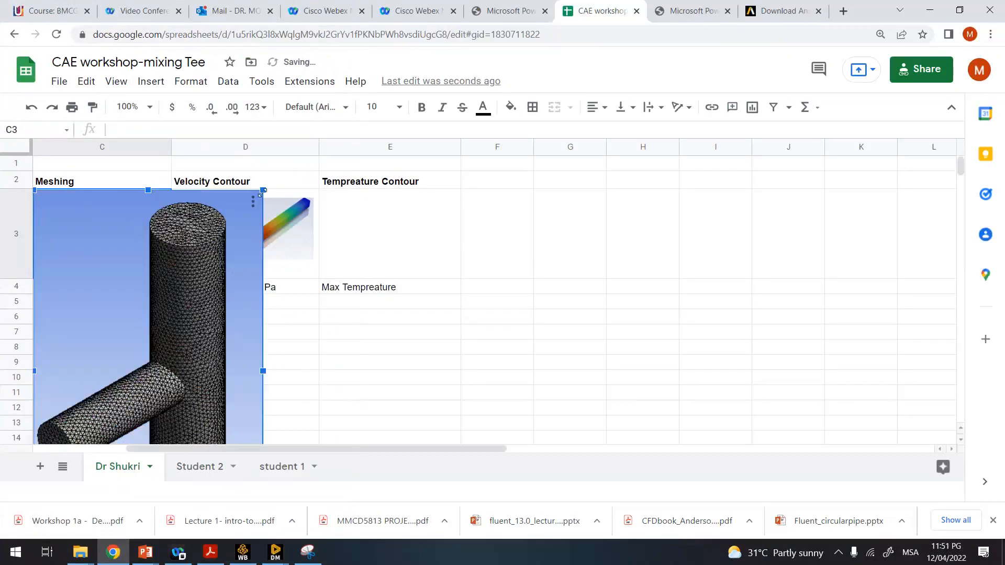
drag(263, 190, 140, 189)
drag(134, 227, 113, 200)
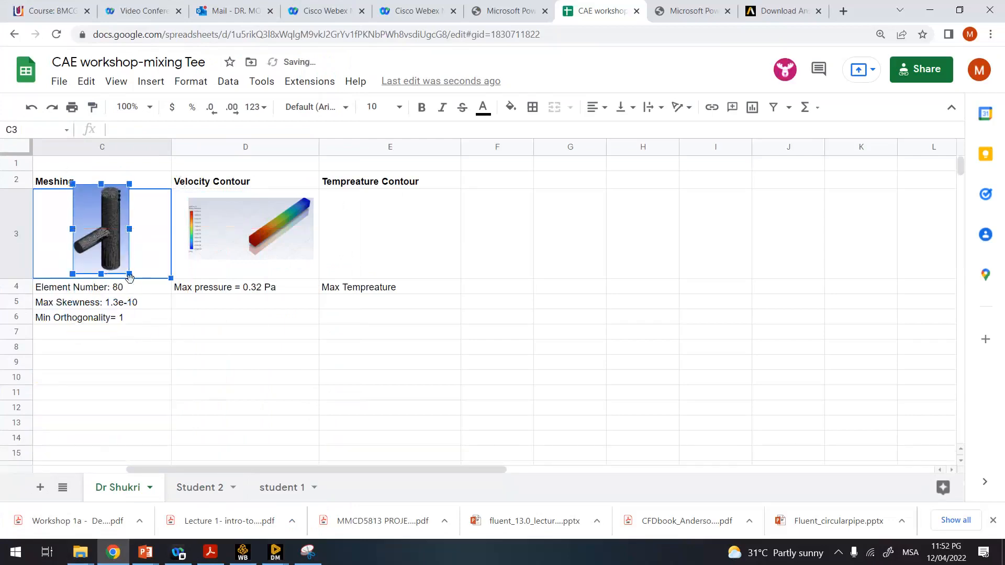
click(149, 305)
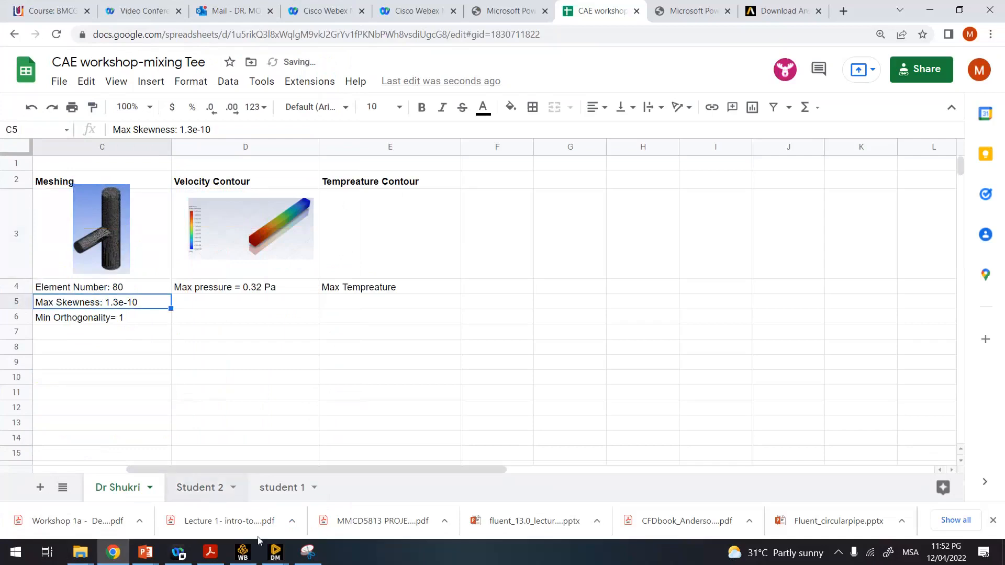
- Change the element number recorded under the mesh image in cell C4 to 78786
mouse_move(275, 549)
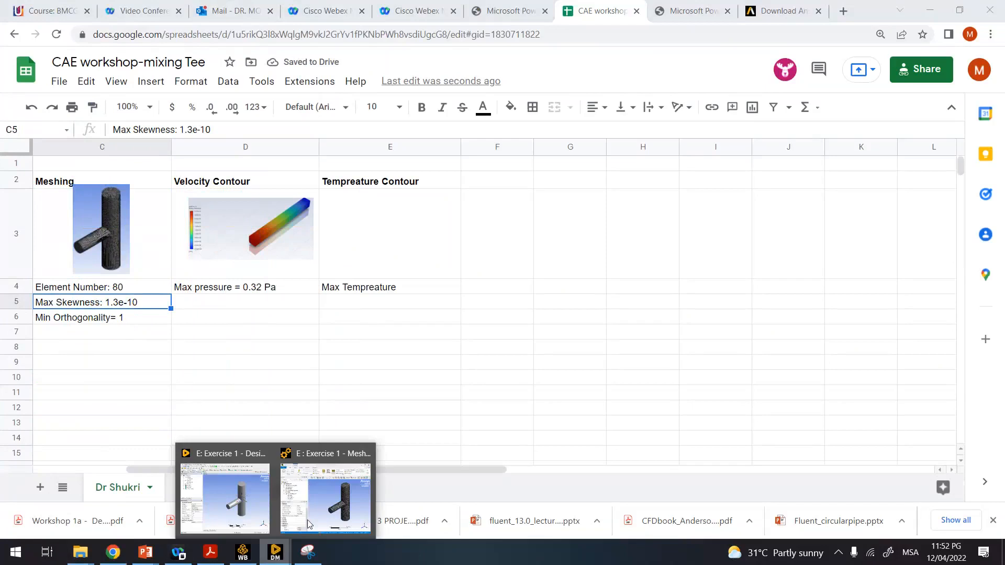
click(121, 288)
double_click(121, 287)
drag(121, 287, 112, 287)
text(7)
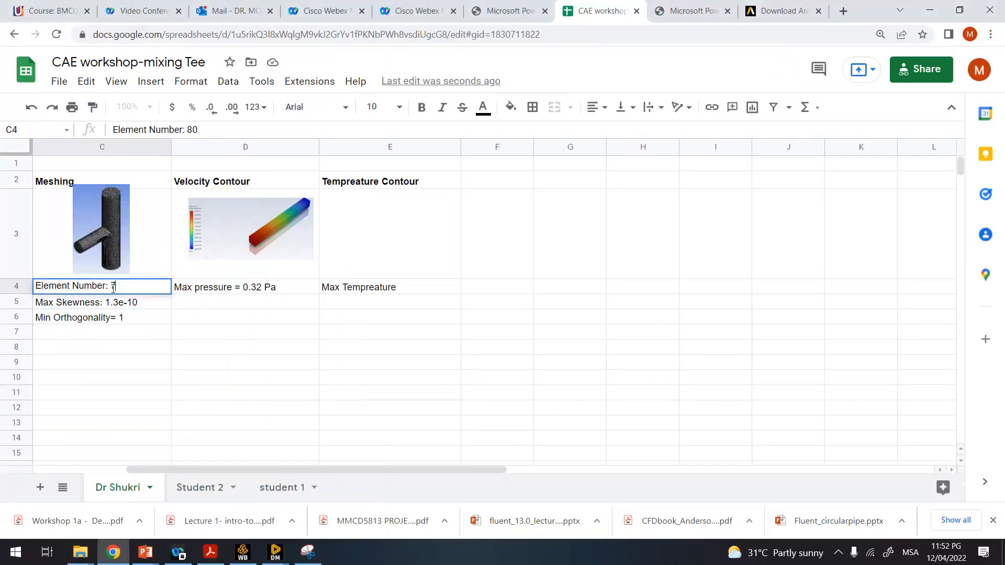
text(8786)
click(141, 386)
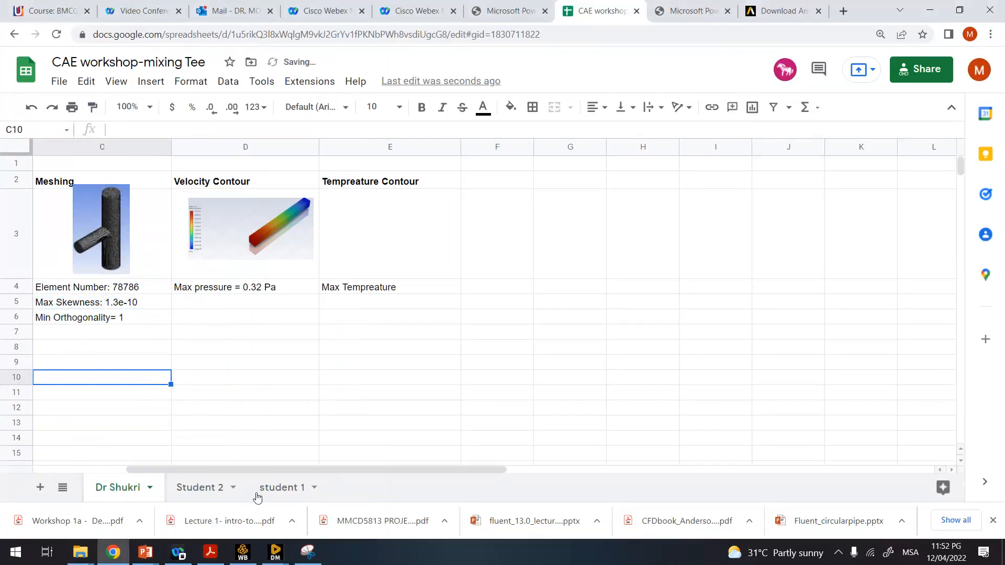
- Switch to the Exercise 1 Ansys Meshing window and set the mesh metric to Skewness to read its maximum
mouse_move(273, 559)
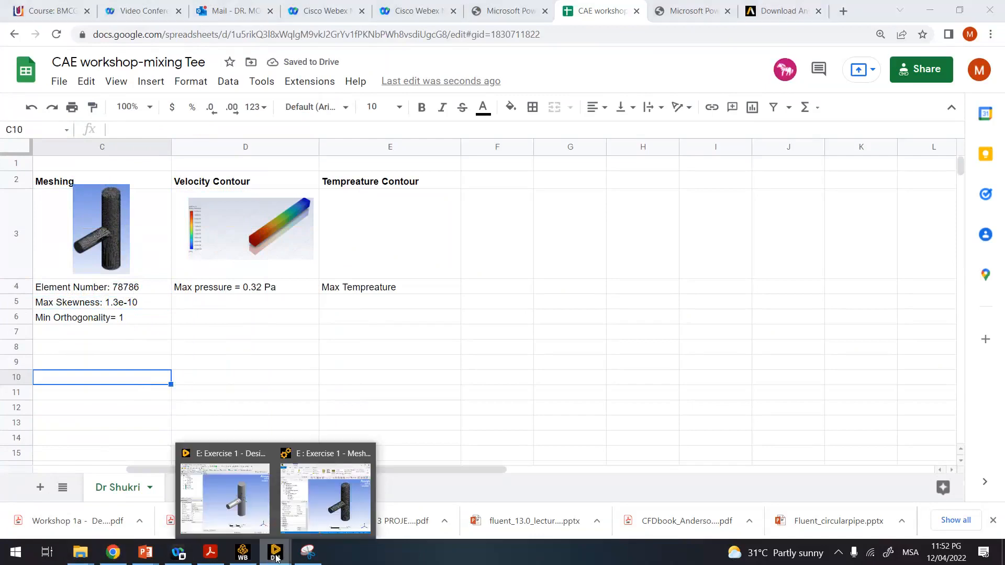
click(312, 501)
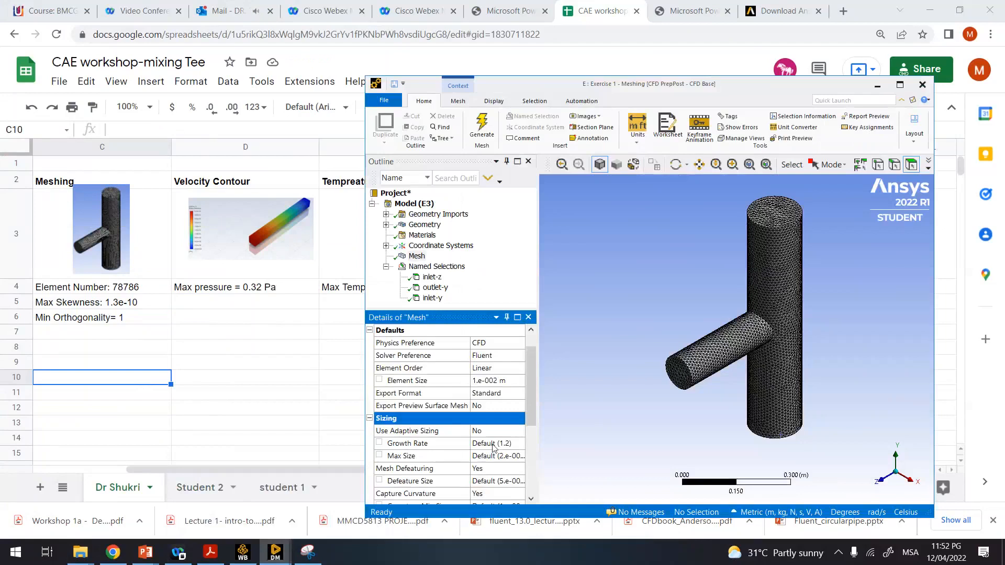
scroll(495, 468, down, 3)
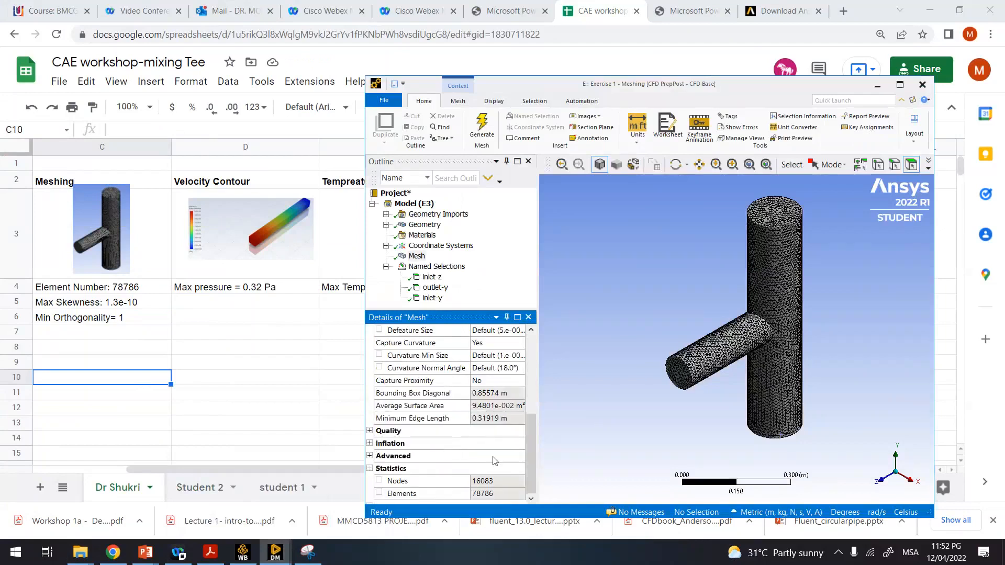
click(369, 430)
scroll(482, 434, down, 1)
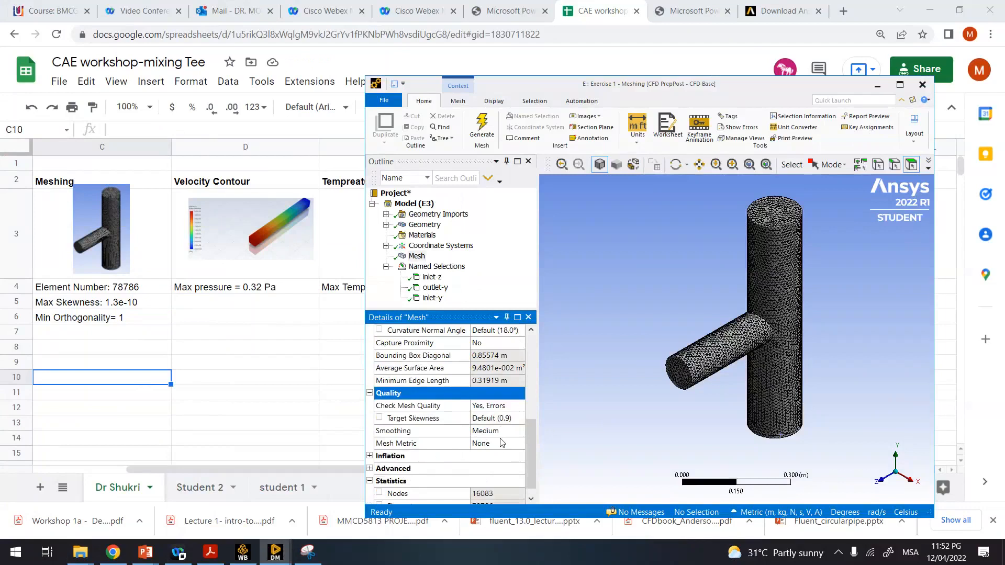
click(525, 446)
click(521, 444)
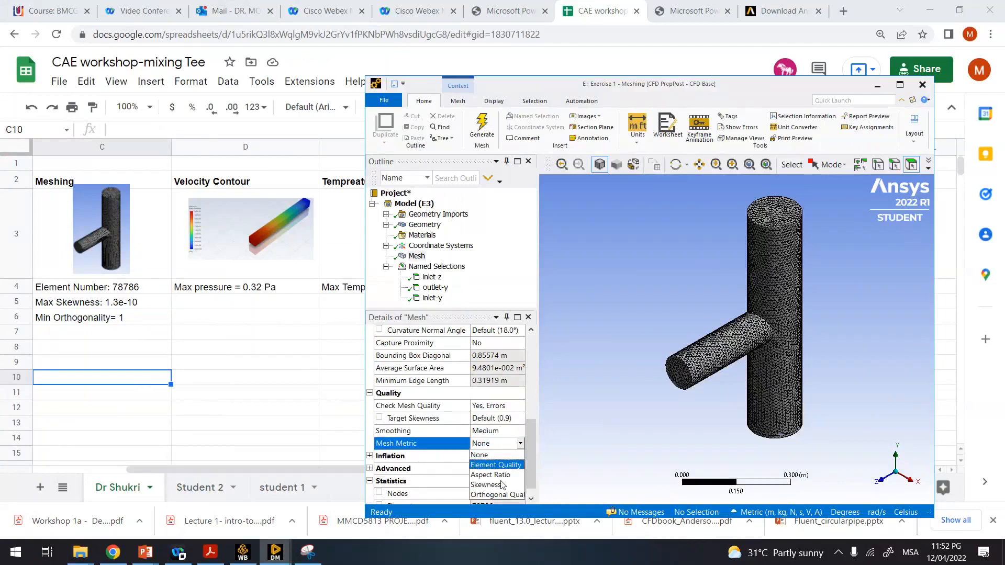
click(499, 484)
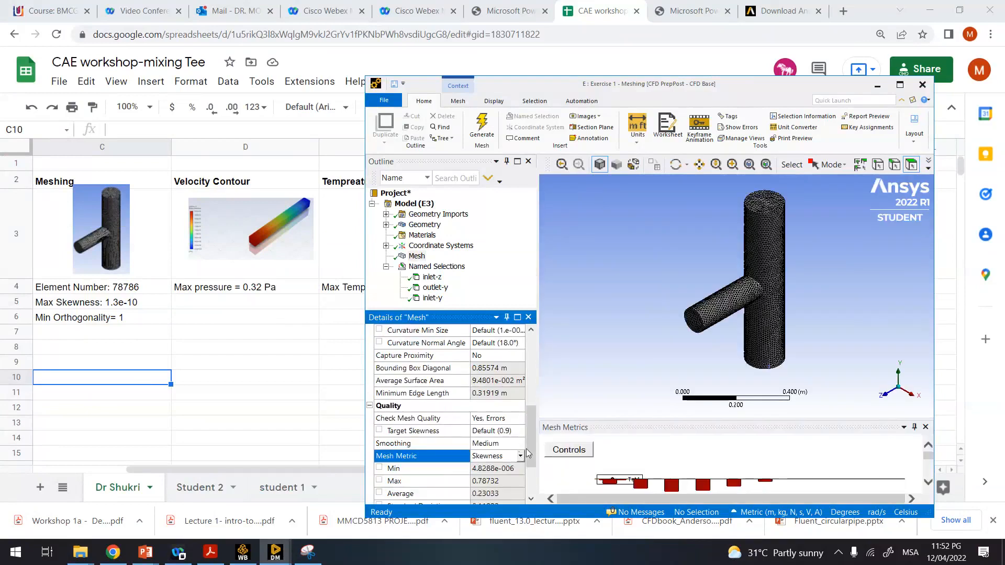
scroll(530, 458, down, 1)
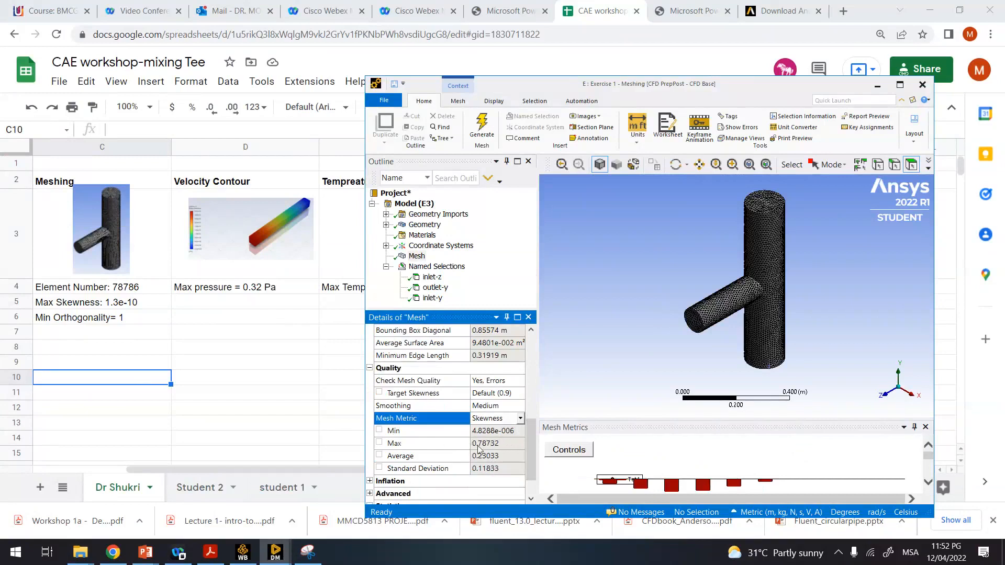
- Change the Max Skewness value in cell C5 of the results spreadsheet to 0.78
click(120, 302)
click(126, 307)
double_click(122, 303)
drag(135, 302, 101, 306)
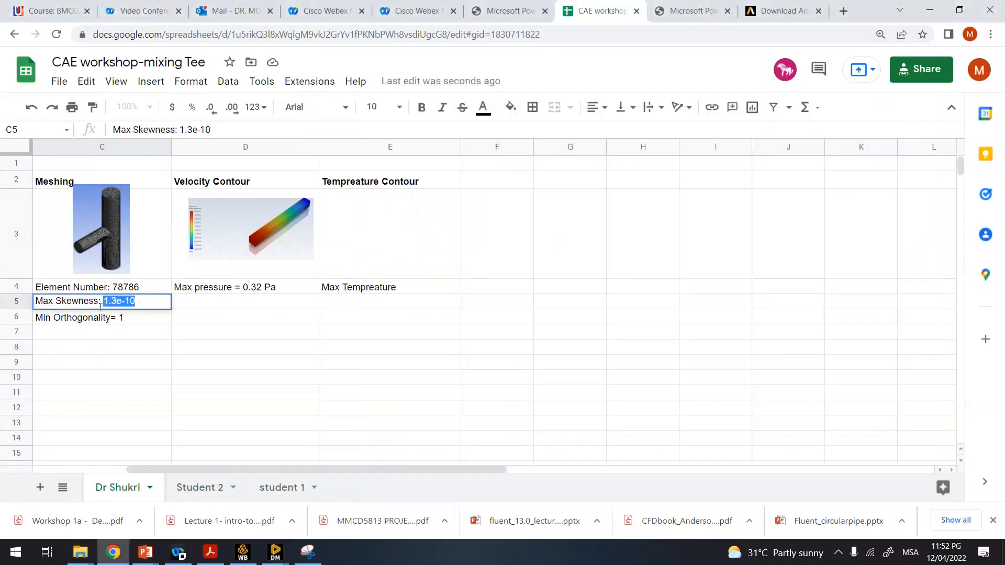
text(0.78)
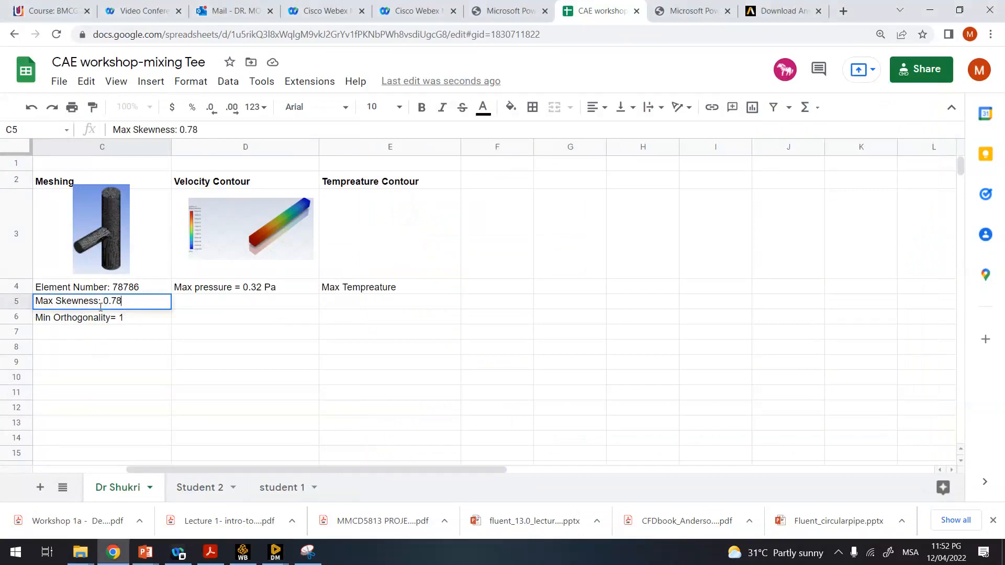
click(188, 353)
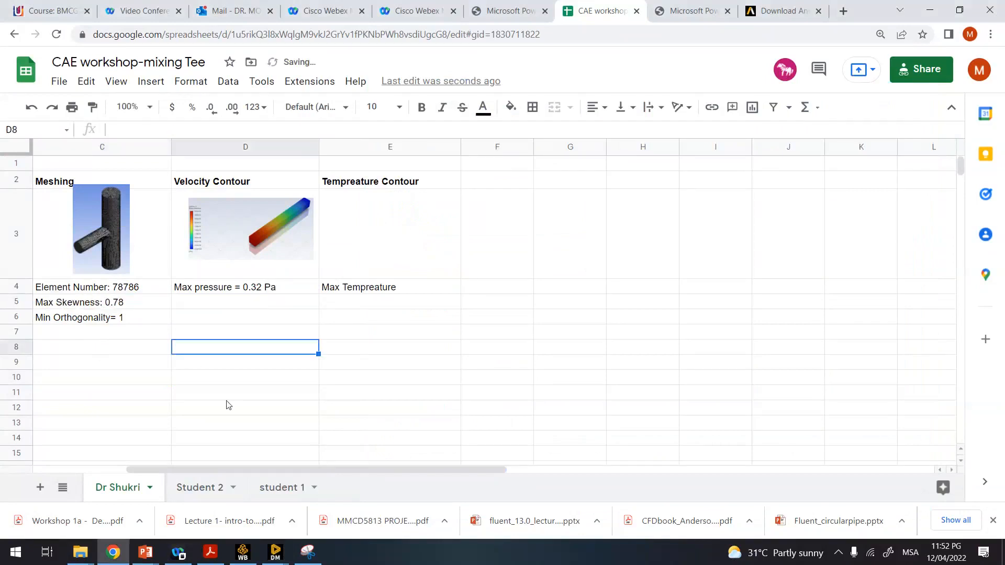
- Return to the Ansys Meshing window and set the mesh metric to Orthogonal Quality to read its minimum
click(281, 555)
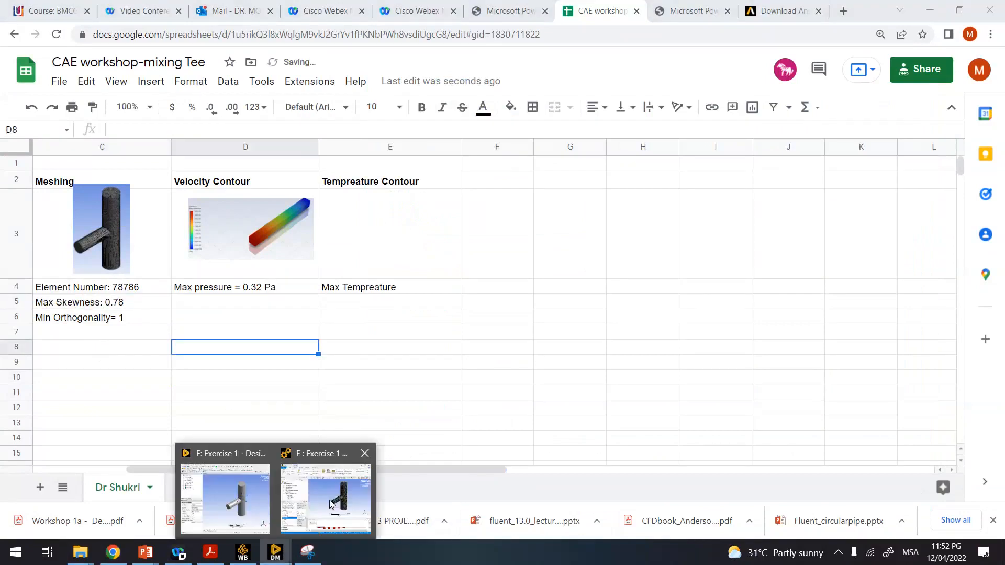
click(330, 504)
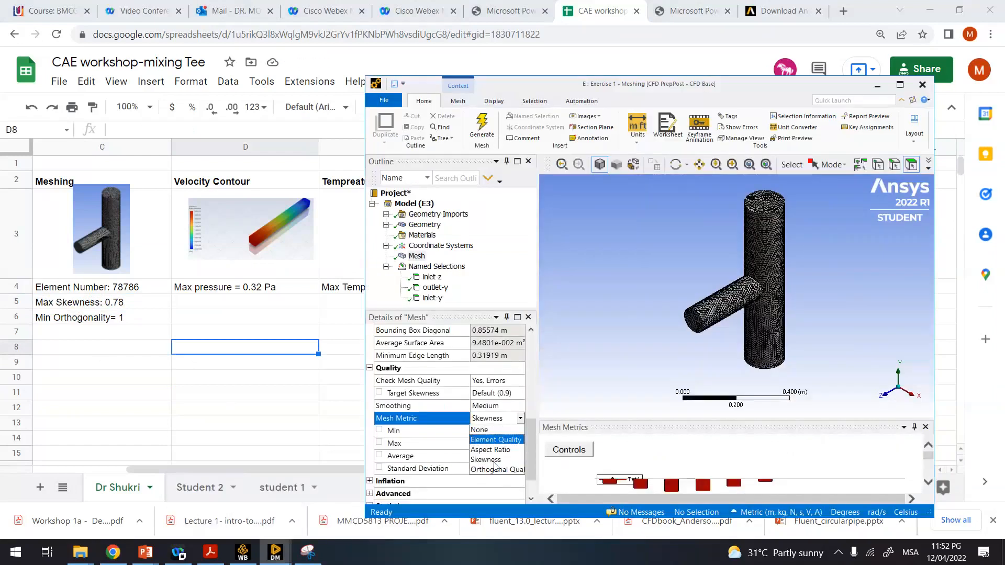
click(496, 471)
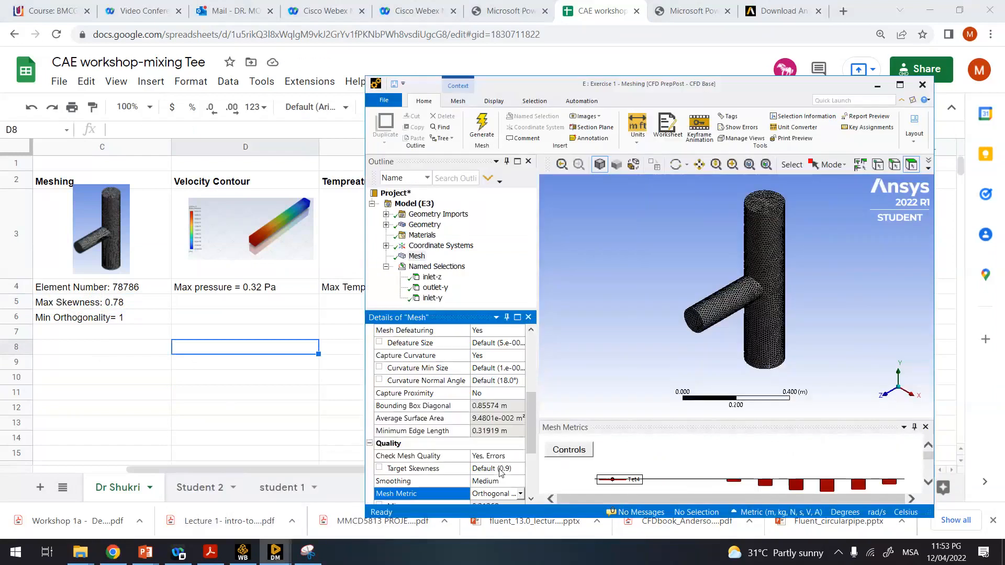
scroll(531, 449, down, 4)
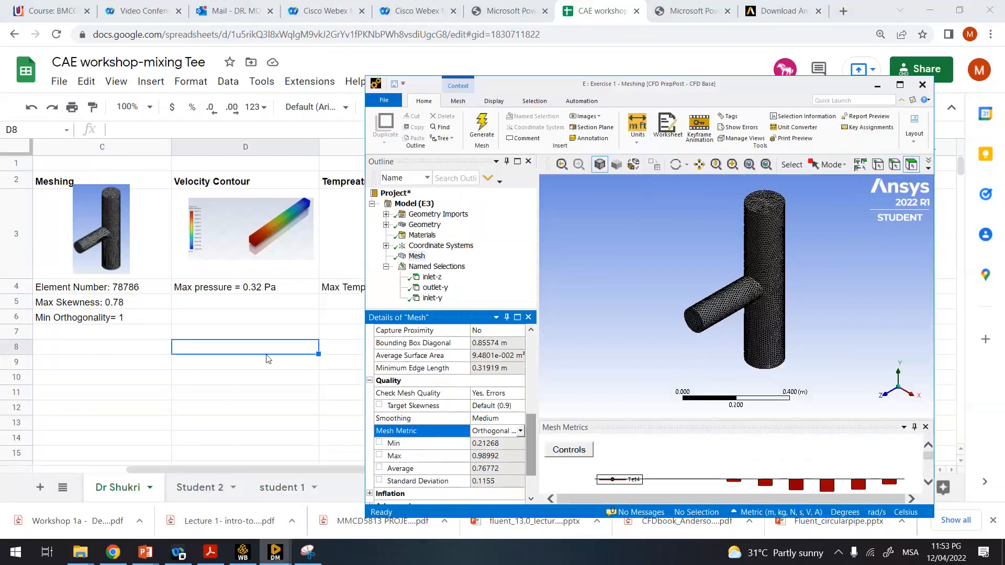
- Set the Min Orthogonality value in cell C6 to 0.2
click(122, 318)
click(121, 318)
double_click(119, 317)
text(0.2)
key(Return)
- Insert the limit "(<0.95)" after the words Max Skewness in cell C5
double_click(99, 308)
click(100, 302)
text(()
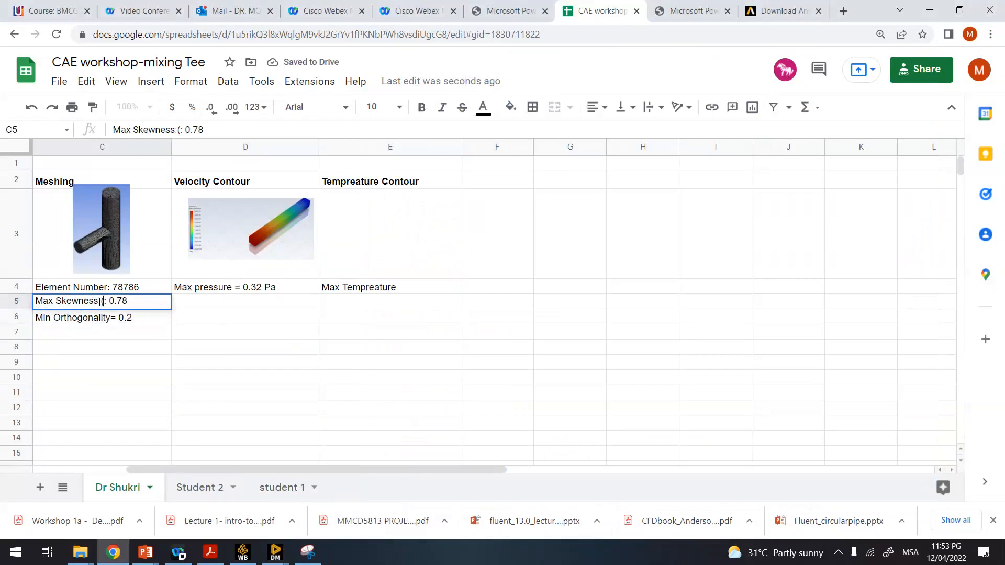
text(<0.95))
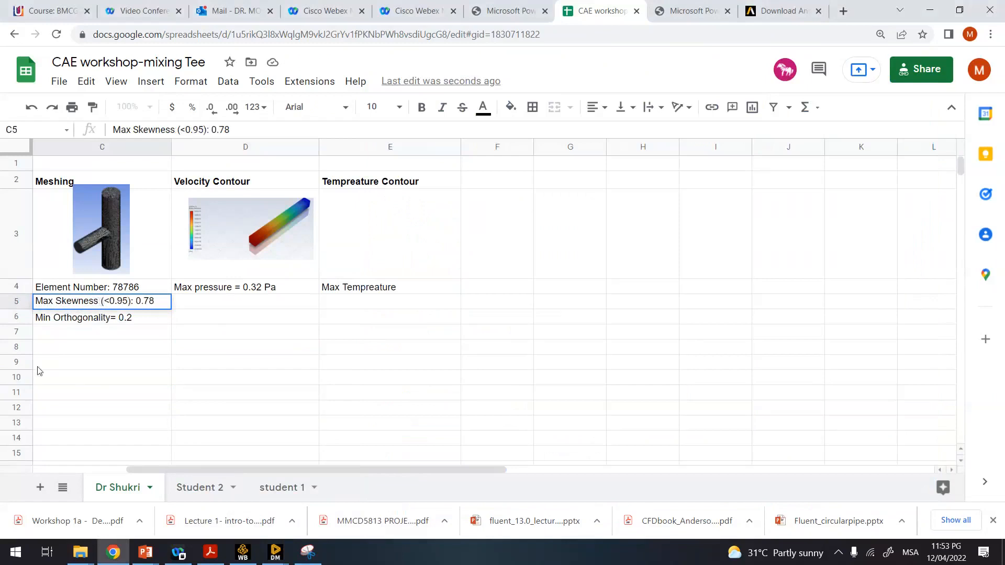
- Insert the limit "(>0.01)" after the words Min Orthogonality in cell C6
click(116, 318)
double_click(109, 318)
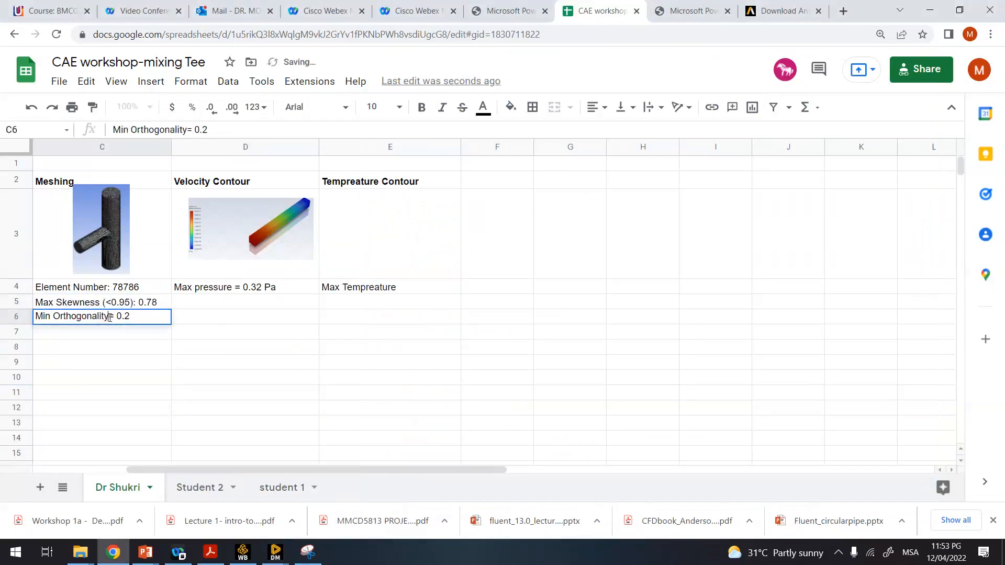
text(()
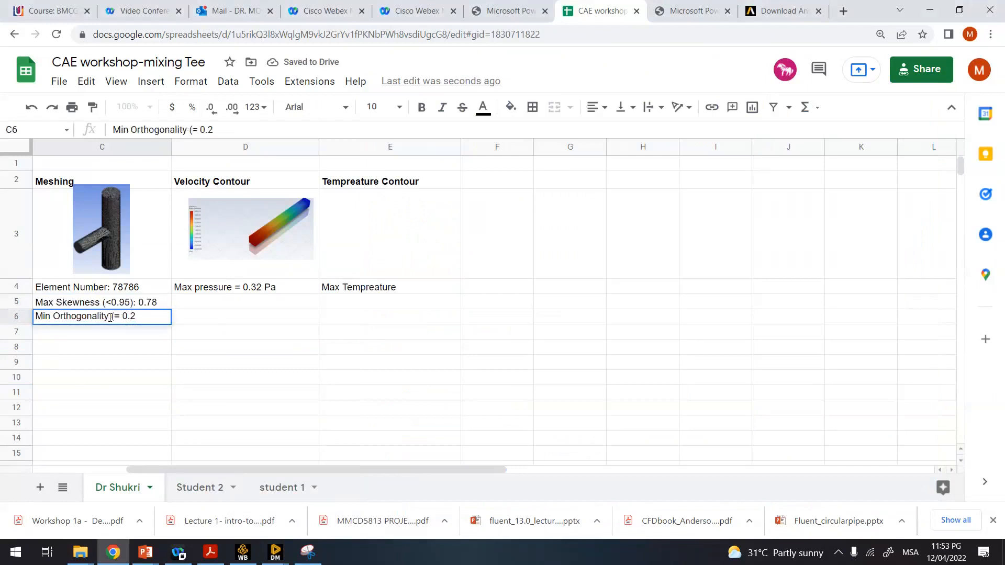
text(>0.01))
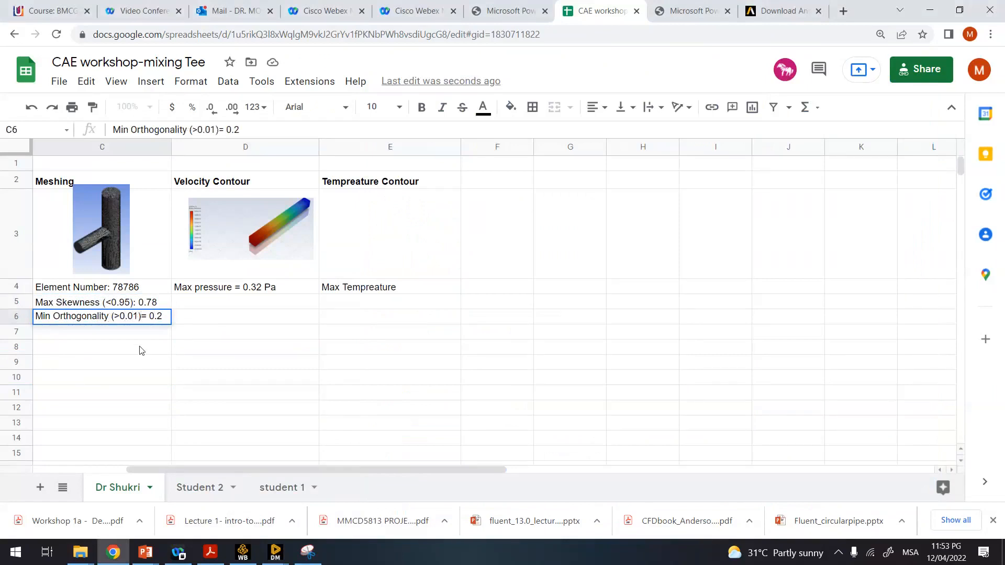
key(Return)
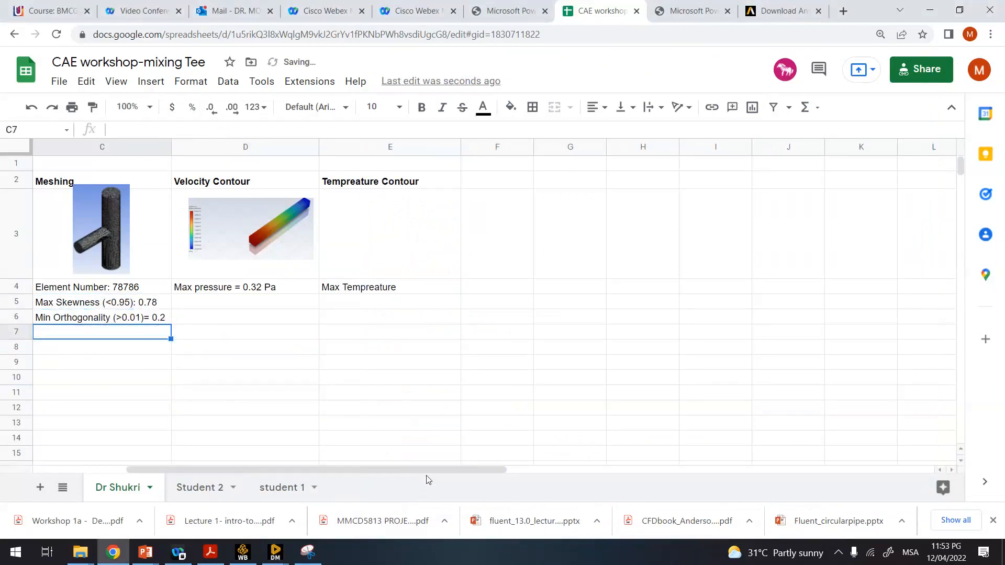
- Move the mesh picture slightly down so it sits below the Meshing heading
drag(429, 473, 392, 476)
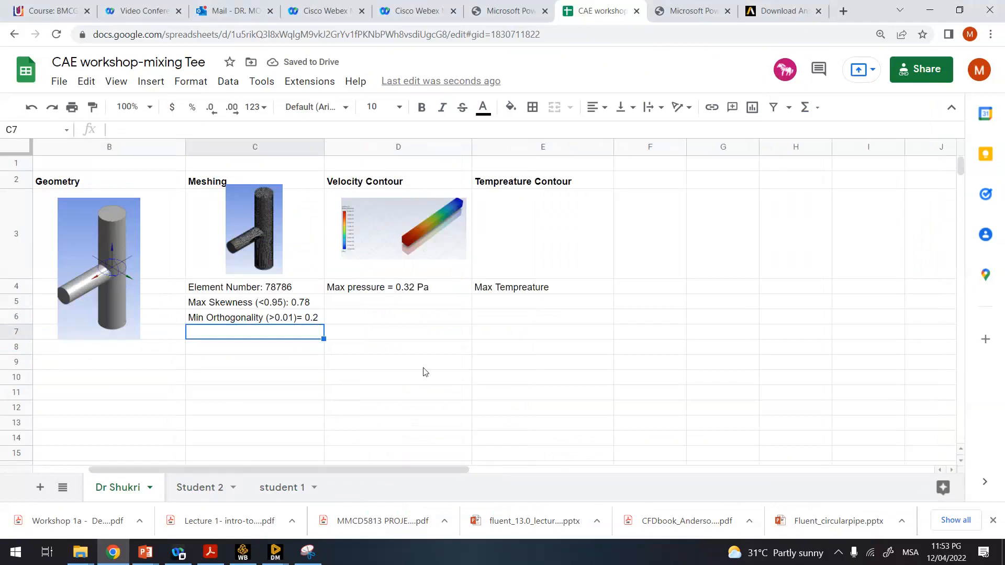
click(259, 233)
drag(259, 233, 260, 243)
click(529, 345)
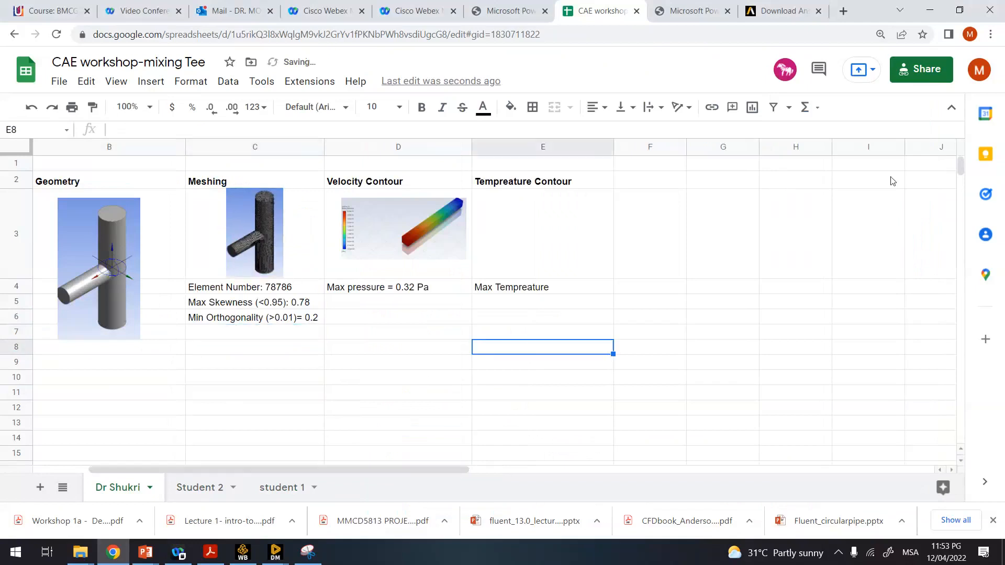
- Switch to Workbench, update the Mesh of the Exercise 1 Fluid Flow (Fluent) system and open its Setup
click(958, 12)
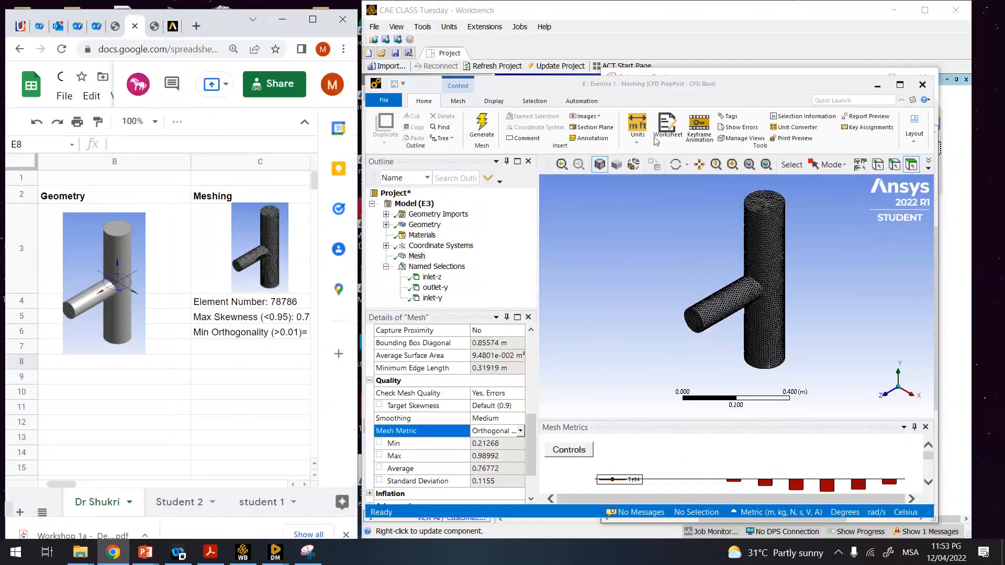
click(880, 88)
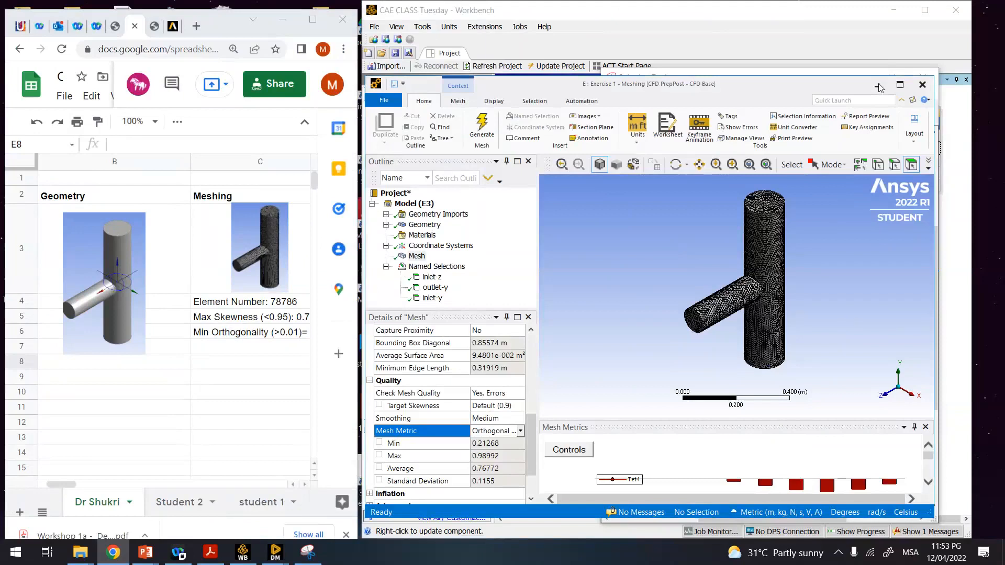
click(879, 86)
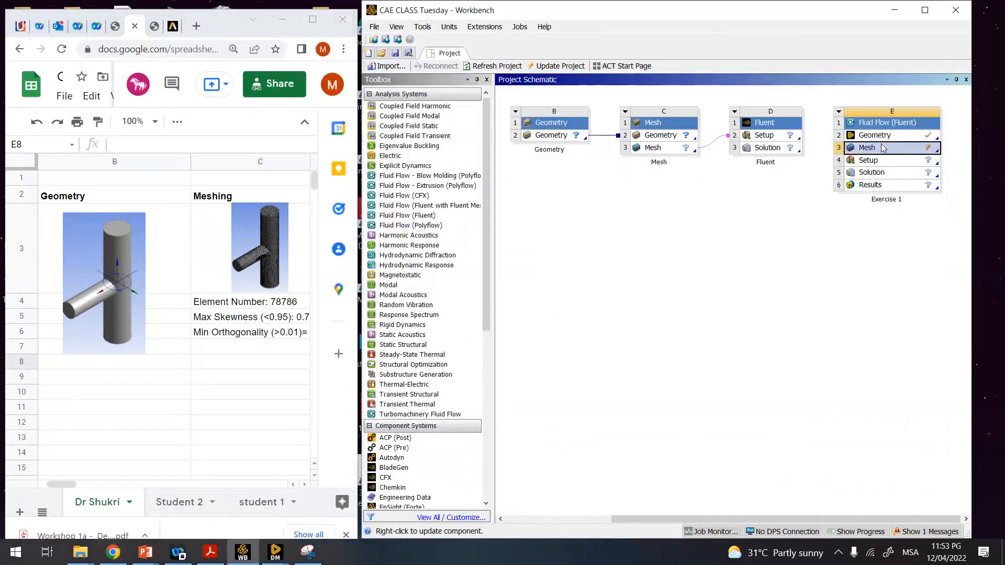
right_click(882, 148)
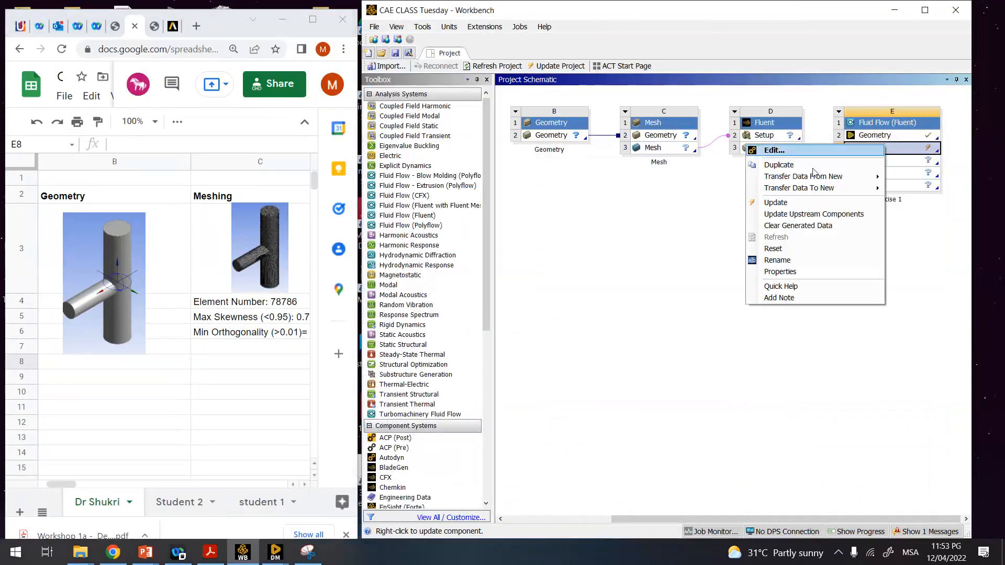
click(791, 204)
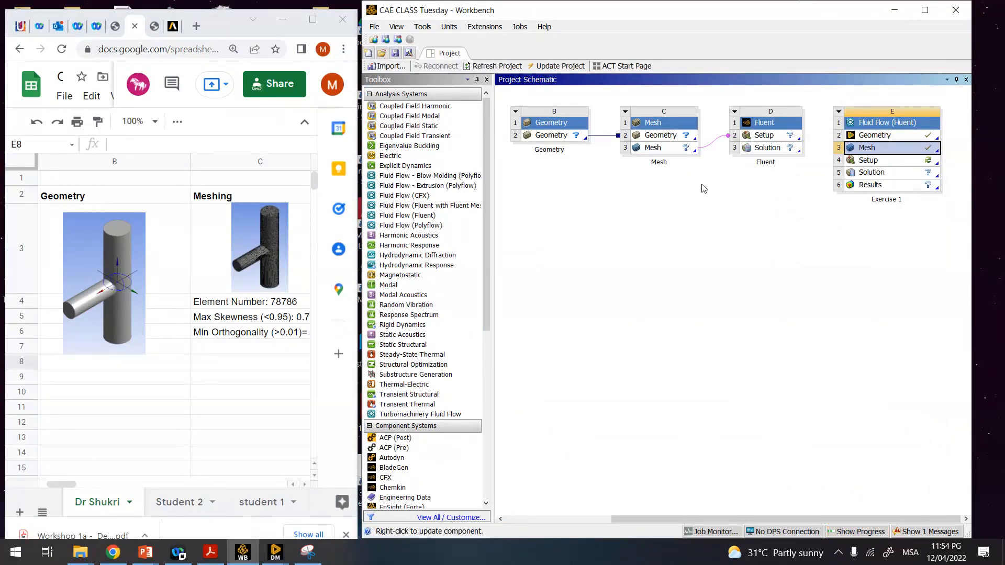
click(861, 164)
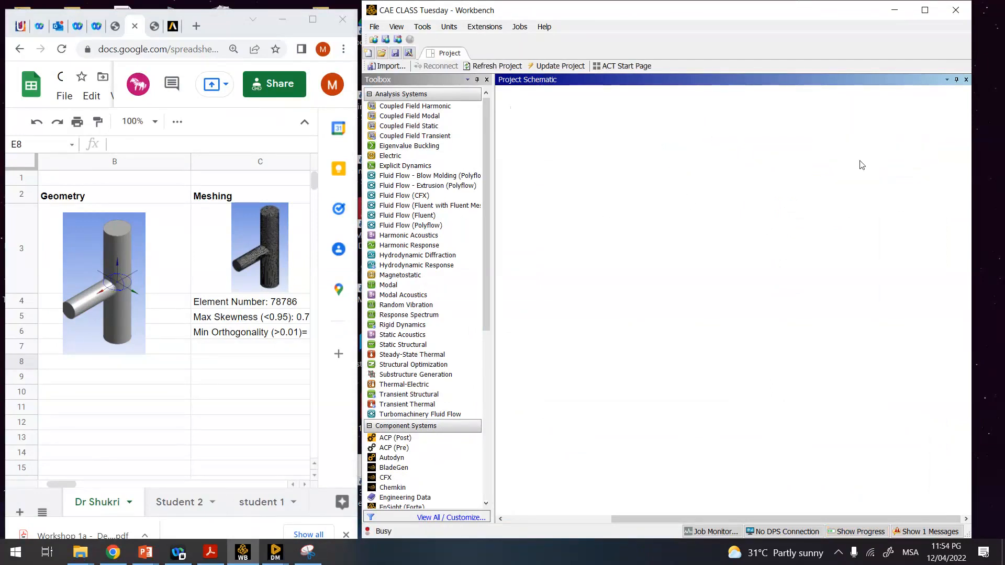
double_click(861, 163)
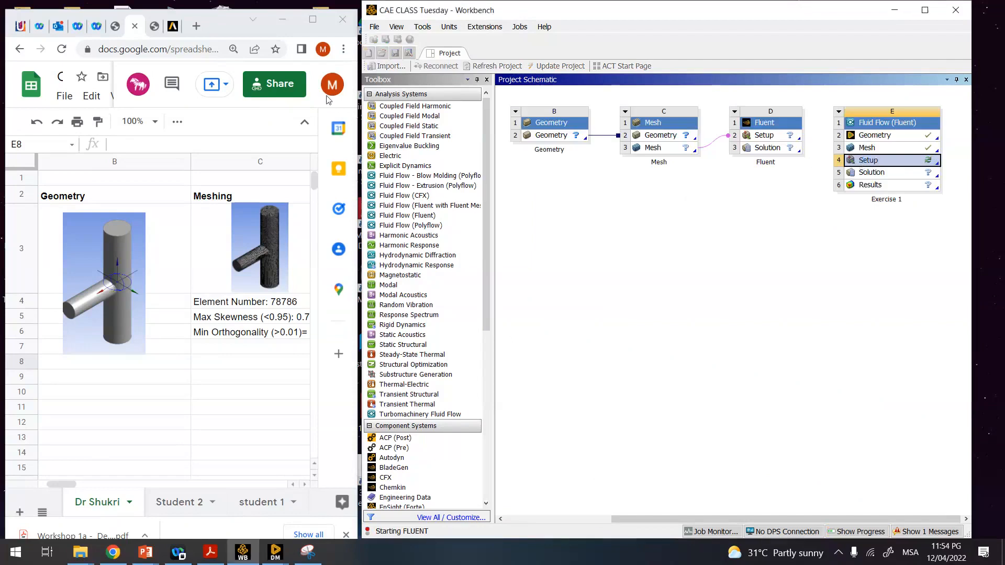
- Open the "Workshop 1c-Mixingtee Using Fluent" document from the course page in the browser and start Fluent with the launcher's current settings
click(116, 28)
scroll(240, 247, up, 20)
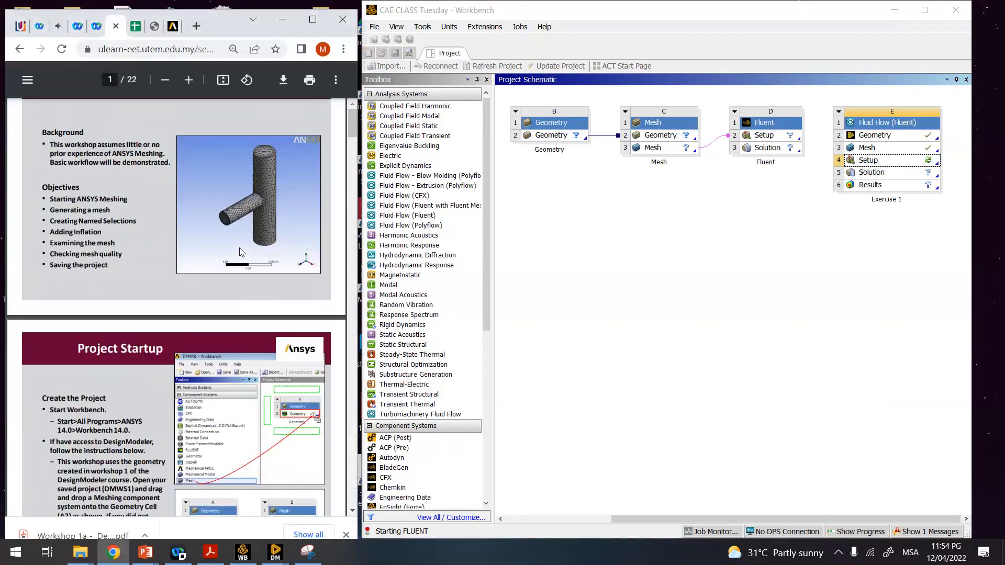
scroll(239, 251, up, 5)
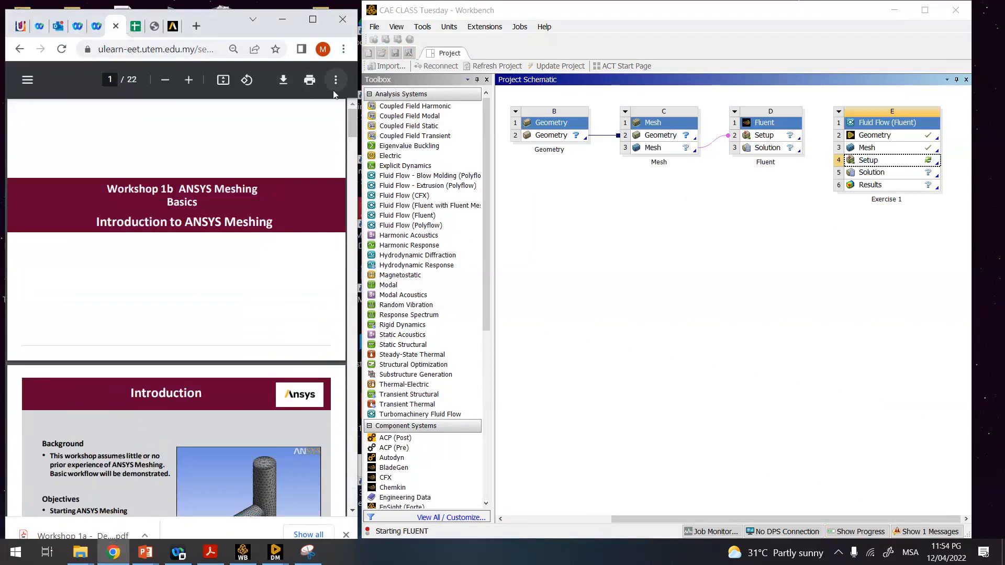
click(312, 20)
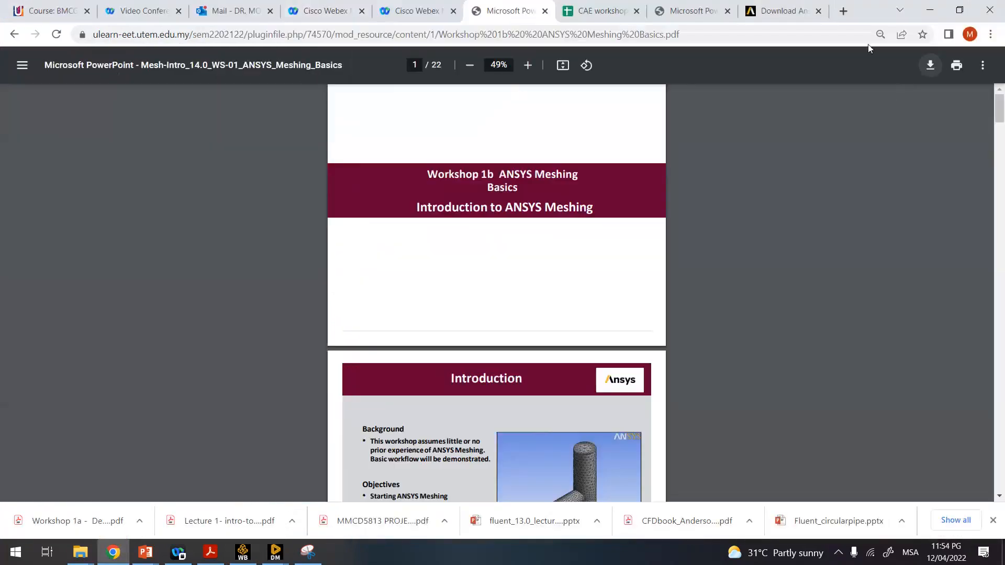
key(alt+Left)
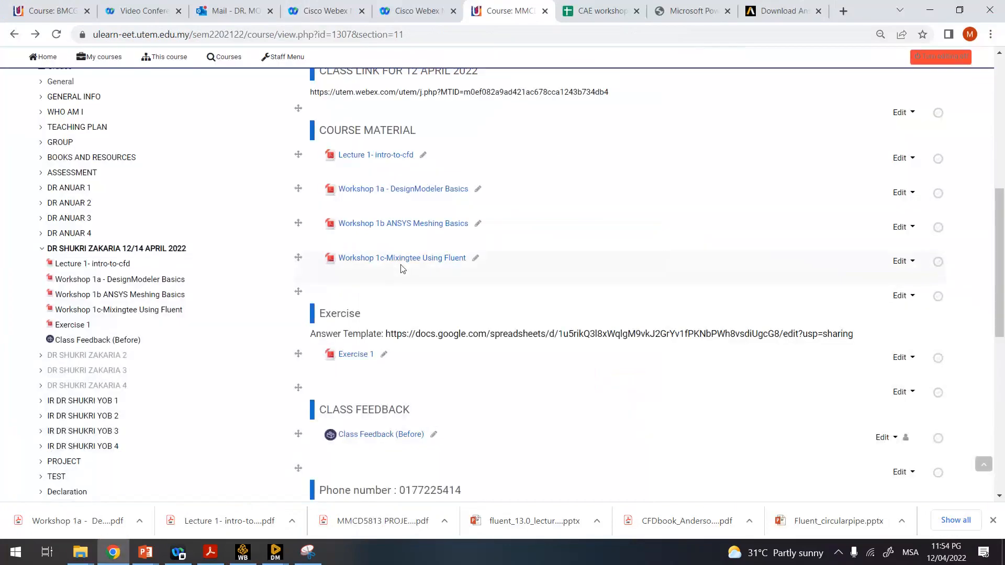
click(401, 259)
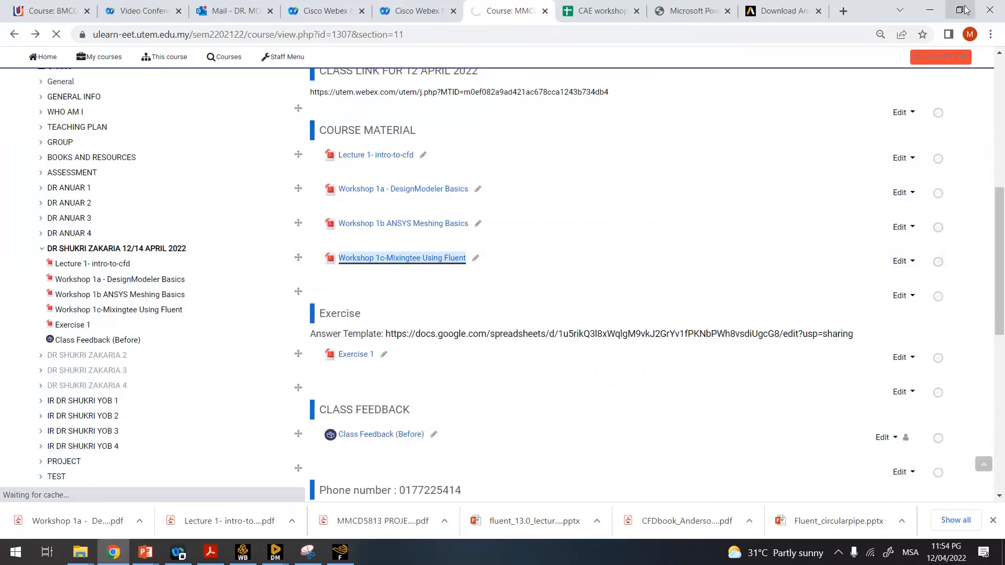
click(965, 9)
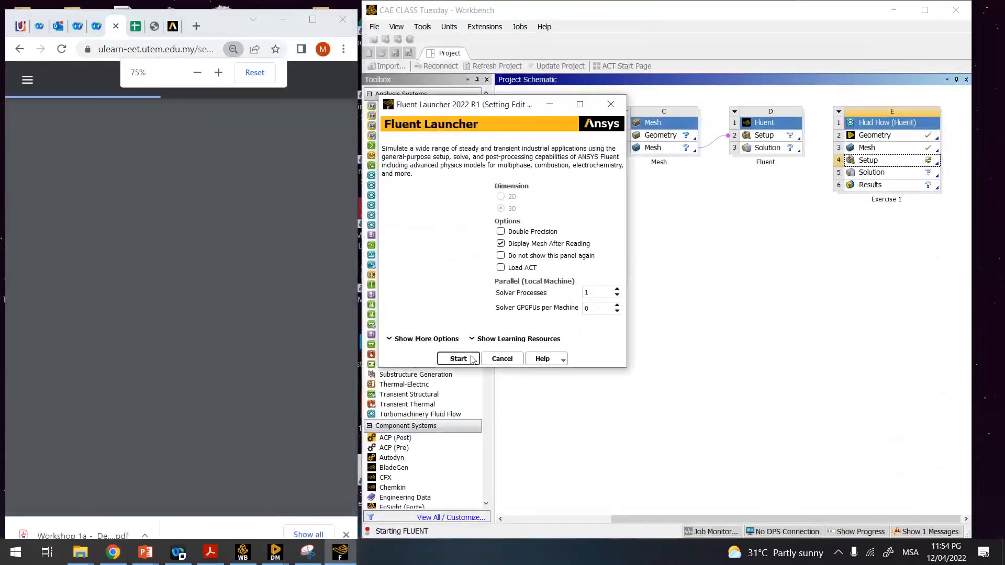
click(458, 359)
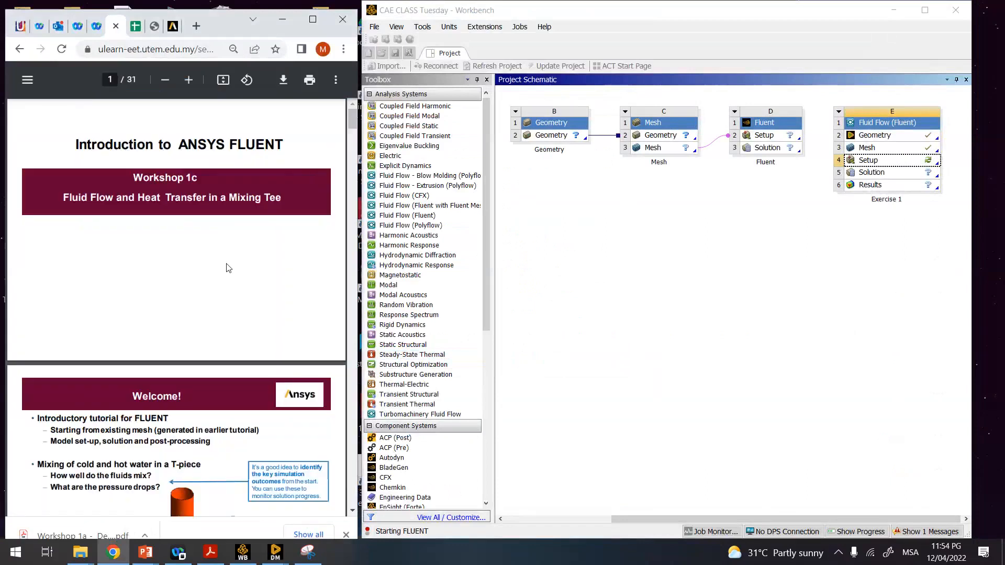
- Read through the Workshop 1c slides, from the introduction to the temperature units and model activation instructions
scroll(228, 268, down, 2)
scroll(228, 267, down, 2)
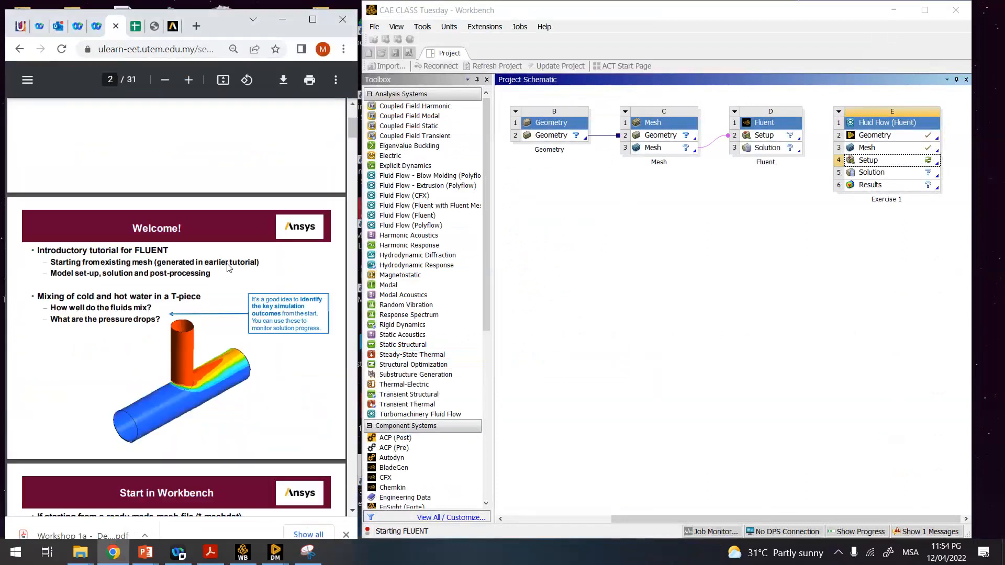
scroll(228, 264, down, 2)
scroll(230, 262, down, 3)
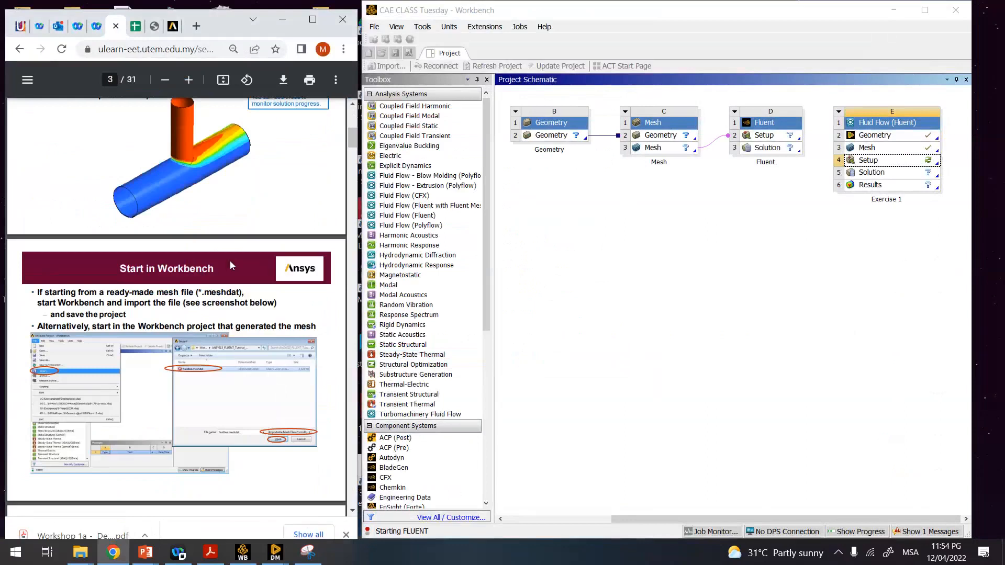
scroll(230, 263, down, 6)
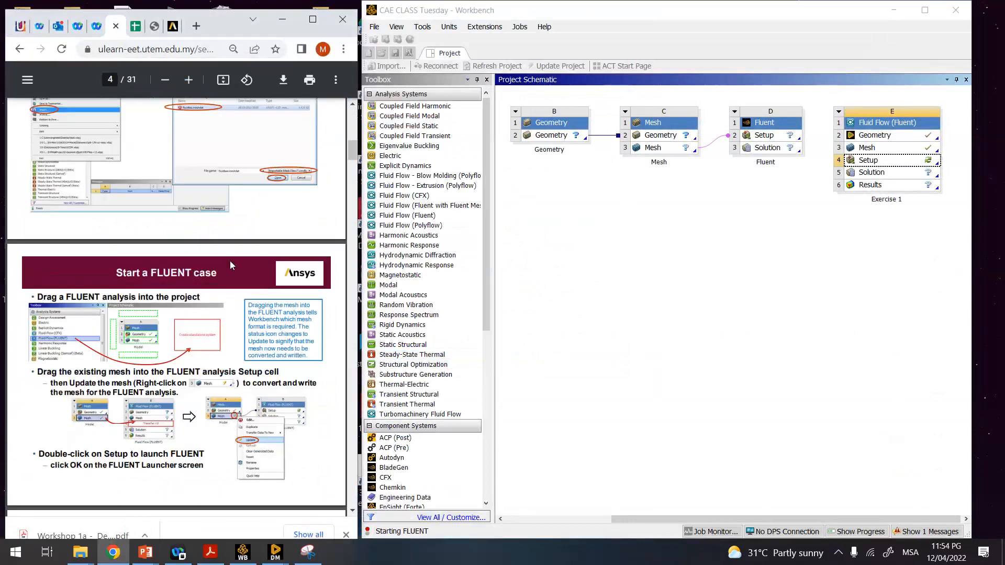
scroll(231, 261, down, 3)
scroll(287, 416, down, 2)
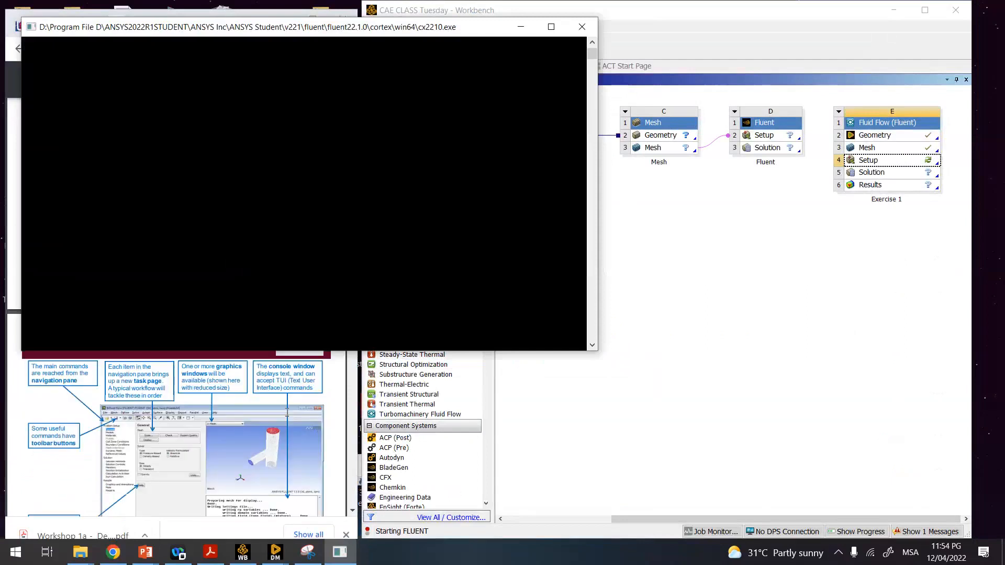
scroll(287, 416, down, 10)
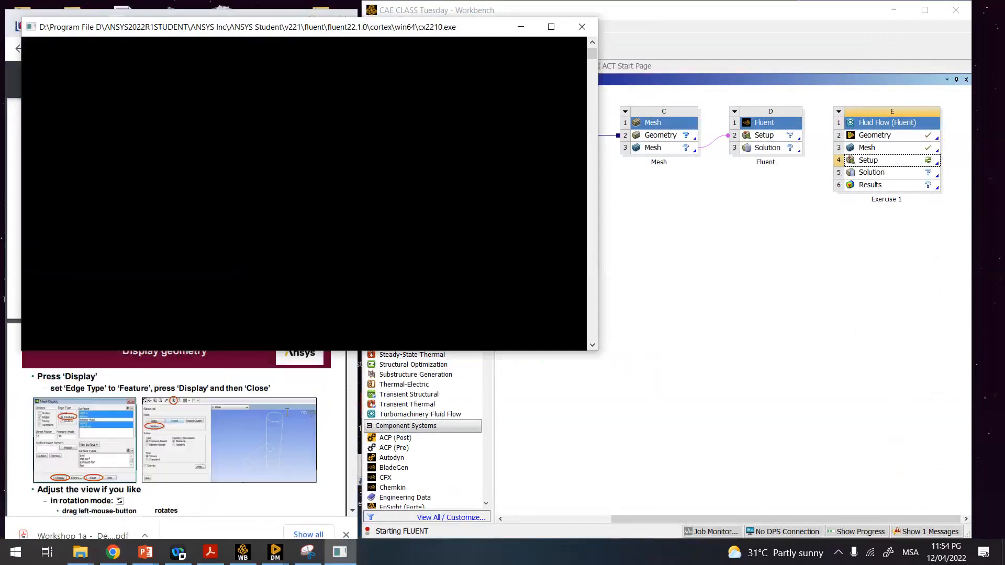
scroll(287, 412, down, 2)
scroll(287, 413, down, 5)
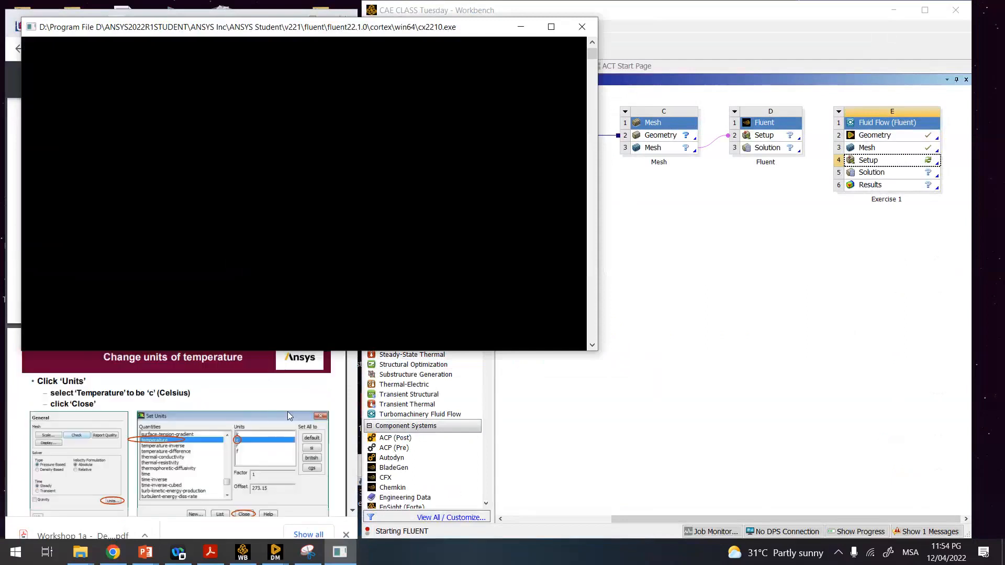
scroll(288, 415, down, 3)
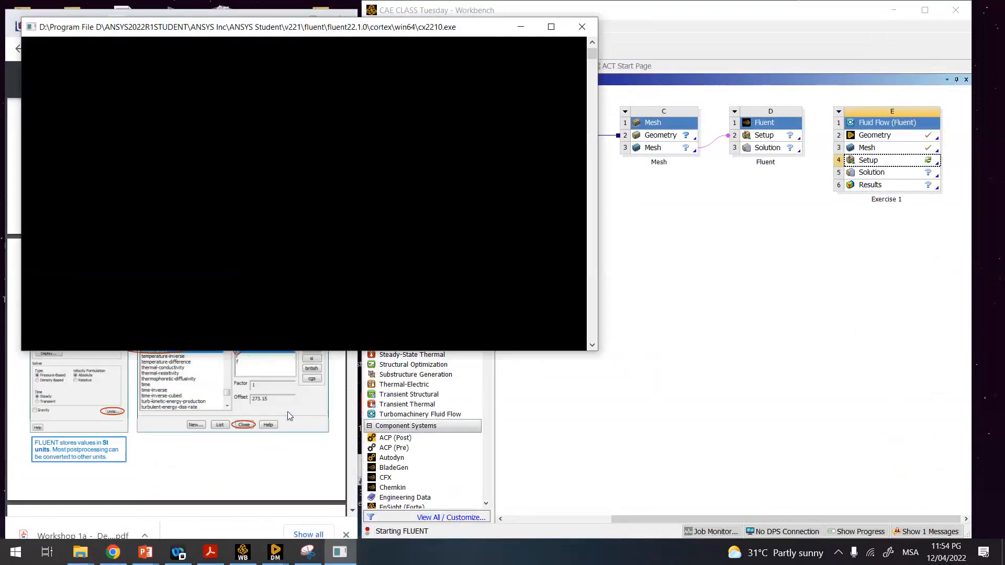
scroll(288, 413, down, 6)
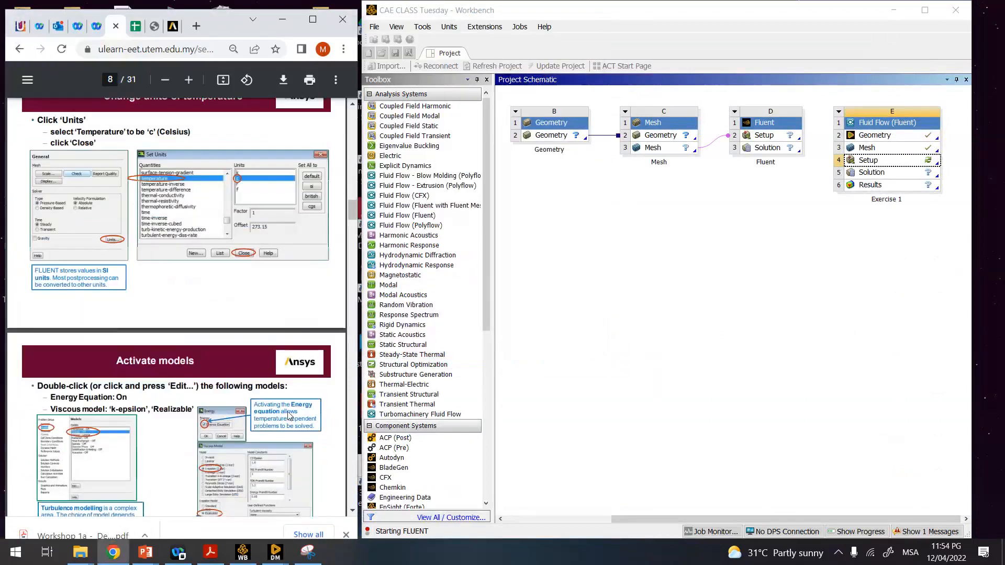
scroll(289, 416, up, 1)
scroll(294, 408, up, 1)
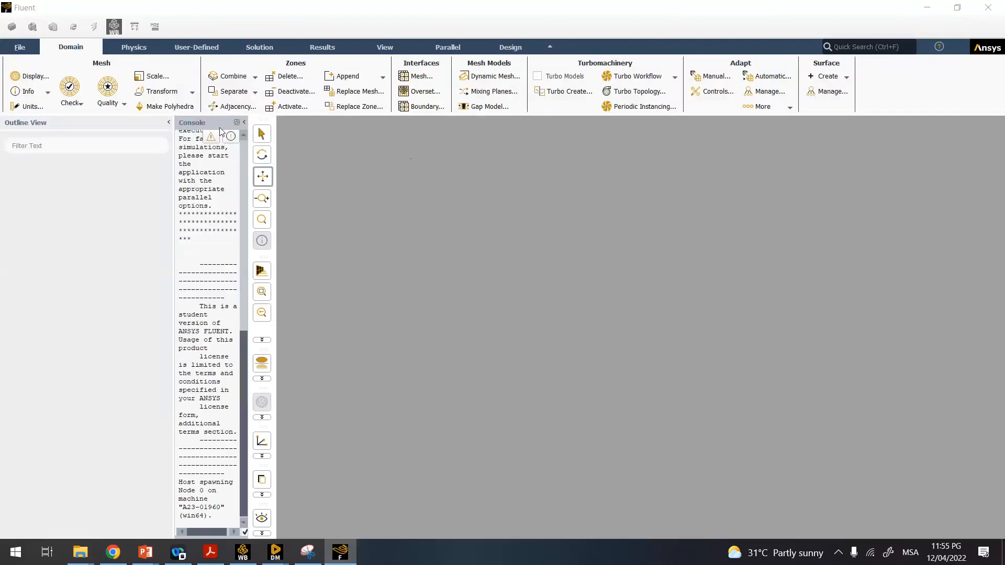
- In Fluent, dock the Console below the graphics window and try to dismiss the Key Behavioral Changes message
drag(220, 132, 567, 371)
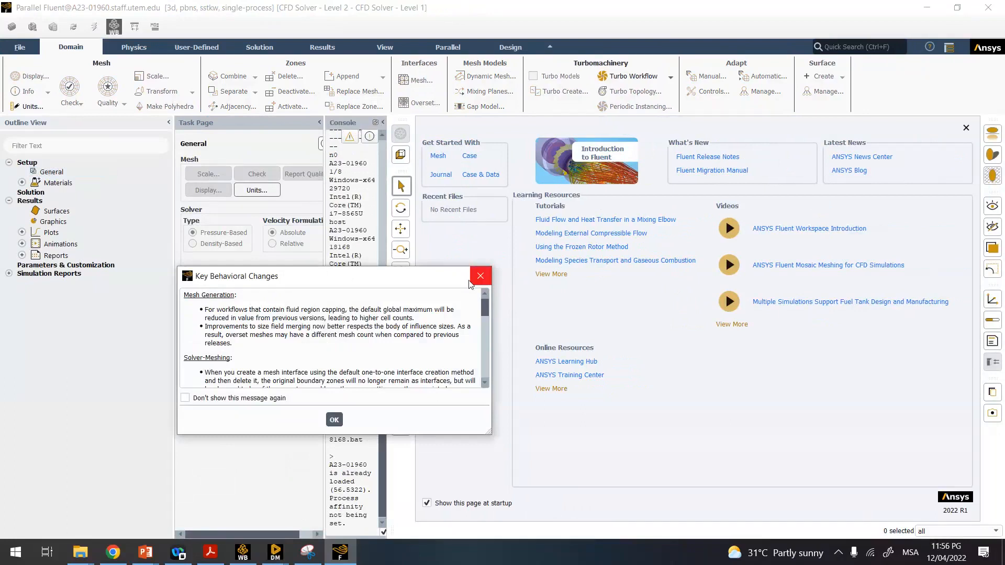
click(334, 419)
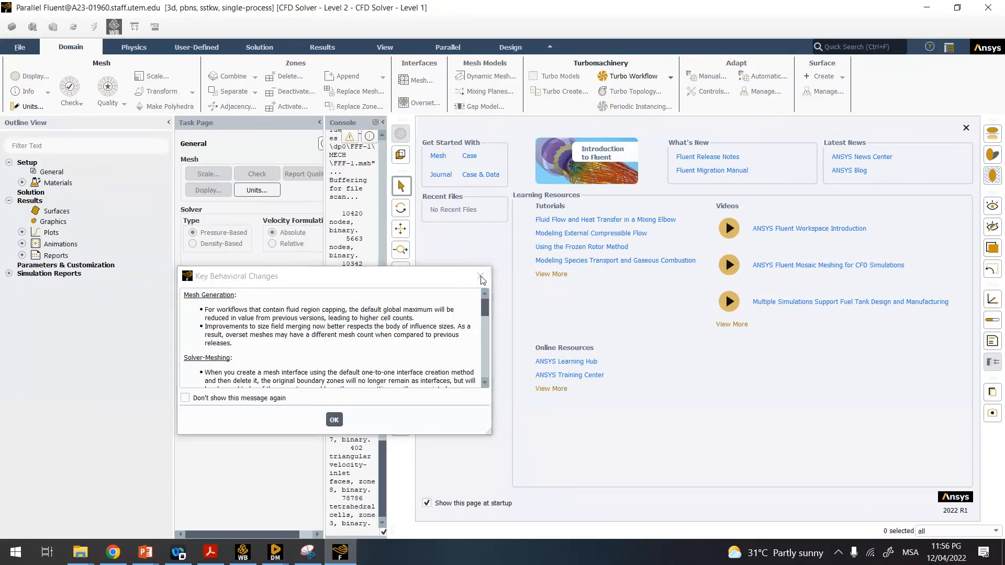
click(335, 418)
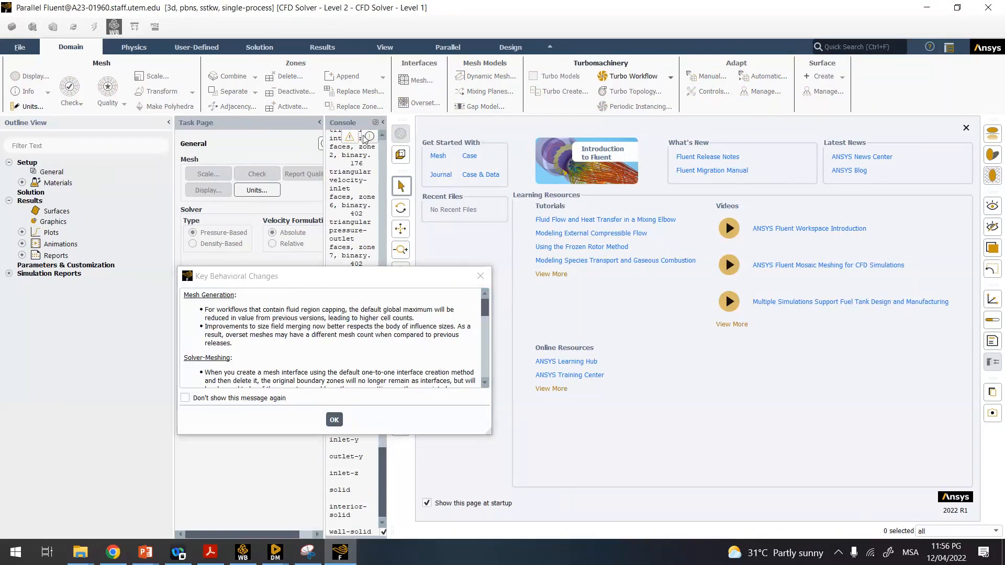
drag(360, 130, 580, 527)
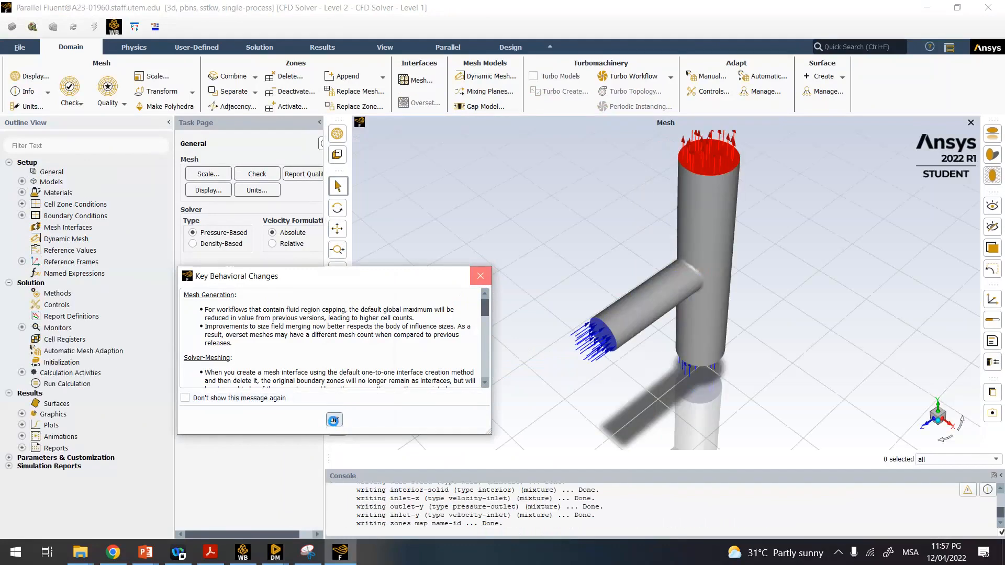
- Dismiss the Key Behavioral Changes message and restore and resize the Fluent window so it sits beside the workshop slides
click(334, 420)
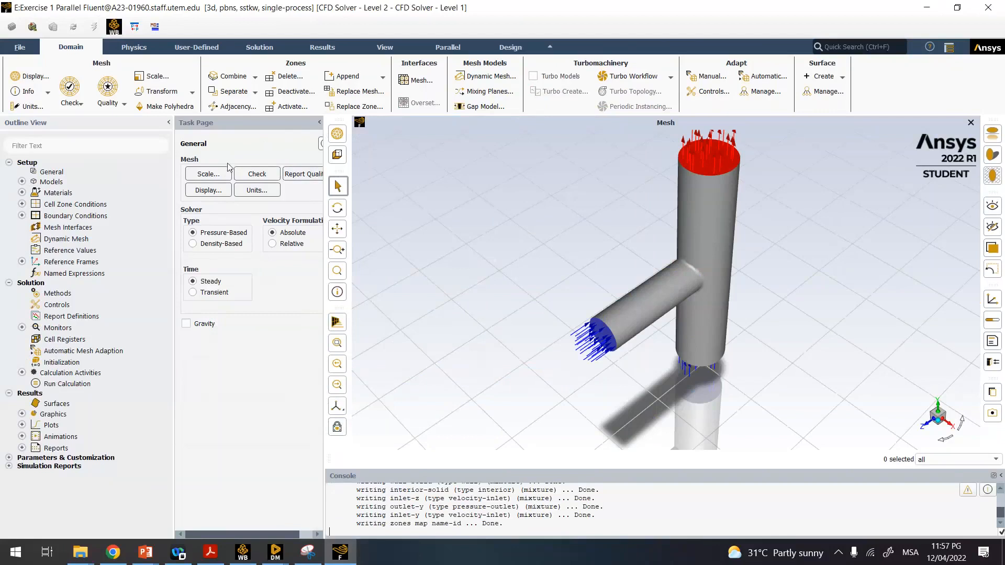
click(960, 7)
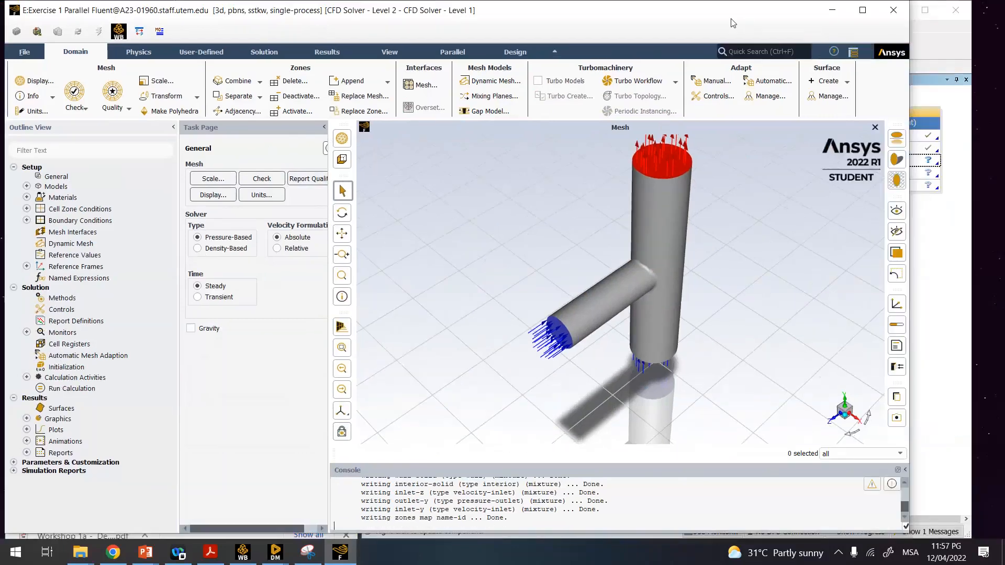
drag(733, 23, 812, 31)
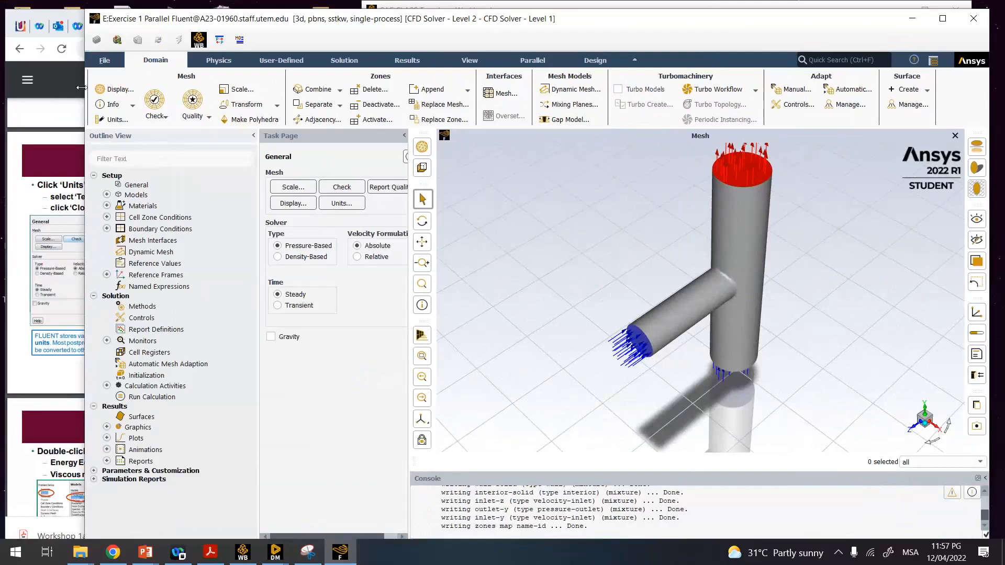
drag(81, 87, 361, 88)
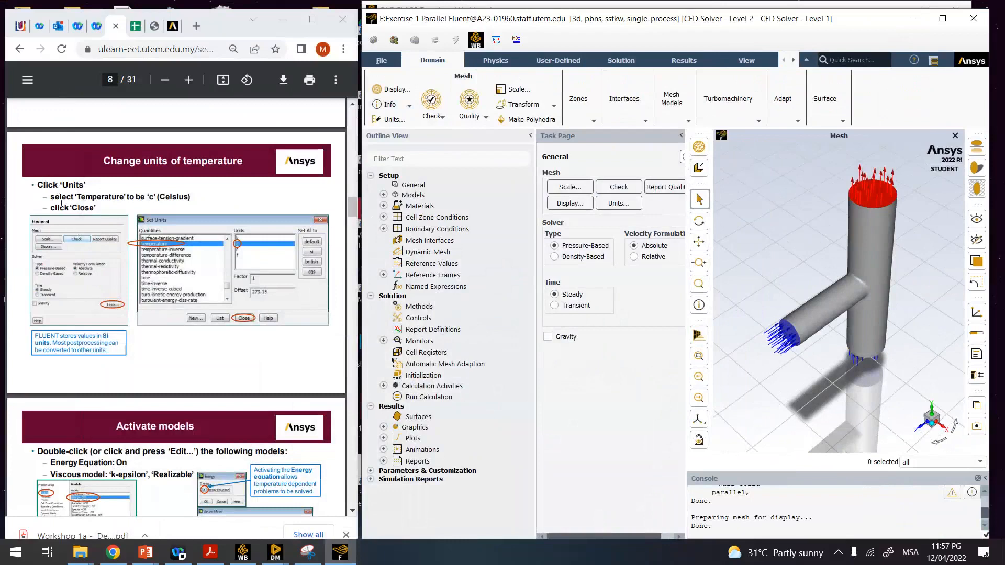
- In the General mesh settings, set the temperature unit to C and close the Set Units dialog
click(418, 185)
click(618, 203)
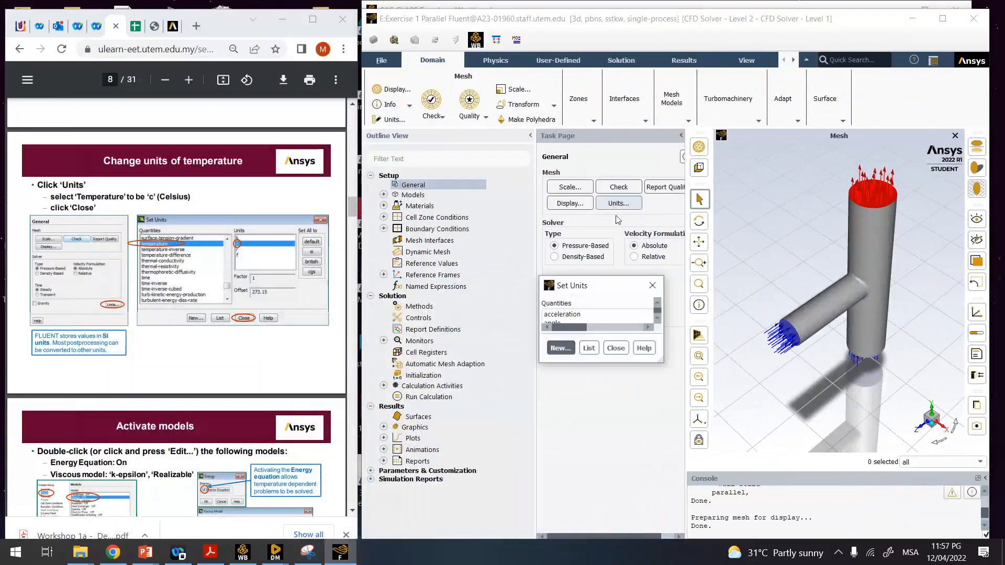
scroll(585, 354, down, 8)
scroll(586, 358, down, 20)
scroll(587, 360, down, 20)
scroll(586, 361, down, 6)
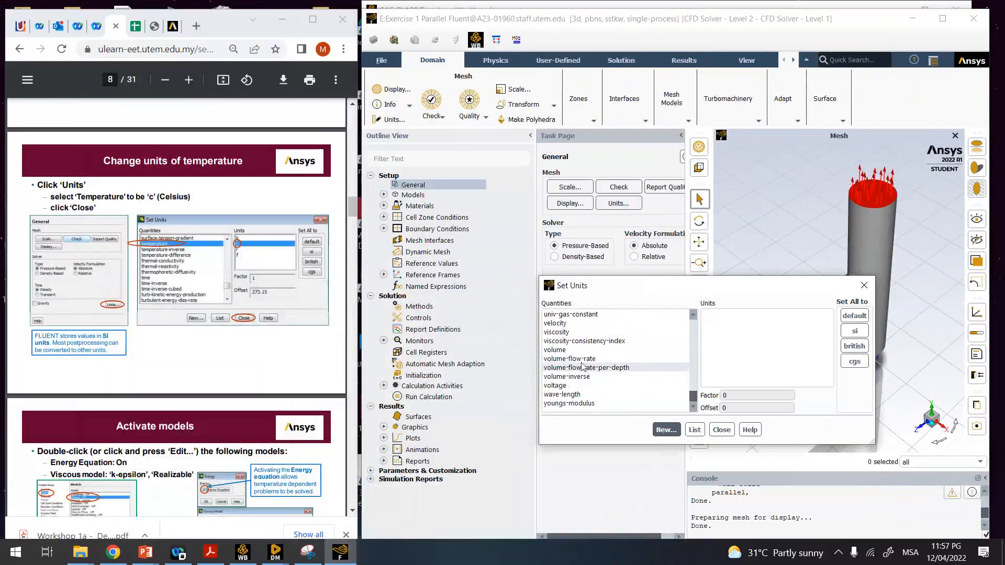
scroll(582, 365, up, 1)
scroll(581, 365, up, 2)
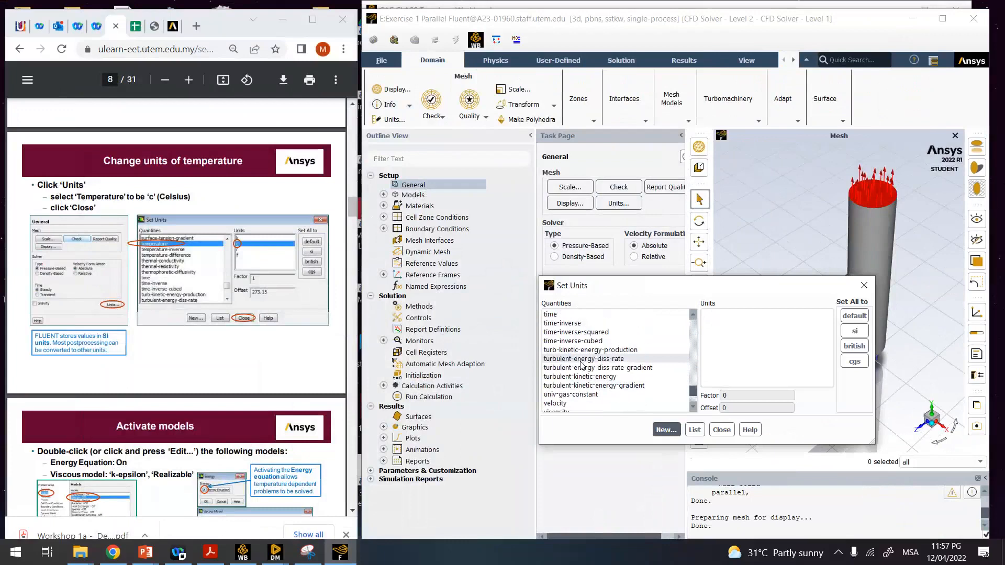
scroll(579, 362, up, 3)
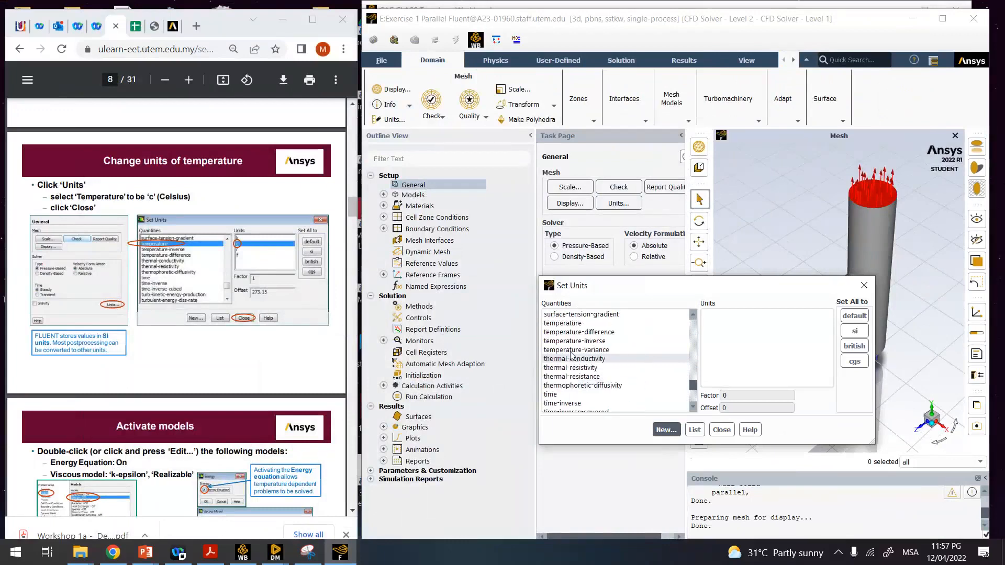
click(586, 323)
click(705, 323)
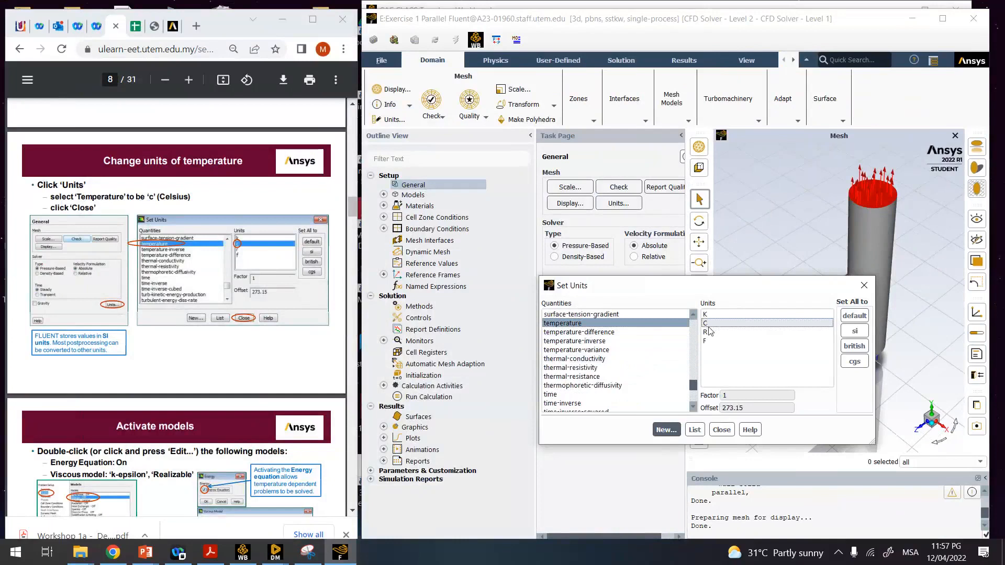
click(721, 429)
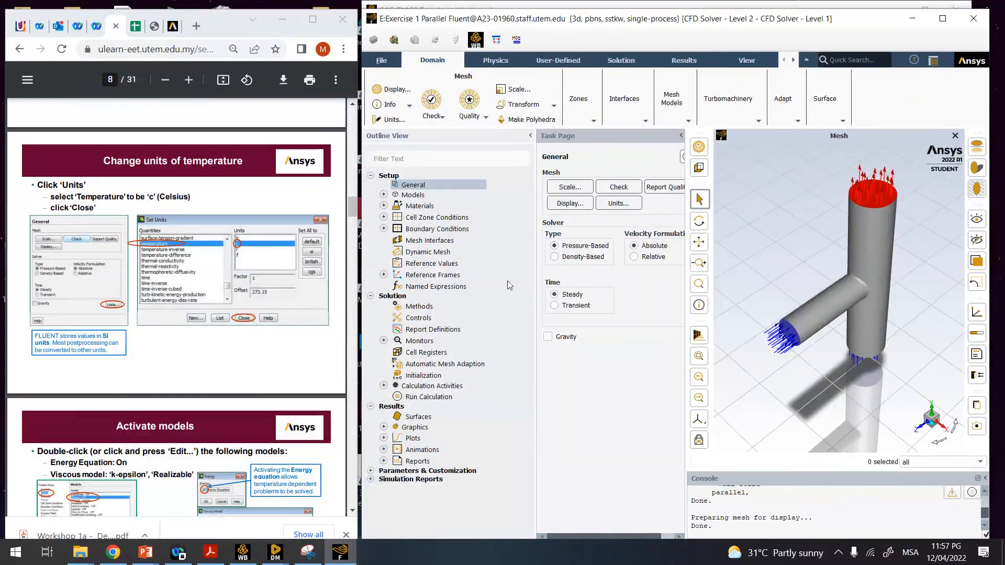
- Following the Activate models slide, turn on the Energy Equation in Models and confirm it
scroll(201, 349, down, 3)
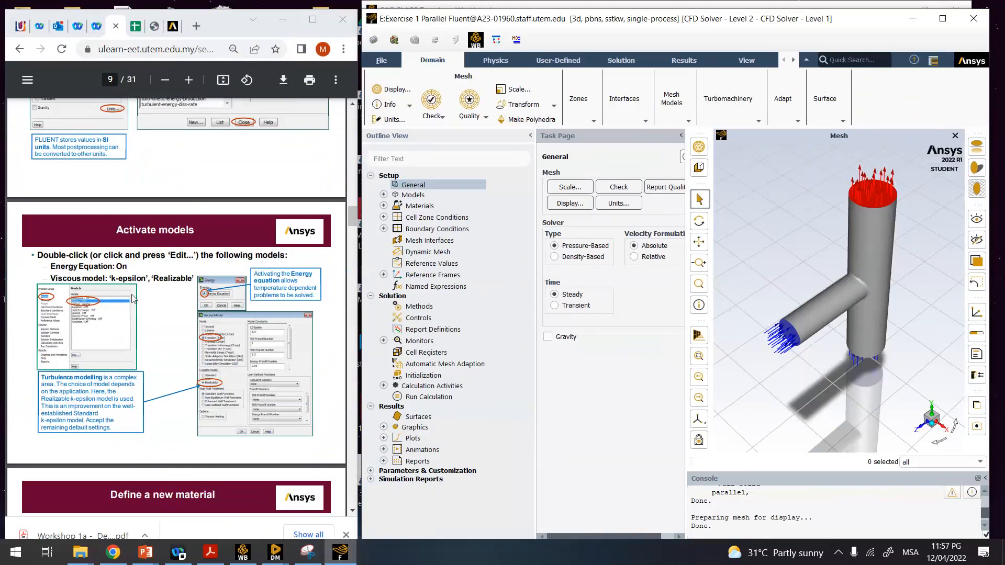
double_click(418, 197)
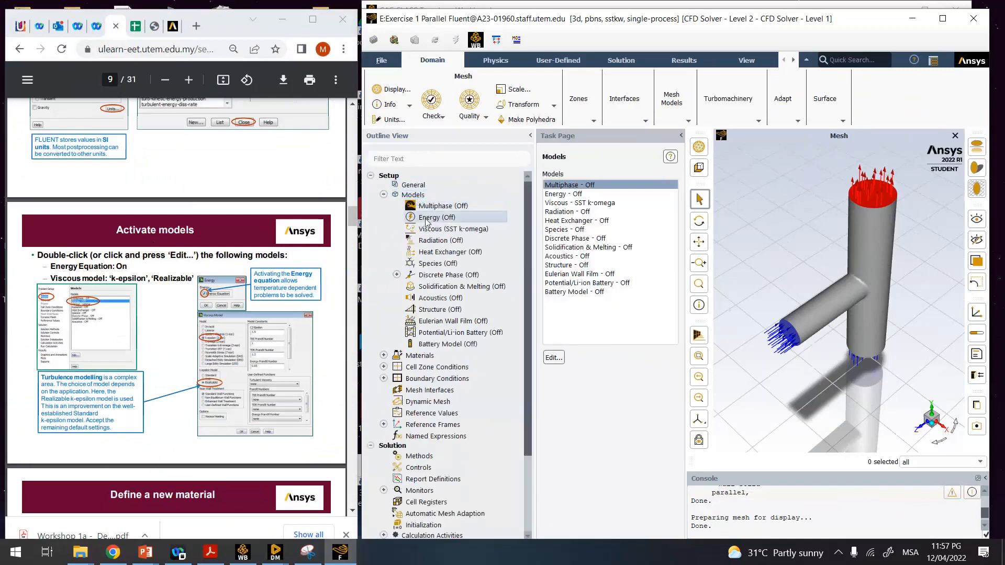
click(552, 311)
click(559, 347)
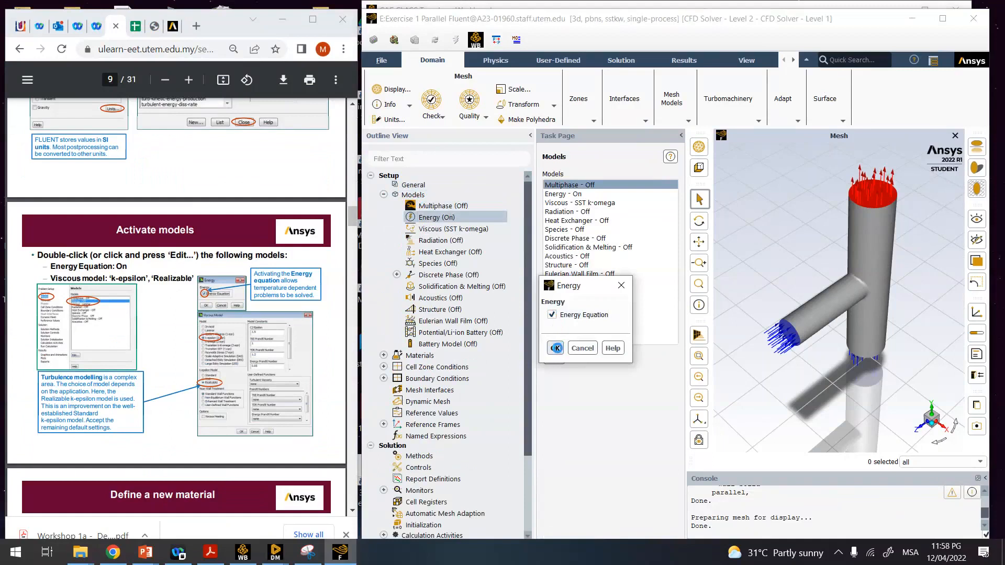
click(555, 348)
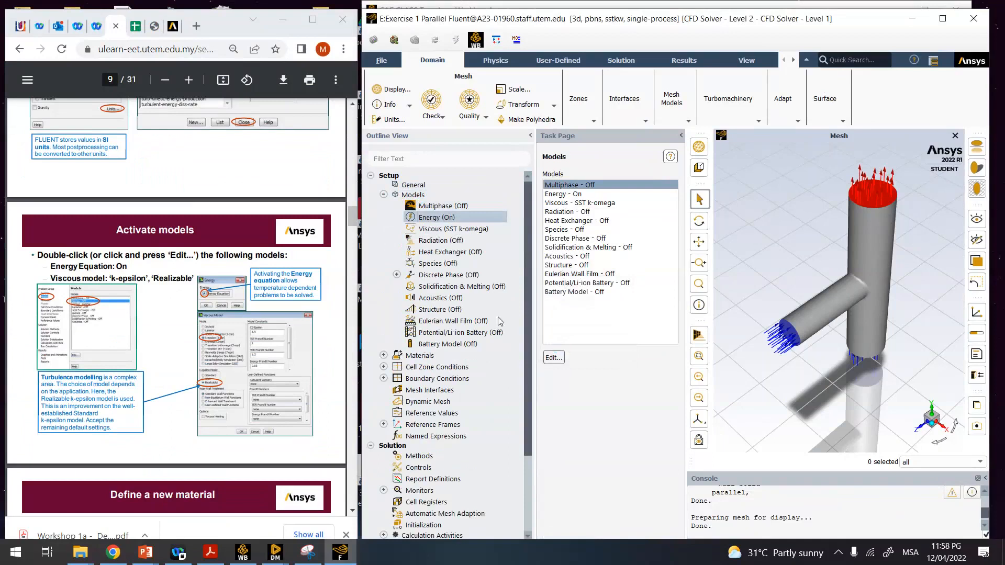
- Open the Viscous Model settings and choose k-epsilon (2 eqn) with the Realizable variant
click(441, 231)
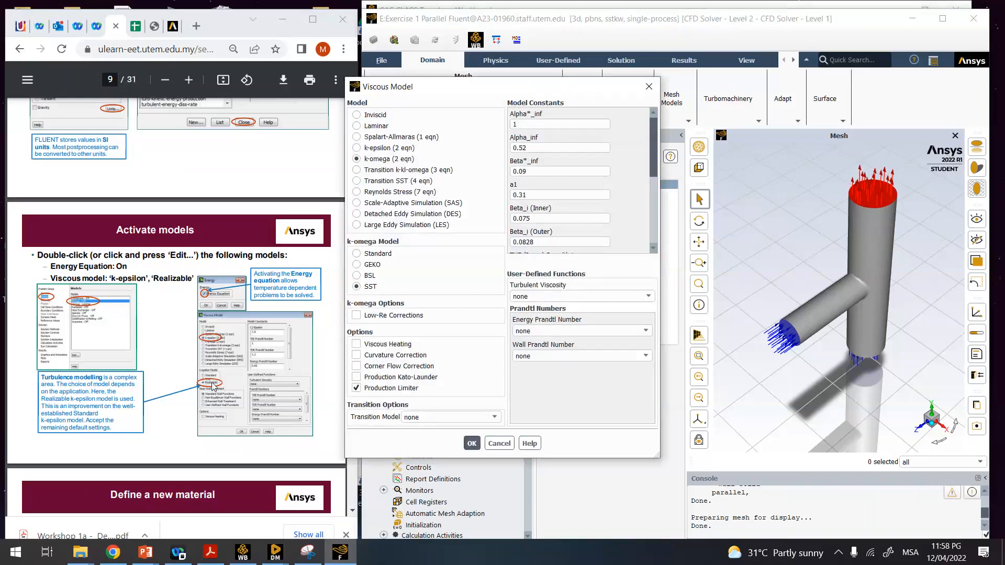
click(356, 148)
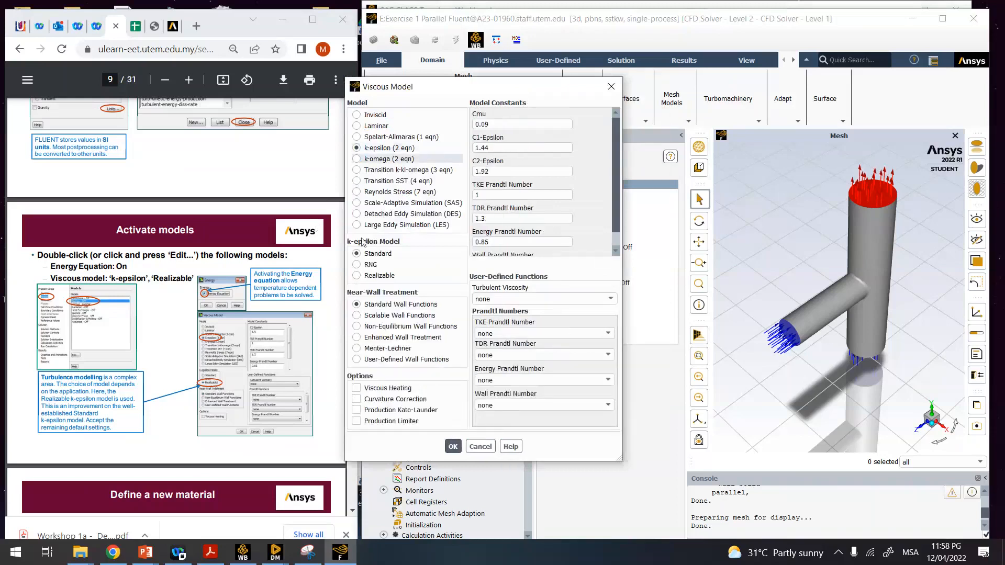
click(359, 278)
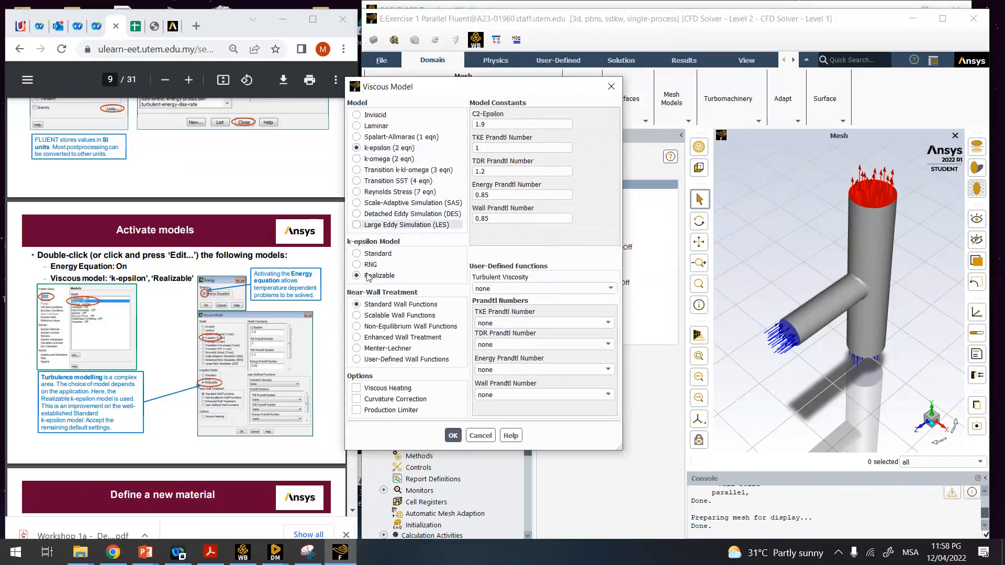
- Try the k-omega, Transition SST, Reynolds Stress, Scale-Adaptive Simulation and Transition k-kl-omega models to compare their options
click(356, 163)
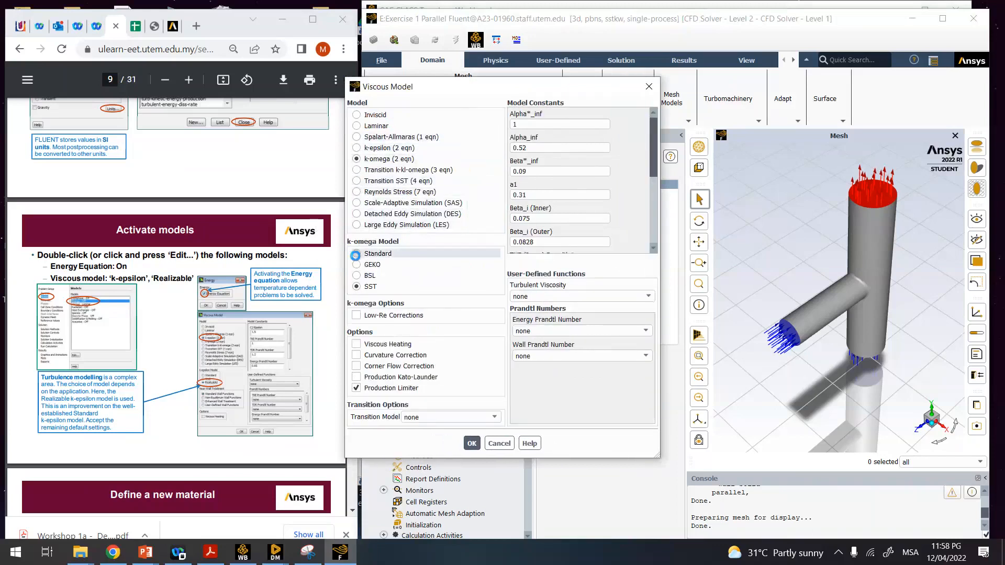
click(356, 253)
click(358, 265)
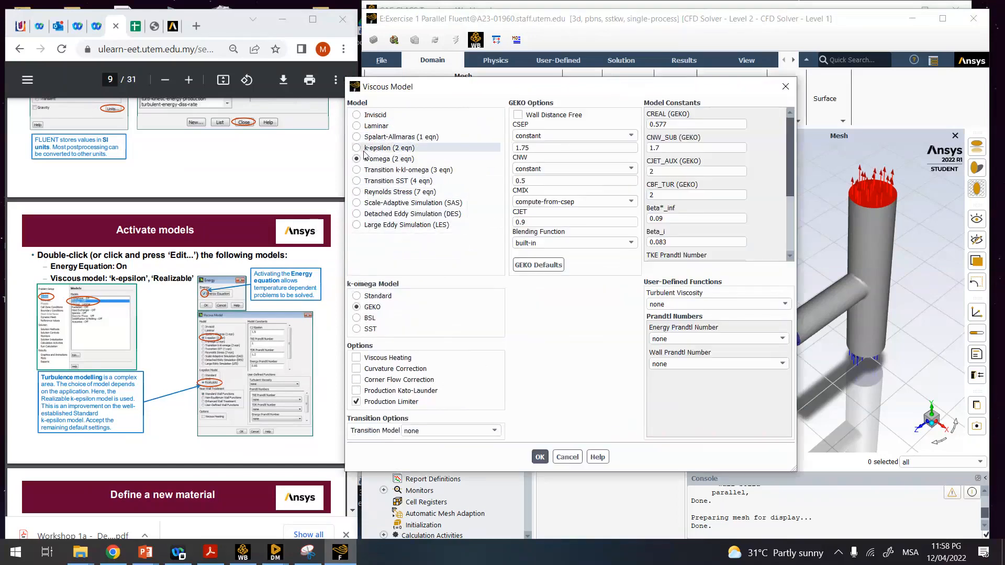
click(358, 181)
click(357, 192)
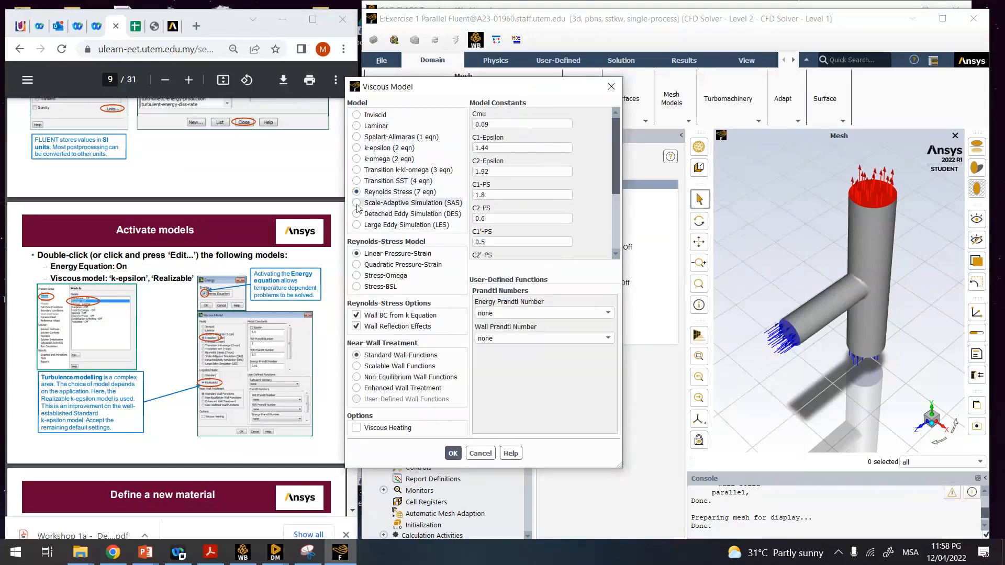
click(358, 203)
click(357, 181)
click(356, 170)
click(356, 159)
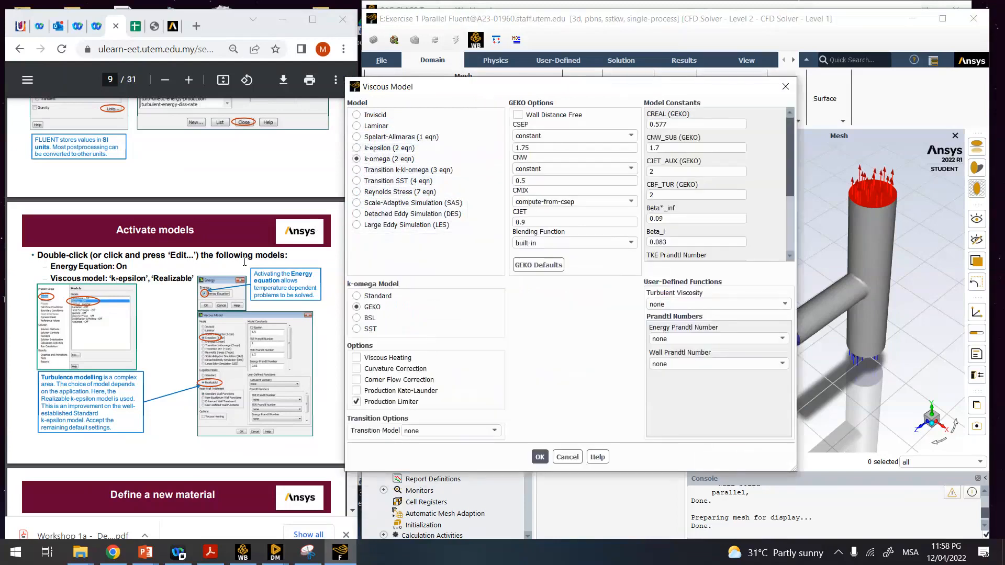
- Reselect the Realizable k-epsilon viscous model, keep its remaining defaults and apply it
click(360, 149)
click(363, 275)
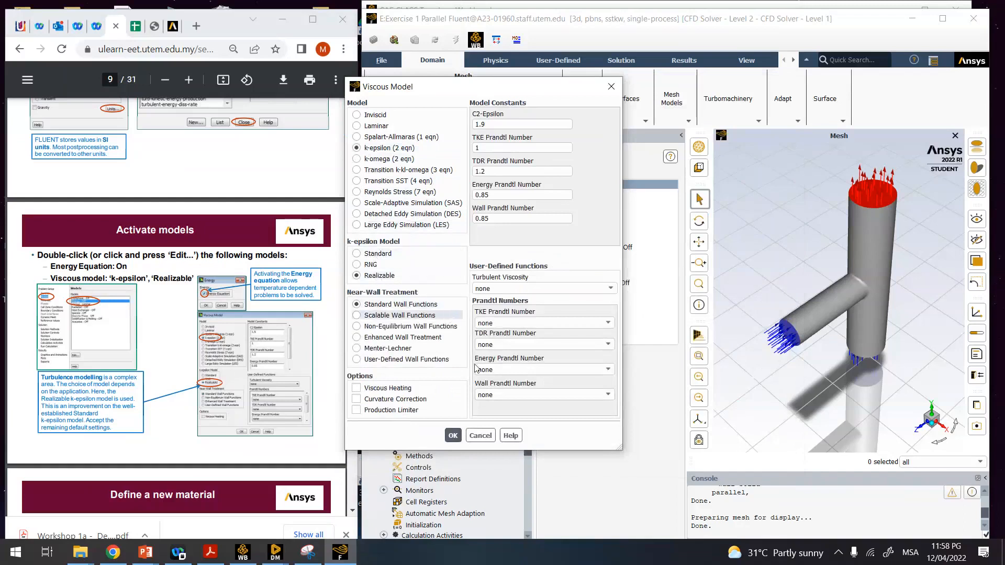
click(452, 434)
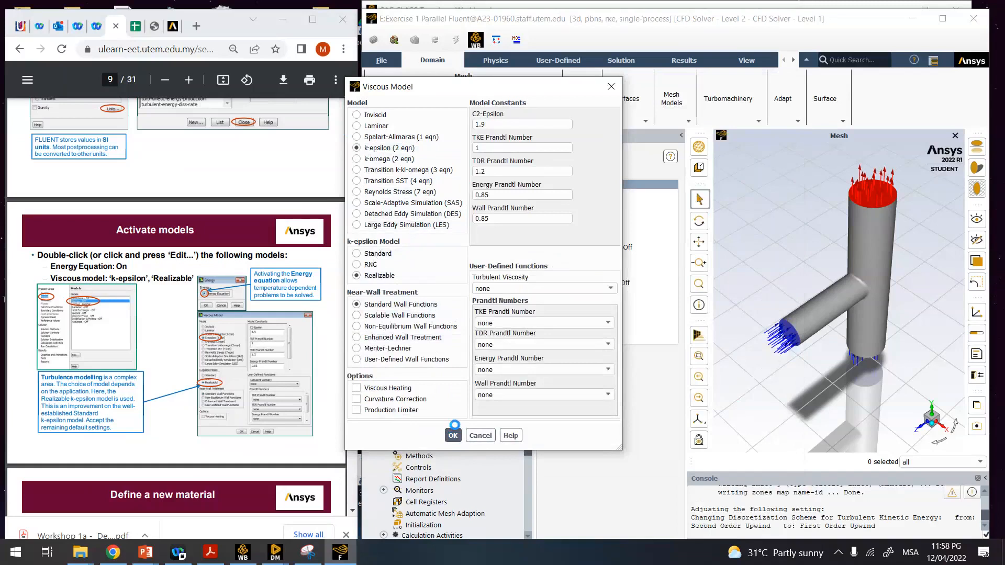
- Following the Define a new material slide, open Create/Edit Materials, move it clear of the slides and open the Fluent Database
scroll(302, 398, down, 4)
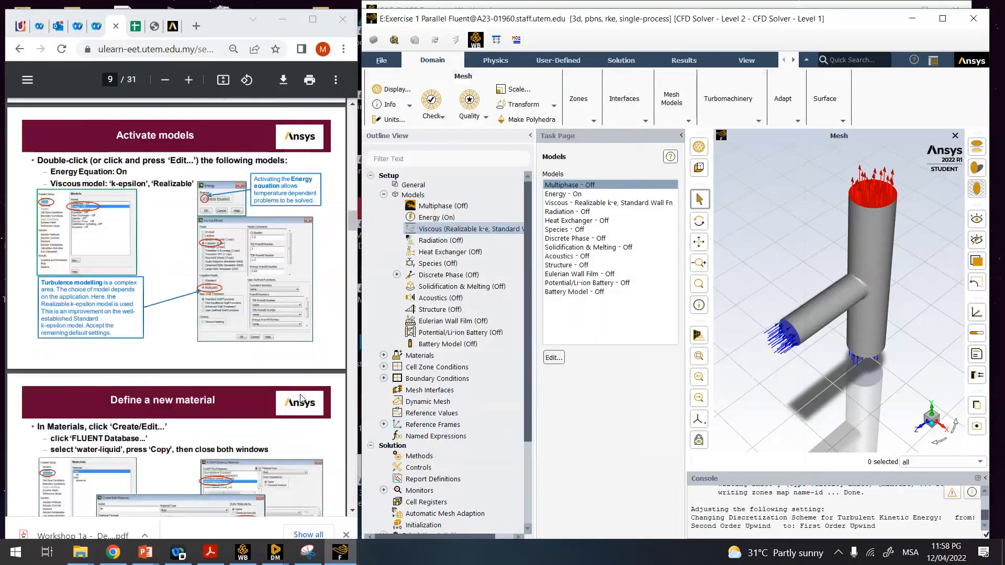
scroll(302, 399, down, 3)
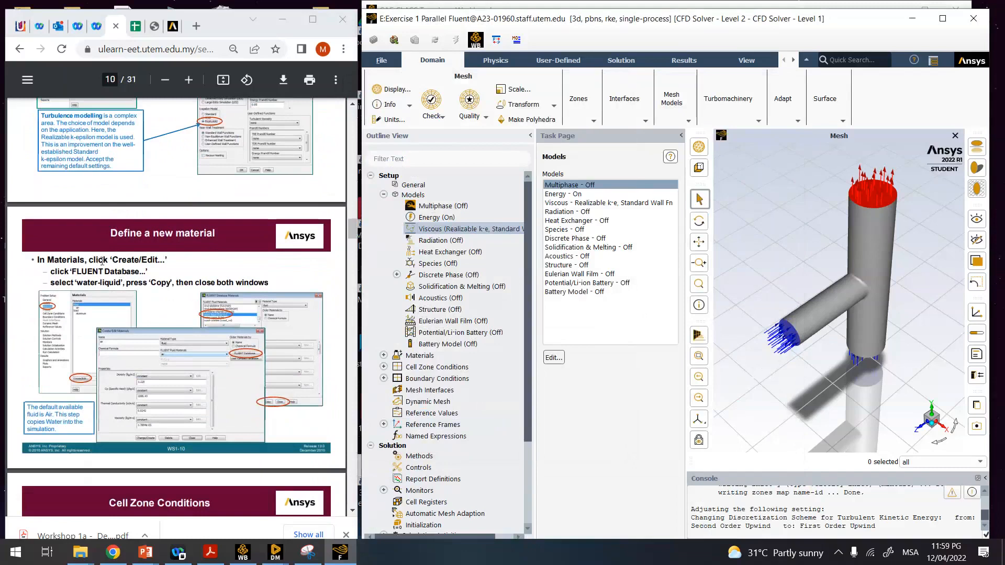
click(410, 356)
double_click(409, 356)
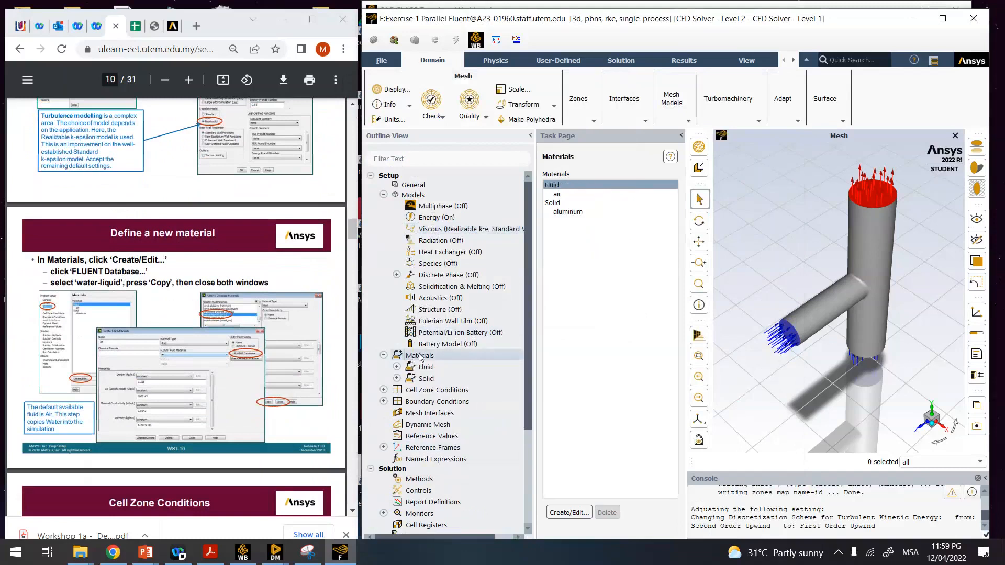
click(584, 513)
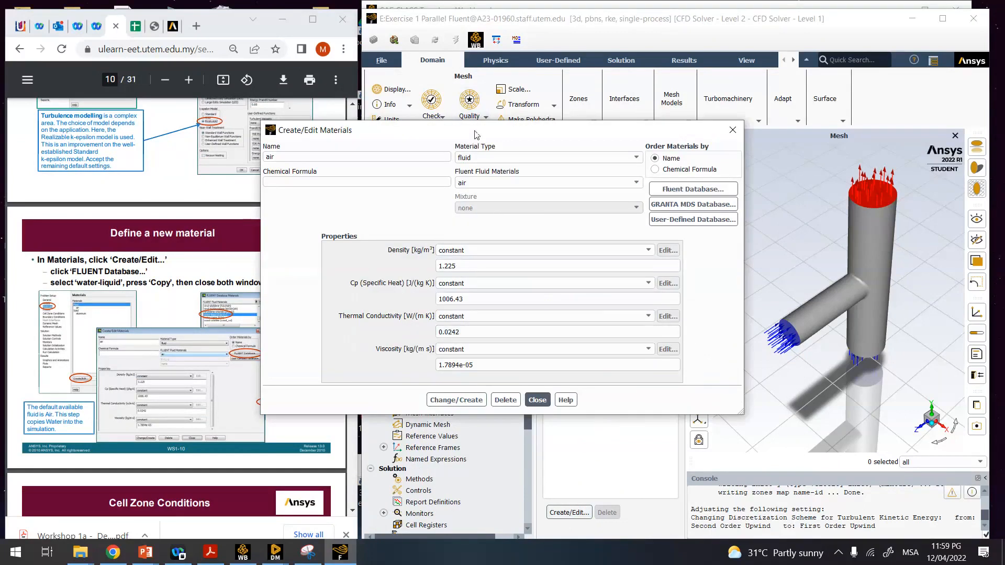
drag(476, 135, 614, 137)
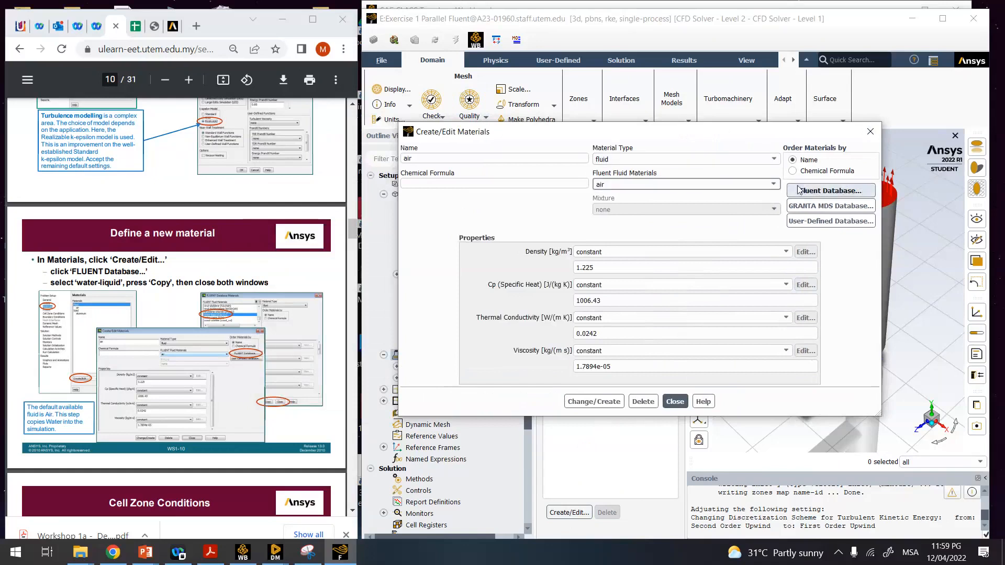
click(829, 192)
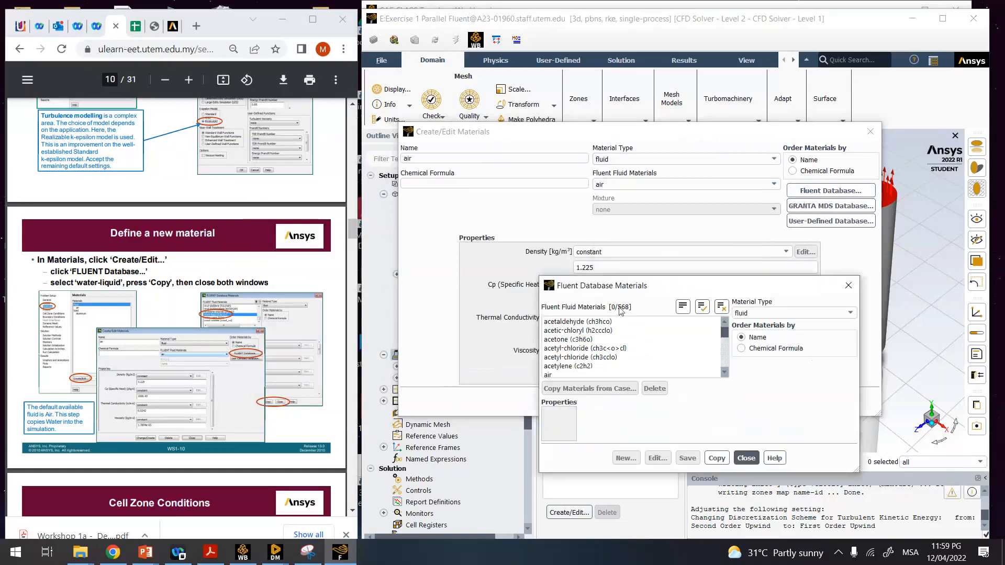
- Copy water-liquid (h2o<l>) from the Fluent Database into the case, close both material dialogs and select it in the Materials list
click(723, 360)
click(570, 348)
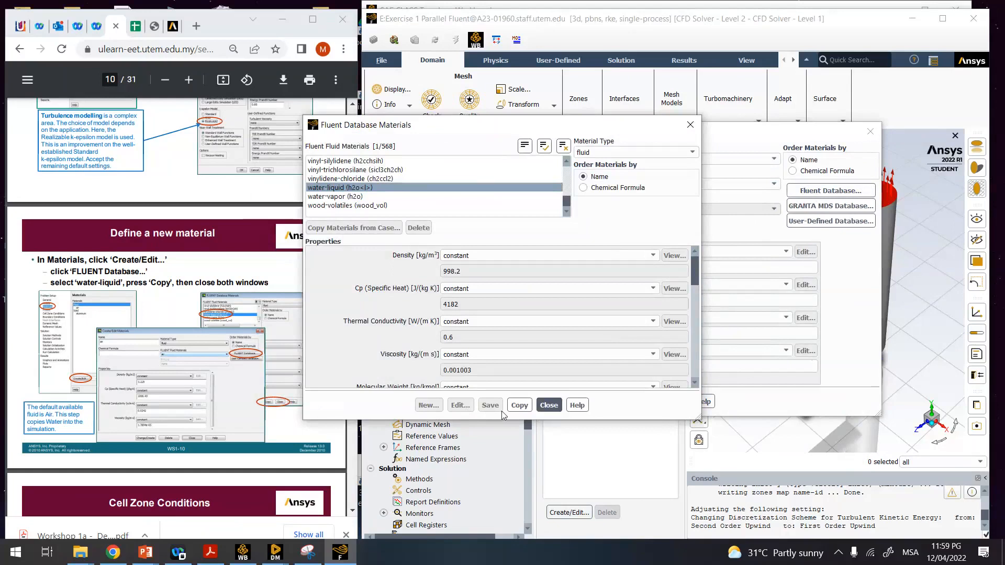
click(519, 405)
click(547, 405)
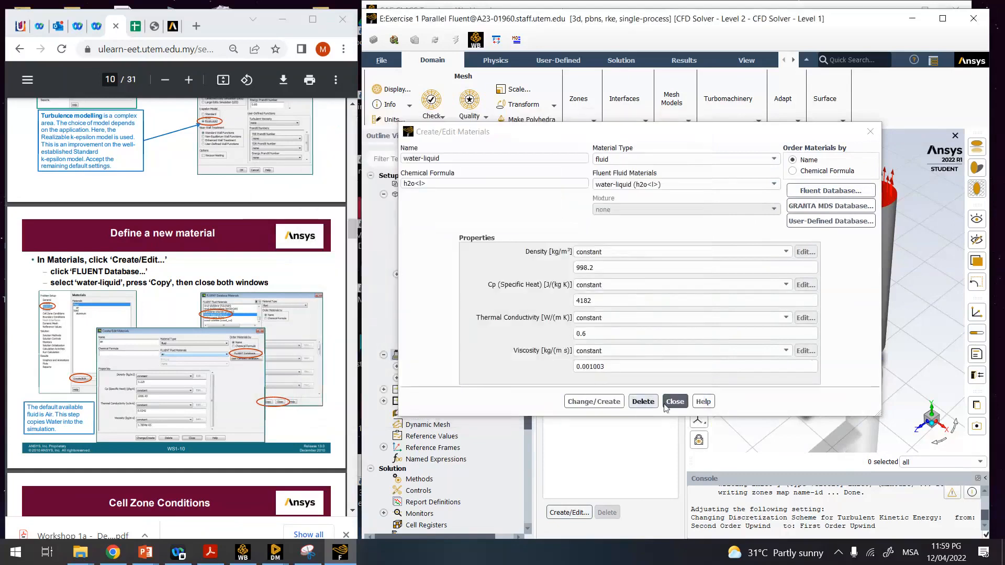
click(675, 401)
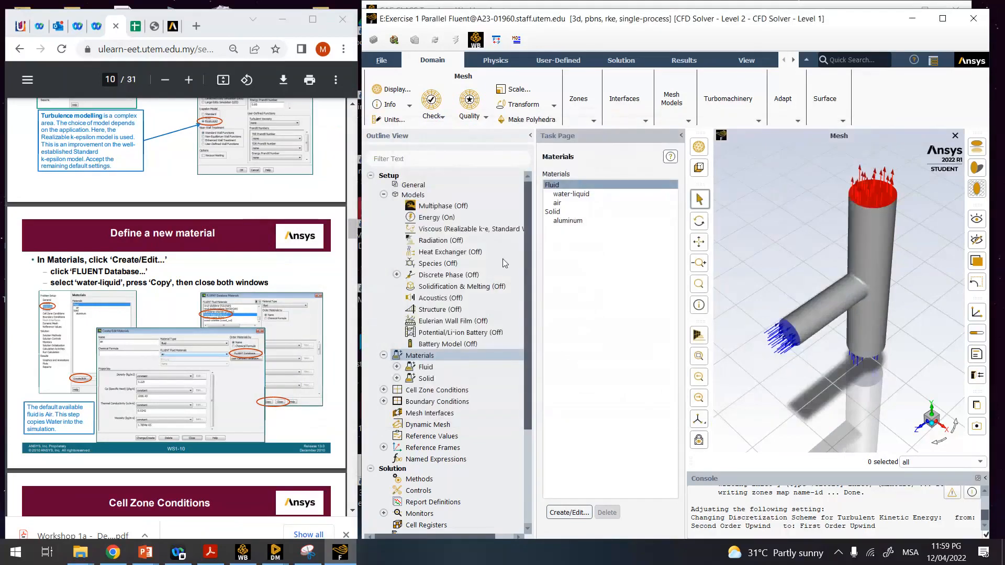
click(569, 194)
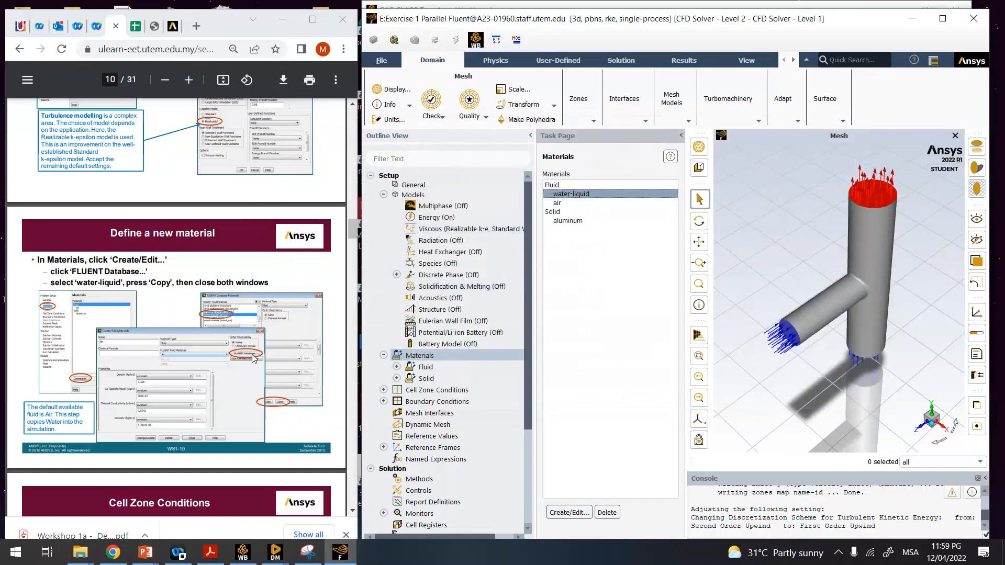
- Following the Cell Zone Conditions slide, open the cell zone named solid for editing and rename it fluid
scroll(252, 359, down, 5)
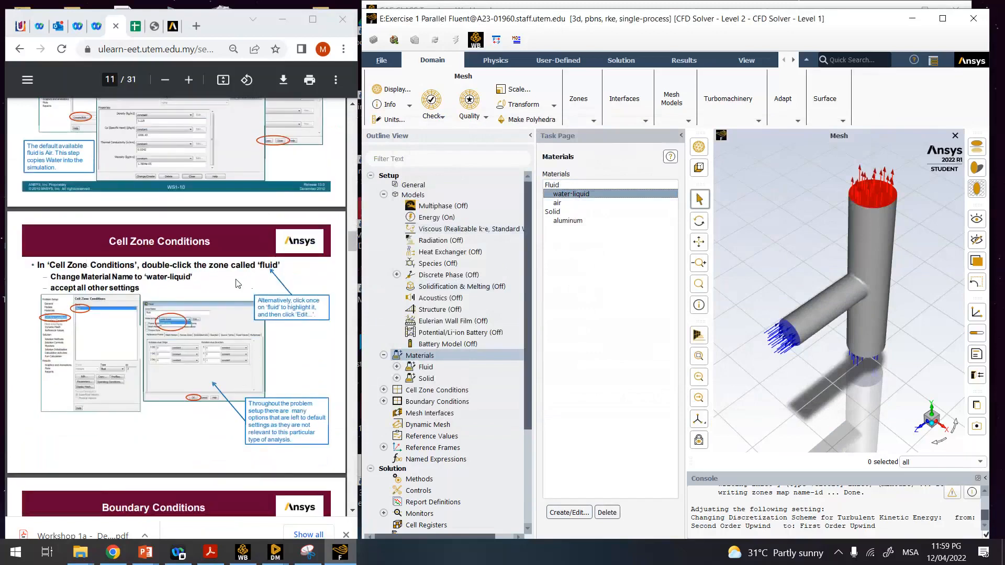
click(383, 195)
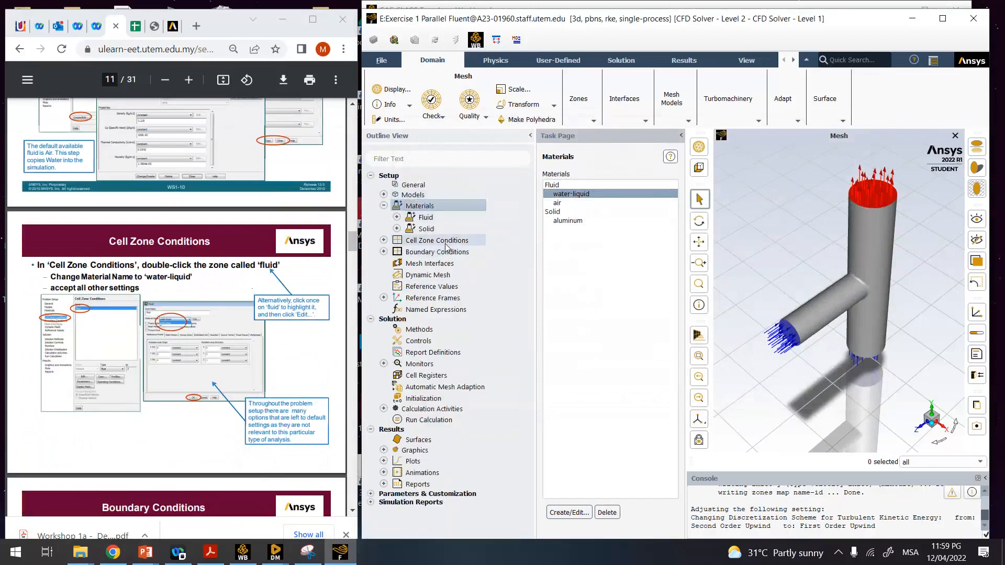
double_click(437, 241)
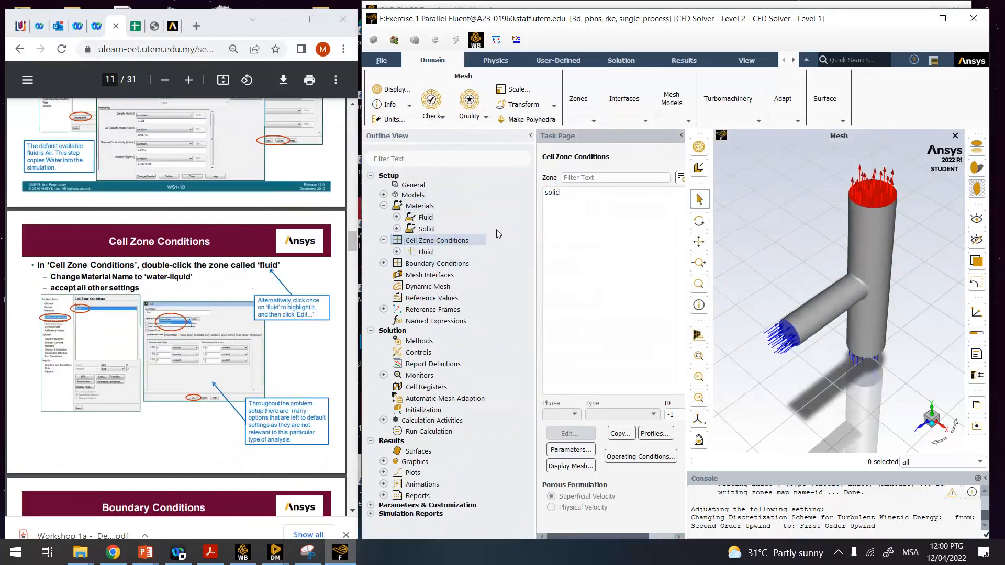
click(557, 193)
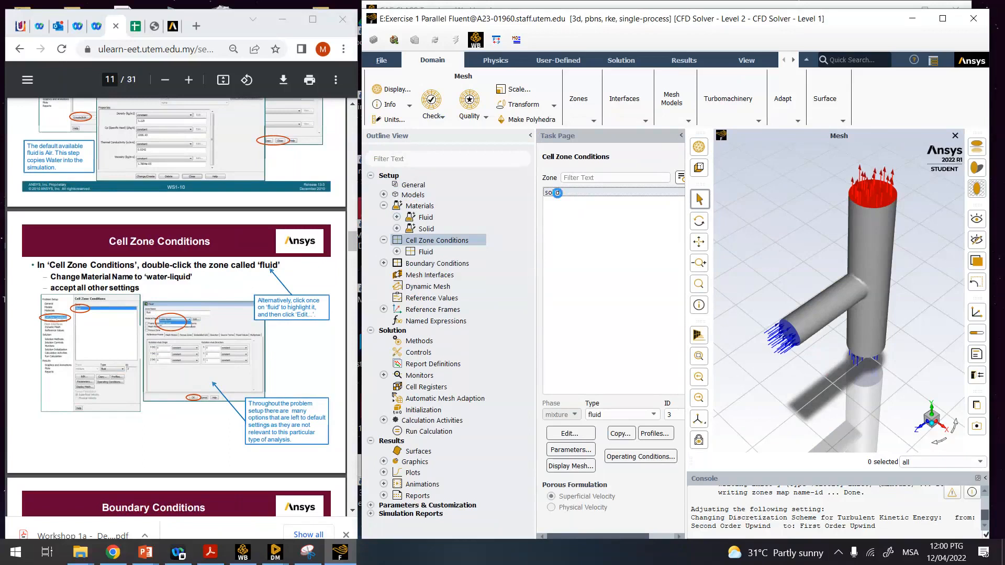
double_click(557, 192)
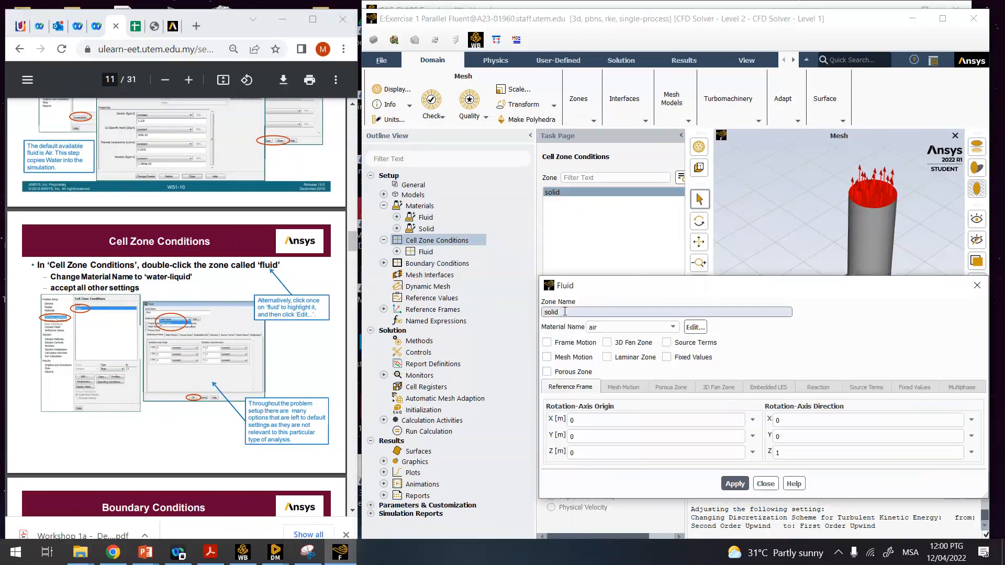
double_click(547, 313)
text(fluid)
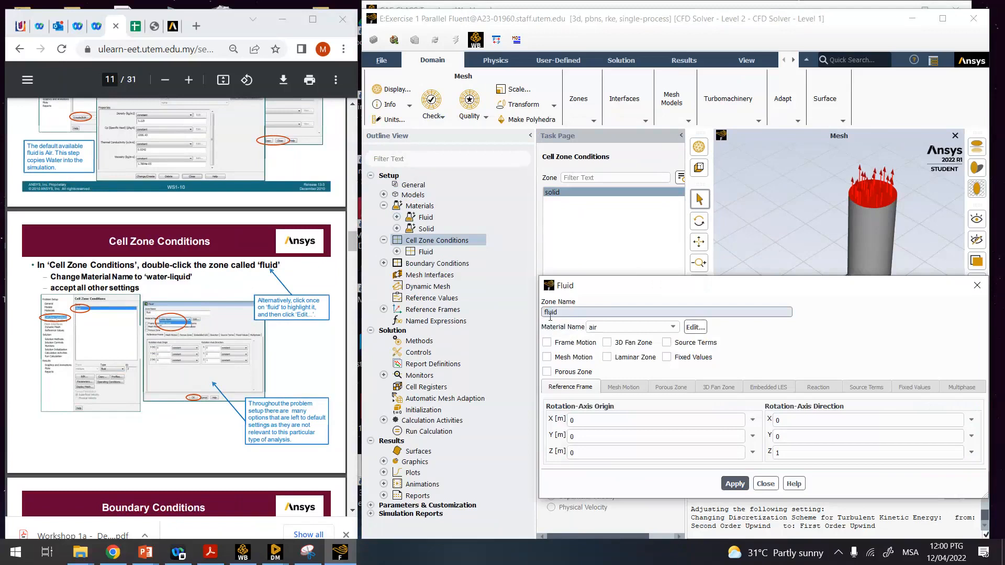
- Assign water-liquid as the fluid zone's material, keep its other settings, apply the change and close the zone dialog
click(608, 329)
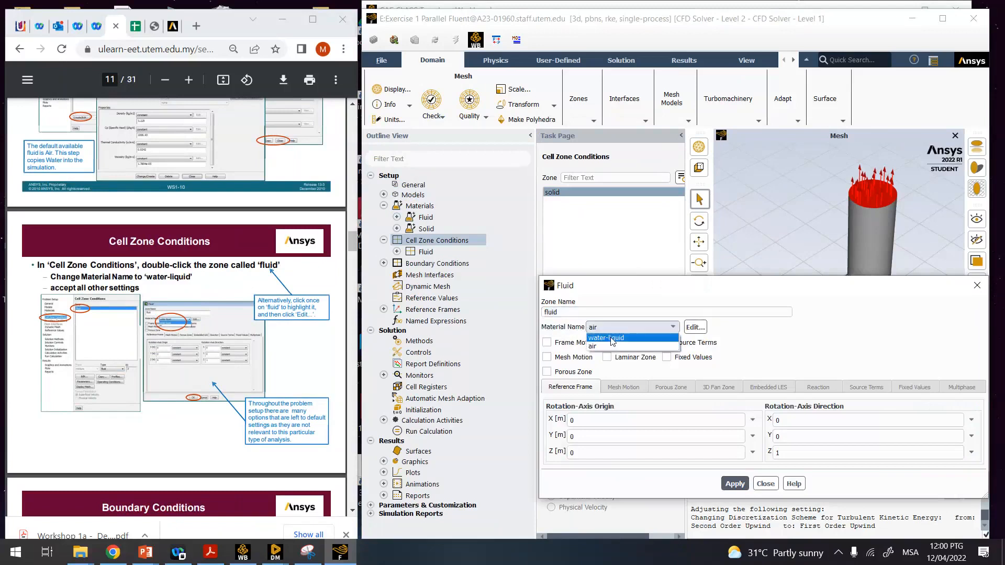
click(611, 338)
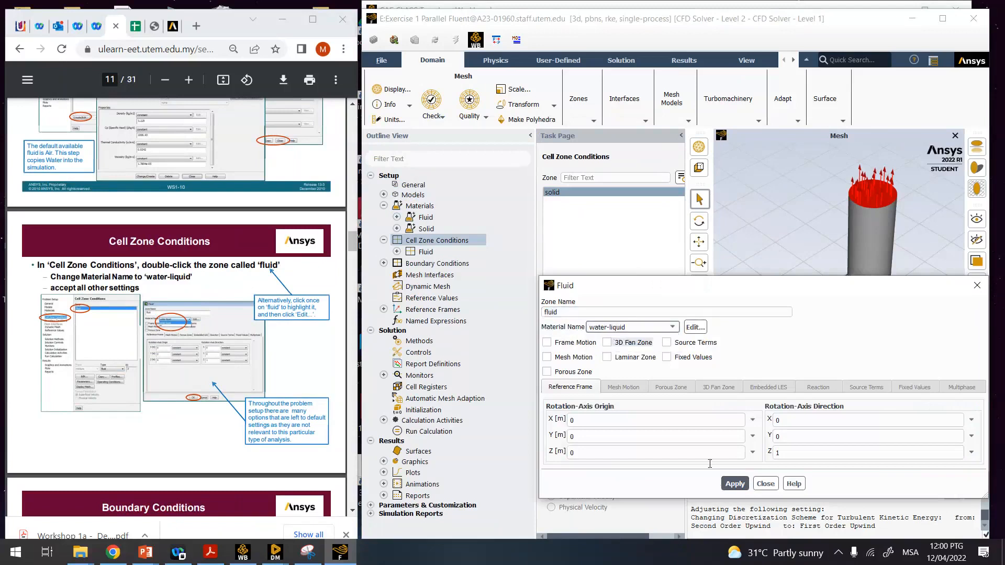
click(723, 482)
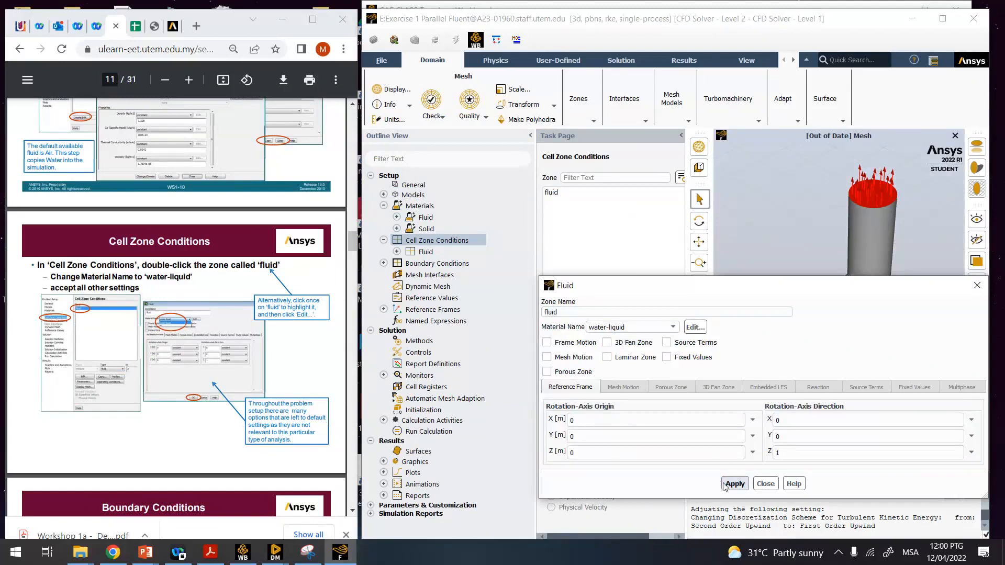
drag(749, 293, 599, 300)
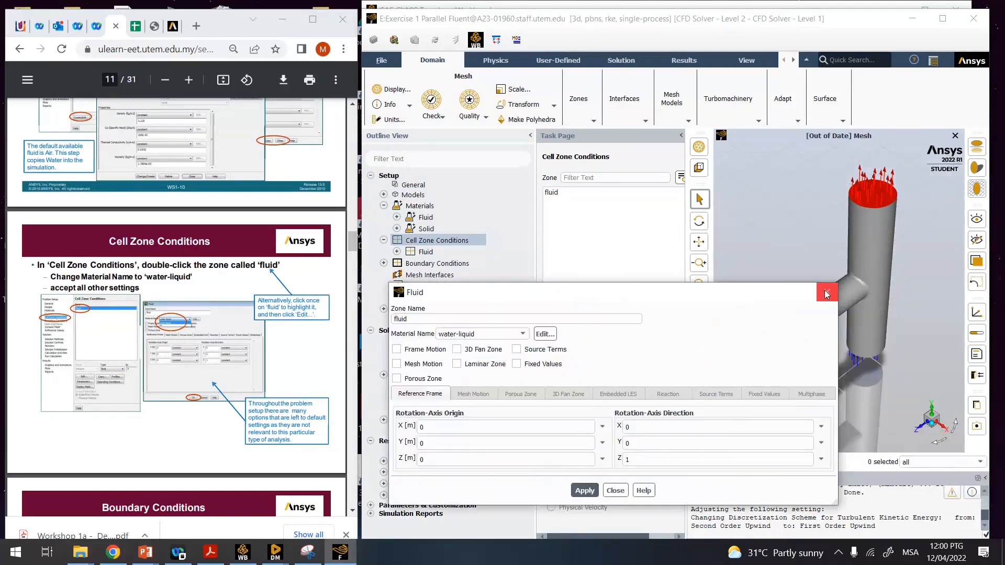
click(826, 295)
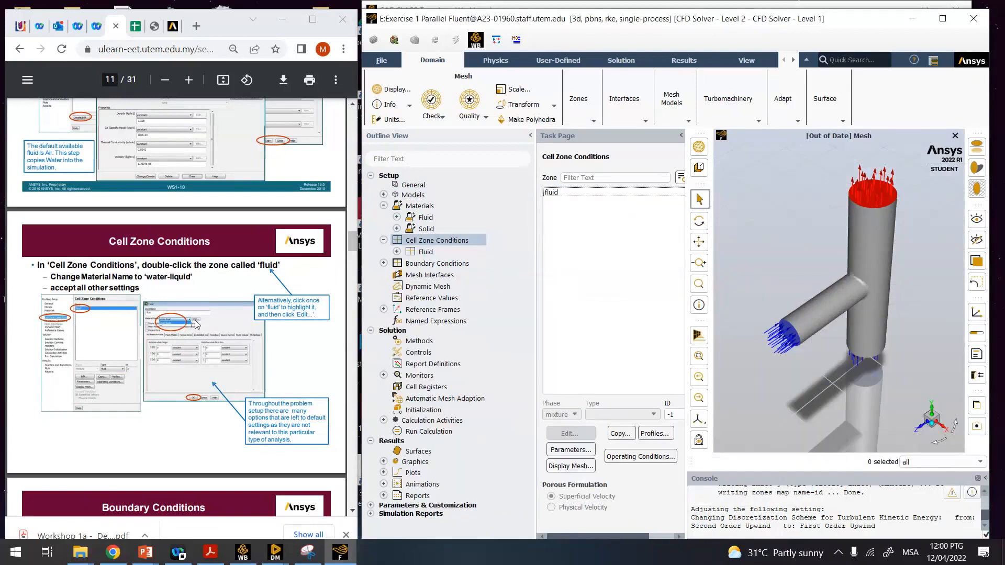
- Following the Boundary Conditions slide, list the inlet boundaries and open inlet-y for editing
scroll(198, 323, down, 1)
scroll(198, 323, down, 1)
scroll(197, 322, down, 3)
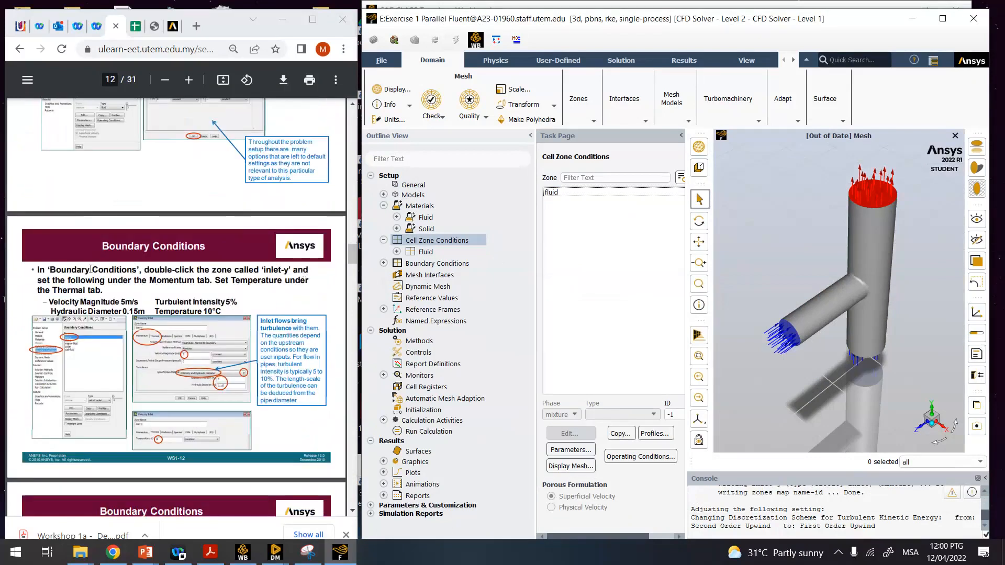
click(384, 205)
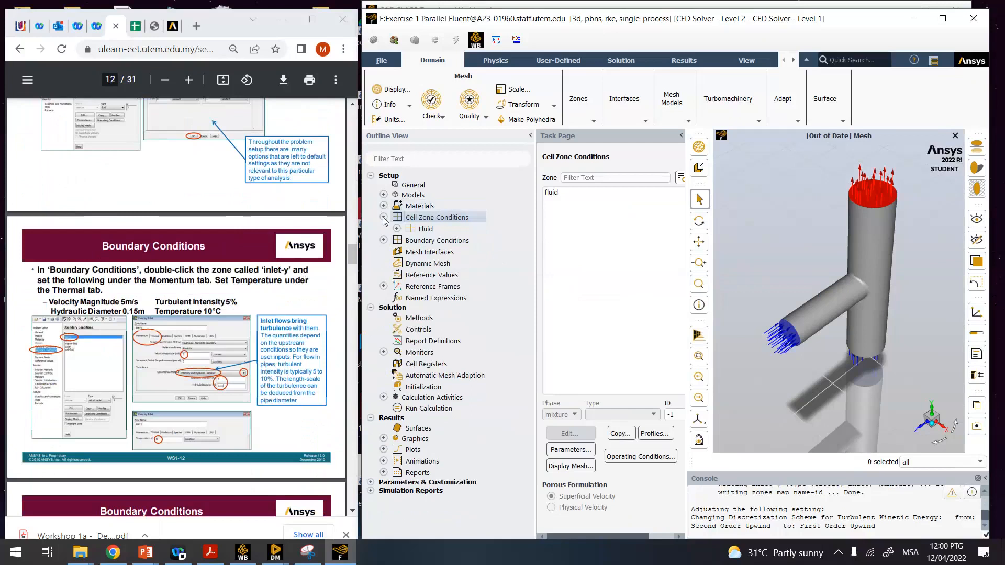
click(383, 217)
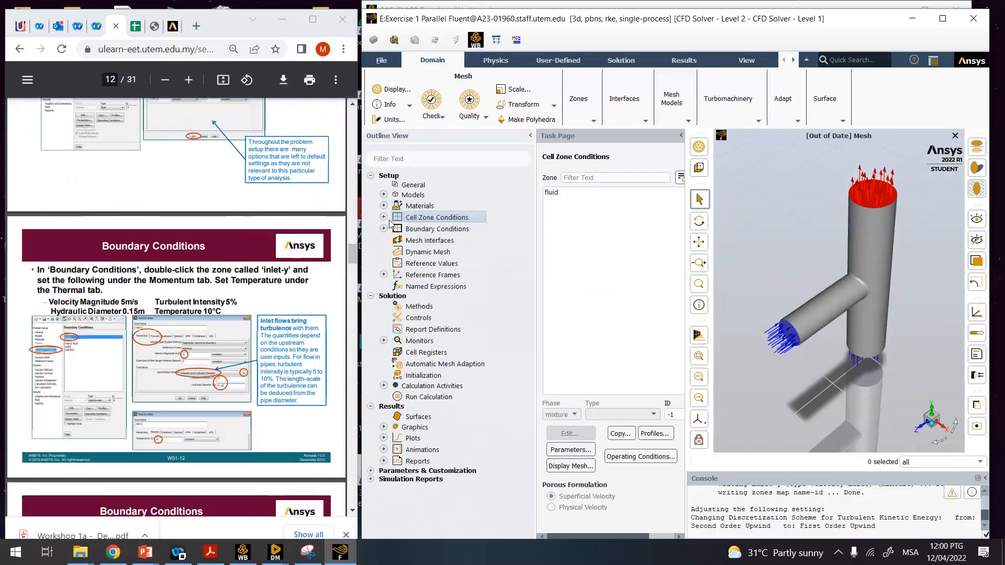
double_click(428, 230)
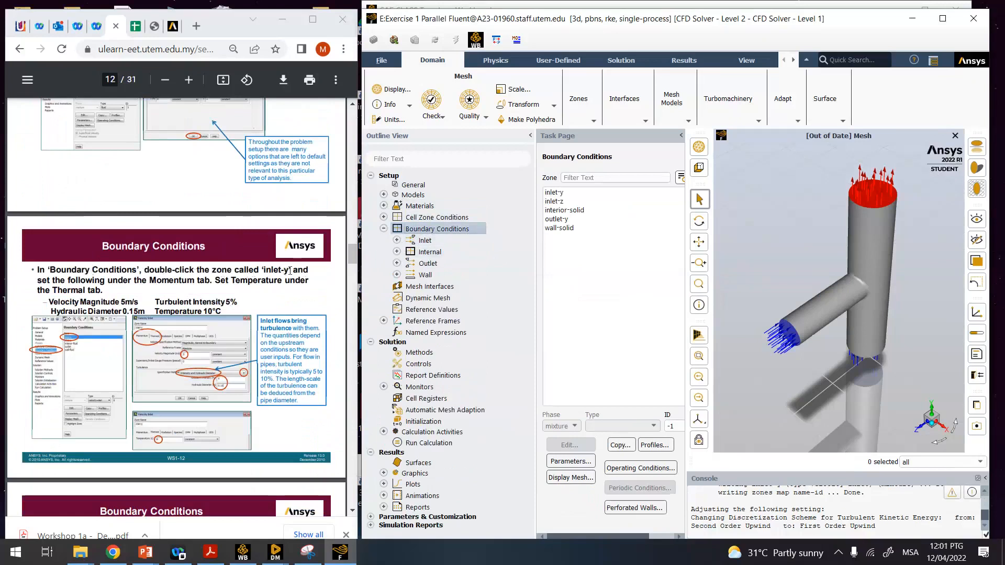
click(397, 240)
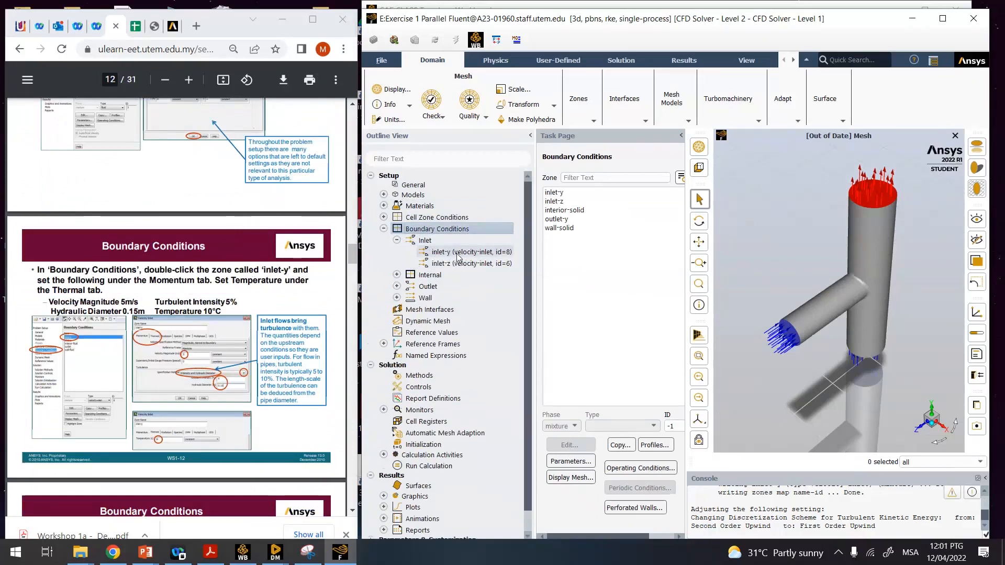
click(459, 257)
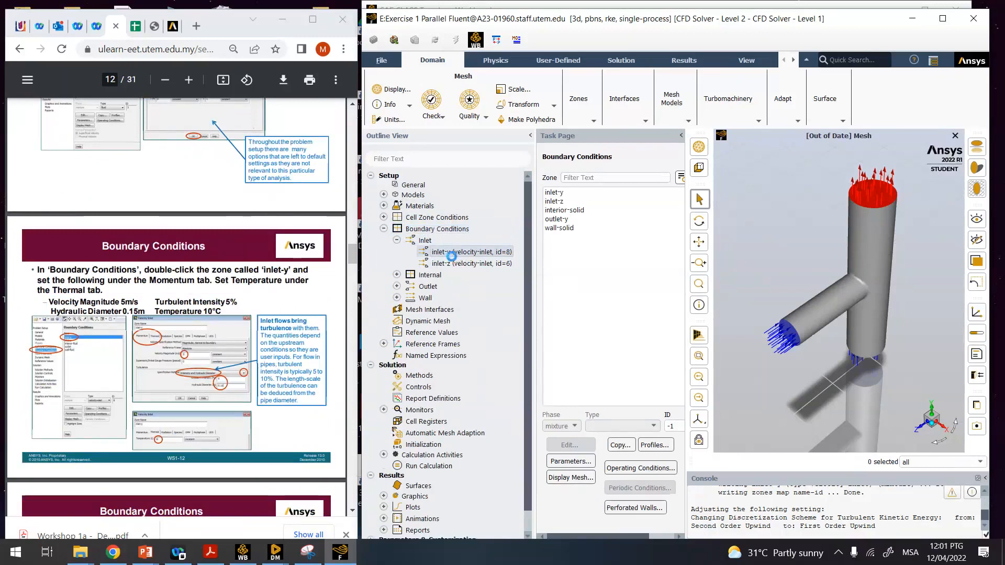
double_click(444, 256)
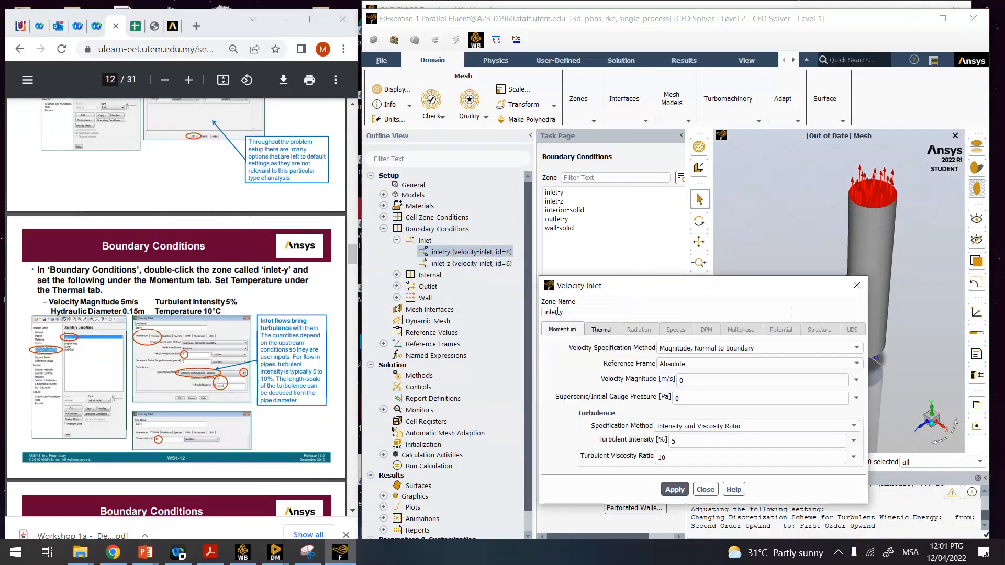
- Look over inlet-y's thermal settings, return to its momentum settings and set the velocity magnitude to 5 m/s
click(598, 330)
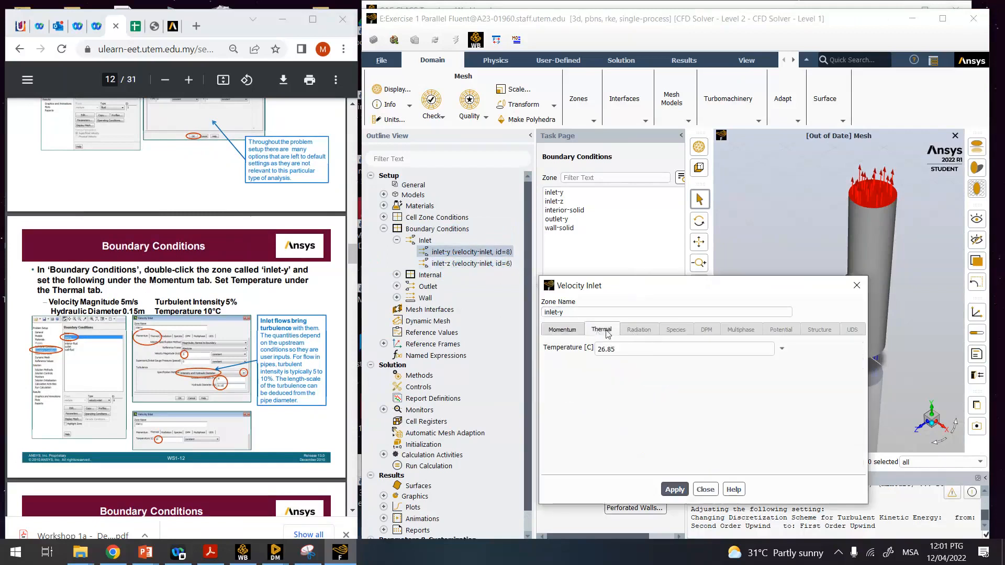
click(575, 331)
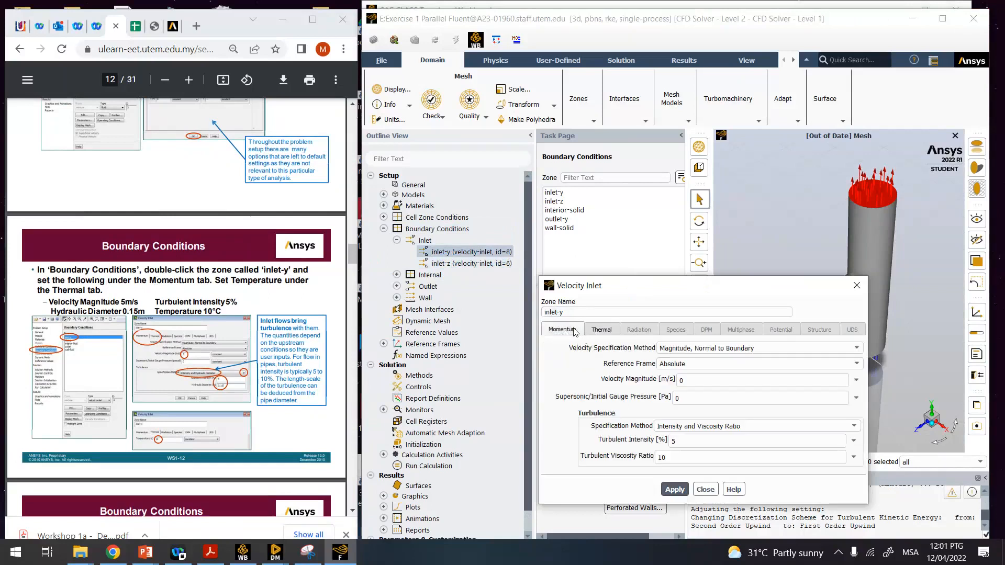
click(689, 379)
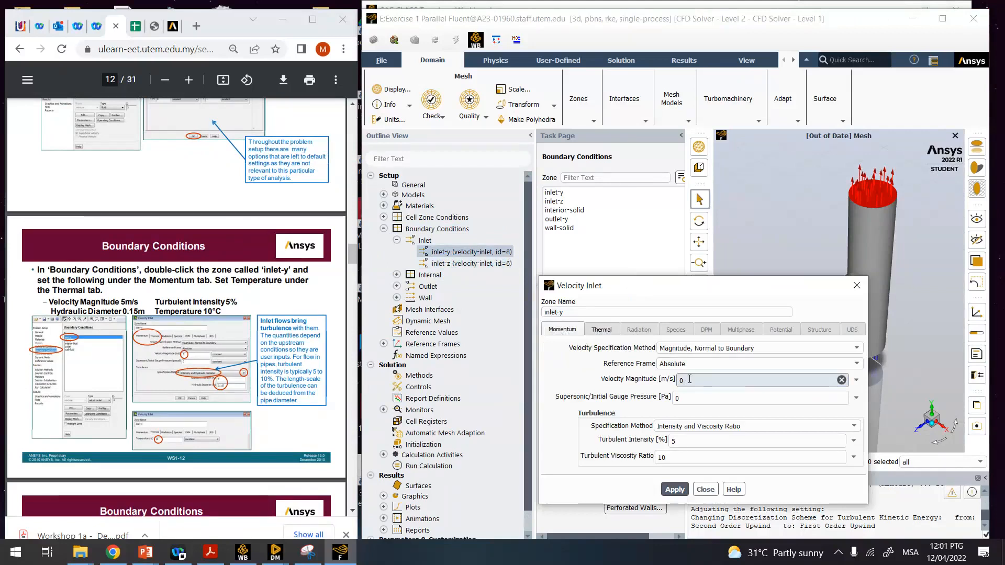
drag(682, 380, 673, 382)
text(5)
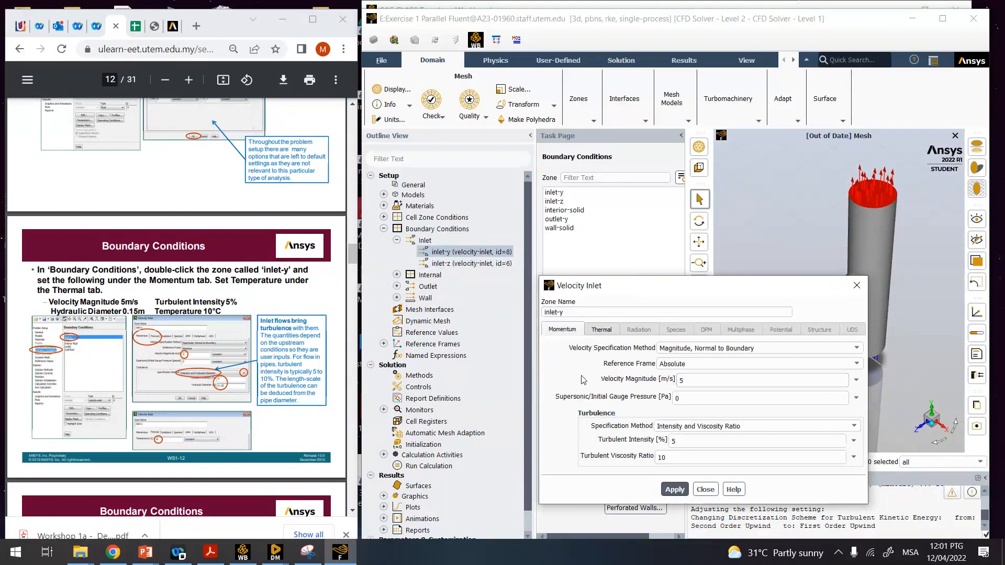
- Specify inlet-y's turbulence by Intensity and Hydraulic Diameter, keeping 5% intensity and setting the hydraulic diameter to 0.15 m
click(697, 428)
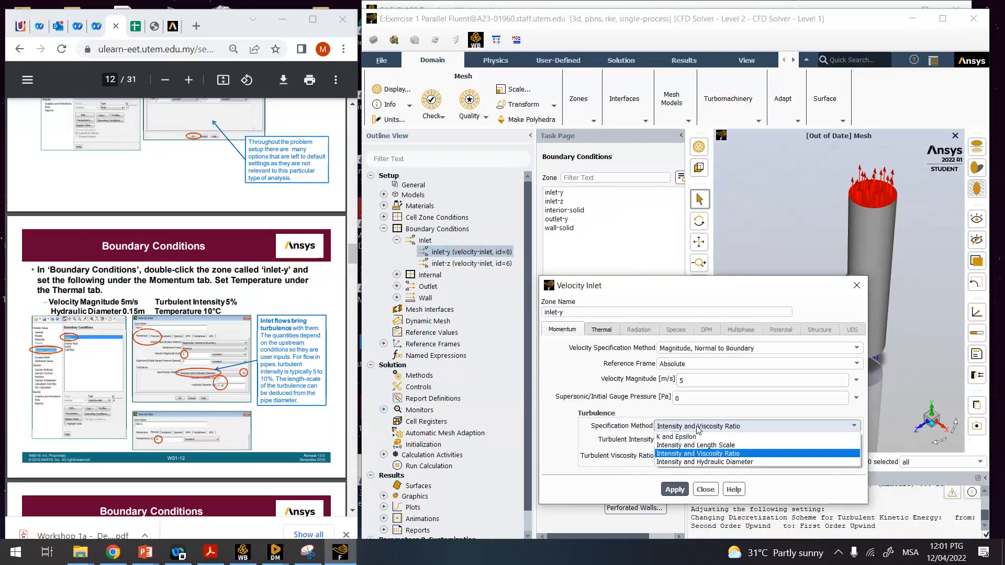
click(696, 462)
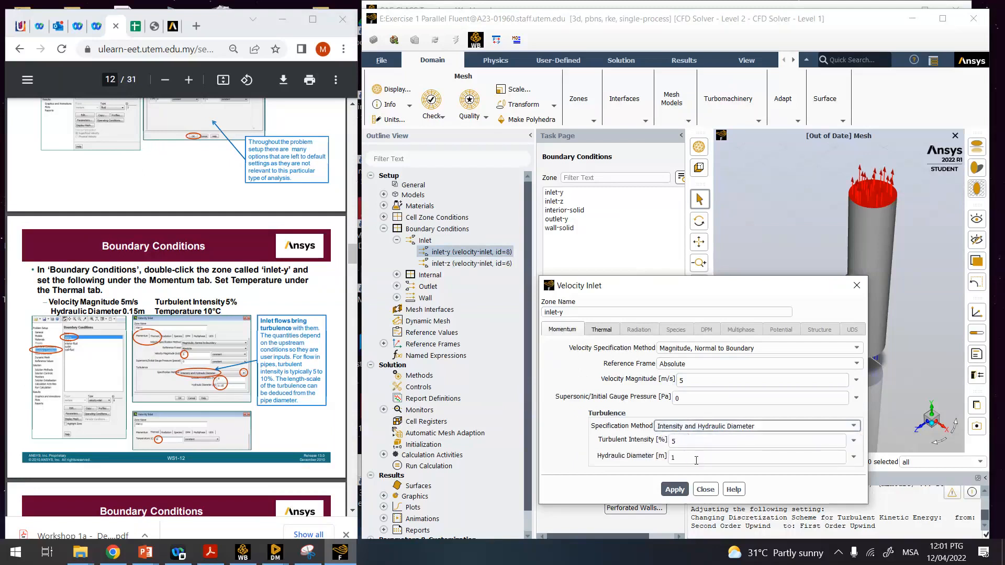
click(692, 440)
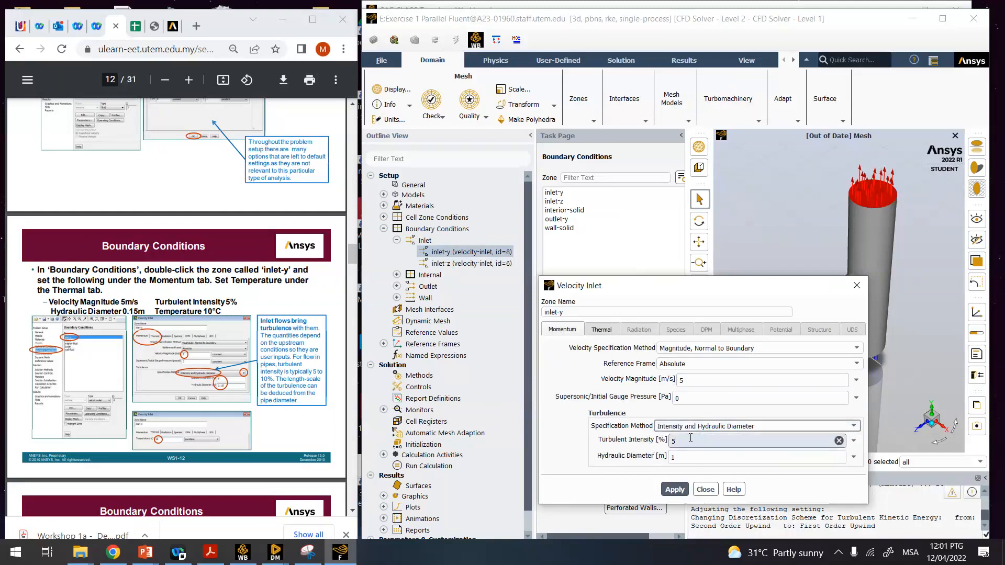
click(682, 458)
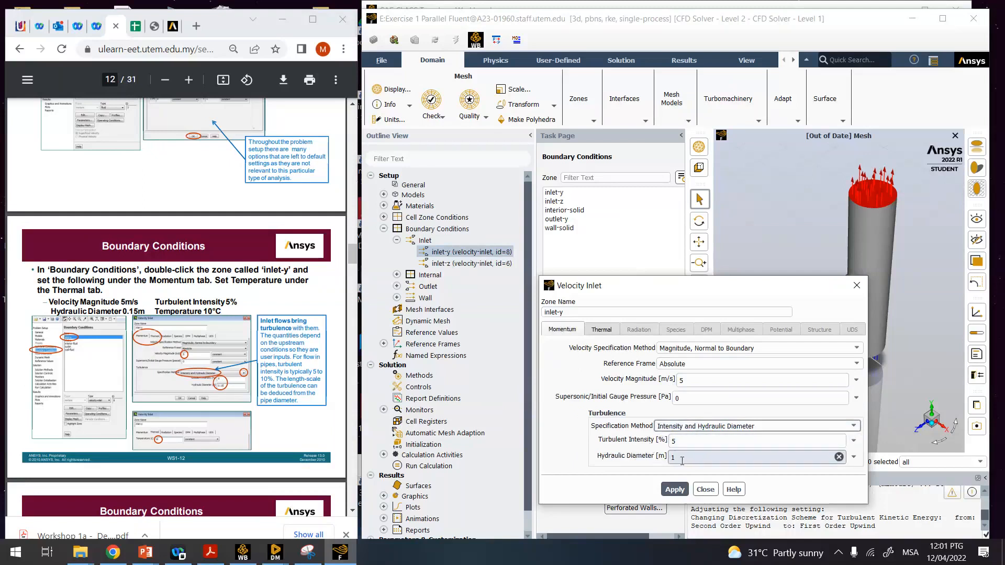
key(BackSpace)
text(0.15)
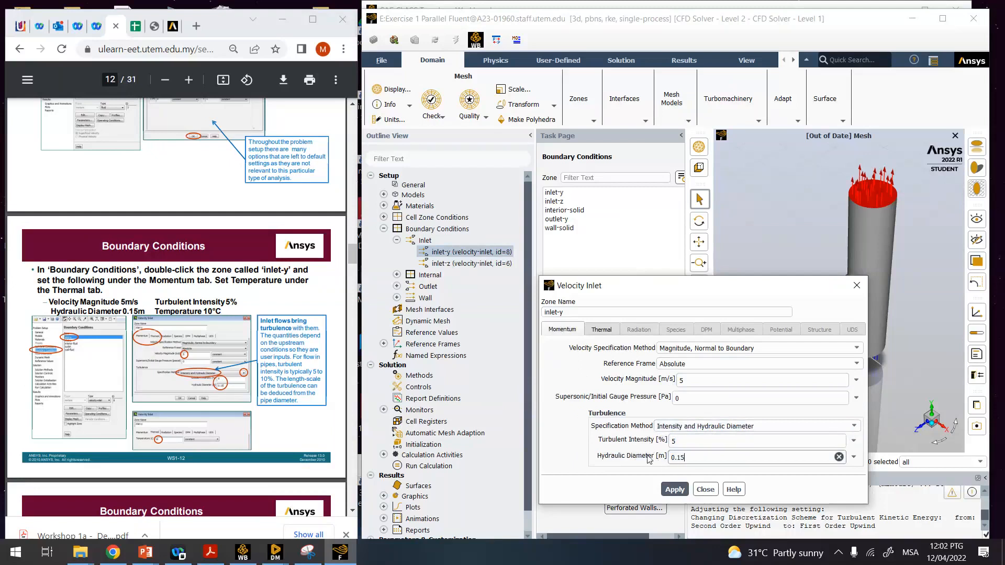
- Set inlet-y's temperature to 10 °C, apply the boundary settings and close the dialog
click(607, 330)
click(612, 349)
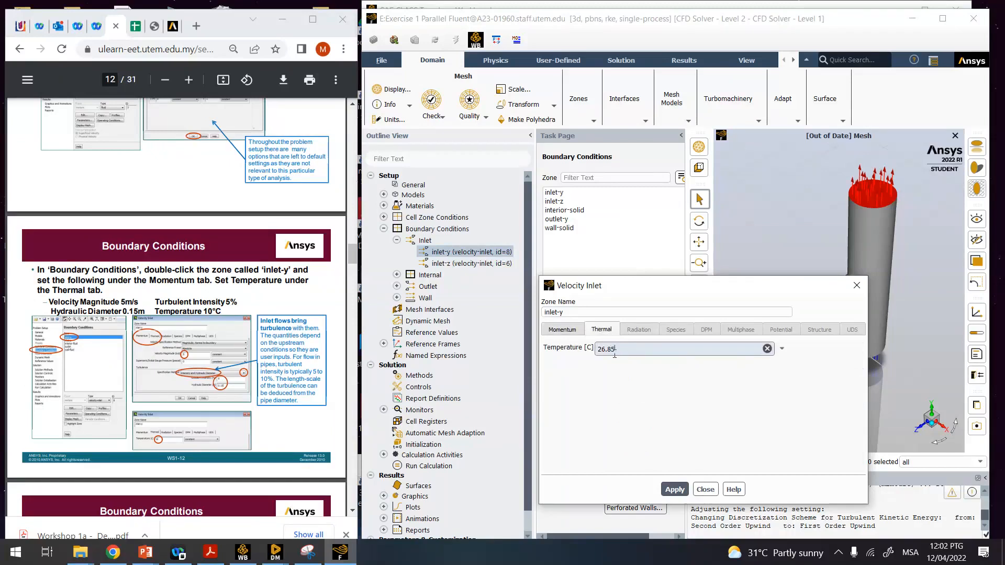
drag(622, 350, 571, 357)
text(10)
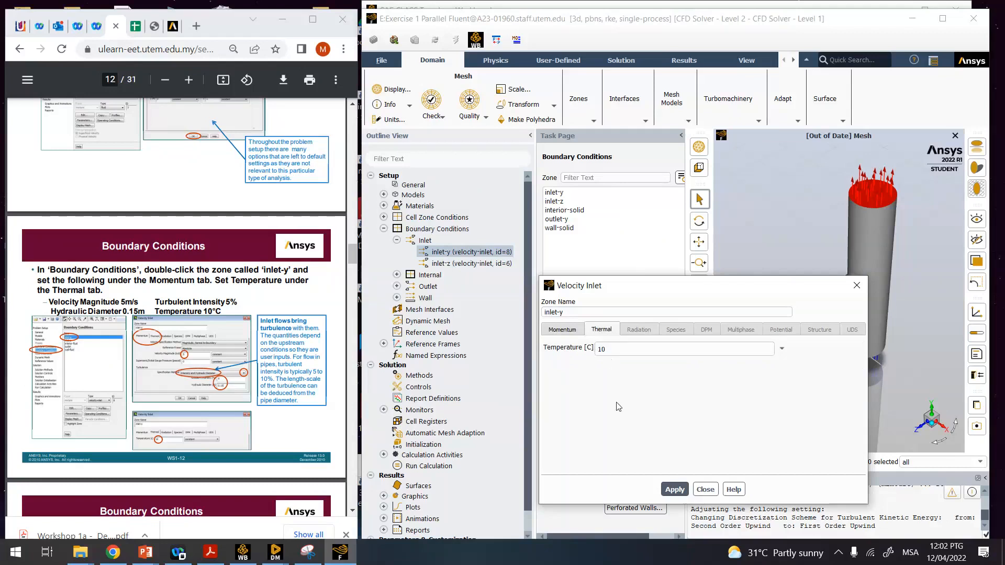
click(681, 490)
click(678, 491)
click(705, 489)
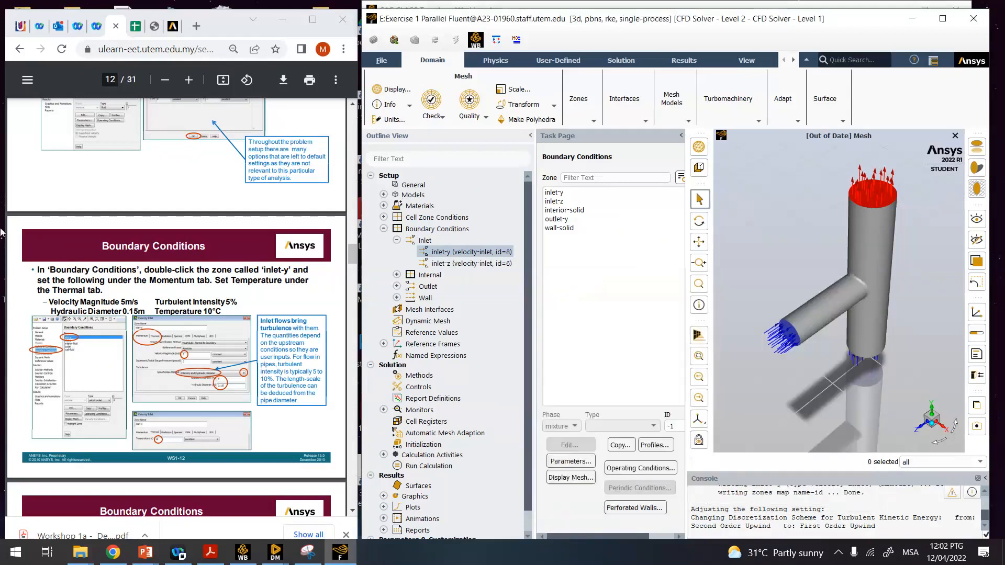
- Following the next Boundary Conditions slide, open inlet-z and set its velocity magnitude to 3 m/s
scroll(128, 348, down, 4)
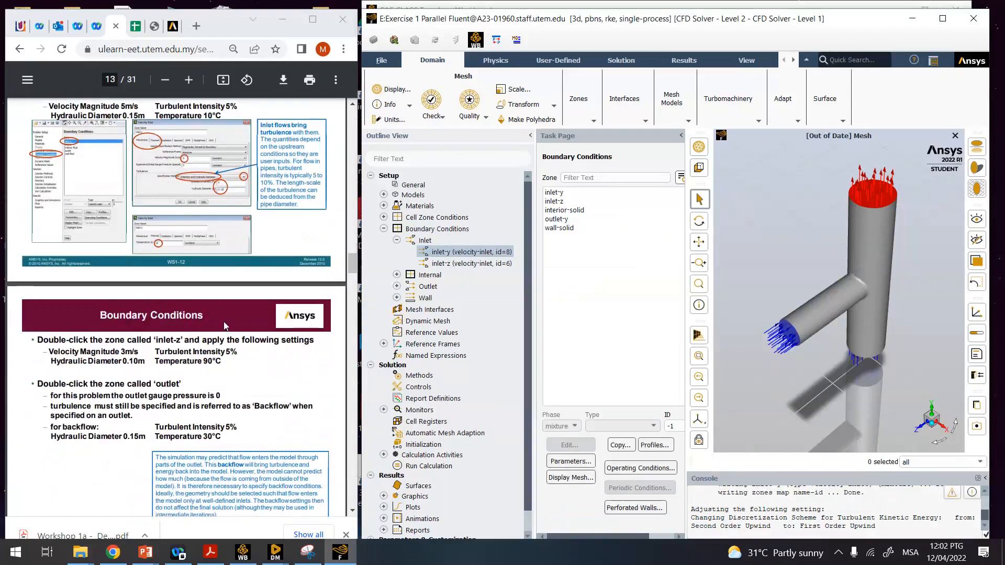
click(459, 264)
double_click(457, 265)
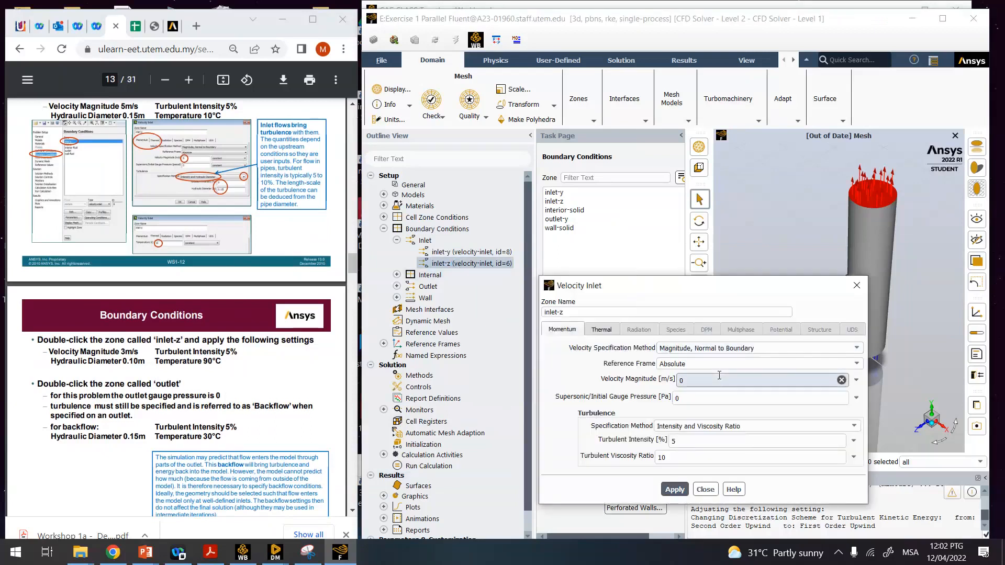
double_click(680, 380)
text(3)
click(683, 399)
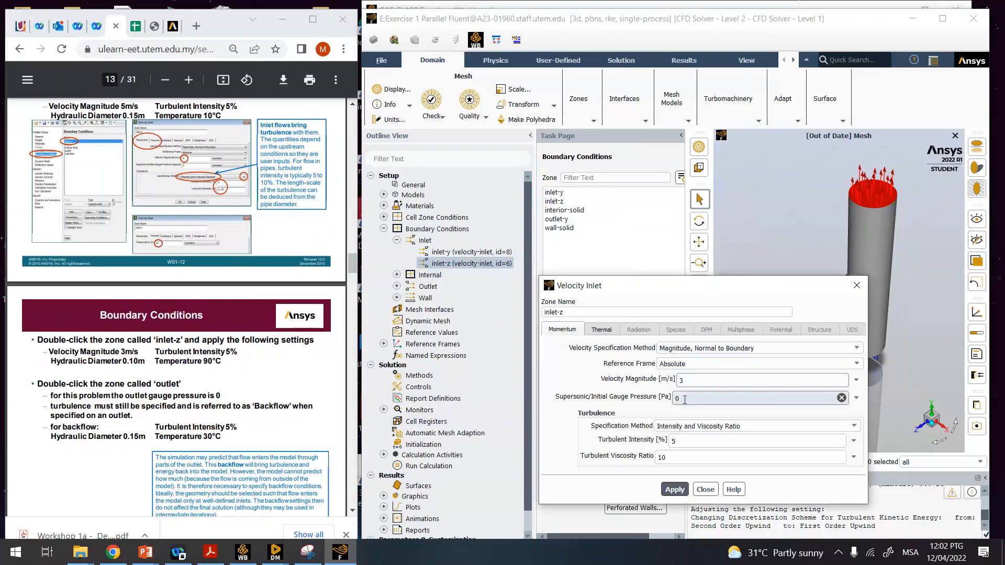
- Specify inlet-z's turbulence by Intensity and Hydraulic Diameter, with a hydraulic diameter of 0.1 m
click(690, 425)
click(691, 466)
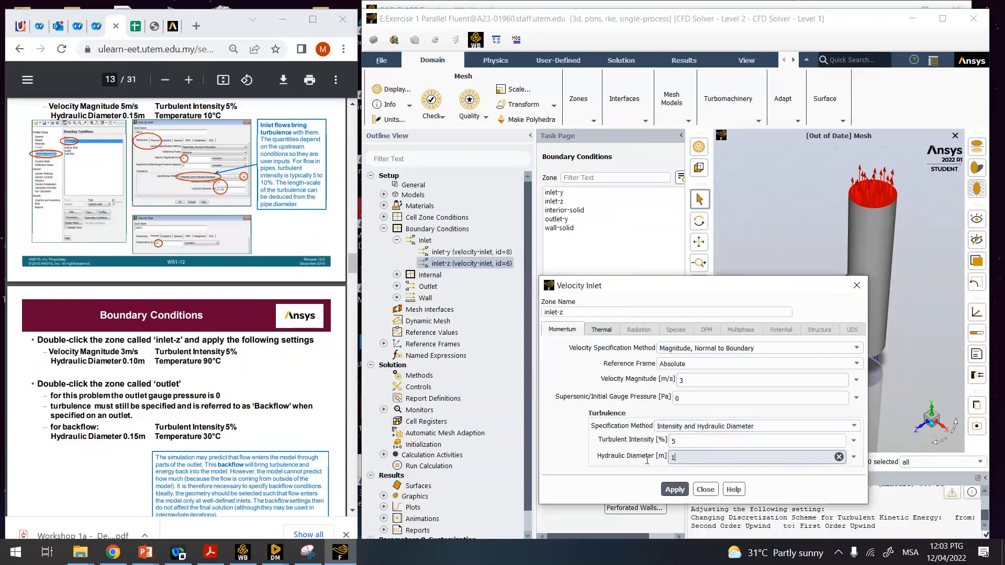
double_click(675, 457)
text(0.)
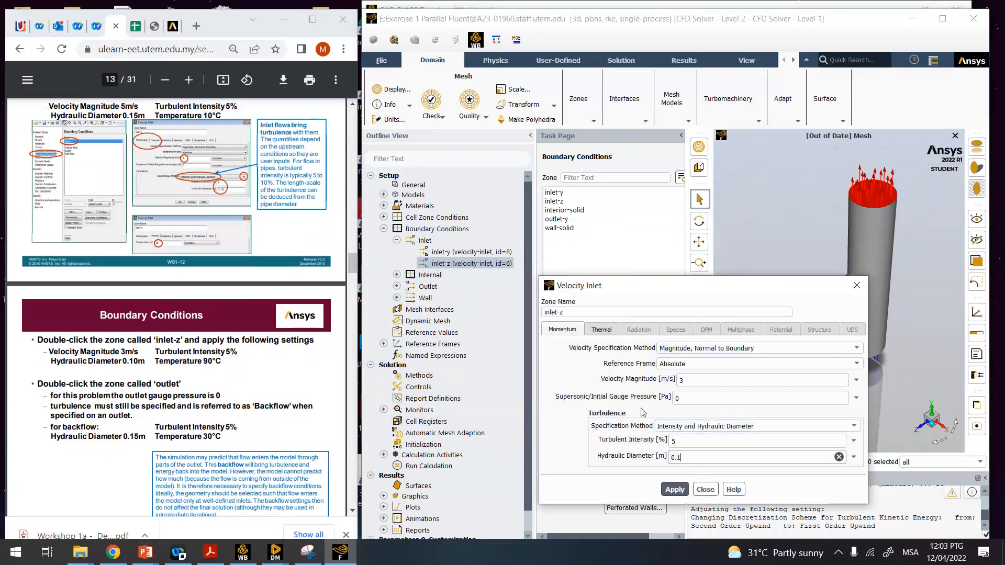
- Set inlet-z's temperature to 90 °C, apply the boundary settings and close the dialog
click(603, 331)
double_click(615, 349)
text(90)
click(674, 489)
click(705, 489)
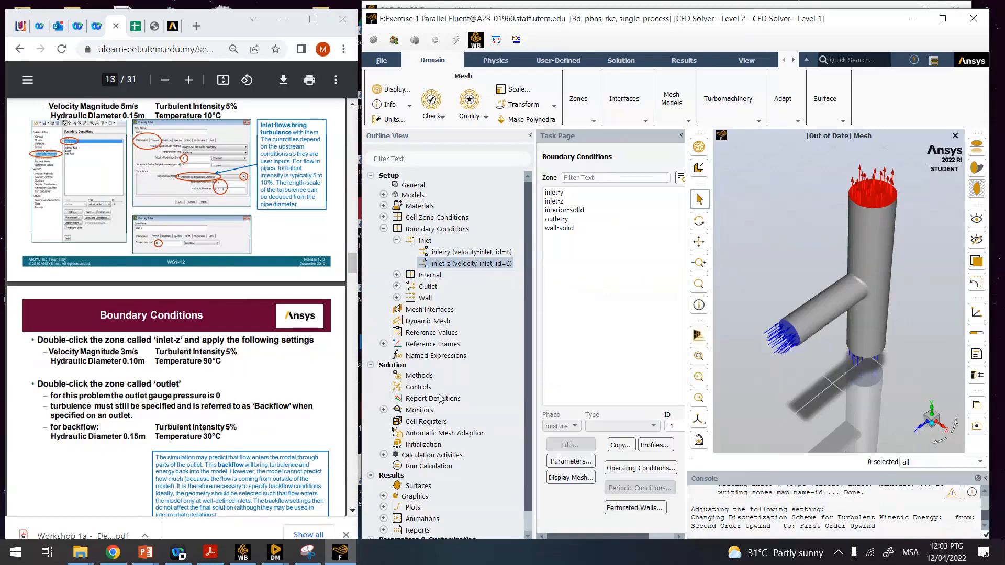
- Following the slide's outlet instructions, open the outlet-y pressure outlet and keep its gauge pressure at 0 Pa
drag(79, 385, 181, 385)
double_click(427, 286)
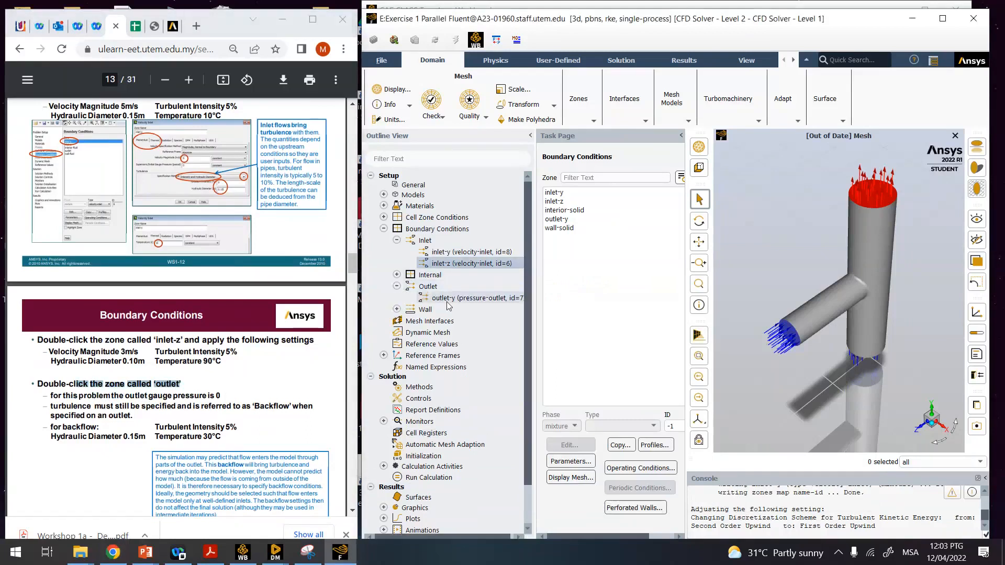
click(447, 299)
double_click(446, 302)
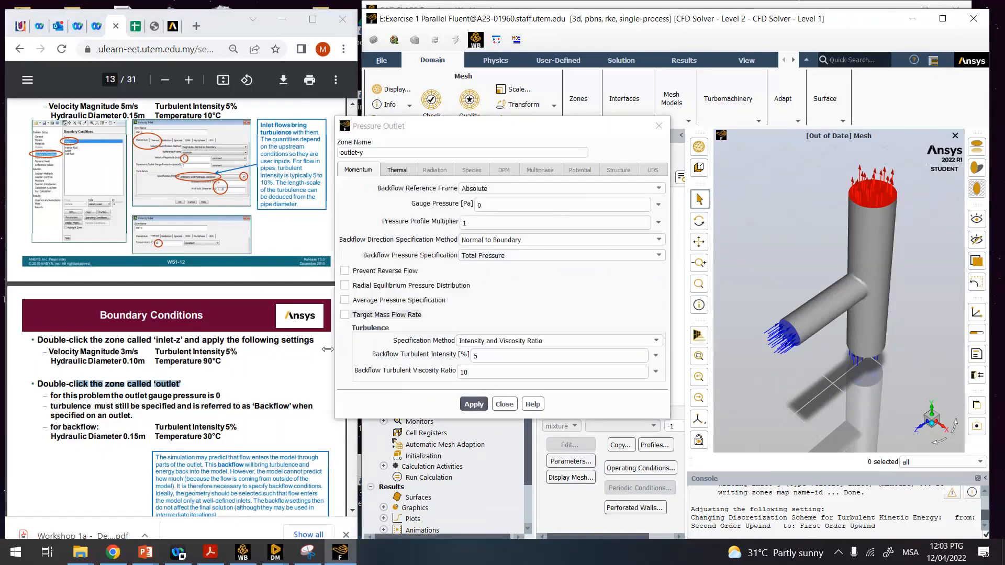
click(489, 210)
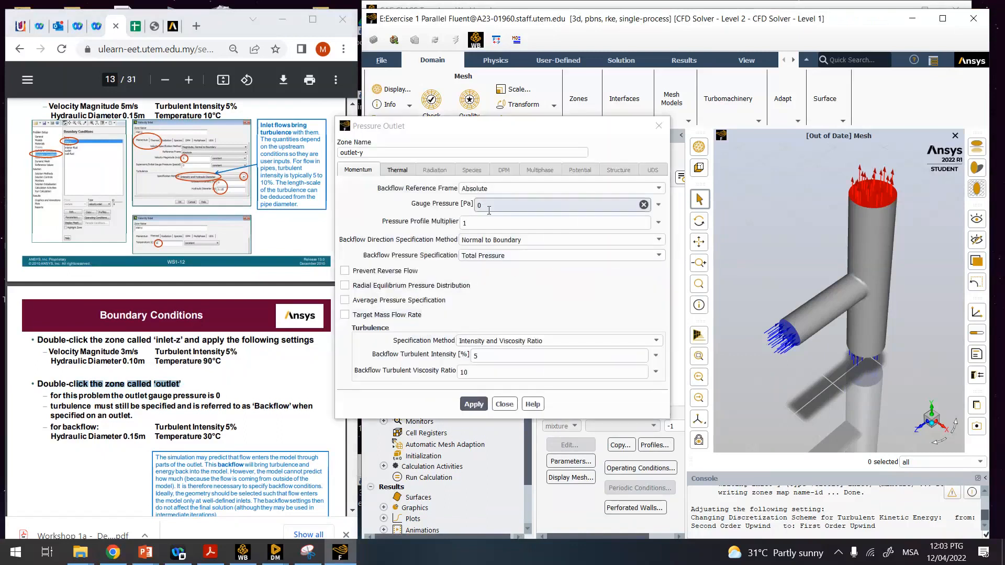
- Specify outlet-y's backflow turbulence by Intensity and Hydraulic Diameter, keeping 5% intensity and setting the hydraulic diameter to 0.15 m
click(489, 343)
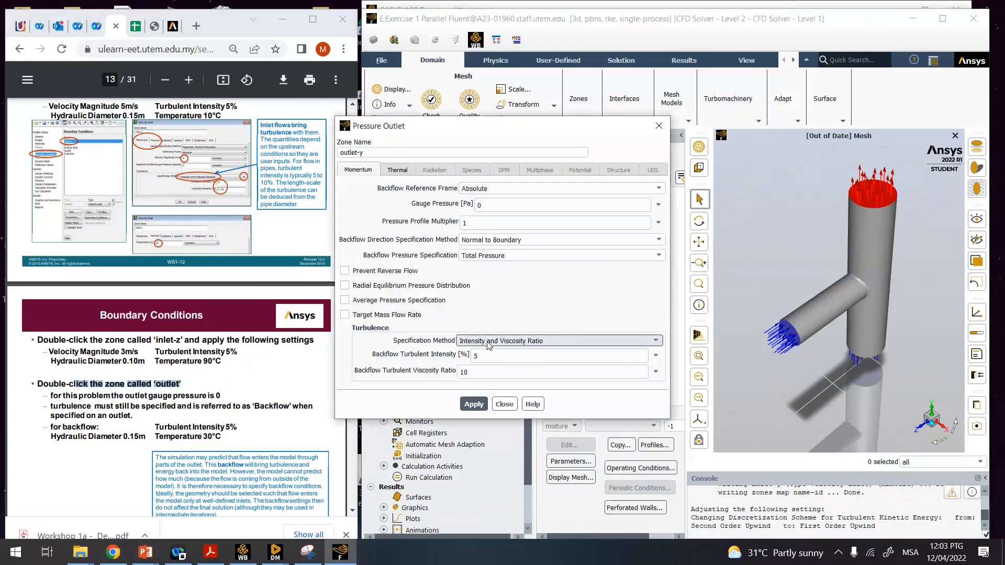
click(488, 345)
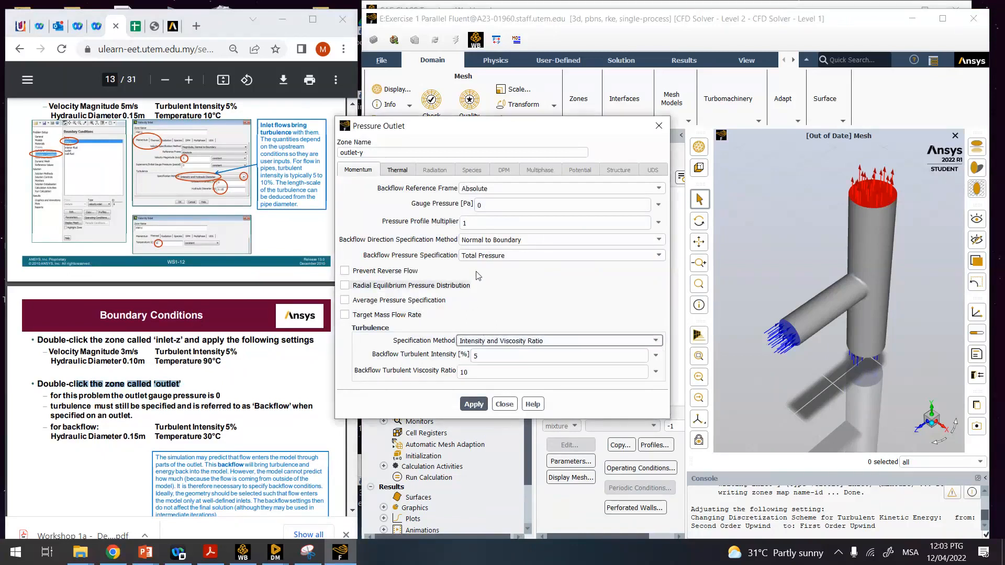
click(486, 256)
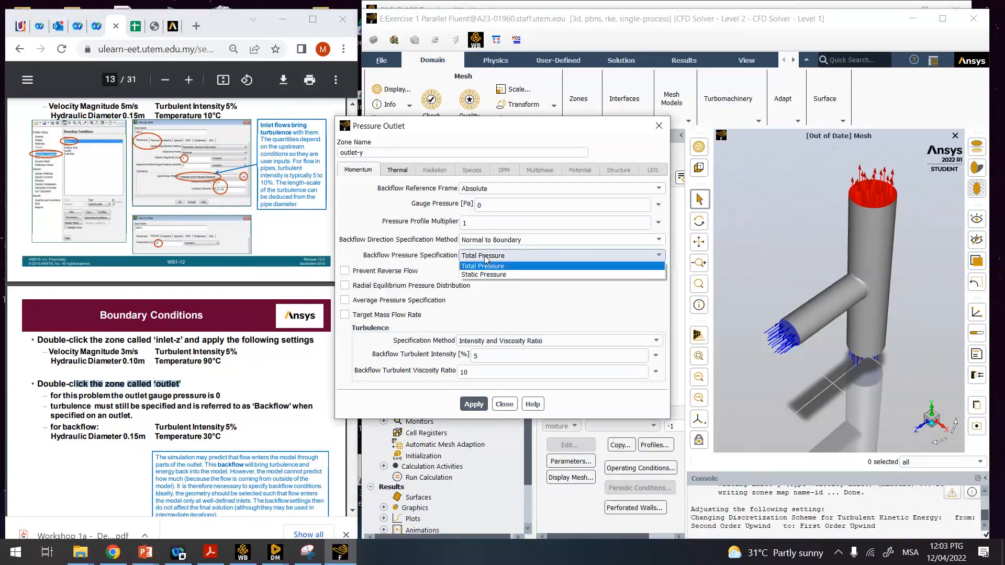
click(490, 305)
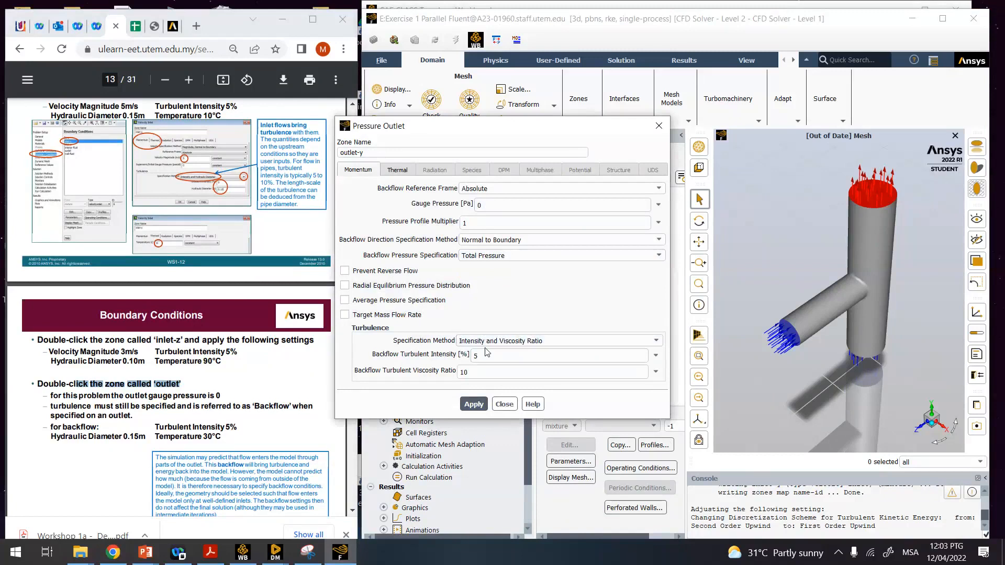
click(492, 341)
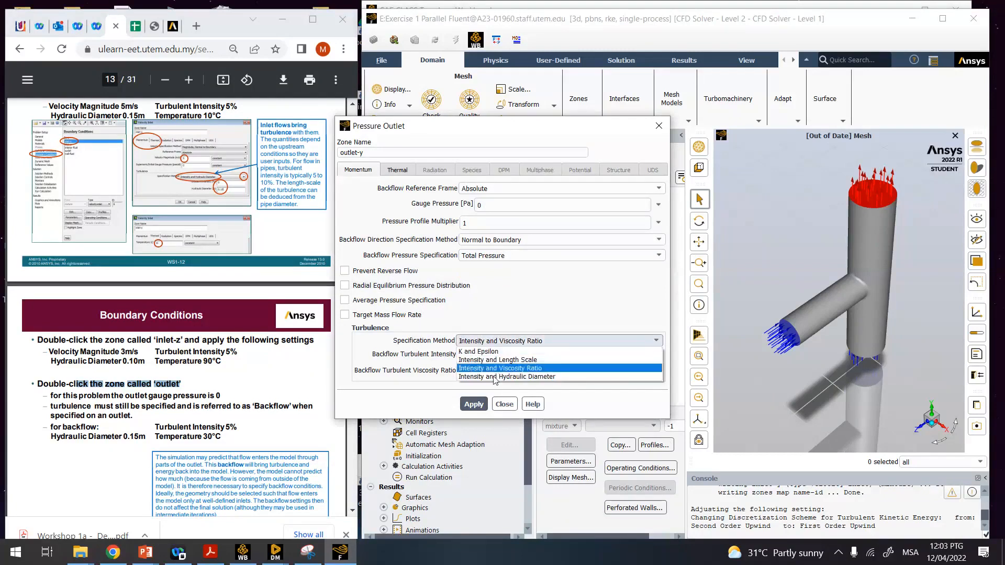
click(494, 368)
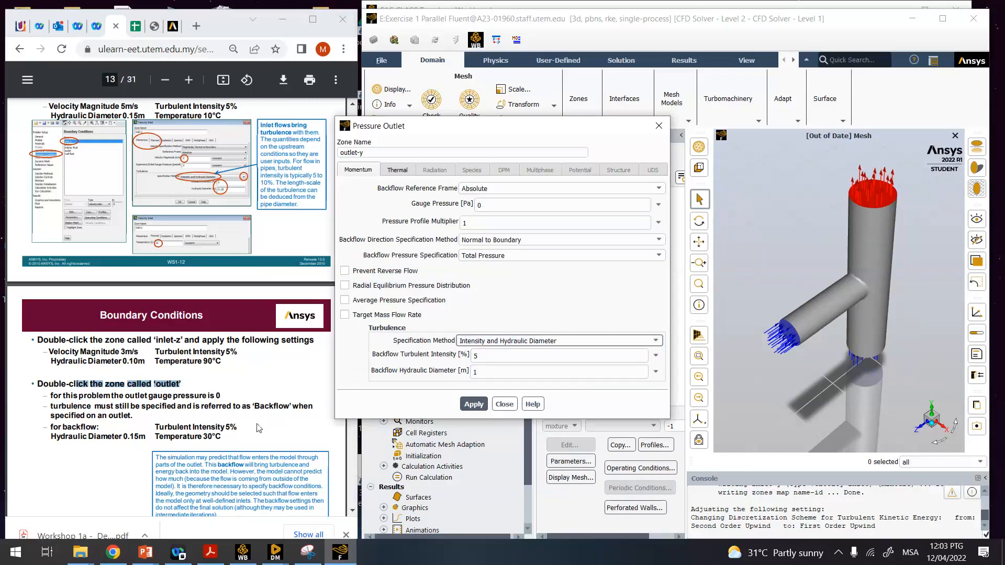
double_click(469, 375)
text(0.15)
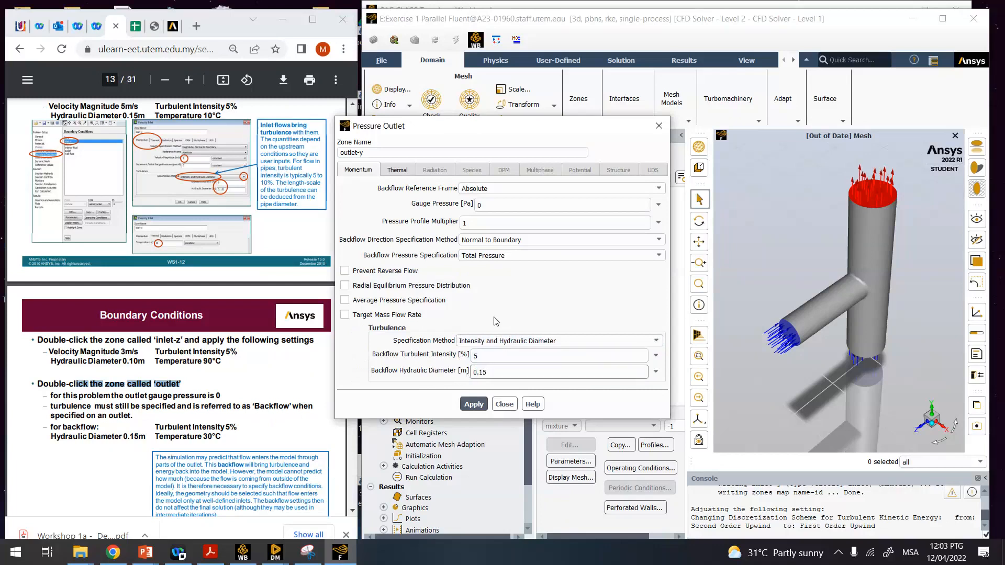
- Set outlet-y's backflow total temperature to 30 °C, apply the boundary settings and close the dialog
click(407, 170)
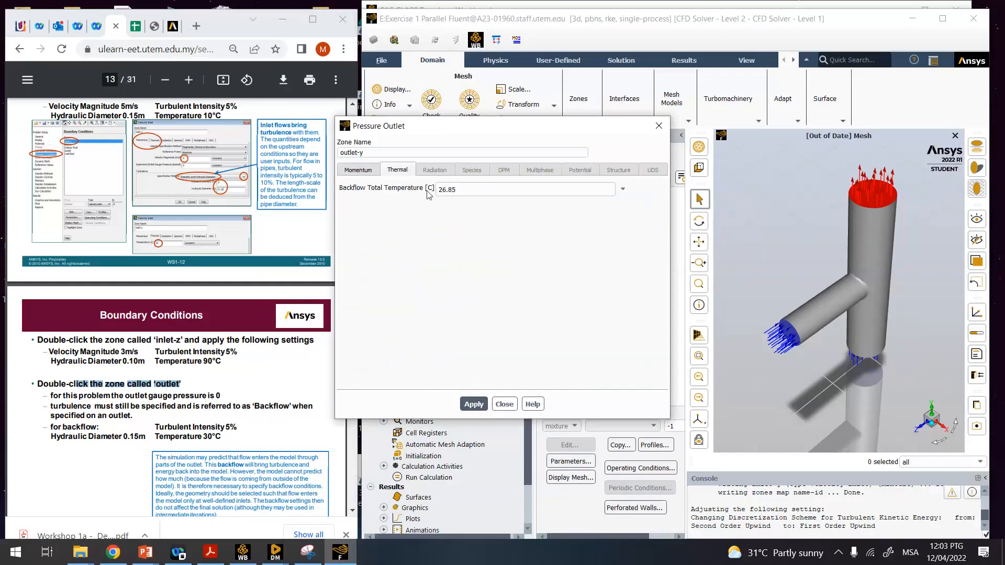
double_click(449, 190)
text(30)
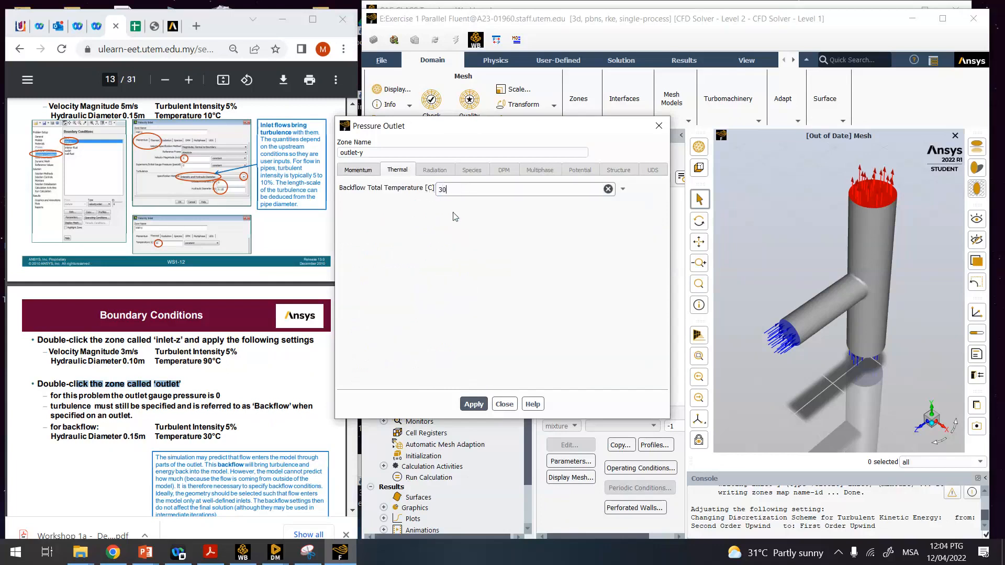
click(473, 403)
click(504, 404)
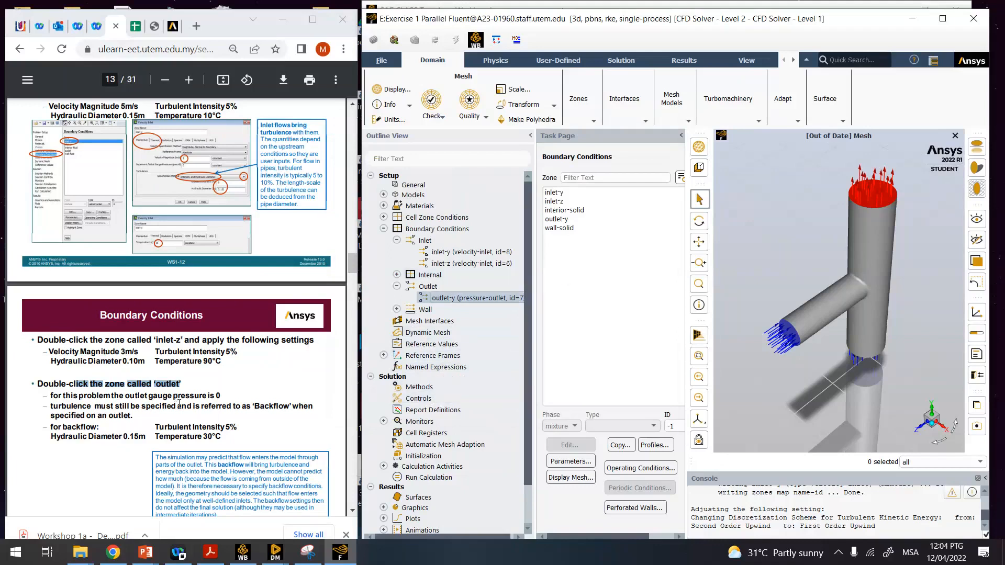
- Following the Second-order discretization slide, set Third-Order MUSCL in the solution methods for momentum, turbulent kinetic energy, turbulent dissipation rate and energy
scroll(188, 399, down, 5)
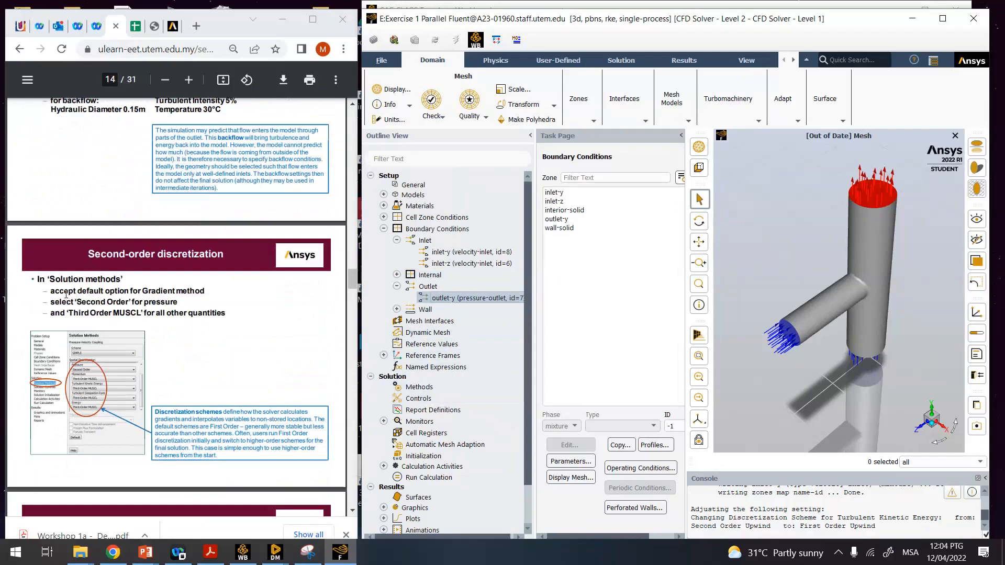
click(411, 389)
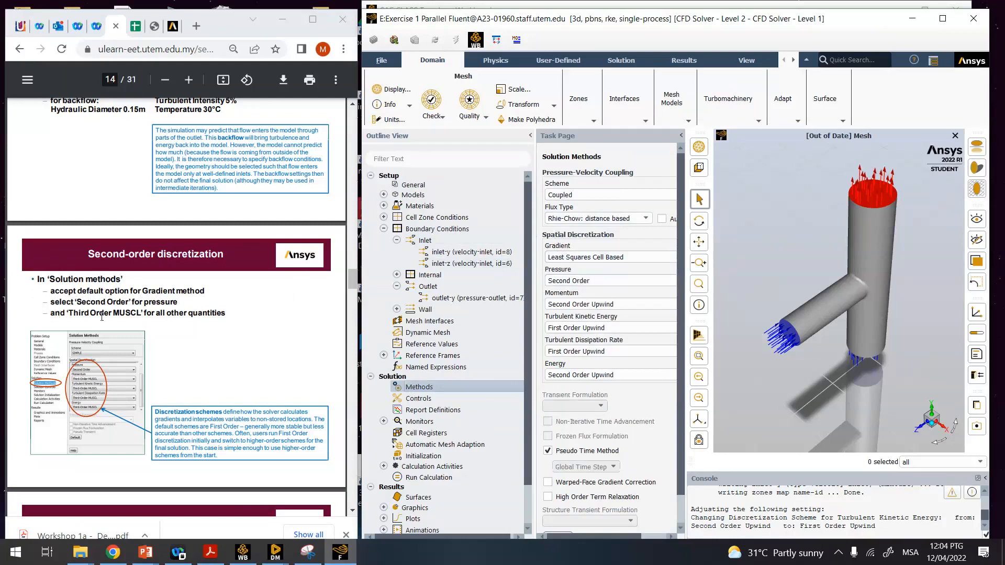
click(582, 306)
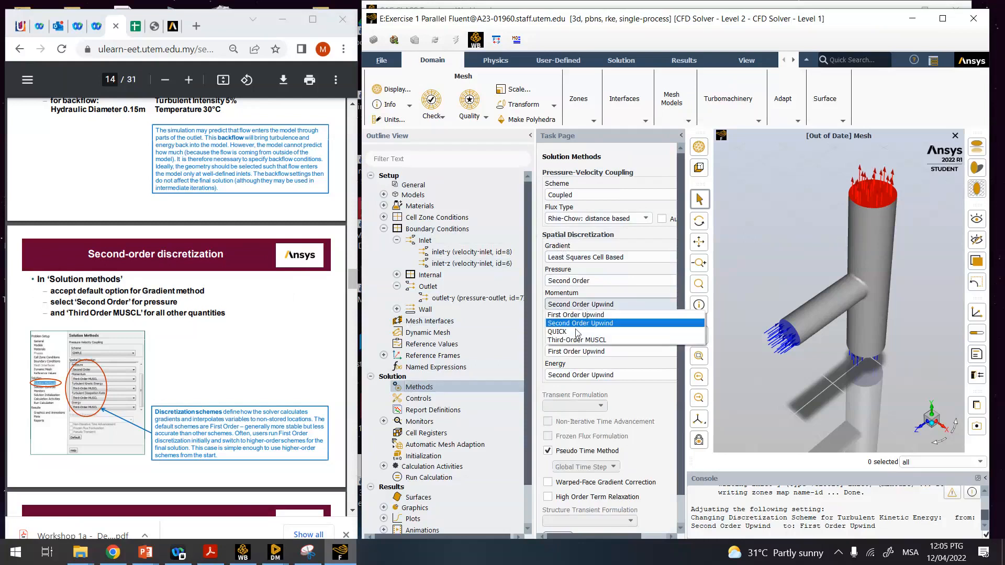
click(576, 340)
click(578, 327)
click(579, 362)
click(579, 355)
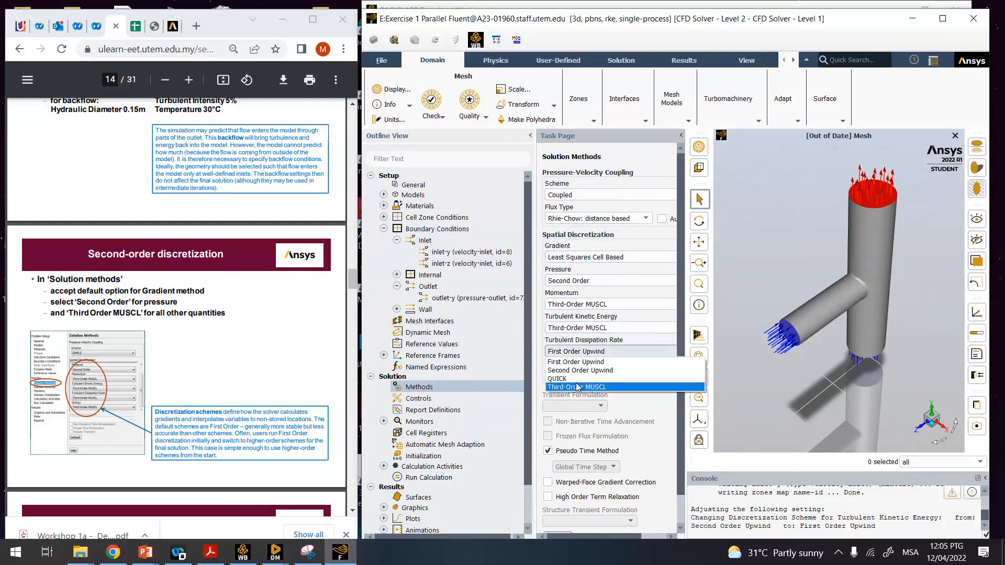
click(577, 386)
click(577, 375)
click(576, 410)
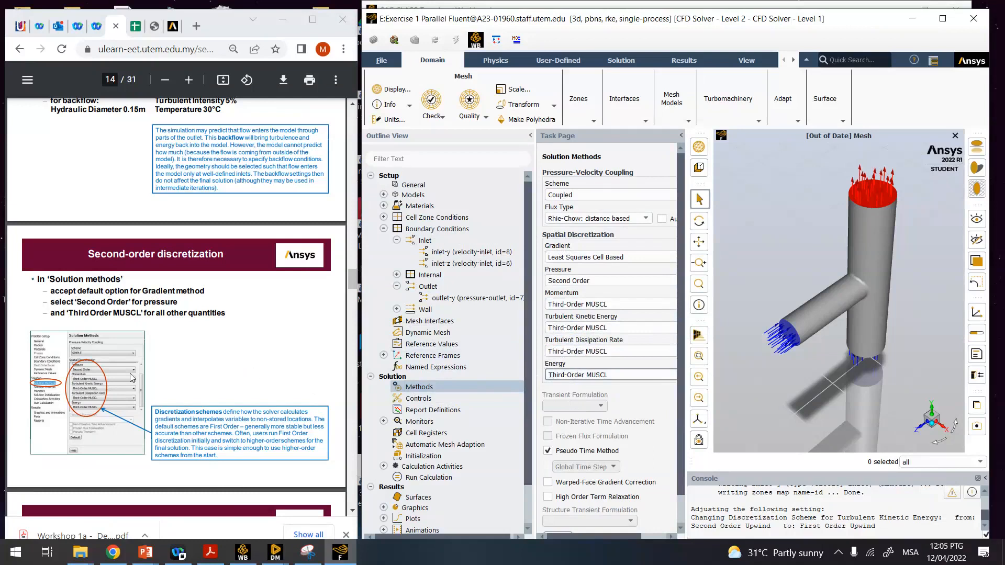
- Following the Monitors slide, look through the residual monitors, solution controls and report plot definitions for a way to create a surface monitor
scroll(132, 378, down, 5)
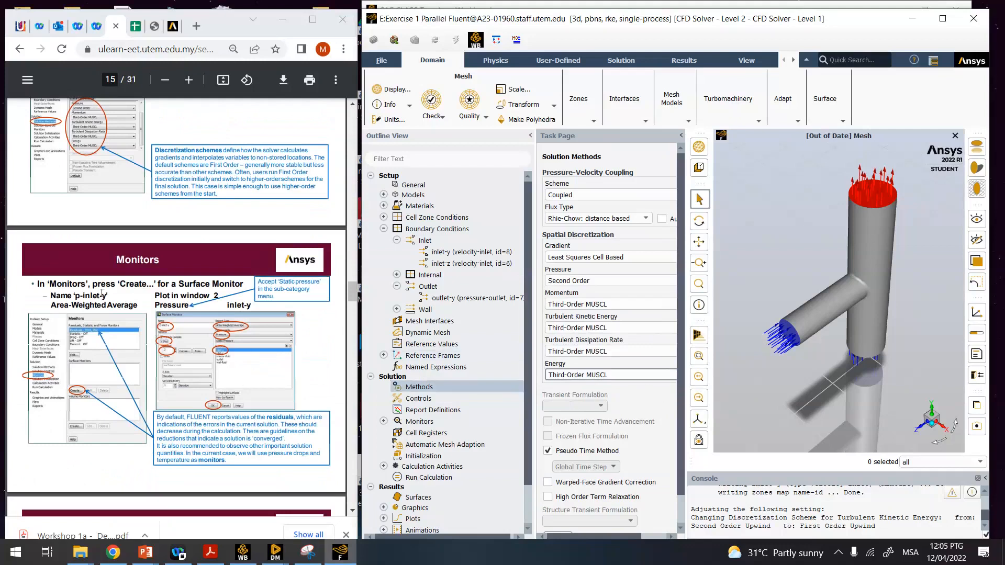
double_click(418, 422)
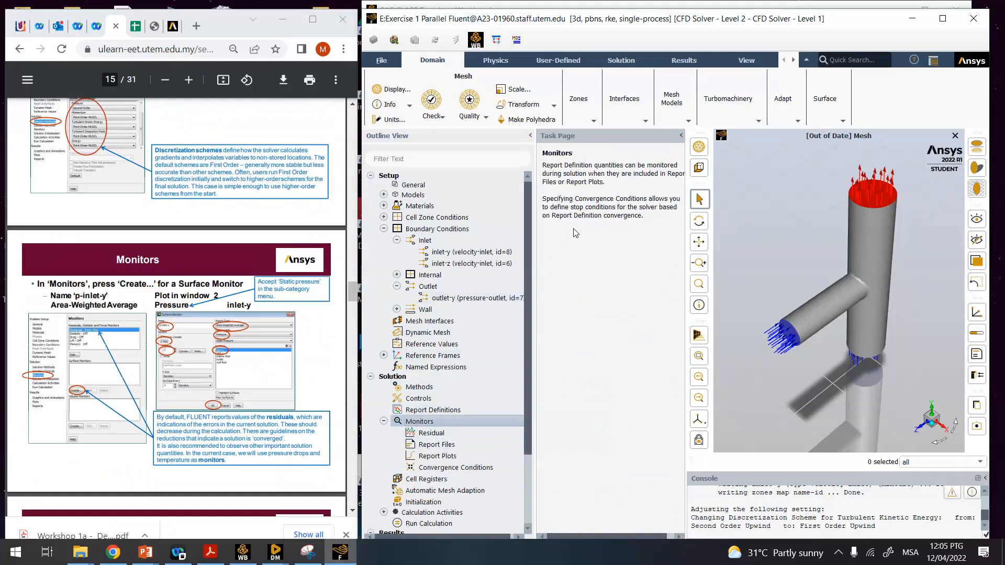
double_click(437, 437)
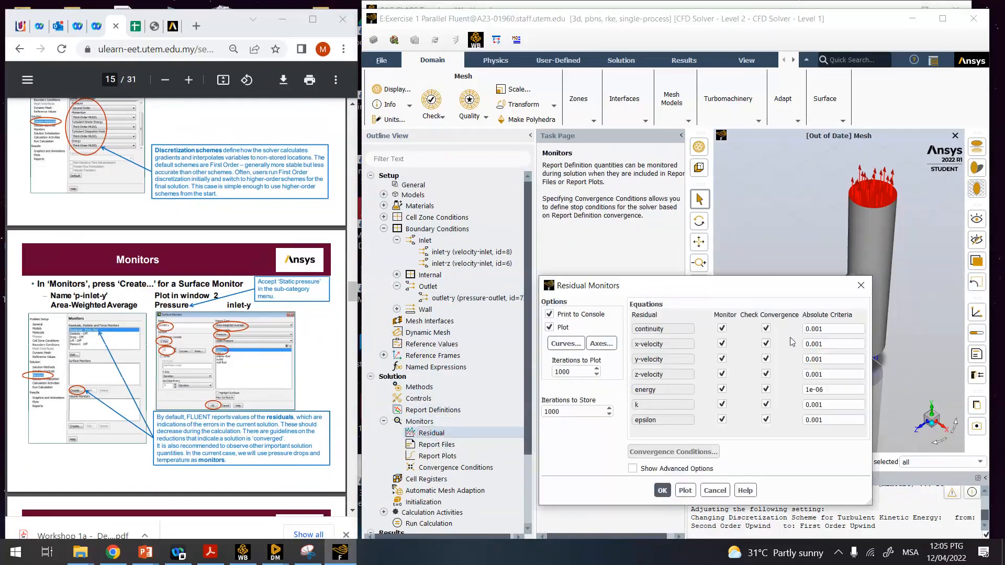
click(861, 285)
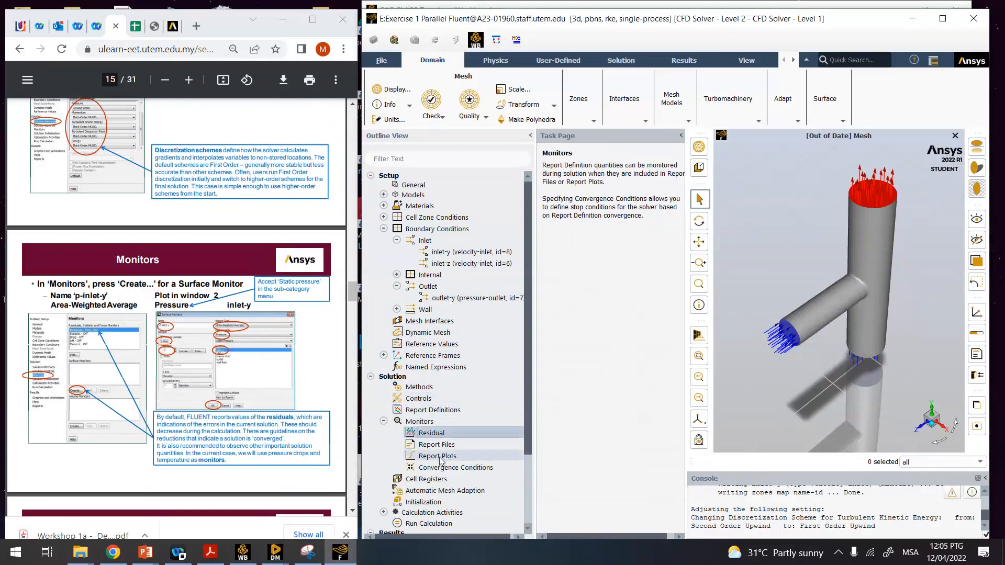
scroll(432, 432, down, 1)
scroll(425, 406, down, 1)
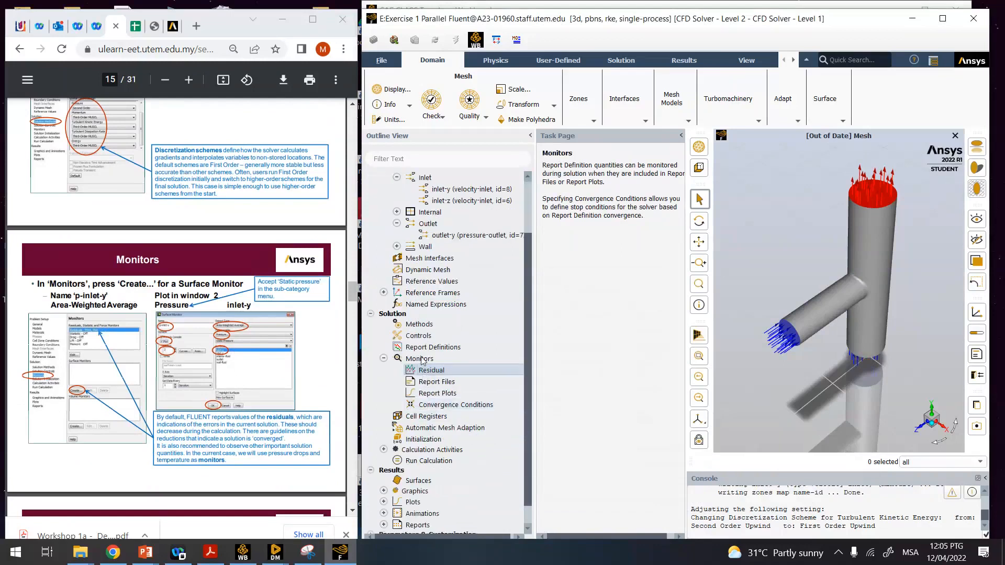
double_click(418, 337)
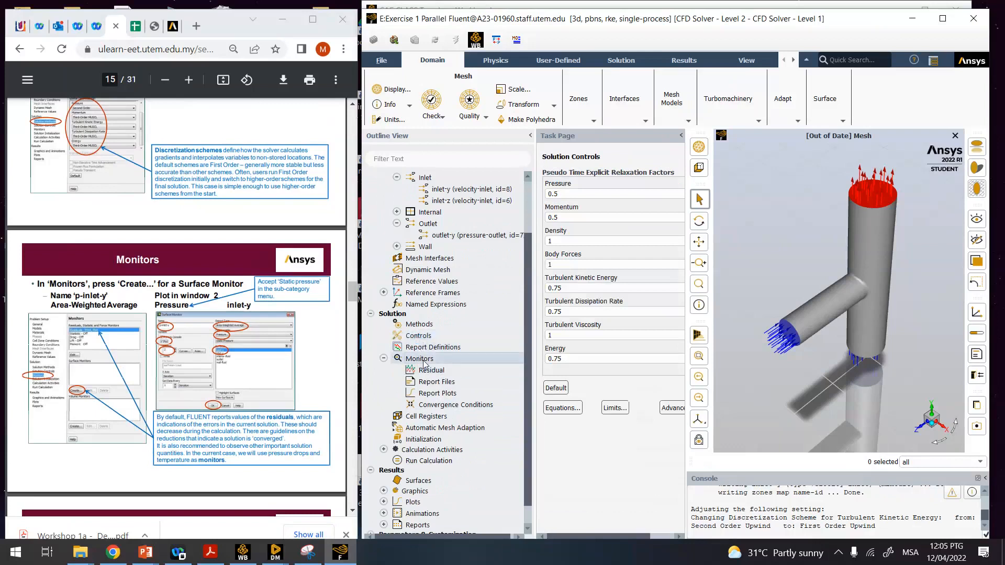
double_click(422, 360)
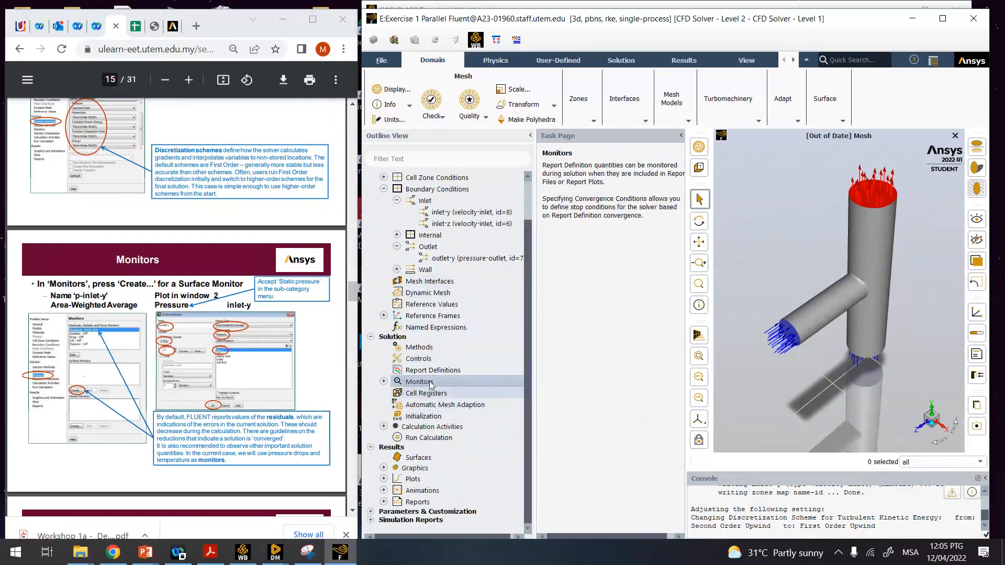
click(384, 382)
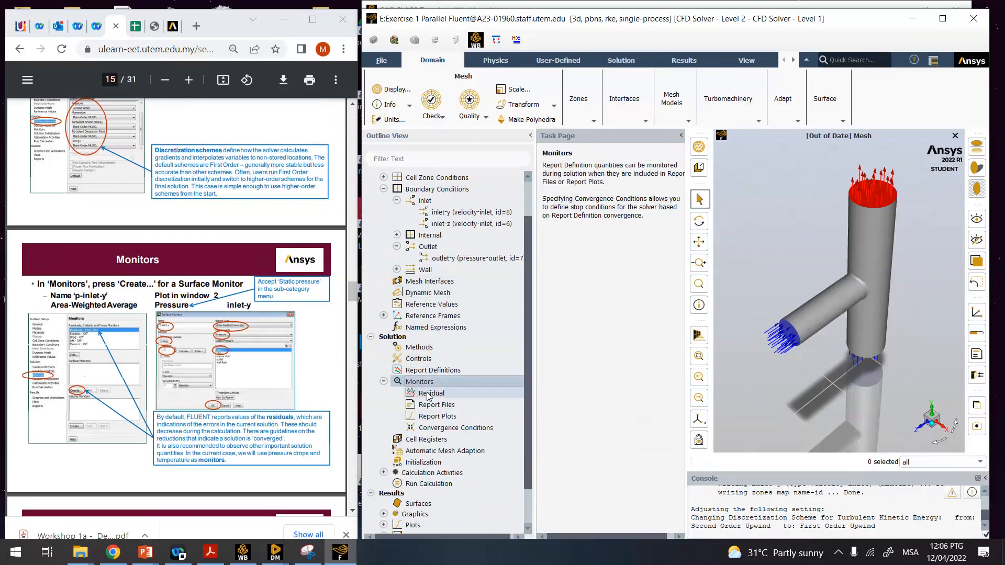
click(435, 418)
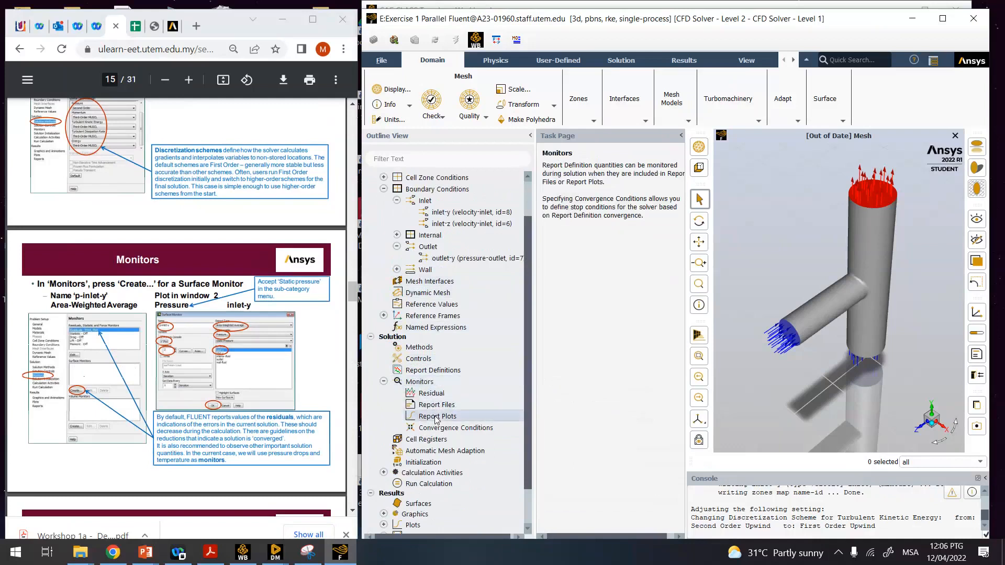
double_click(435, 416)
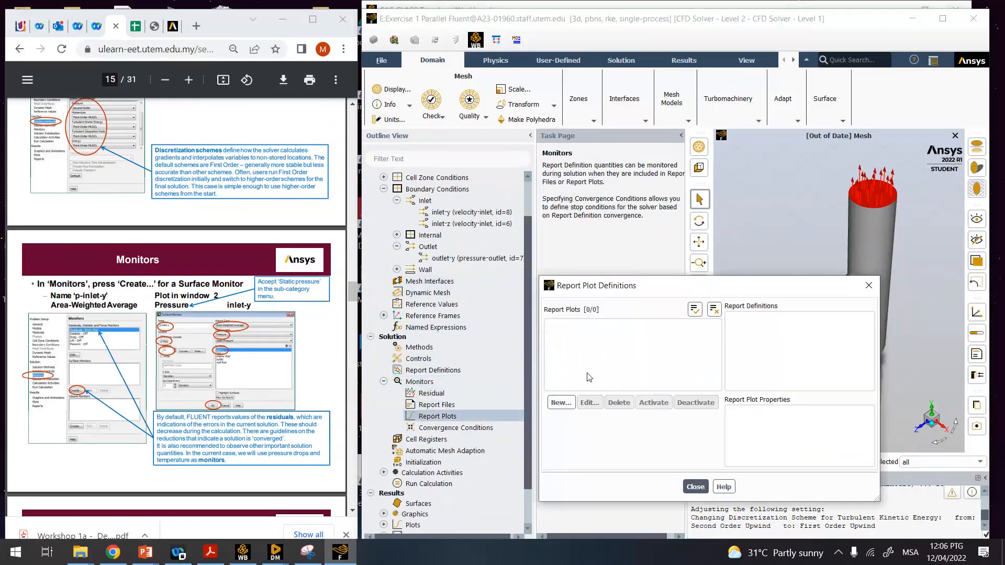
click(868, 287)
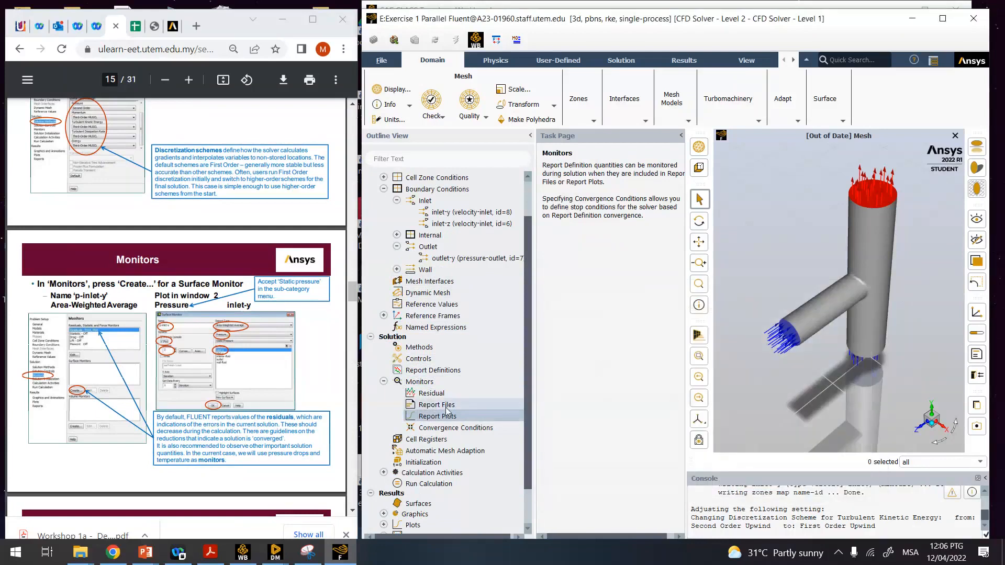
click(438, 392)
double_click(439, 393)
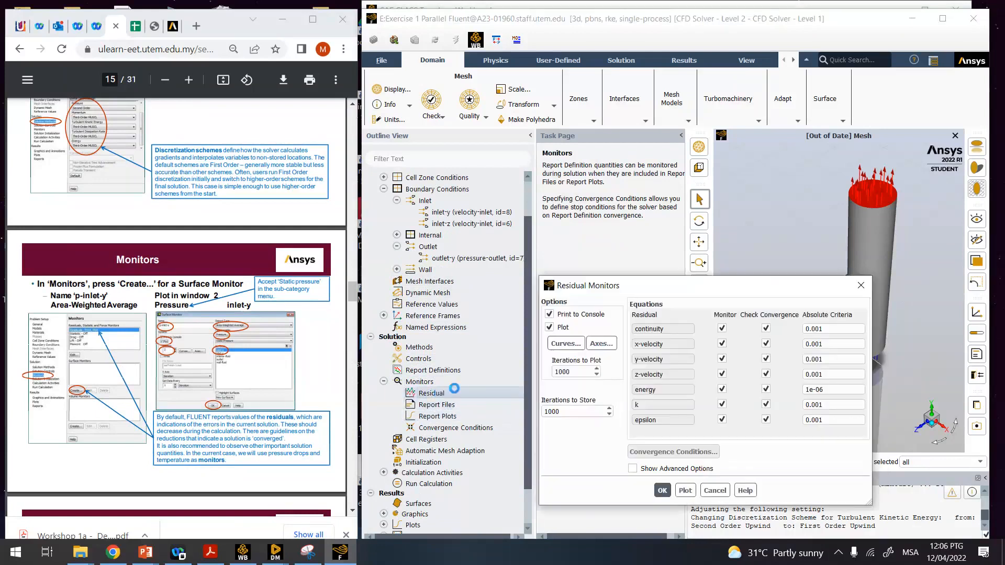
click(858, 291)
double_click(415, 382)
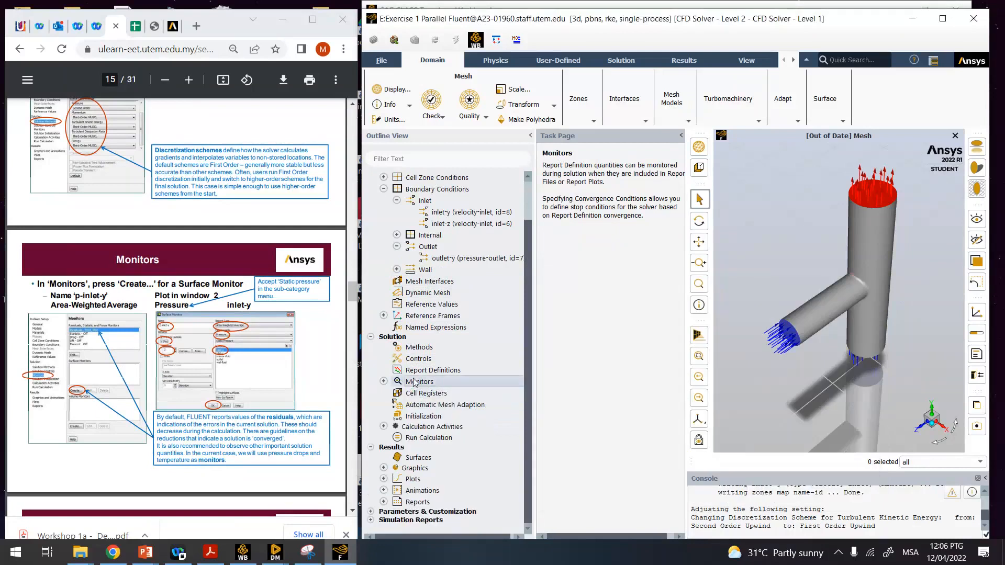
double_click(415, 382)
- Look through the new report types in the report definitions, including the surface reports, for the slide's surface monitor
double_click(422, 371)
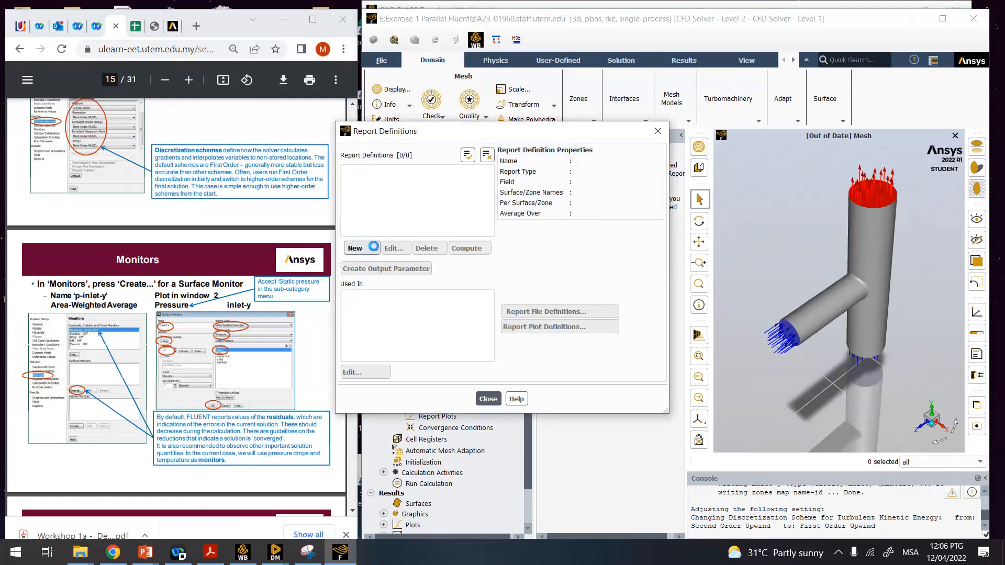
click(375, 249)
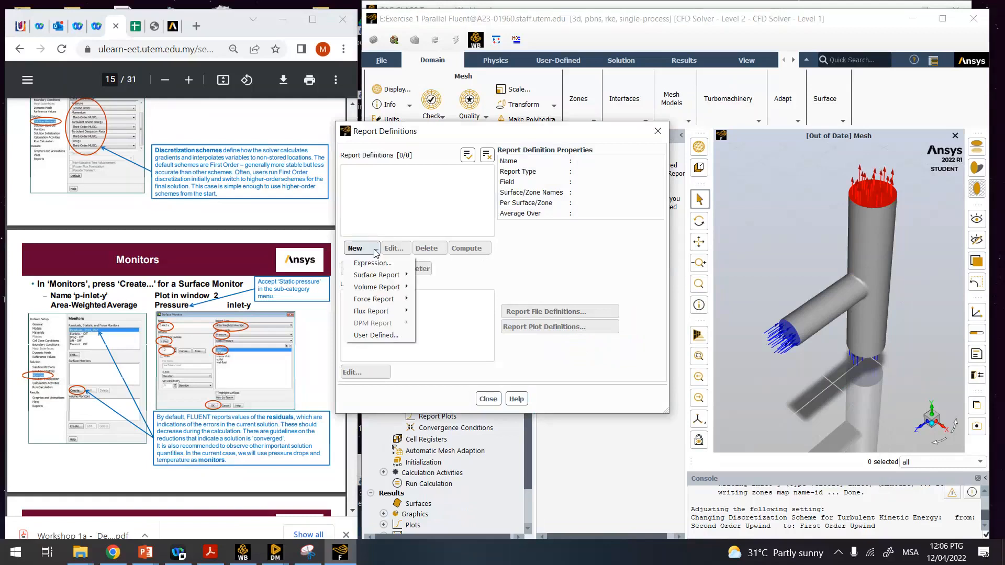
mouse_move(380, 279)
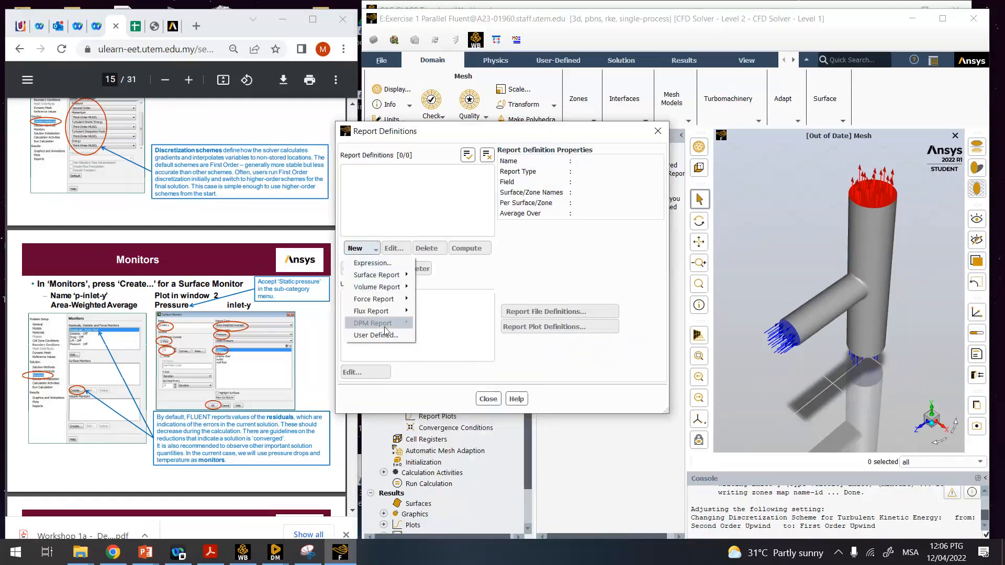
click(488, 399)
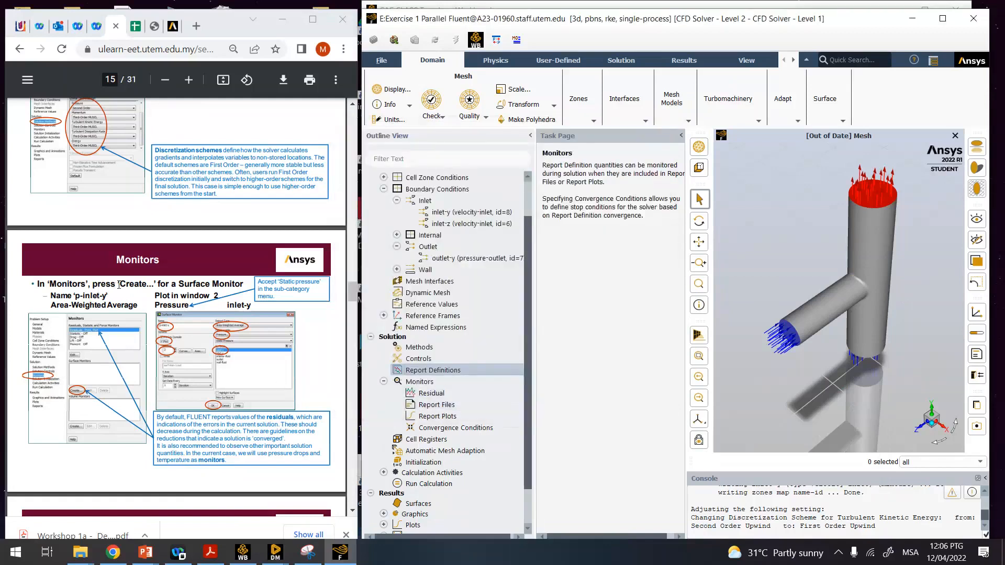
double_click(431, 371)
click(366, 249)
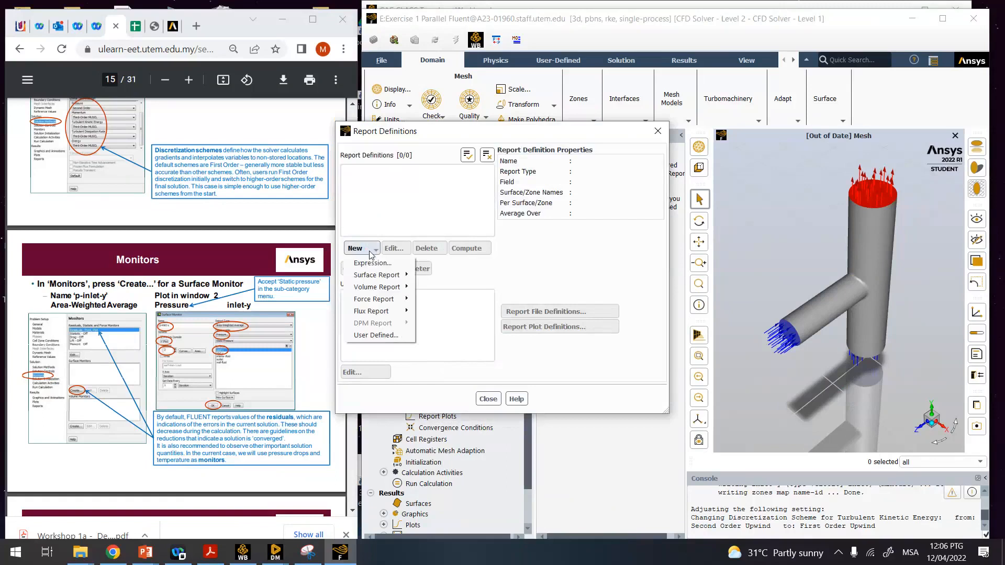
mouse_move(376, 278)
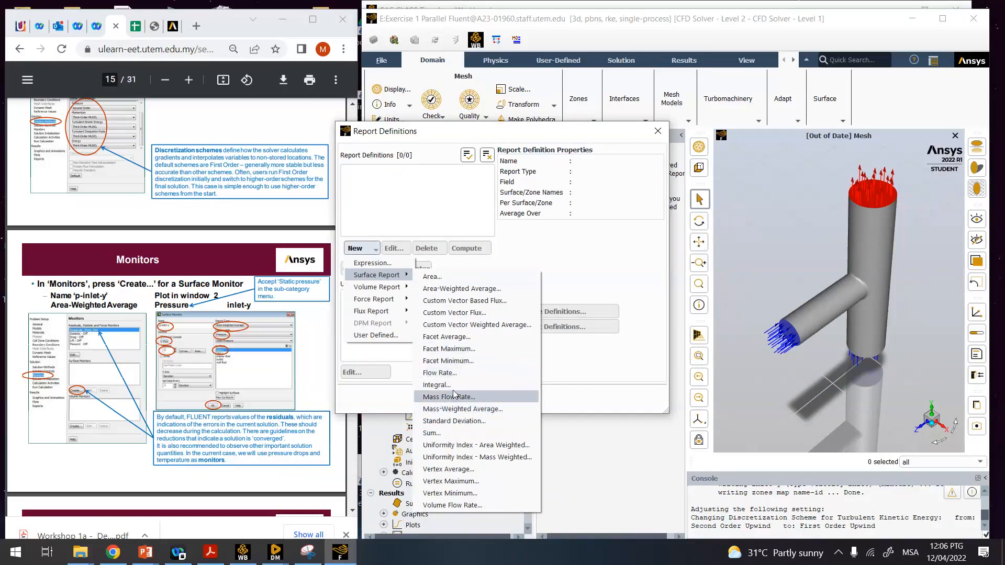
click(604, 363)
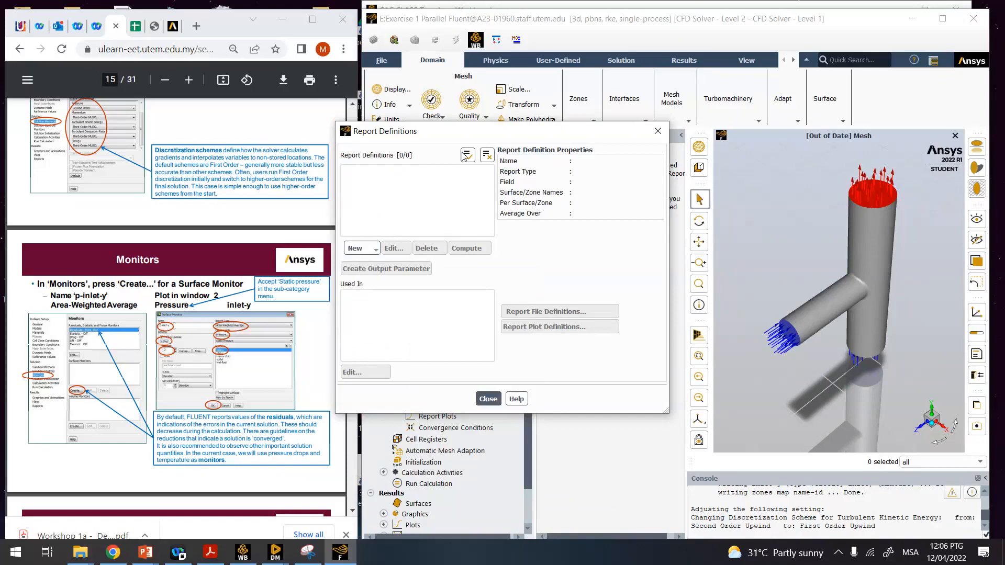
click(666, 136)
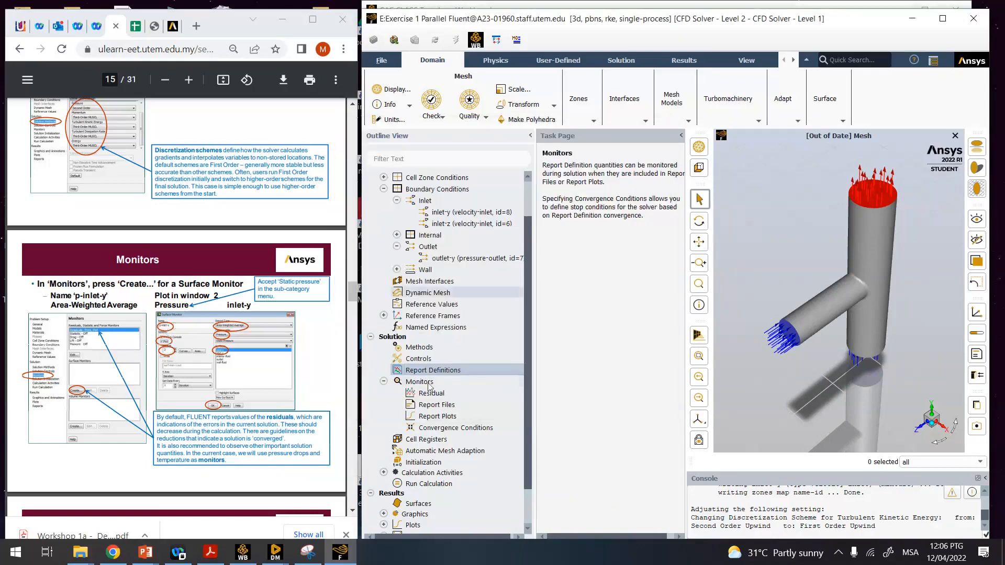
double_click(428, 375)
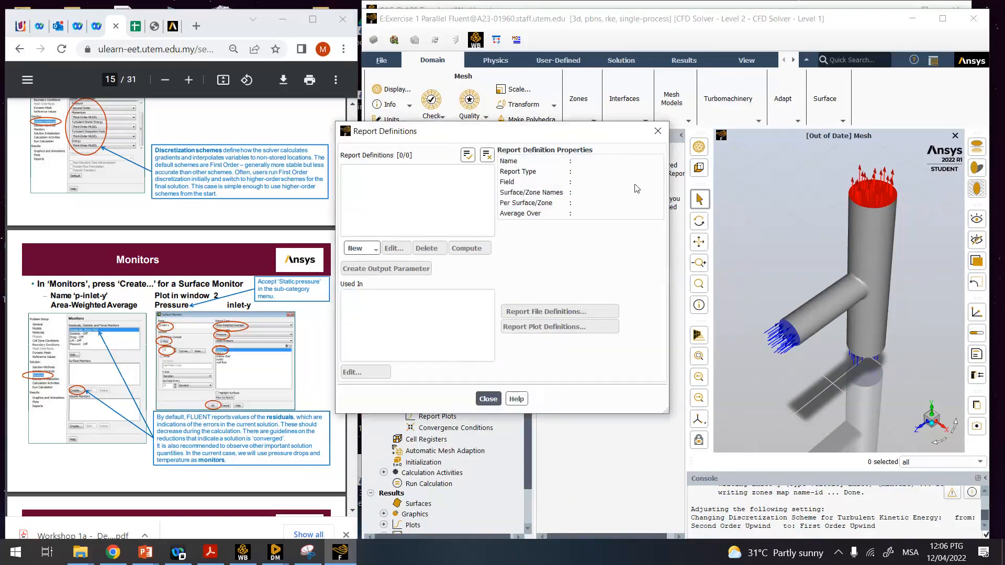
click(658, 134)
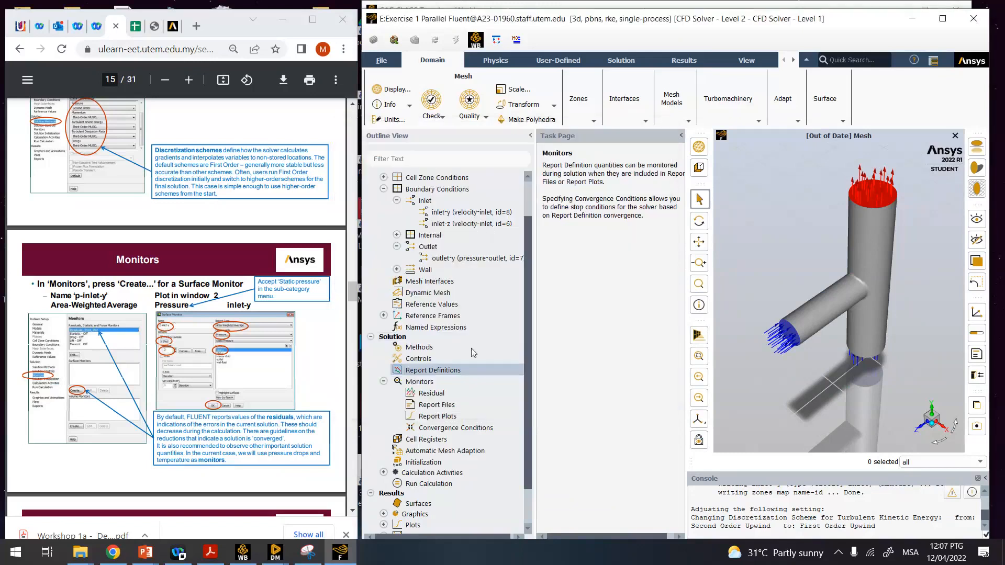
- Check the residual monitors, report files, report plots, solution methods and controls for a place to create a surface monitor
double_click(437, 393)
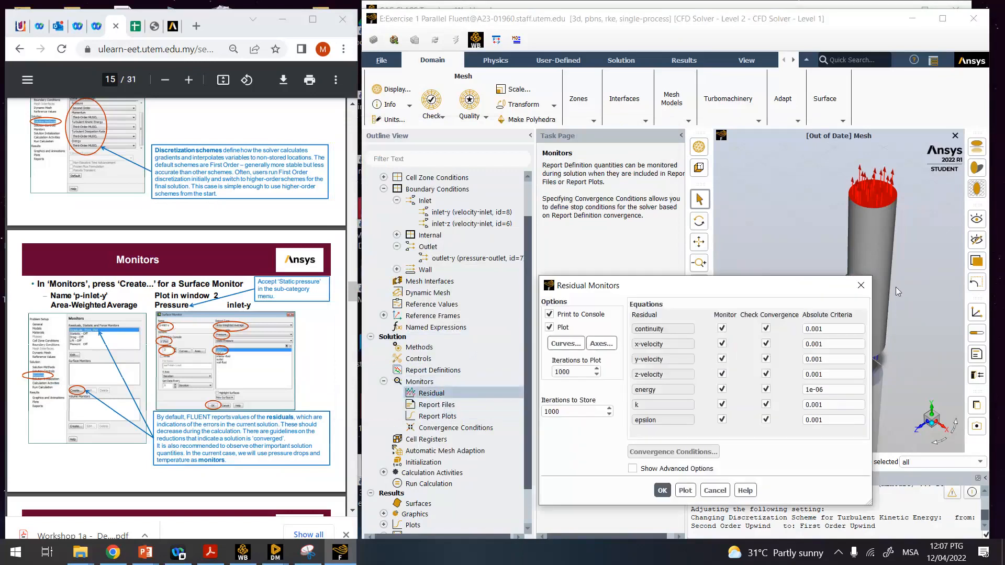
click(861, 285)
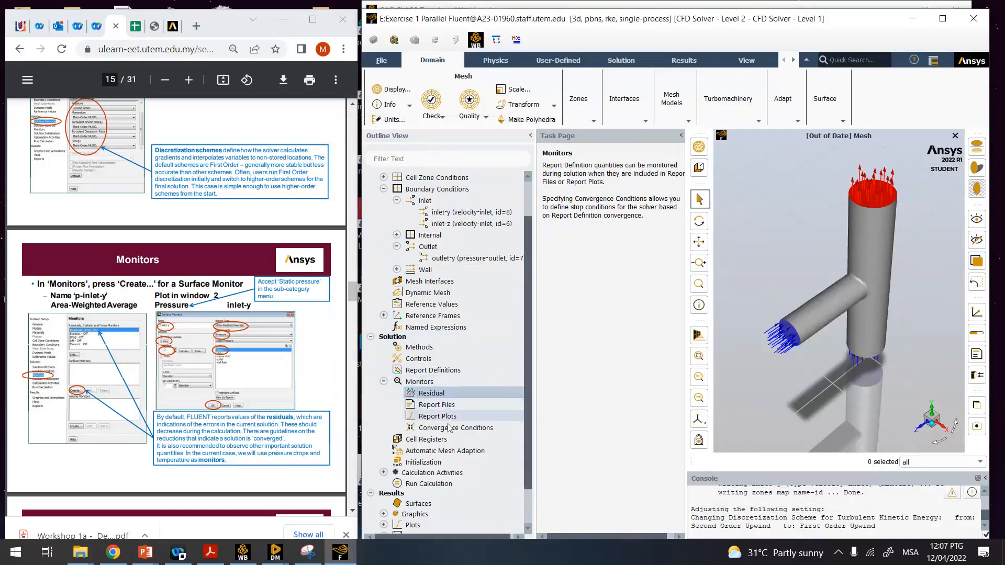
scroll(445, 431, down, 1)
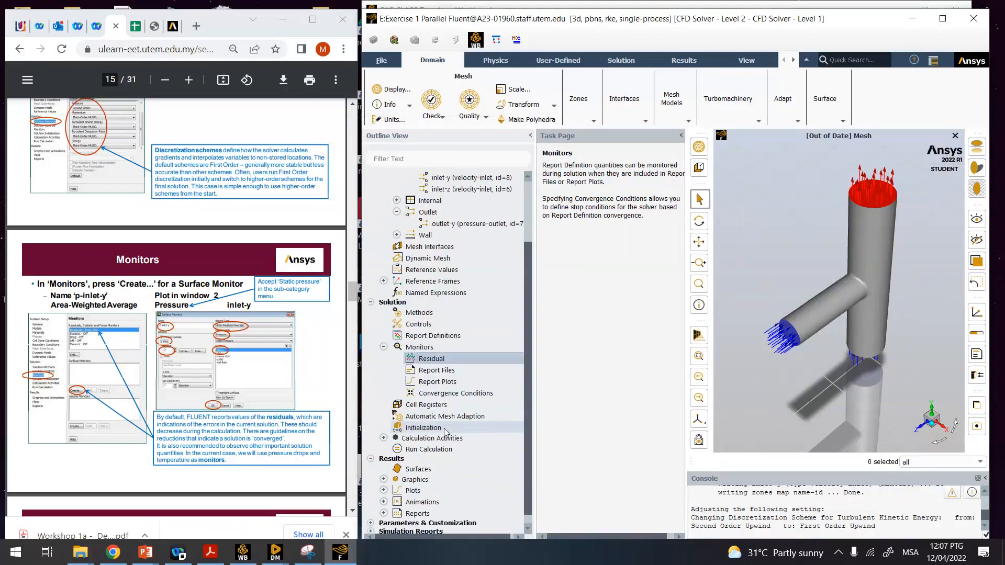
click(437, 371)
double_click(437, 371)
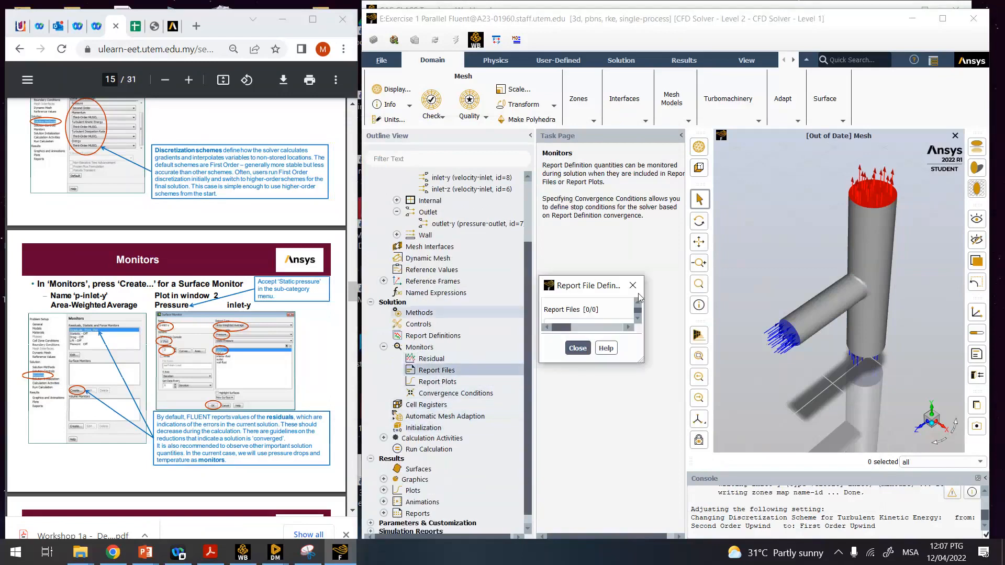
click(875, 288)
click(432, 384)
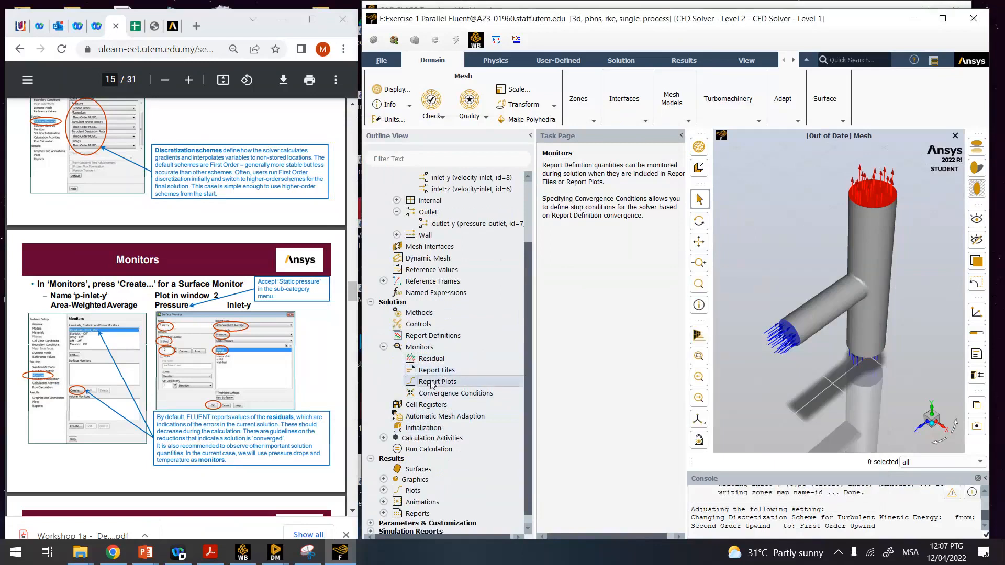
double_click(433, 384)
click(875, 288)
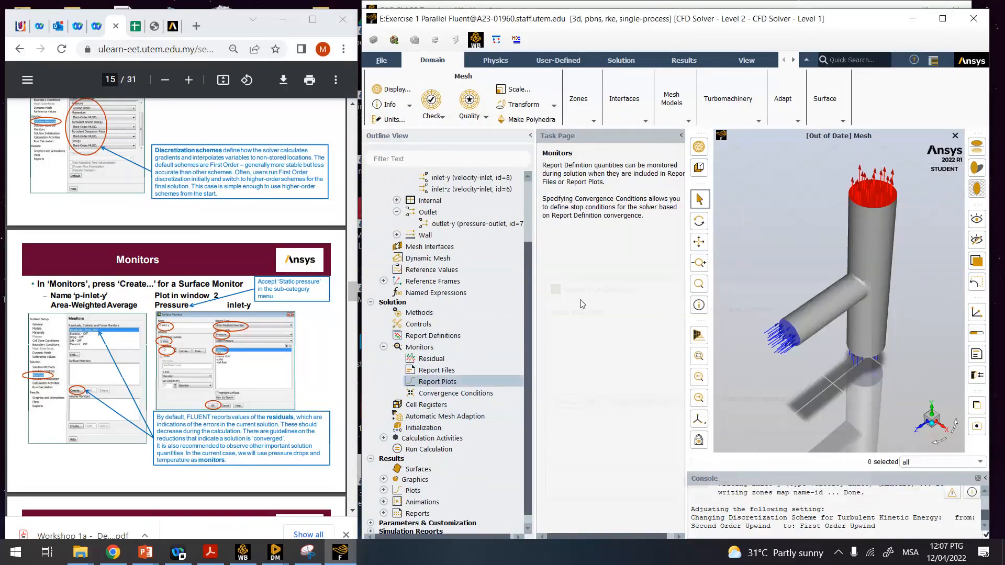
click(430, 336)
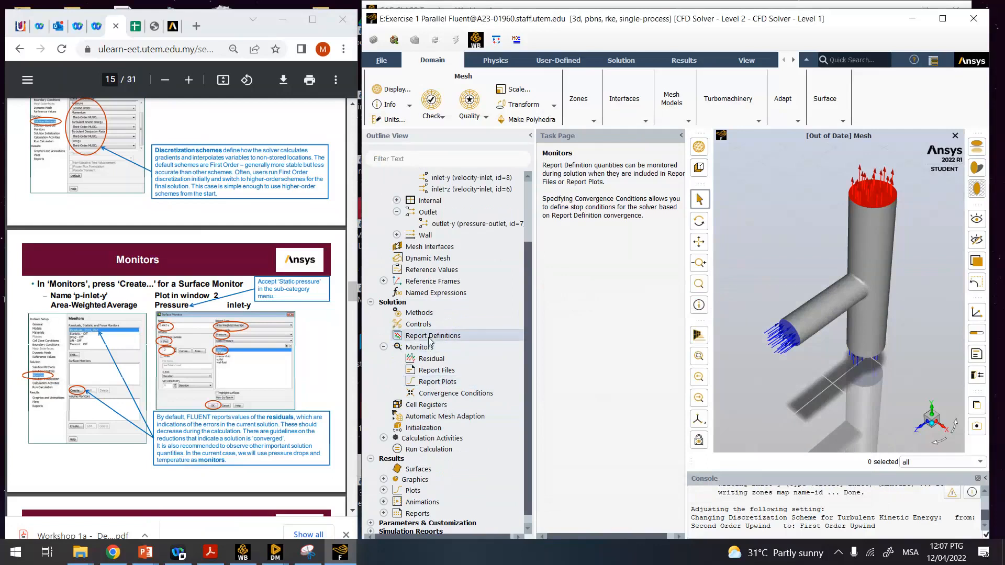
click(423, 313)
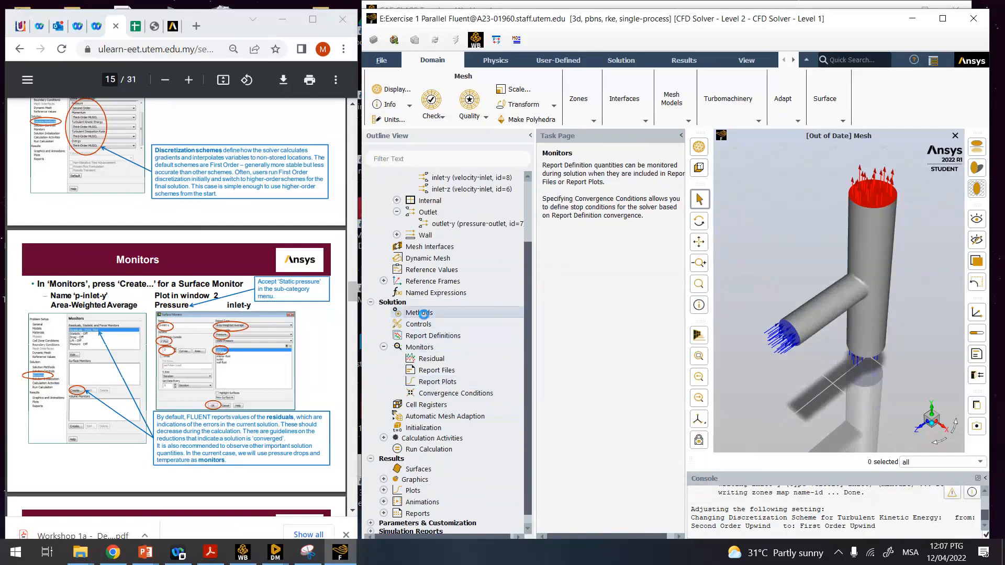
click(423, 325)
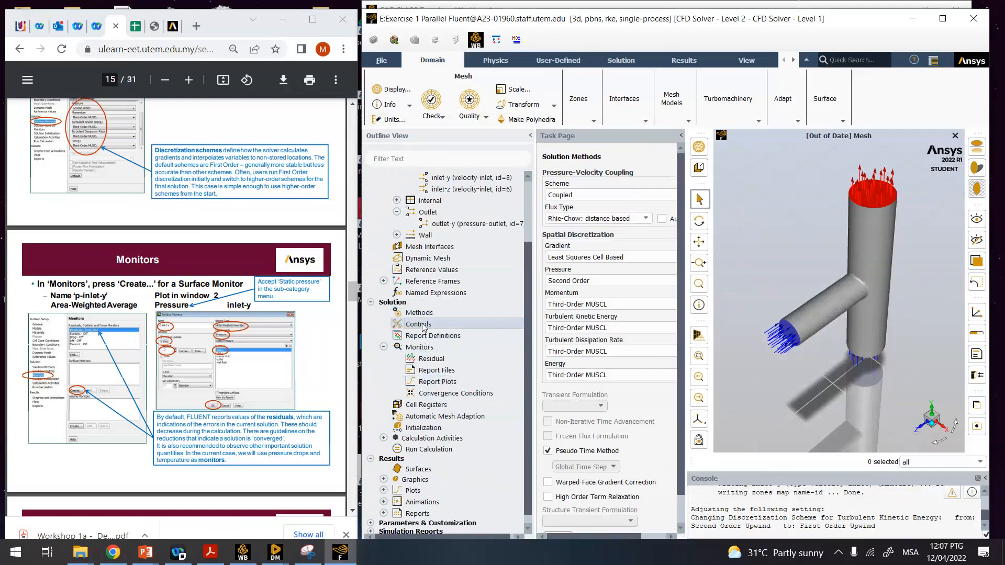
- Start a new surface report definition of type Area-Weighted Average, keeping static pressure as its field variable
click(421, 336)
double_click(421, 336)
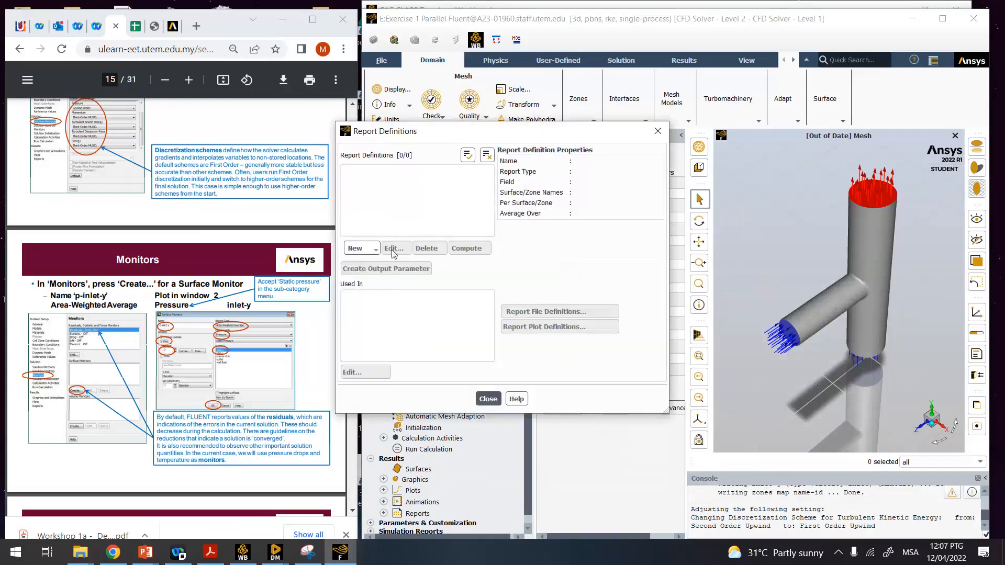
click(375, 249)
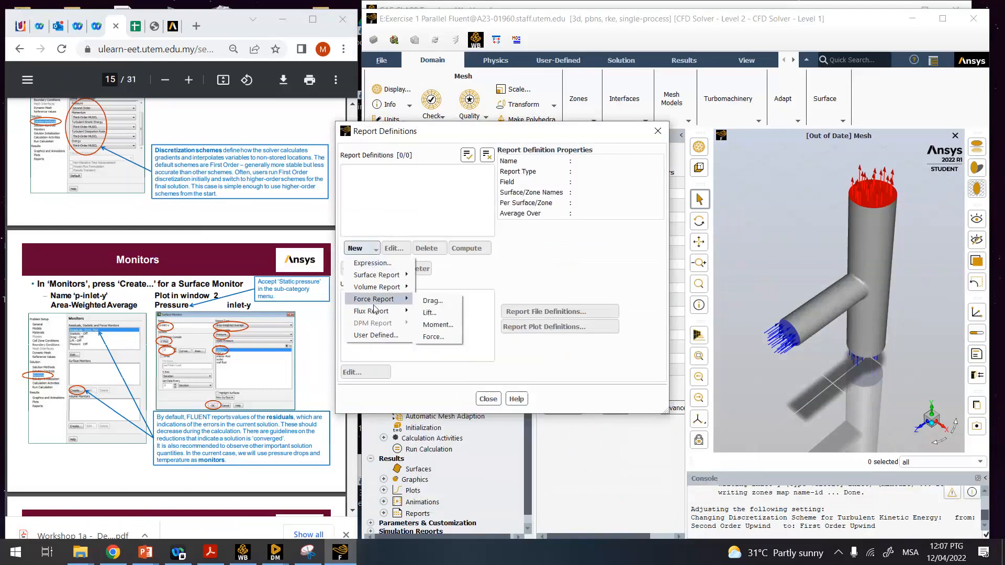
mouse_move(374, 309)
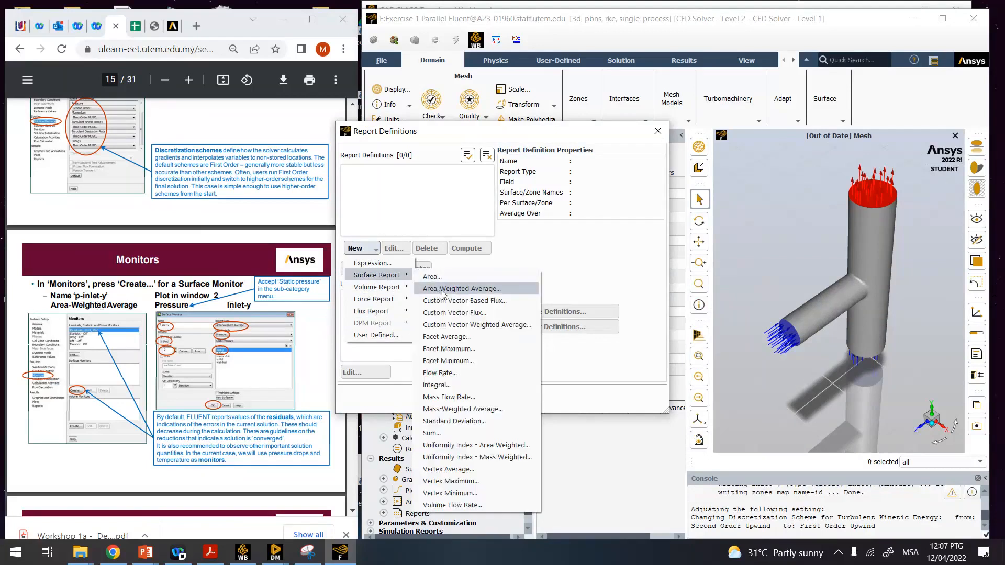
click(445, 290)
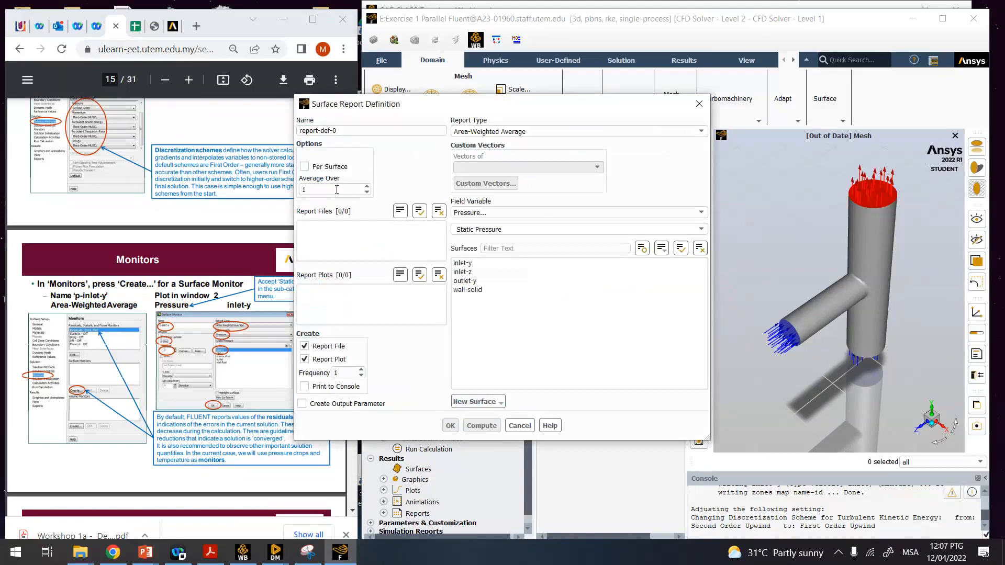
double_click(512, 135)
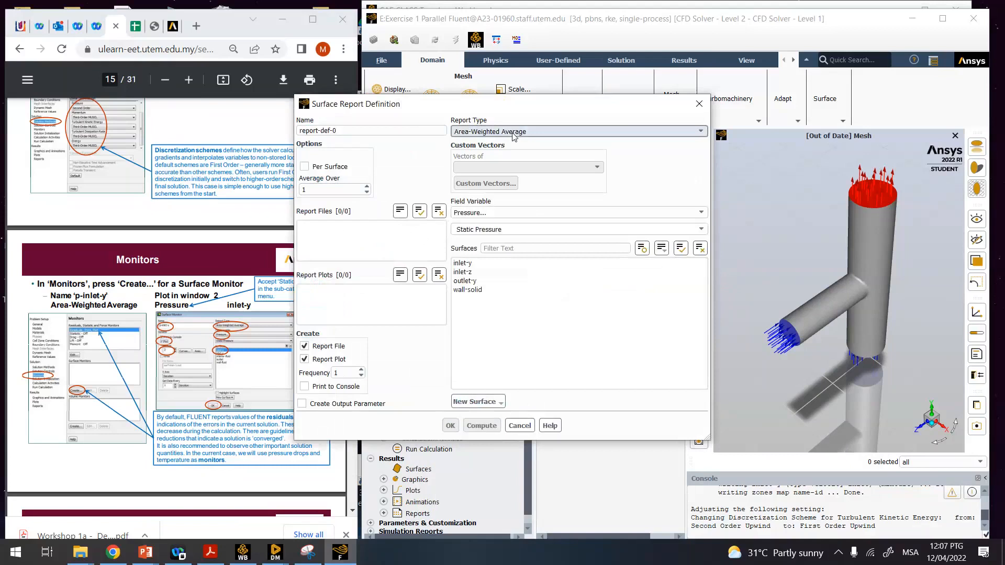
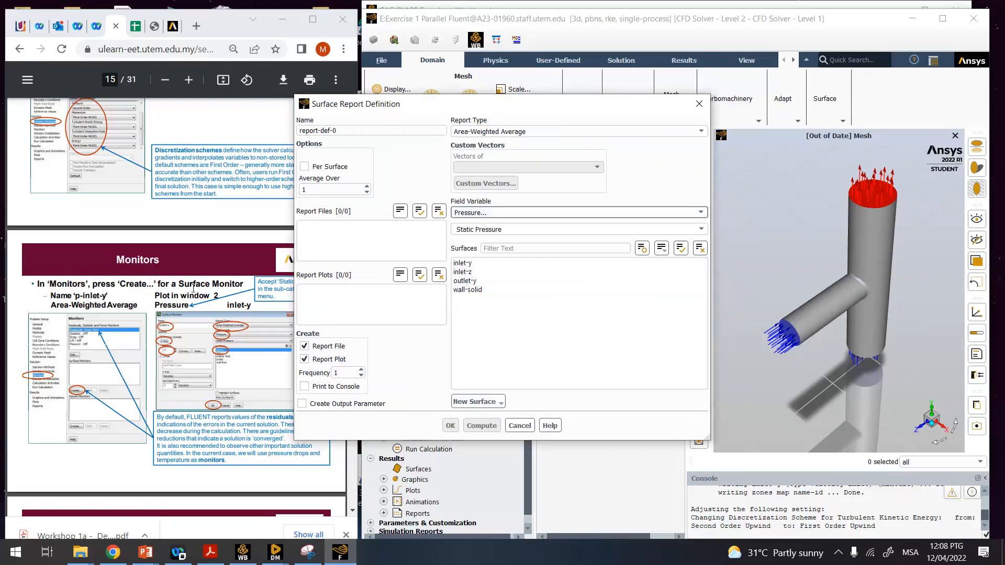
- Name the surface report p-inlet-y, assign it to the inlet-y surface, create it and close the report definitions
triple_click(362, 131)
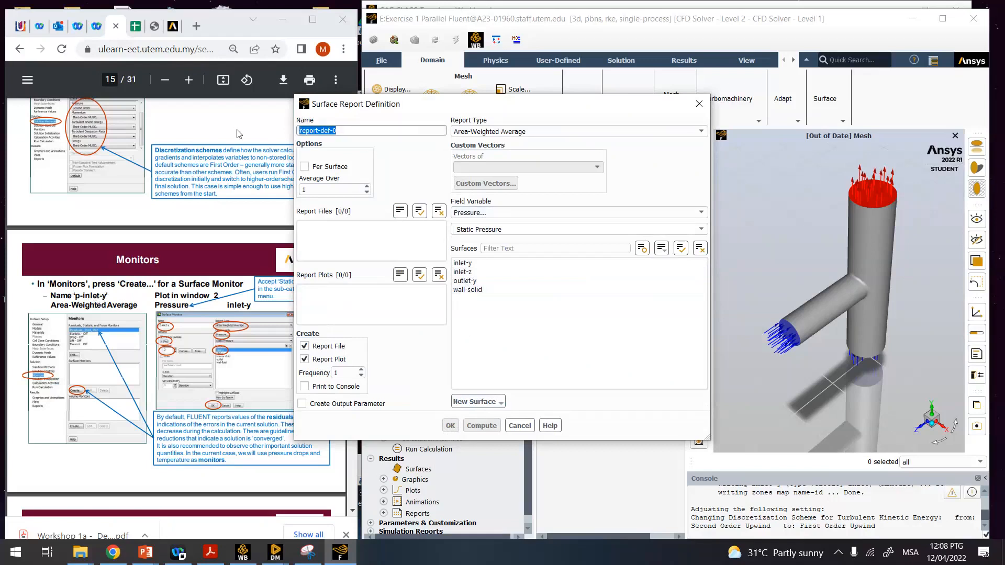
text(p-inlet-y)
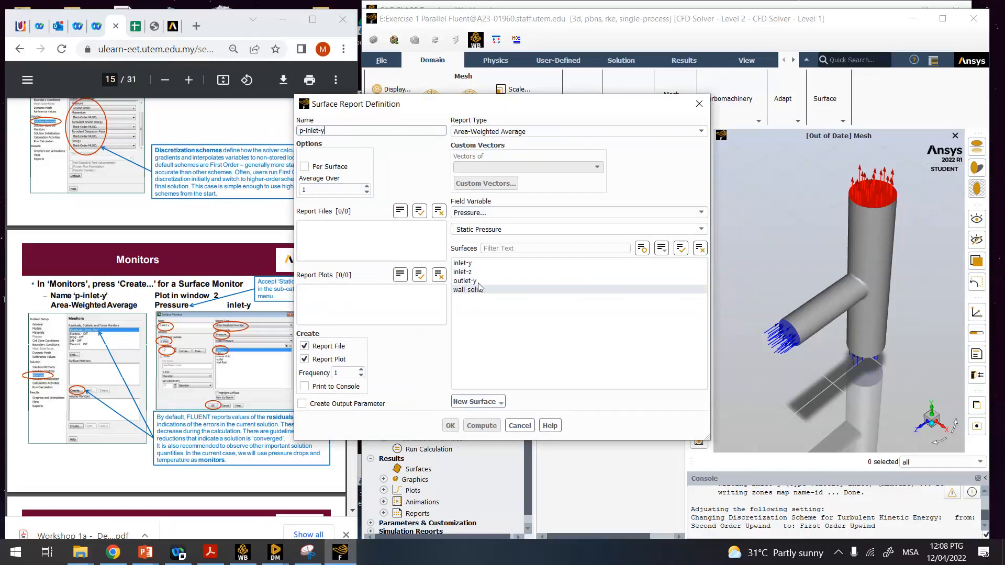
click(474, 265)
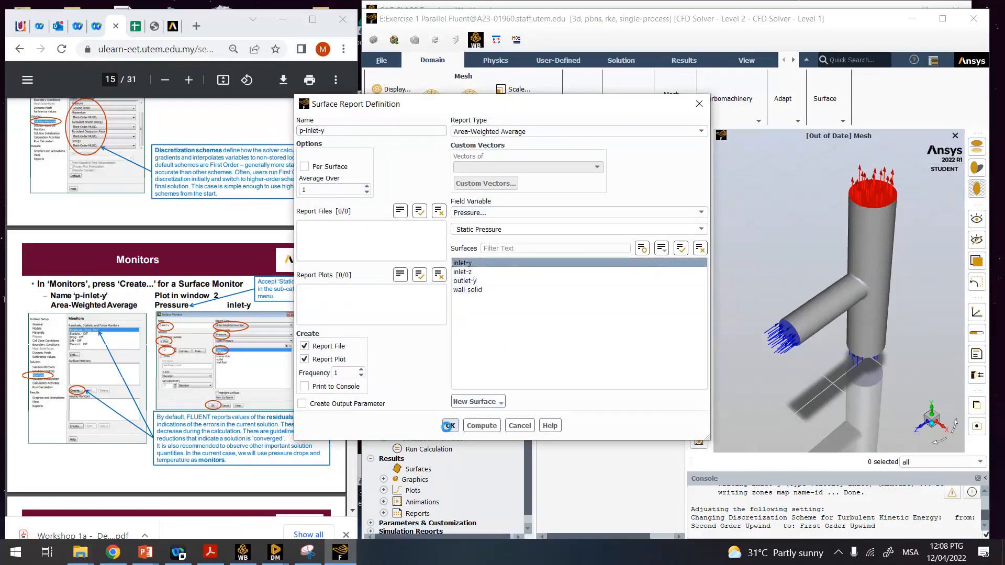
click(448, 425)
click(484, 399)
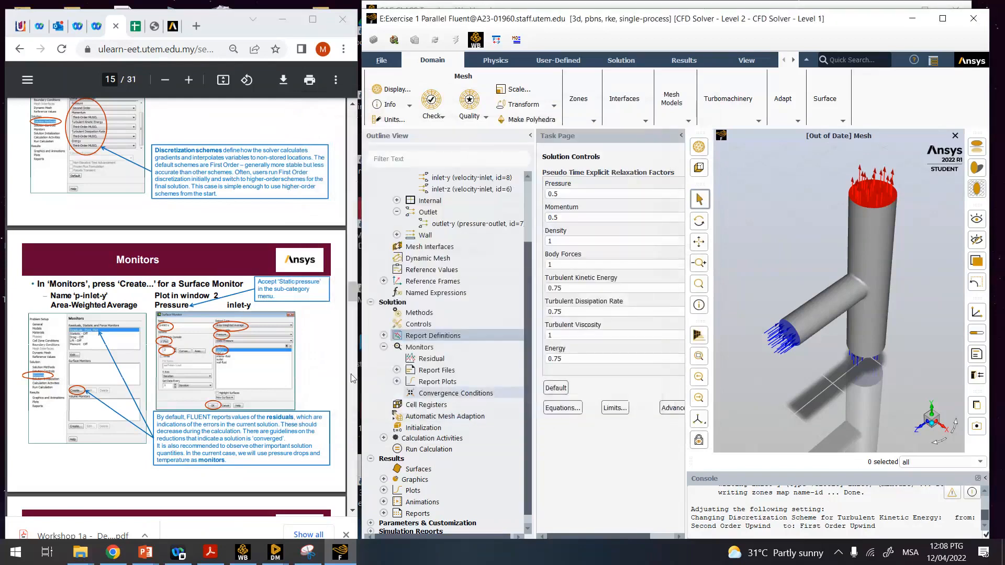
- Start another surface report definition of type Area-Weighted Average for the second pressure monitor in the slides
scroll(188, 450, down, 6)
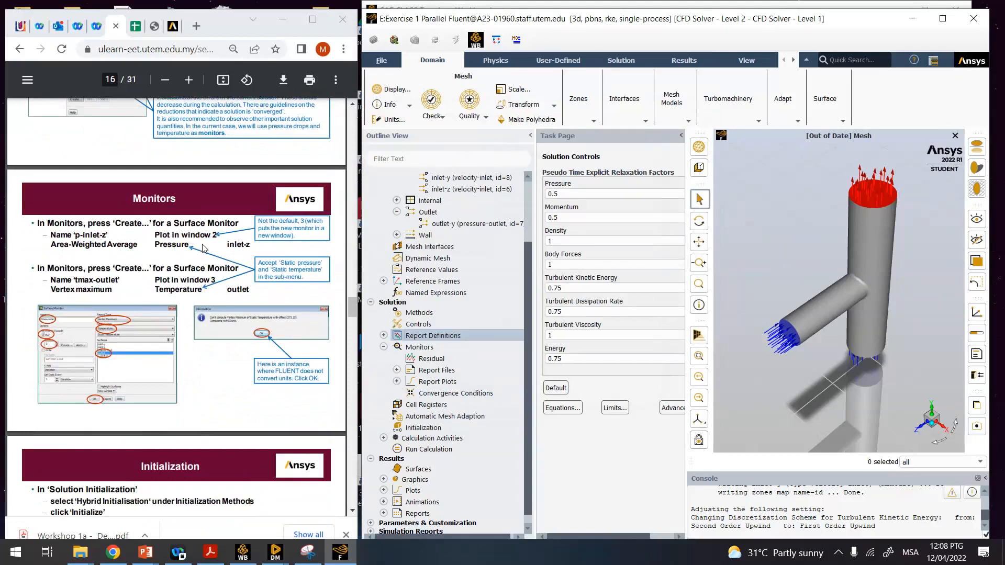
double_click(429, 339)
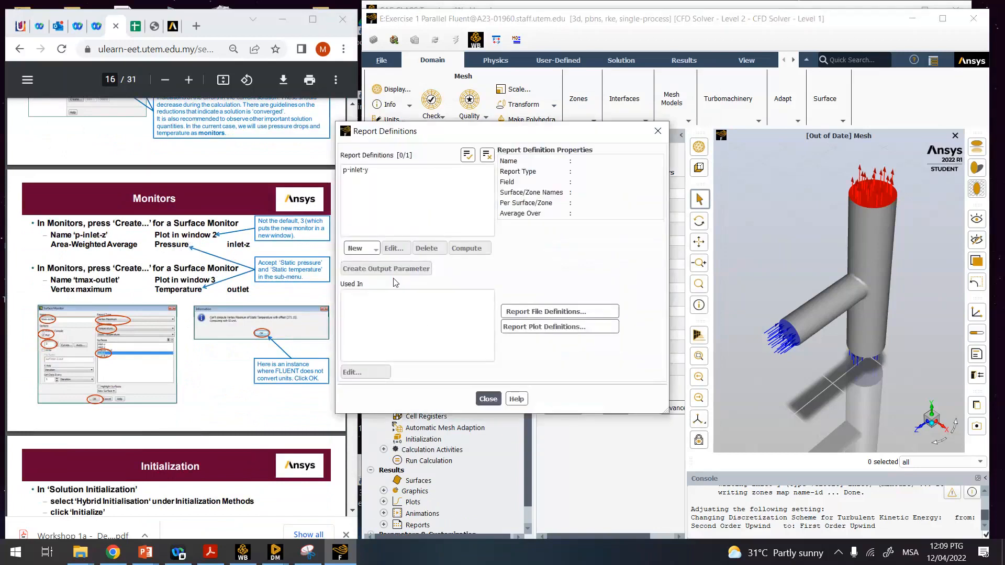
click(376, 254)
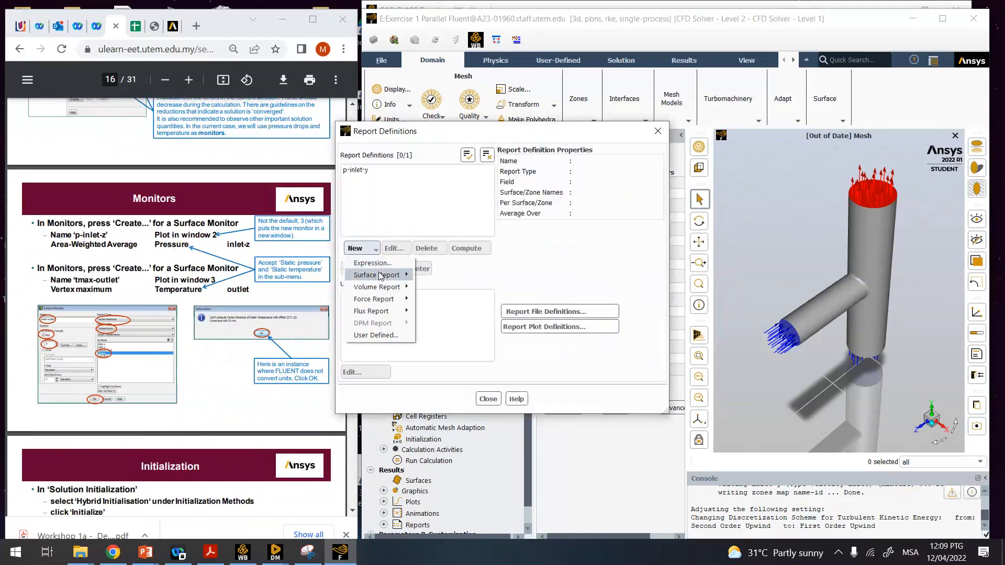
mouse_move(380, 276)
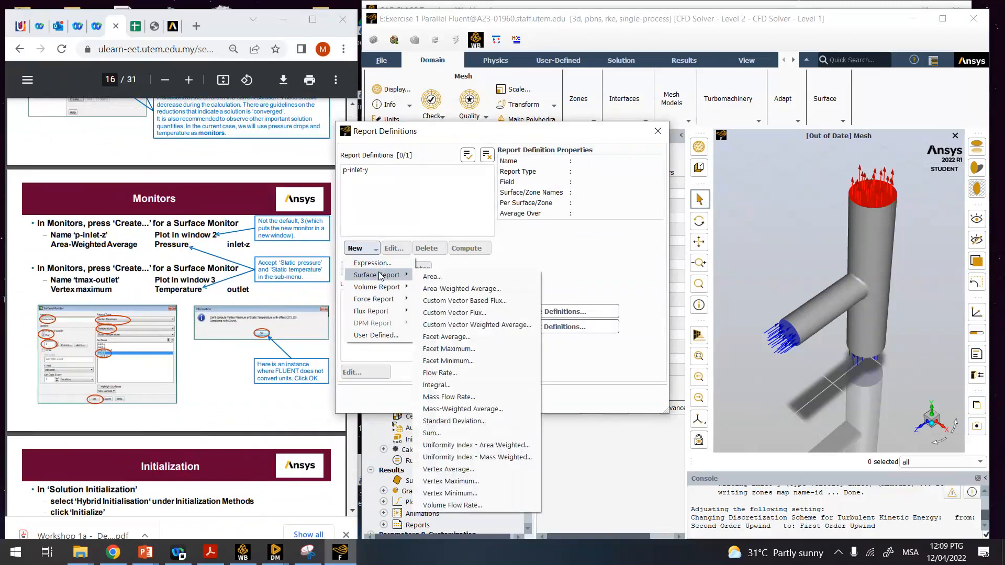
click(431, 290)
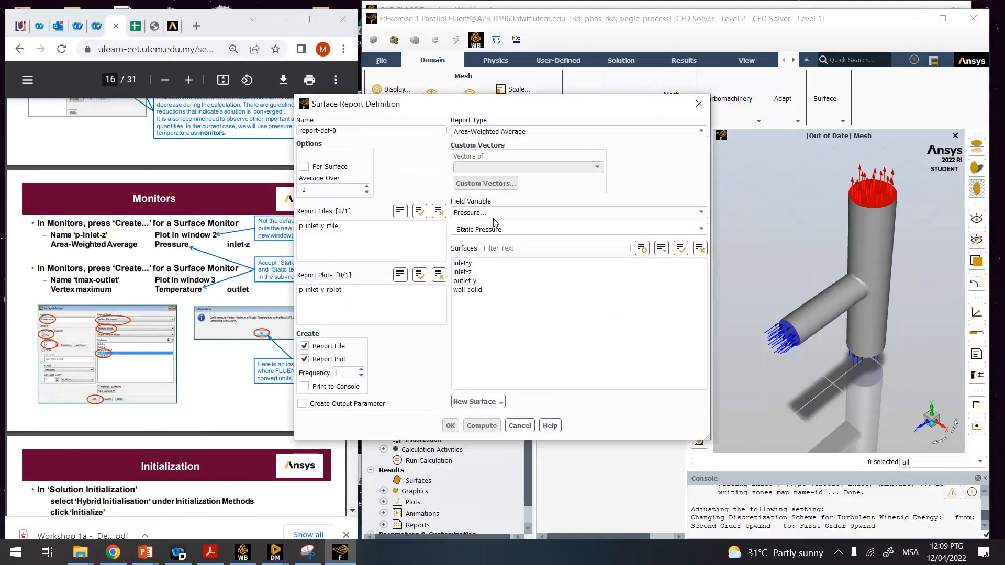
- Name the report p-inlet-z, enable printing to the console, assign it to the inlet-z surface, create it and close the report definitions
drag(333, 131, 289, 137)
text(p-inlet-z)
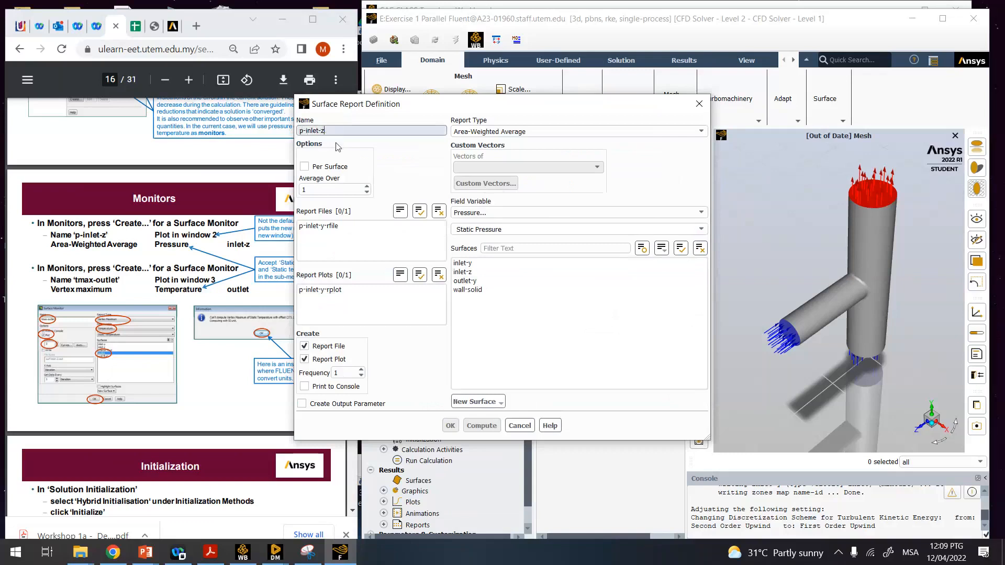
key(Delete)
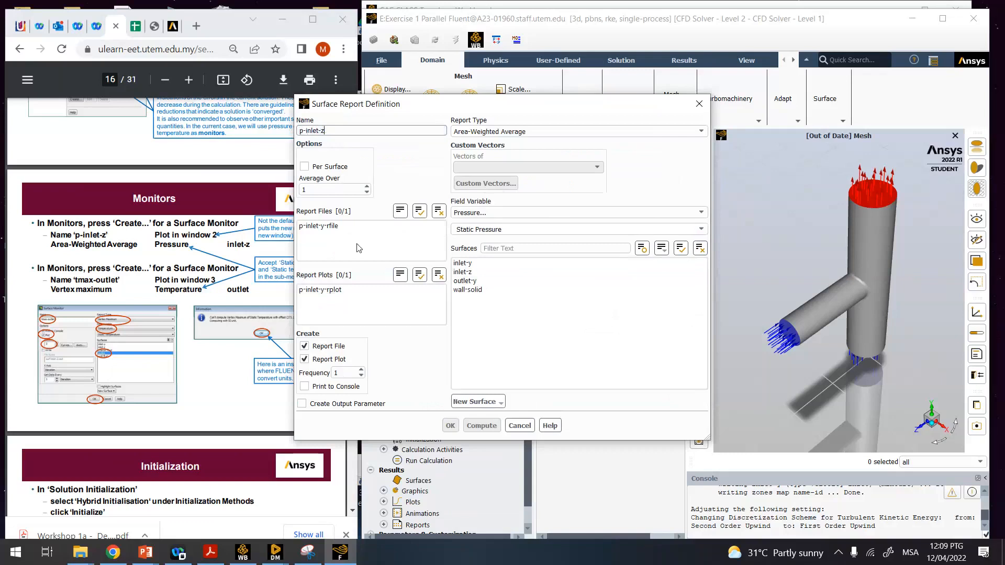
click(308, 387)
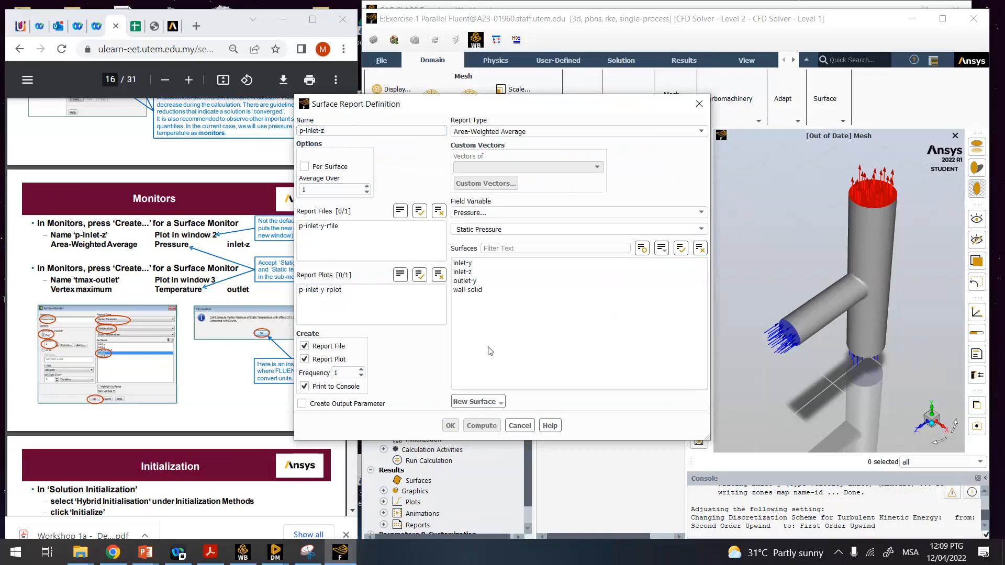
click(463, 273)
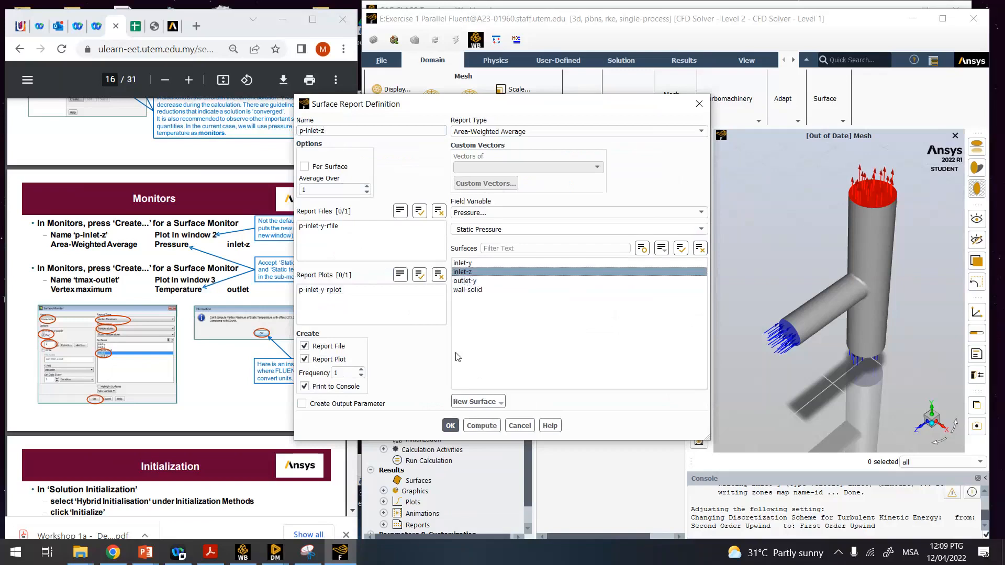
click(450, 426)
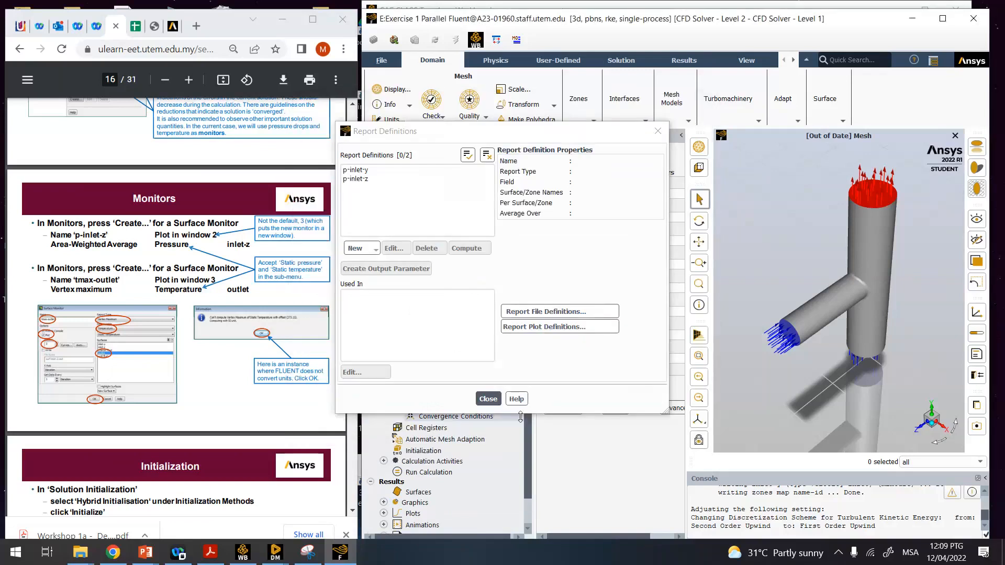
click(493, 399)
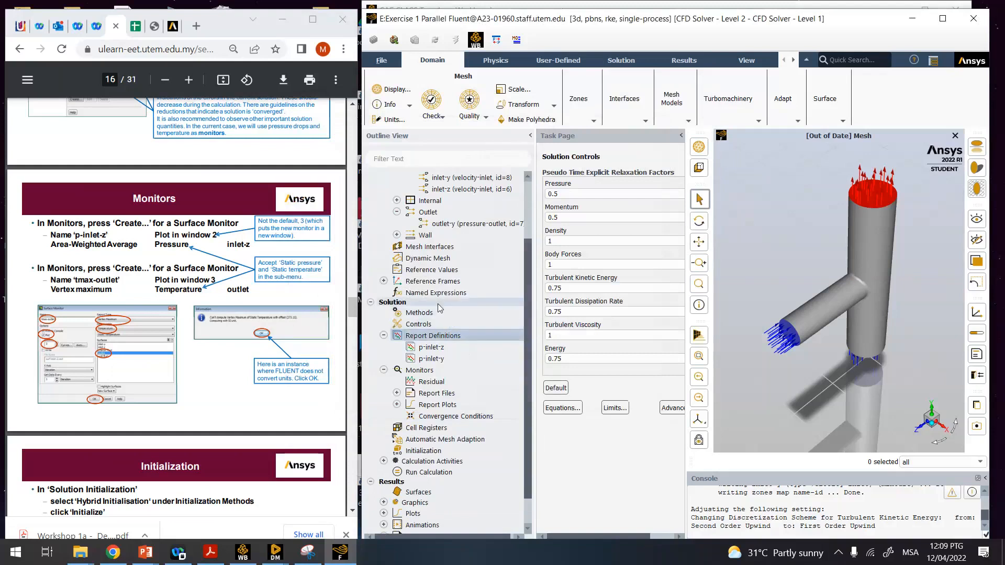
- Start a new surface report definition of type Vertex Maximum and name it t-max-outlet
double_click(429, 337)
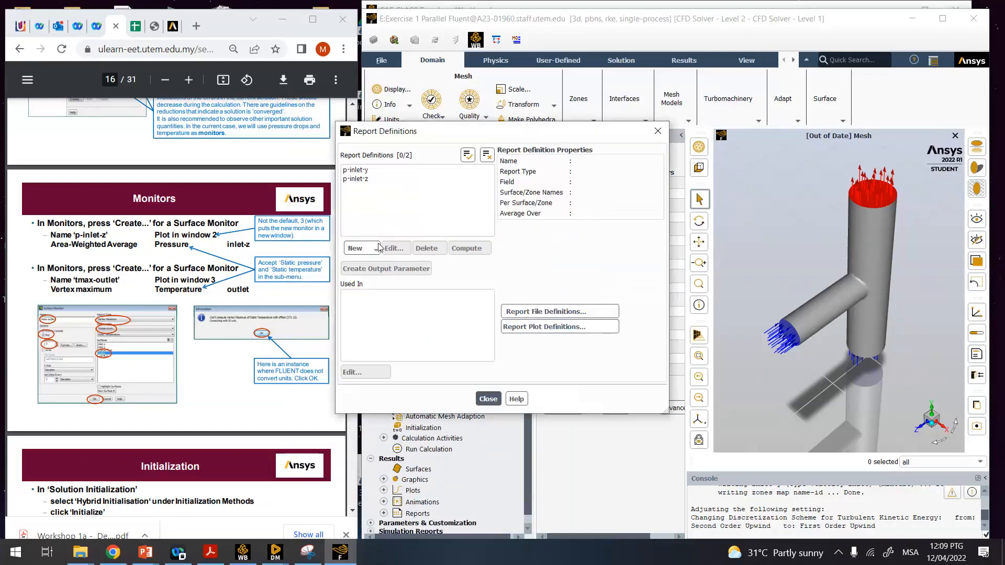
click(370, 250)
mouse_move(378, 275)
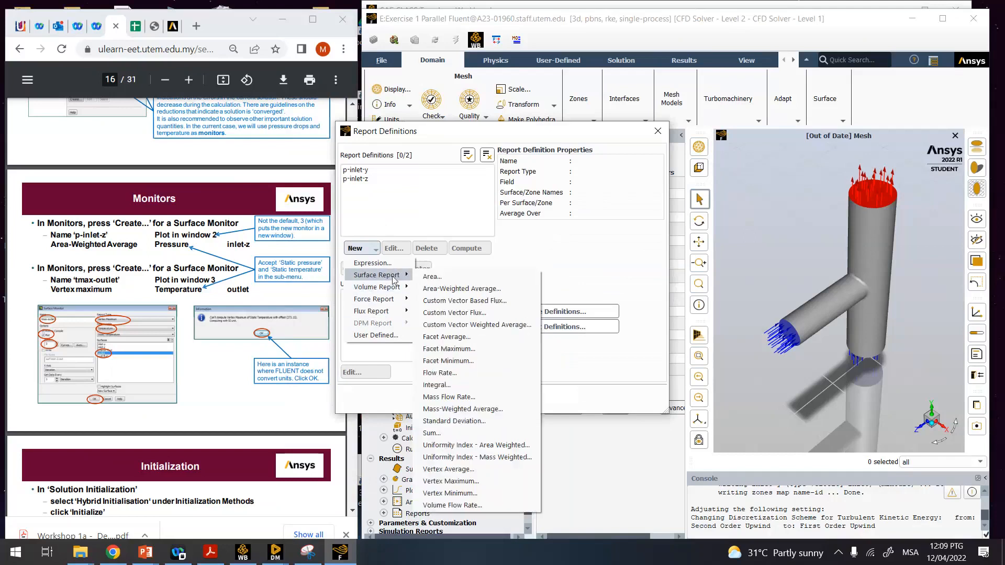
click(447, 481)
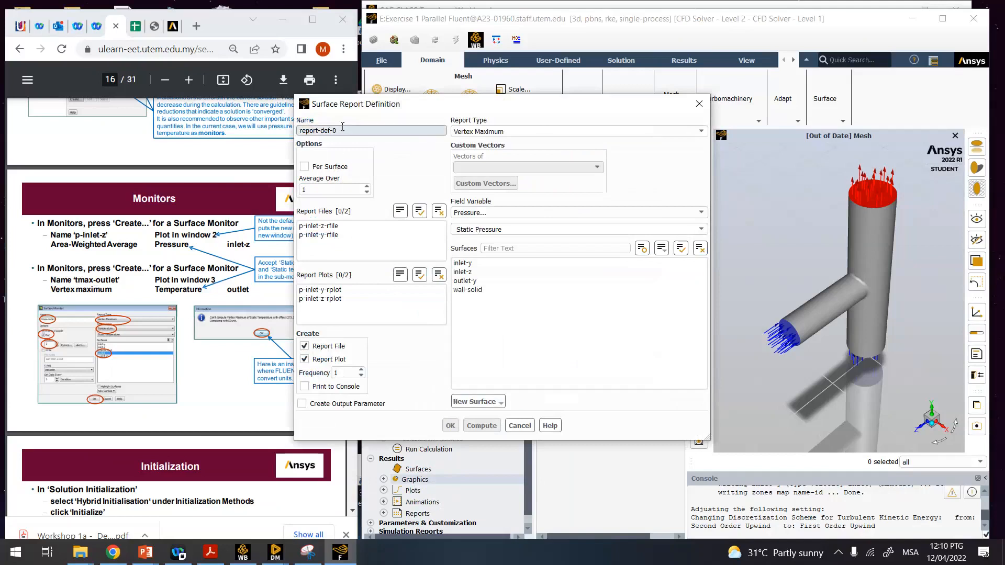
drag(337, 130, 296, 129)
text(t-max-outlet)
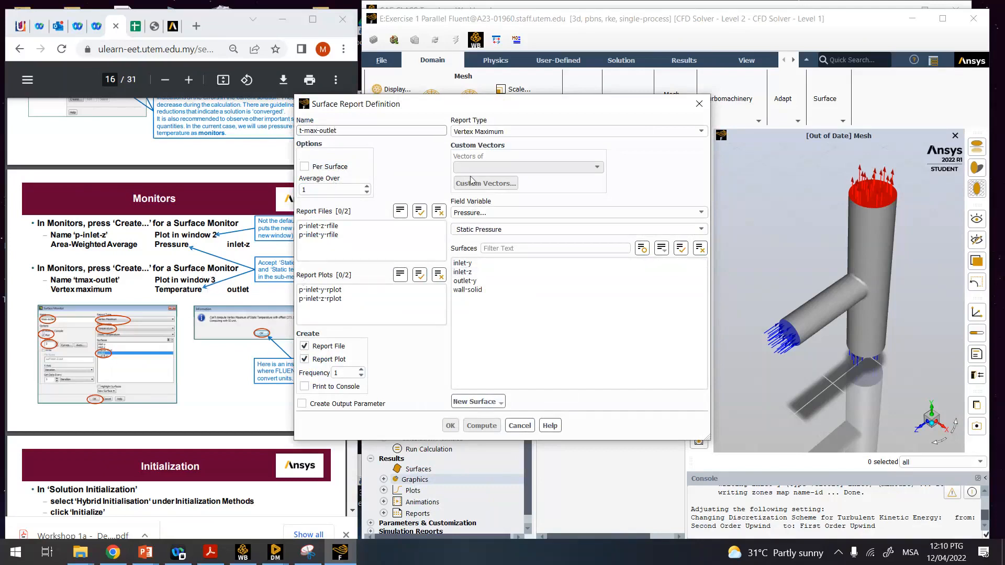
- Set the t-max-outlet report's field variable to static temperature on the outlet-y surface, create it and list the finished report definitions
click(478, 216)
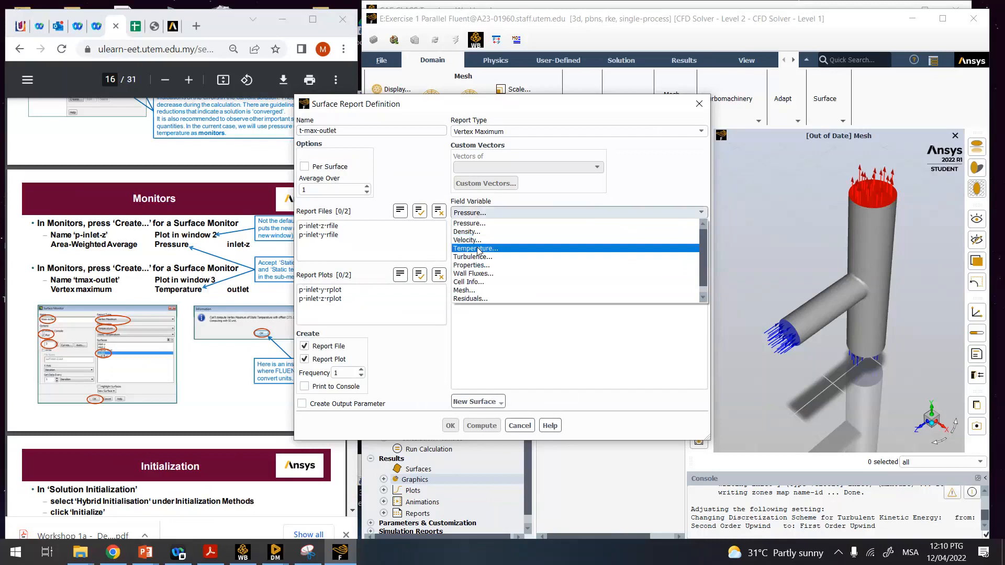
click(480, 249)
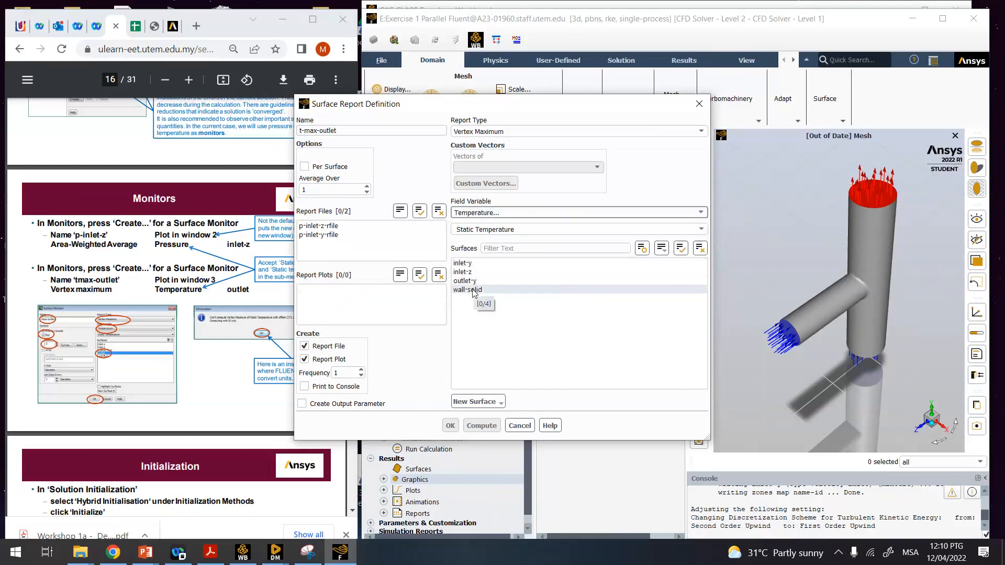
click(471, 282)
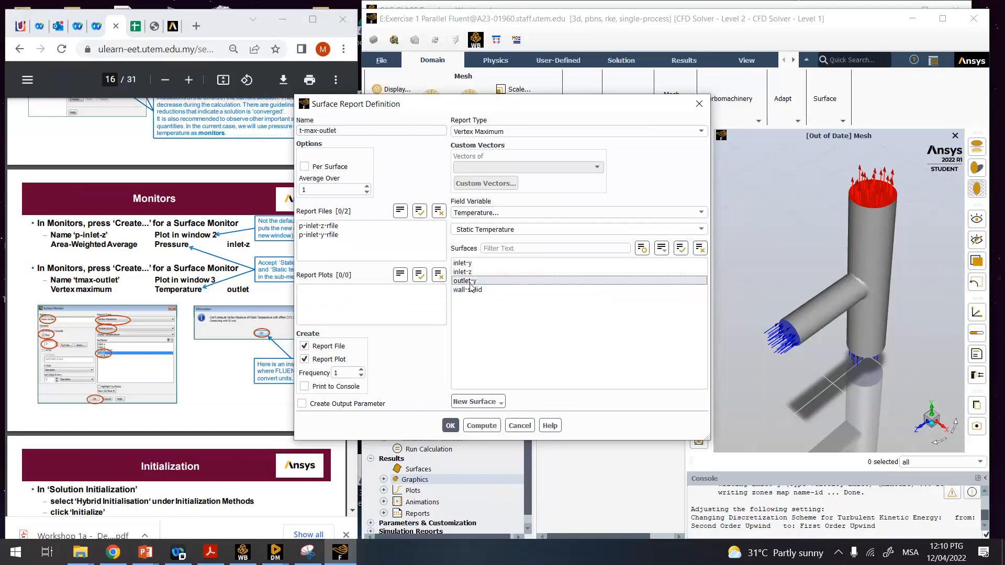
click(450, 425)
click(484, 397)
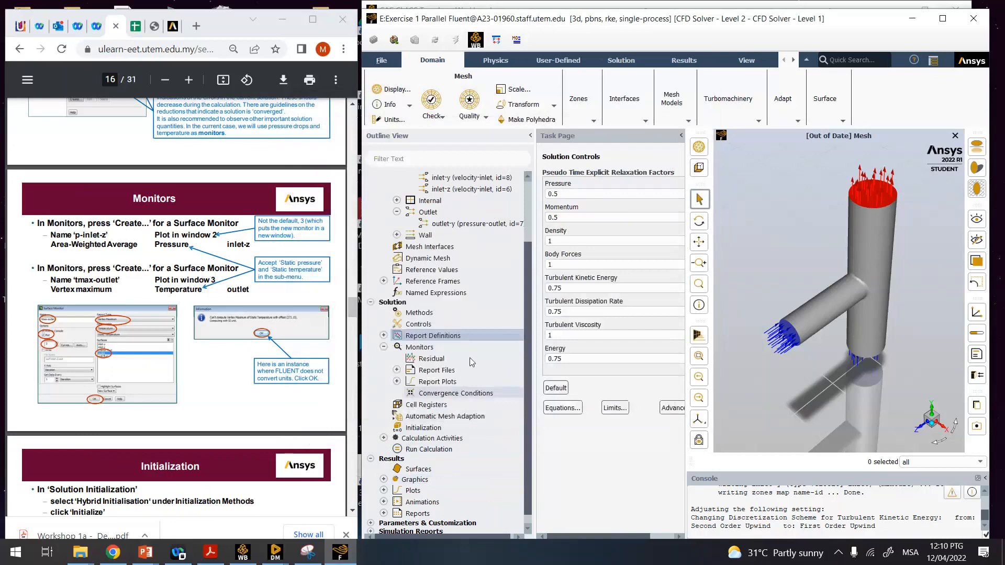
click(384, 336)
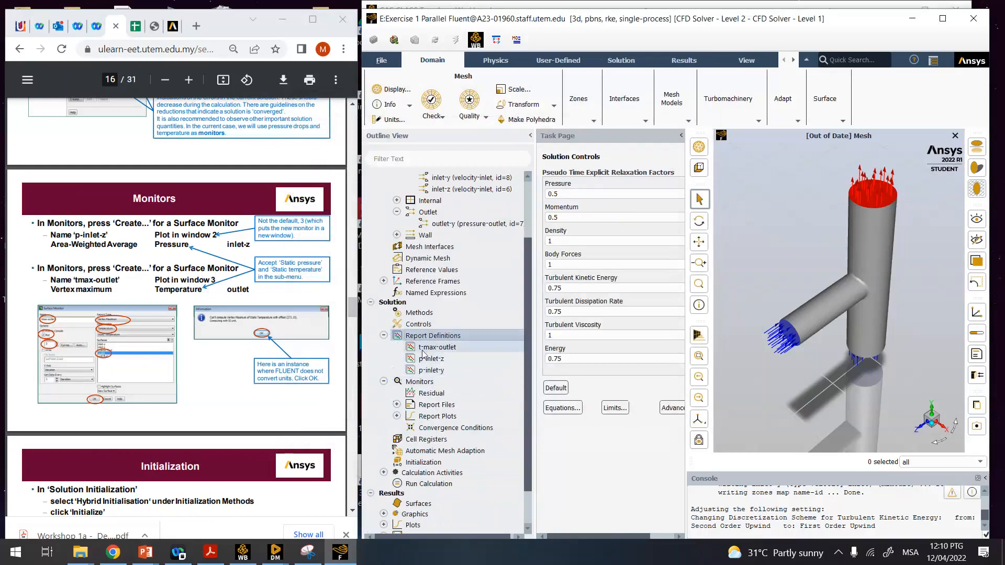
- Initialize the solution with the Hybrid Initialization method, as described on the Initialization slide
scroll(308, 358, down, 3)
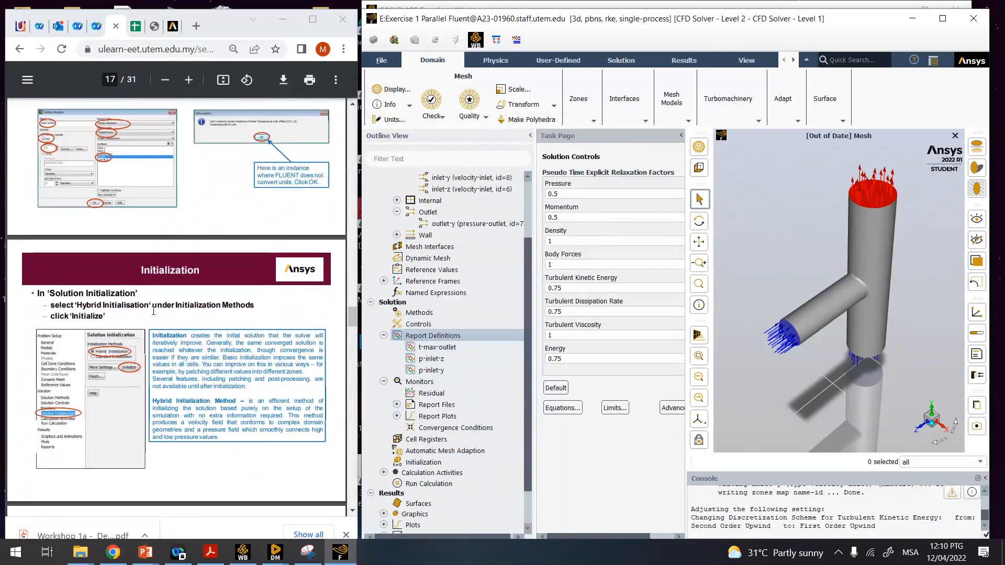
scroll(436, 397, down, 2)
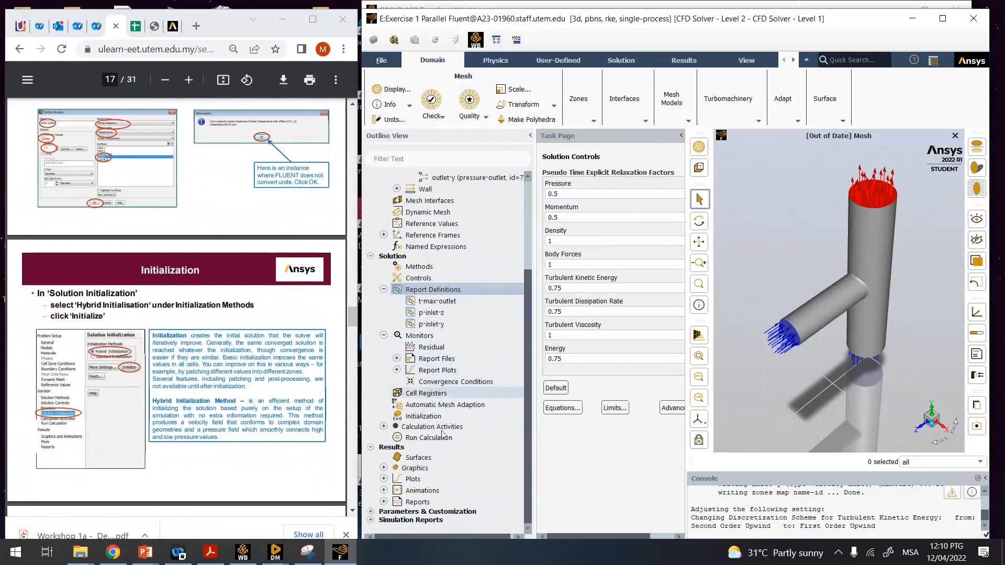
click(422, 417)
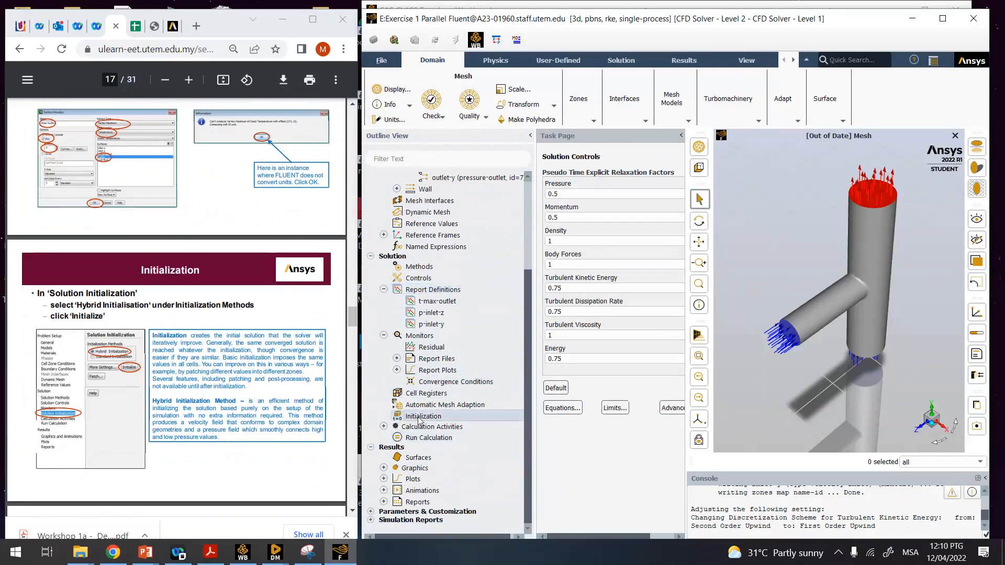
double_click(420, 418)
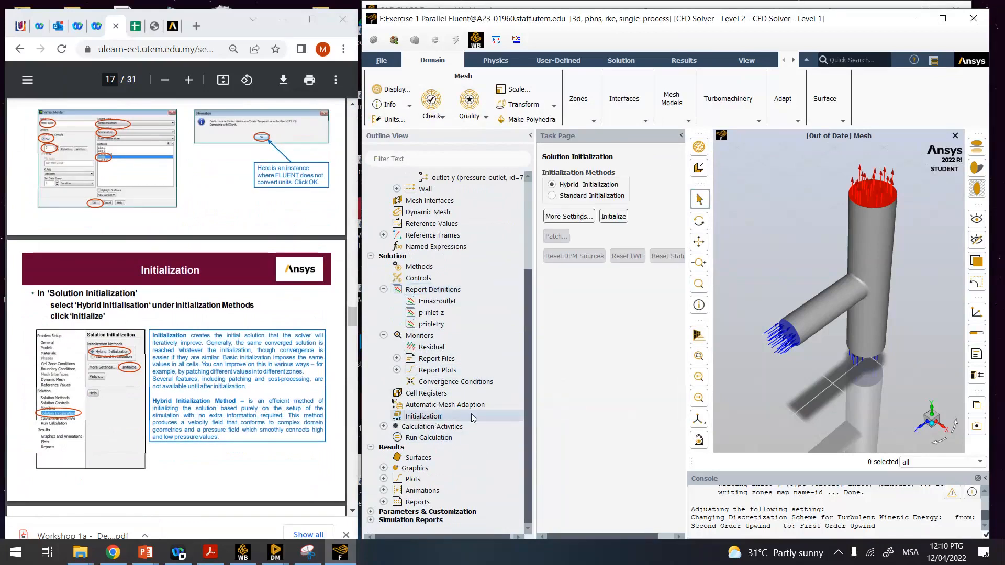
click(604, 216)
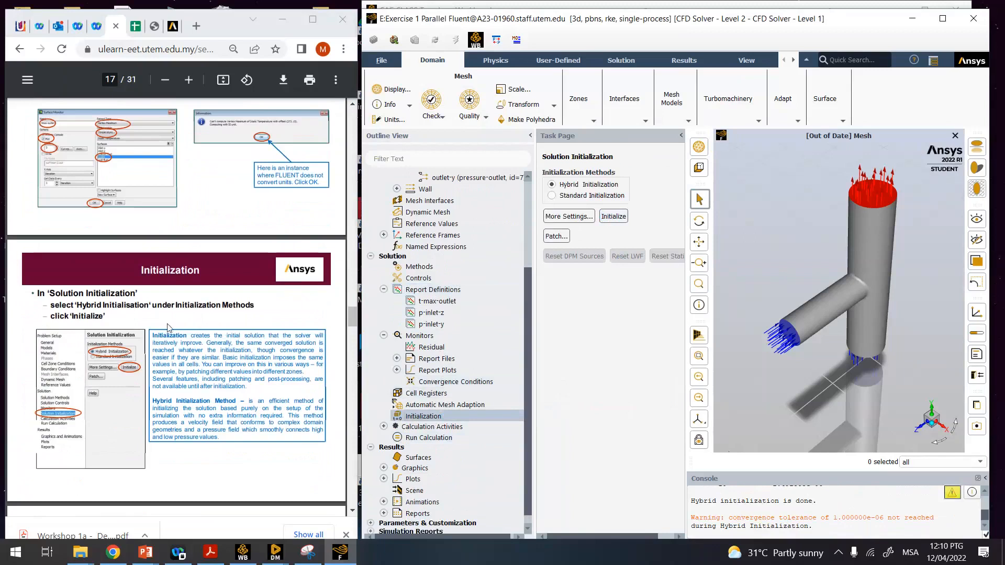
- Set the number of iterations to 200 in the run calculation settings and start the calculation
scroll(156, 377, down, 5)
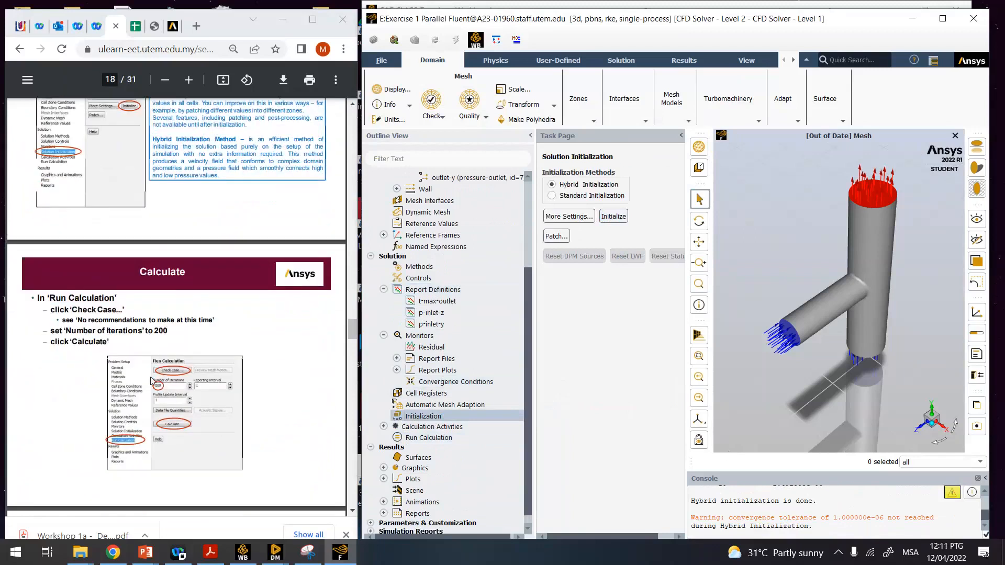
click(426, 437)
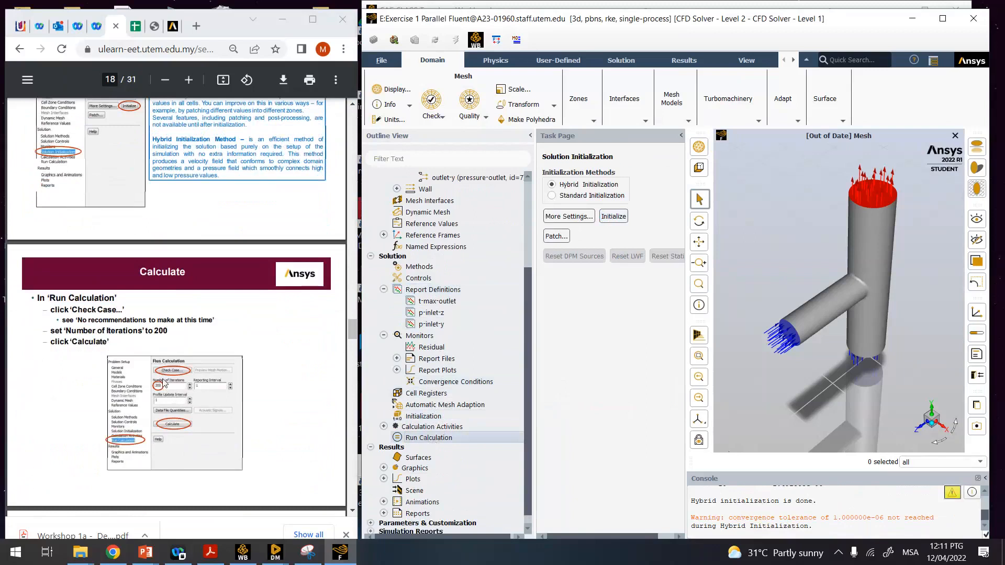
click(418, 437)
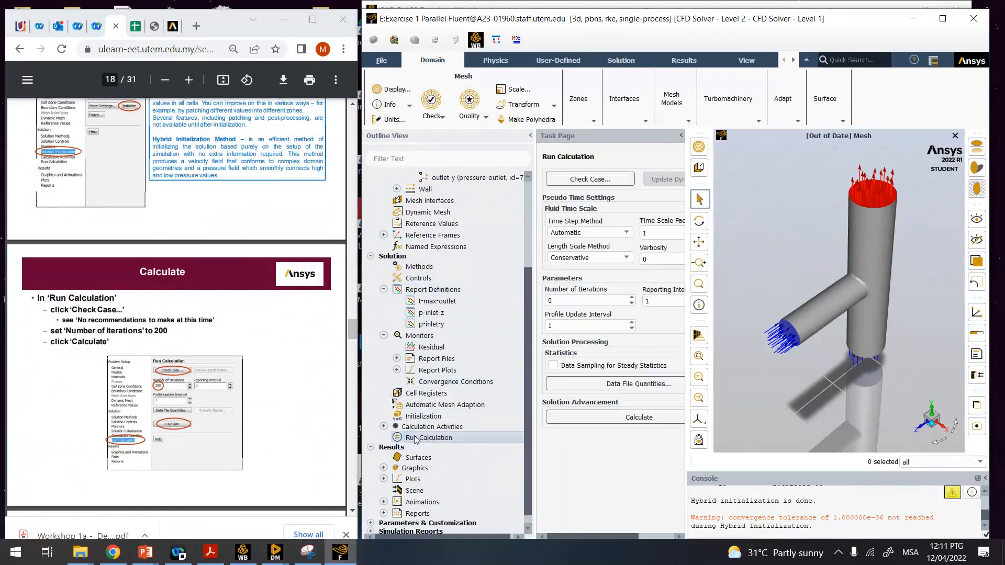
double_click(549, 300)
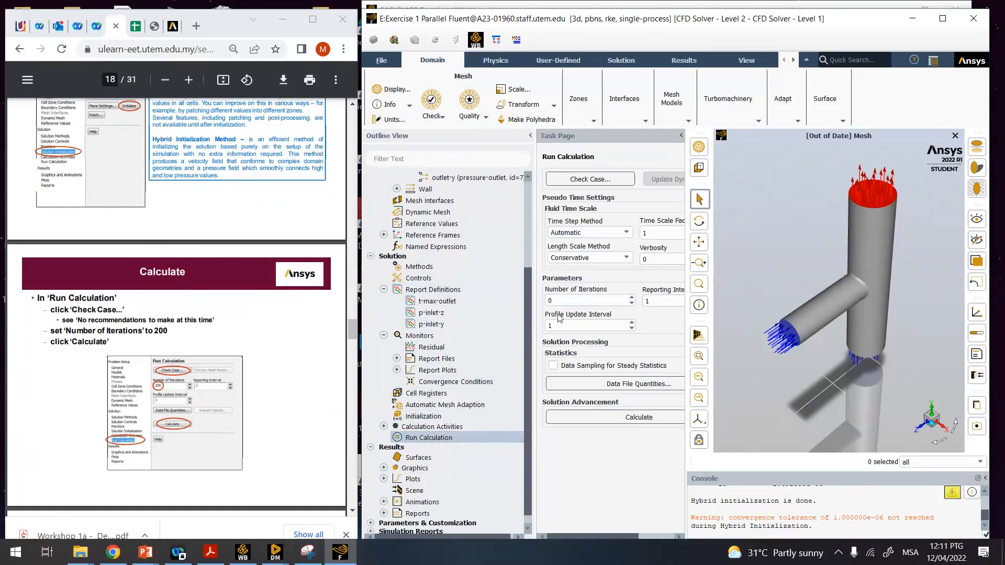
click(547, 301)
drag(552, 301, 535, 301)
text(2)
click(590, 468)
drag(83, 342, 106, 343)
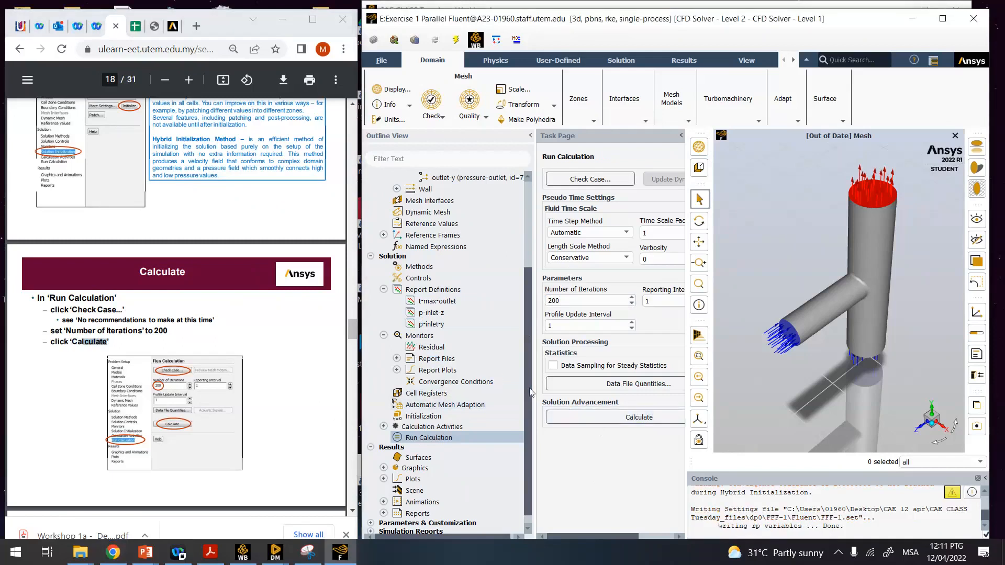
- Check the Calculating slide, maximize the Fluent window and enlarge the console area to follow the iterations
scroll(293, 376, down, 6)
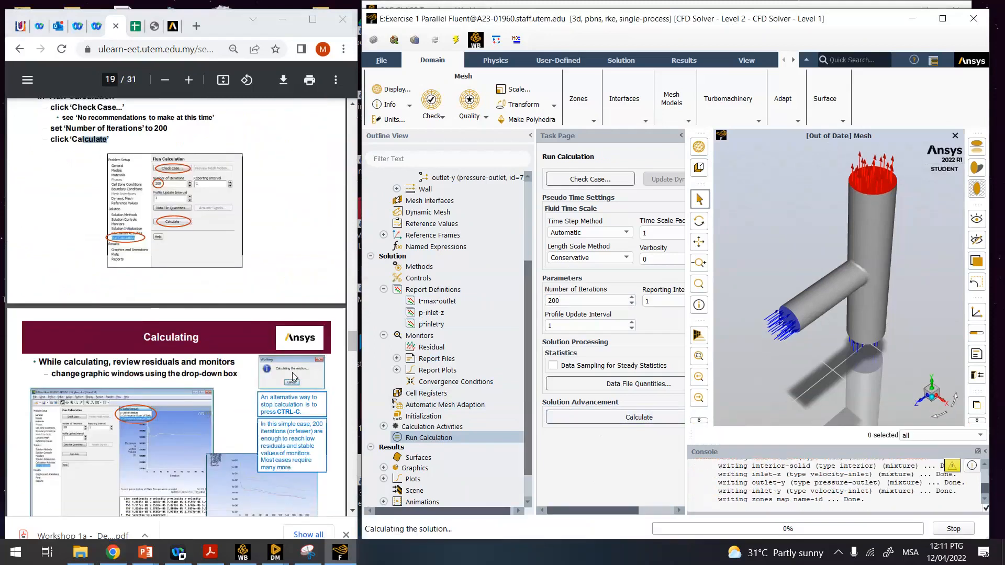
scroll(293, 376, down, 3)
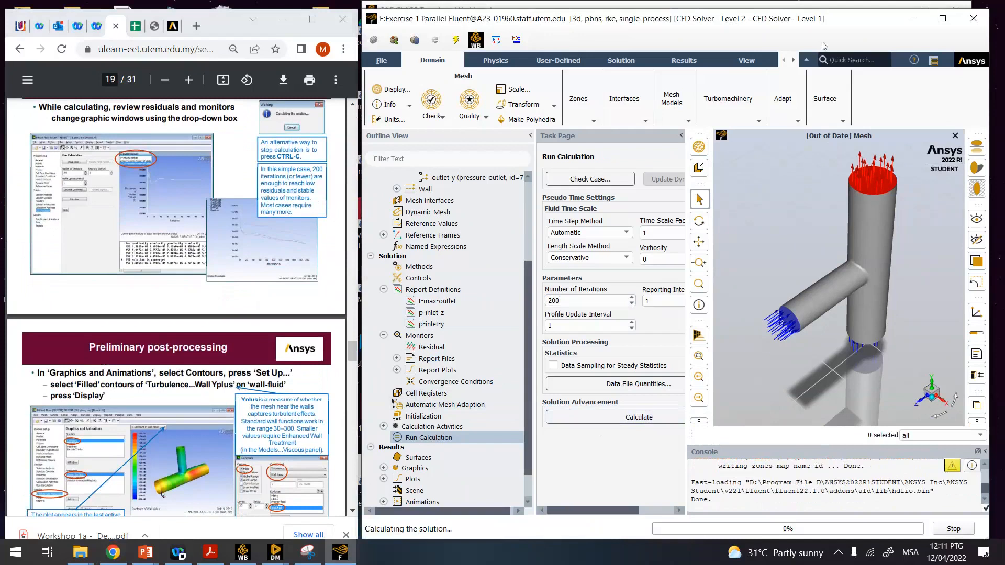
drag(848, 28, 760, 35)
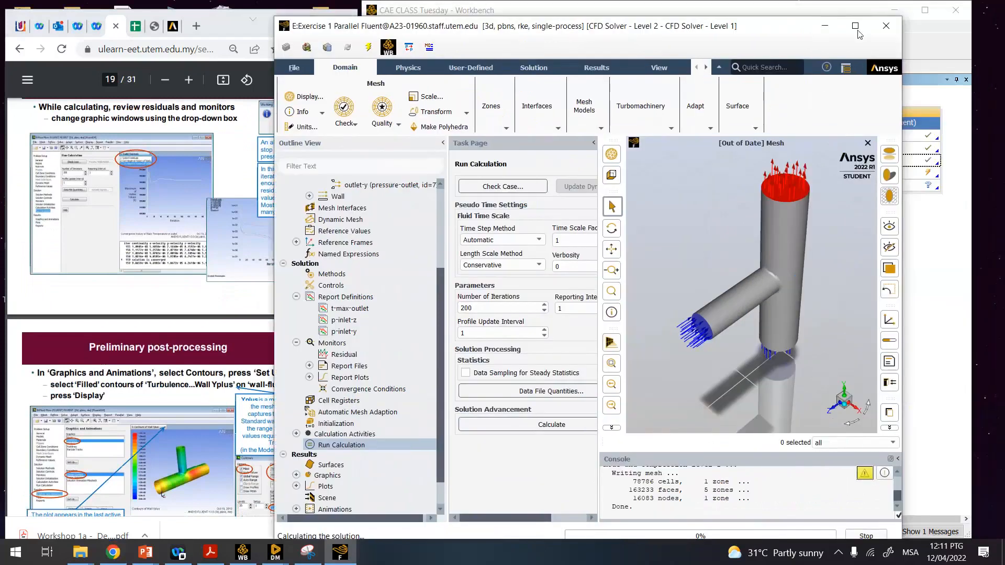
click(856, 27)
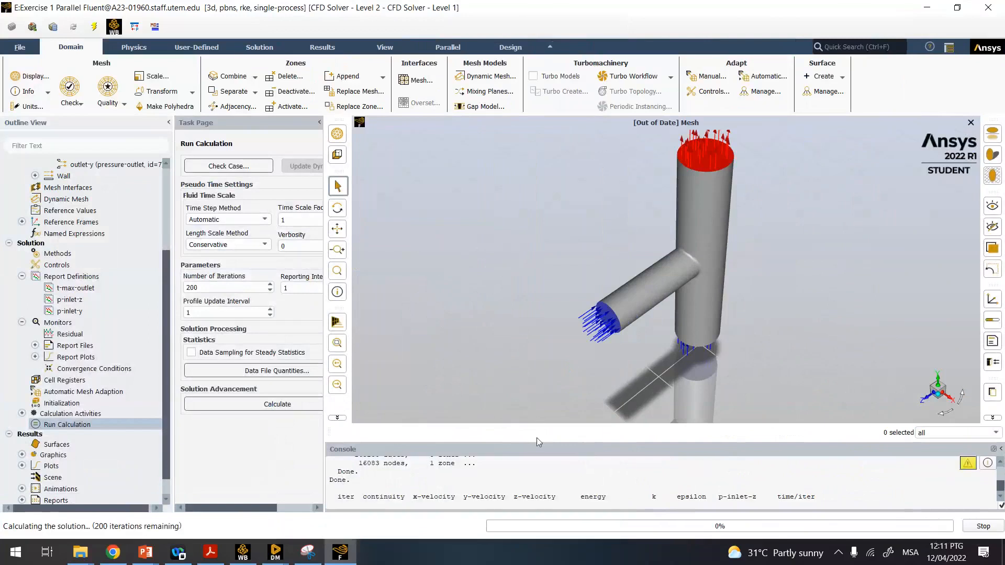
drag(532, 441, 543, 300)
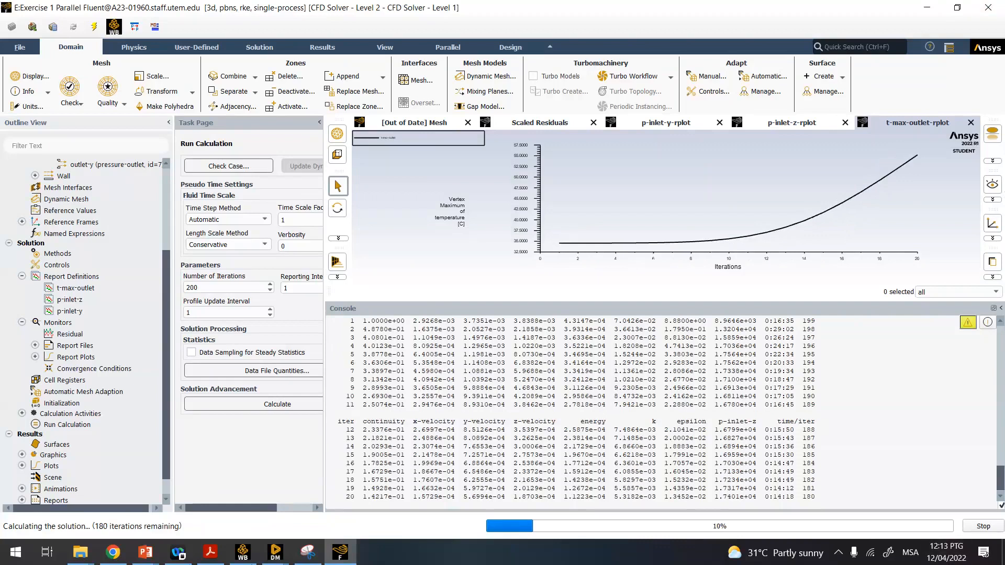
- Reduce the Fluent window to sit beside the browser and check the class results spreadsheet and the workshop slide on calculating
click(959, 7)
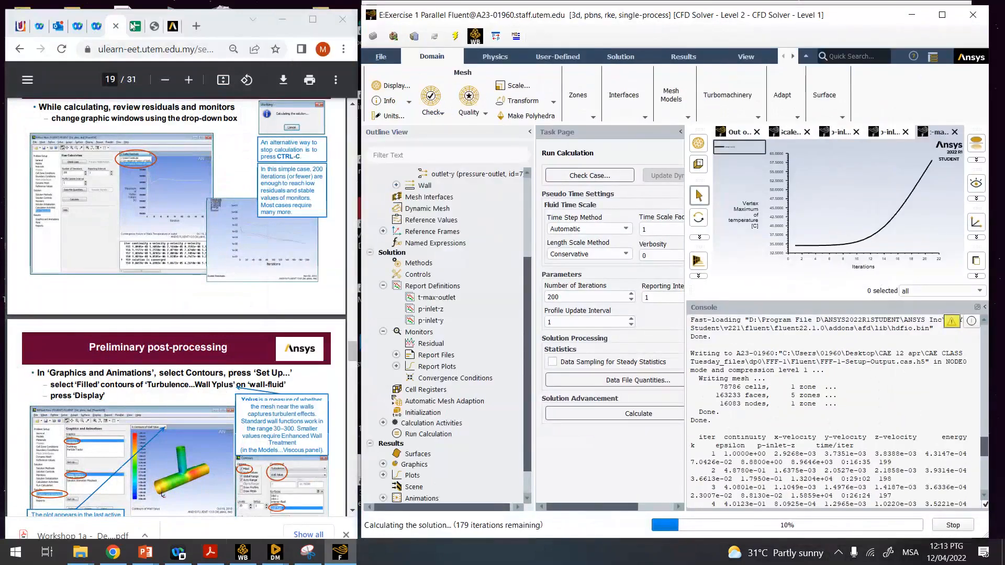
click(133, 26)
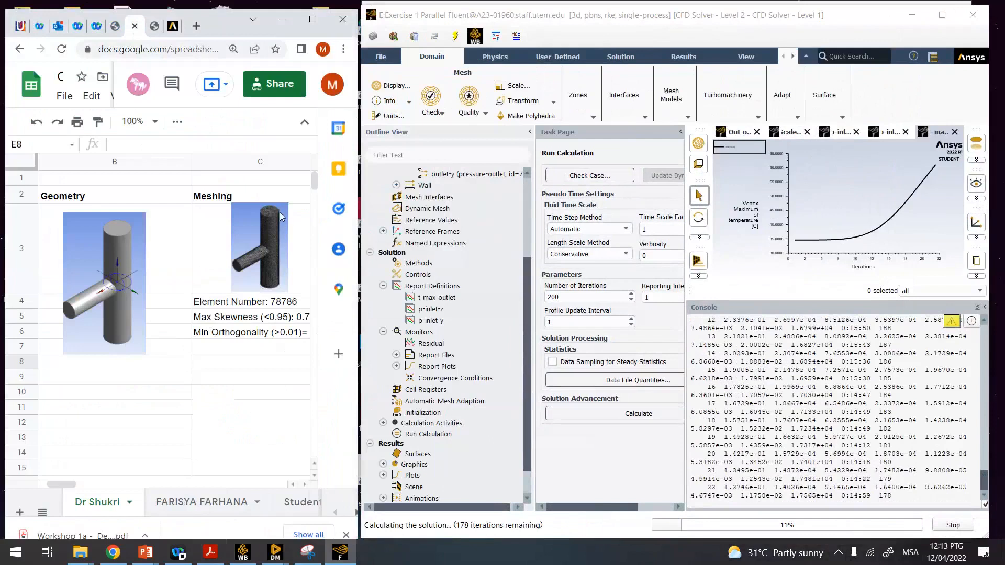
click(281, 21)
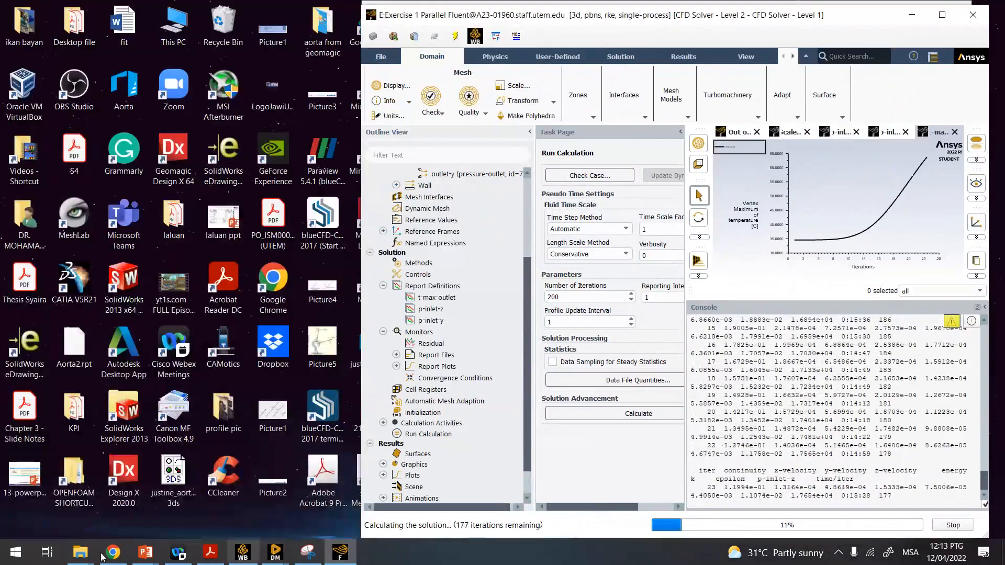
click(110, 553)
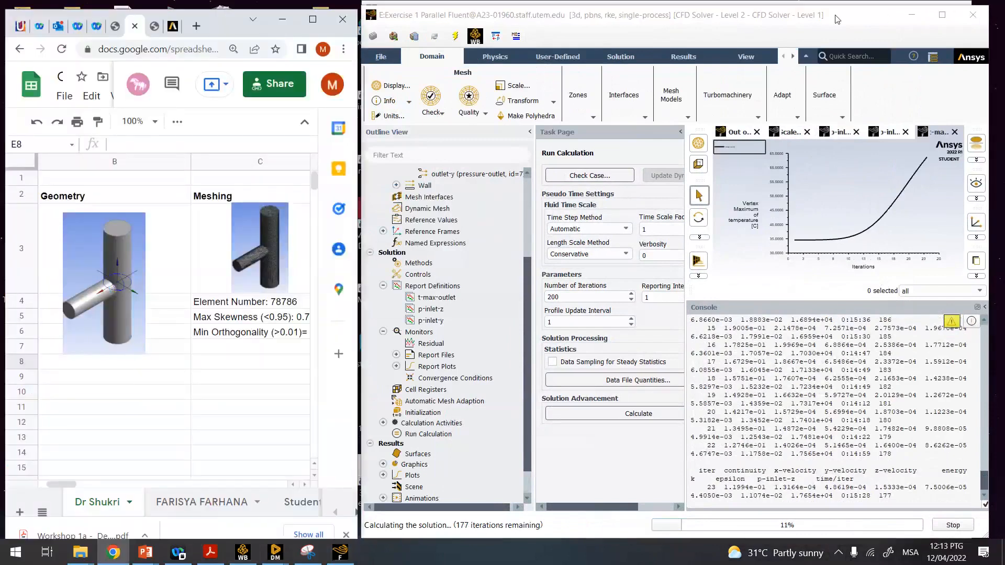
click(107, 27)
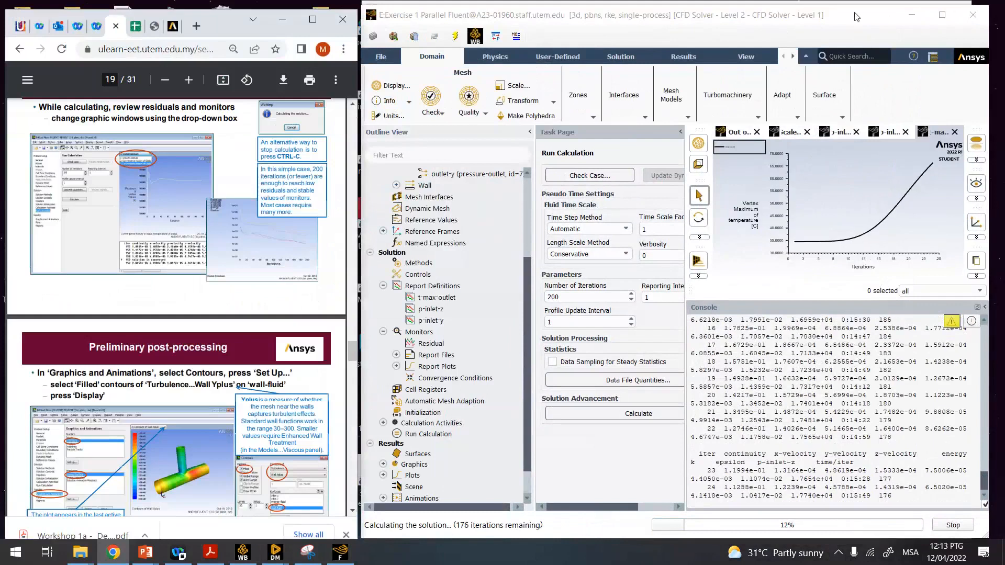
drag(856, 16, 850, 17)
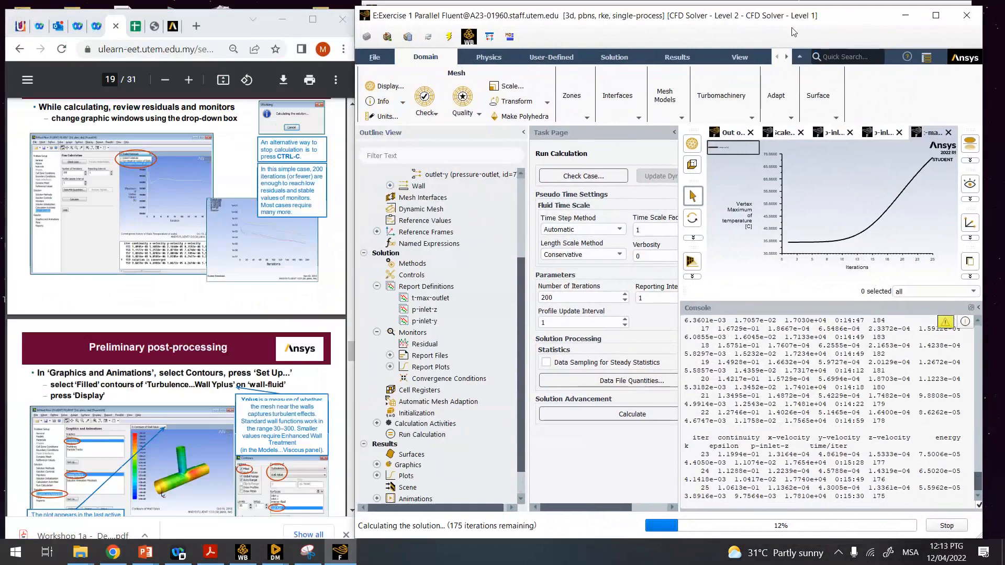
drag(810, 22, 754, 17)
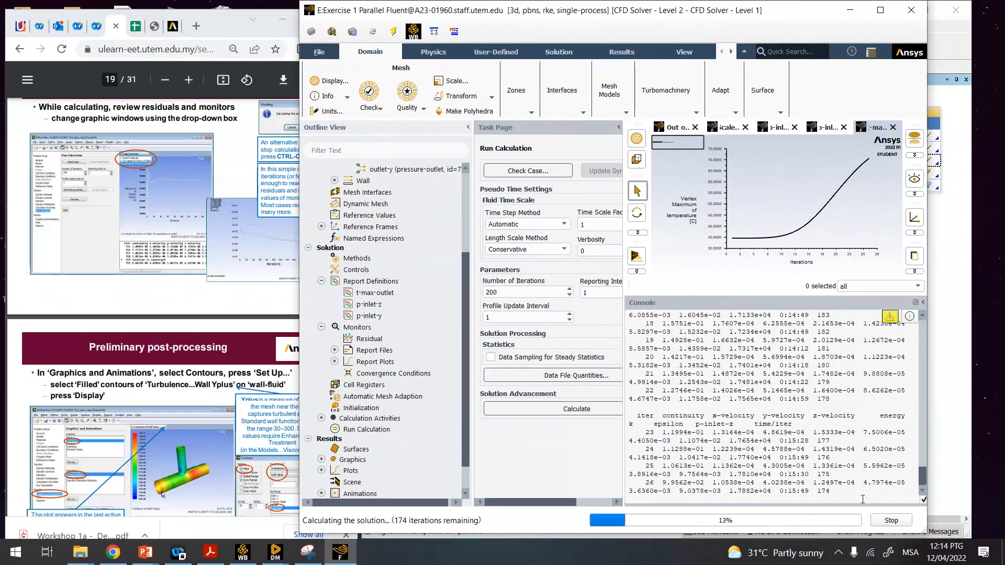
- Stop the running calculation early, enlarge the Fluent window and acknowledge the completion notice
scroll(714, 448, up, 8)
scroll(663, 493, down, 8)
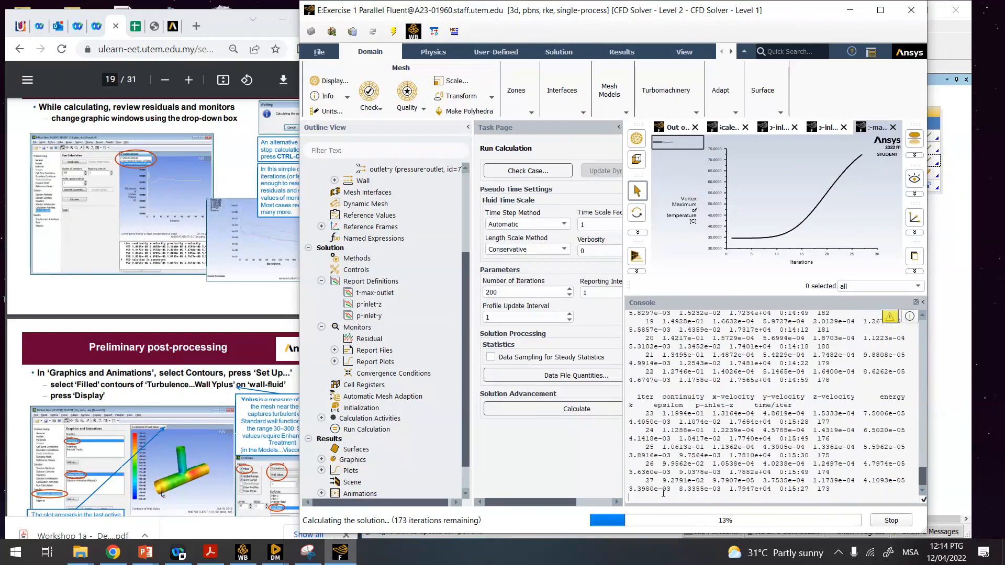
click(890, 521)
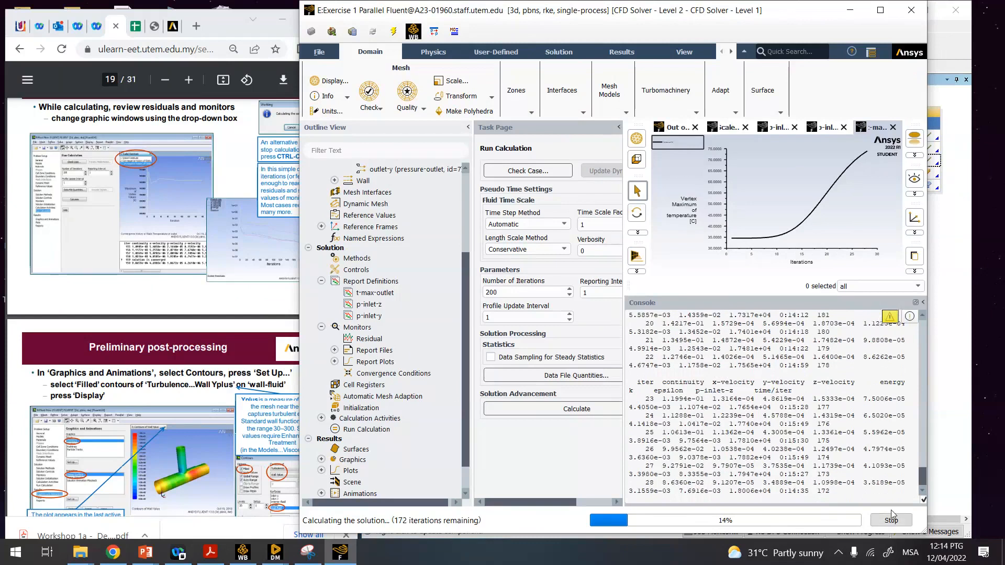
click(881, 12)
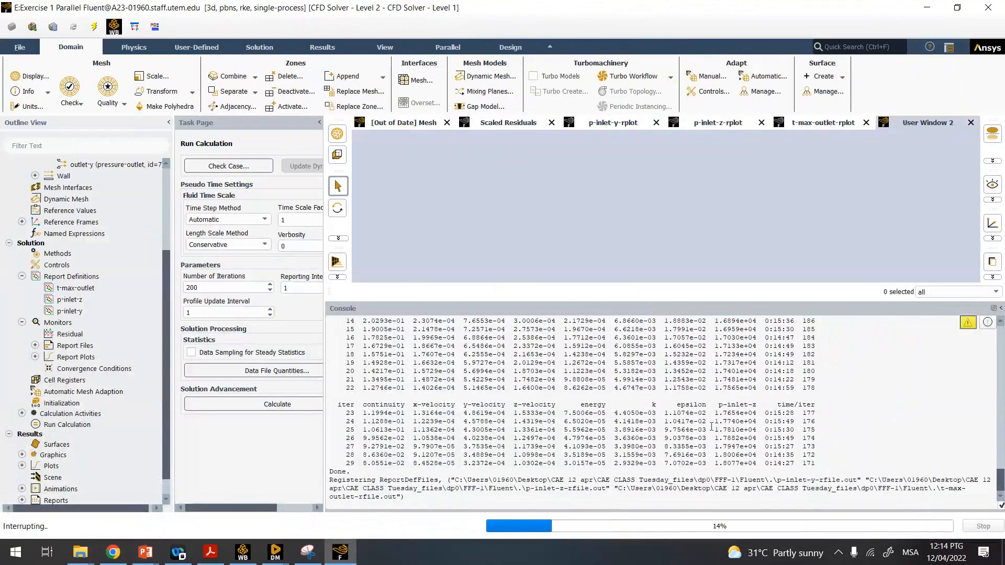
scroll(689, 420, up, 3)
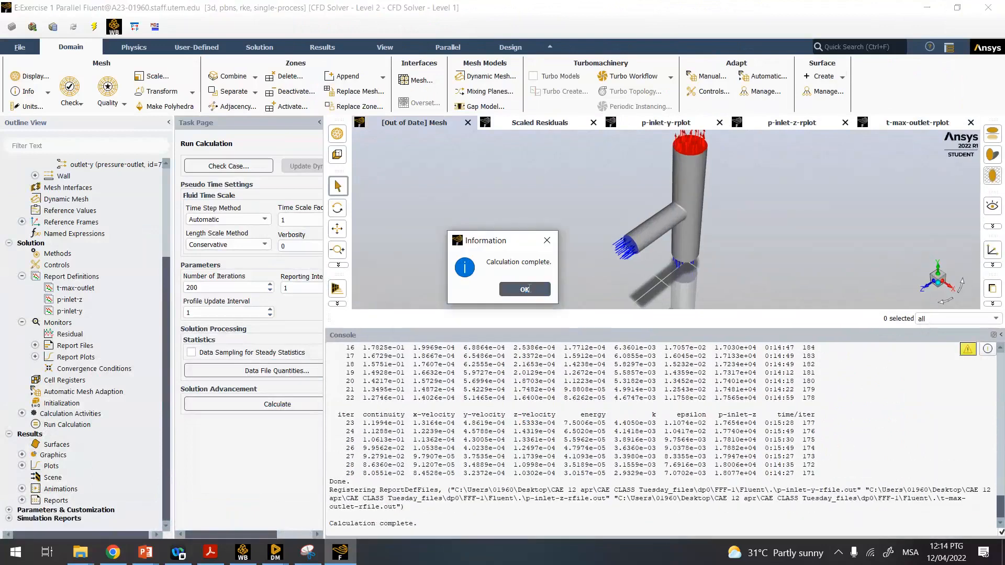
click(524, 289)
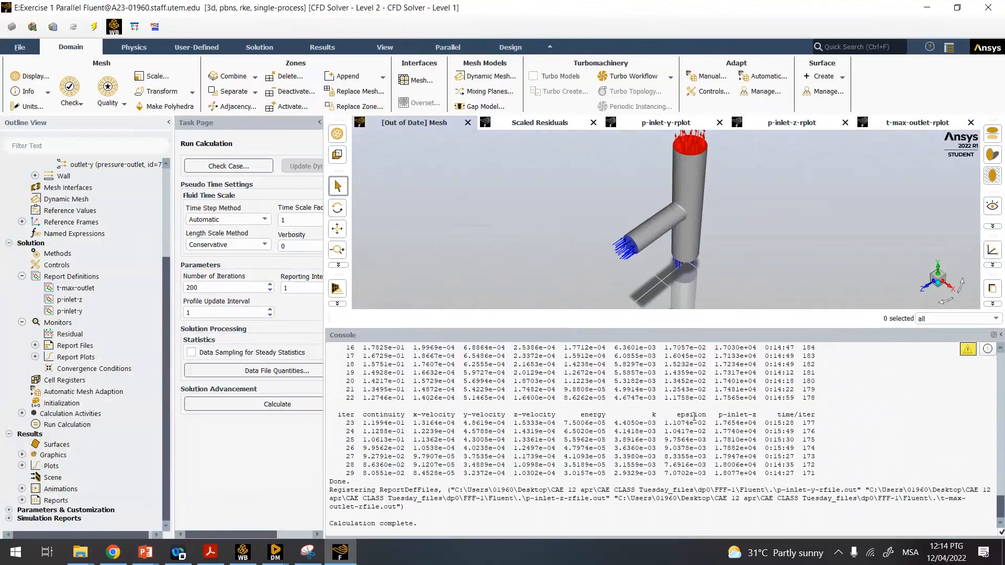
- Review the p-inlet-z column in the console and the p-inlet-y, p-inlet-z and t-max-outlet report plots
drag(702, 415, 383, 414)
drag(715, 415, 756, 415)
click(664, 124)
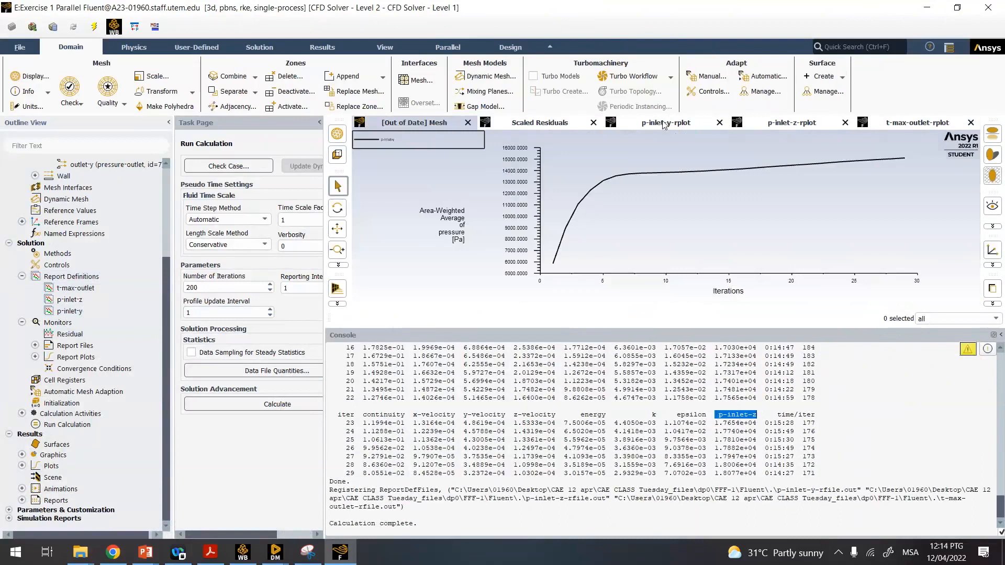
click(795, 123)
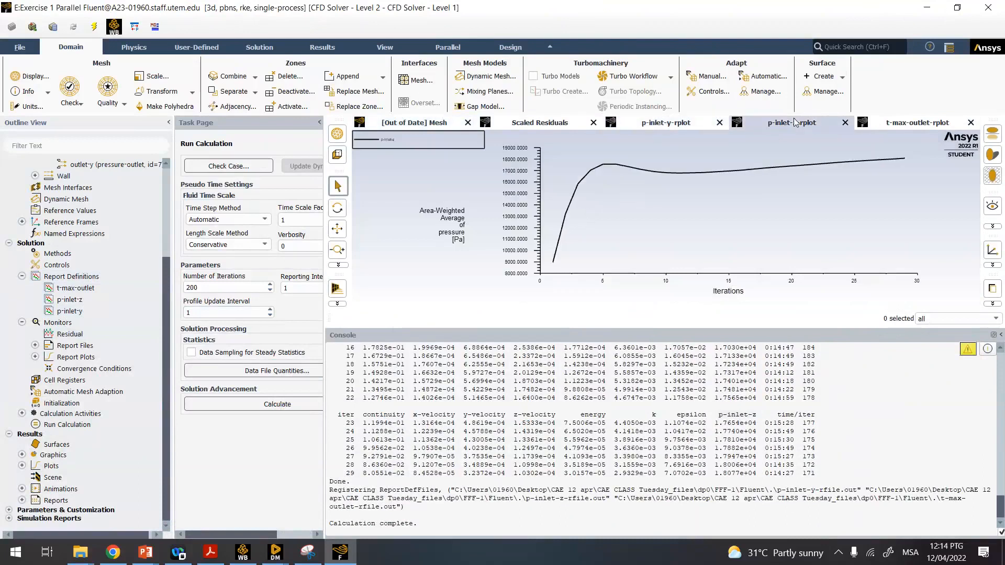
click(902, 125)
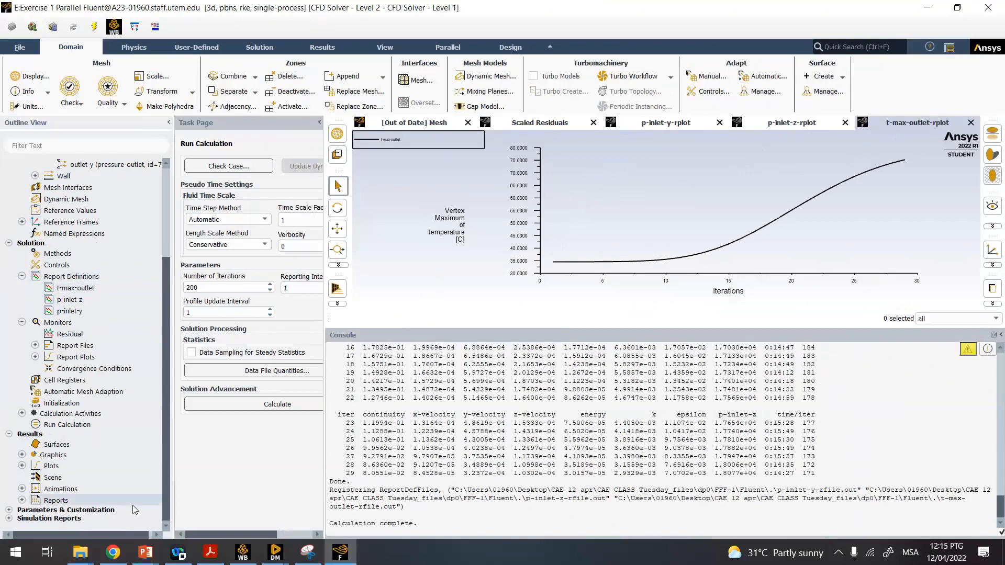
- Create a filled static temperature contour, contour-1, on inlet-y, inlet-z, outlet-y and wall-solid, and display it
mouse_move(116, 556)
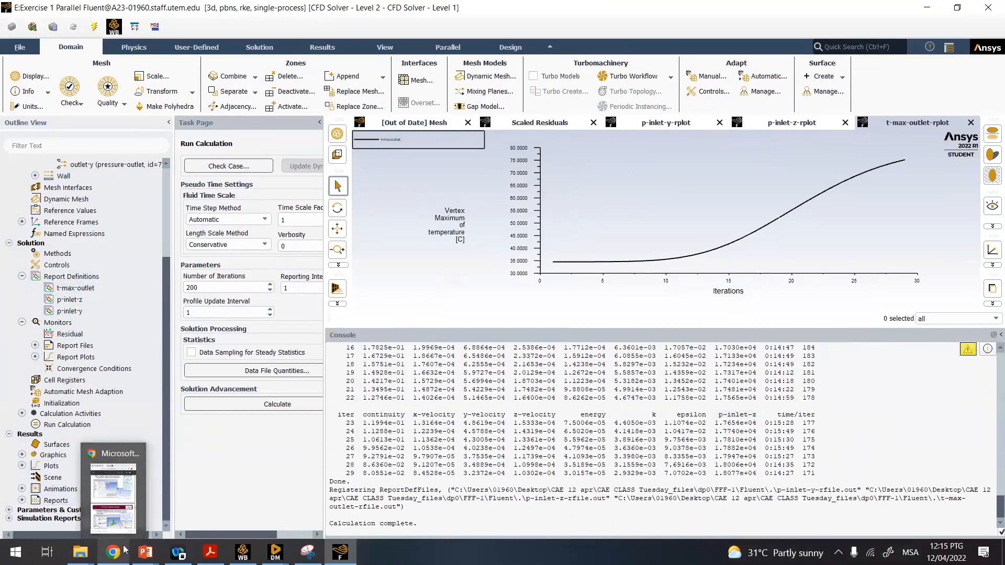
mouse_move(165, 503)
mouse_down()
mouse_move(164, 453)
mouse_move(158, 516)
mouse_up()
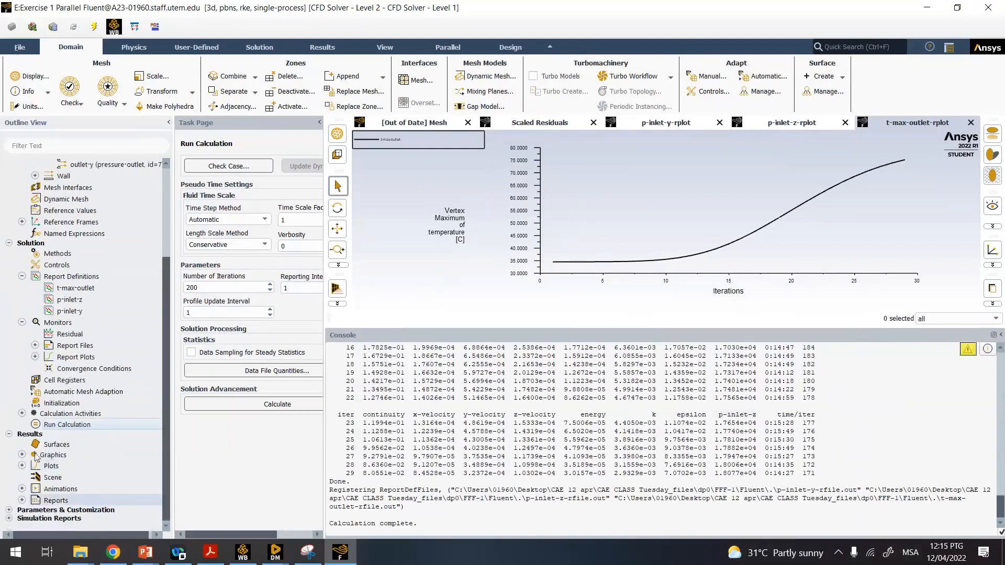
double_click(53, 456)
double_click(67, 477)
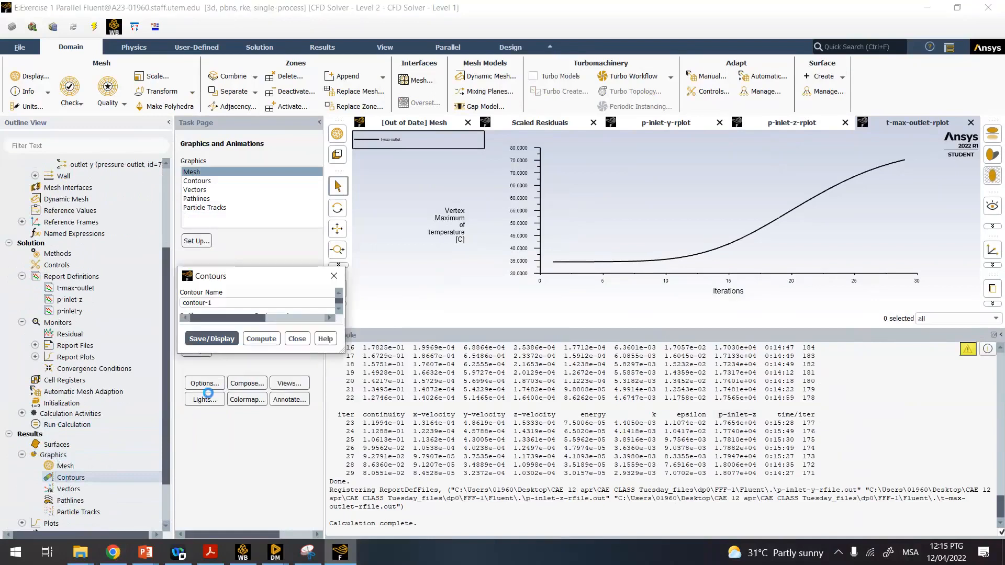
click(280, 328)
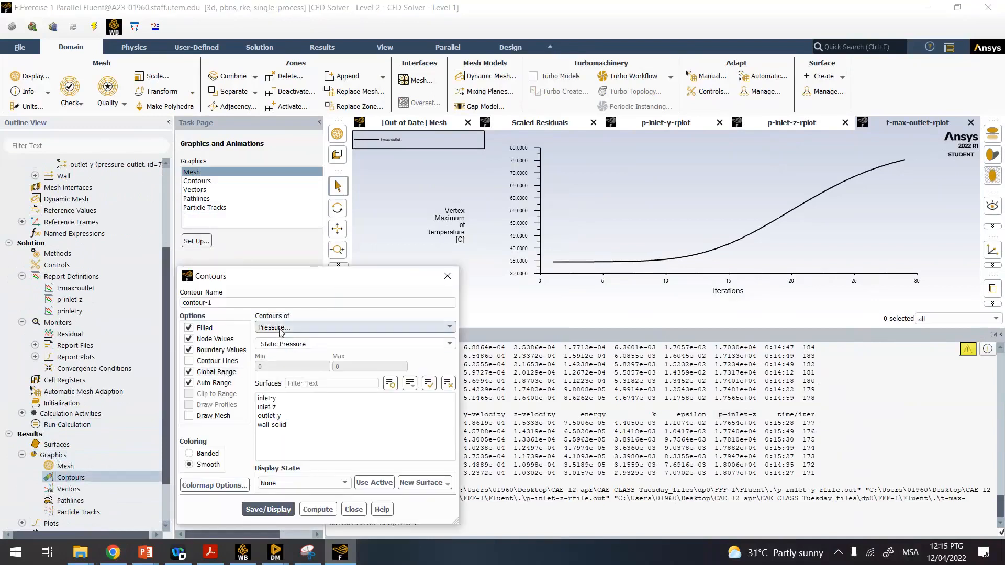
click(269, 364)
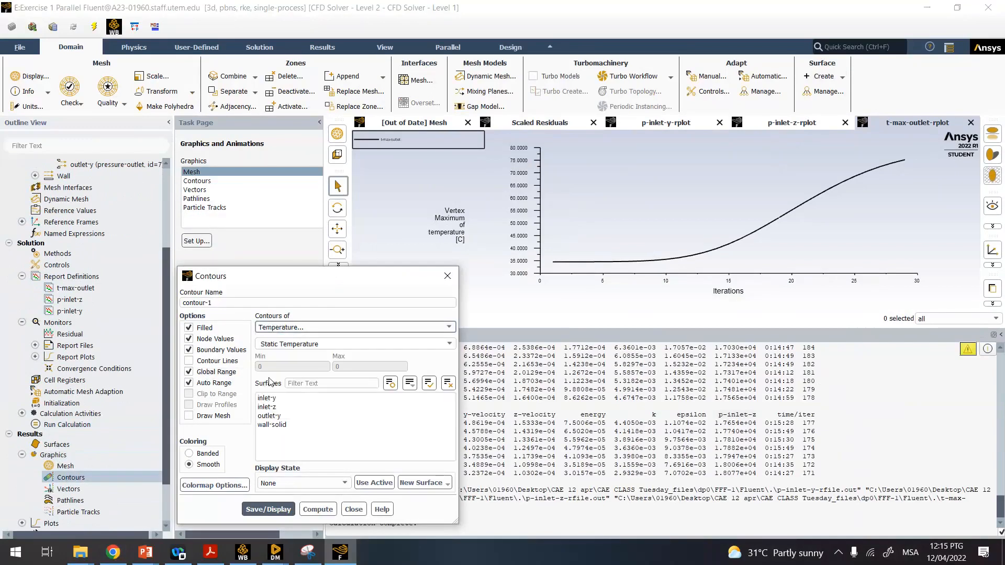
click(268, 509)
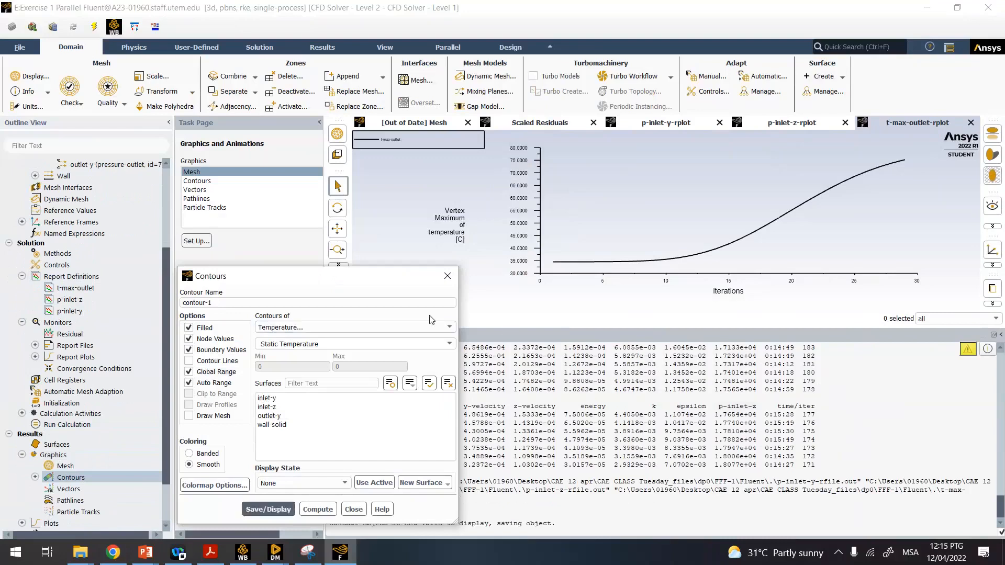
drag(363, 284, 295, 277)
mouse_move(207, 407)
mouse_down()
mouse_move(209, 417)
mouse_move(201, 390)
mouse_up()
click(199, 501)
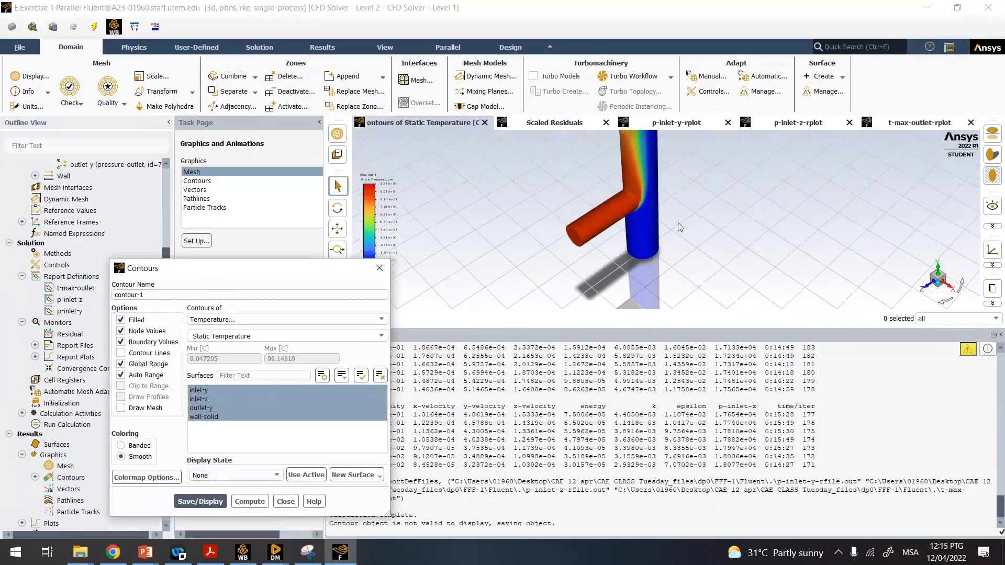
- Inspect the static temperature contours on the tee at different distances and angles, and close the Contours dialog
scroll(677, 223, up, 2)
drag(342, 271, 209, 250)
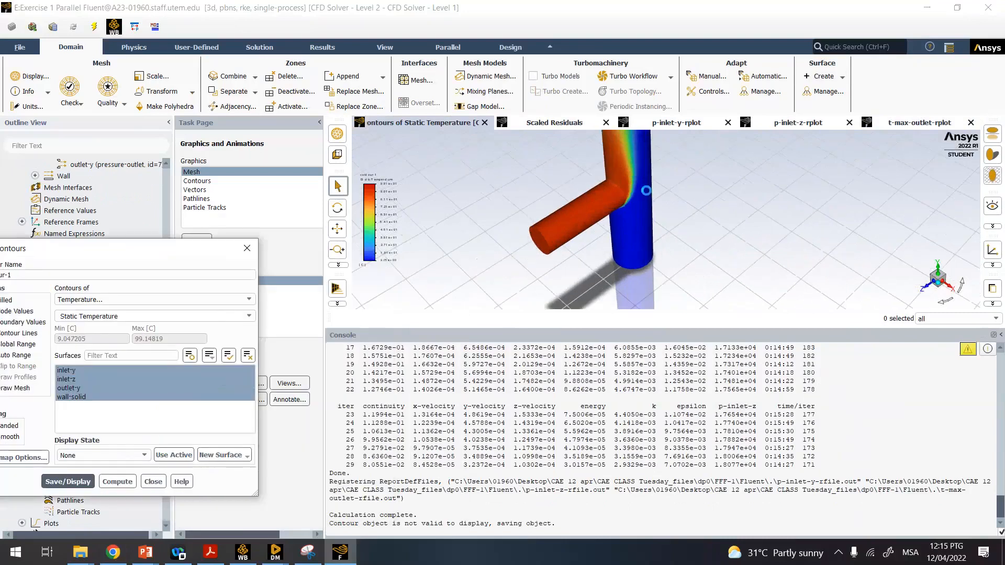
scroll(636, 199, down, 4)
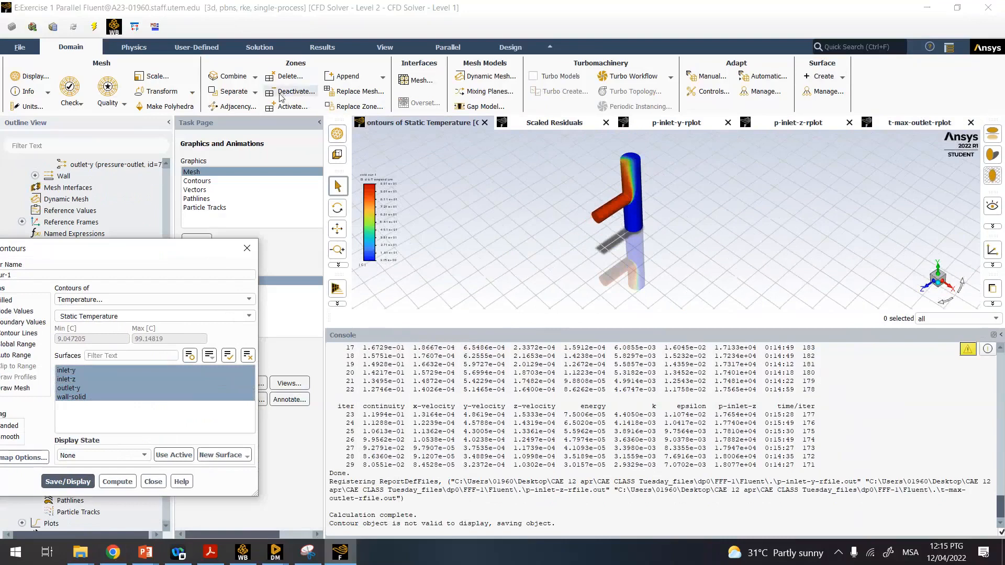
click(386, 49)
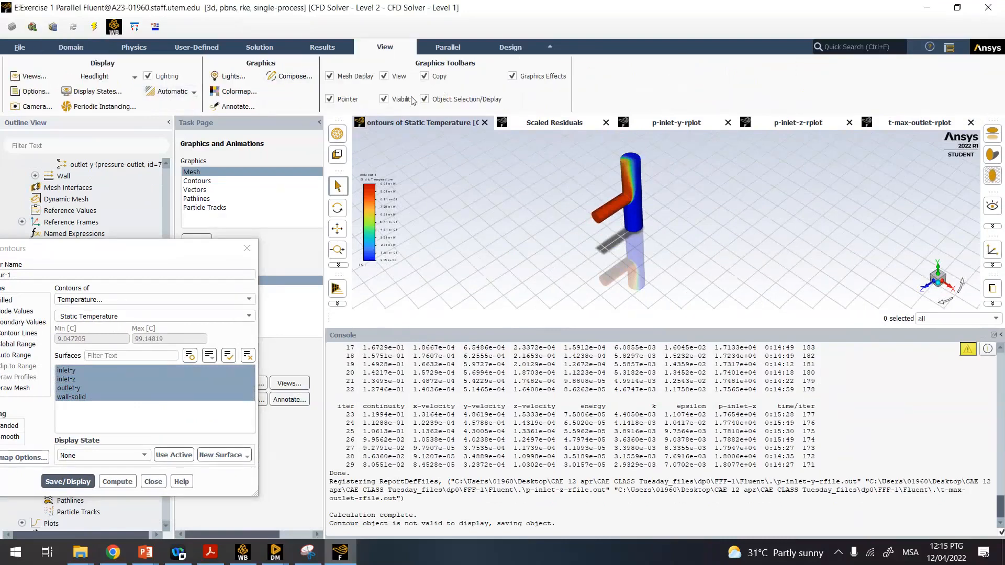
drag(592, 146, 618, 153)
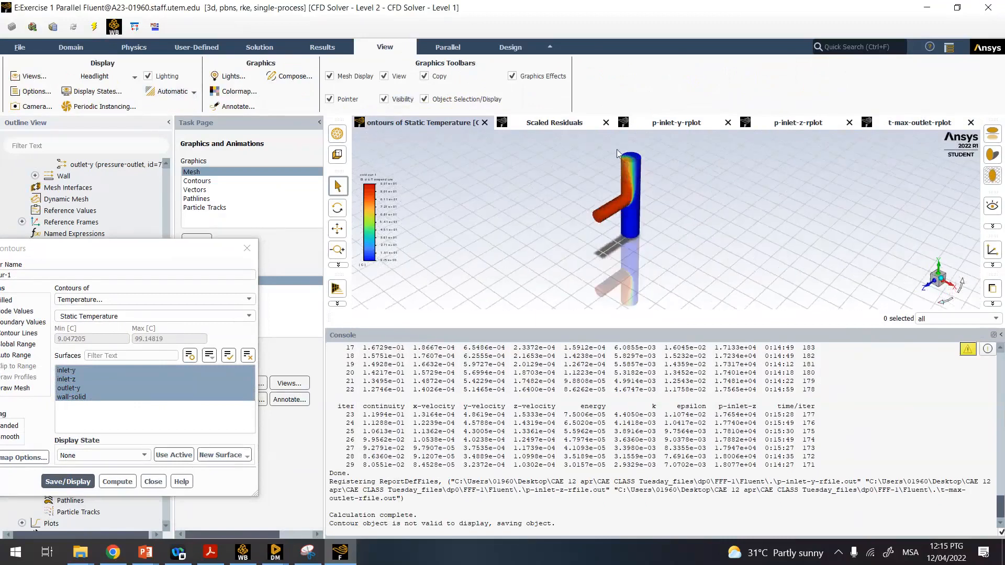
drag(671, 225, 625, 178)
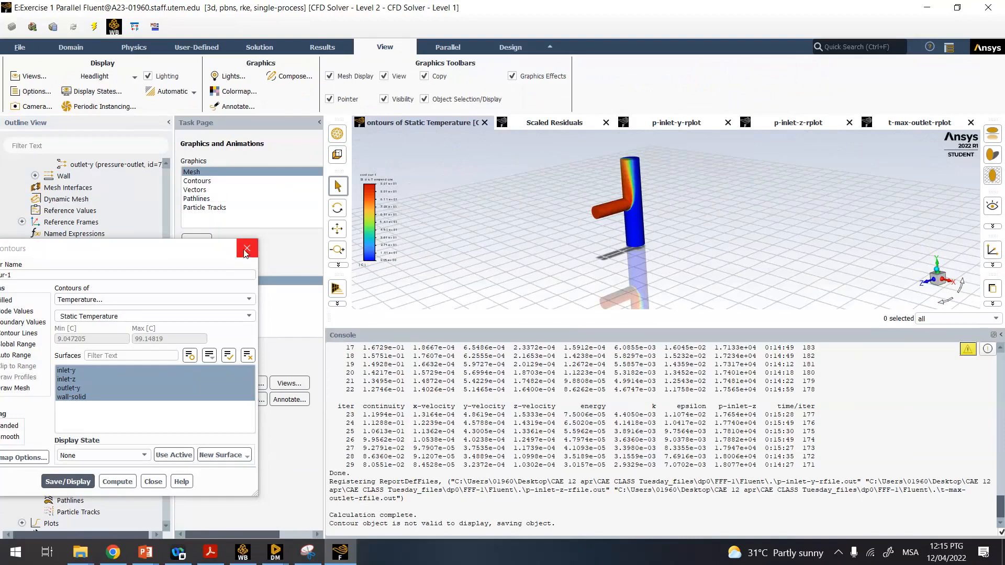
click(247, 250)
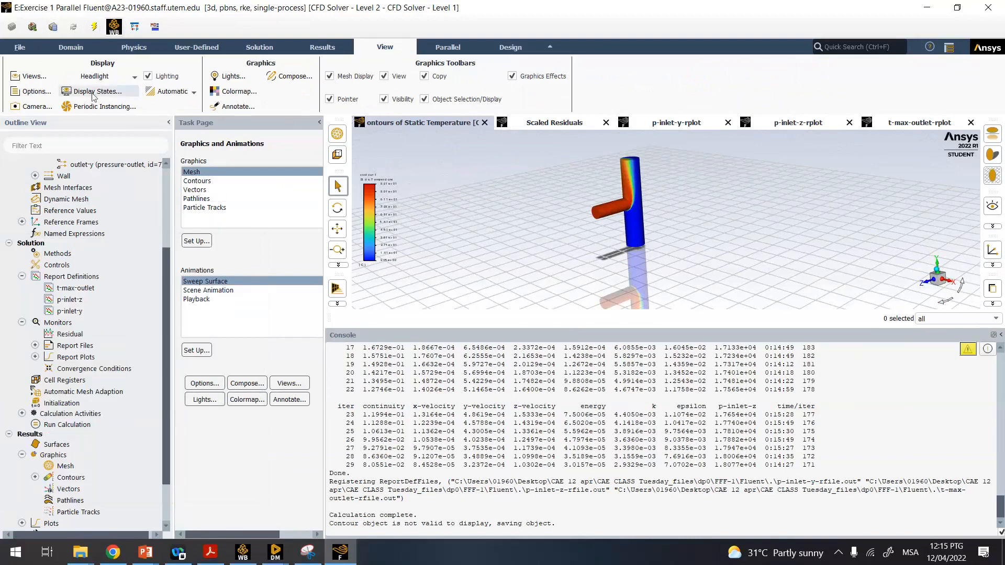
click(30, 76)
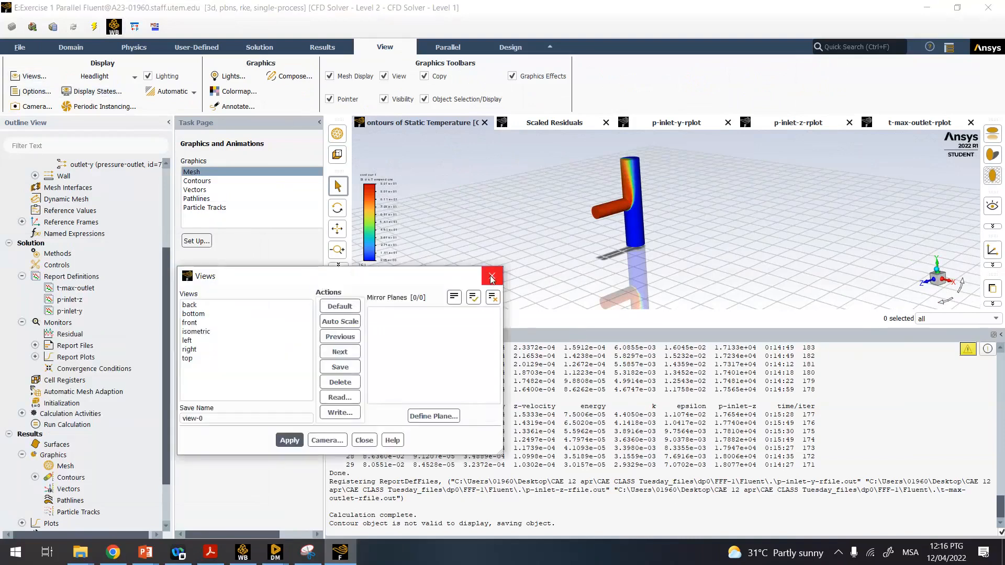
click(489, 276)
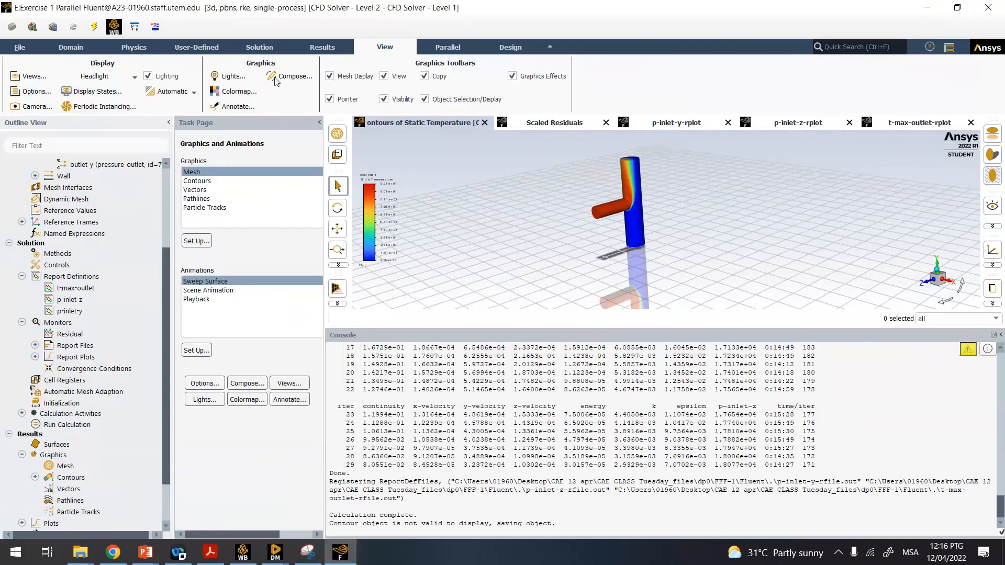
click(330, 48)
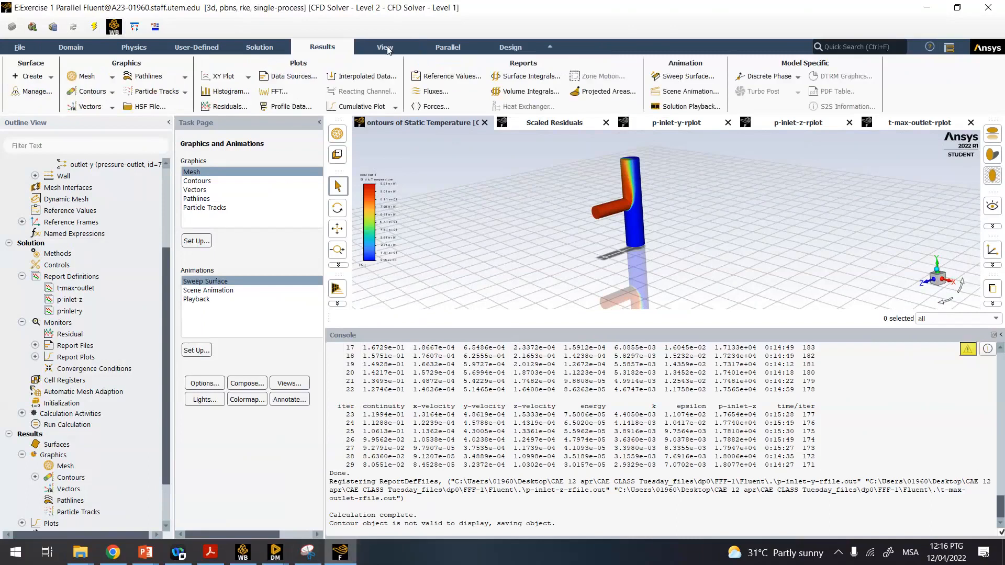
click(388, 50)
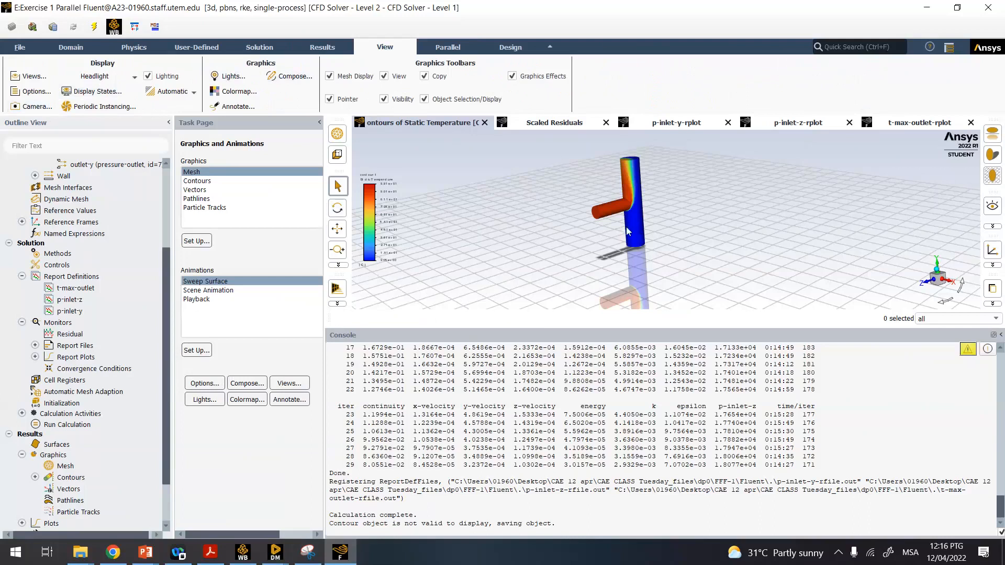
- Show the temperature contours on the tee from another angle, then set the display to the isometric view
drag(629, 219, 533, 182)
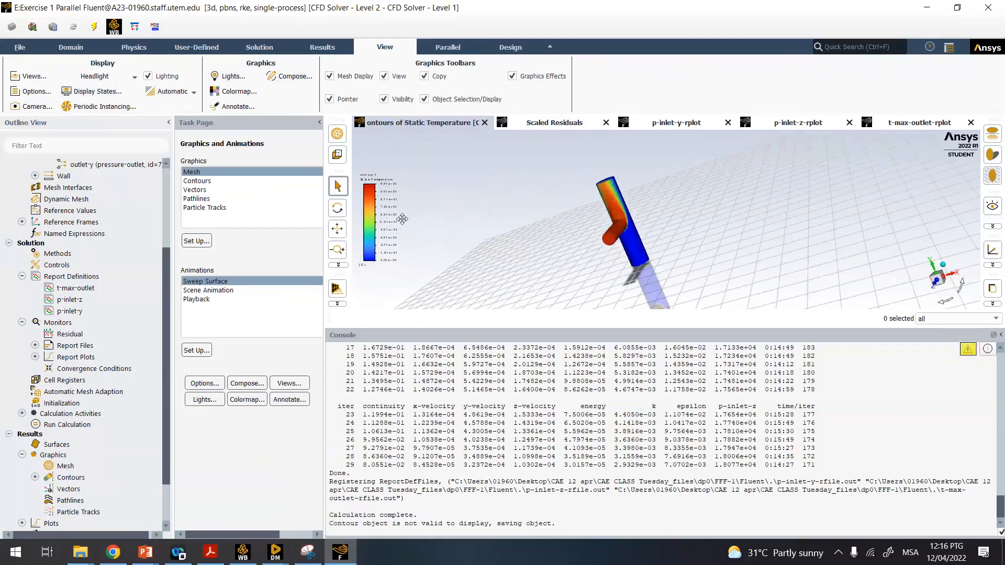
click(338, 229)
drag(503, 230, 338, 235)
drag(545, 224, 712, 262)
scroll(709, 256, up, 2)
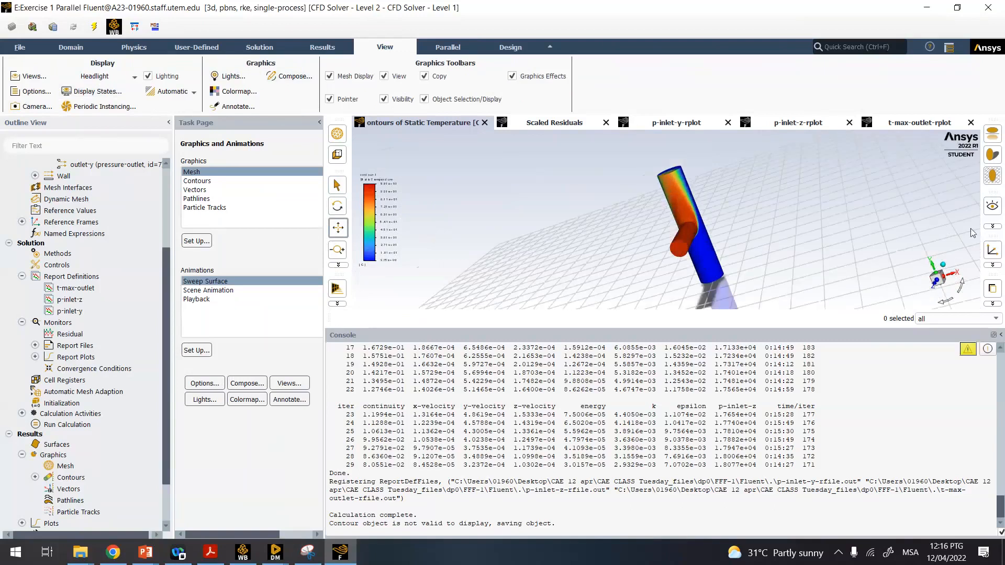
click(946, 267)
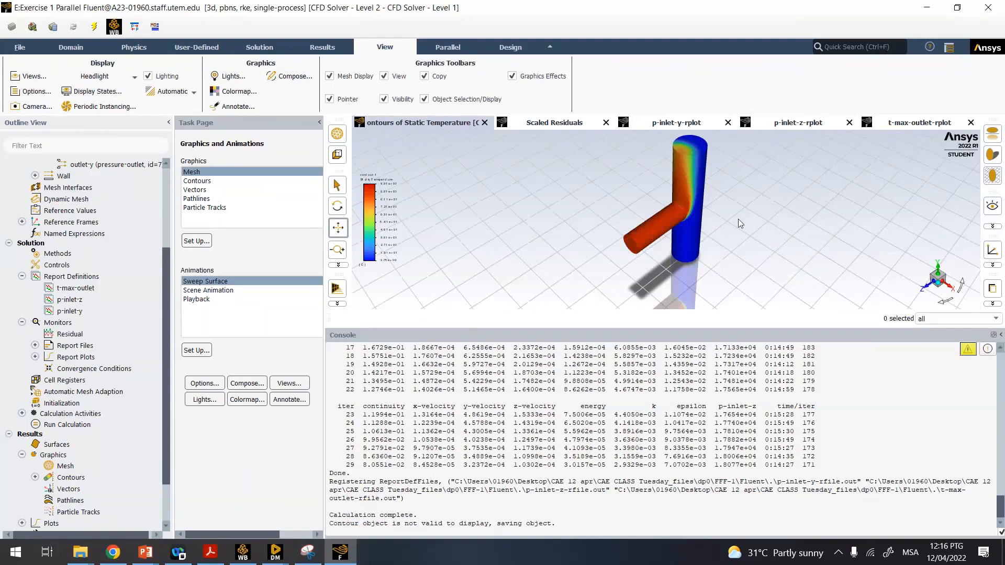
- Reposition the temperature legend in the graphics display and restore the isometric view of the tee contours
scroll(737, 224, down, 3)
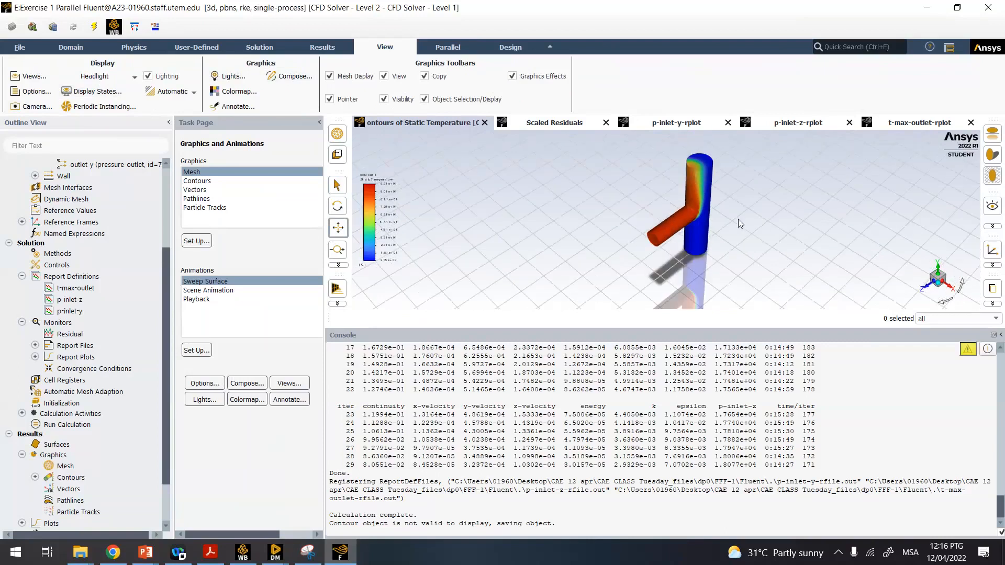
click(339, 250)
middle_drag(644, 207, 399, 215)
drag(398, 216, 400, 257)
drag(674, 227, 630, 260)
scroll(629, 259, up, 4)
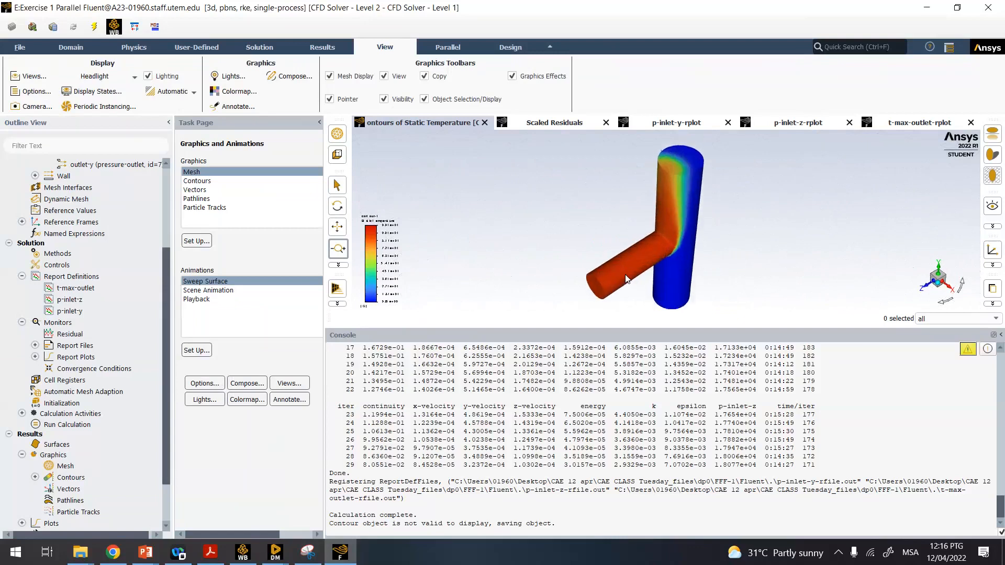
scroll(430, 268, down, 5)
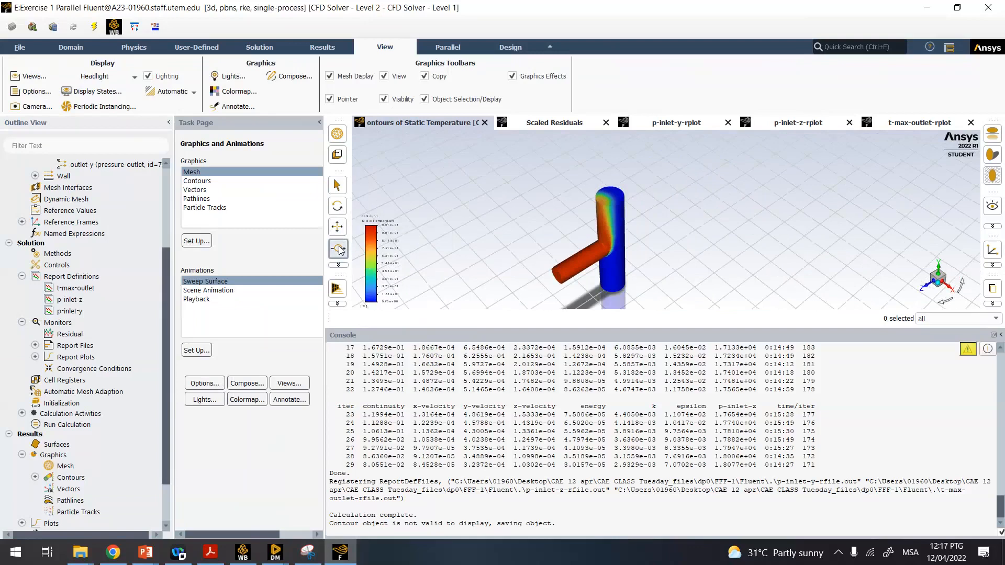
drag(356, 205, 431, 299)
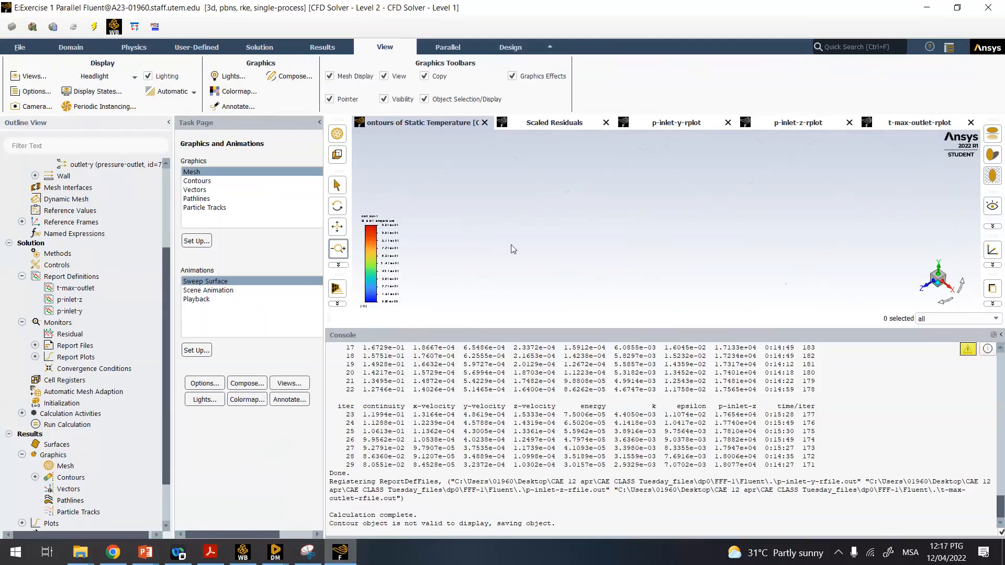
click(338, 227)
click(337, 249)
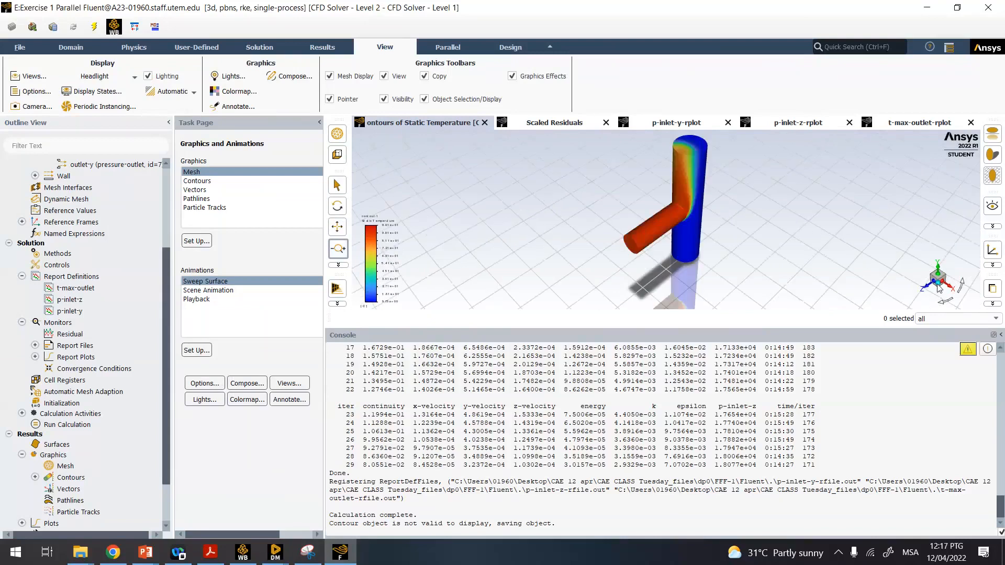
- Switch to Snipping Tool, capture the temperature contour with its legend as a new snip, and copy the image
click(309, 553)
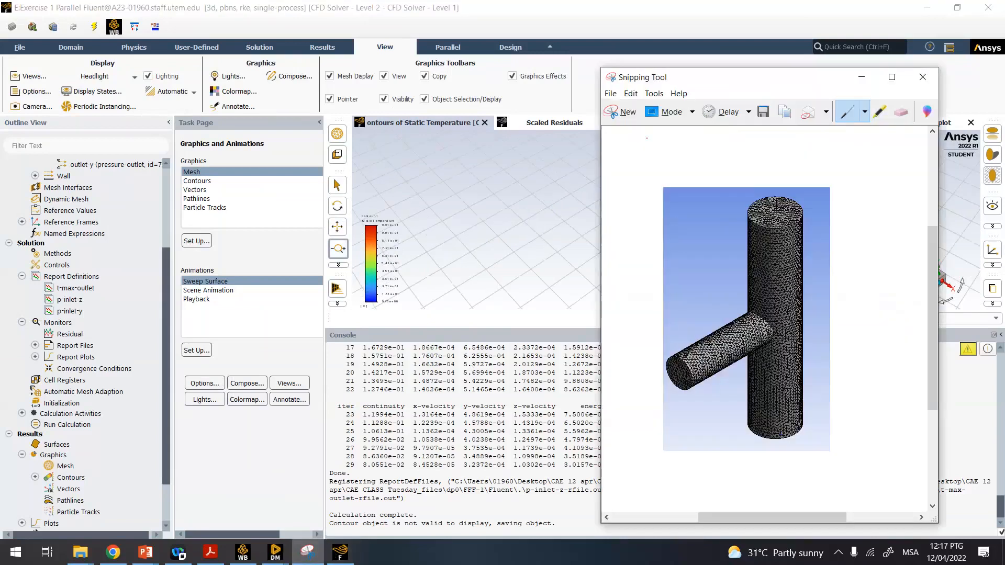
click(624, 112)
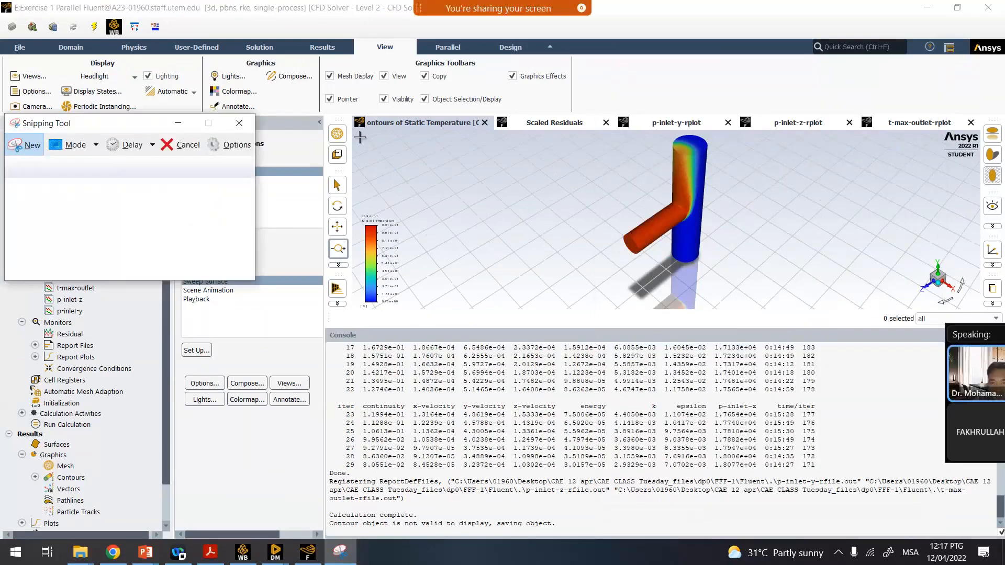
drag(358, 137, 719, 311)
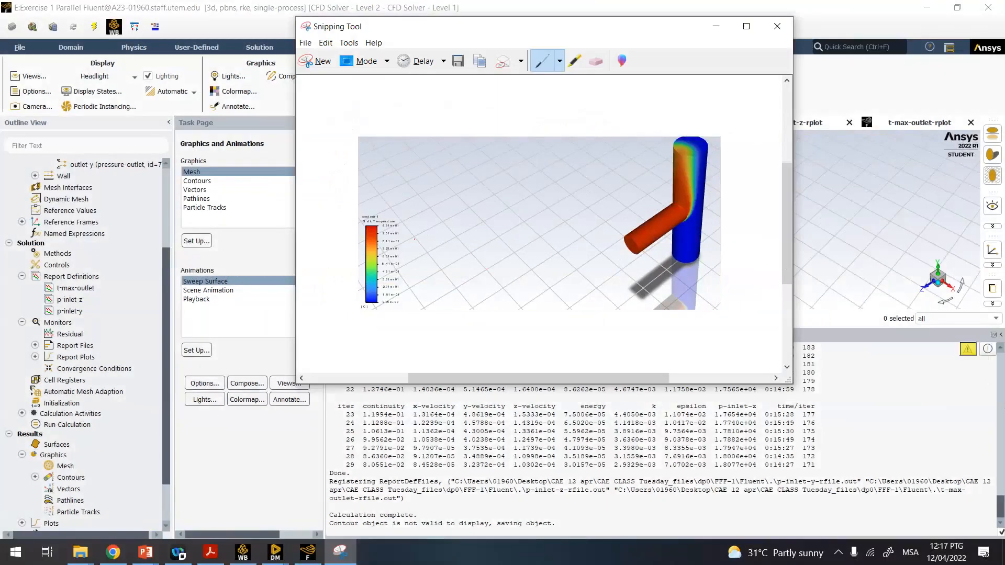
right_click(441, 239)
click(463, 260)
click(251, 457)
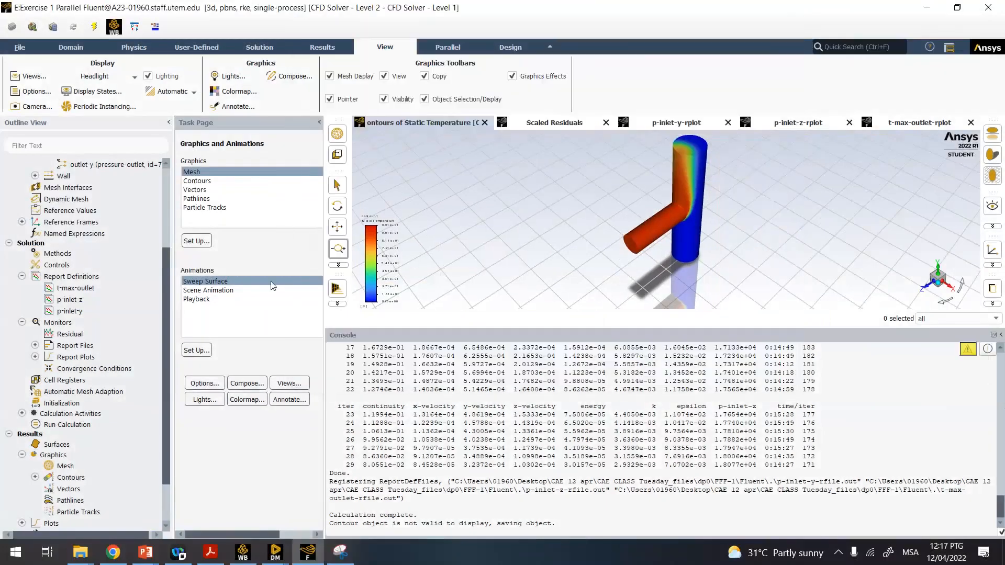
- Create the filled static temperature contour contour-2 on inlet-y, inlet-z, outlet-y and wall-solid, and display it
double_click(207, 181)
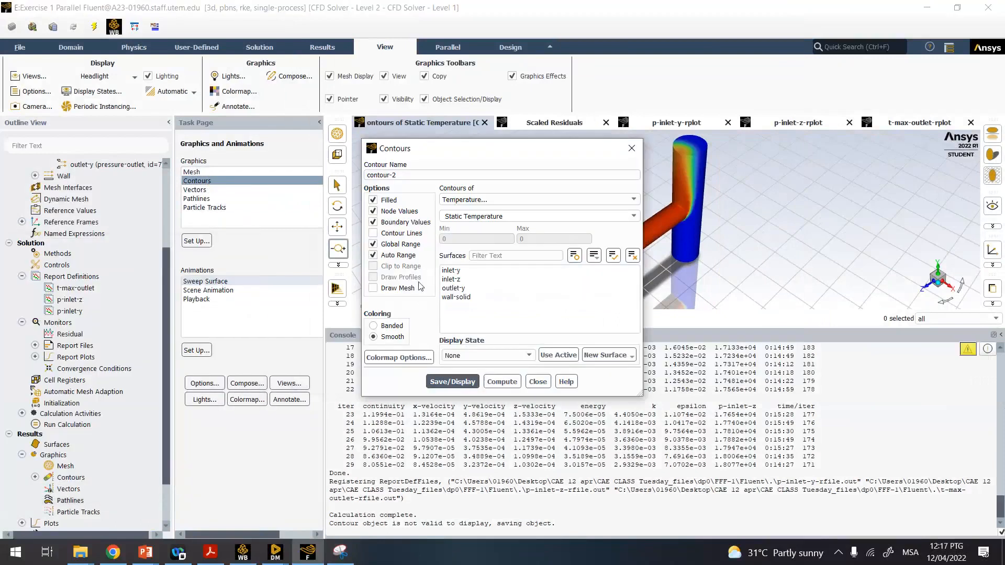
click(461, 297)
click(462, 289)
click(460, 280)
click(459, 272)
click(453, 387)
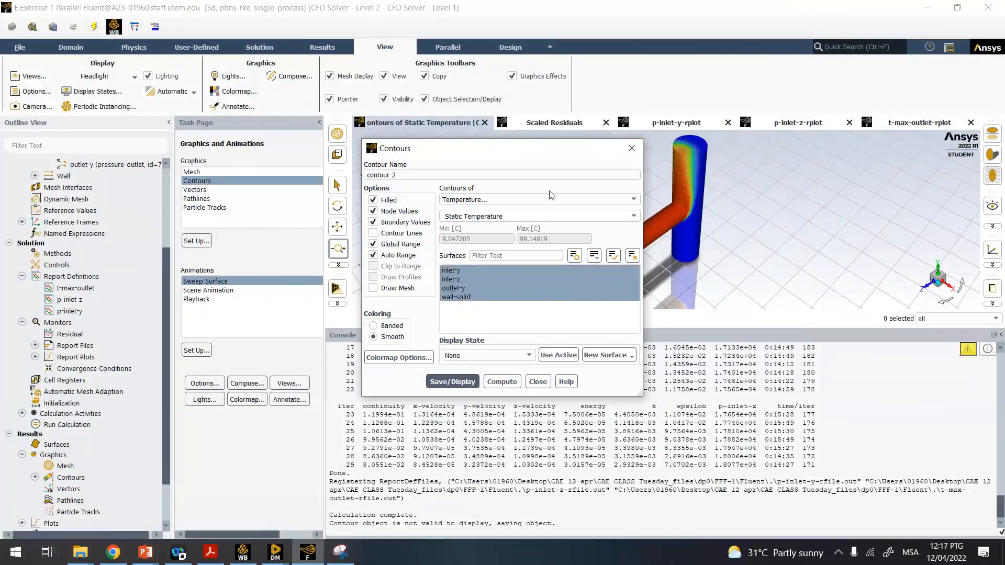
drag(549, 151, 262, 137)
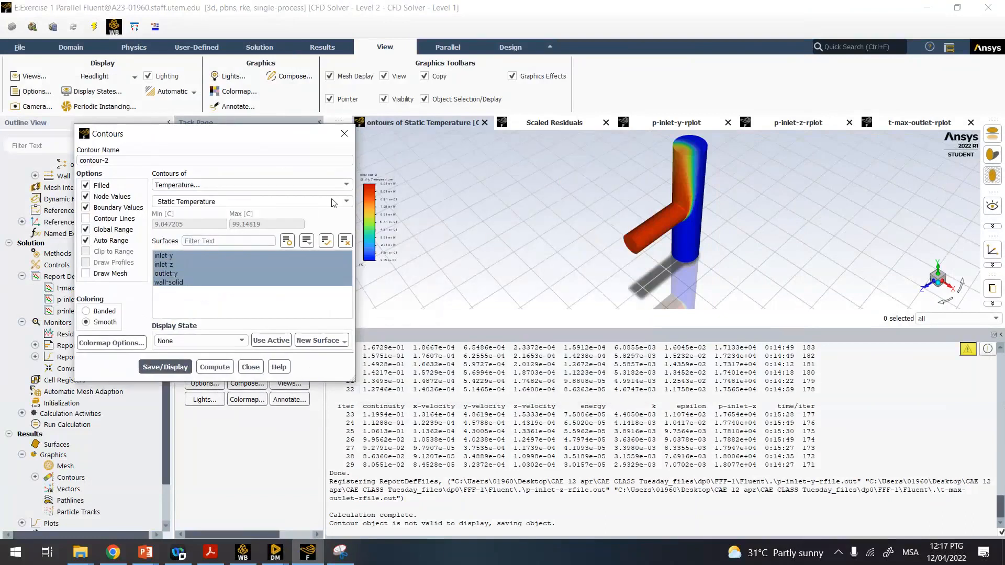
- Switch to the CAE workshop-mixing Tee spreadsheet in Chrome and paste the temperature contour image into cell E3, shrunk to roughly the cell's size
click(106, 557)
click(134, 33)
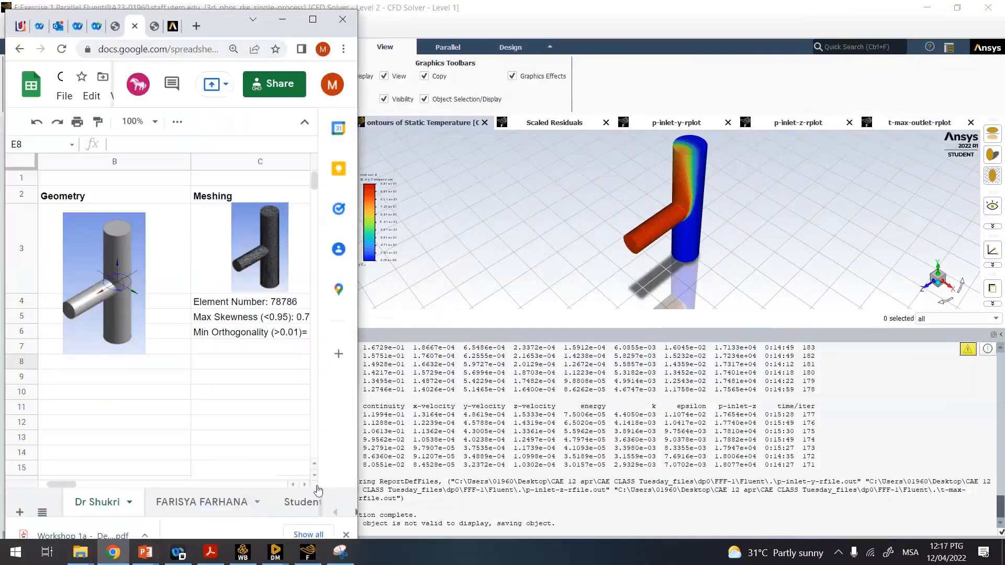
click(293, 485)
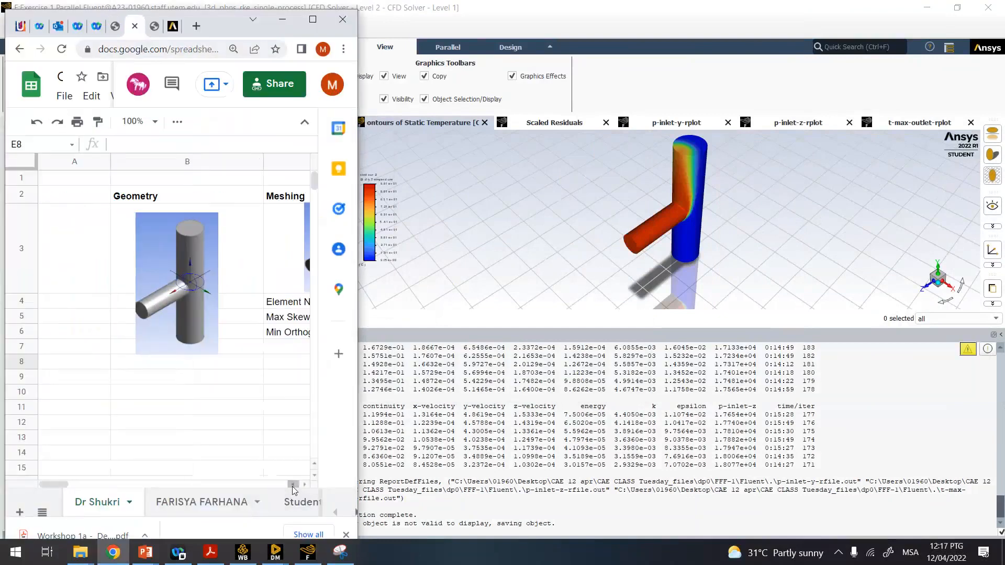
click(305, 485)
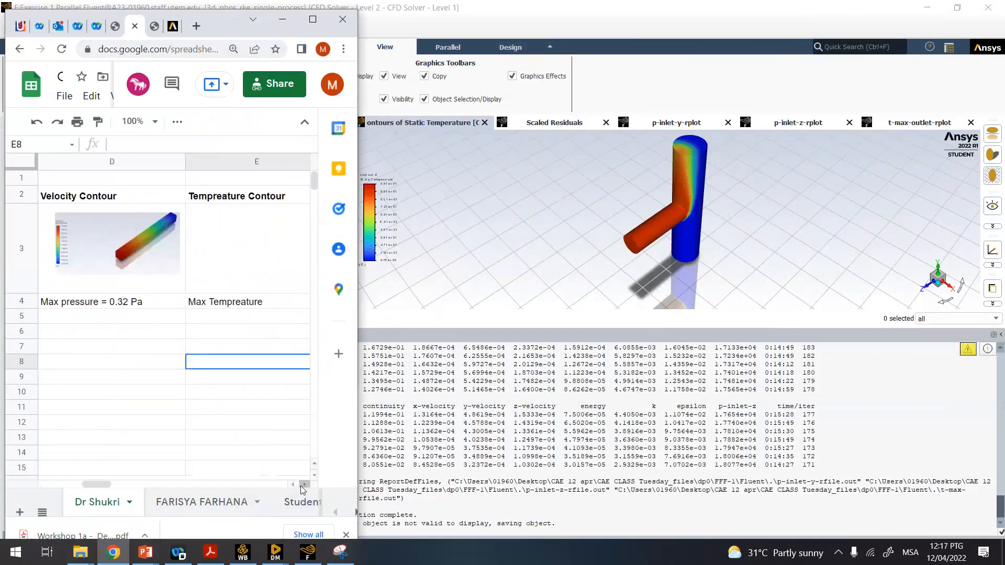
click(313, 20)
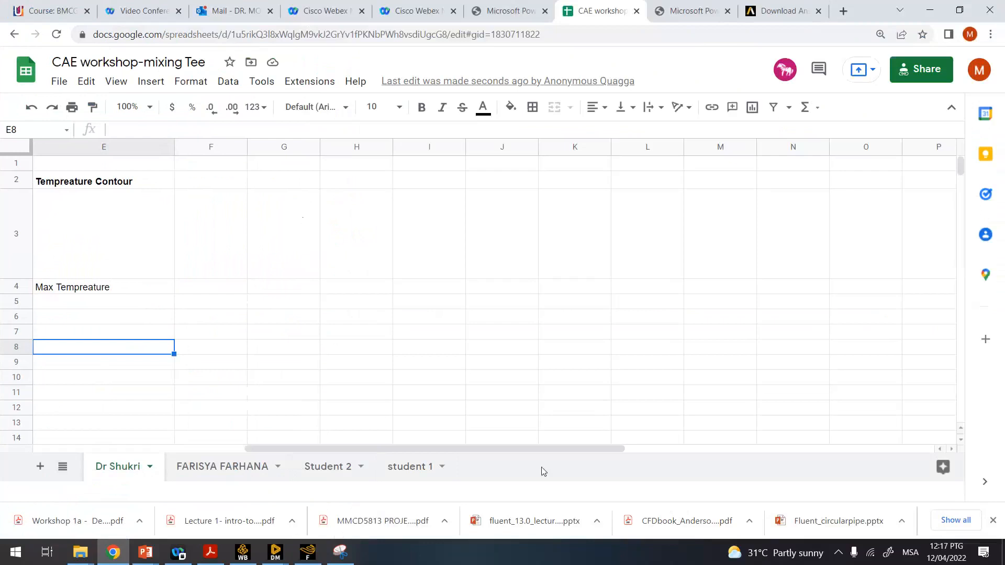
drag(532, 449, 423, 445)
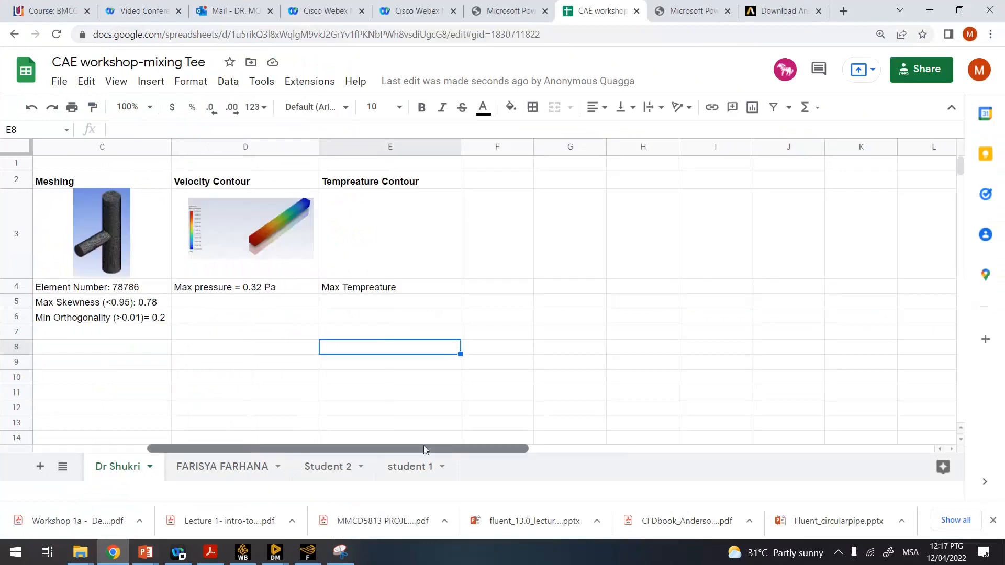
click(374, 226)
right_click(374, 226)
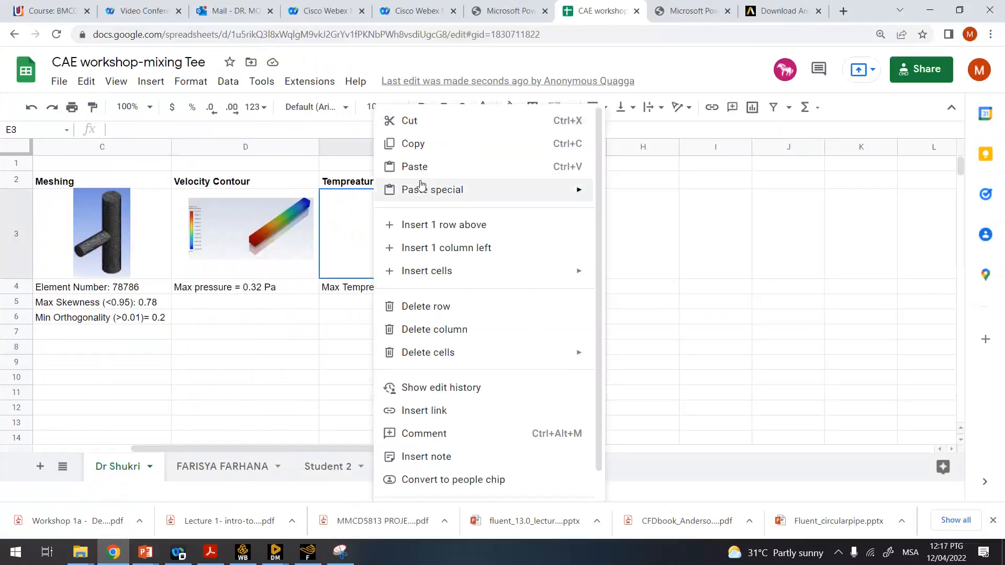
key(ctrl+v)
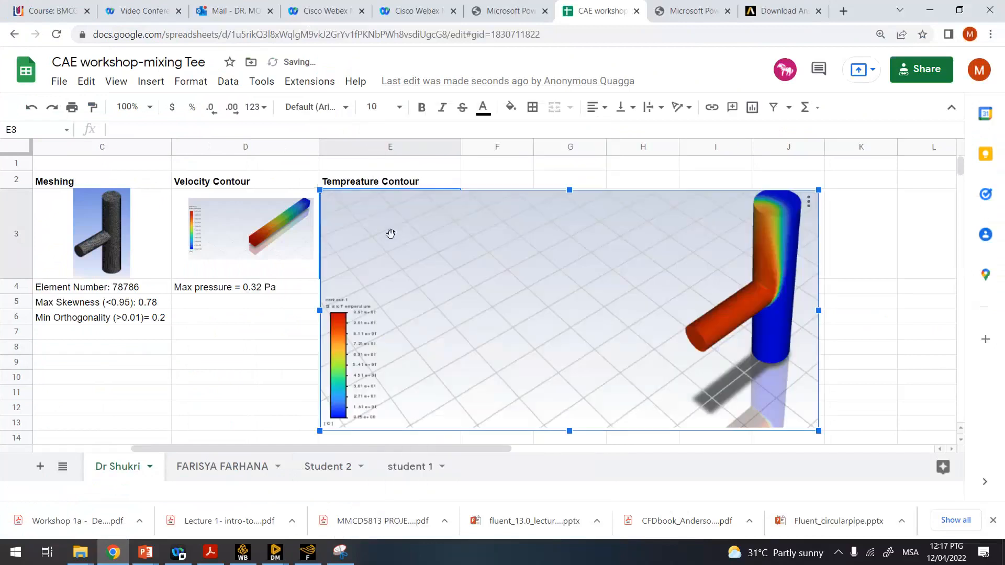
drag(320, 189, 658, 354)
drag(718, 384, 226, 202)
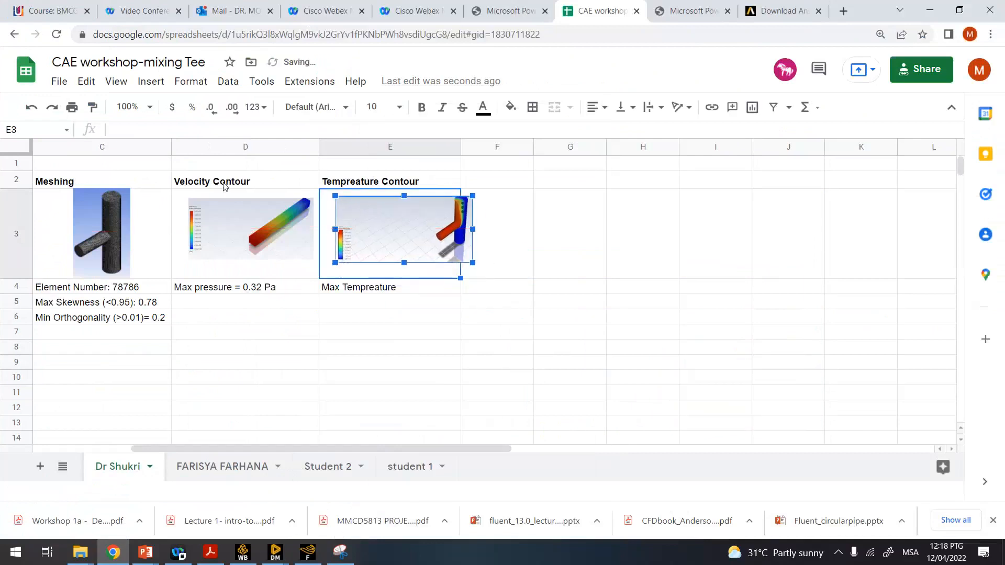
- Change the heading in cell D2 to Pressure Contour
click(223, 183)
double_click(223, 183)
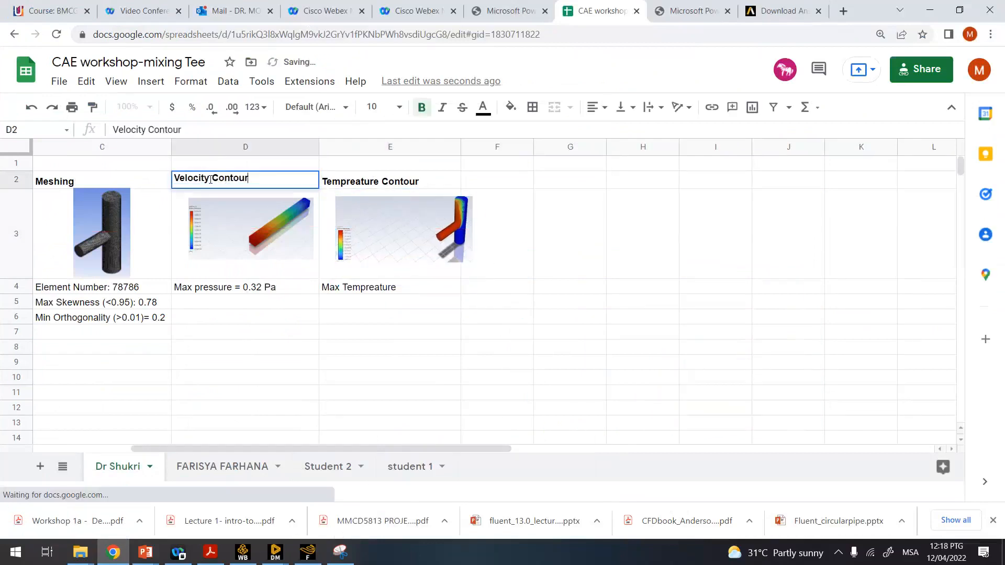
double_click(176, 179)
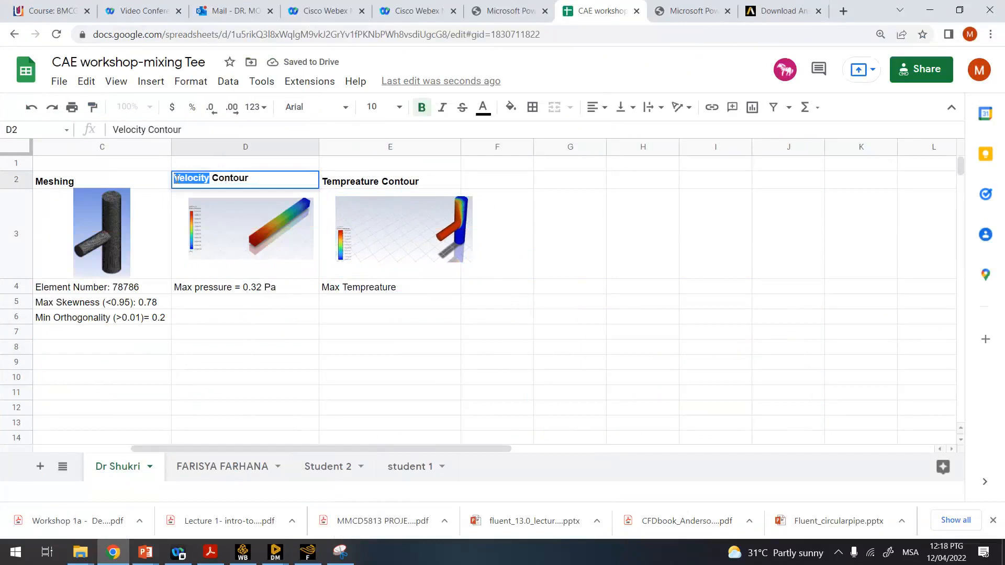
text(Presuure)
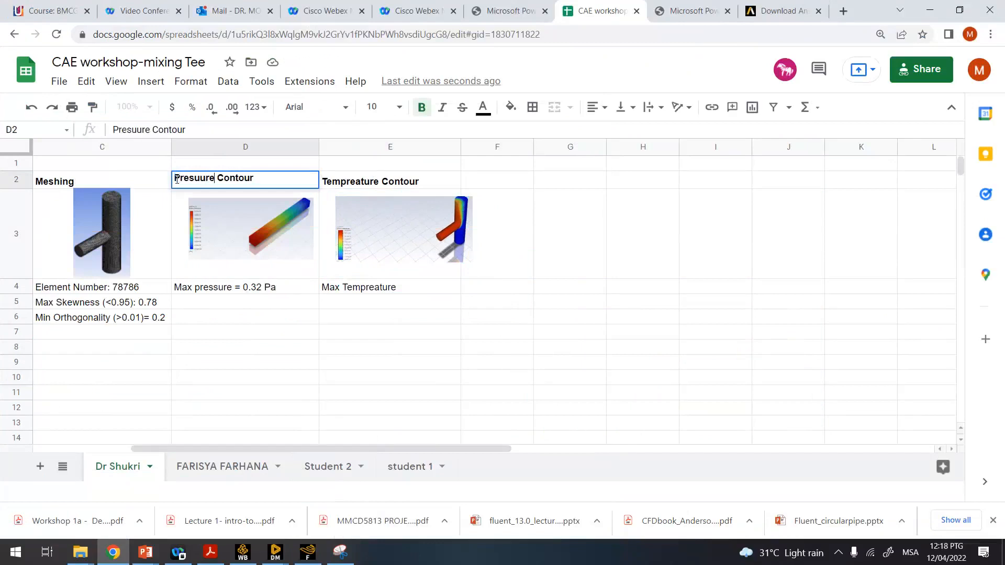
drag(199, 179, 195, 179)
text(s)
key(Return)
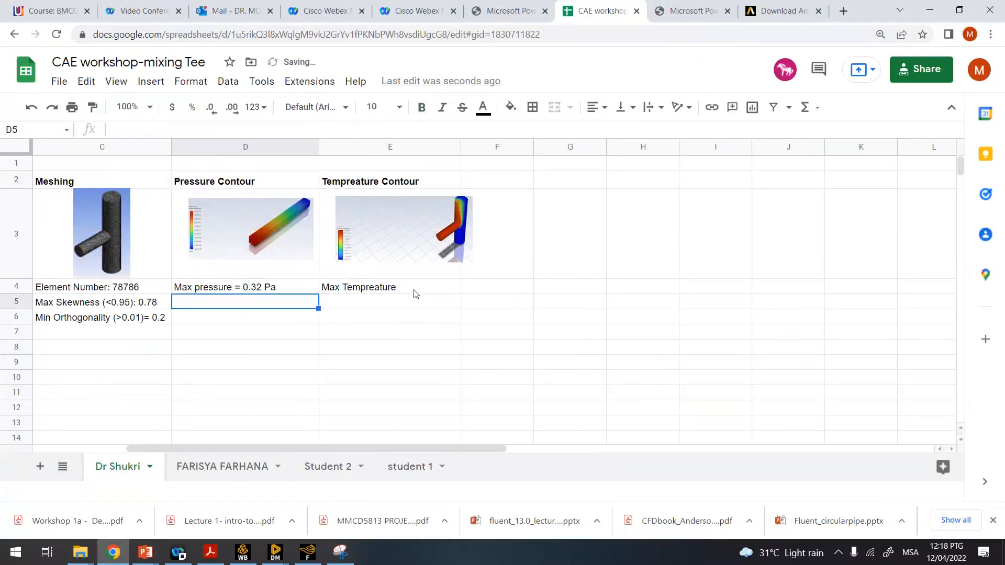
- Complete cell E4 as Max Tempreature=99.1, checking the maximum static temperature in Fluent's Contours dialog
double_click(414, 290)
text(=90.1)
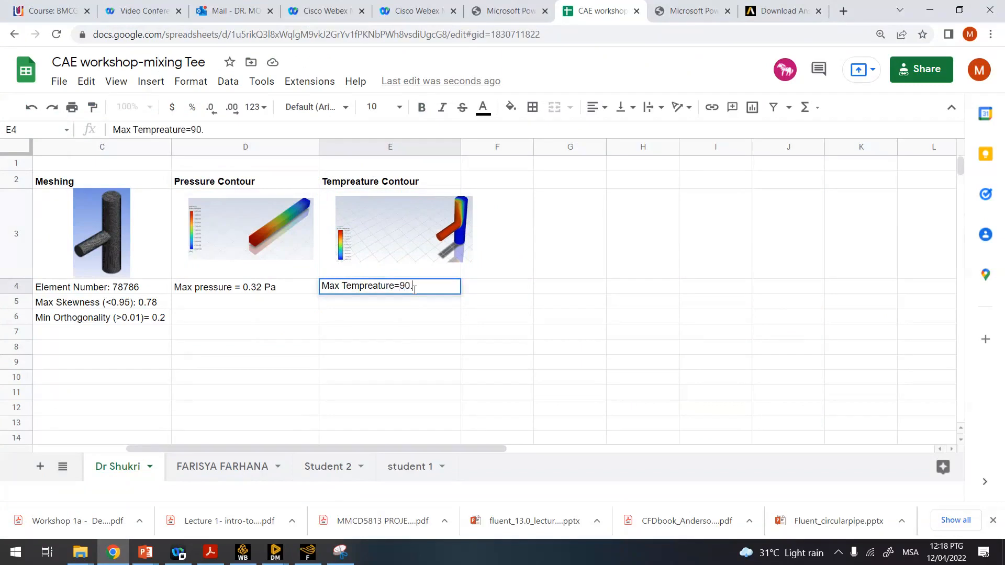
click(308, 552)
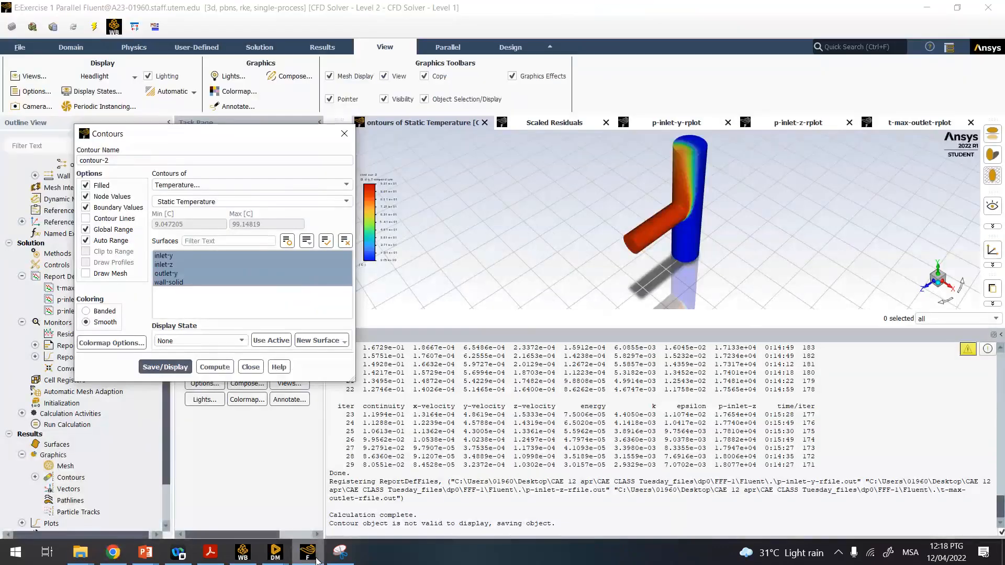
click(316, 558)
drag(418, 287, 404, 290)
text(9.1)
click(524, 338)
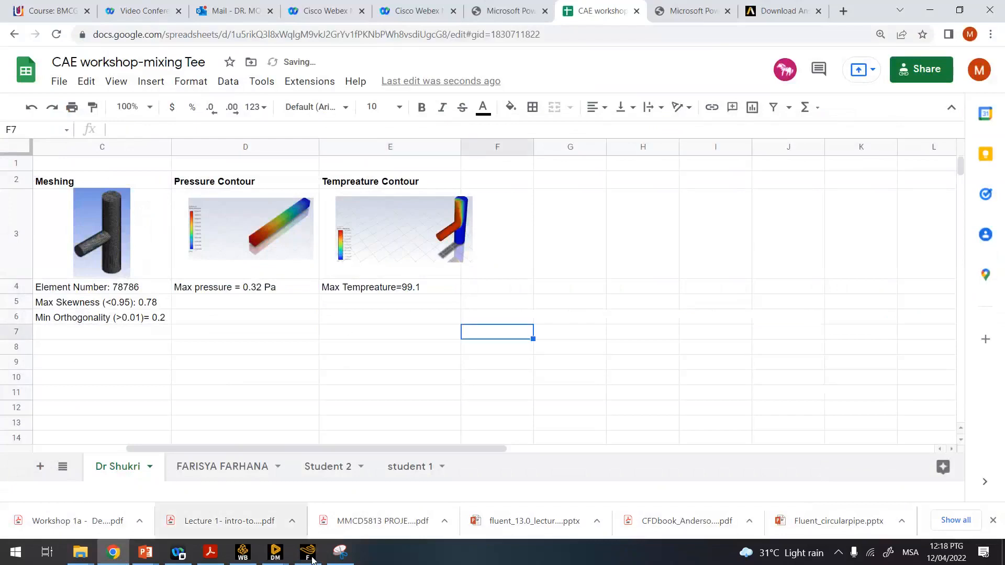
- Switch to Fluent, set contour-2 to Velocity with Velocity Magnitude, and display it on the selected surfaces
click(308, 552)
click(251, 184)
click(246, 212)
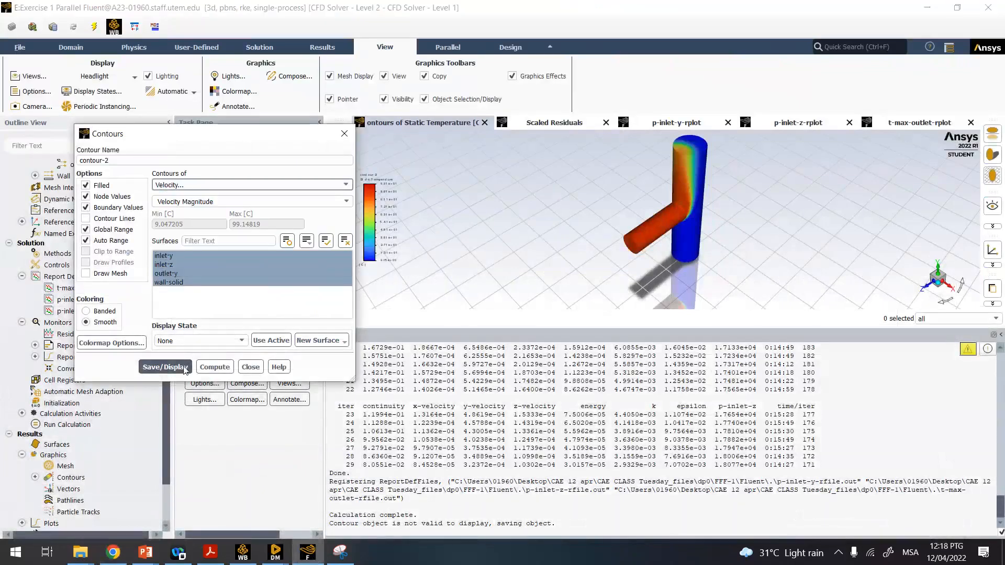
click(181, 369)
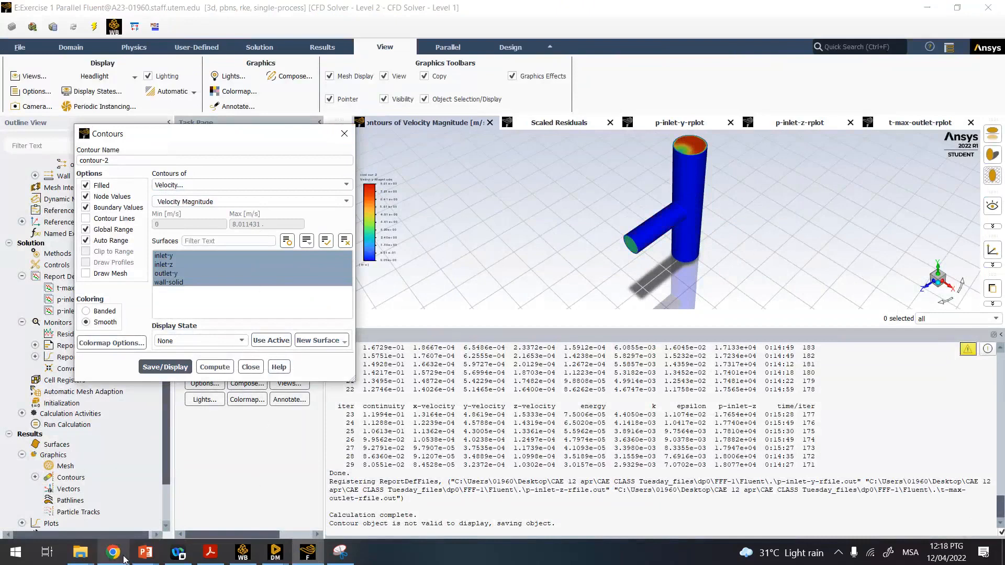
- Return to the results spreadsheet in Chrome and change the heading in cell D2 to velocity Contour
click(121, 557)
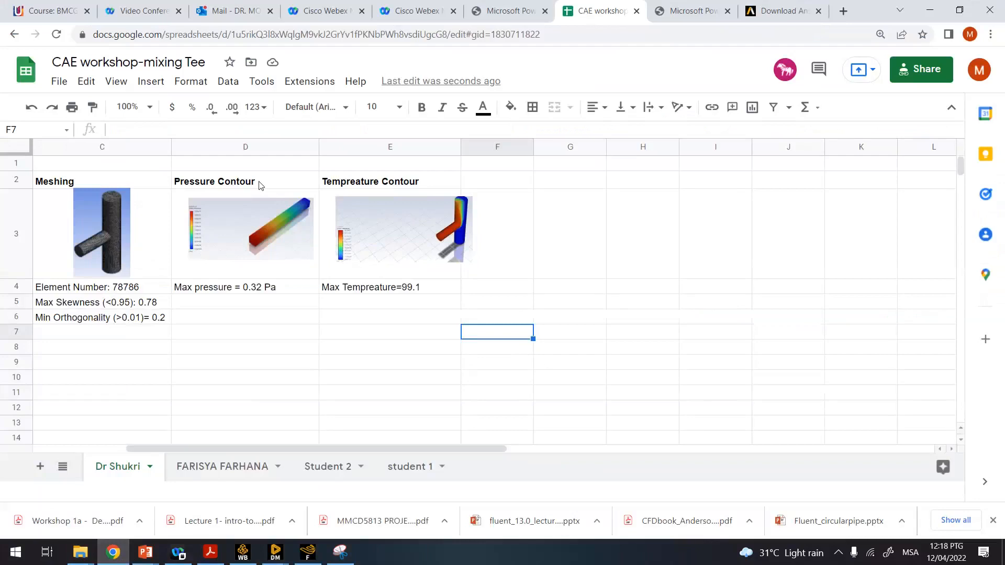
click(220, 179)
double_click(185, 178)
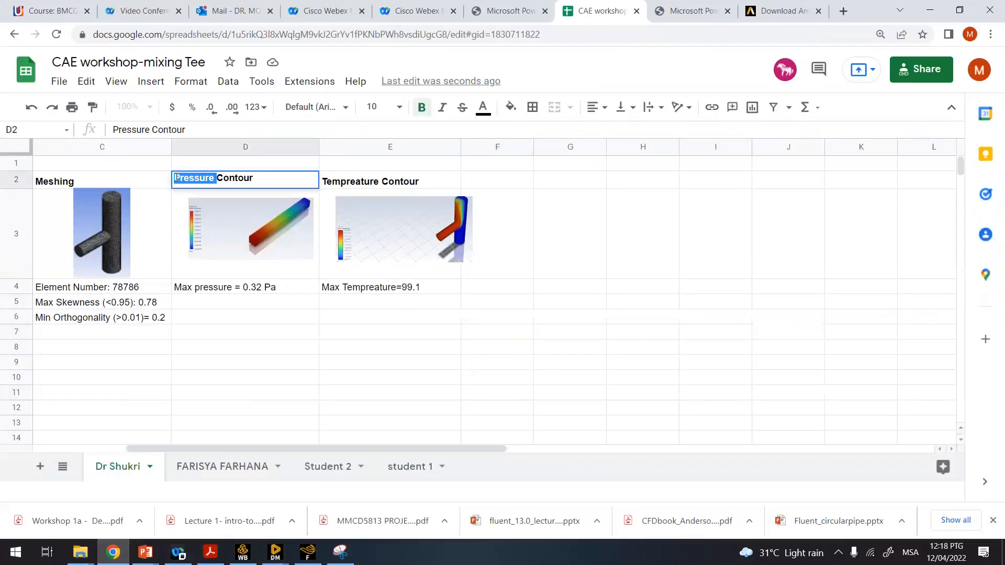
text(velocity)
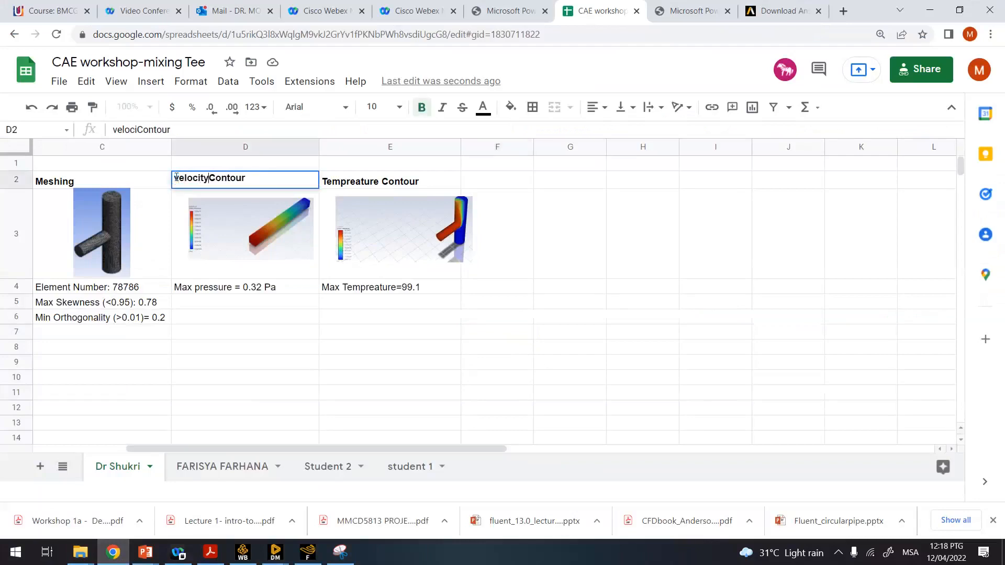
click(230, 299)
- Rewrite the entry in cell D4 as Max velocity = 8.011 m/s
double_click(234, 285)
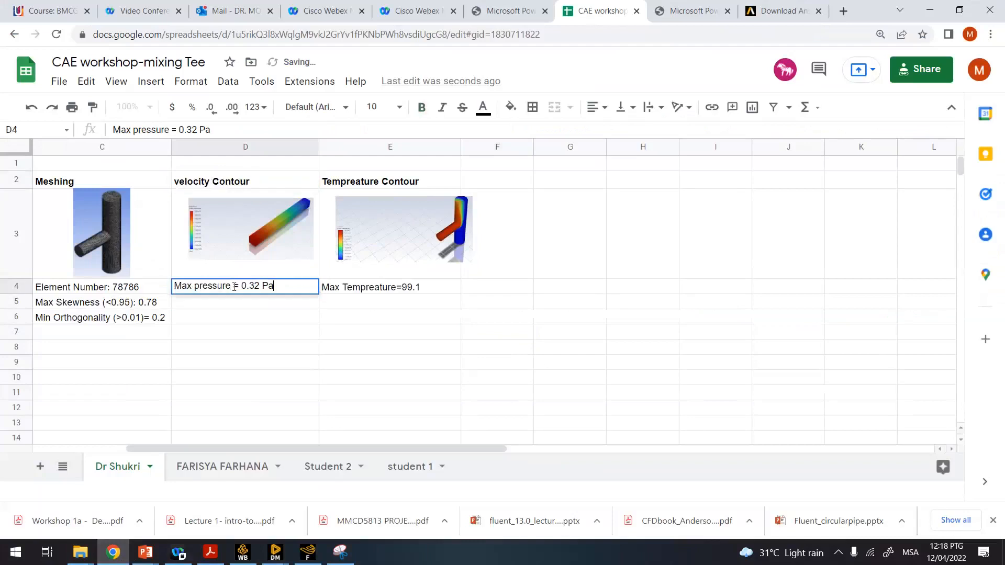
drag(230, 287, 193, 288)
text(velocity)
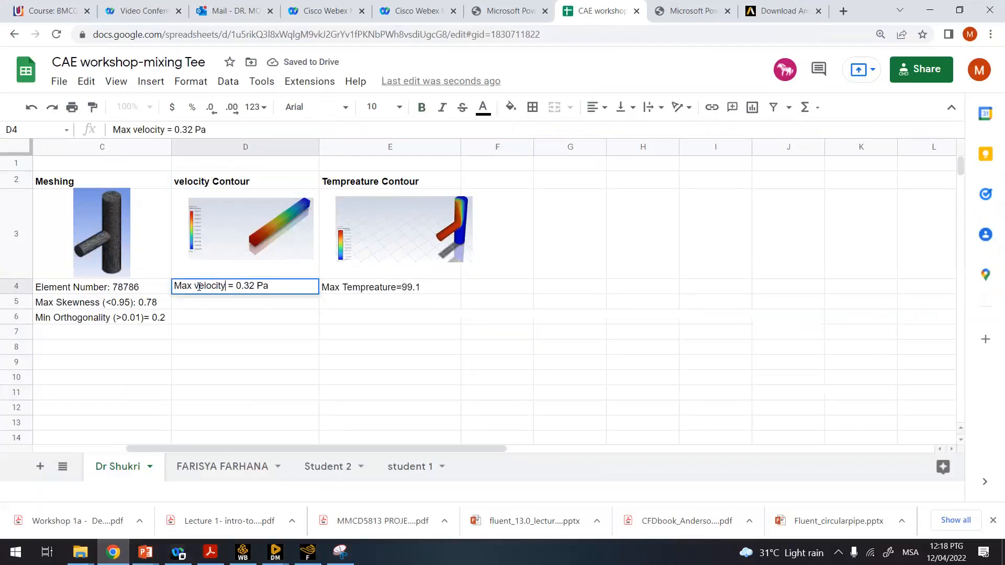
shift+click(240, 289)
key(shift+Left)
text(8.011 m/s)
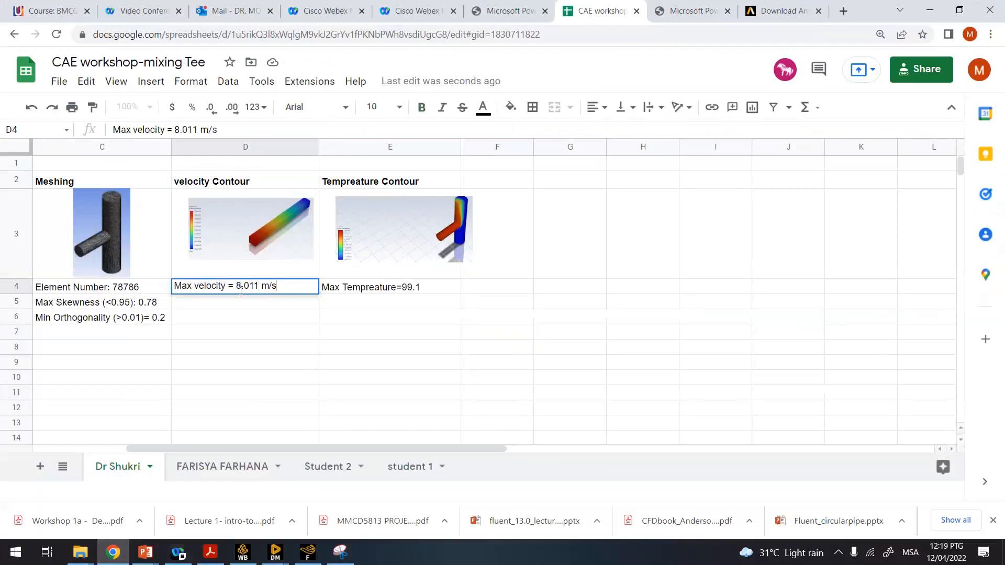
- Finish the cell D4 entry and delete the outdated contour picture under the velocity Contour heading
click(299, 387)
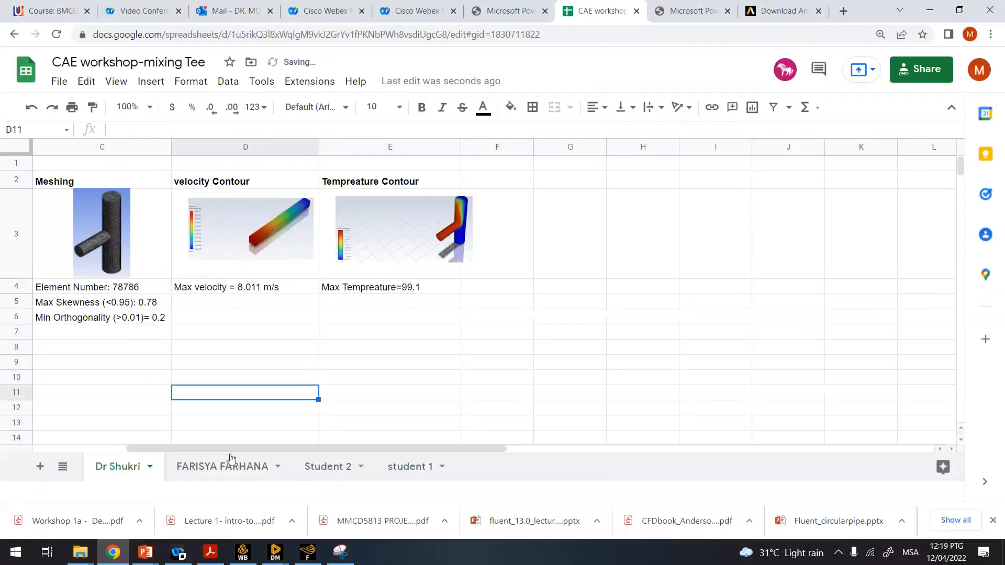
click(285, 250)
key(Delete)
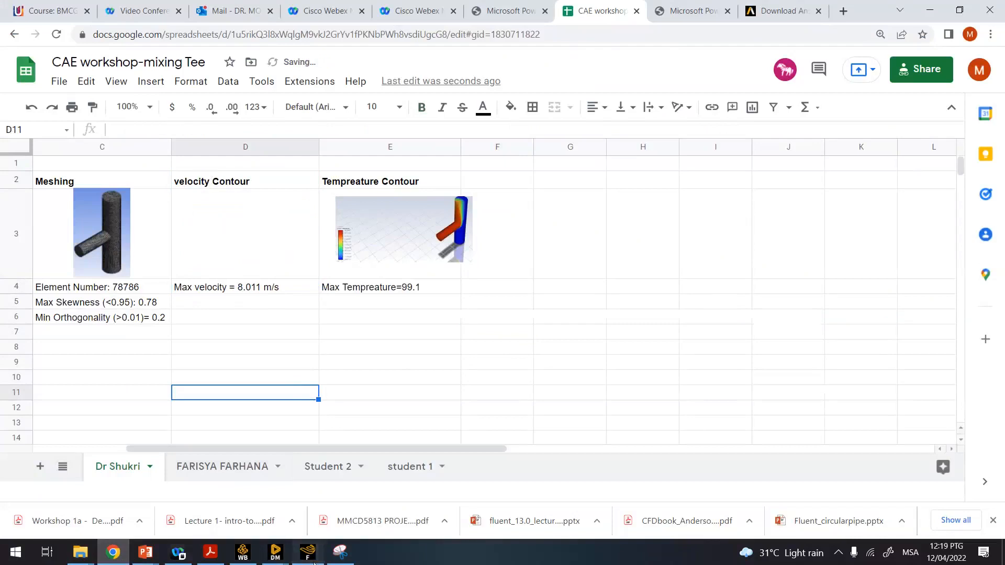
- Switch to Fluent and snip the velocity contour with its colour legend moved next to the tee
click(308, 552)
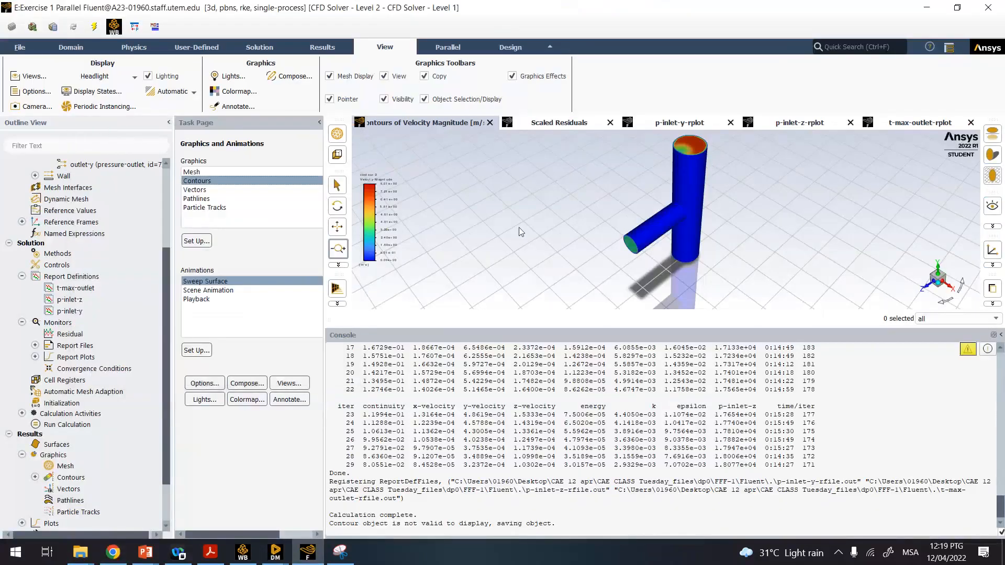
drag(381, 224, 504, 226)
drag(563, 217, 593, 214)
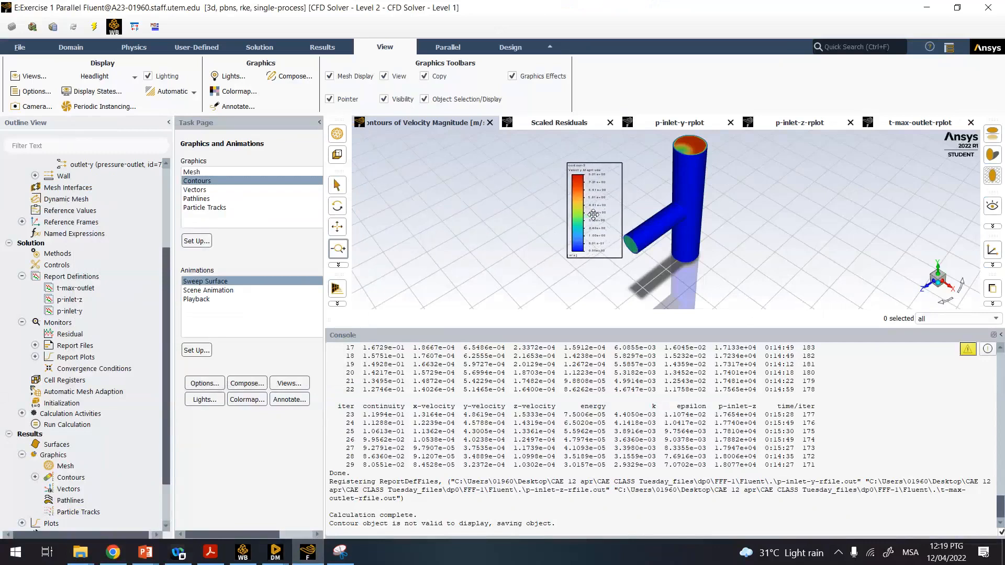
click(343, 551)
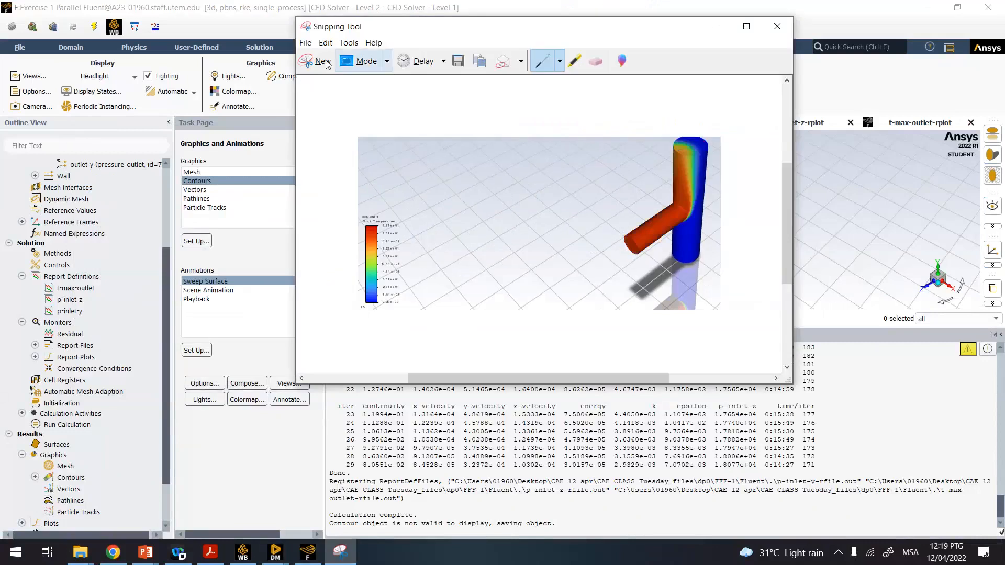
click(324, 62)
drag(565, 132, 708, 273)
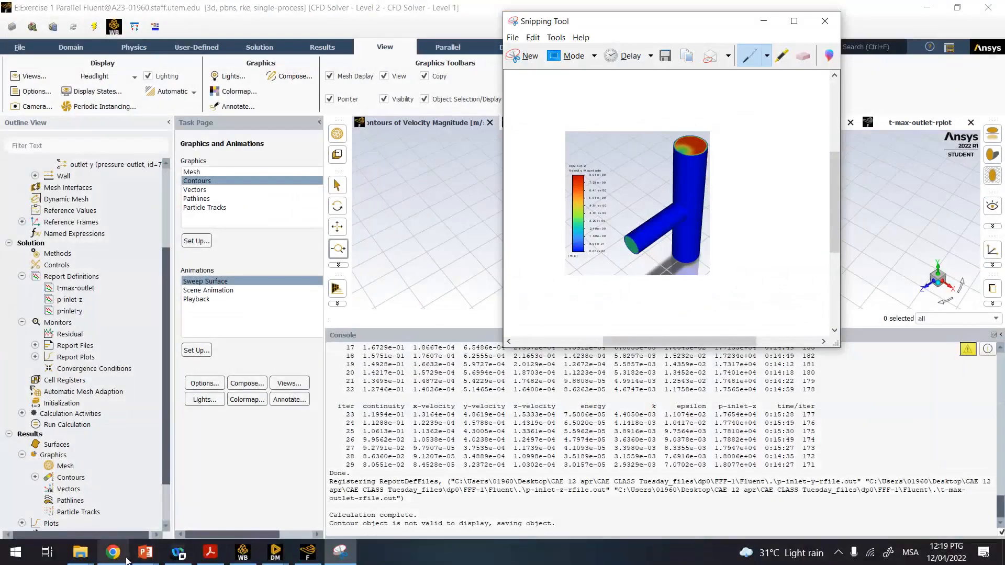
- Paste the velocity snip into cell D3 of the Chrome spreadsheet and shrink it to fit inside the cell
click(113, 552)
click(268, 235)
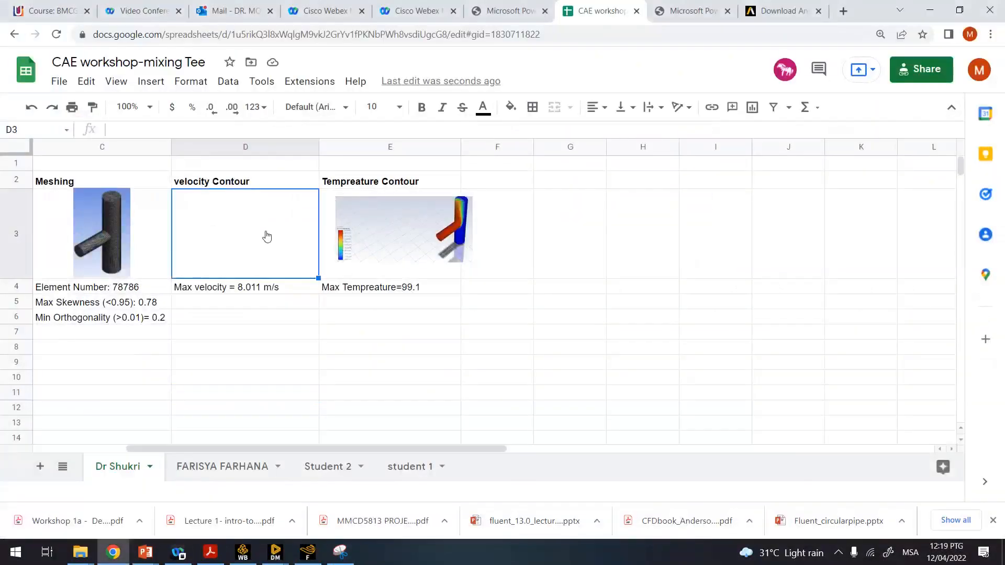
right_click(267, 235)
click(309, 167)
drag(173, 191, 277, 294)
drag(309, 325, 217, 218)
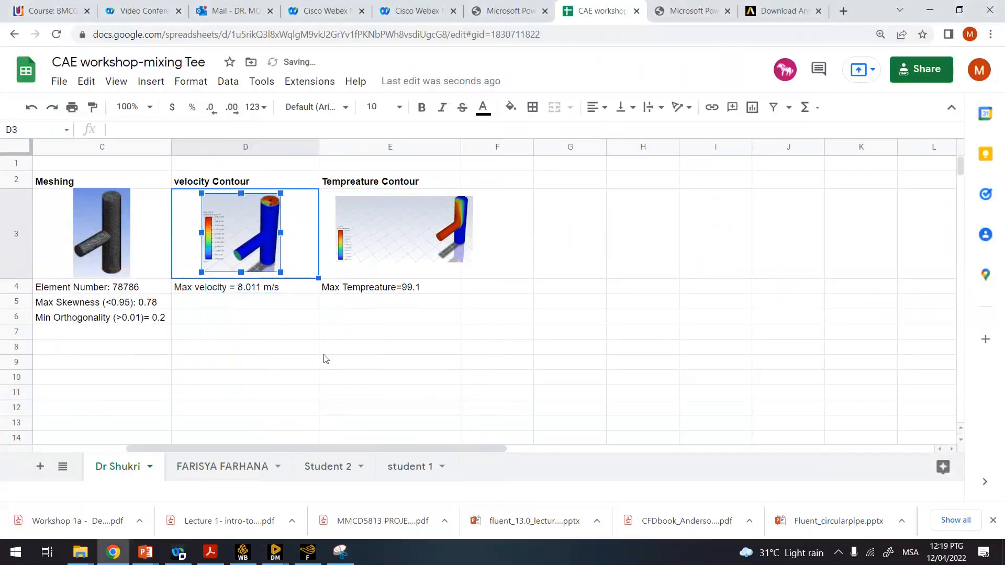
- In Fluent, set contour-3 to Static Temperature and display it on inlet-y, inlet-z, outlet-y and wall-solid
click(124, 558)
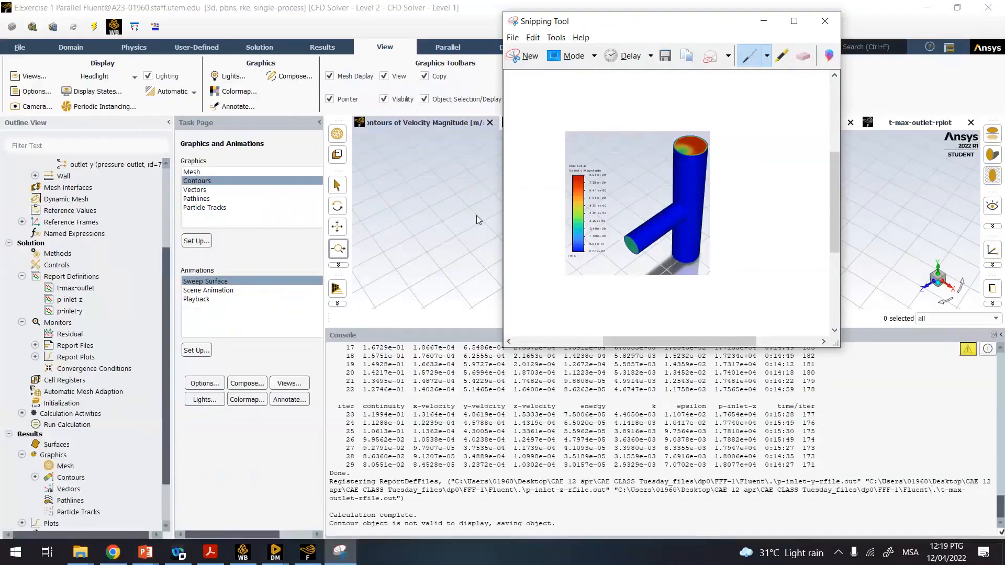
click(476, 215)
click(196, 242)
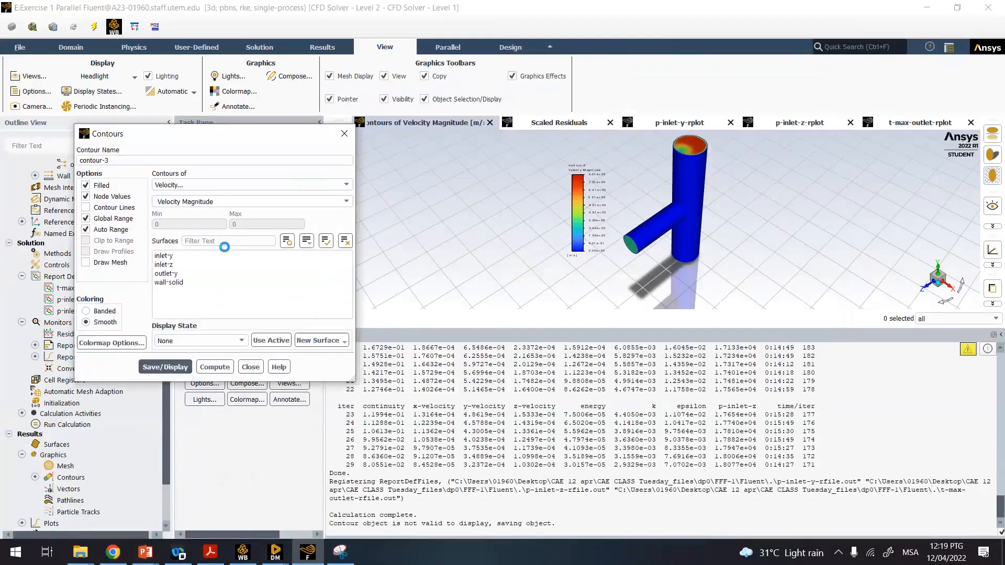
click(195, 186)
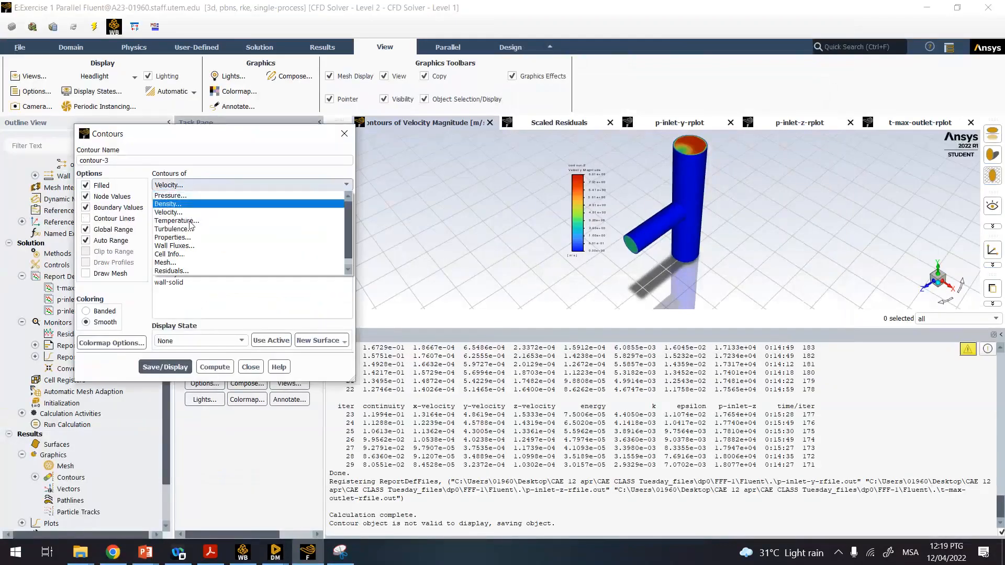
click(178, 208)
click(173, 367)
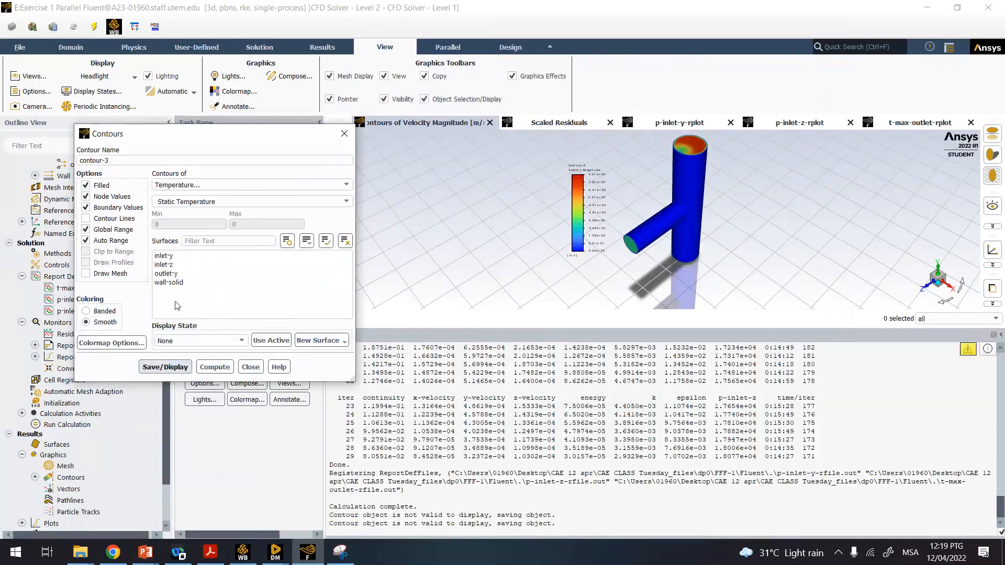
drag(178, 287, 170, 256)
click(155, 371)
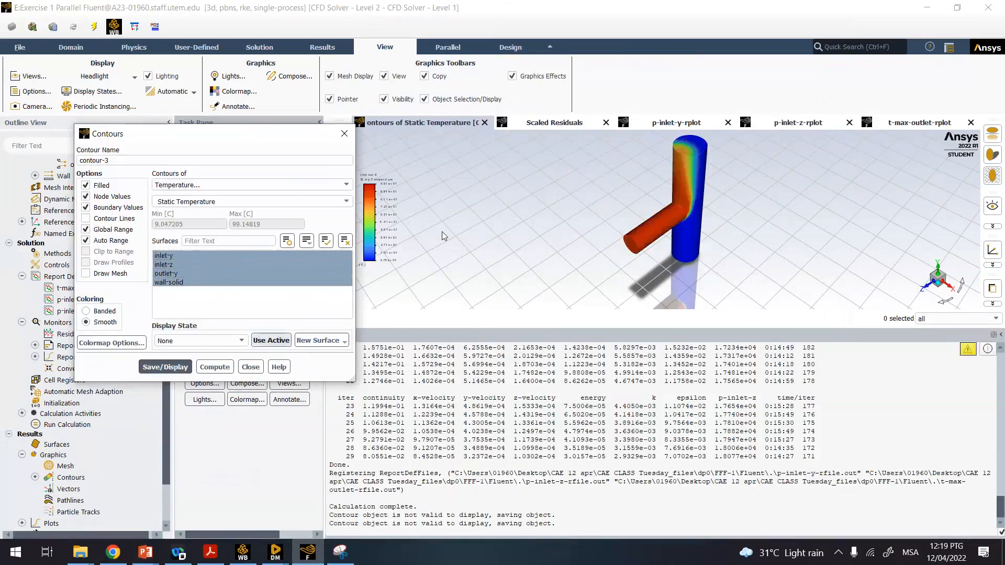
- Move the temperature legend next to the tee and snip the contour together with it
click(382, 205)
drag(465, 212, 589, 196)
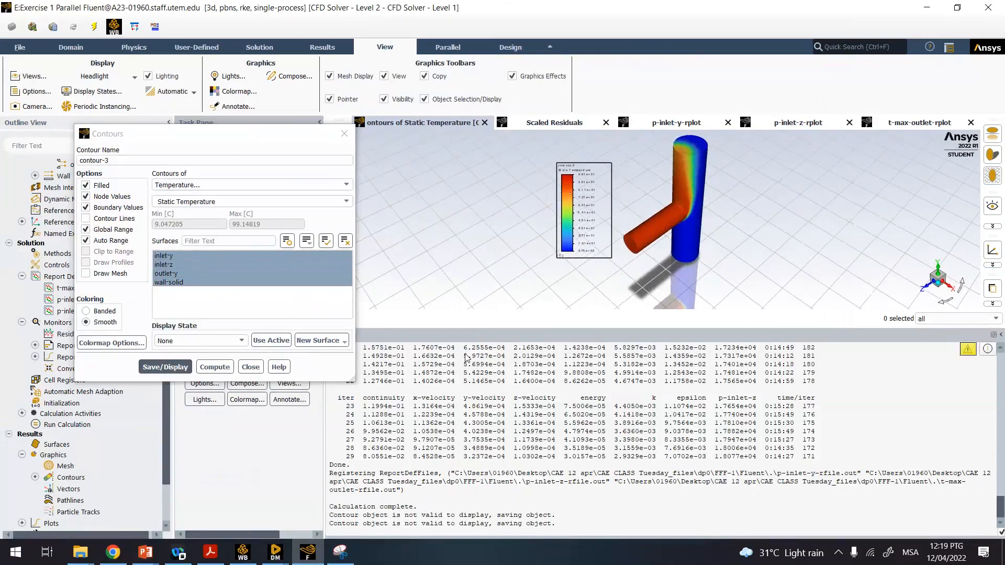
click(341, 552)
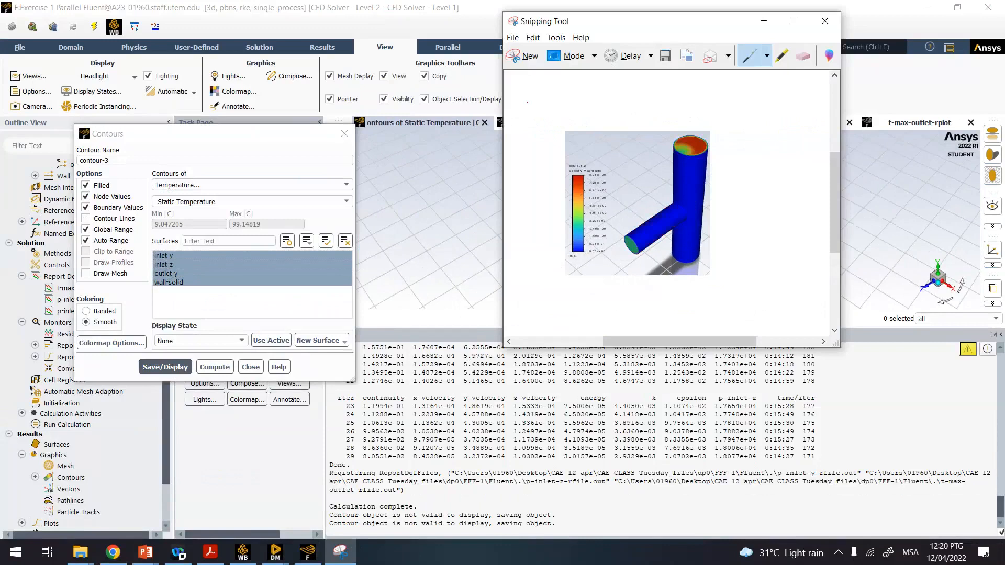
click(527, 60)
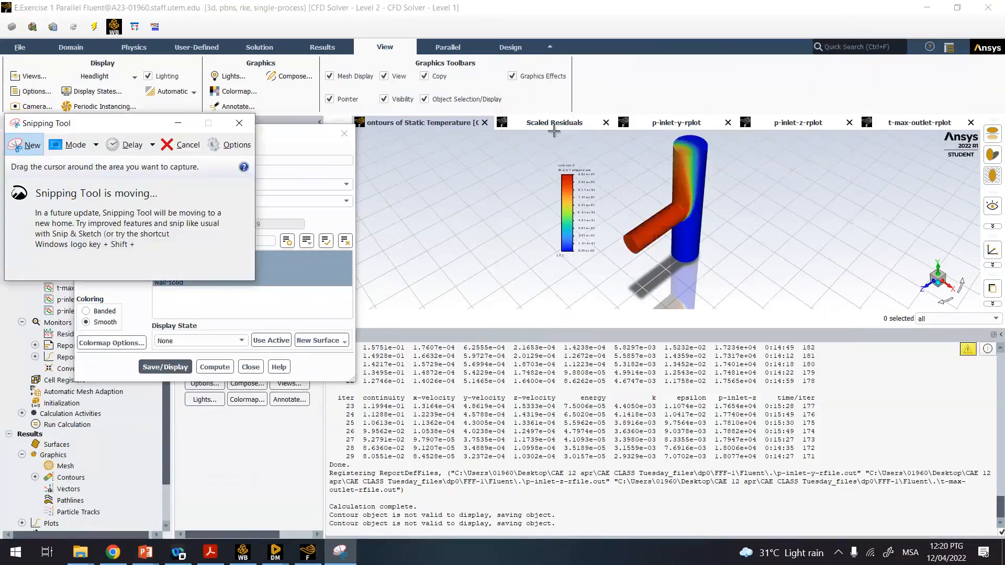
drag(554, 131, 708, 281)
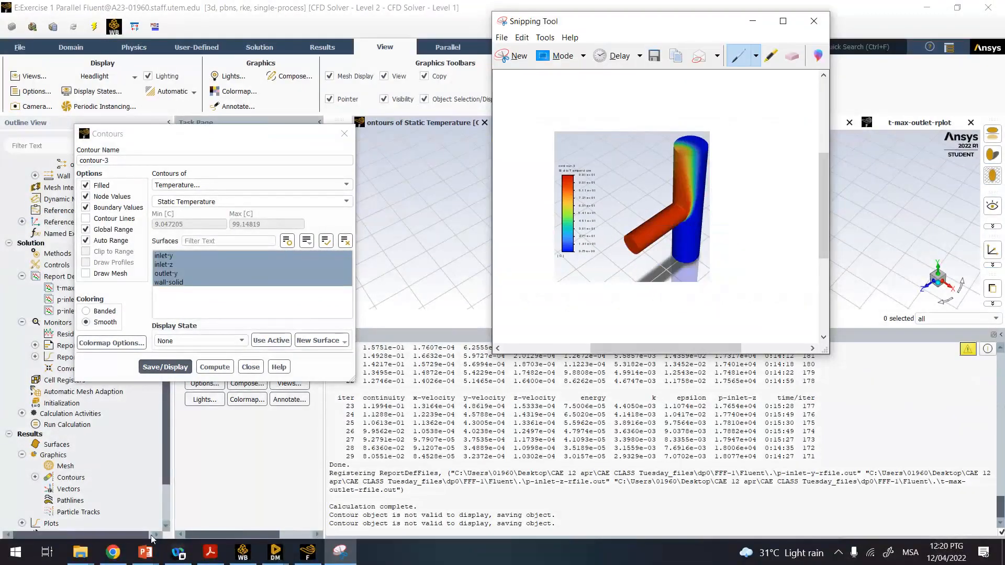
- Replace the Tempreature Contour picture in the spreadsheet's cell E3 with the new snip, sized to fit the cell
click(124, 551)
click(380, 226)
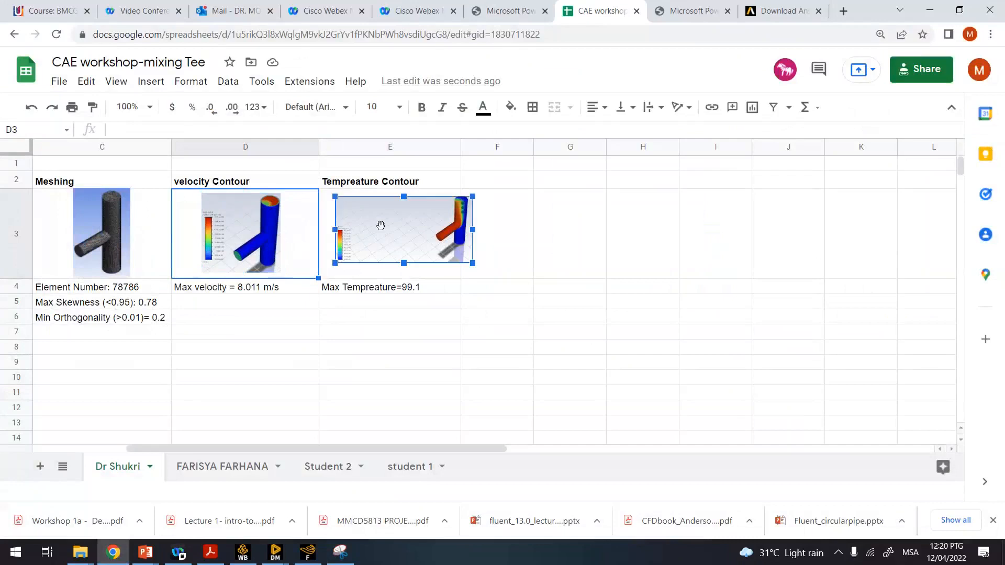
key(Delete)
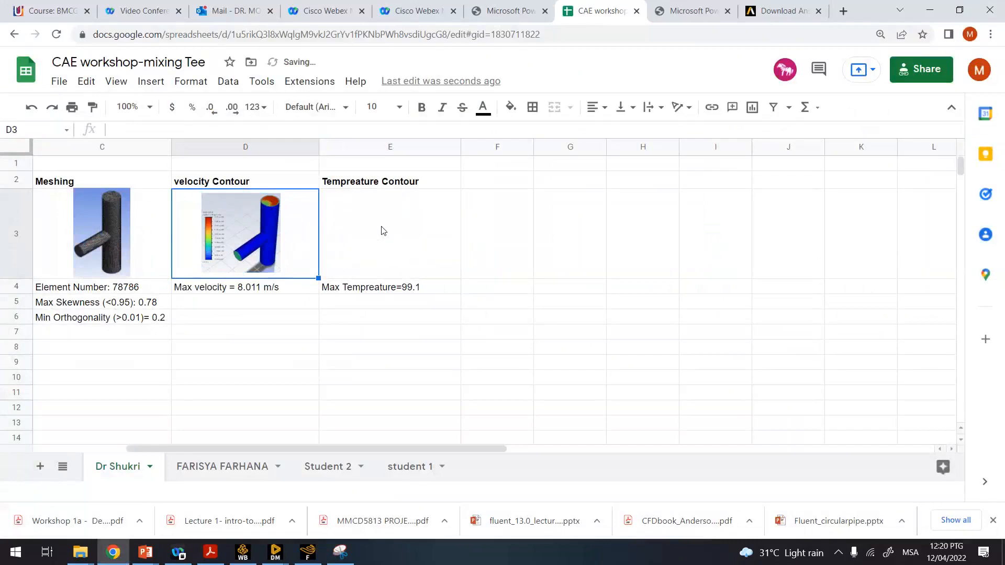
right_click(382, 231)
click(413, 167)
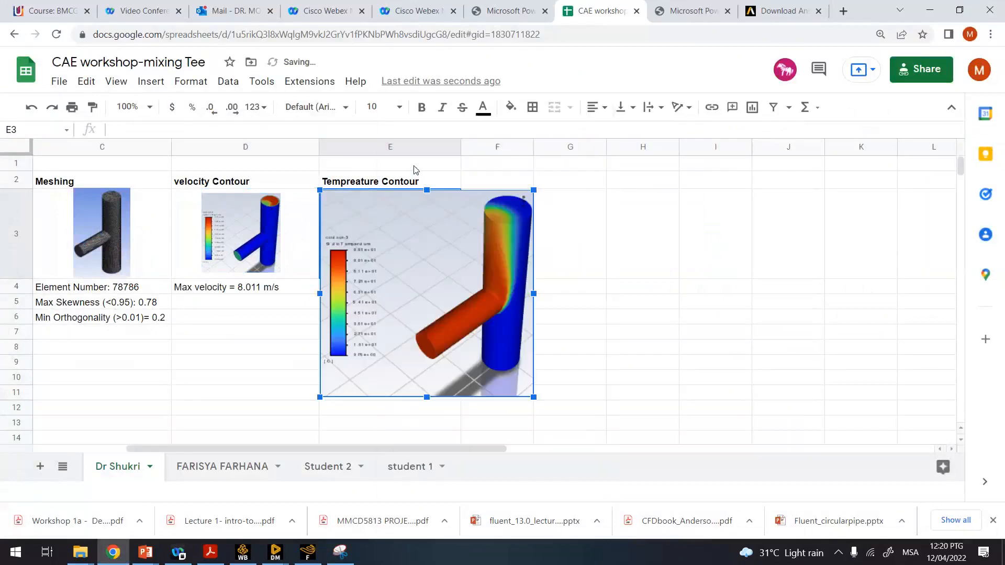
mouse_move(320, 191)
mouse_down()
mouse_move(387, 247)
mouse_move(458, 341)
mouse_move(331, 189)
mouse_up()
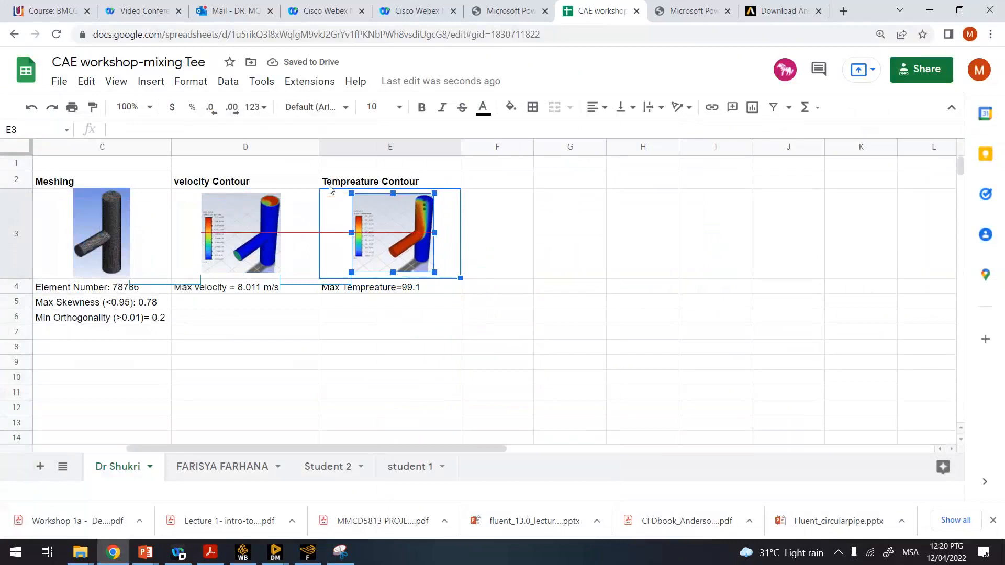
click(596, 380)
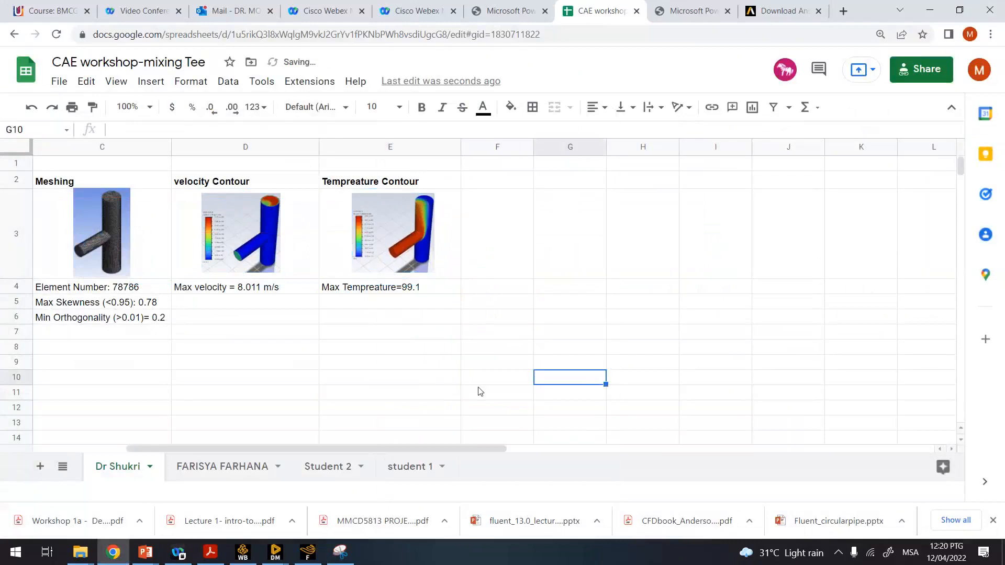
drag(331, 444, 281, 442)
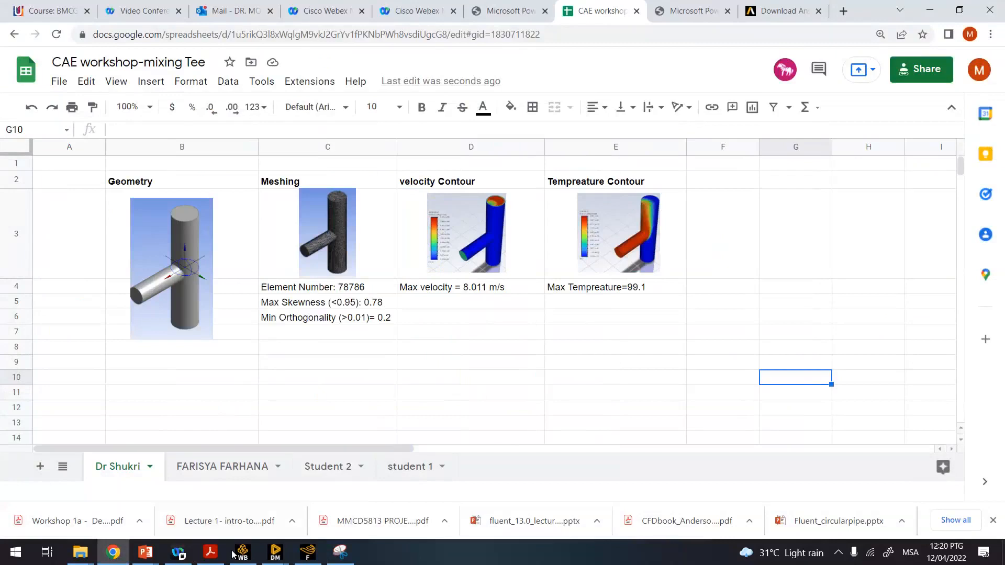
- Review the tutorial PDF in a reduced Chrome window, from Preliminary post-processing through the CFD-Post pages to Further work
click(956, 12)
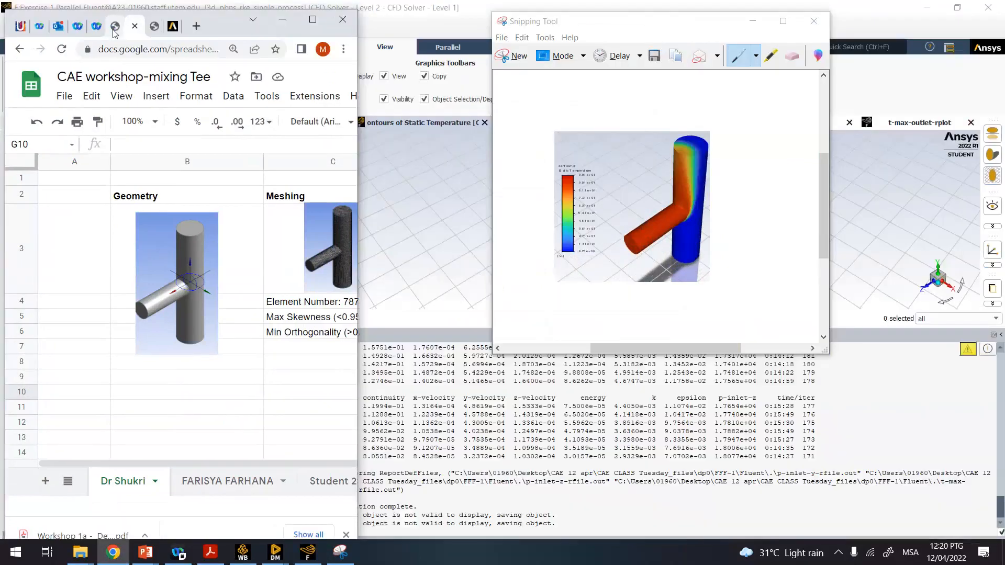
click(113, 29)
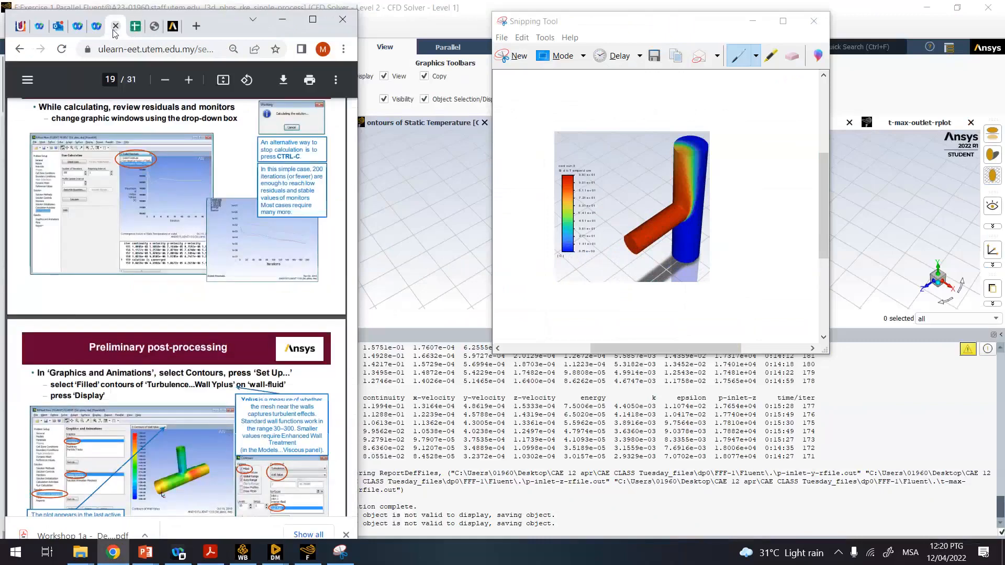
scroll(212, 333, down, 5)
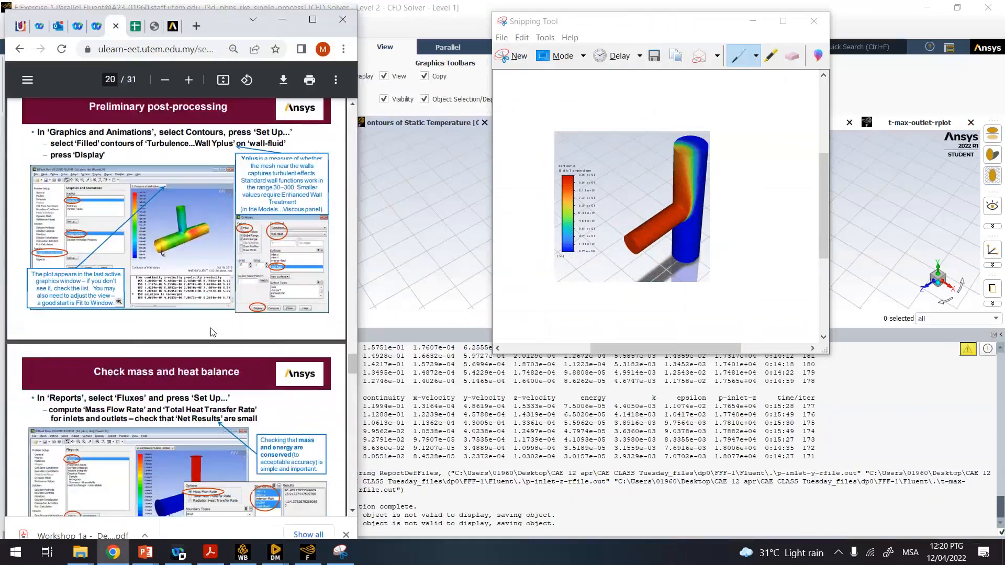
scroll(212, 332, down, 2)
scroll(211, 332, down, 2)
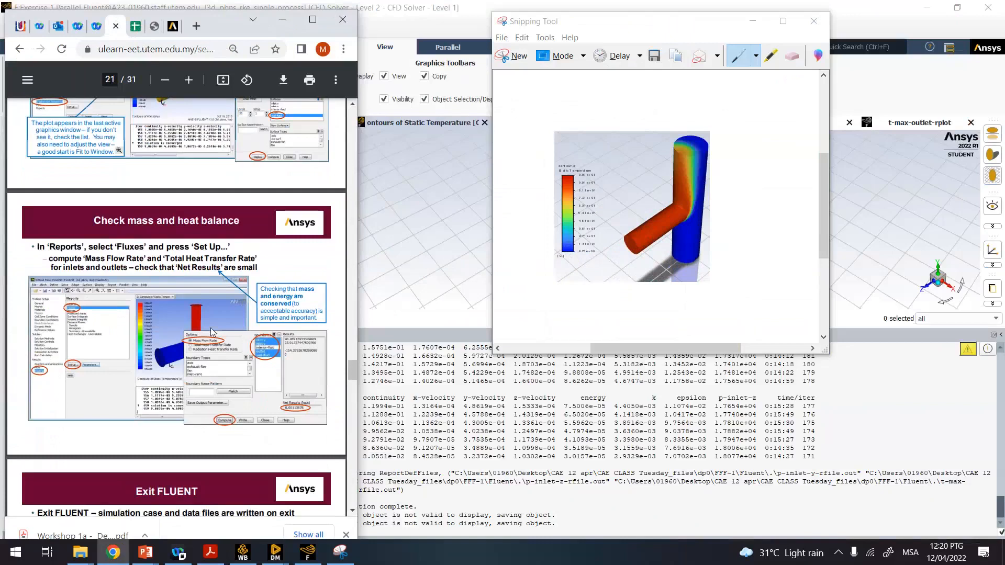
scroll(212, 332, down, 6)
scroll(212, 333, down, 9)
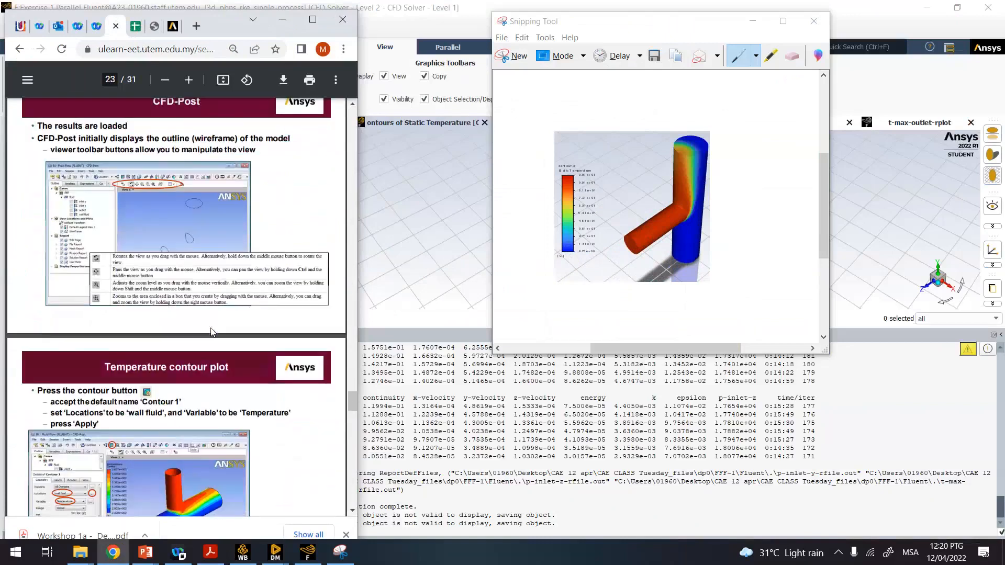
scroll(212, 332, down, 5)
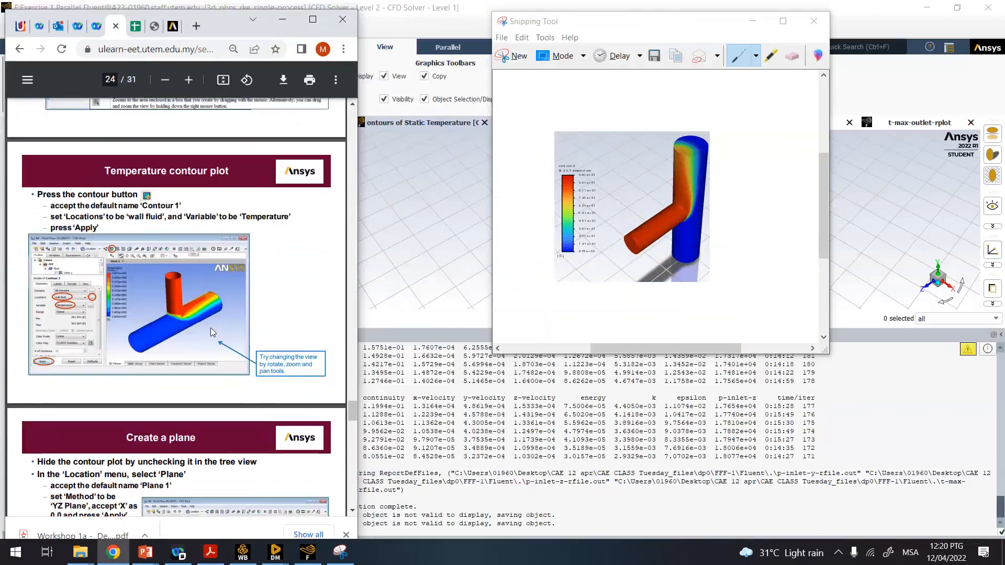
scroll(212, 331, down, 9)
scroll(212, 327, down, 11)
scroll(211, 326, down, 8)
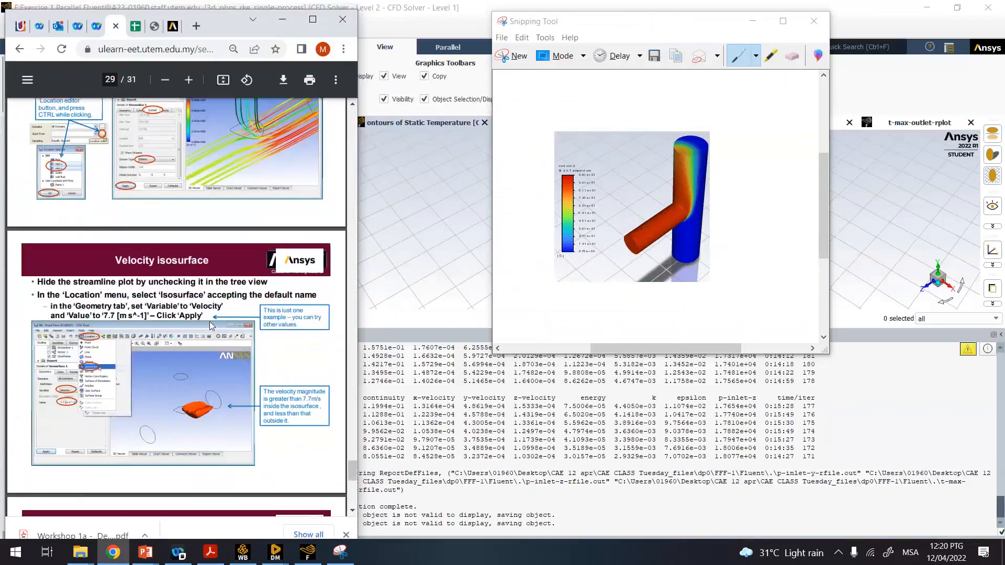
scroll(212, 326, down, 2)
scroll(212, 326, down, 11)
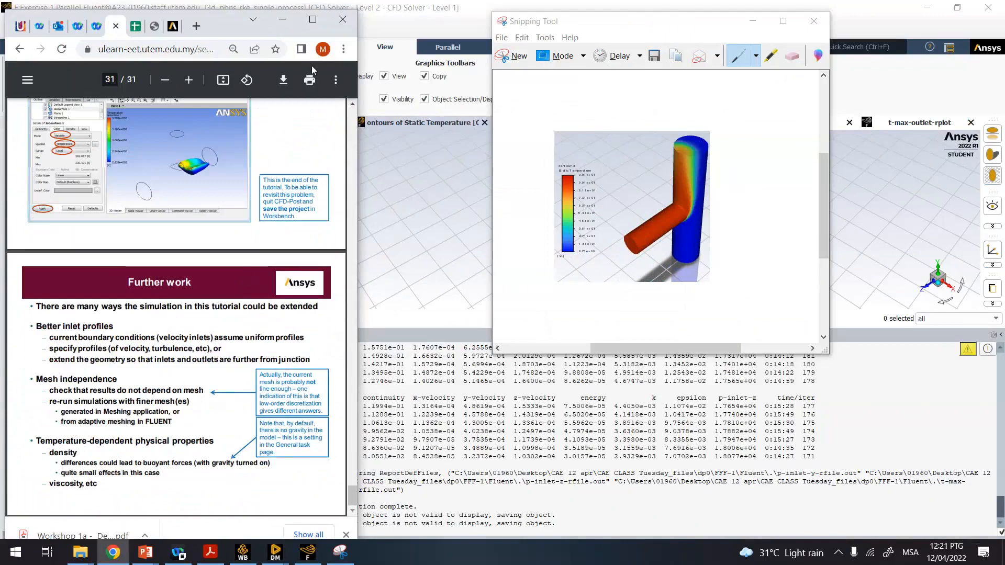
- Return to Fluent, close the Contours dialog, and reduce the Fluent window from full screen
click(752, 22)
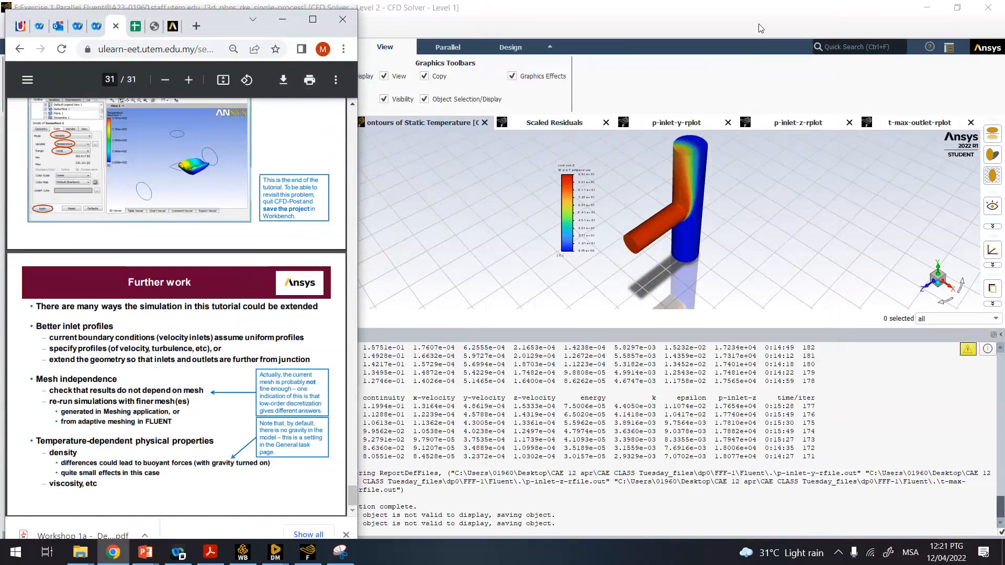
click(760, 28)
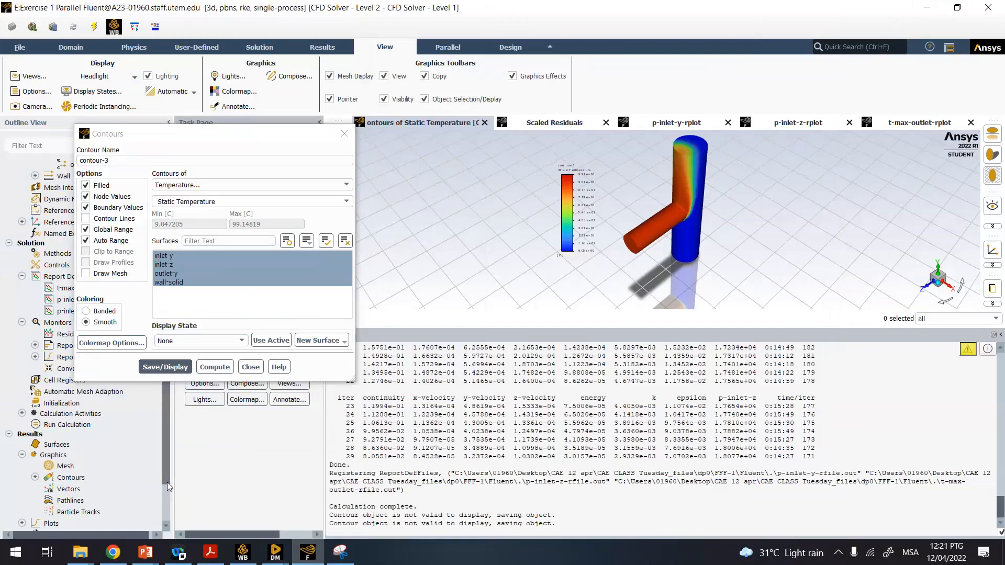
click(340, 137)
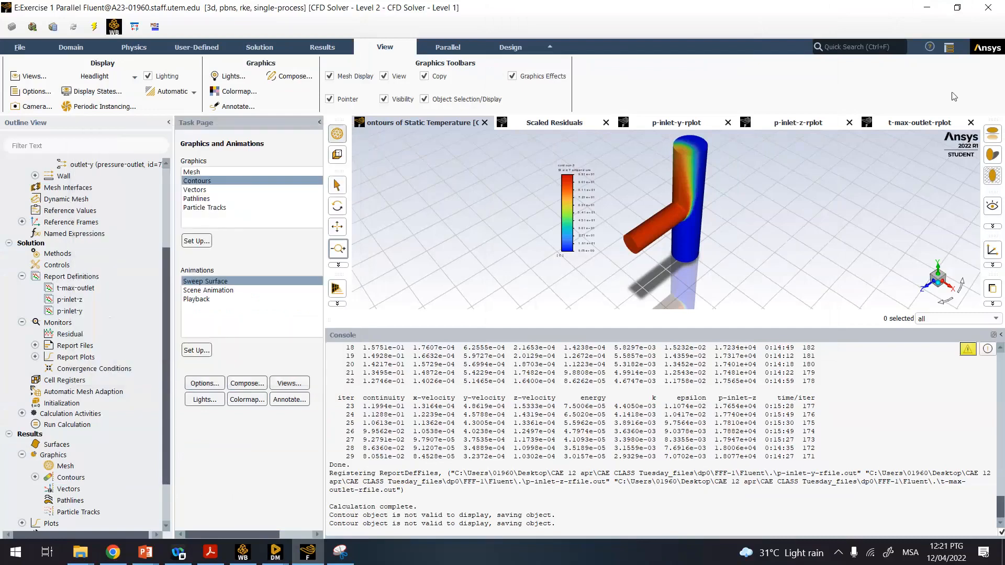
click(958, 9)
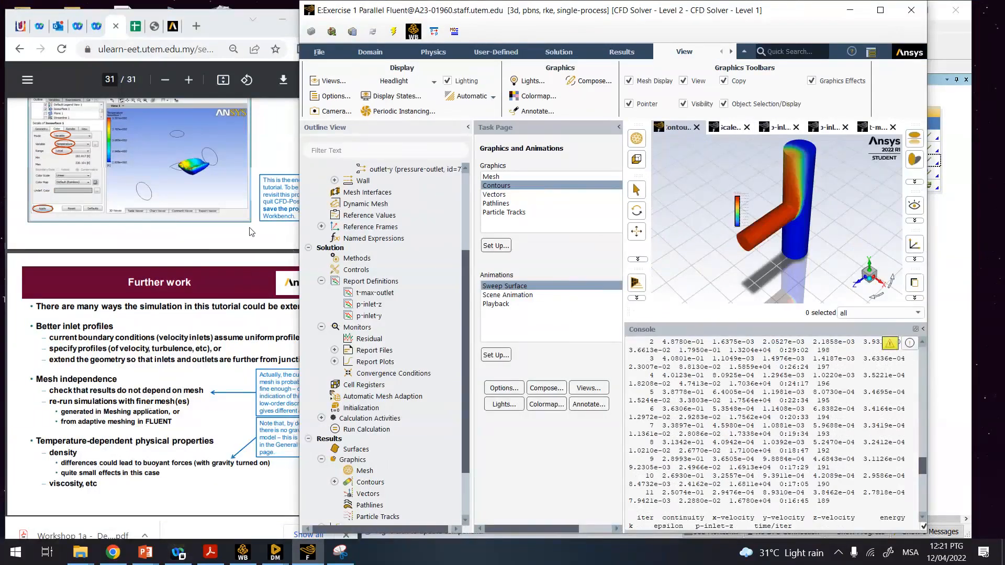
- Switch to Chrome and show the CAE workshop-mixing Tee spreadsheet in a full-size window
click(228, 28)
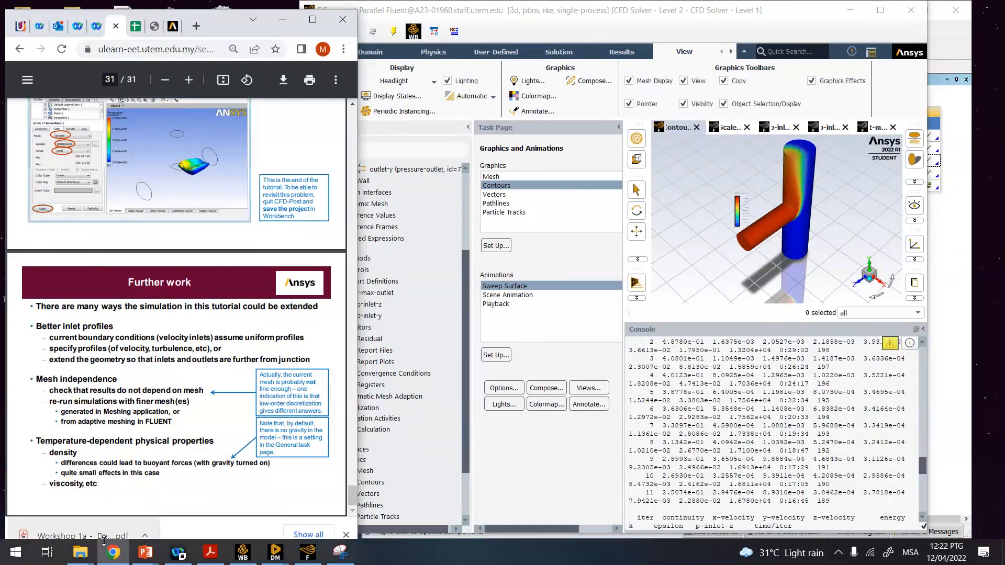
mouse_move(108, 550)
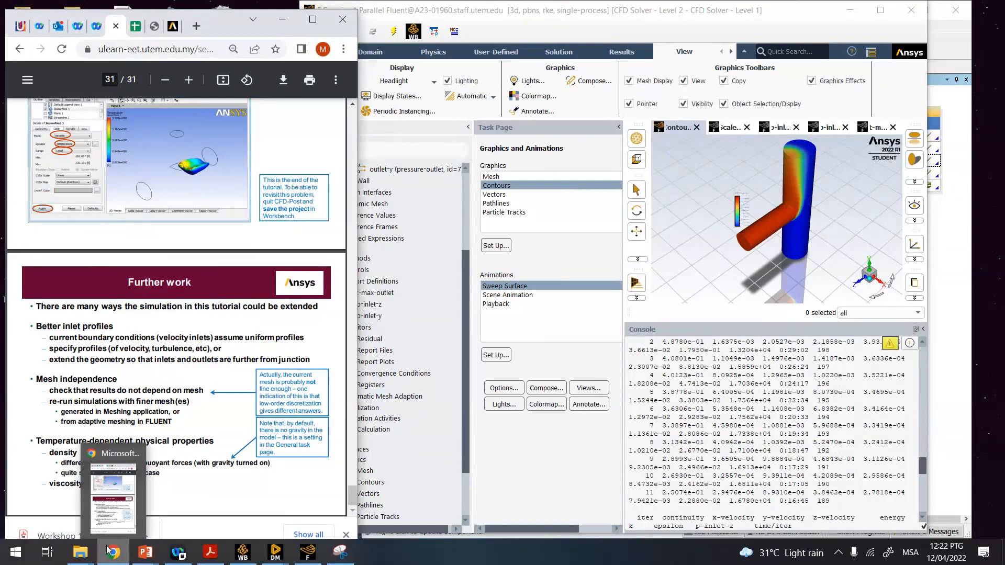
click(137, 26)
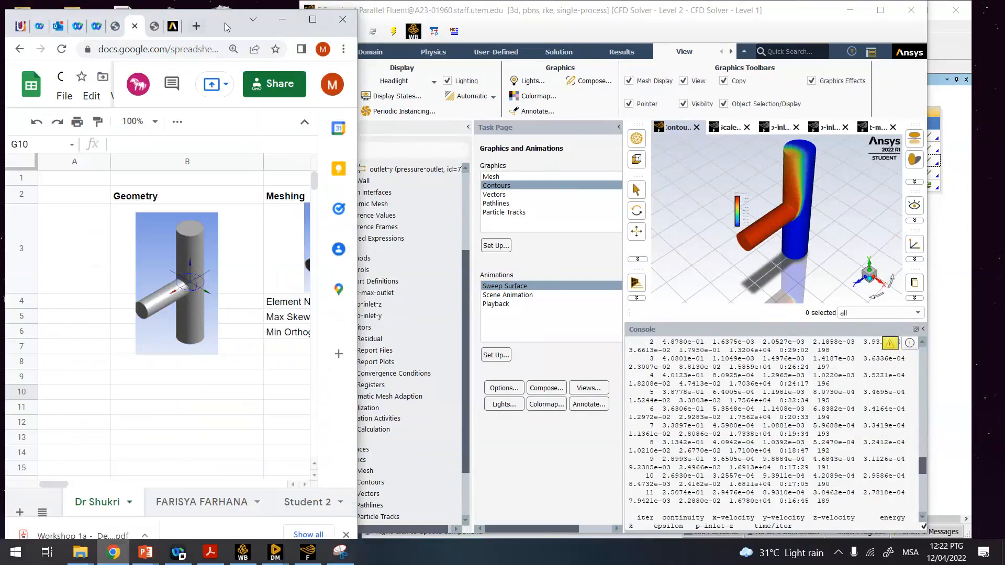
drag(227, 27, 313, 41)
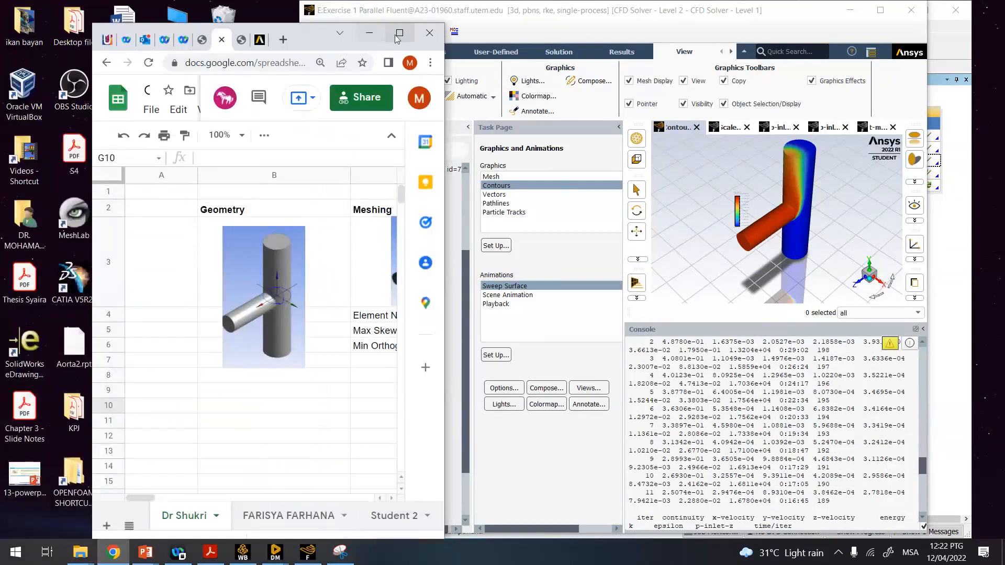
click(398, 36)
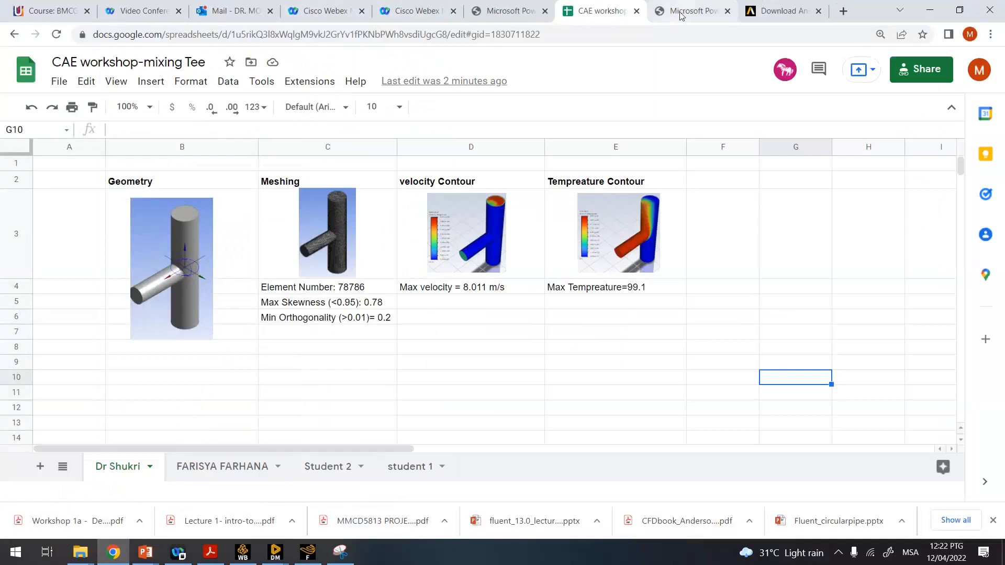
click(680, 15)
click(600, 15)
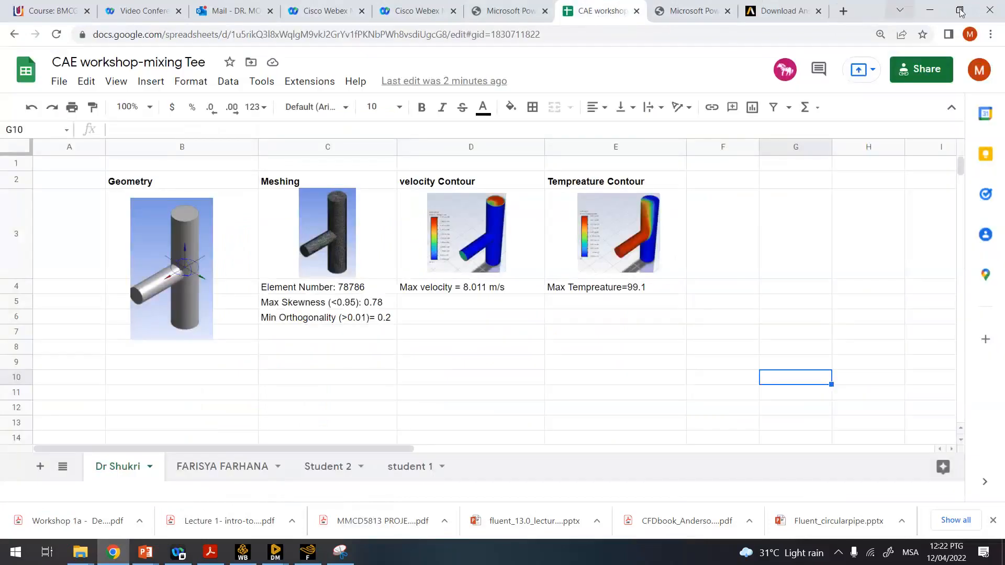
- Reduce the Chrome window, return to the tutorial PDF and go back from it to the course page
click(959, 11)
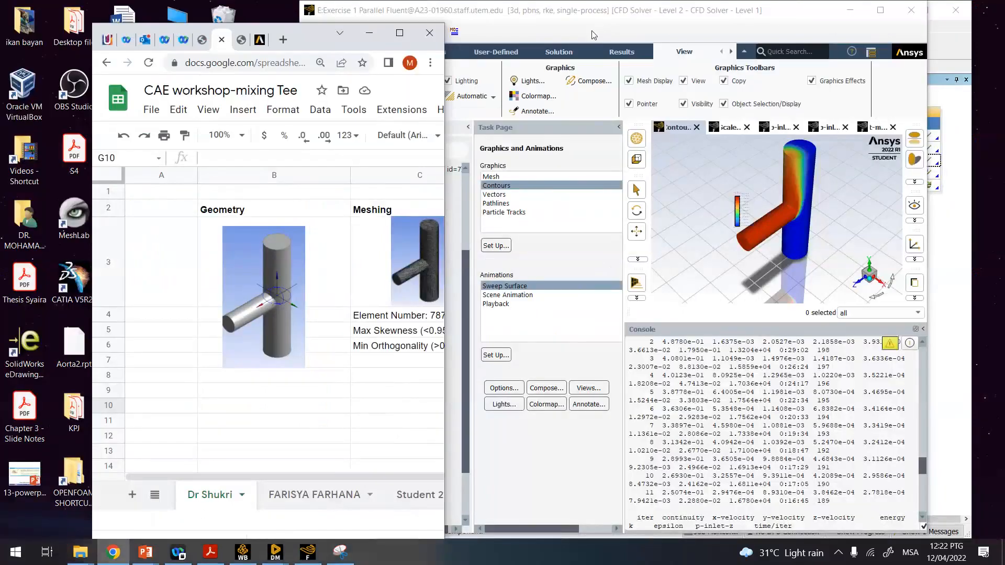
drag(201, 61, 279, 96)
click(277, 88)
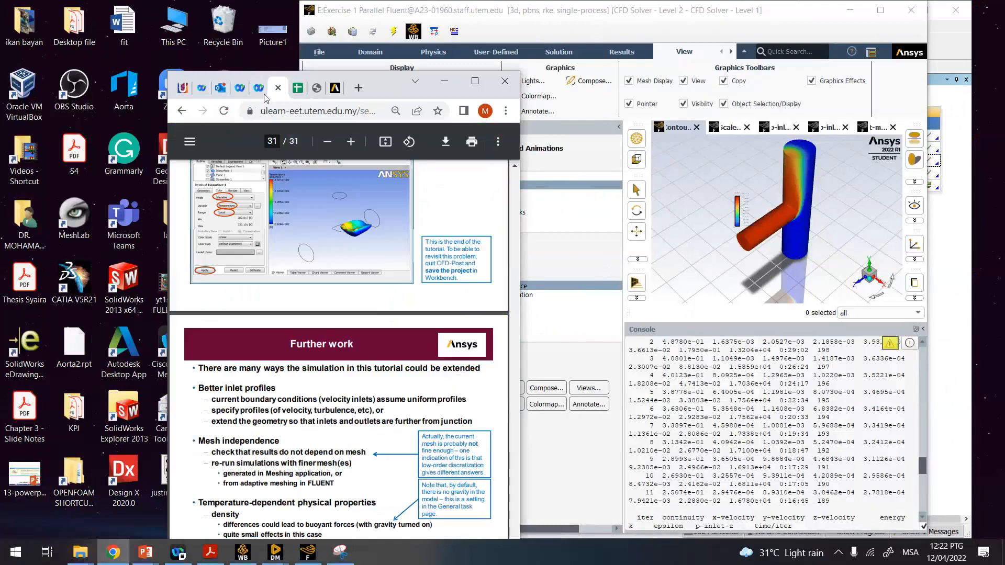
click(182, 110)
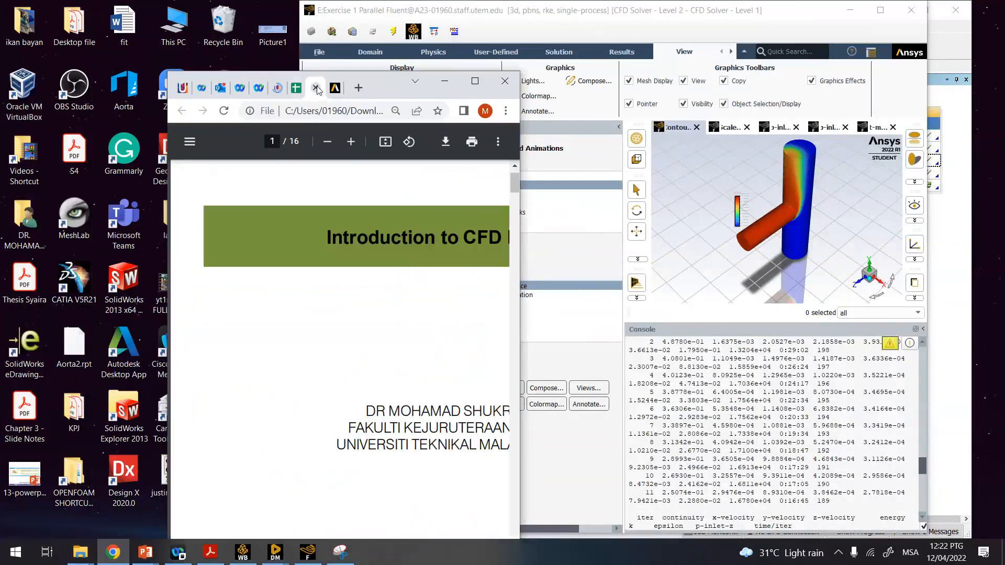
- View the mixing tee spreadsheet at full size once more and minimize Chrome
click(296, 92)
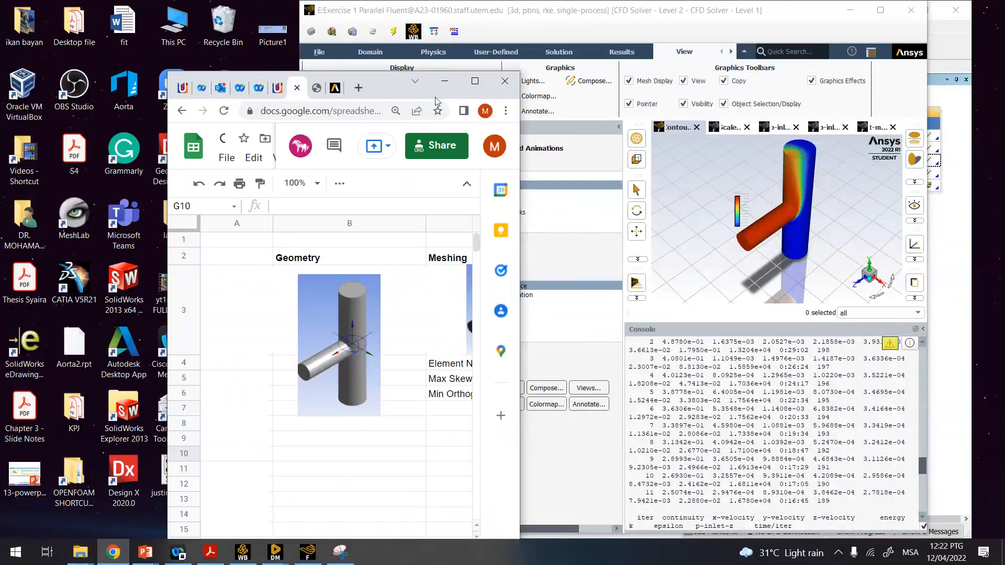
click(474, 82)
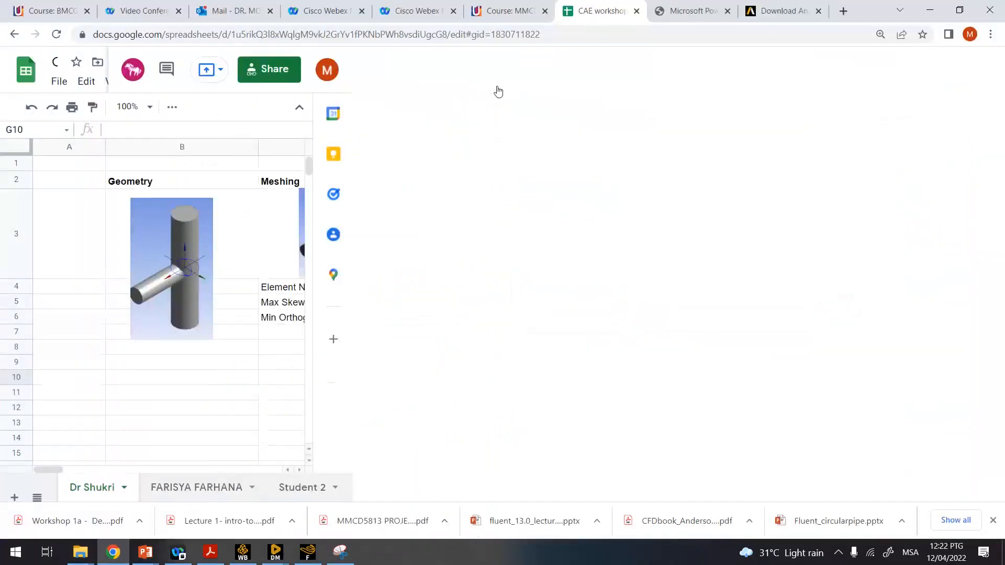
click(932, 10)
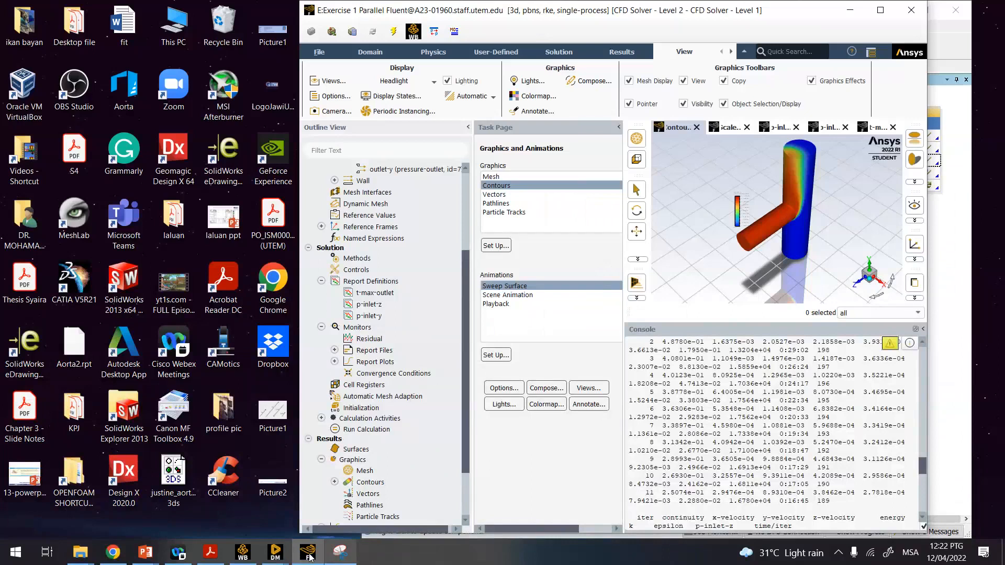
- Bring up the Exercise 1 DesignModeler window and arrange it side by side with Fluent, narrowing DesignModeler to expose Fluent's contour view
click(275, 552)
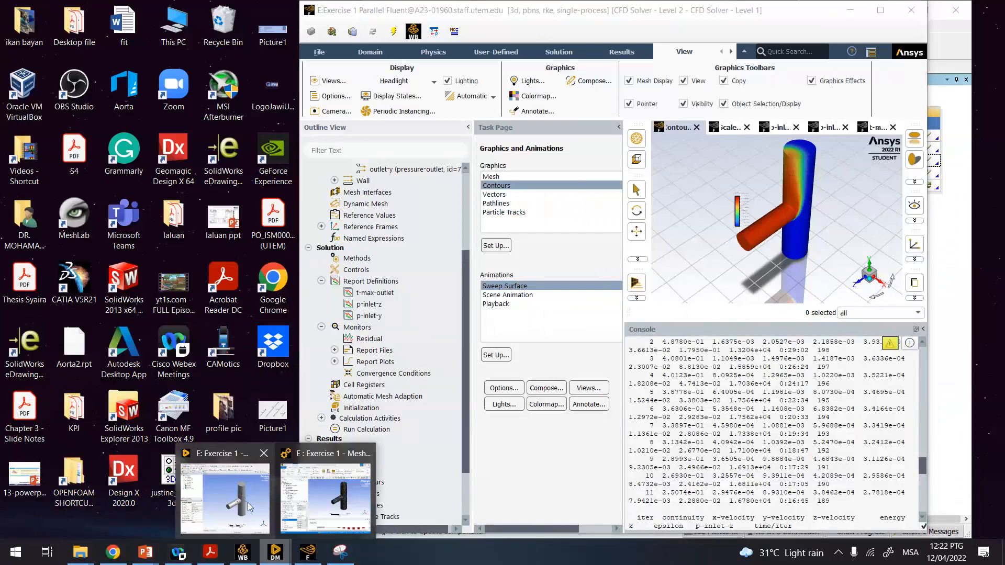
click(249, 507)
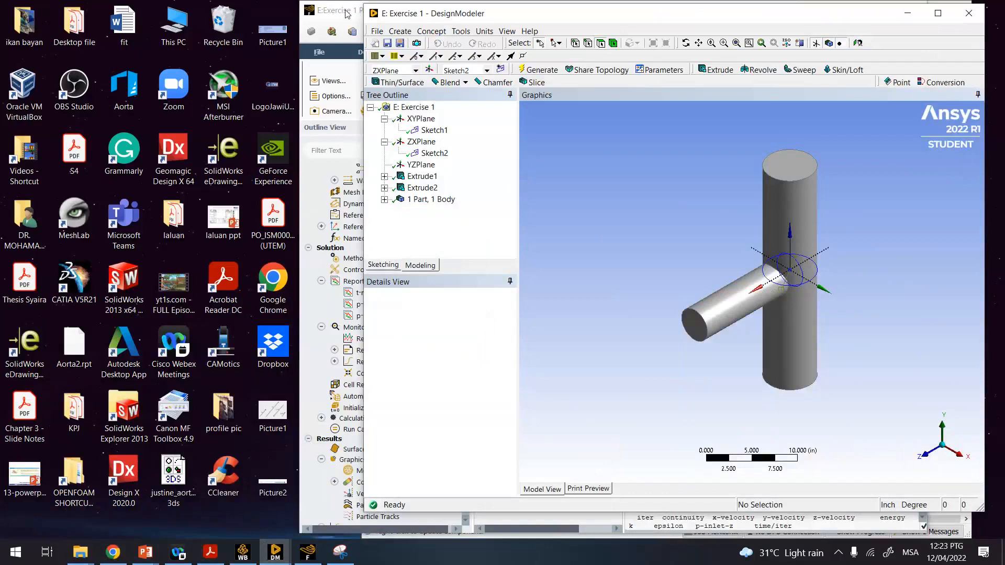
drag(345, 14, 39, 14)
click(659, 115)
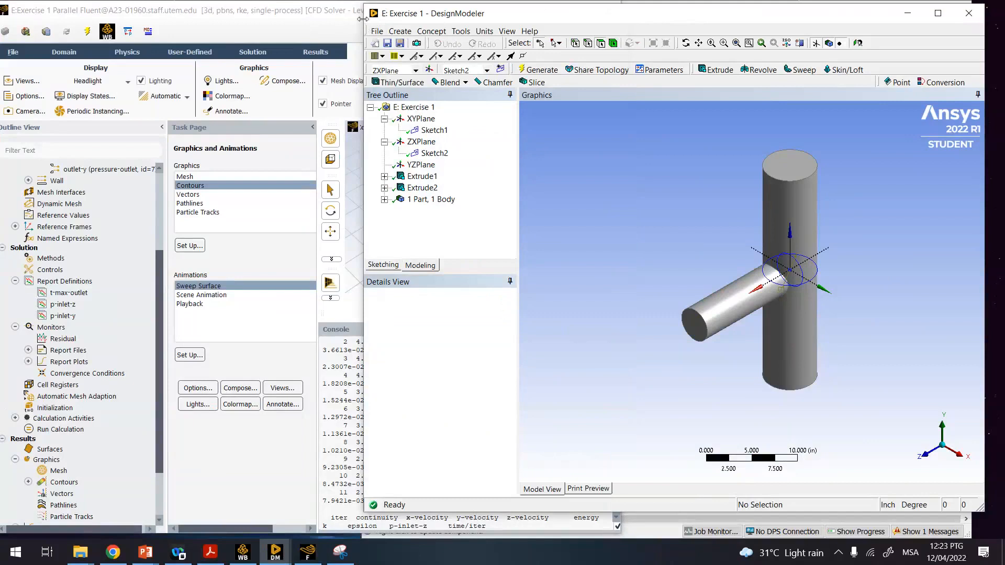
drag(362, 19, 480, 20)
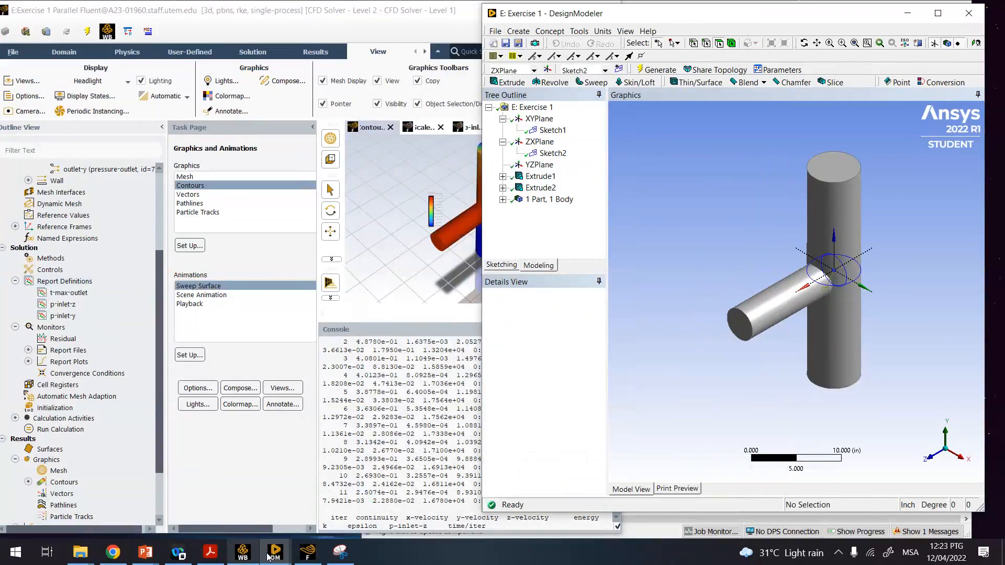
- Switch to the Cisco Webex Meetings window
click(188, 553)
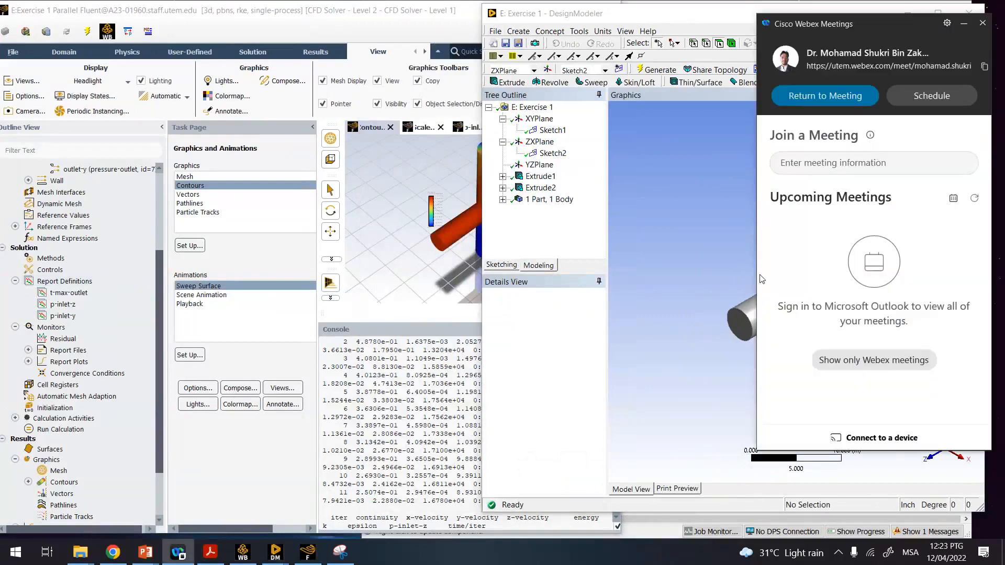